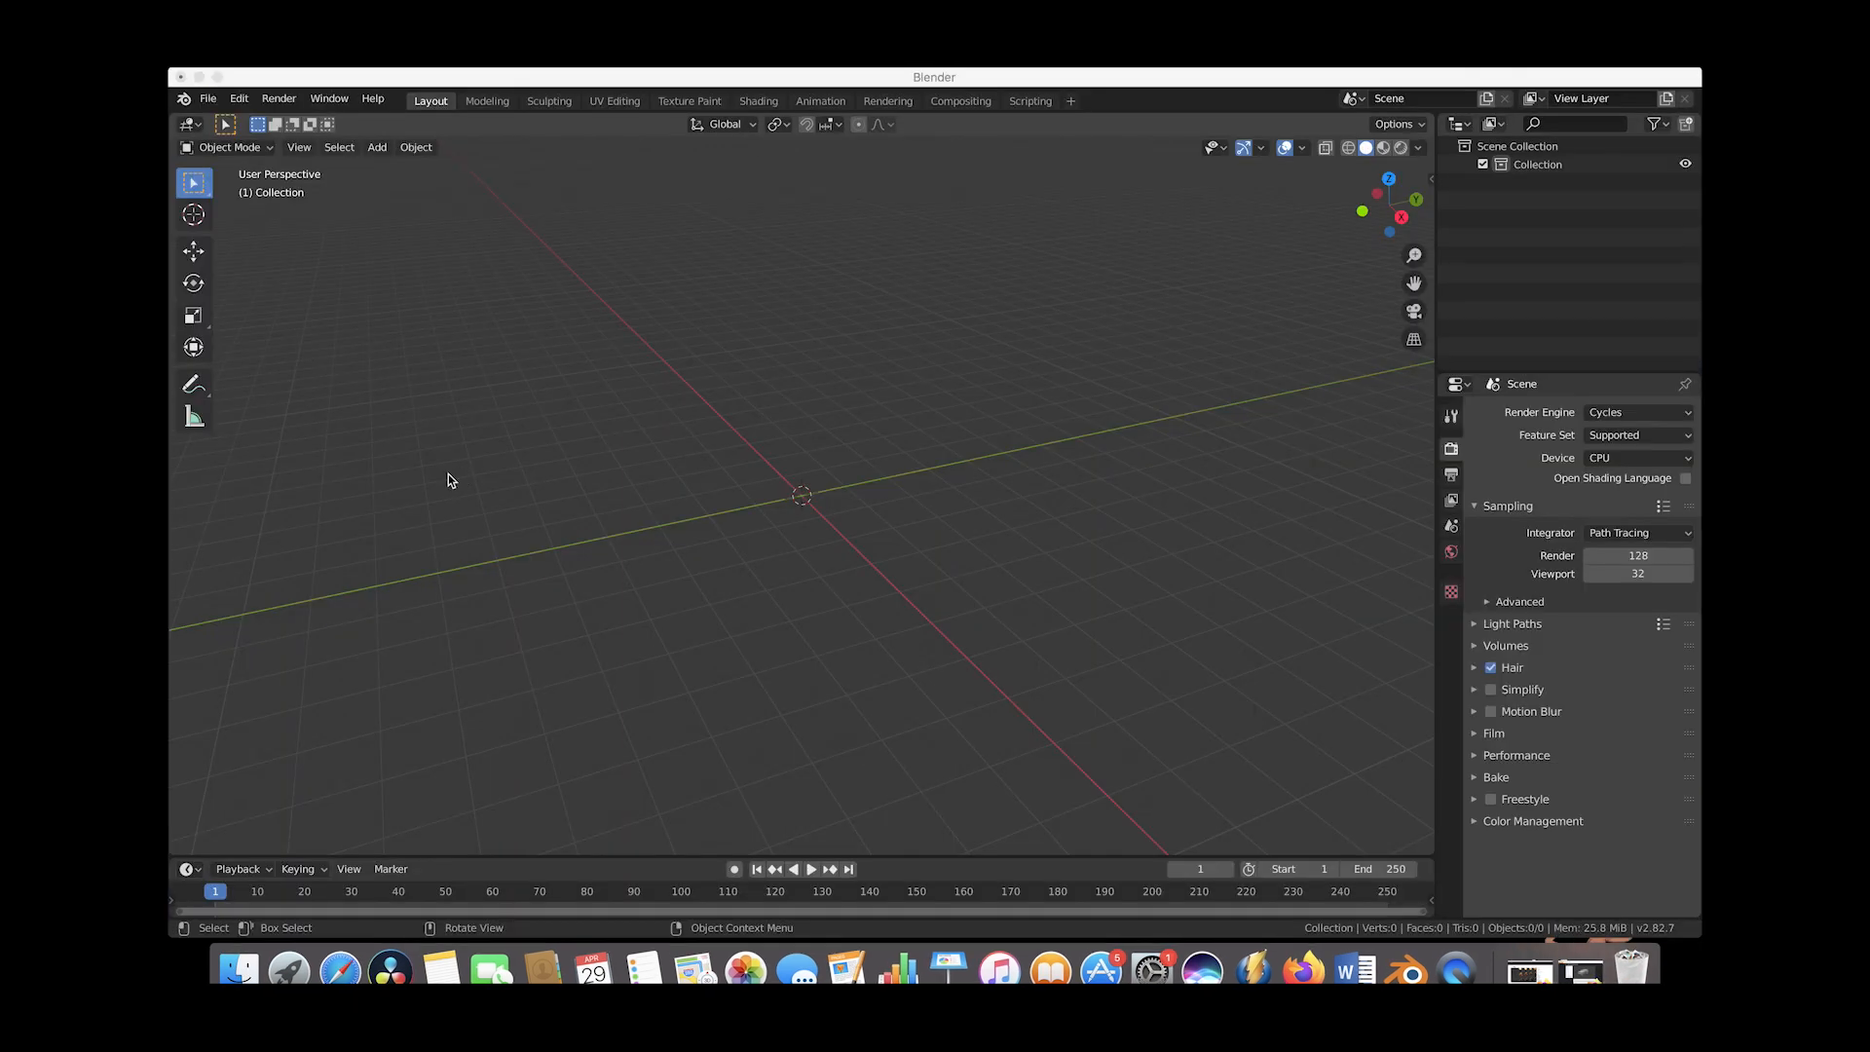
Start an append from 1985 Ford Bronco.blend, reached through the Recent dowloads folder in Downloads, and open its Object category
left_click(207, 98)
left_click(255, 301)
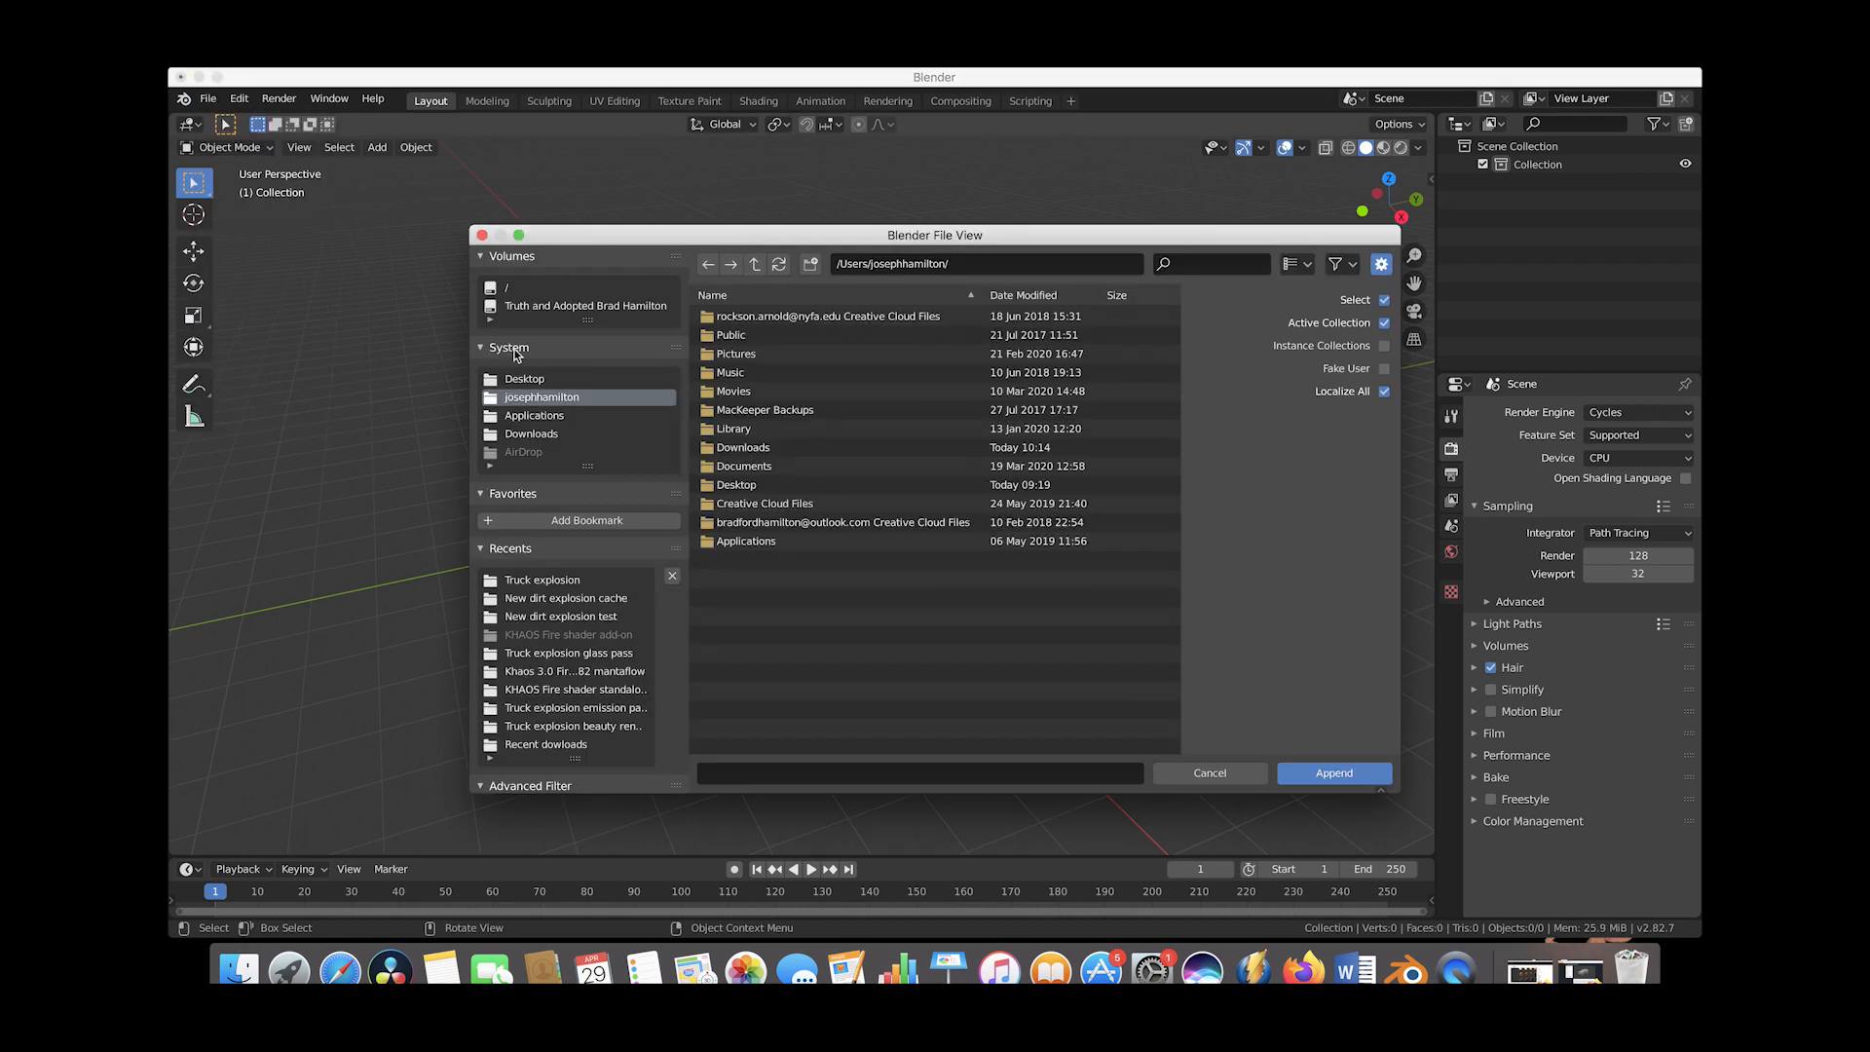
left_click(526, 434)
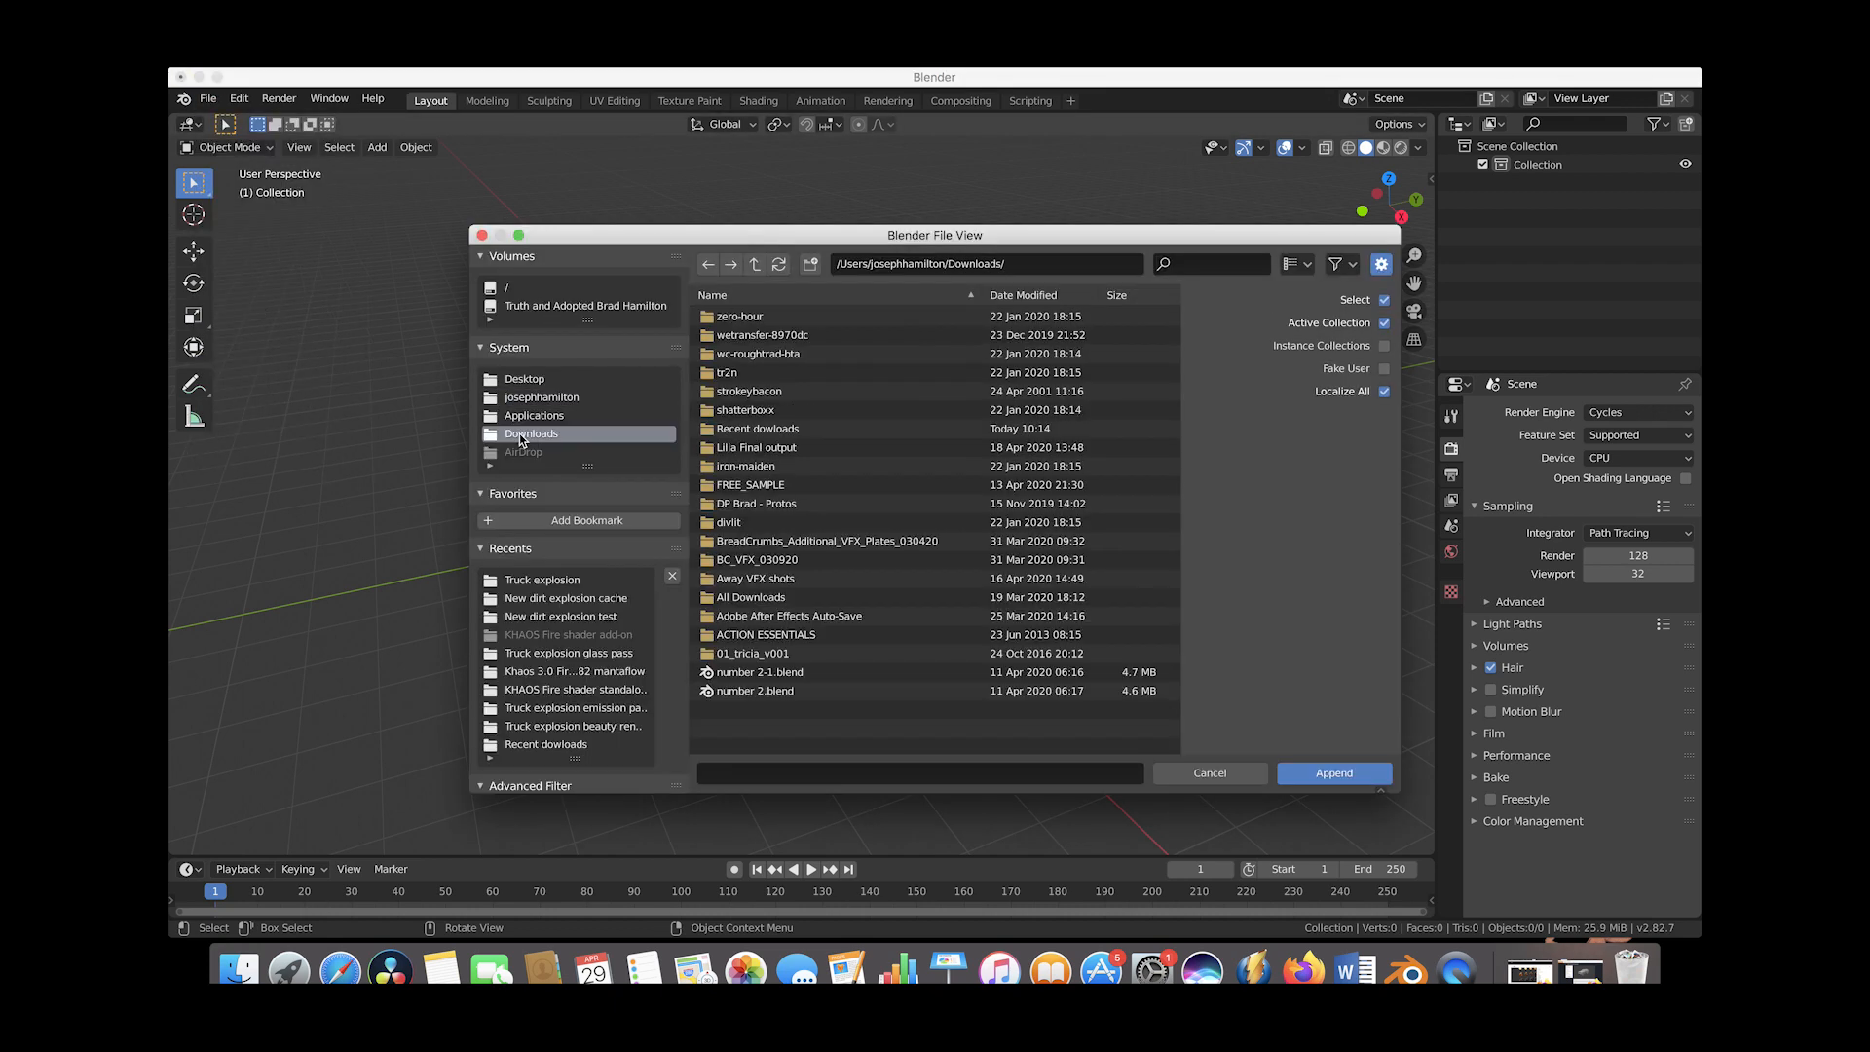
left_click(746, 435)
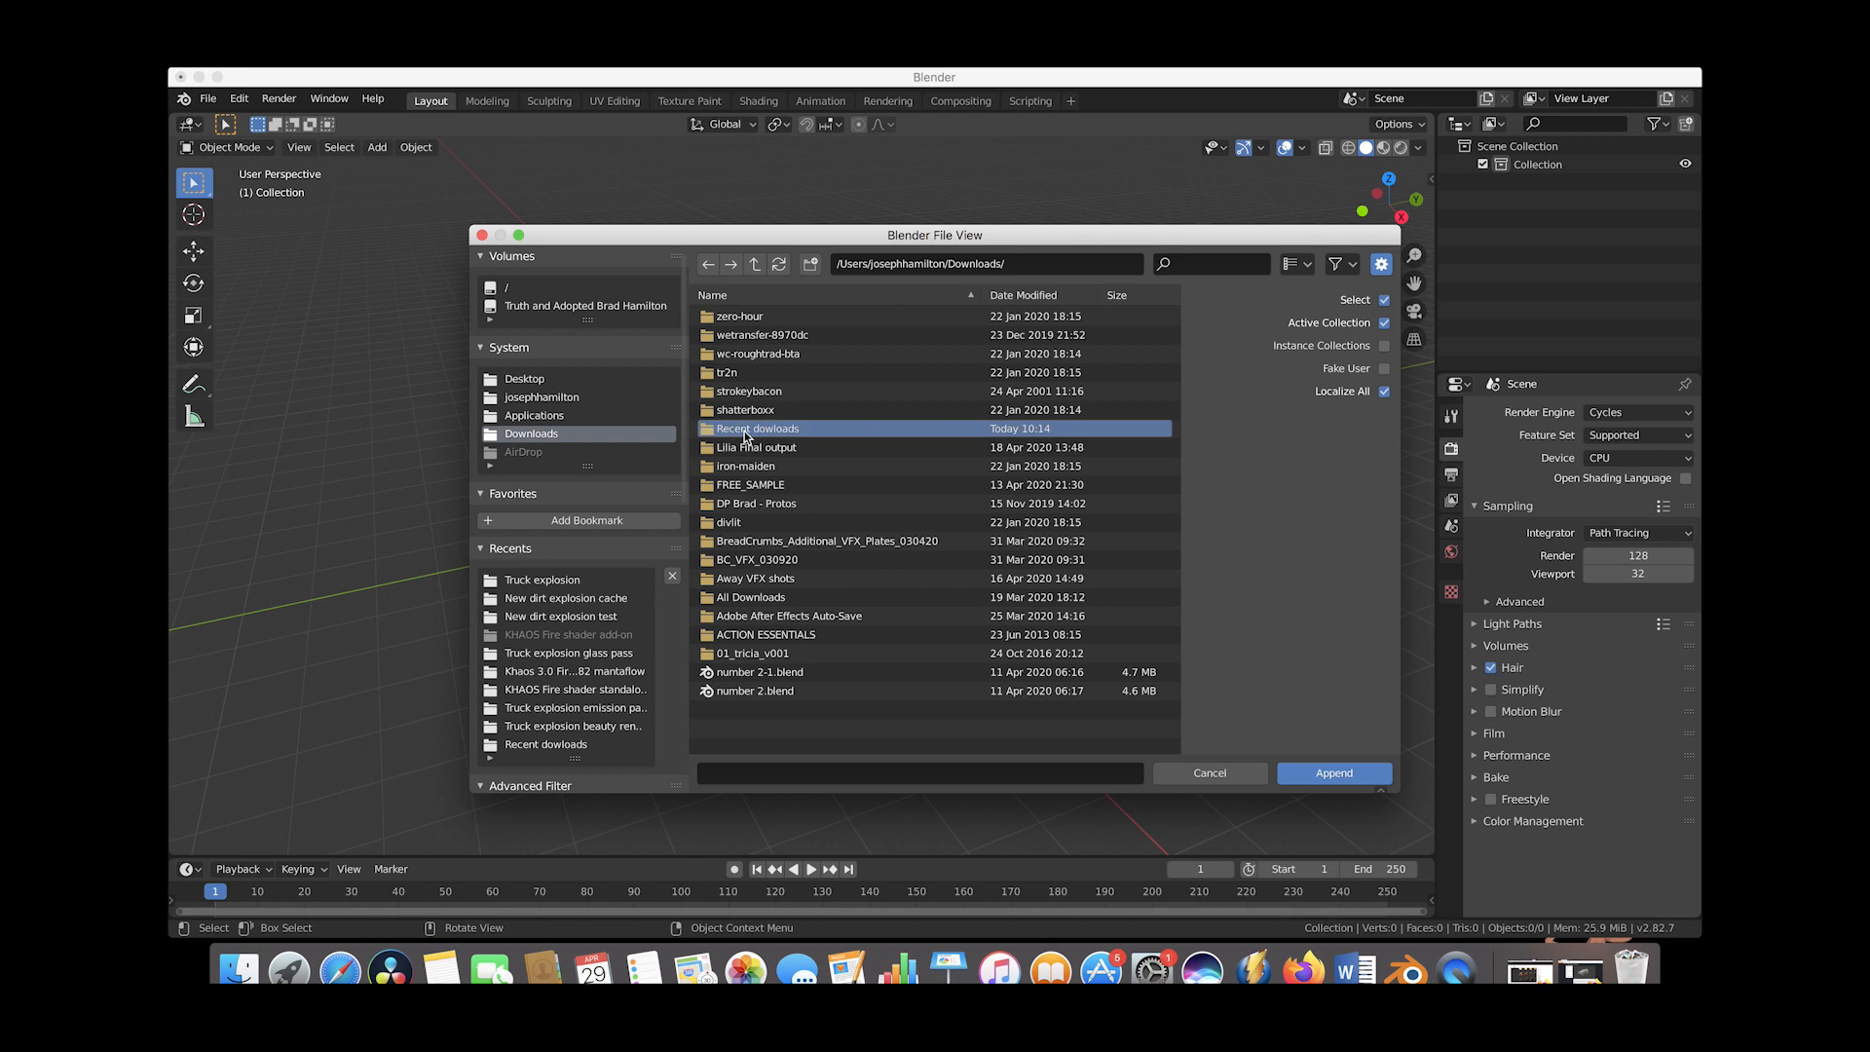
left_click(746, 436)
double_click(740, 317)
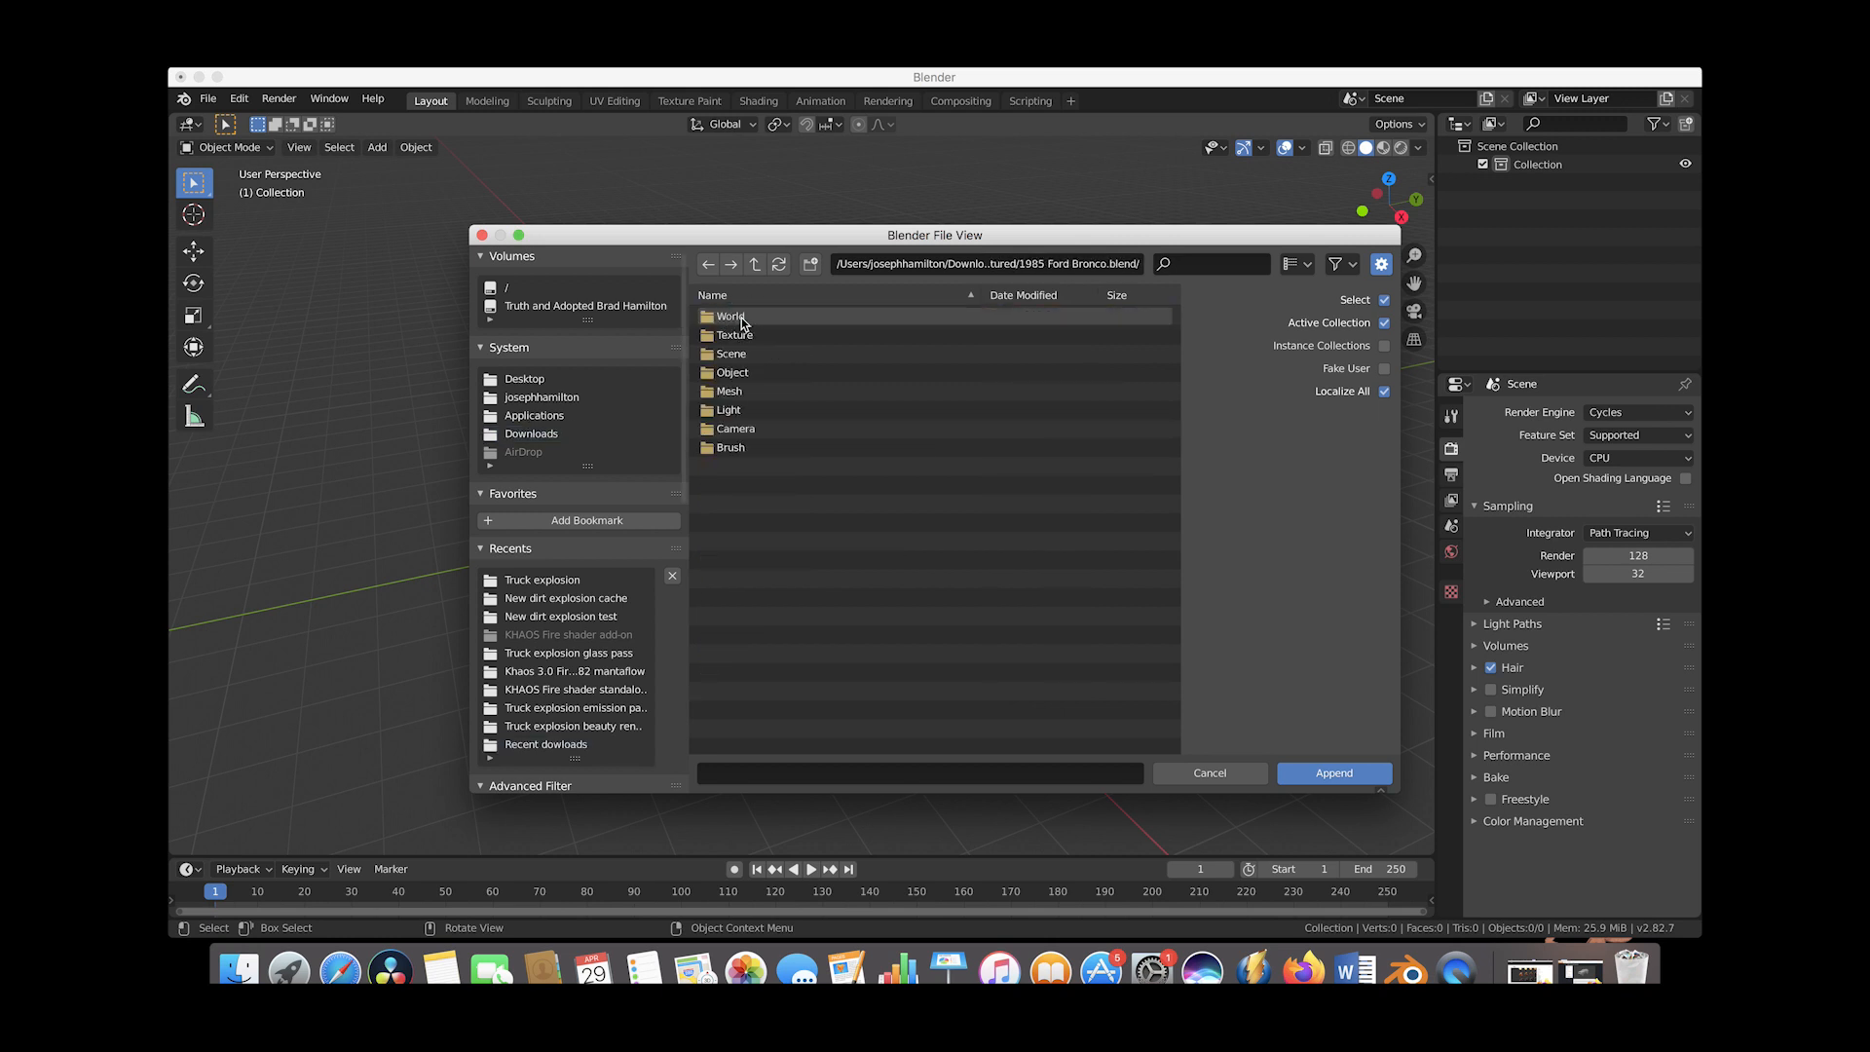
double_click(735, 374)
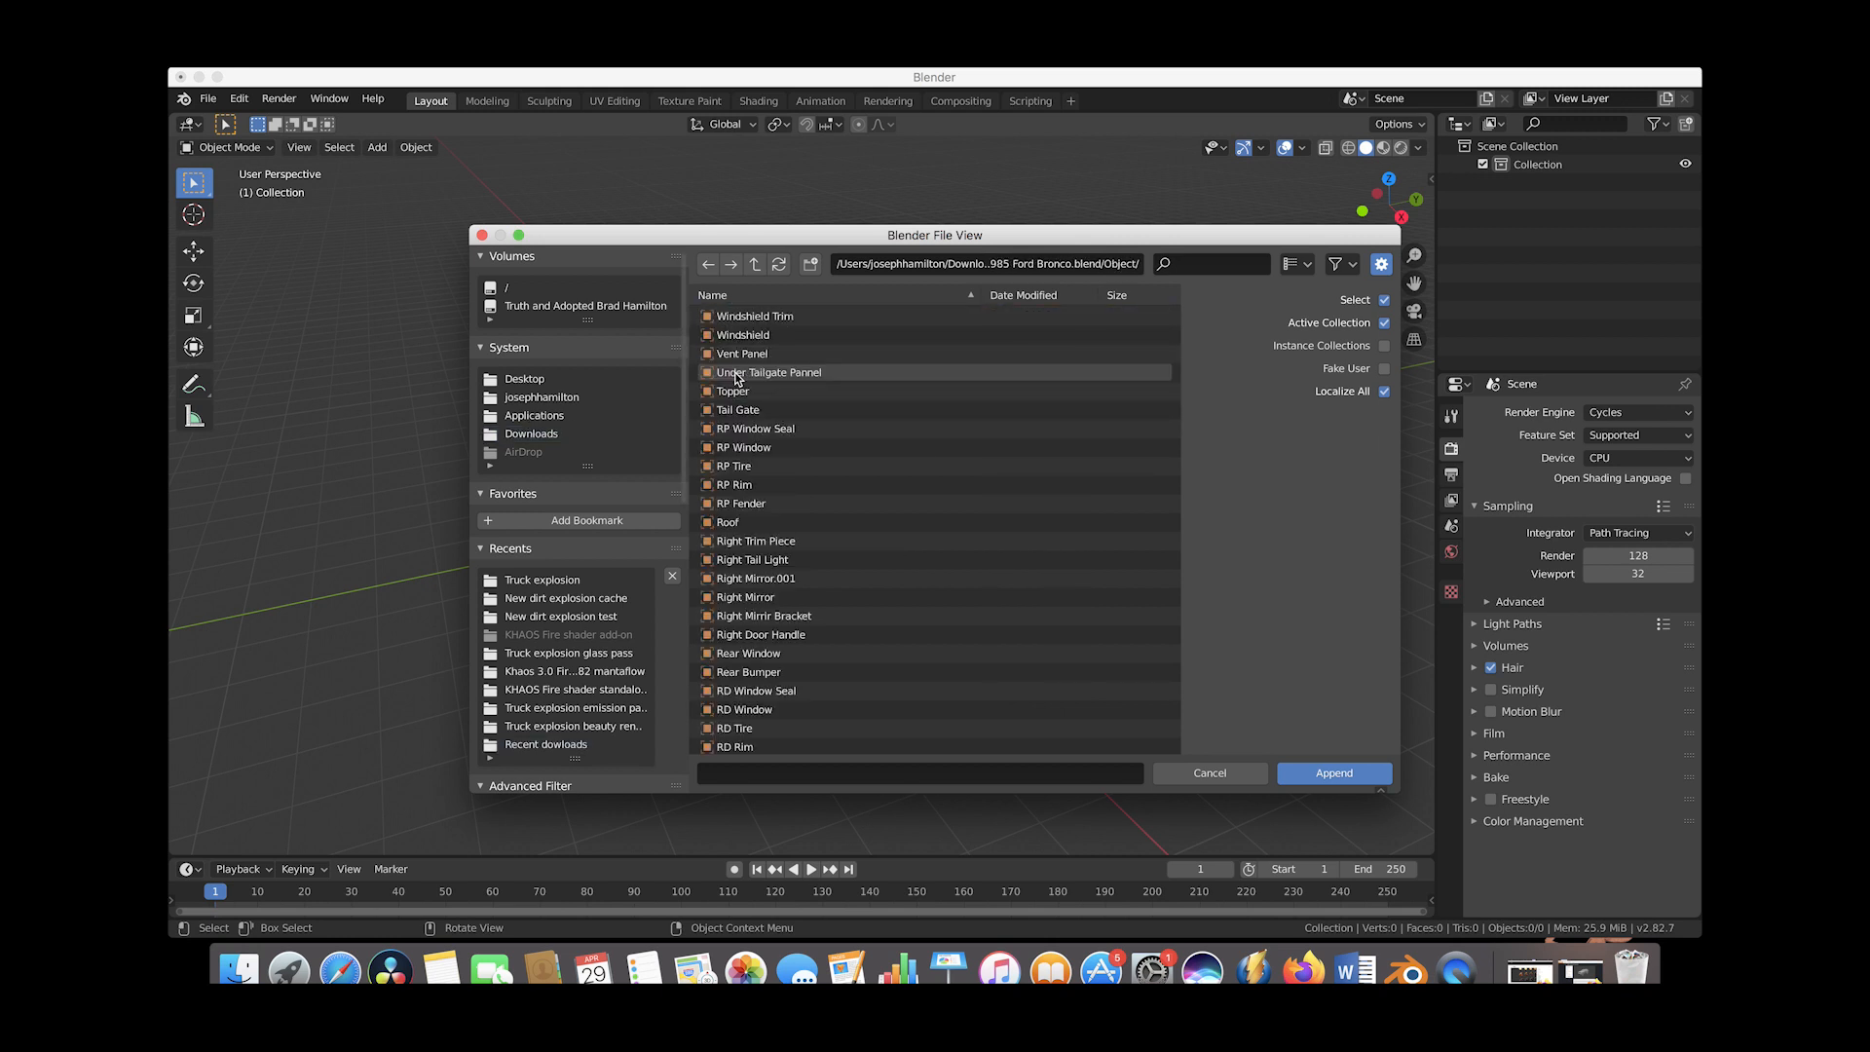
Append every object in the Bronco file, from Windshield Trim through Antenna, into the scene
left_click(737, 316)
scroll(777, 530, "down", 10)
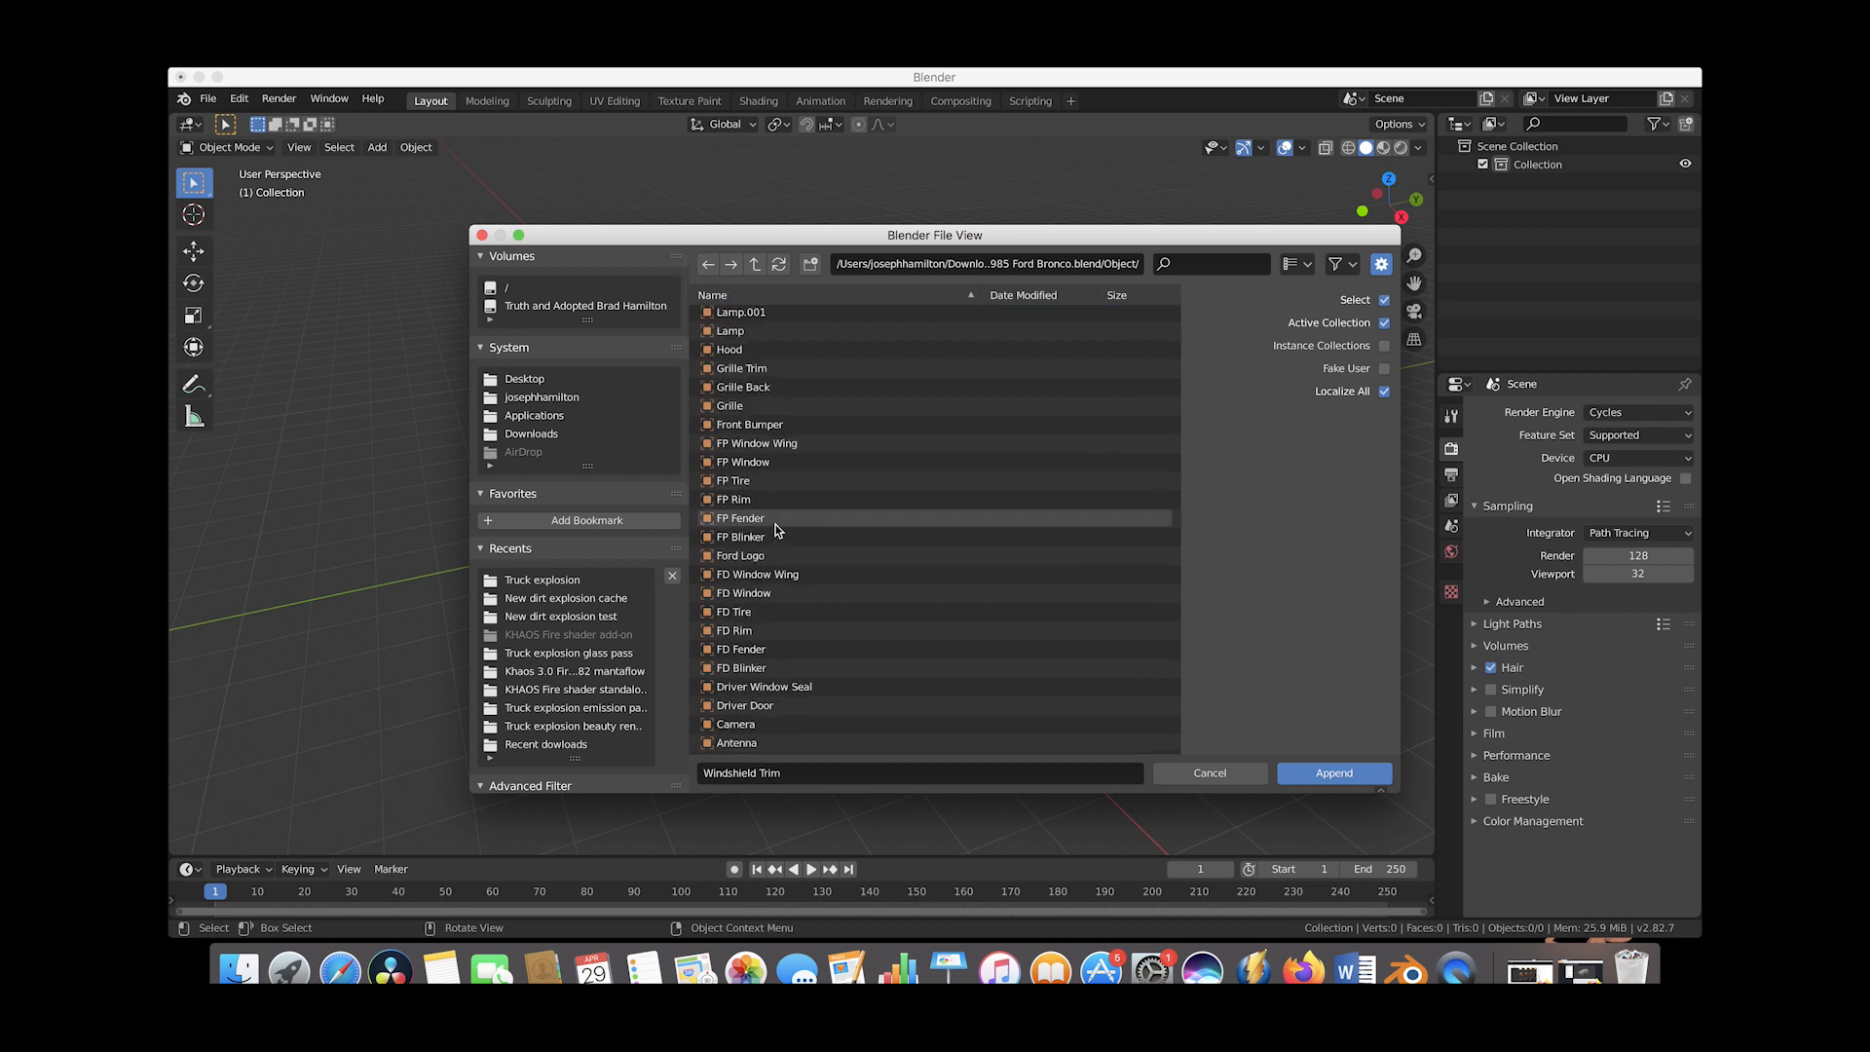
left_click(722, 738, "shift")
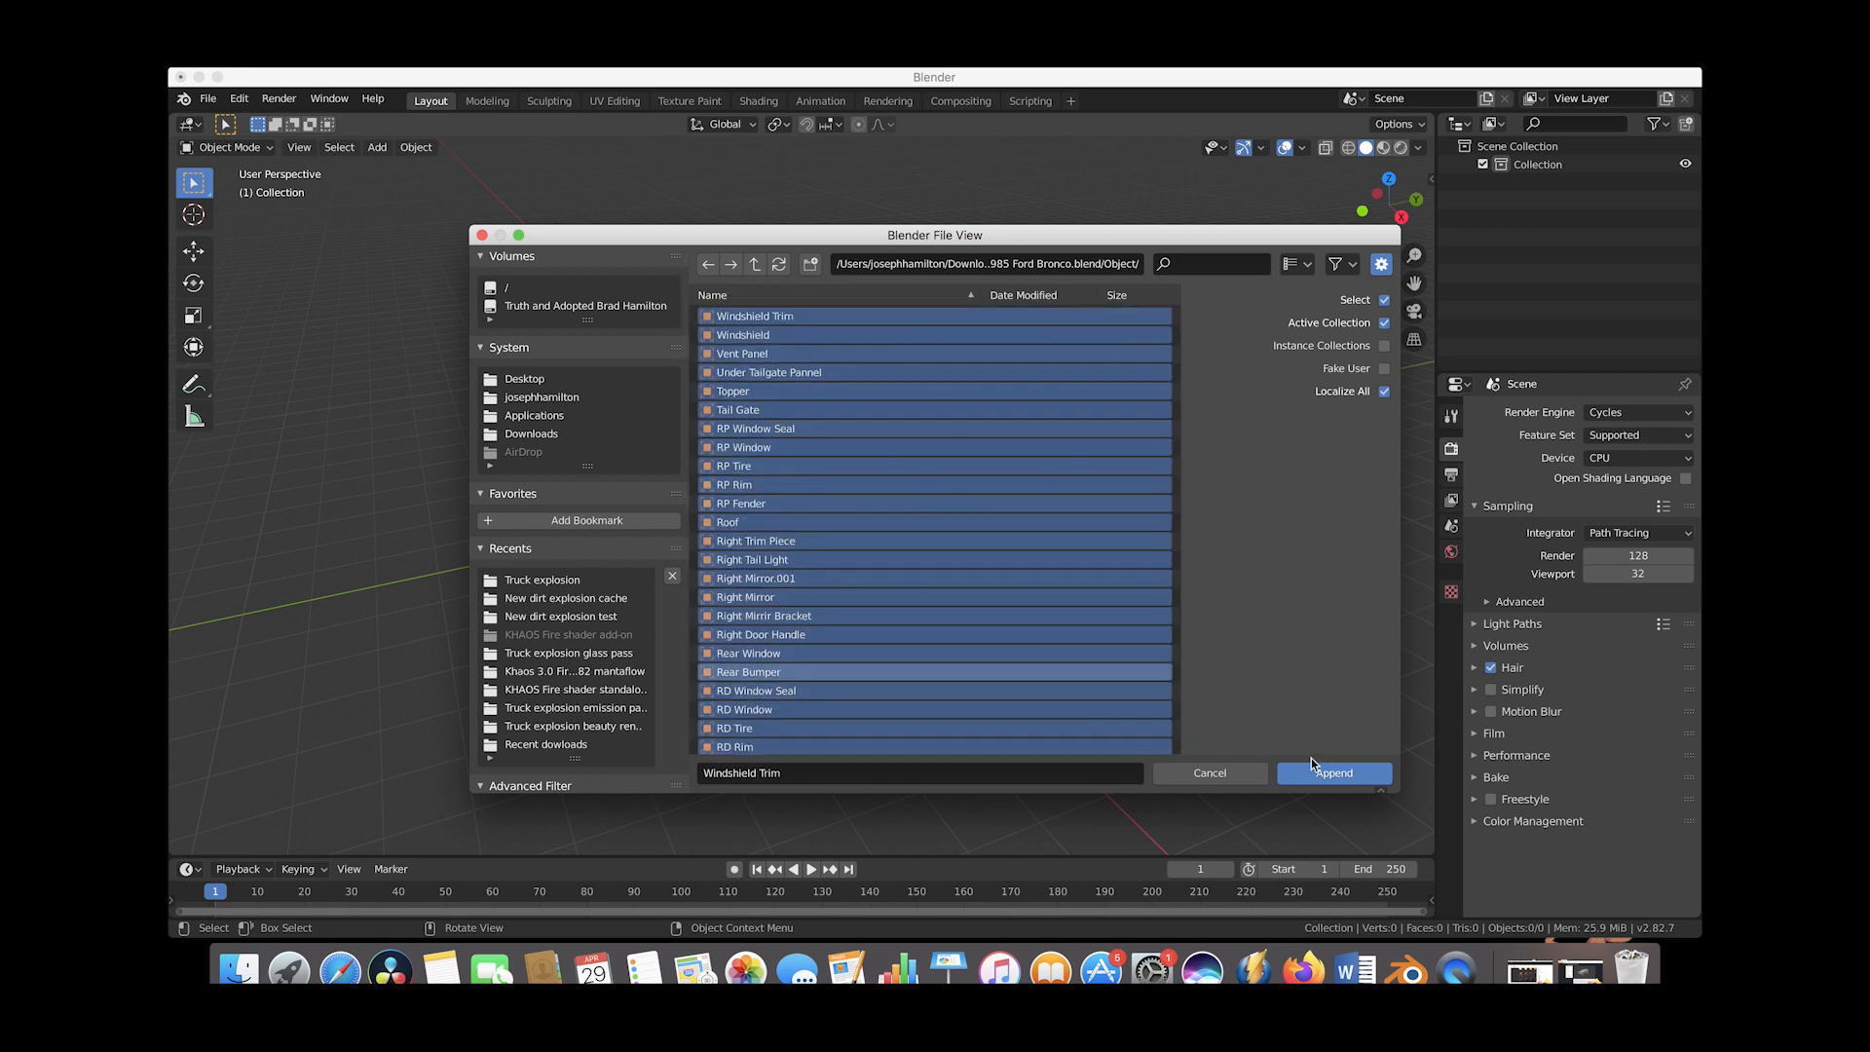
left_click(1334, 769)
Delete the imported camera and the two lights above the truck
left_click(944, 403)
scroll(719, 452, "right", 10)
scroll(769, 471, "right", 10)
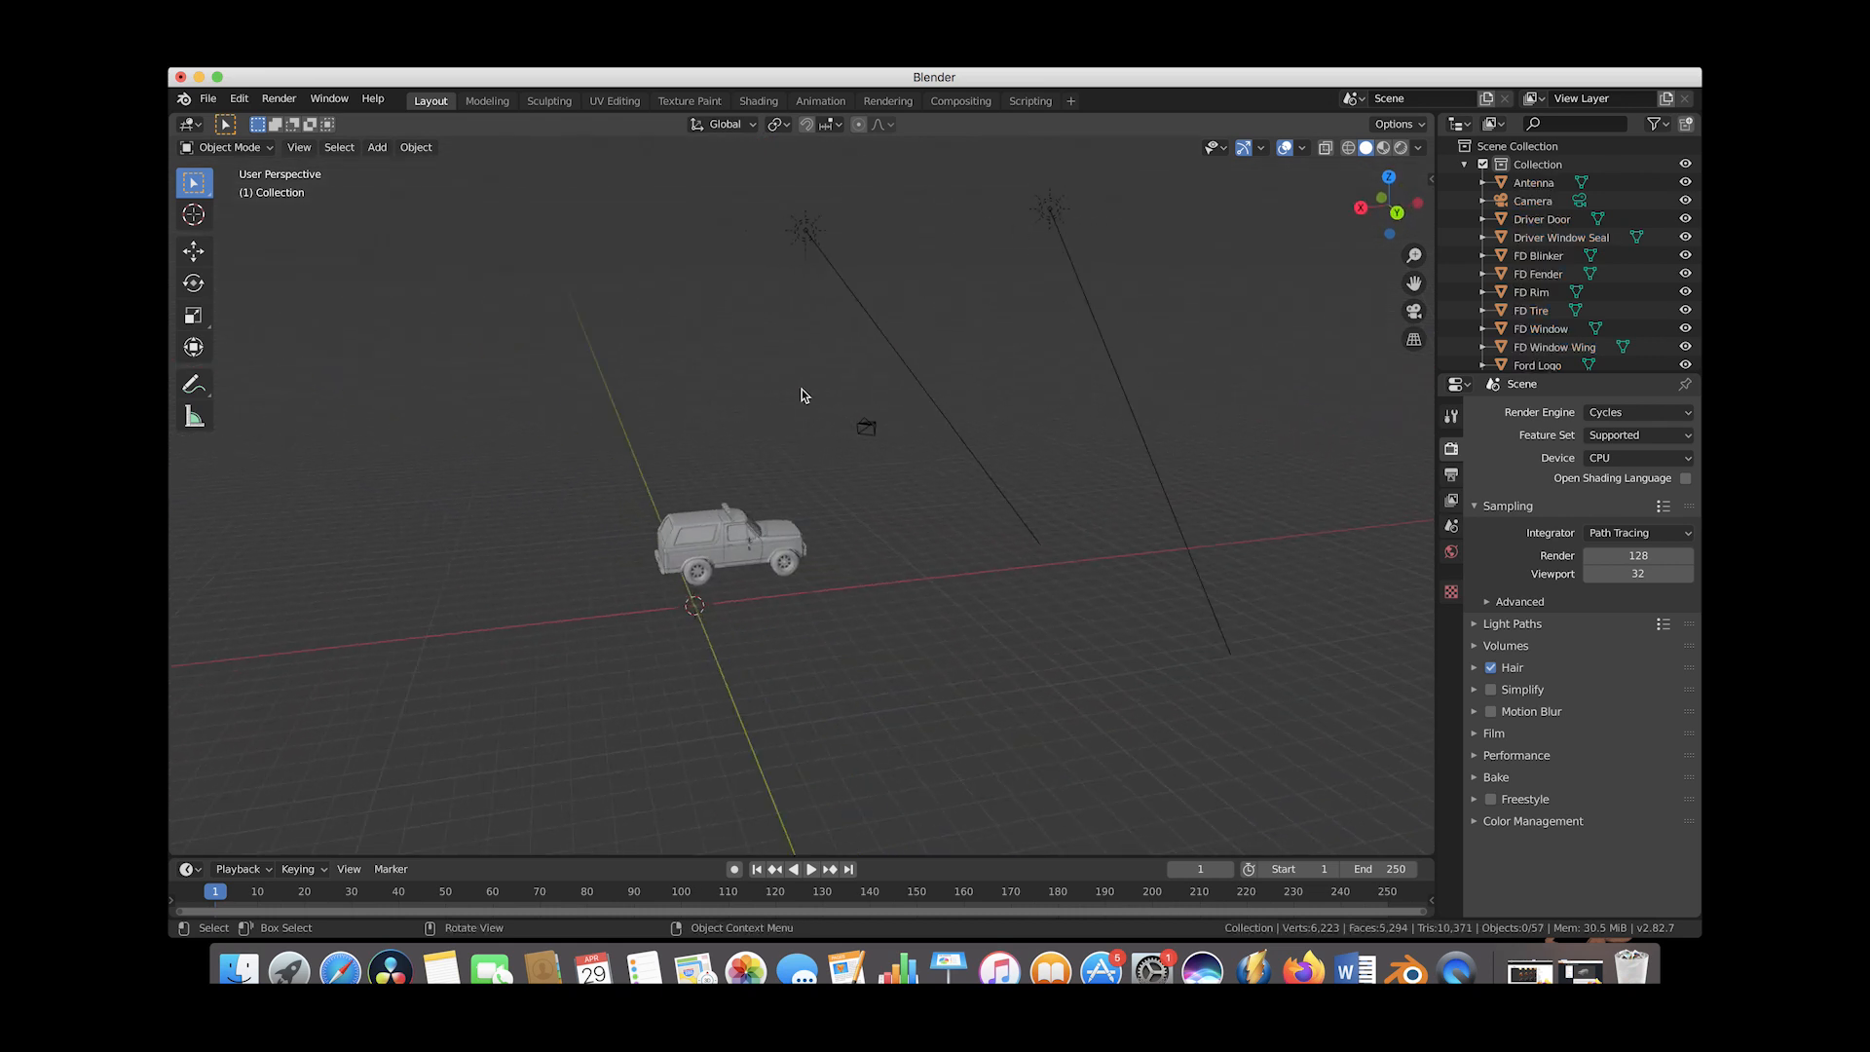
scroll(955, 426, "up", 3, "shift")
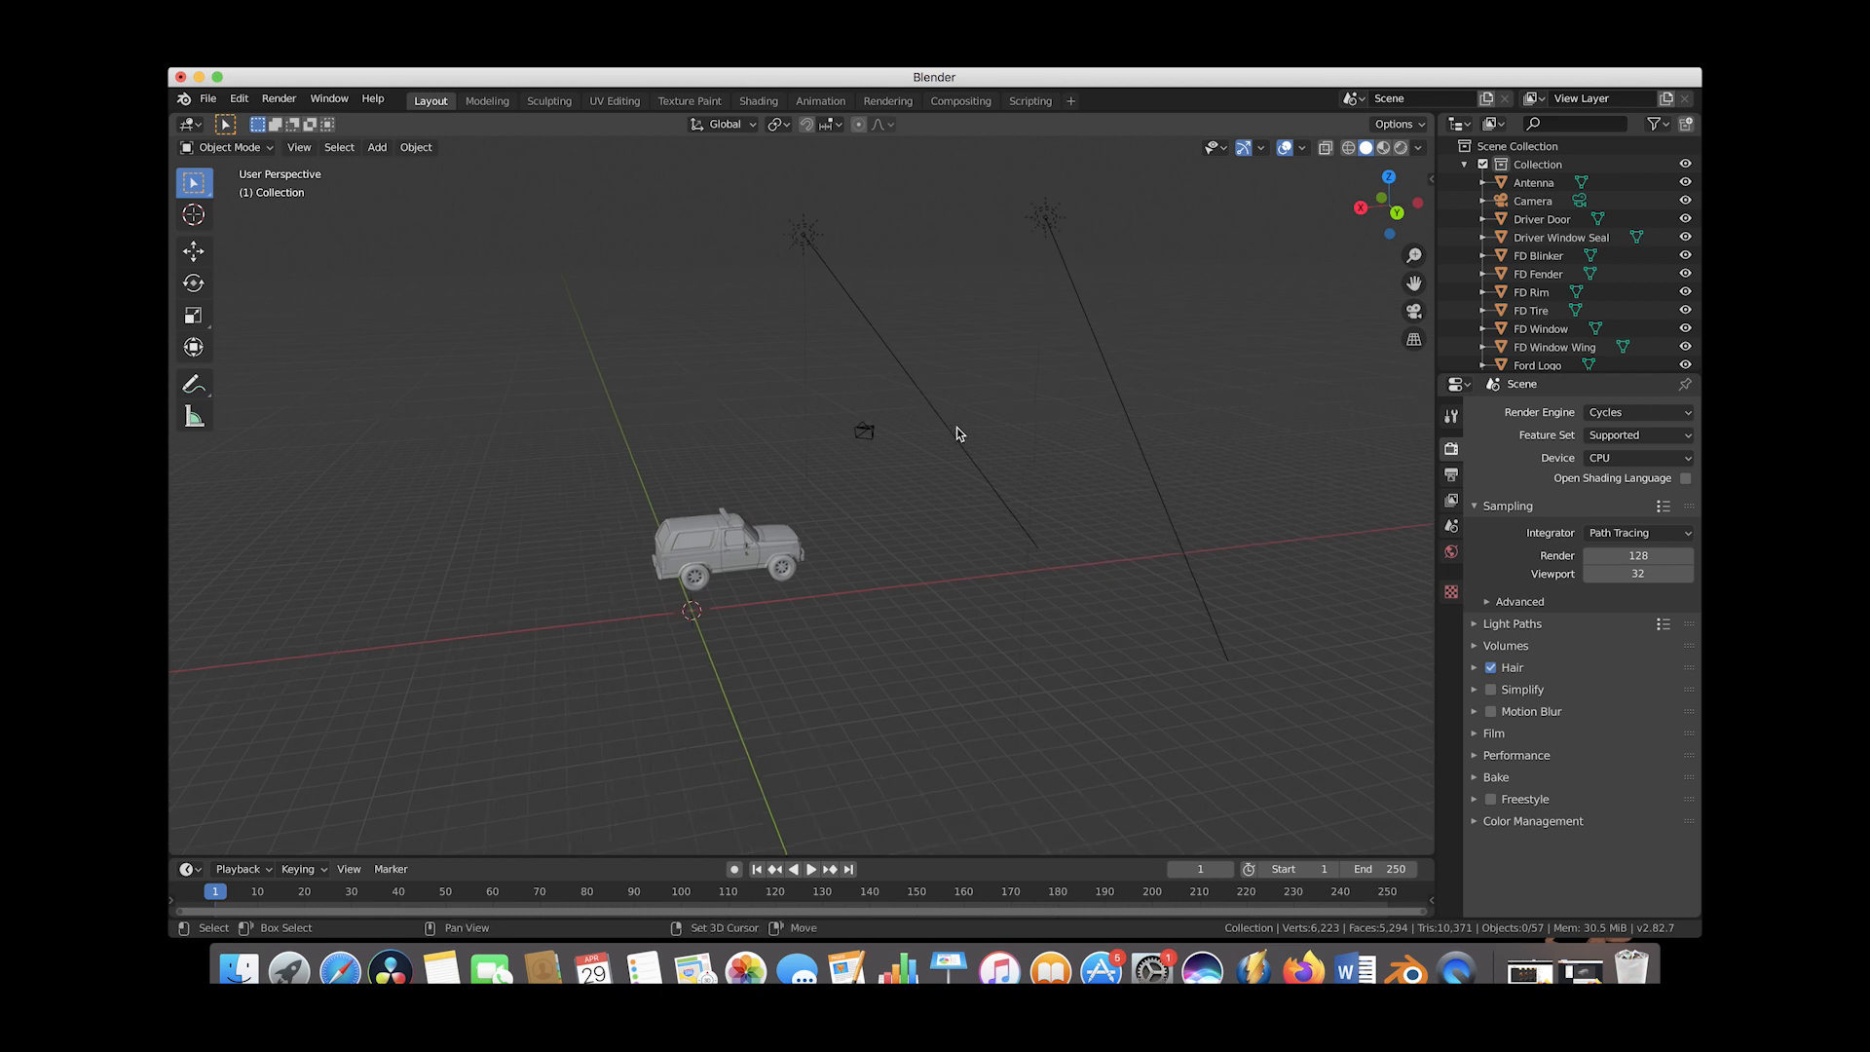
left_click(1072, 343)
key("b")
left_click_drag(1140, 204, 662, 478)
key("x")
left_click(874, 485)
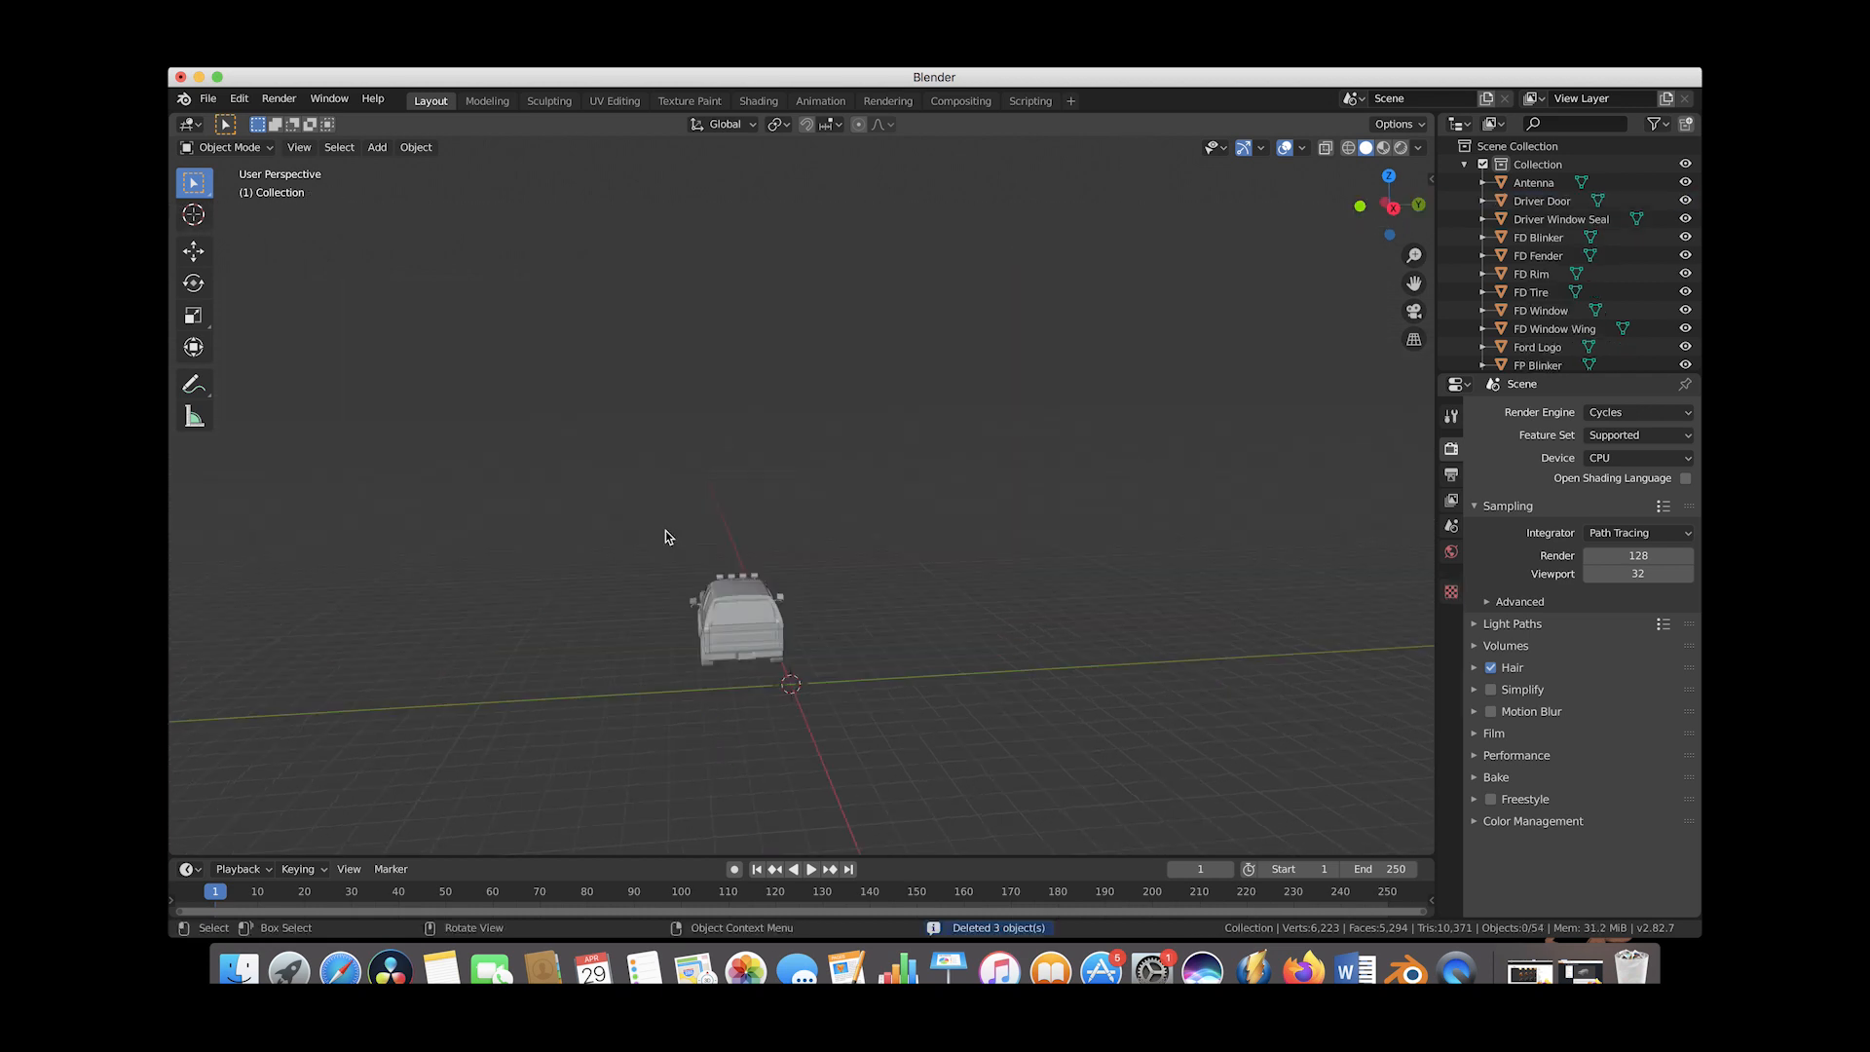
Delete all eight glass panes of the truck, including the windshield, the side windows on both sides, the window wings and the rear window
scroll(668, 538, "left", 10)
scroll(668, 537, "right", 3, "shift")
scroll(668, 537, "up", 4, "ctrl")
scroll(668, 538, "left", 5)
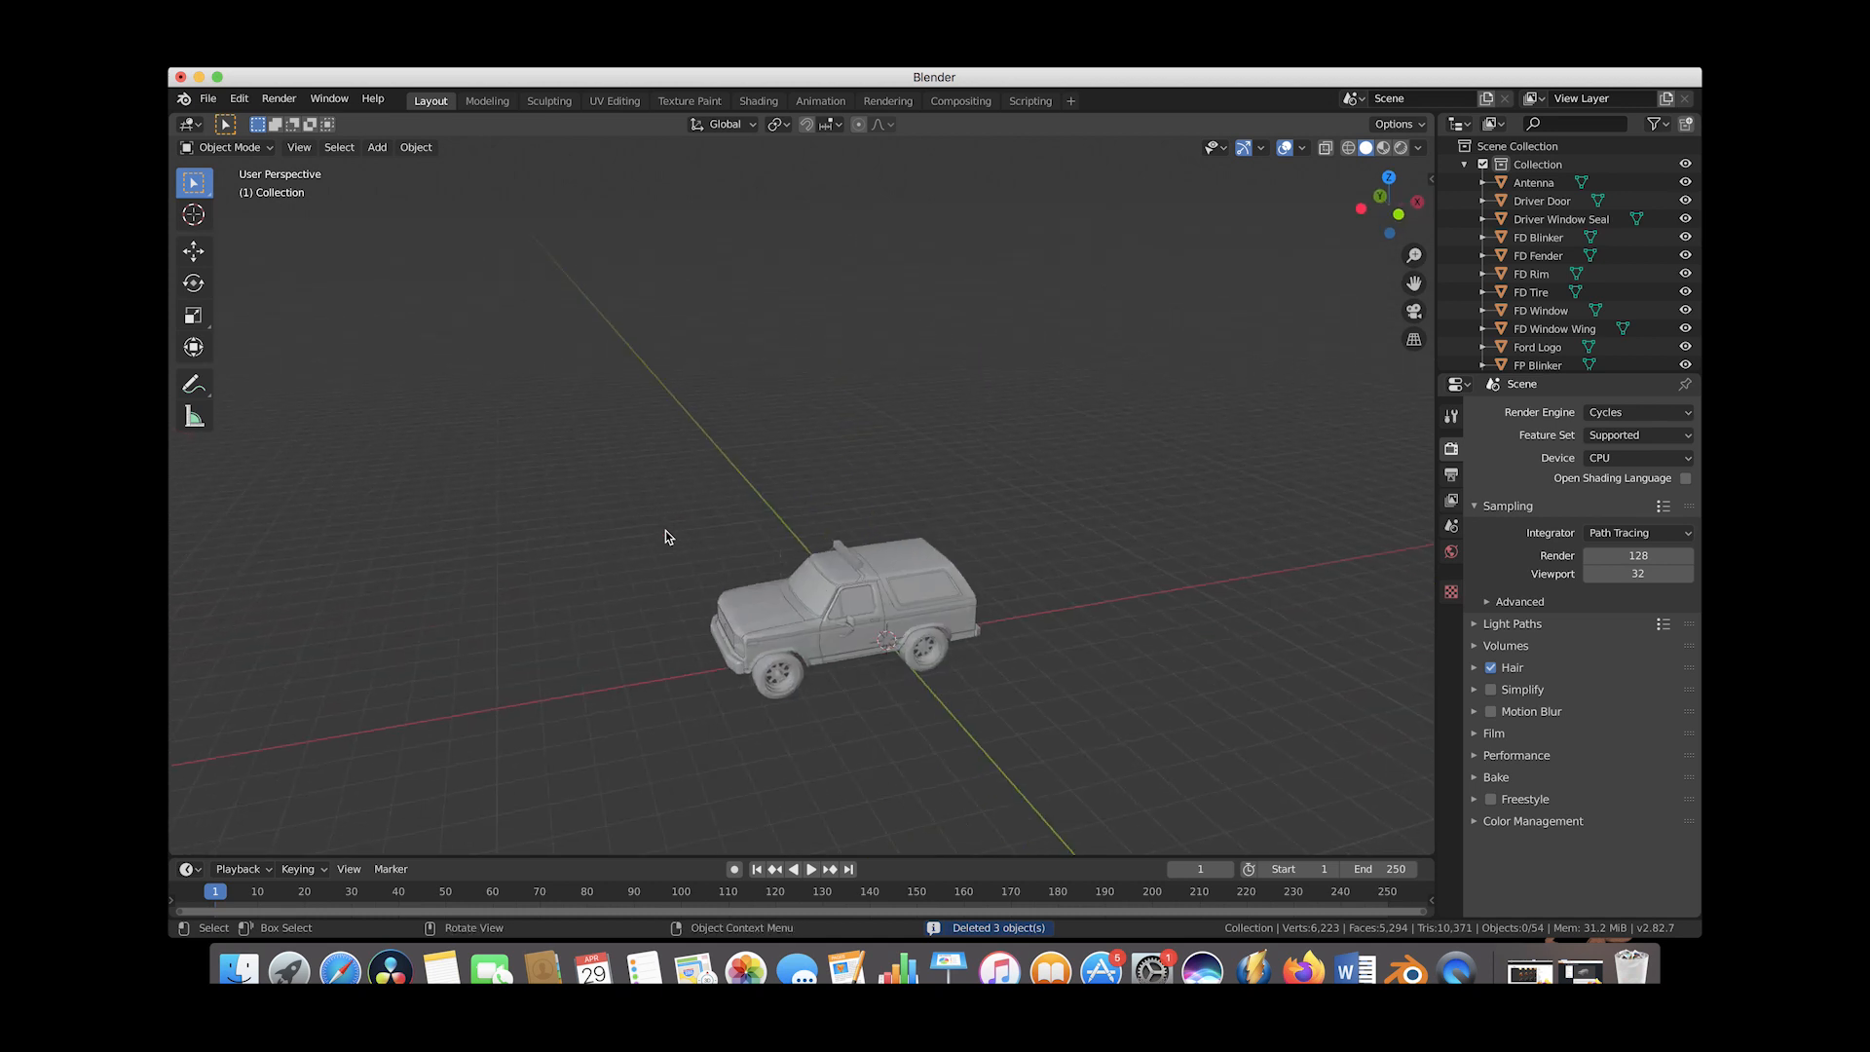
scroll(668, 537, "left", 2)
scroll(668, 538, "down", 3, "shift")
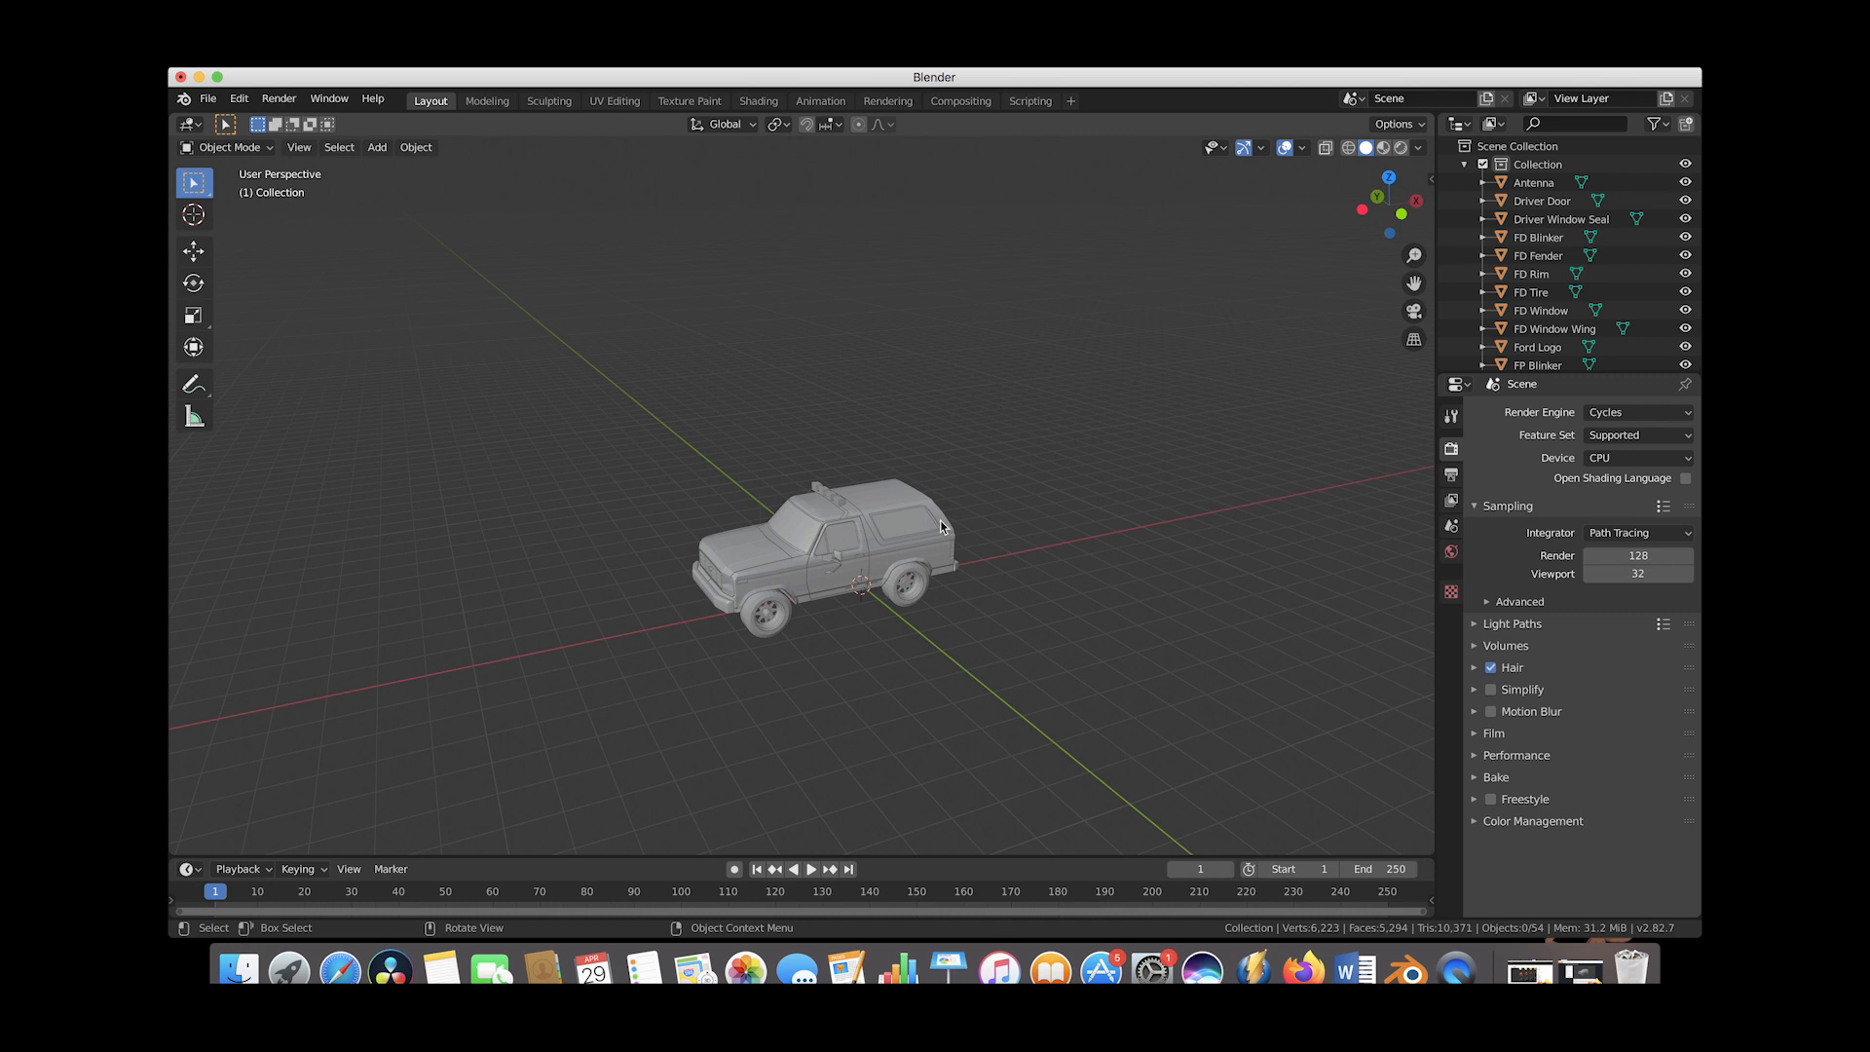
left_click(850, 544)
scroll(854, 553, "up", 3, "ctrl")
scroll(854, 554, "down", 2, "shift")
scroll(854, 553, "left", 2)
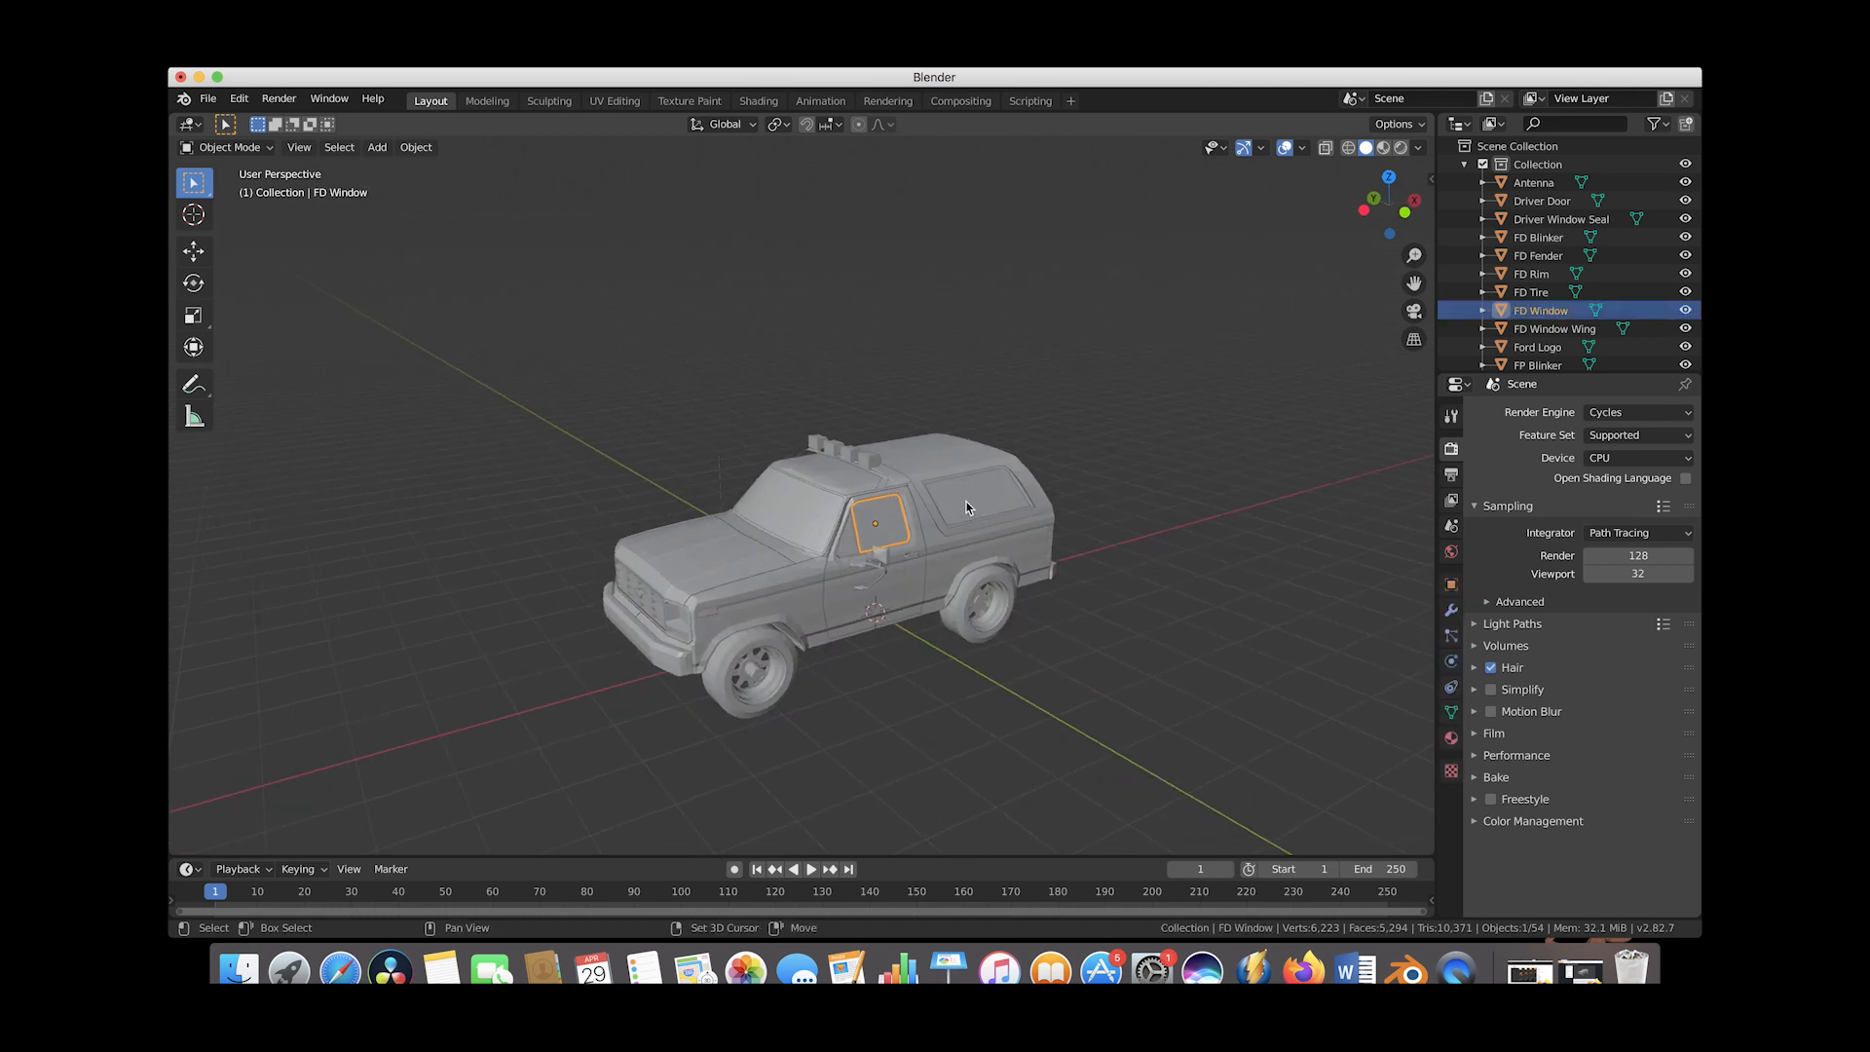
left_click(977, 500, "shift")
left_click(843, 550, "shift")
scroll(843, 549, "left", 10)
left_click(894, 473, "shift")
left_click(840, 479, "shift")
left_click(768, 459, "shift")
left_click(864, 491, "shift")
scroll(898, 431, "left", 10)
left_click(634, 487, "shift")
scroll(1021, 416, "right", 5)
key("g")
left_click(779, 360)
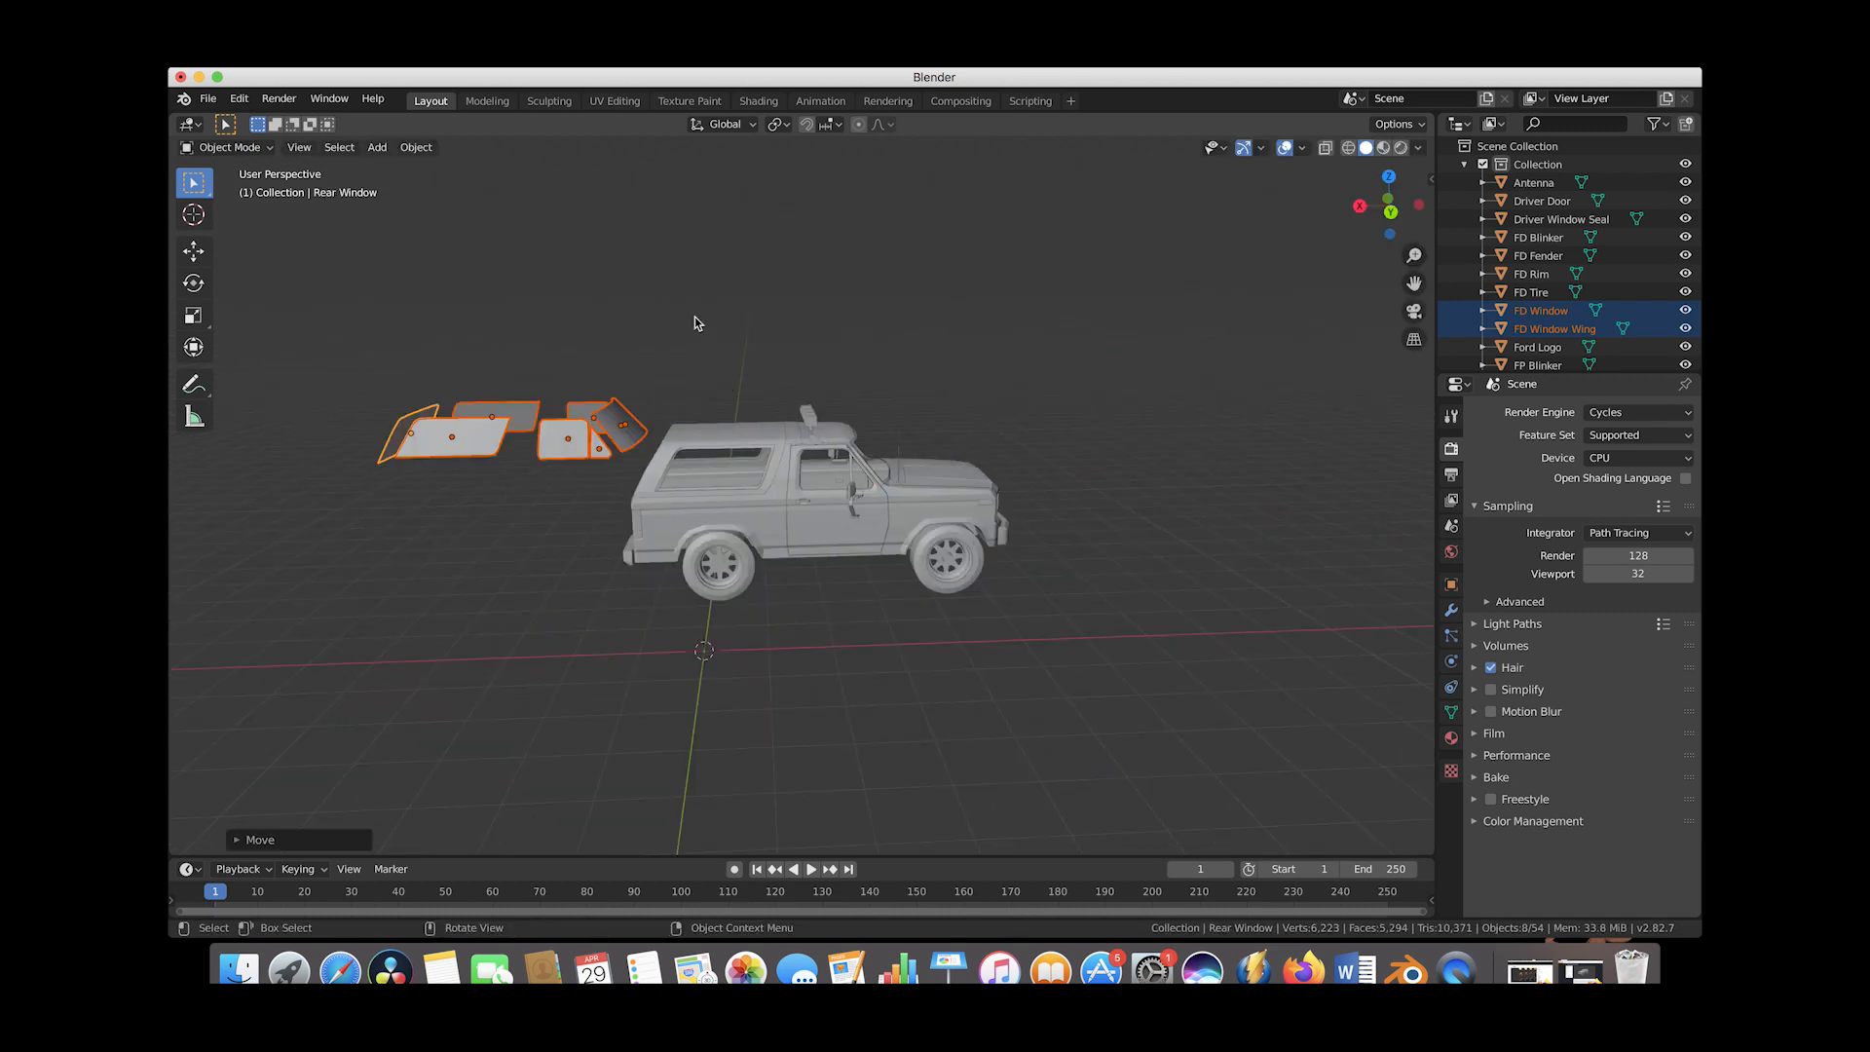
key("x")
left_click(676, 386)
Show the scene in wireframe, select every part of the truck and join them into a single object
scroll(632, 581, "left", 5)
scroll(632, 582, "right", 8)
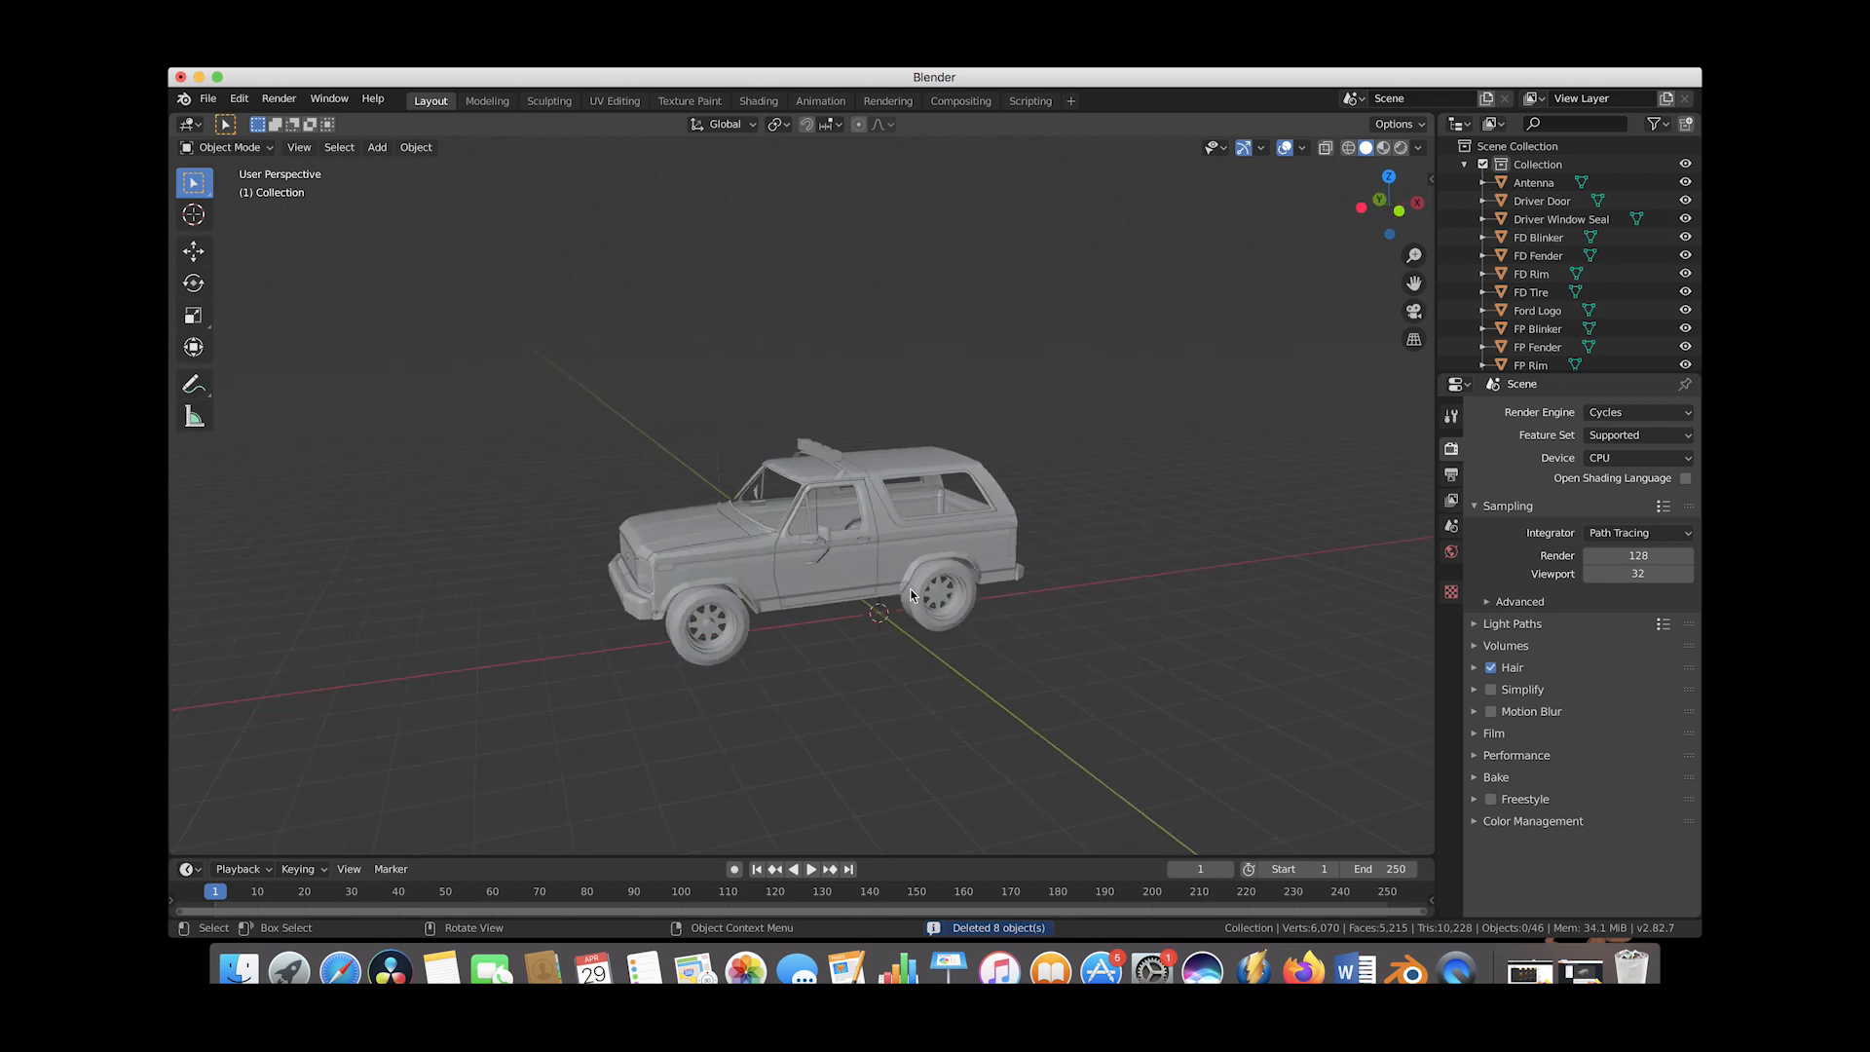
scroll(863, 540, "right", 5)
scroll(863, 540, "left", 5)
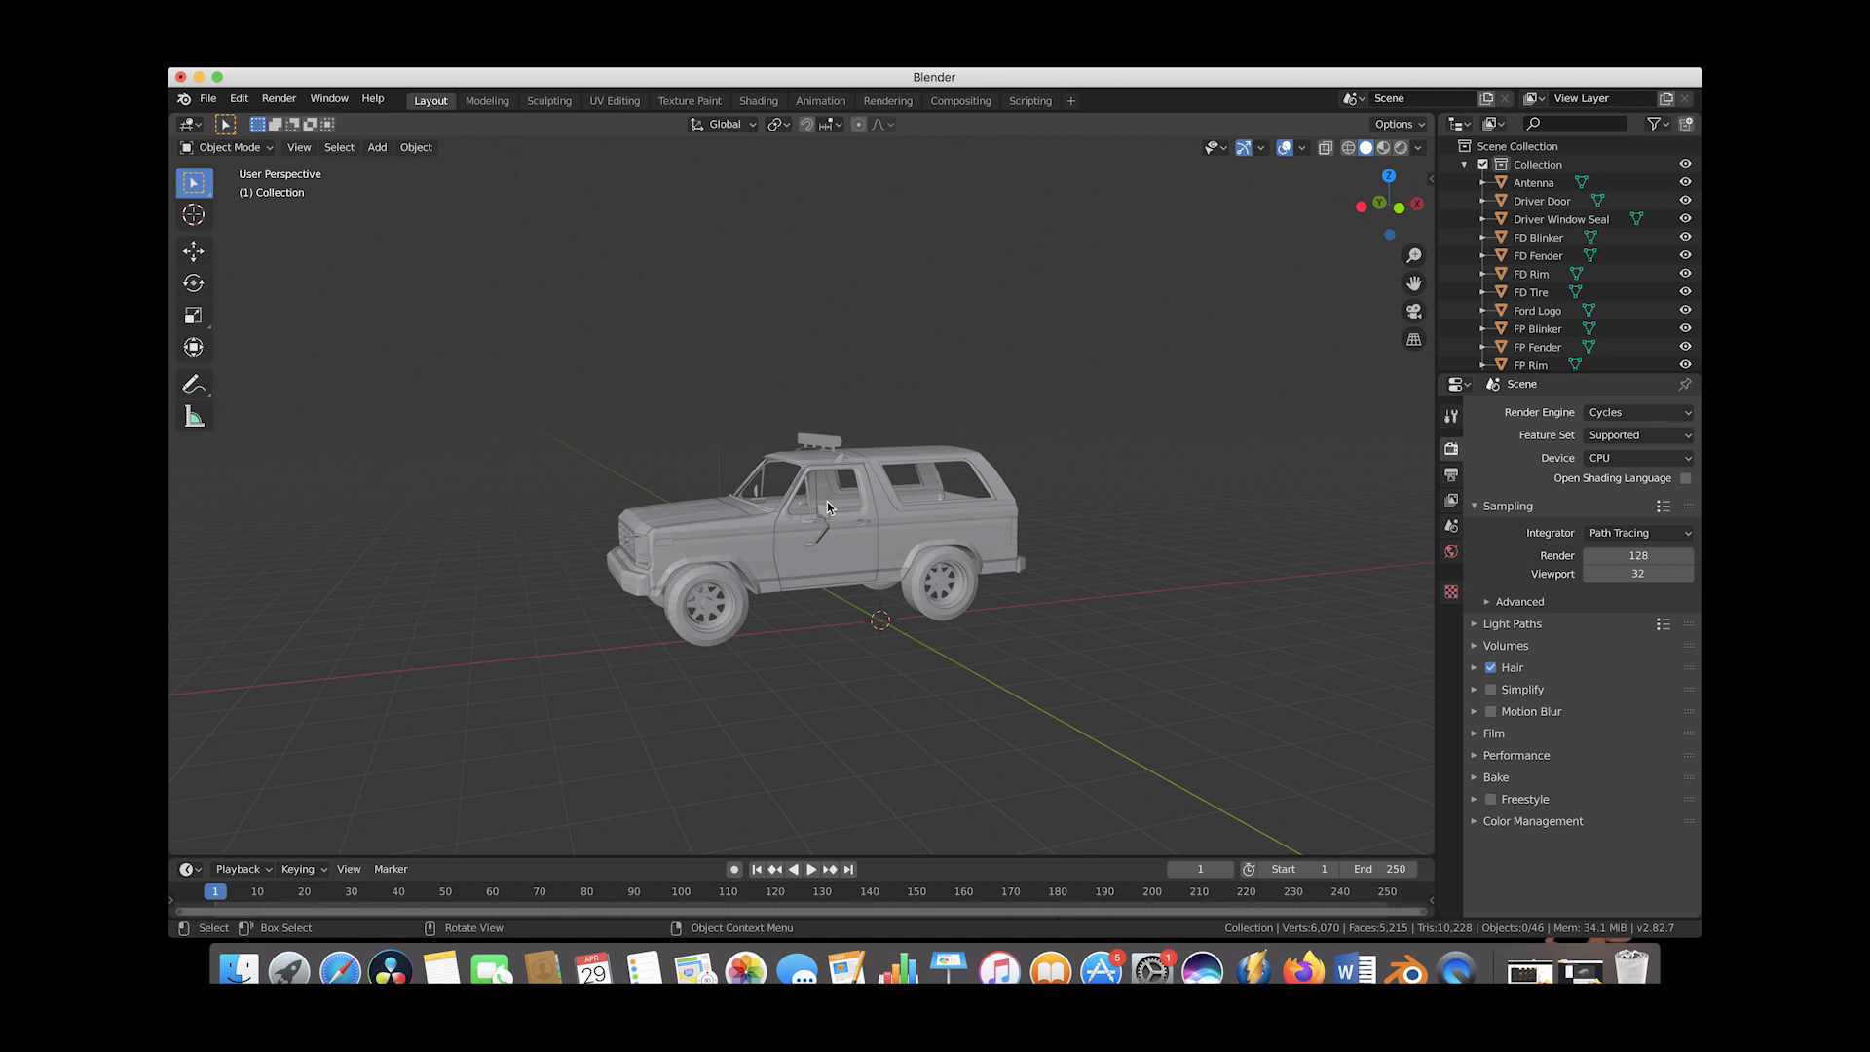
key("z")
left_click(1030, 436)
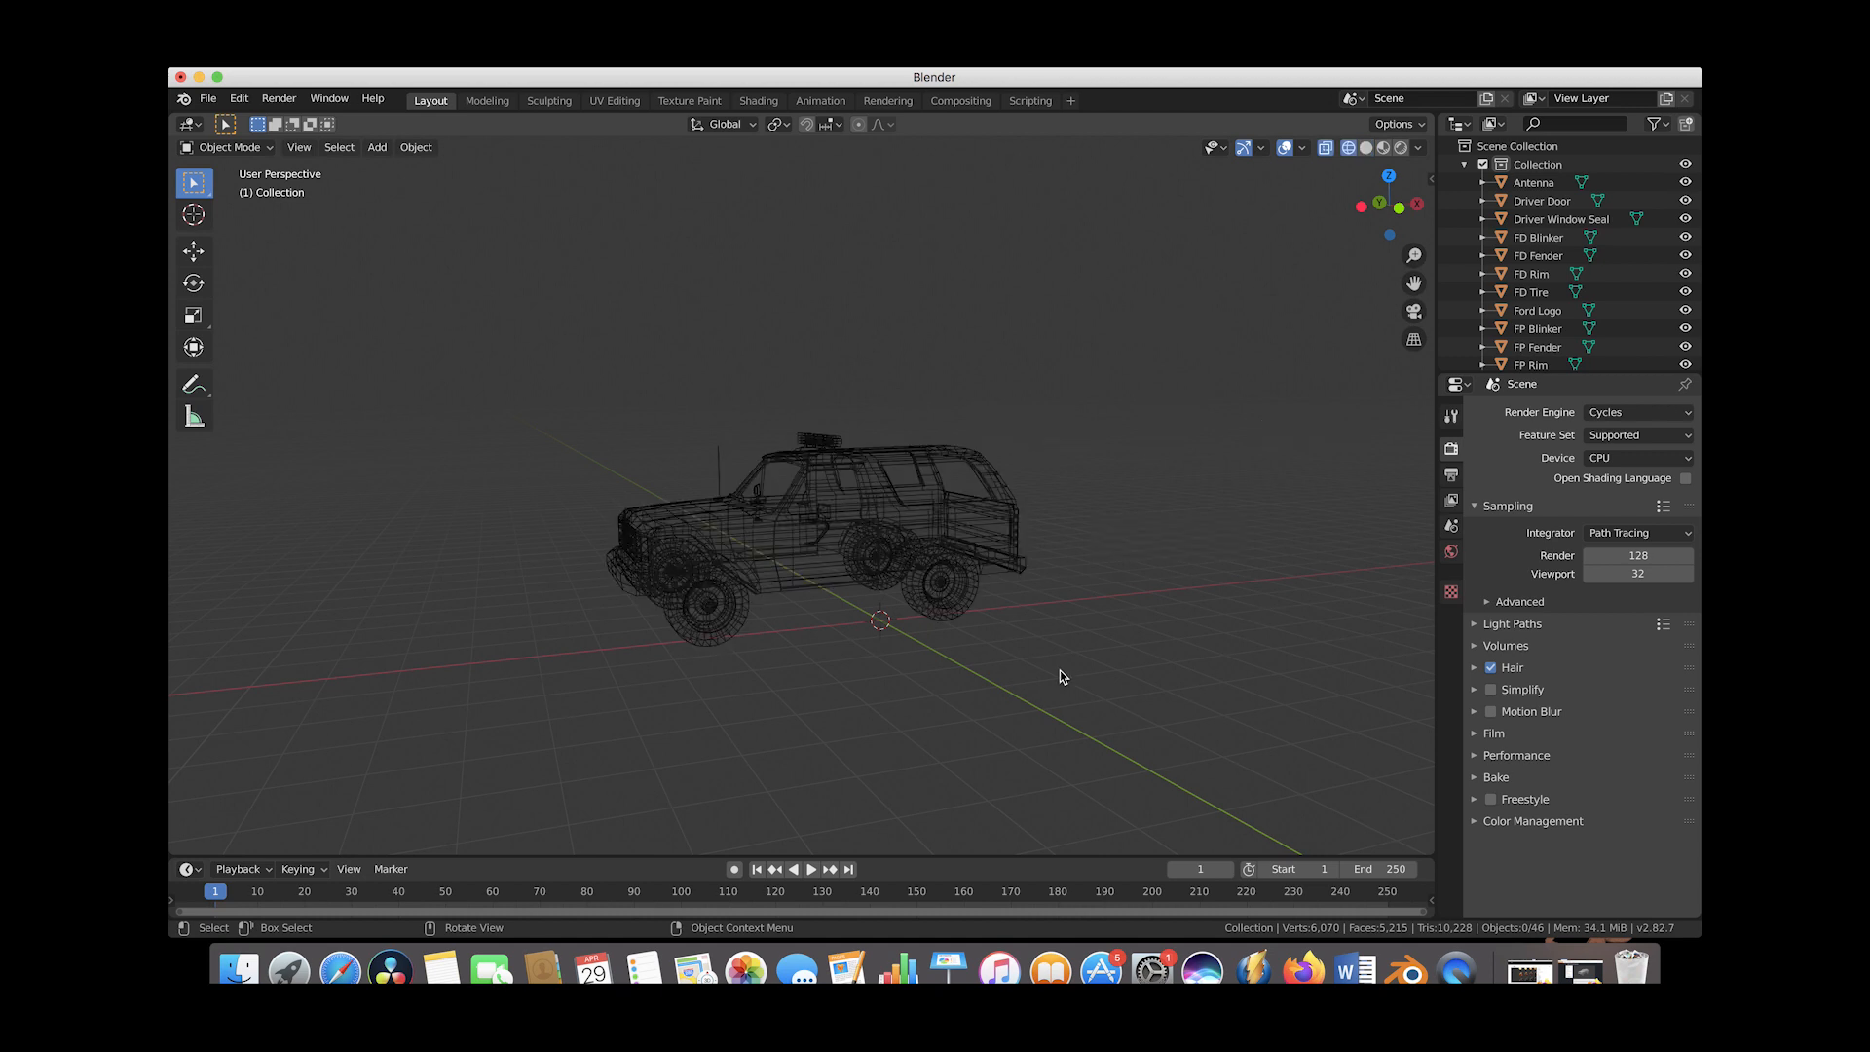
left_click_drag(1187, 344, 517, 714)
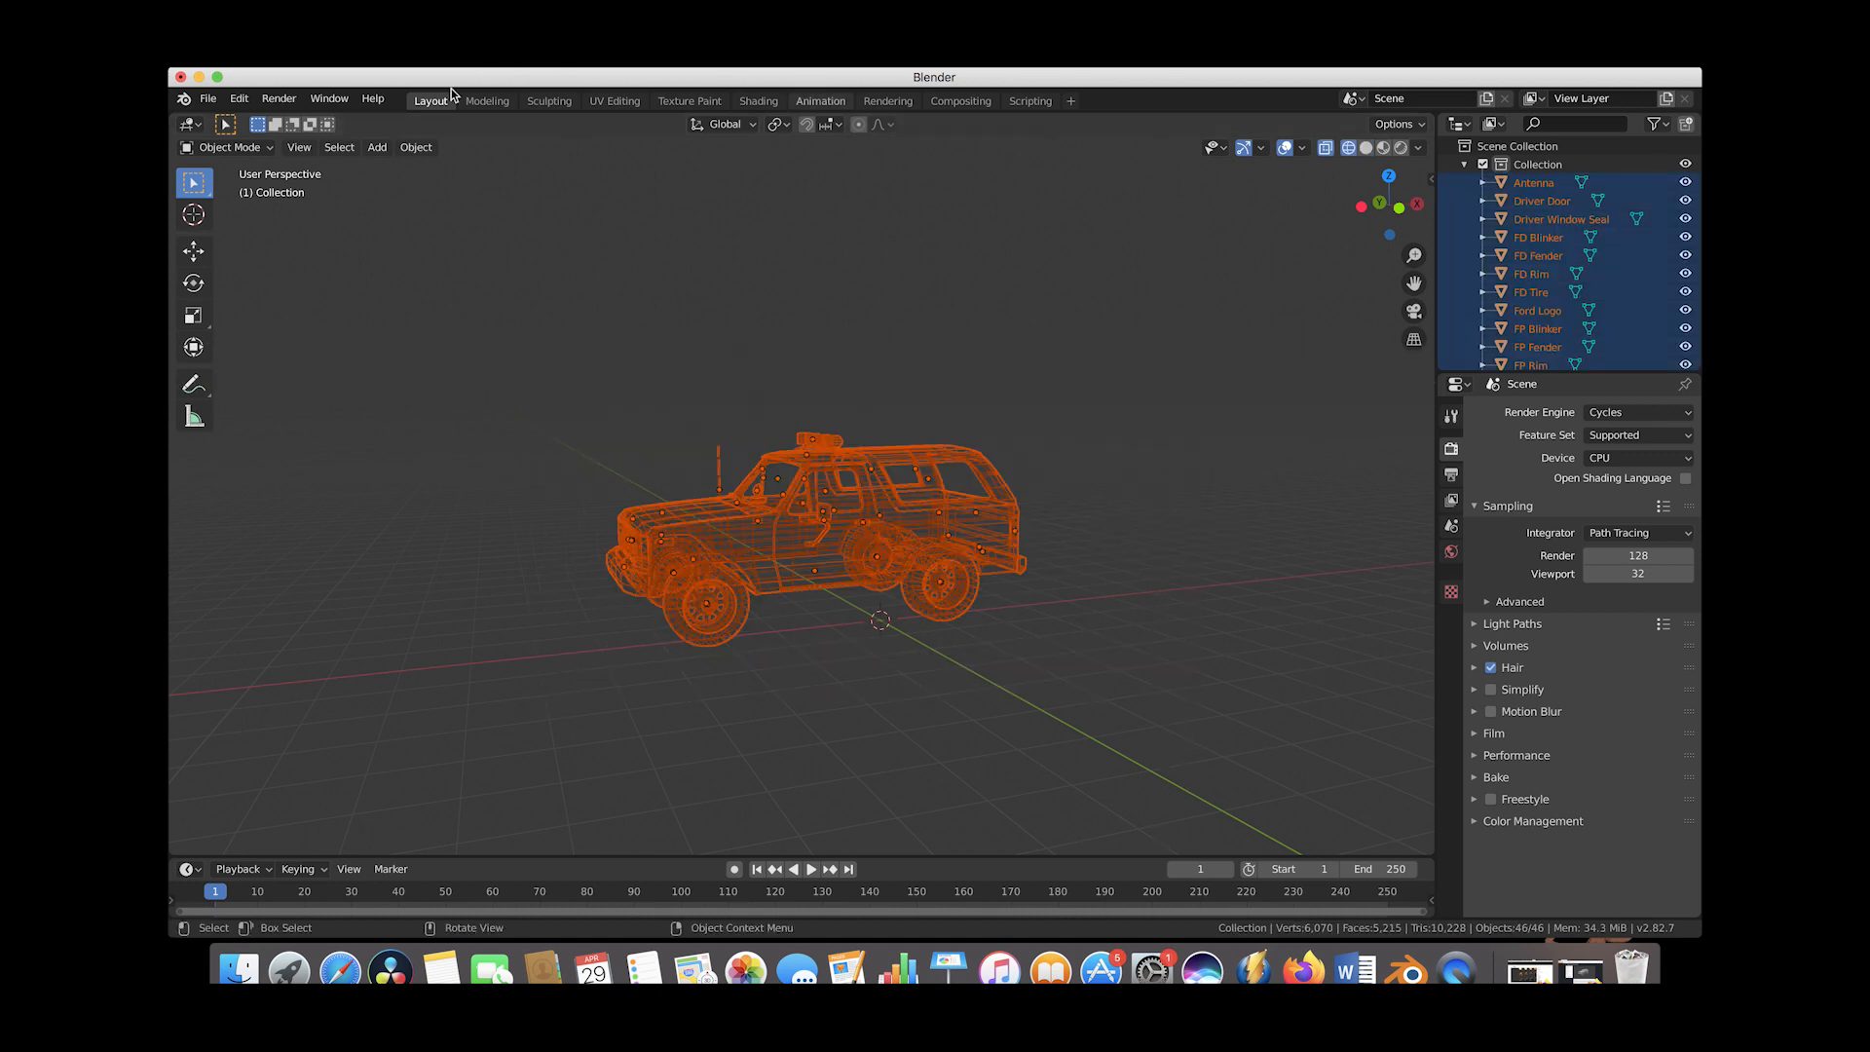
left_click(421, 150)
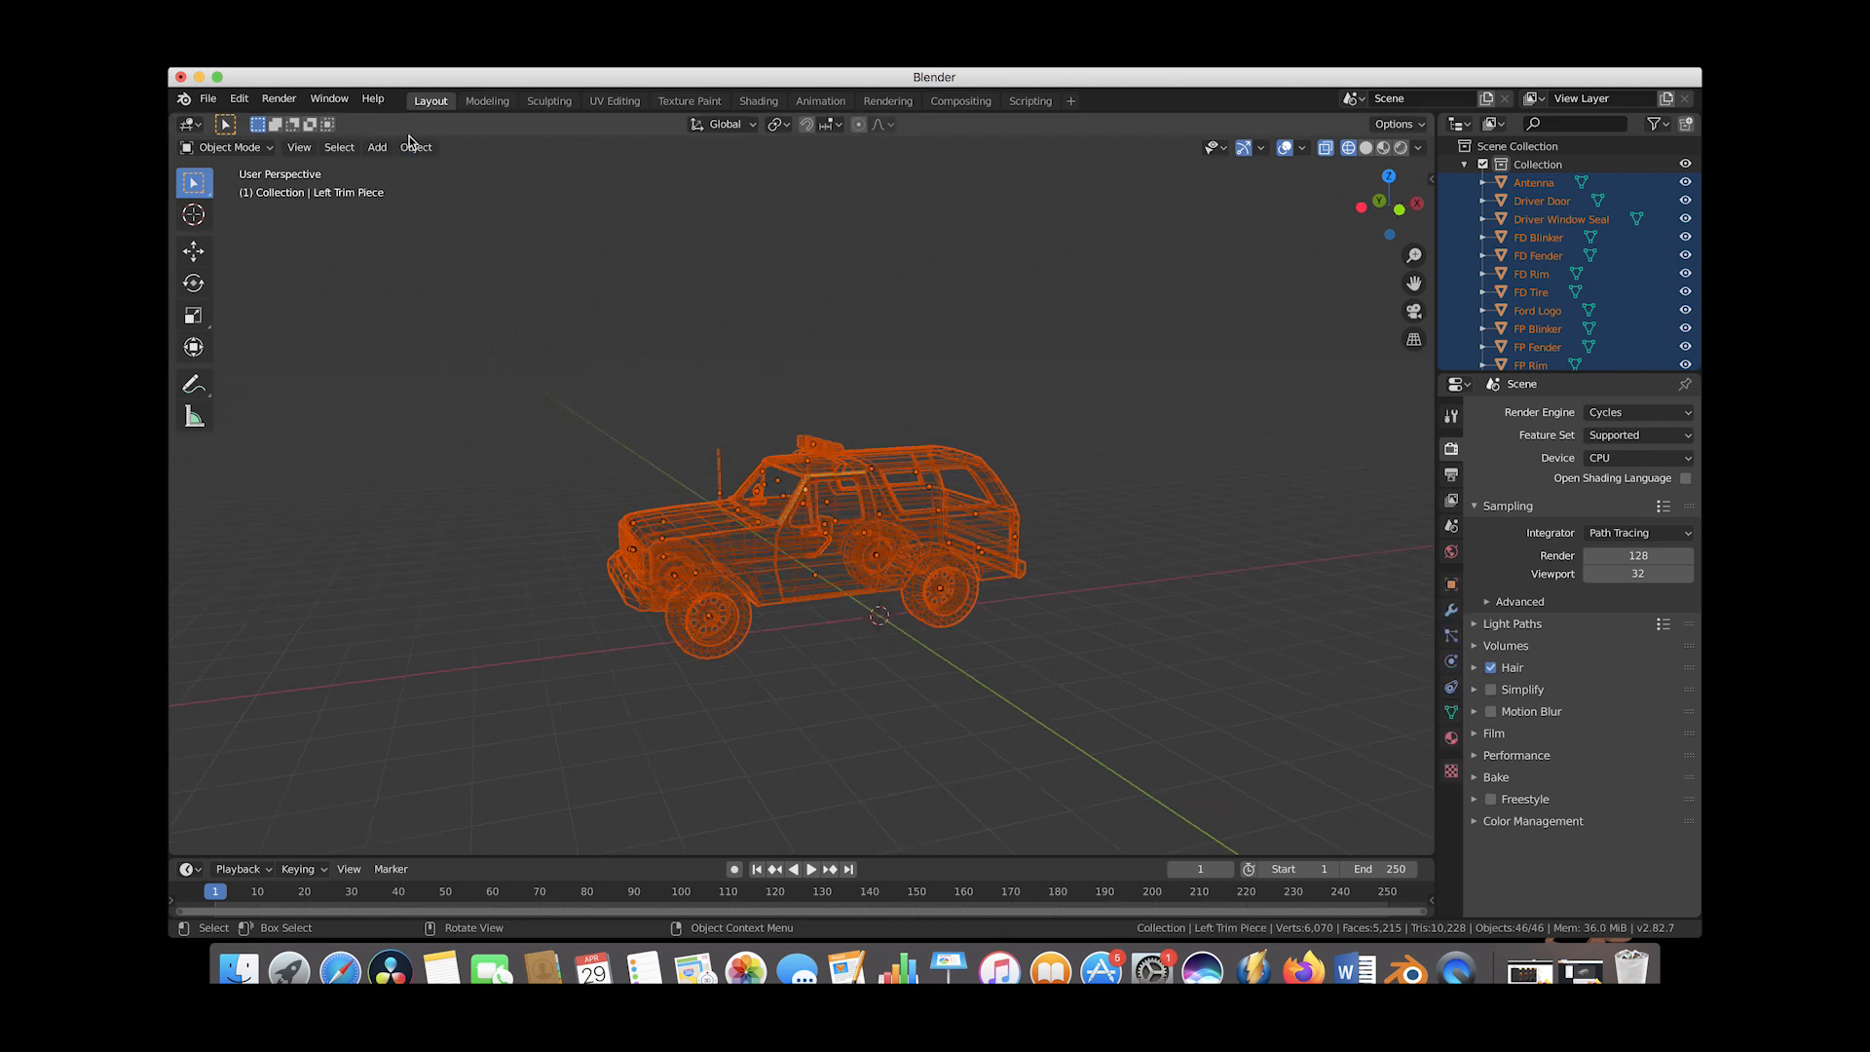
left_click(438, 327)
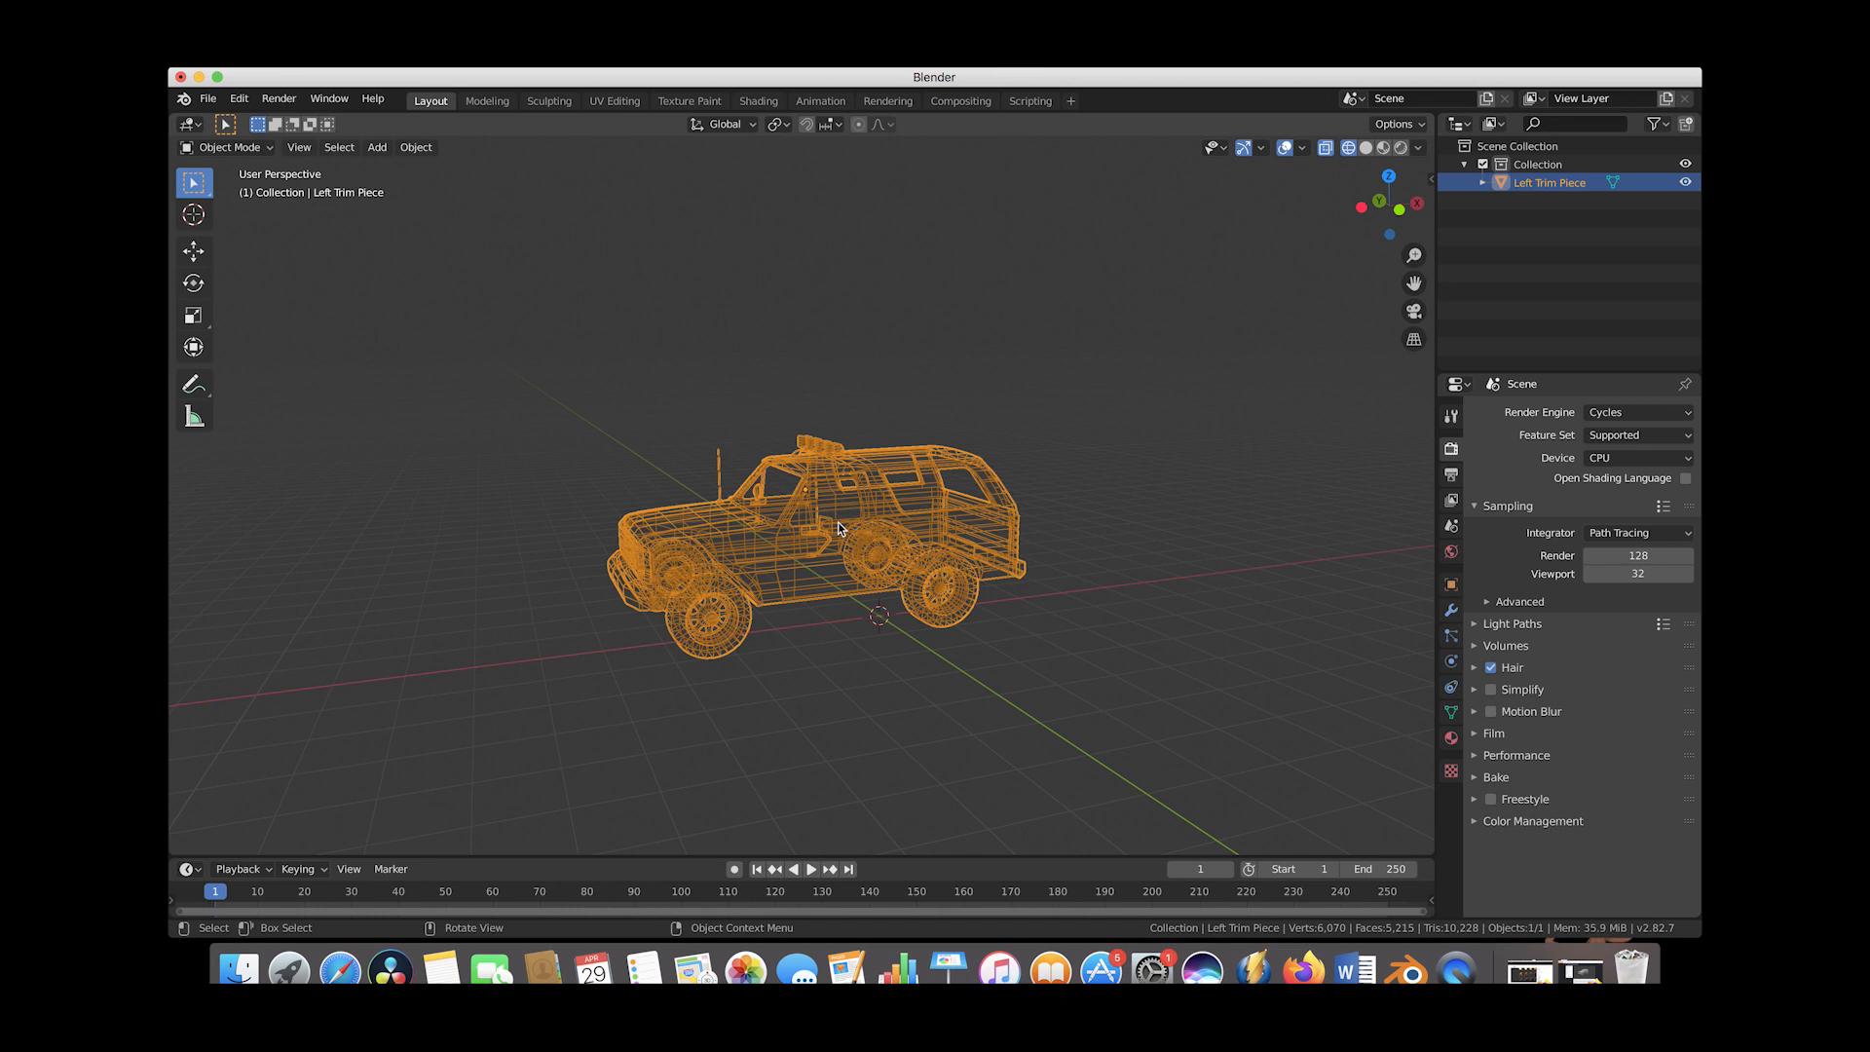
Test-move the joined truck as one object and return it close to its original position
key("g")
left_click(877, 564)
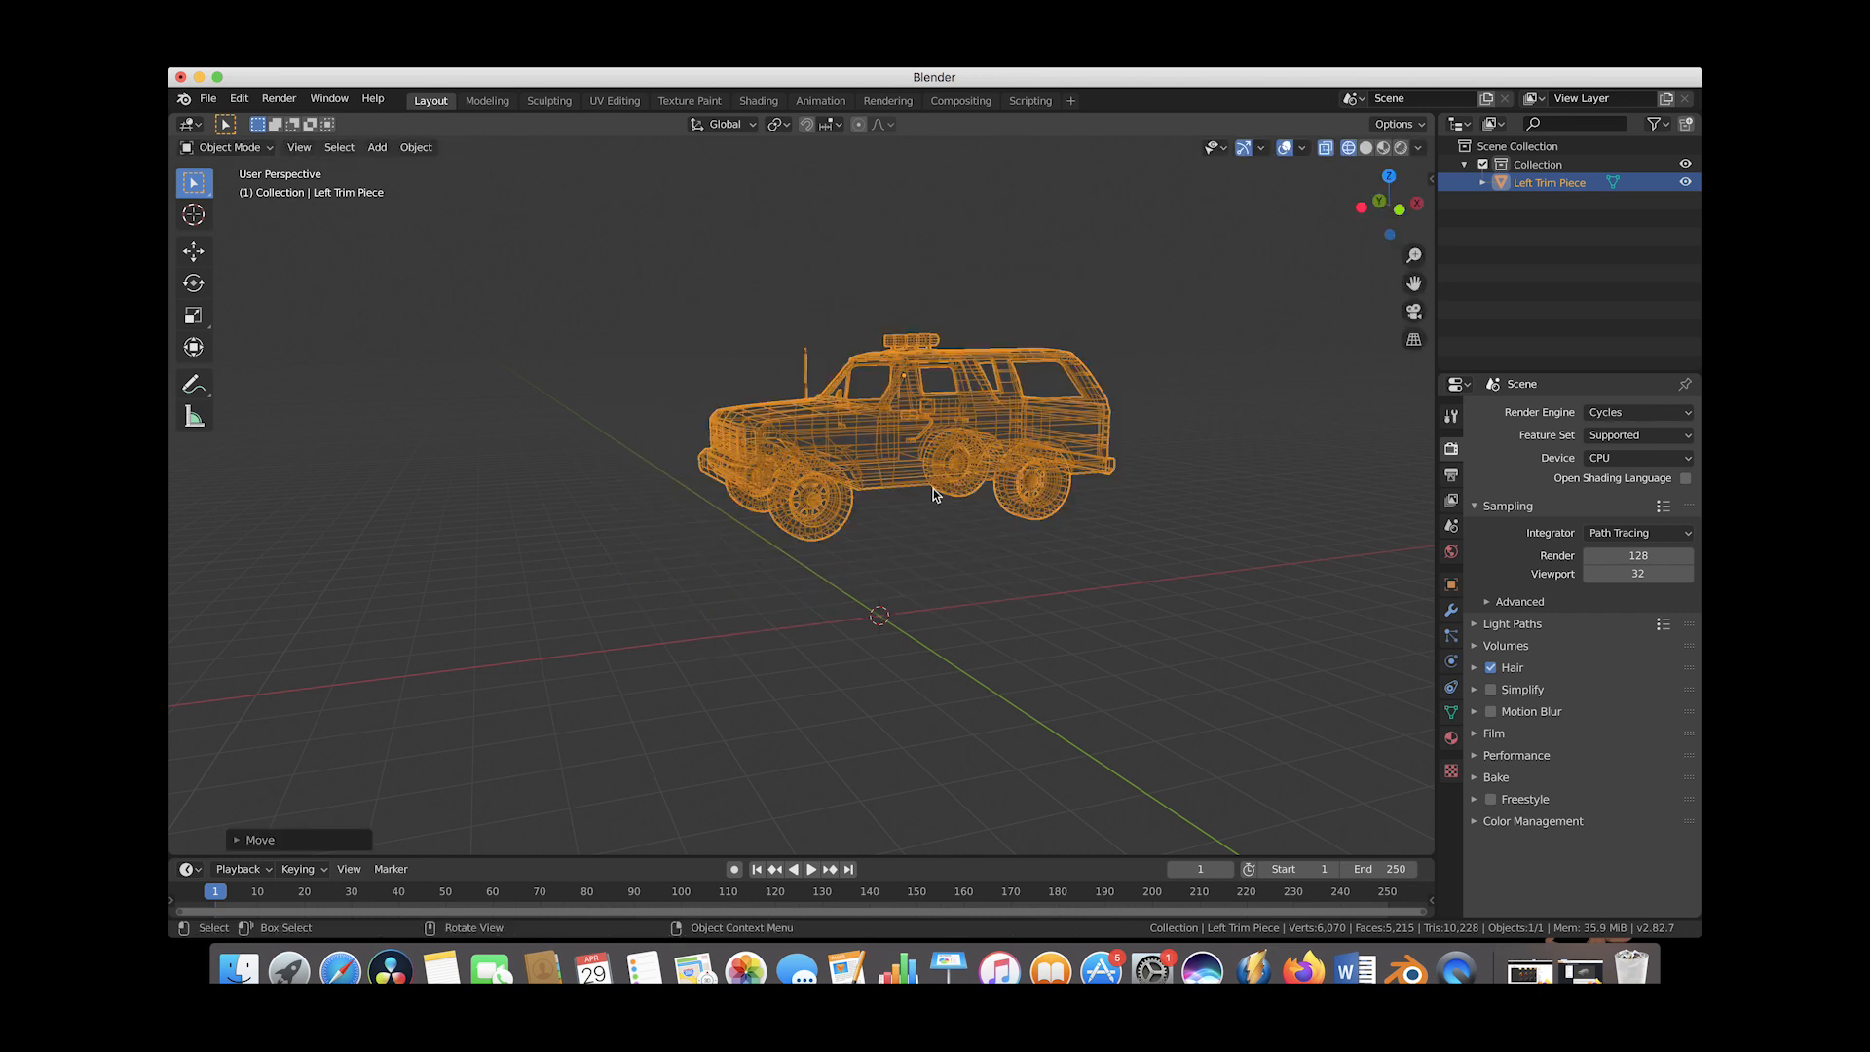
key("ctrl+z")
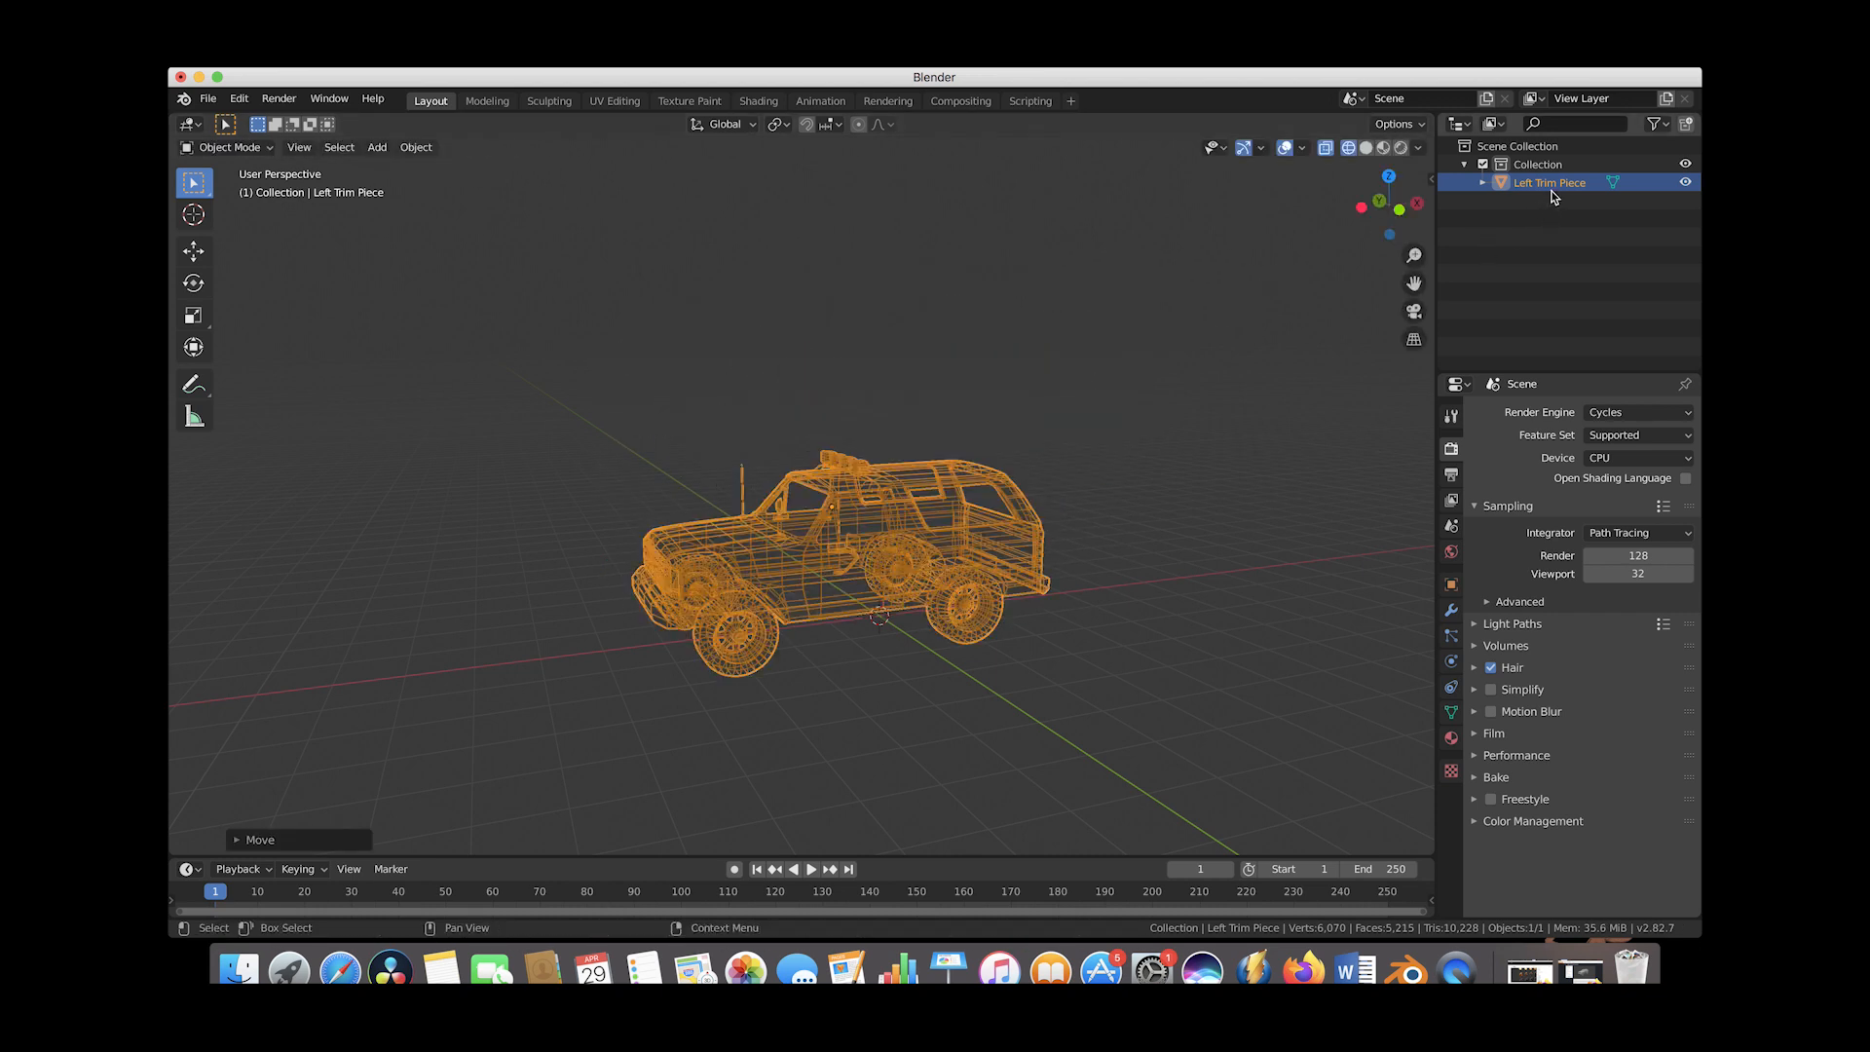
Rename the joined object Truck and return the viewport to solid shading
left_click(1558, 184)
double_click(1558, 184)
type("Truck")
key("Return")
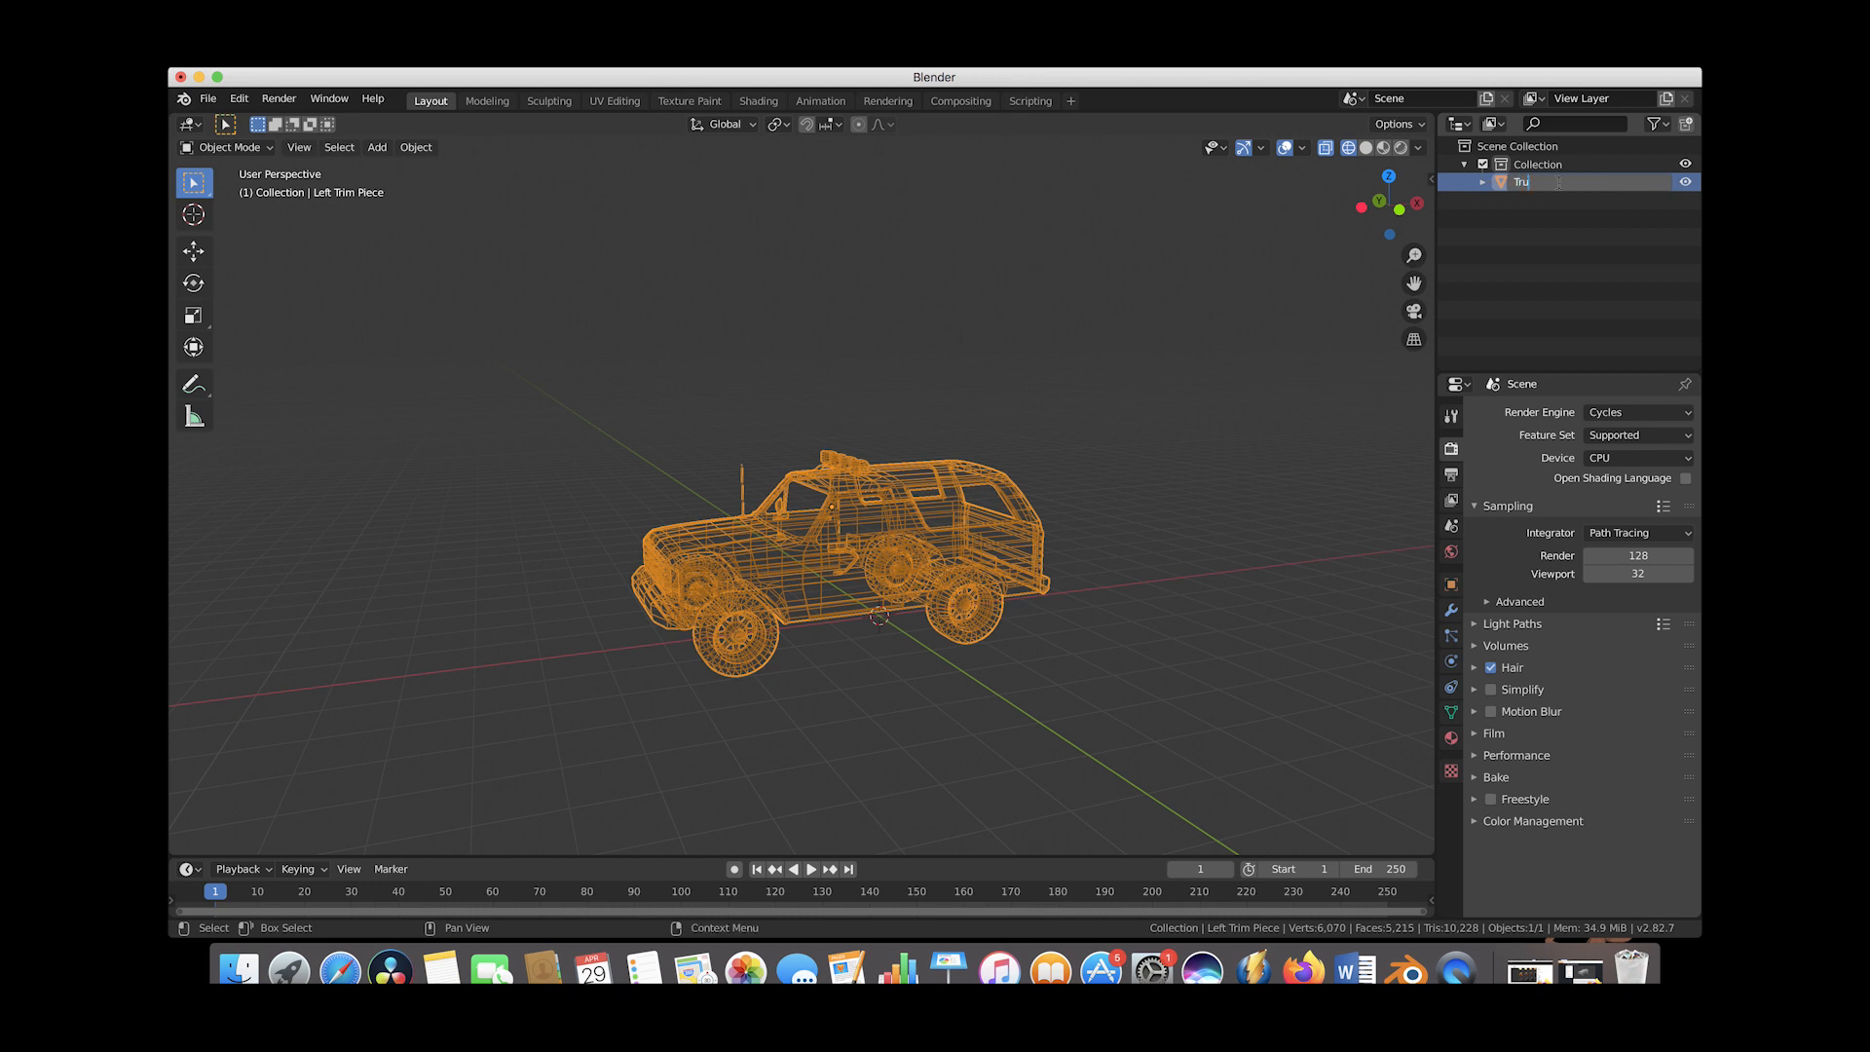
scroll(684, 462, "right", 10)
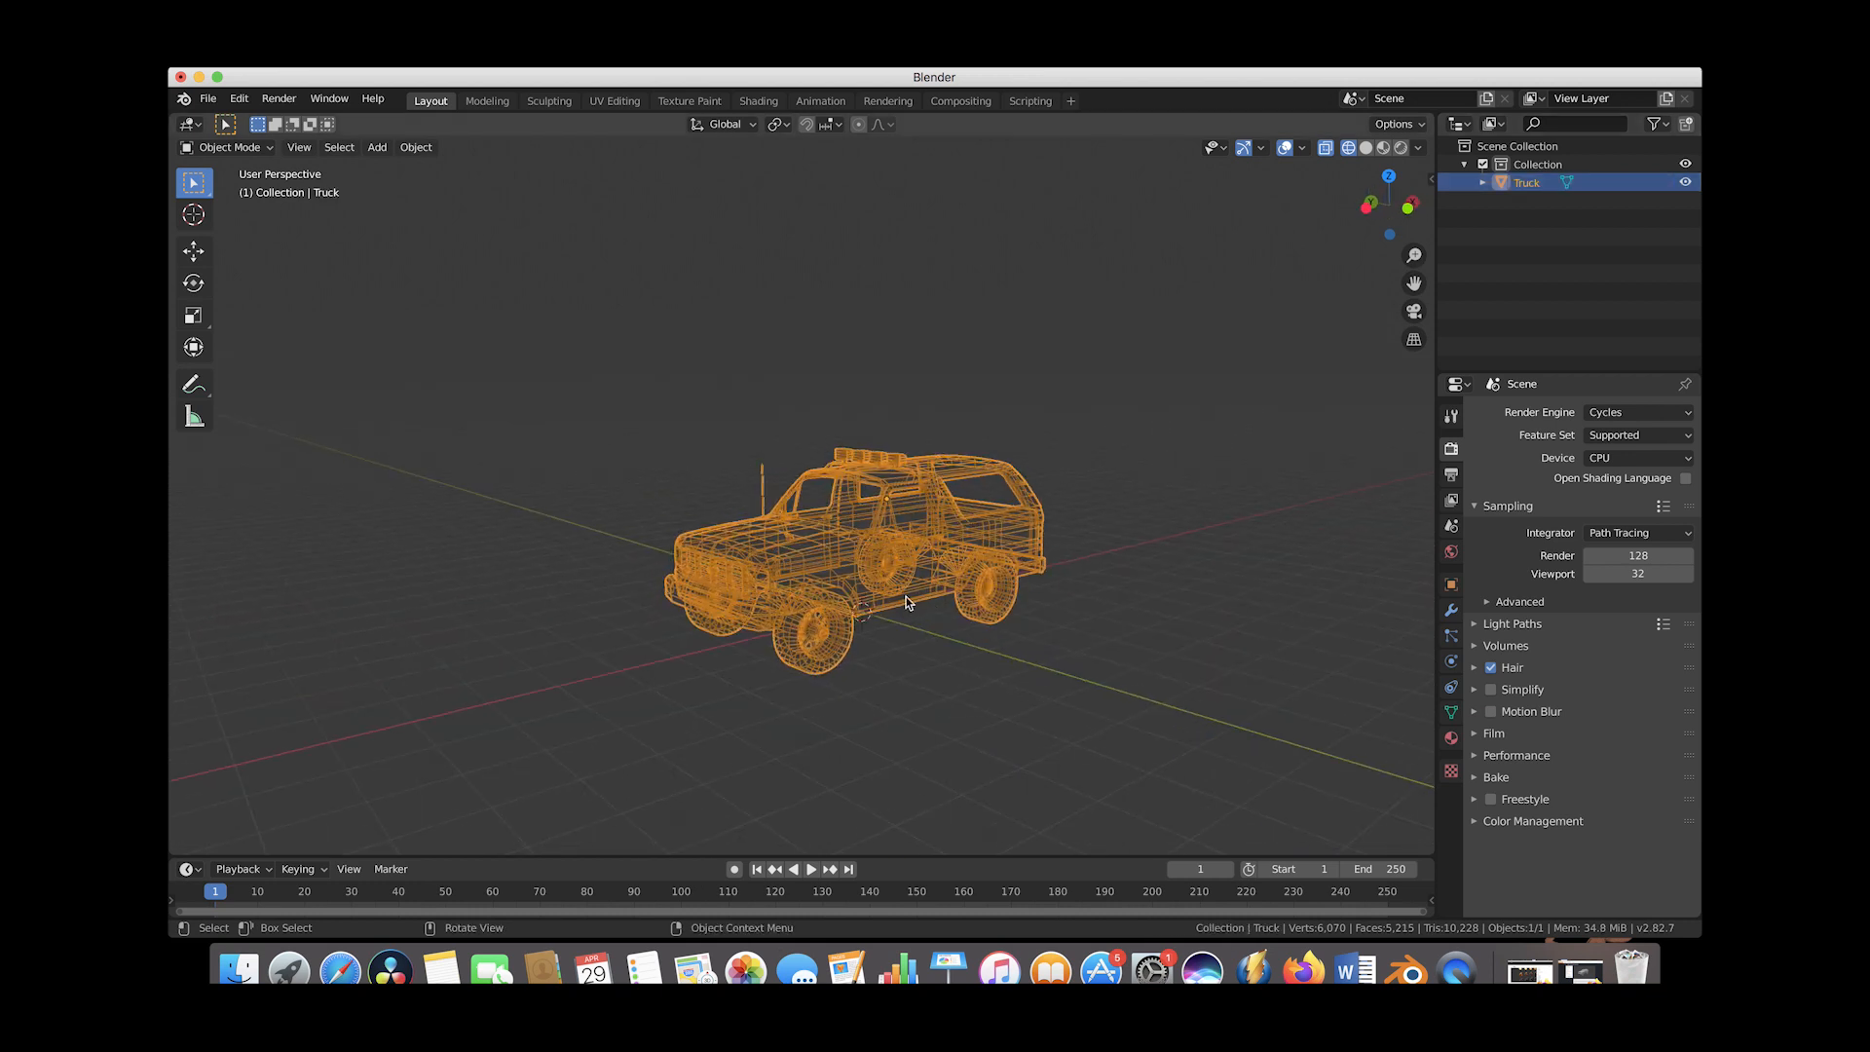
key("shift+z")
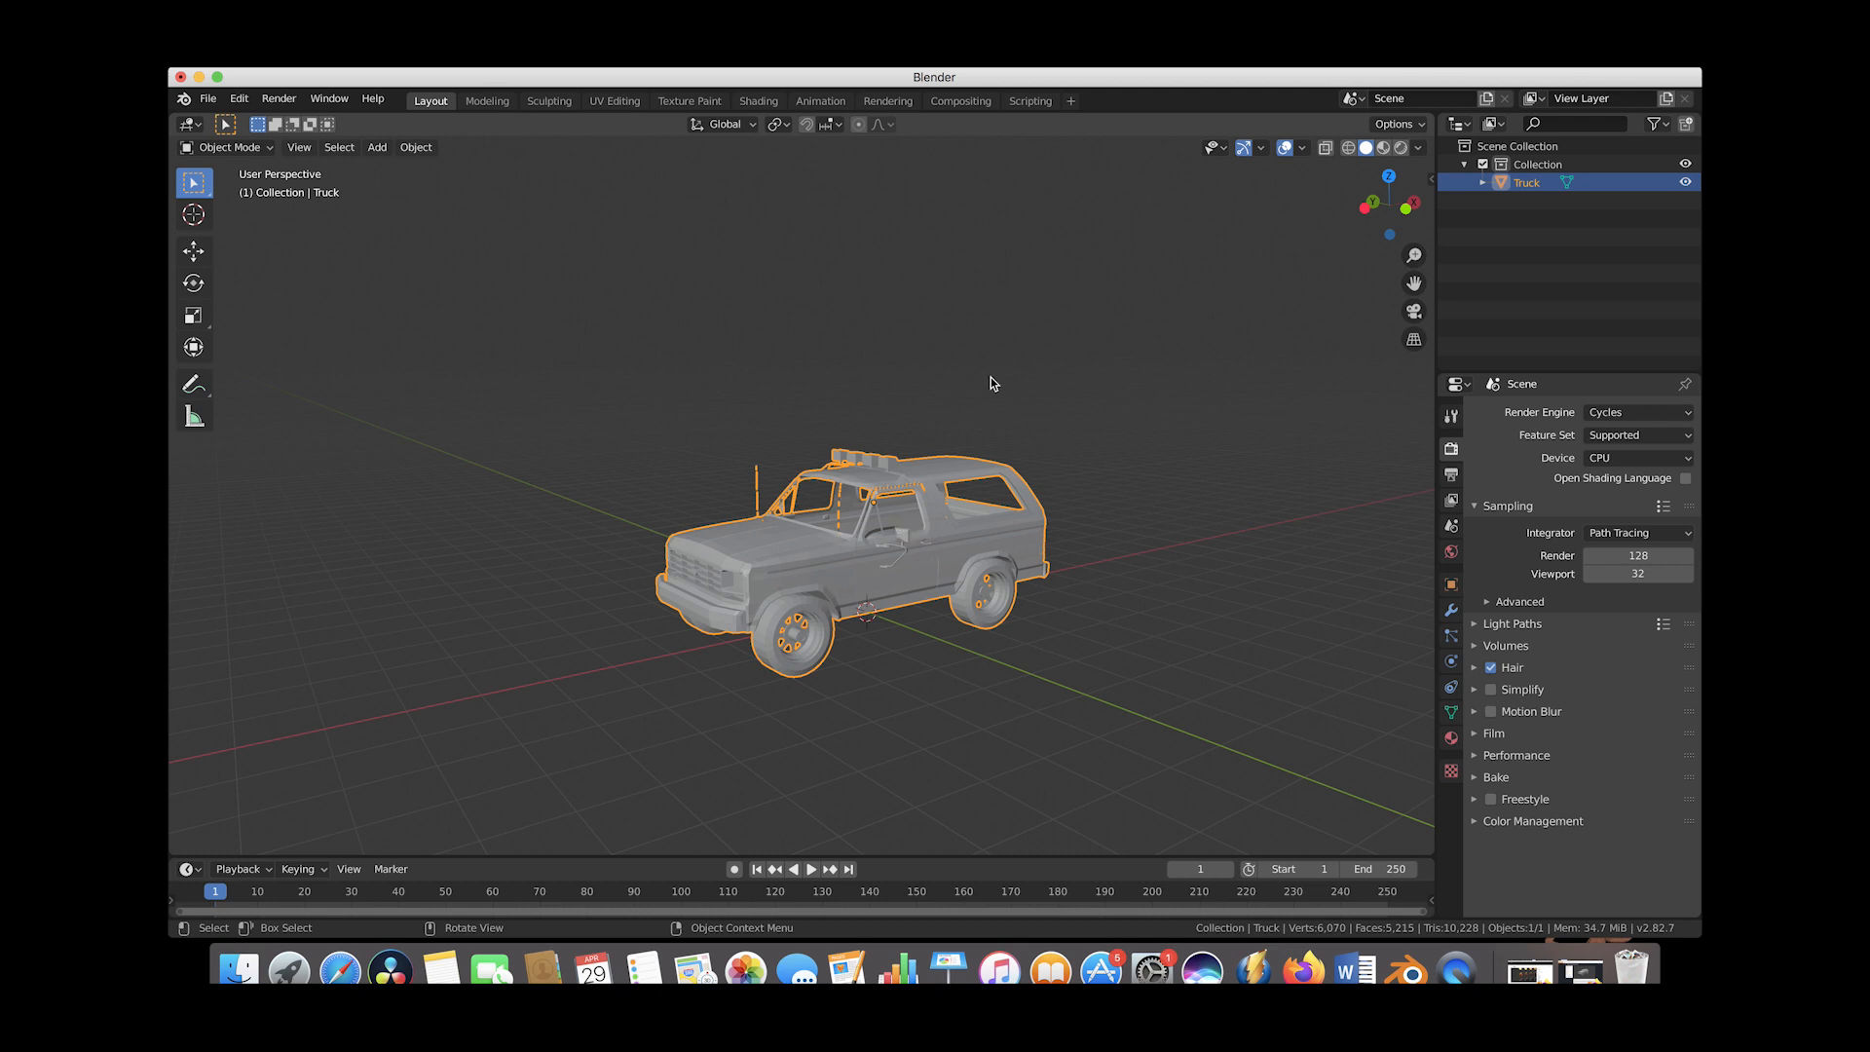
Enable Collision physics on the truck and set the particle damping to 0.5
left_click(1450, 661)
left_click(1540, 456)
scroll(1559, 594, "down", 2)
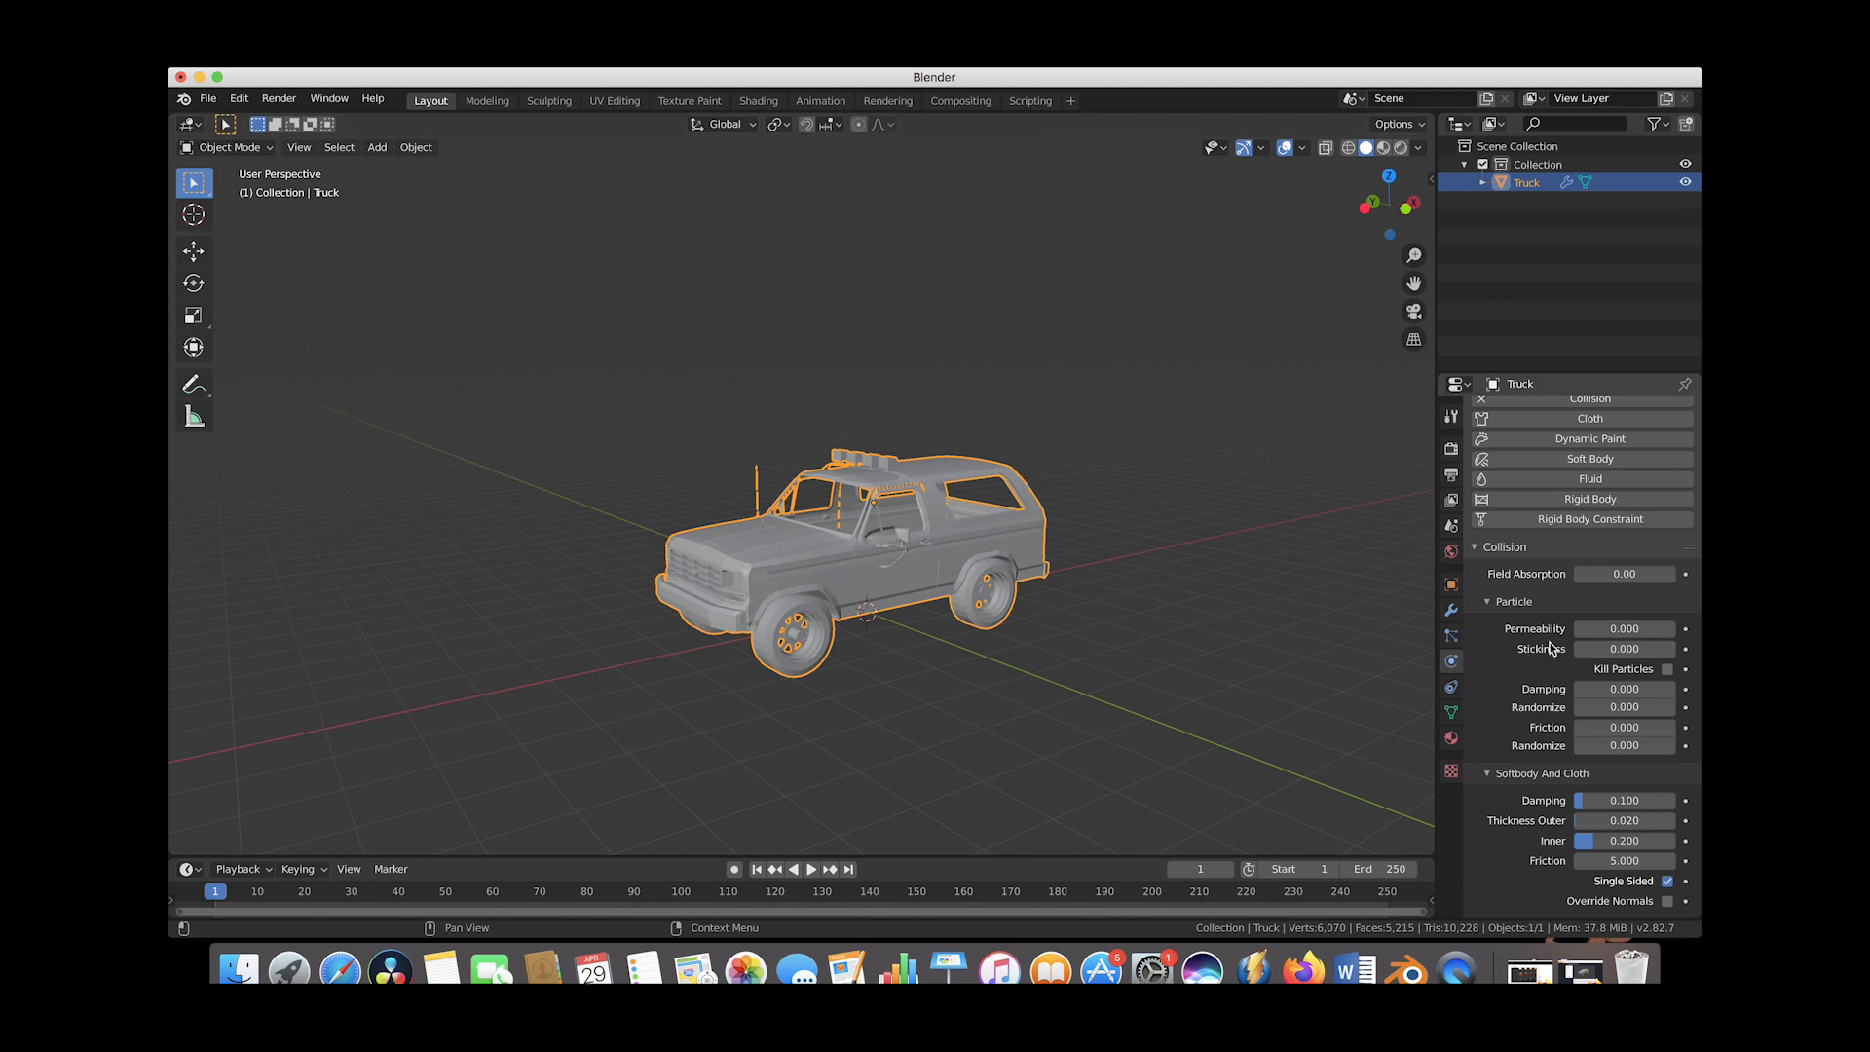
double_click(1621, 688)
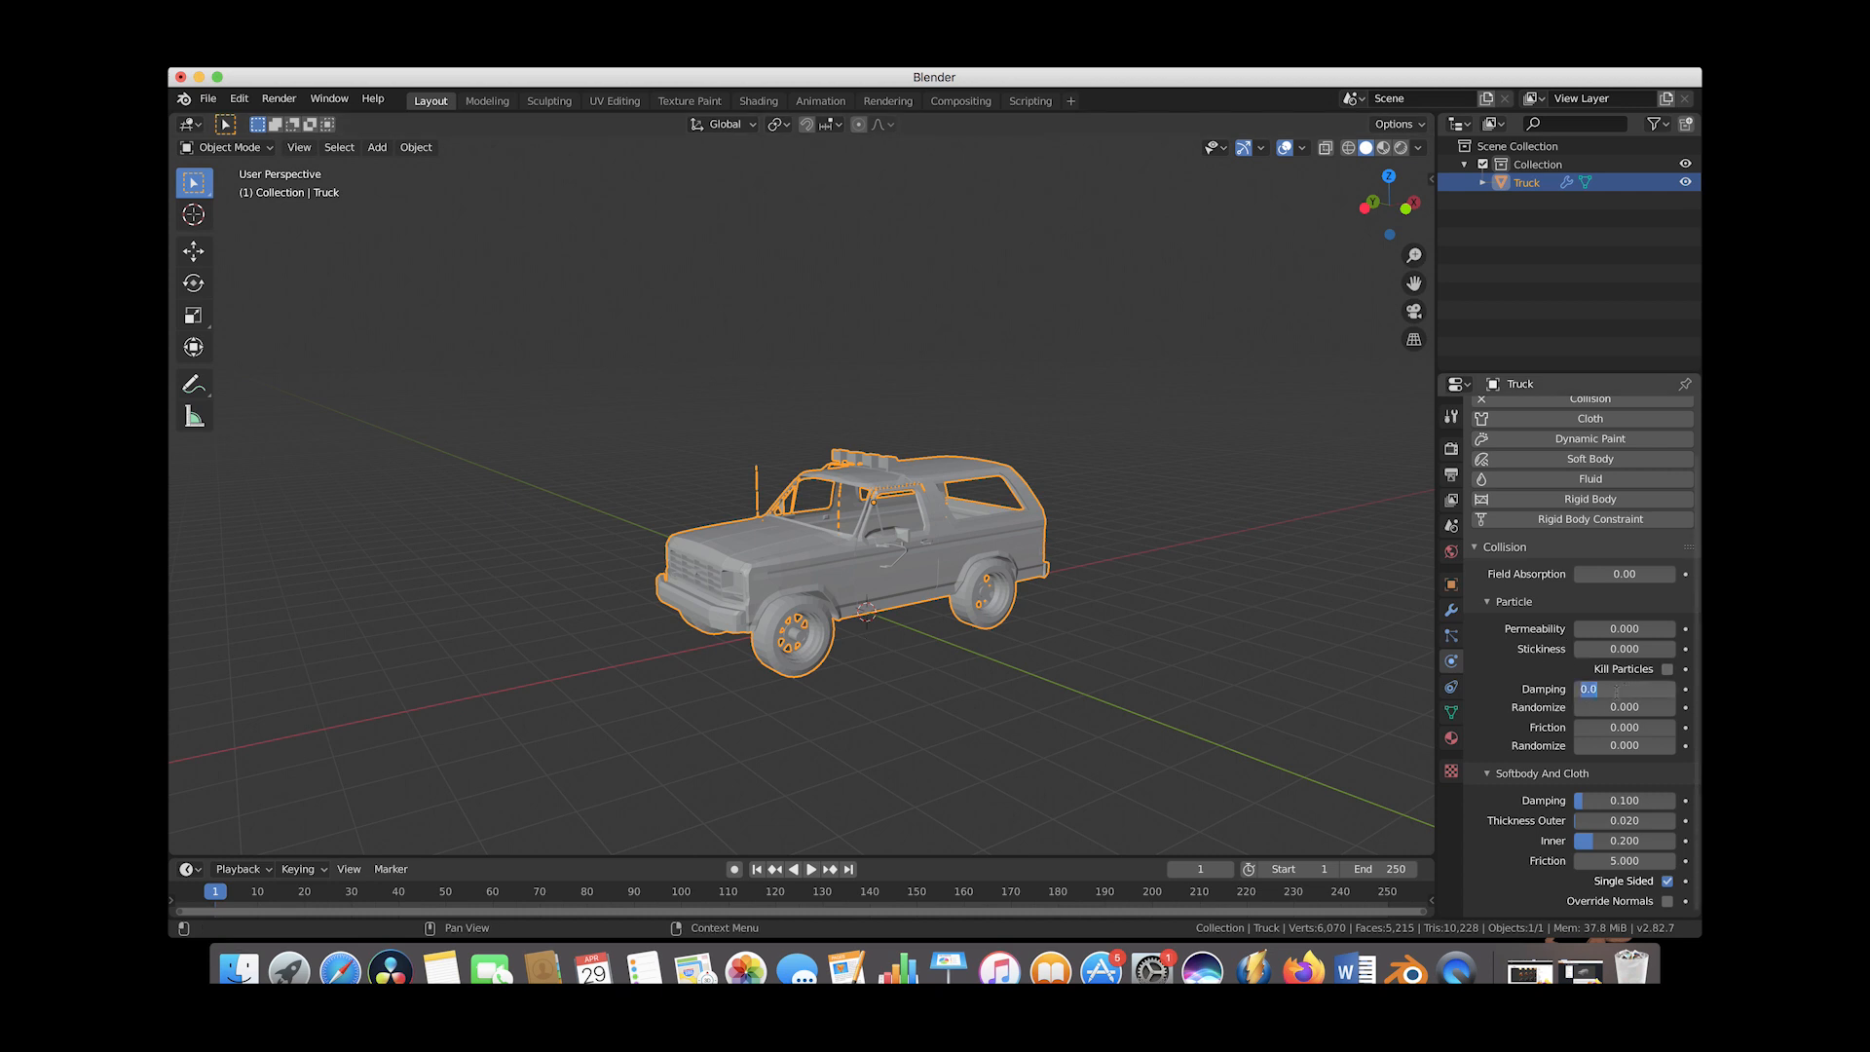
type(".5")
left_click(1563, 547)
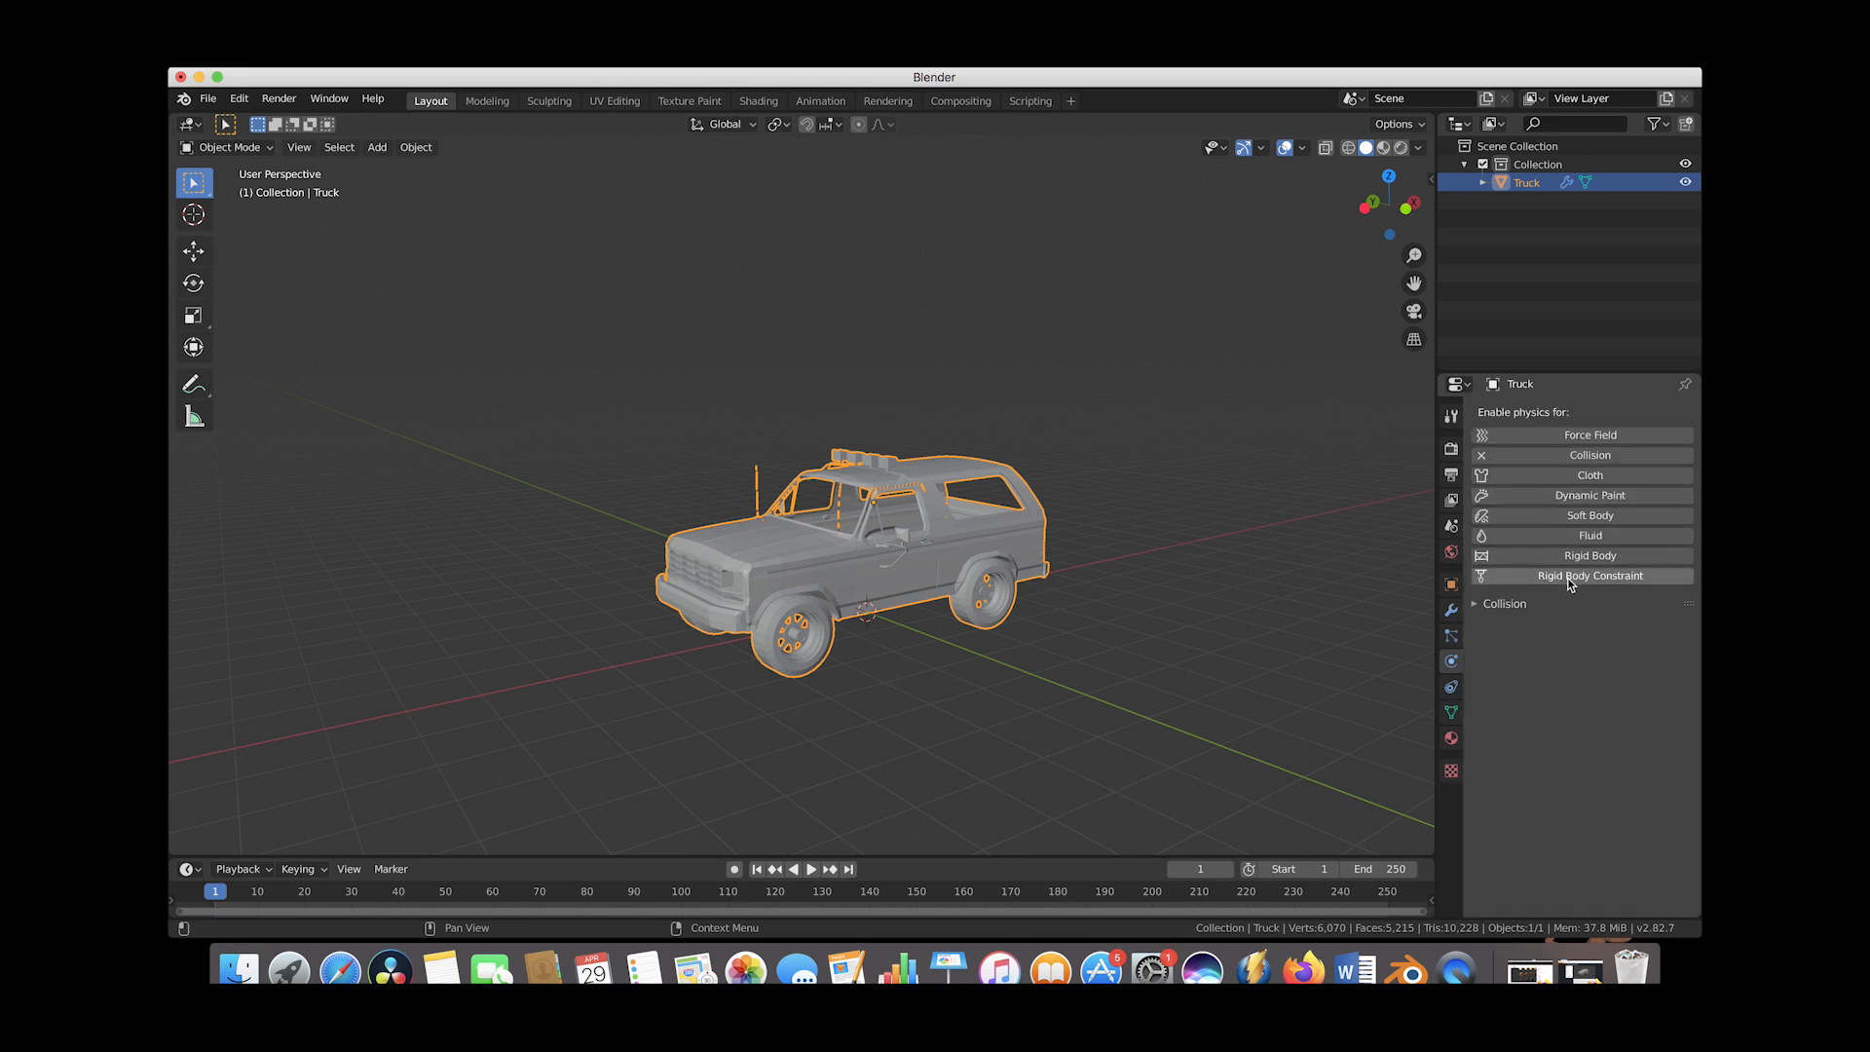
Add Fluid physics to the truck and set its type to Effector
left_click(1585, 538)
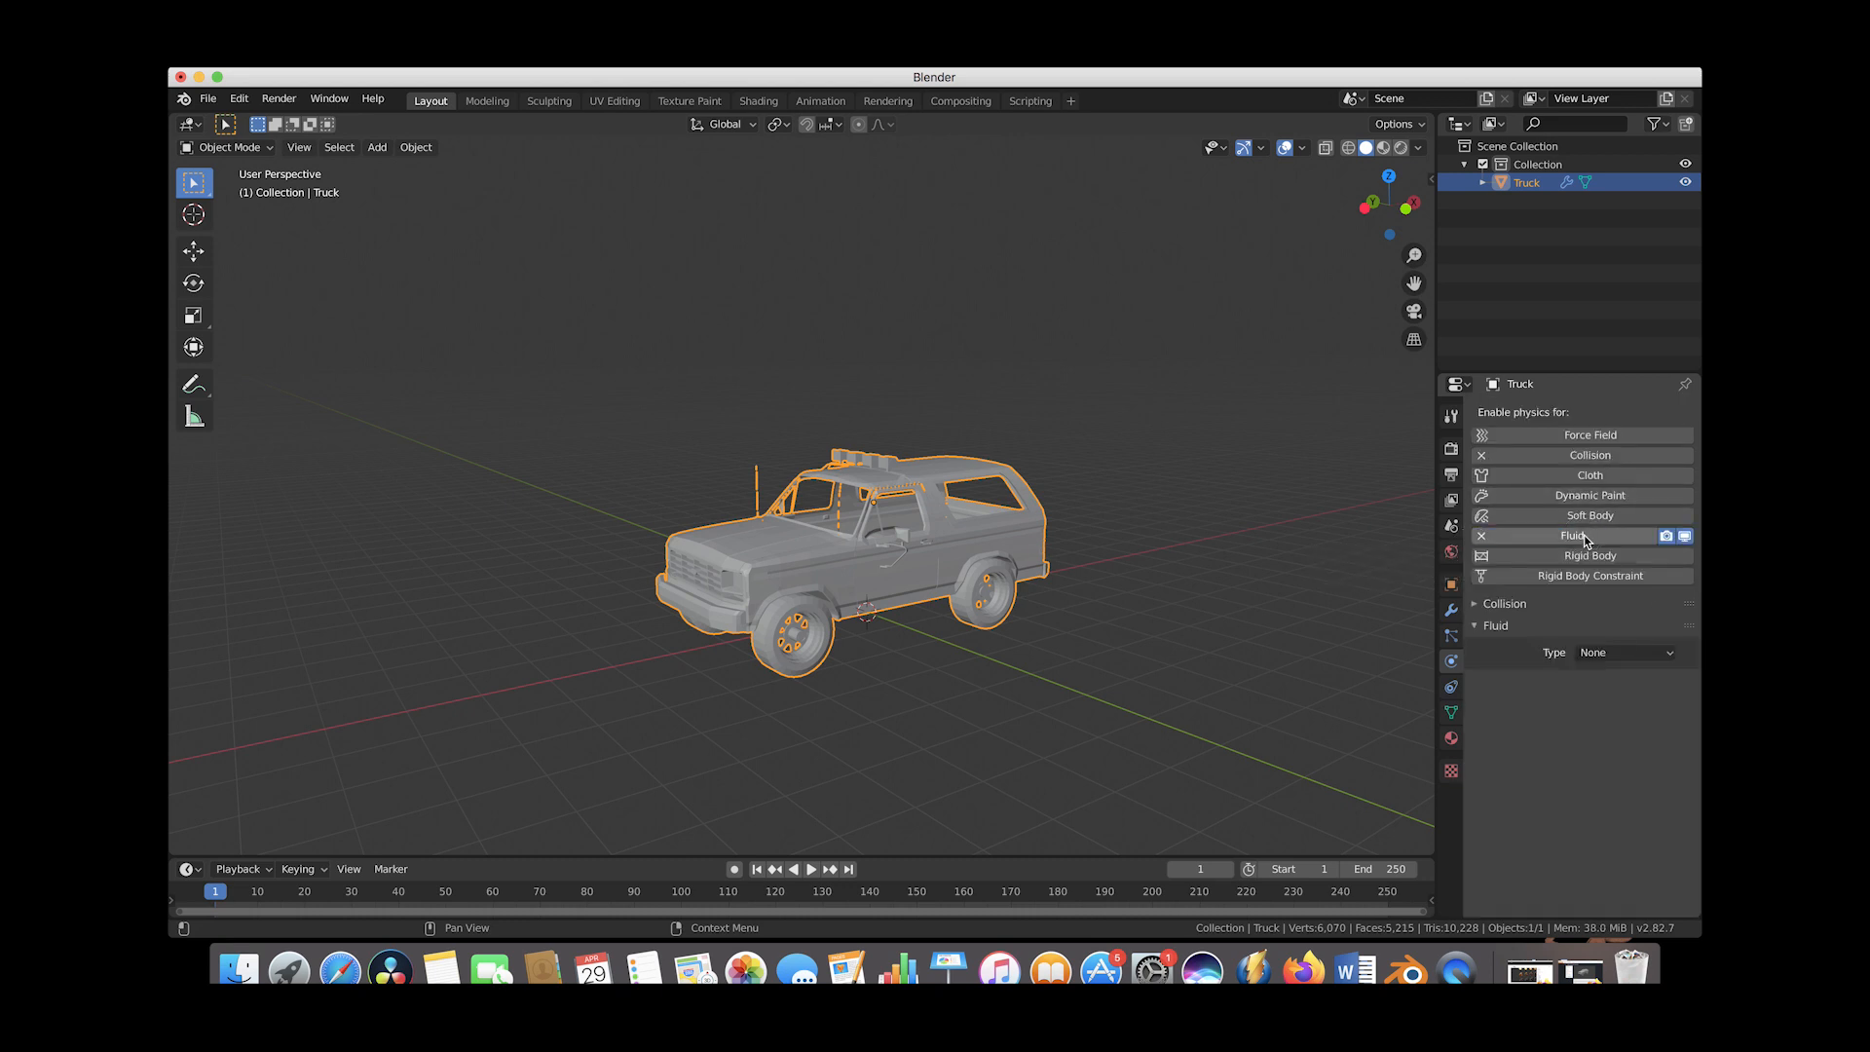
left_click(1616, 654)
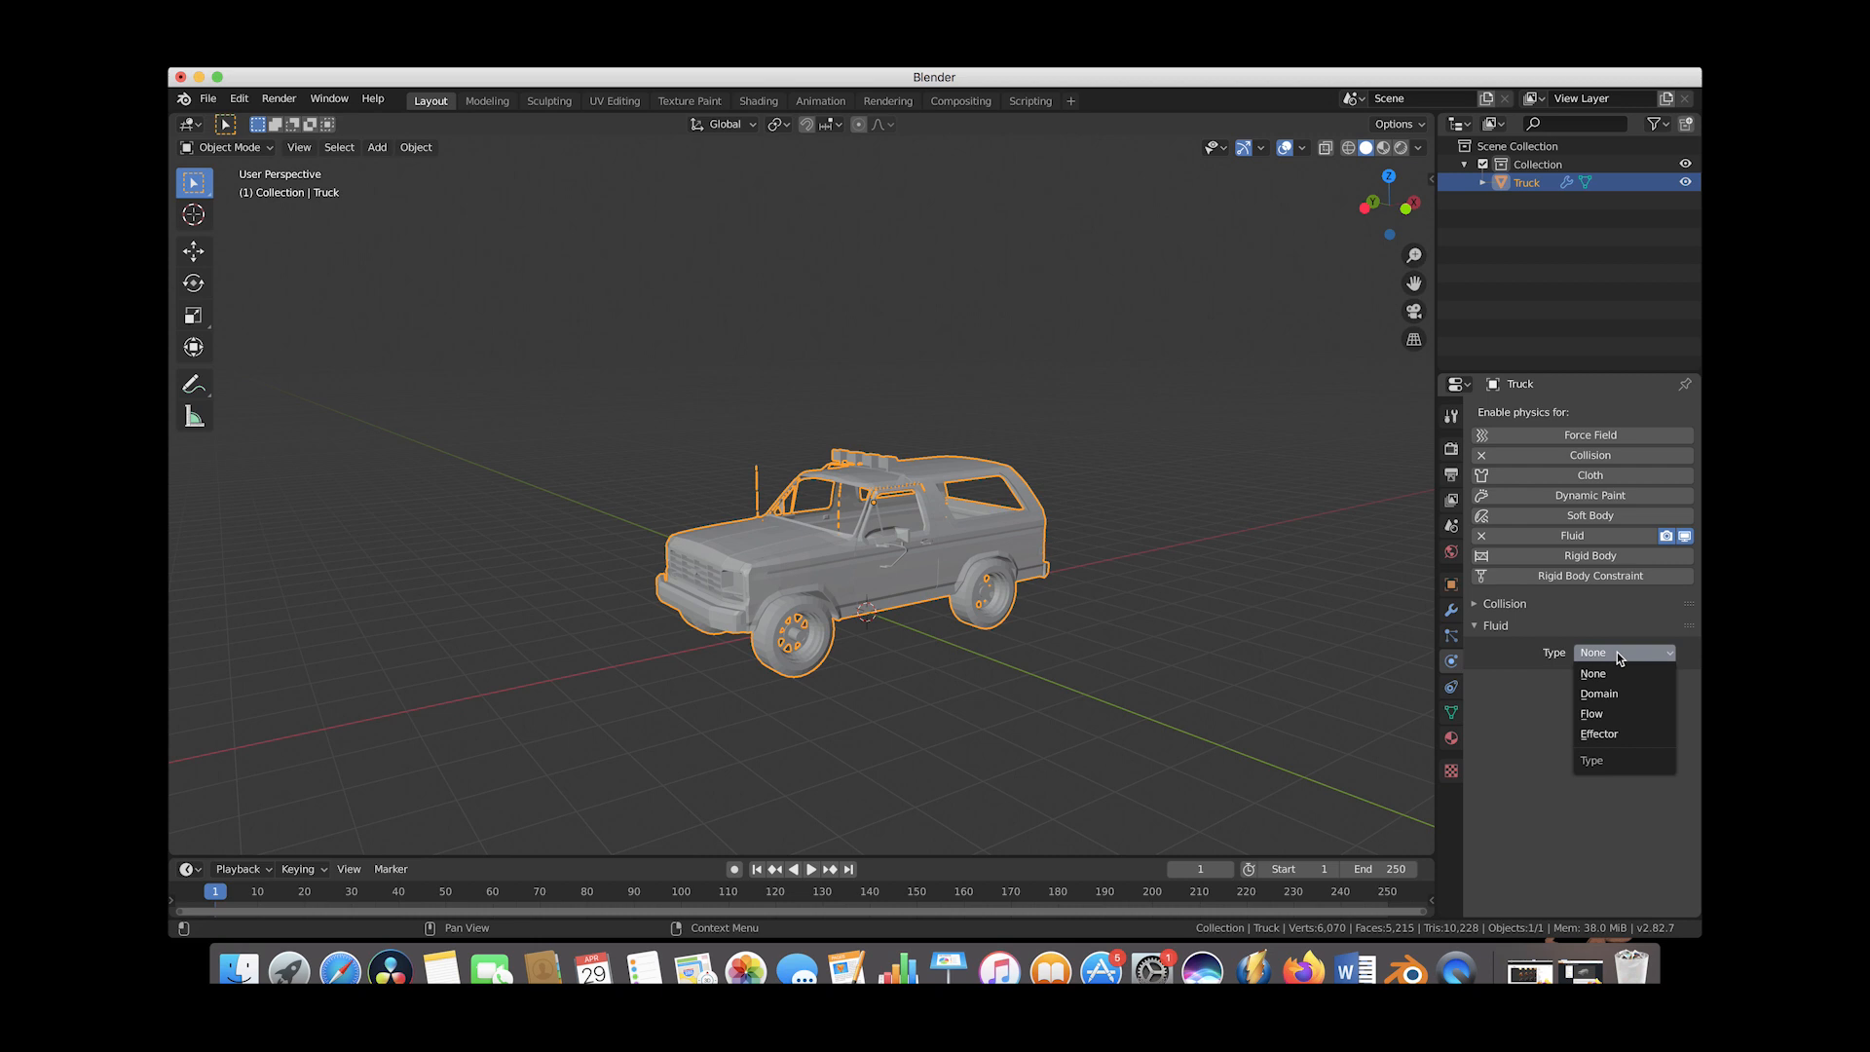
left_click(1597, 733)
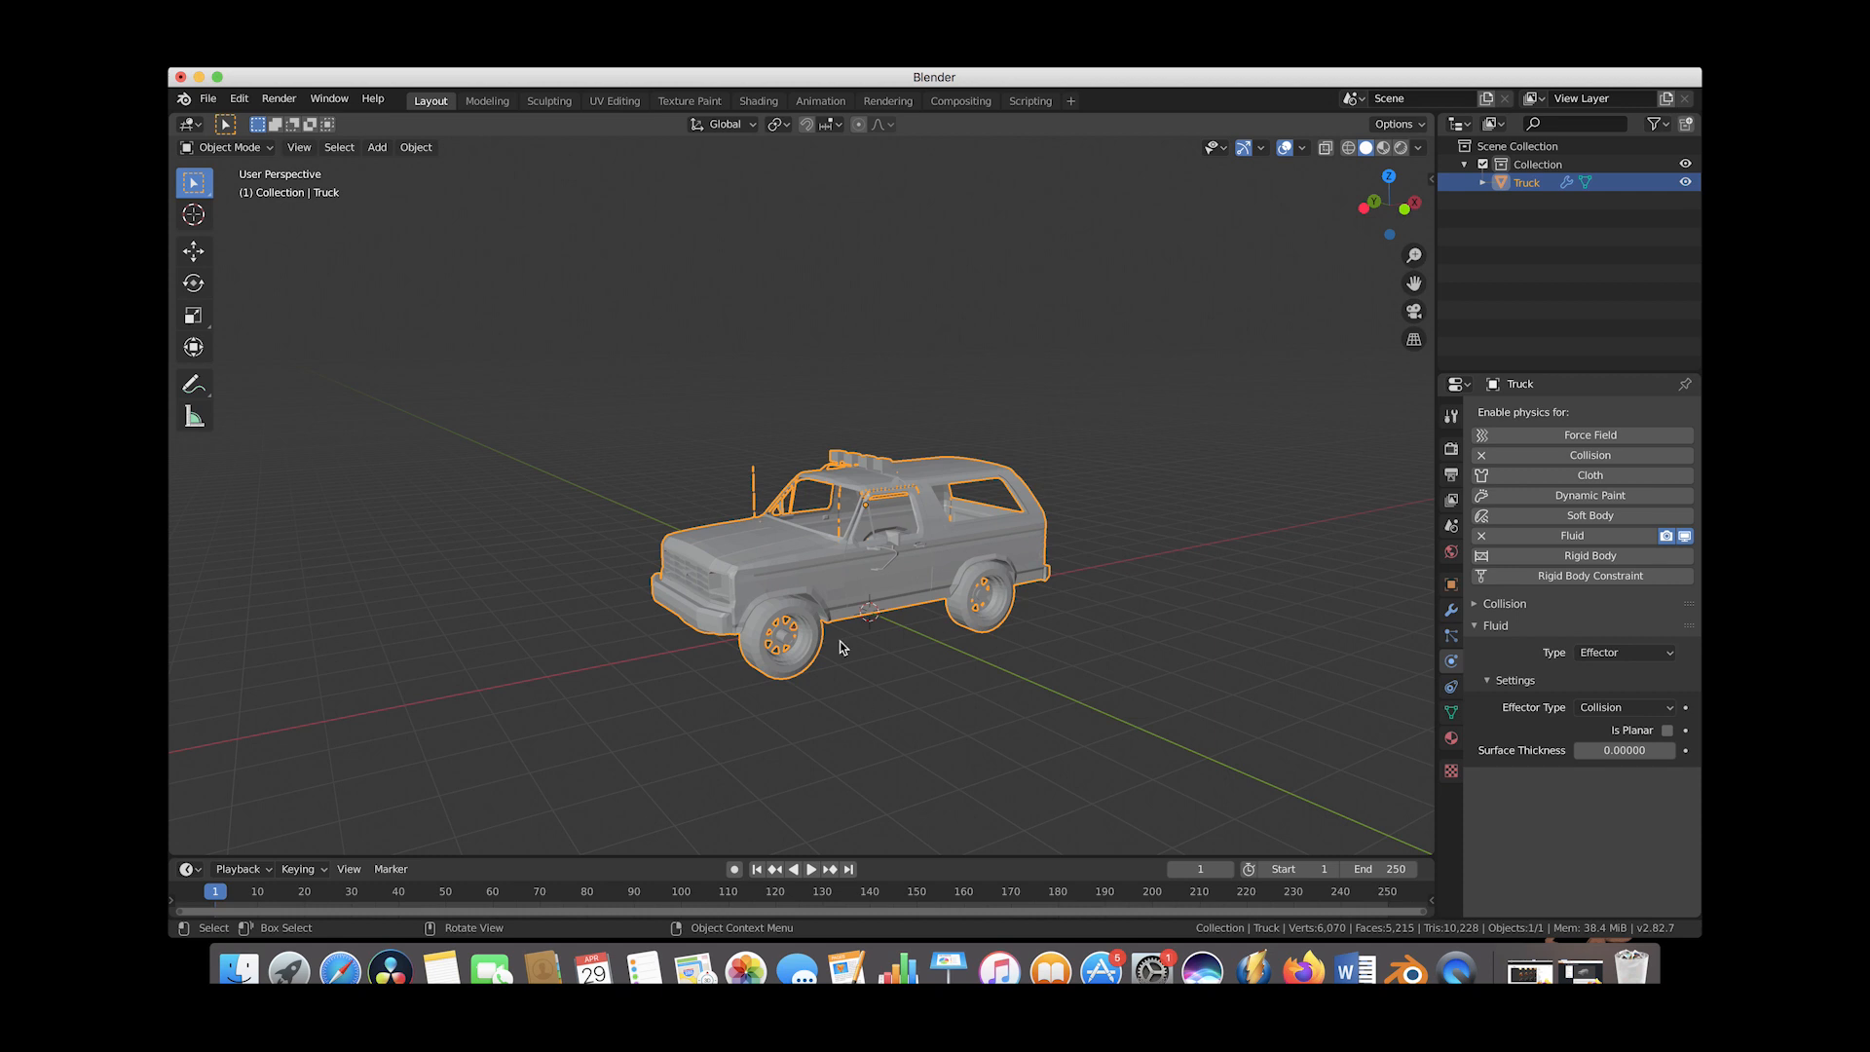
Open the KHAOS Procedural Explosions settings and examine the smoke, debris and burst types along with the truck's shape
key("n")
scroll(1247, 571, "down", 3)
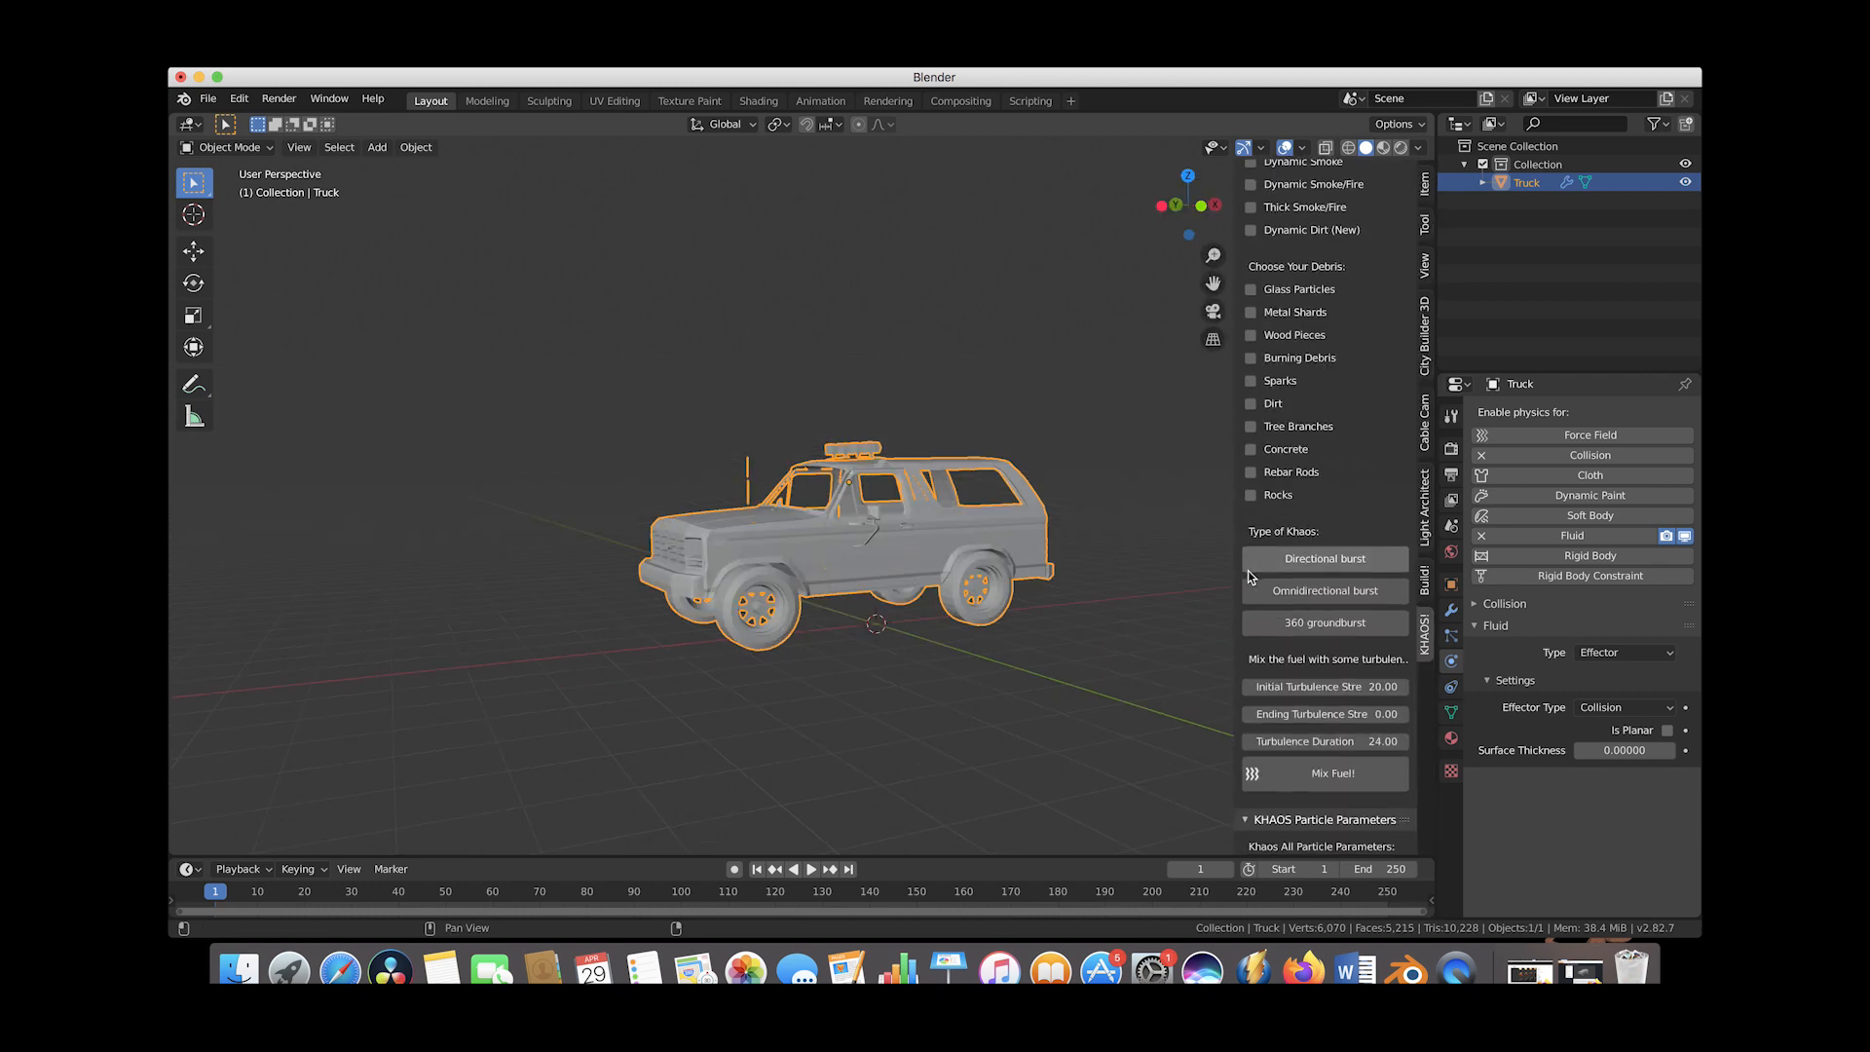
left_click(1330, 591)
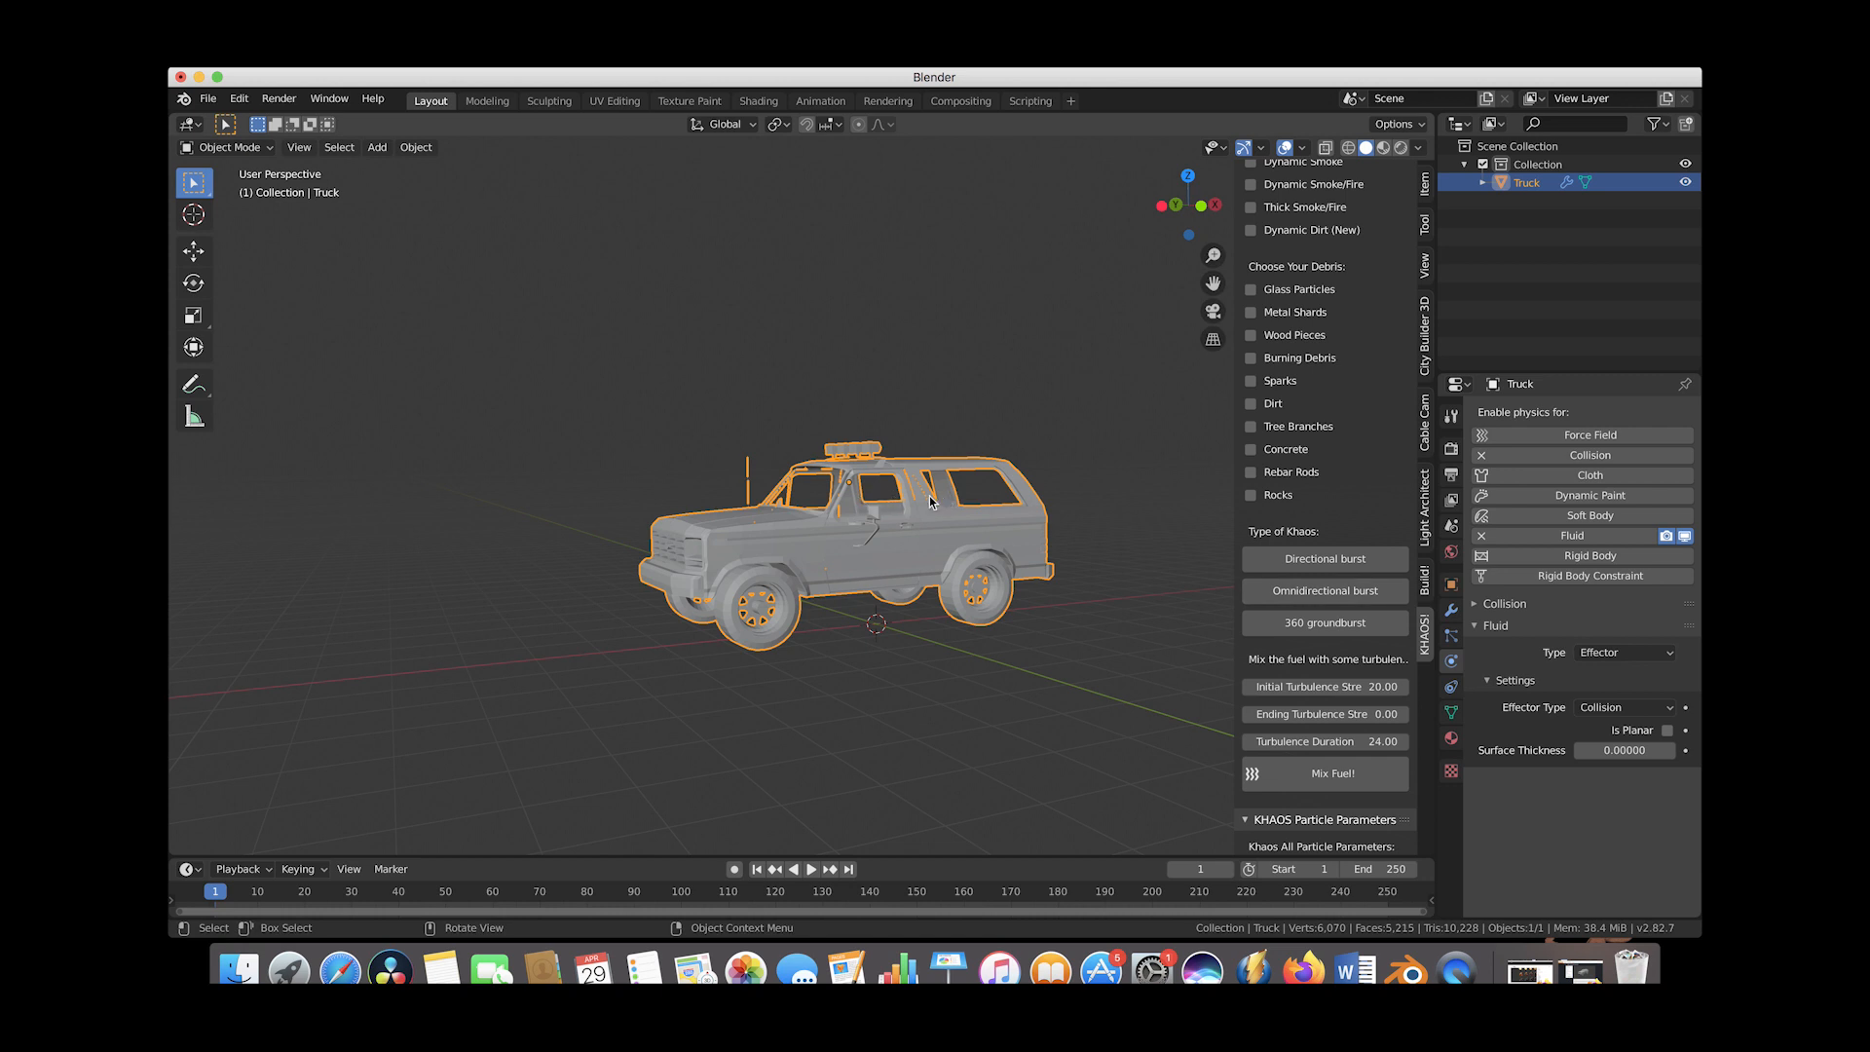
middle_click_drag(898, 550, 827, 616)
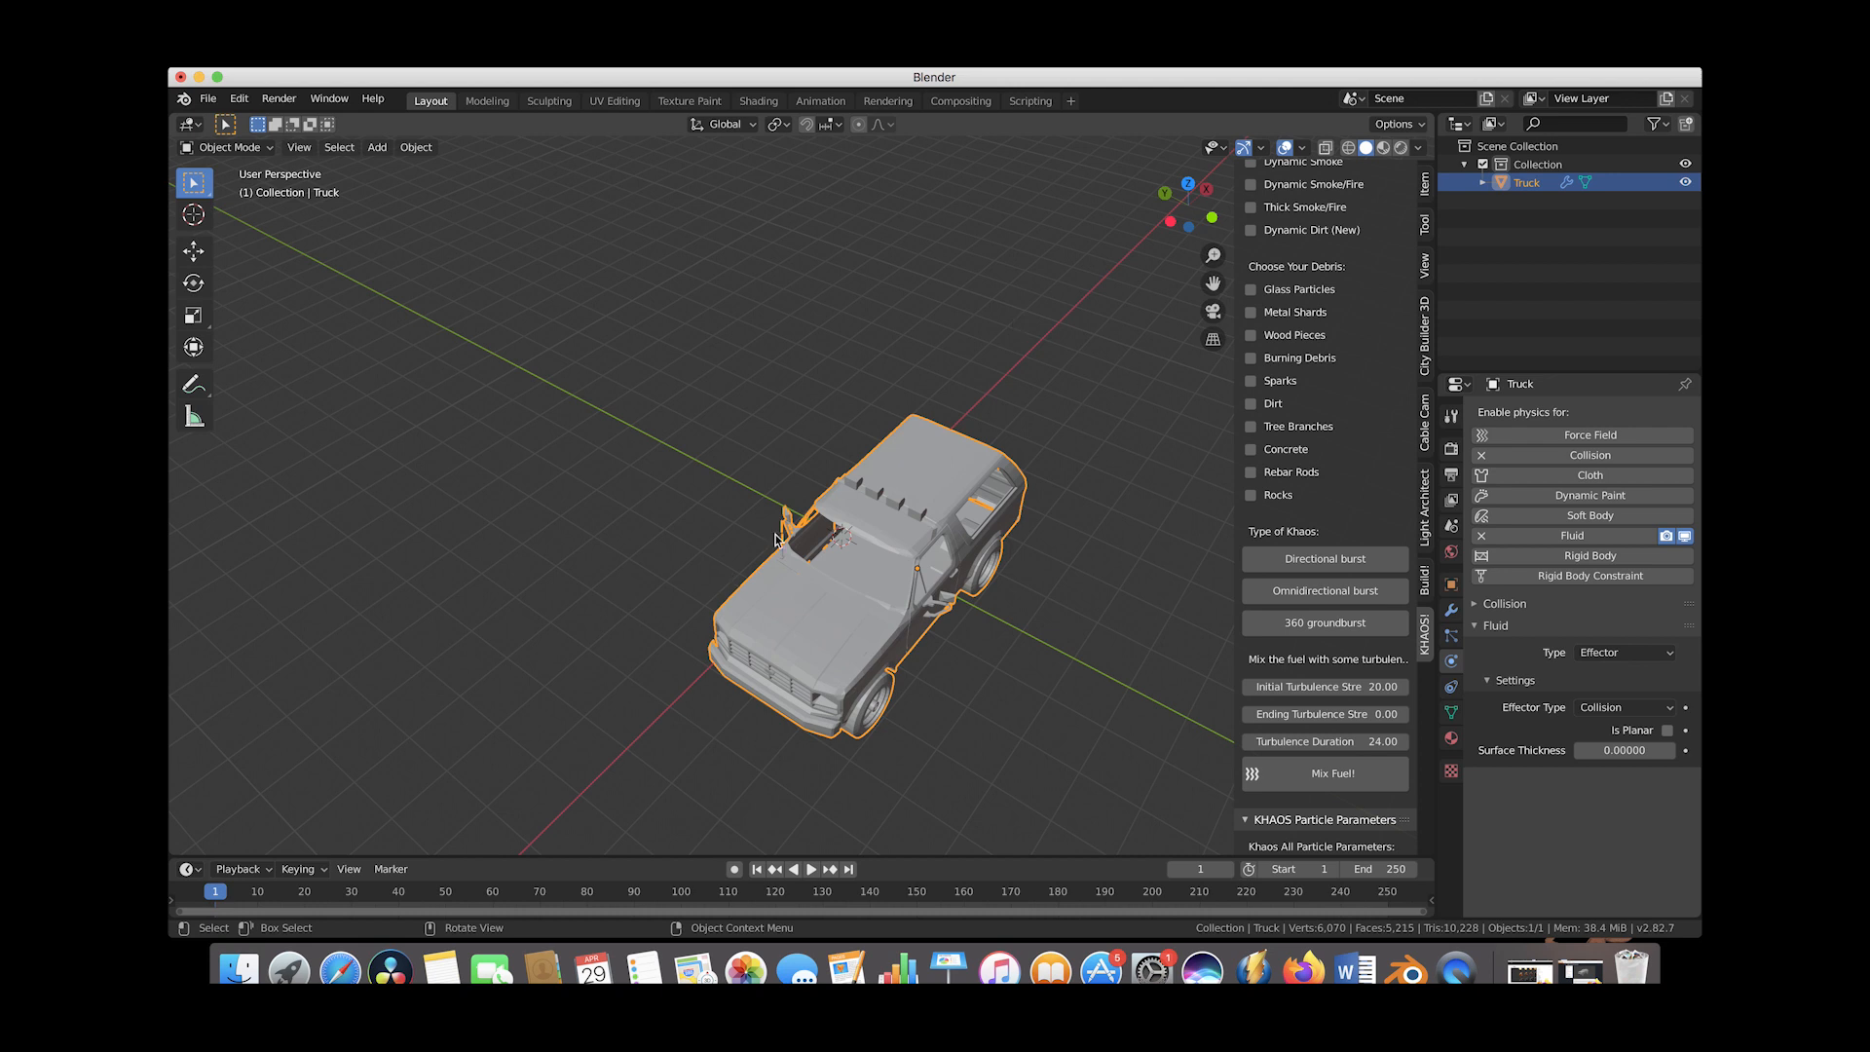
middle_click_drag(747, 412, 610, 393)
scroll(1290, 419, "up", 2)
scroll(1290, 419, "up", 1)
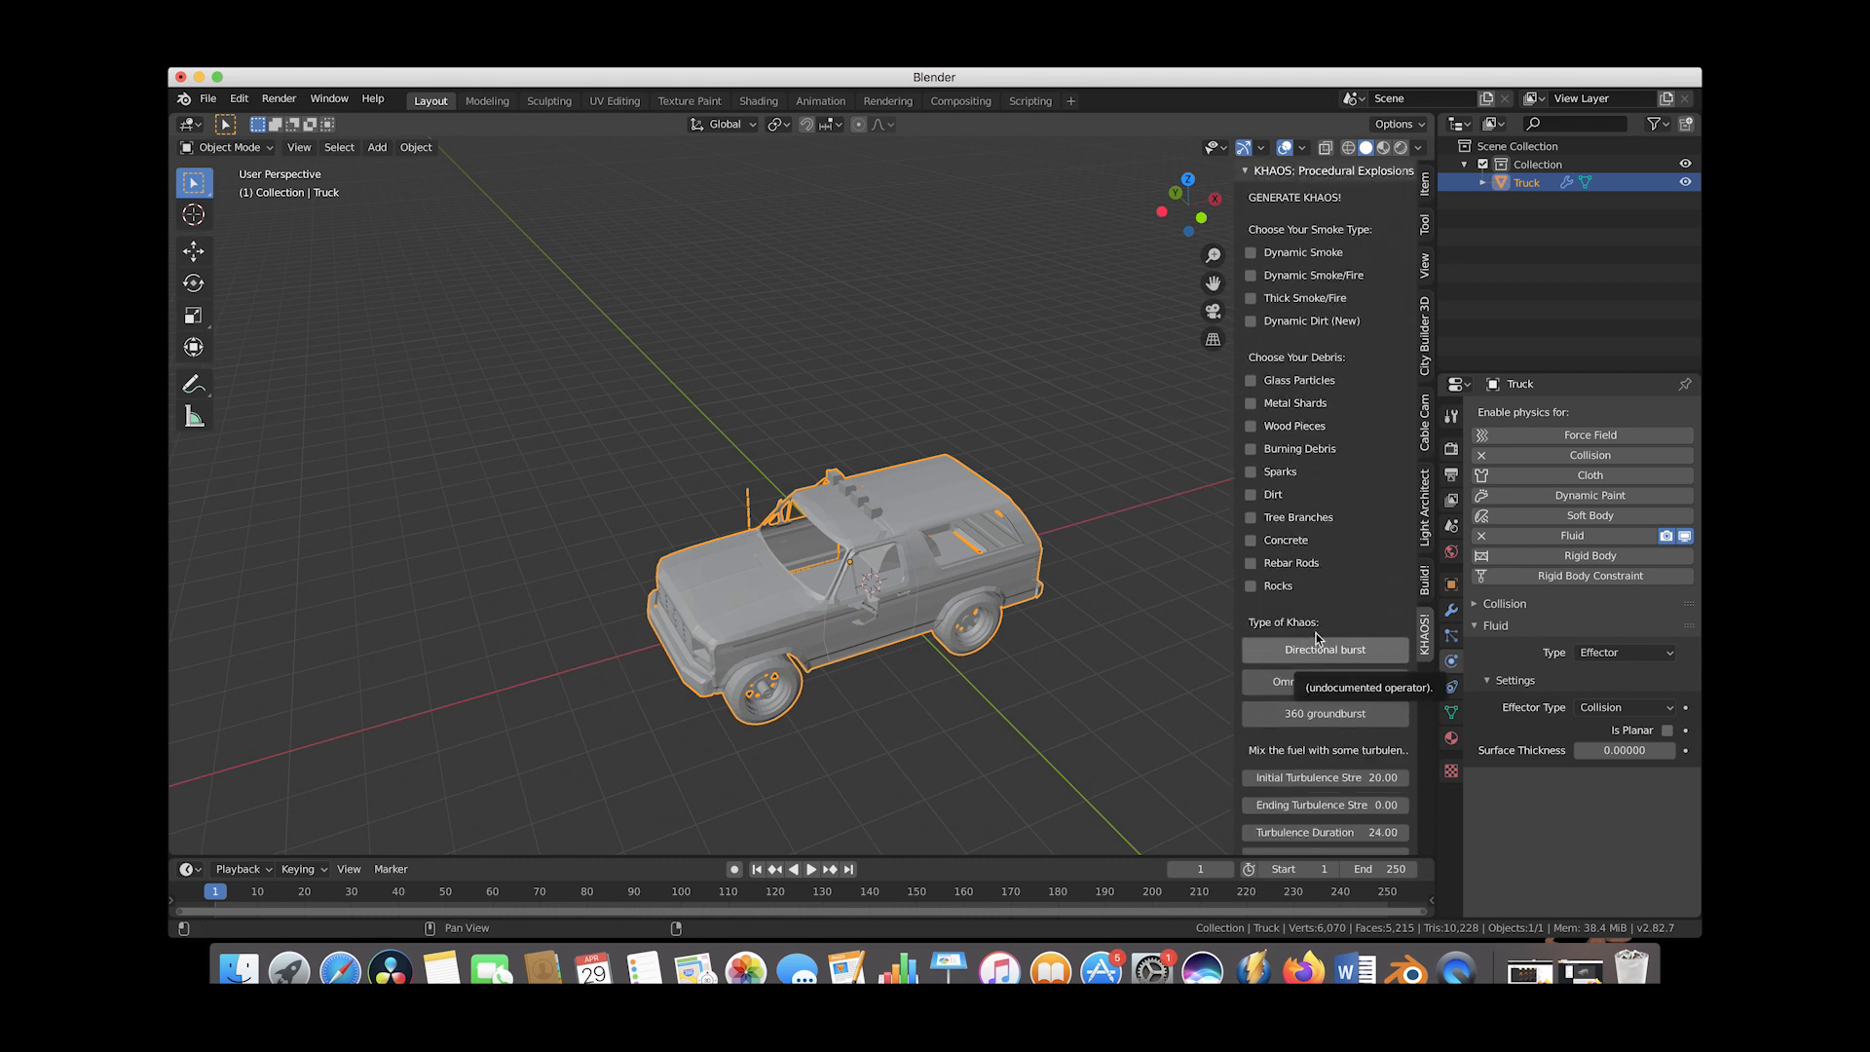
Choose Dynamic Smoke/Fire as the explosion's smoke type and set the current frame to 30
middle_click_drag(878, 548, 890, 502)
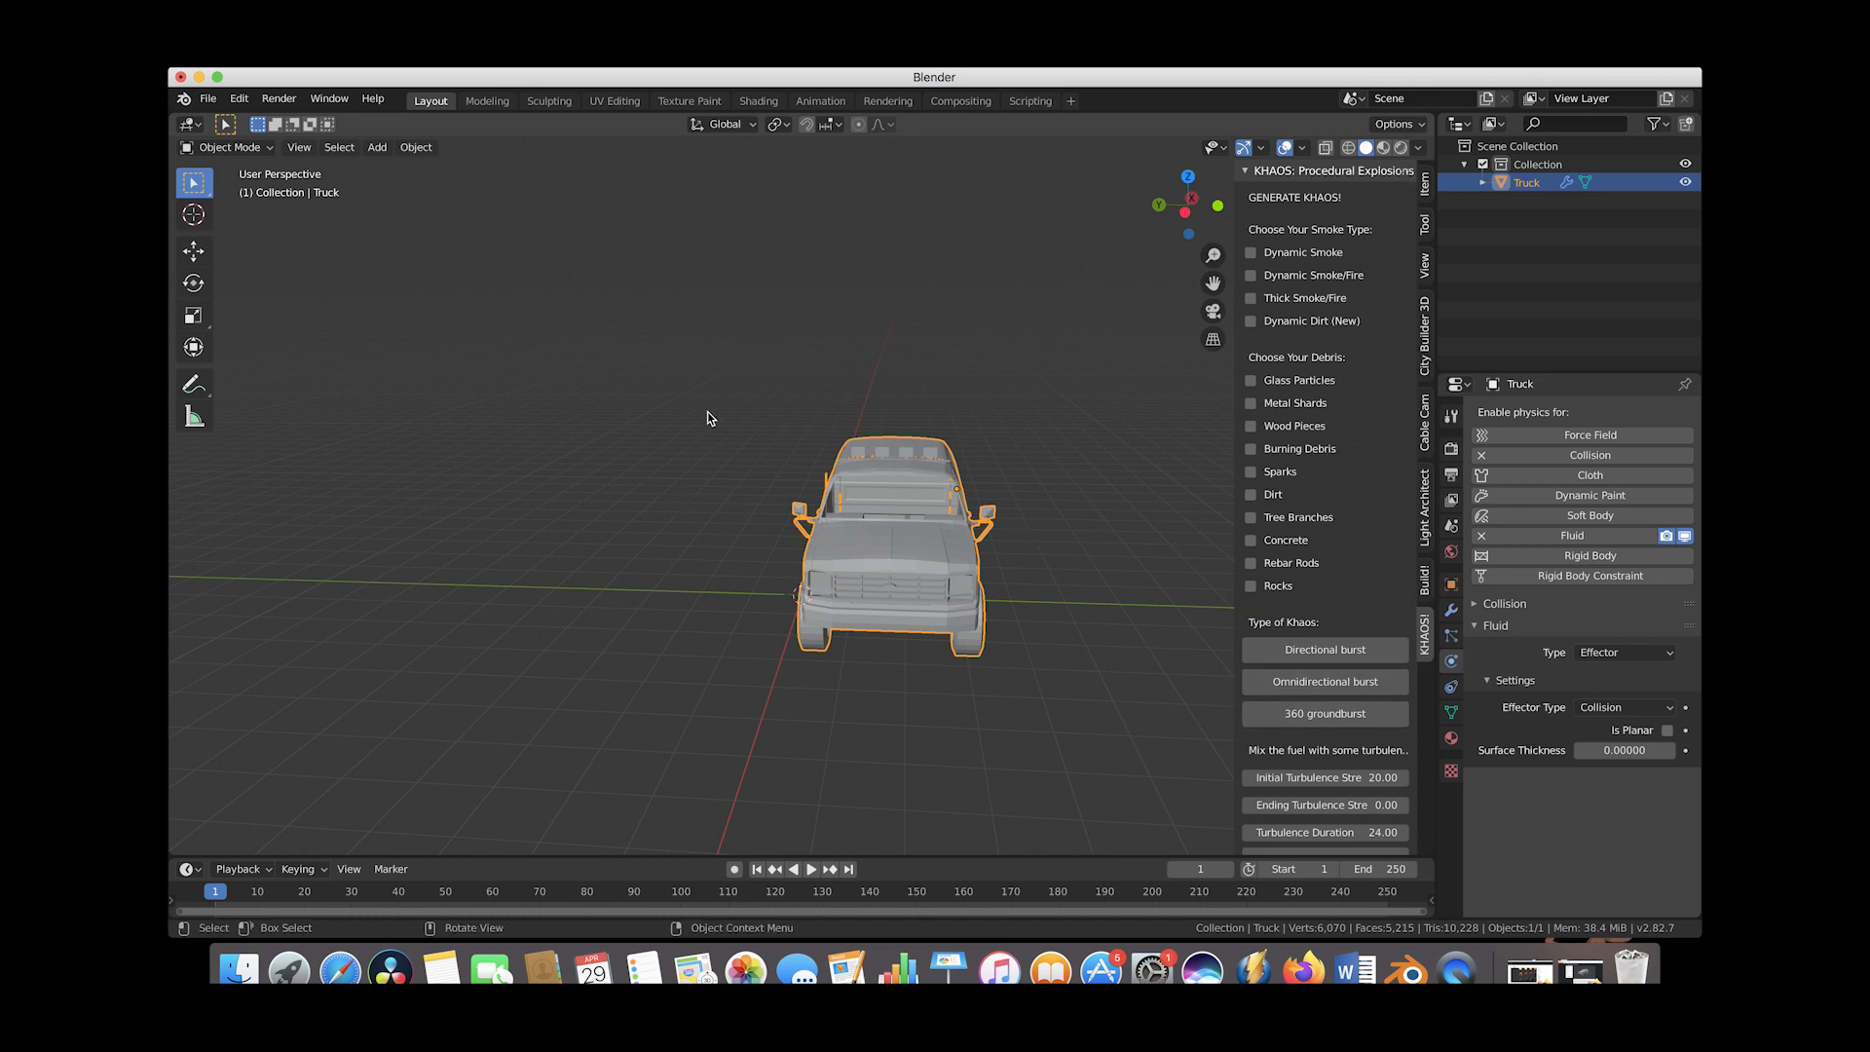
middle_click_drag(710, 418, 648, 413)
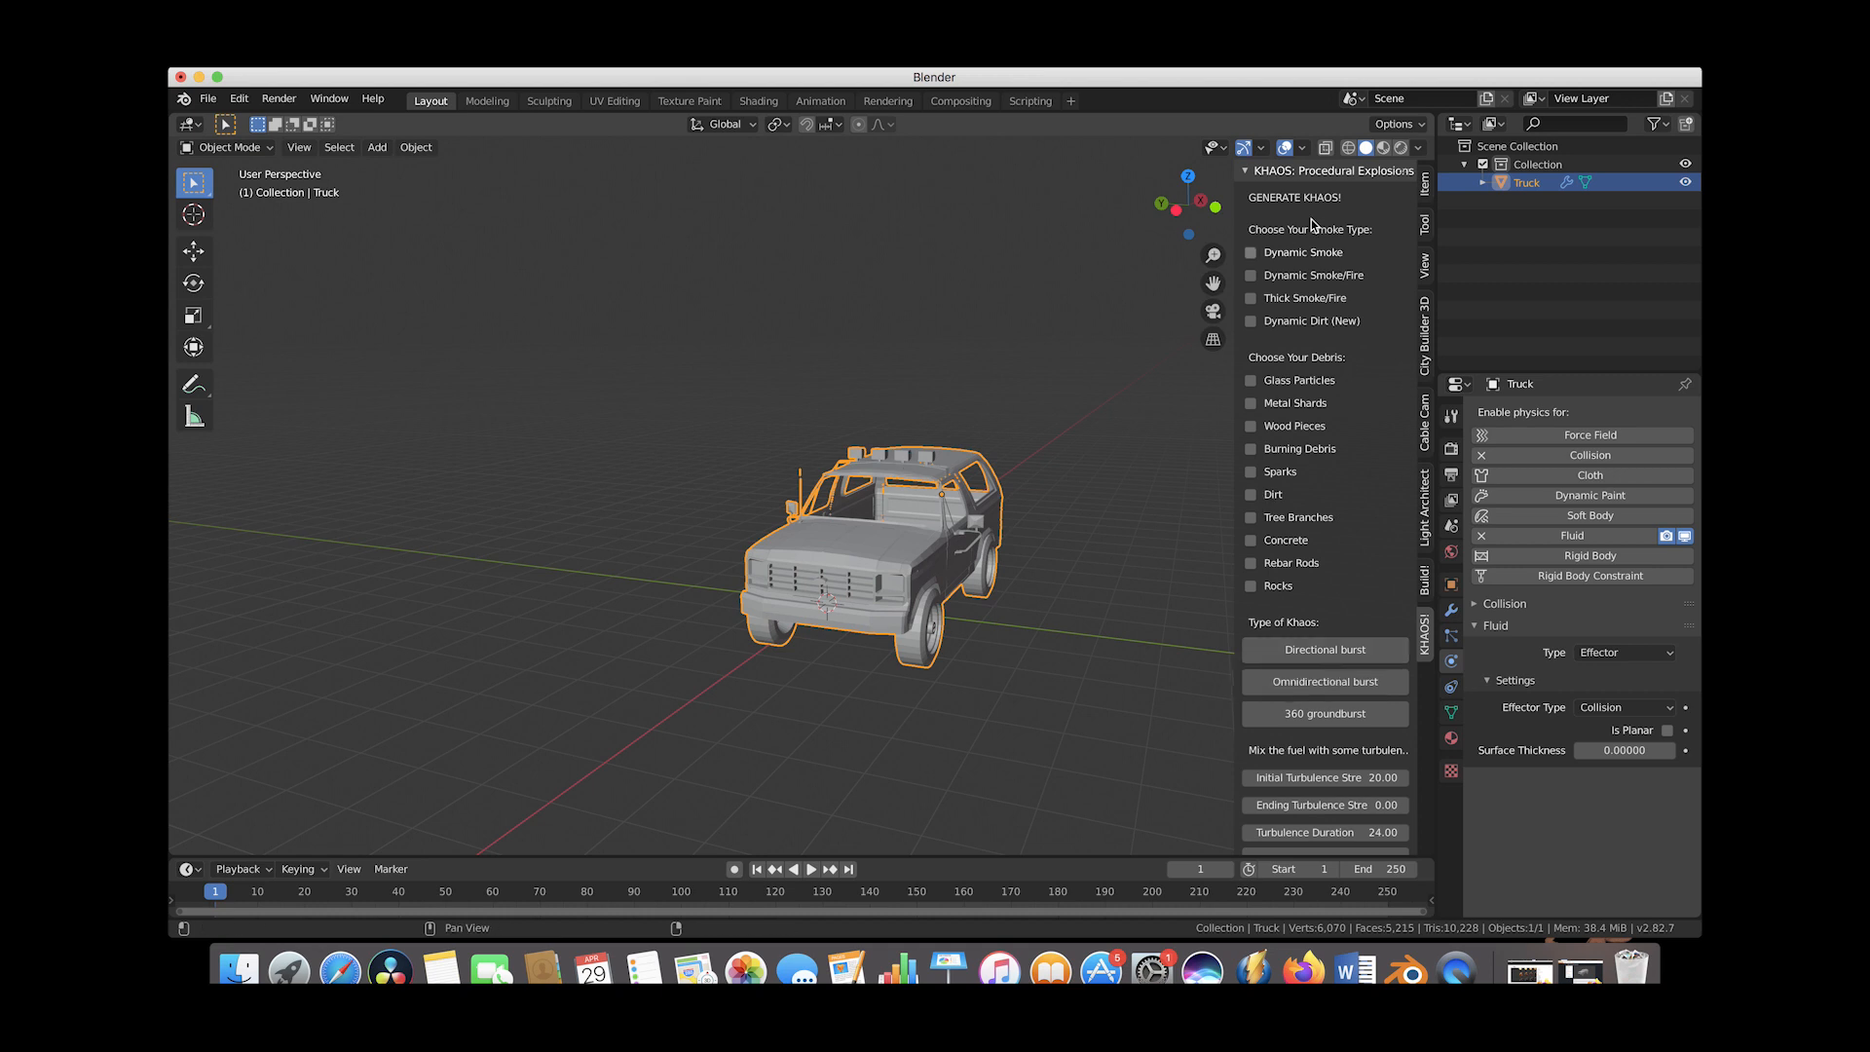
left_click(1250, 276)
middle_click_drag(1042, 406, 847, 499)
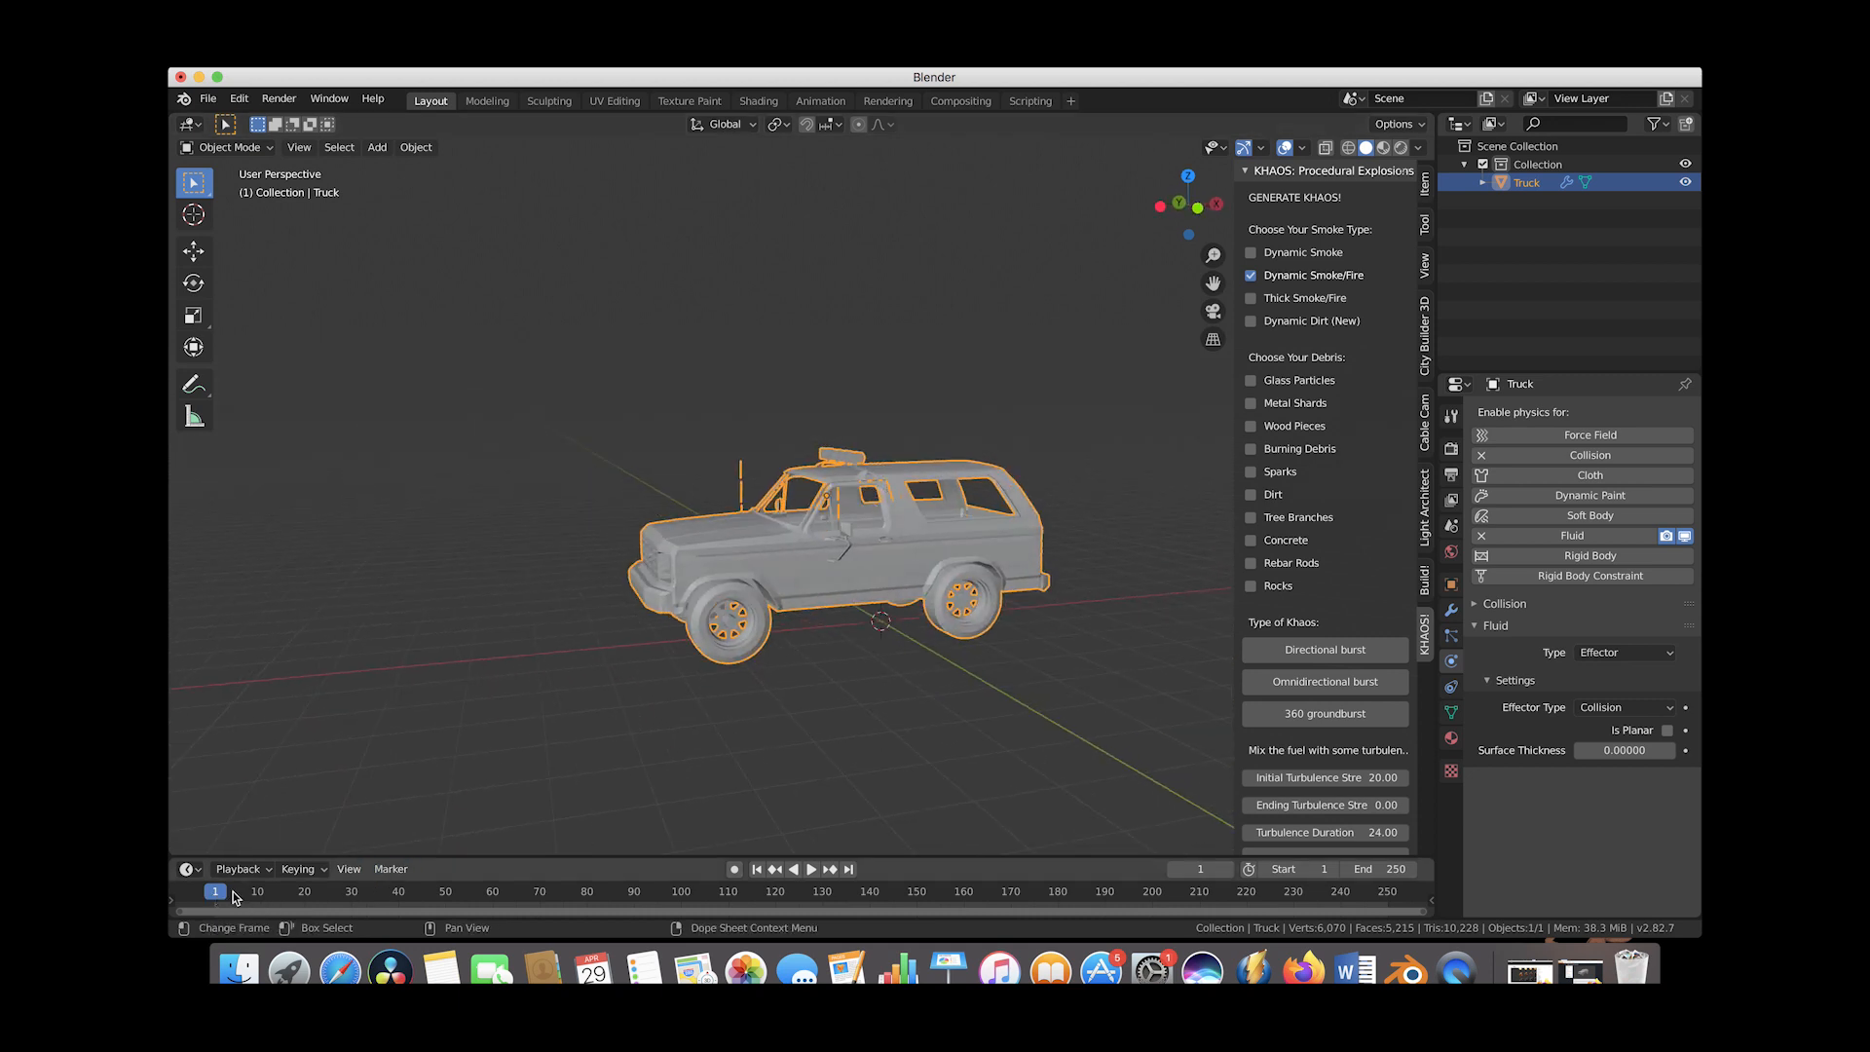
left_click(353, 894)
key("space")
Place the 3D cursor inside the truck's cabin and generate a directional burst there, keeping the default particle parameters
left_click(192, 222)
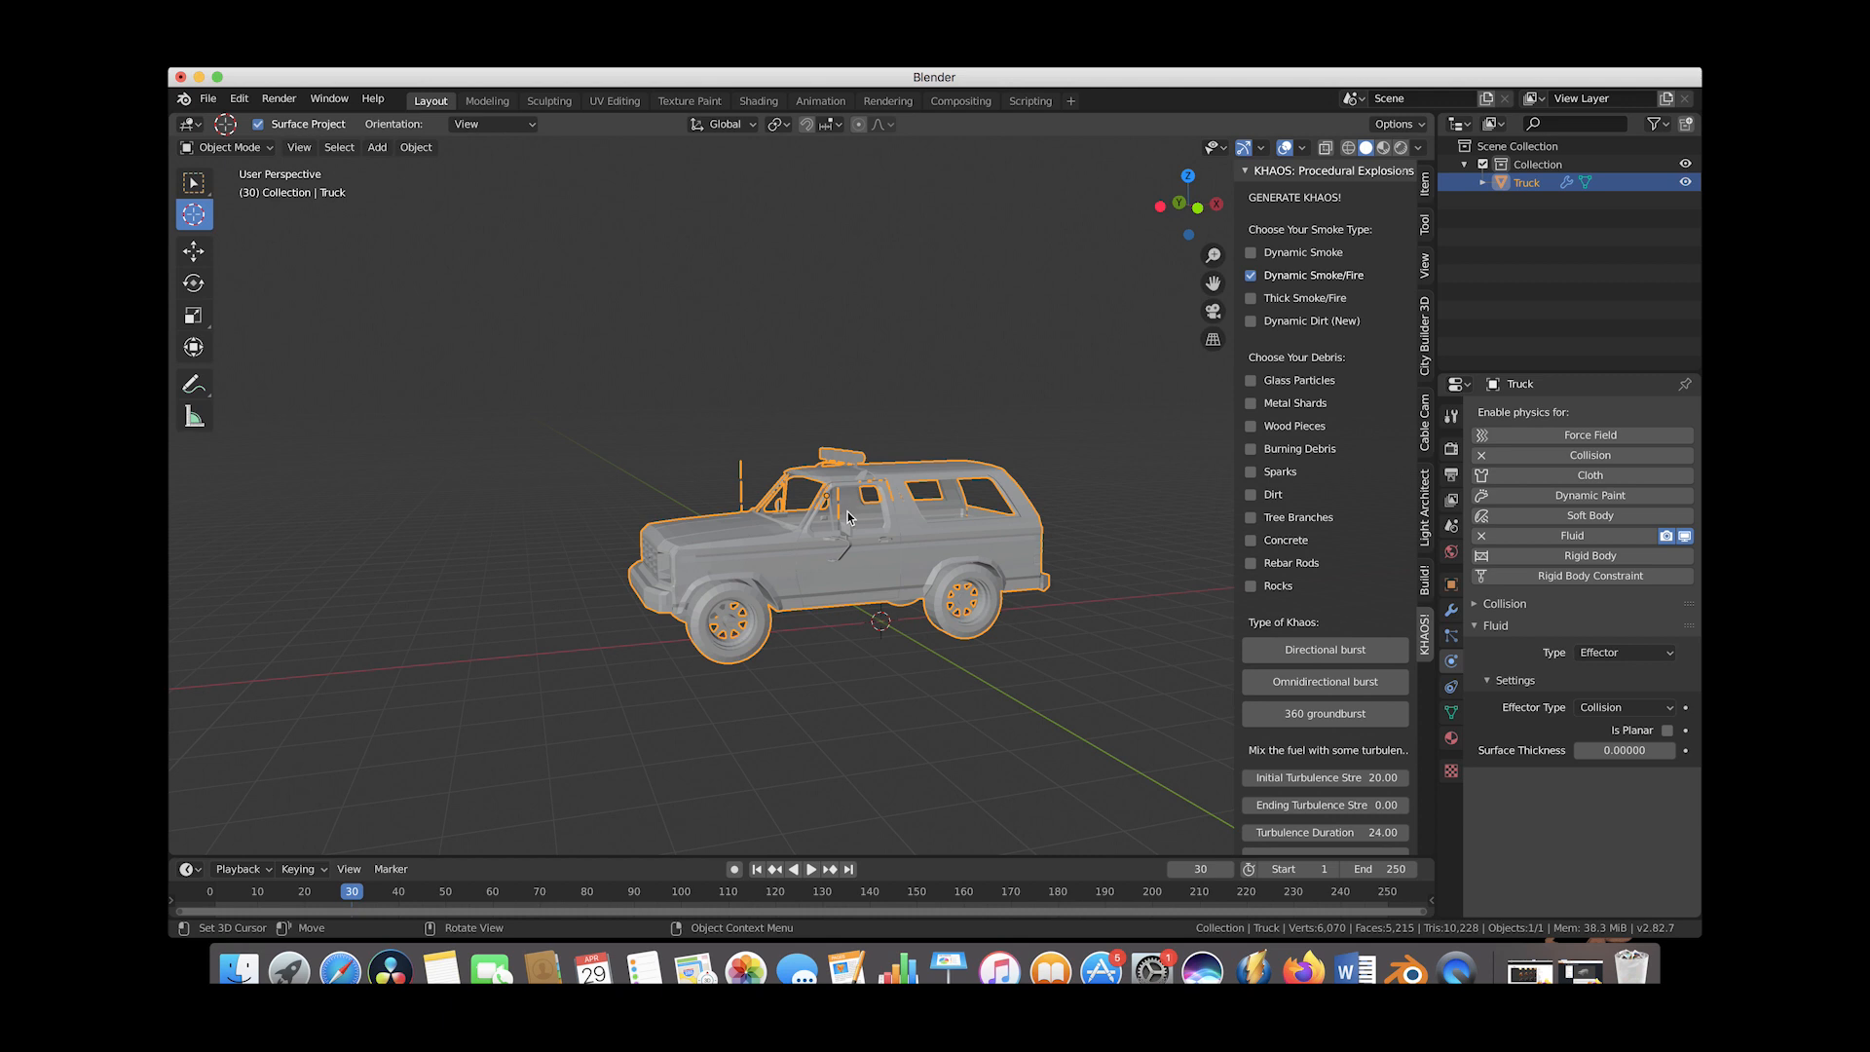
middle_click_drag(850, 514, 823, 555)
scroll(1288, 696, "down", 8)
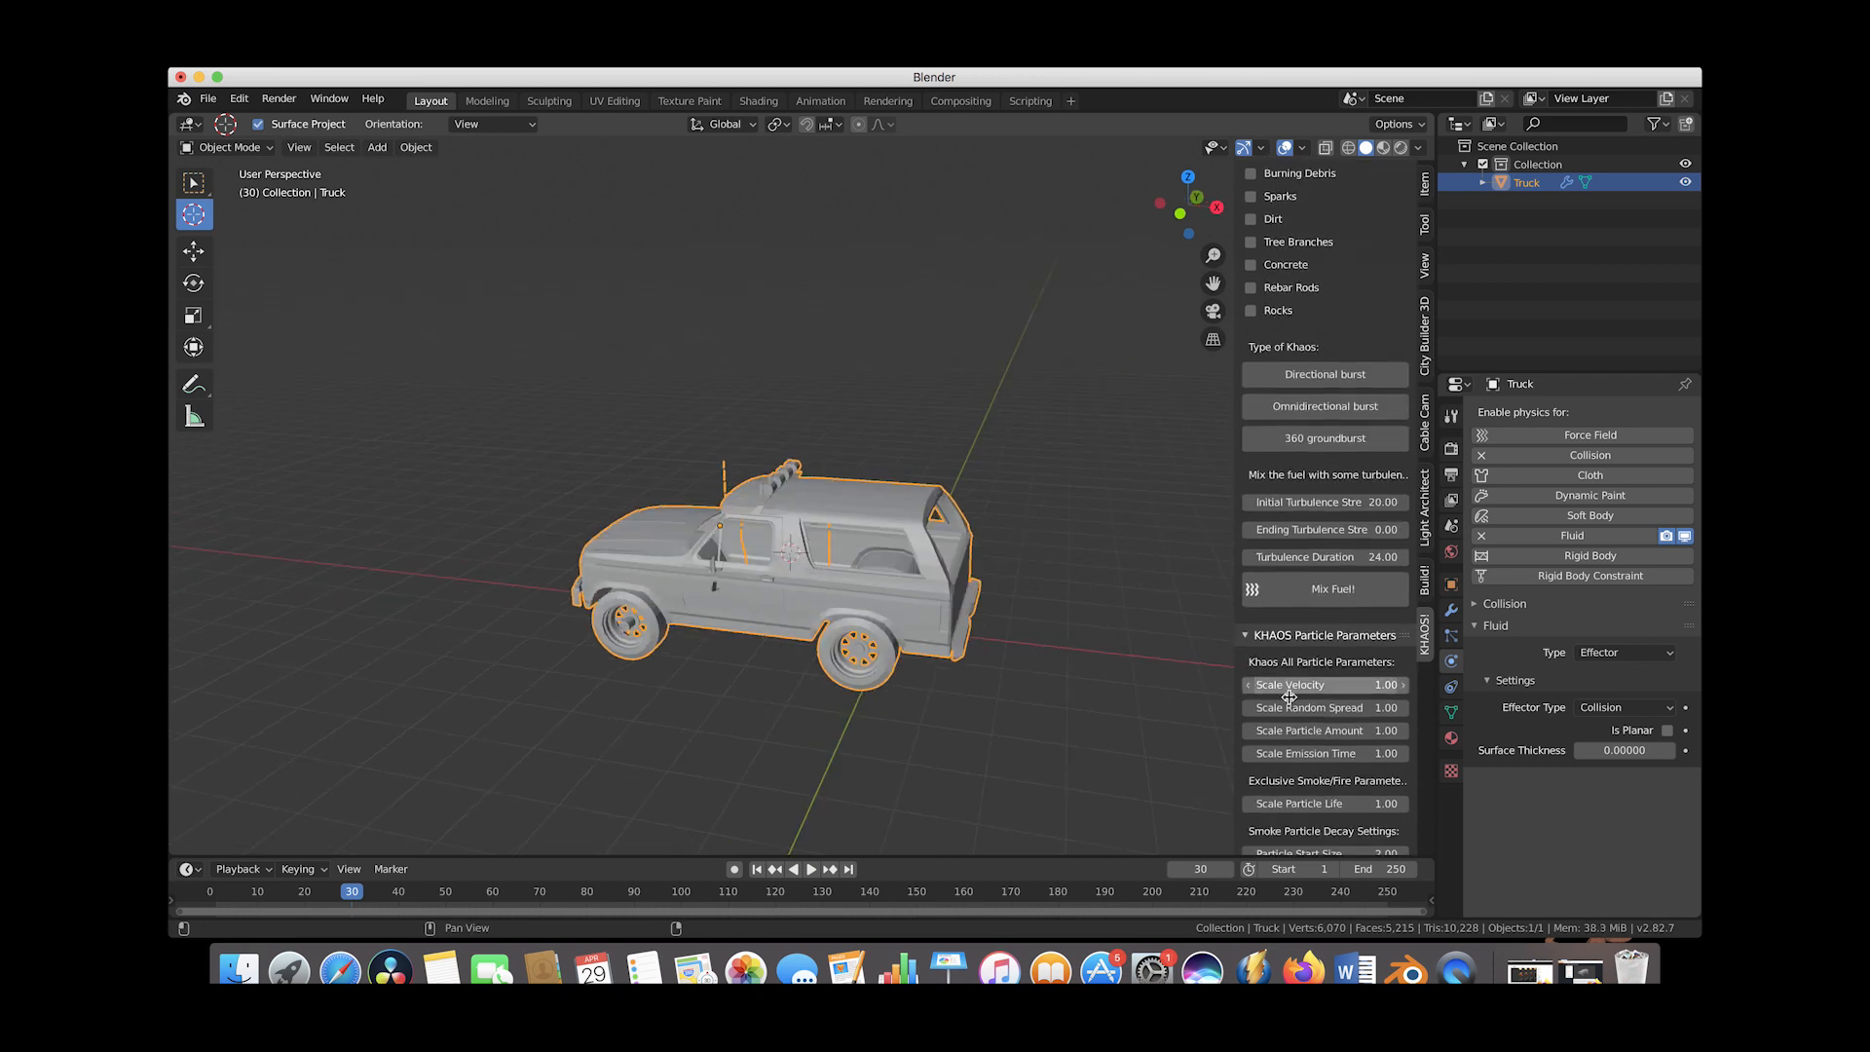
scroll(1288, 695, "down", 8)
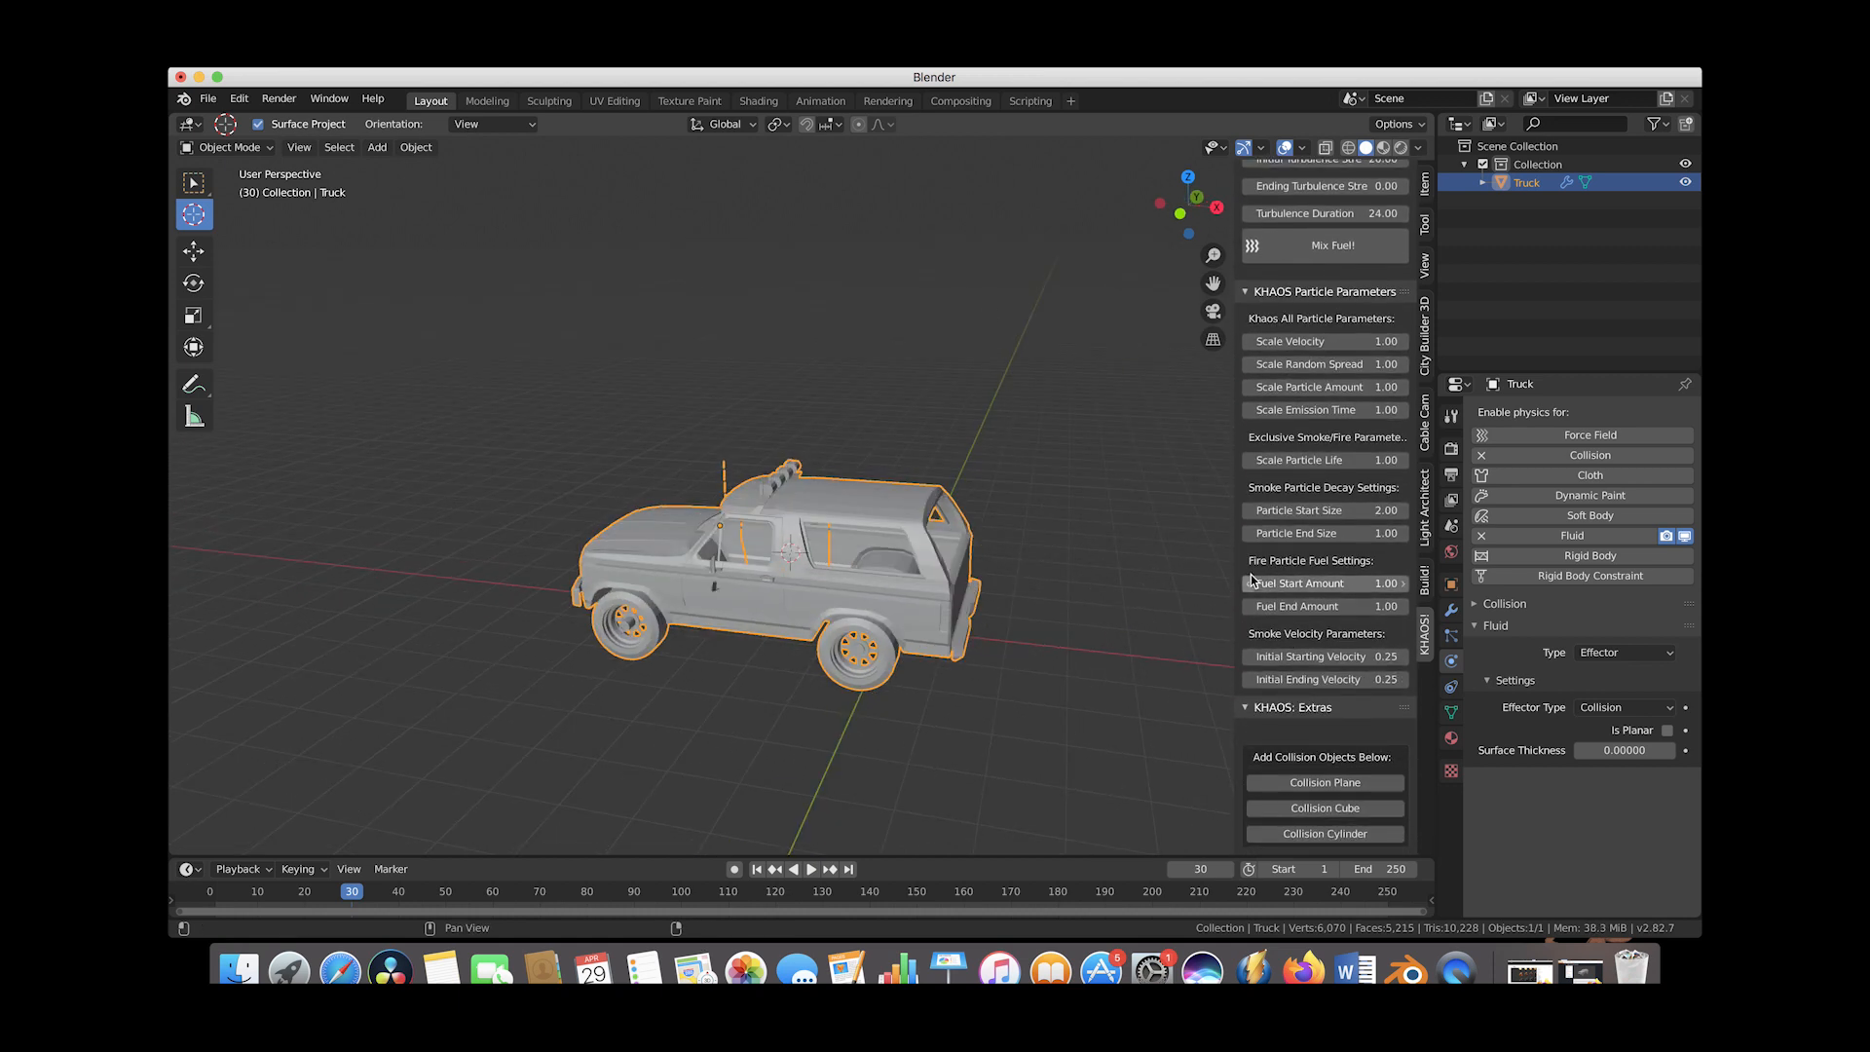
left_click_drag(1237, 584, 1185, 580)
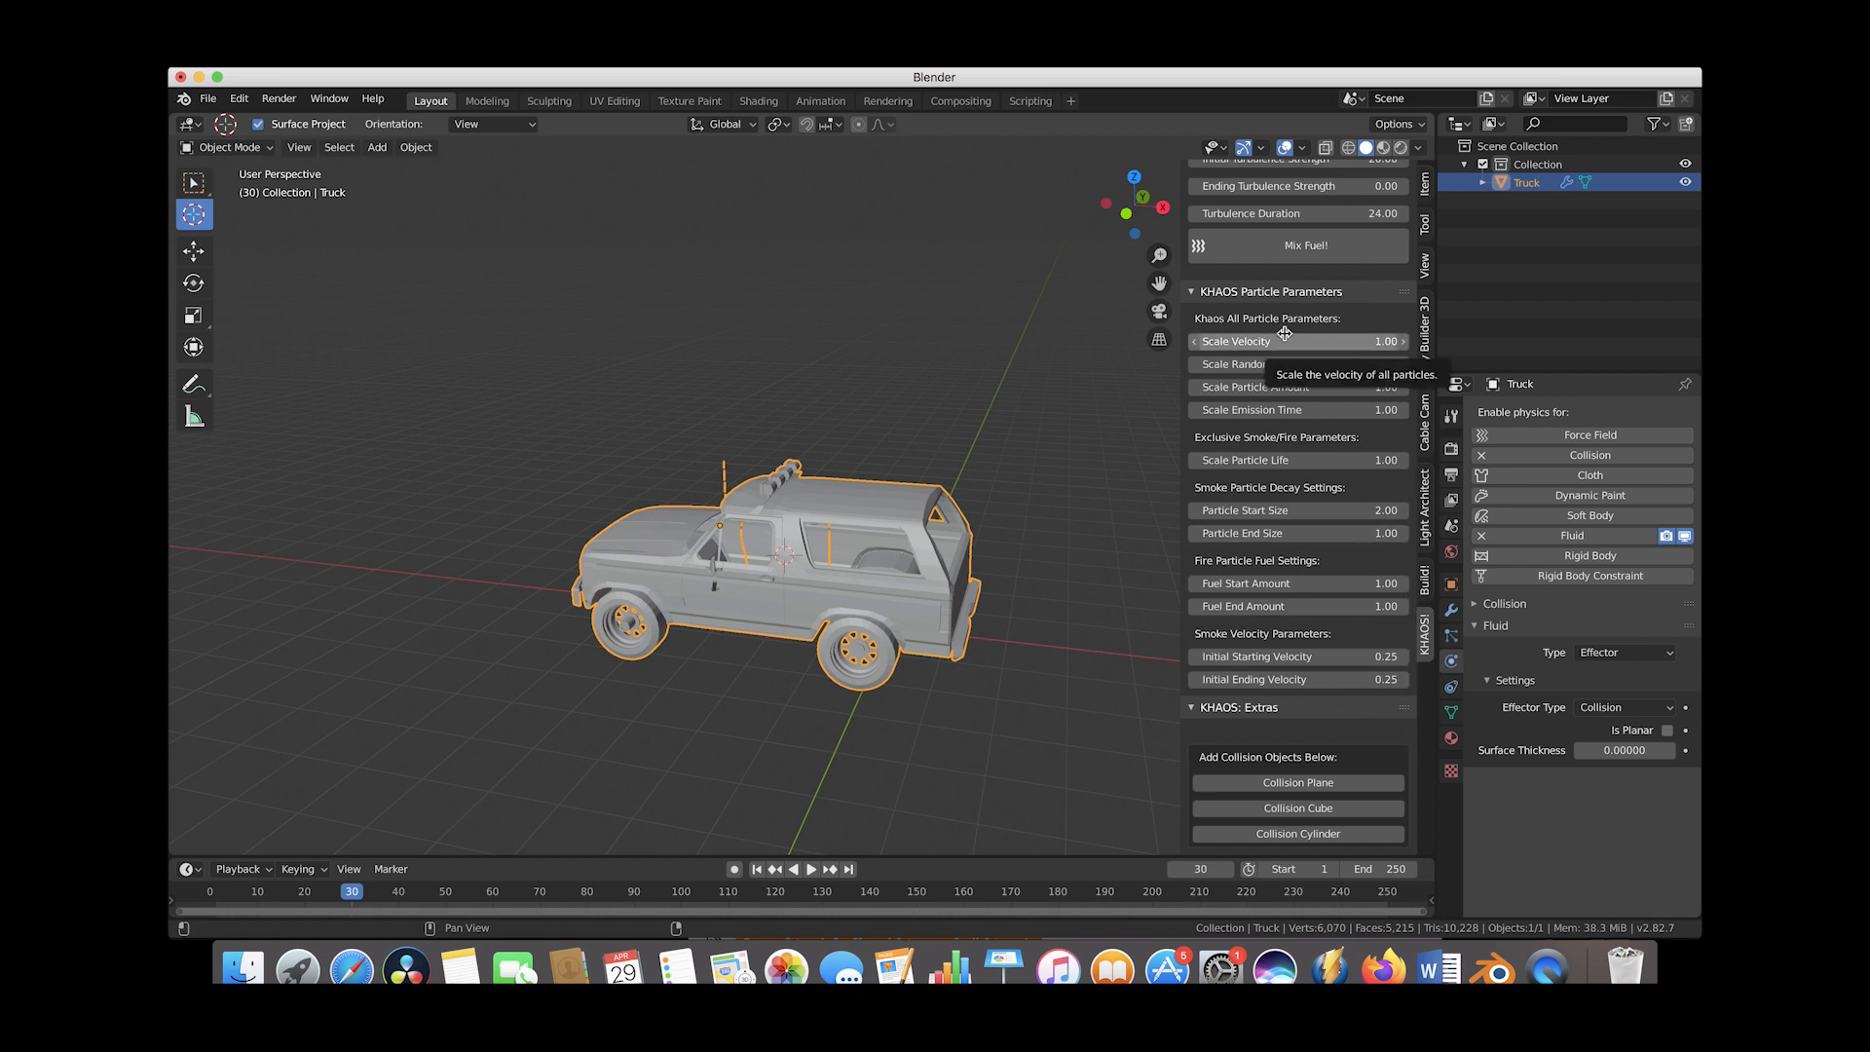
scroll(1324, 409, "up", 15)
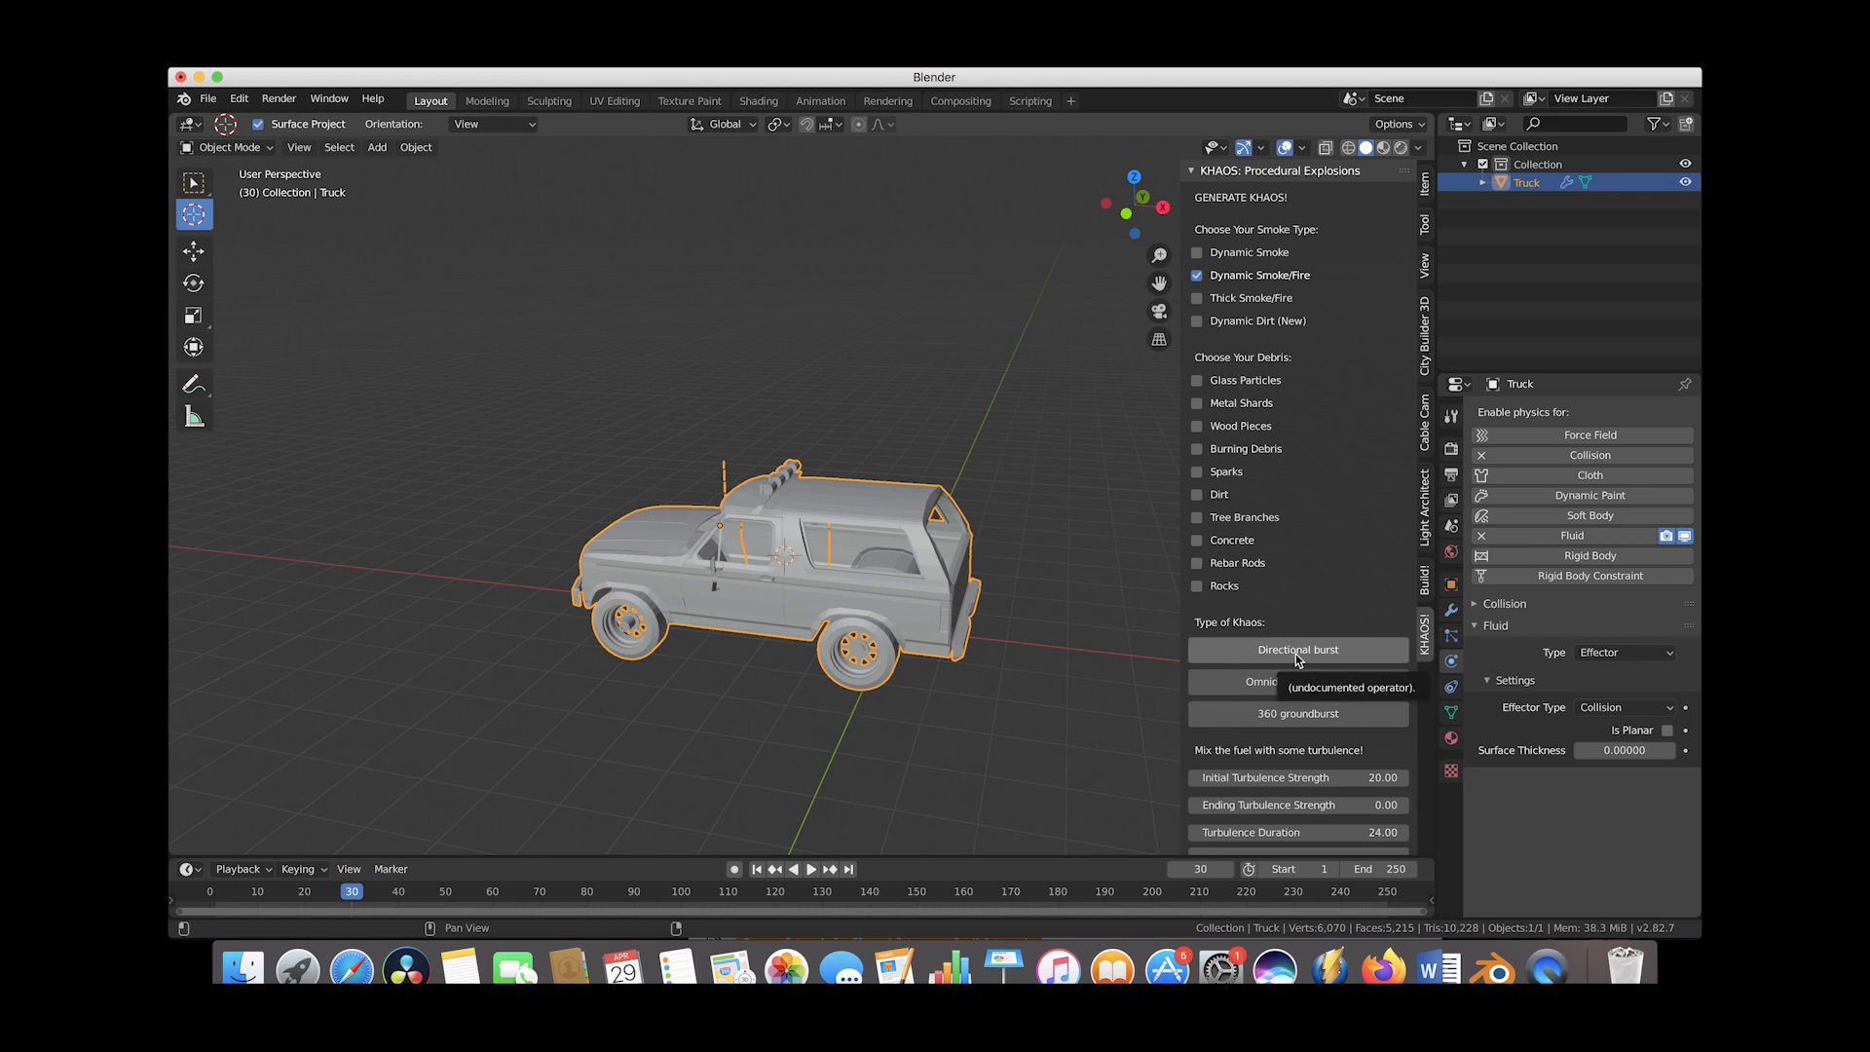
left_click(1293, 651)
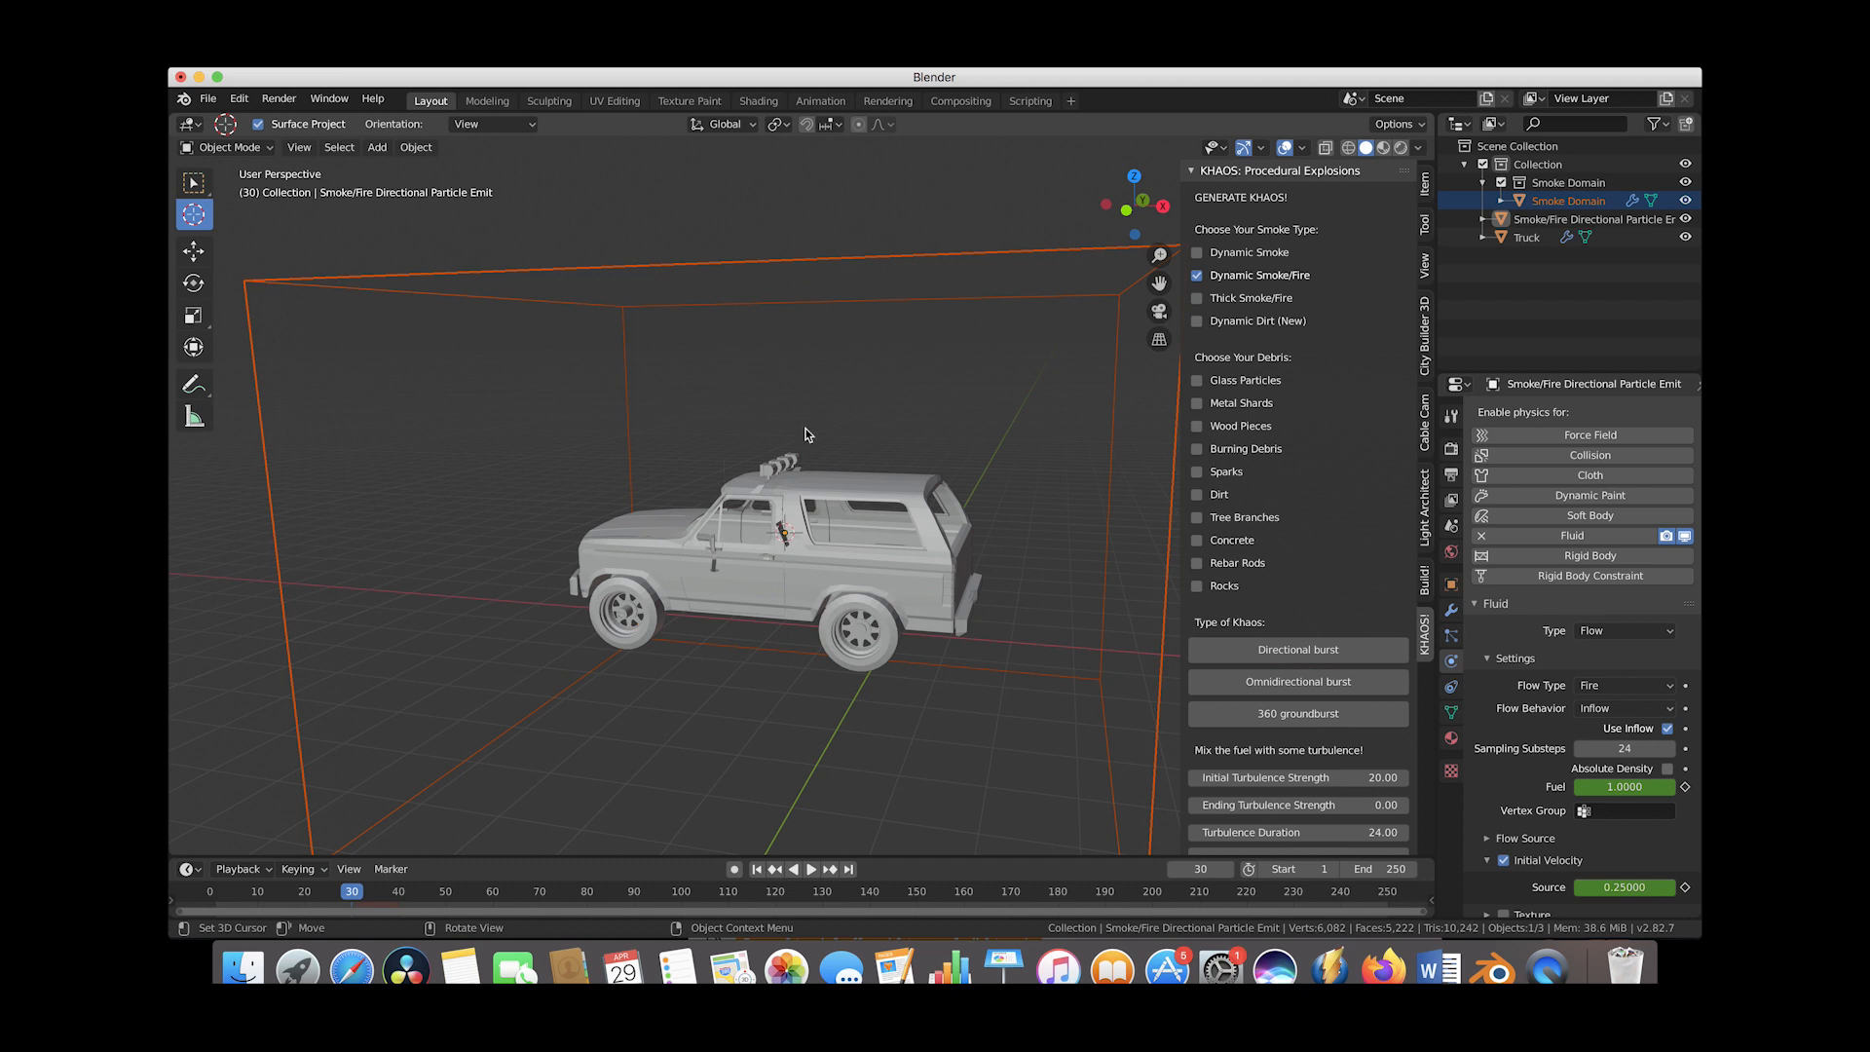
Return to the box selection tool and bring the whole smoke domain into view around the truck
left_click(194, 183)
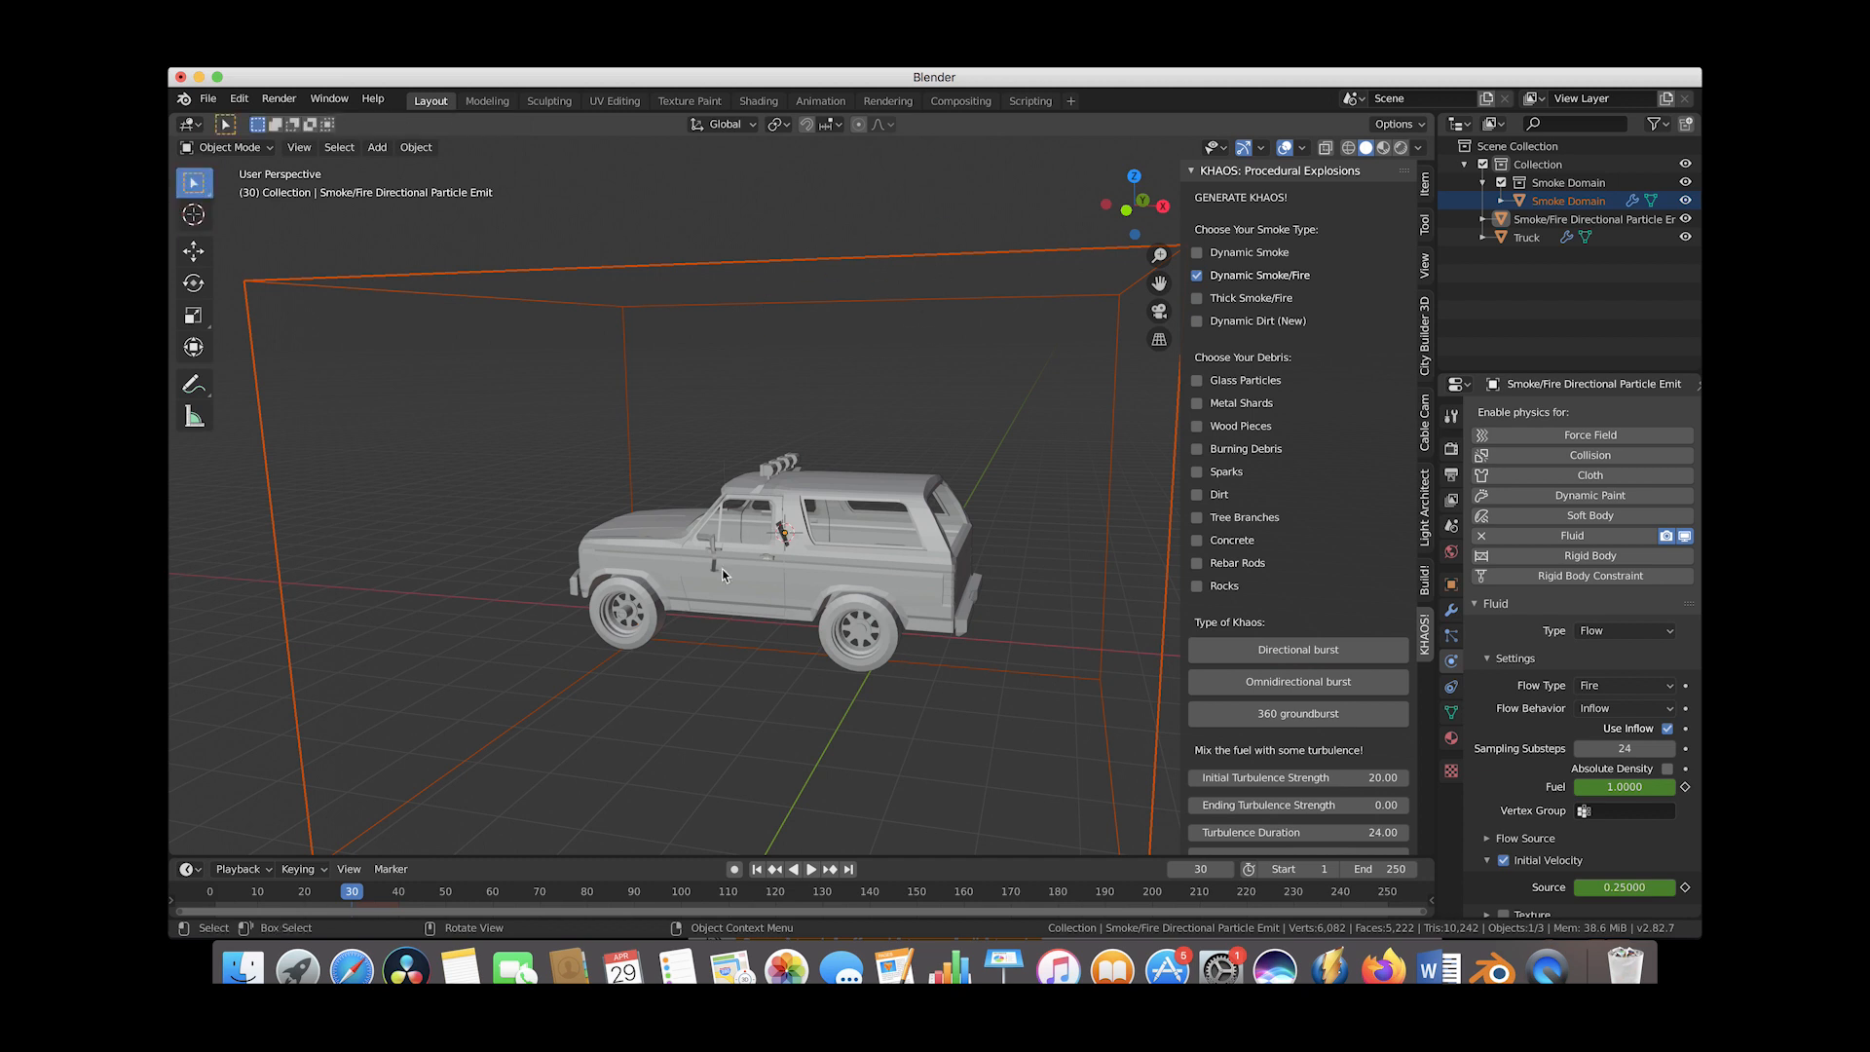
scroll(721, 568, "right", 5)
scroll(721, 569, "down", 2)
scroll(722, 568, "left", 5)
scroll(722, 569, "down", 2)
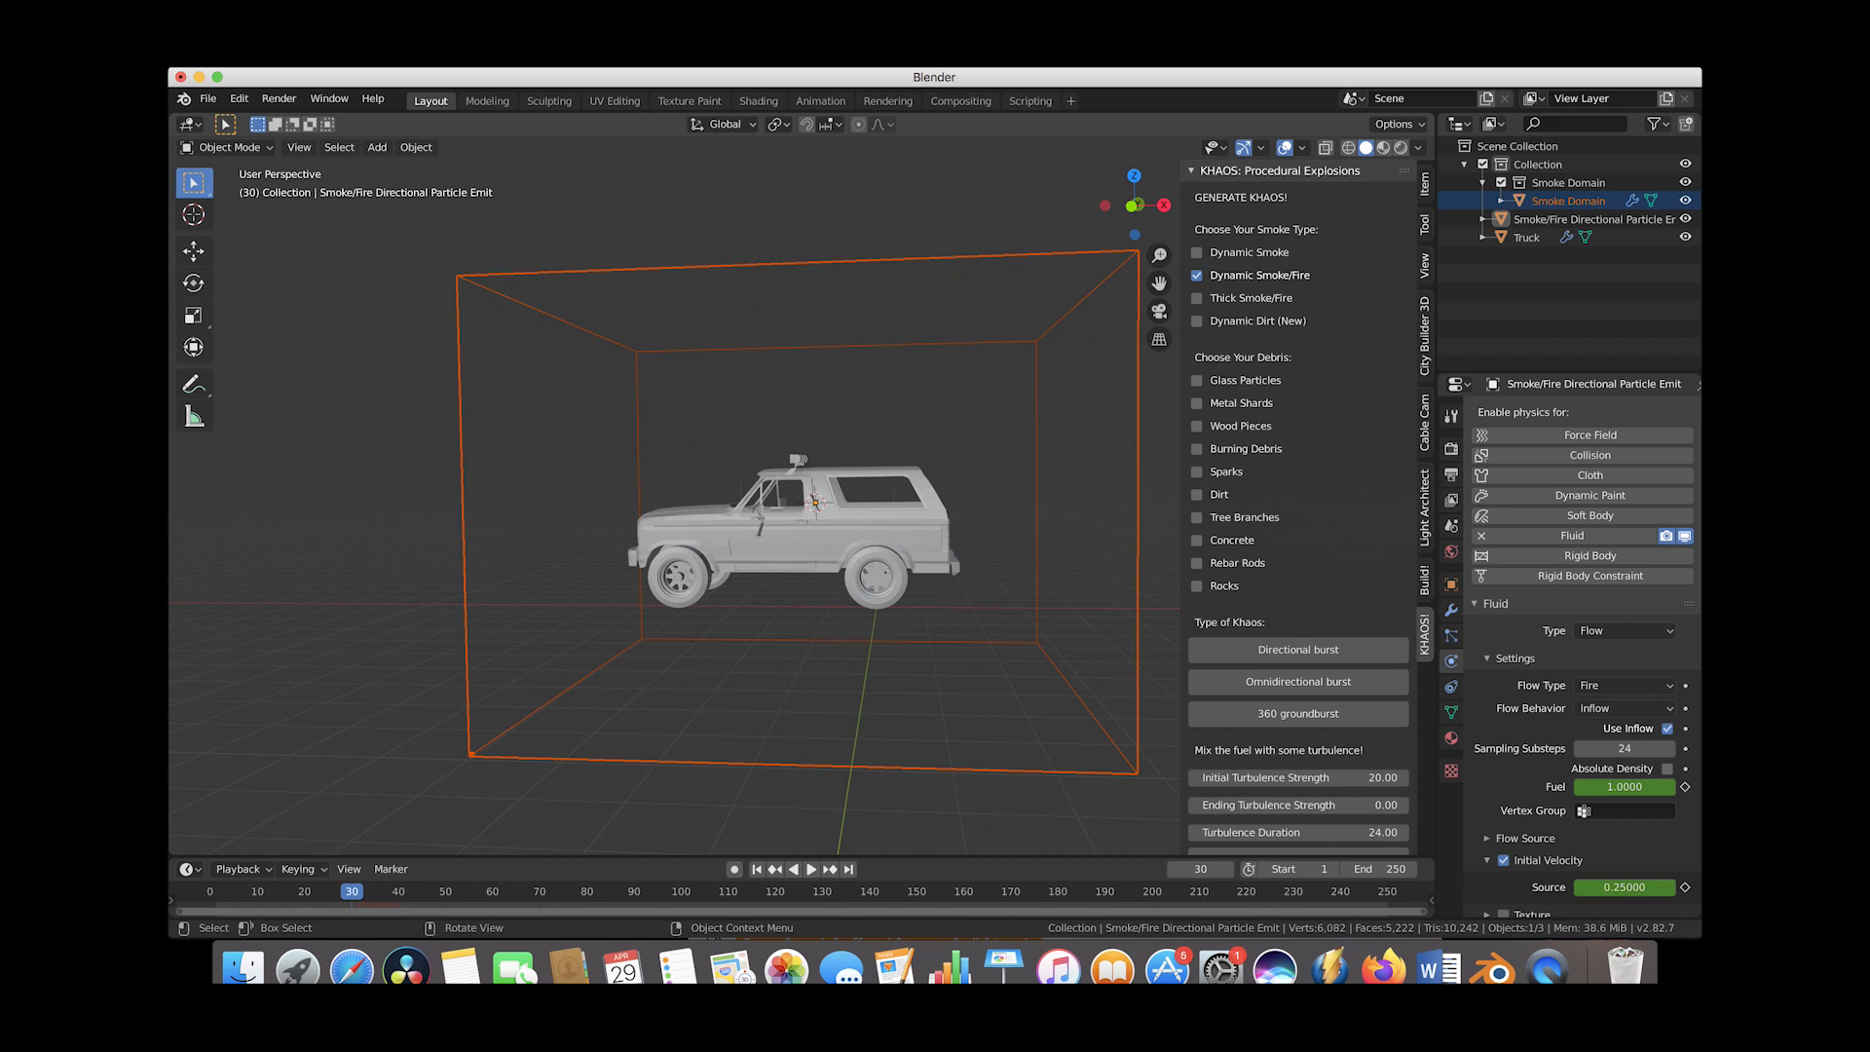
key("s")
left_click(927, 549)
key("ctrl+z")
Enlarge the smoke domain and move it along Z so its floor sits level with the truck's wheels
scroll(927, 548, "down", 3)
key("g")
key("z")
left_click(915, 455)
key("s")
left_click(914, 479)
key("g")
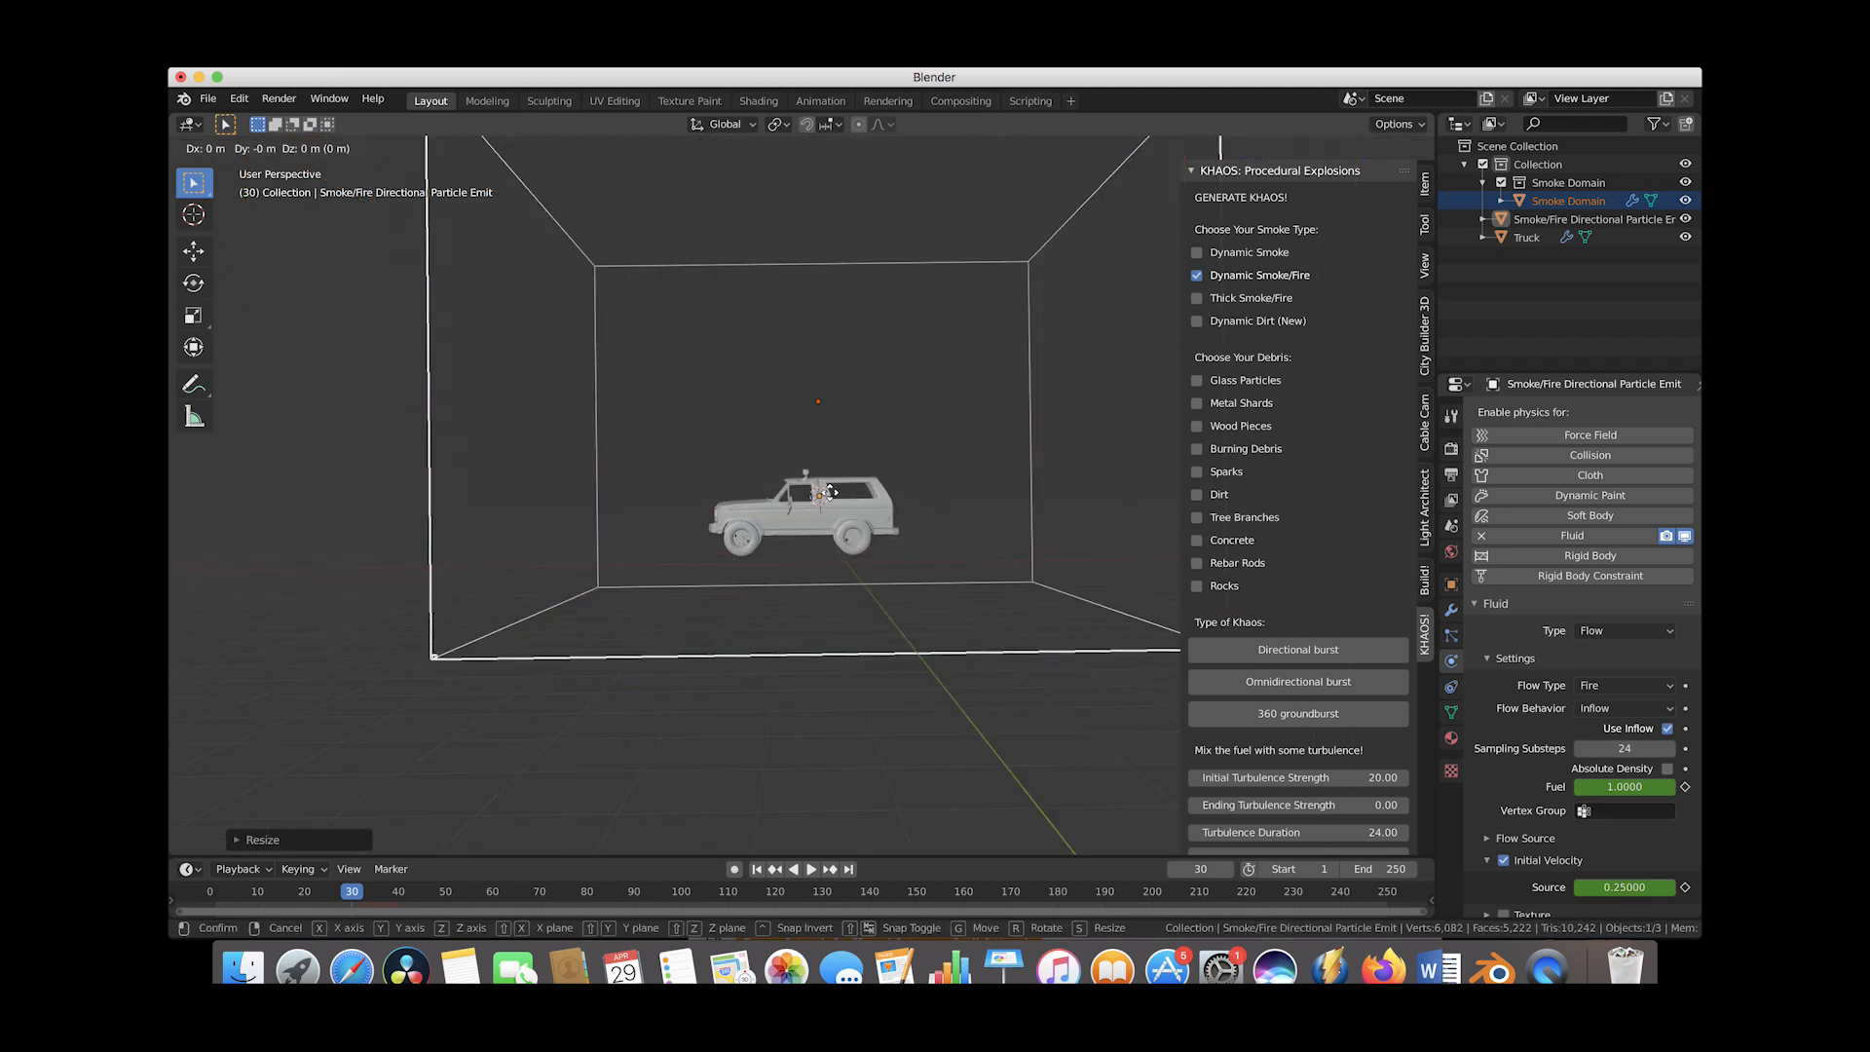
key("z")
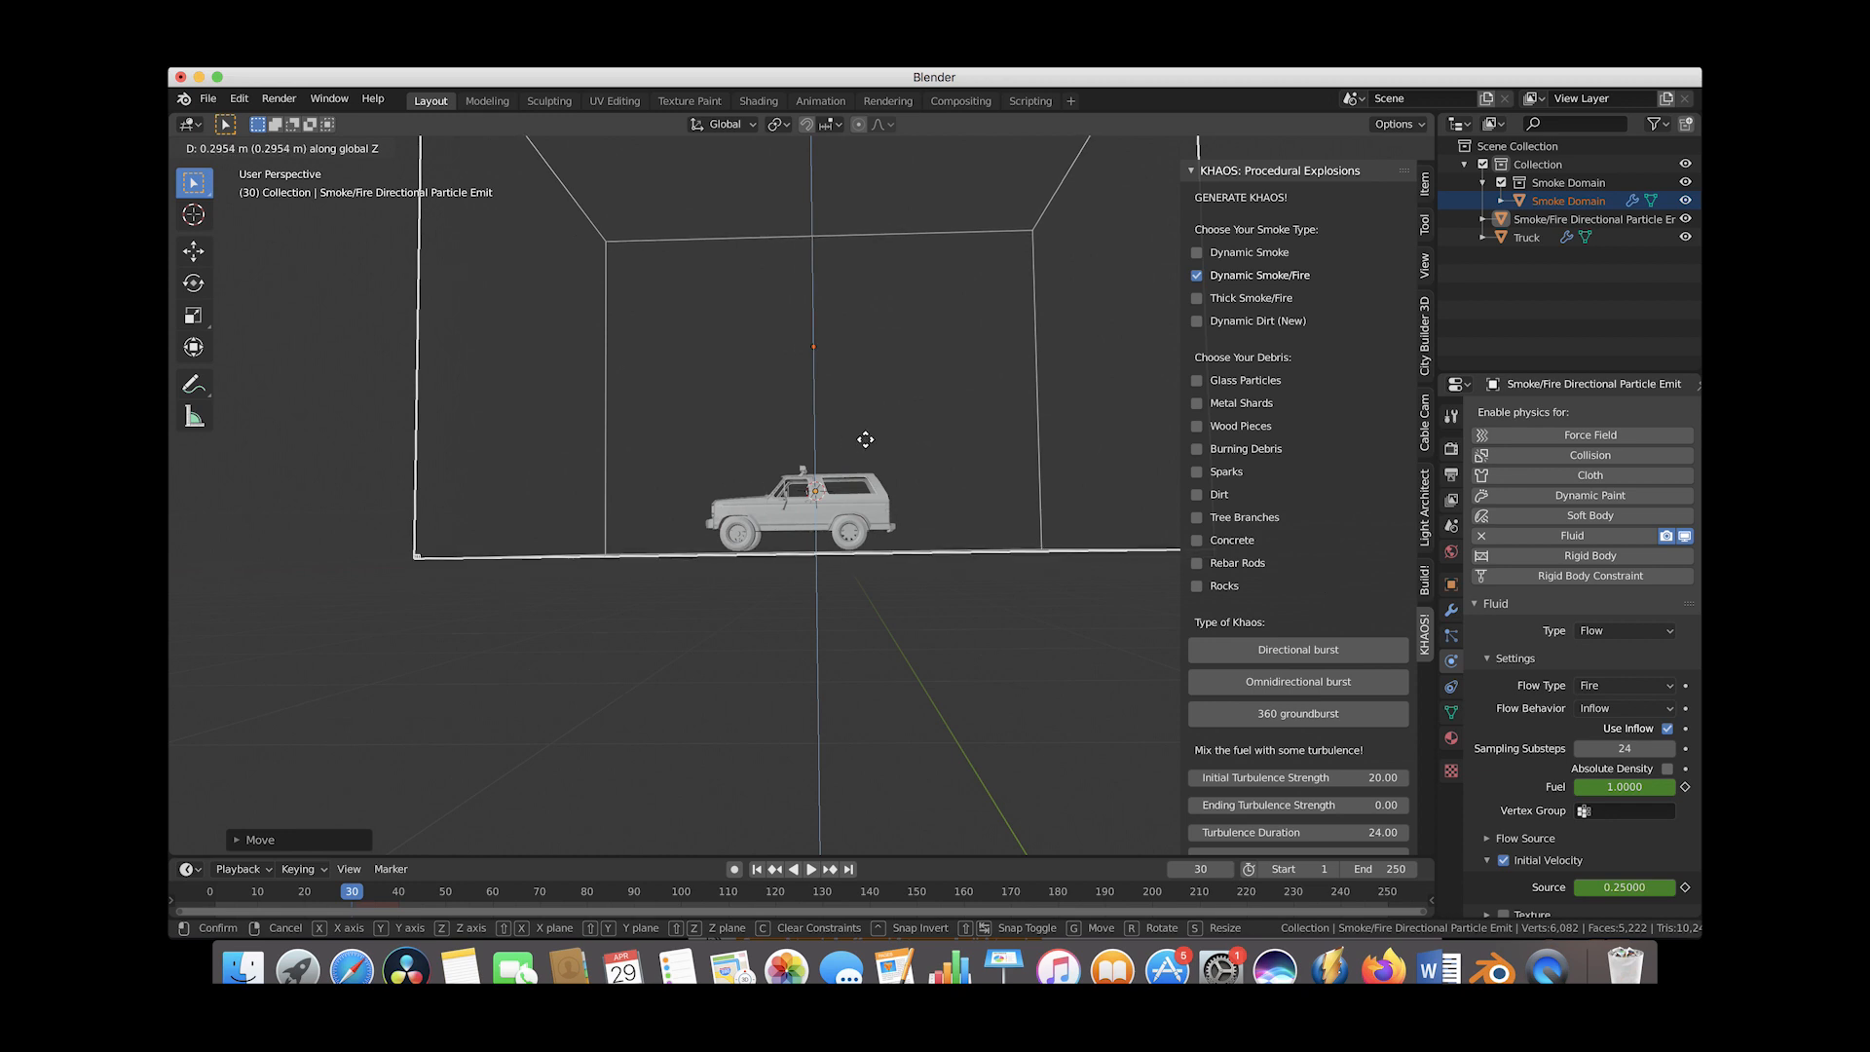
left_click(866, 445)
Scale the smoke domain along X so it leaves wide space in front of and behind the truck
scroll(866, 445, "right", 5)
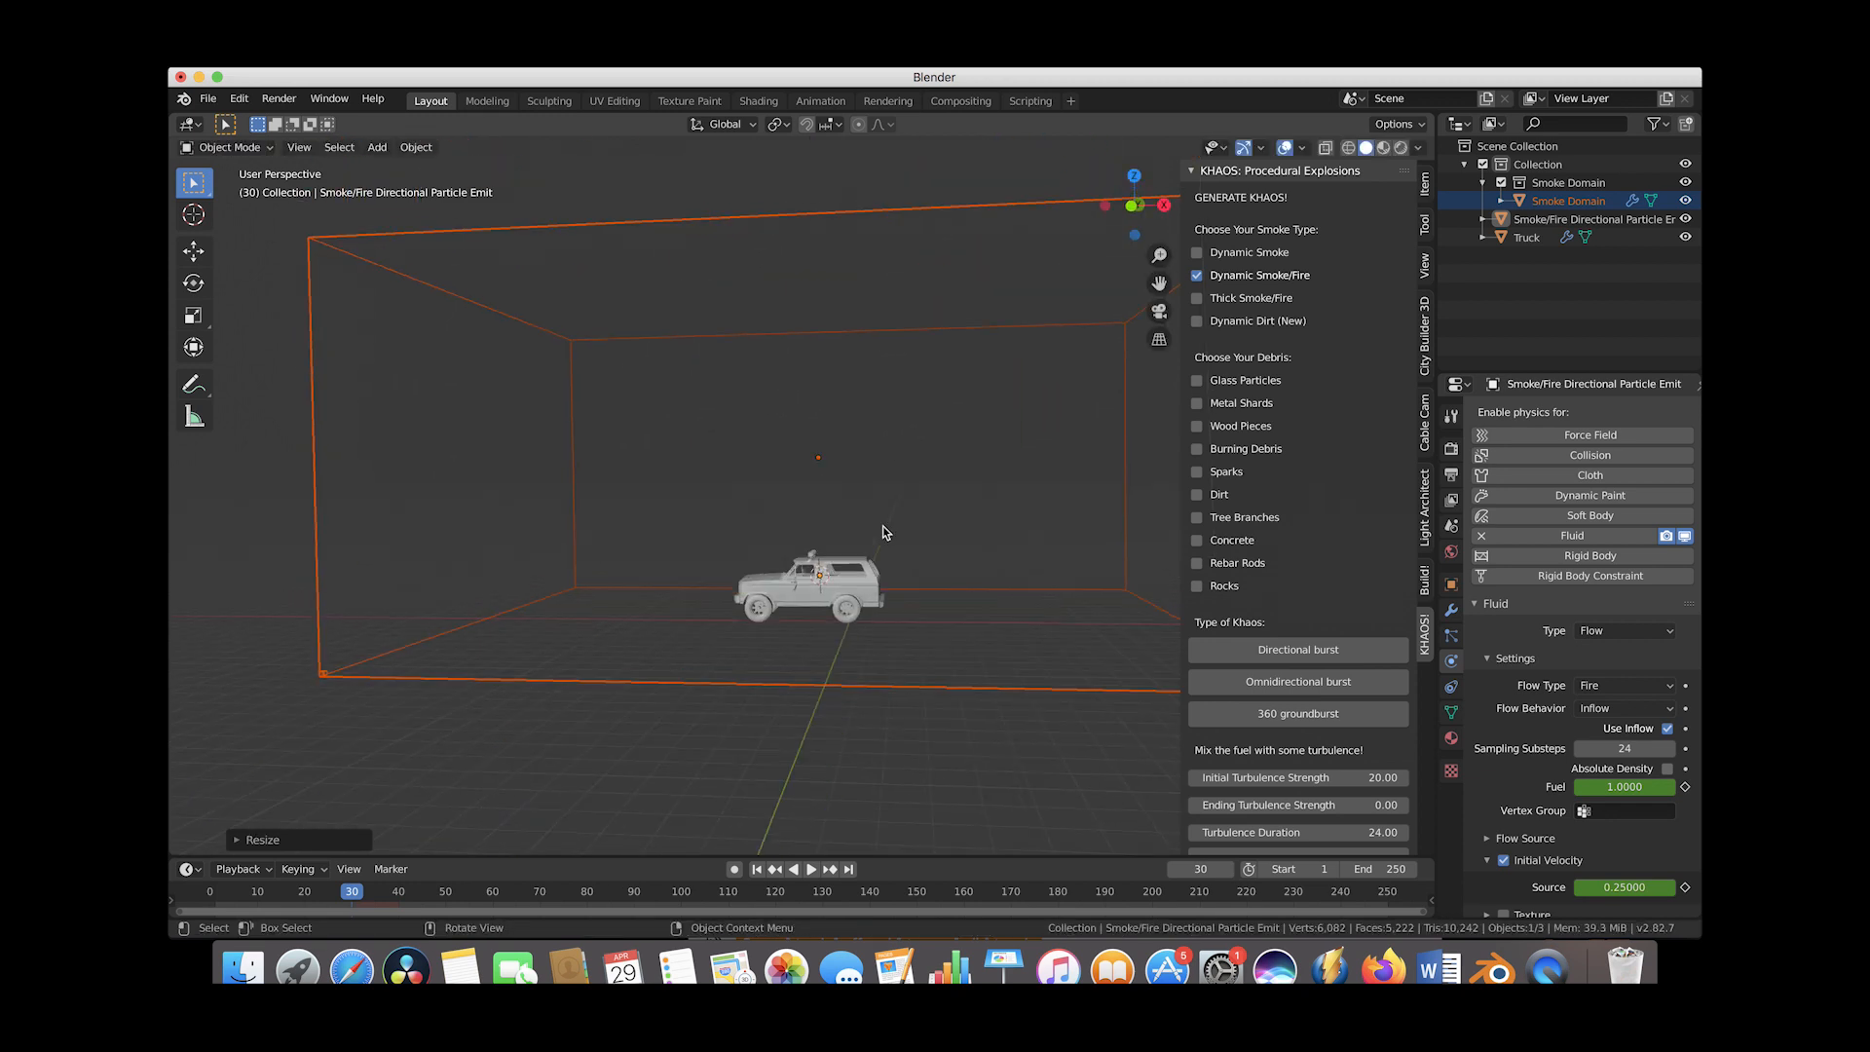
scroll(882, 533, "down", 1)
scroll(883, 526, "up", 5)
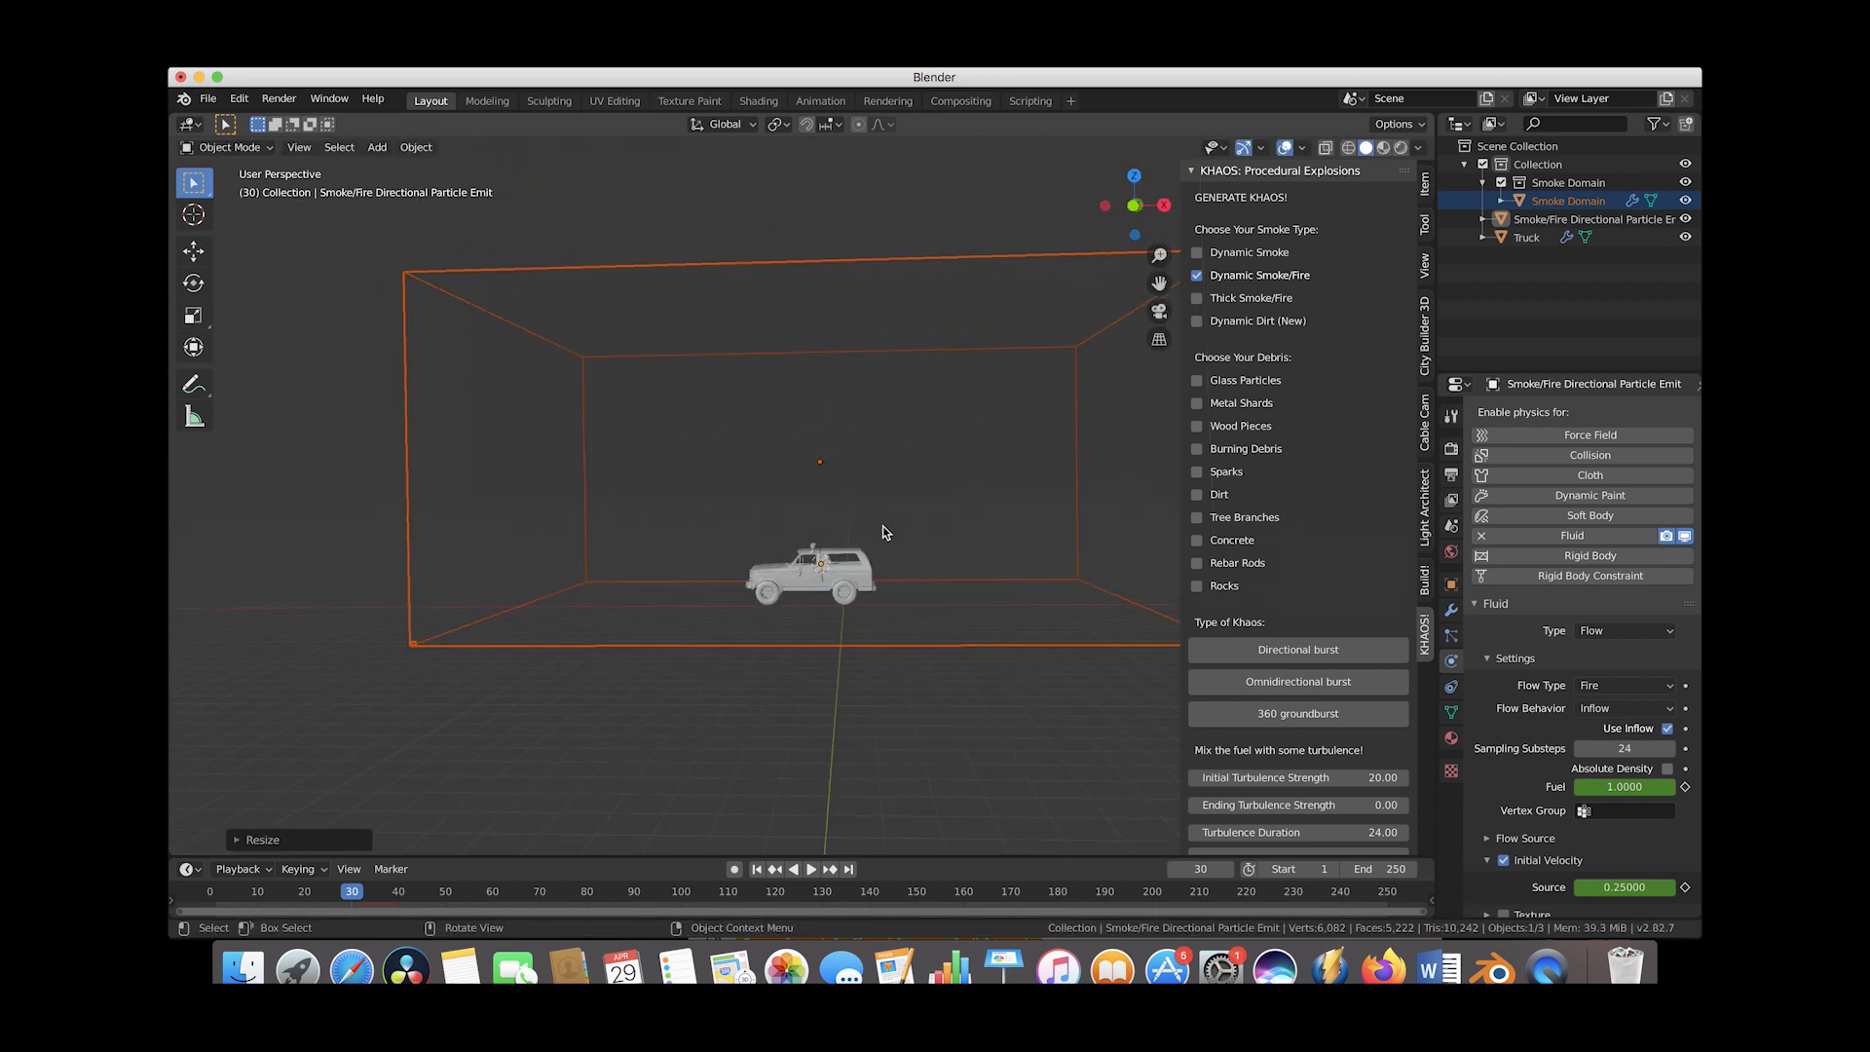
key("s")
key("x")
left_click(863, 533)
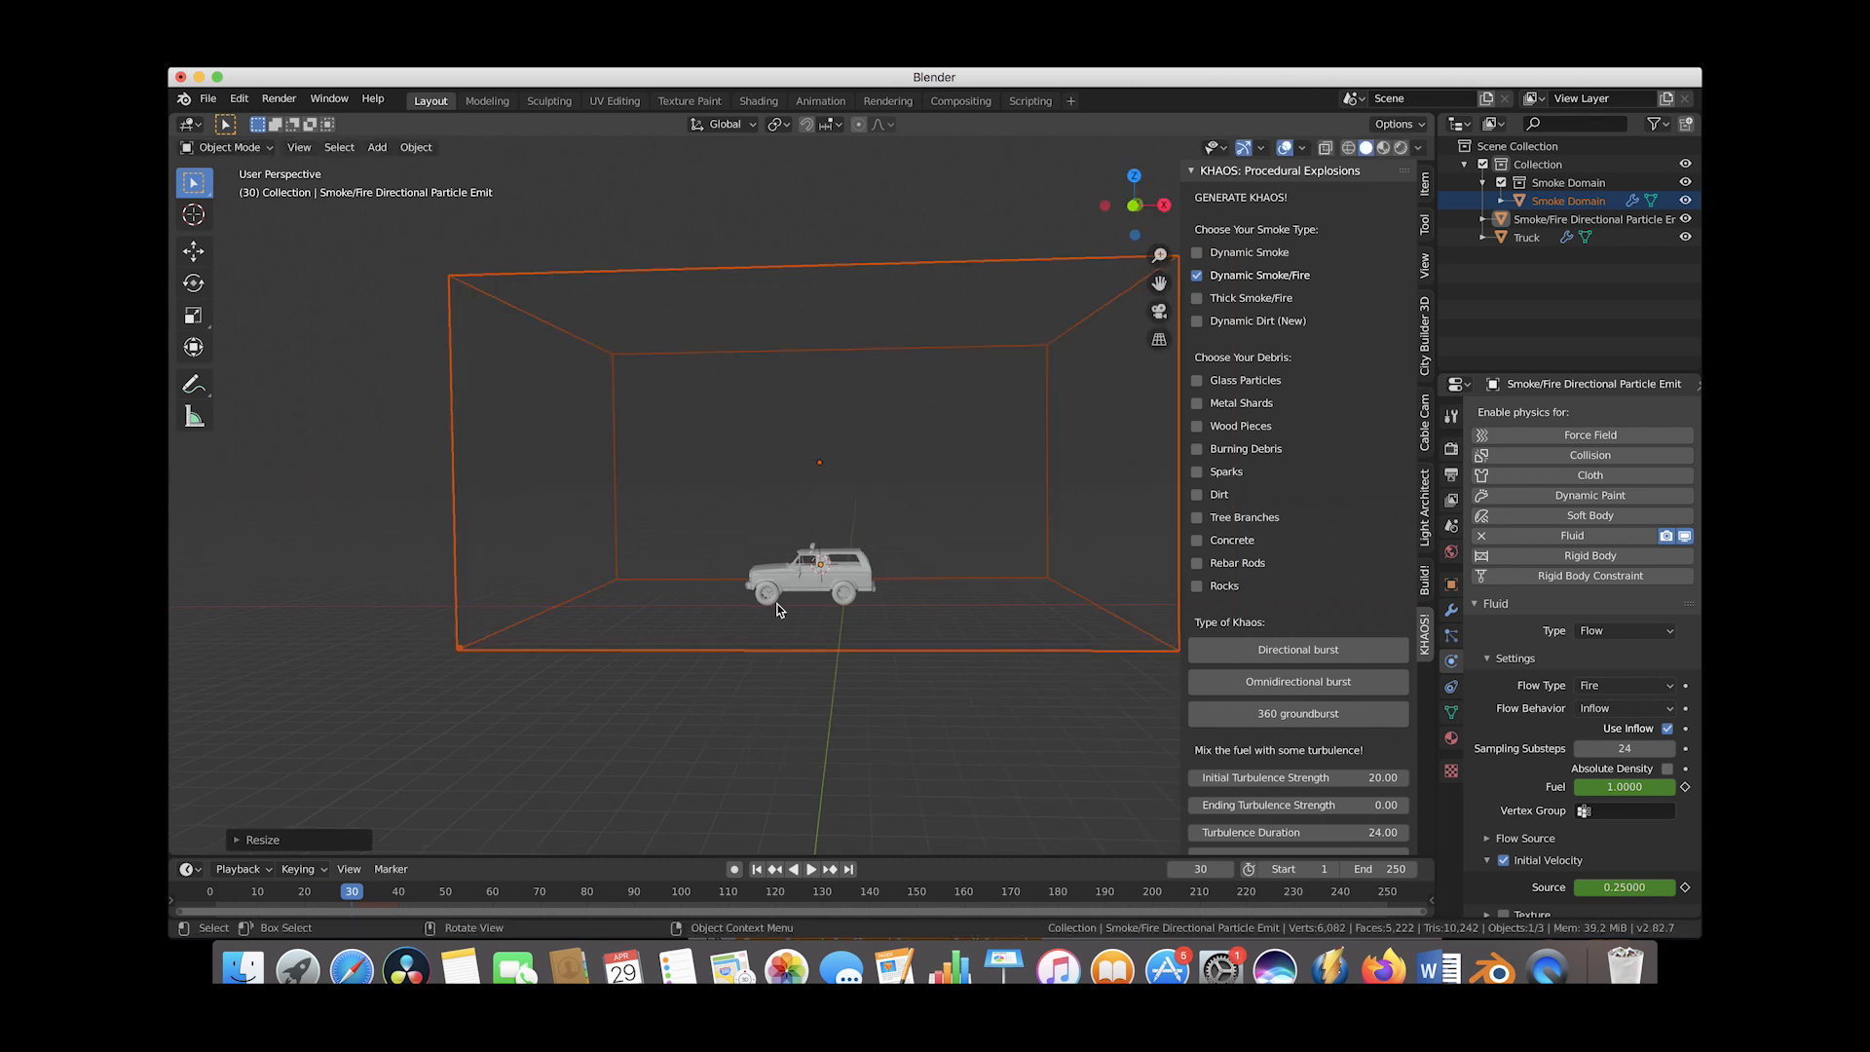
Select the smoke/fire emitter and move it along X toward the truck's rear, fine-tuning its position inside the cabin
scroll(778, 608, "right", 5)
scroll(784, 617, "left", 3)
scroll(787, 620, "up", 4)
scroll(791, 623, "right", 3)
scroll(791, 623, "left", 2)
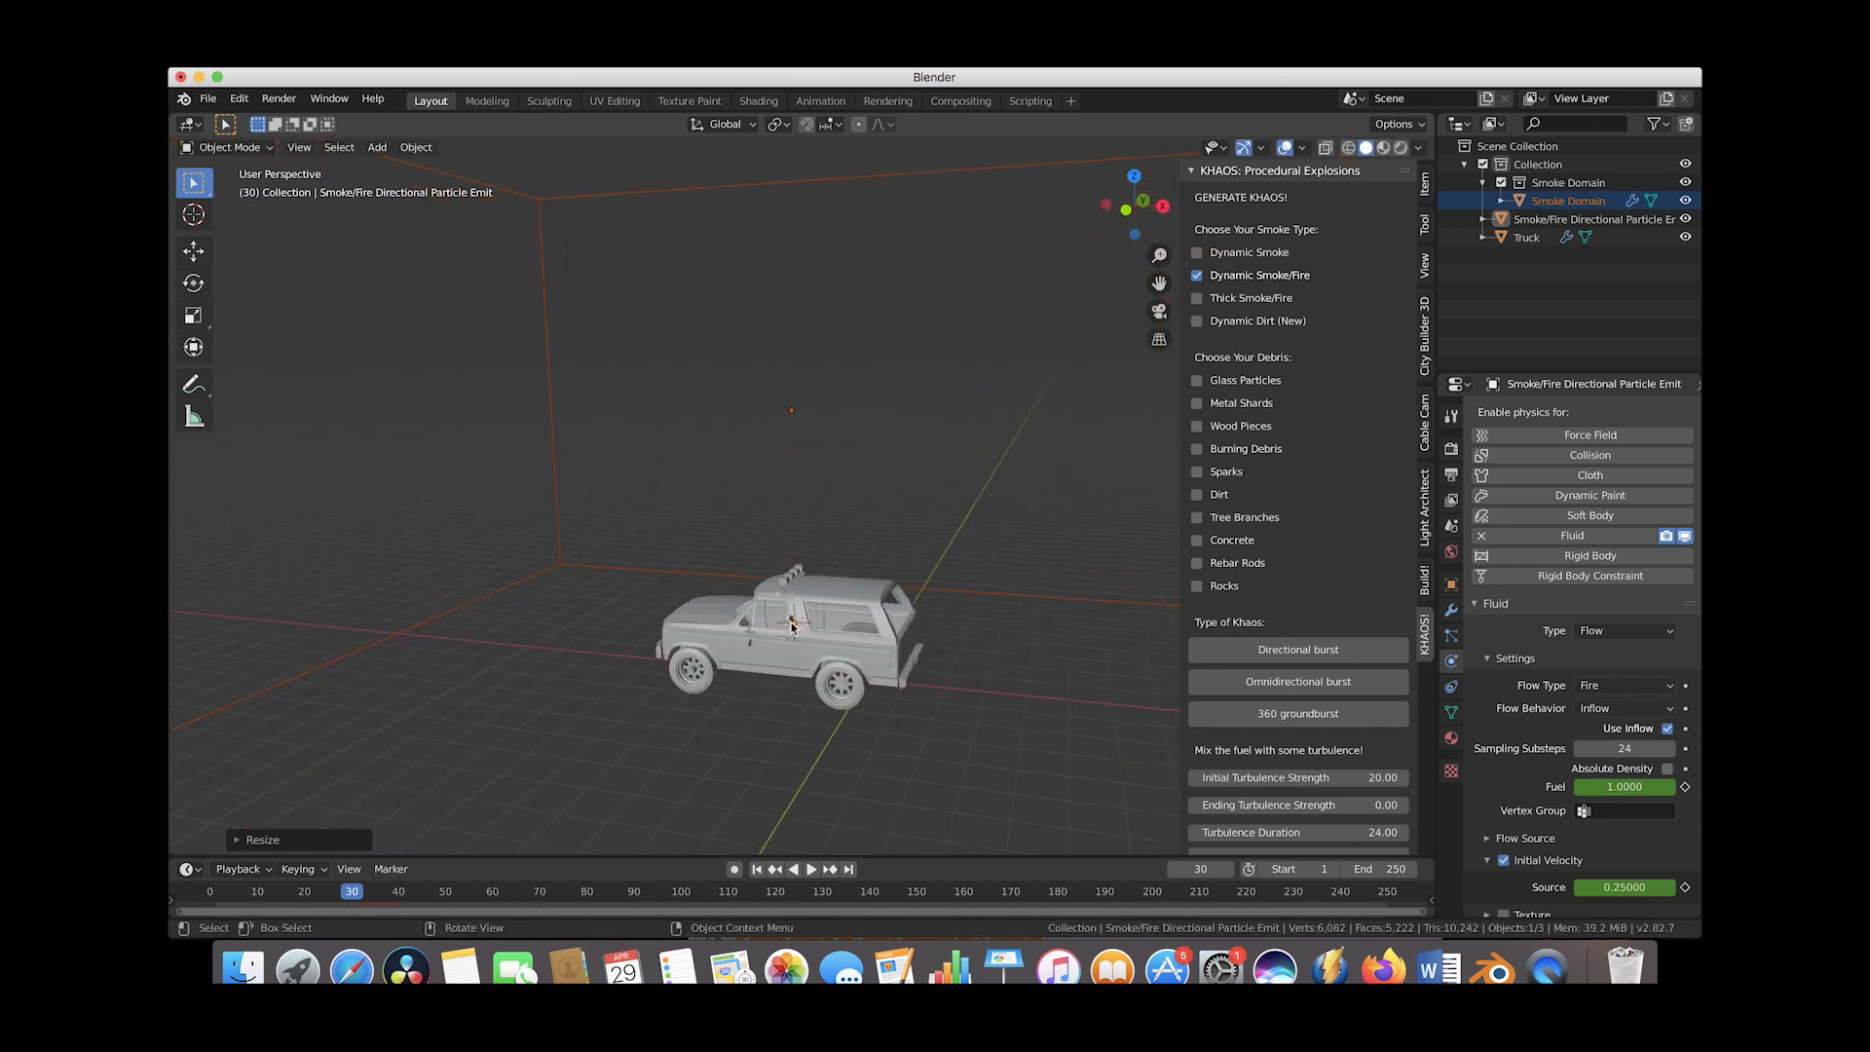
left_click(790, 626)
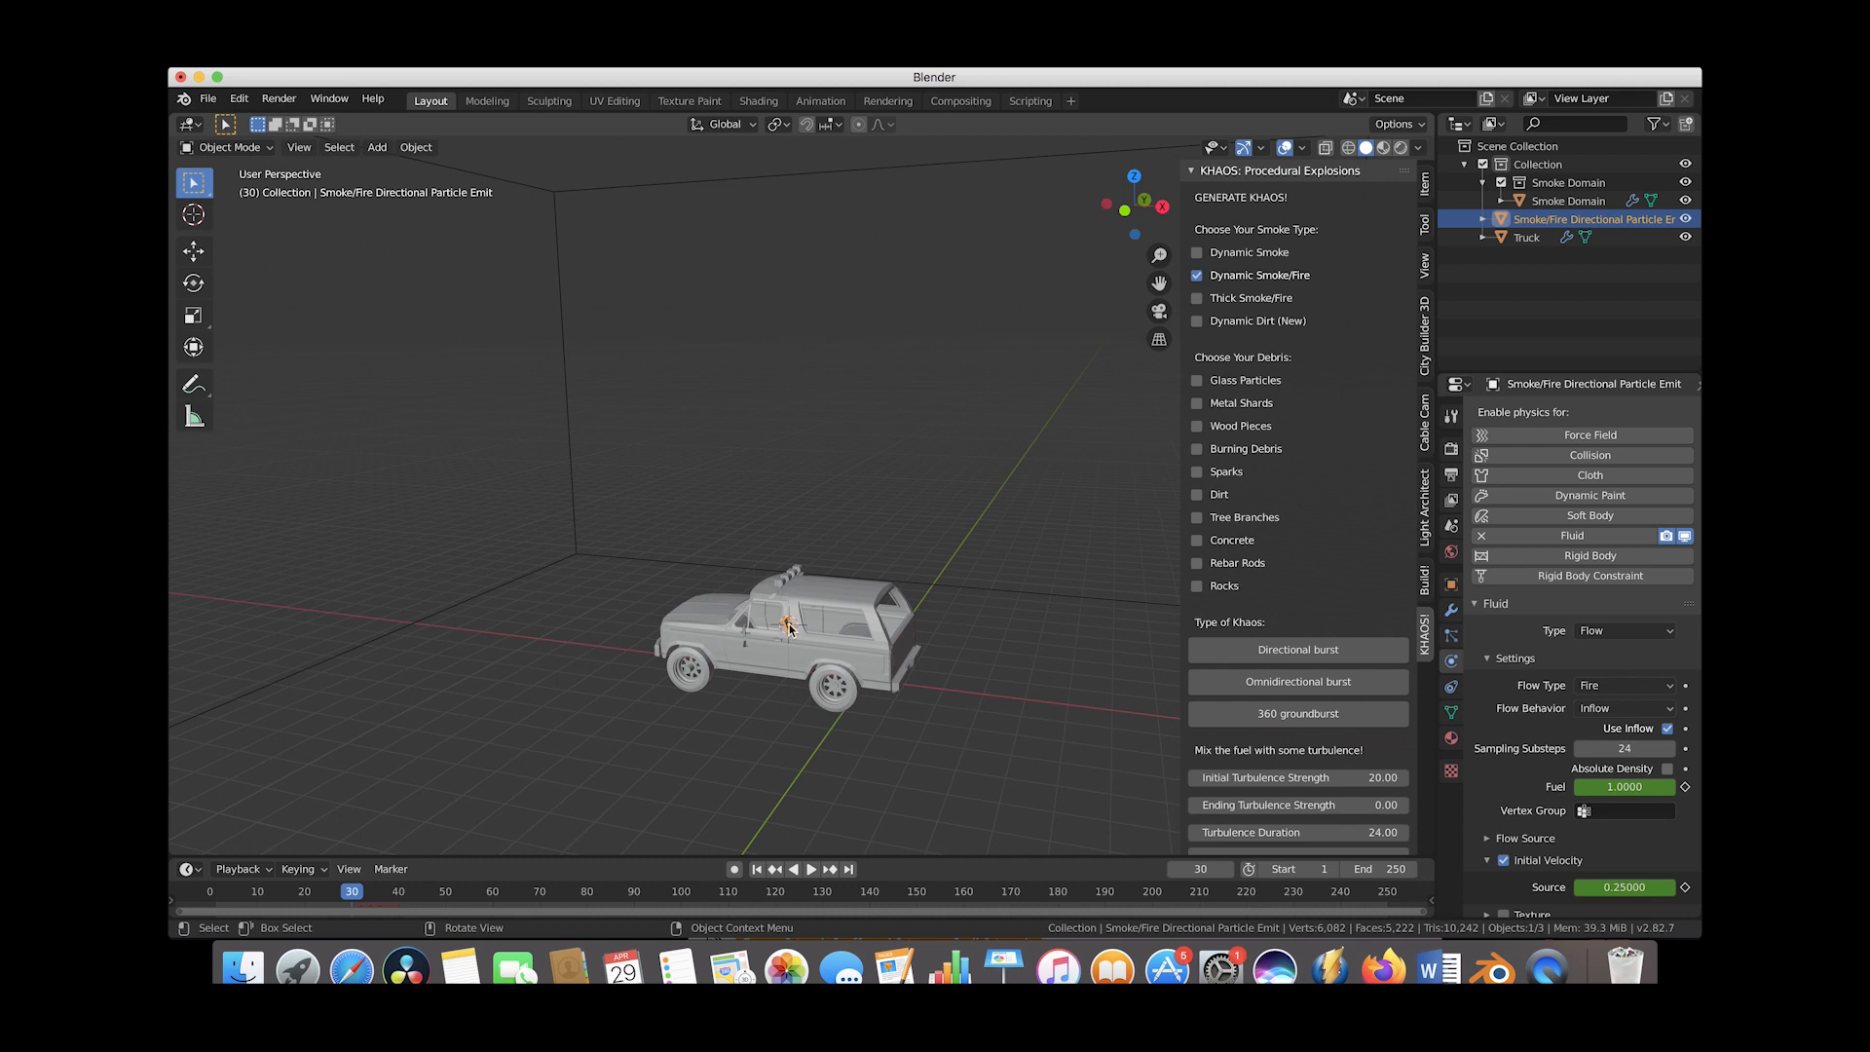
scroll(843, 614, "up", 2)
key("g")
key("x")
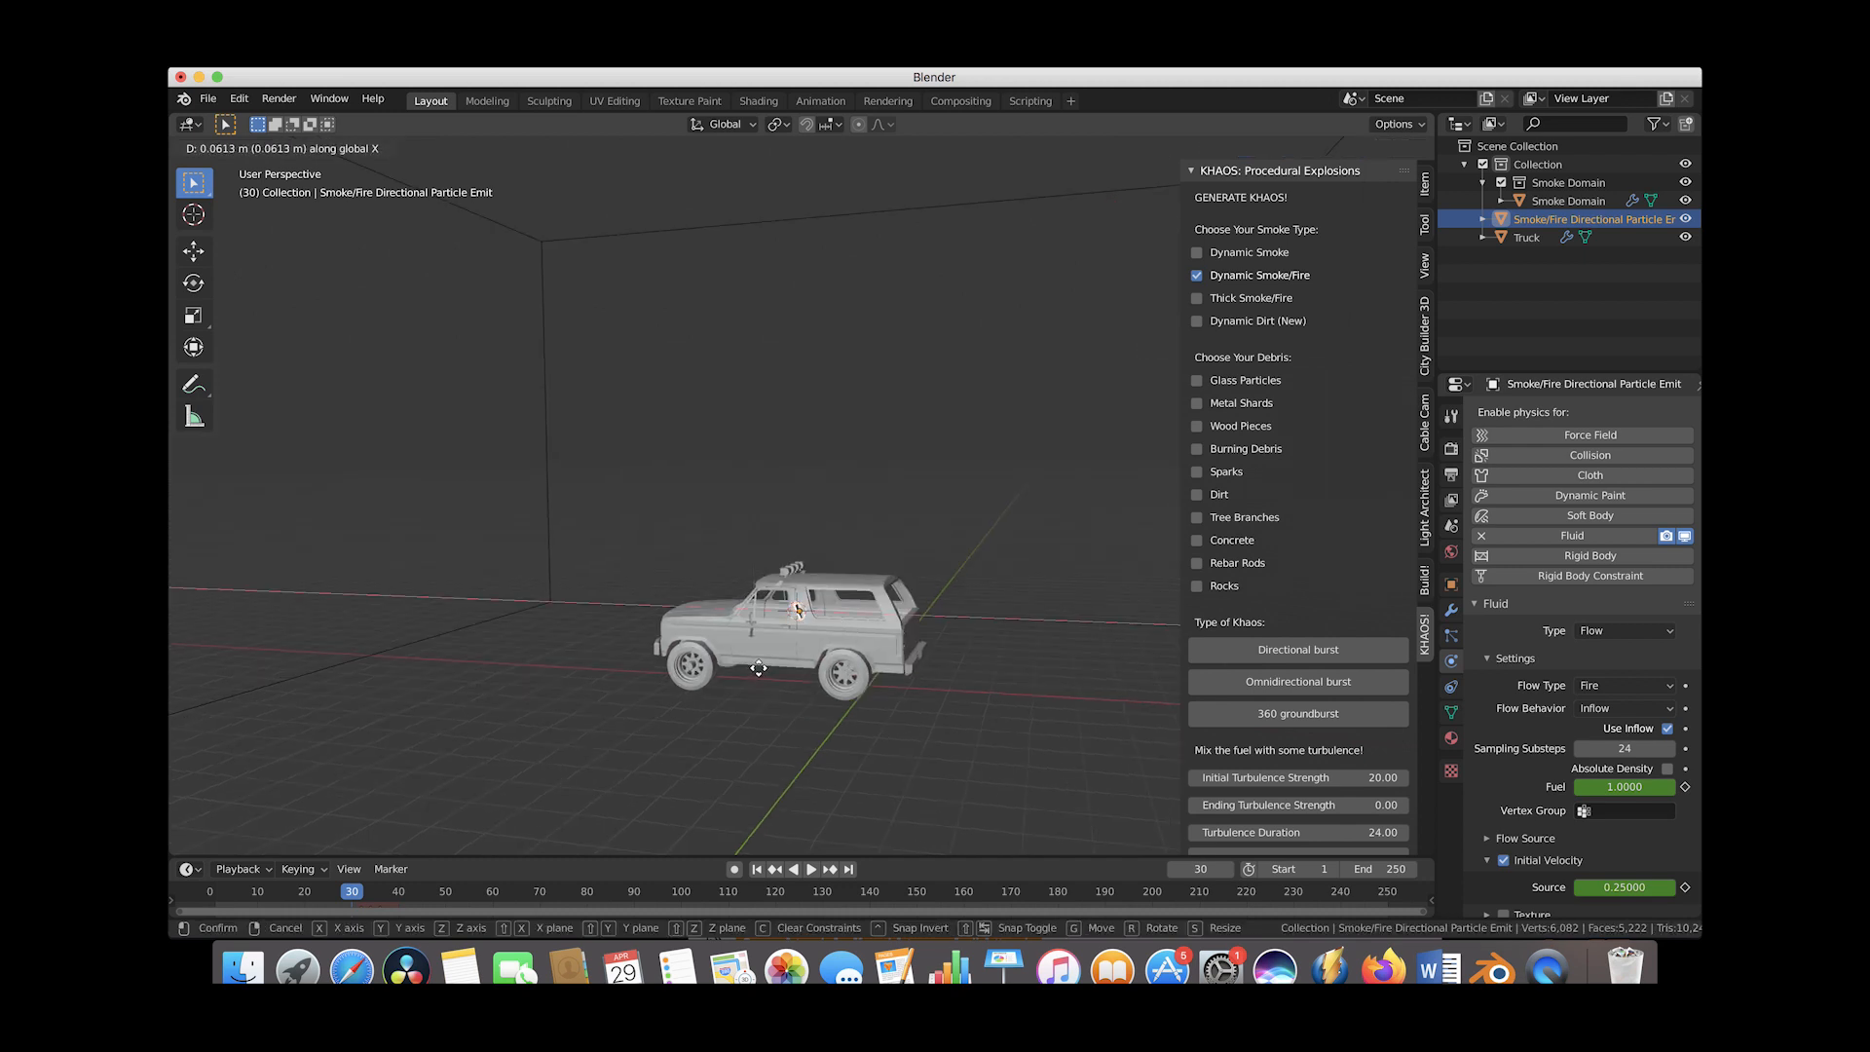
left_click(769, 670)
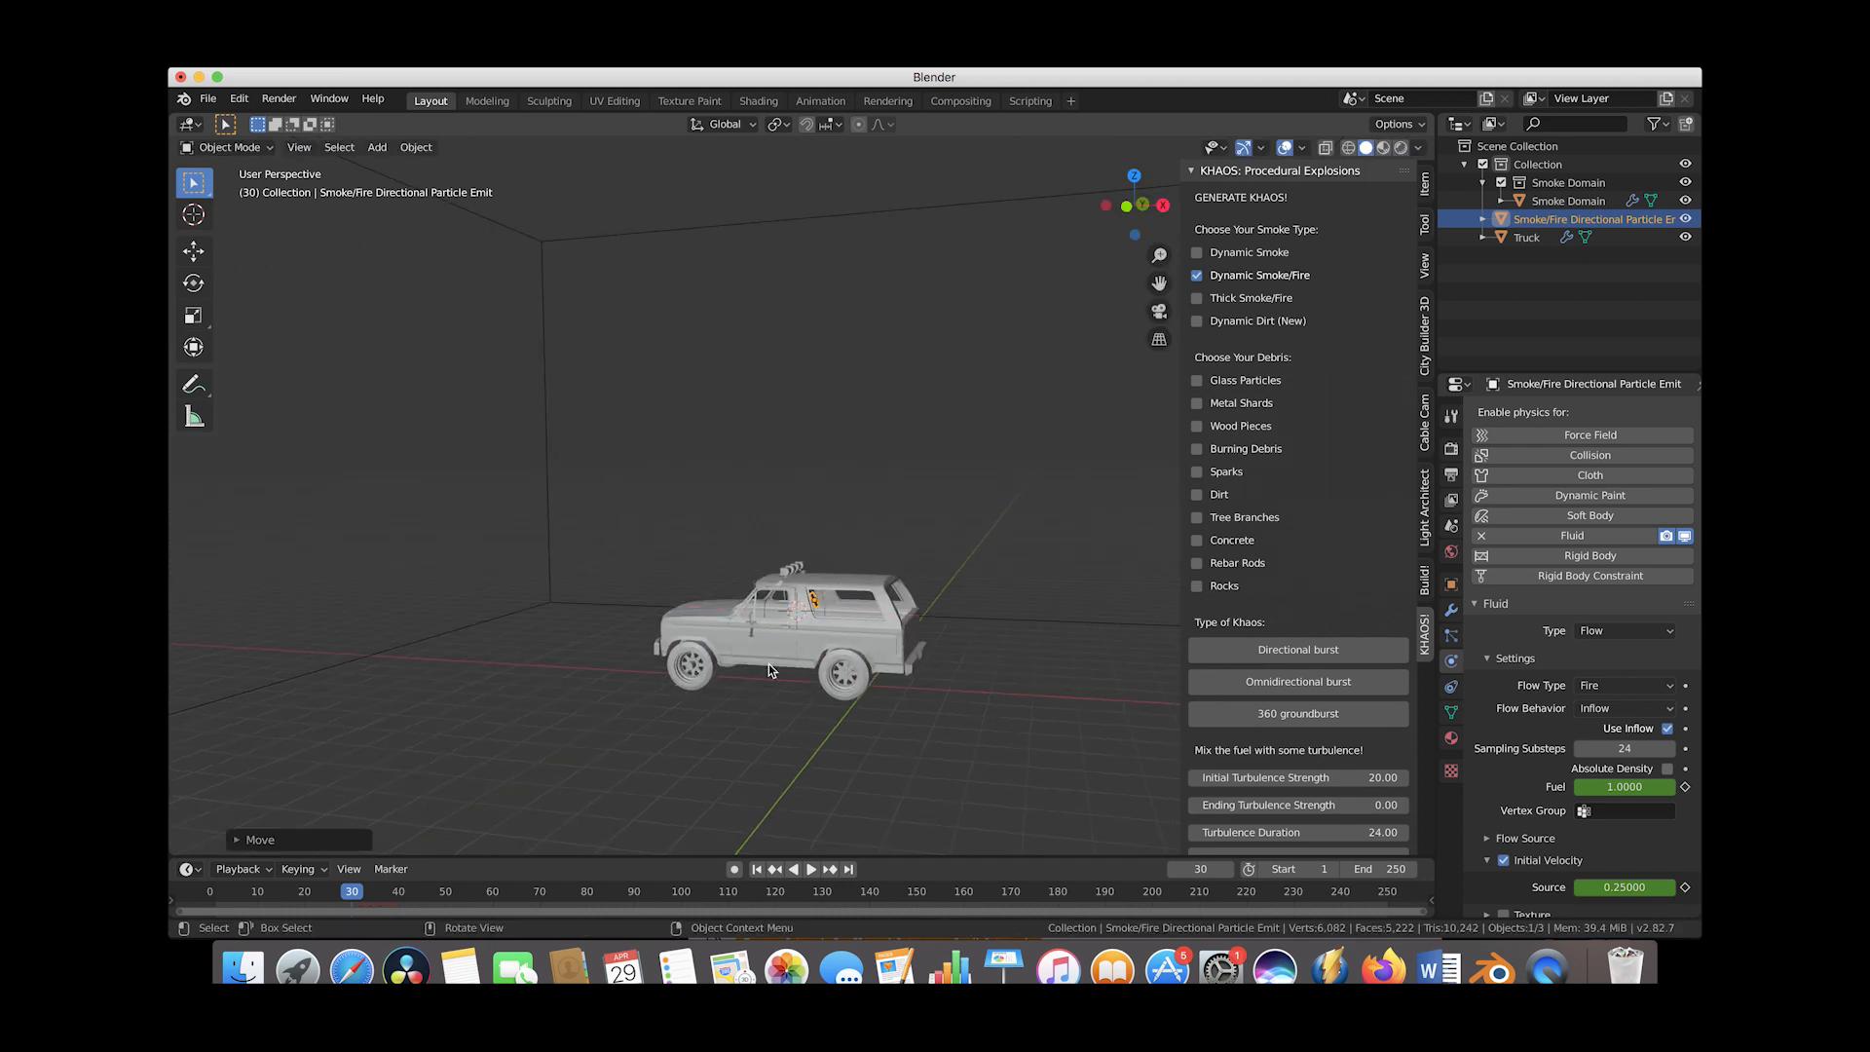
key("g")
left_click(797, 572)
Scrub the timeline to frame 35 and set the emitter's particles to display as Cross in the viewport
left_click_drag(241, 892, 375, 892)
scroll(1024, 501, "right", 5)
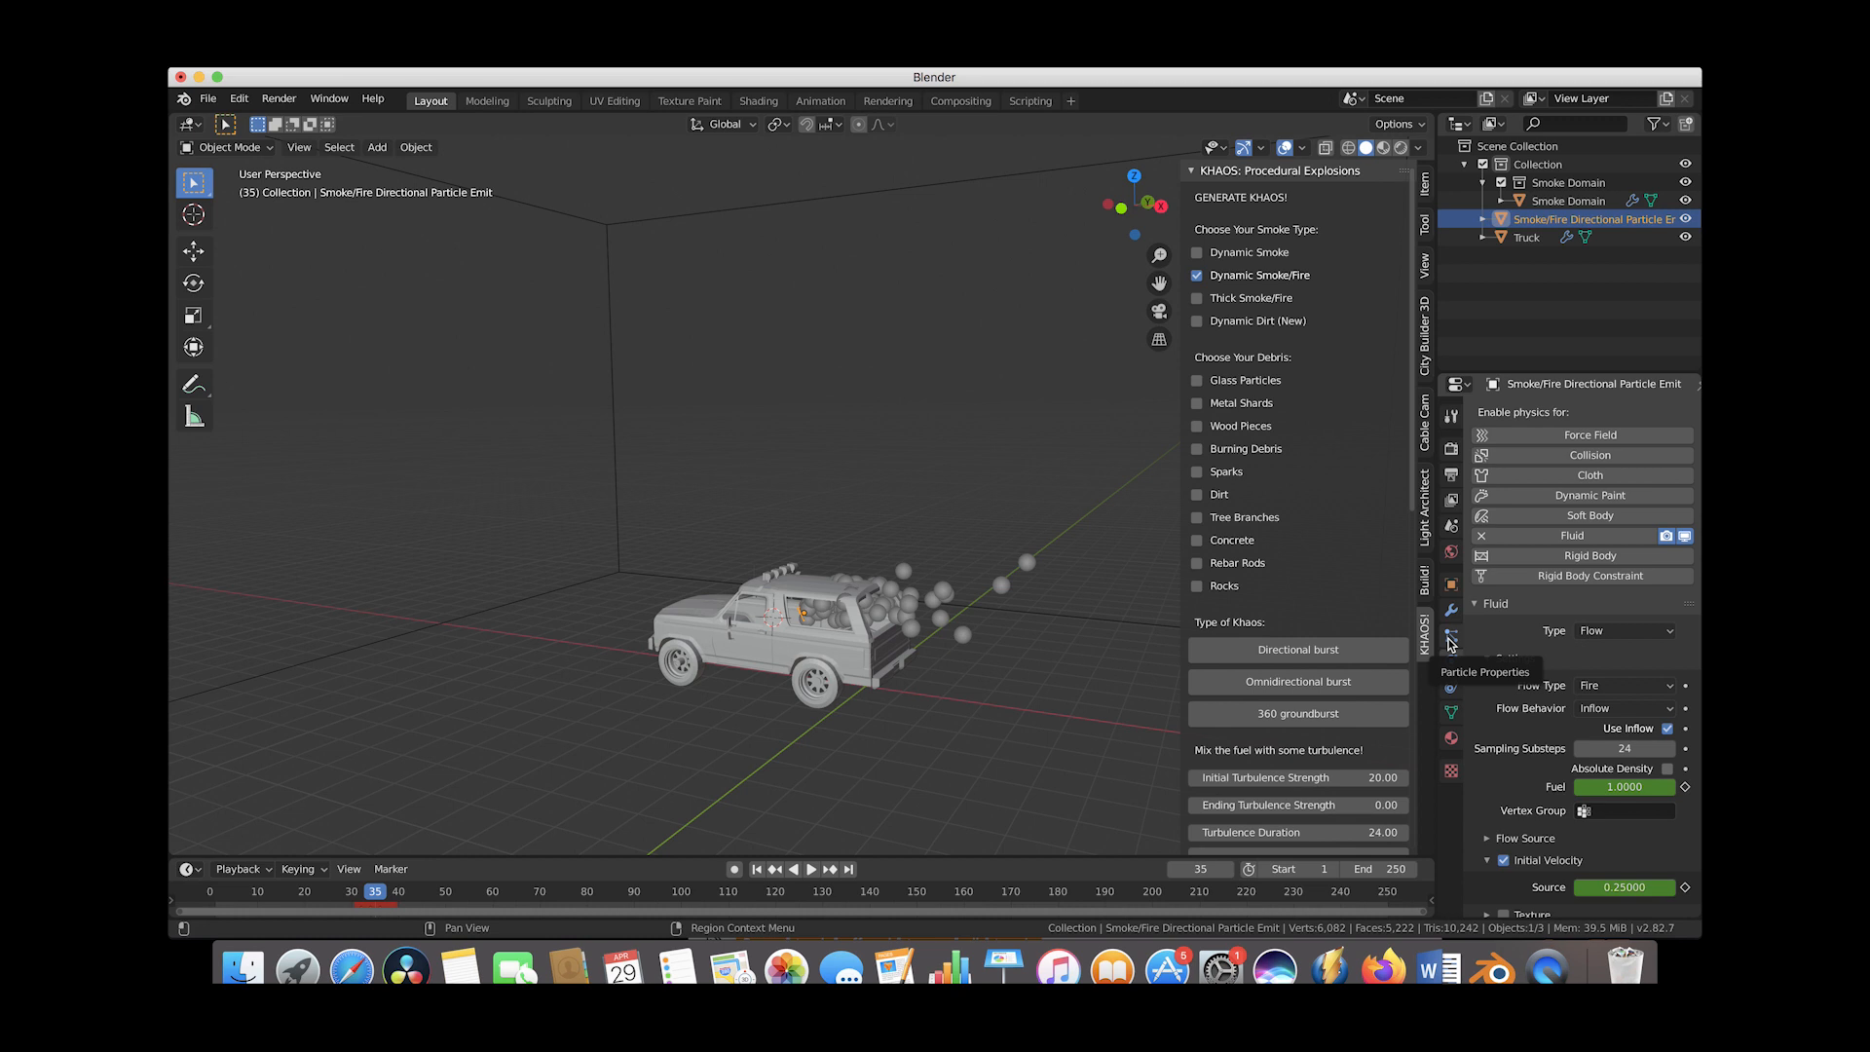
left_click(1452, 638)
scroll(1568, 740, "down", 2)
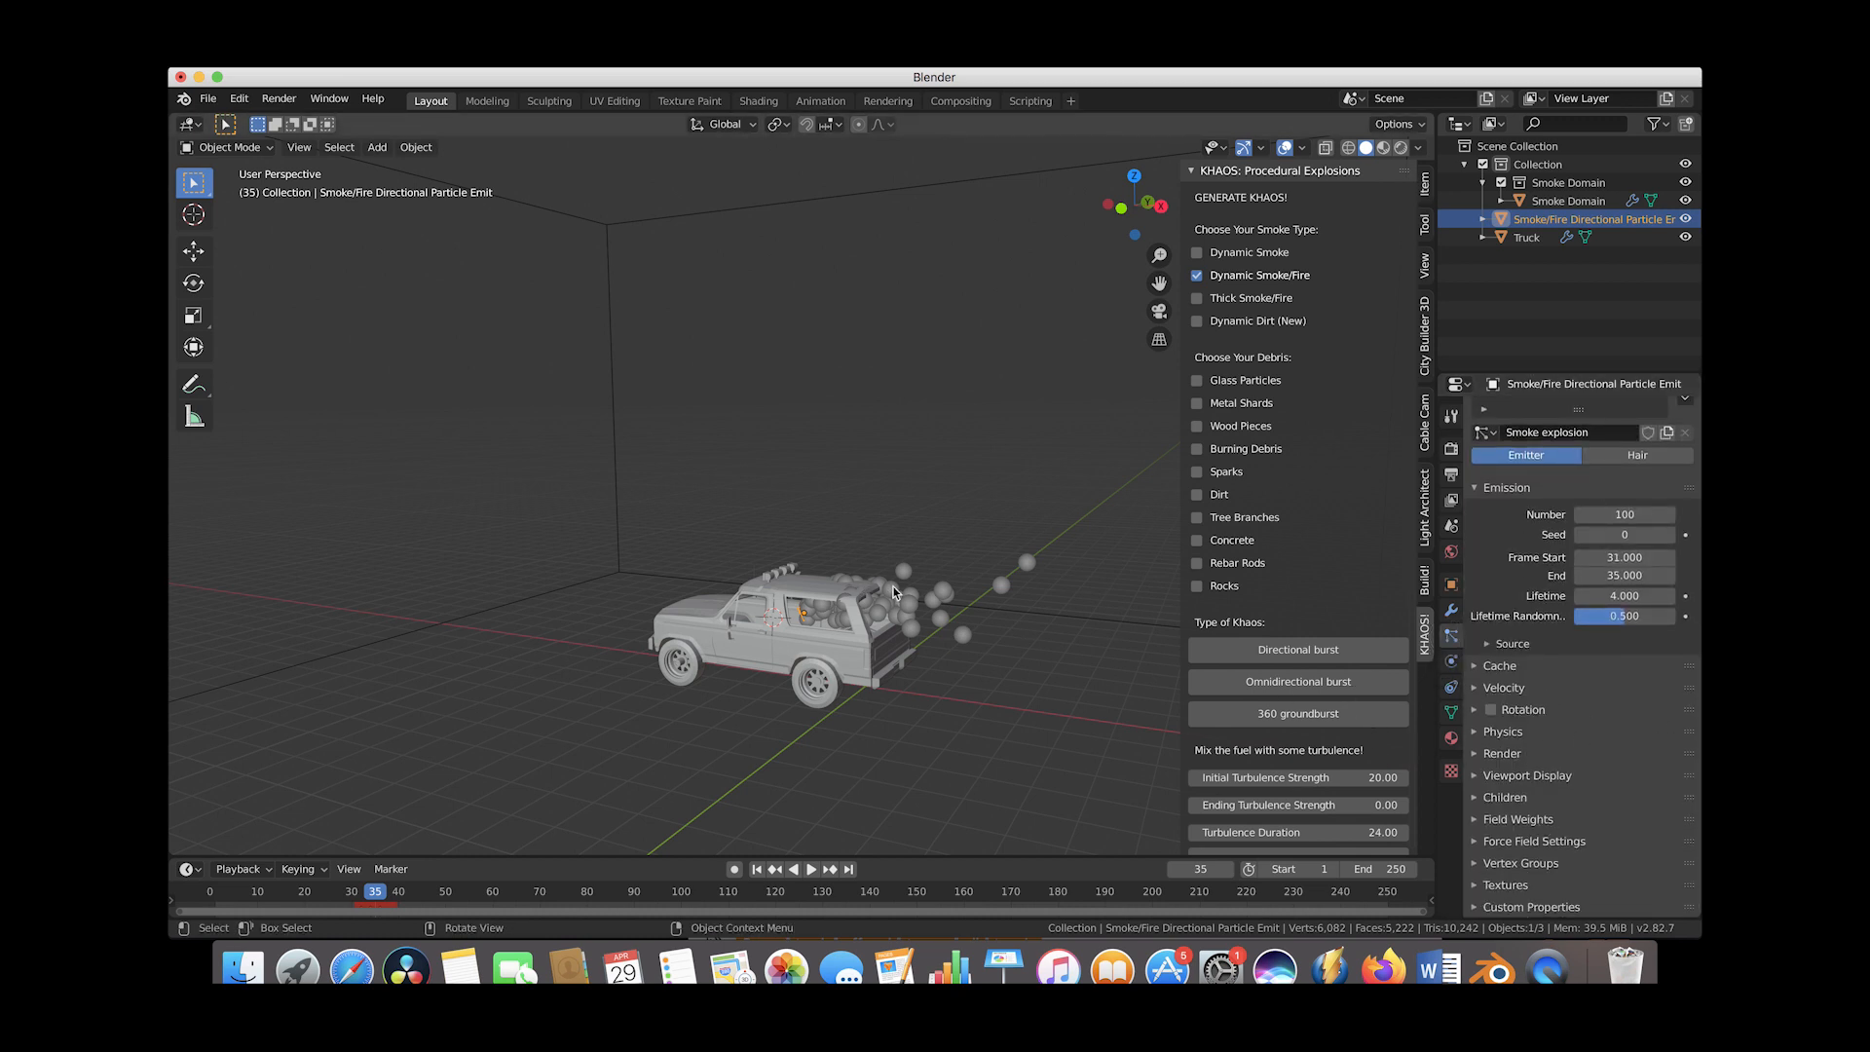
middle_click_drag(905, 672, 968, 581)
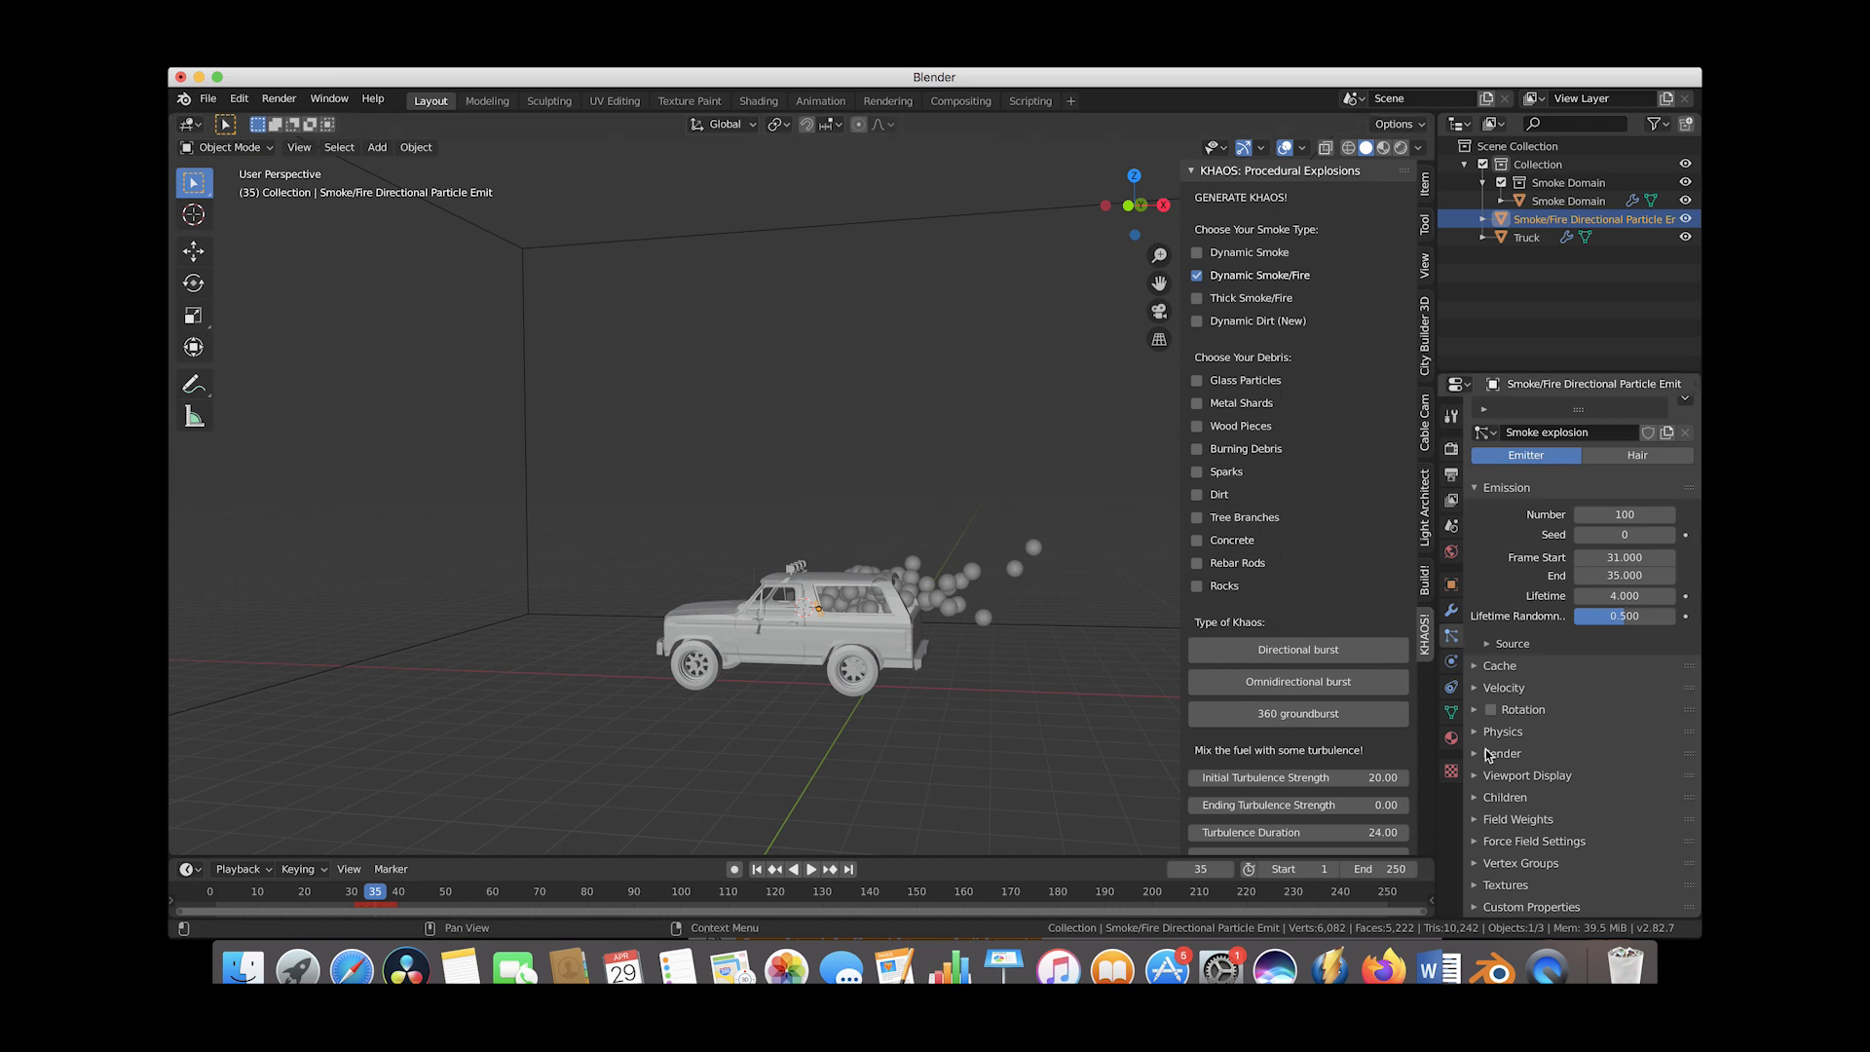
left_click(1475, 776)
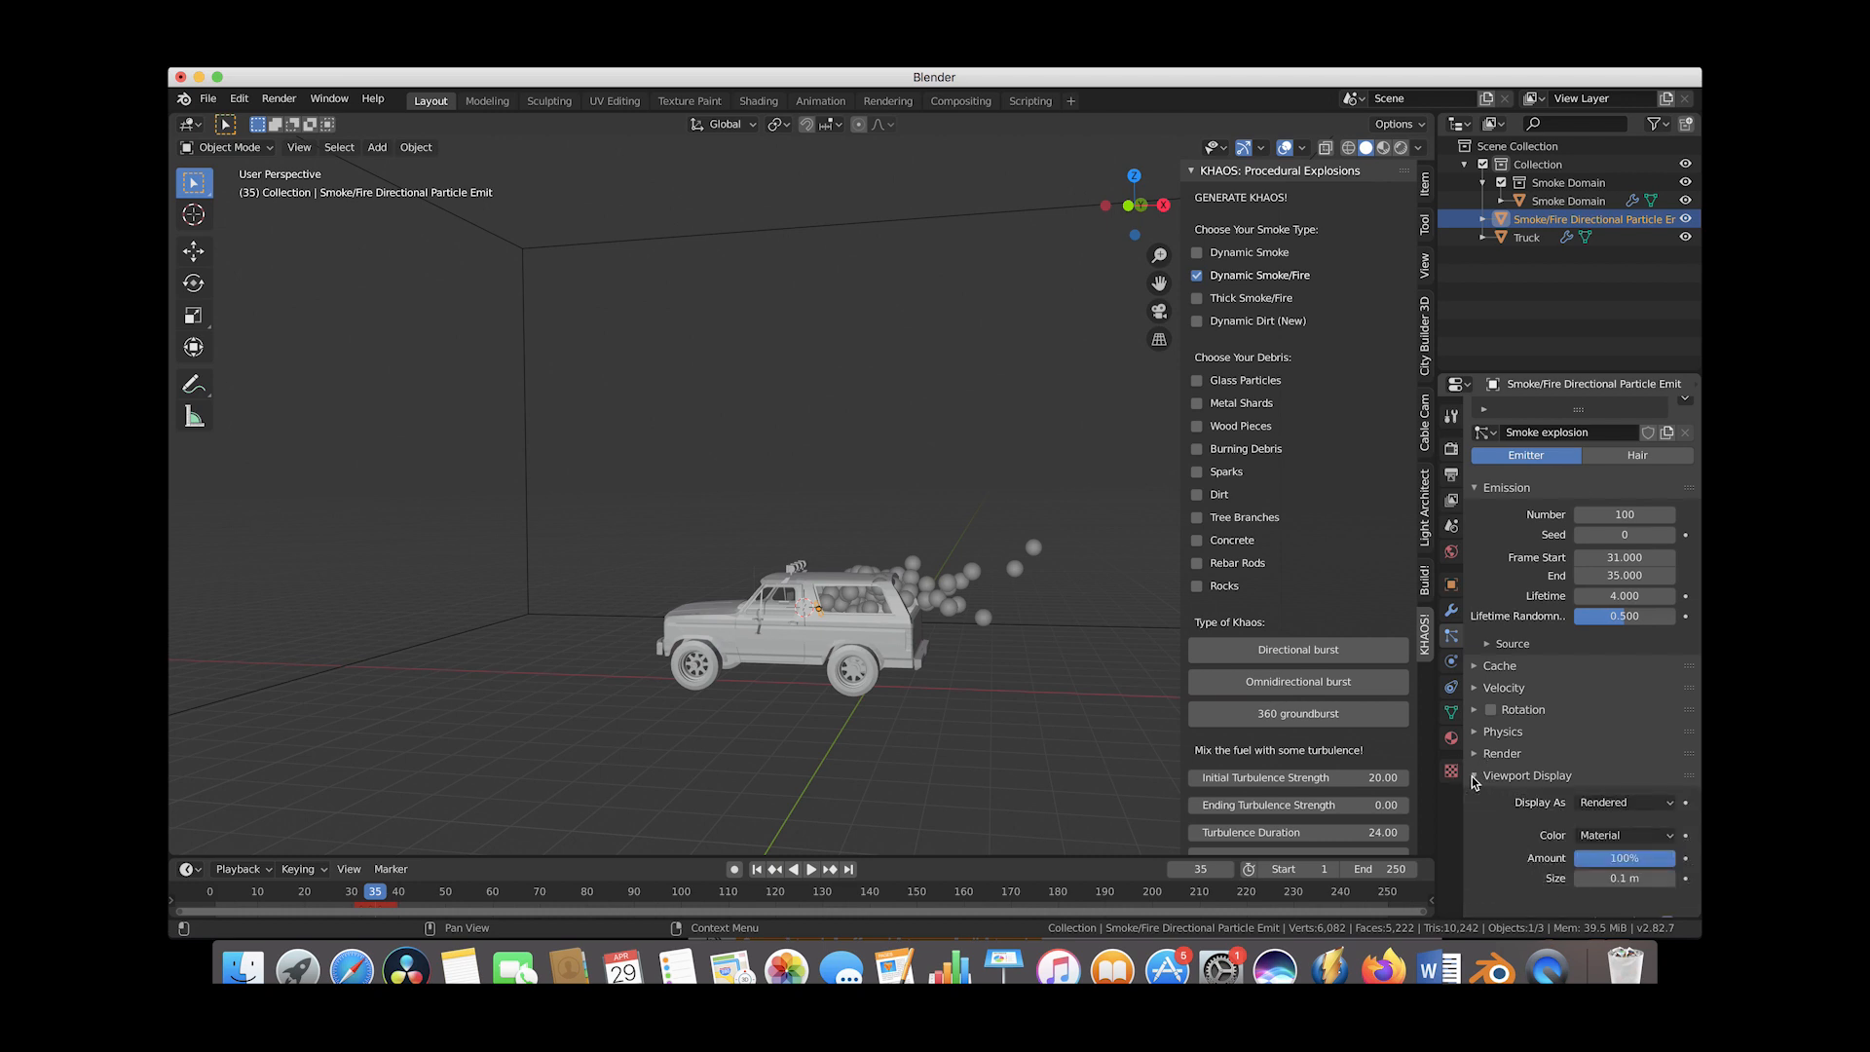
left_click(1624, 803)
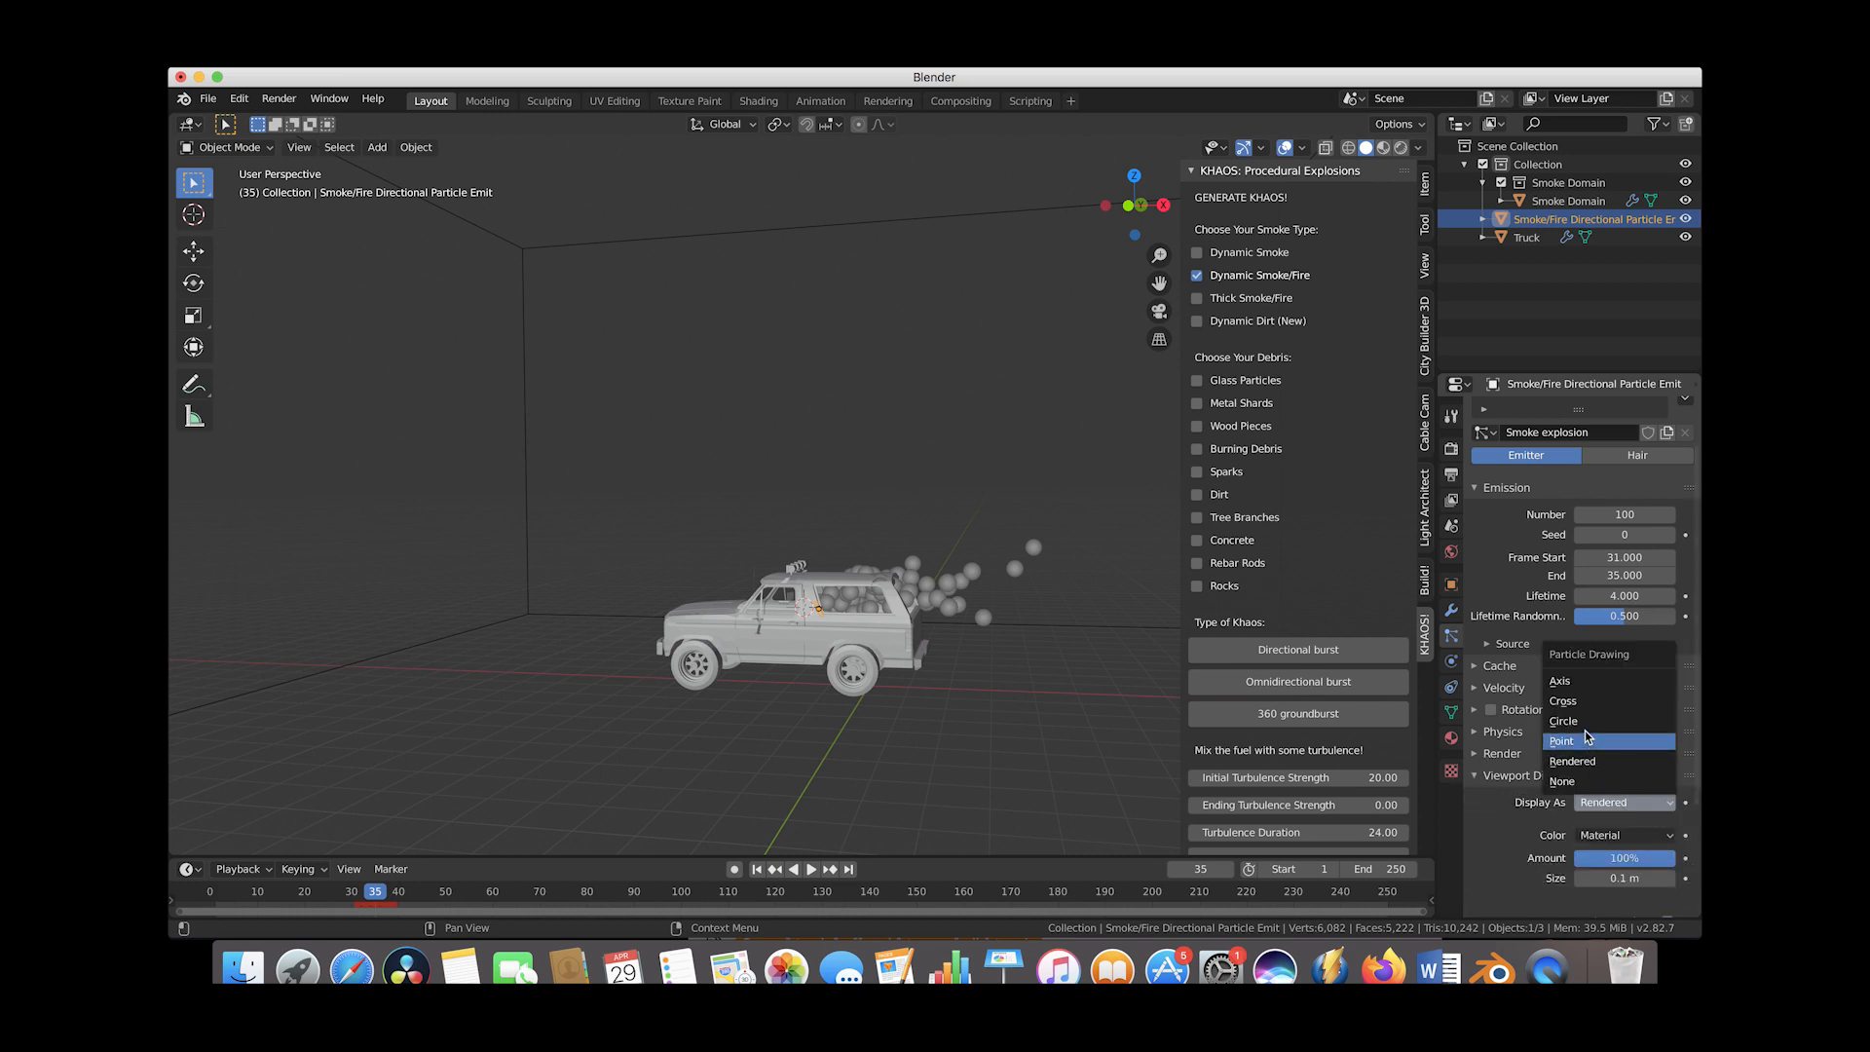
left_click(1569, 703)
Play and scrub the animation to frame 36 and examine the particle burst around the truck
middle_click_drag(857, 631, 811, 634)
middle_click_drag(820, 568, 1019, 537)
middle_click_drag(744, 660, 664, 657)
scroll(718, 660, "up", 2)
key("space")
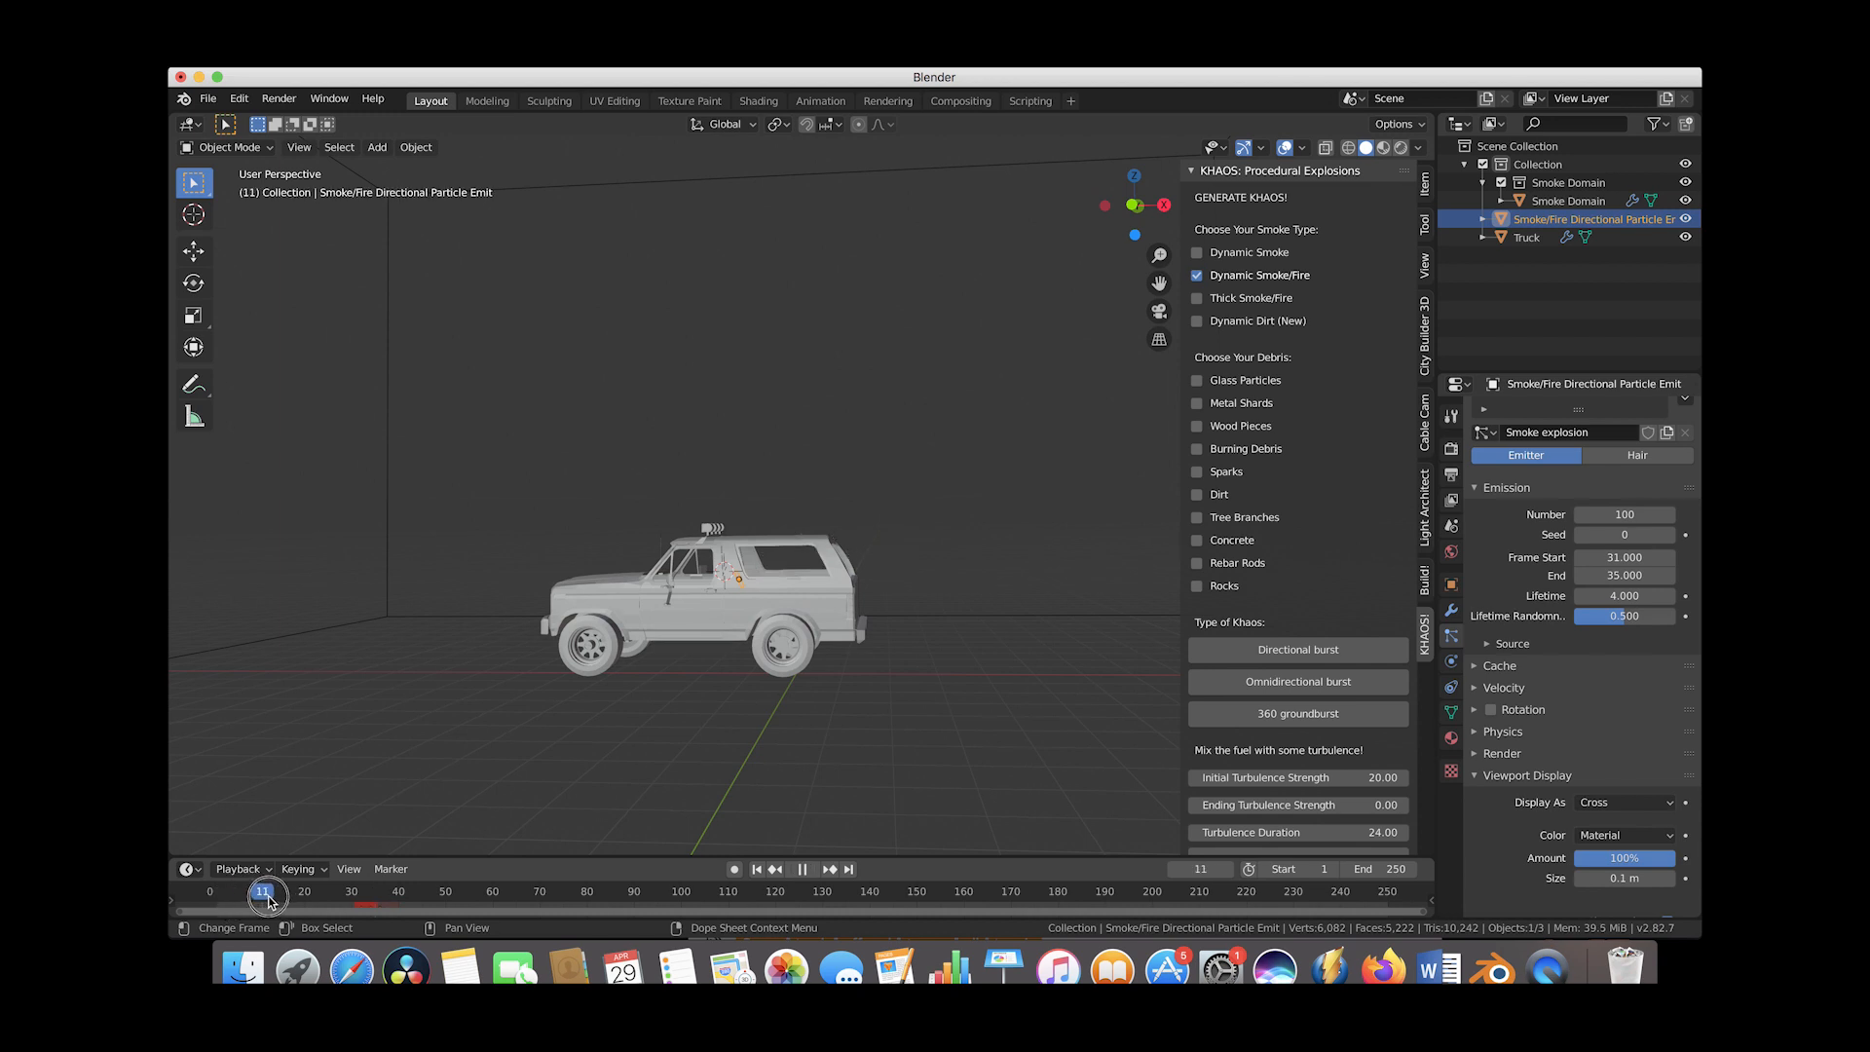
left_click(390, 884)
mouse_move(390, 885)
left_mouse_down()
mouse_move(351, 879)
mouse_move(378, 878)
left_mouse_up()
middle_click_drag(625, 650, 570, 686)
middle_click_drag(705, 704, 970, 581)
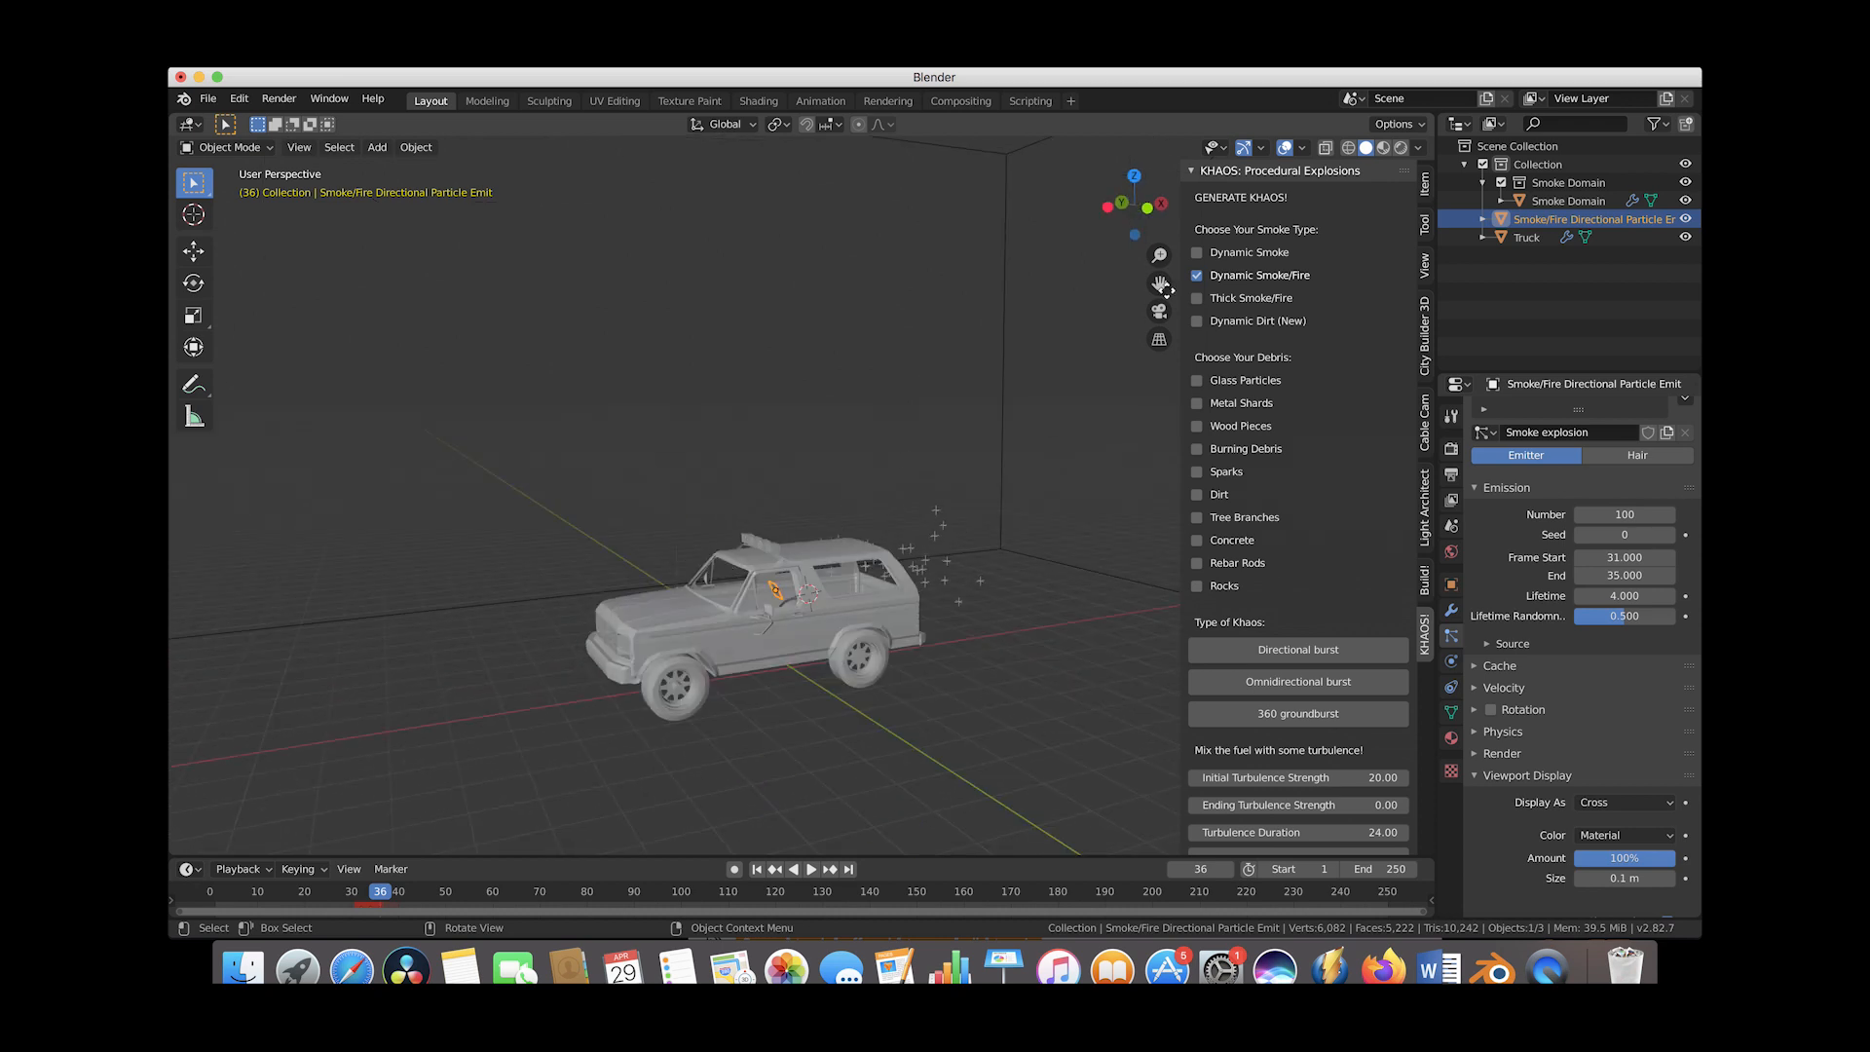
Set the emitter's particle number to 650 and preview the burst up to frame 35
left_click(1622, 513)
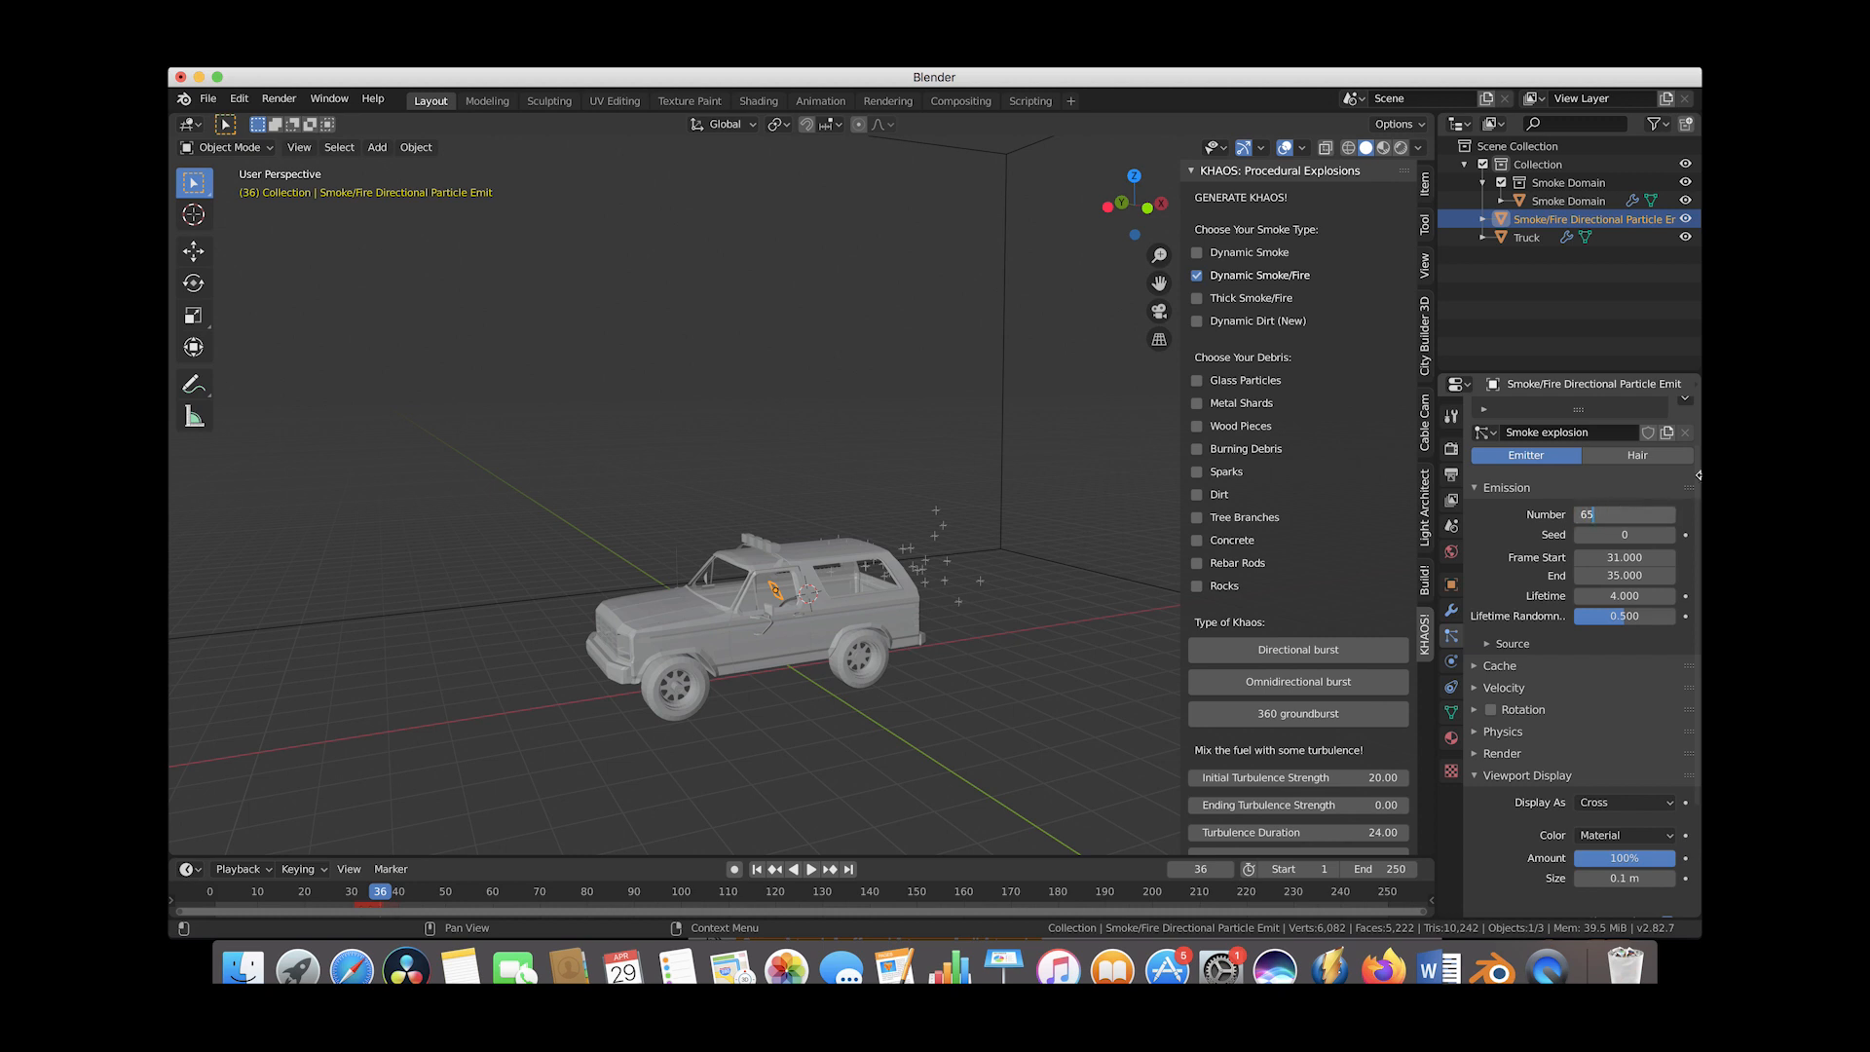
key("Return")
key("space")
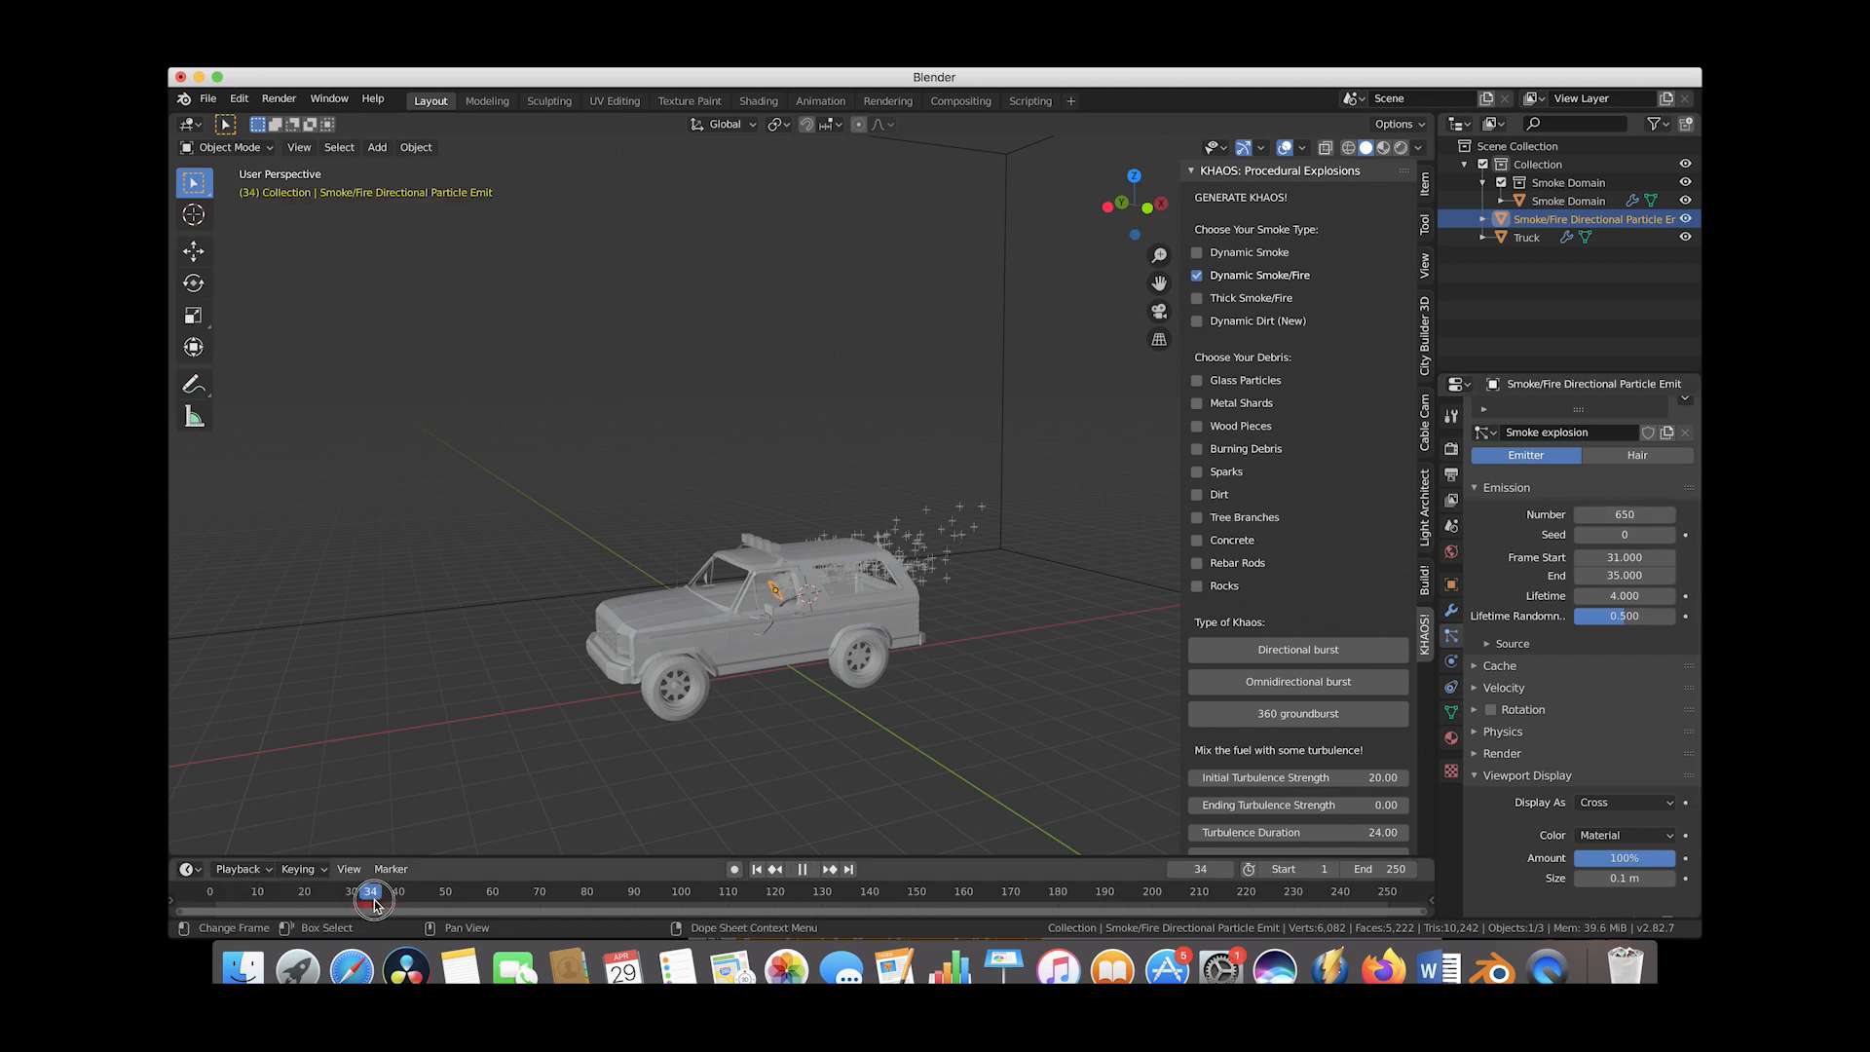
key("space")
left_click_drag(316, 897, 375, 892)
Inspect the denser particle burst from several angles around the truck and return to frame 30
middle_click_drag(565, 672, 756, 584)
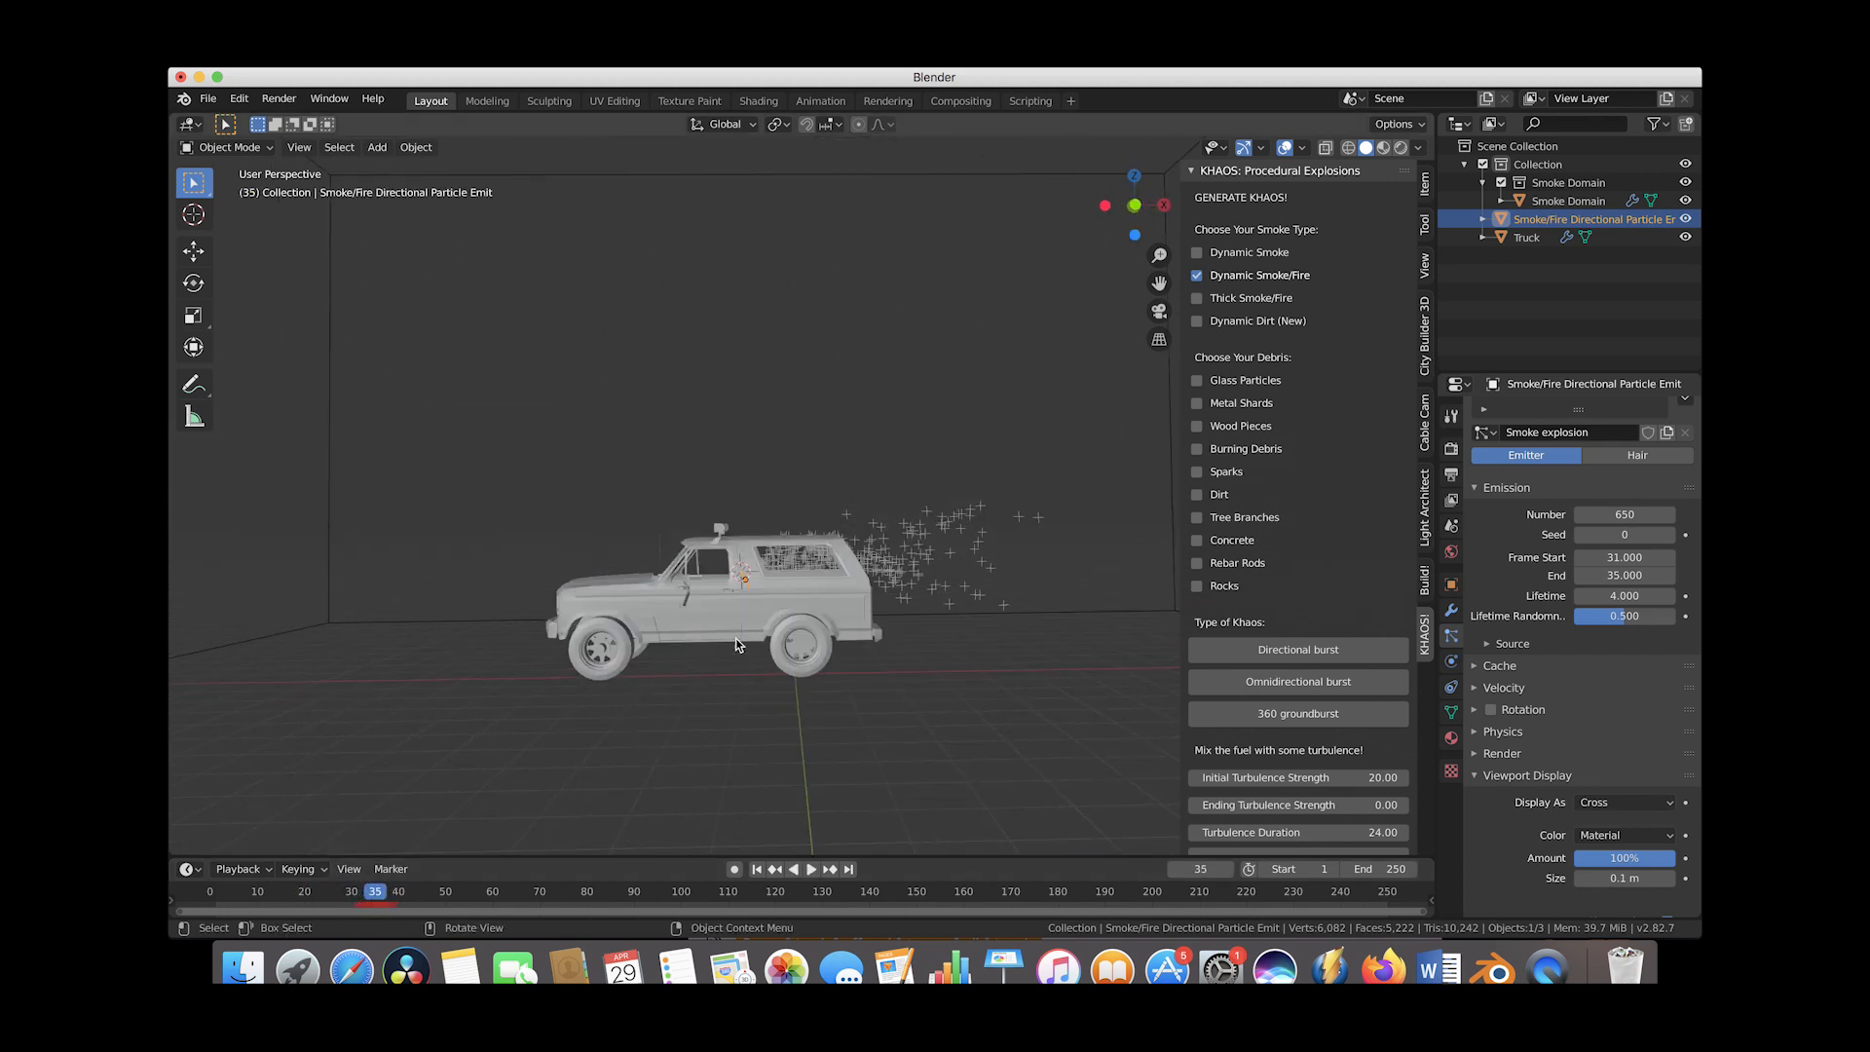
middle_click_drag(725, 594, 873, 547)
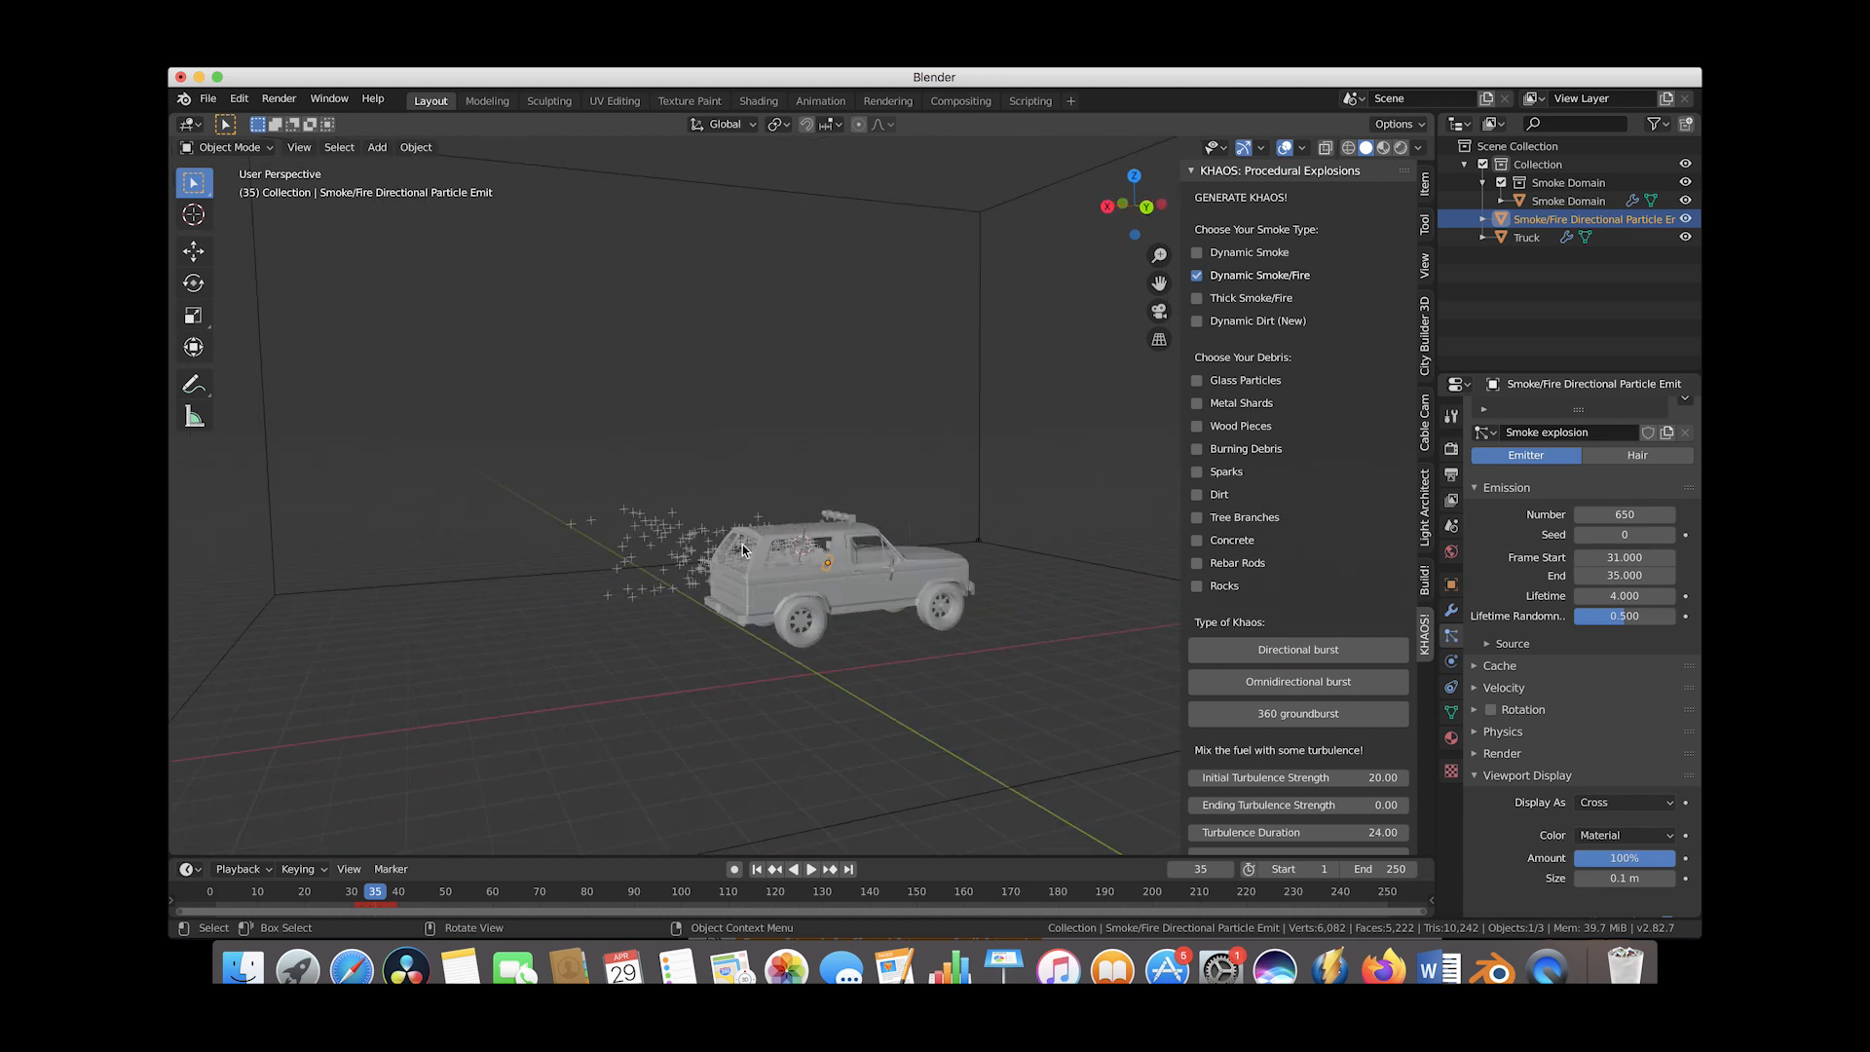
scroll(640, 442, "right", 5)
scroll(861, 439, "left", 3)
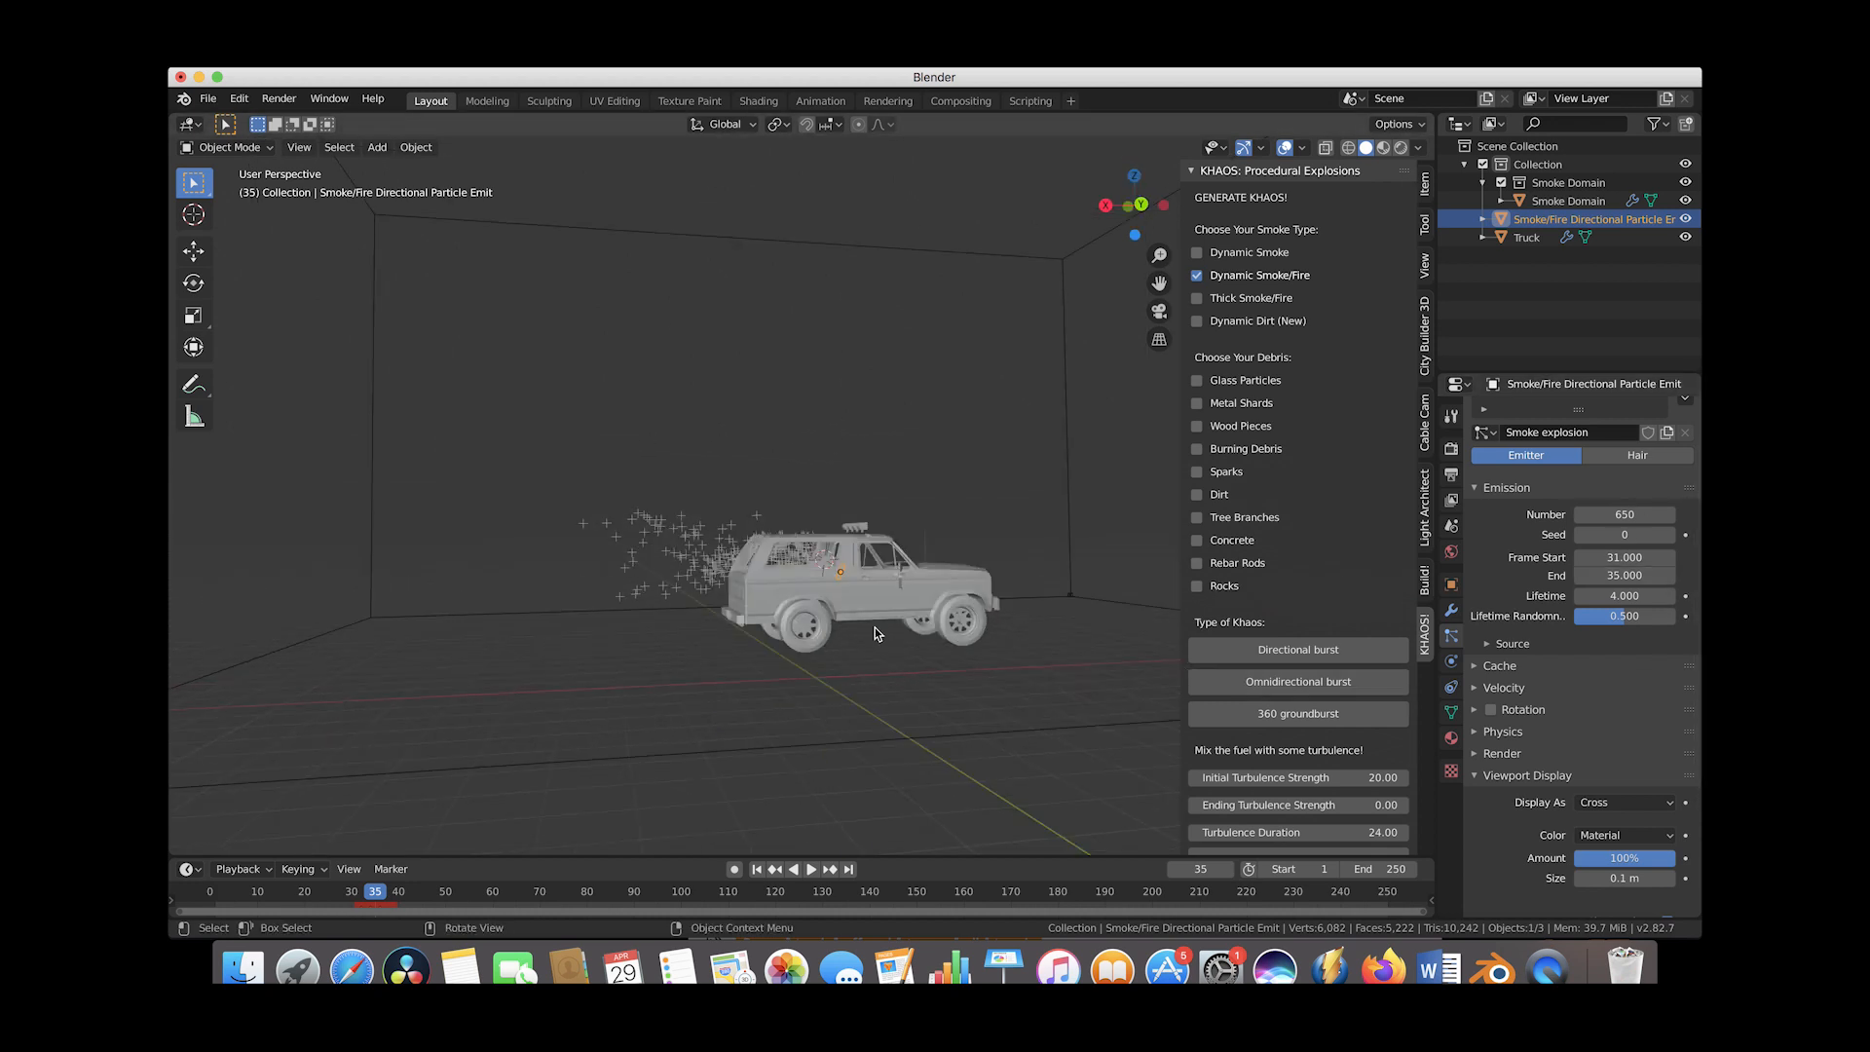
scroll(875, 627, "right", 6)
scroll(875, 627, "left", 6)
scroll(875, 627, "right", 5)
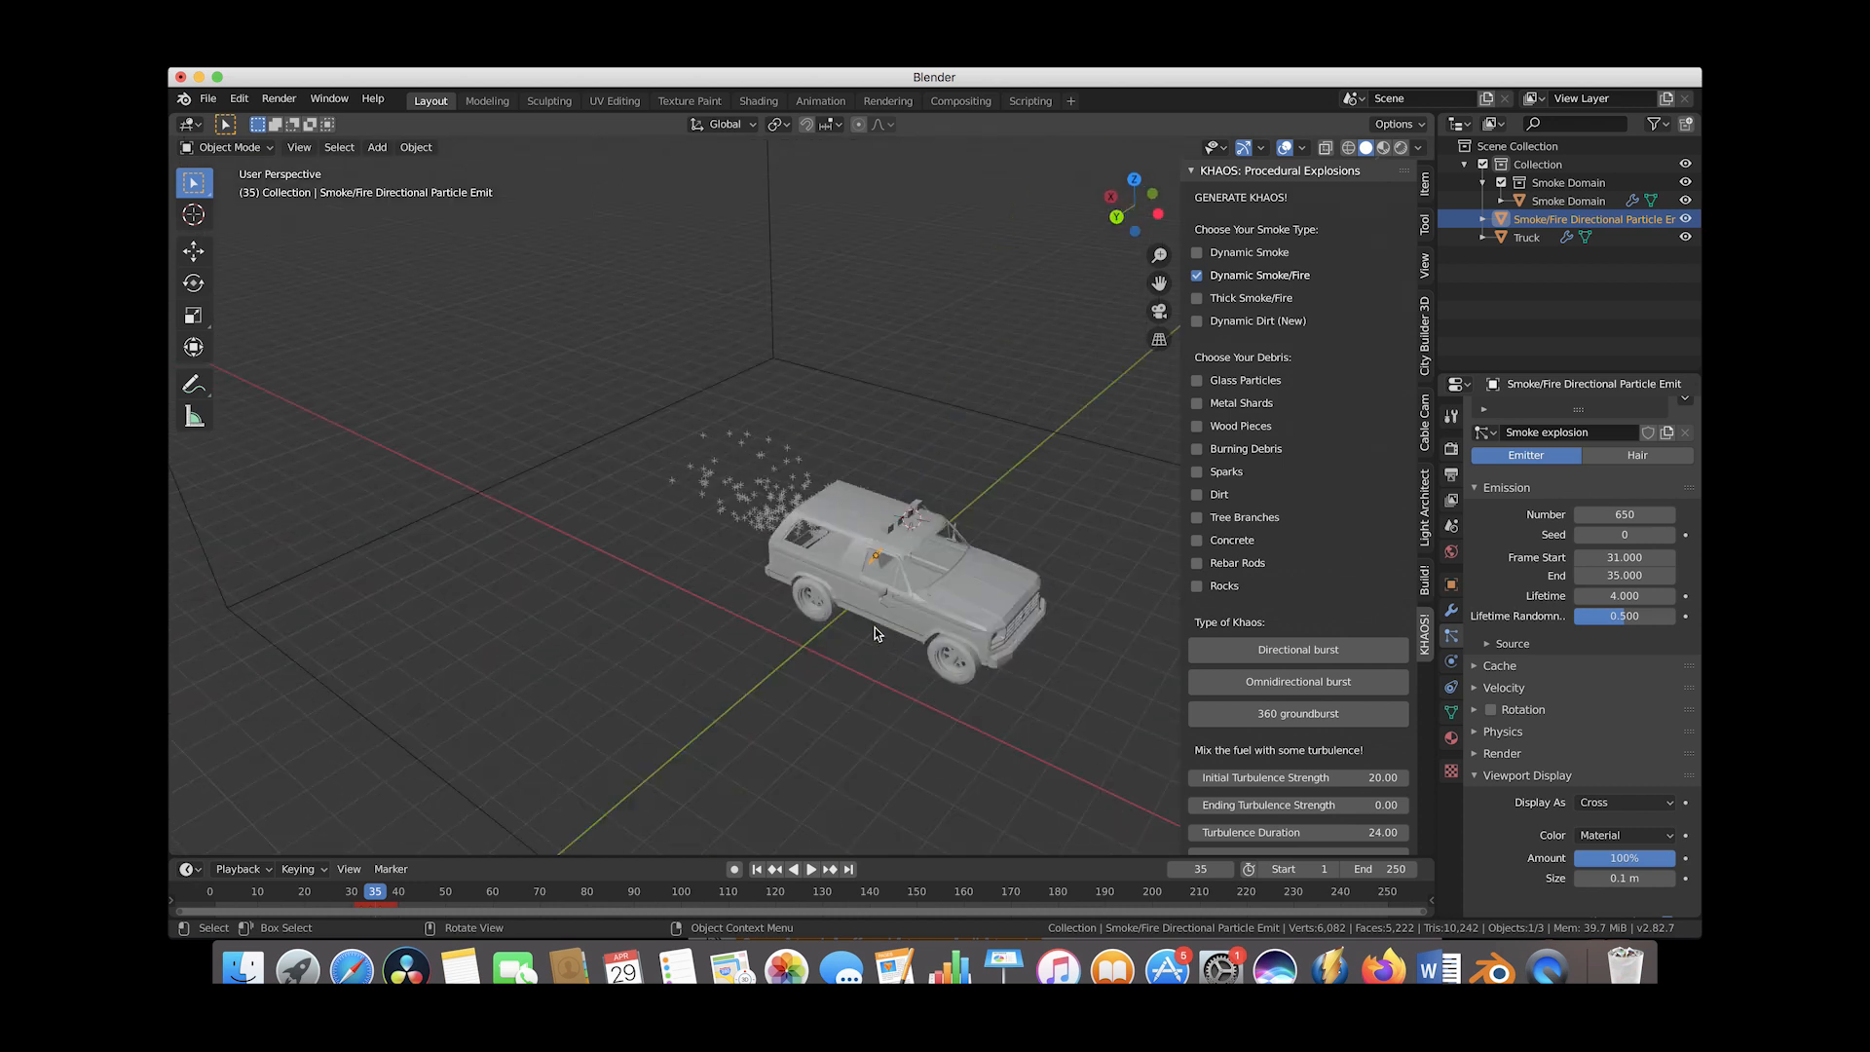
scroll(875, 627, "left", 5)
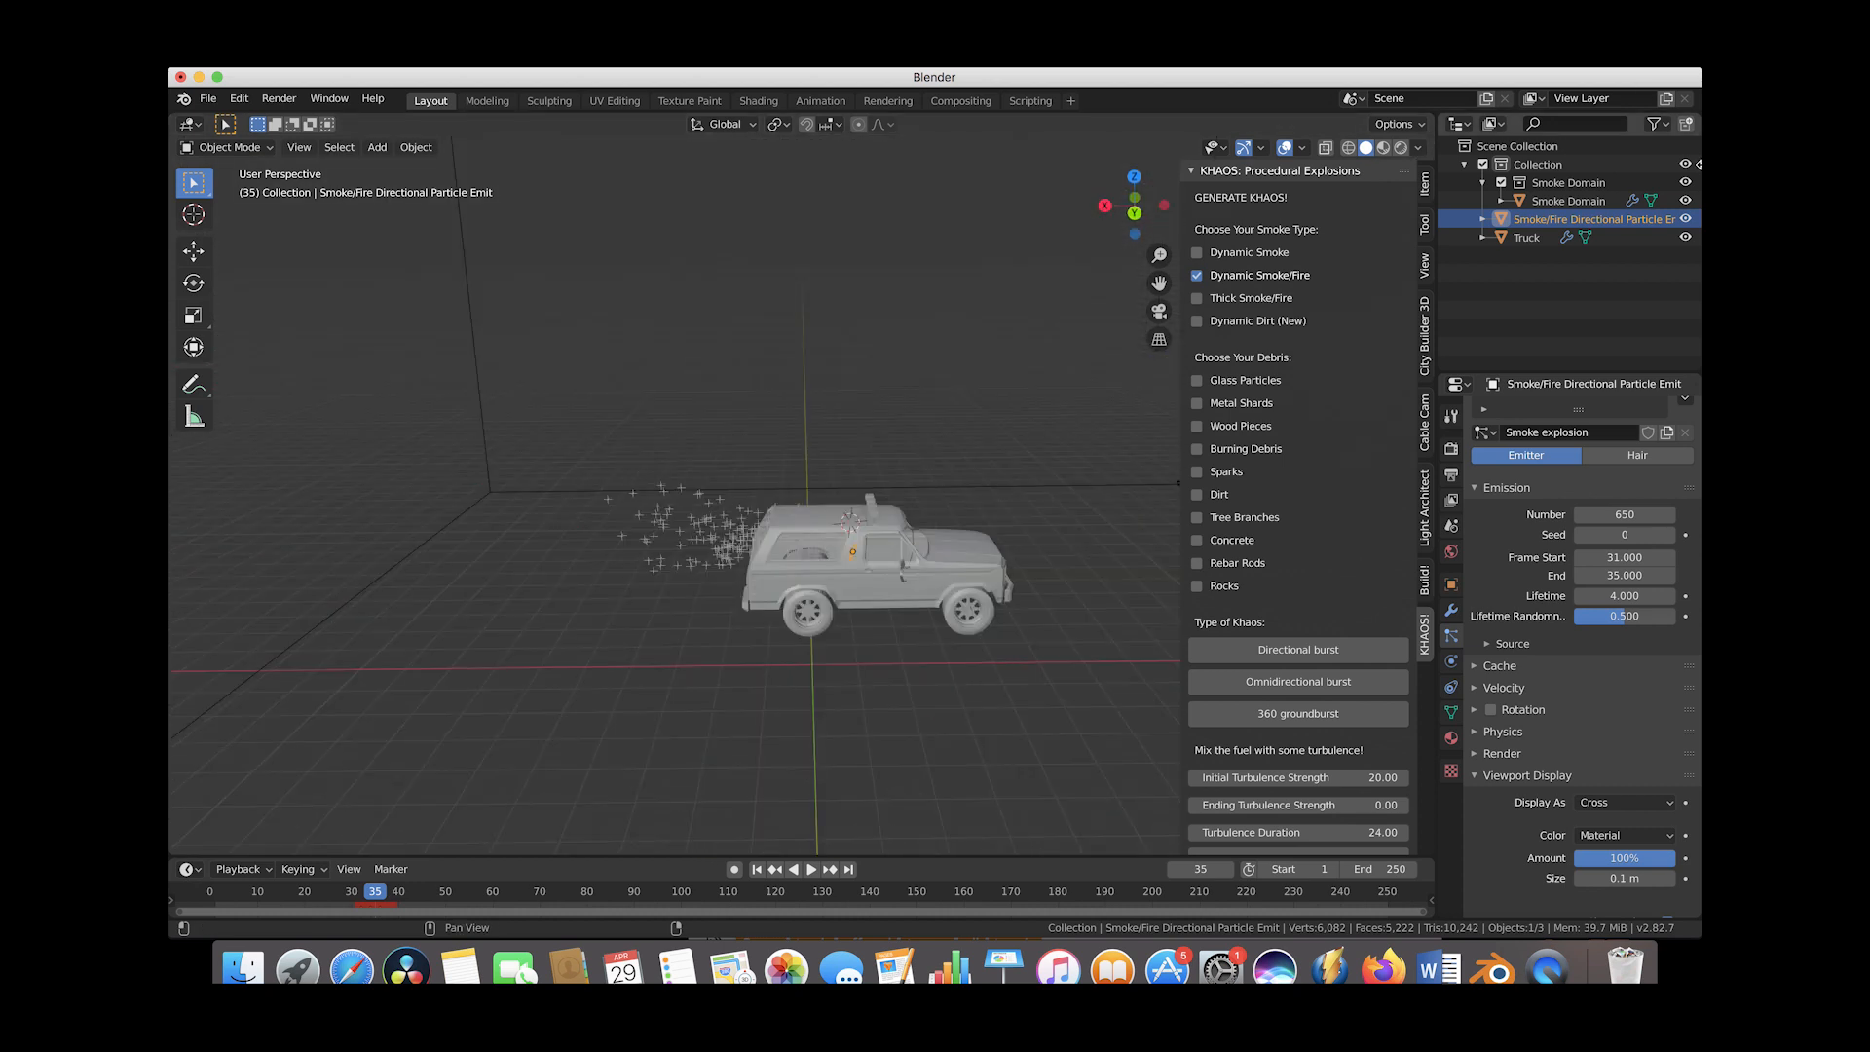
left_click(352, 896)
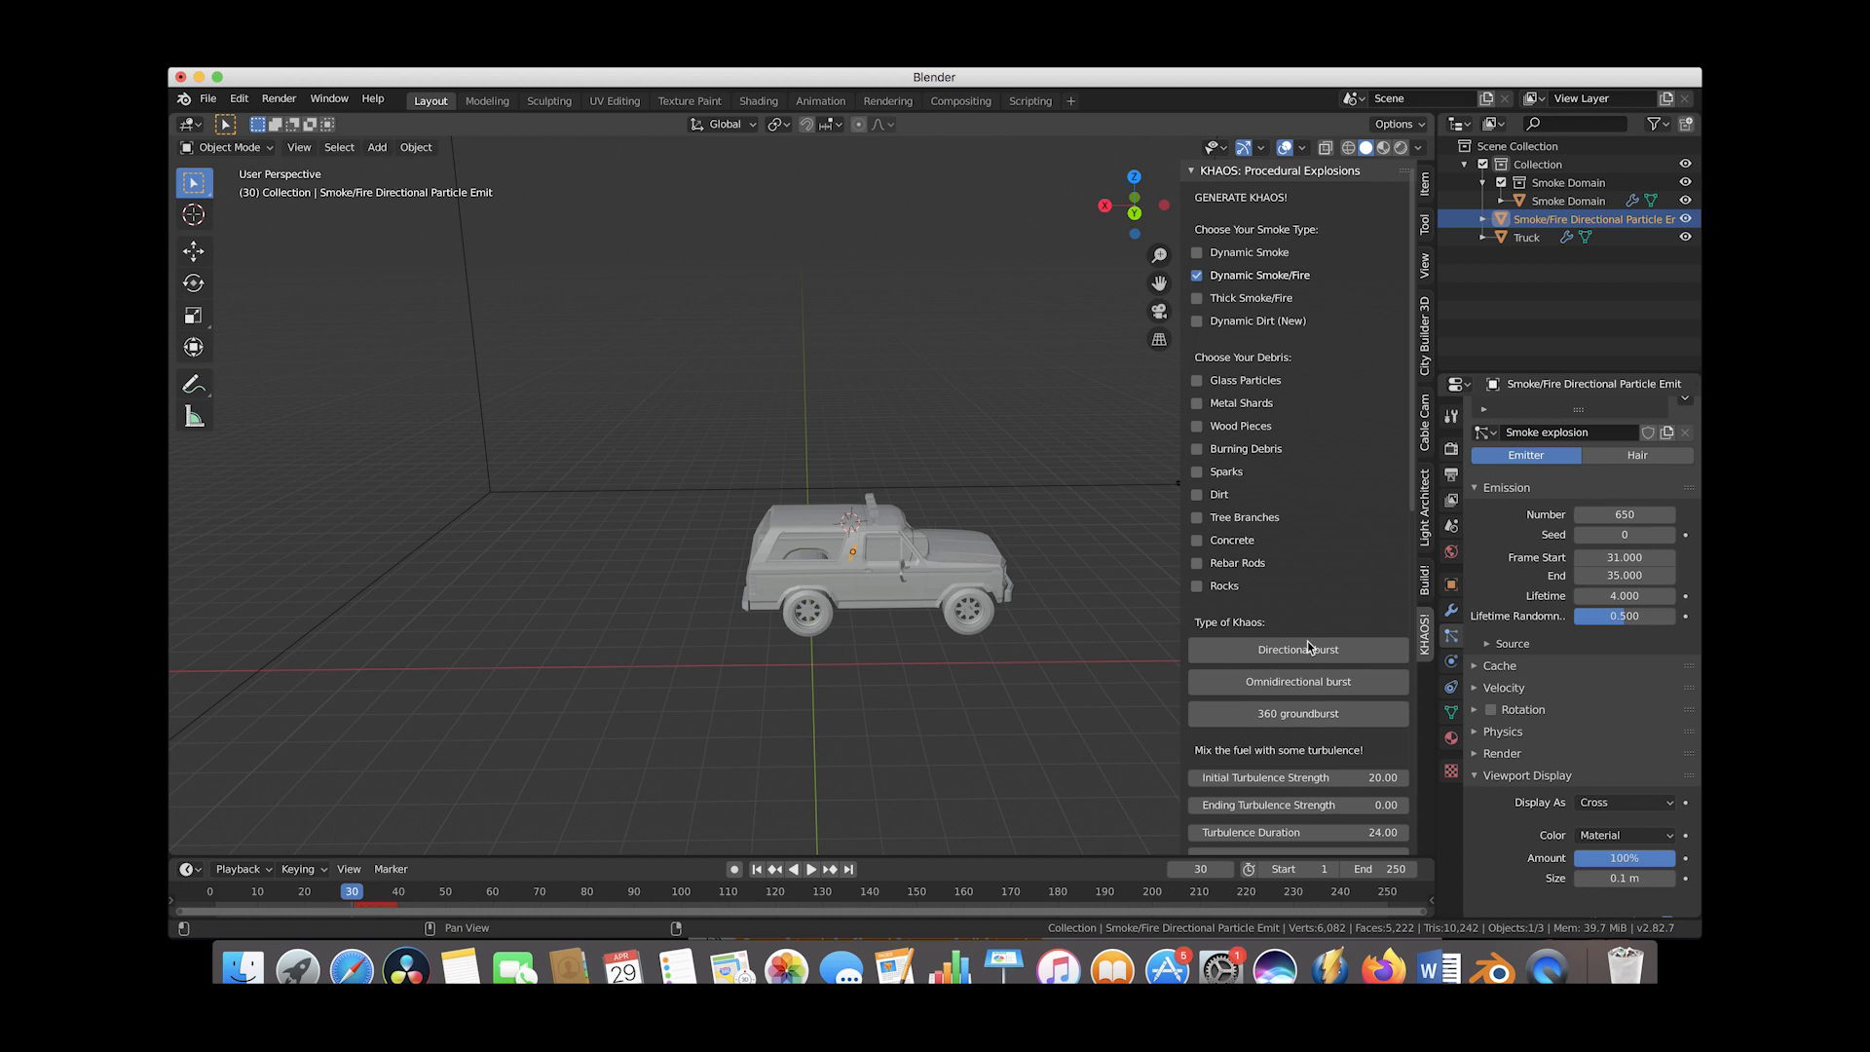
Add a second directional Dynamic Smoke/Fire burst emitter inside the truck
left_click(1280, 650)
scroll(586, 492, "right", 5)
scroll(589, 492, "right", 10)
scroll(708, 620, "right", 4)
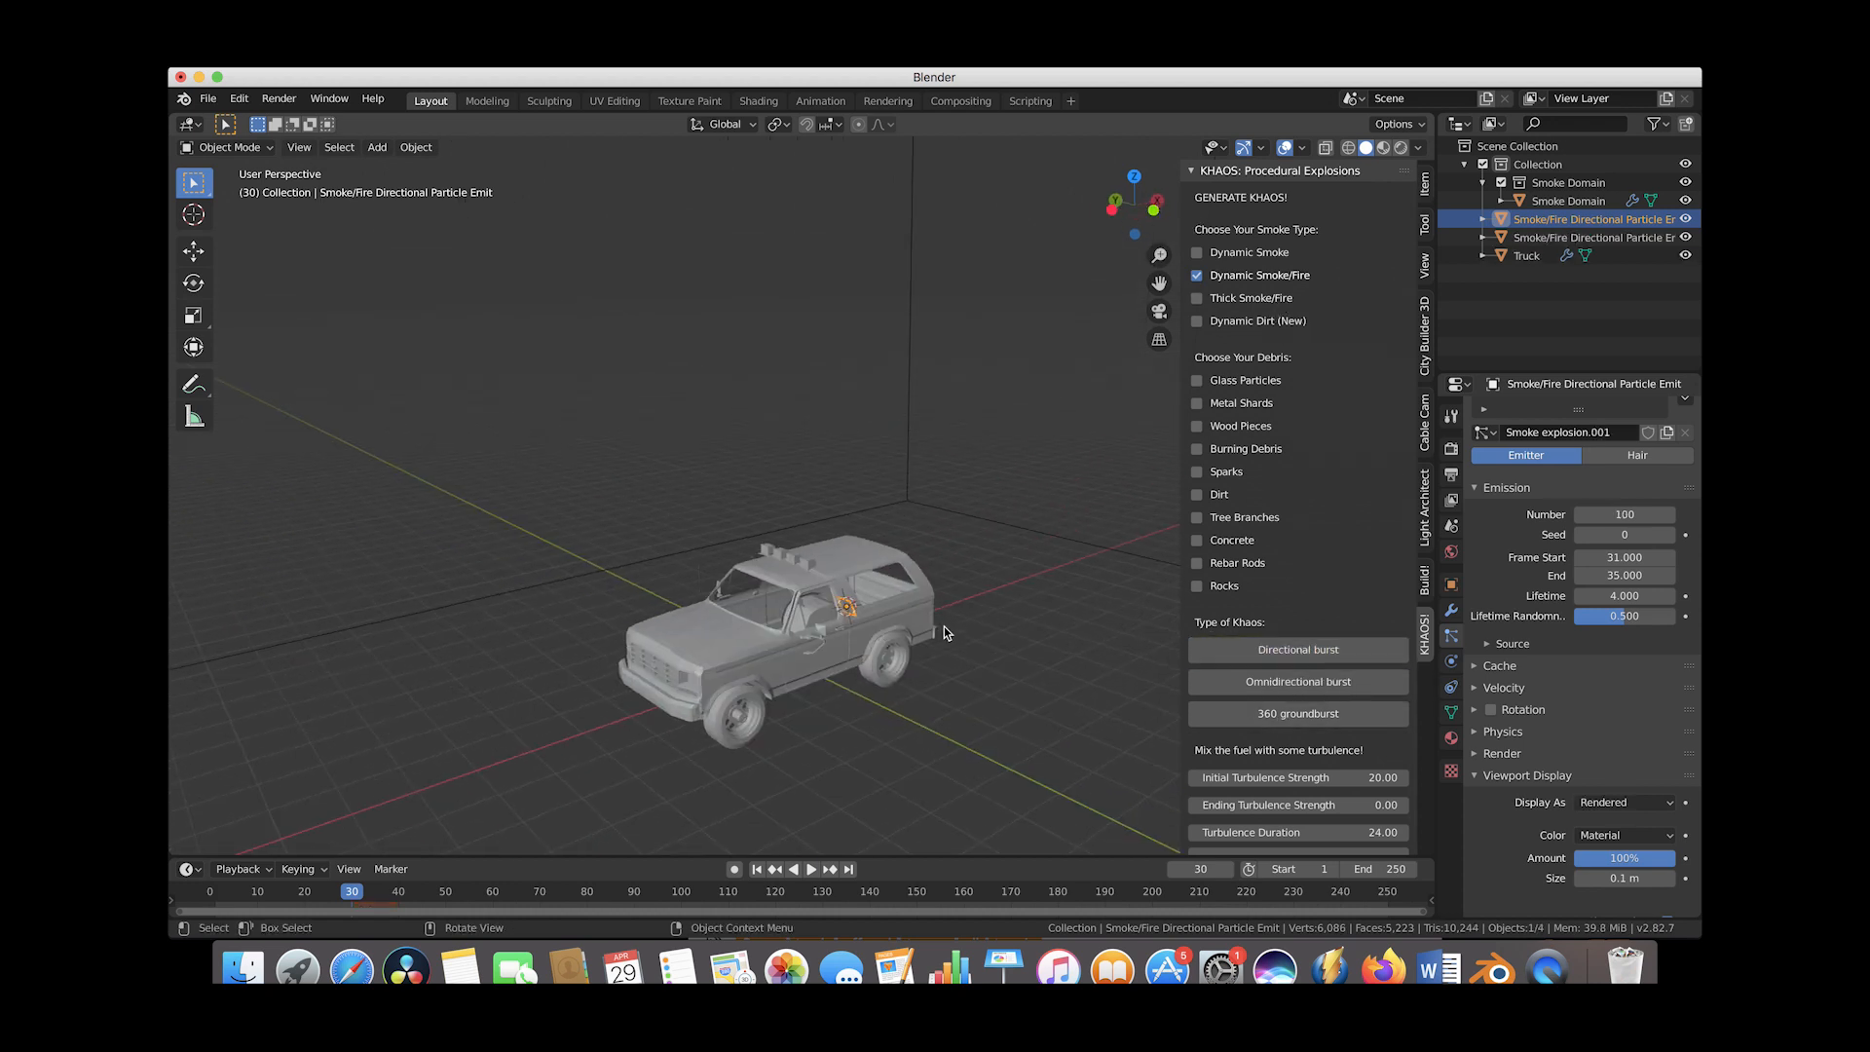
scroll(824, 665, "right", 8)
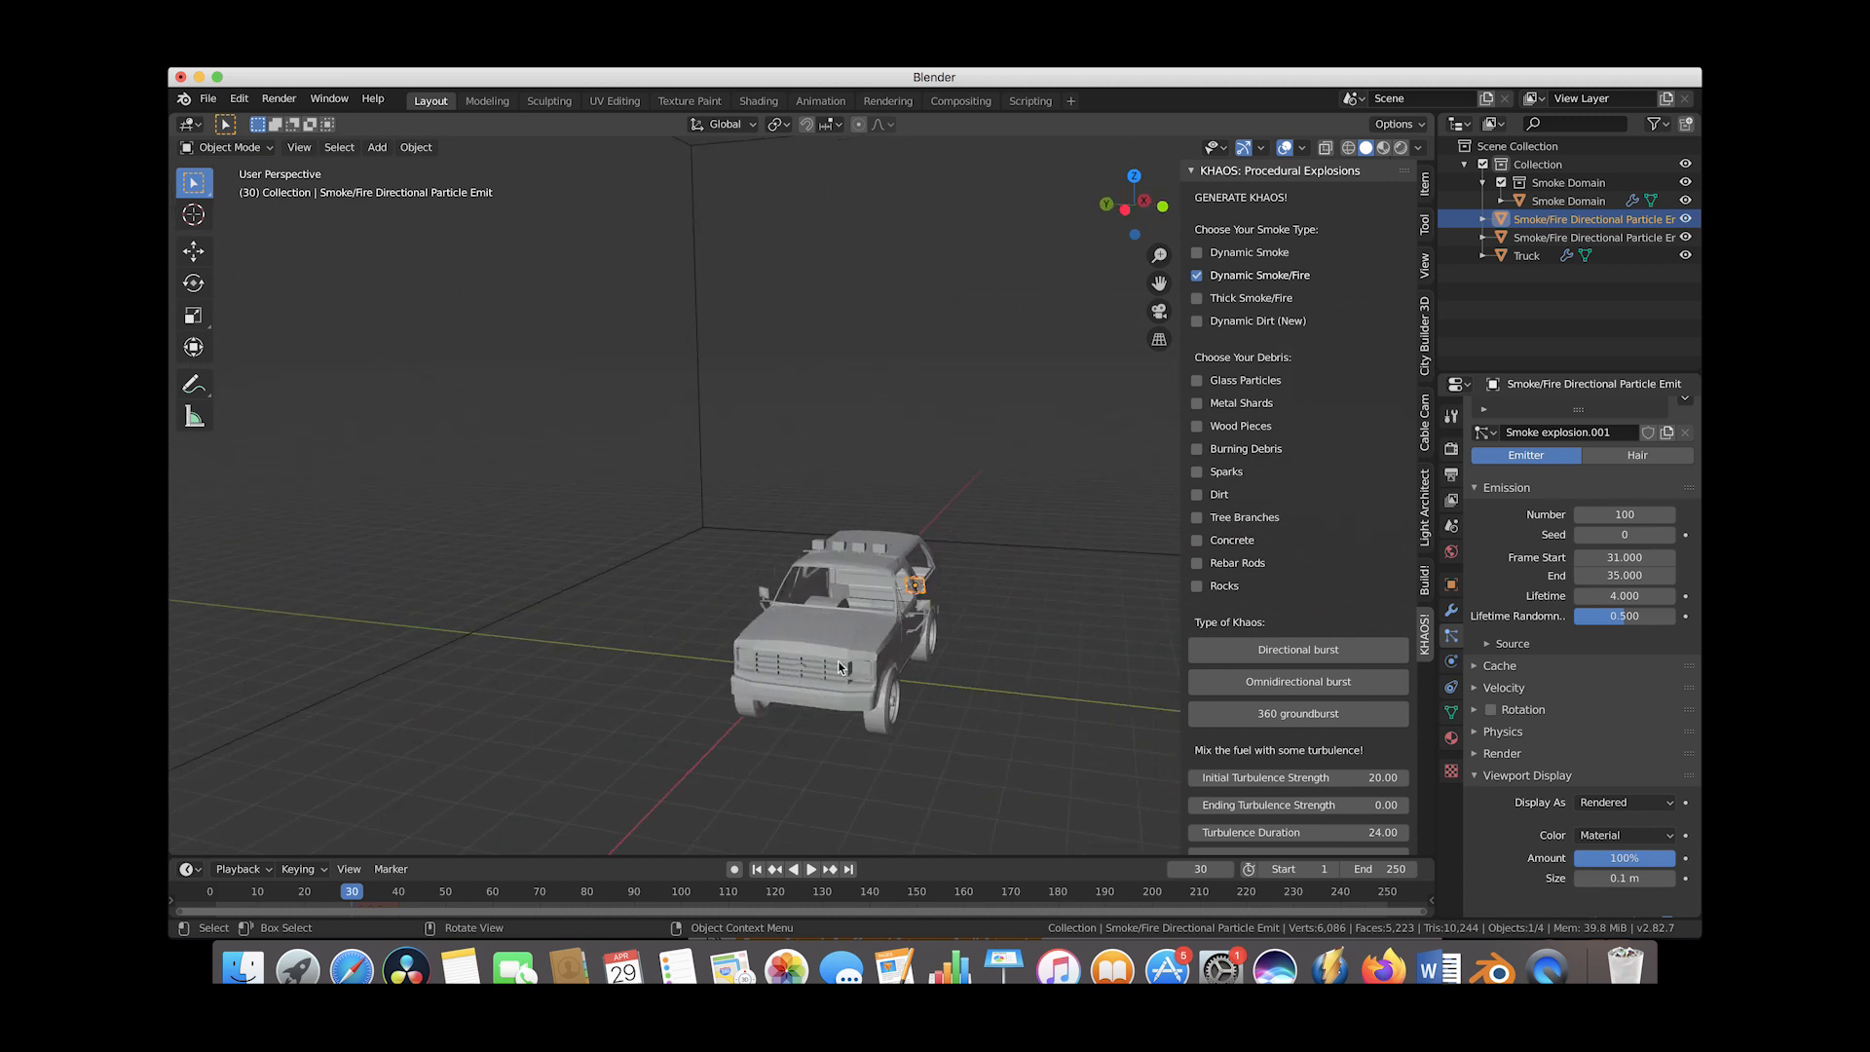
Move the second emitter within the truck's cabin and rotate it about the Z axis to aim through the windshield
key("g")
key("r")
key("z")
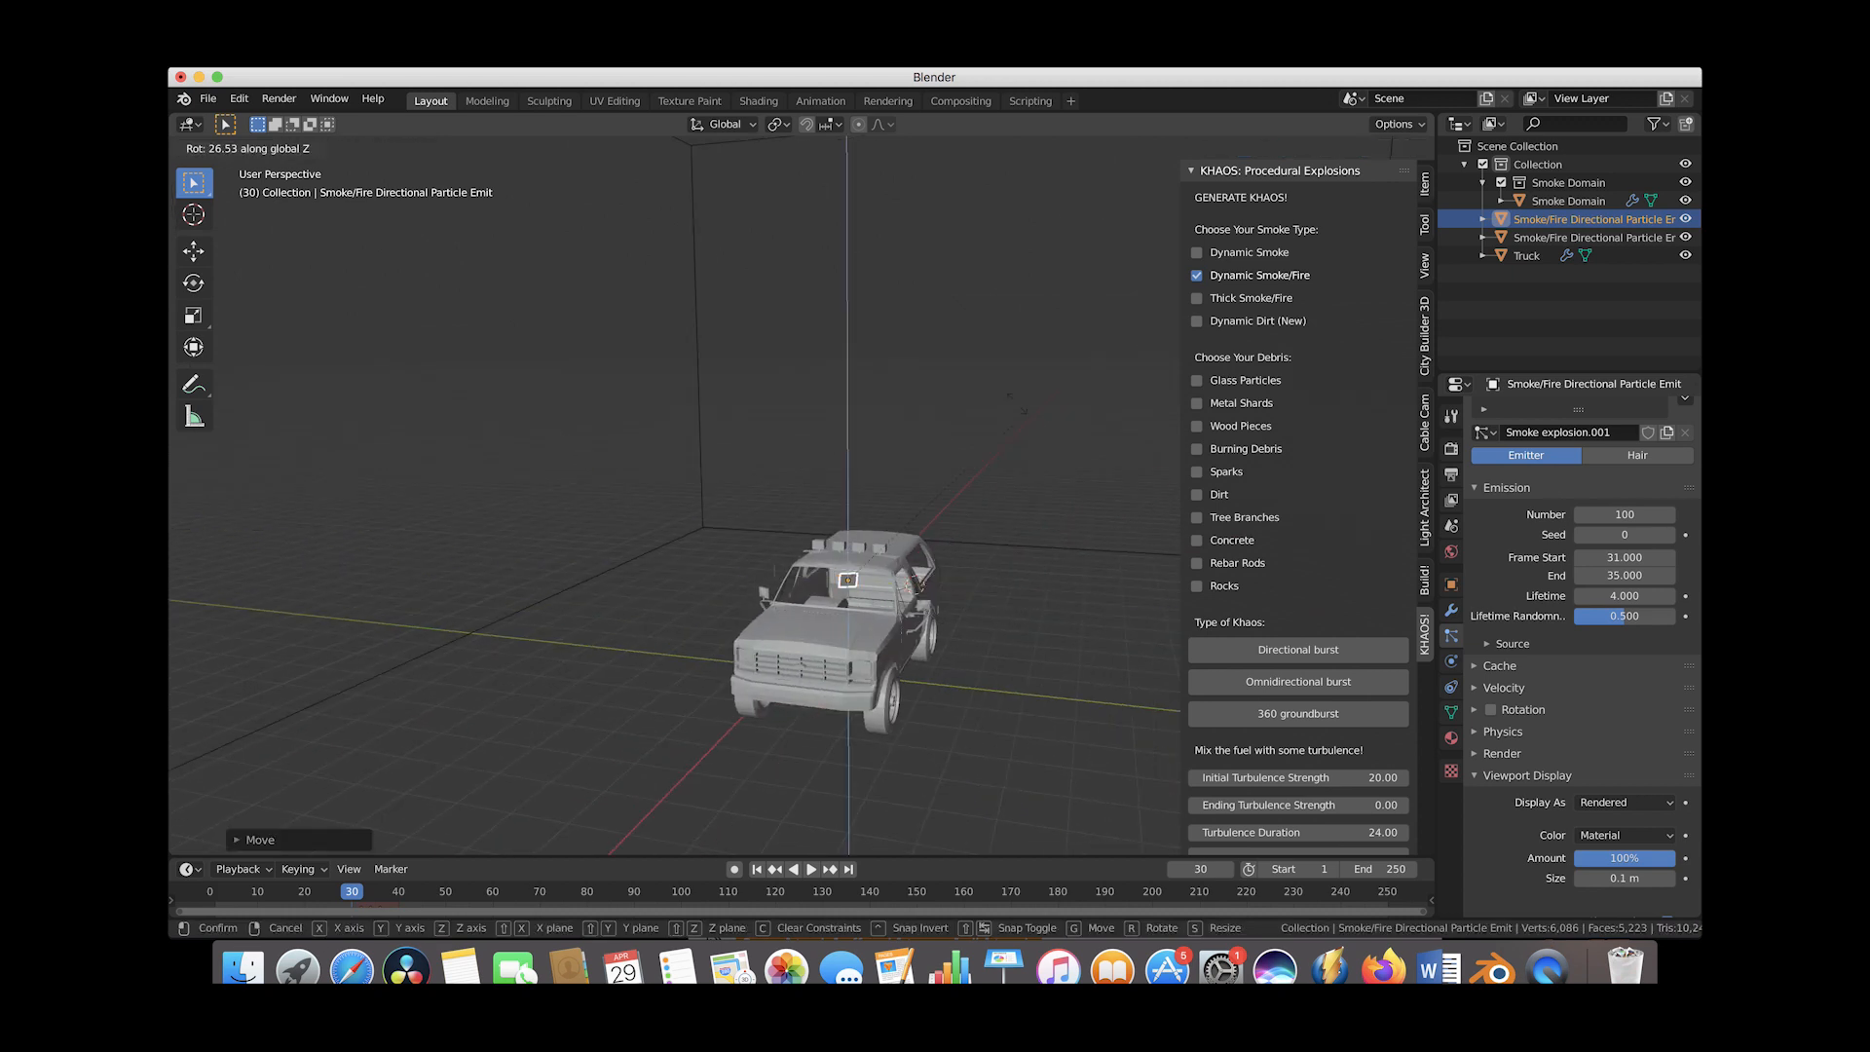
key("Return")
scroll(639, 651, "right", 10)
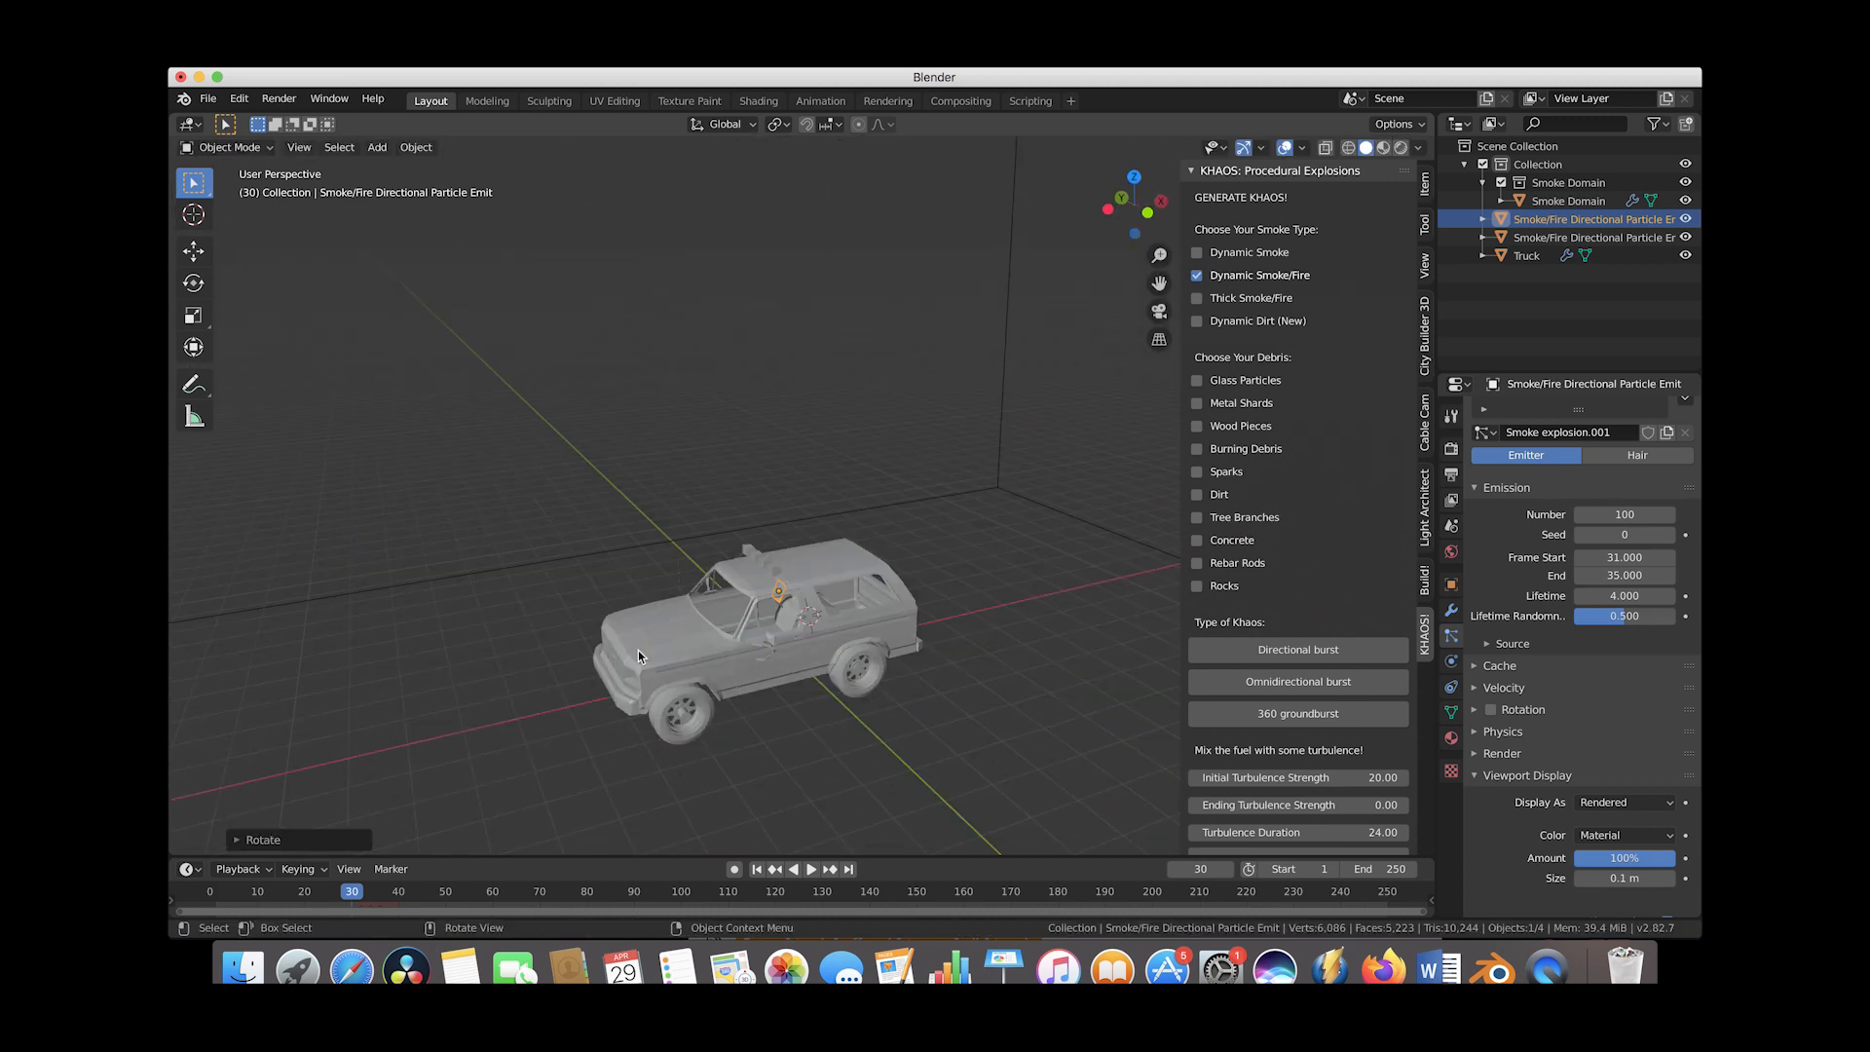
key("g")
left_click(756, 602)
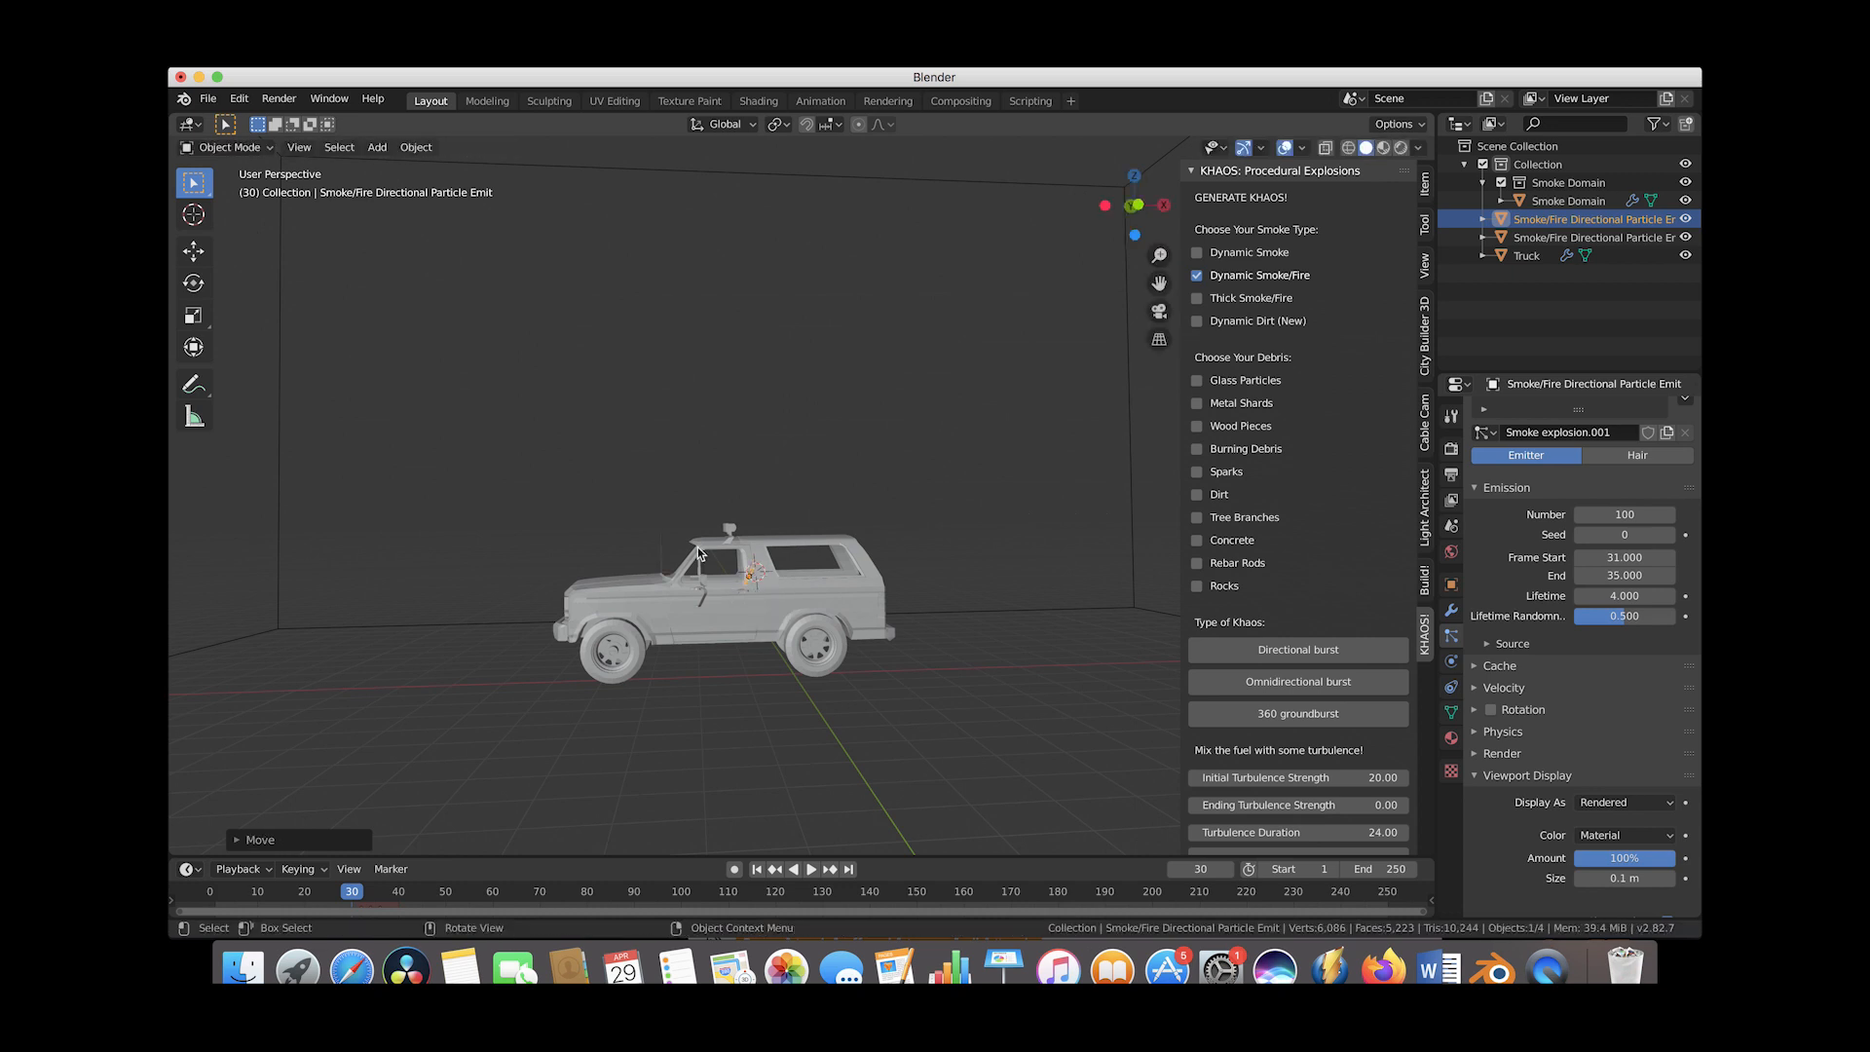
scroll(756, 604, "right", 8)
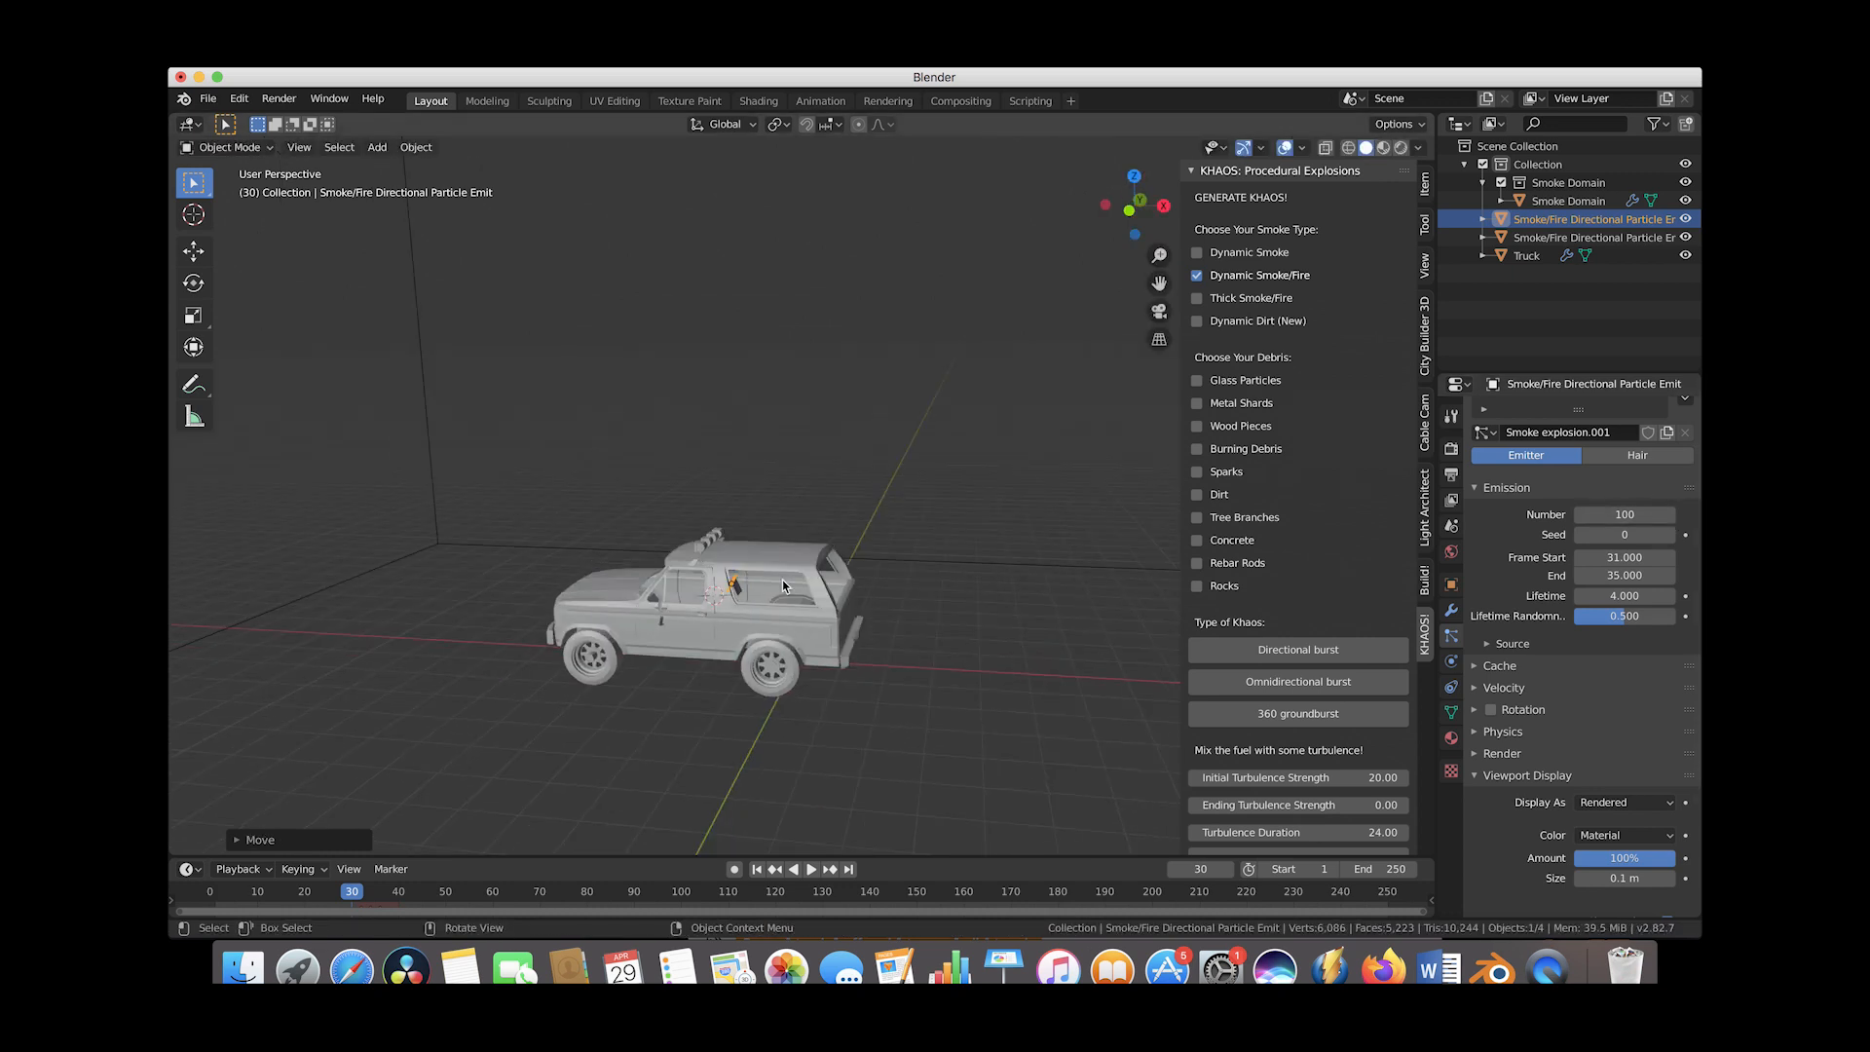
Set the second emitter's particle number to 860 and display its particles as Cross, previewing the burst at frame 35
left_click(1615, 514)
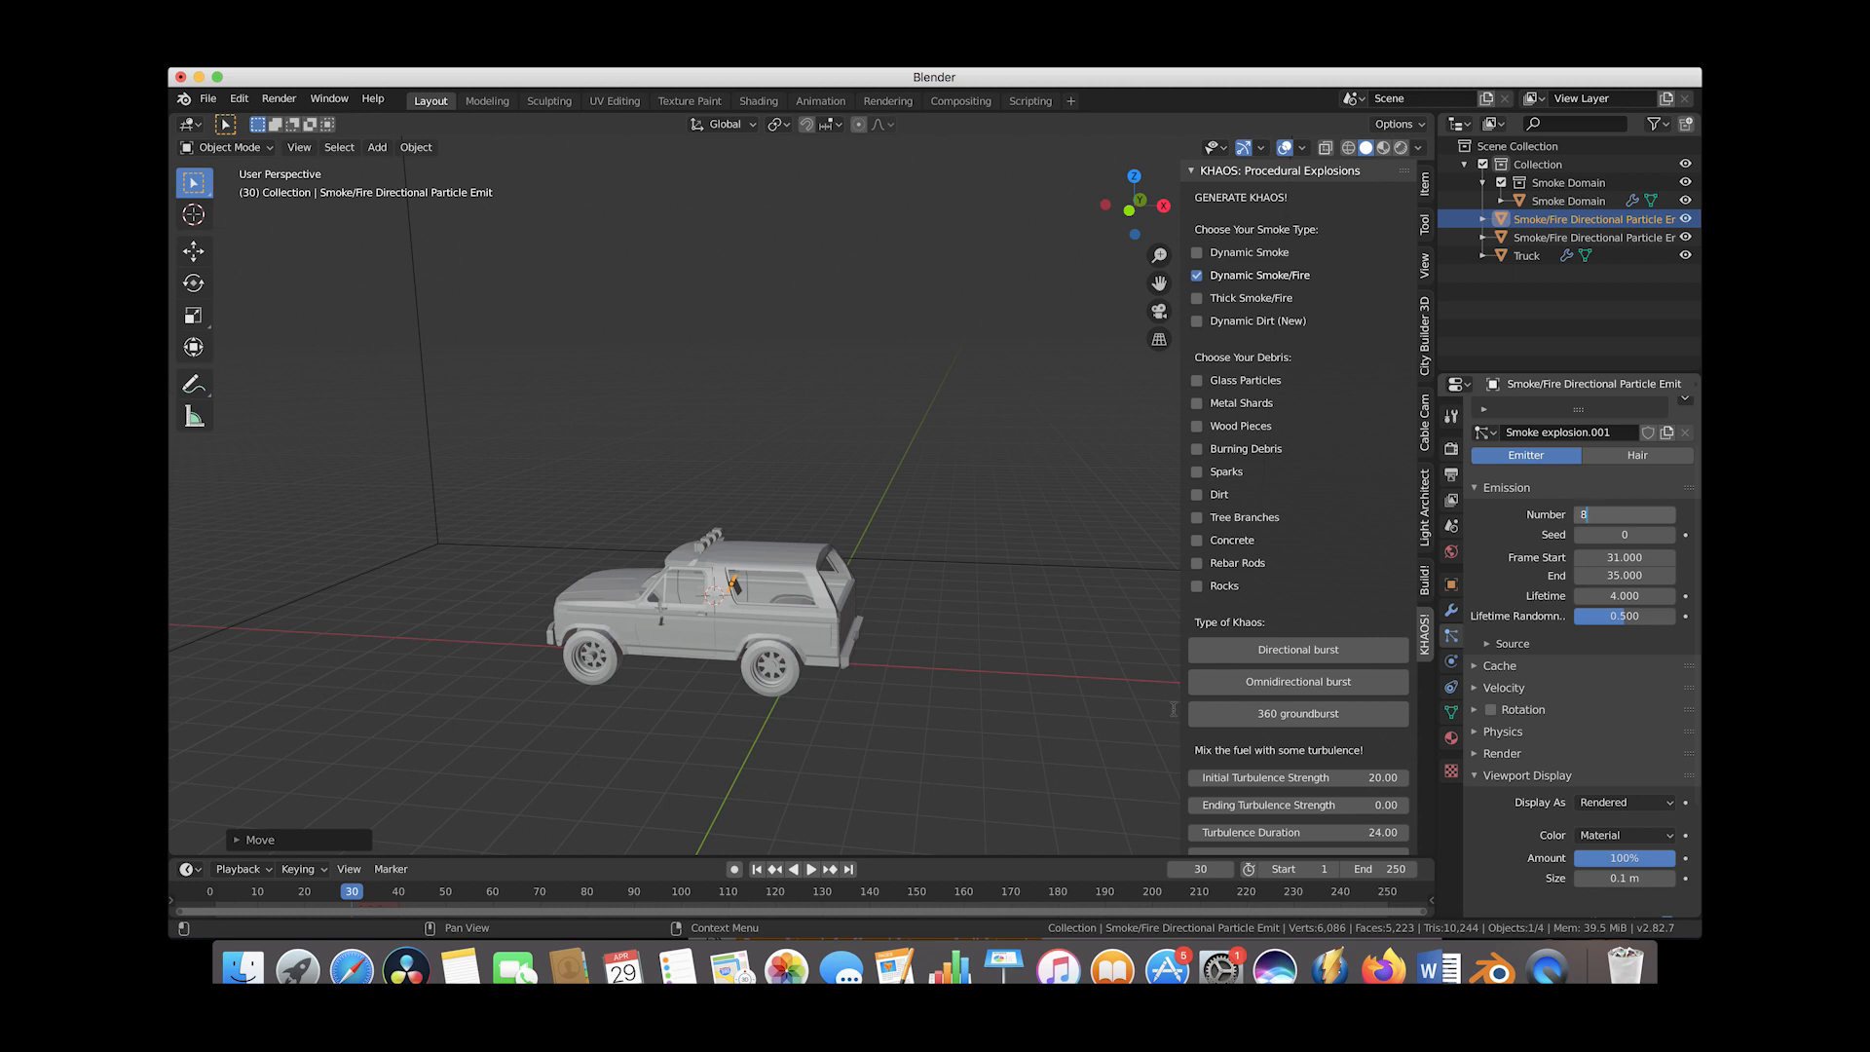
key("Return")
left_click_drag(234, 892, 377, 891)
middle_click_drag(897, 509, 1357, 451)
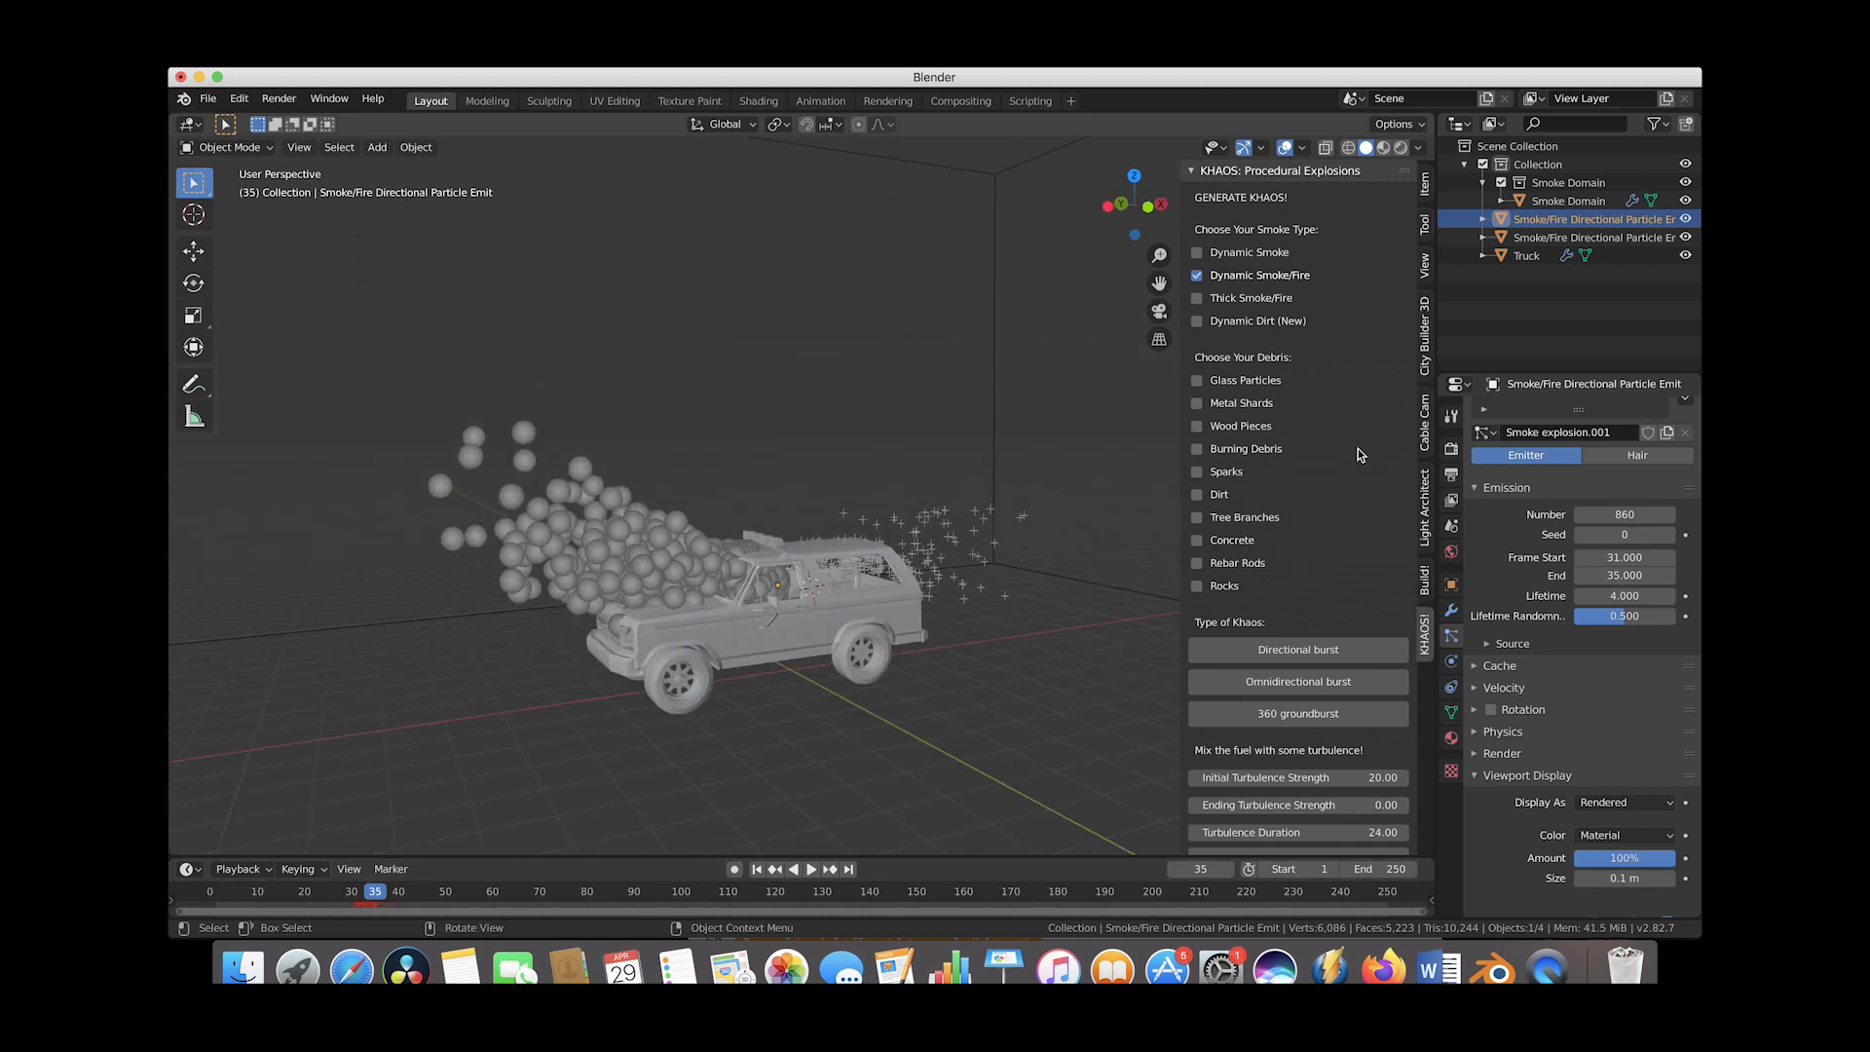
left_click(1641, 804)
left_click(1607, 700)
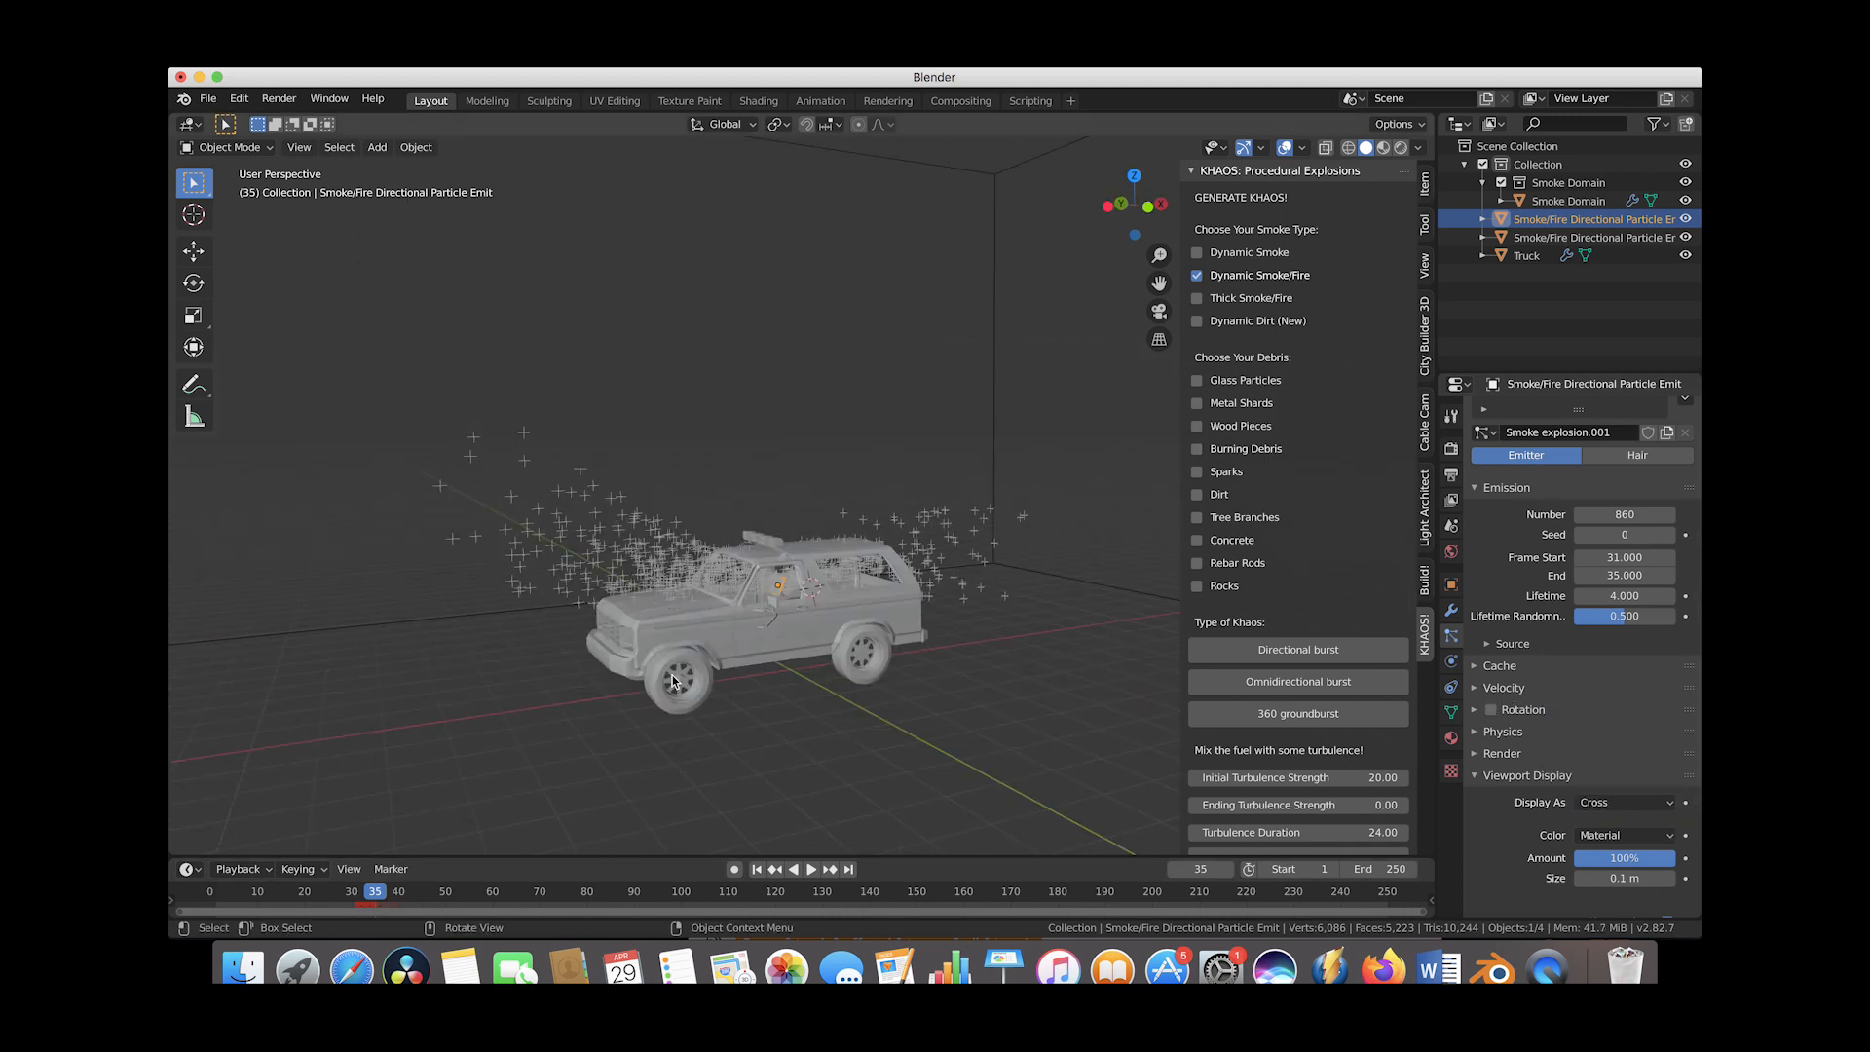
Preview the burst at frame 34 from the truck's side, and adjust the second emitter's position and tilt in the cabin
middle_click_drag(673, 683, 596, 670)
left_click_drag(255, 894, 372, 897)
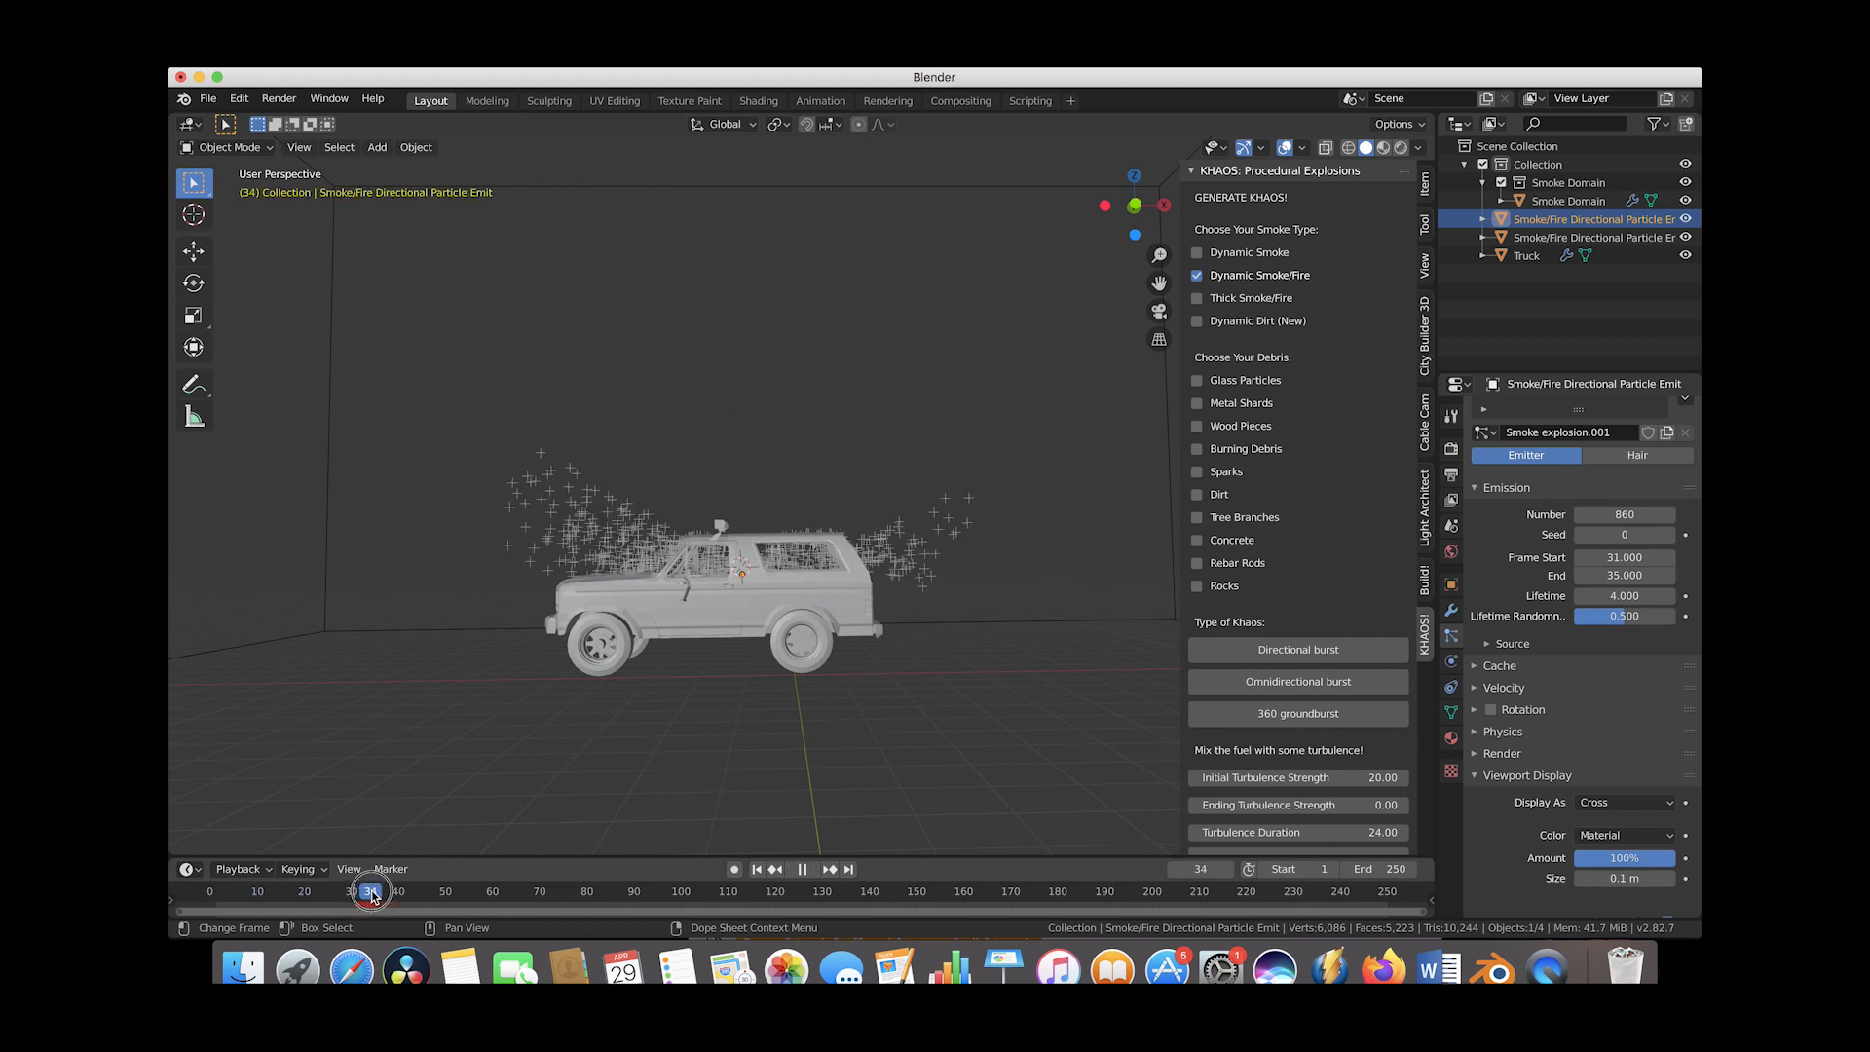
middle_click_drag(817, 704, 821, 726)
scroll(822, 726, "up", 3)
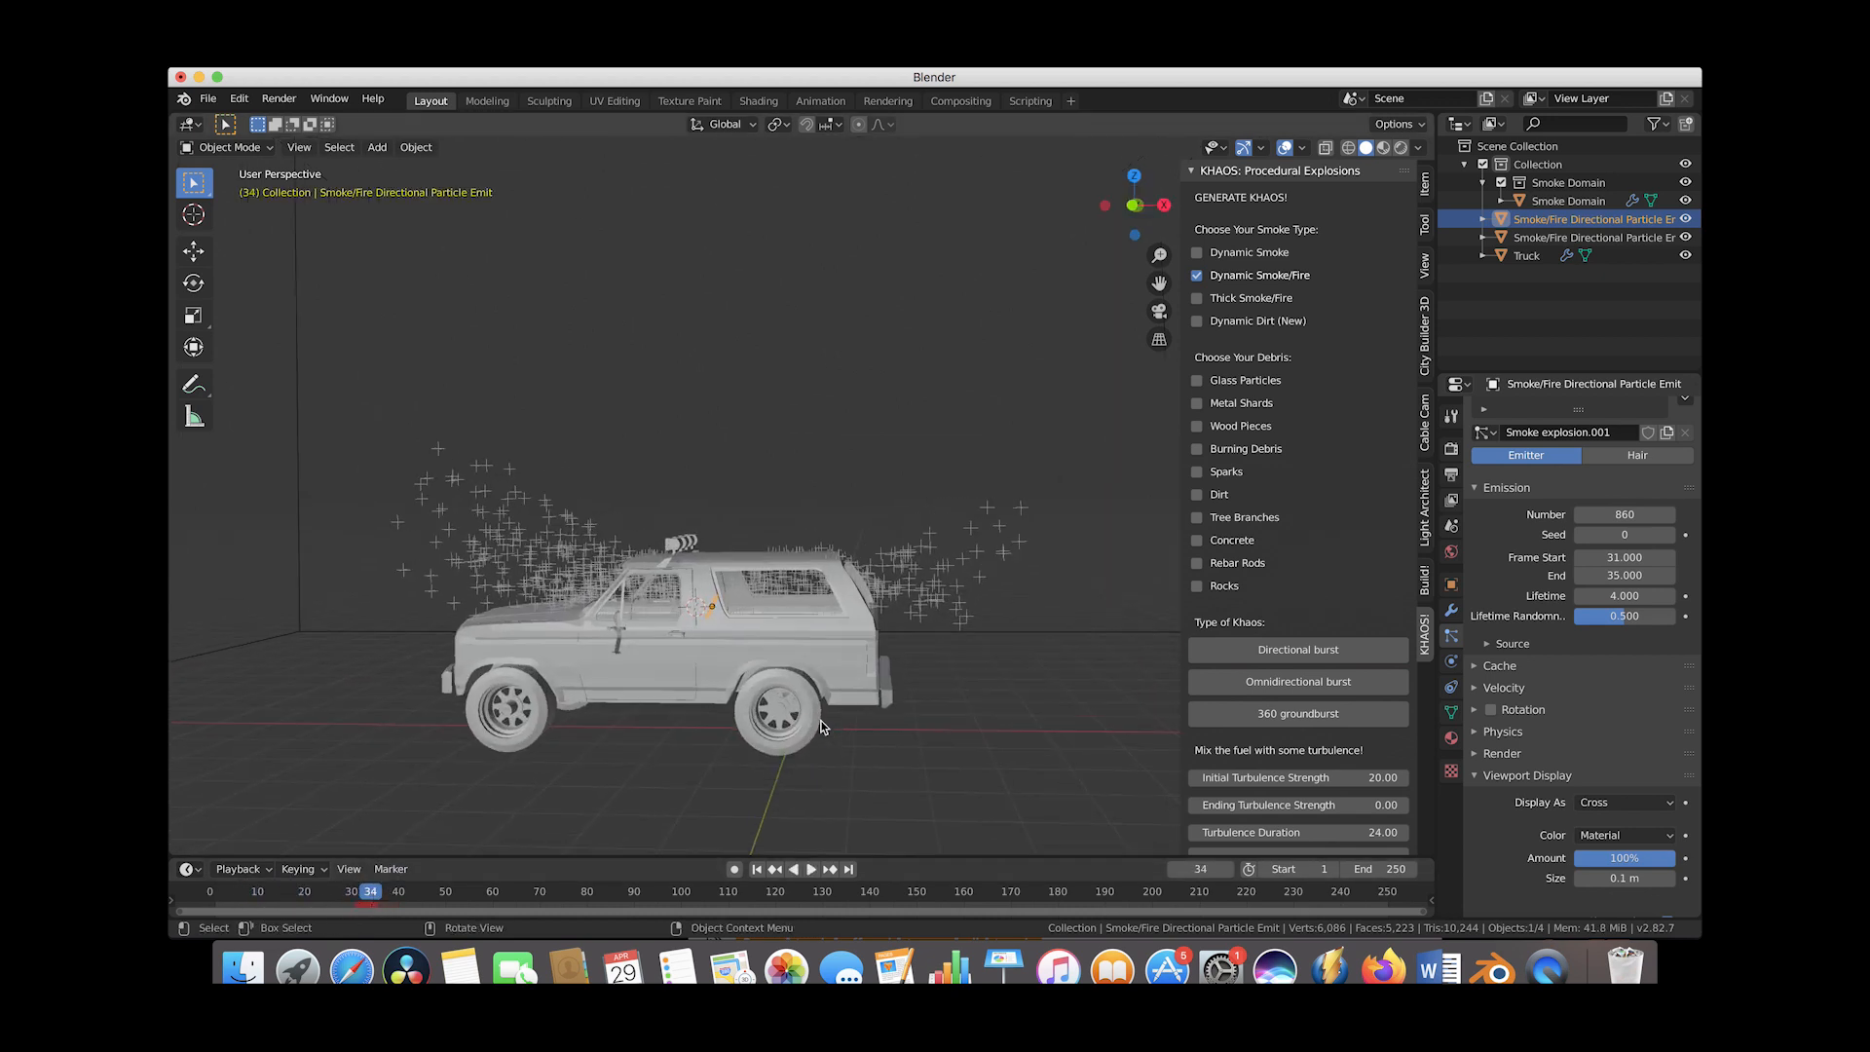
scroll(821, 727, "up", 5)
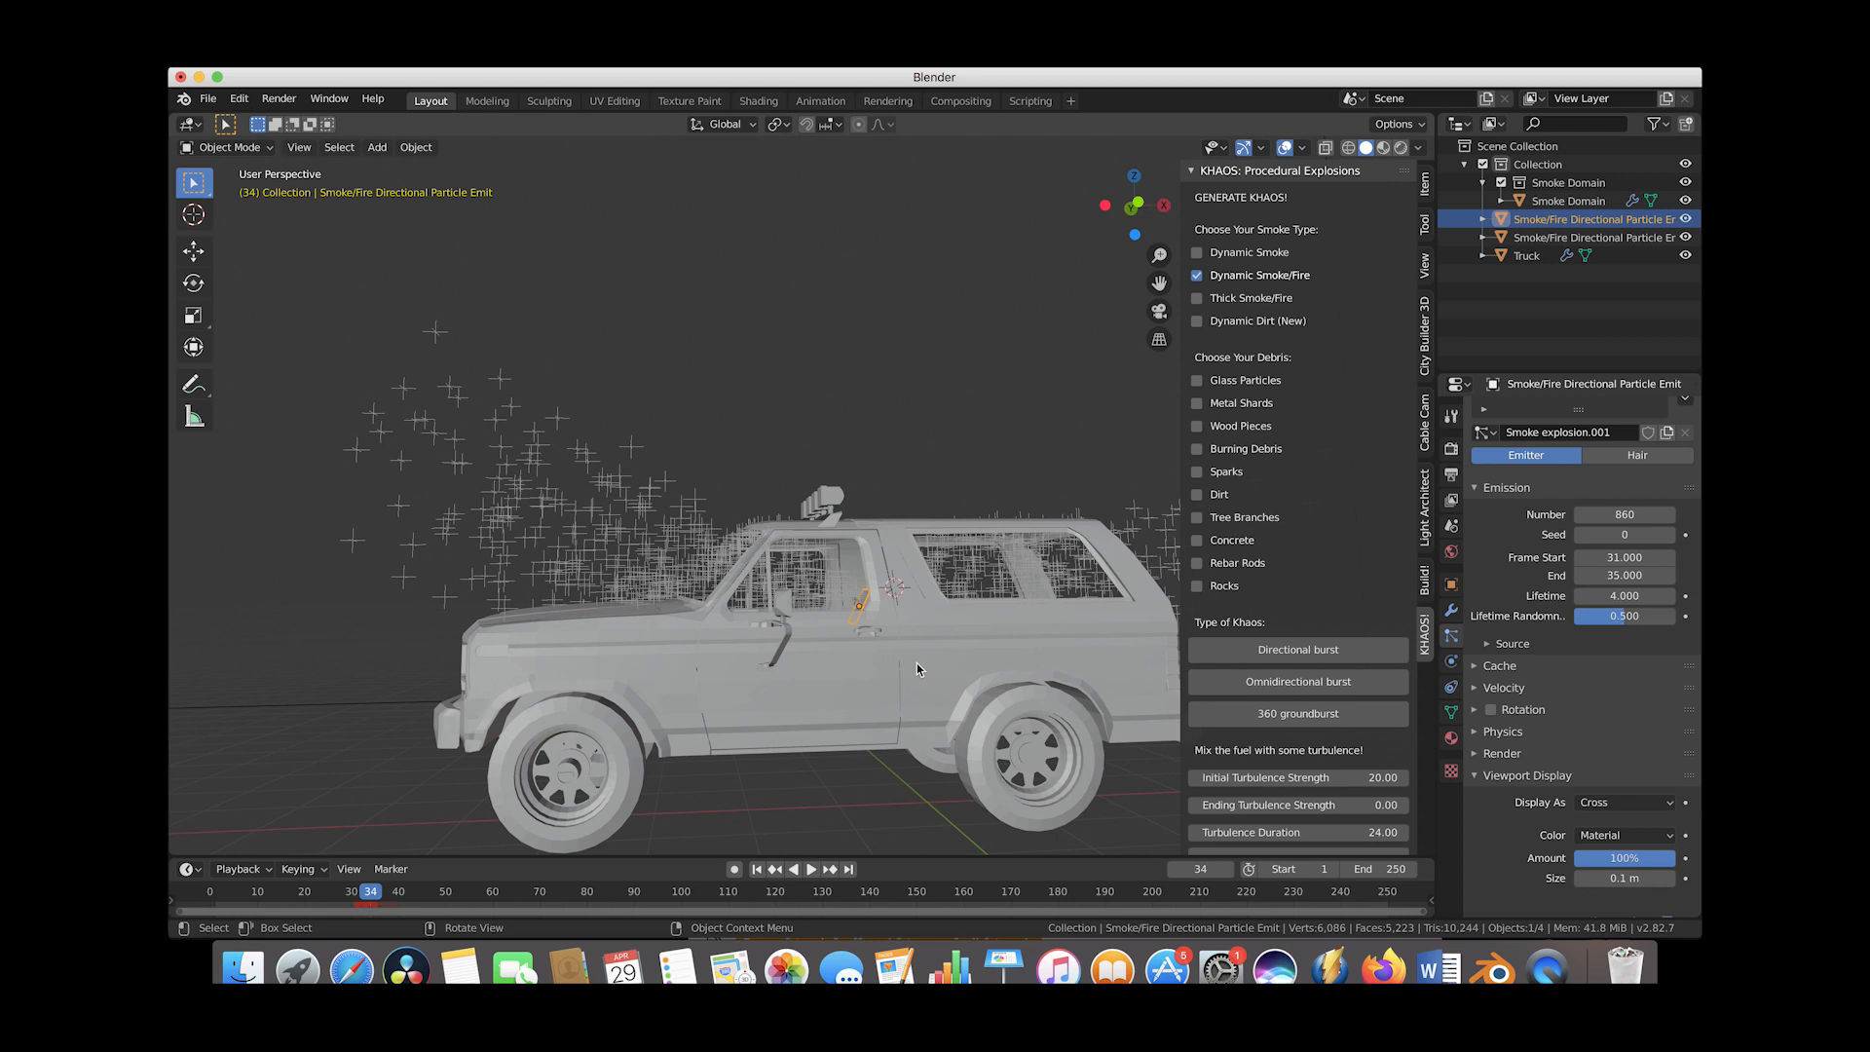
key("g")
left_click(919, 645)
key("r")
left_click(967, 585)
key("g")
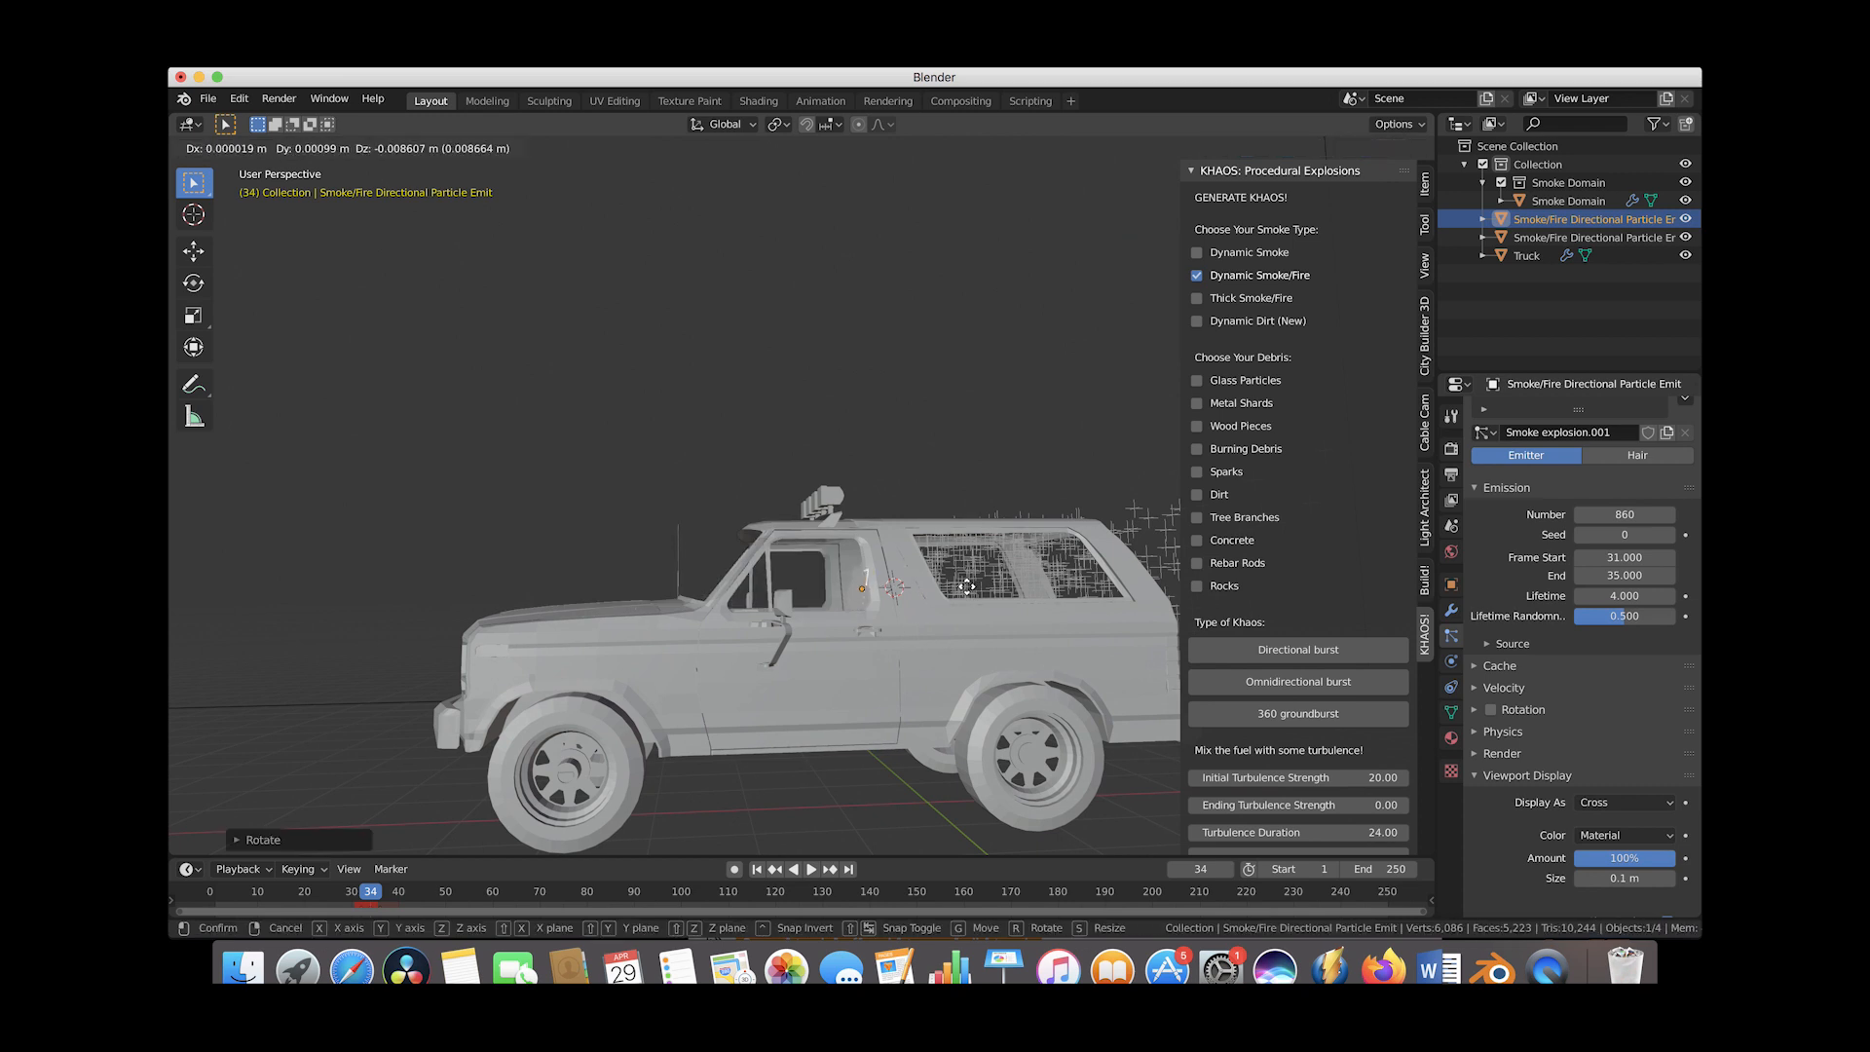
left_click(967, 585)
Preview the bursts to frame 35 and set the front-facing emitter's particle lifetime to 3
scroll(593, 697, "down", 4)
middle_click_drag(593, 697, 587, 709)
left_click_drag(370, 897, 376, 896)
mouse_move(707, 701)
middle_mouse_down()
mouse_move(672, 745)
mouse_move(703, 731)
middle_mouse_up()
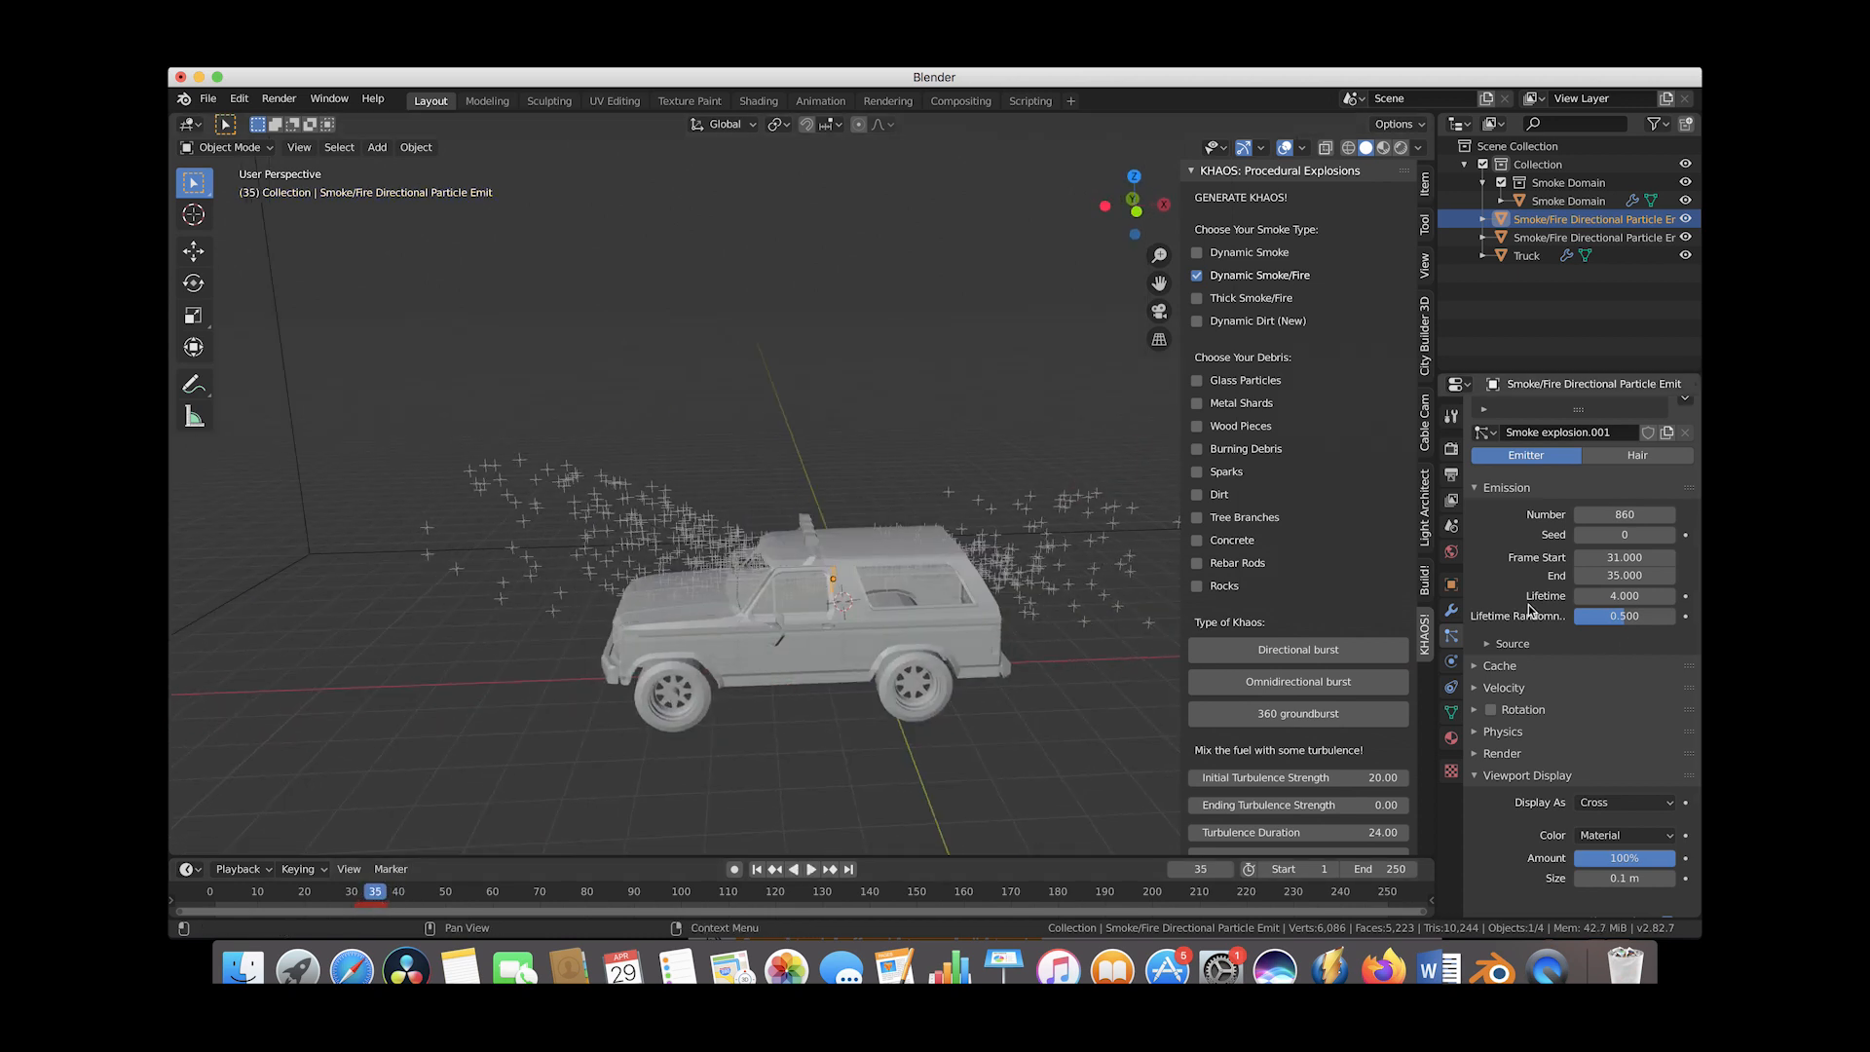
left_click(1621, 597)
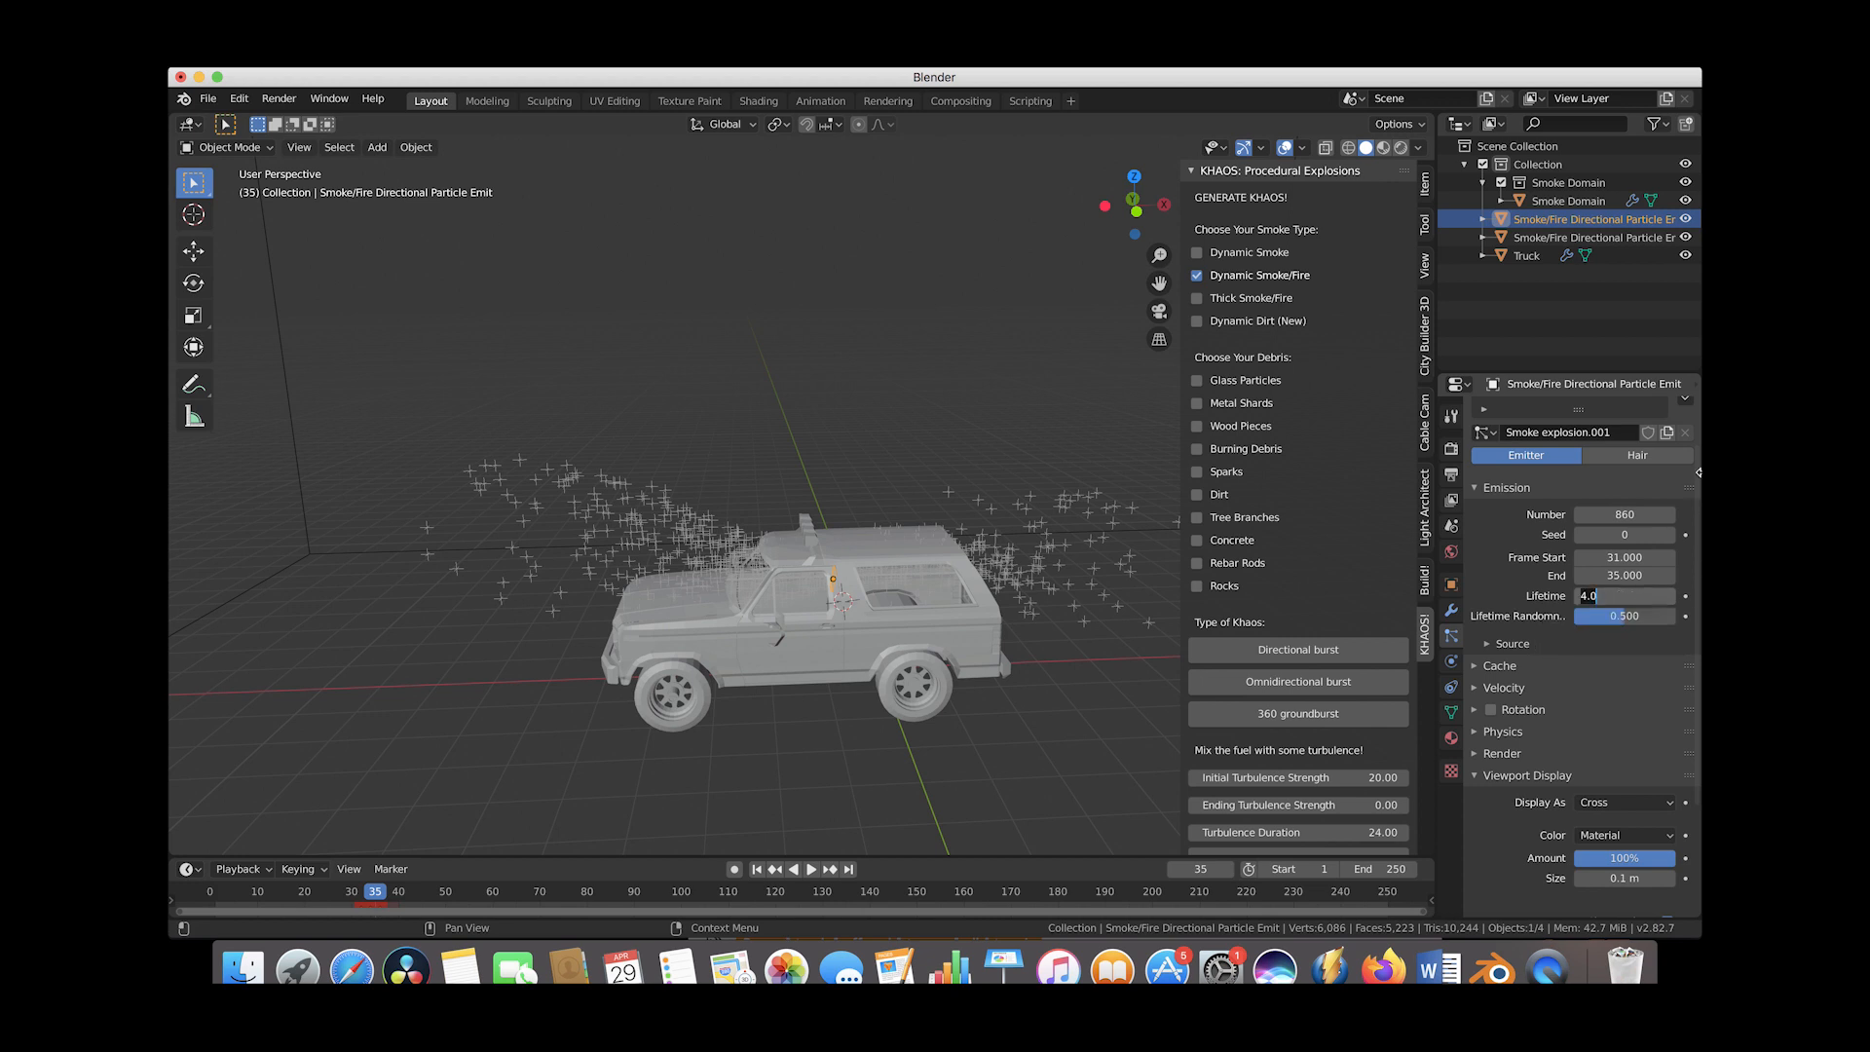
key("Return")
scroll(748, 417, "down", 4)
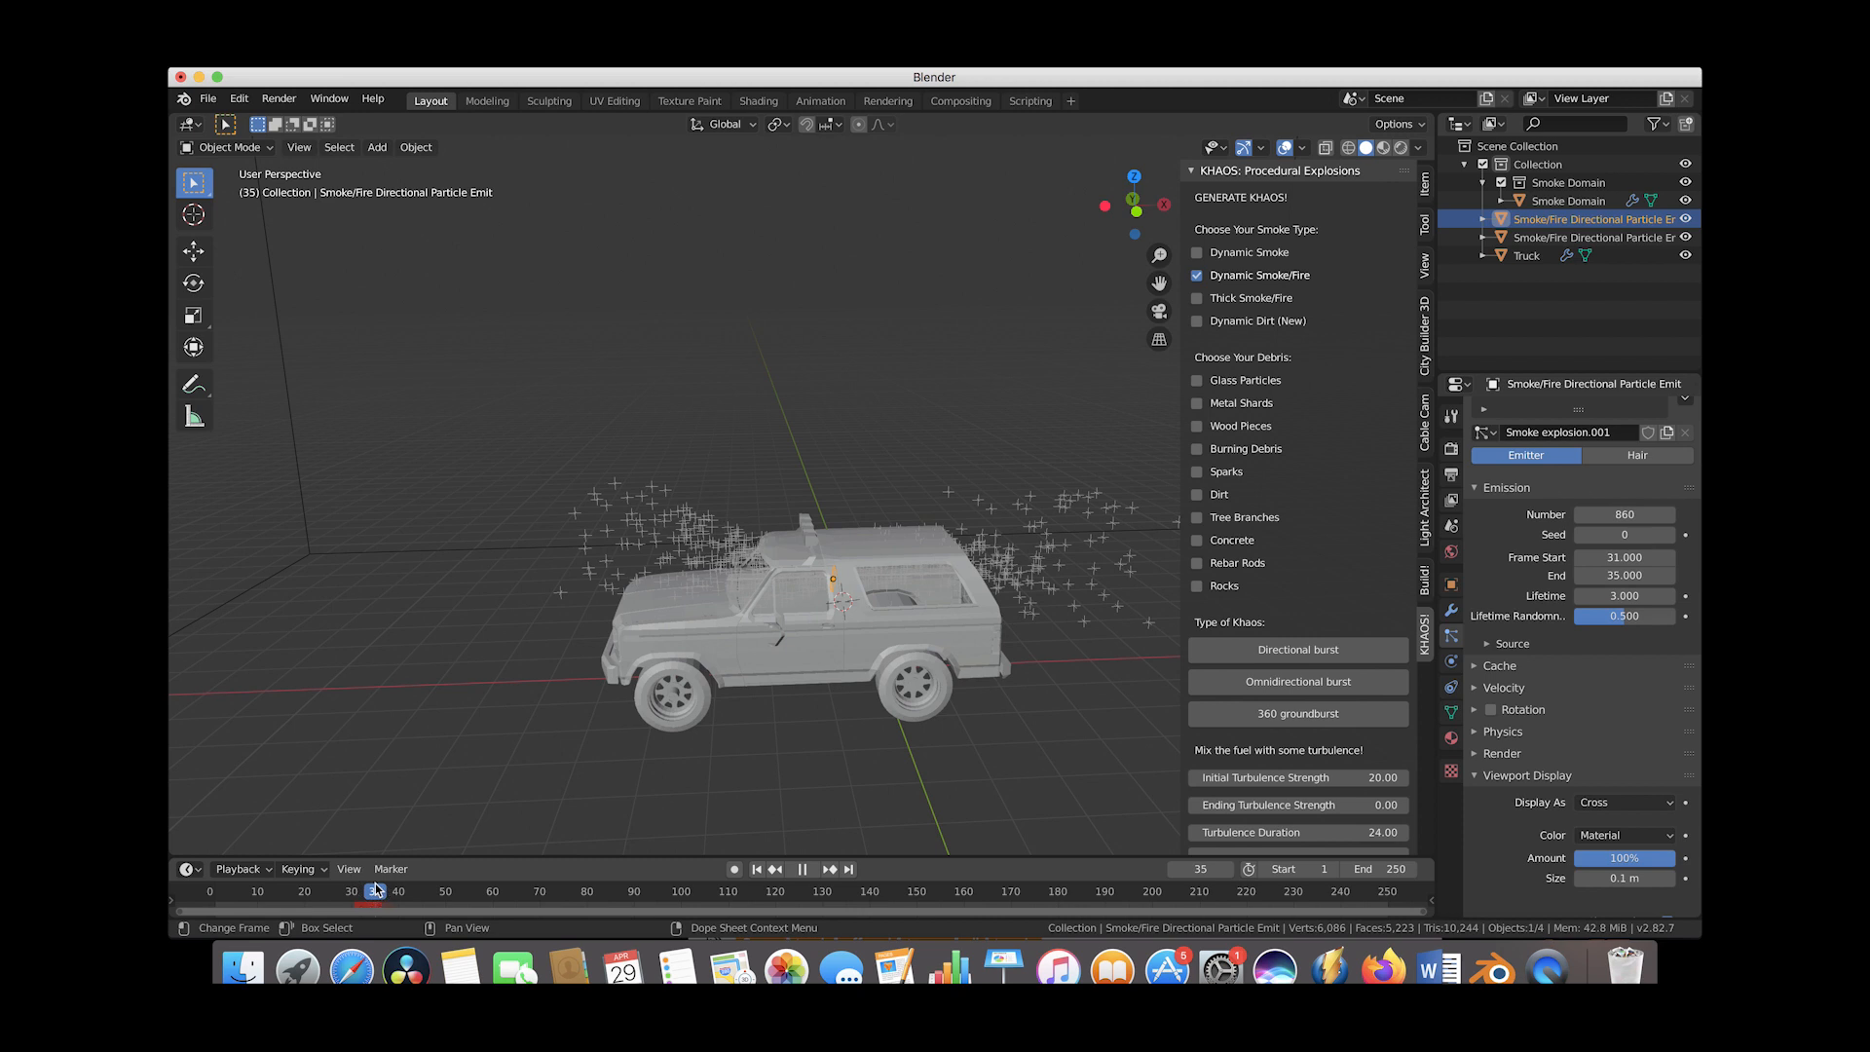
Try scaling down the truck, both emitters and the smoke domain together, preview to frame 36, and undo the scaling
scroll(748, 417, "left", 5)
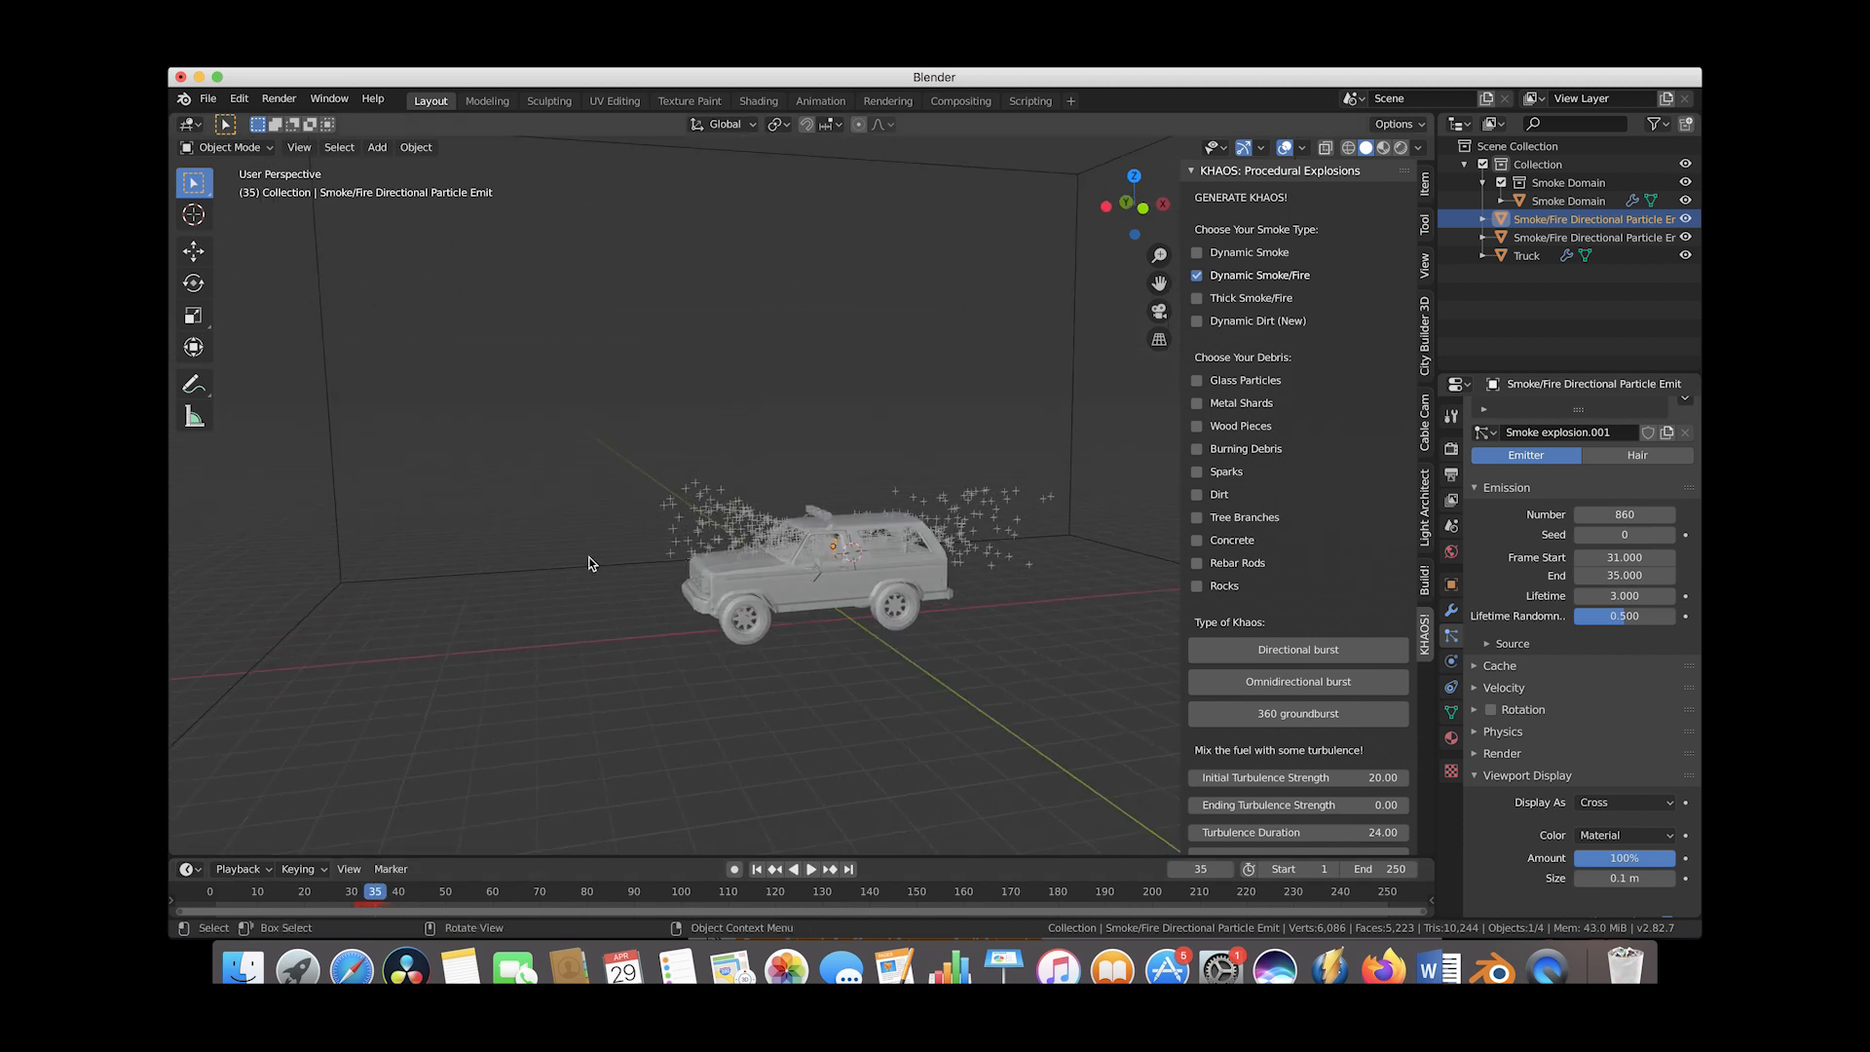
scroll(589, 563, "down", 2)
key("b")
left_click_drag(1047, 344, 507, 697)
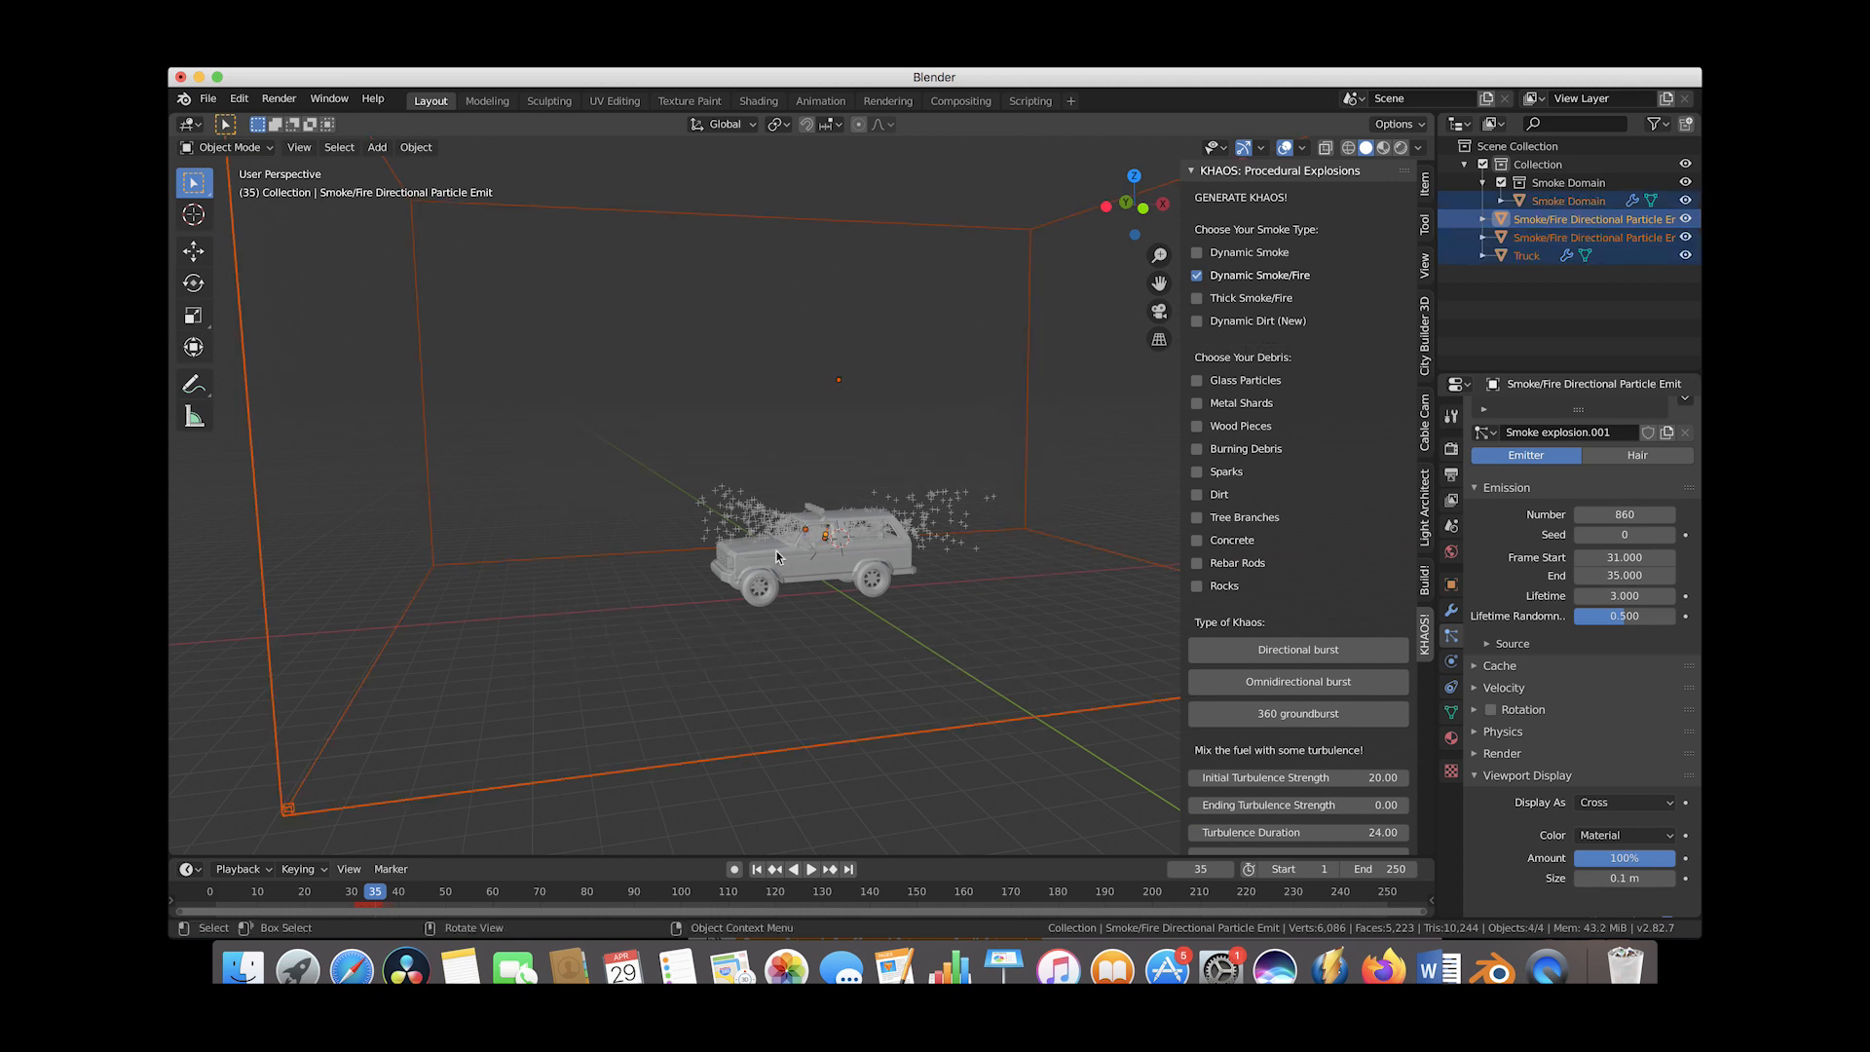
key("s")
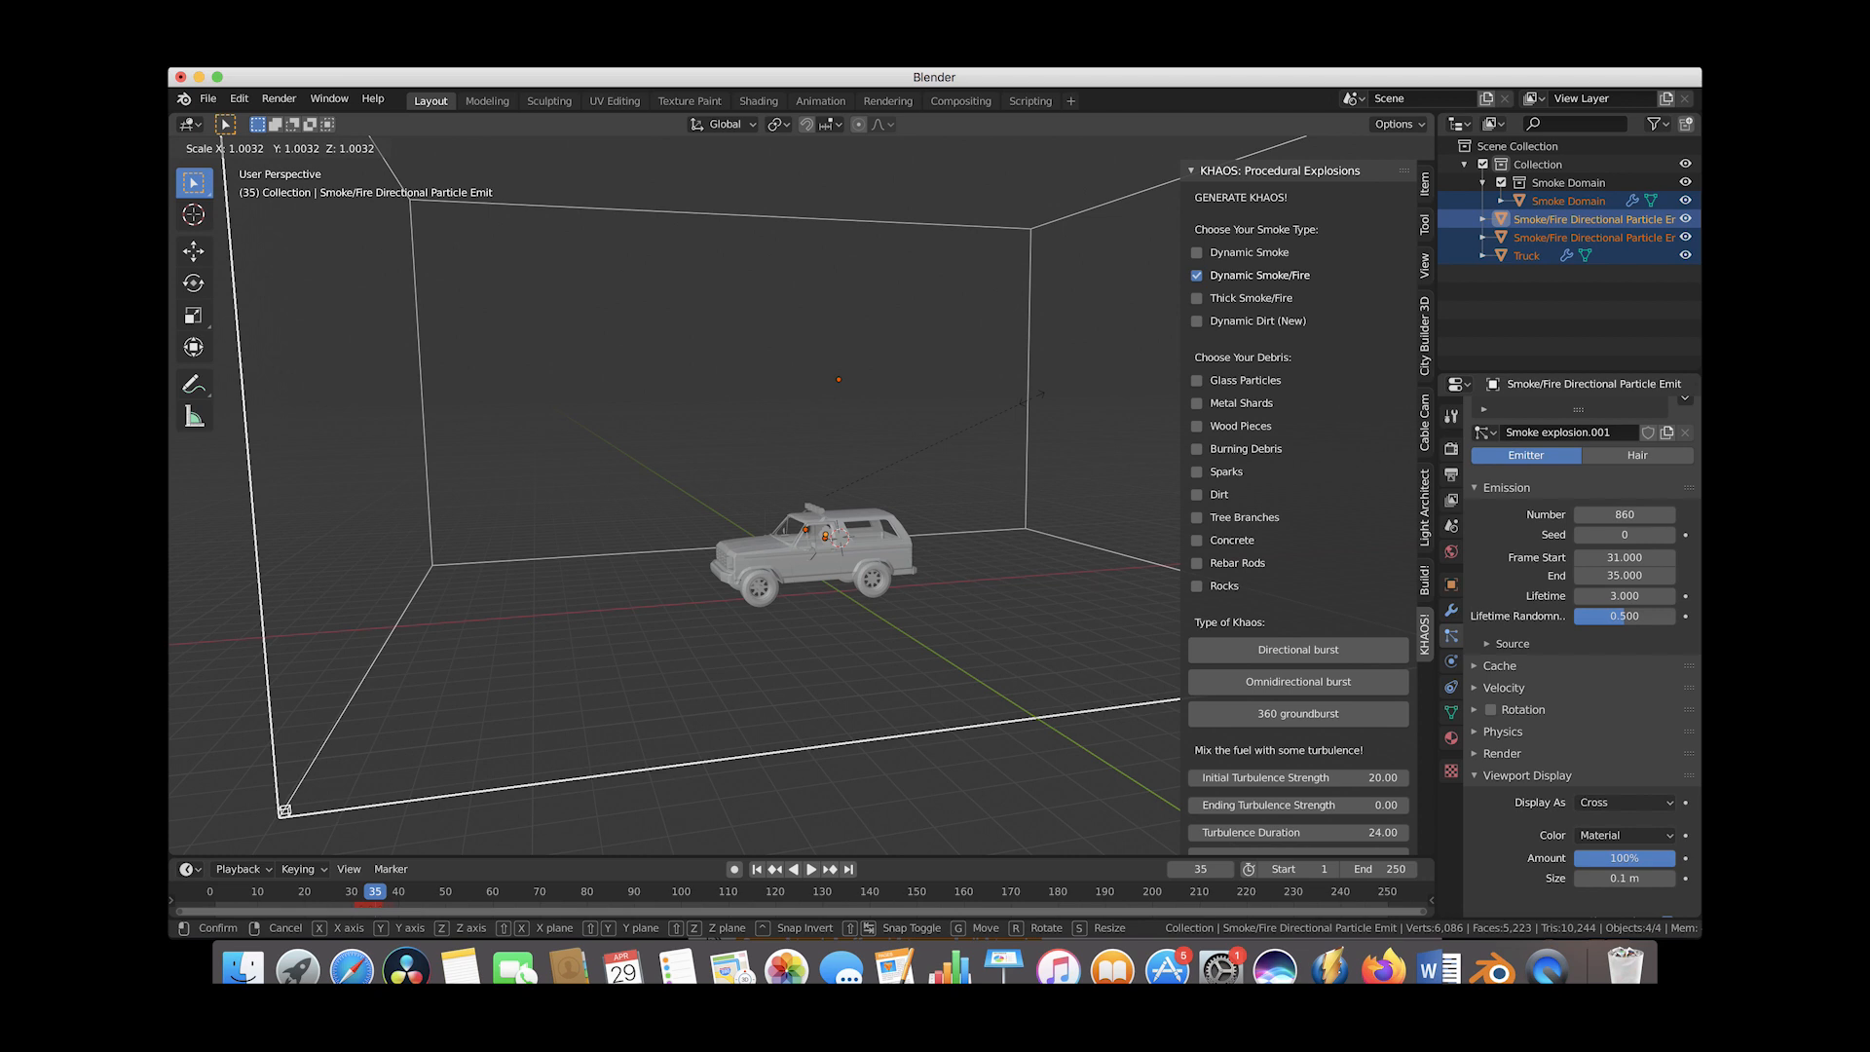
left_click_drag(285, 894, 380, 896)
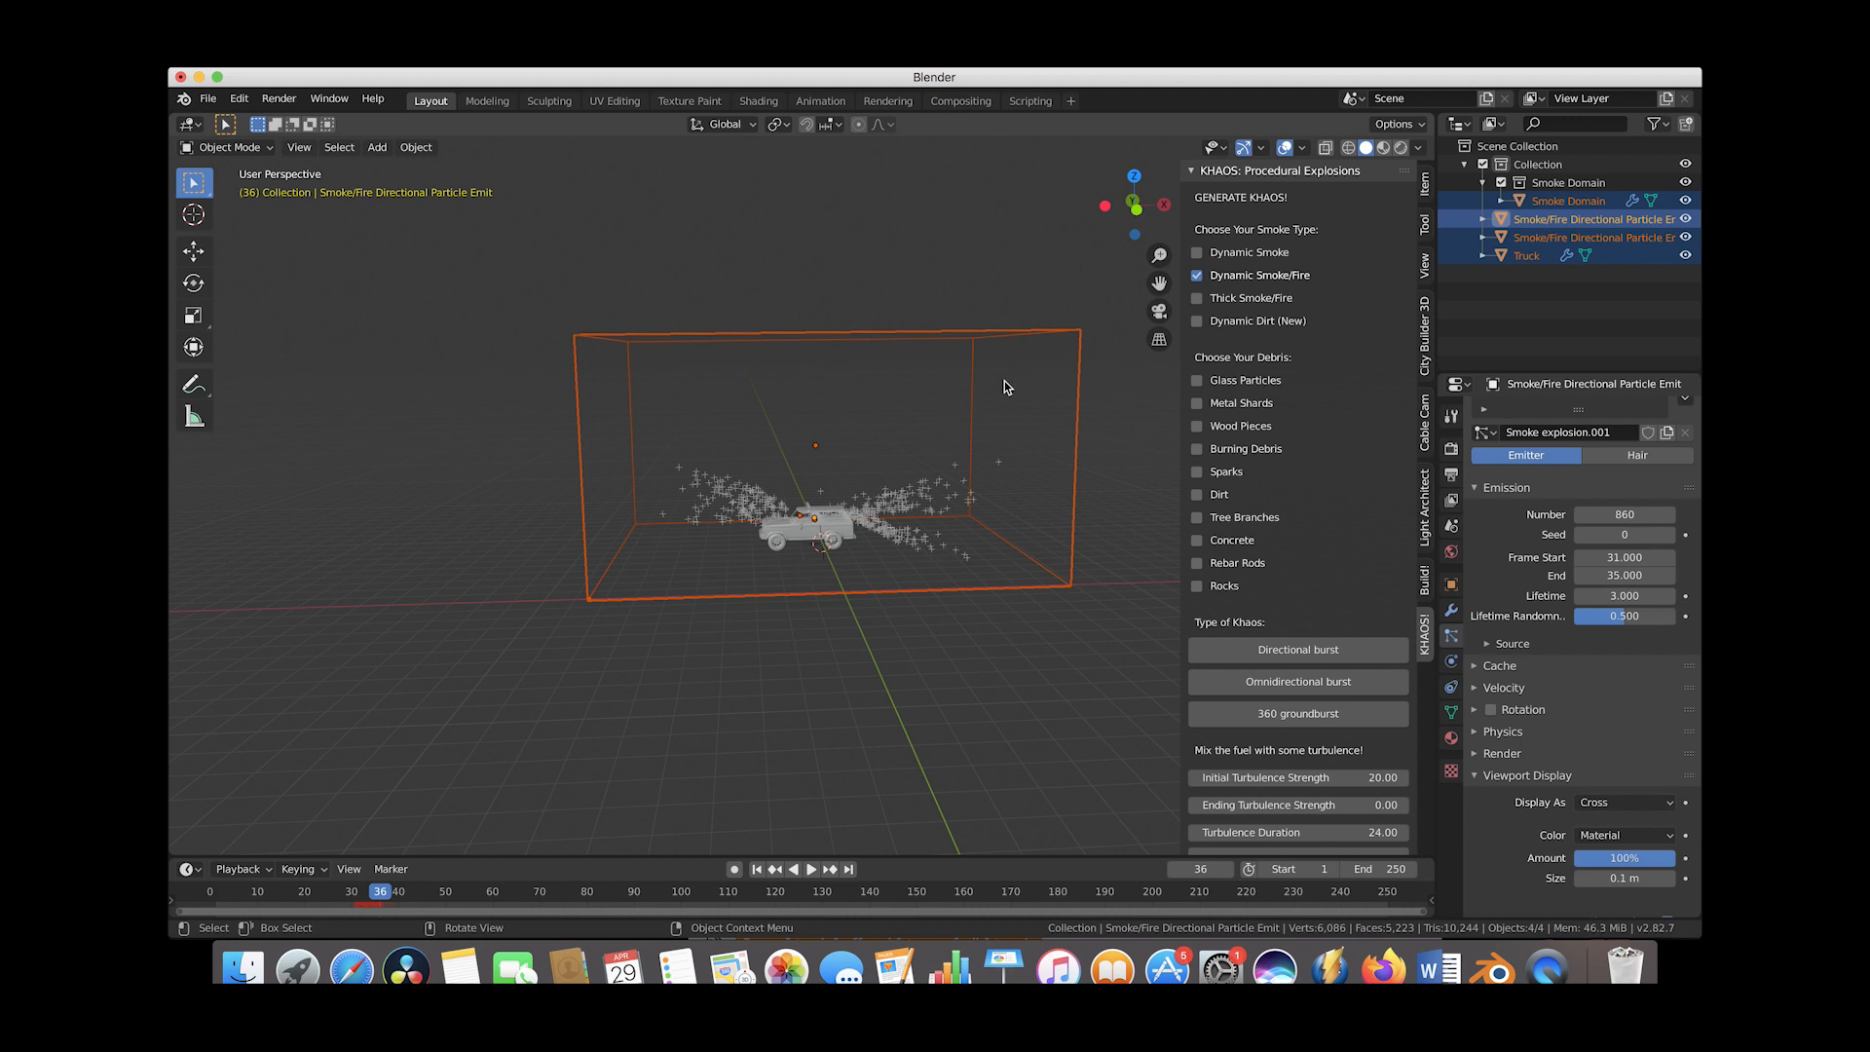
key("ctrl+z")
key("ctrl+z")
Scale the truck, both emitters and the smoke domain together, and compare the burst size at frame 36
left_click_drag(266, 893, 380, 891)
middle_click_drag(767, 565, 789, 530)
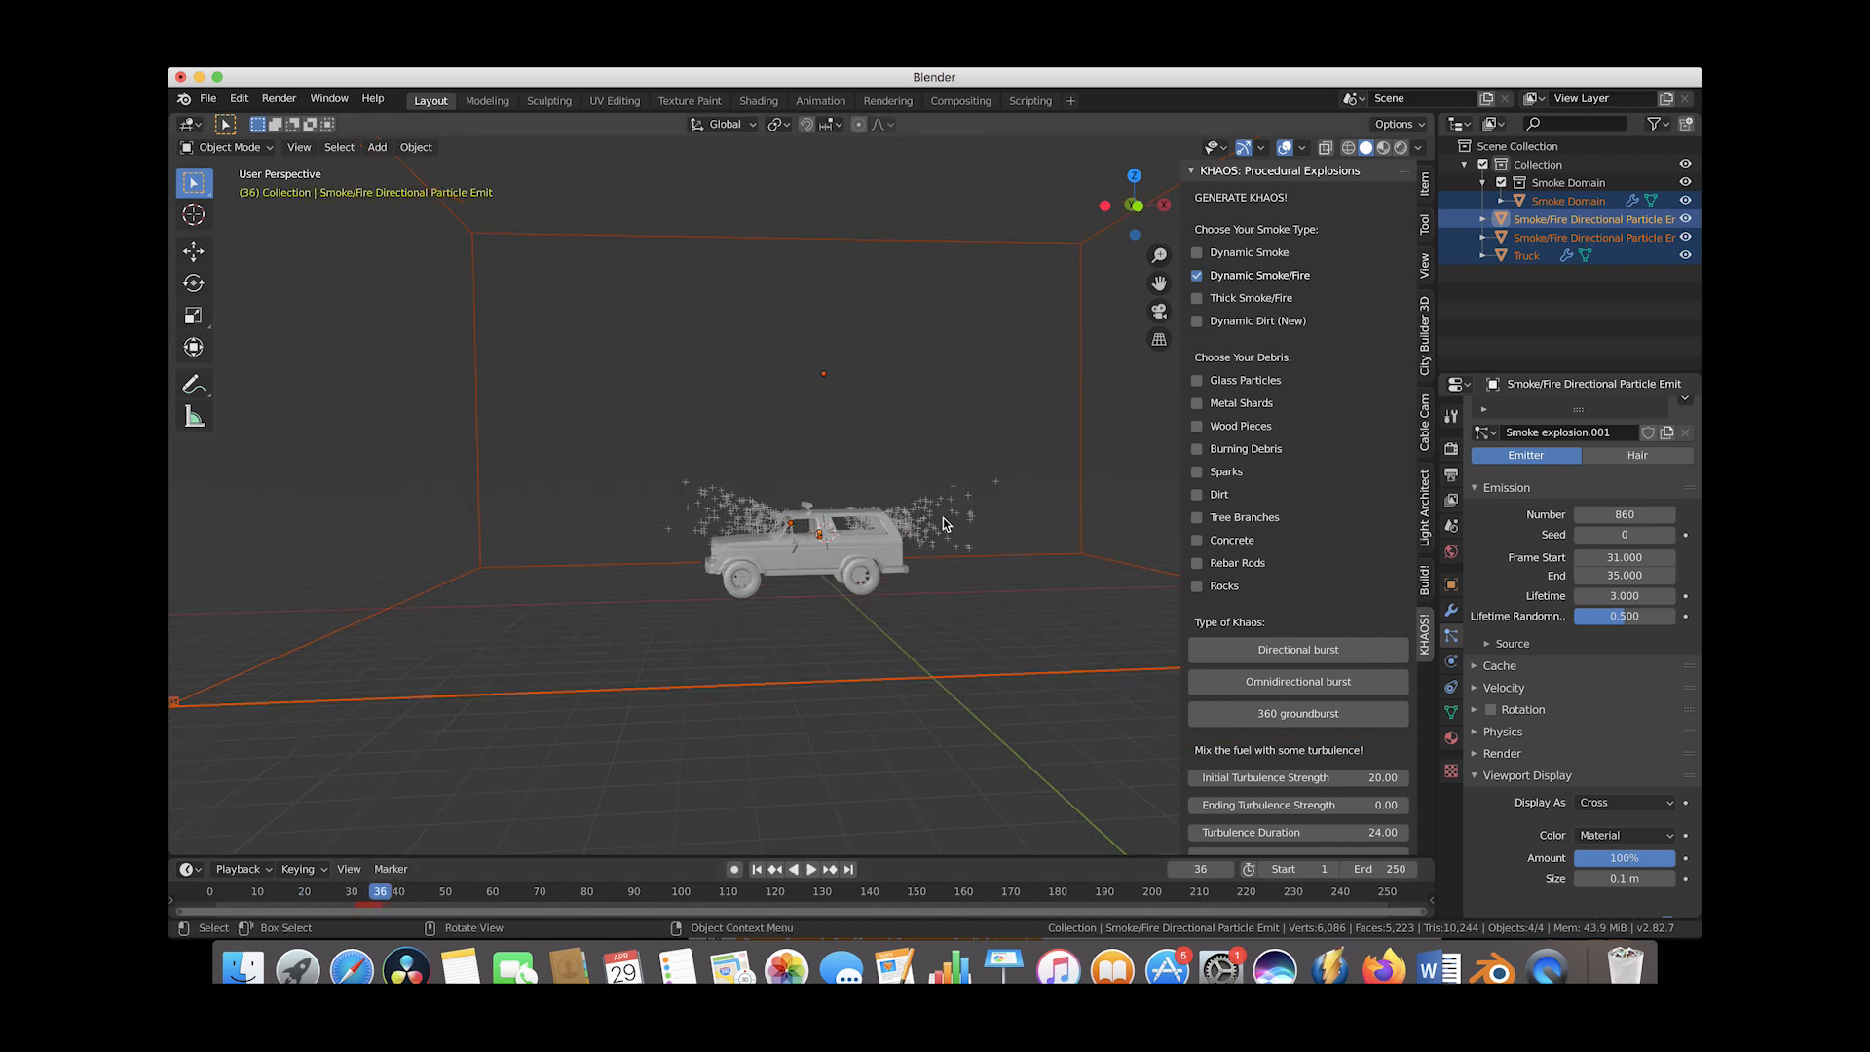
scroll(820, 542, "down", 2)
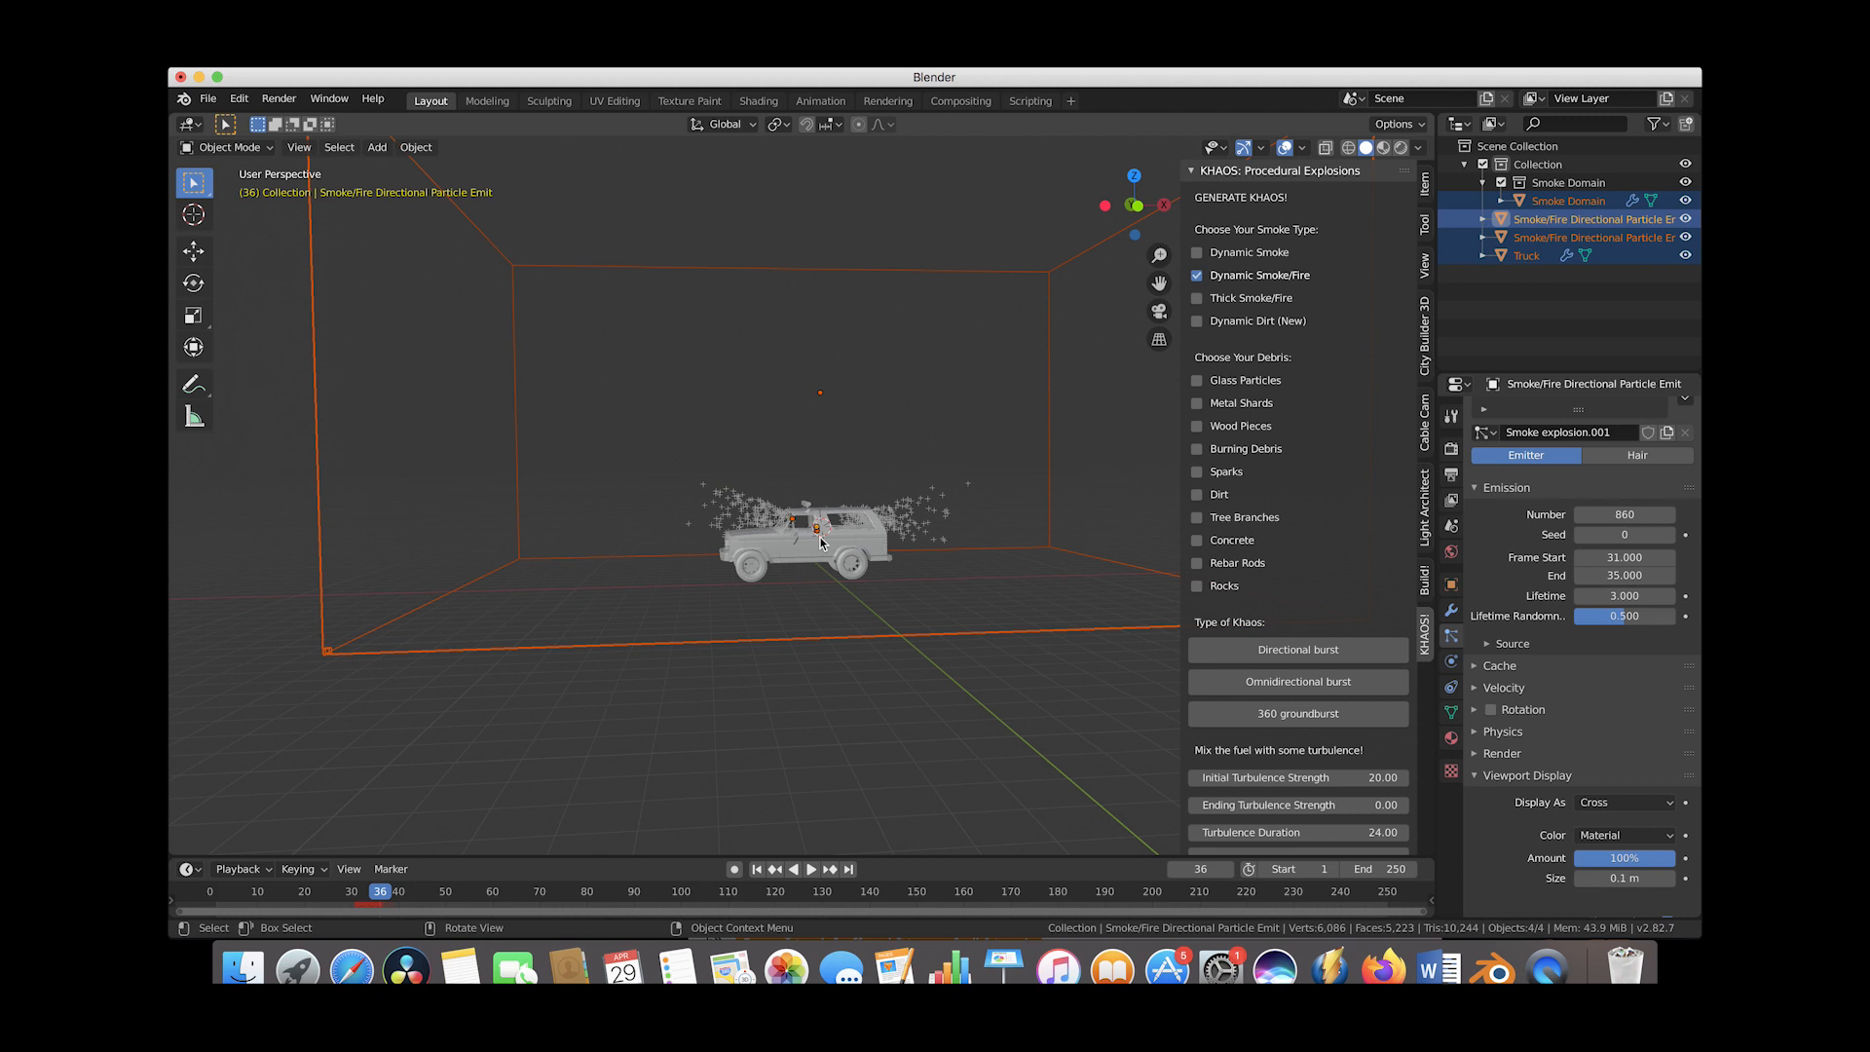
left_click_drag(1014, 400, 610, 672)
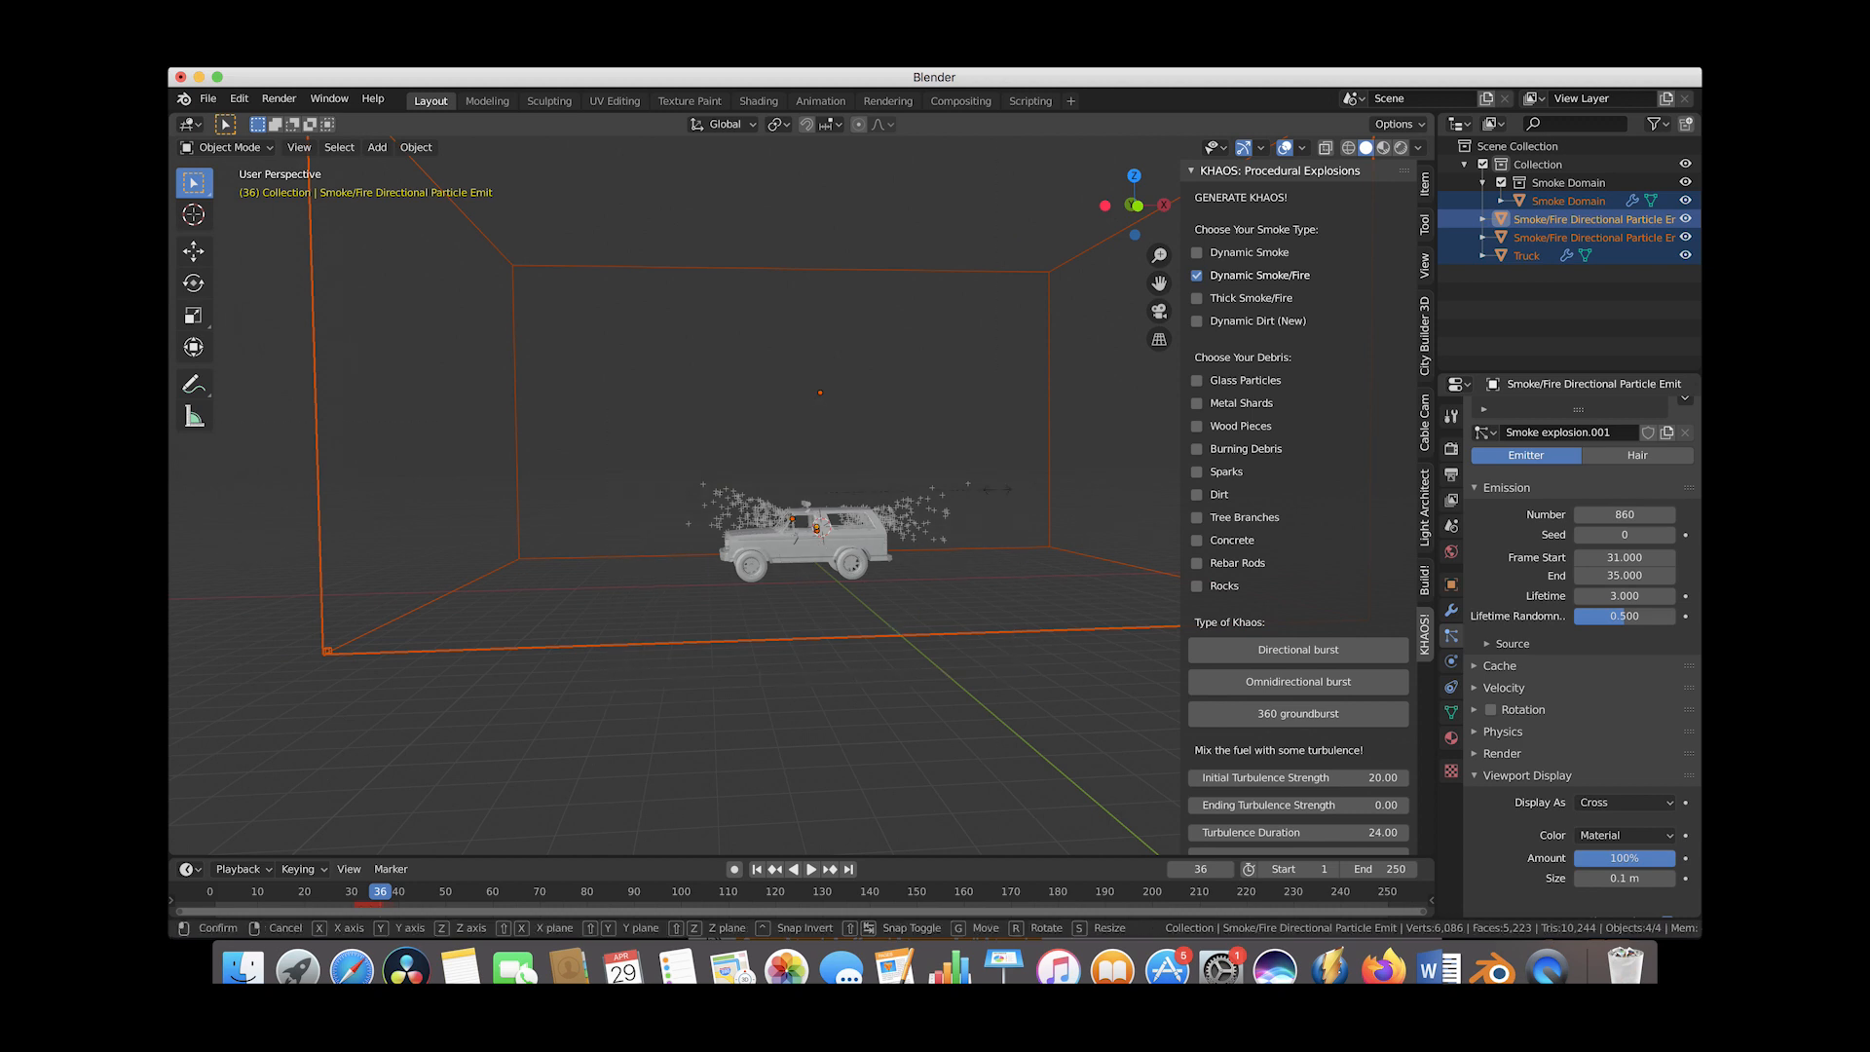
key("s")
left_click(386, 873)
left_click_drag(263, 890, 381, 884)
middle_click_drag(857, 564, 792, 577)
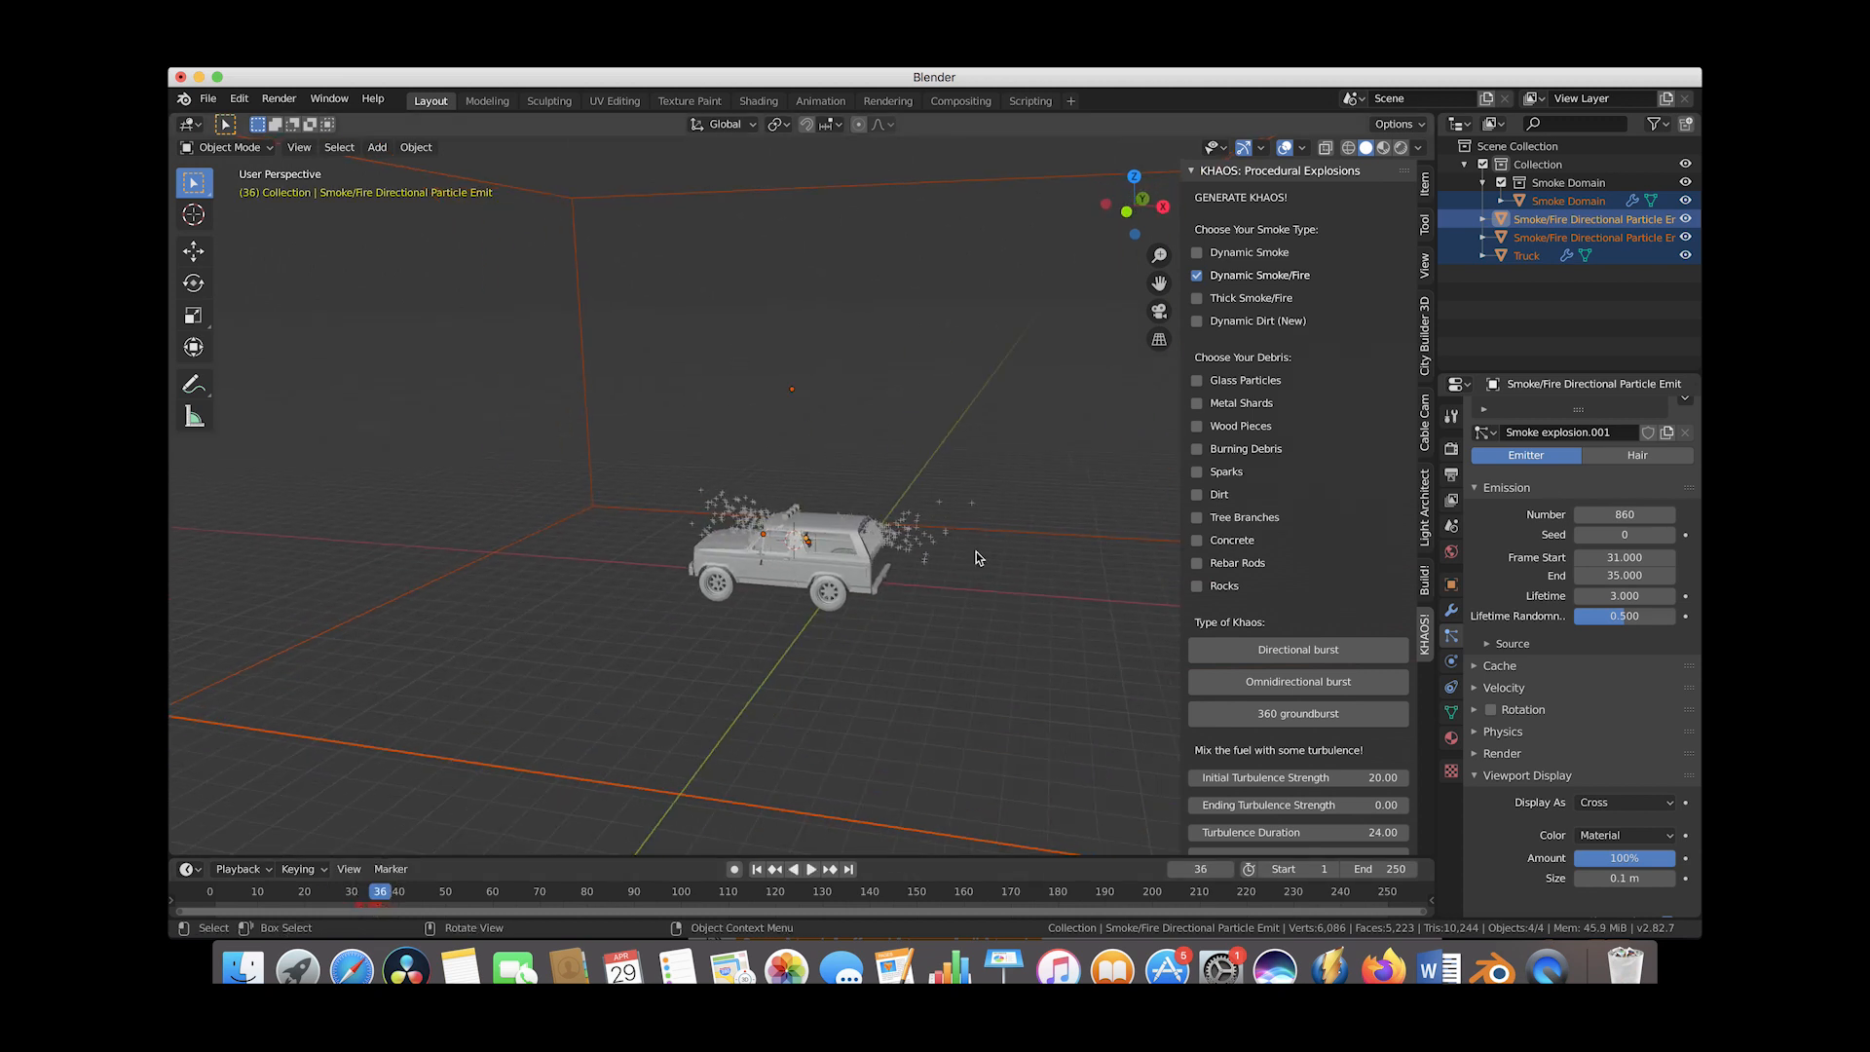
scroll(640, 636, "up", 3)
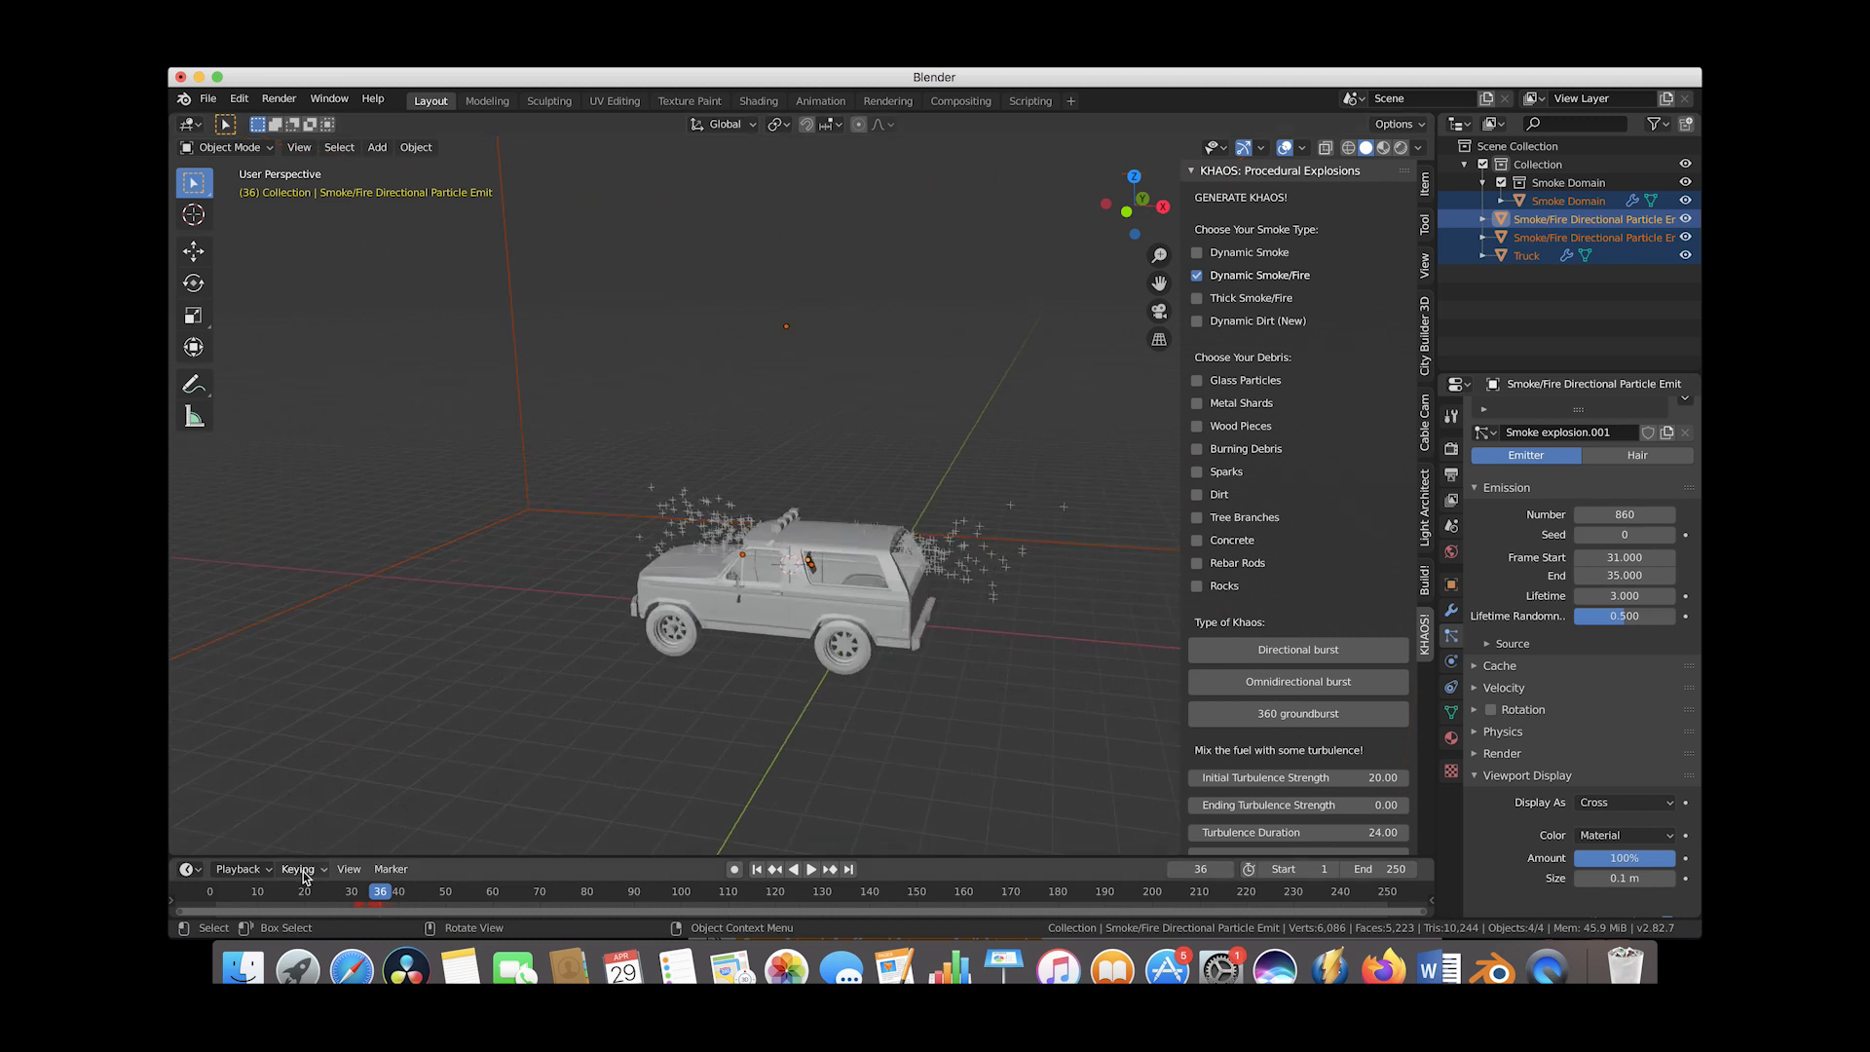
Return to frame 30 and add a third directional Dynamic Smoke/Fire burst emitter
left_click(353, 901)
middle_click_drag(938, 597, 711, 538)
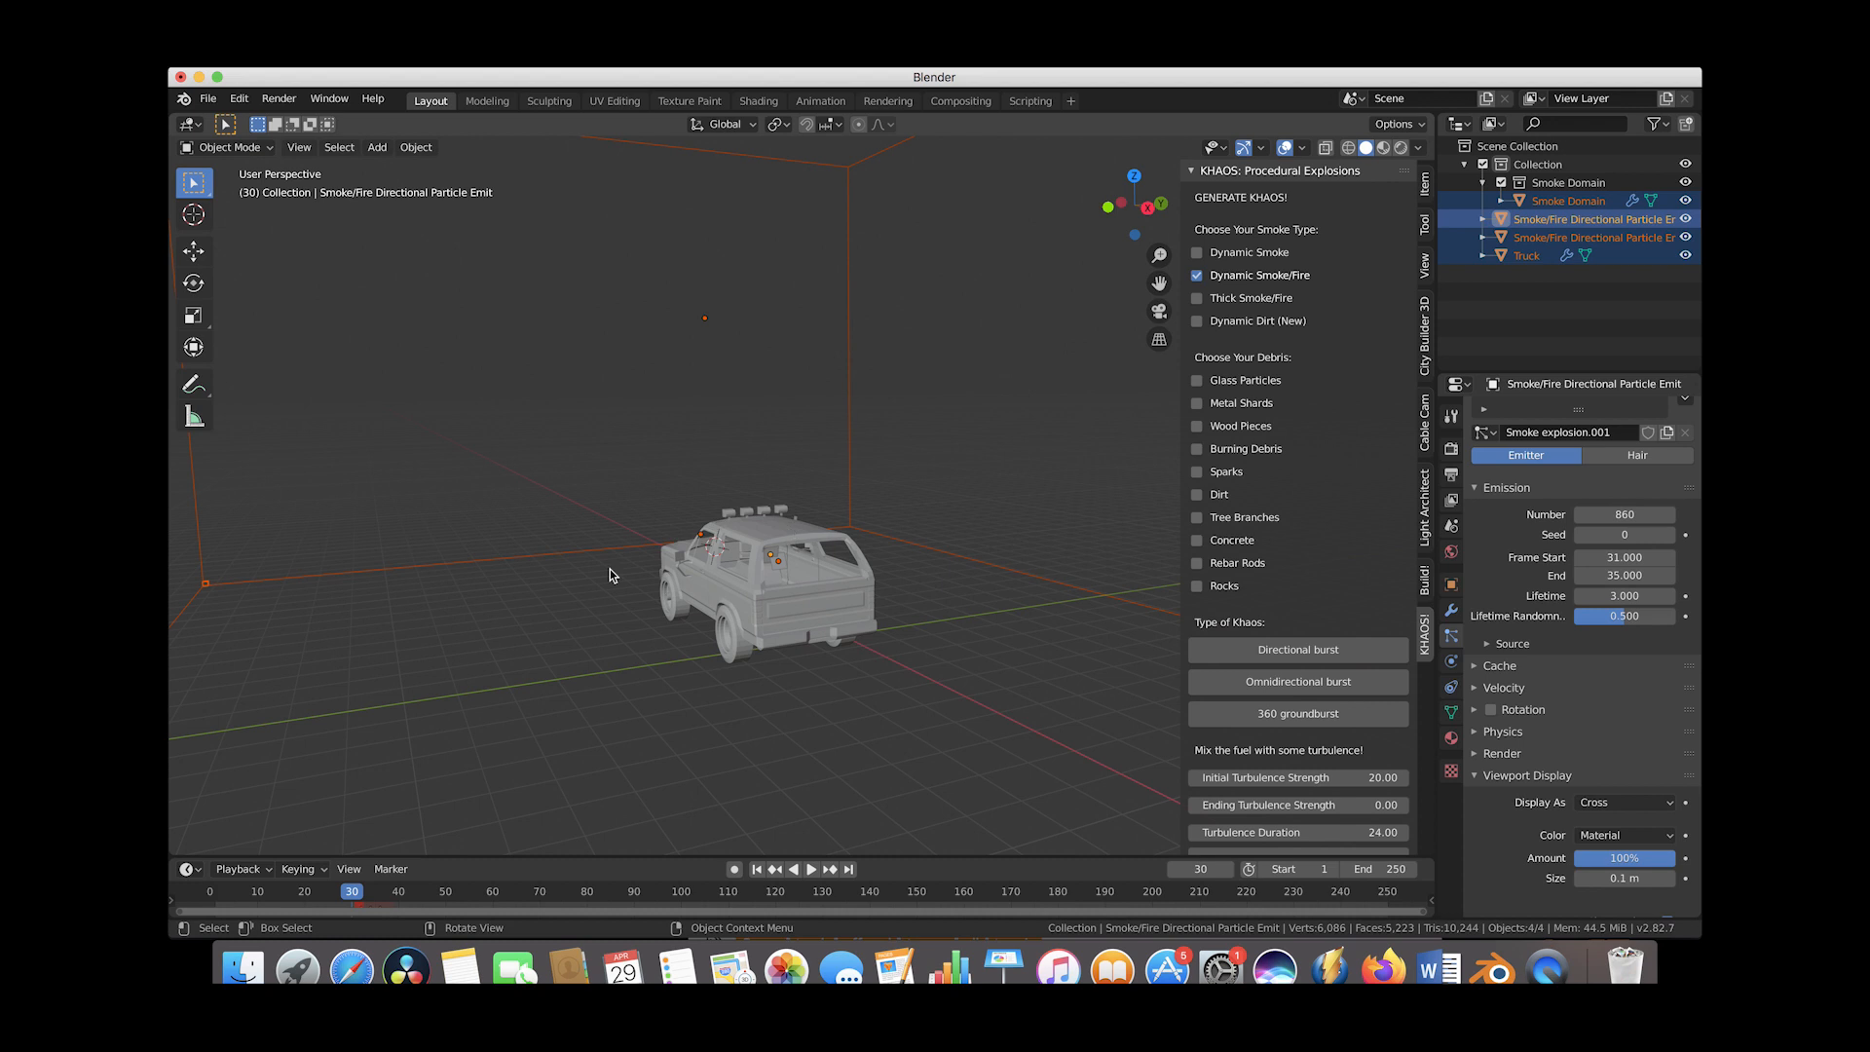
left_click(1299, 653)
middle_click_drag(720, 541, 801, 447)
Place the third emitter inside the cabin and rotate it about the Z axis toward the side of the truck
key("g")
left_click(652, 588)
key("r")
key("z")
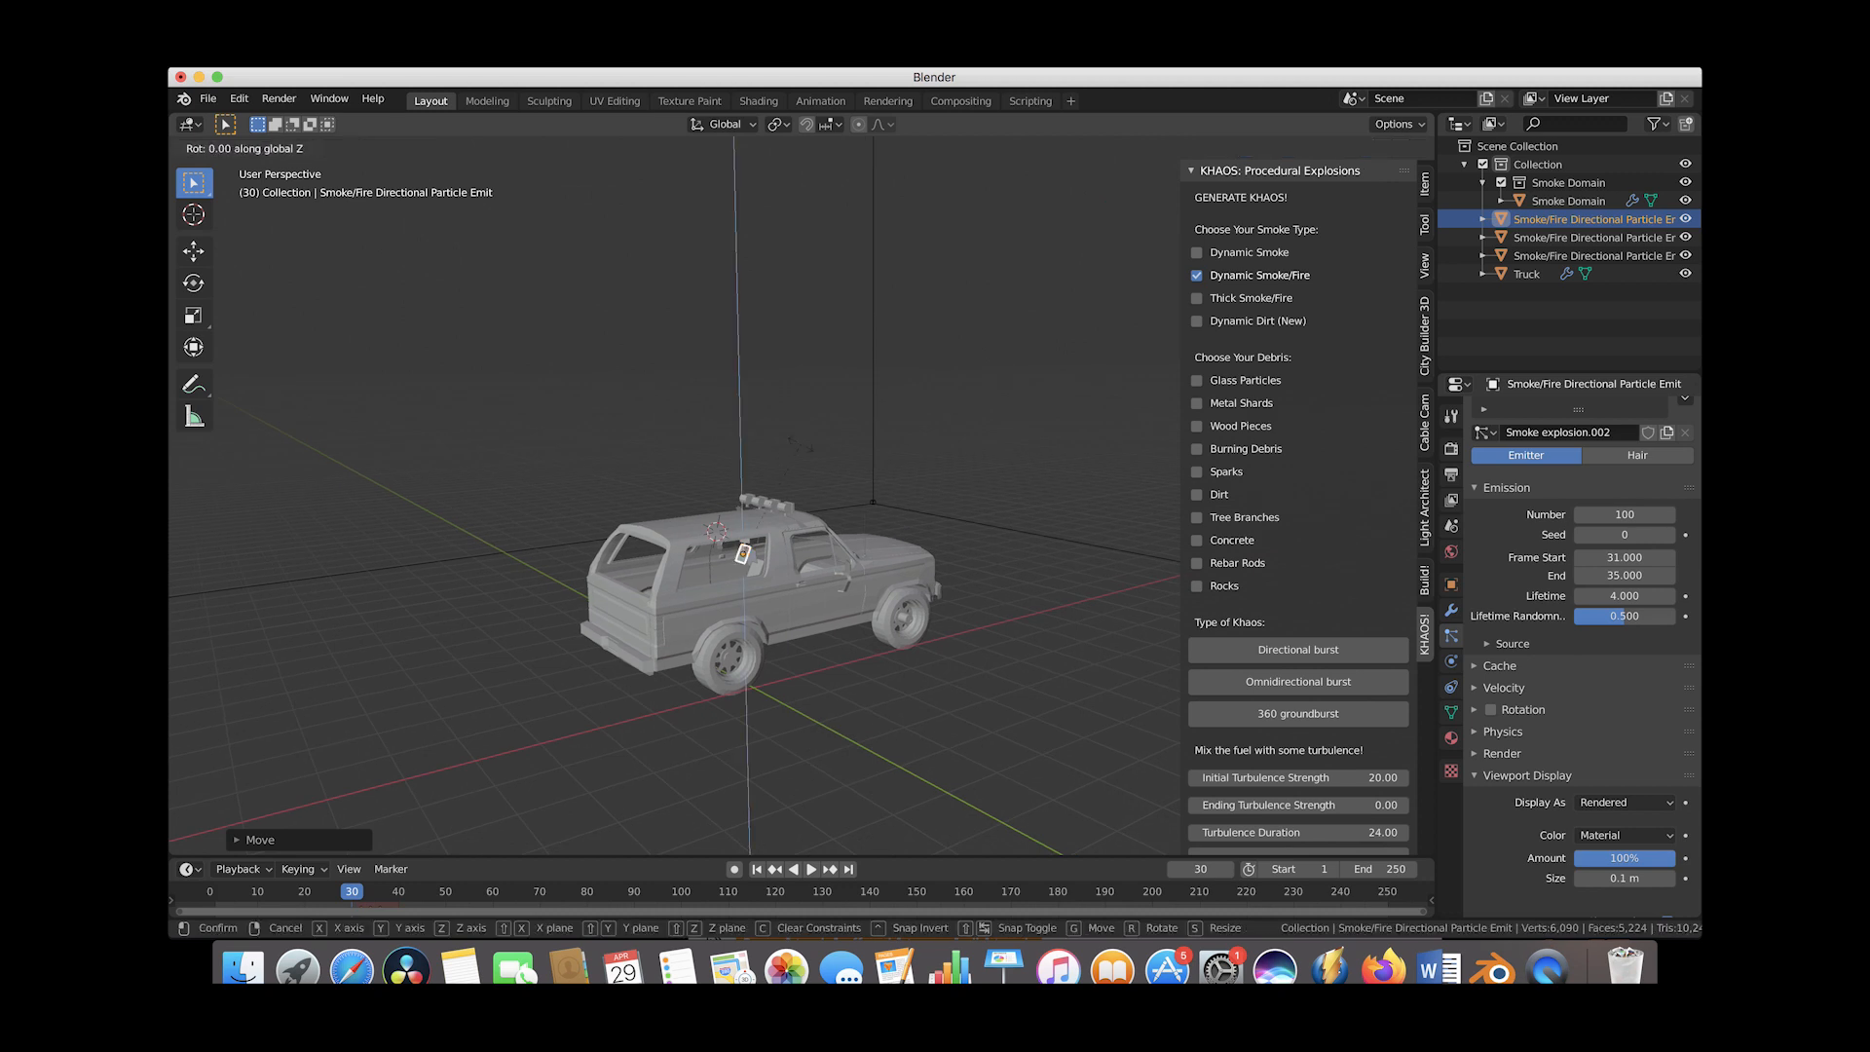
left_click(847, 609)
key("g")
left_click(855, 621)
Play the burst to frame 36, and adjust the third emitter's height and tilt as seen from behind the truck
middle_click_drag(855, 621, 1037, 596)
left_click(329, 898)
key("space")
middle_click_drag(896, 655, 806, 718)
key("g")
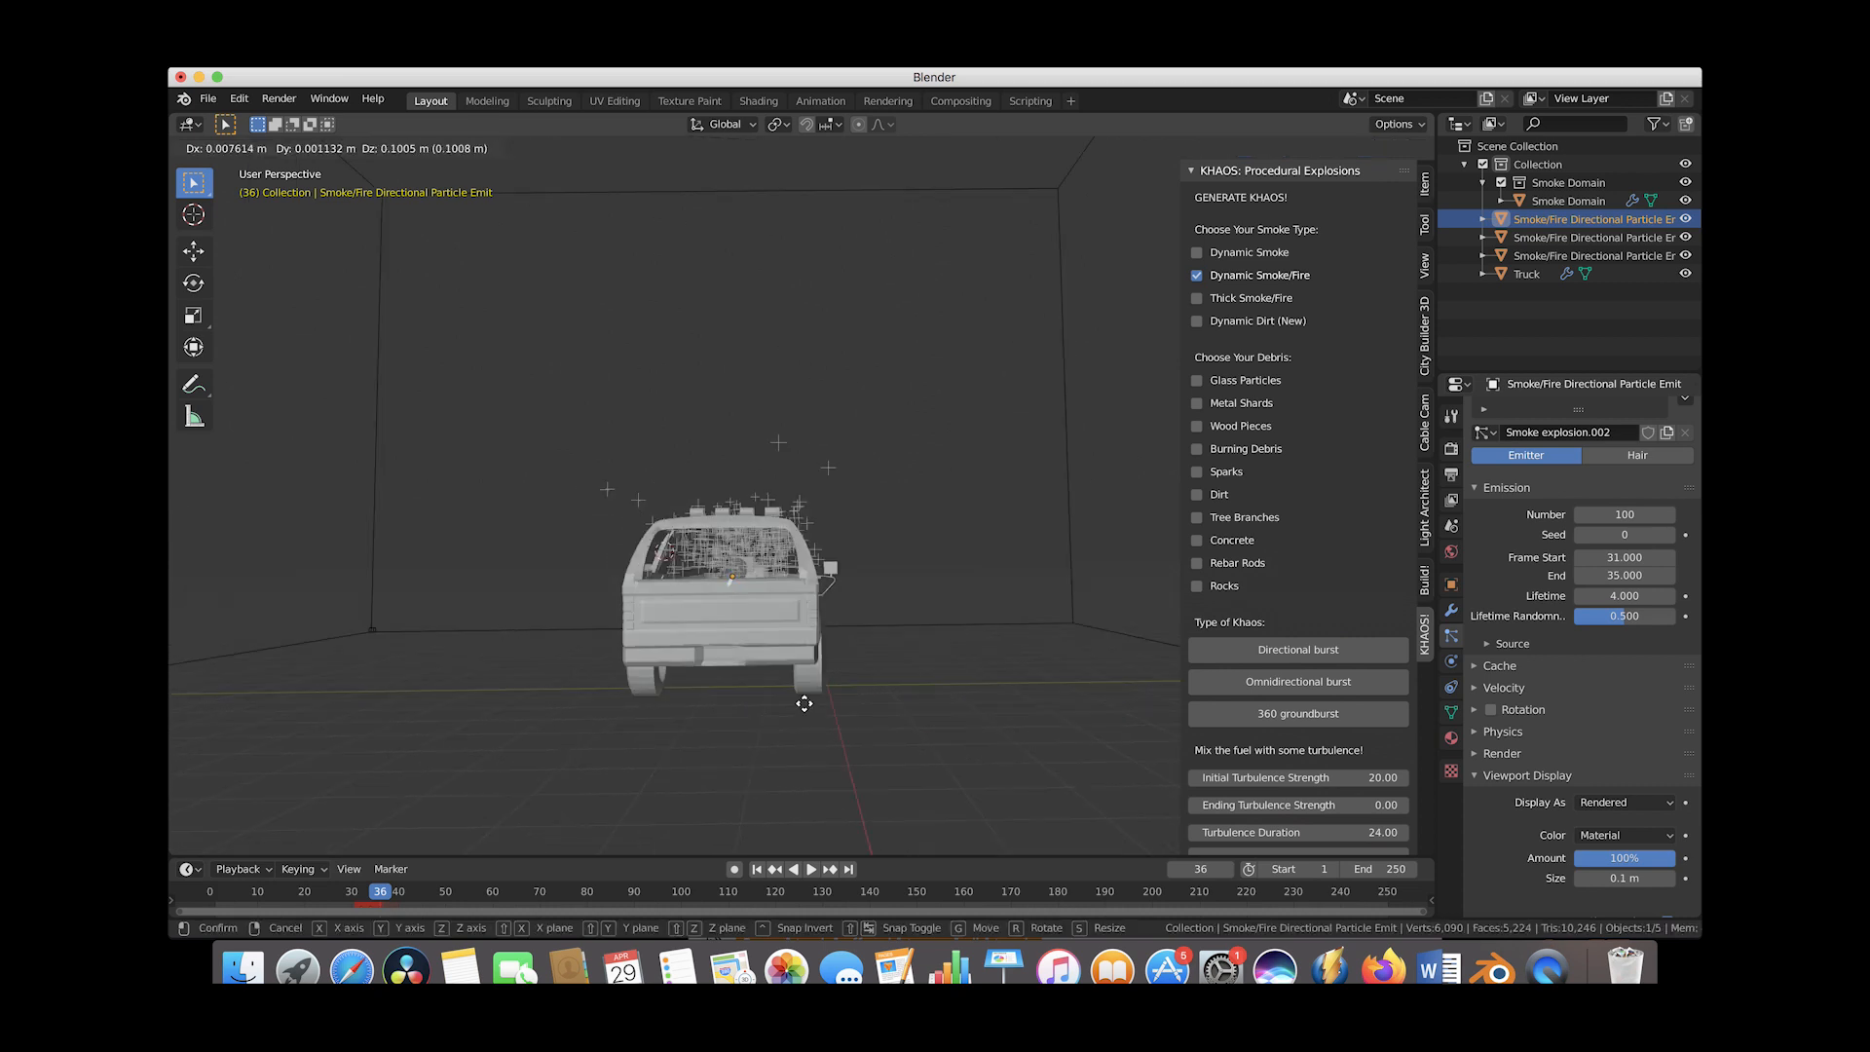
left_click(806, 707)
key("Left")
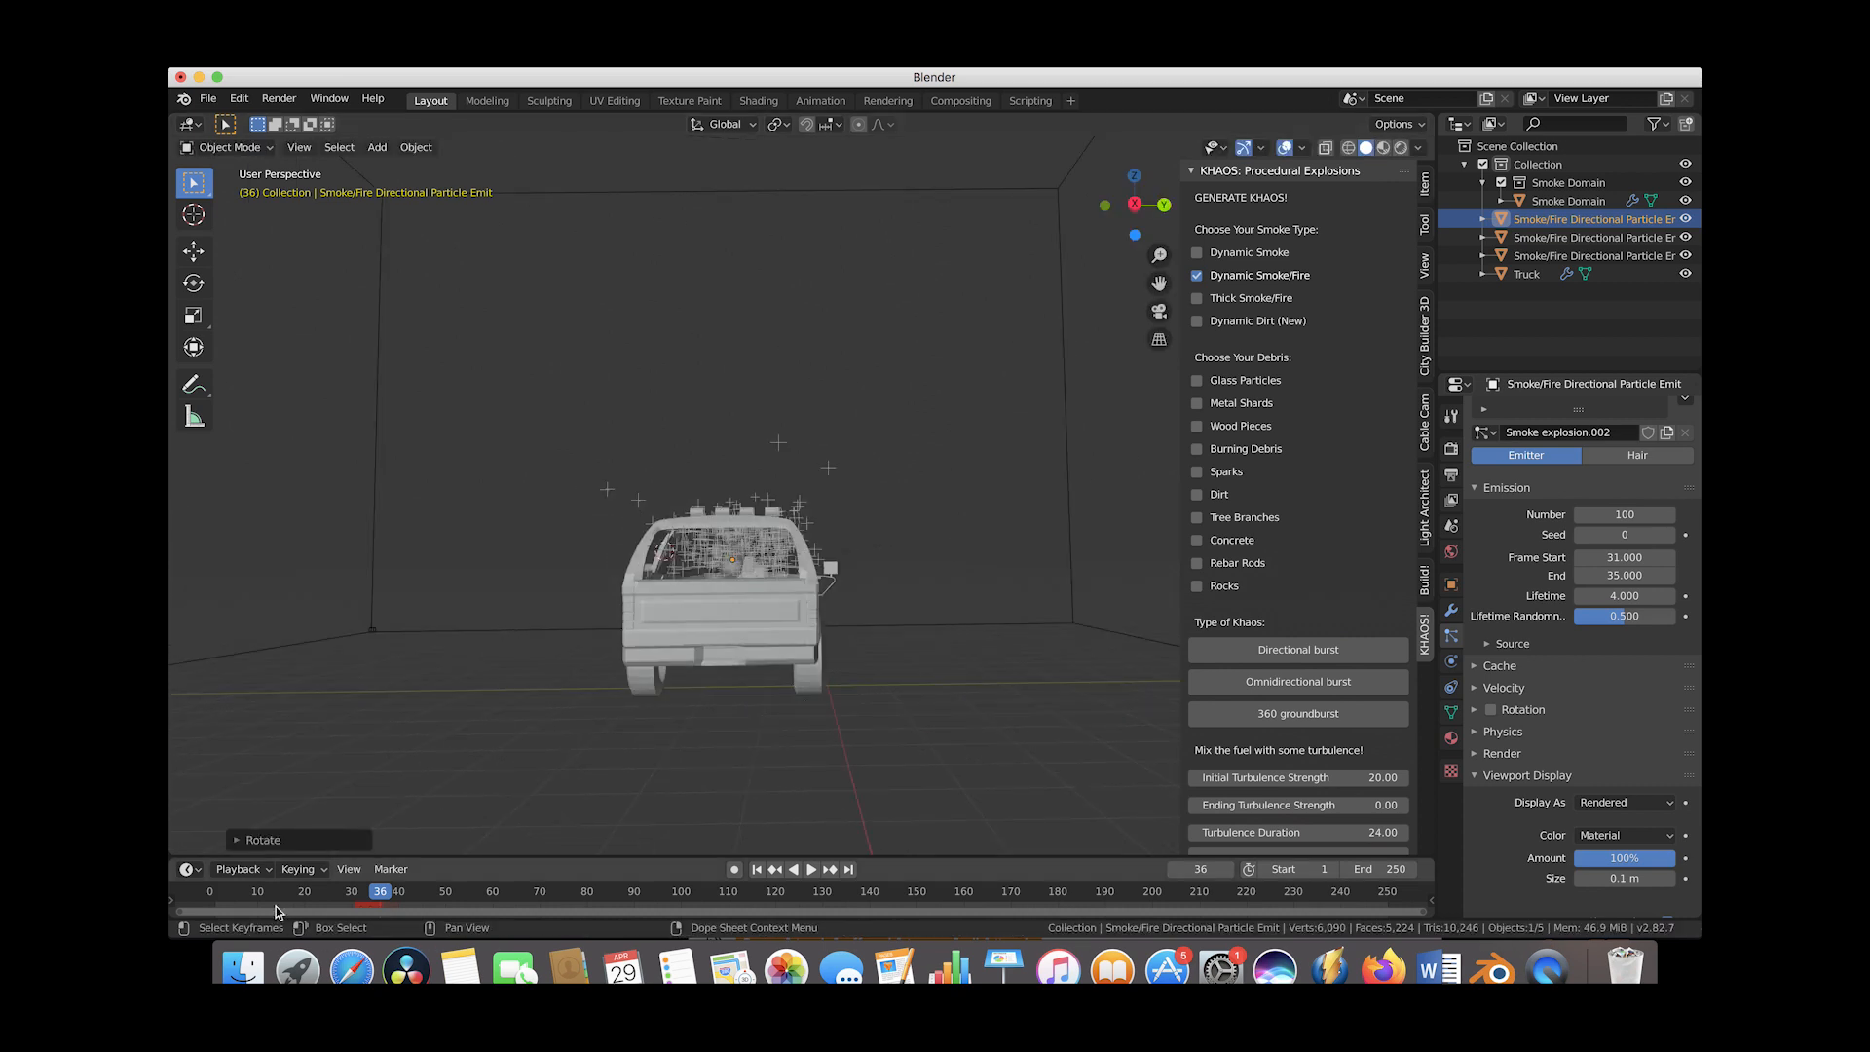
key("r")
left_click(1006, 584)
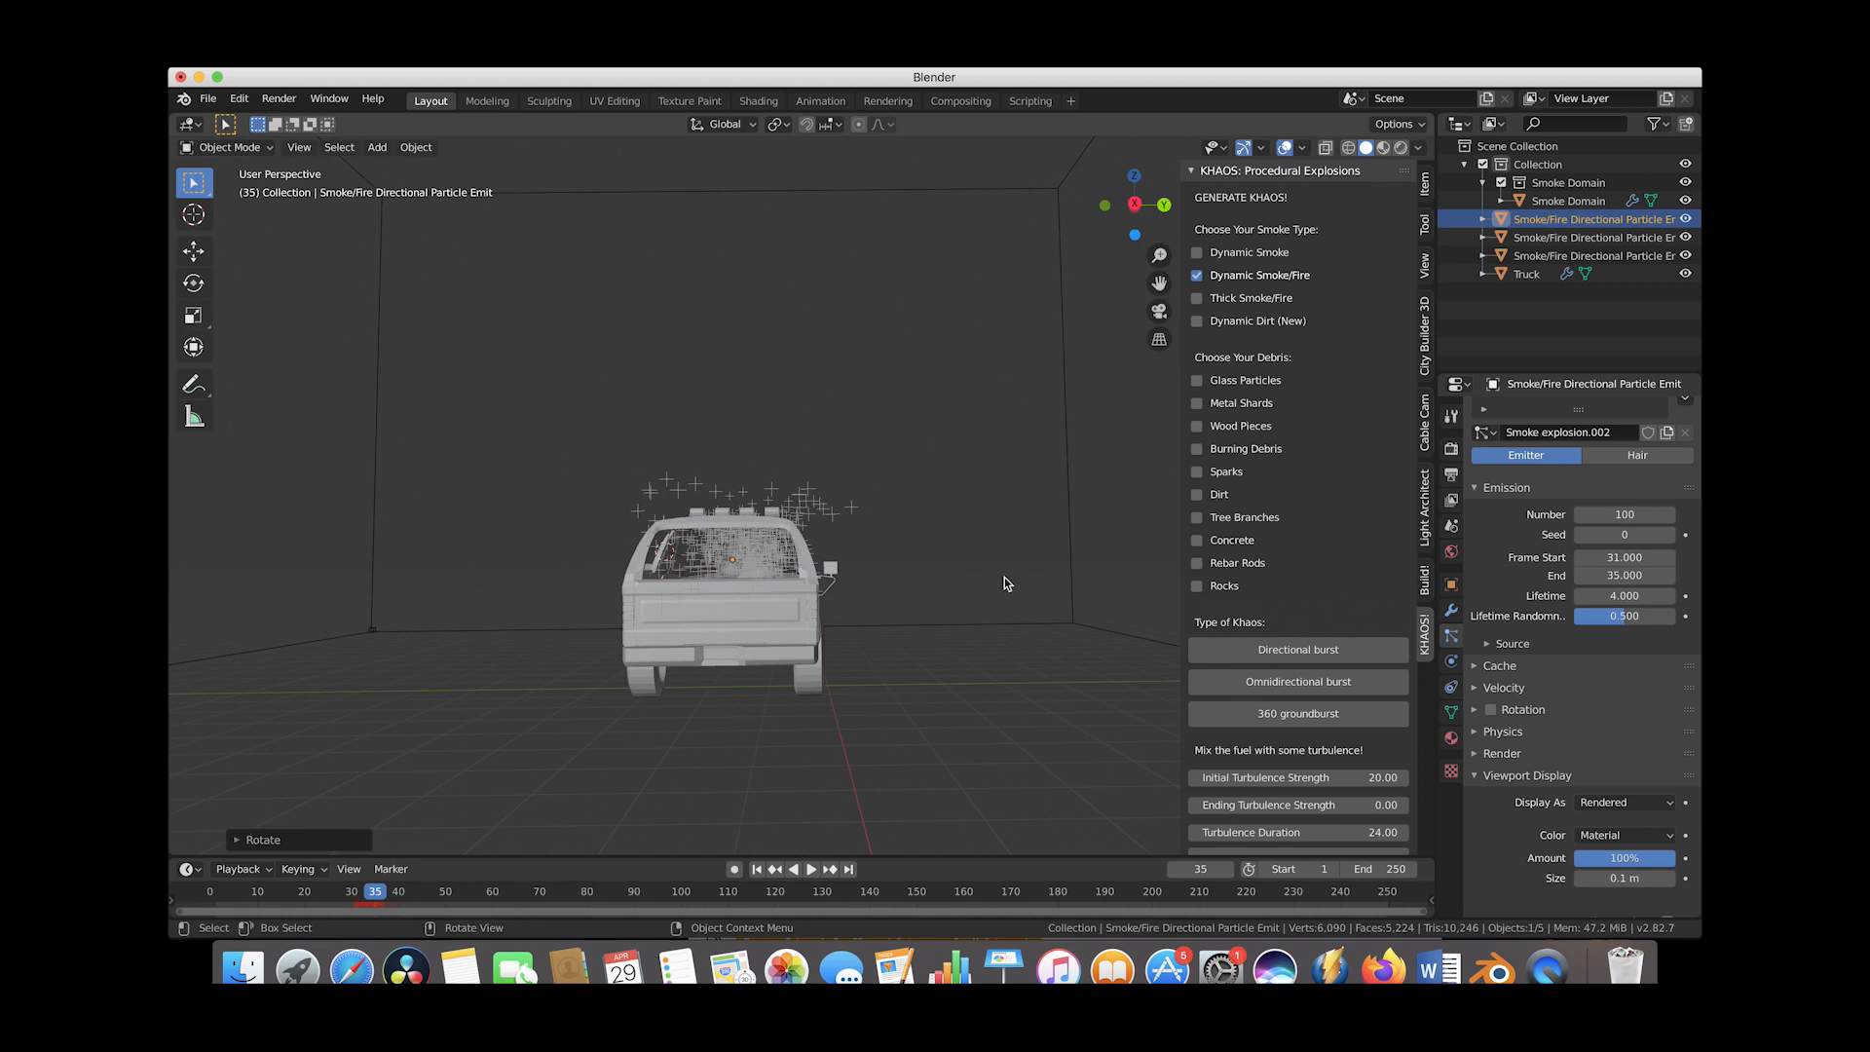
Preview the side burst up to frame 37 and reposition the third emitter in the cabin
mouse_move(347, 891)
left_mouse_down()
mouse_move(401, 891)
mouse_move(384, 891)
left_mouse_up()
middle_click_drag(938, 584, 894, 623)
key("g")
left_click(815, 666)
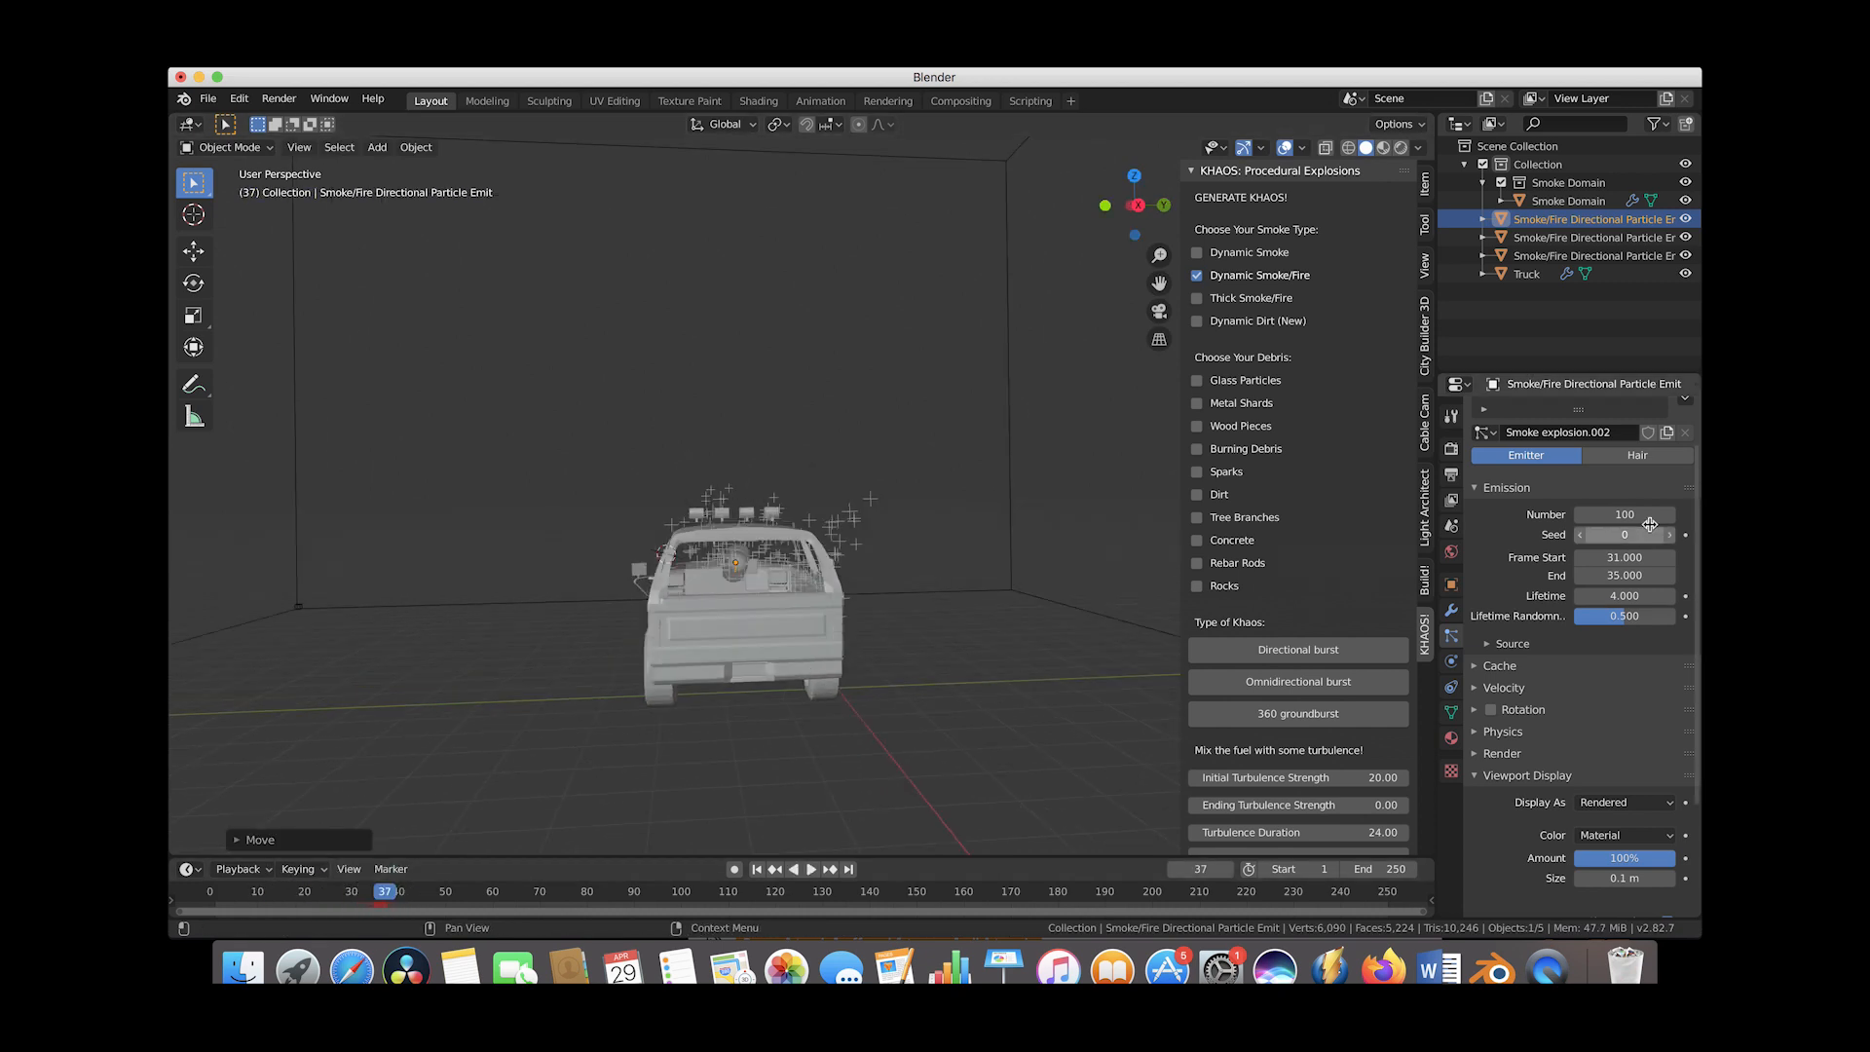
Set the third emitter's particle number to 1200, and inspect the side burst at frame 37 from around the truck
left_click(1624, 517)
key("Return")
left_click_drag(231, 897, 386, 897)
key("space")
scroll(940, 582, "left", 10)
scroll(941, 581, "left", 15)
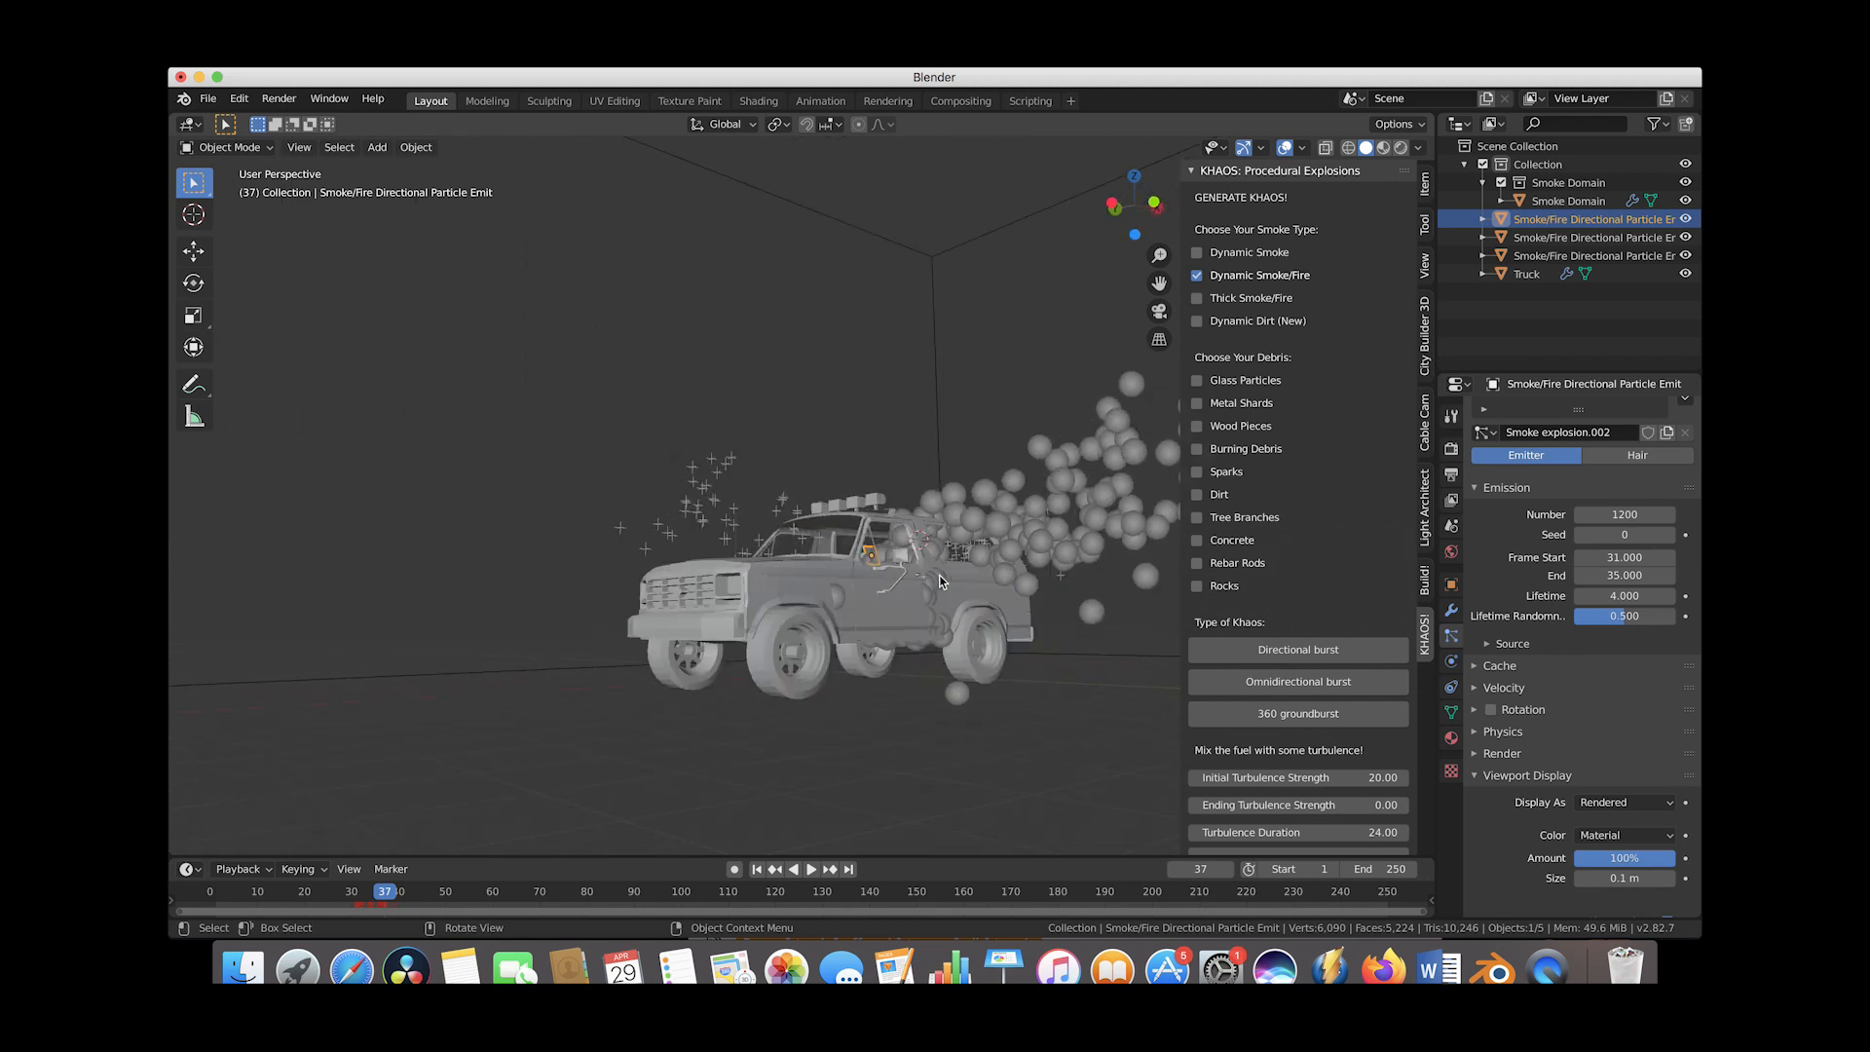
left_click(949, 402)
scroll(949, 402, "left", 10)
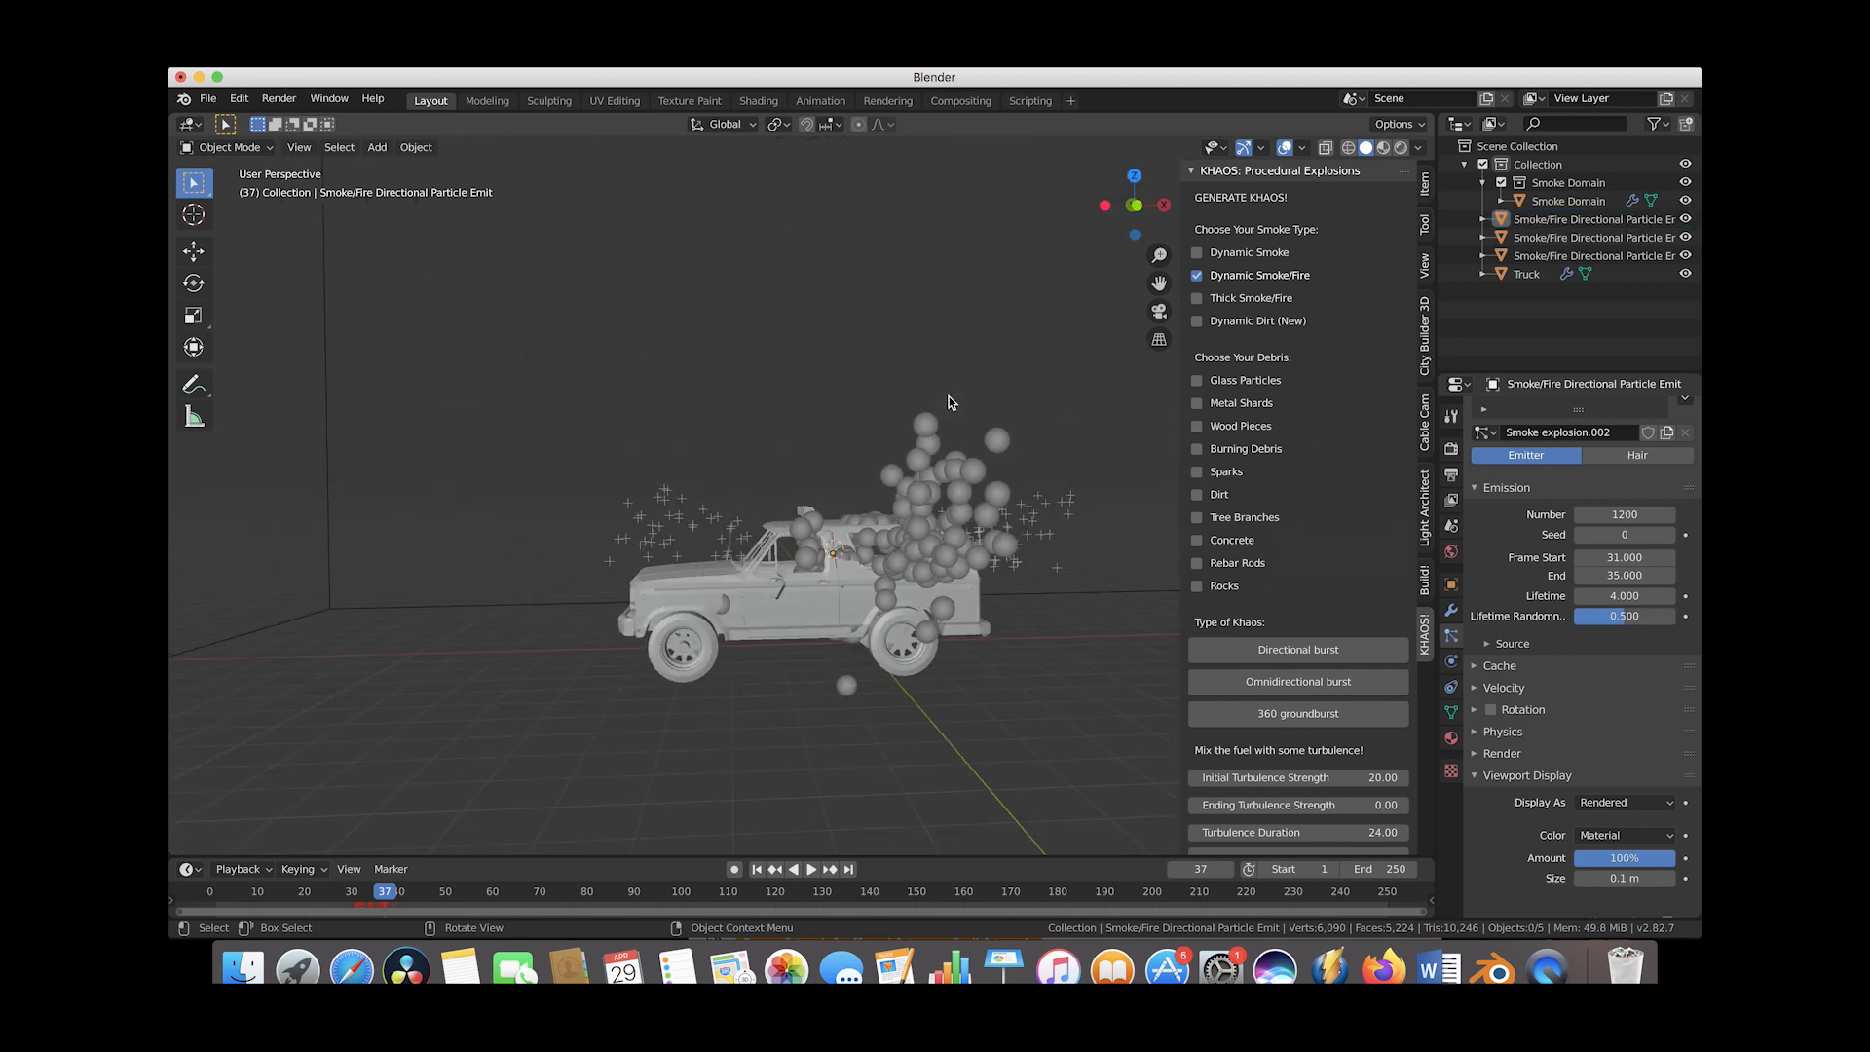
Return to frame 1 and scale the third emitter wider along the X axis inside the cabin
key("shift+Left")
scroll(853, 548, "left", 3)
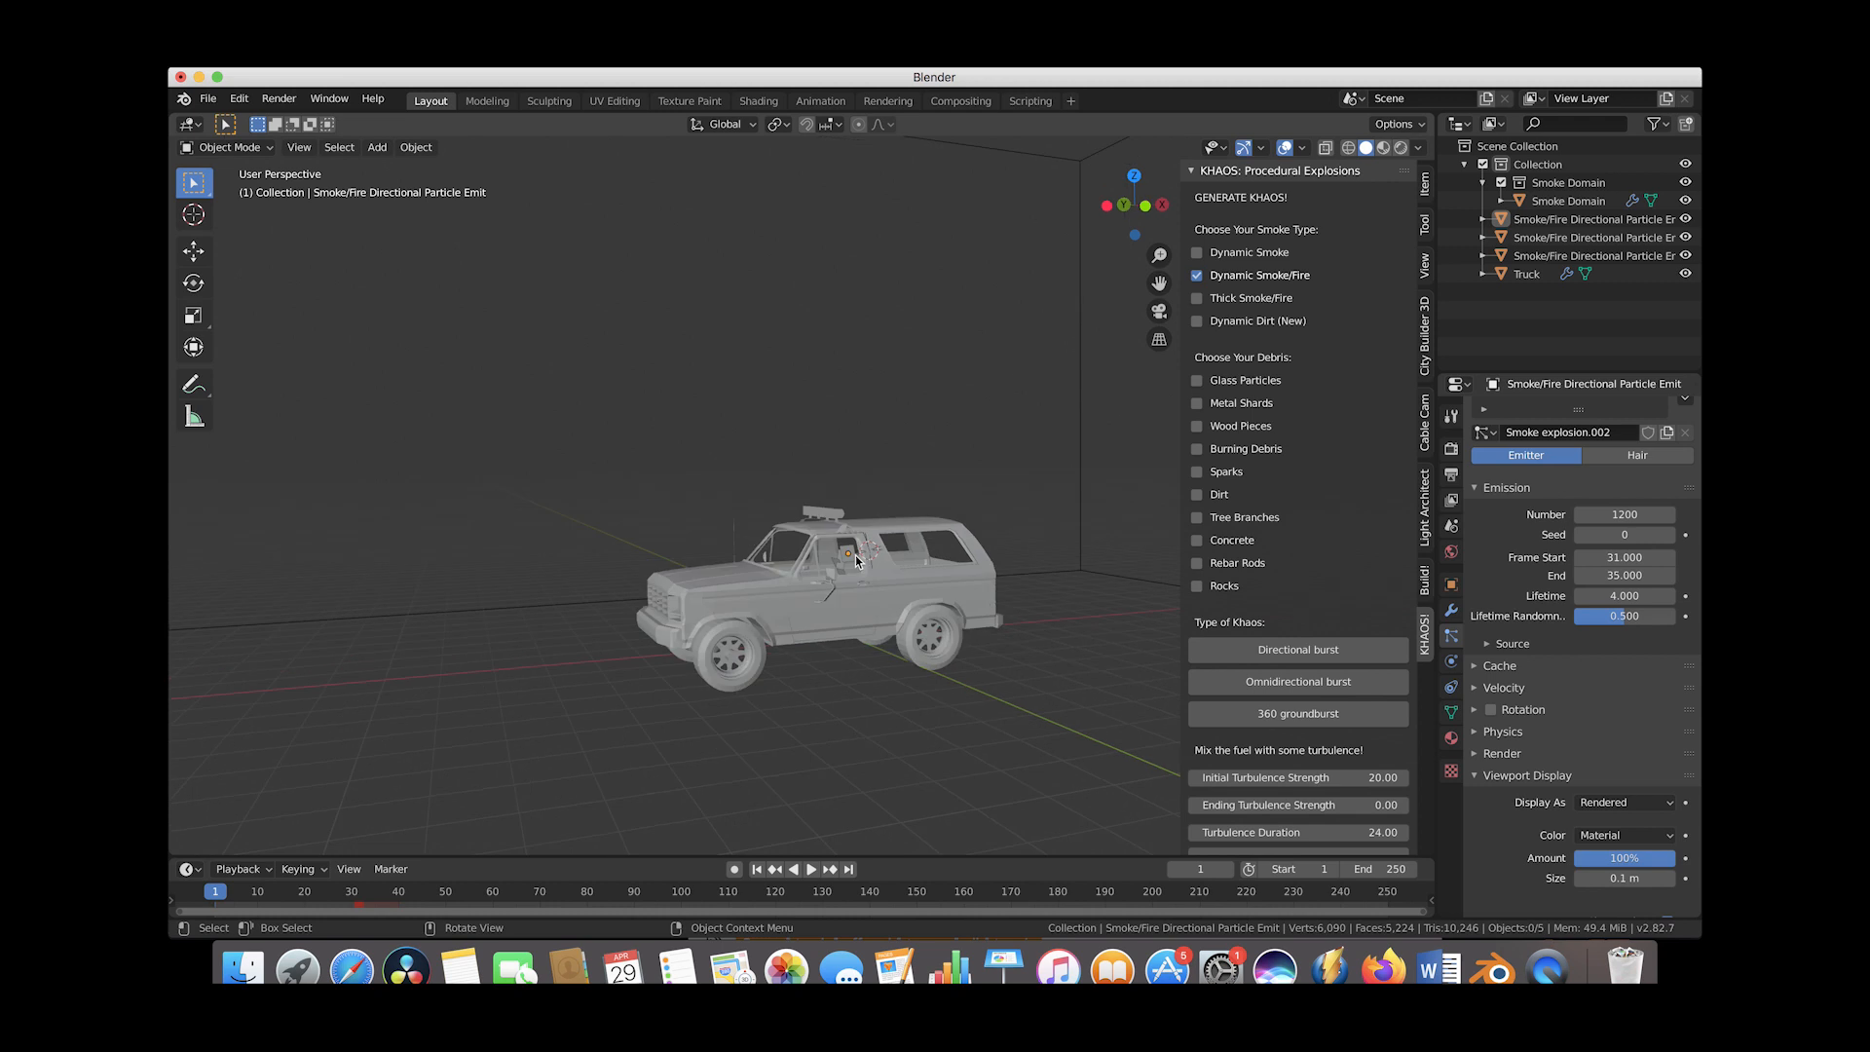
left_click(847, 556)
key("s")
key("x")
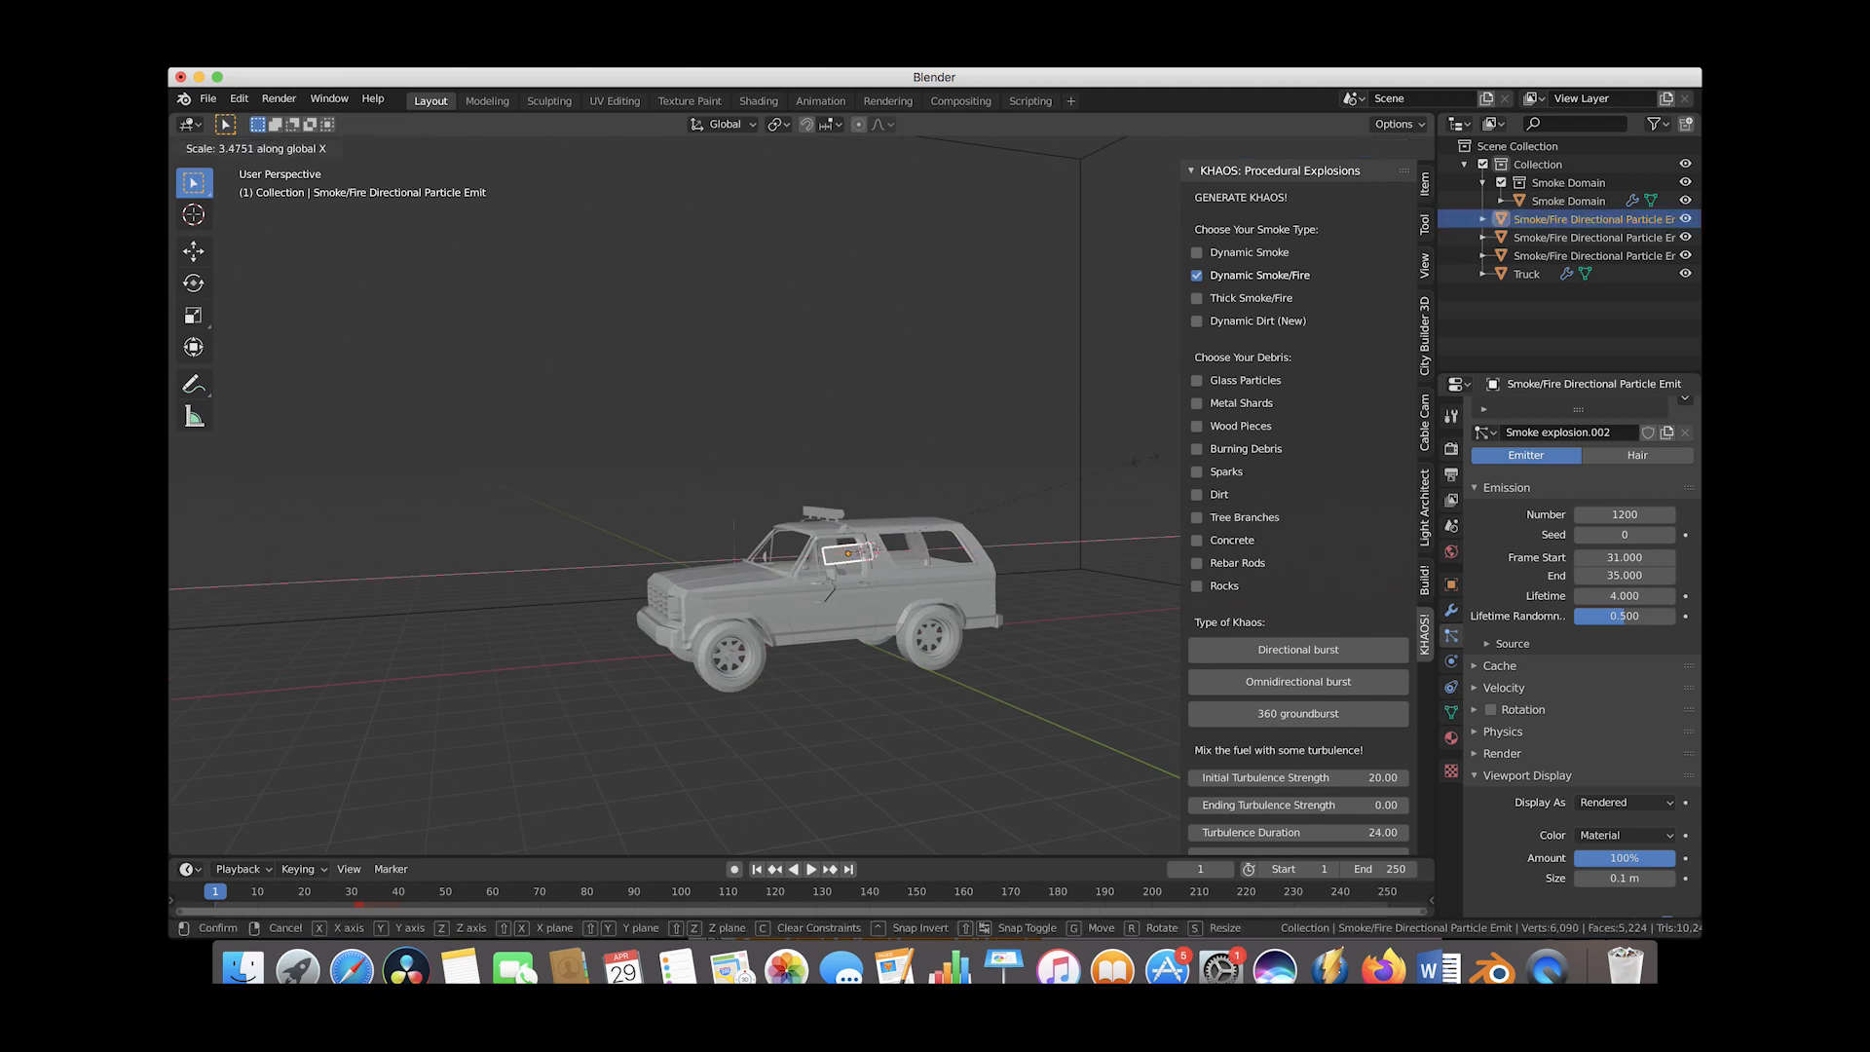
left_click(1147, 459)
Preview the widened side burst up to frame 35 and examine it from around the truck
scroll(929, 513, "down", 2, "ctrl")
scroll(929, 513, "right", 5)
left_click_drag(222, 893, 380, 874)
scroll(699, 551, "right", 5)
scroll(699, 551, "left", 8)
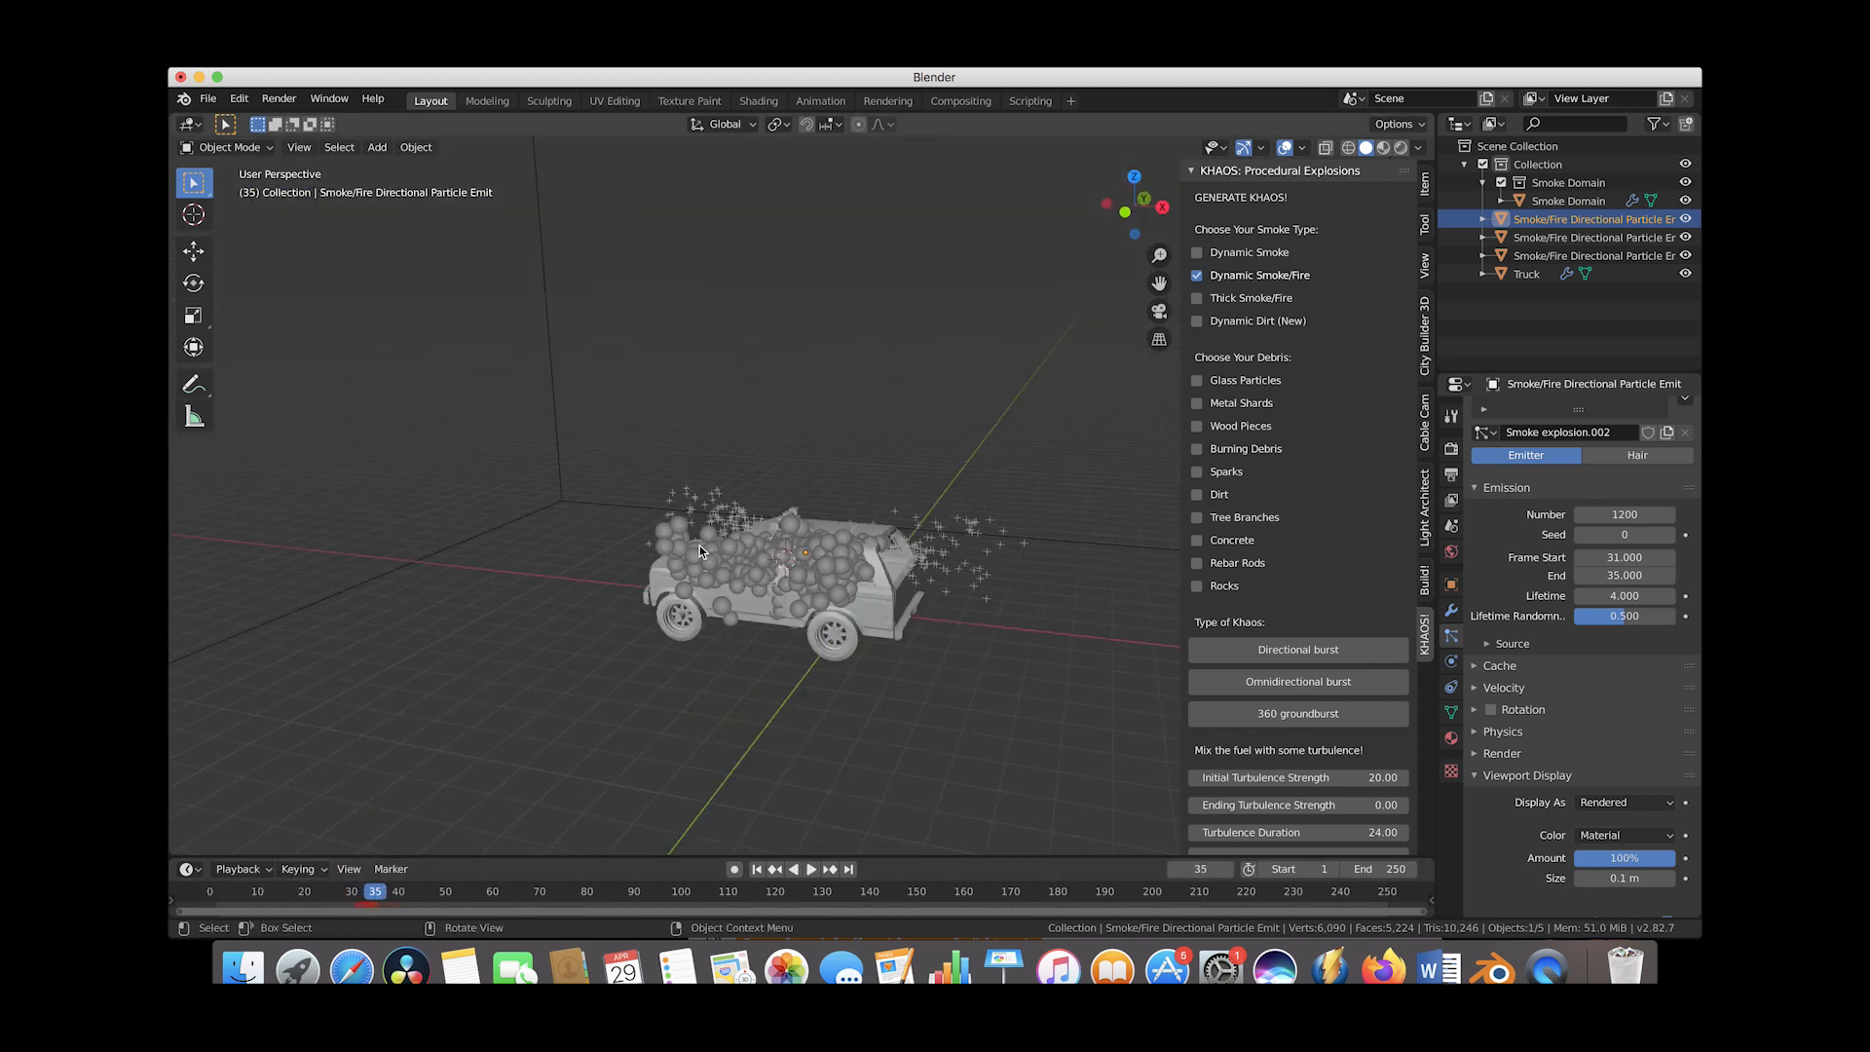
scroll(700, 551, "left", 5)
Set the third emitter's particle lifetime to 3 and check the burst's reach at frame 35
left_click(1639, 596)
type("4.0")
key("BackSpace")
key("BackSpace")
key("BackSpace")
type("3")
key("Return")
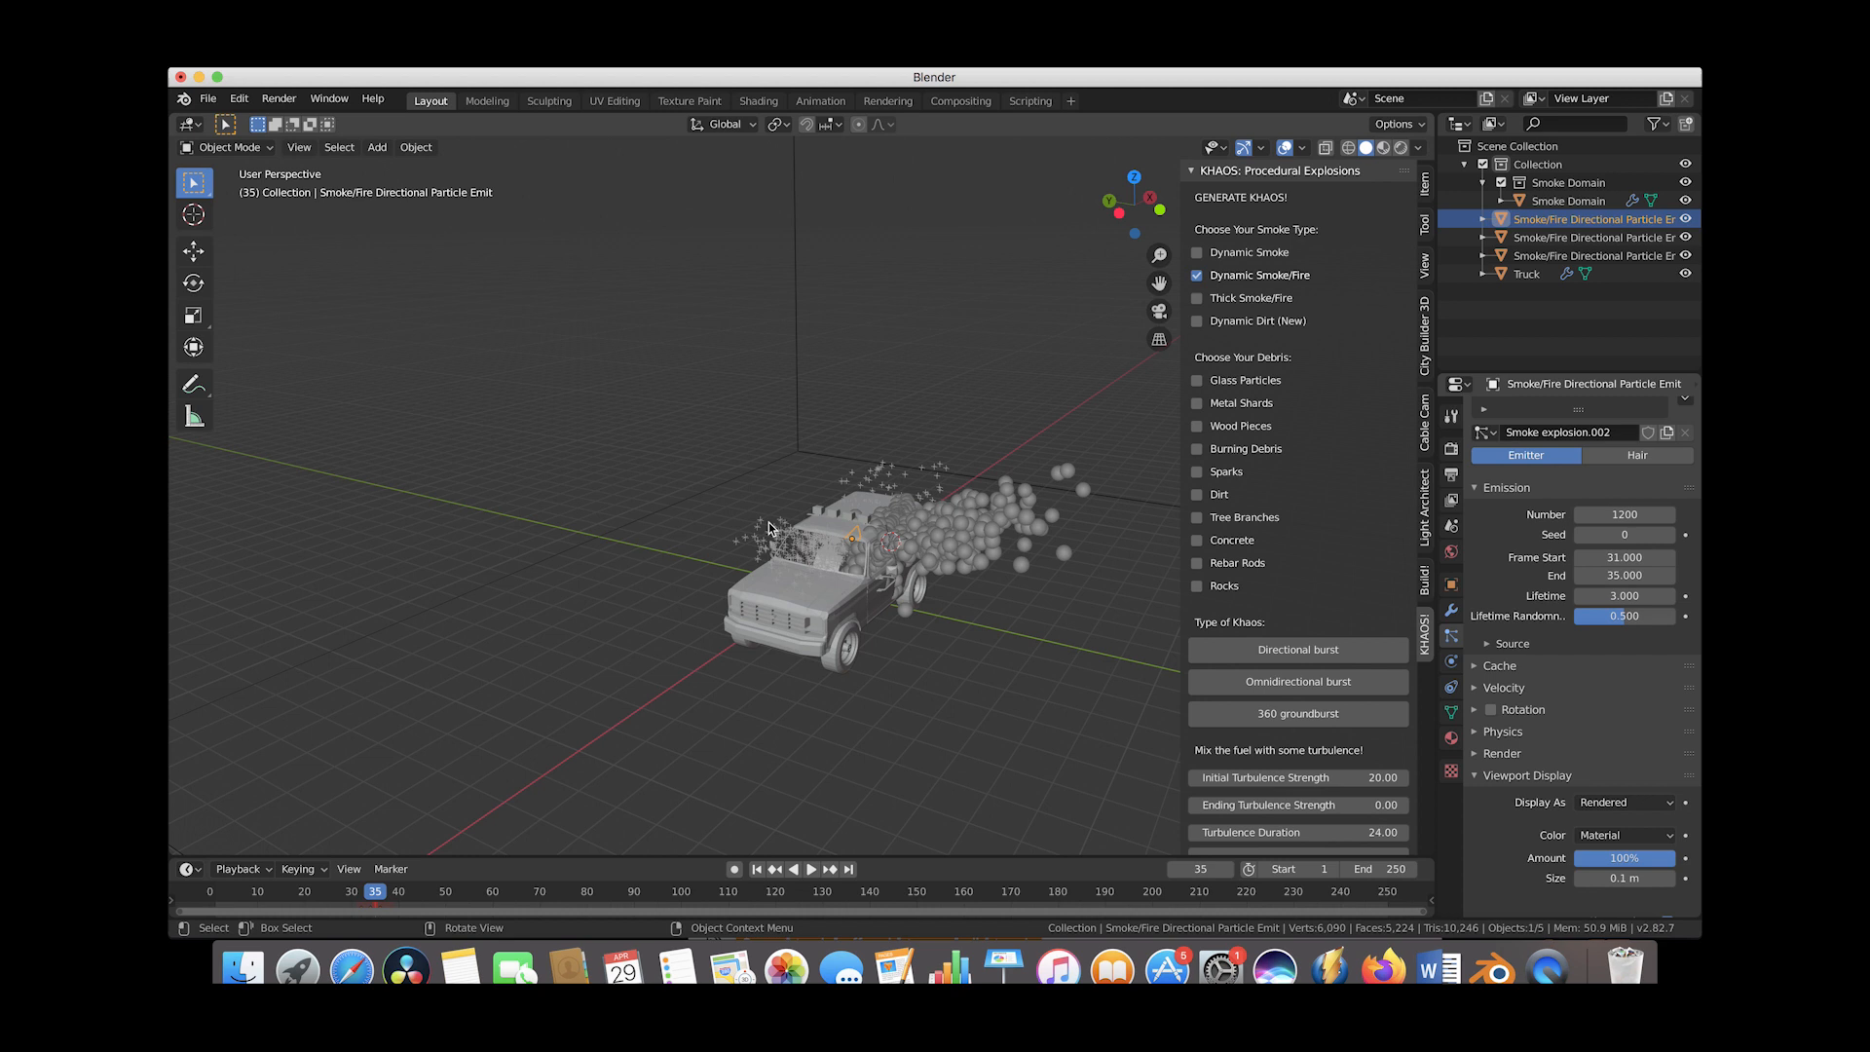
scroll(758, 528, "right", 8)
scroll(757, 527, "right", 2)
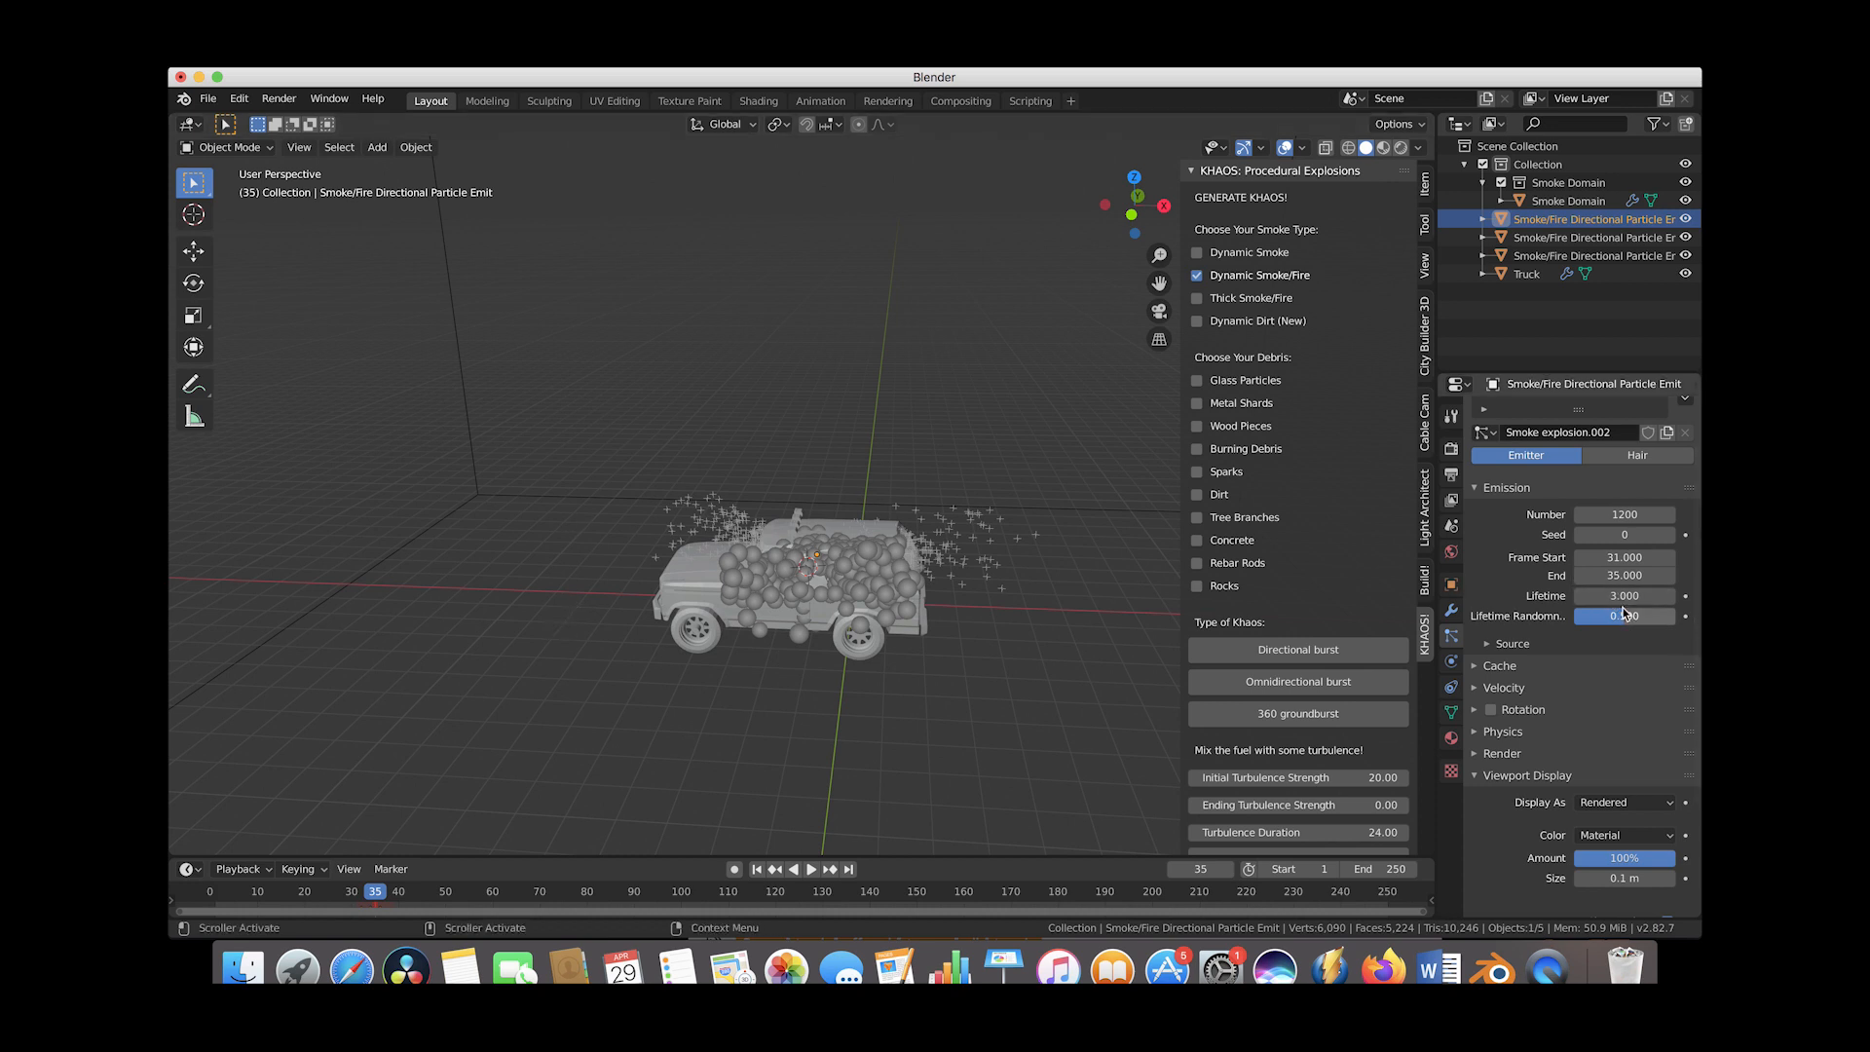
Preview the side burst up to frame 36 and display the third emitter's particles as crosses
left_click_drag(275, 891, 380, 892)
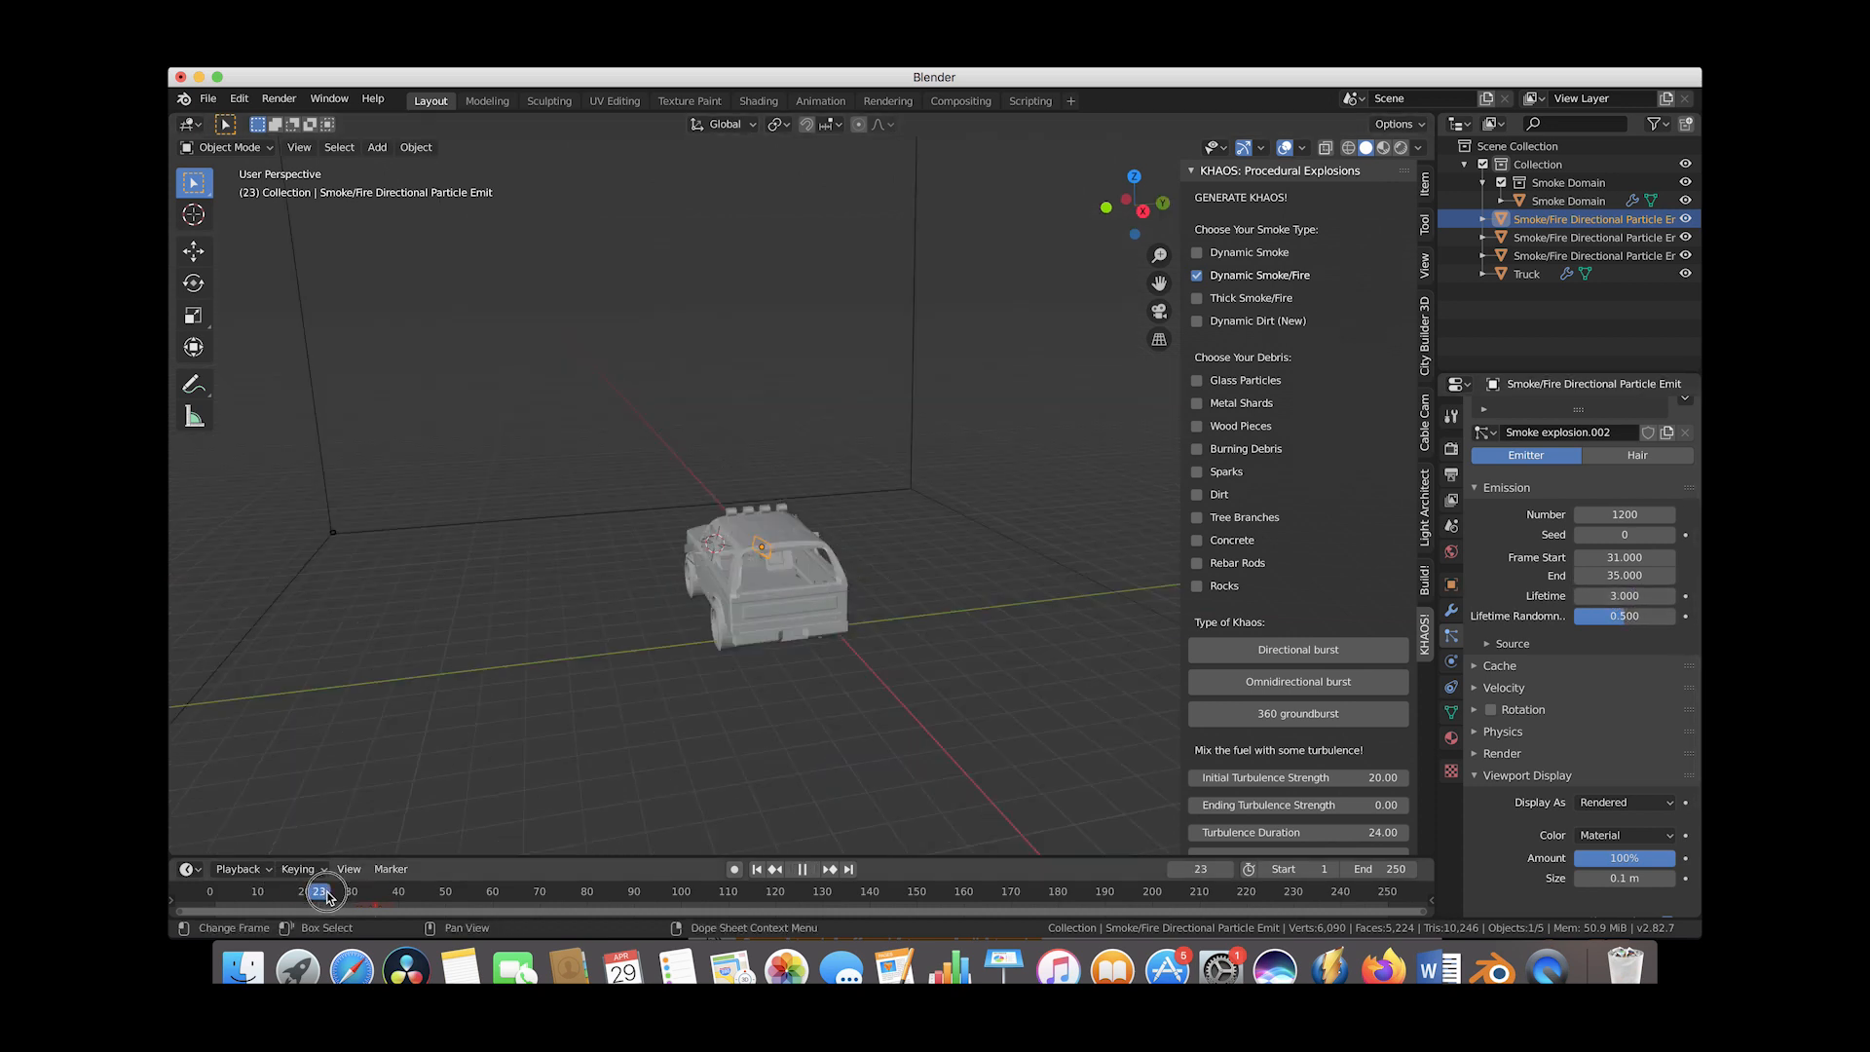
middle_click_drag(752, 576, 764, 619)
left_click(1598, 811)
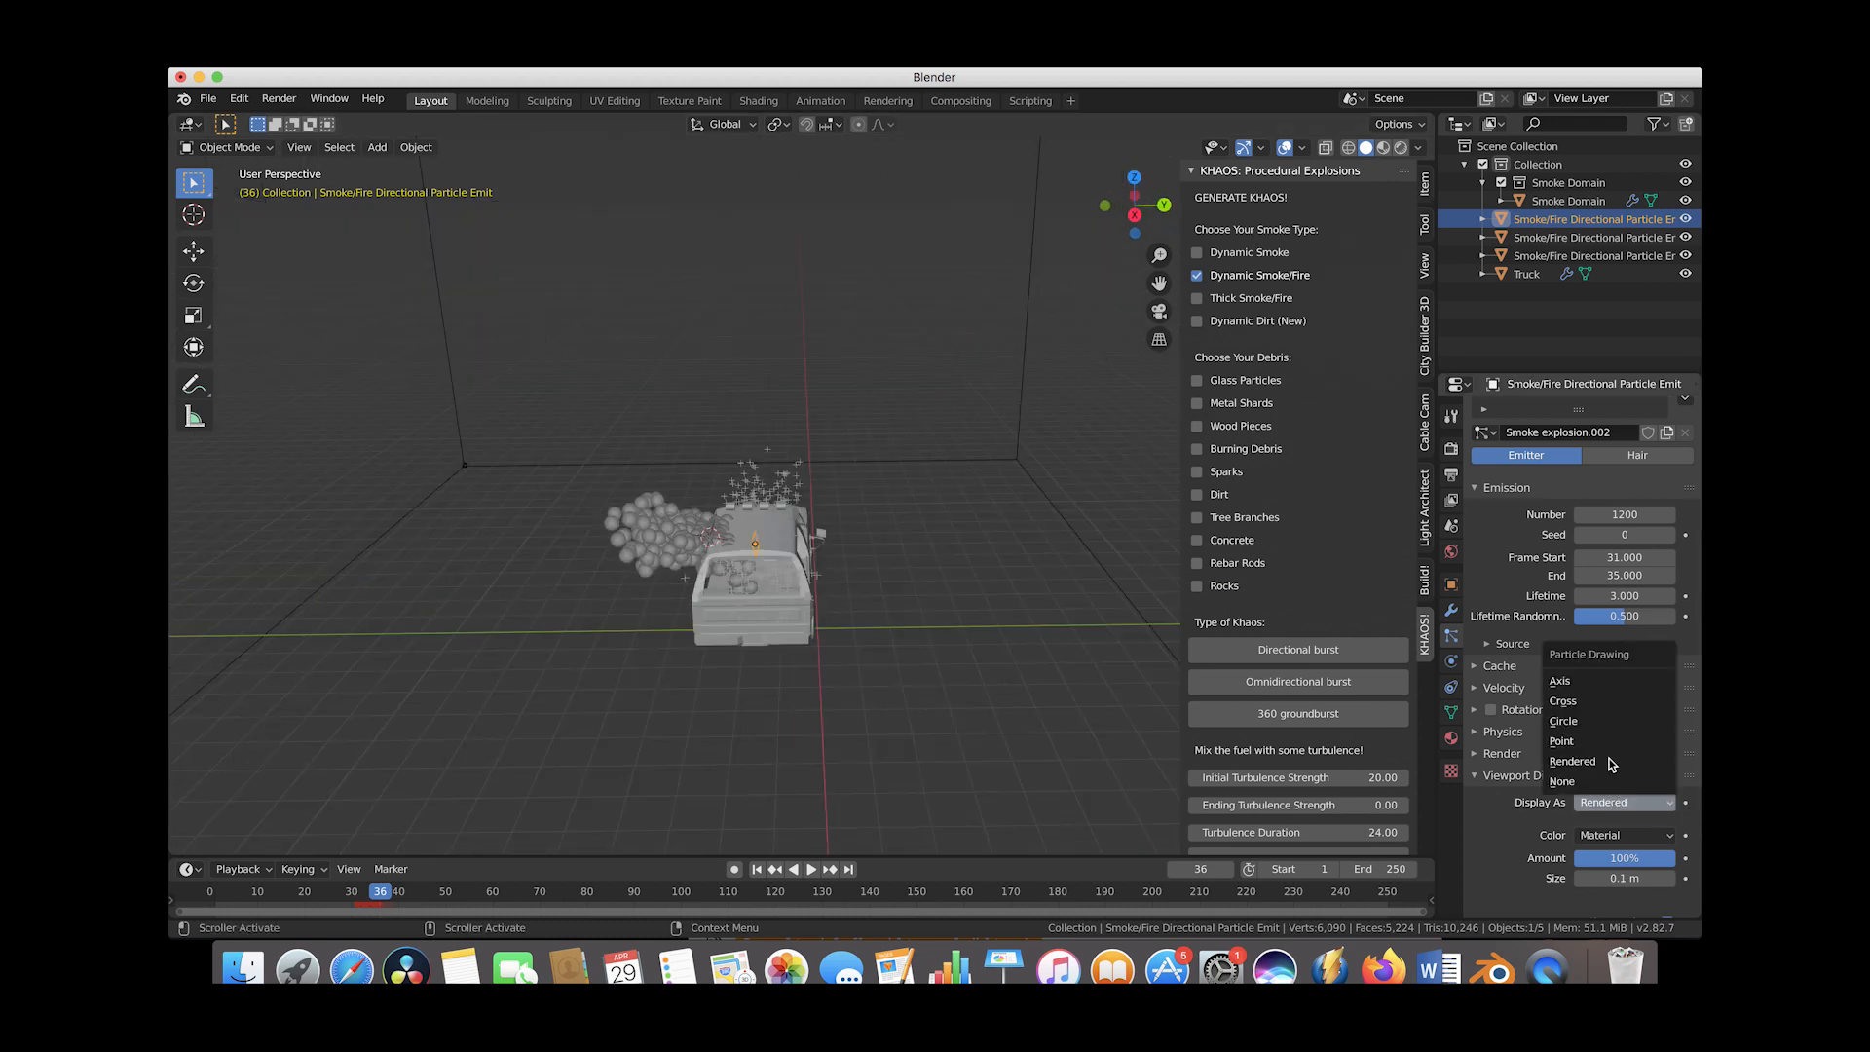
left_click(1587, 699)
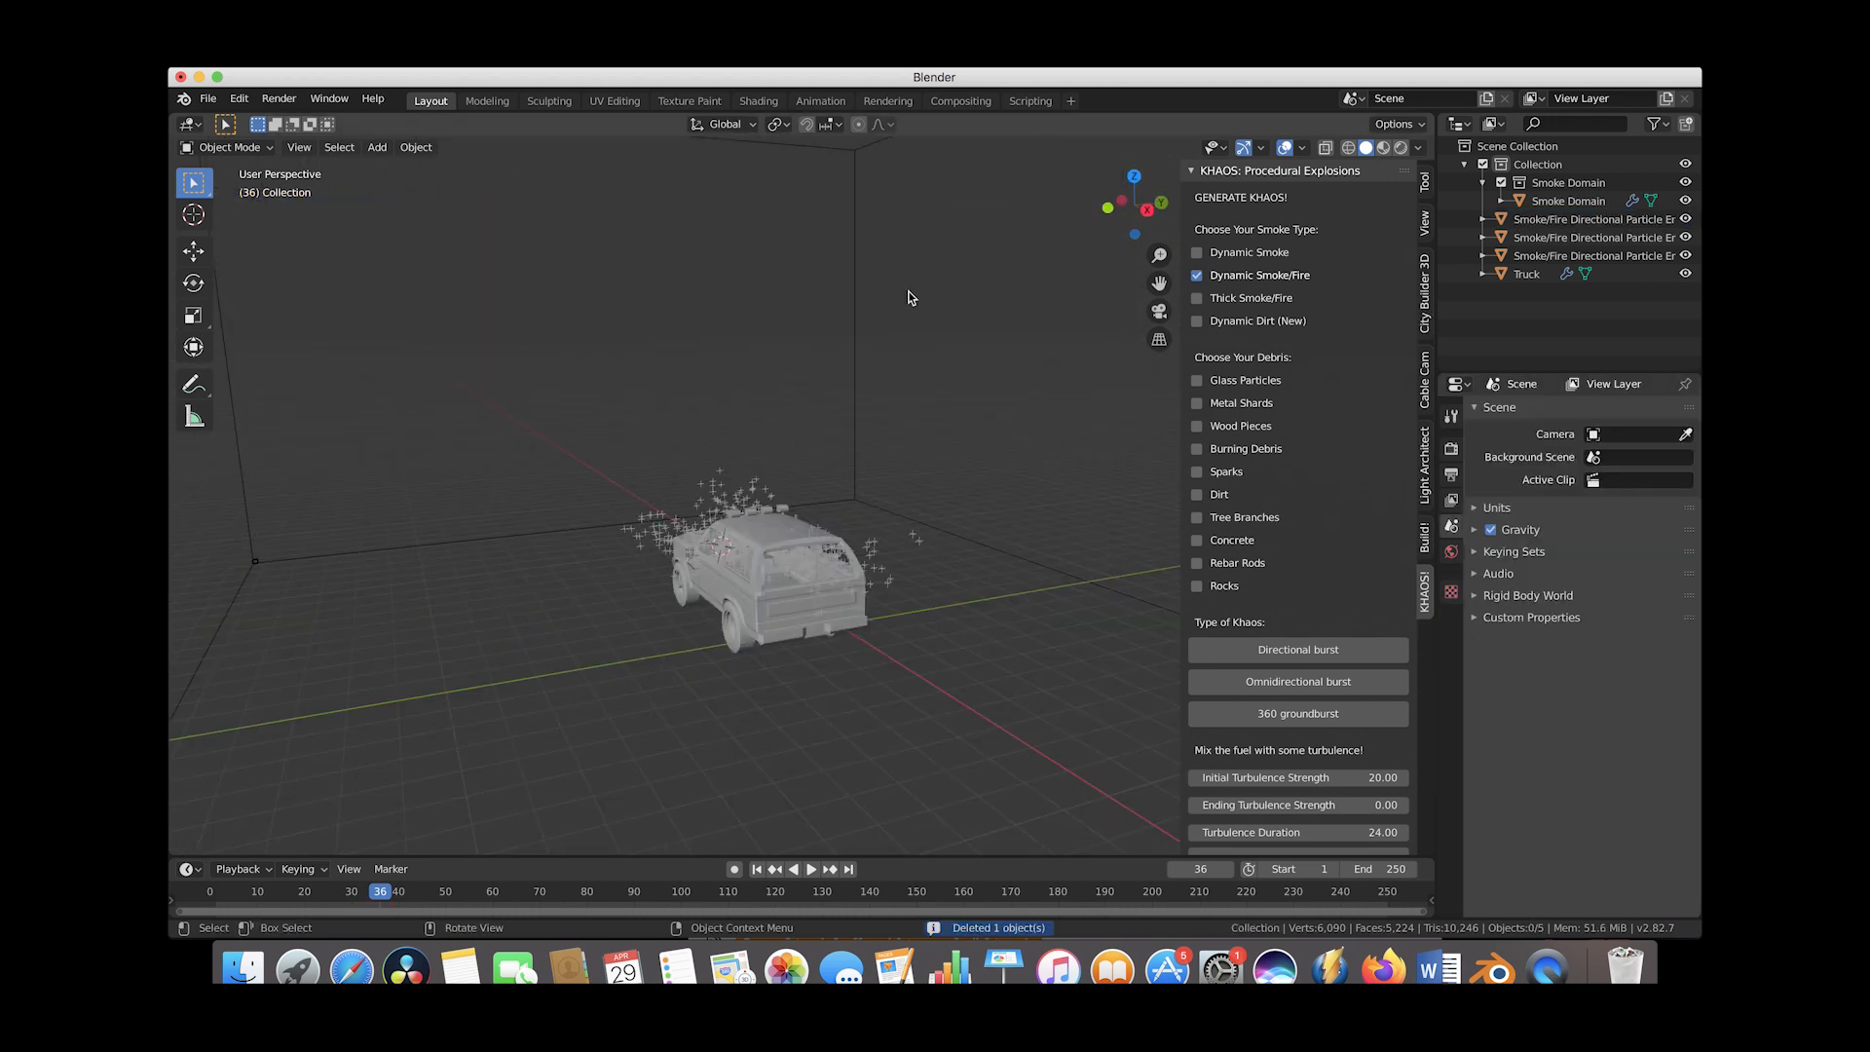
Add a fourth directional smoke/fire burst at frame 30 and move its emitter inside the cabin
middle_click_drag(908, 297, 828, 501)
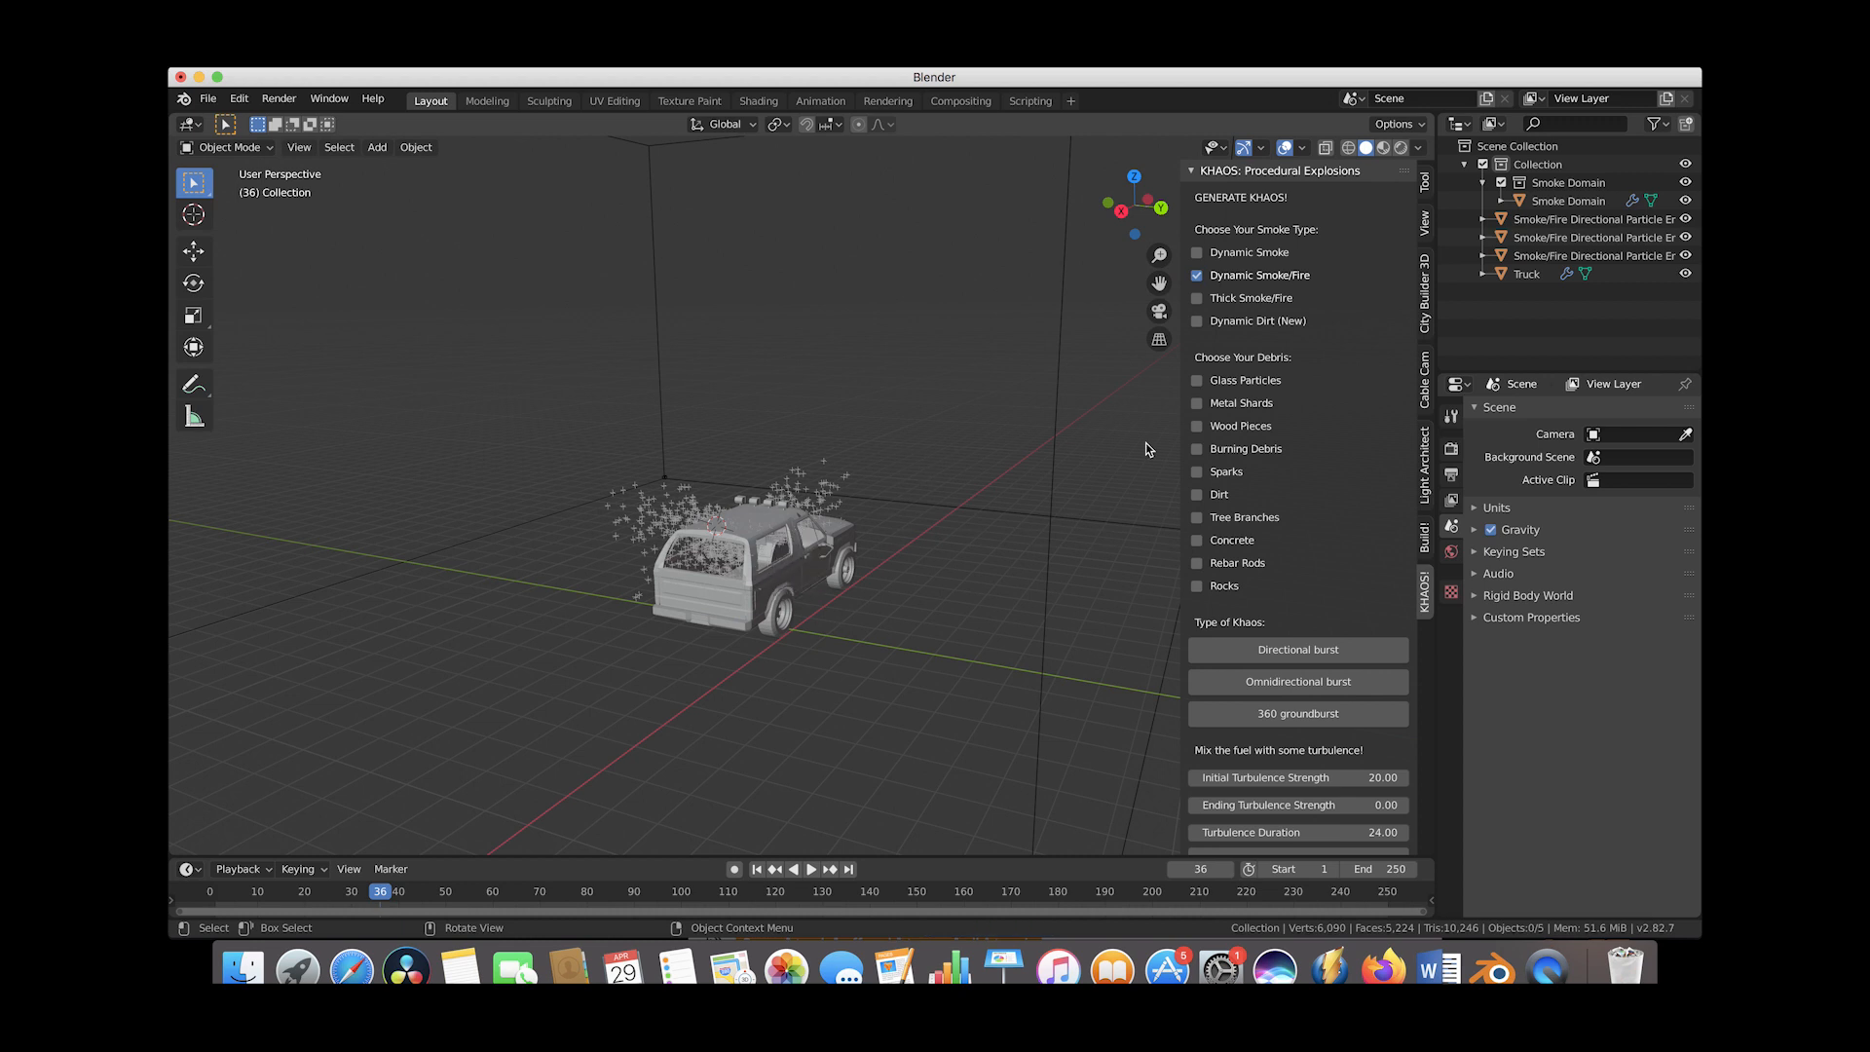
left_click(351, 892)
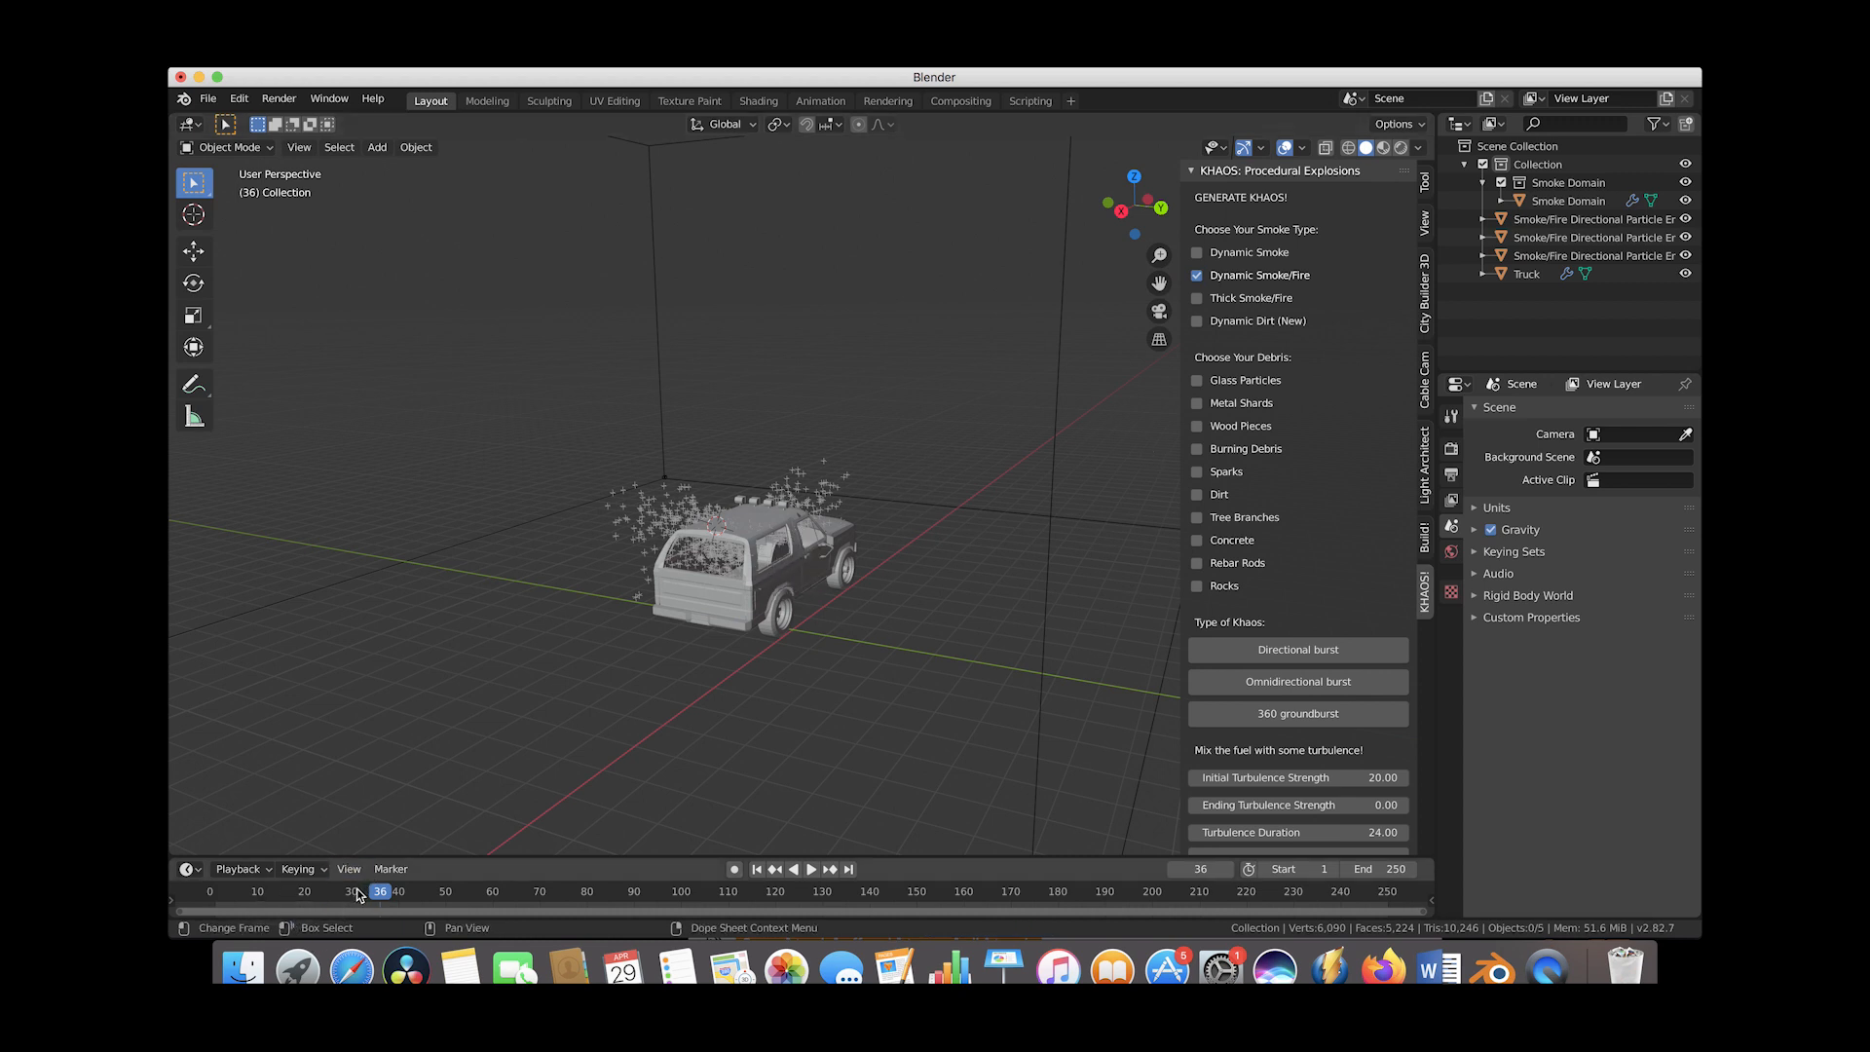
left_click(1293, 650)
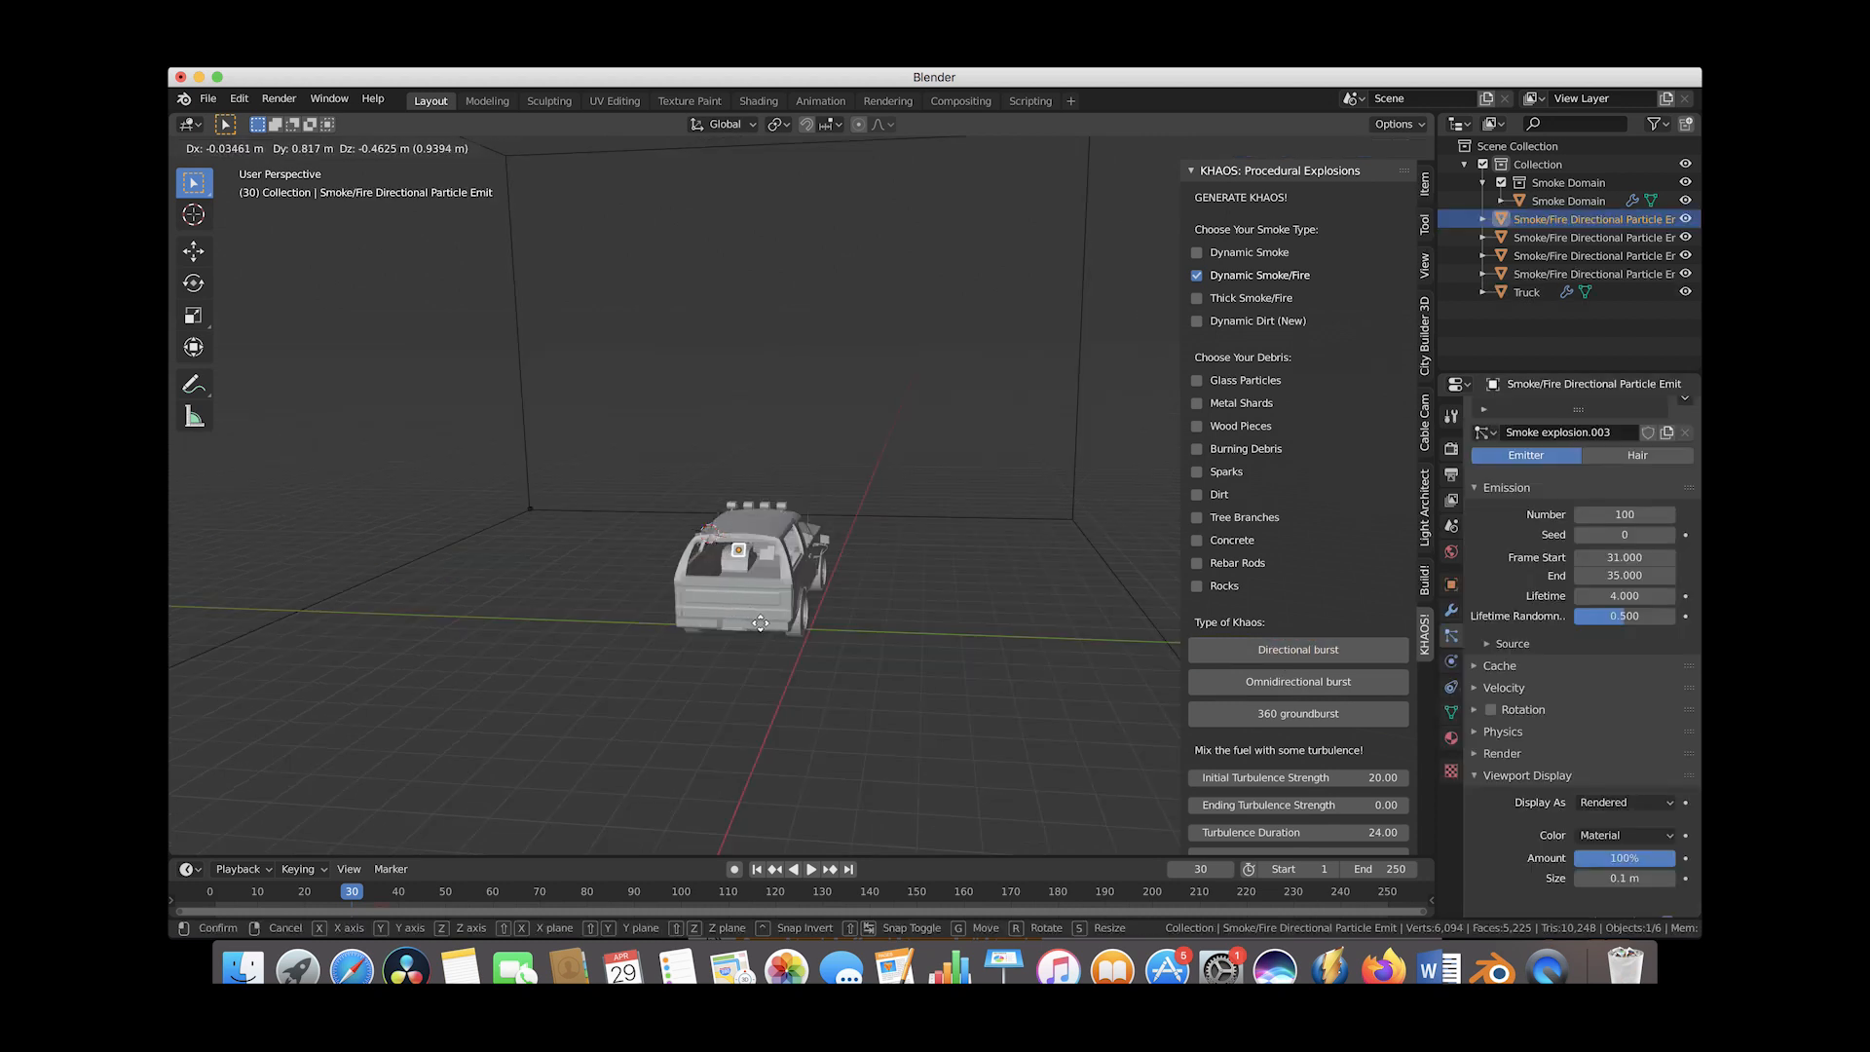
left_click(771, 625)
Preview the fourth burst at frame 34 and examine its direction from the side of the truck
left_click(388, 890)
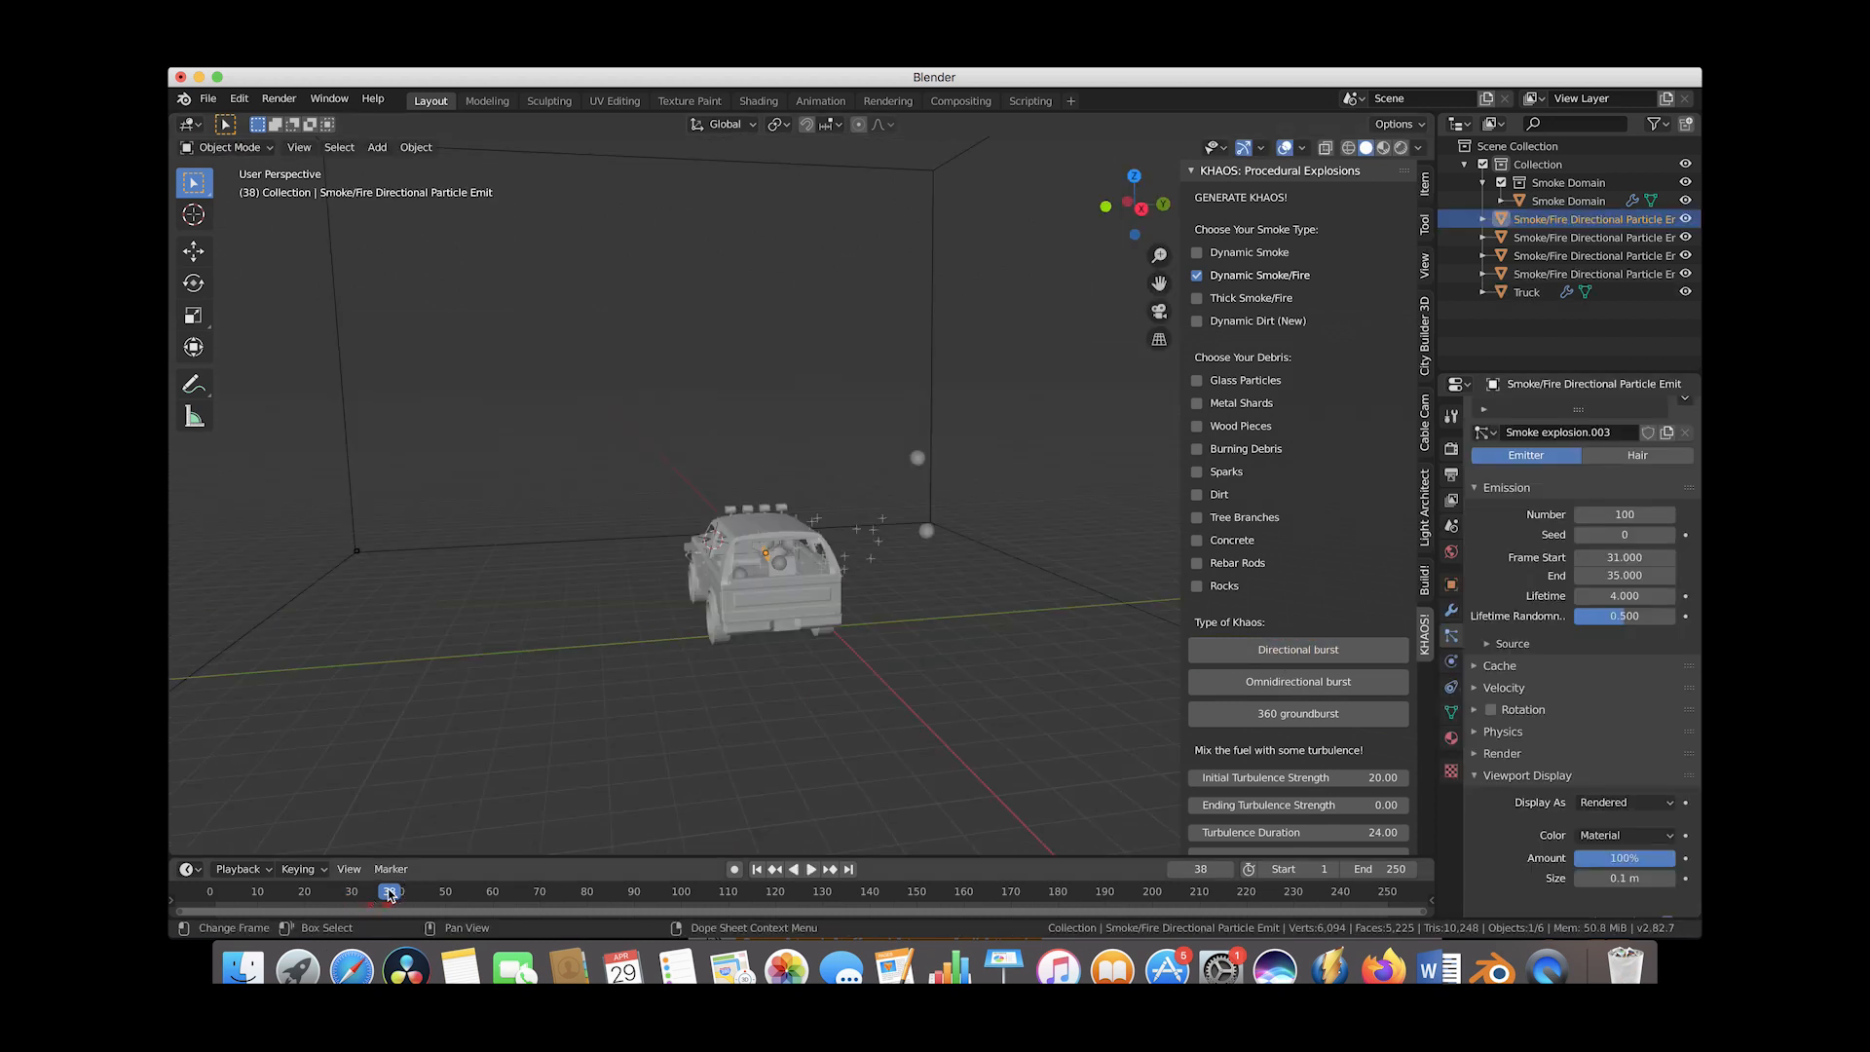
left_click_drag(388, 890, 370, 891)
scroll(600, 616, "right", 10)
scroll(600, 616, "left", 5)
scroll(600, 617, "right", 5)
scroll(631, 598, "up", 1)
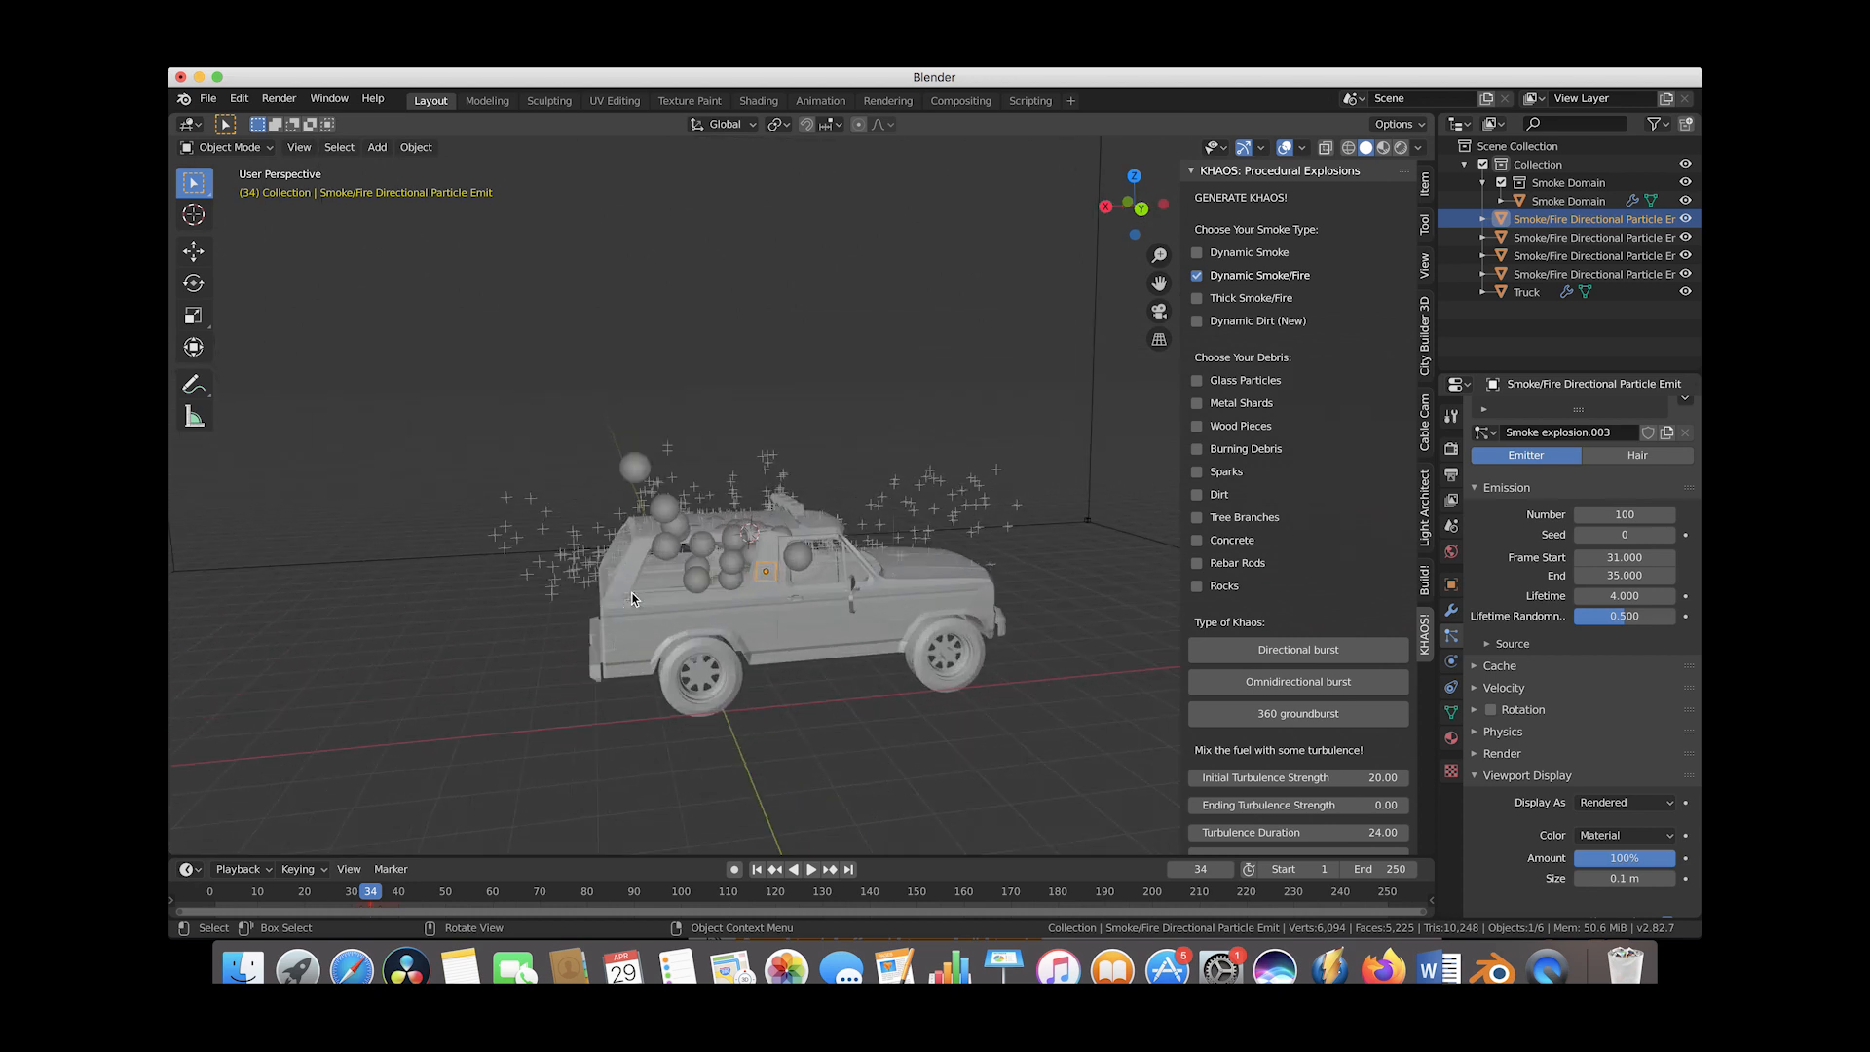
Scale the fourth emitter along the X axis and rotate it about Z toward the truck's opposite side
key("s")
key("x")
left_click(1013, 591)
key("r")
key("z")
left_click(1012, 541)
scroll(1012, 542, "left", 5)
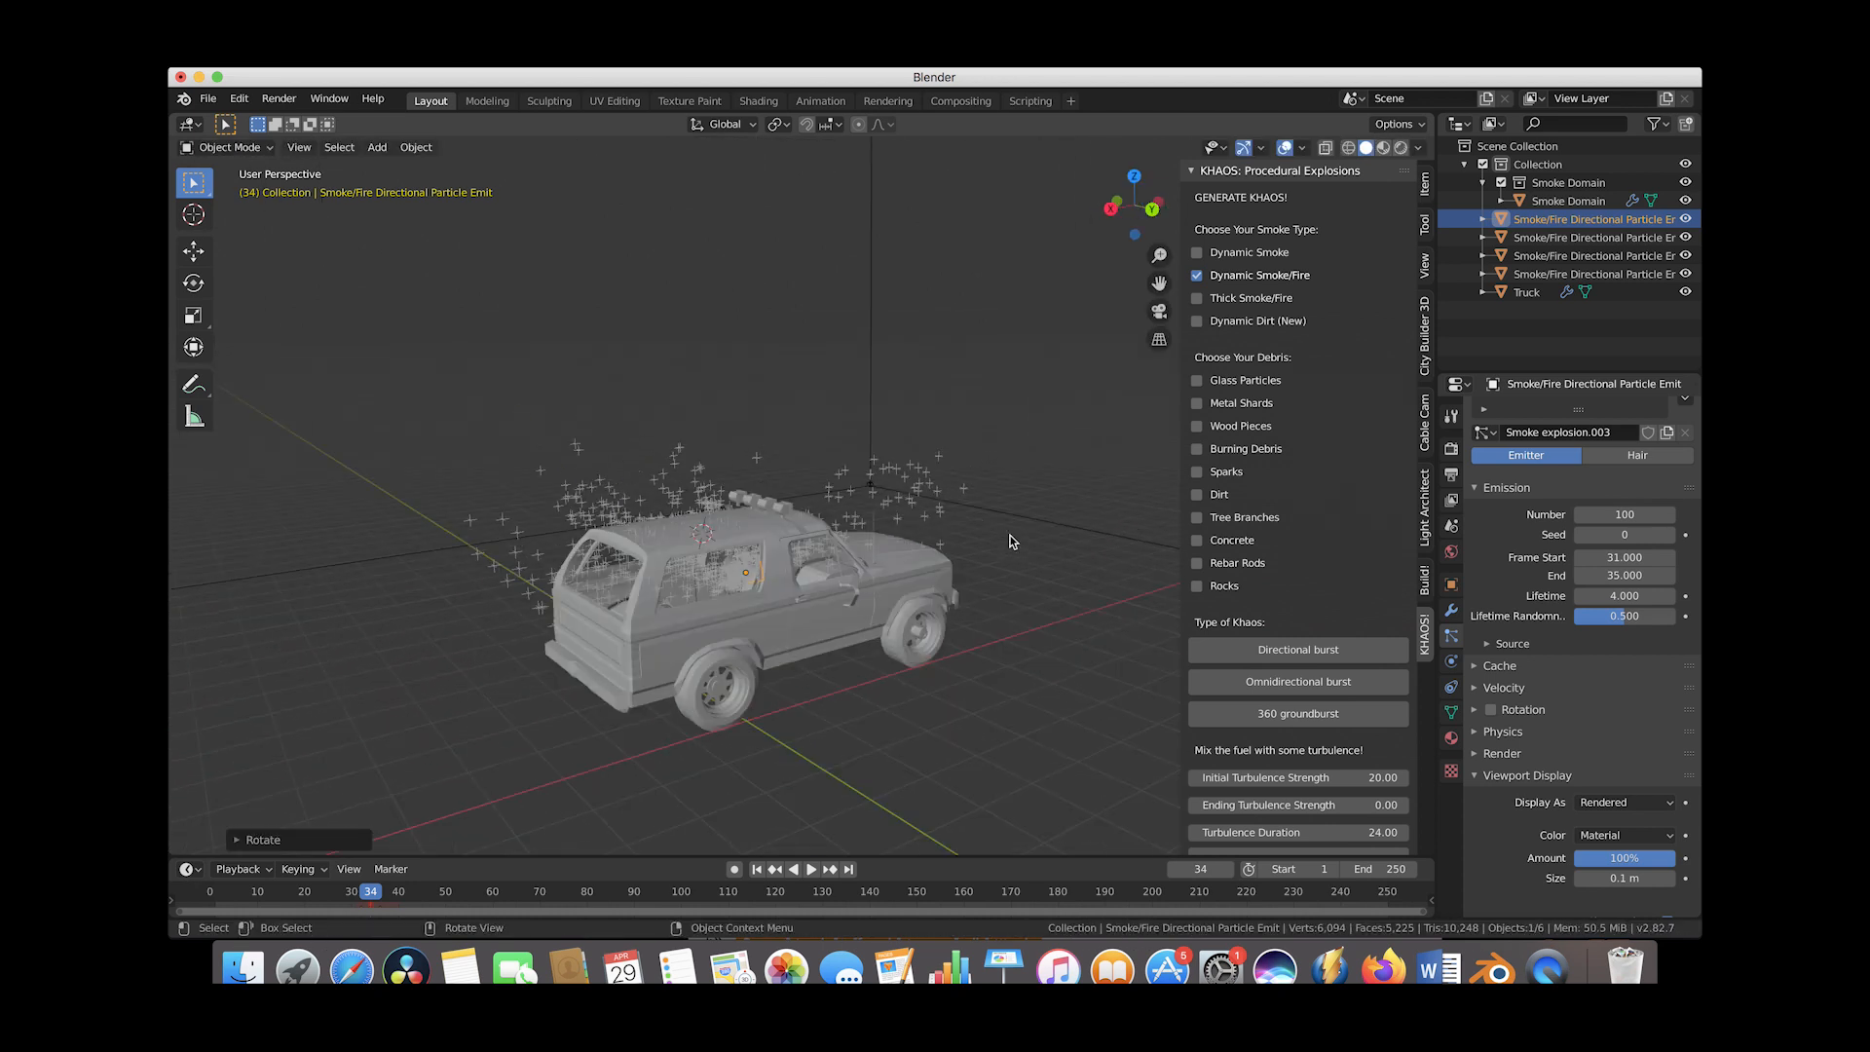
Preview the fourth burst up to frame 35 and display its particles as crosses
left_click_drag(298, 893, 378, 898)
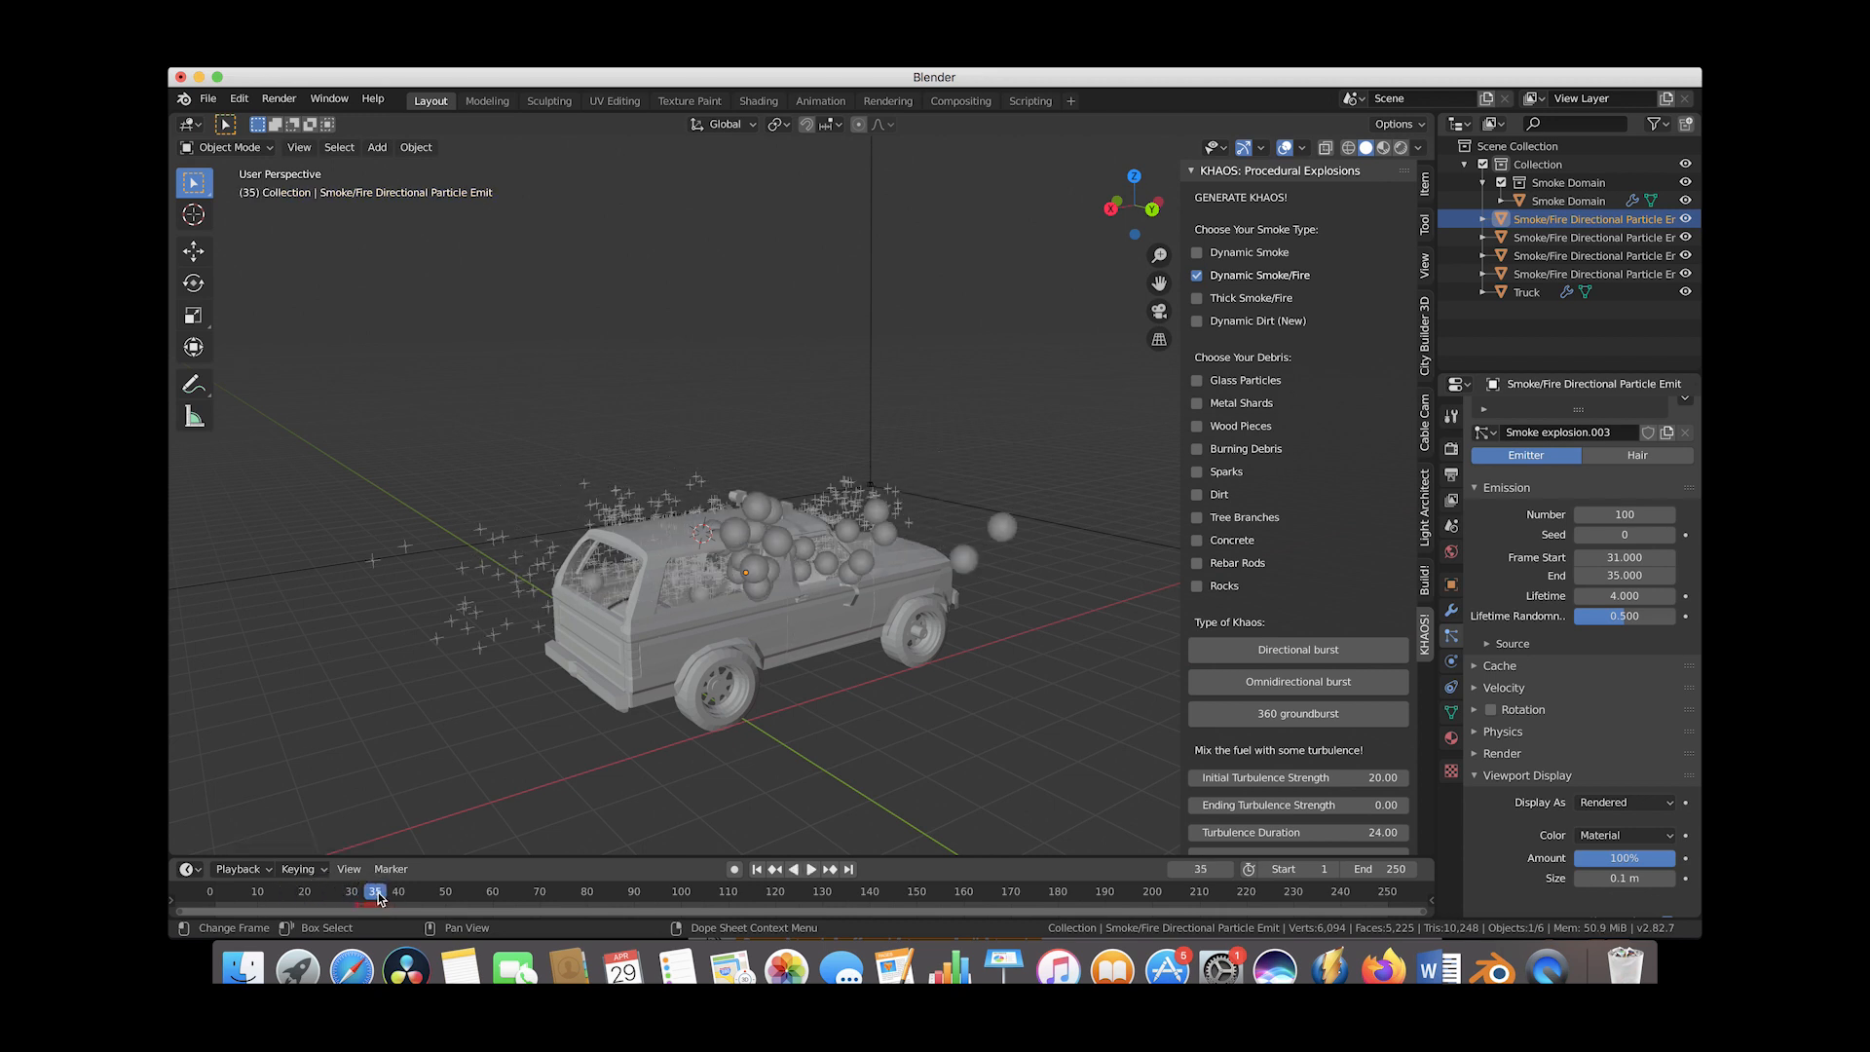
scroll(697, 587, "left", 10)
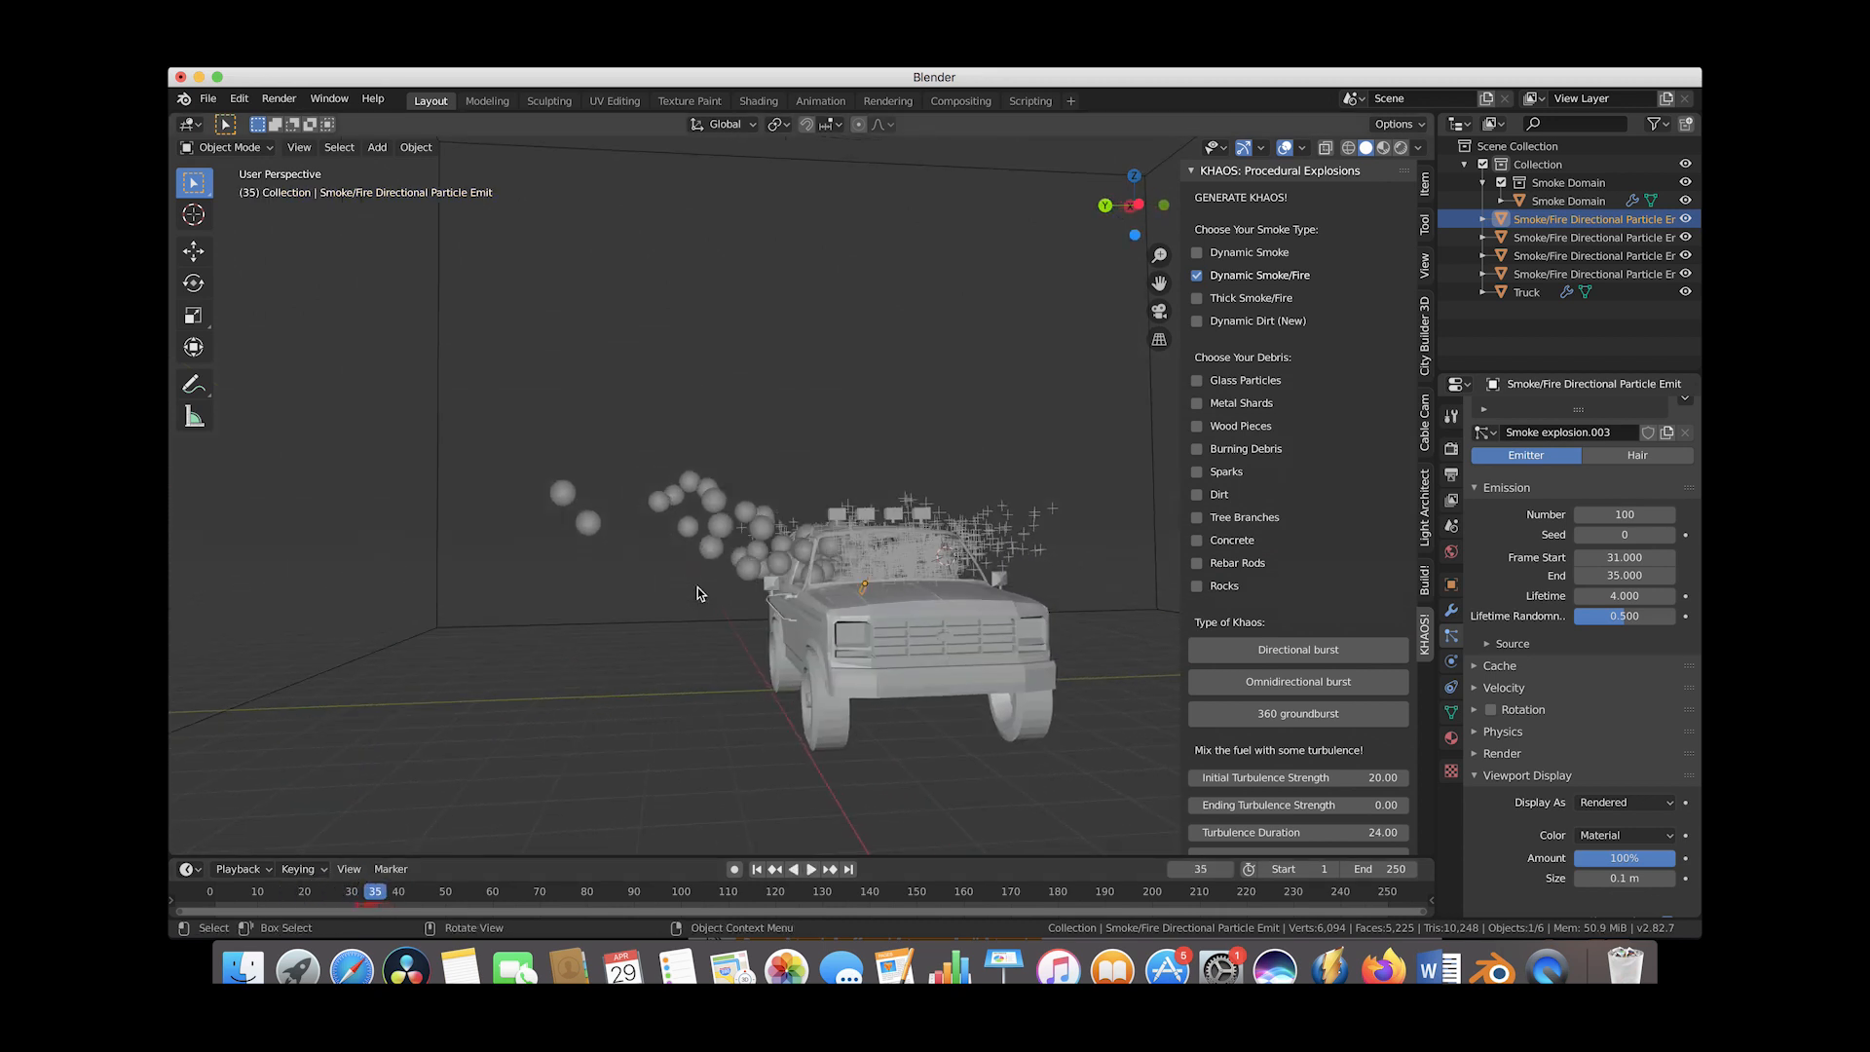
left_click(1625, 803)
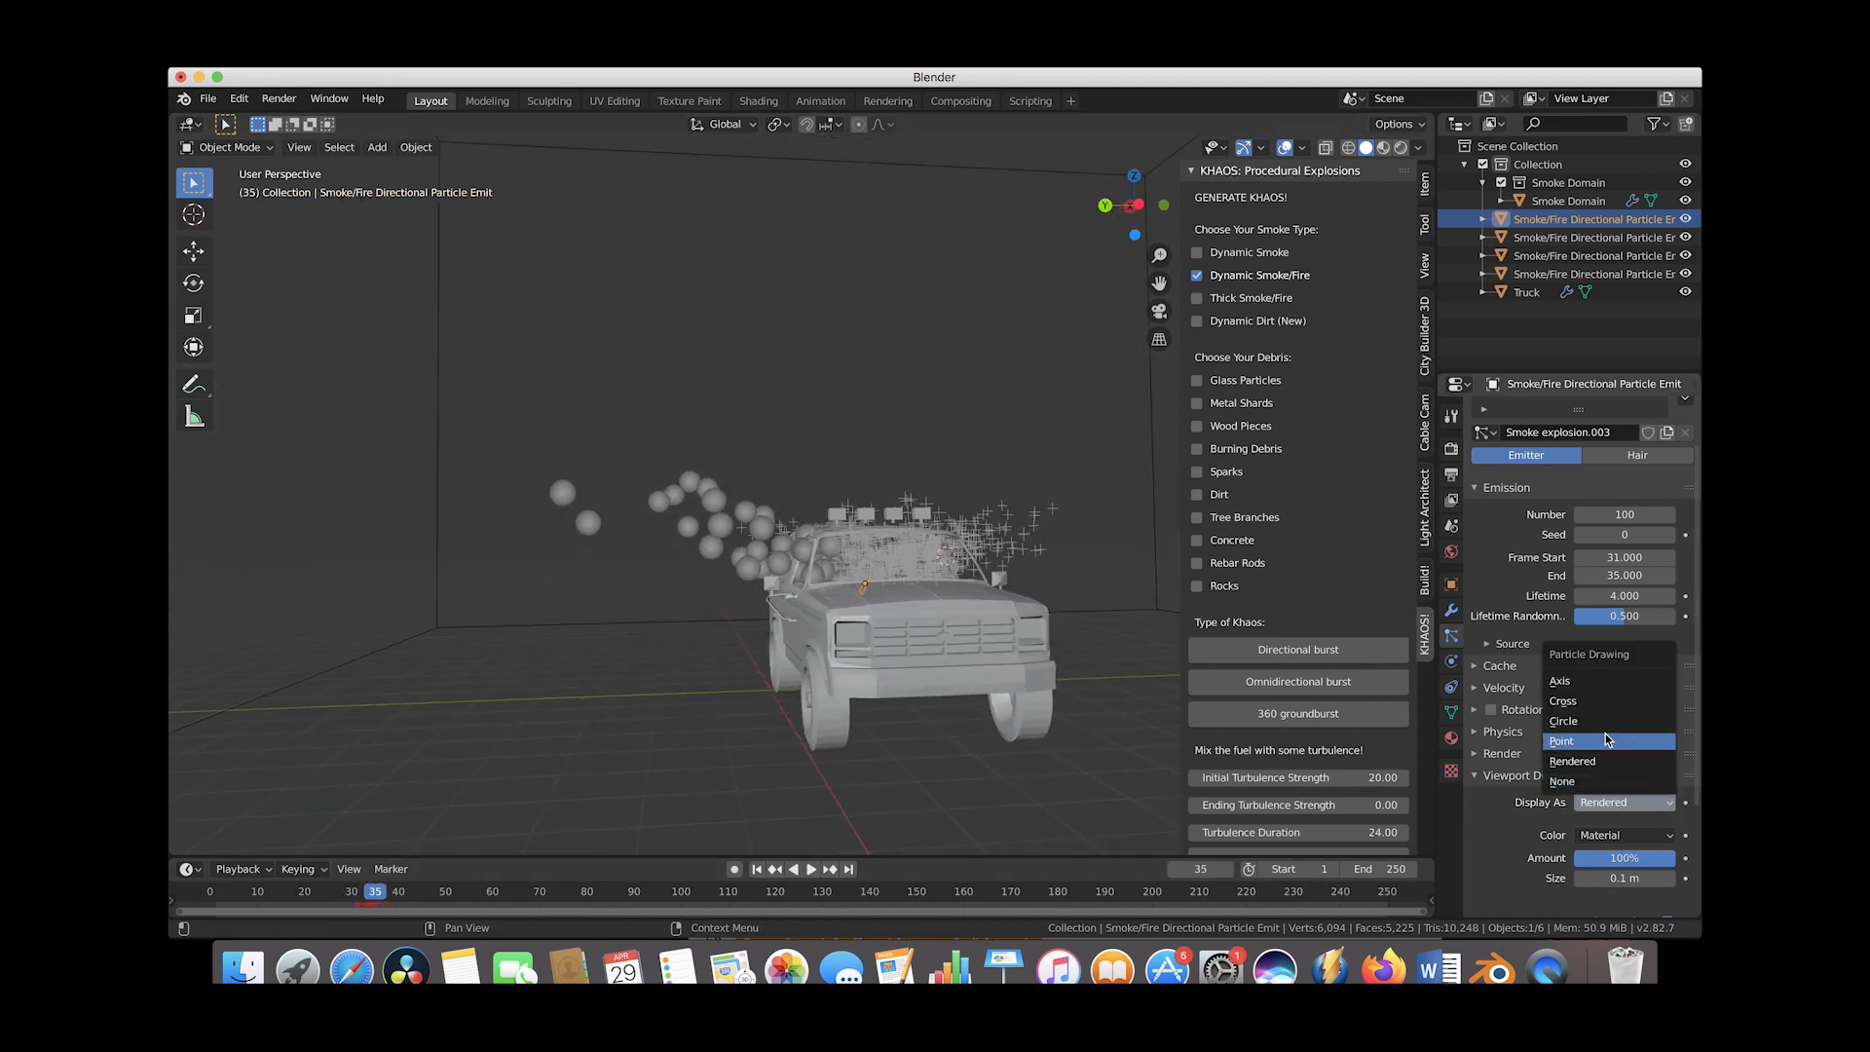
left_click(1604, 701)
Set the fourth emitter's particle number to 700 and replay the burst to frame 35
left_click(1617, 513)
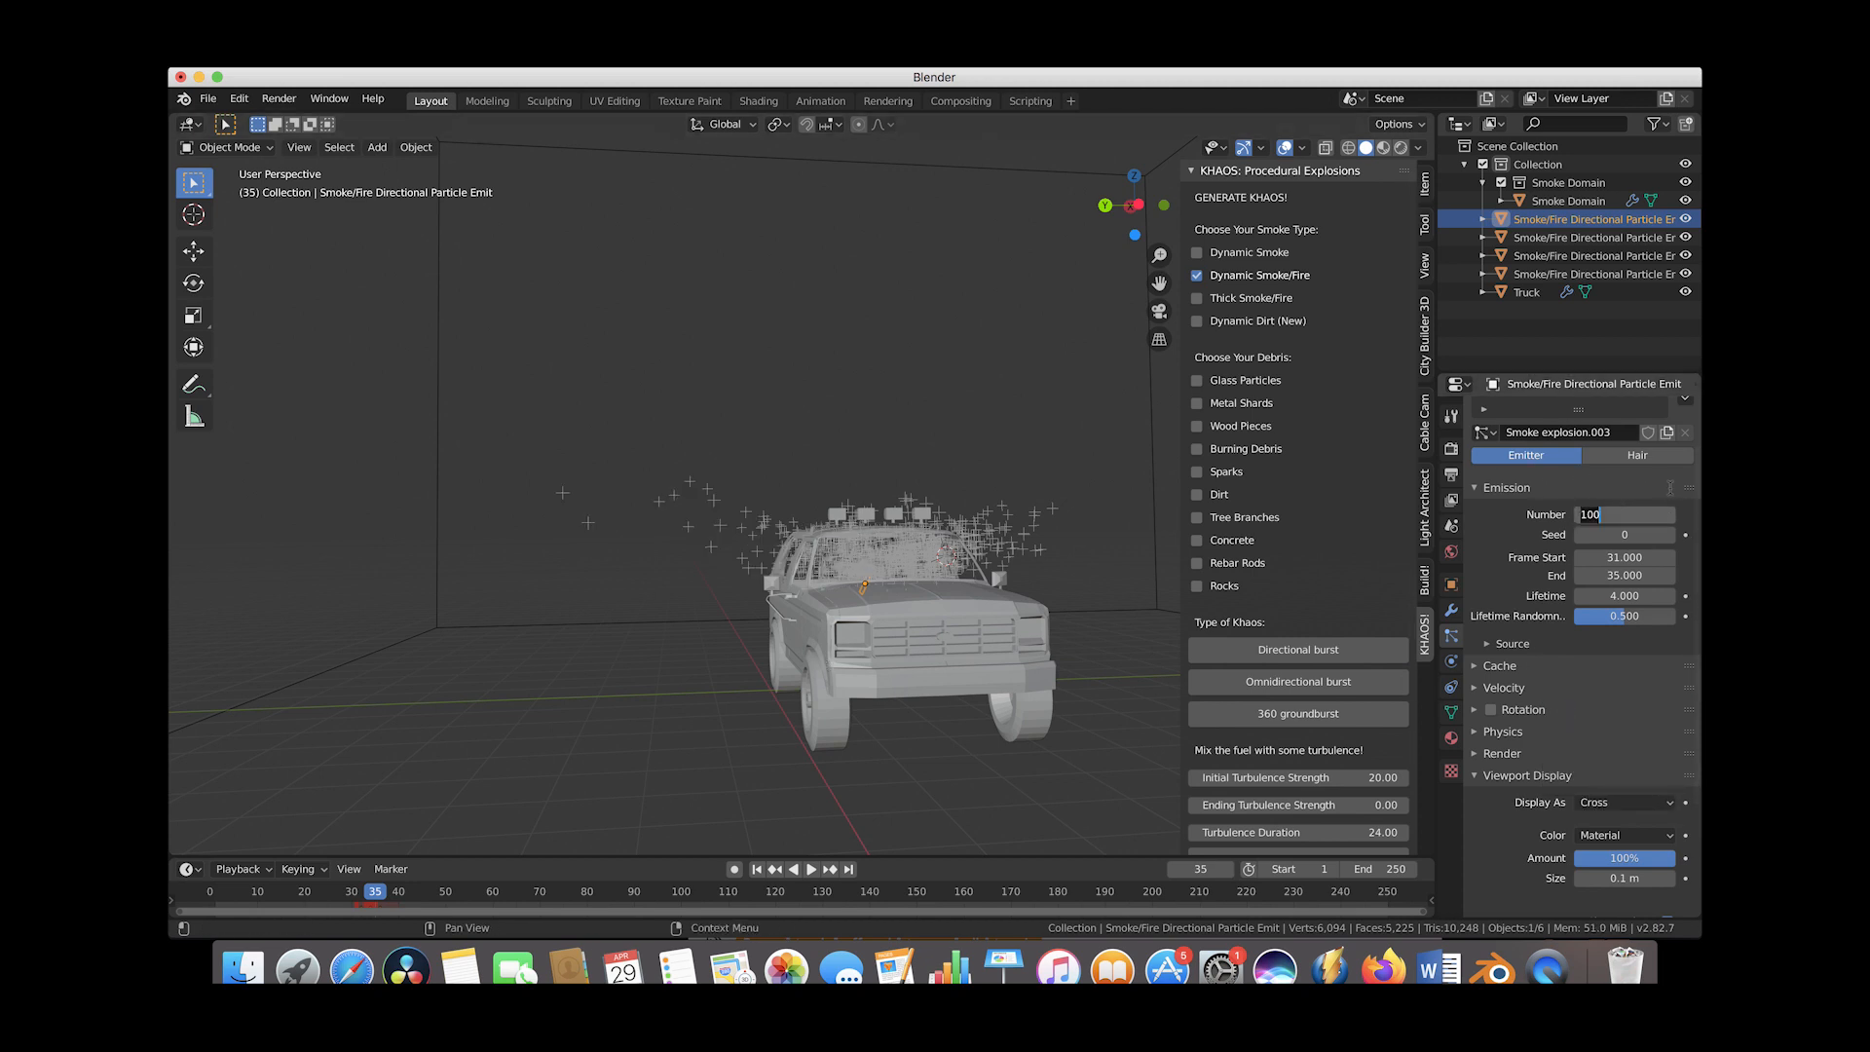
key("Return")
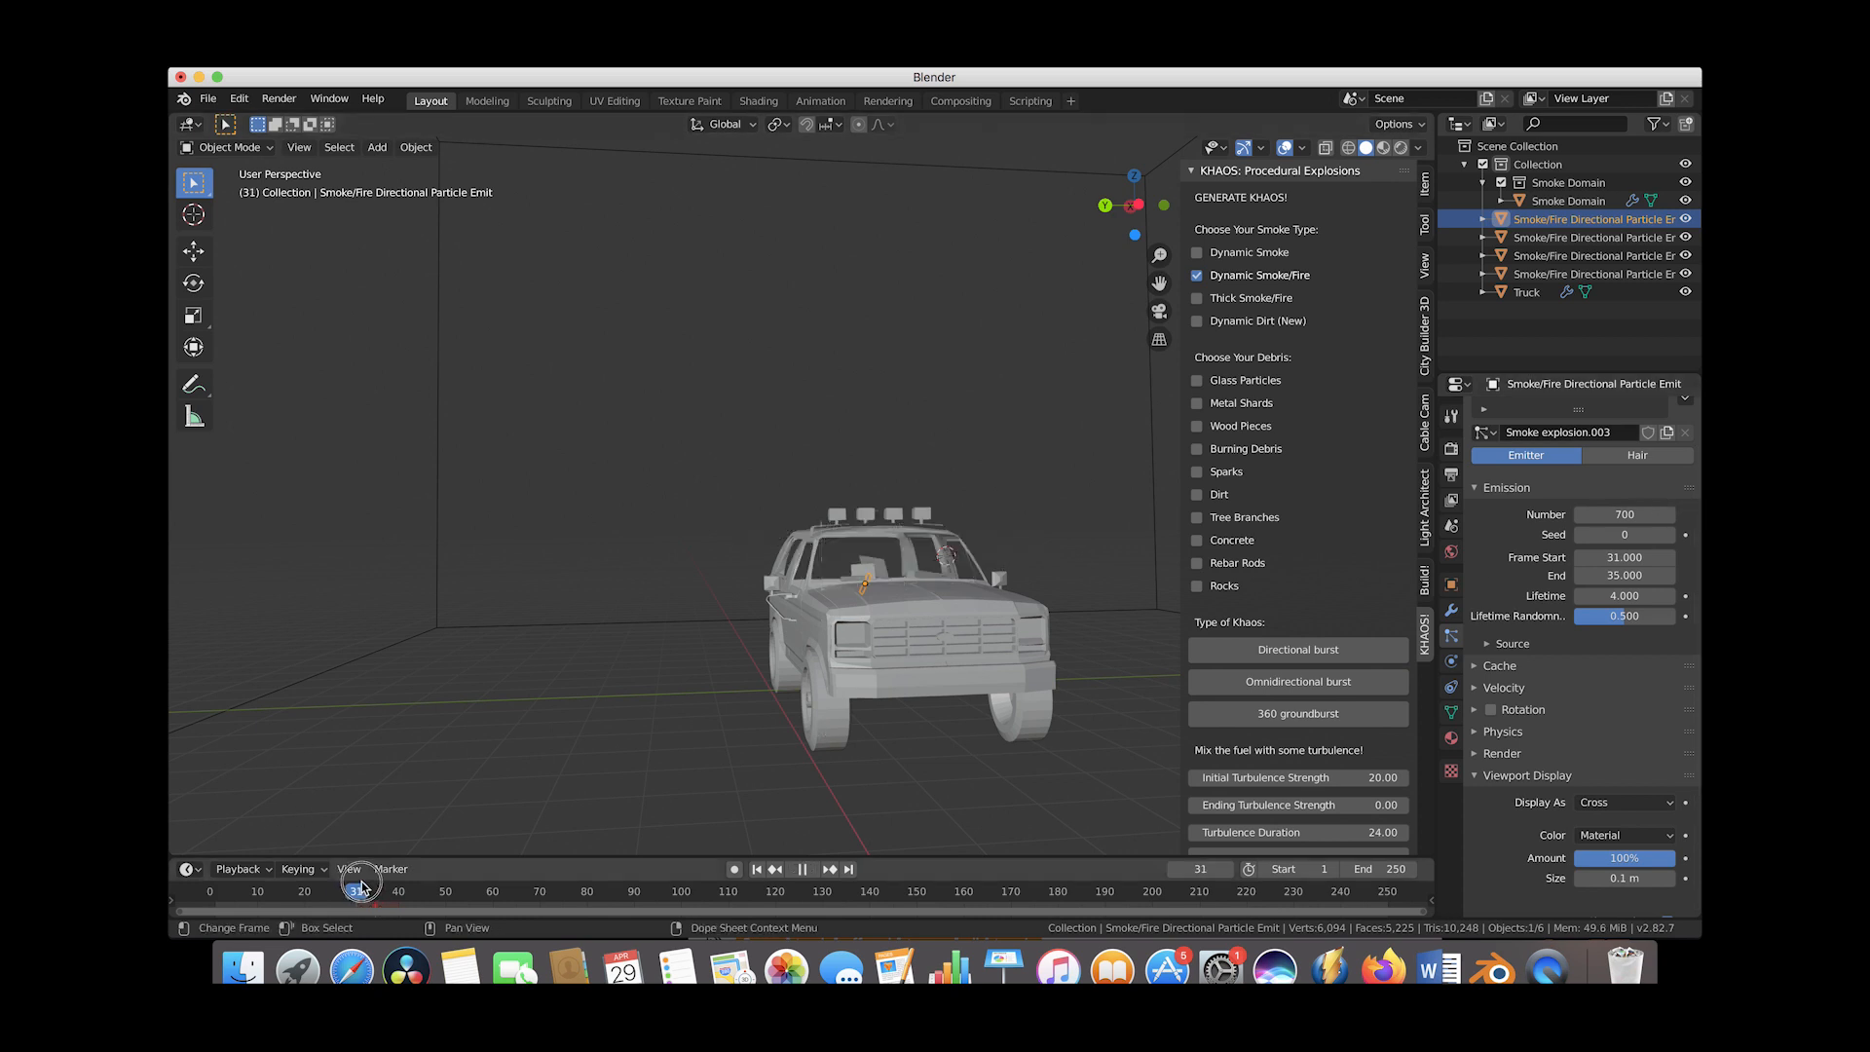
key("space")
key("space")
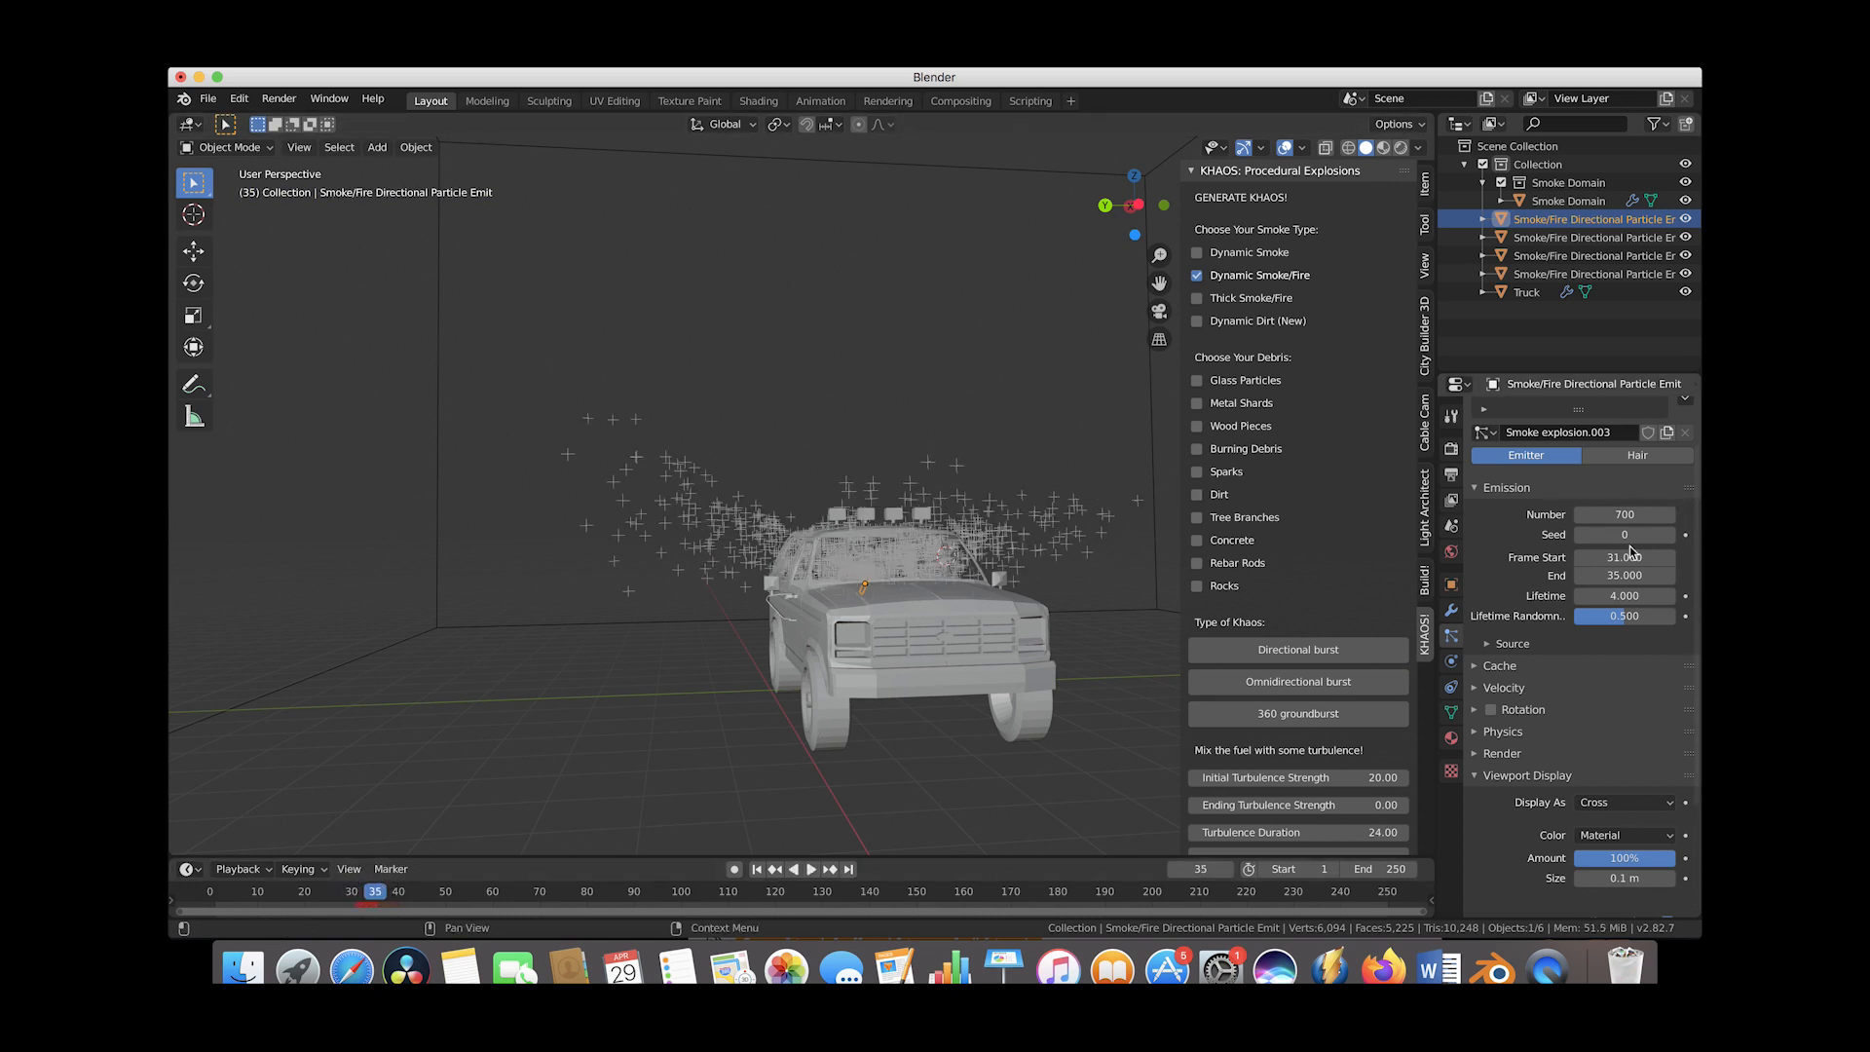
Set the fourth emitter's lifetime randomness to 1.000 and preview the burst up to frame 37
left_click_drag(1635, 615, 1679, 615)
left_click_drag(323, 891, 386, 893)
middle_click_drag(672, 716, 901, 711)
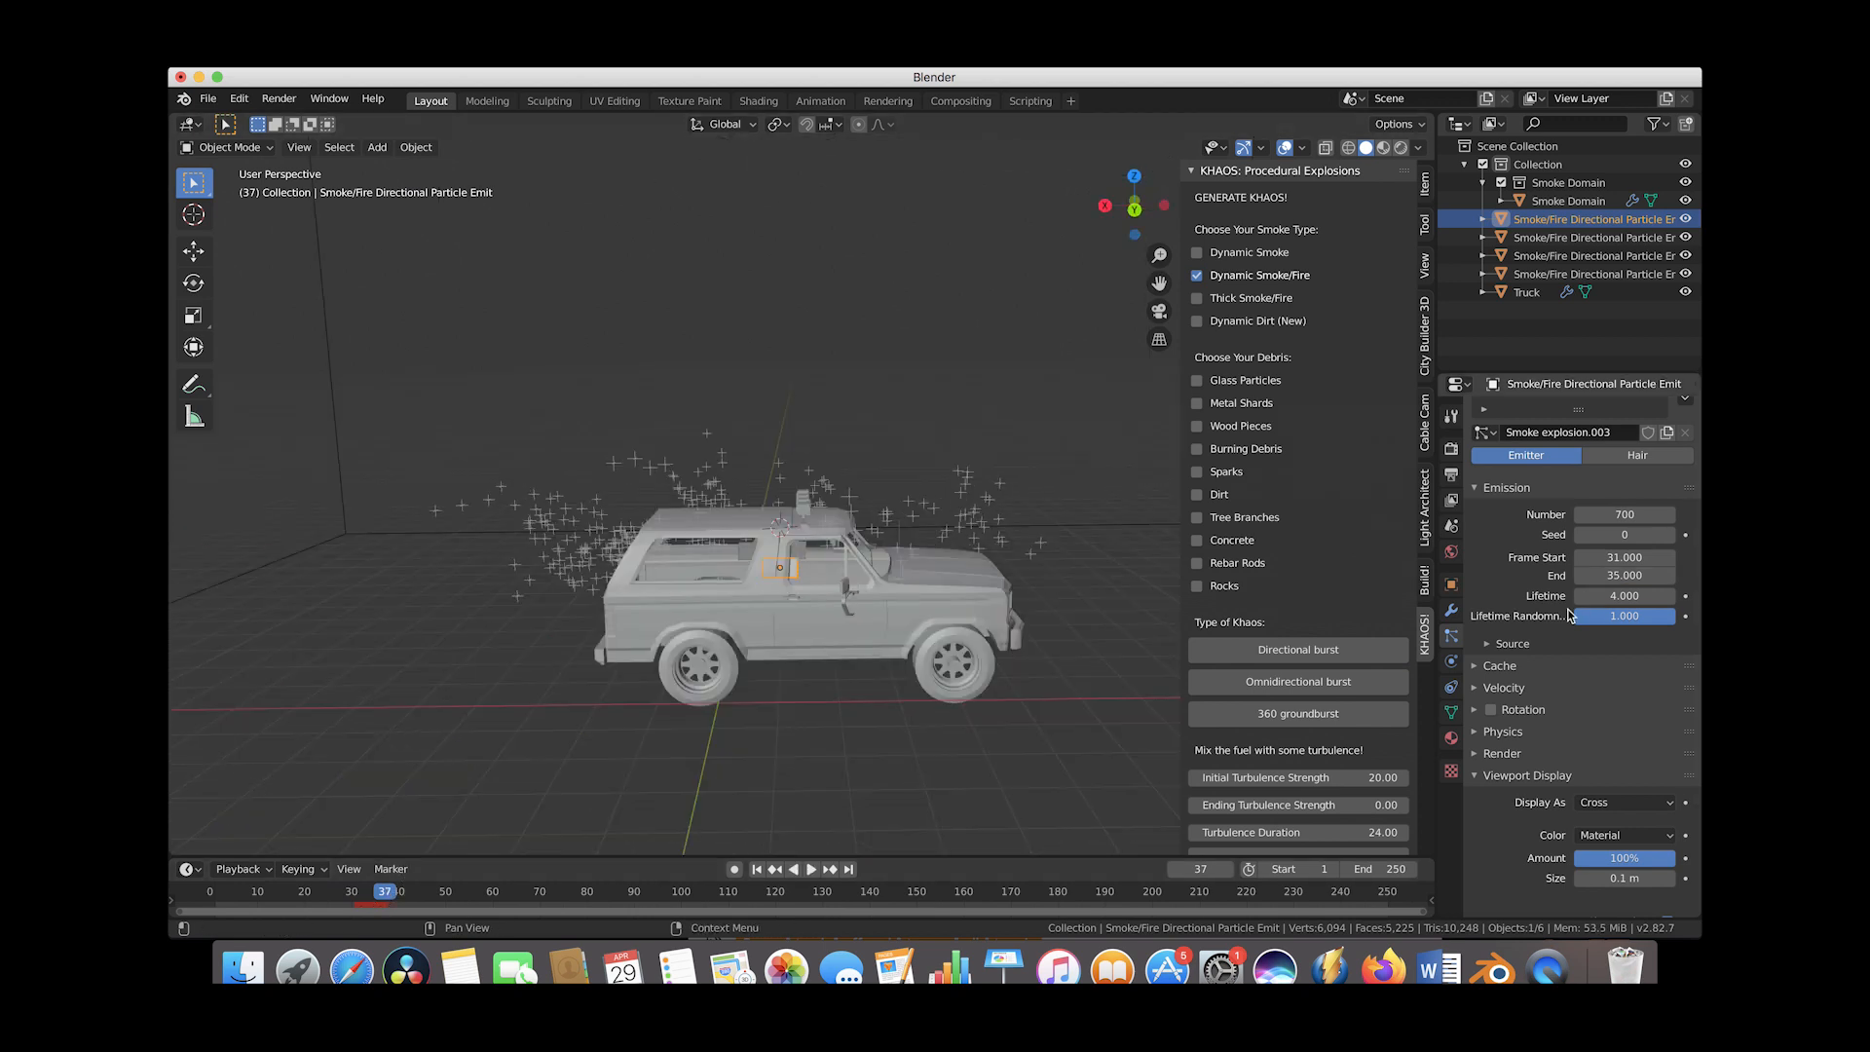
Try a lifetime of 3 on the fourth emitter and preview the burst at frame 34 from the front
left_click(1617, 597)
type("3")
key("Return")
left_click_drag(348, 889, 369, 888)
middle_click_drag(525, 535, 690, 505)
left_click(690, 506)
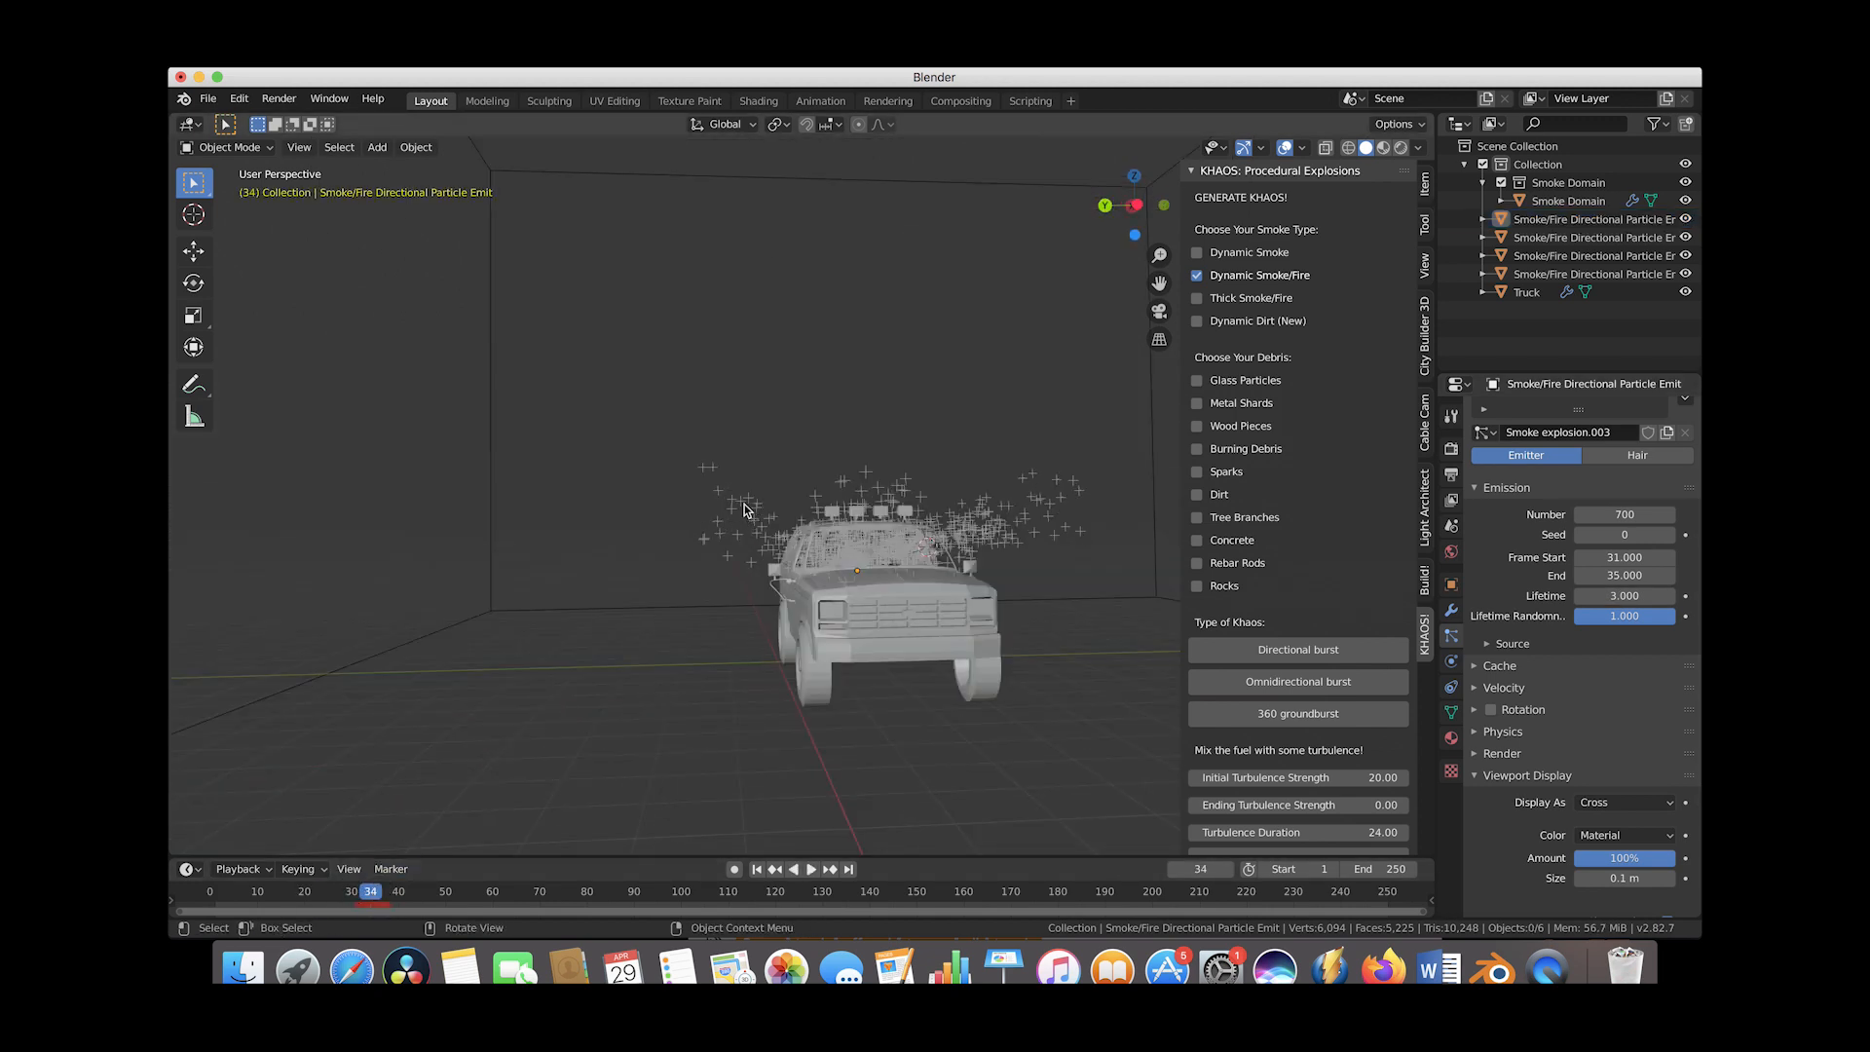
Try a lifetime of 5 on the fourth emitter and preview the burst up to frame 35
left_click(744, 508)
left_click(1624, 597)
type("5")
key("Return")
left_click_drag(342, 890, 375, 888)
Set the fourth emitter's lifetime to 4 and replay the burst to frame 36
left_click(1634, 594)
type("4")
key("Return")
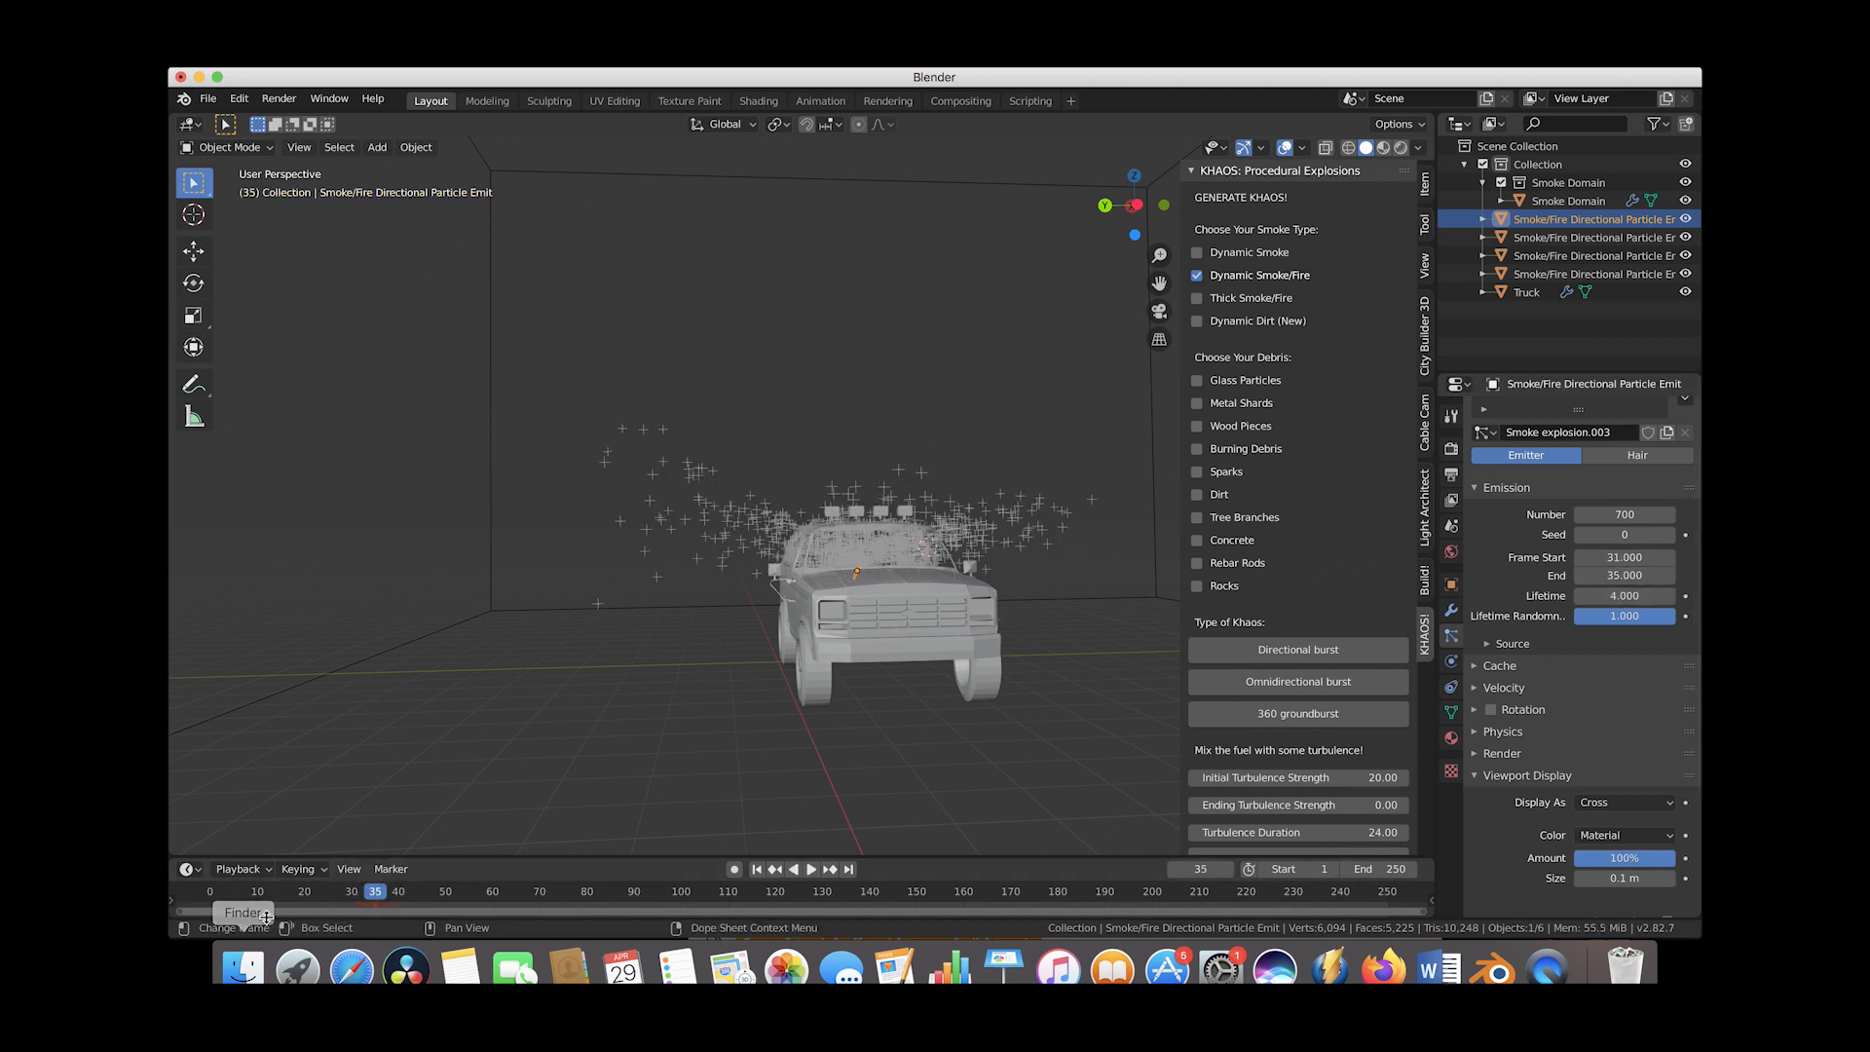
key("space")
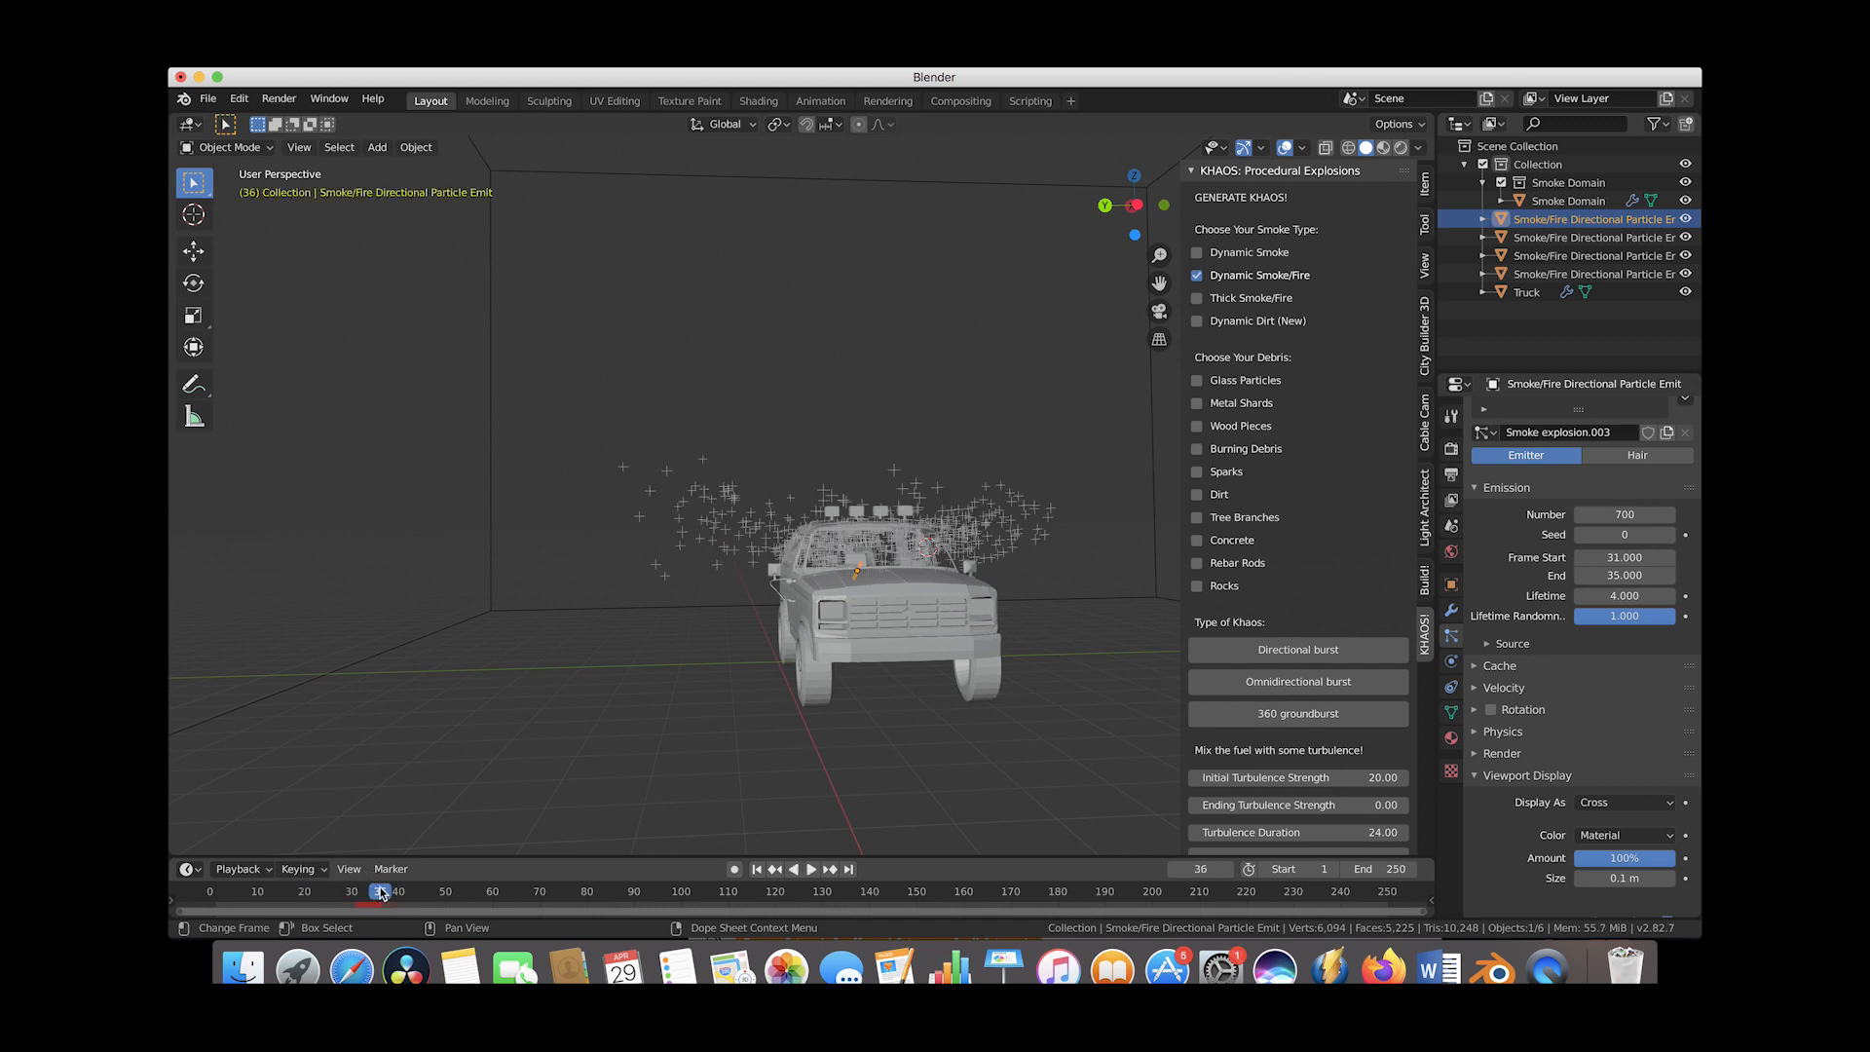
Examine the spread of all four bursts at frame 36 from above, the sides and behind the truck
scroll(597, 598, "right", 5)
scroll(597, 598, "left", 10)
scroll(598, 598, "left", 10)
scroll(745, 529, "left", 5)
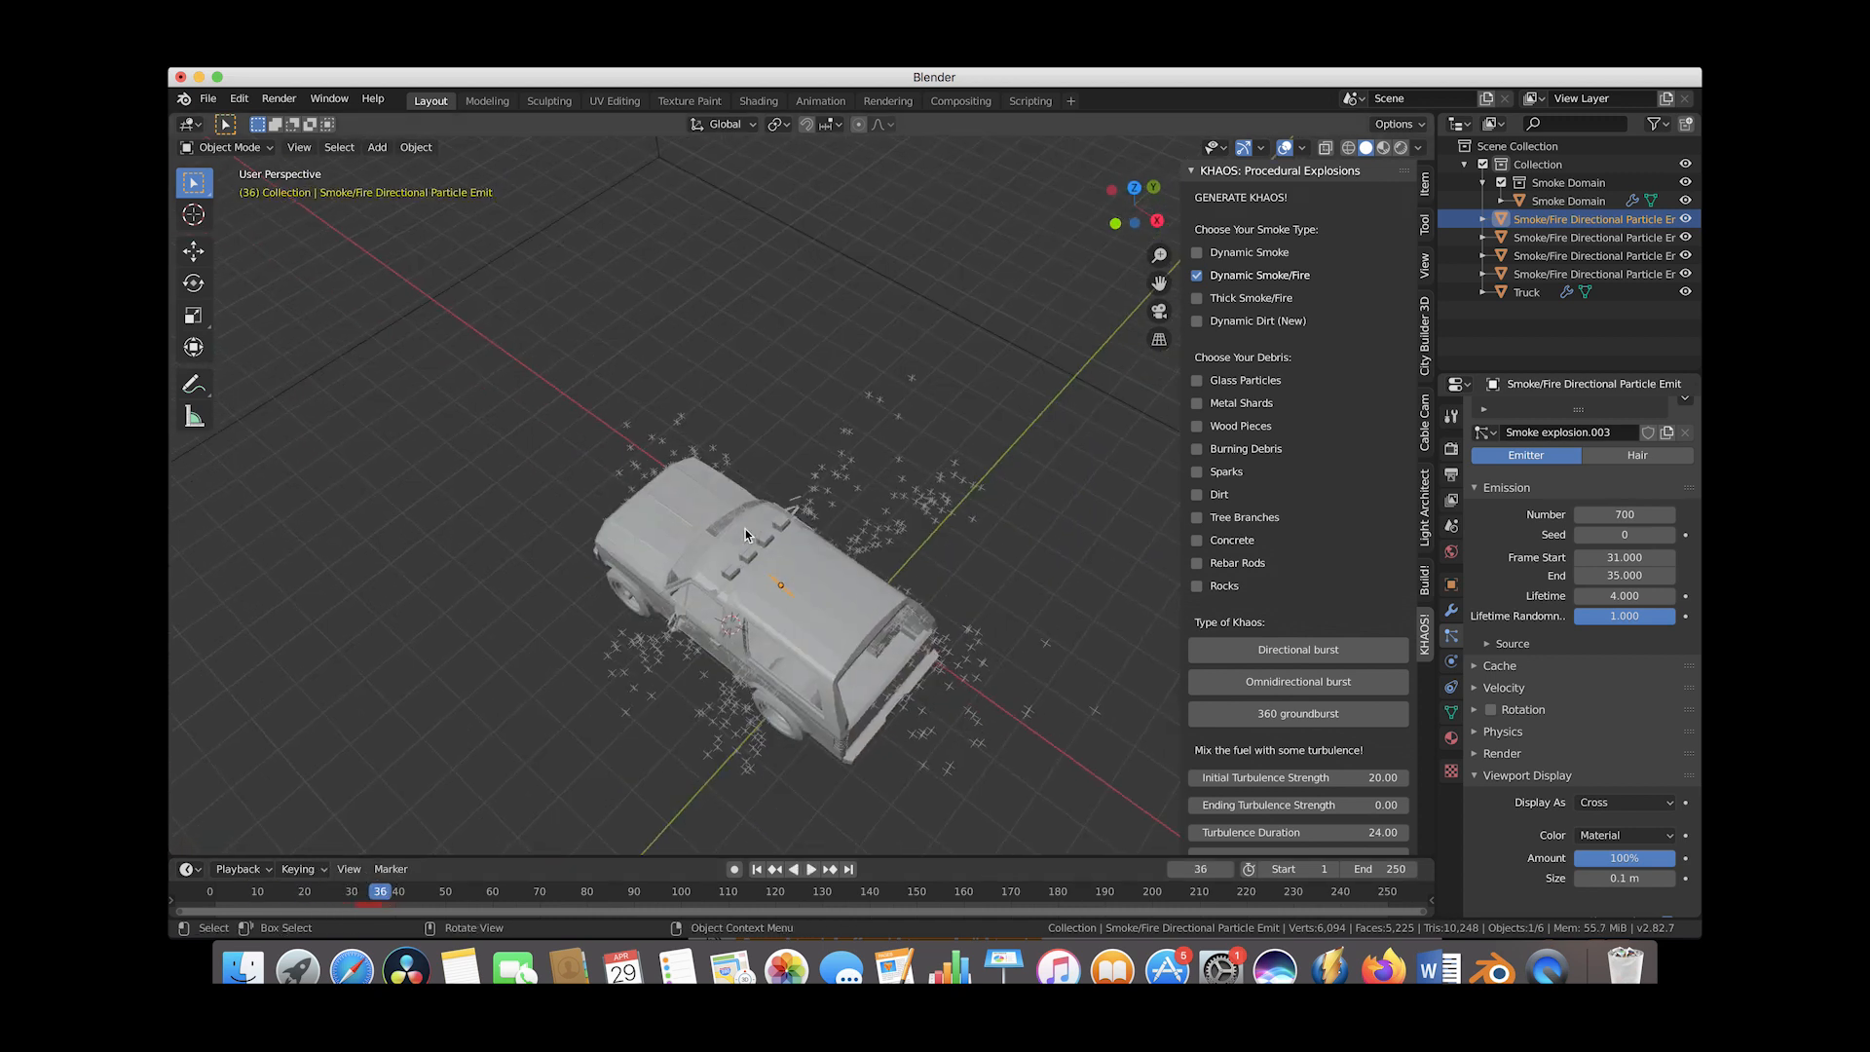
scroll(745, 528, "right", 10)
scroll(552, 563, "right", 10)
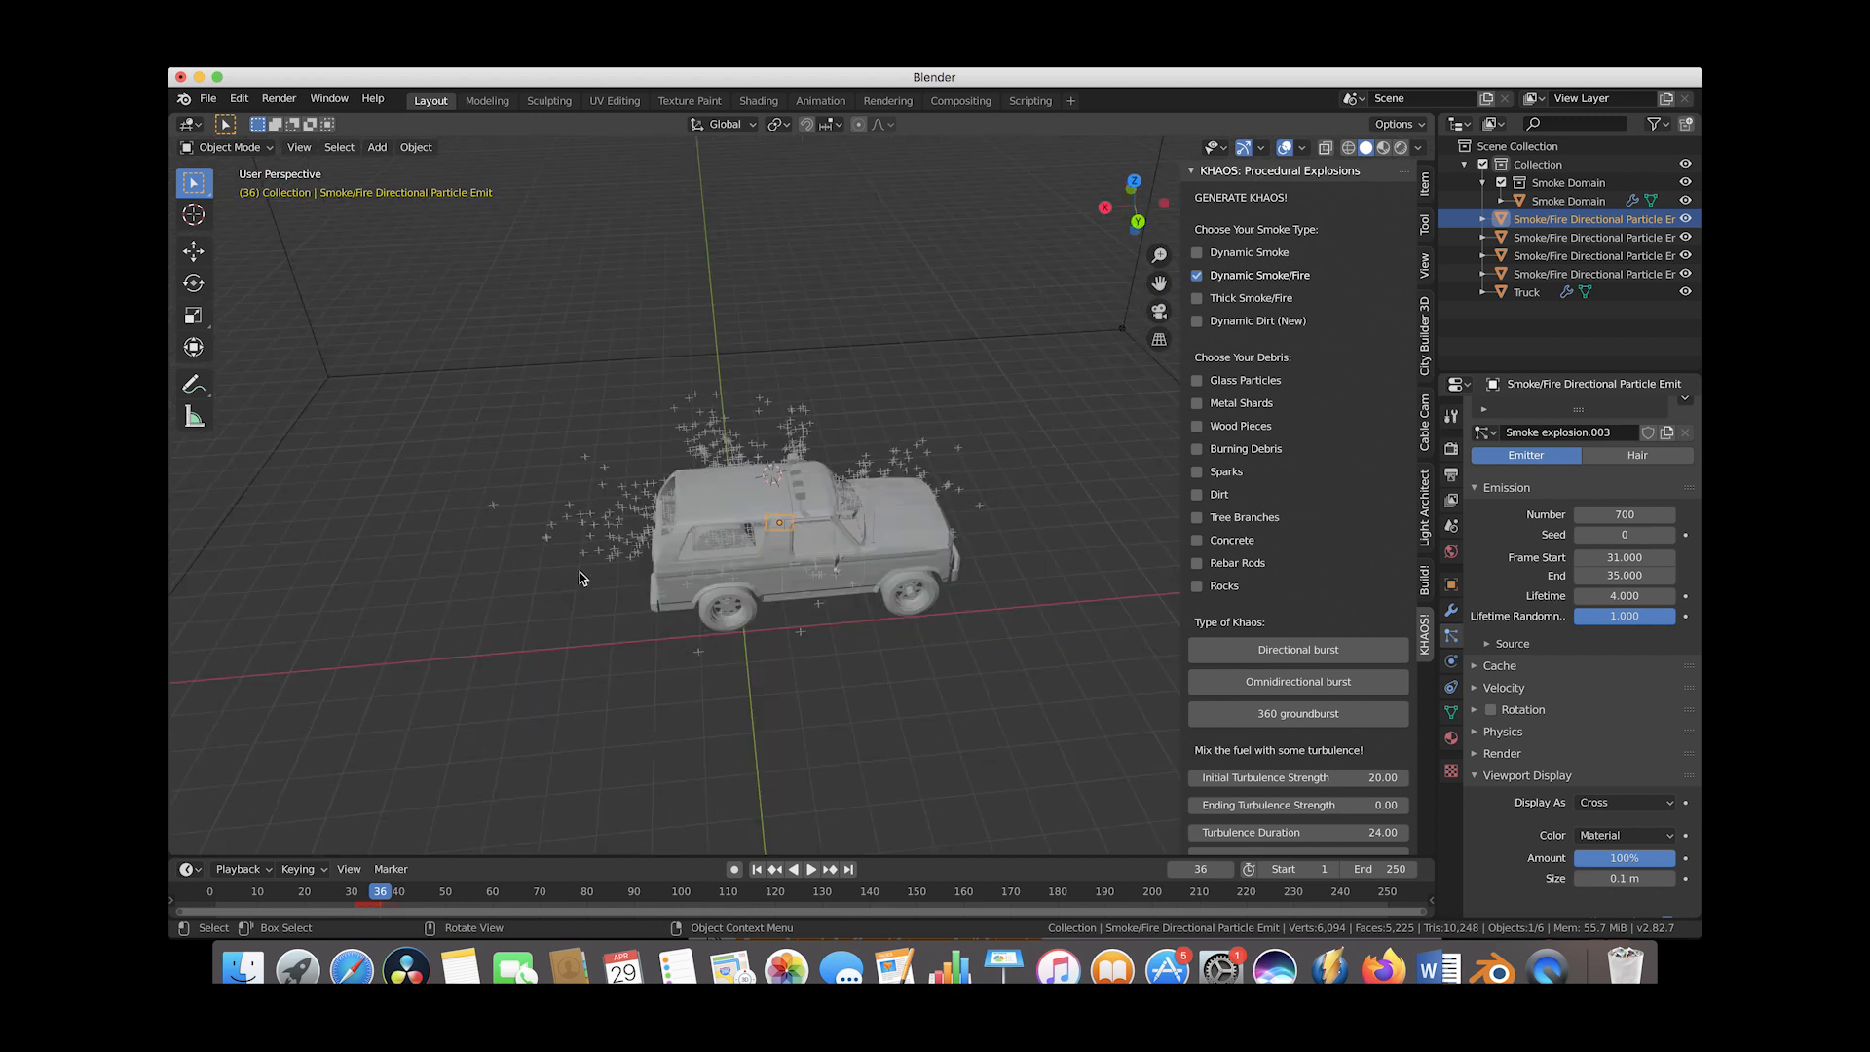
scroll(769, 633, "left", 10)
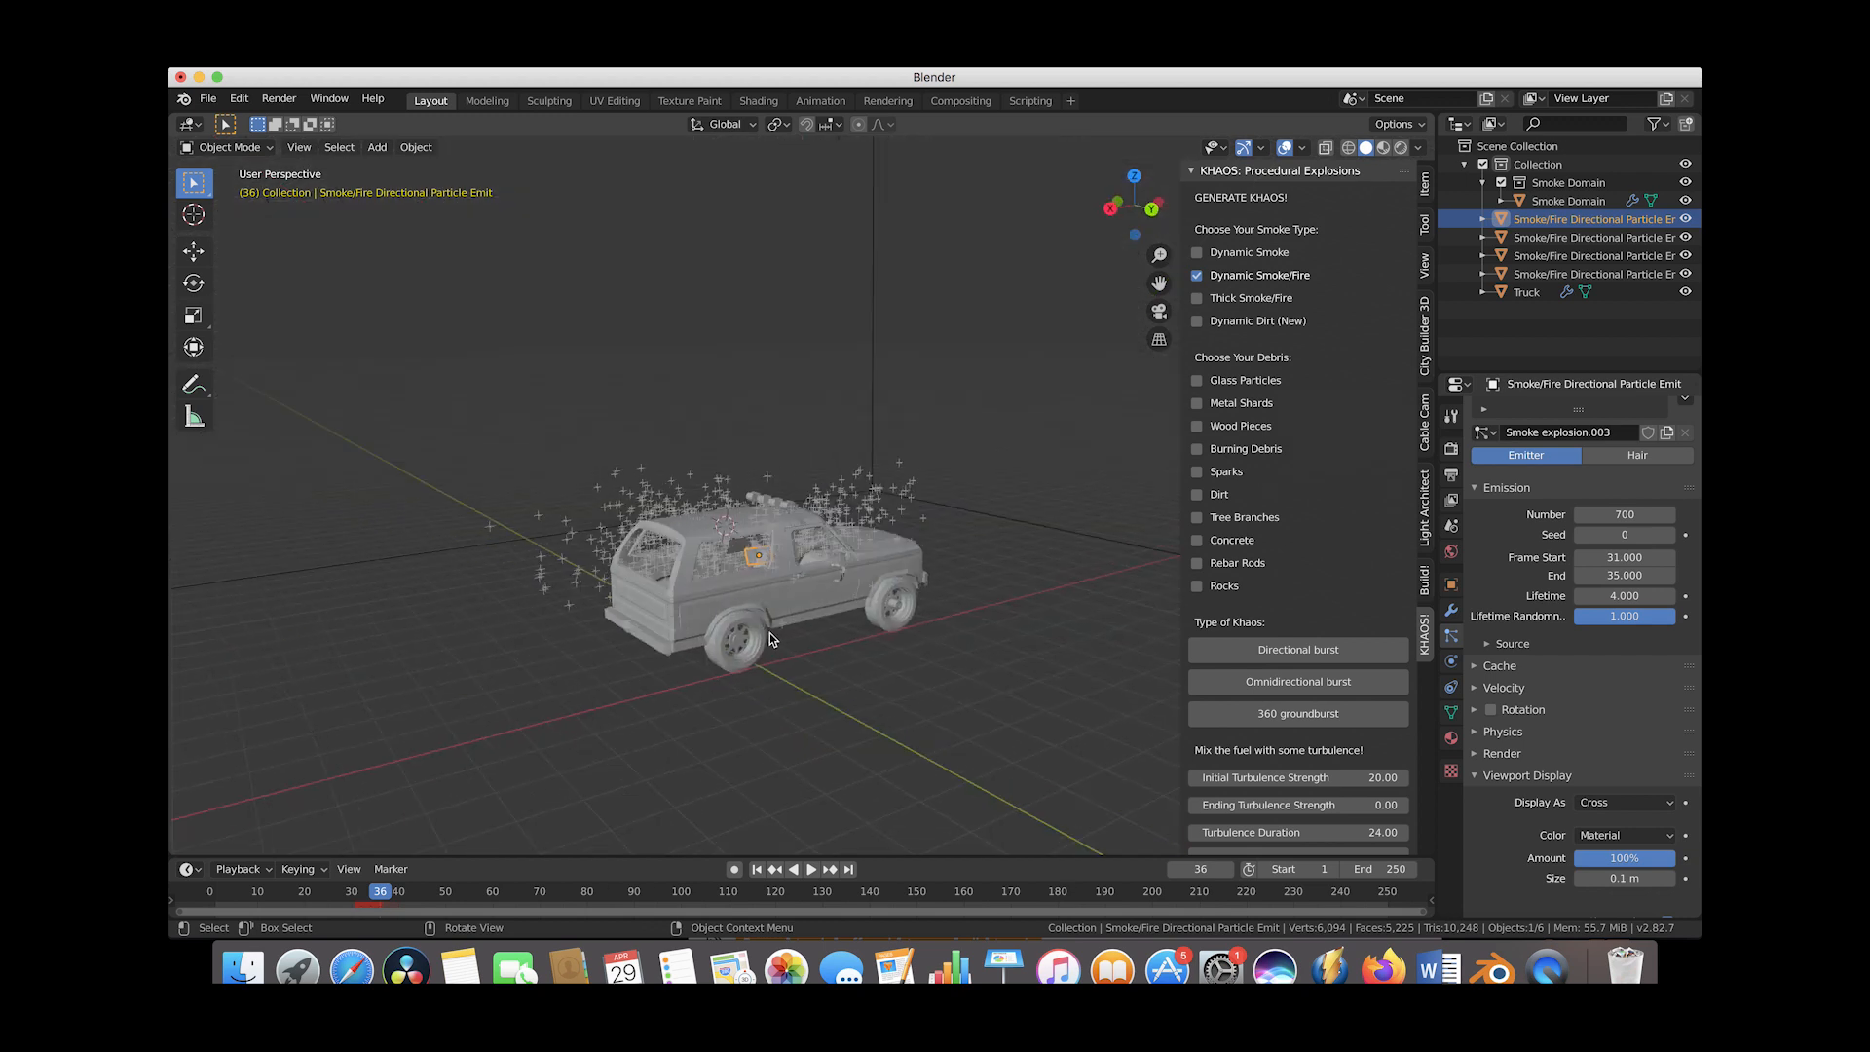
scroll(769, 633, "right", 10)
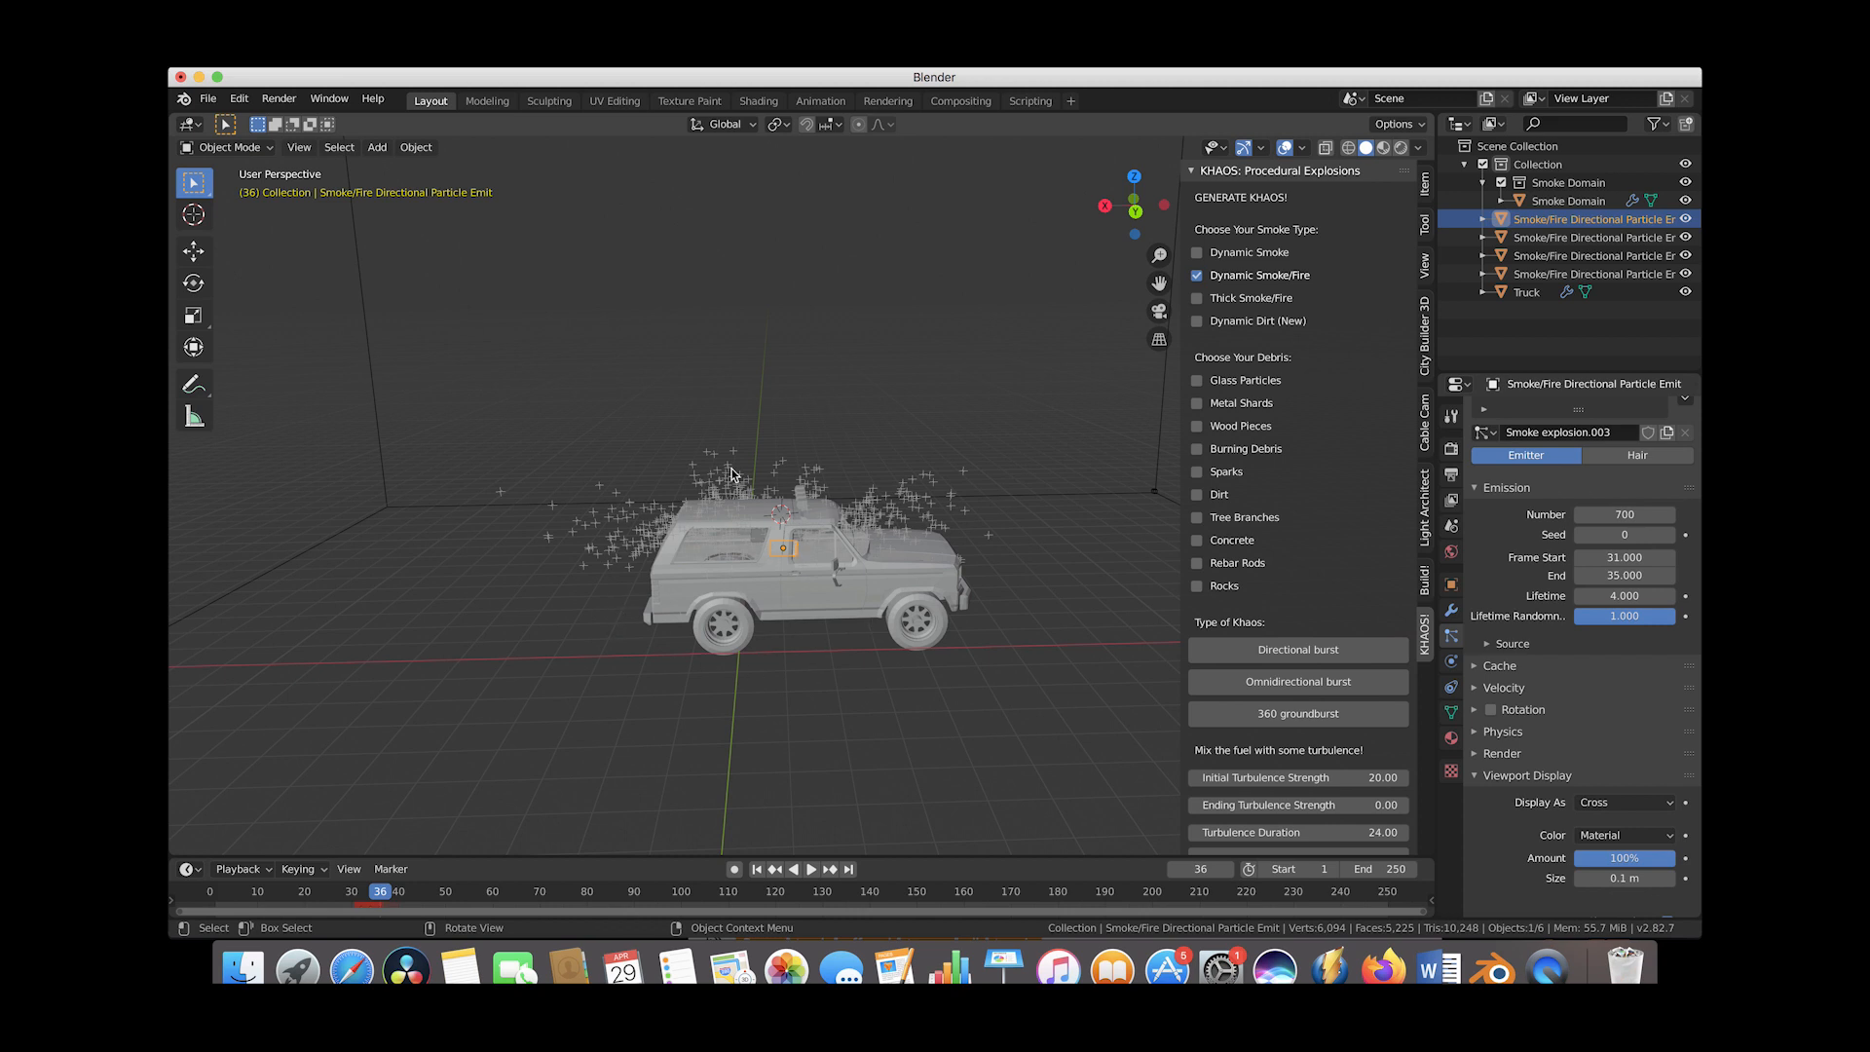
scroll(767, 535, "left", 8)
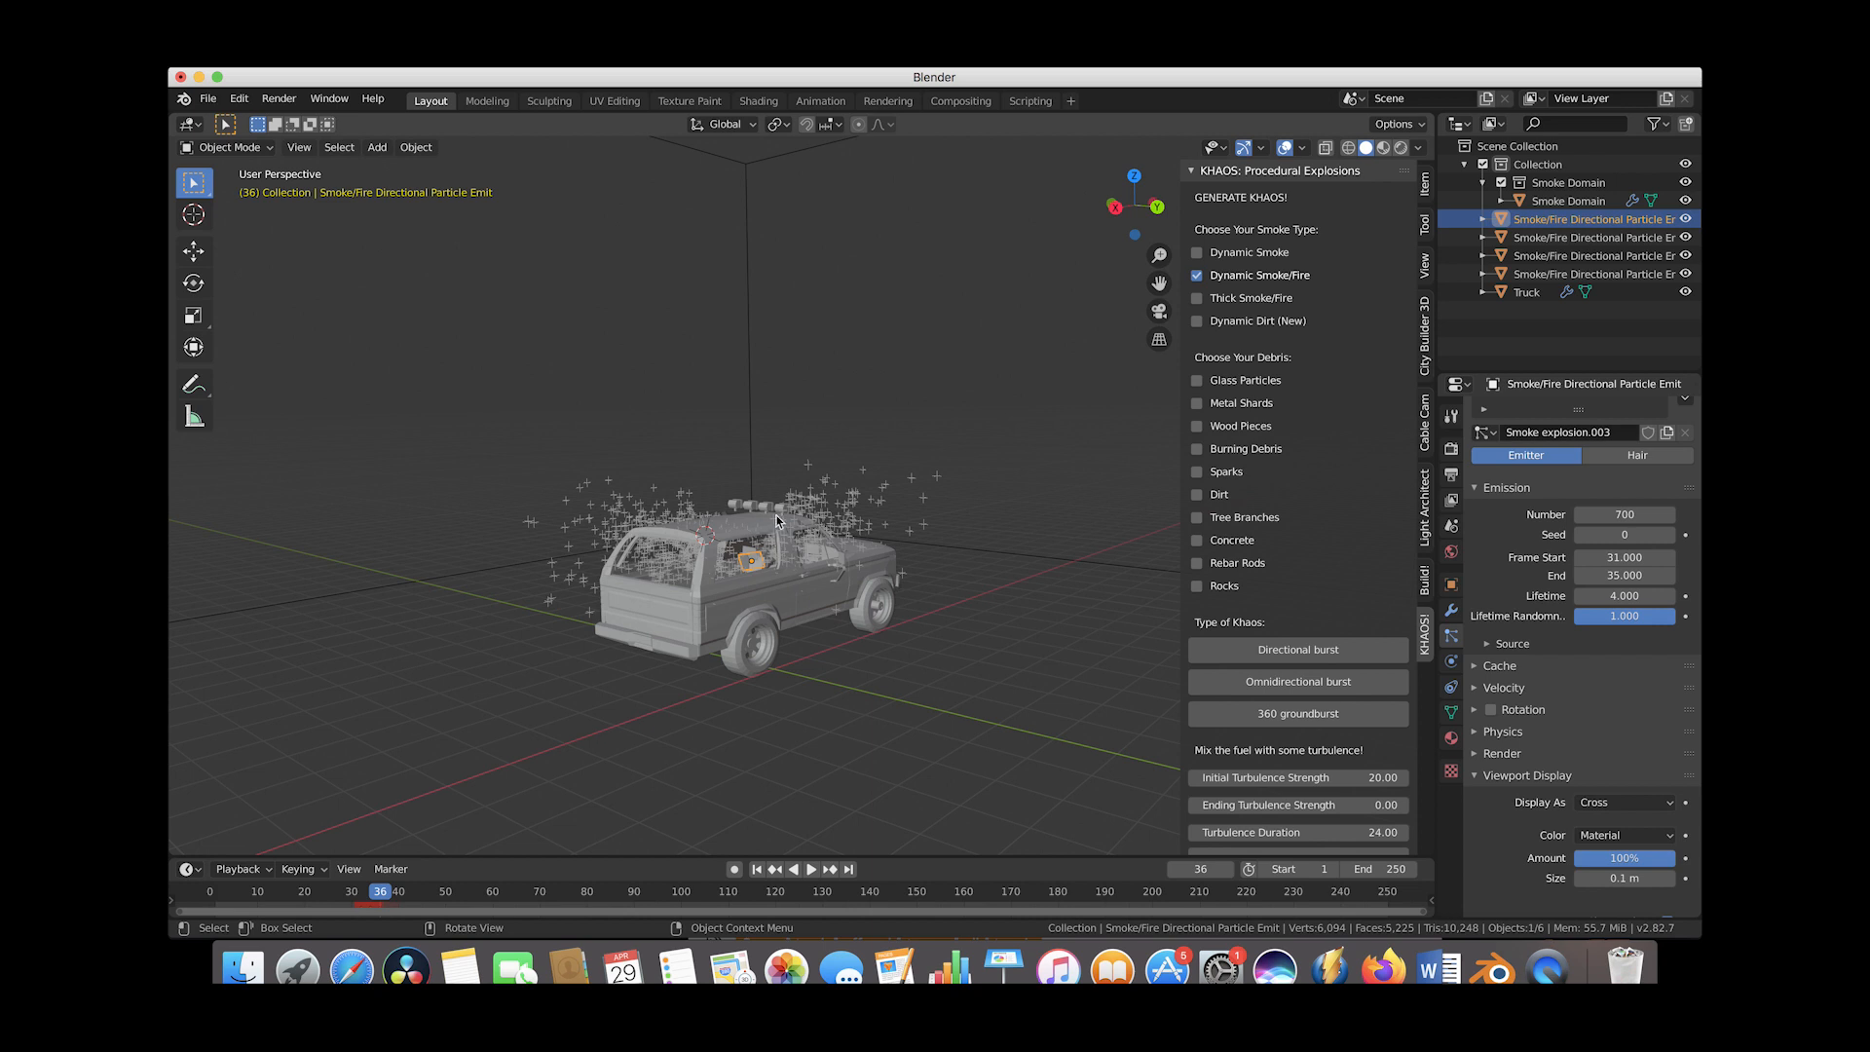
Add a fifth directional smoke/fire burst at frame 33 with 1250 particles and a lifetime of 5
left_click(351, 903)
key("space")
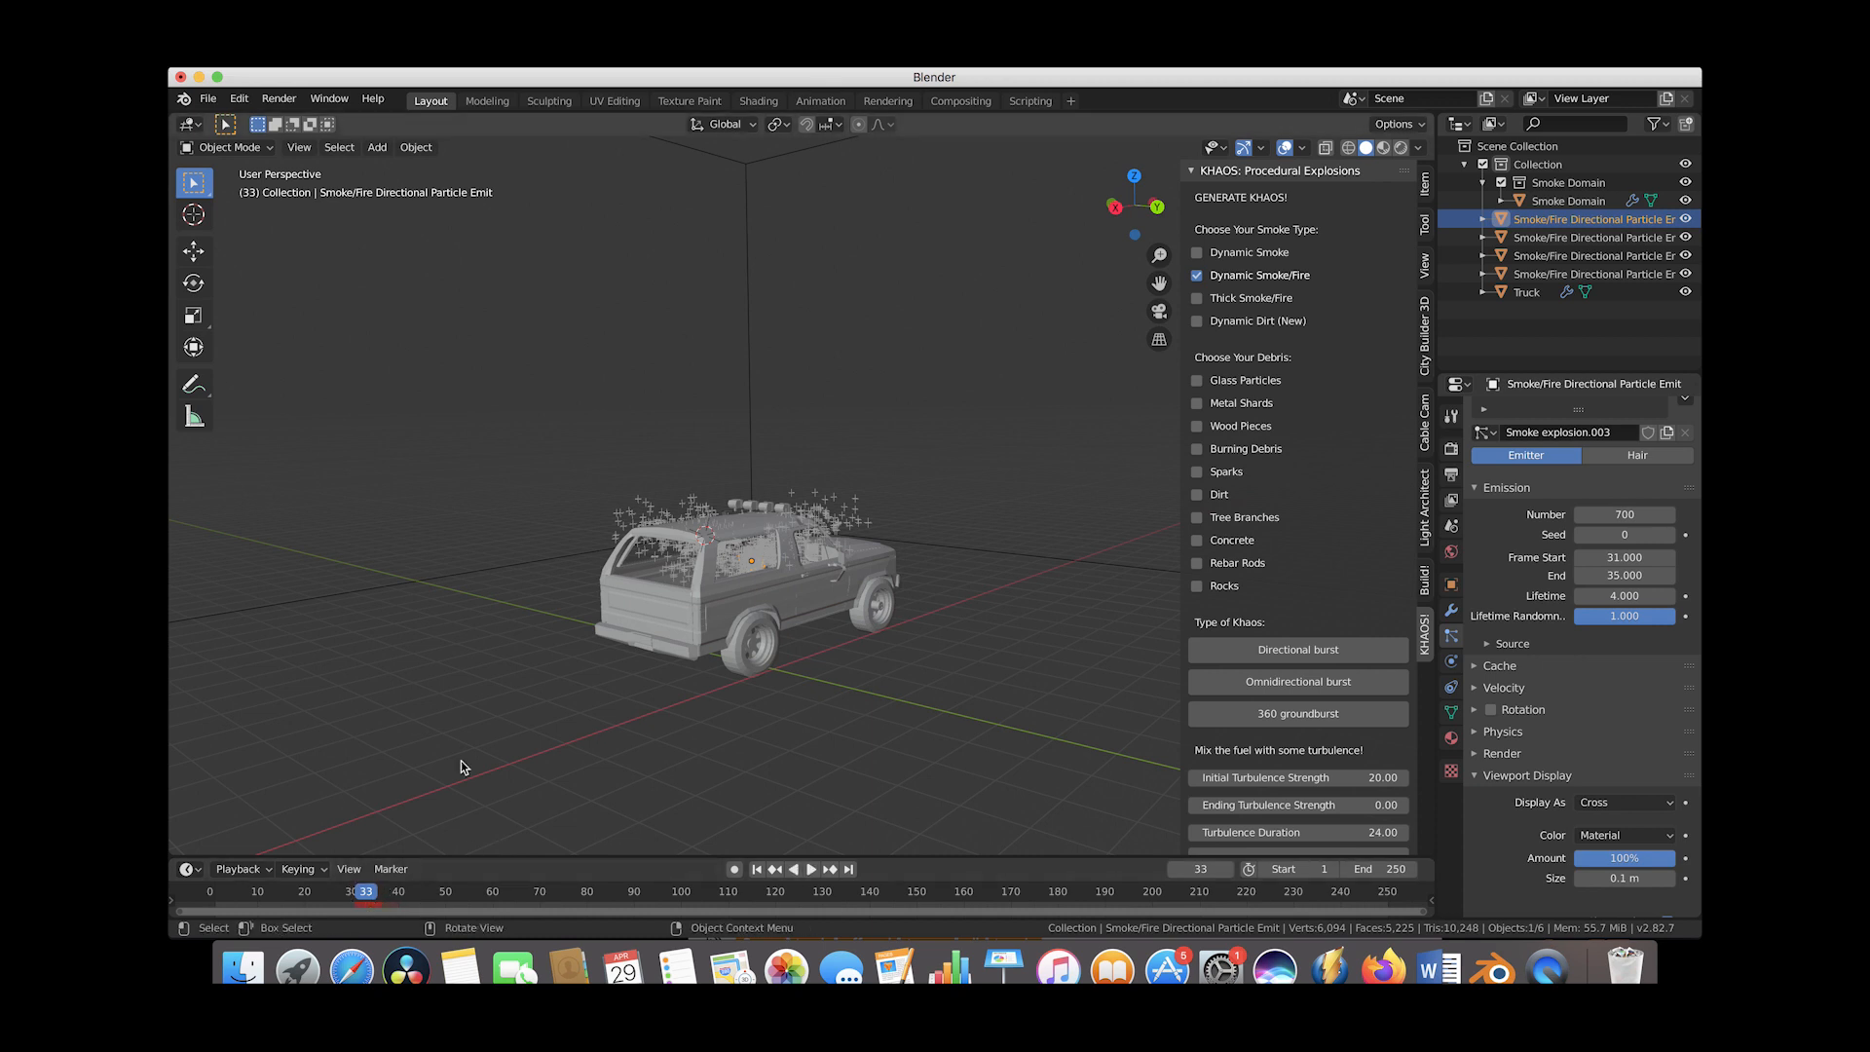
left_click(1284, 650)
left_click(1631, 596)
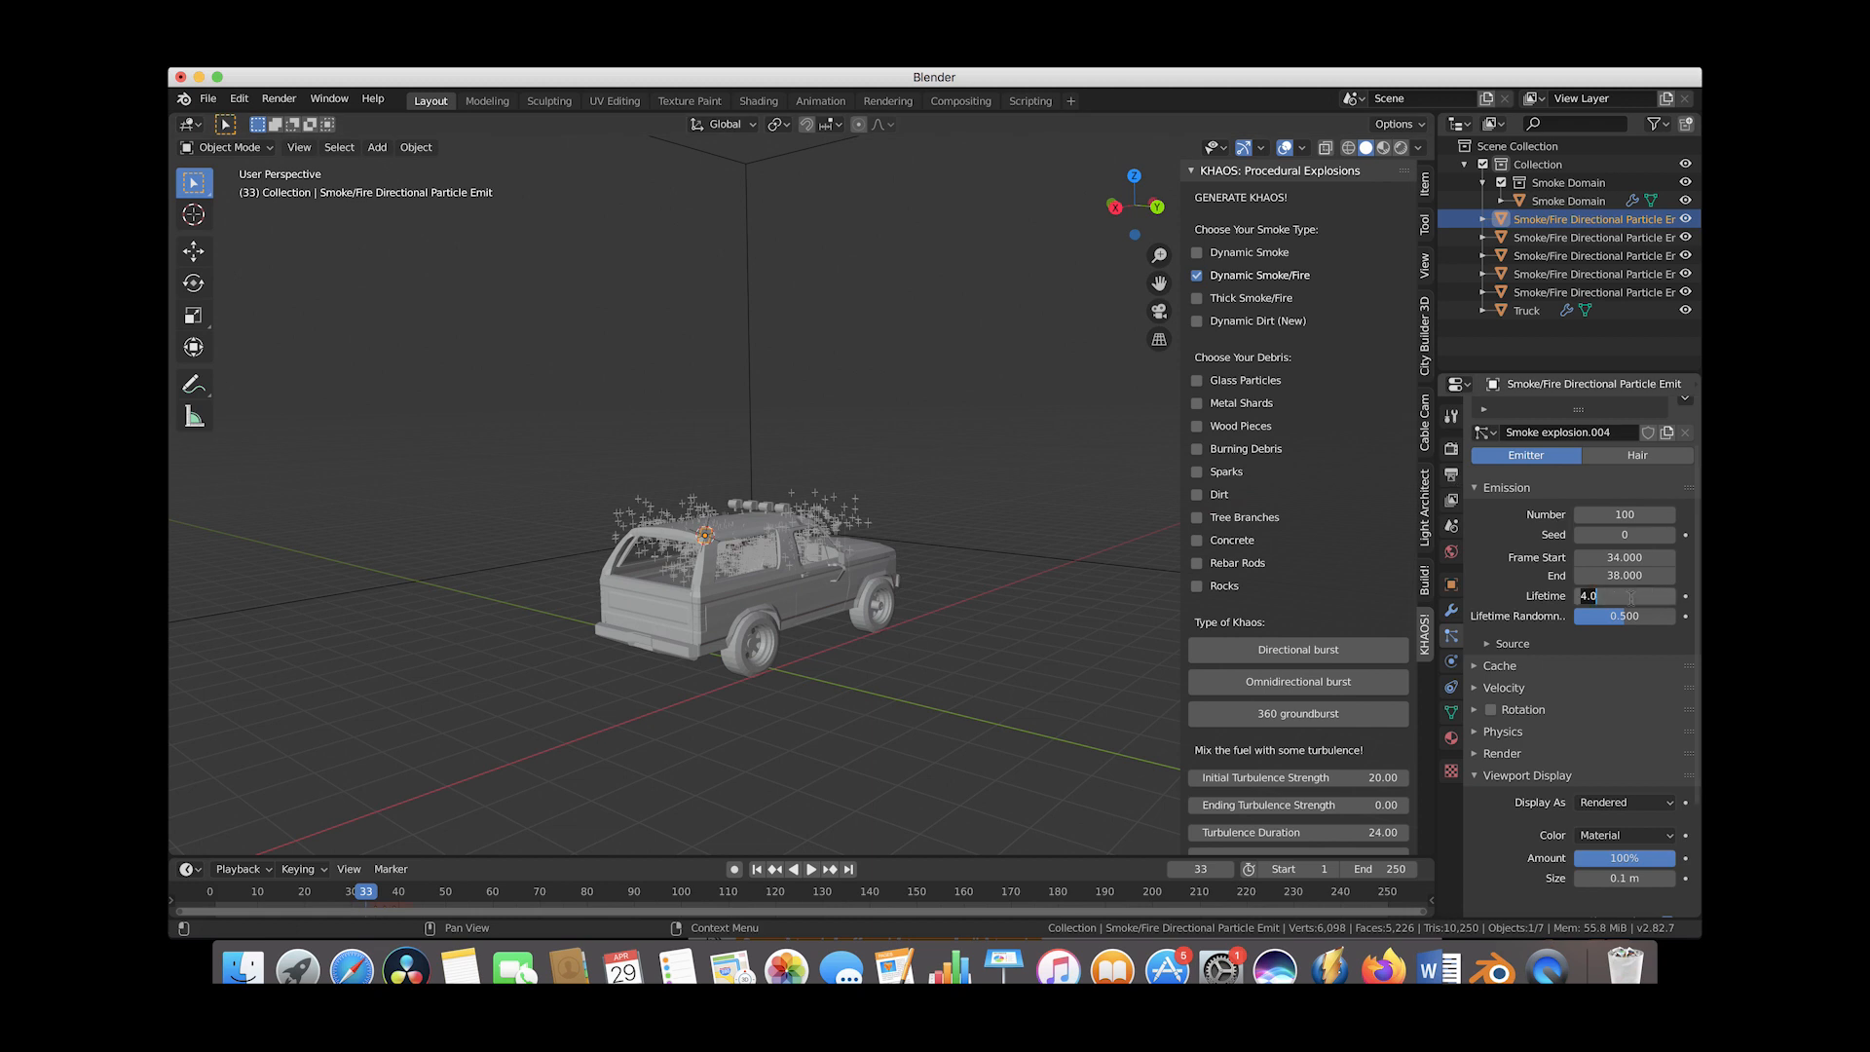
left_click(1625, 515)
key("Return")
Display the fifth emitter's particles as crosses
scroll(1622, 759, "up", 1)
left_click(1627, 811)
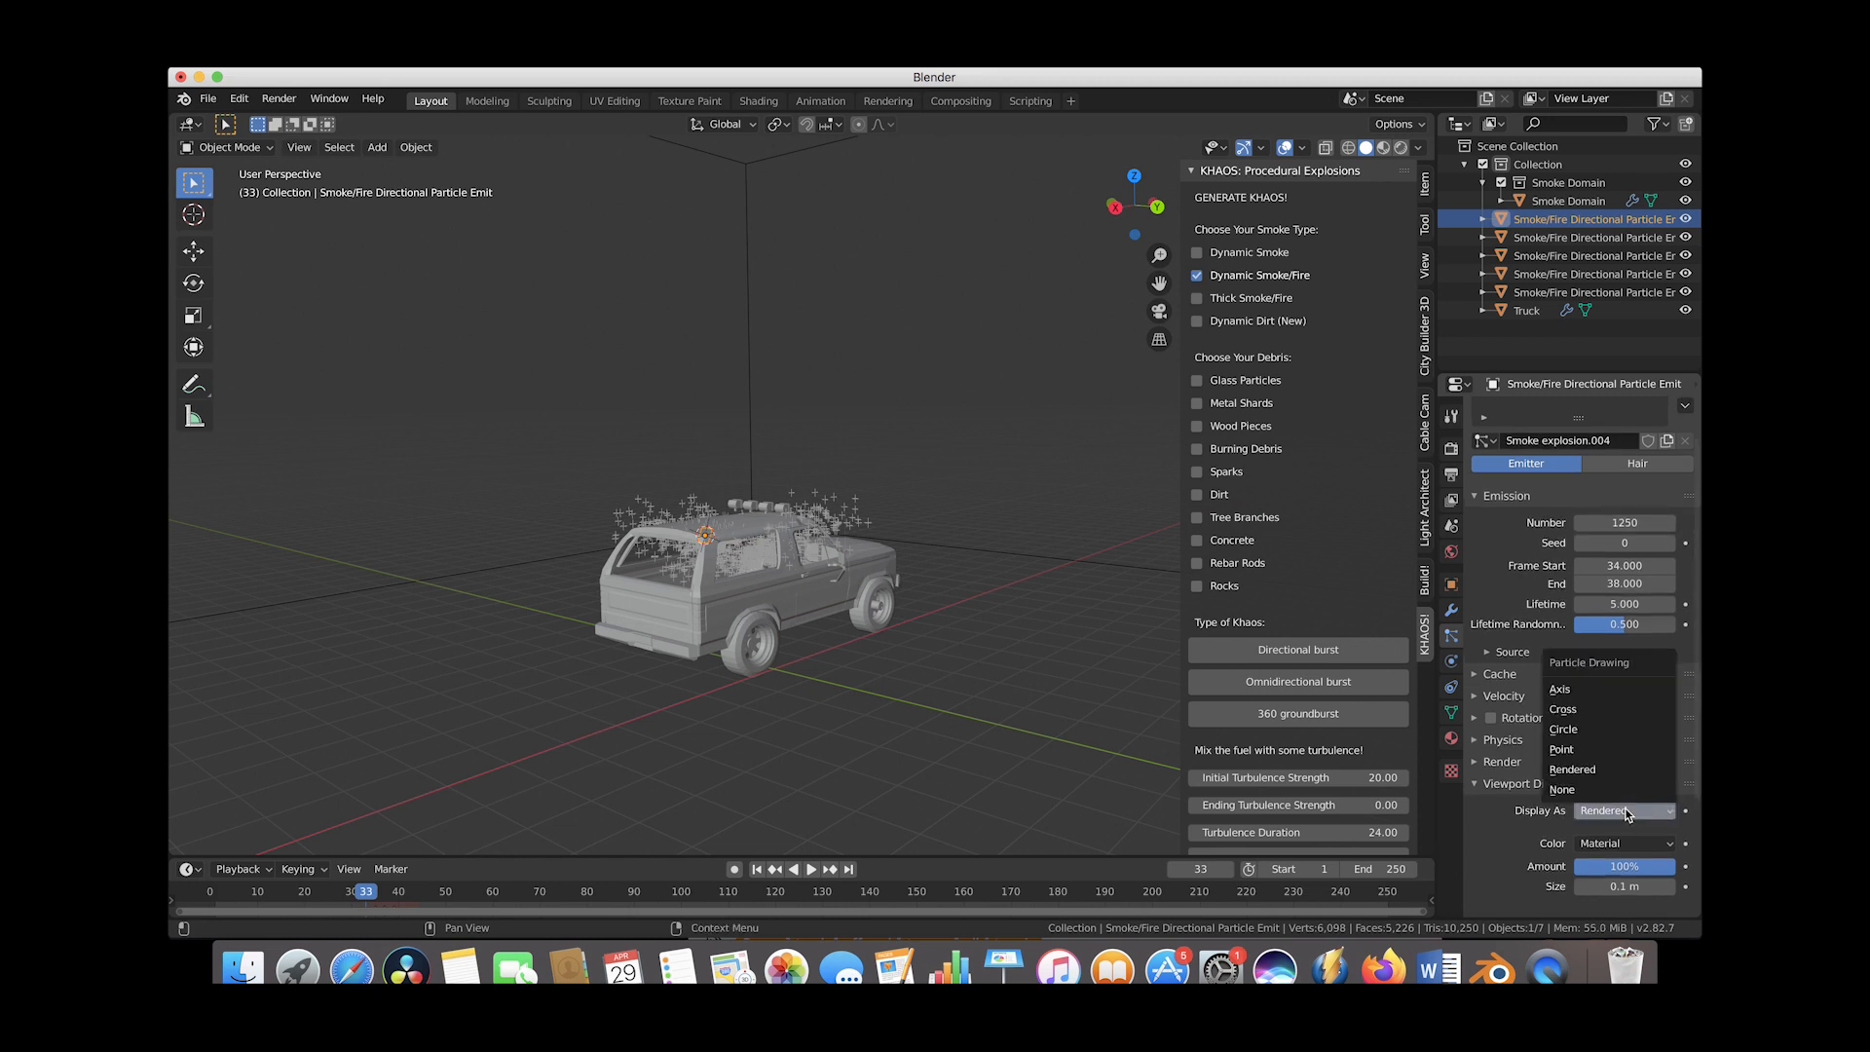
left_click(1563, 709)
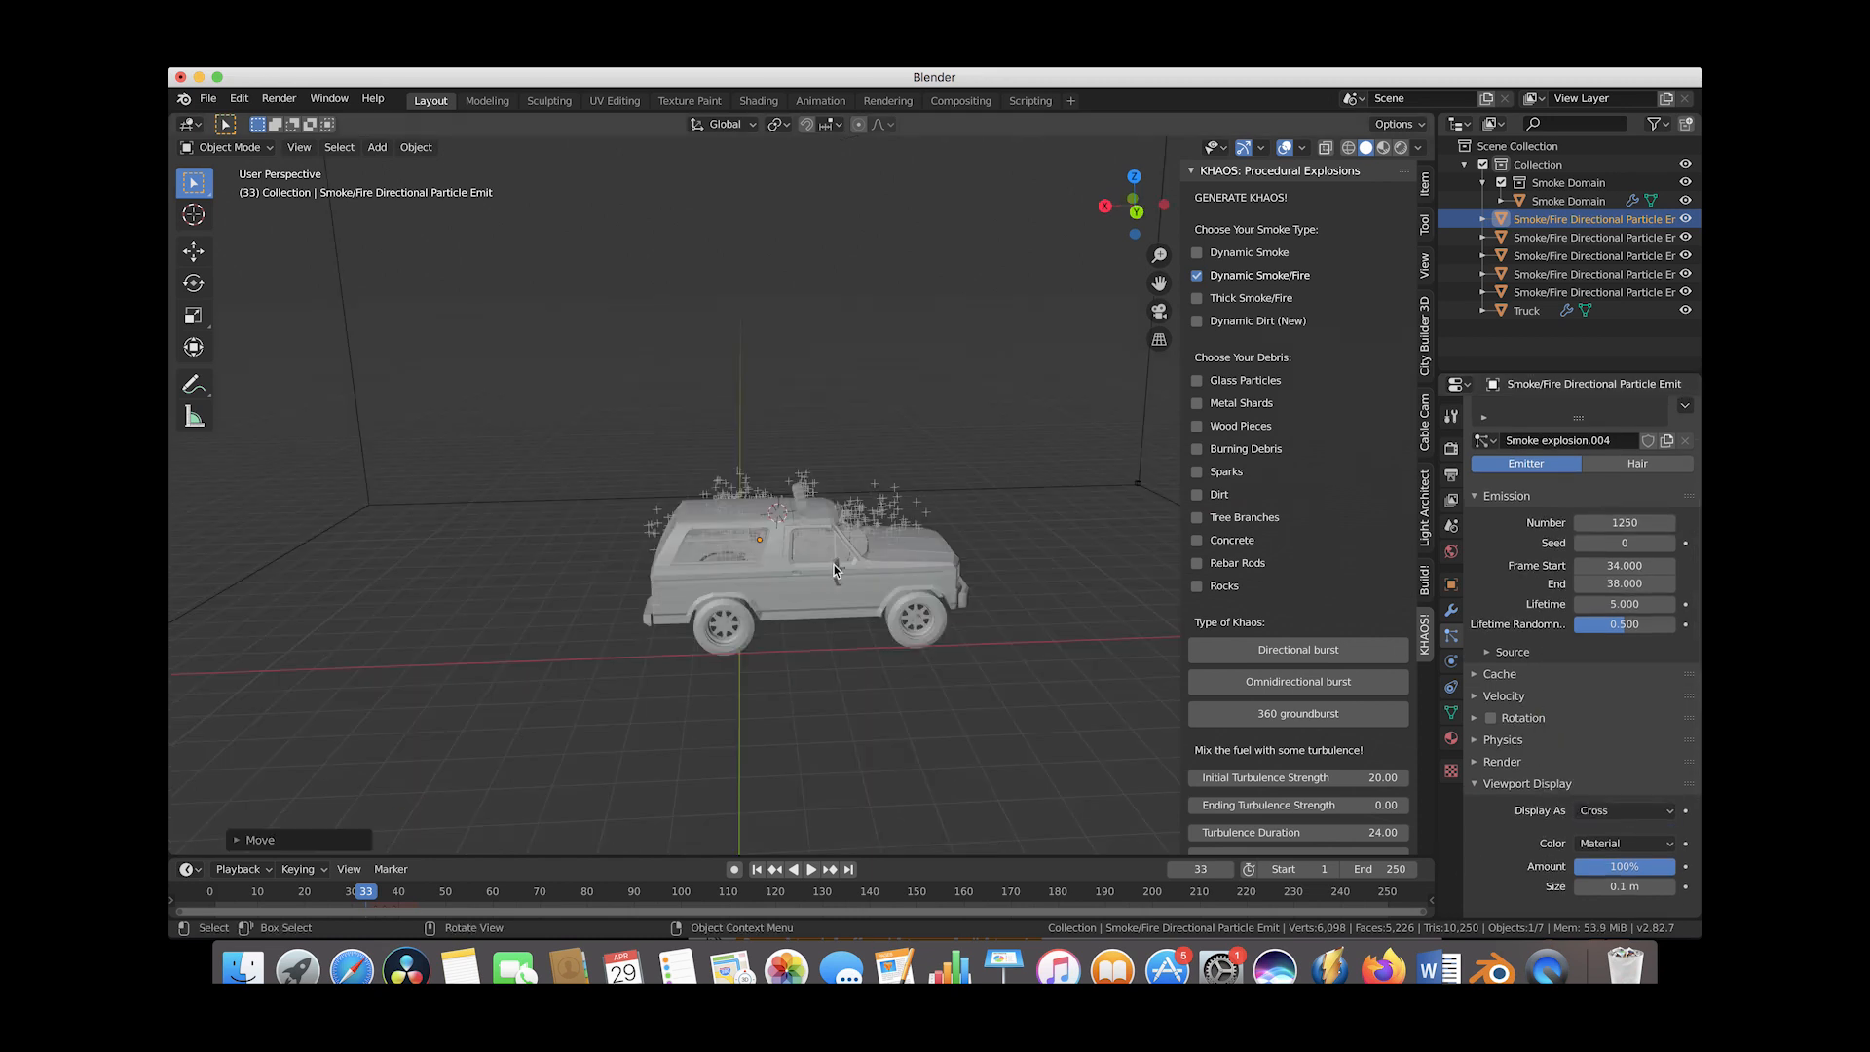
Rotate the fifth emitter about the Z axis and reposition it in the cabin, previewing the burst up to frame 39
key("r")
key("z")
left_click(594, 596)
key("g")
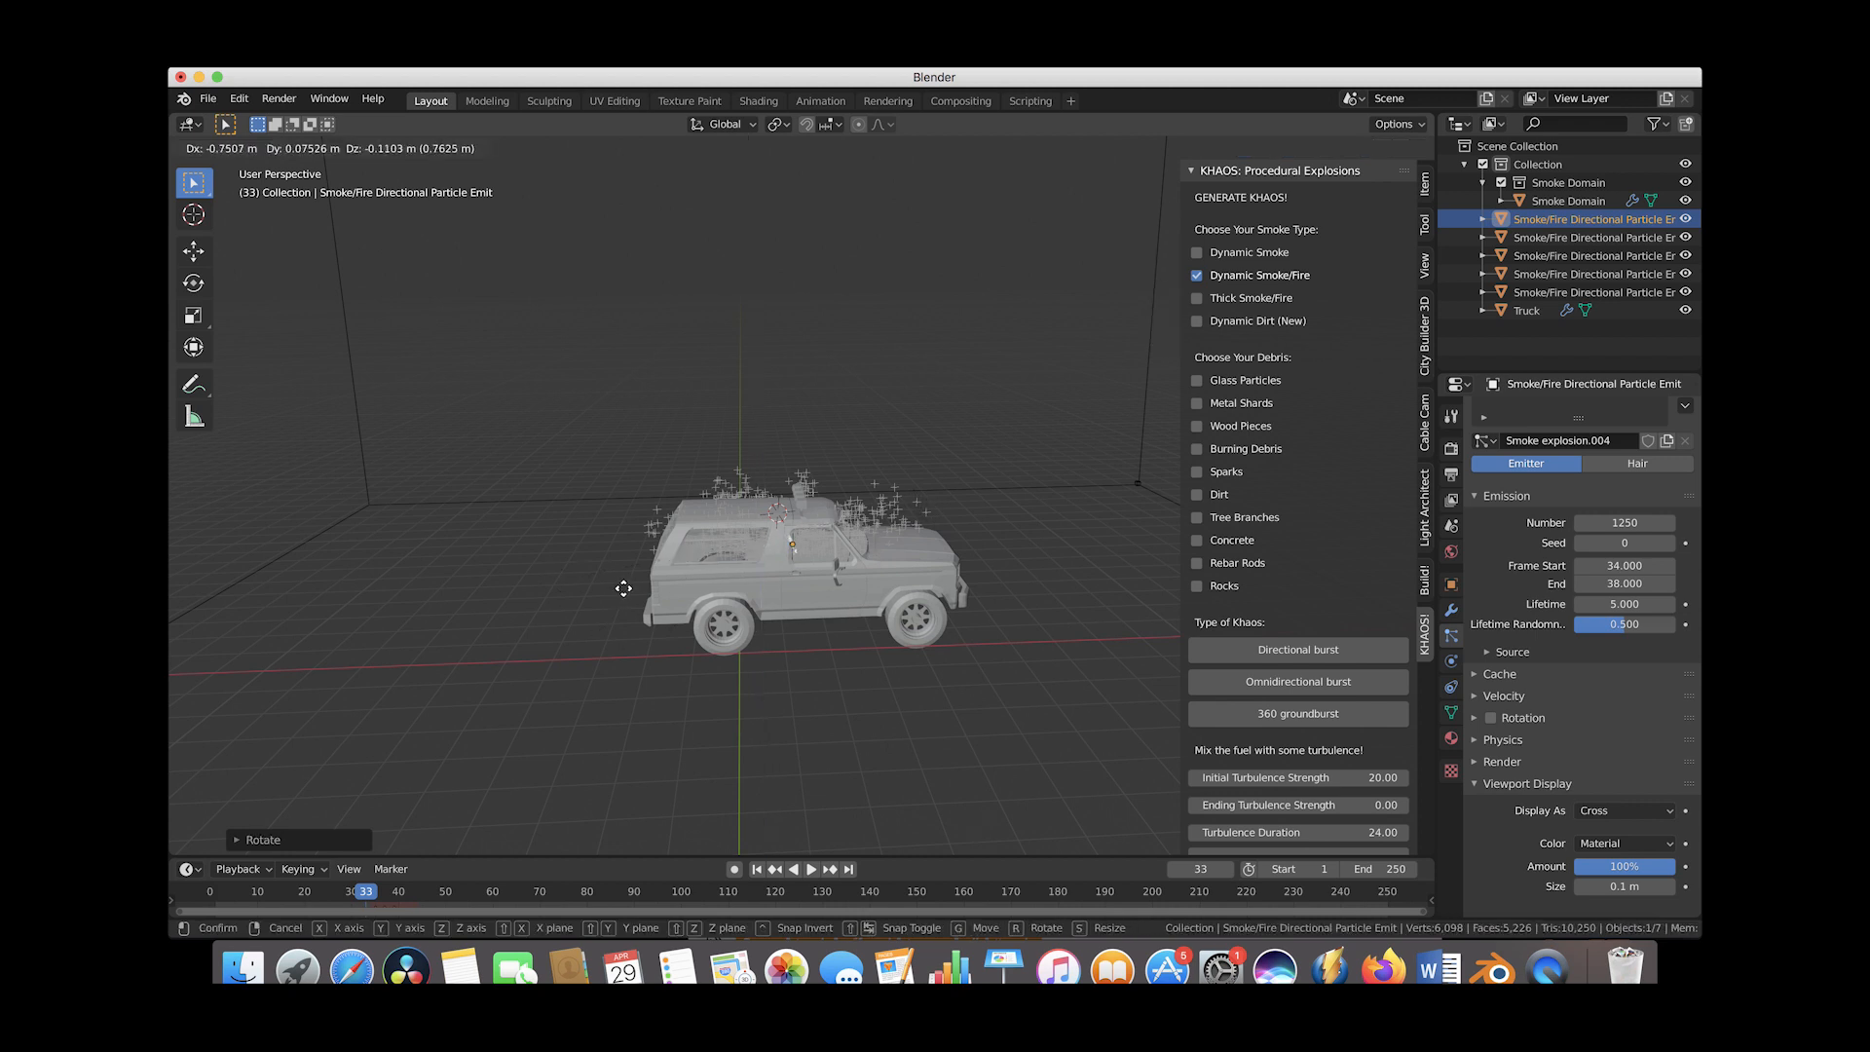
left_click(633, 591)
left_click(250, 893)
left_click_drag(250, 893, 394, 887)
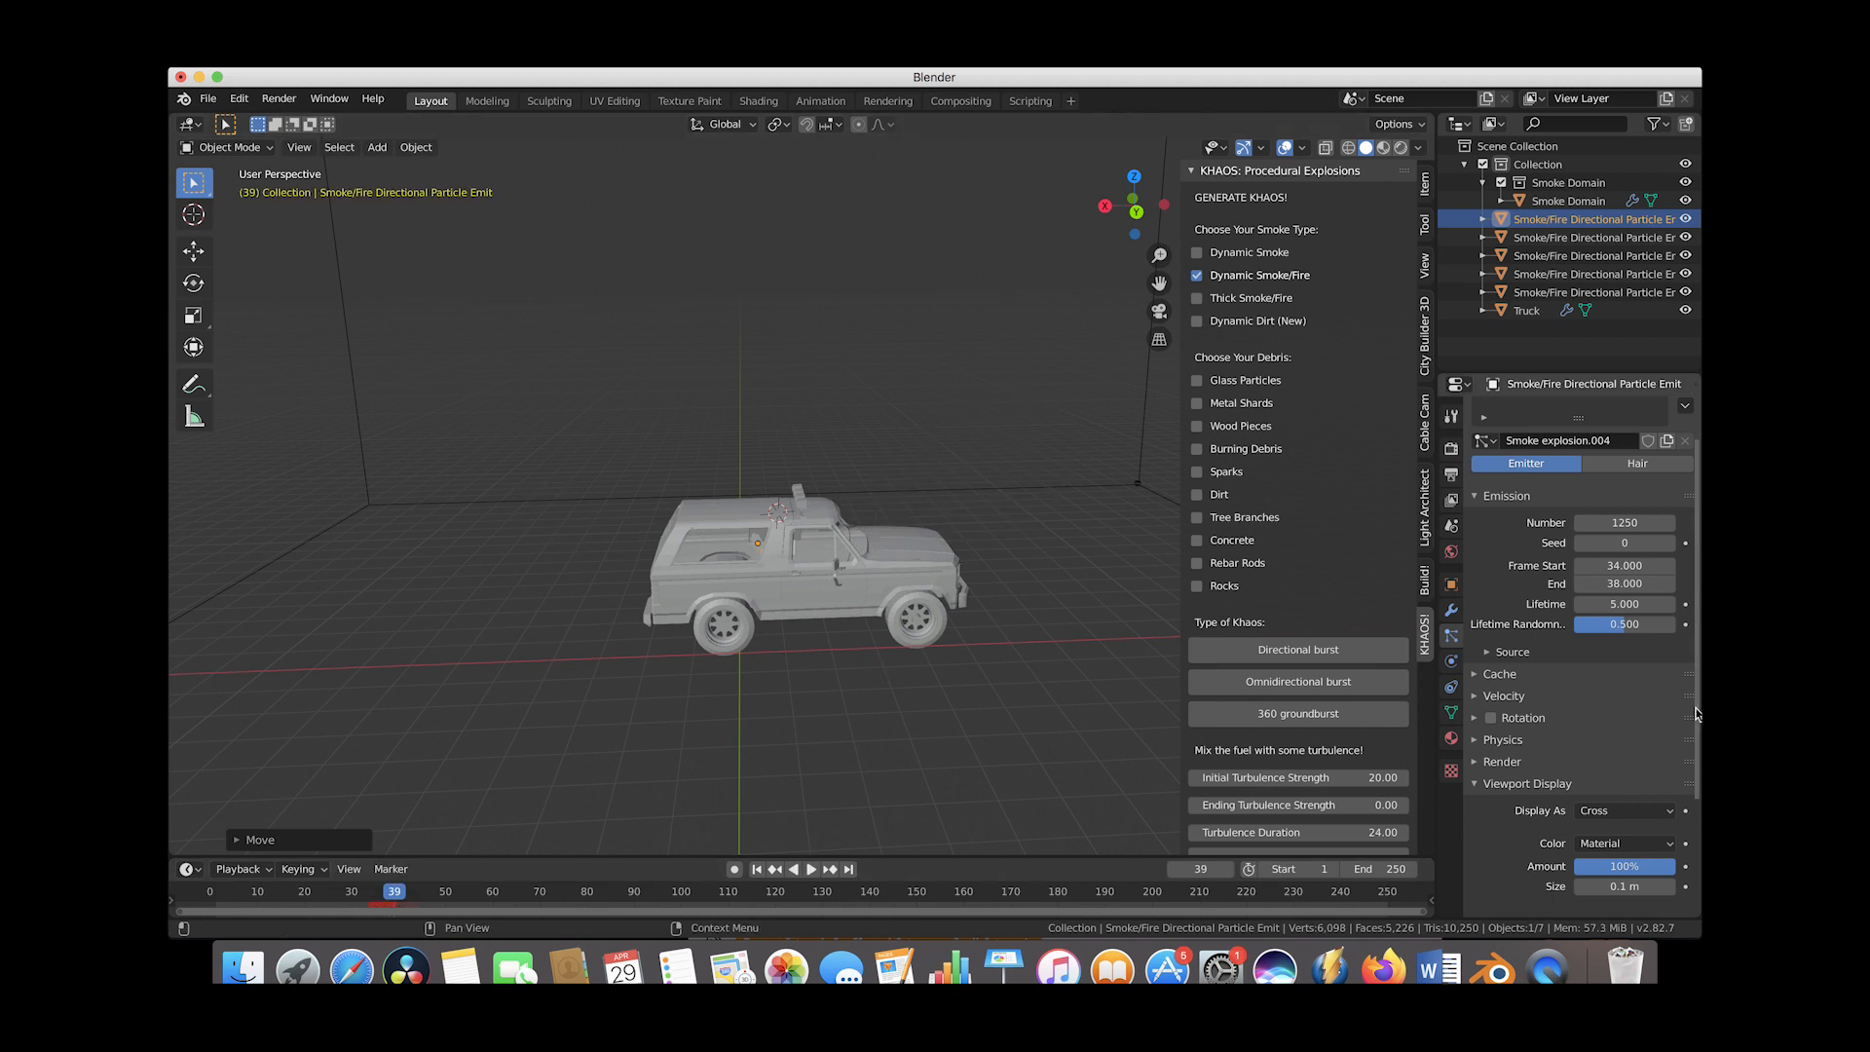
Set the fifth emitter's lifetime randomness to 1.0, and move, rotate and scale it in the cabin, previewing the burst up to frame 41
left_click_drag(1621, 626, 1675, 626)
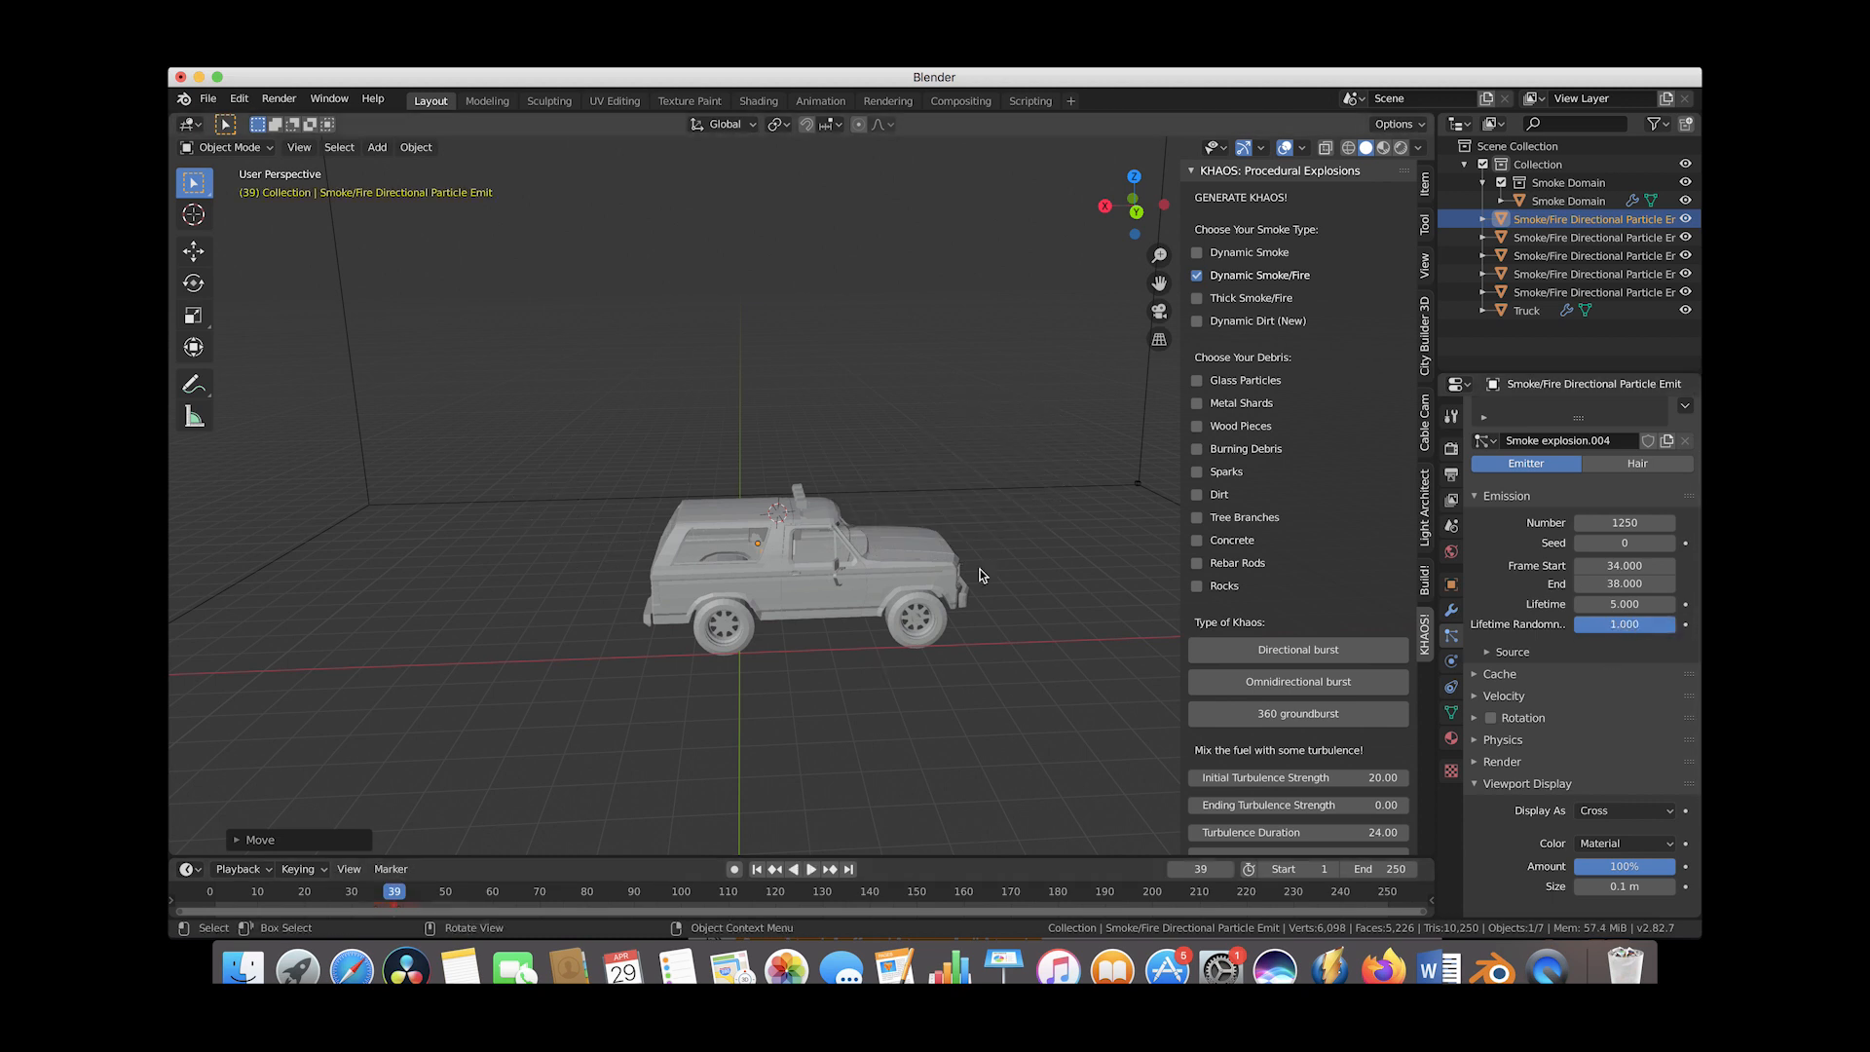
key("g")
left_click(860, 577)
middle_click_drag(909, 513, 974, 487)
key("r")
left_click(985, 516)
key("s")
left_click(1056, 496)
middle_click_drag(1056, 499, 900, 555)
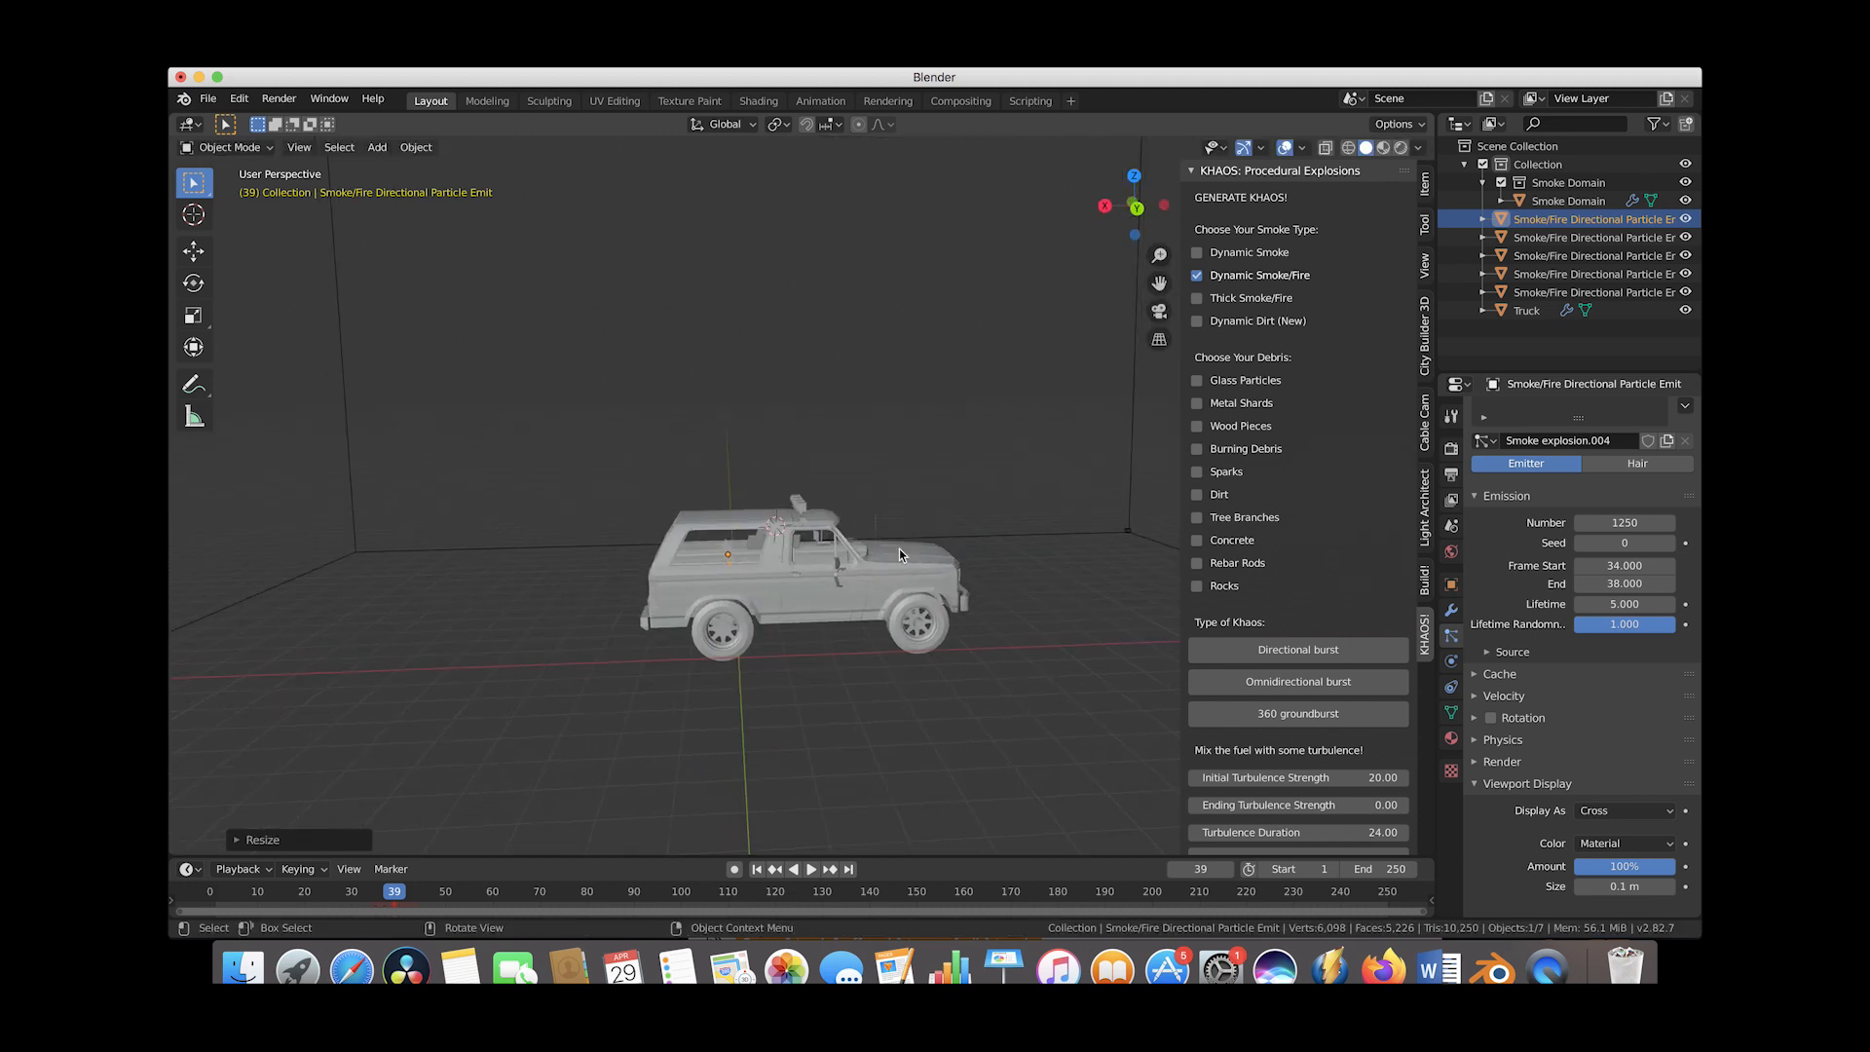
left_click_drag(298, 876, 401, 873)
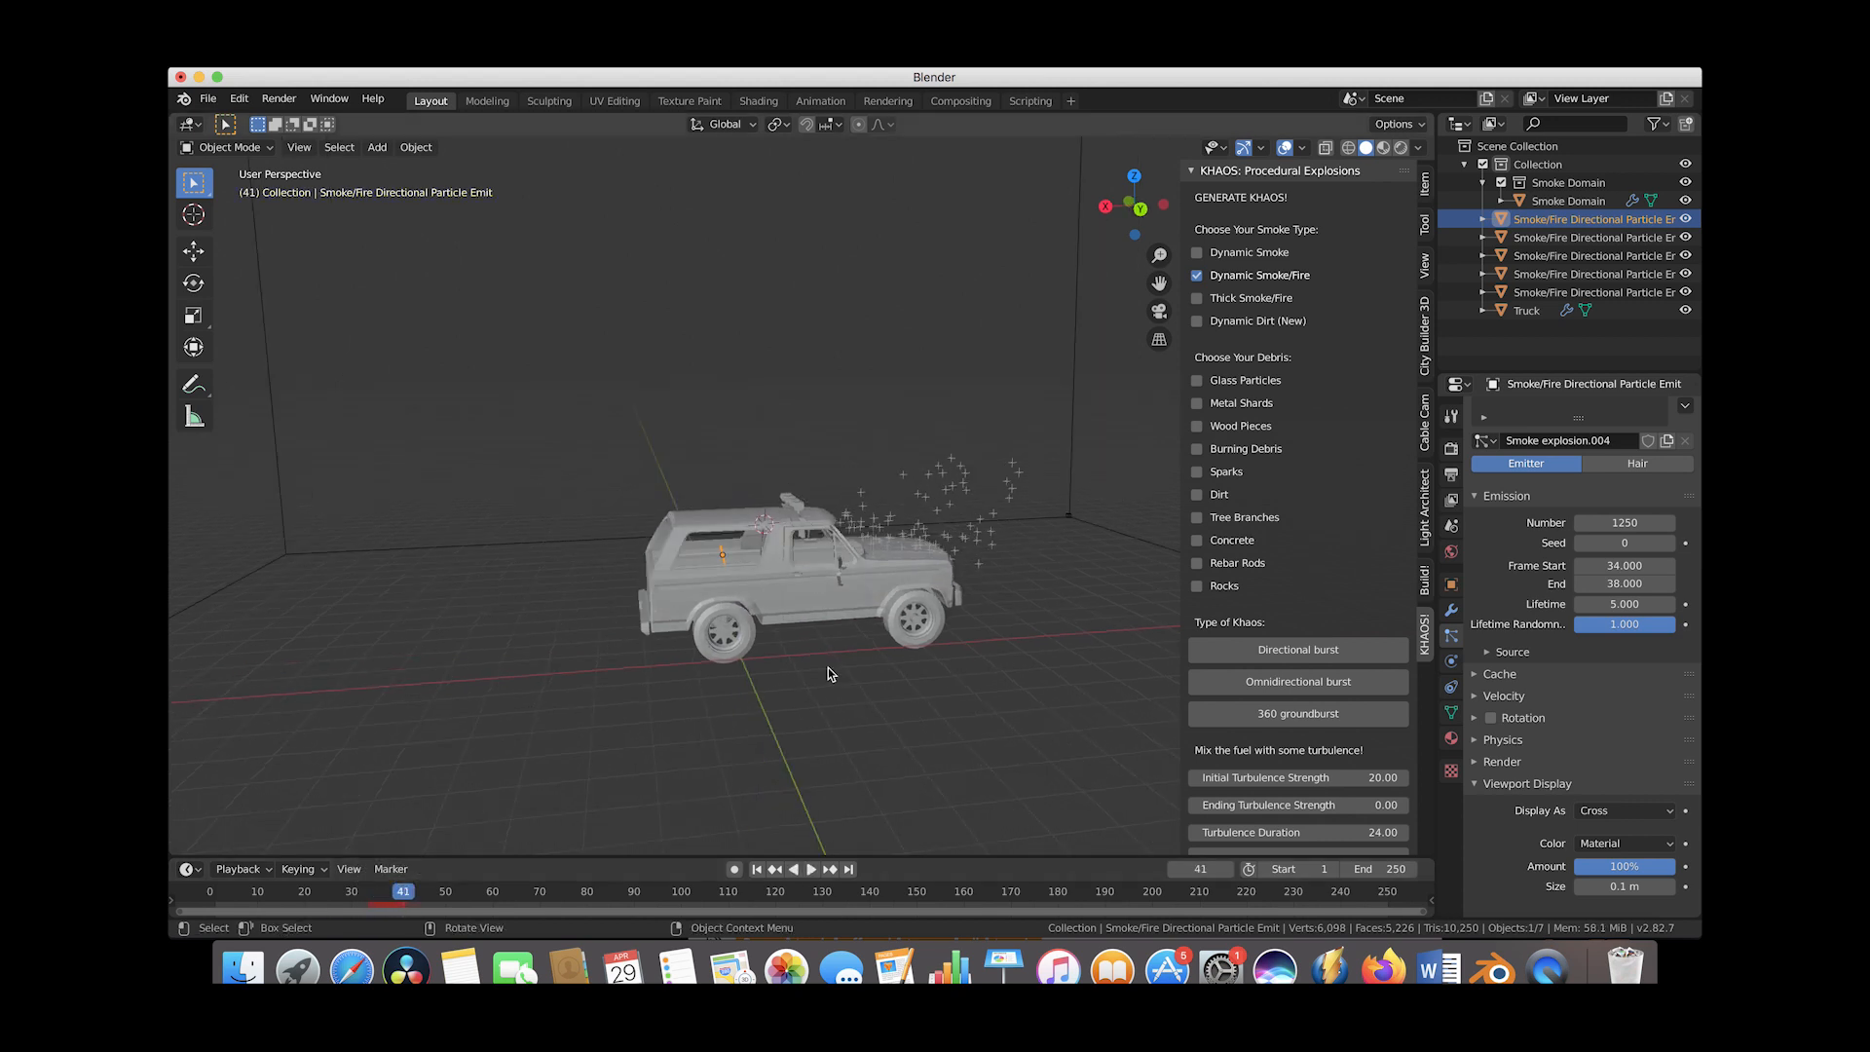
middle_click_drag(828, 668, 971, 519)
middle_click_drag(843, 489, 942, 610)
Return the fifth emitter's lifetime randomness to 0.5 and set its velocity randomization to 30
left_click(1622, 624)
left_click_drag(286, 892, 390, 893)
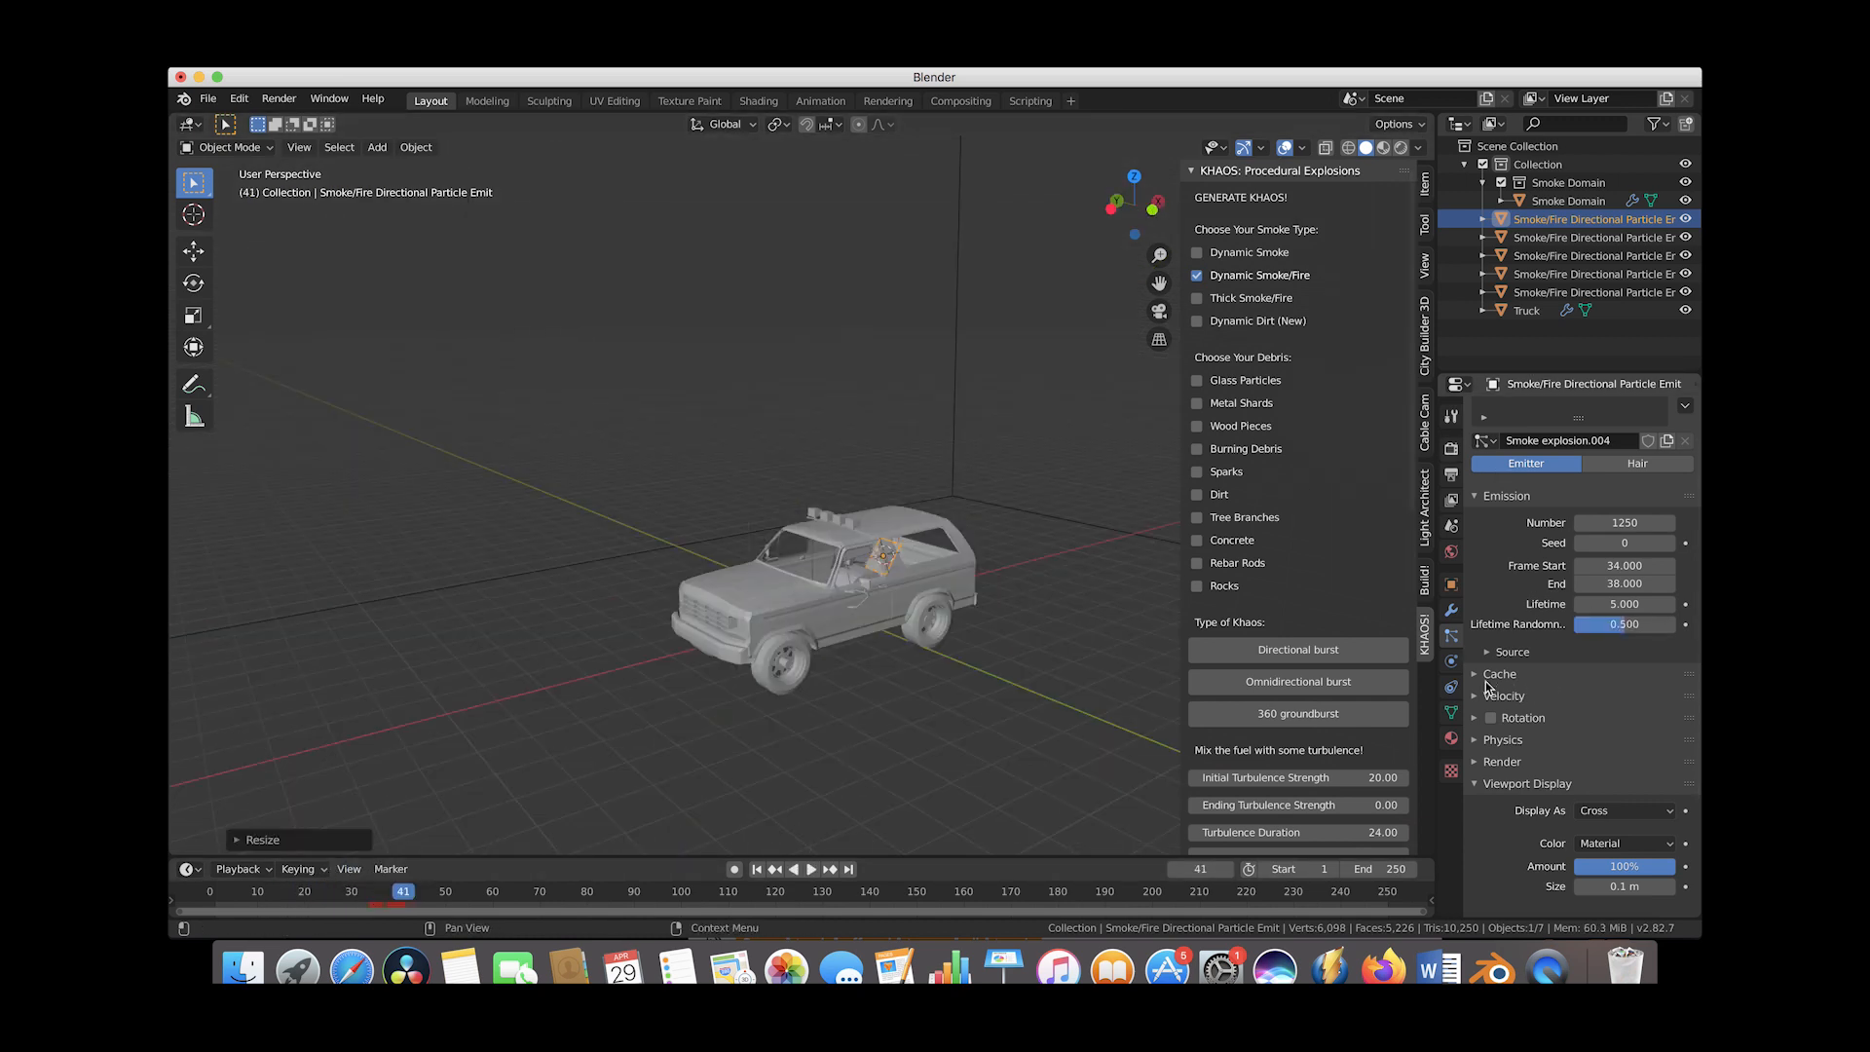
left_click(1475, 695)
scroll(1578, 779, "down", 2)
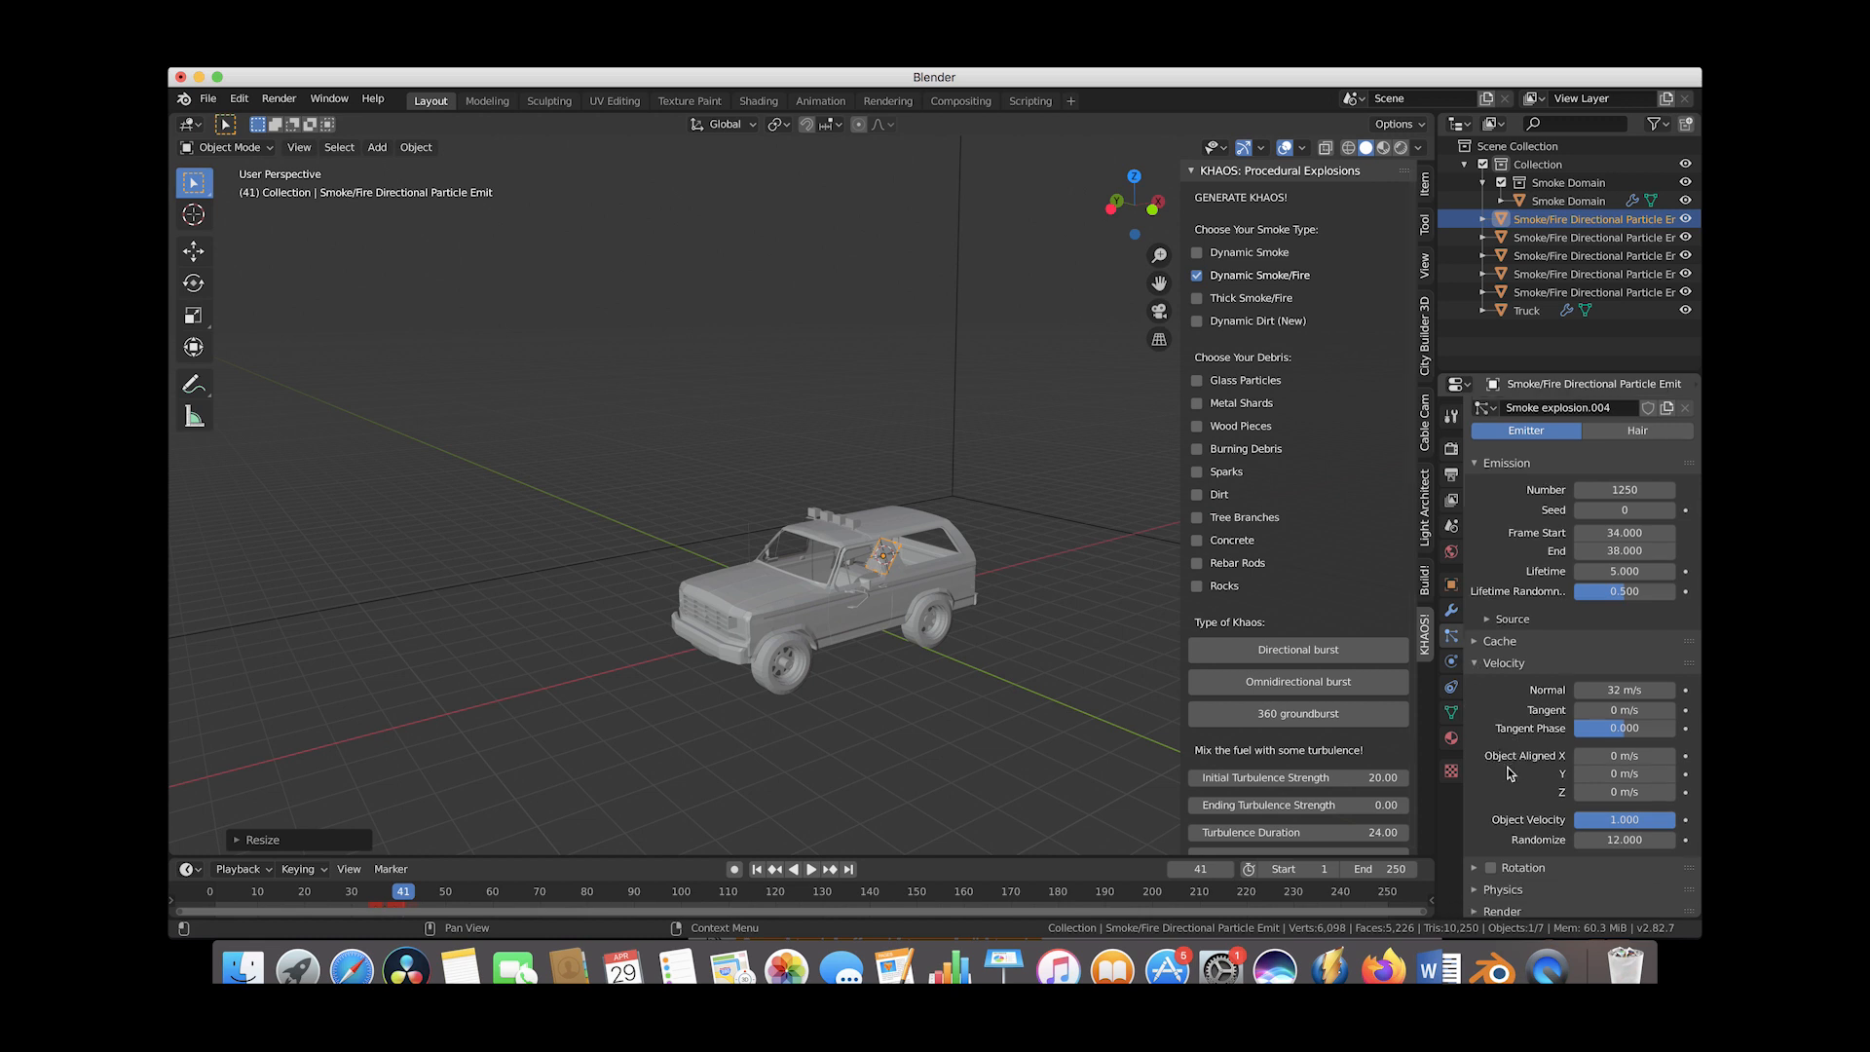
left_click(1612, 833)
type("12.0")
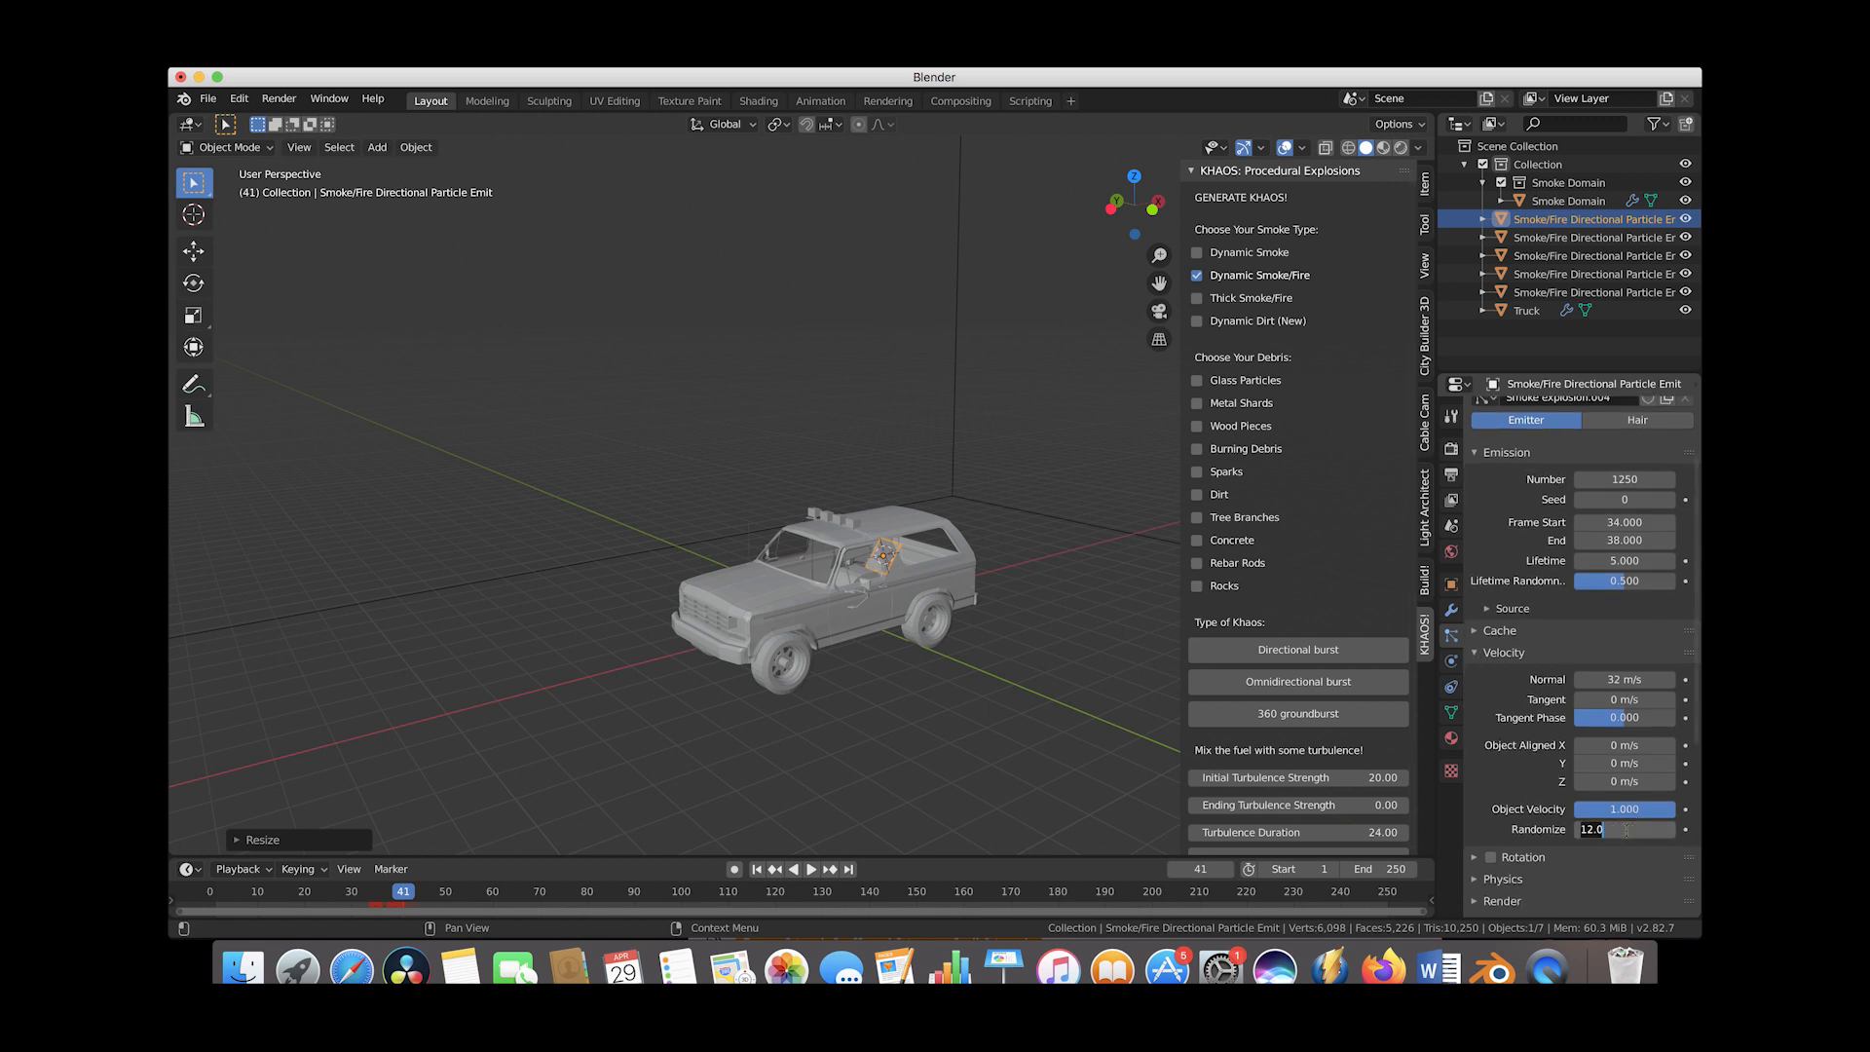
key("Return")
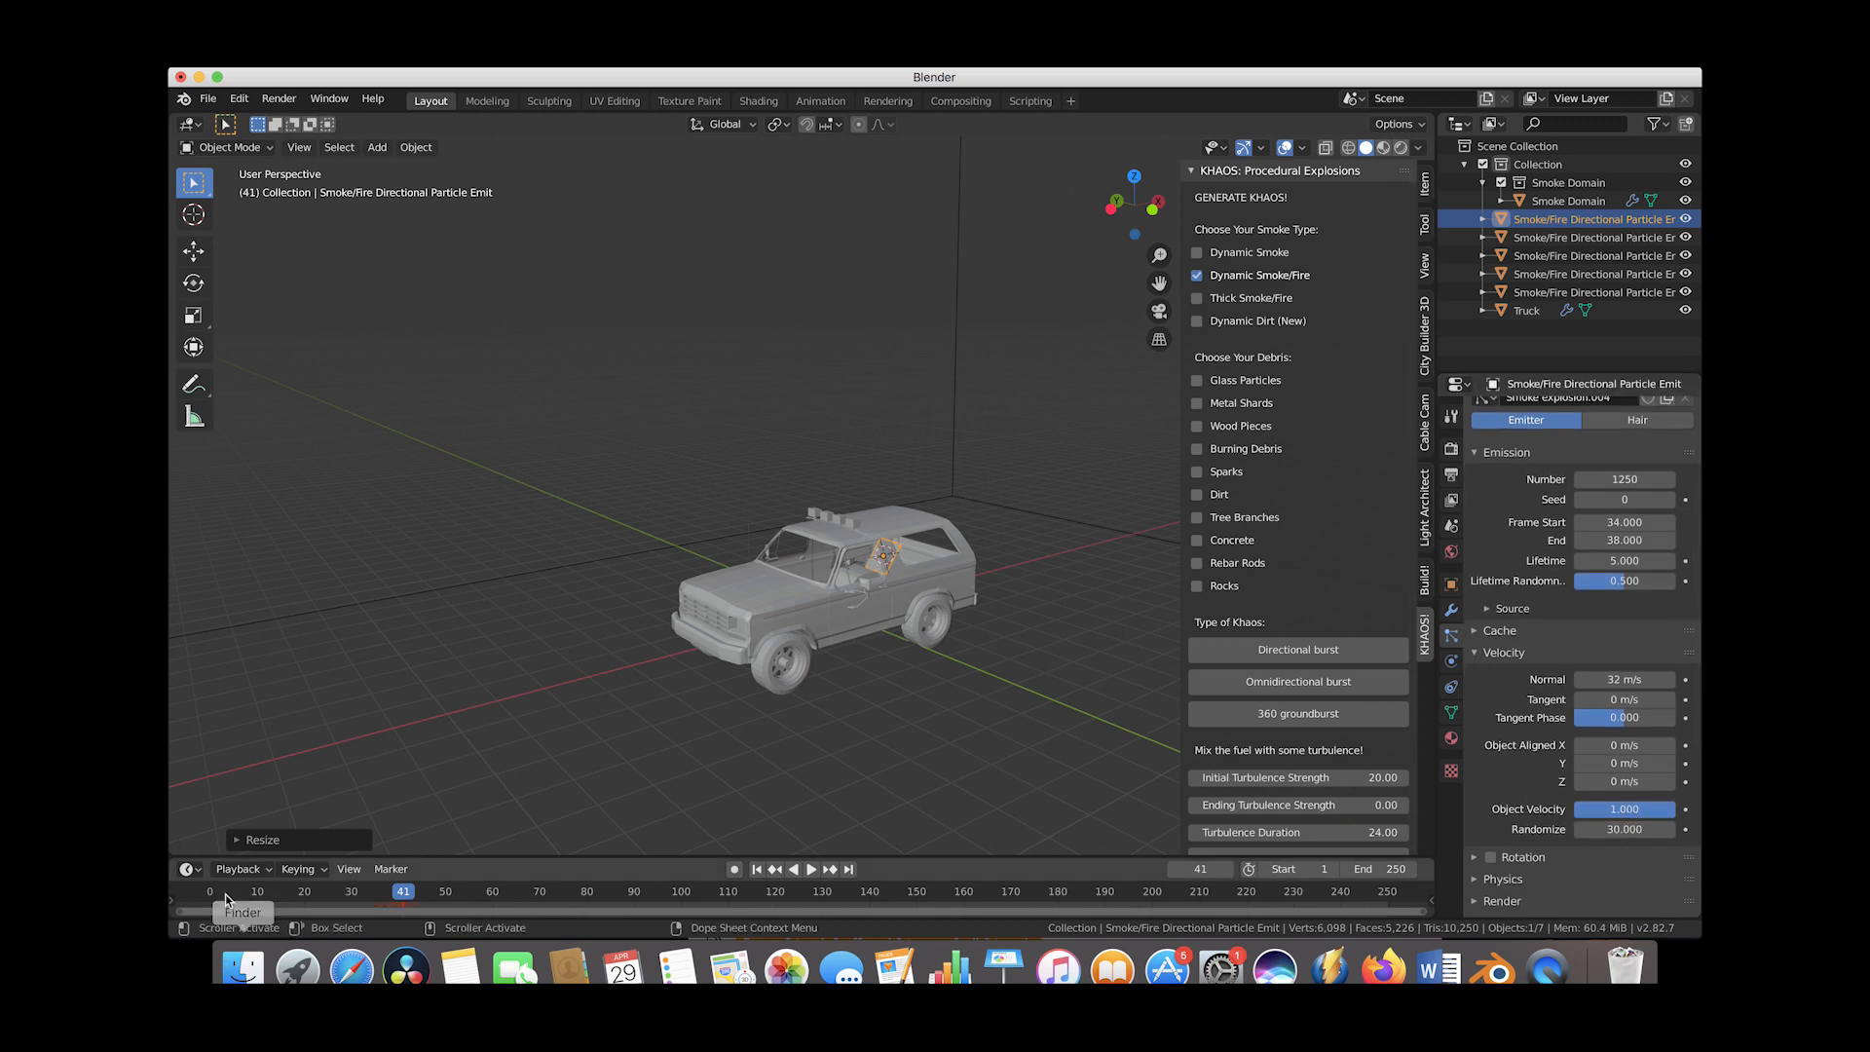
Rescale the fifth emitter after checking its burst from several sides at frame 38, and preview it up to frame 40
left_click_drag(231, 892, 389, 891)
scroll(623, 574, "right", 10)
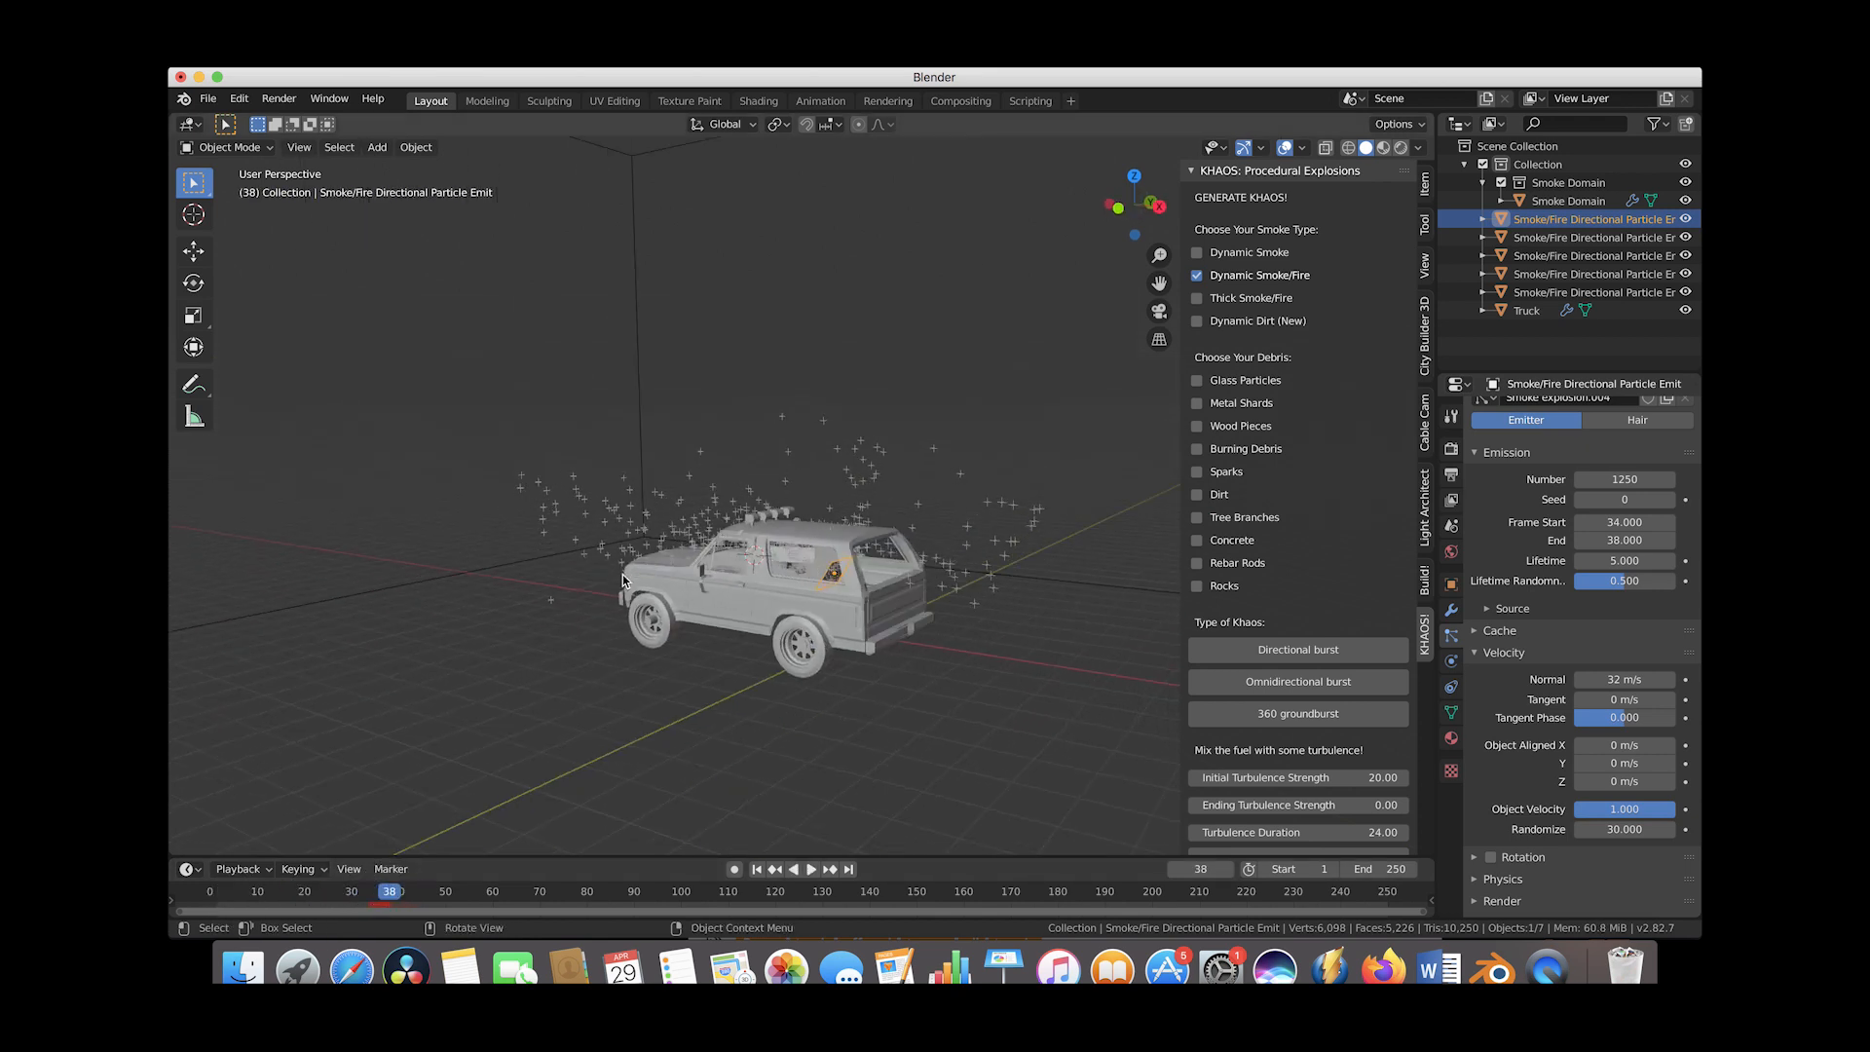
scroll(689, 563, "left", 5)
scroll(690, 563, "left", 3)
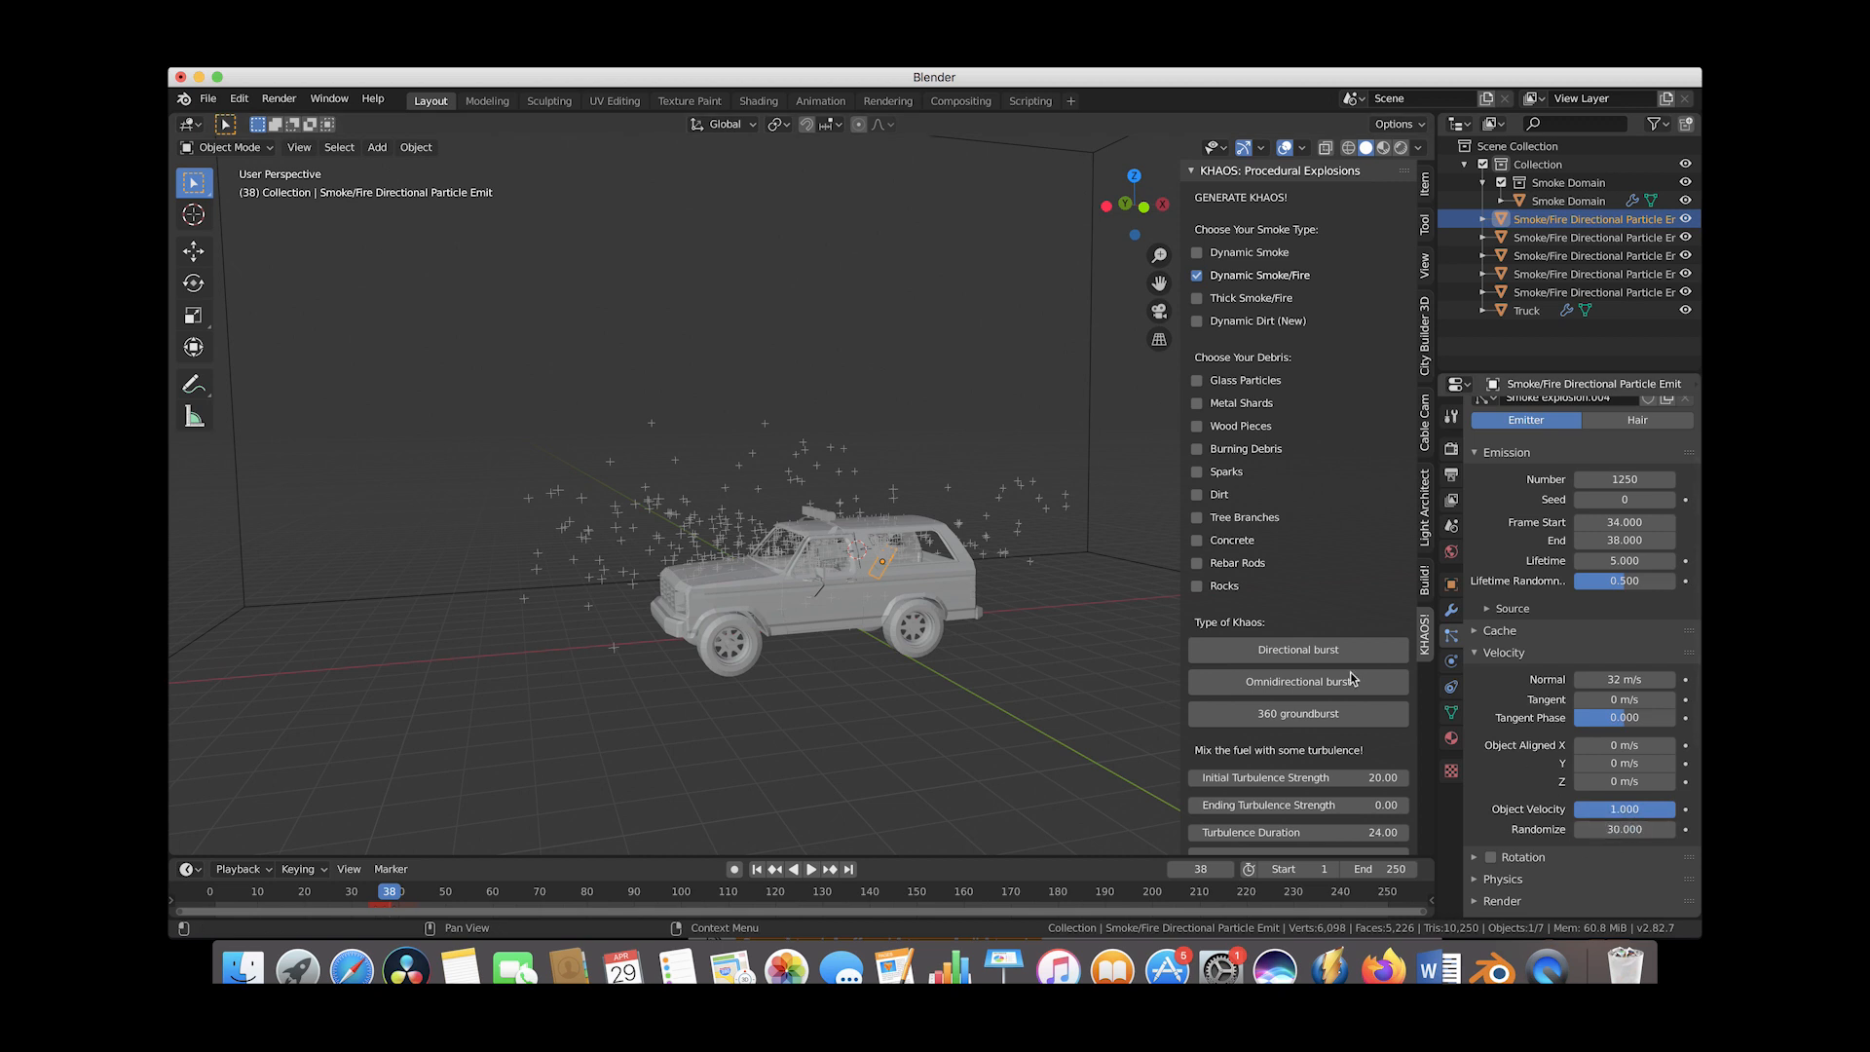
scroll(680, 513, "right", 5)
scroll(786, 615, "left", 3)
key("s")
left_click(799, 610)
left_click_drag(232, 892, 399, 876)
scroll(877, 524, "left", 5)
scroll(876, 524, "right", 5)
Set the fifth emitter's particle lifetime to 4 and check the burst up to frame 40
double_click(1628, 561)
type("5.0")
key("BackSpace")
key("BackSpace")
key("BackSpace")
type("4")
key("Return")
left_click_drag(363, 891, 398, 881)
scroll(936, 502, "left", 5)
scroll(936, 503, "right", 5)
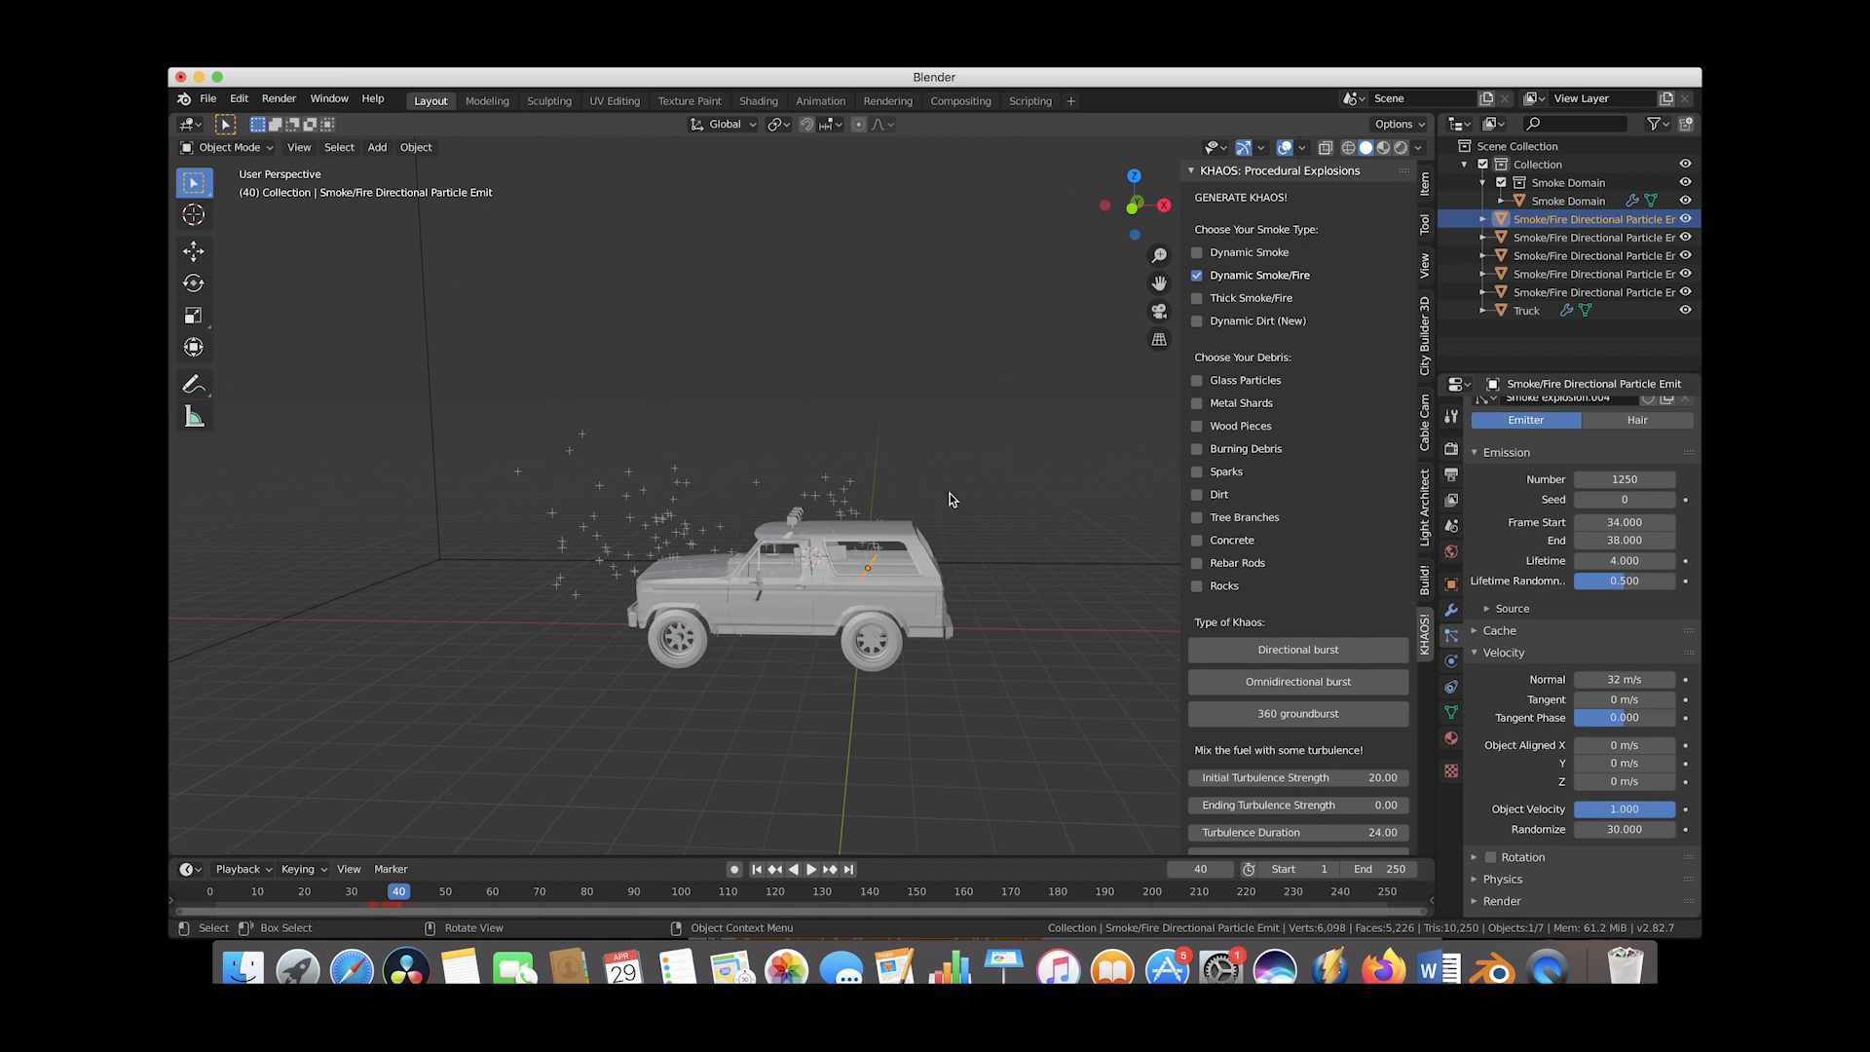
Add a sixth directional smoke/fire burst at frame 34, and move and rotate its emitter inside the cabin
left_click_drag(336, 898, 370, 904)
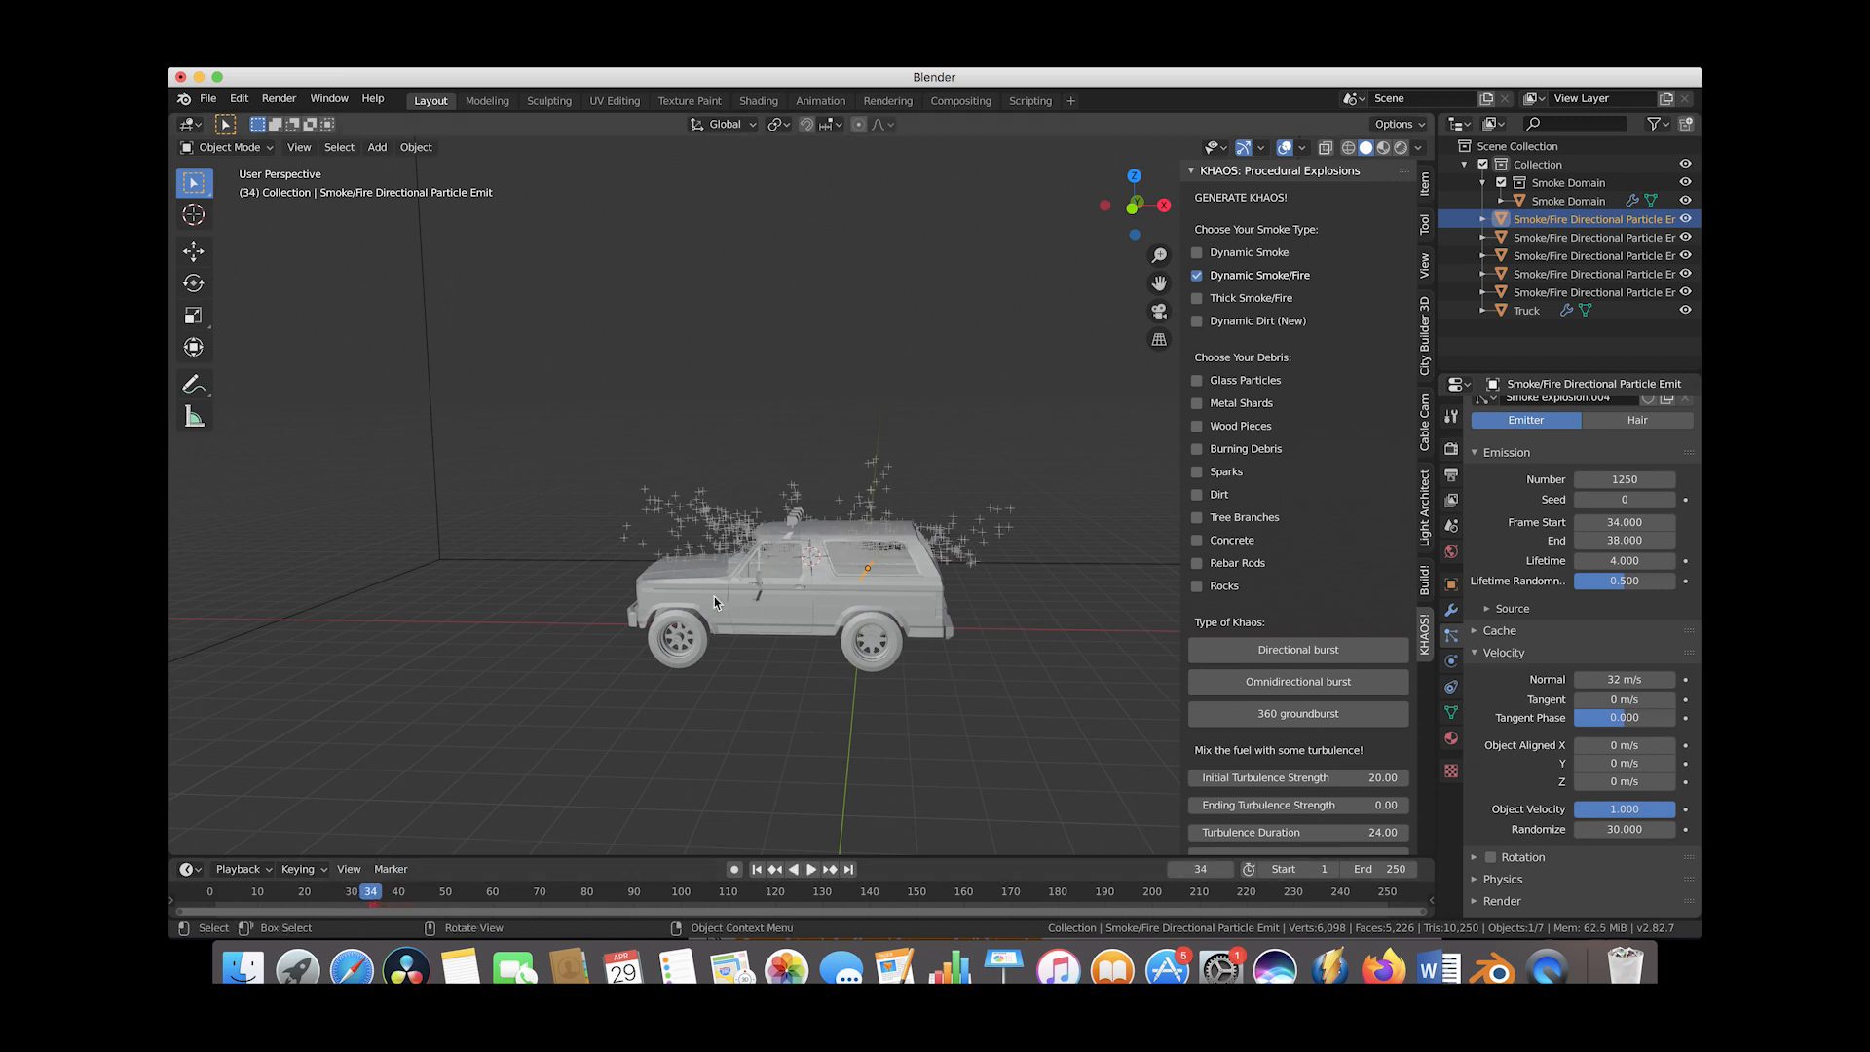
left_click(1298, 650)
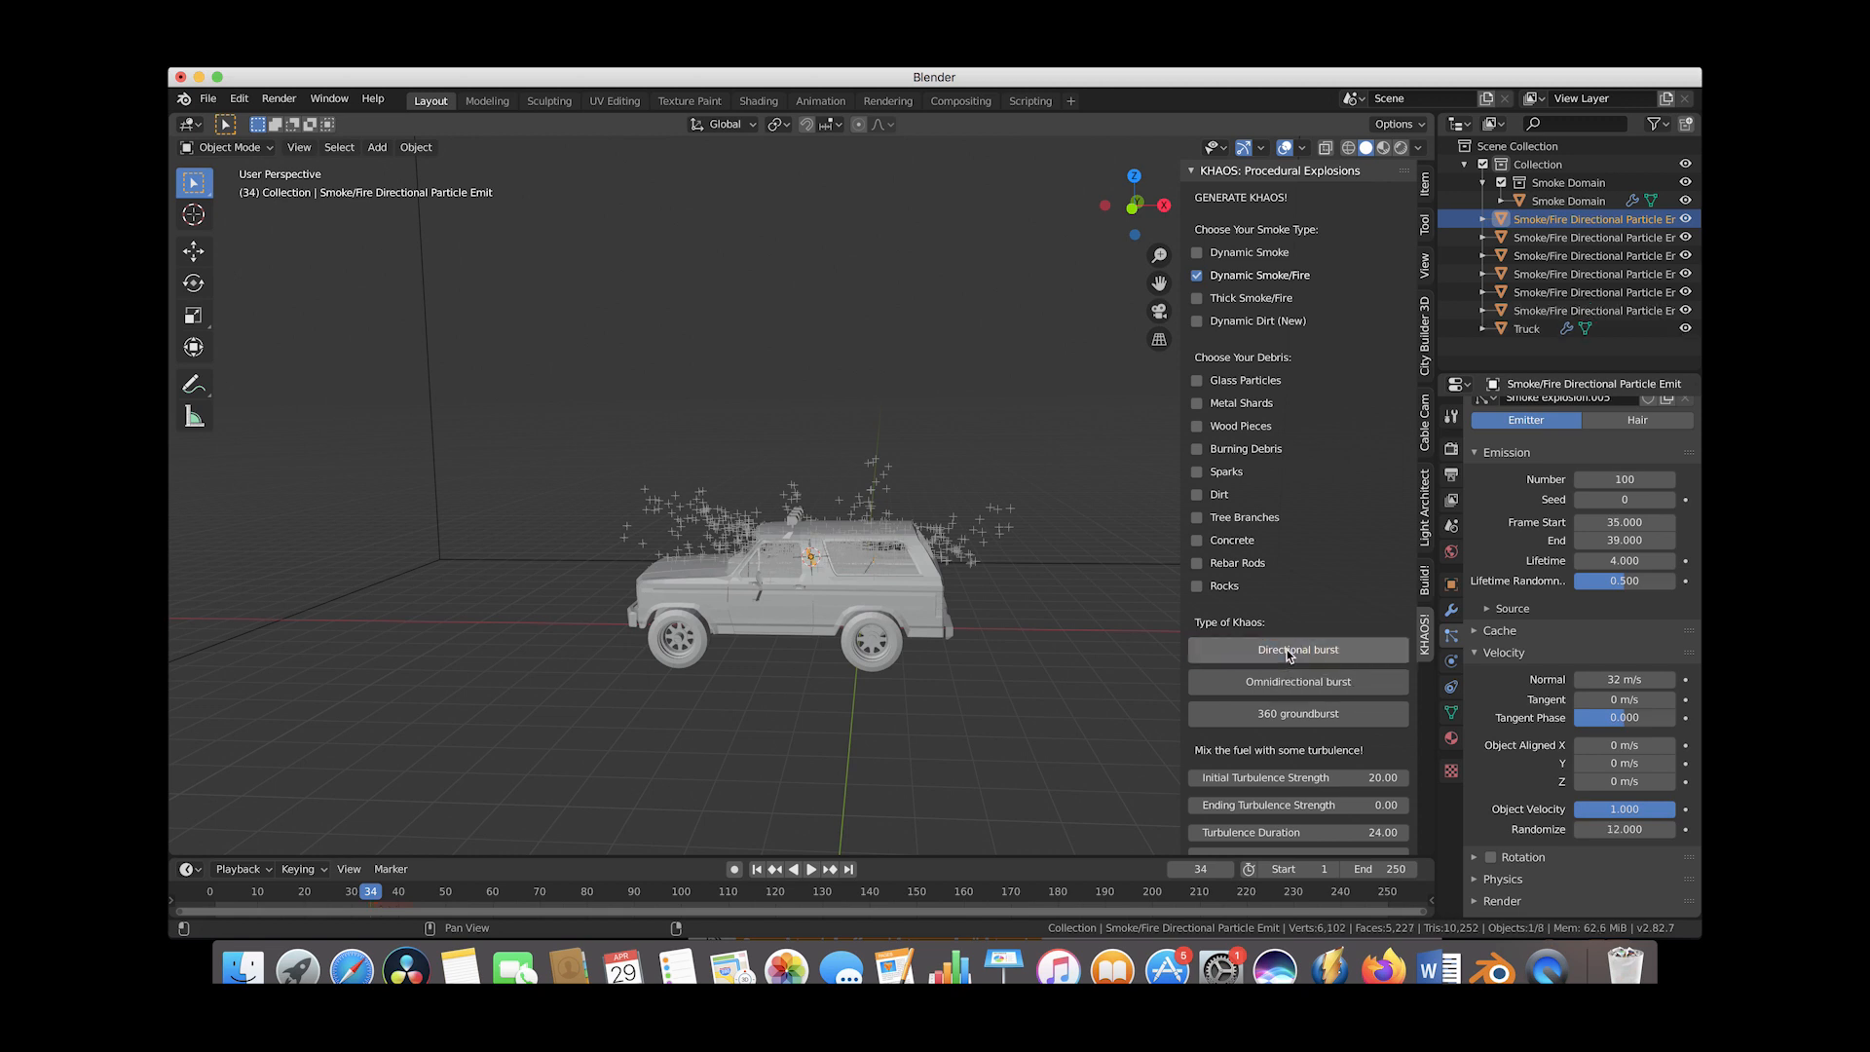
key("g")
left_click(962, 579)
middle_click_drag(955, 582, 862, 590)
key("g")
key("r")
left_click(898, 529)
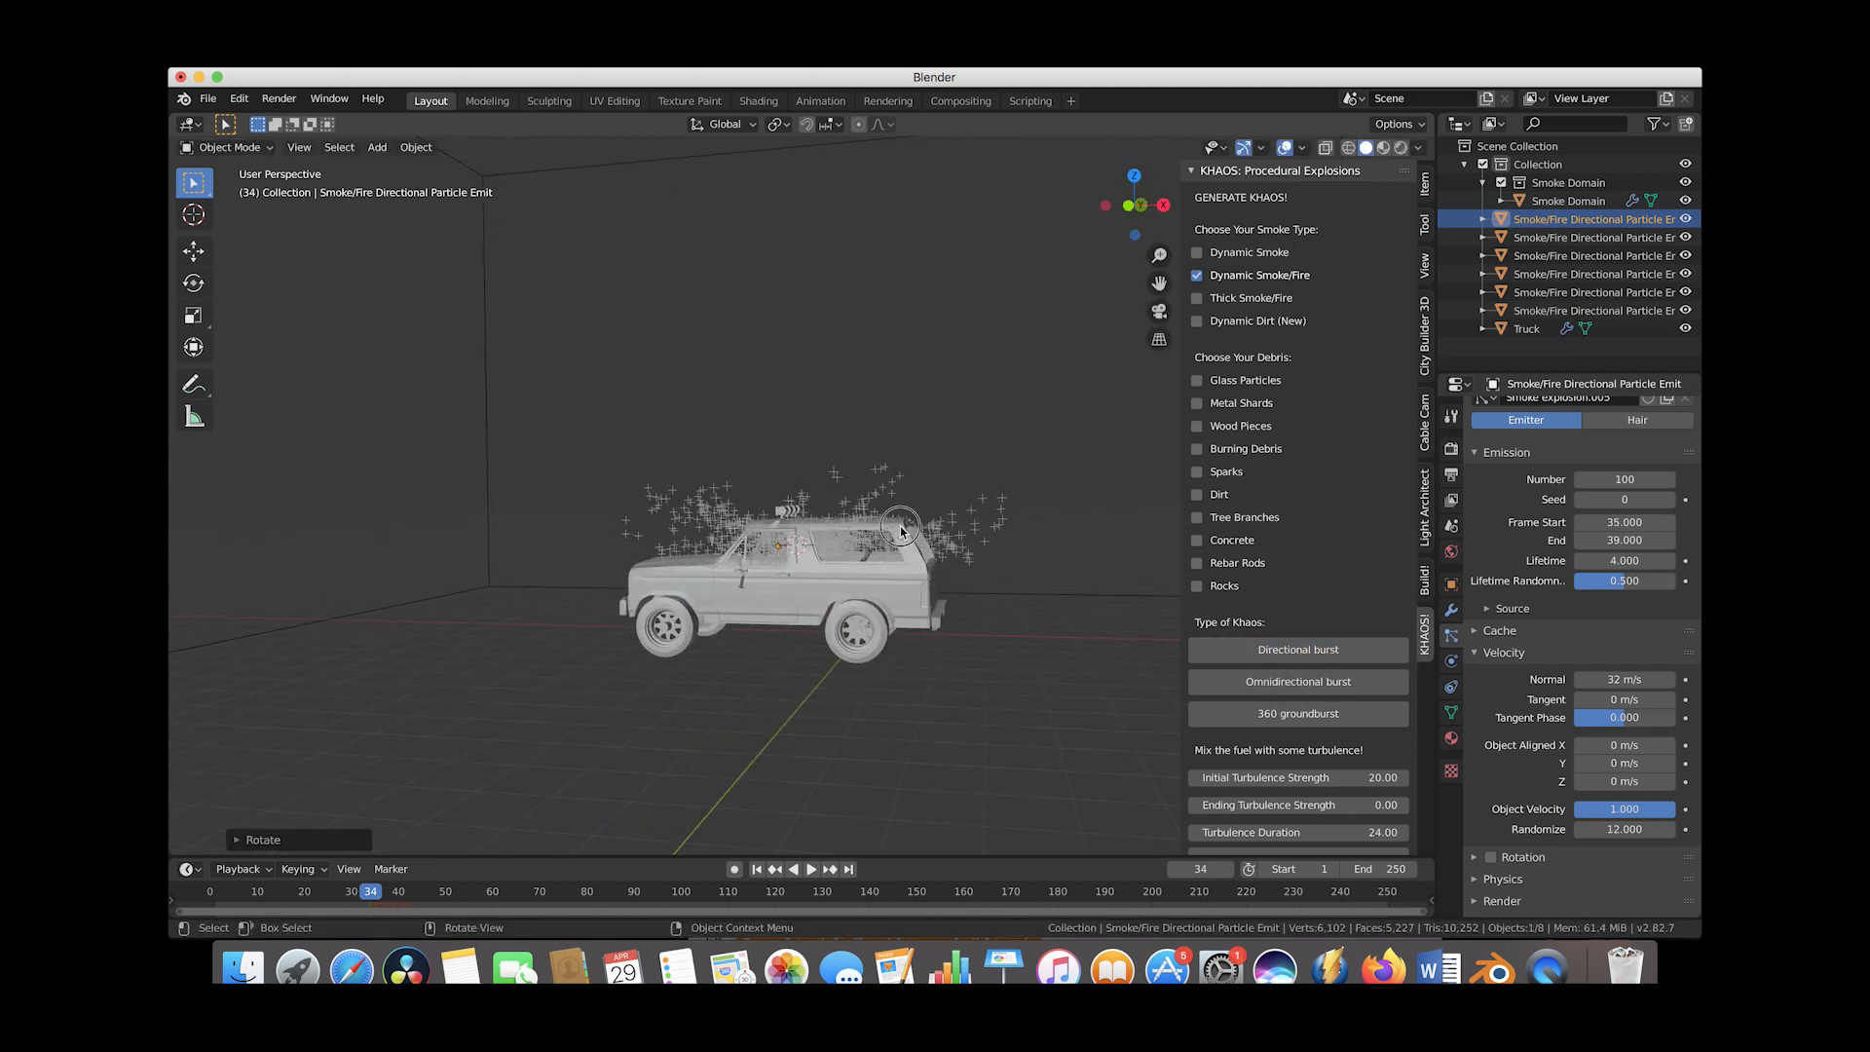
Set the sixth emitter's particle number to 650 and preview its burst up to frame 40
left_click(1639, 483)
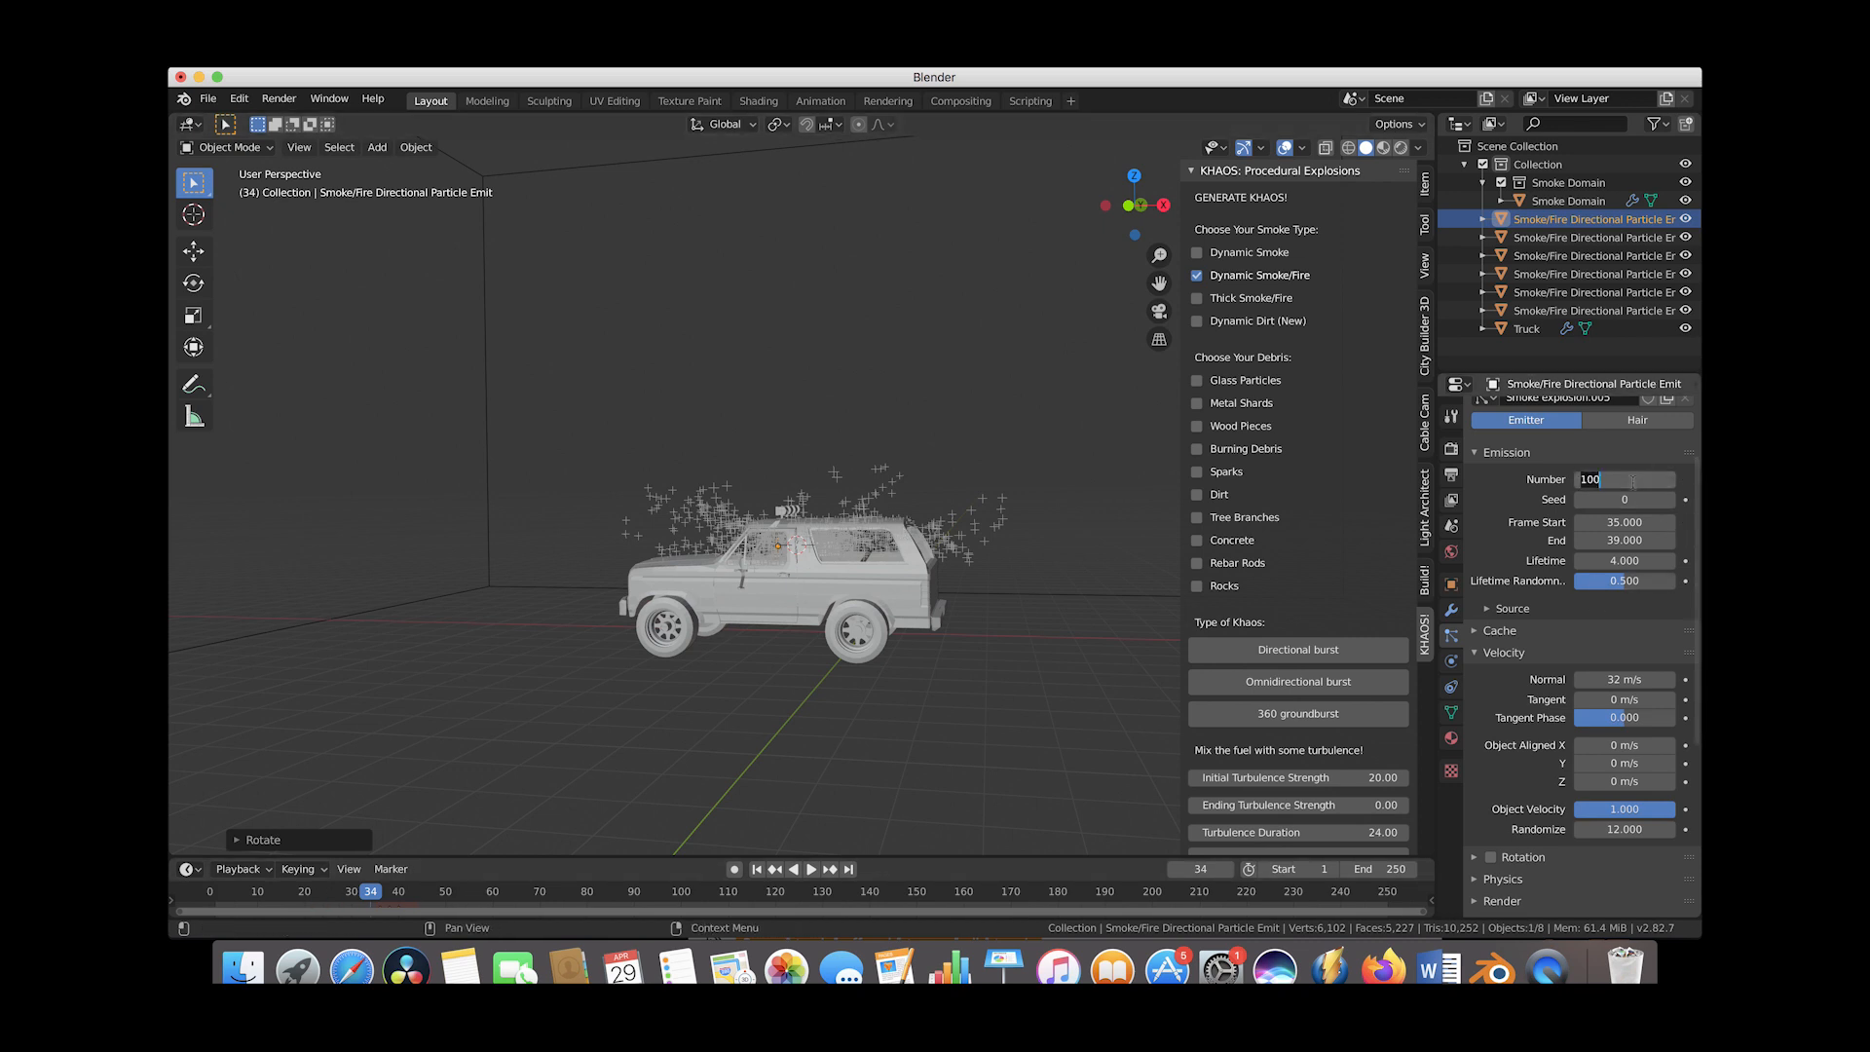
type("650")
left_click_drag(373, 894, 402, 894)
scroll(935, 590, "left", 5)
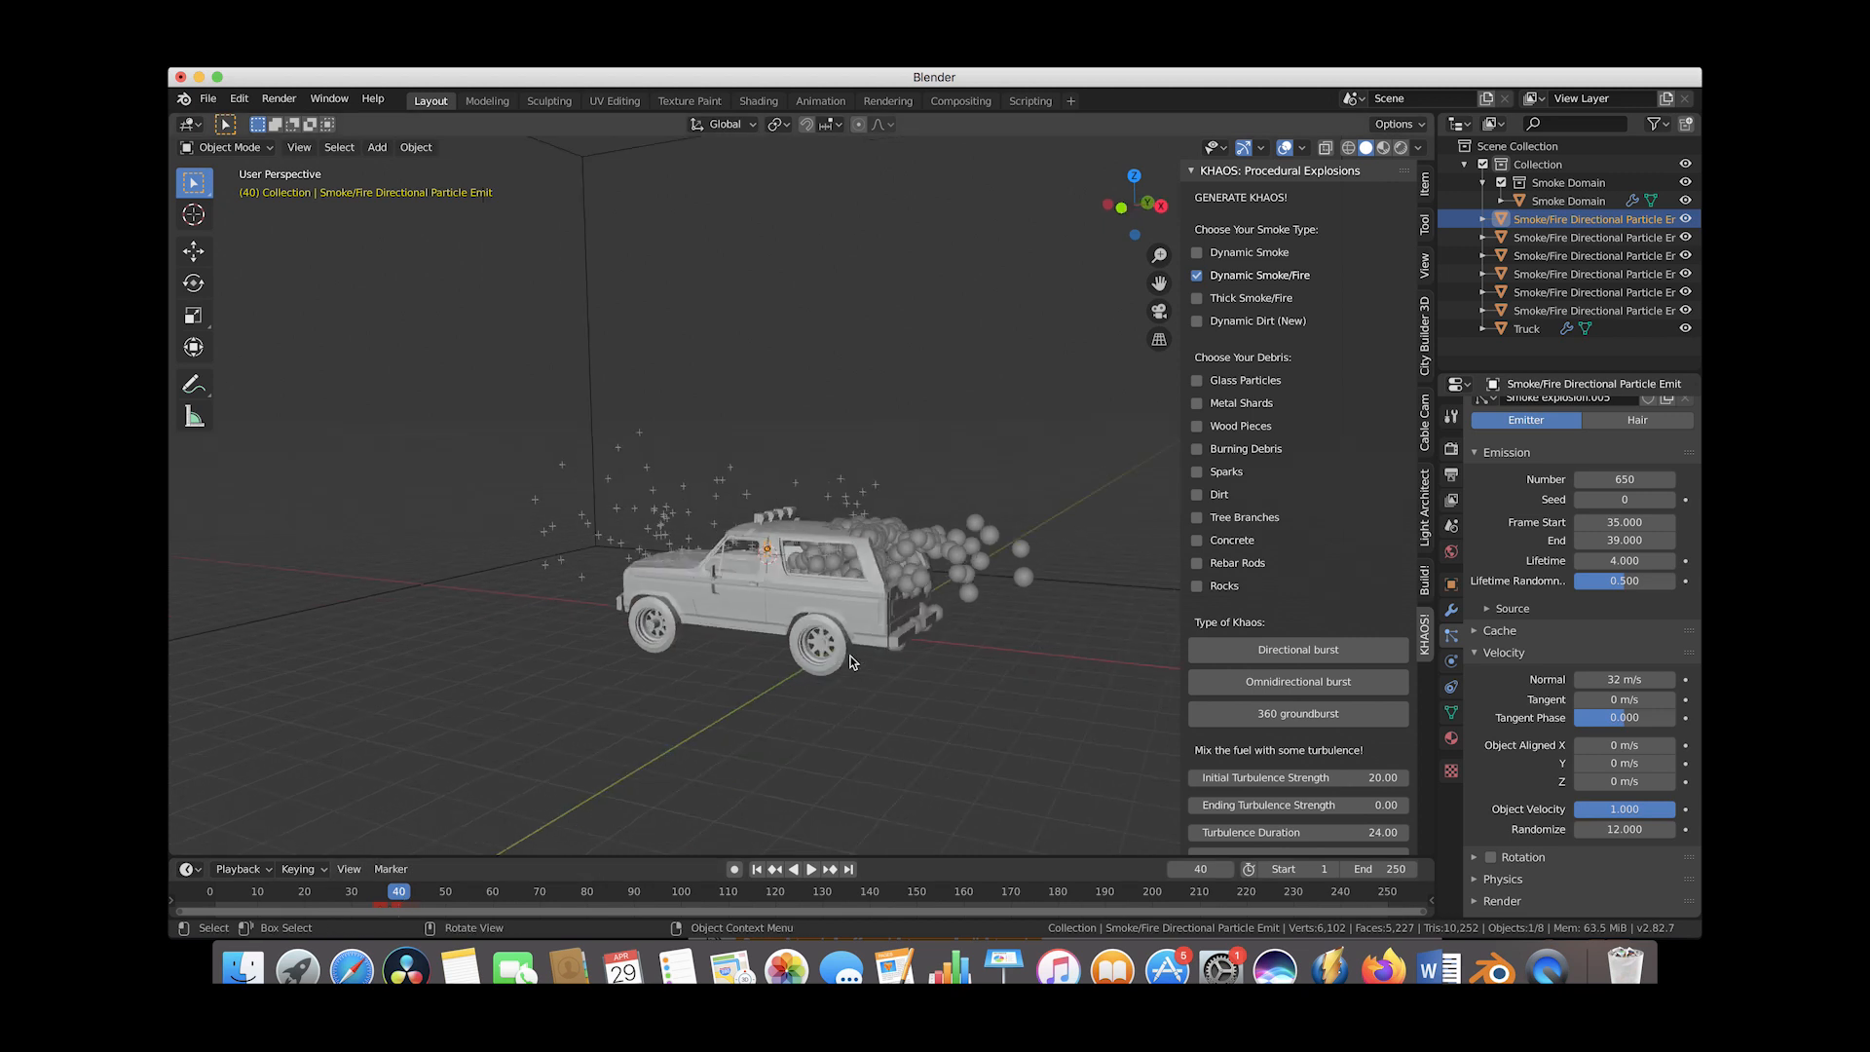
scroll(935, 590, "right", 5)
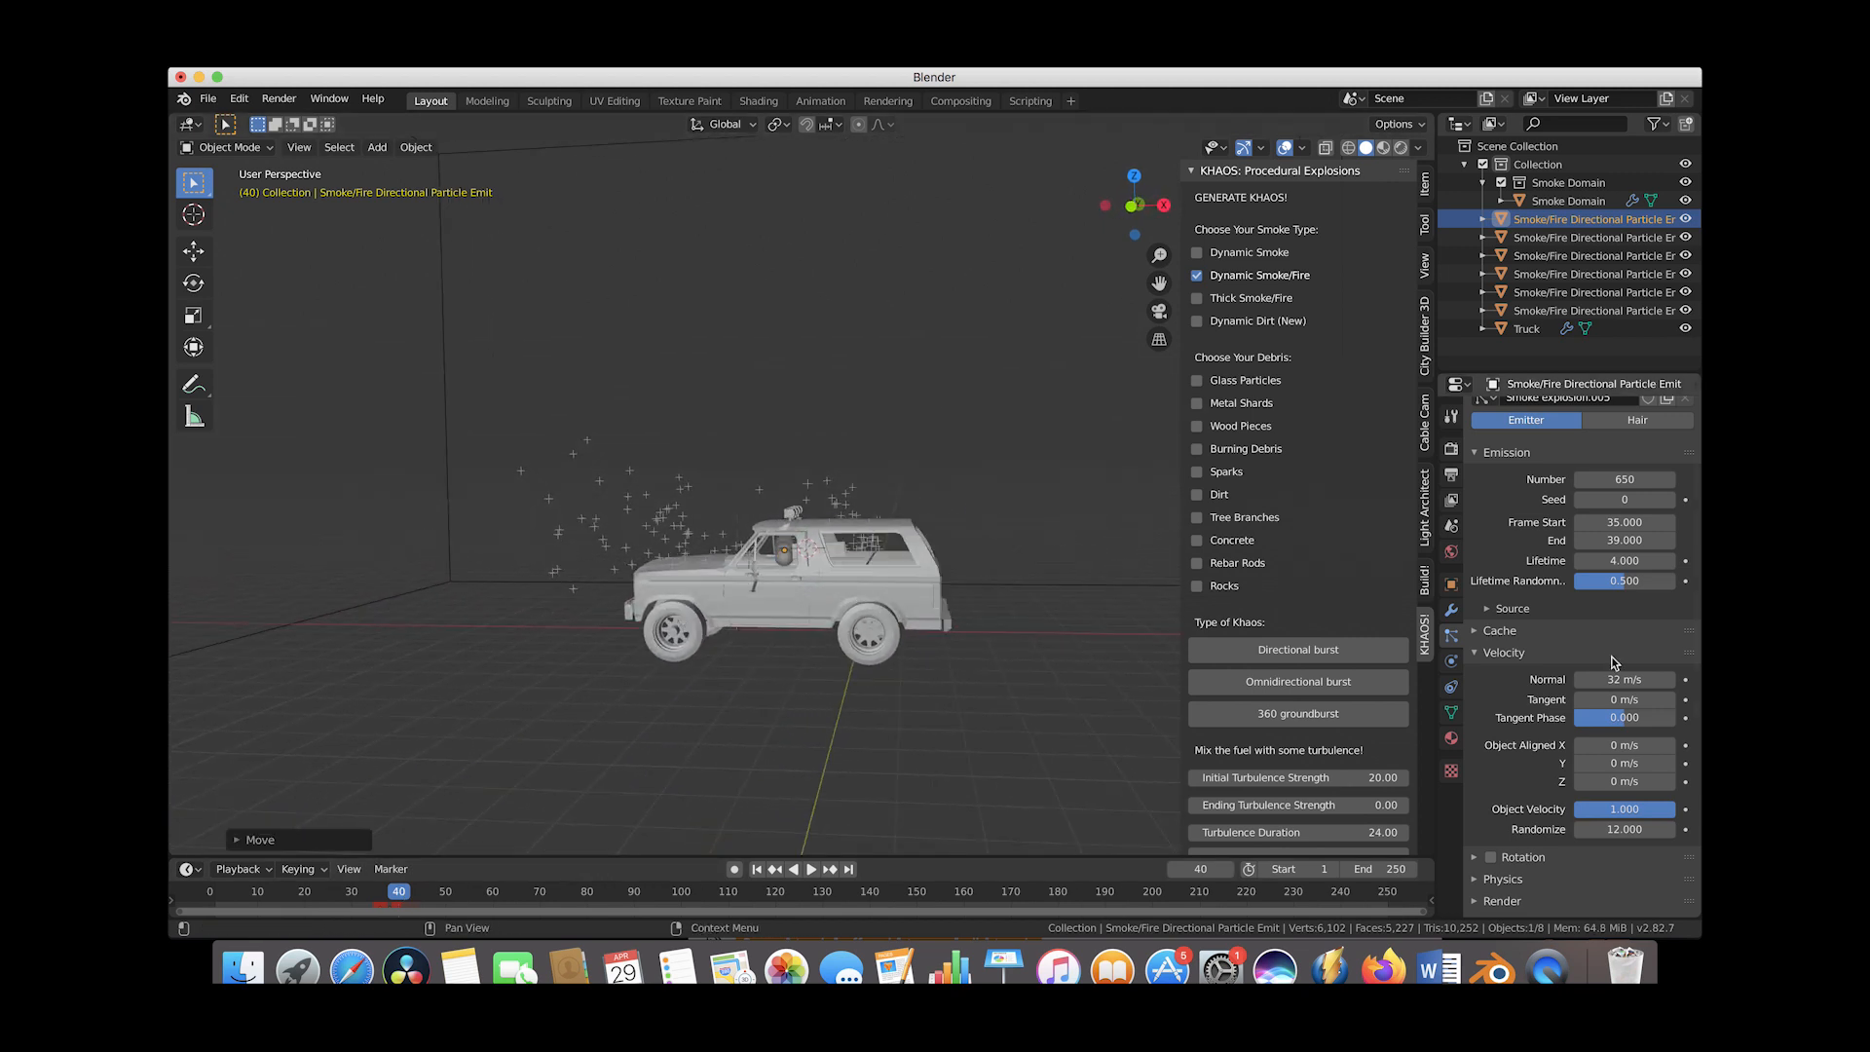
Display the sixth emitter's particles as crosses
scroll(1536, 857, "down", 3)
left_click(1622, 833)
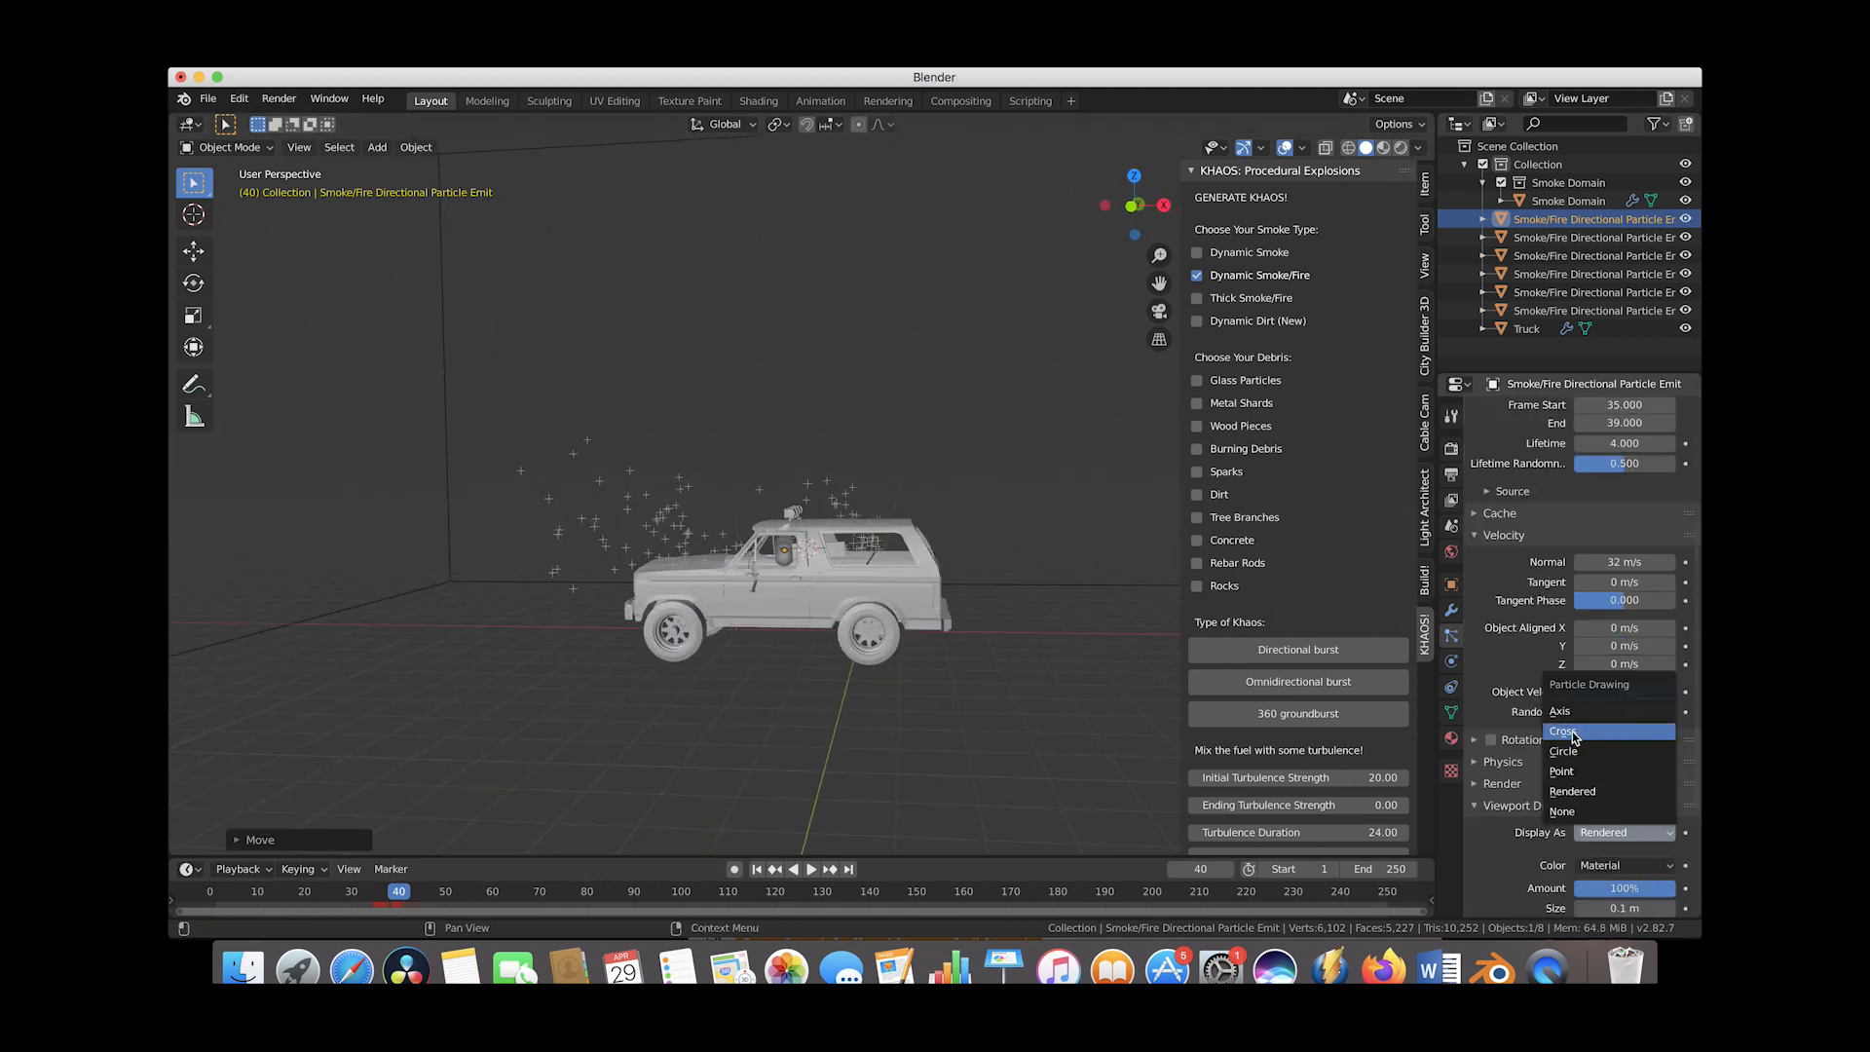
left_click(1573, 738)
Examine the spread of all six bursts around frames 37 and 38 from the sides, front and rear of the truck
left_click_drag(343, 894, 391, 897)
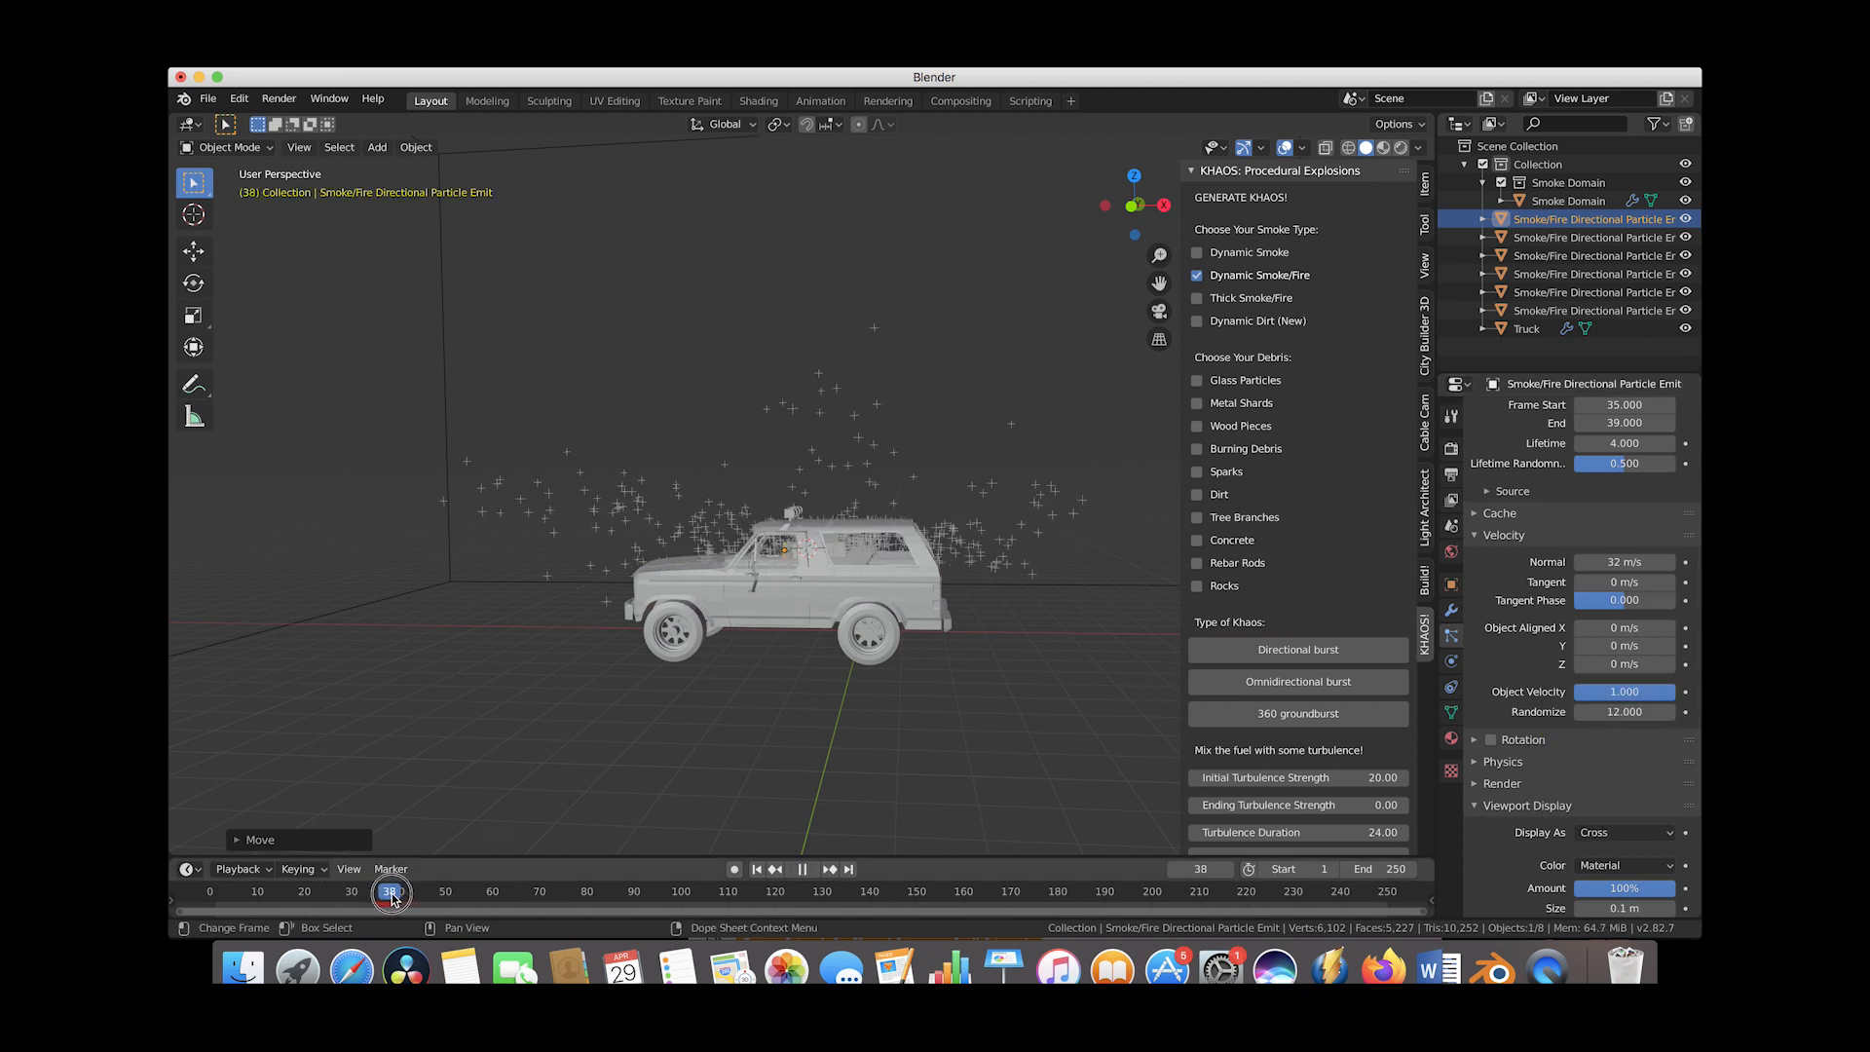
scroll(510, 641, "right", 15)
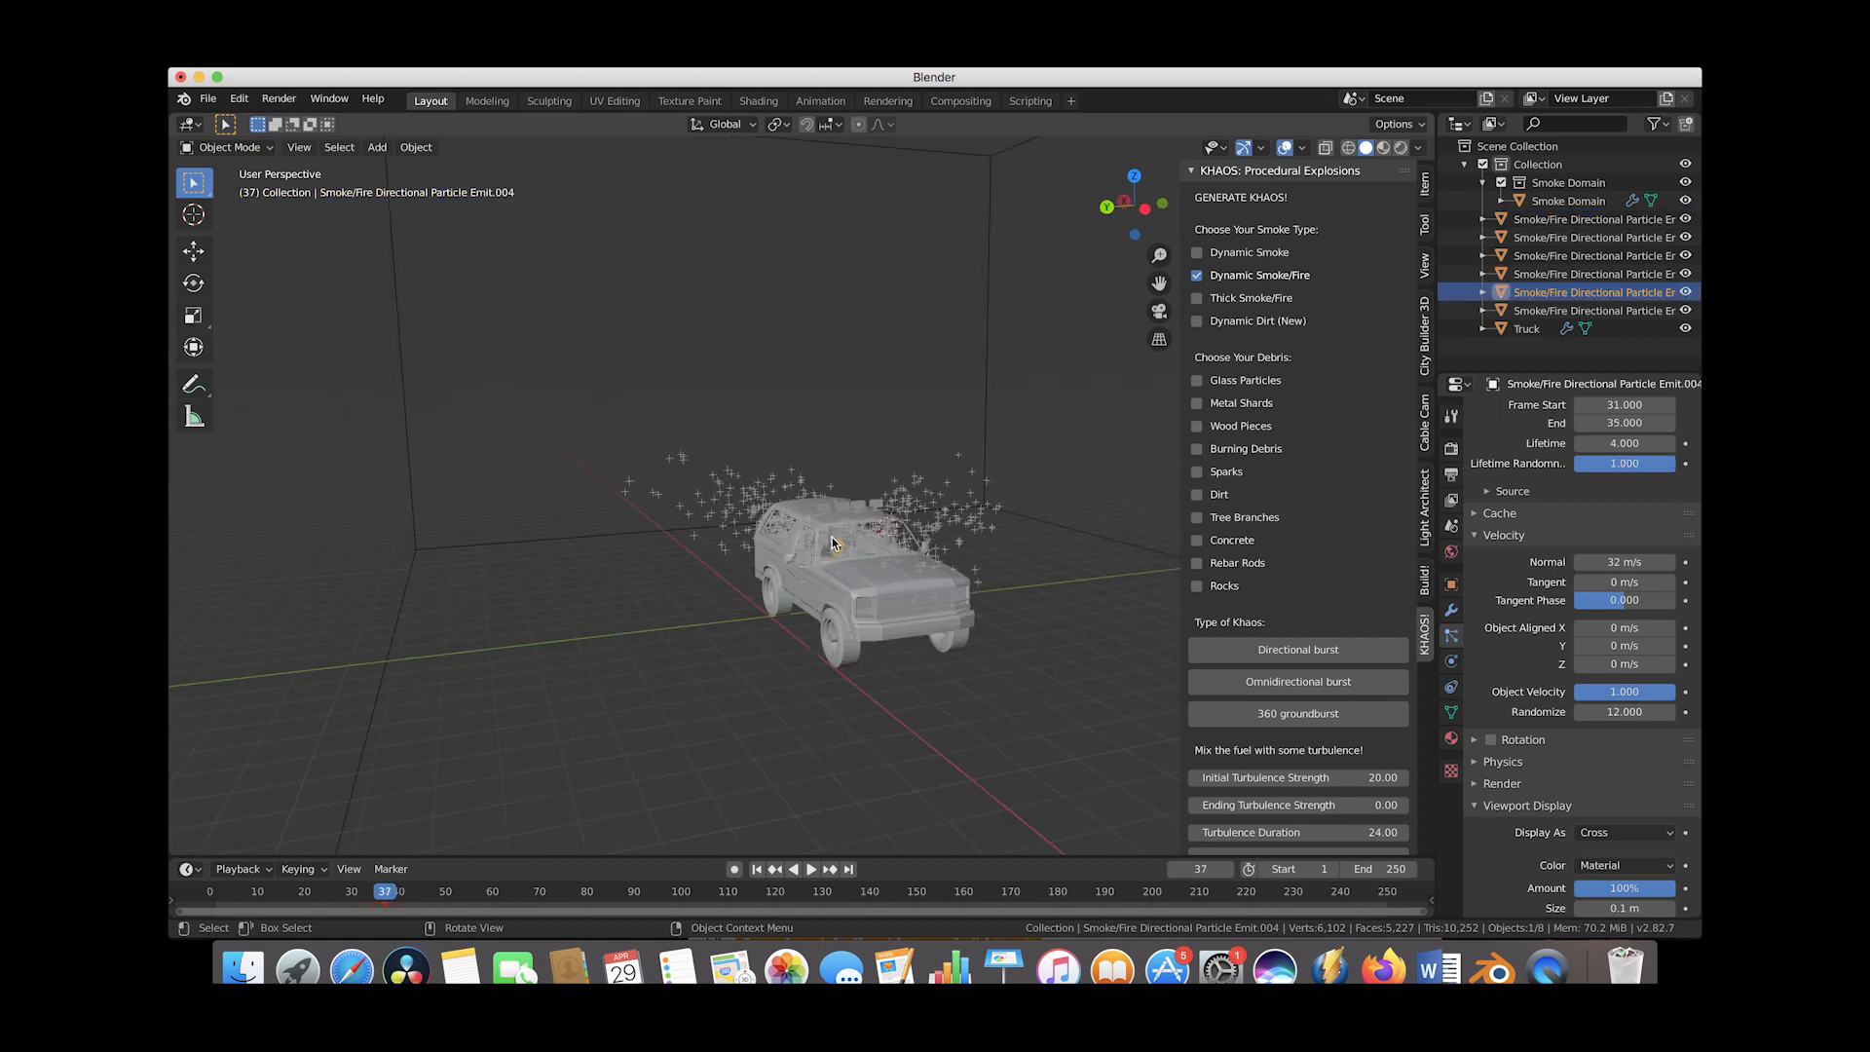
scroll(814, 634, "left", 10)
scroll(814, 634, "left", 8)
scroll(814, 634, "left", 8)
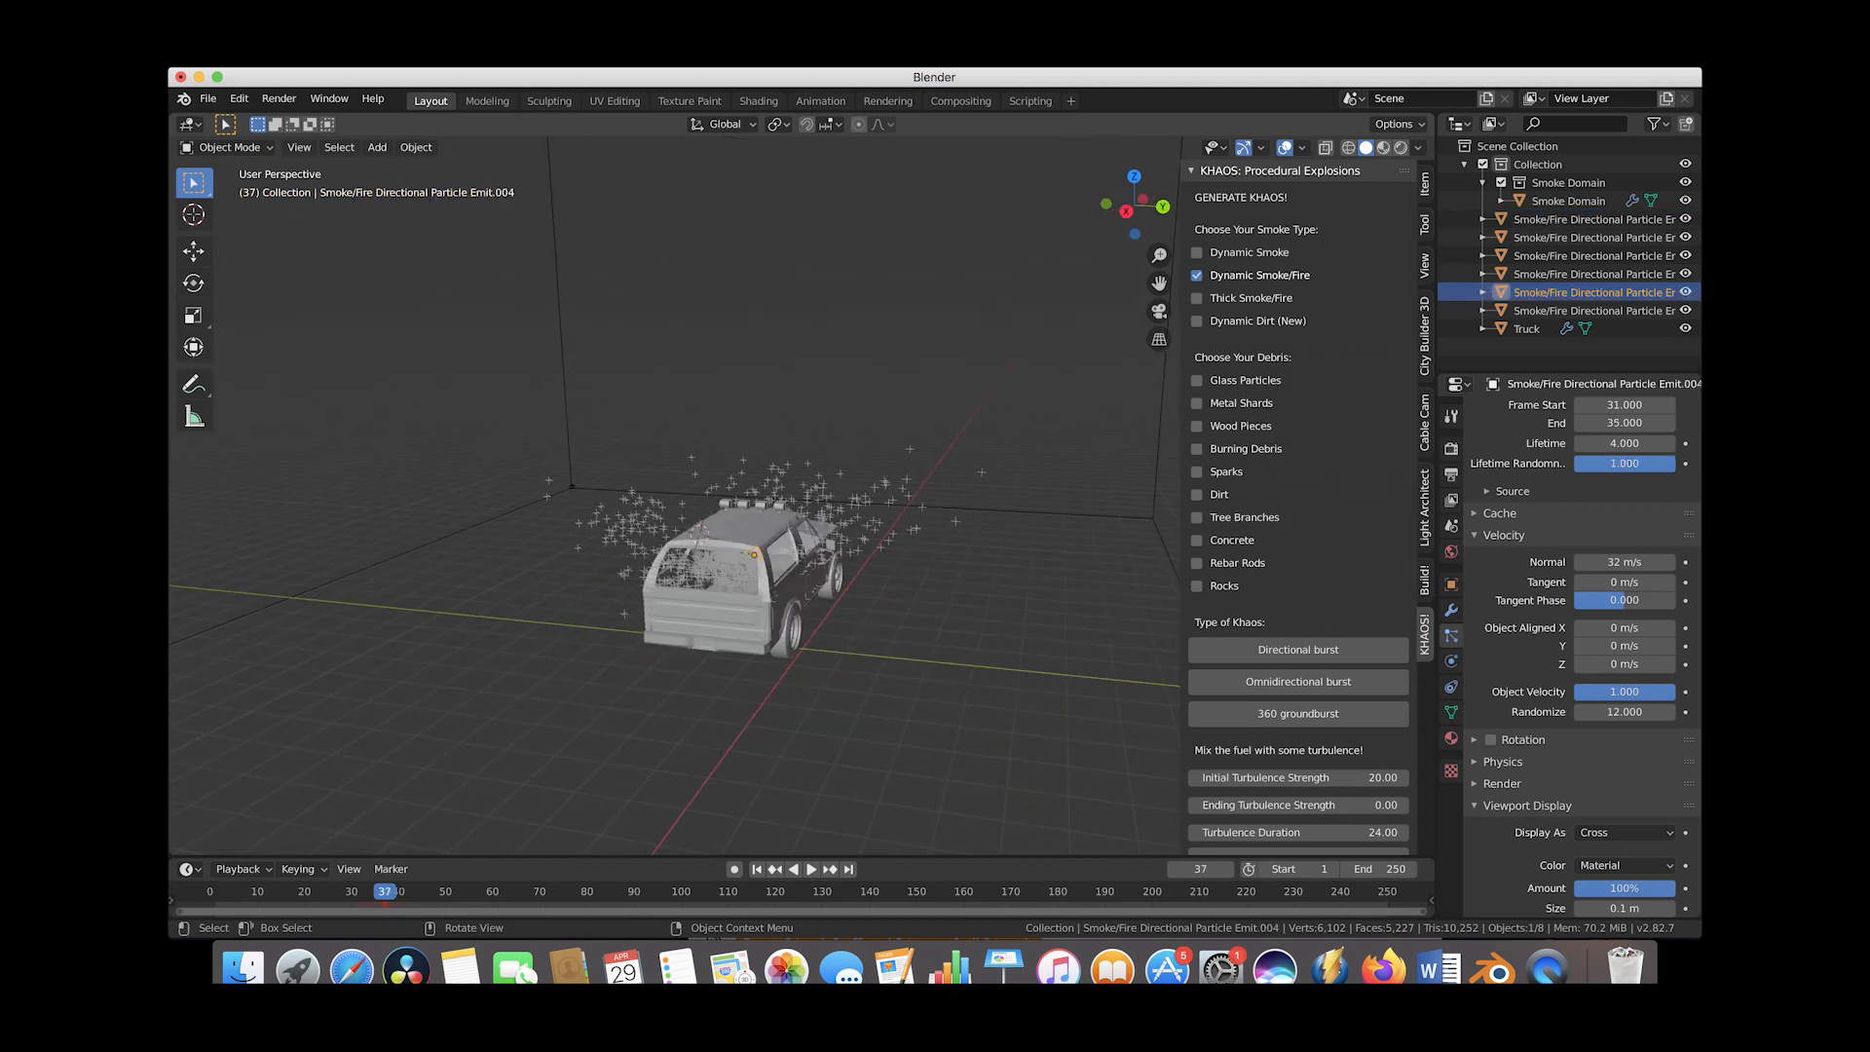
scroll(568, 559, "right", 10)
scroll(590, 531, "right", 6)
Select the smoke domain, truck and all emitters in wireframe shading and rescale them together
key("b")
left_click_drag(1030, 318, 426, 710)
key("z")
left_click(719, 486)
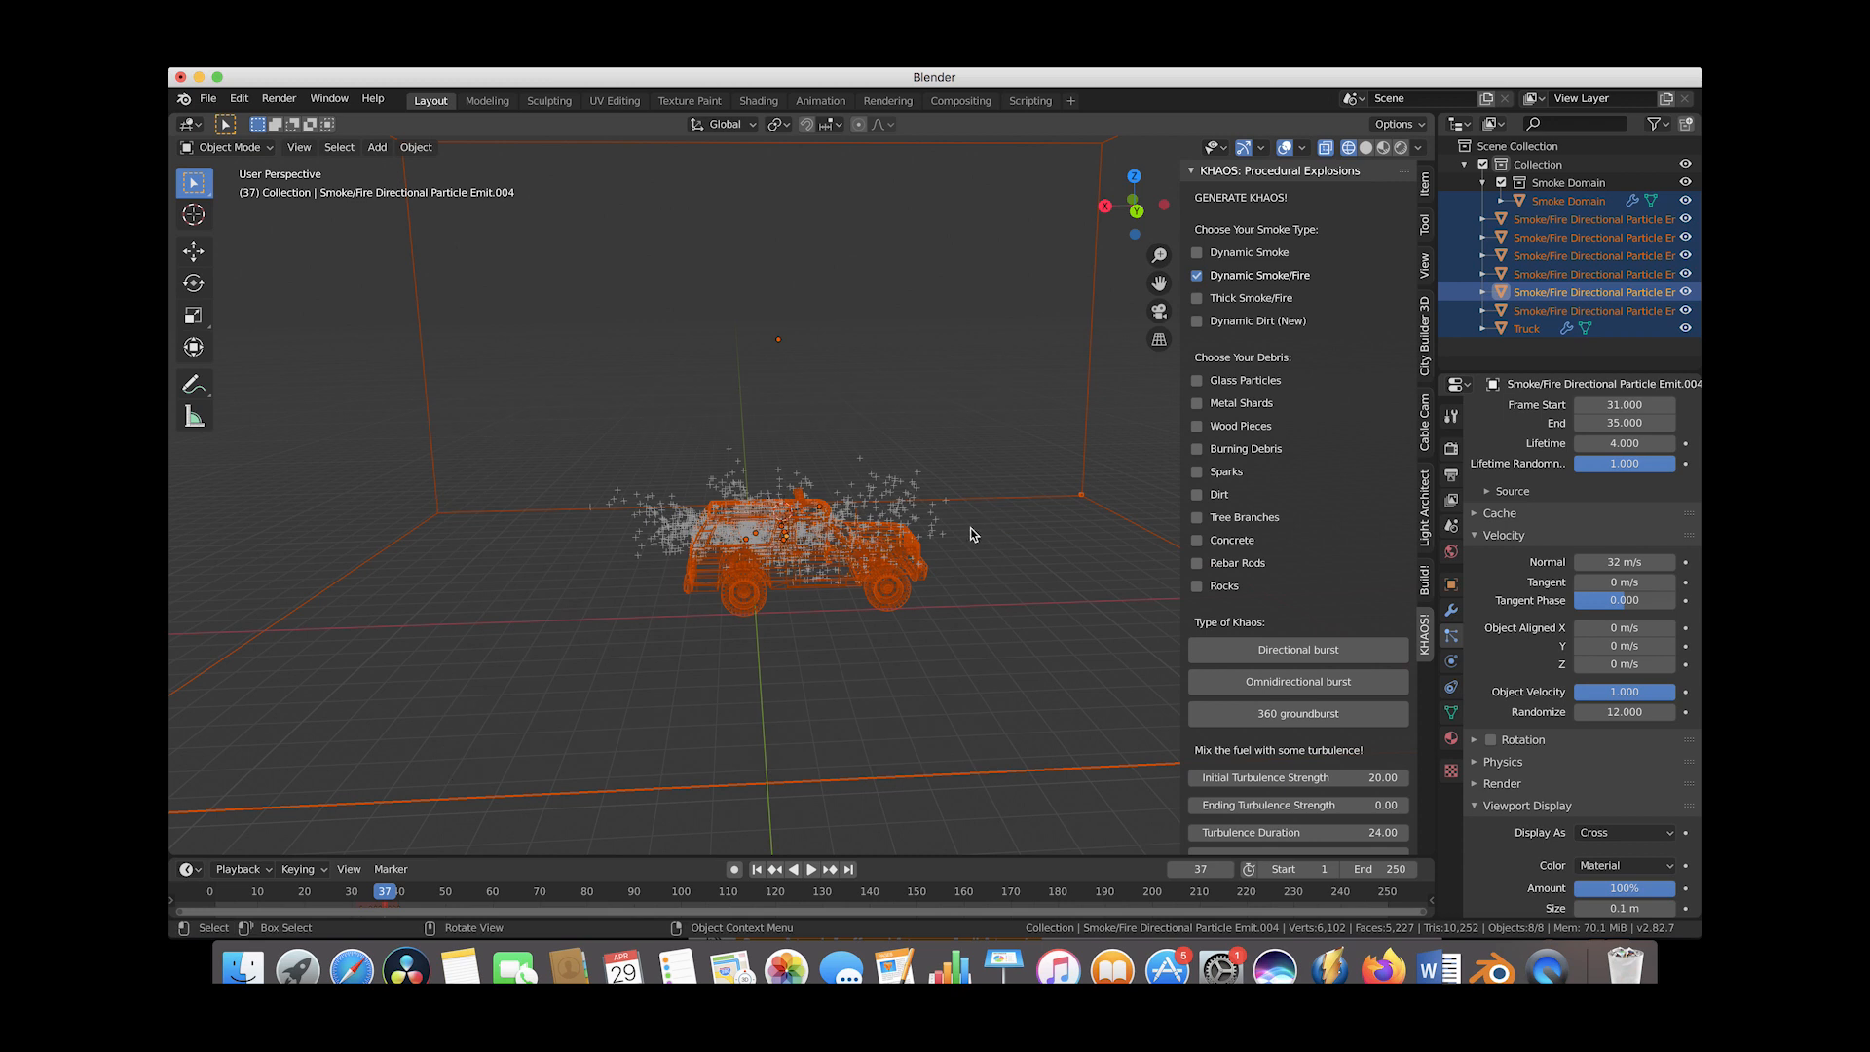
key("s")
left_click(1015, 522)
key("s")
left_click(1016, 521)
scroll(814, 423, "down", 2)
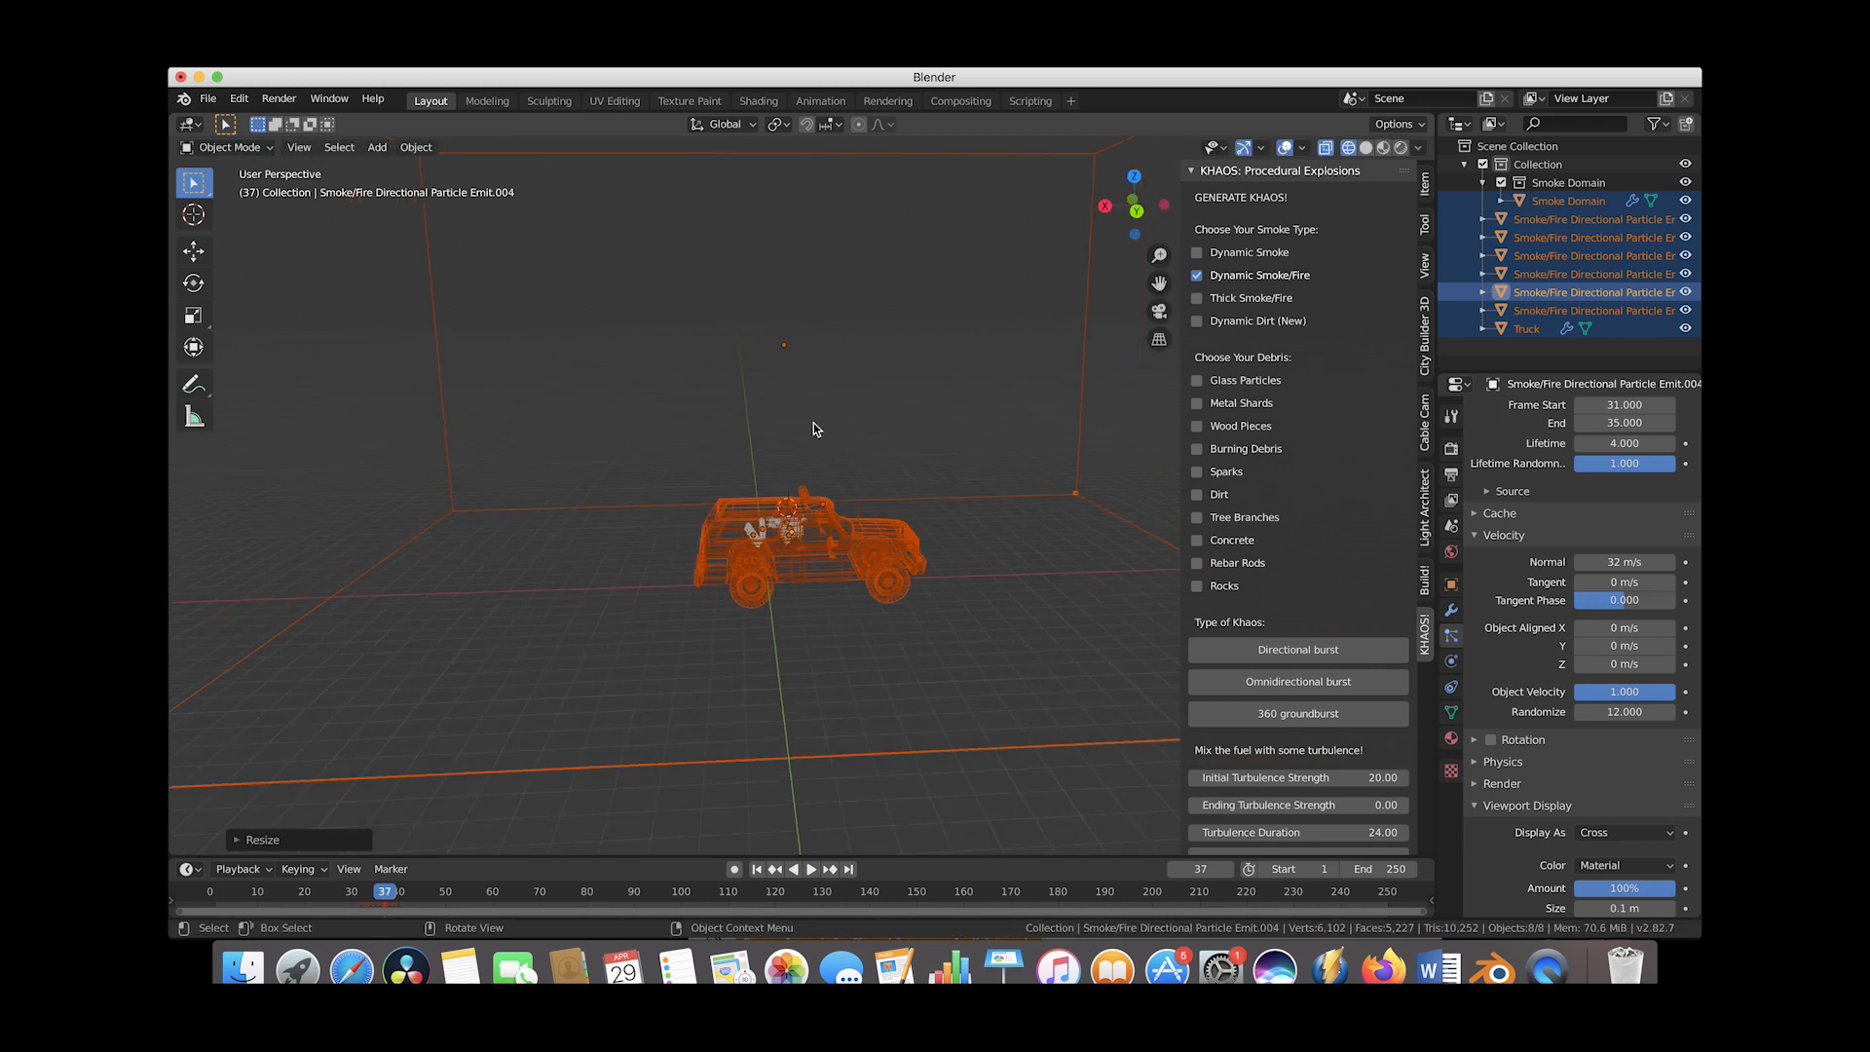
Return to solid shading, select only the Directional Particle Emit.004 emitter and set its lifetime randomness to 0.4
left_click(884, 348)
left_click_drag(270, 894, 384, 883)
key("shift+z")
scroll(845, 495, "left", 10)
scroll(846, 495, "left", 10)
left_click(753, 522)
scroll(666, 433, "left", 10)
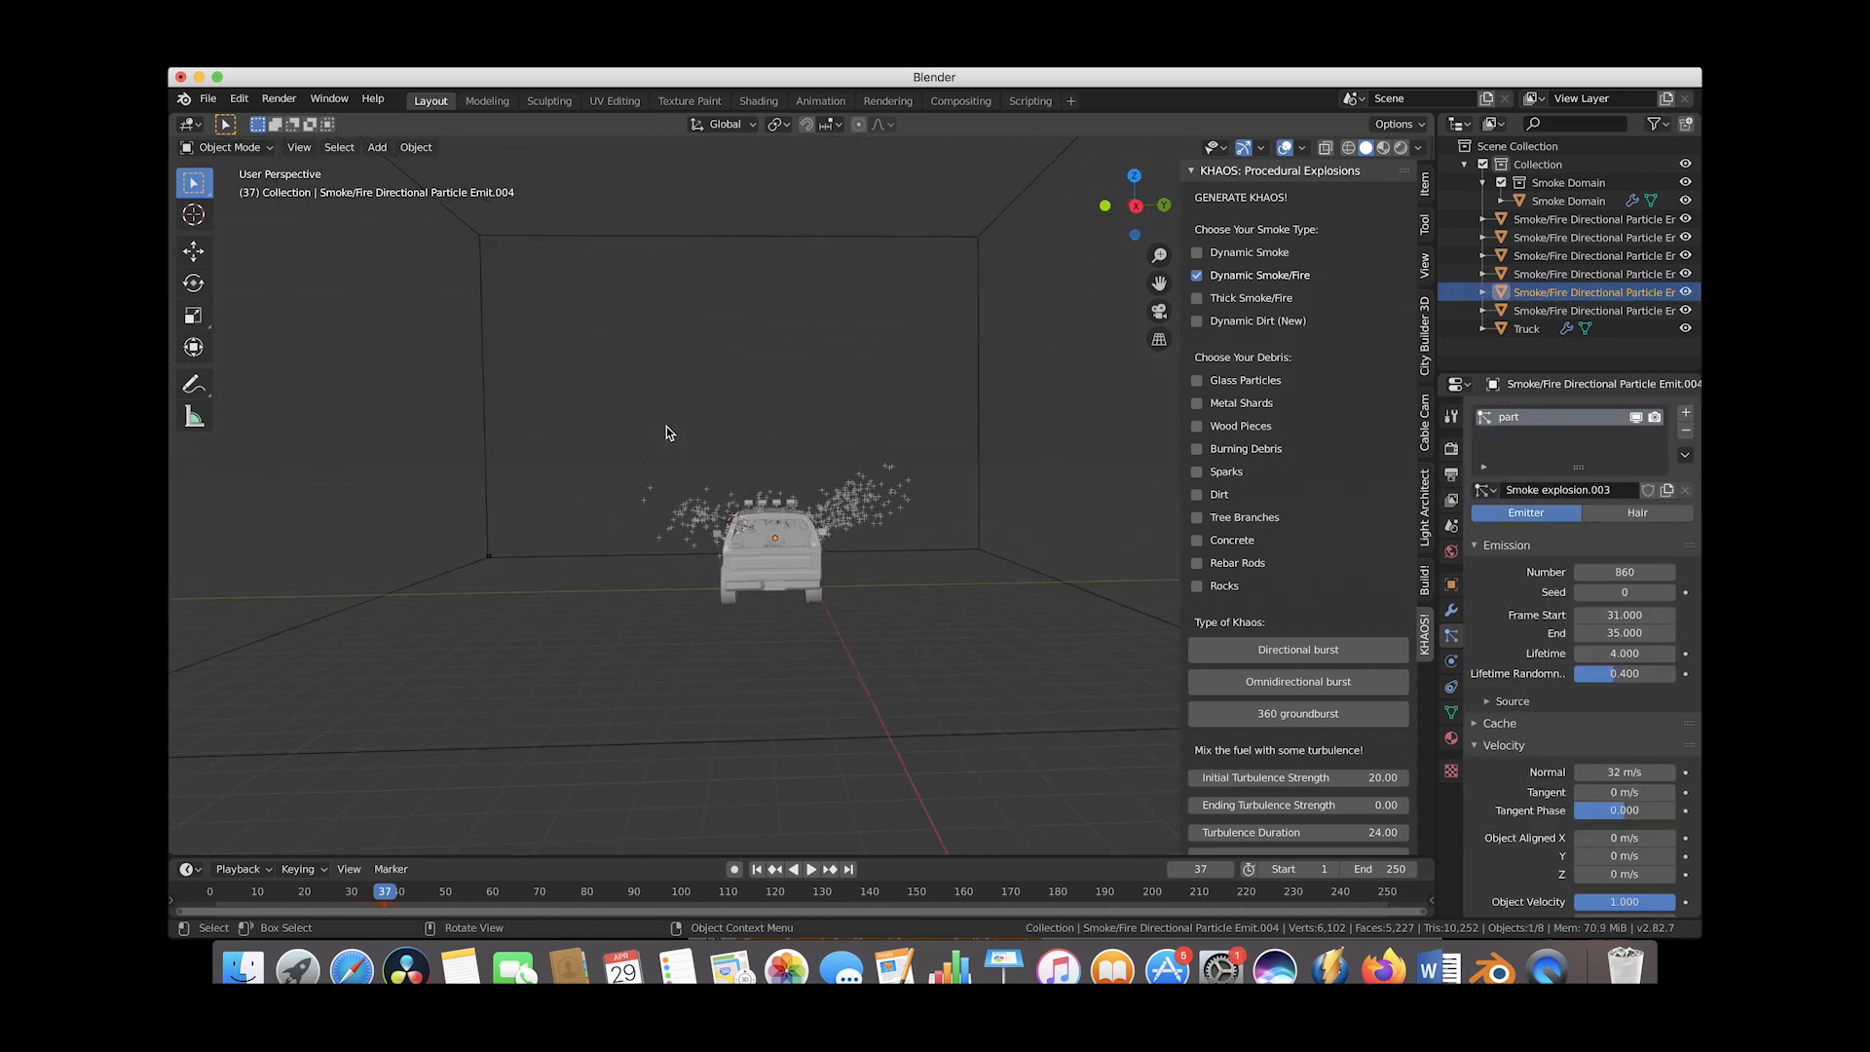
Examine the combined bursts at frame 39 from around the truck and bring up the KHAOS turbulence settings
left_click_drag(221, 887, 396, 894)
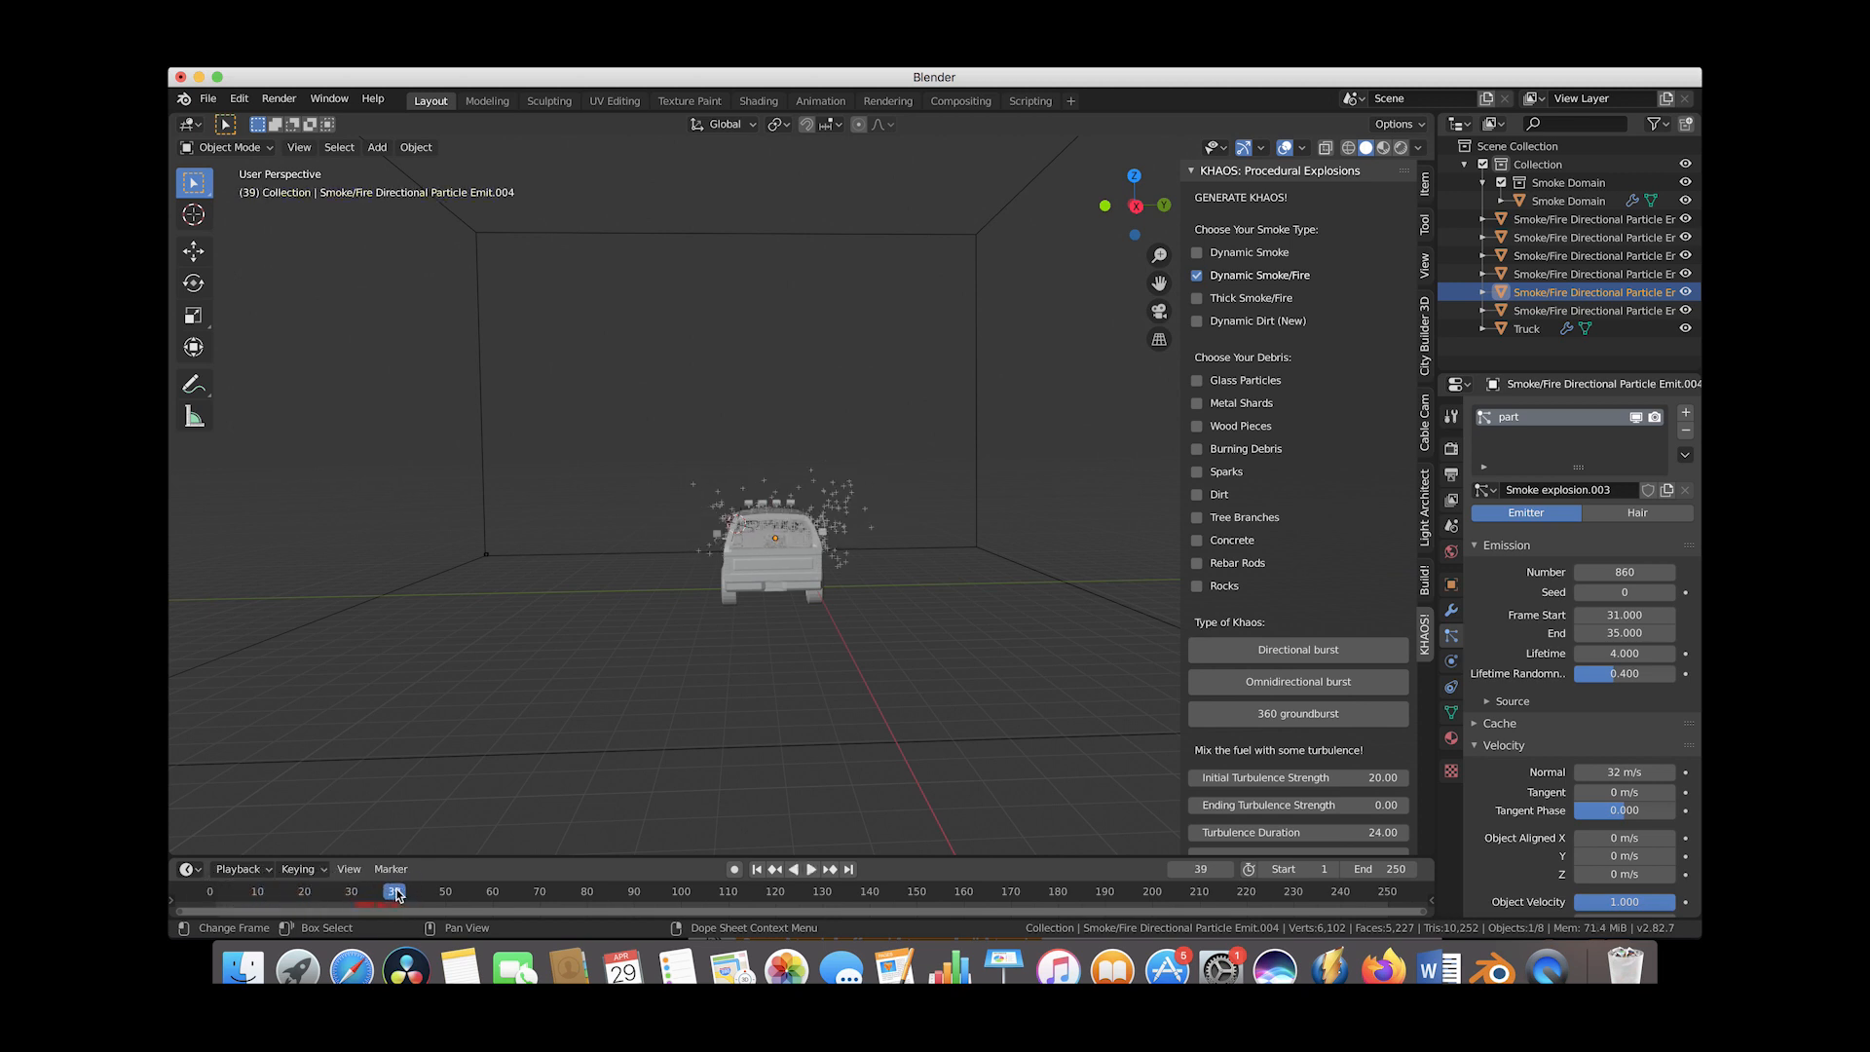
scroll(563, 376, "right", 10)
scroll(926, 474, "right", 5)
scroll(926, 474, "right", 3)
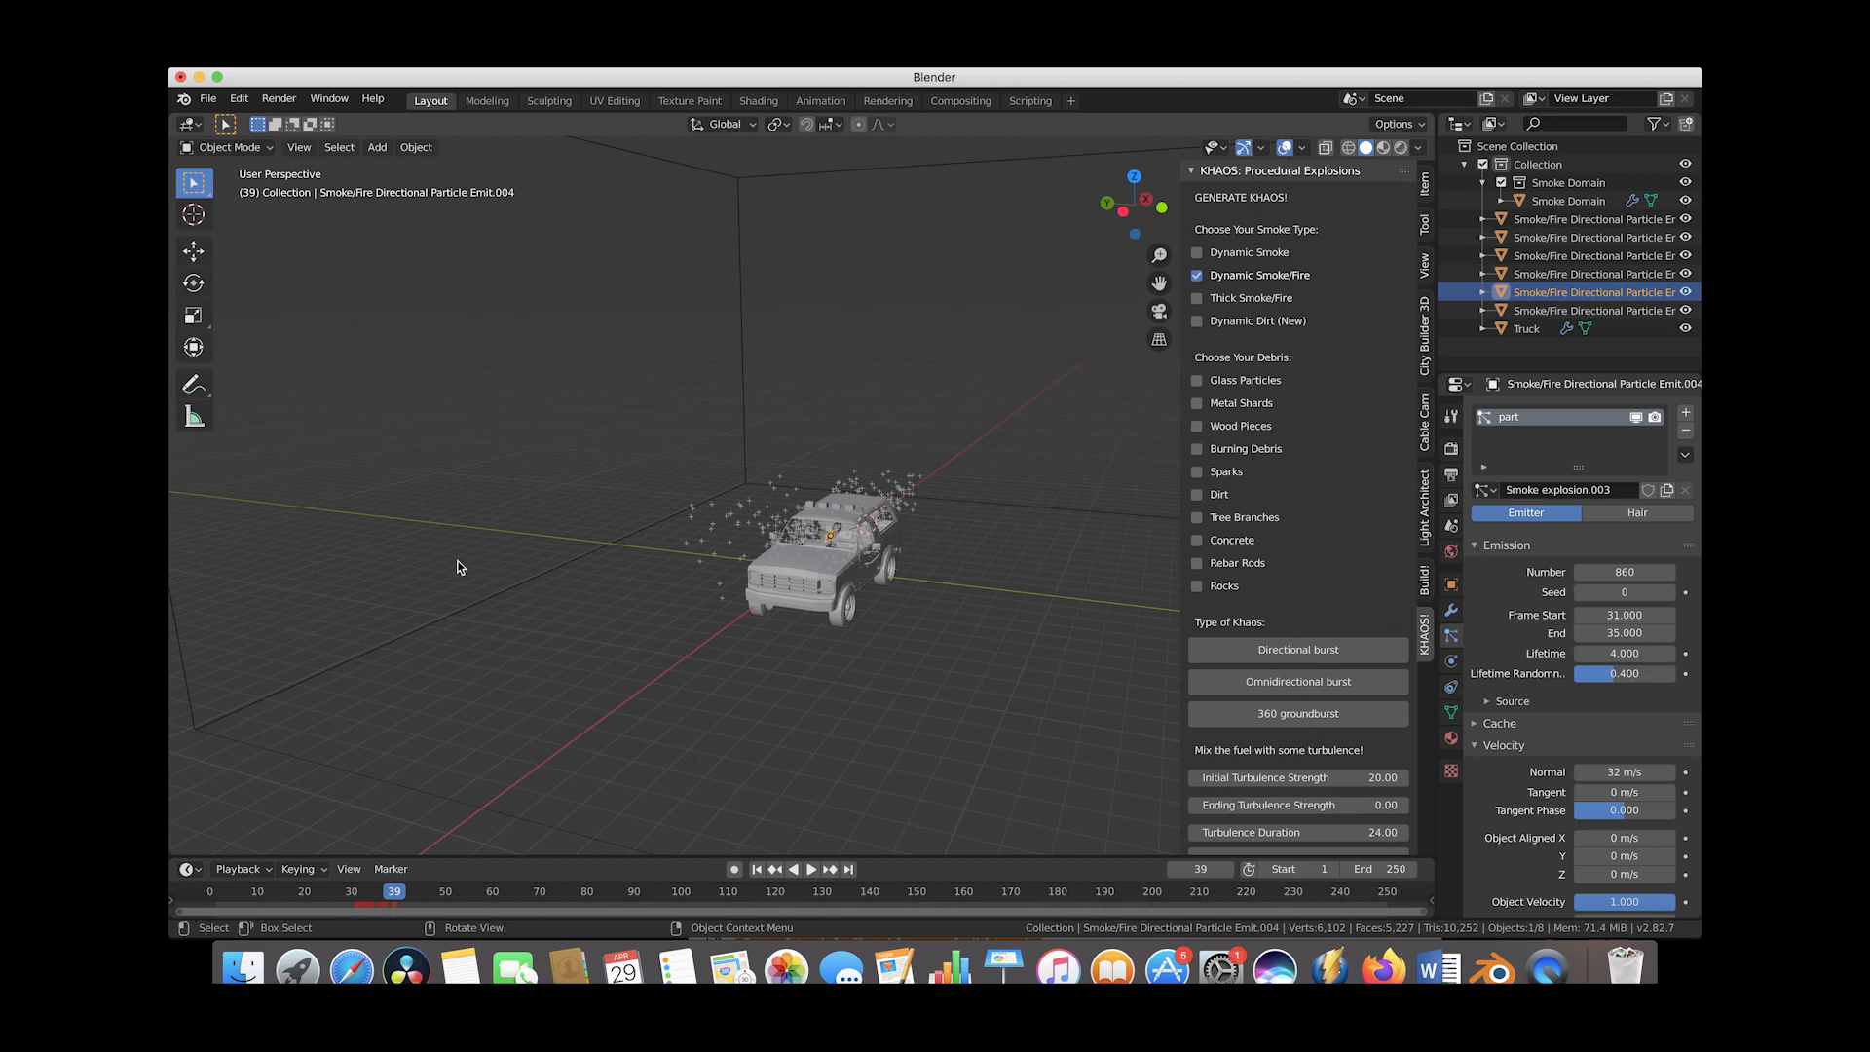
scroll(454, 559, "right", 5)
scroll(1334, 468, "down", 8)
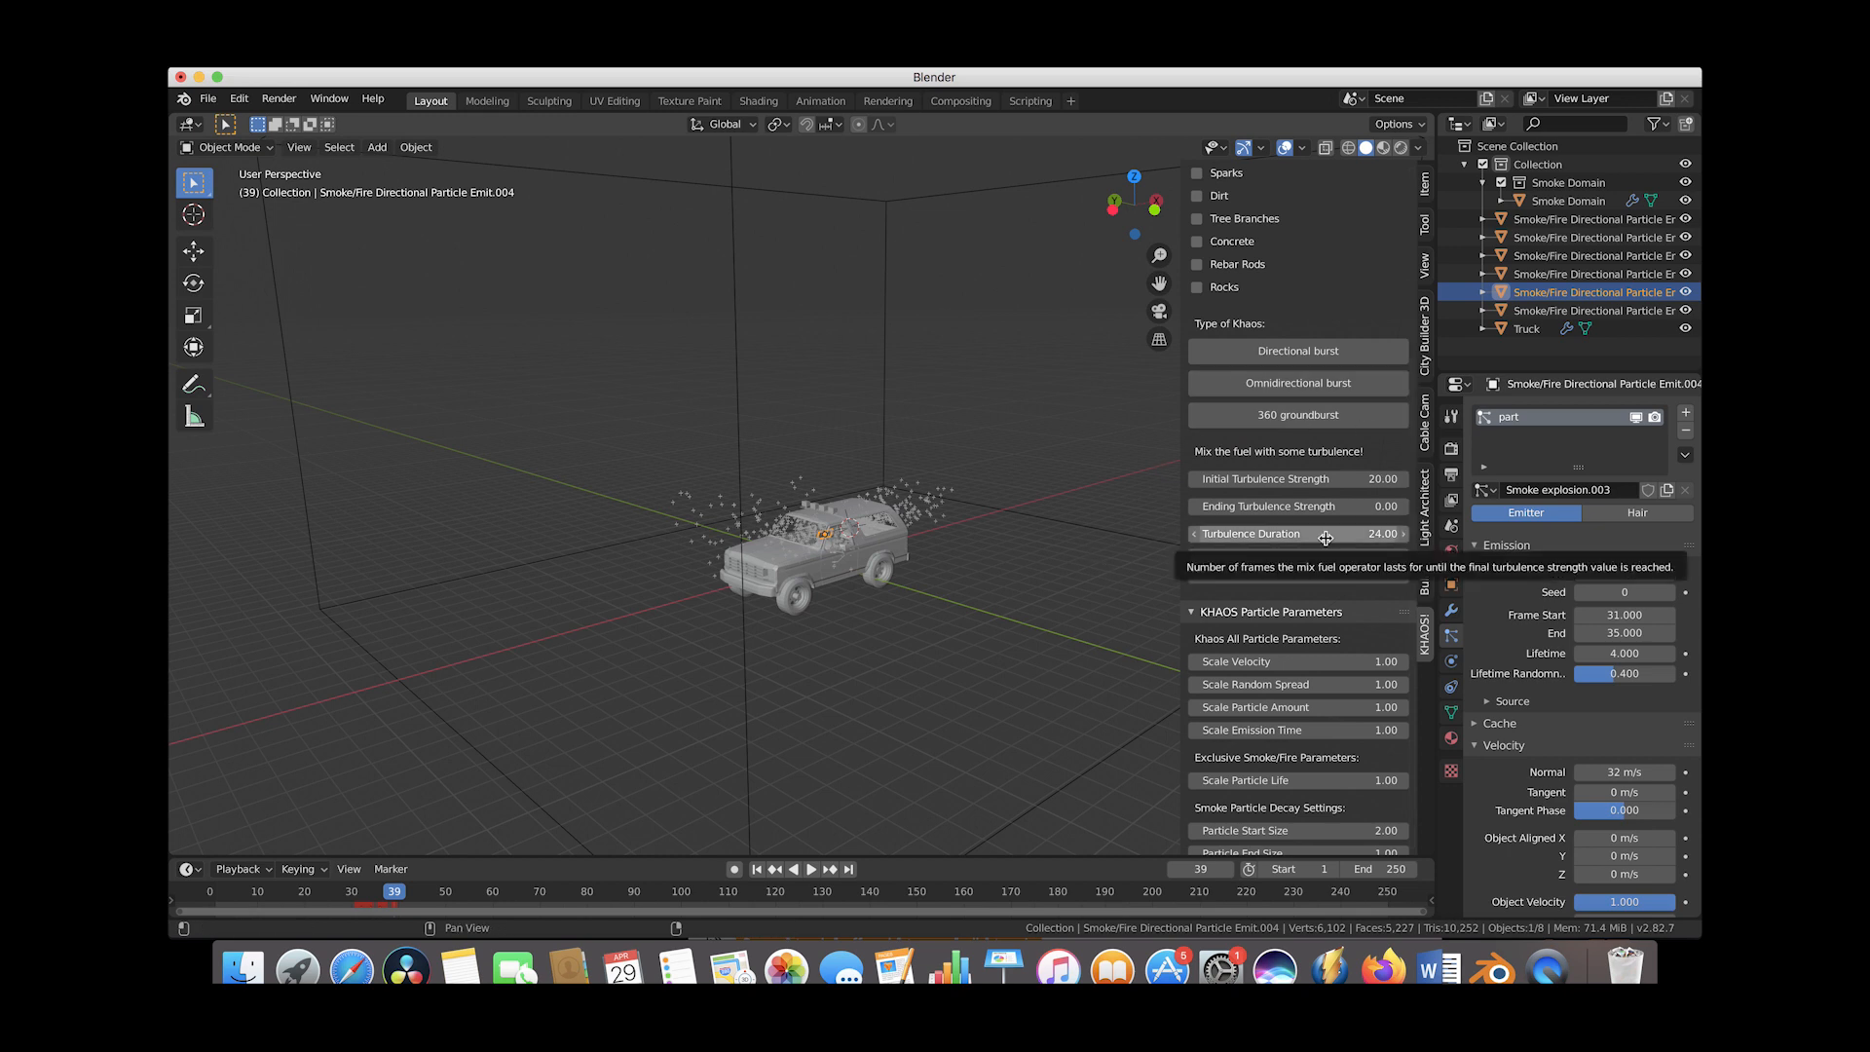
Step back to frame 30 and scrub to frame 42 to determine how long the bursts last
key("Left")
key("Left")
key("Left")
key("Left")
key("Left")
key("Left")
key("Left")
key("Left")
key("Left")
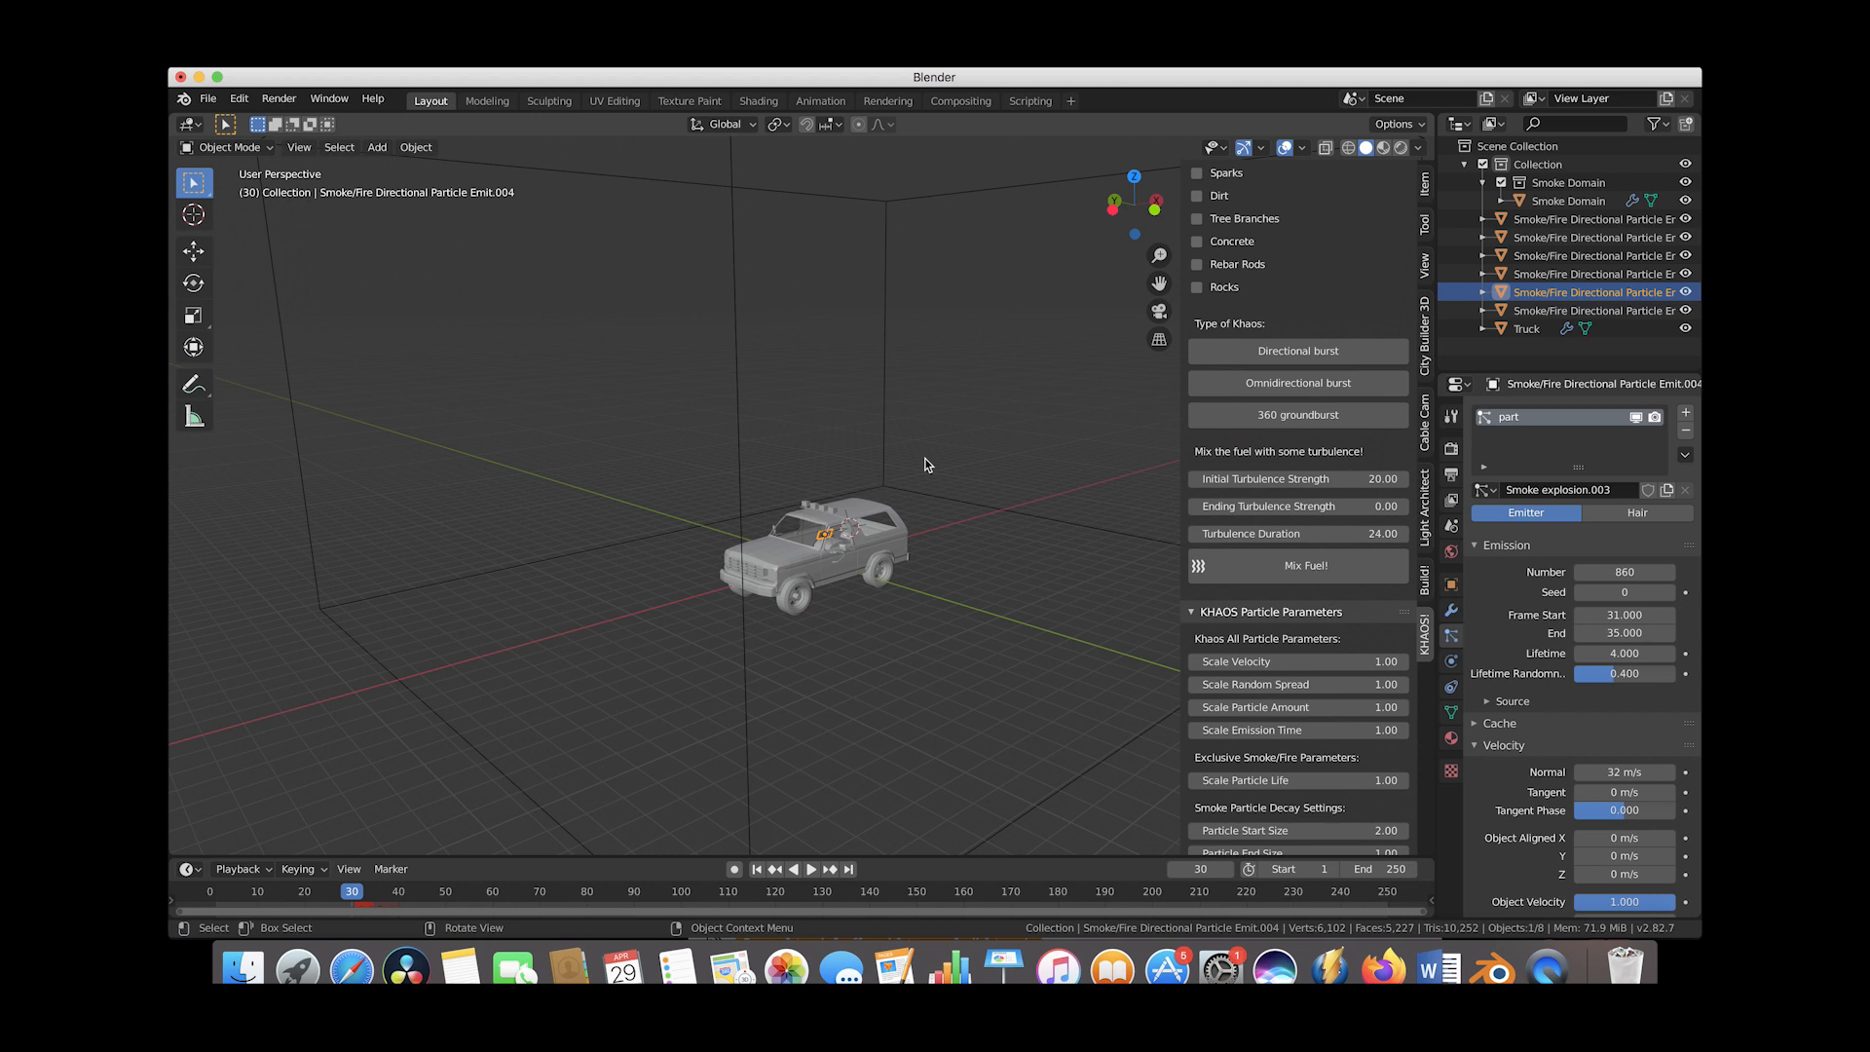
left_click(349, 898)
key("space")
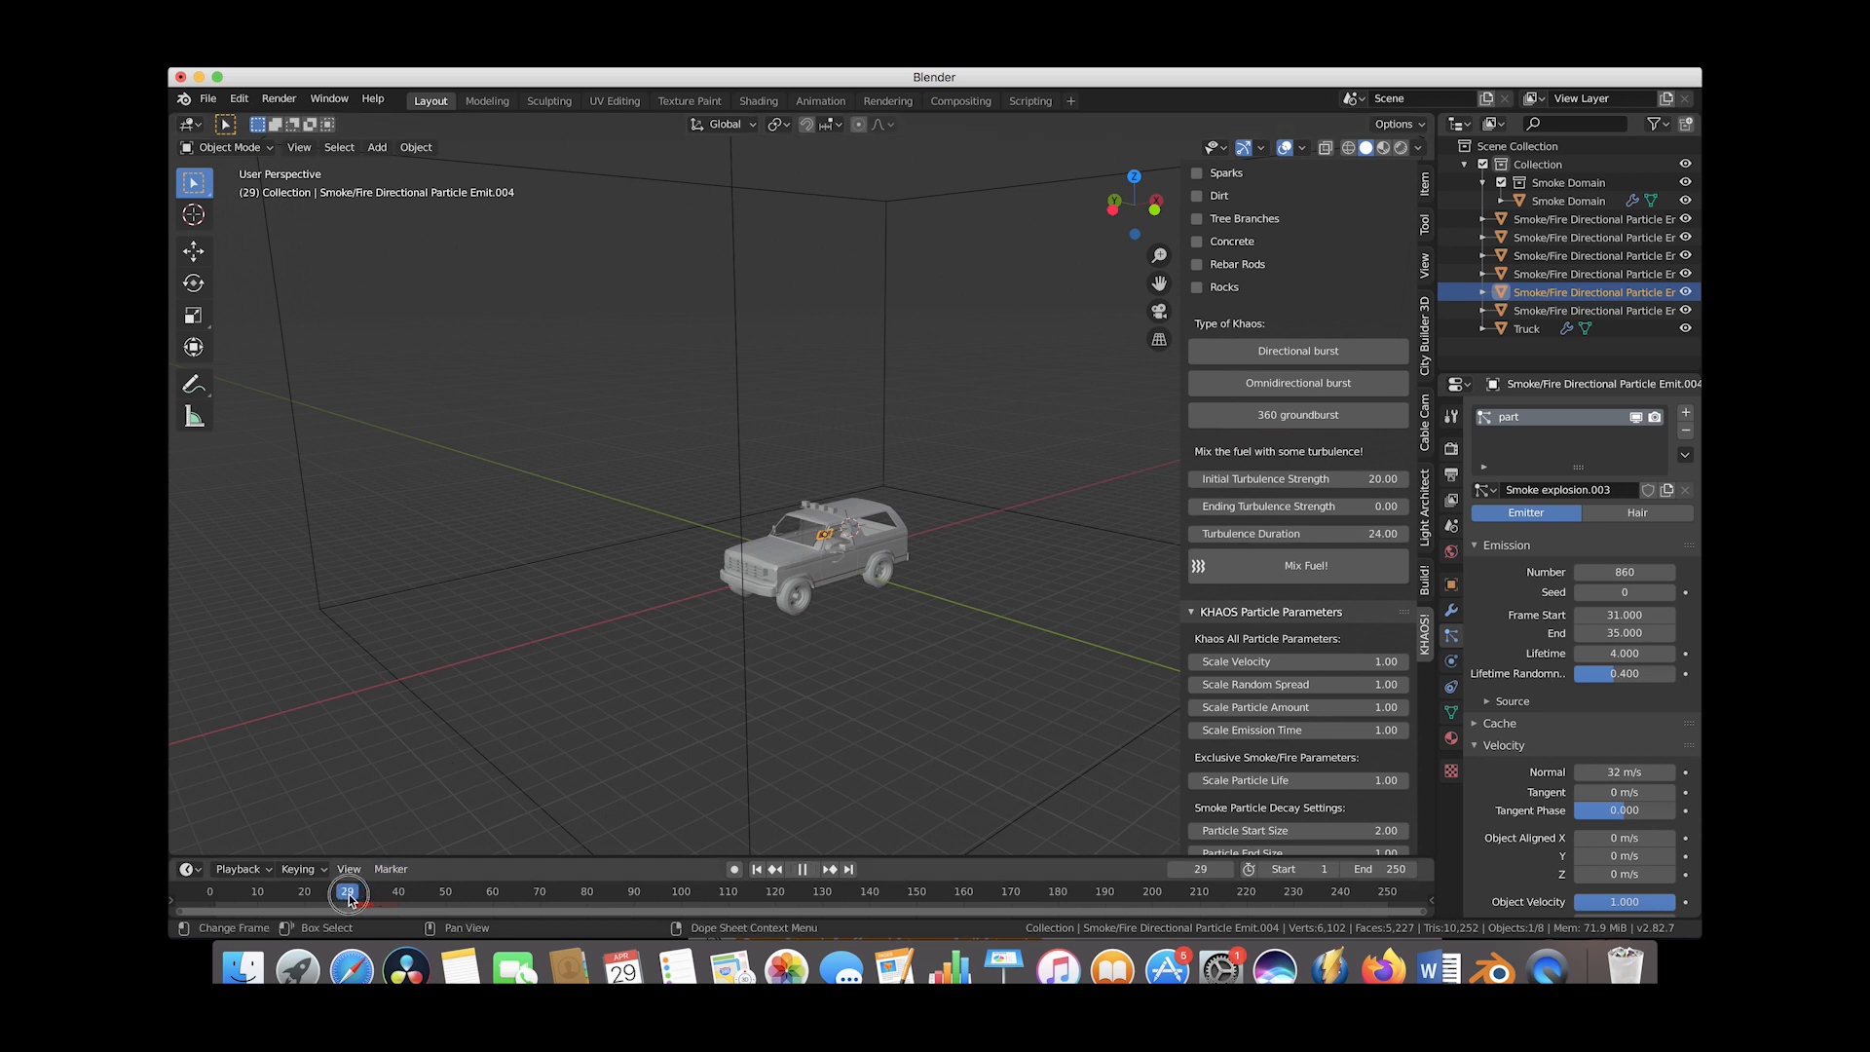
left_click_drag(352, 898, 409, 898)
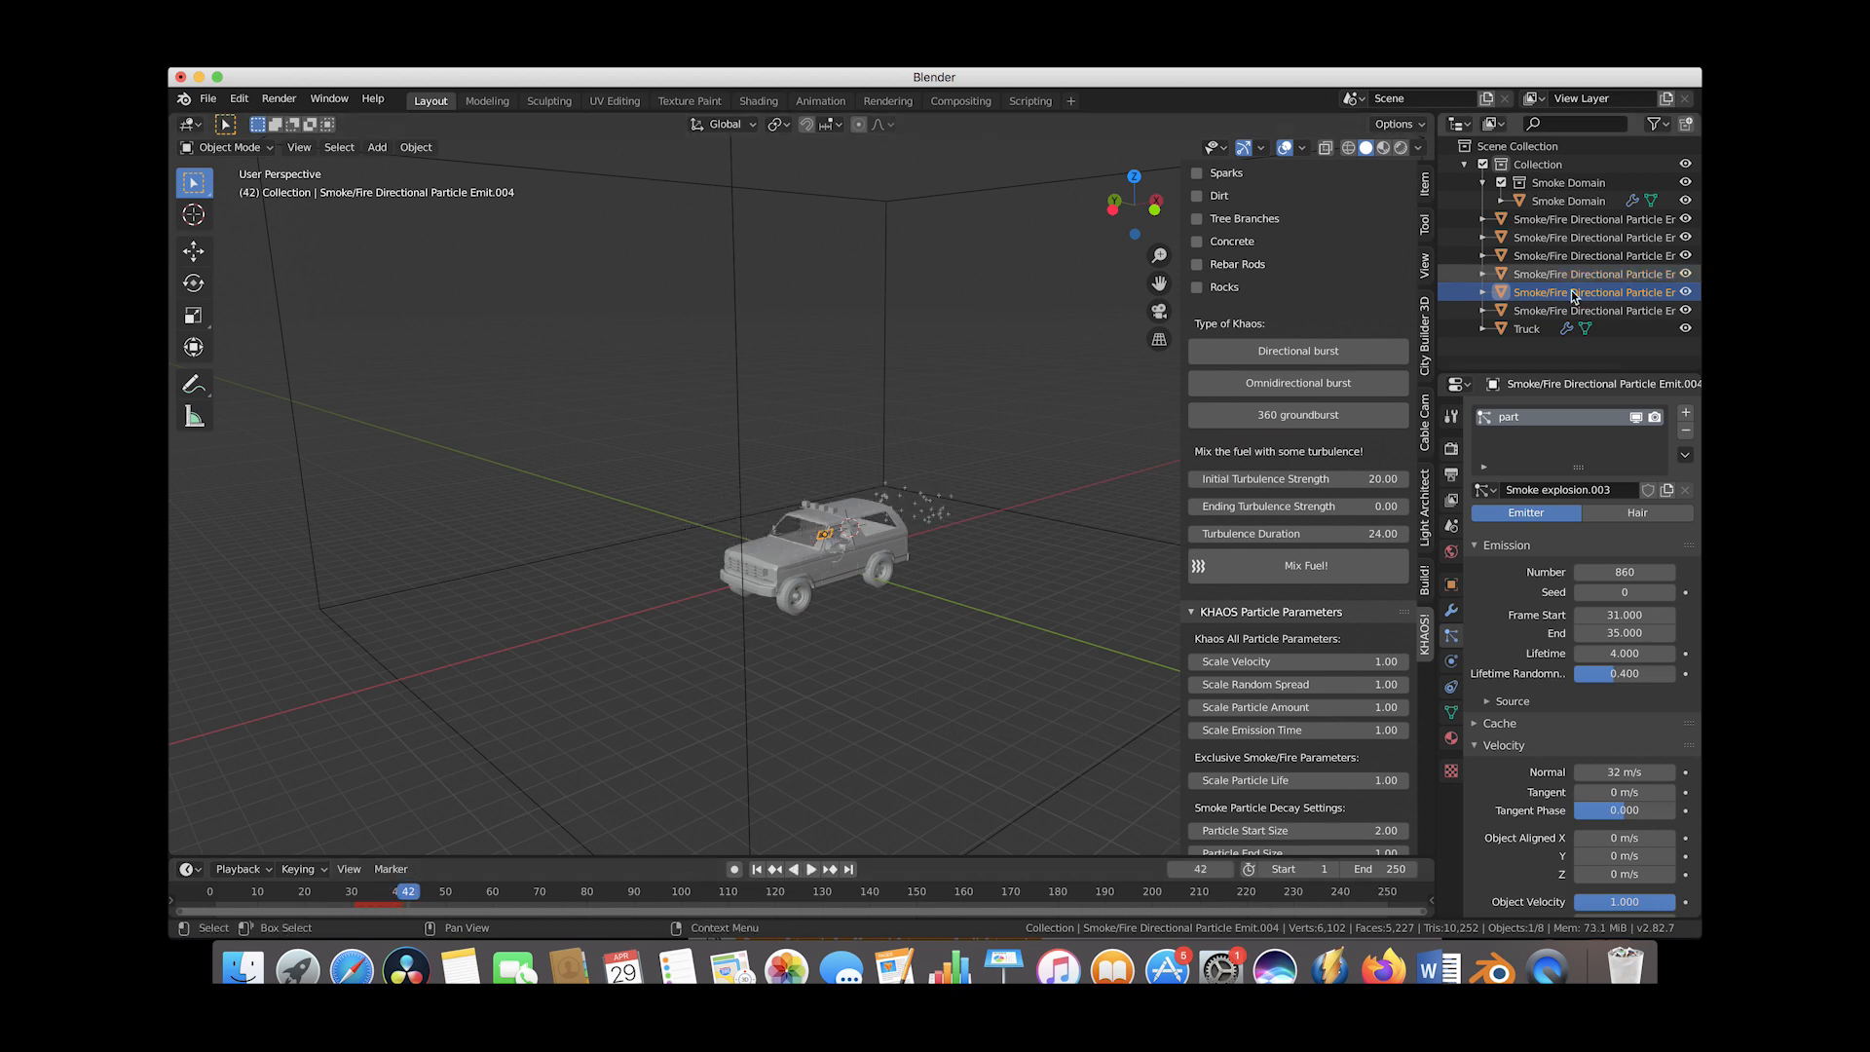
Set the fuel mixer's turbulence duration to 15 frames and its initial turbulence strength to 25
left_click(1276, 534)
type("15")
key("Return")
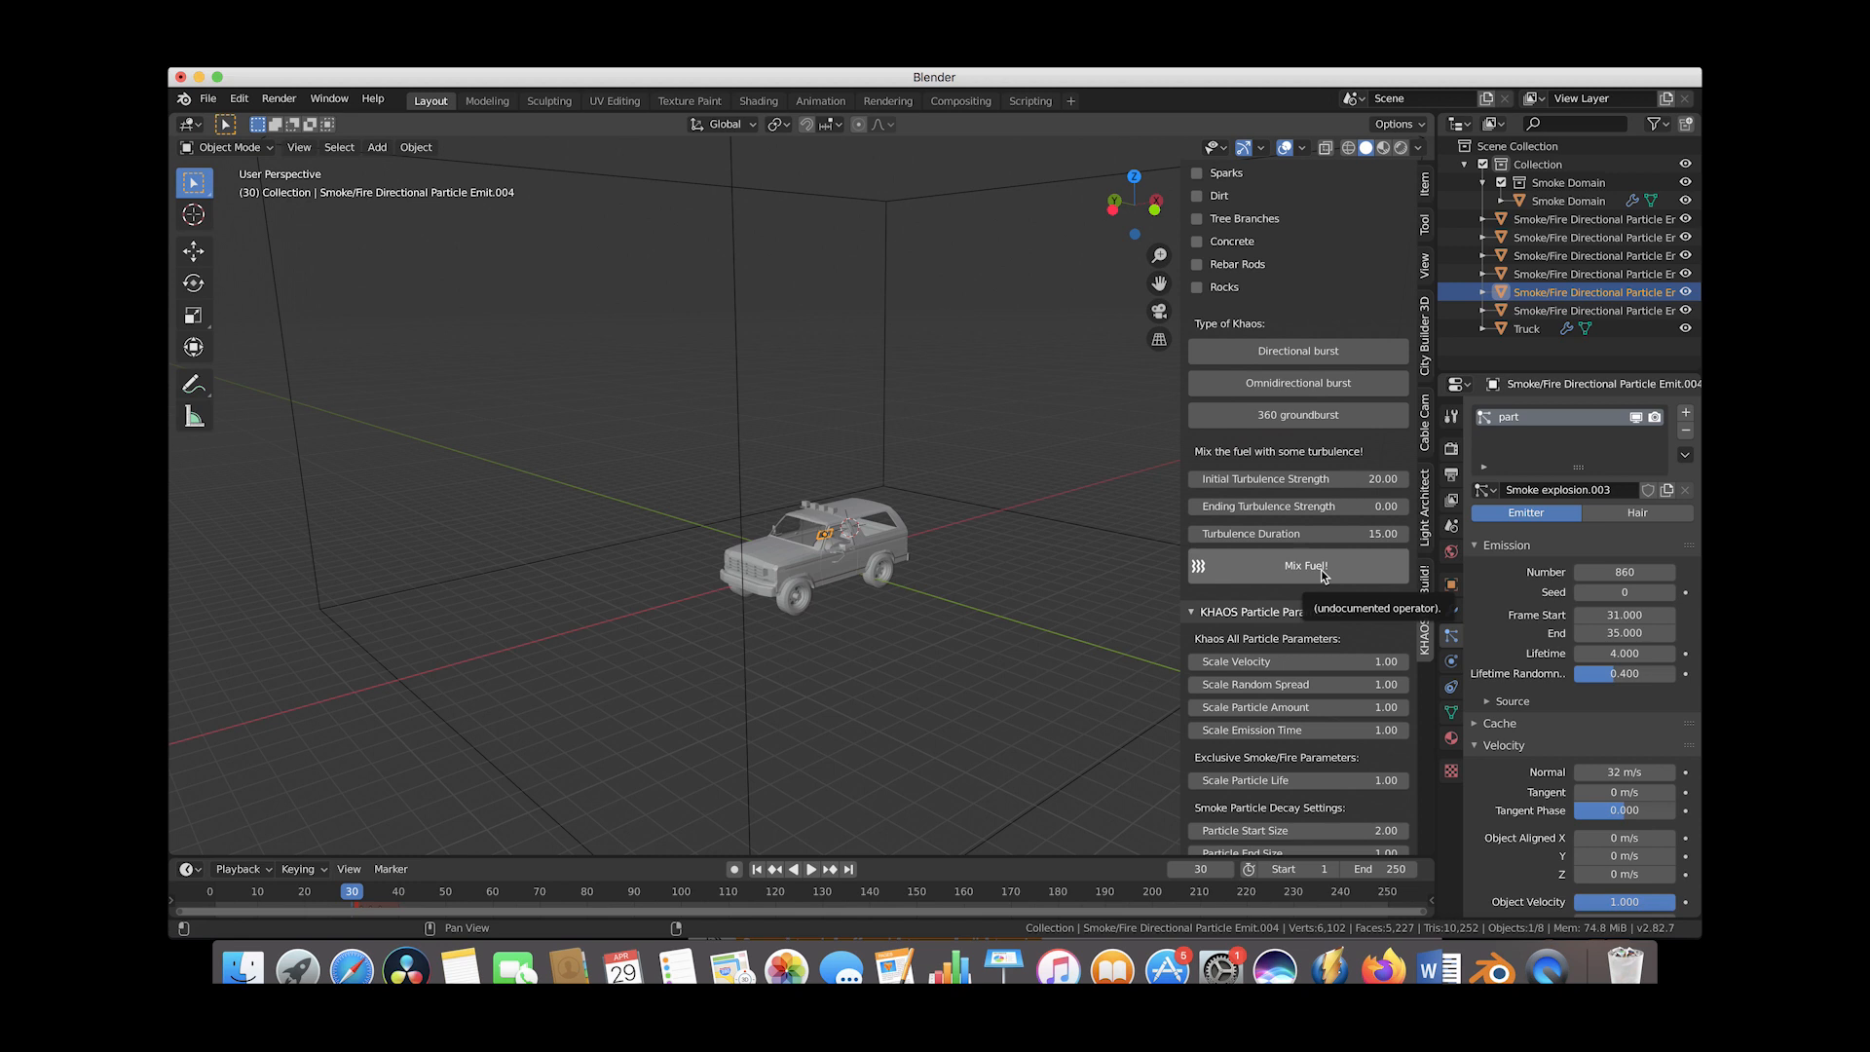
left_click(1338, 479)
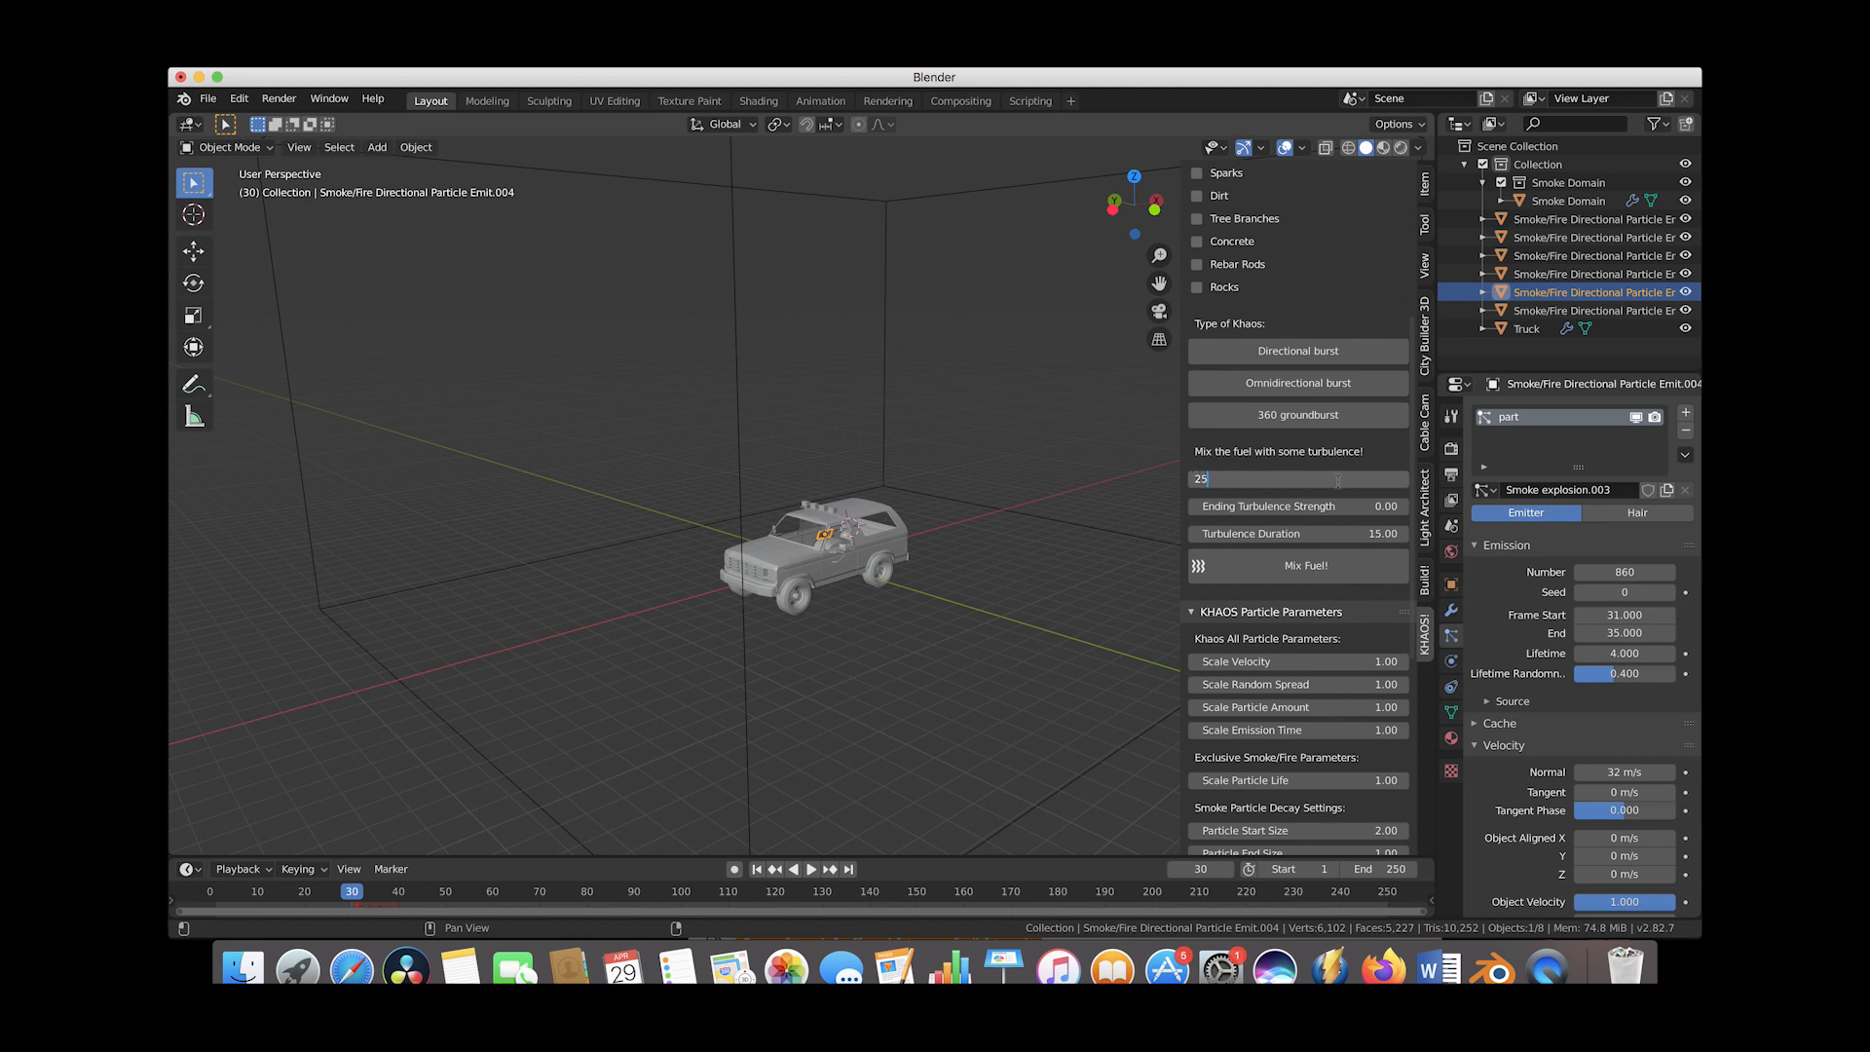
key("Return")
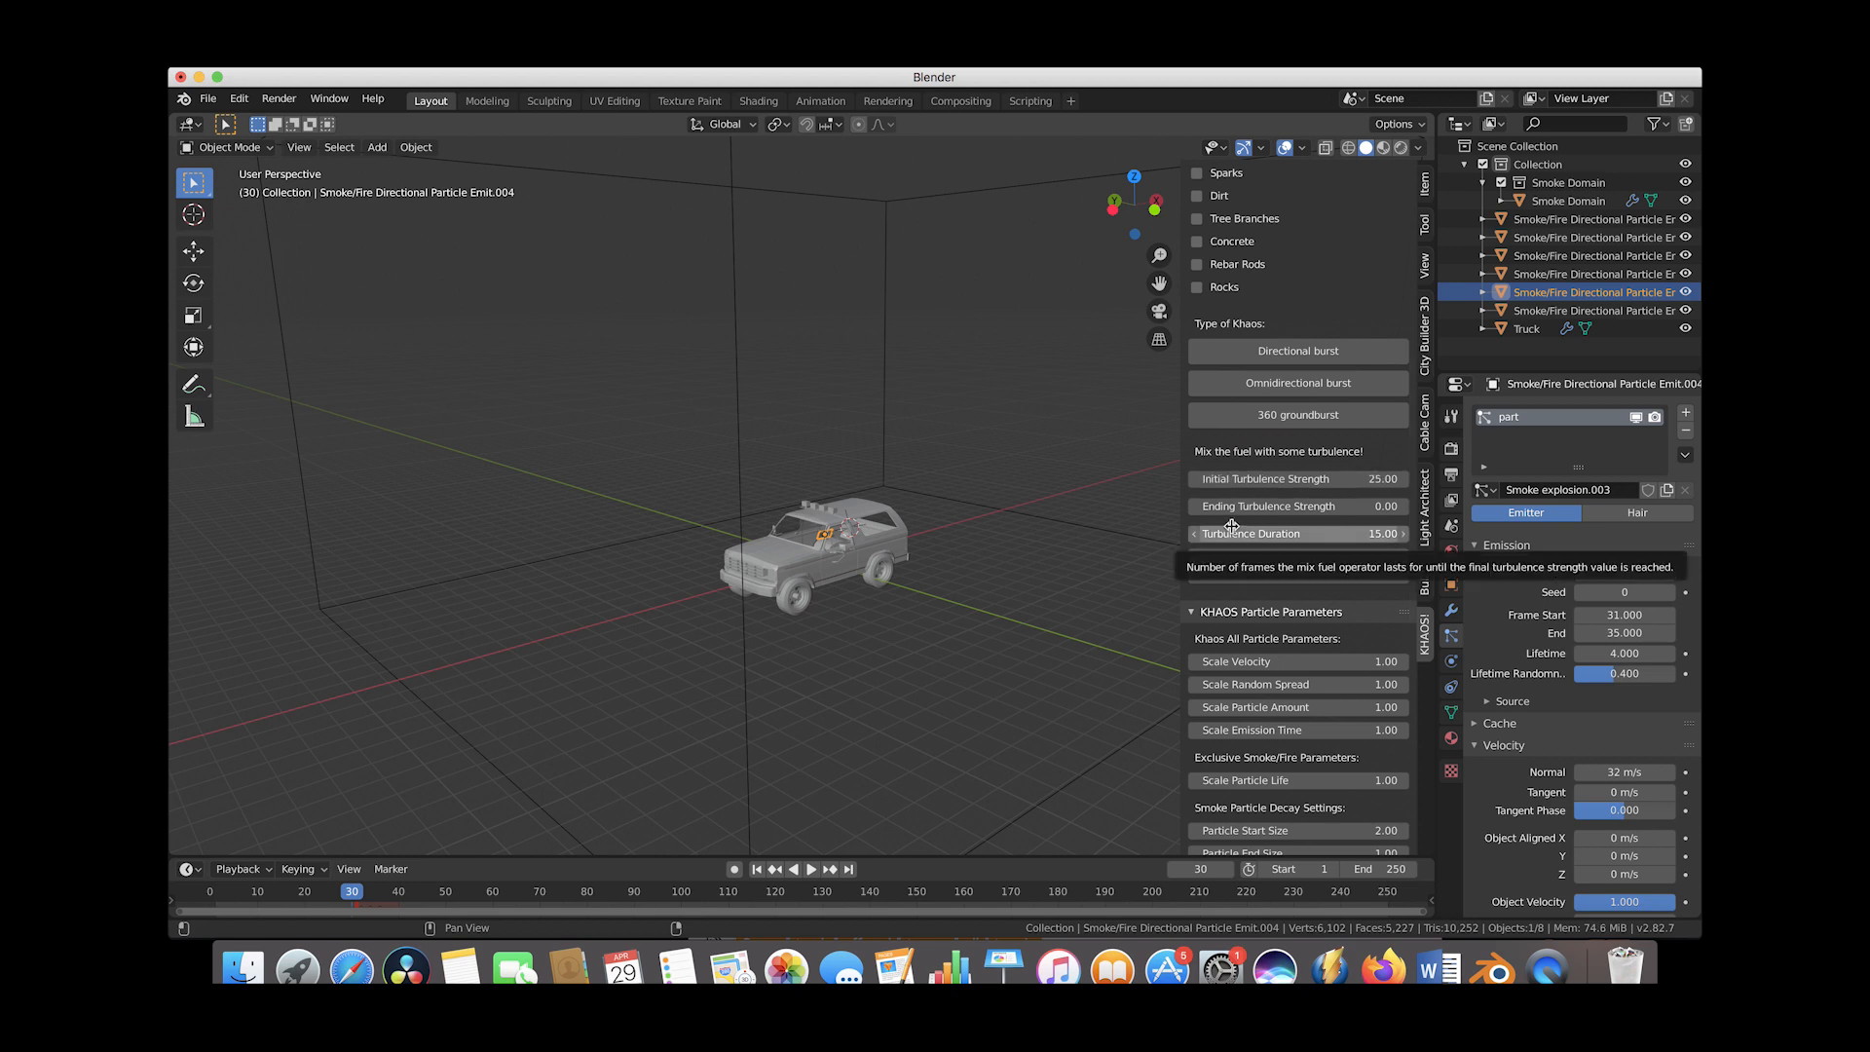
Generate the fuel mixer turbulence at frame 30 and select the first mixer field
left_click(1292, 567)
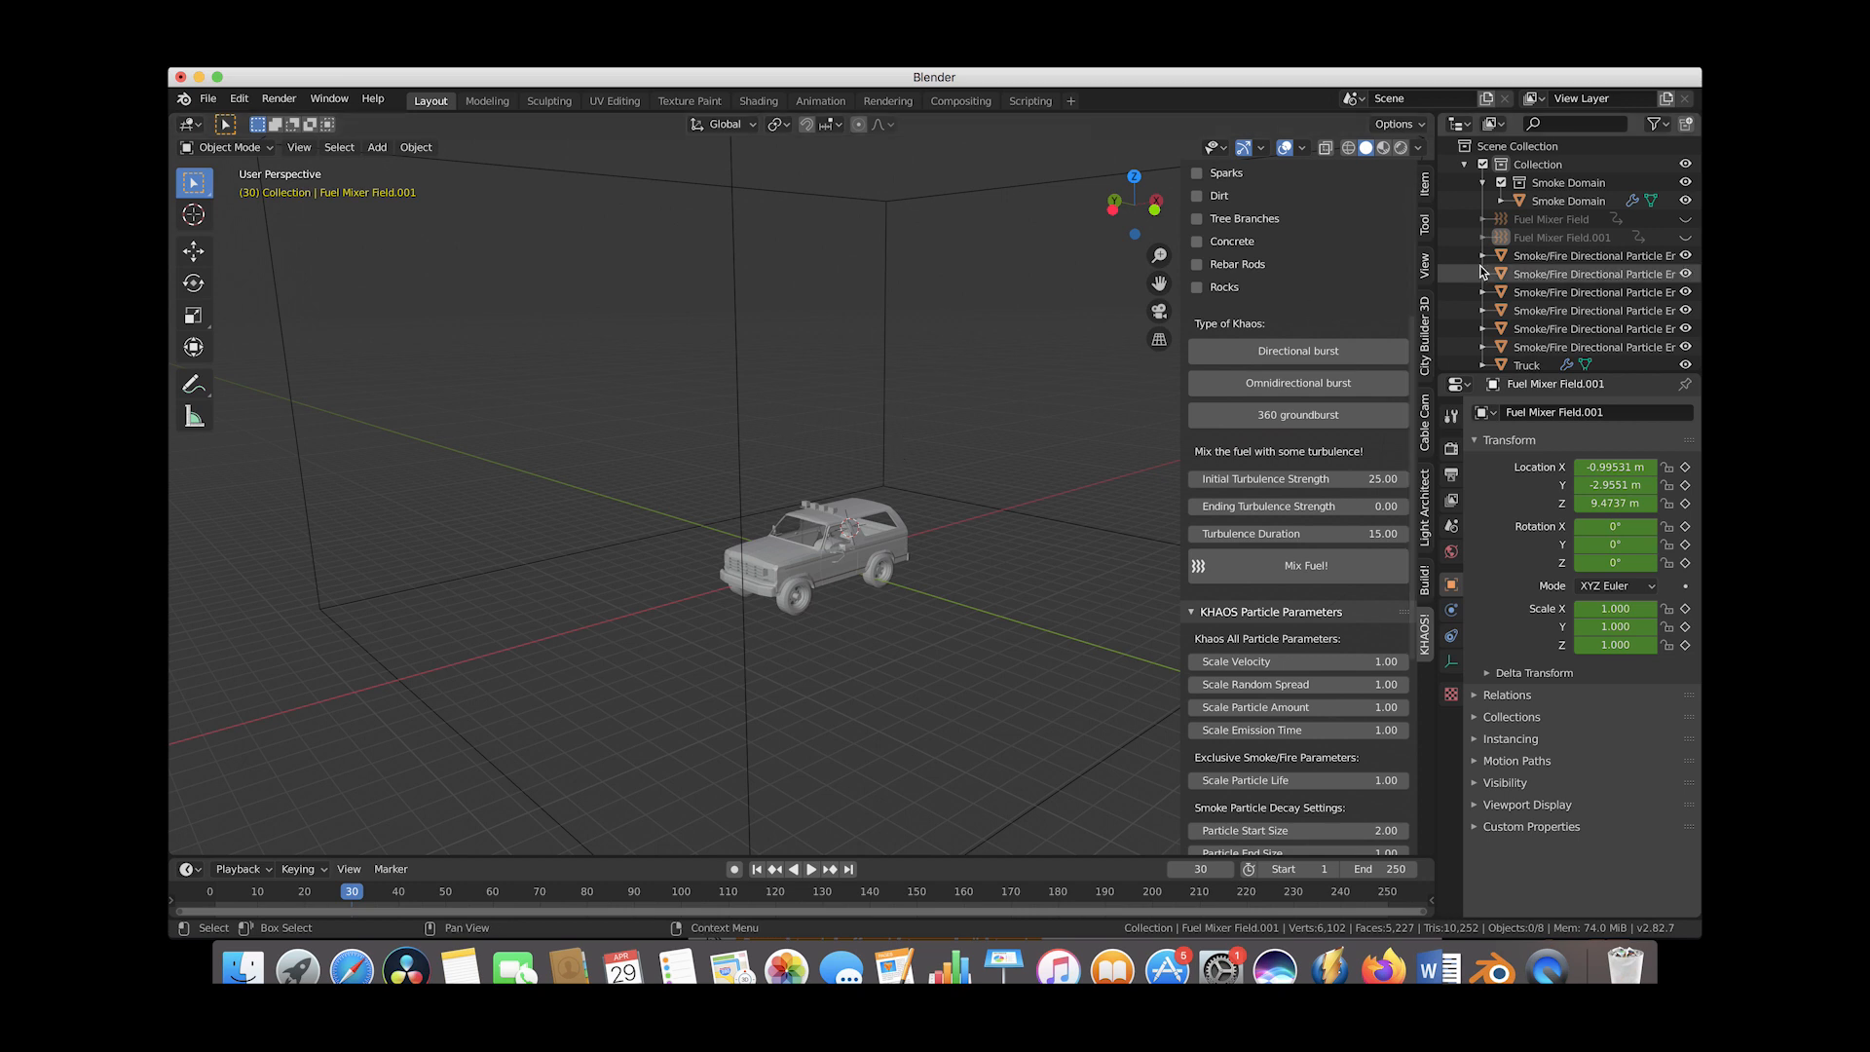
left_click(1553, 219)
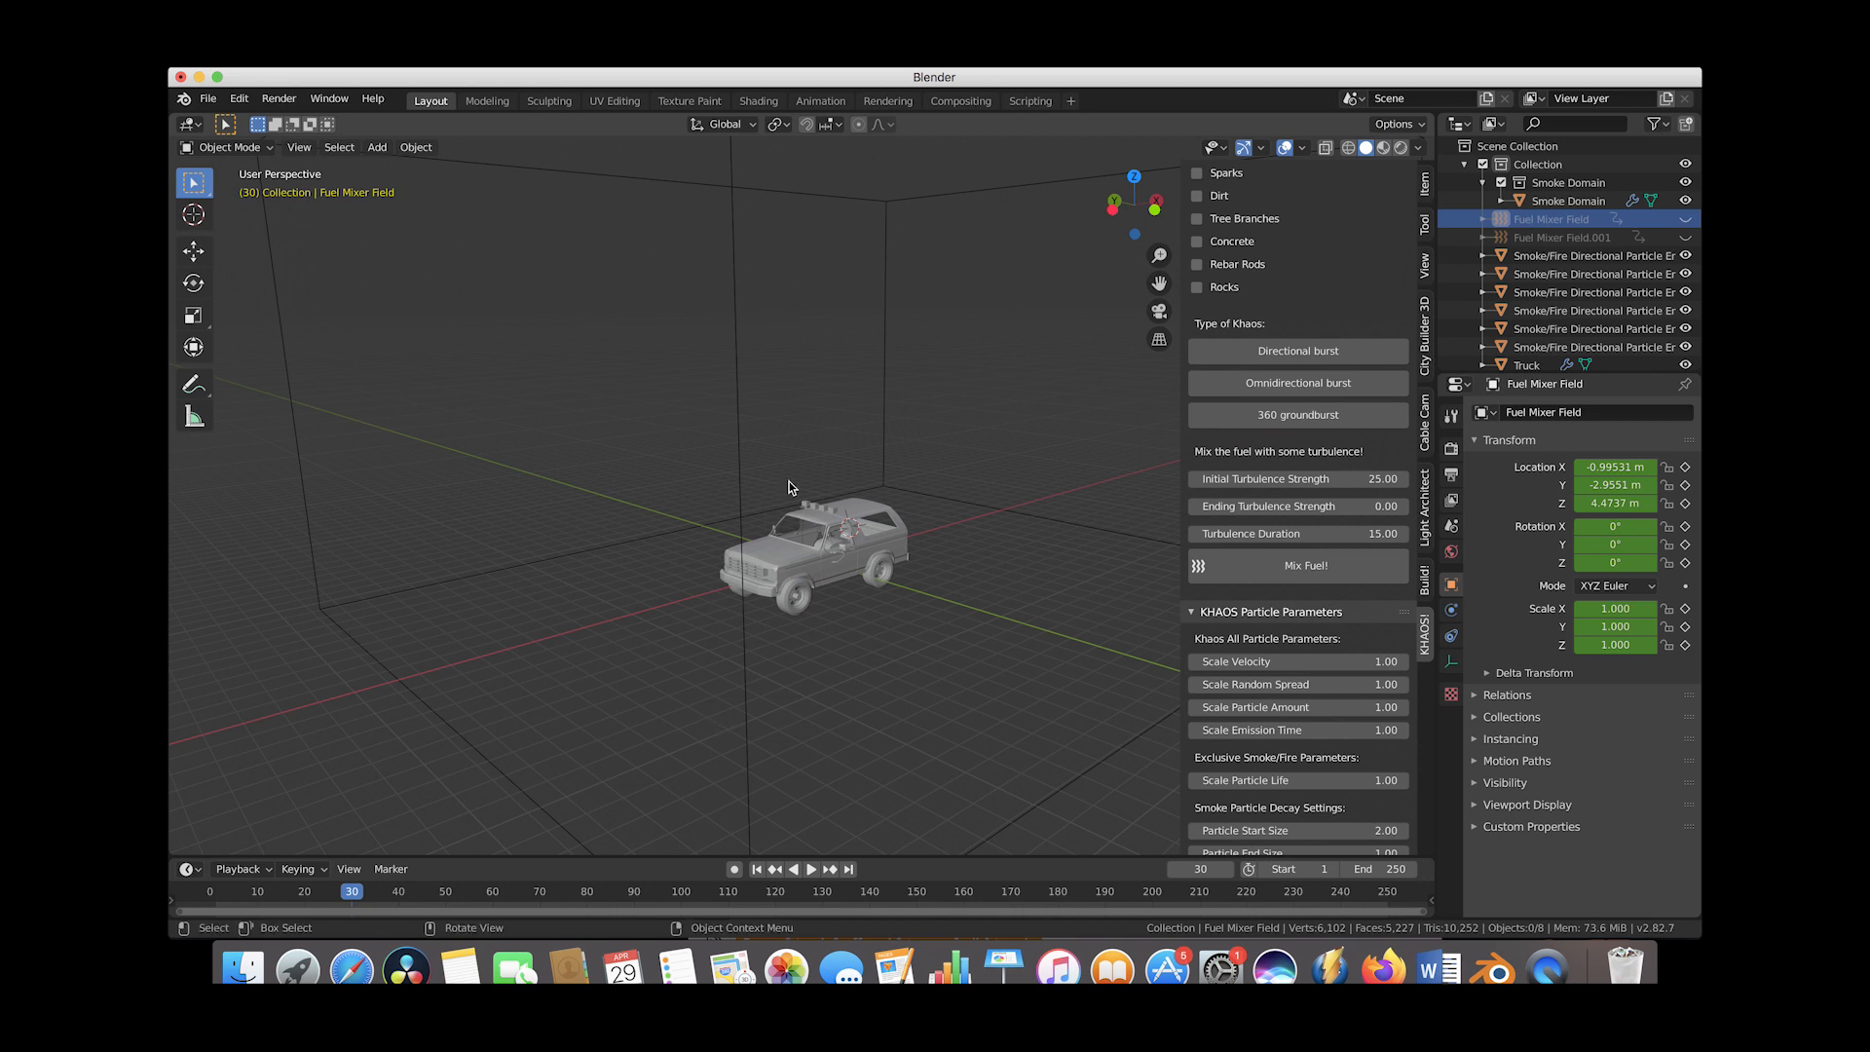
middle_click_drag(754, 562, 623, 526)
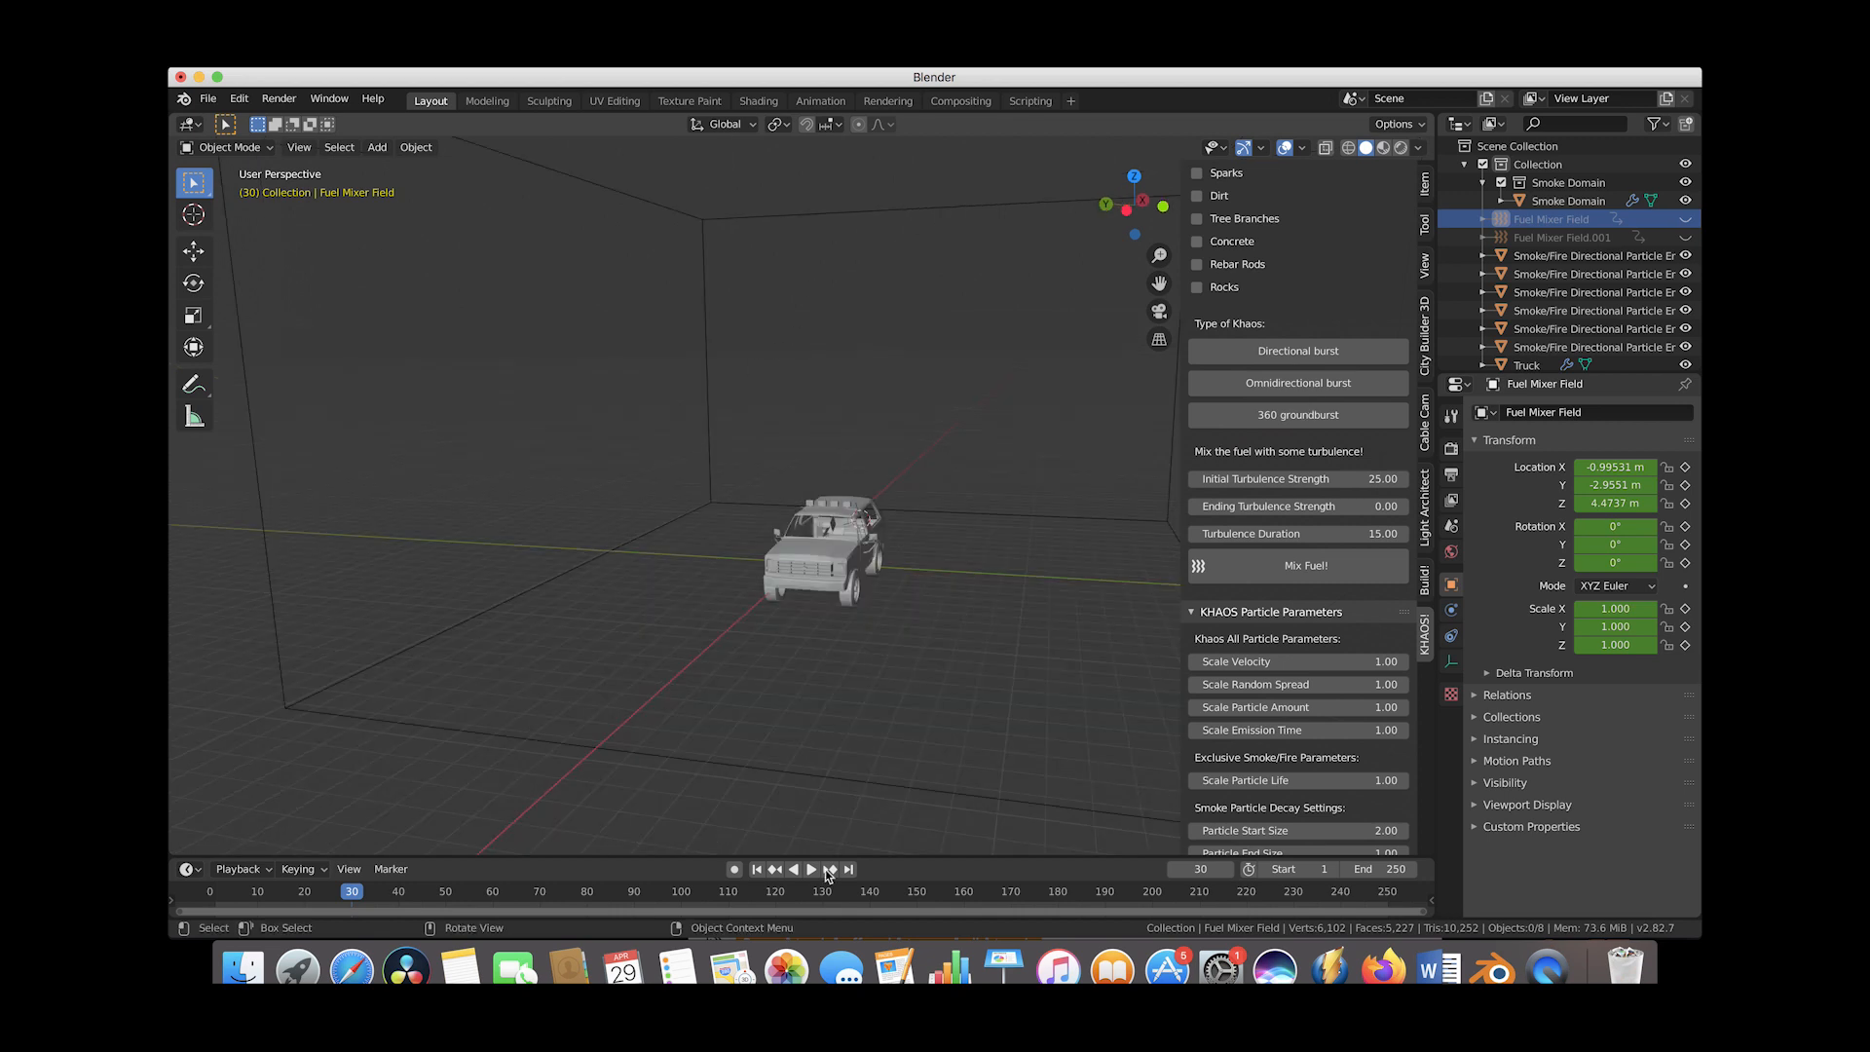
Add a KHAOS collision cube at the truck, flatten it vertically to about half height and enlarge it around the truck
middle_click_drag(677, 714, 877, 545)
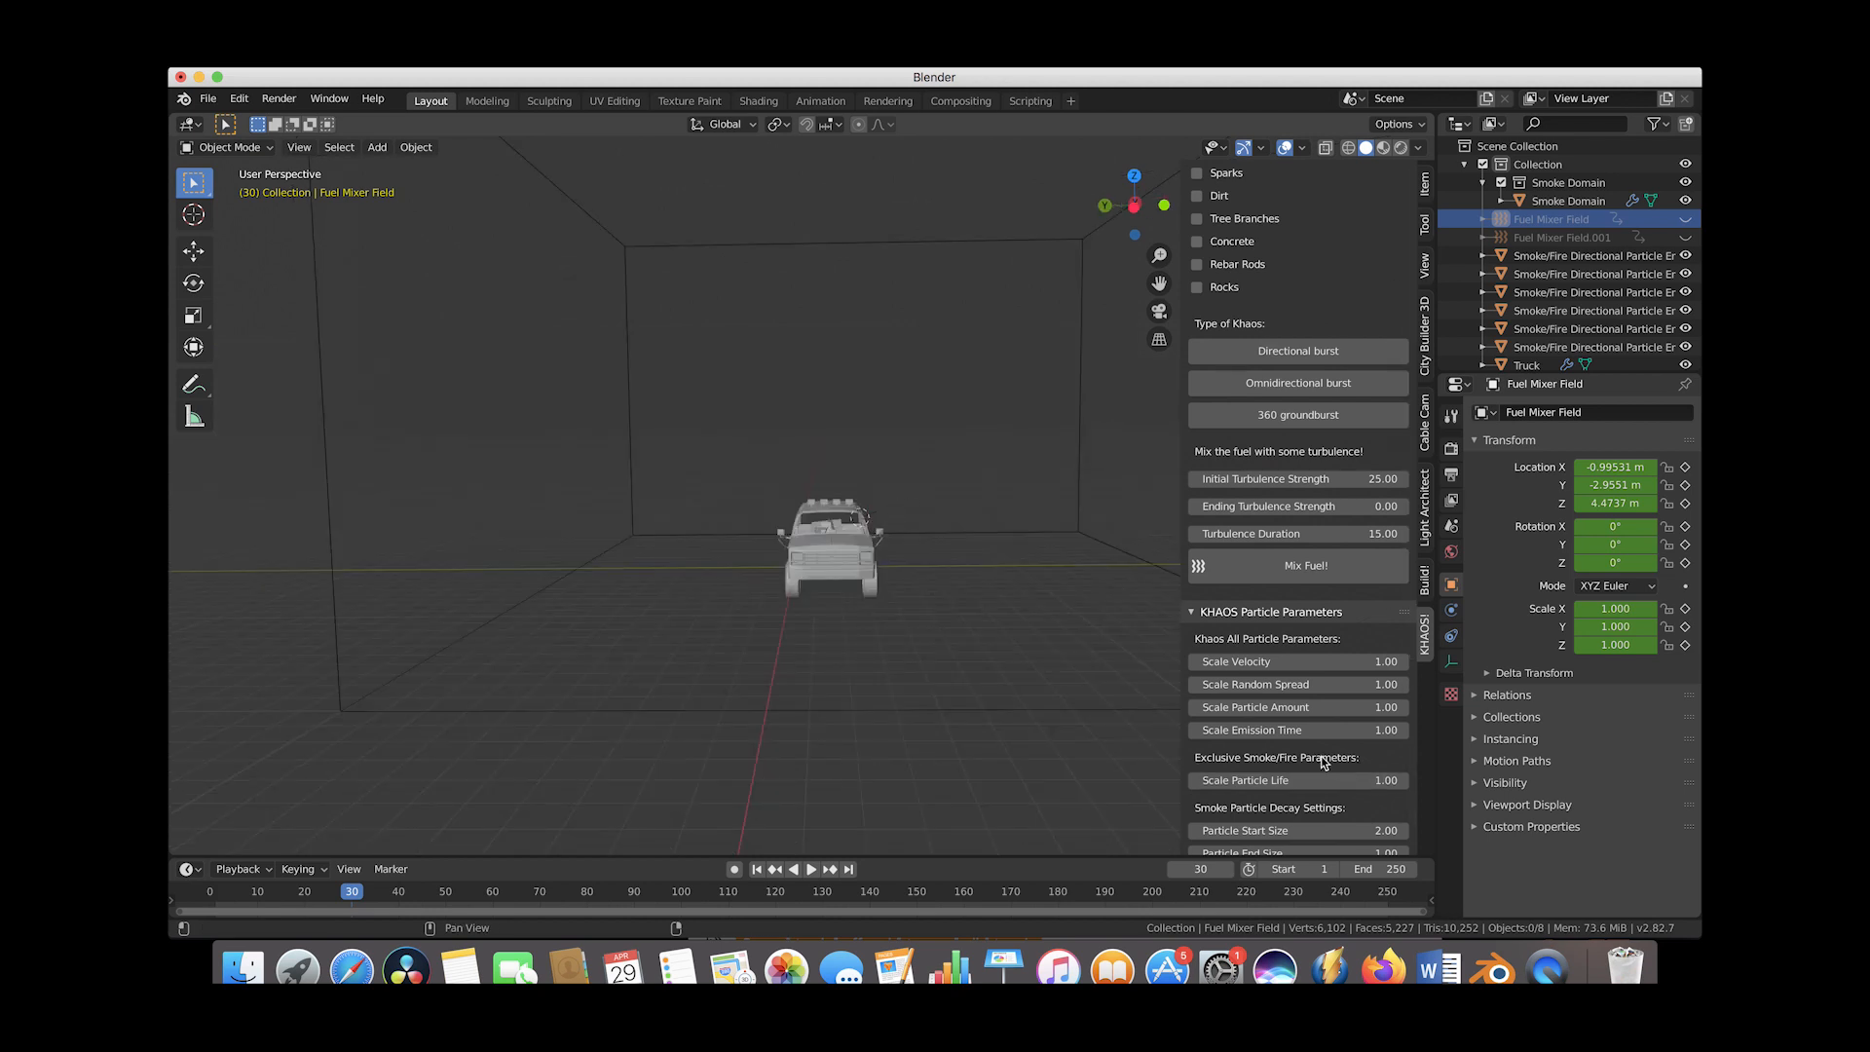
scroll(1322, 761, "down", 10)
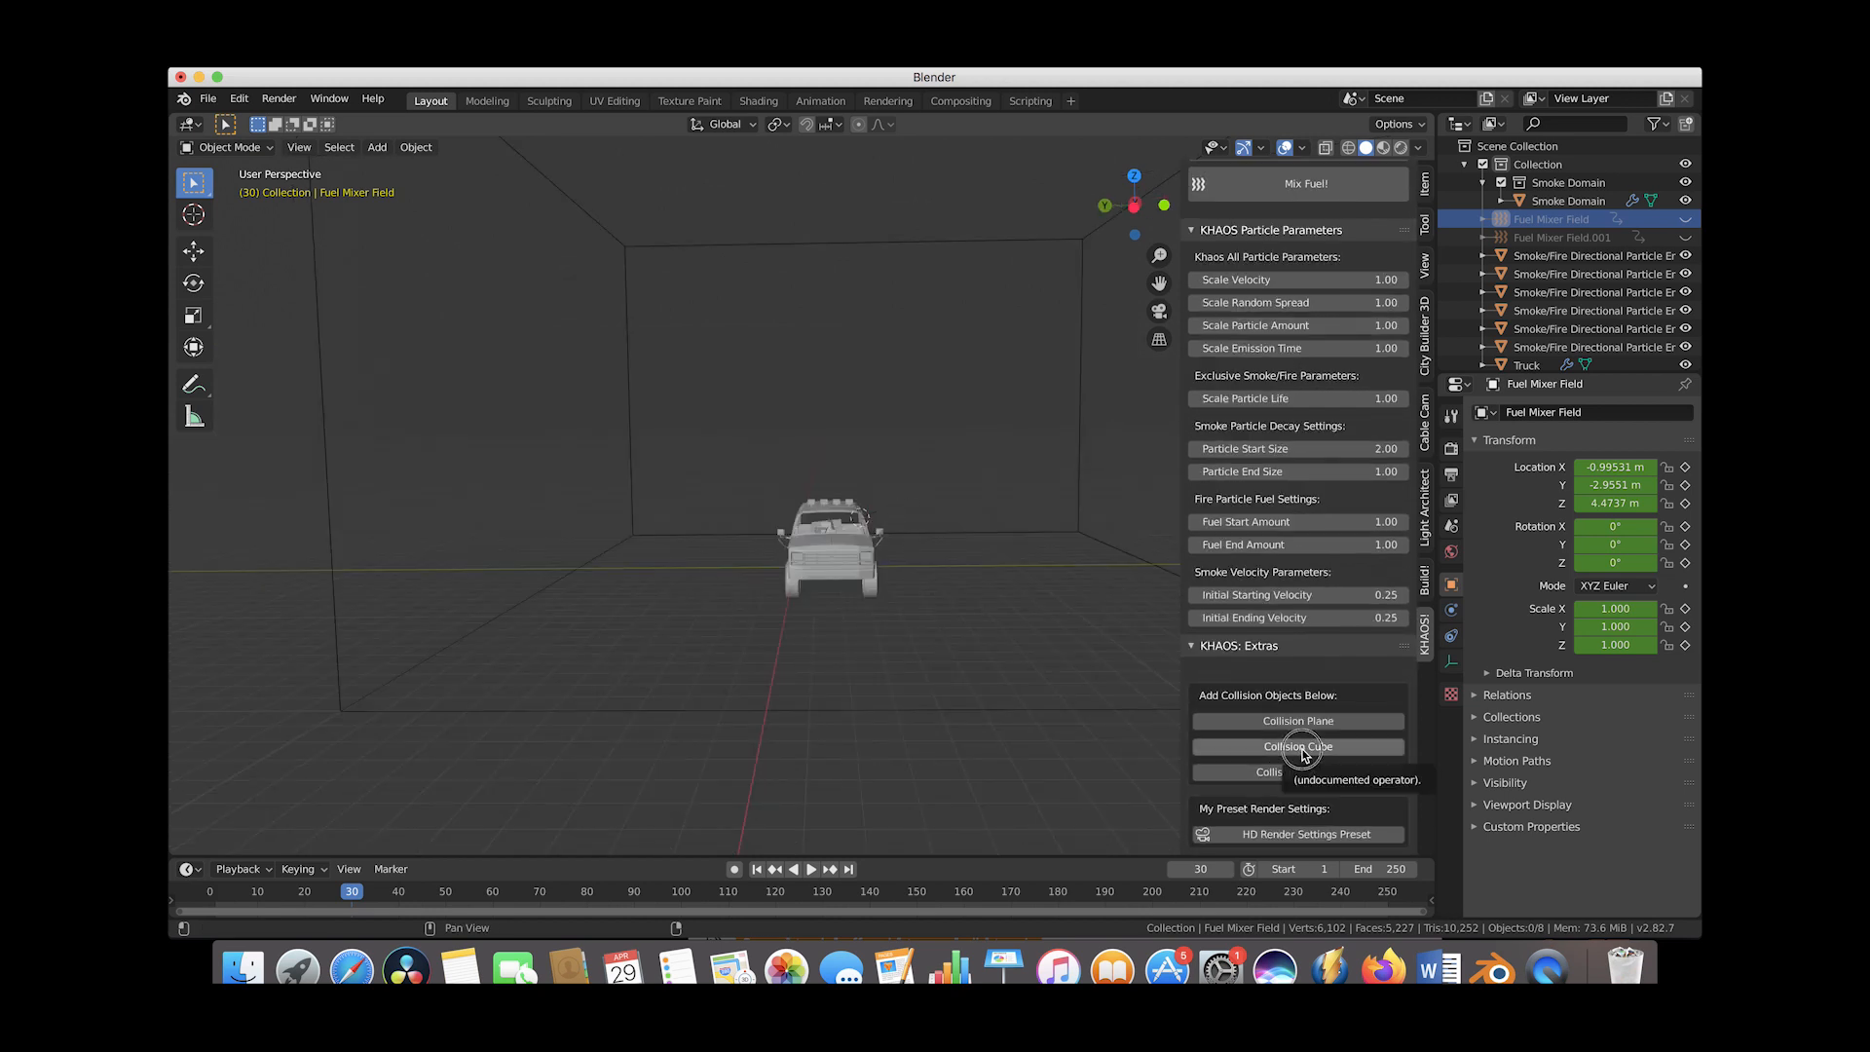
left_click(1302, 748)
middle_click_drag(983, 628, 871, 642)
key("s")
key("z")
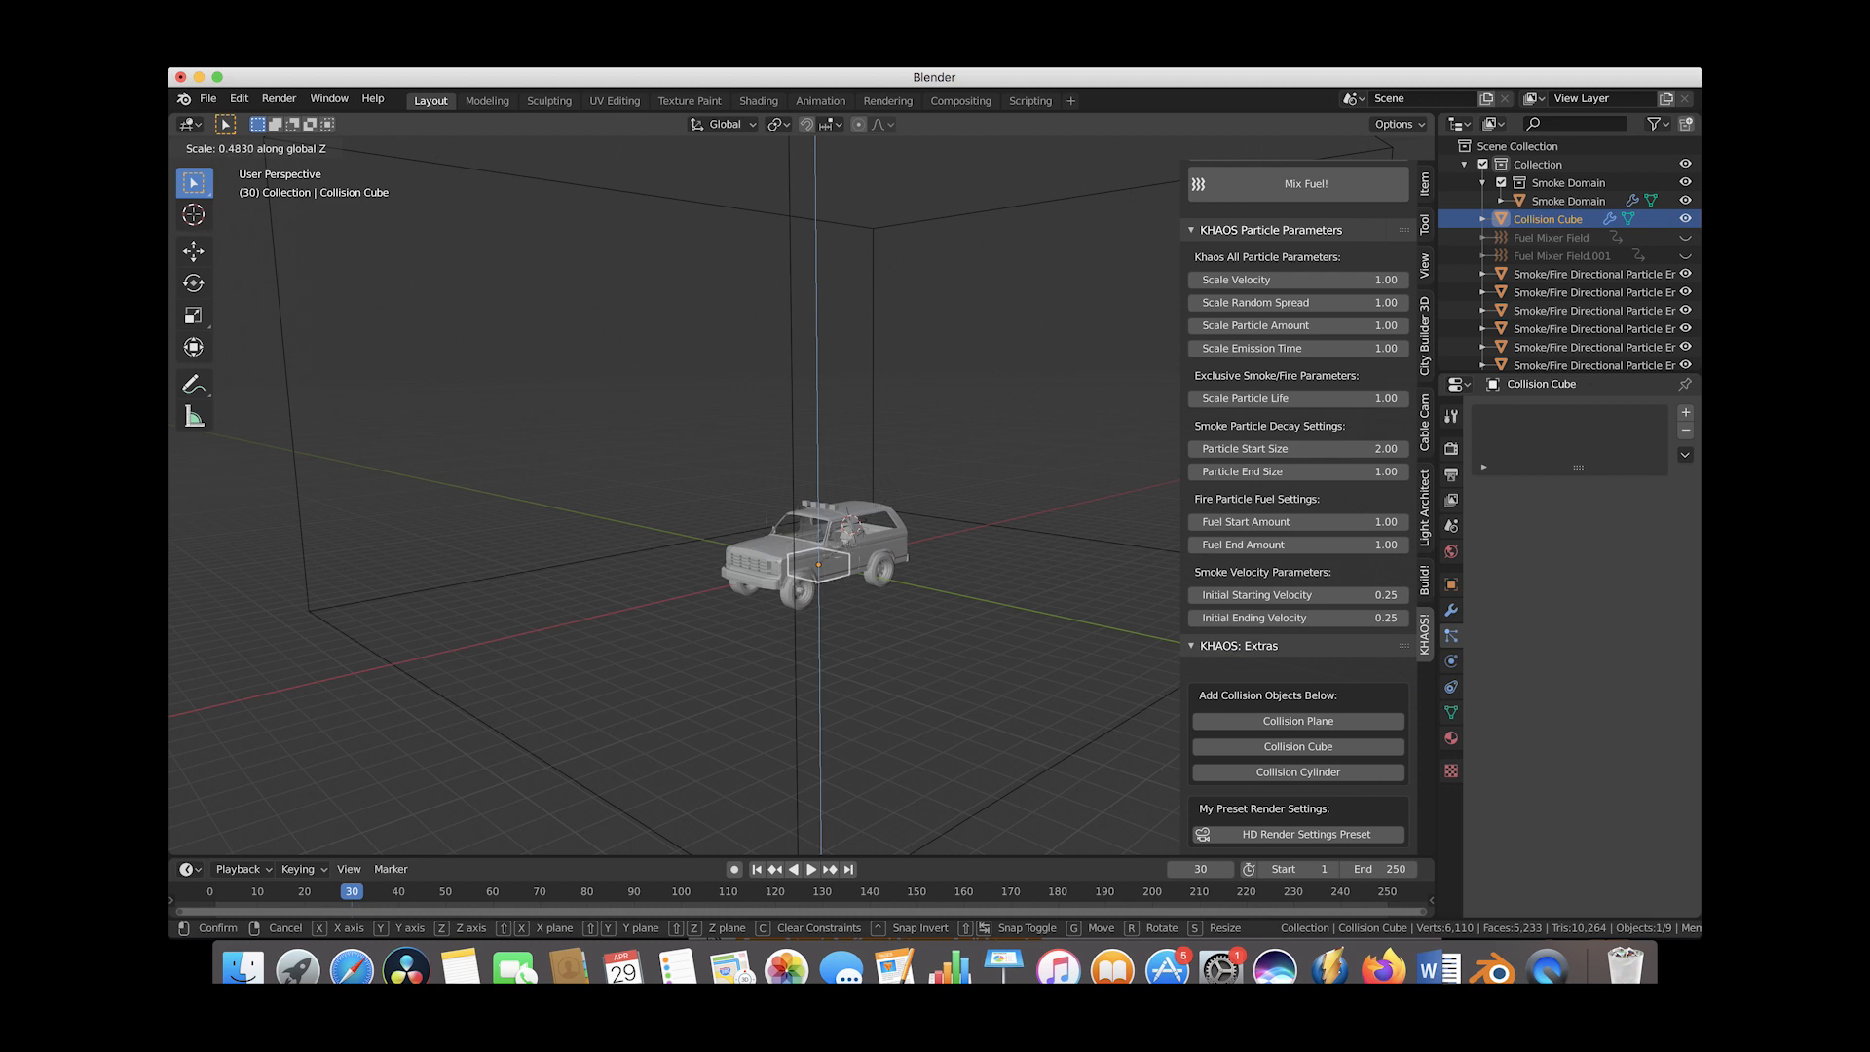
key("Return")
key("s")
left_click(1071, 465)
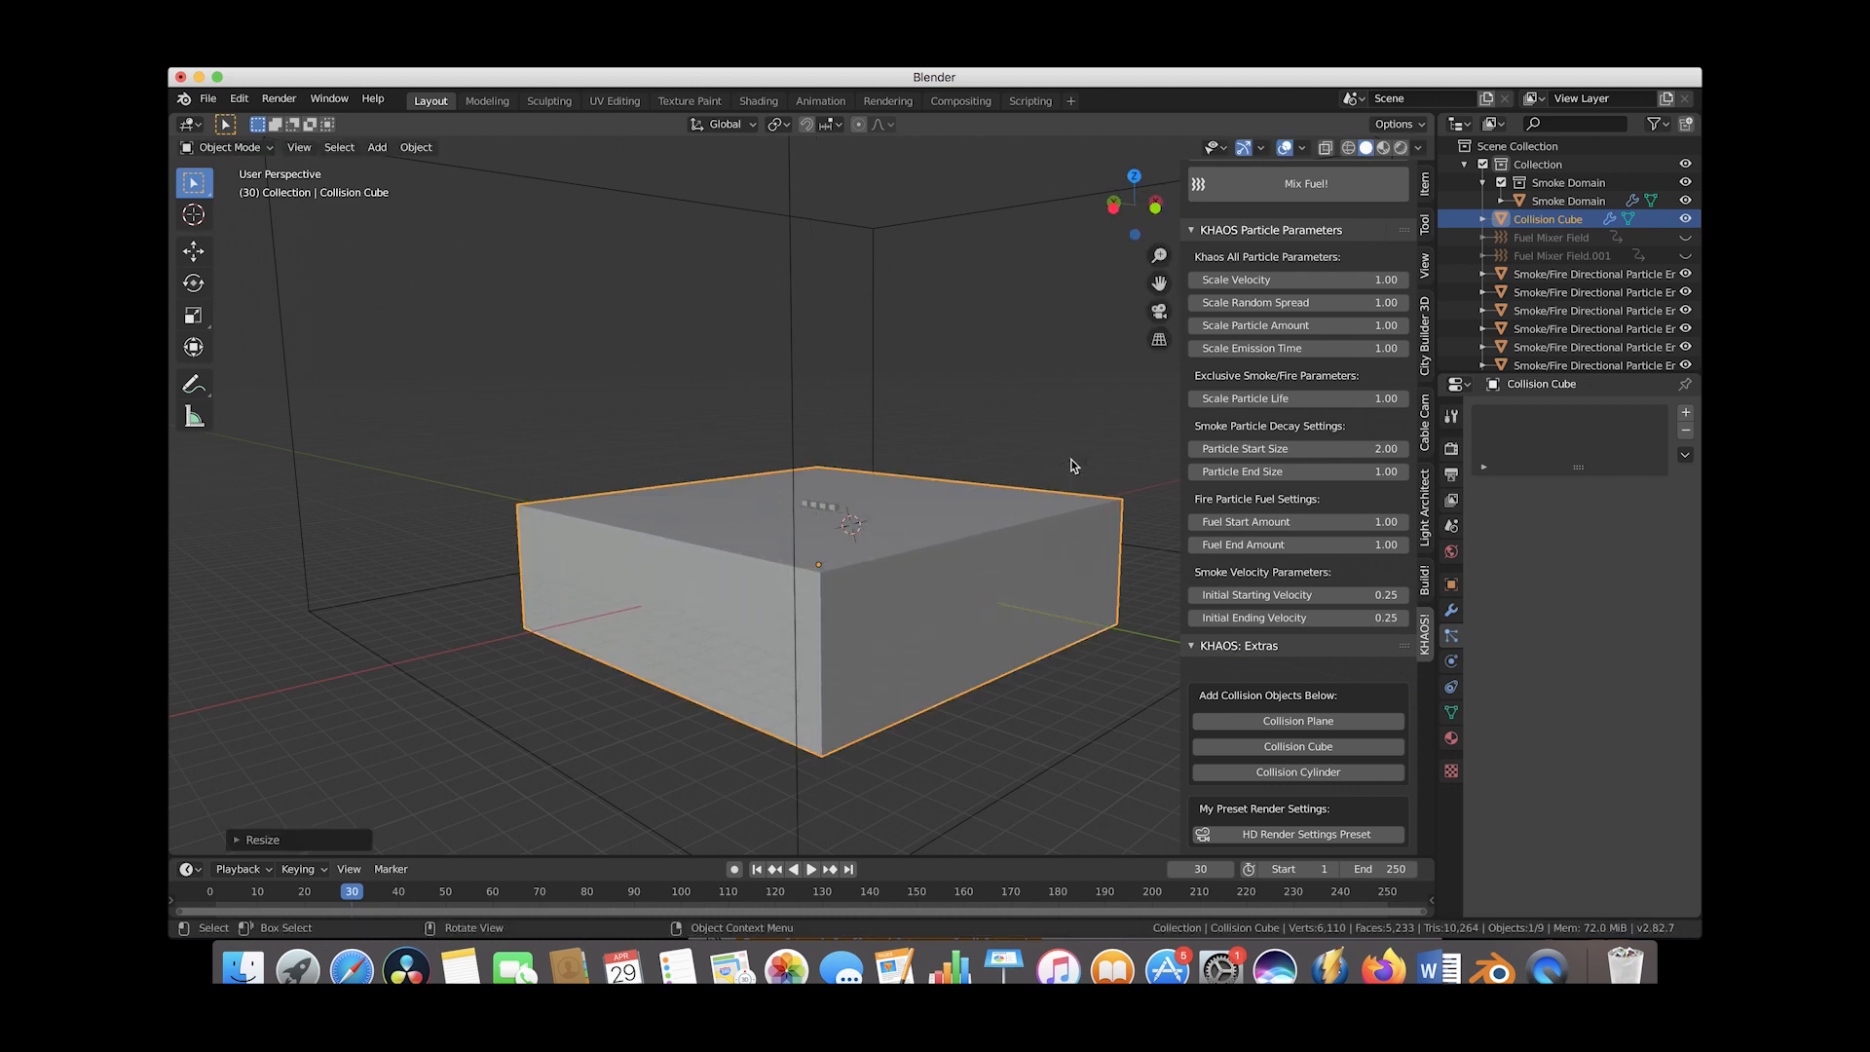
Shape the collision cube into a thin, wide ground slab and move it vertically to sit beneath the truck's wheels
key("s")
key("z")
left_click(869, 550)
key("s")
left_click(1038, 514)
key("s")
key("z")
left_click(862, 553)
middle_click_drag(818, 573, 970, 444)
key("g")
key("z")
left_click(829, 526)
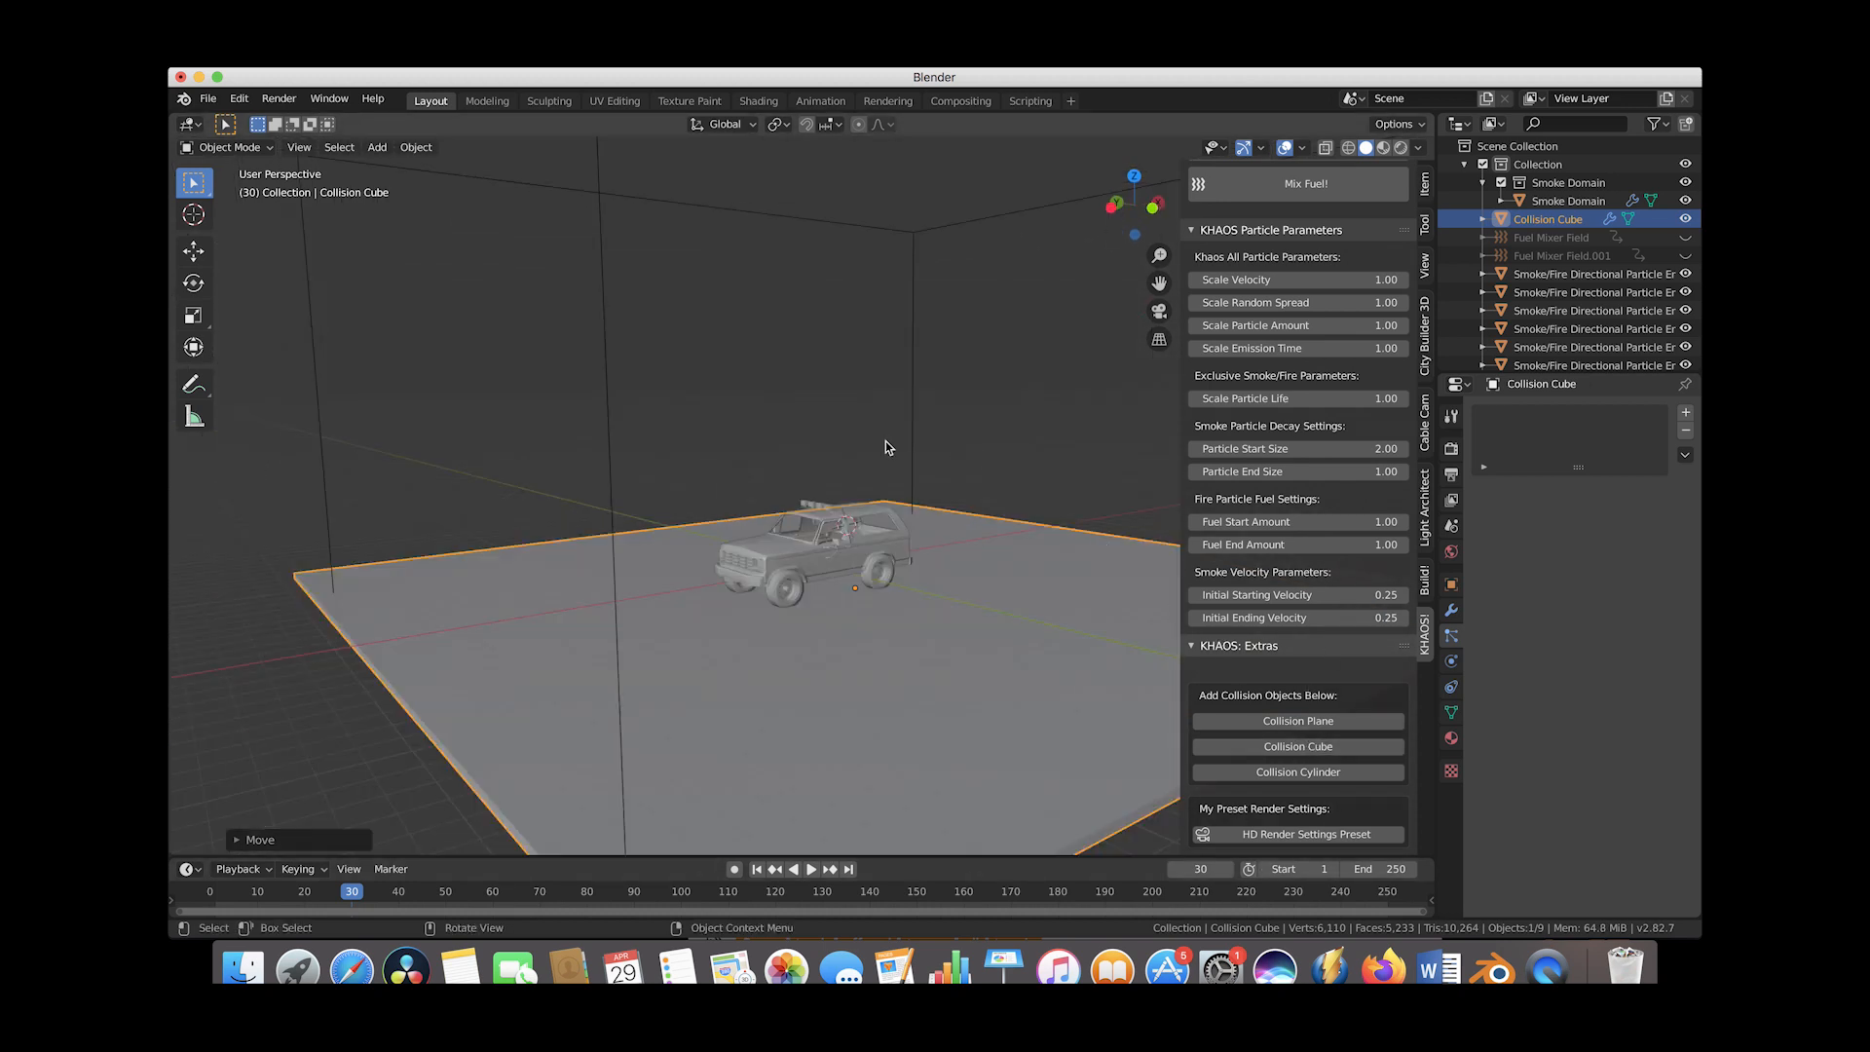
Add an area light, place it above the ground slab beside the truck and enlarge it
middle_click_drag(886, 441, 799, 430)
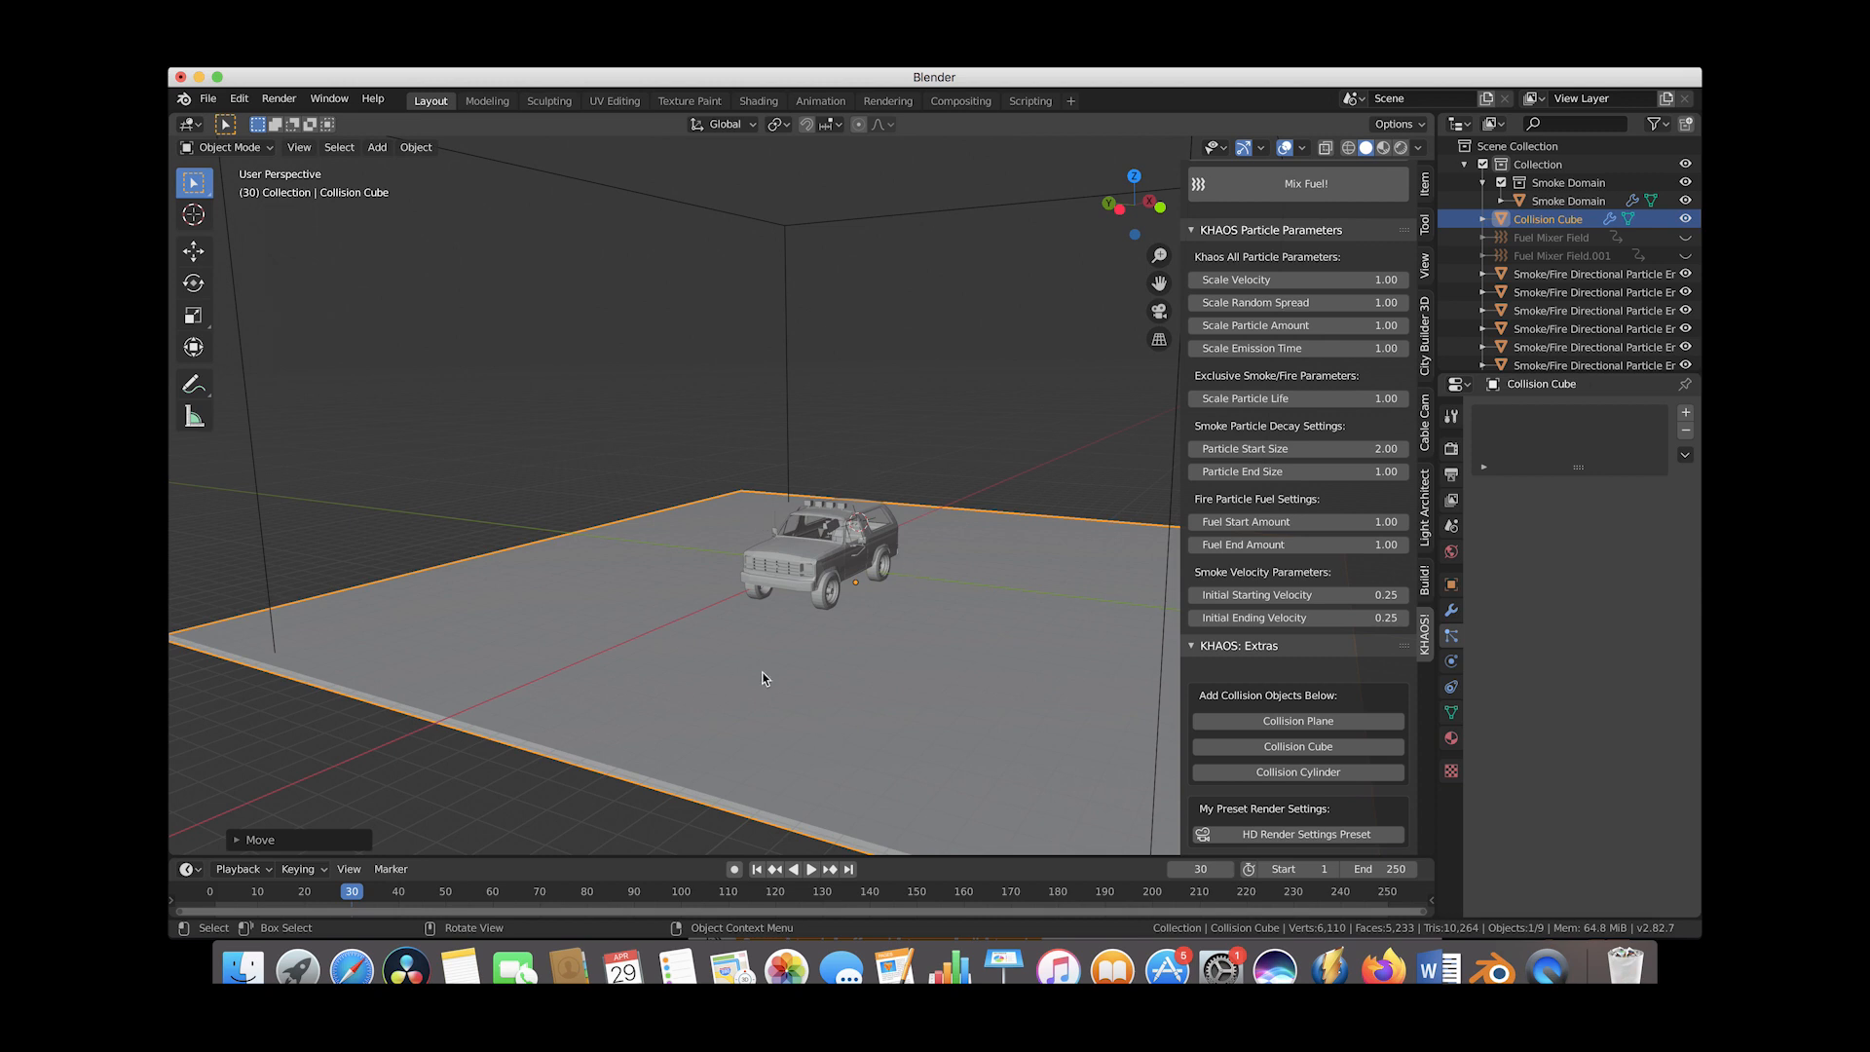
middle_click_drag(661, 615, 785, 553)
key("shift+a")
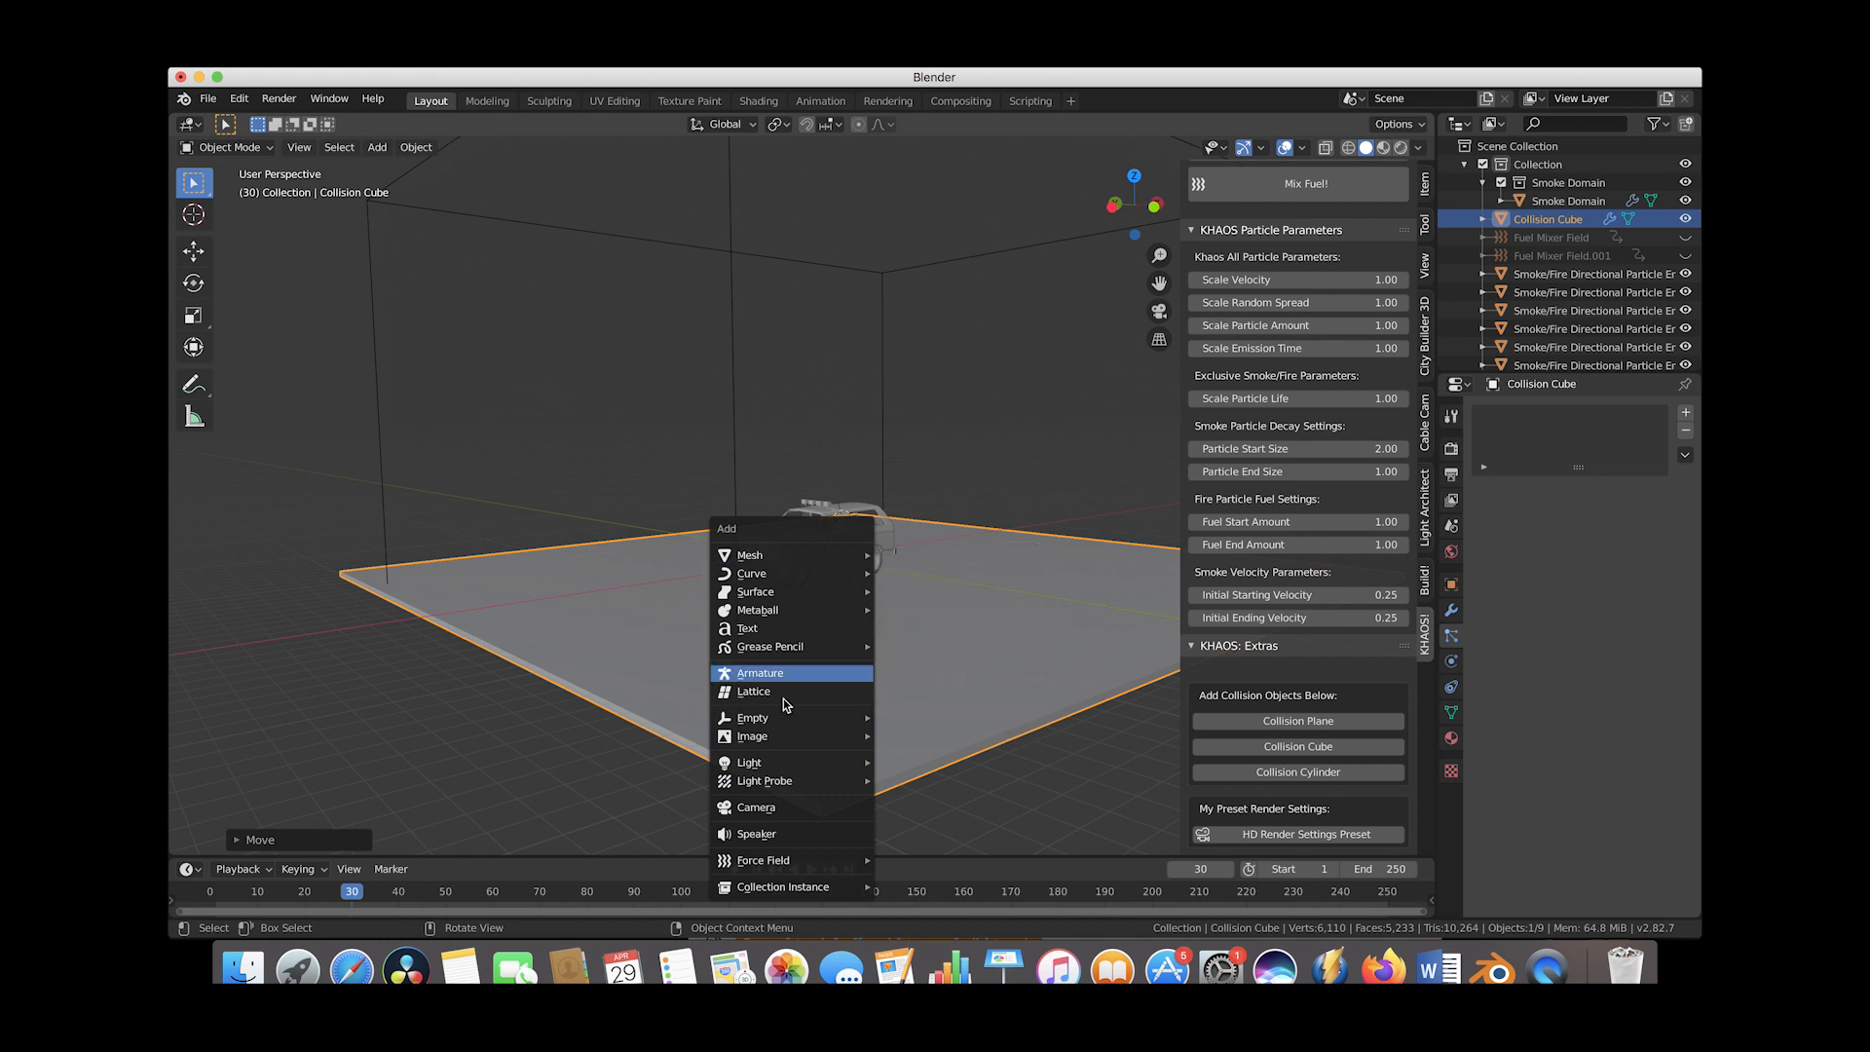
mouse_move(779, 763)
left_click(925, 823)
middle_click_drag(872, 781, 1043, 513)
key("s")
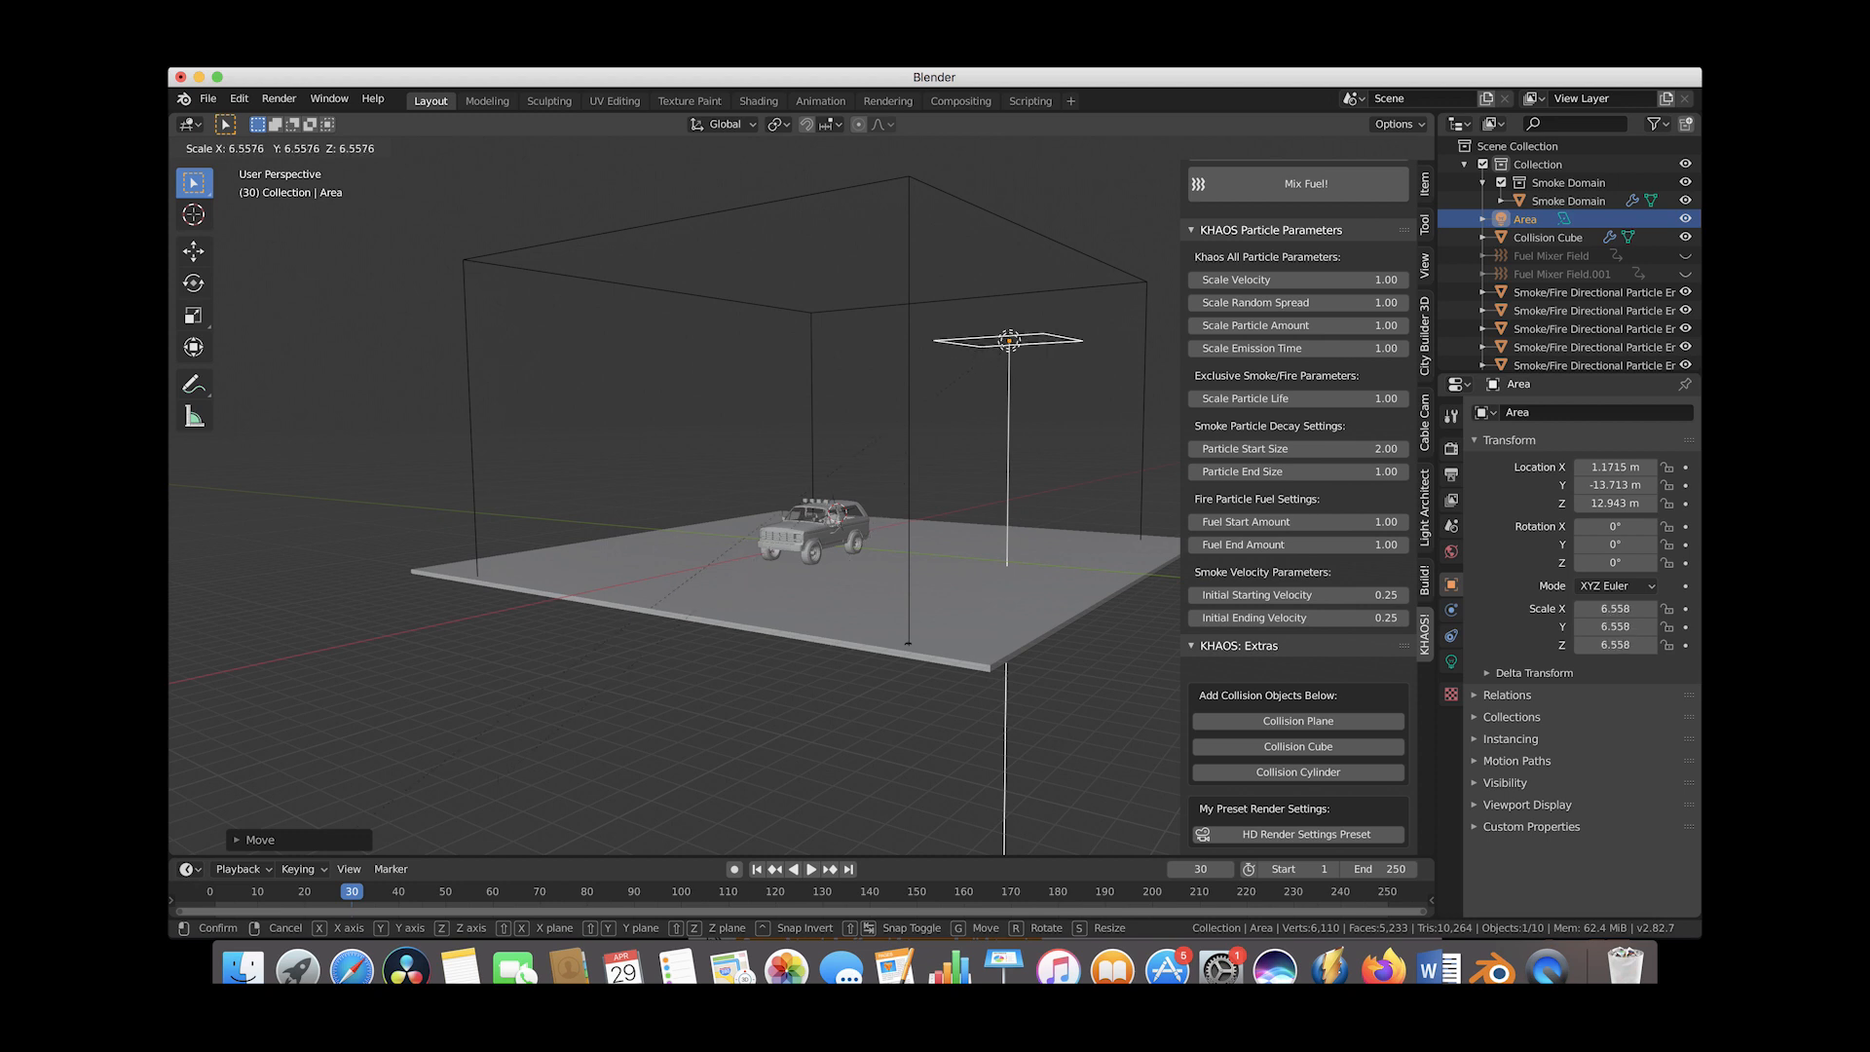
left_click(940, 672)
Tilt the area light about 49° toward the truck, move it farther out and scale it to about 13.7
middle_click_drag(940, 671, 1076, 545)
key("r")
left_click(917, 542)
key("g")
left_click(991, 483)
key("s")
left_click(908, 485)
middle_click_drag(907, 485, 864, 519)
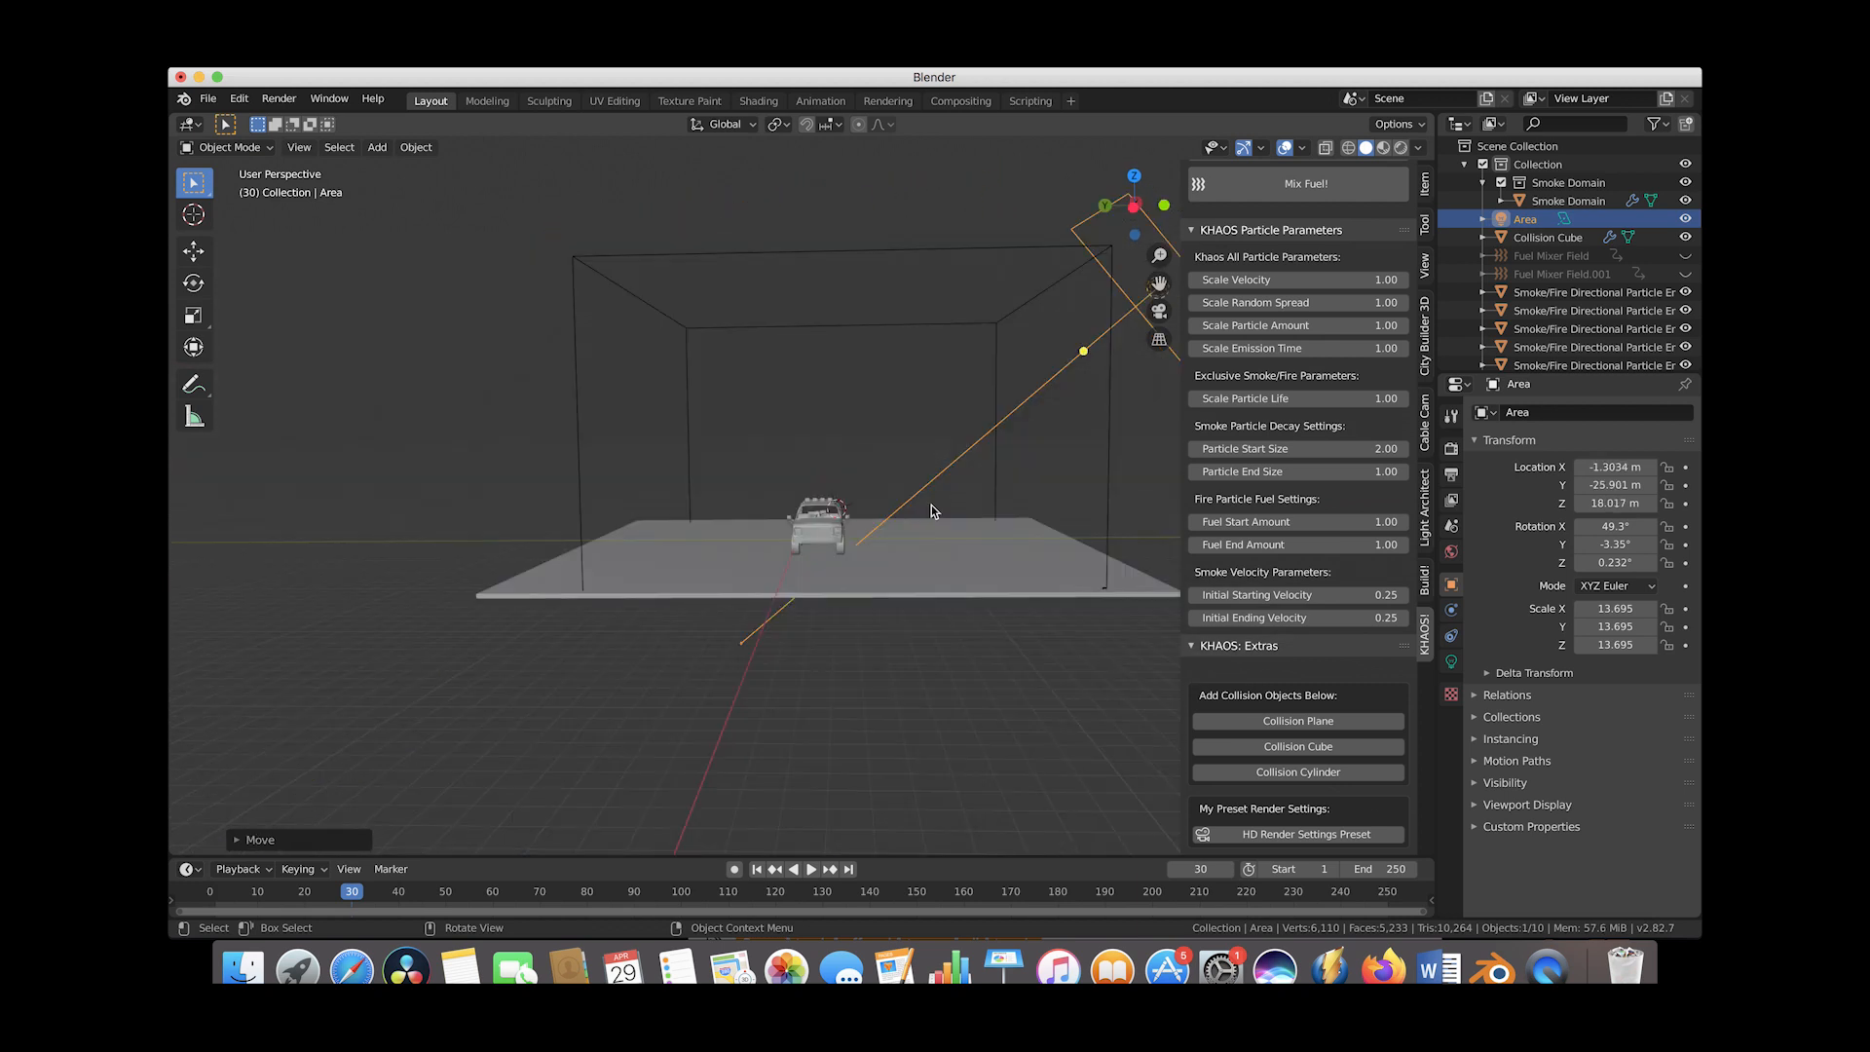
Use a Sky Texture as the world background color with a strength of 1.5
left_click(1451, 551)
left_click(1632, 443)
left_click(1687, 683)
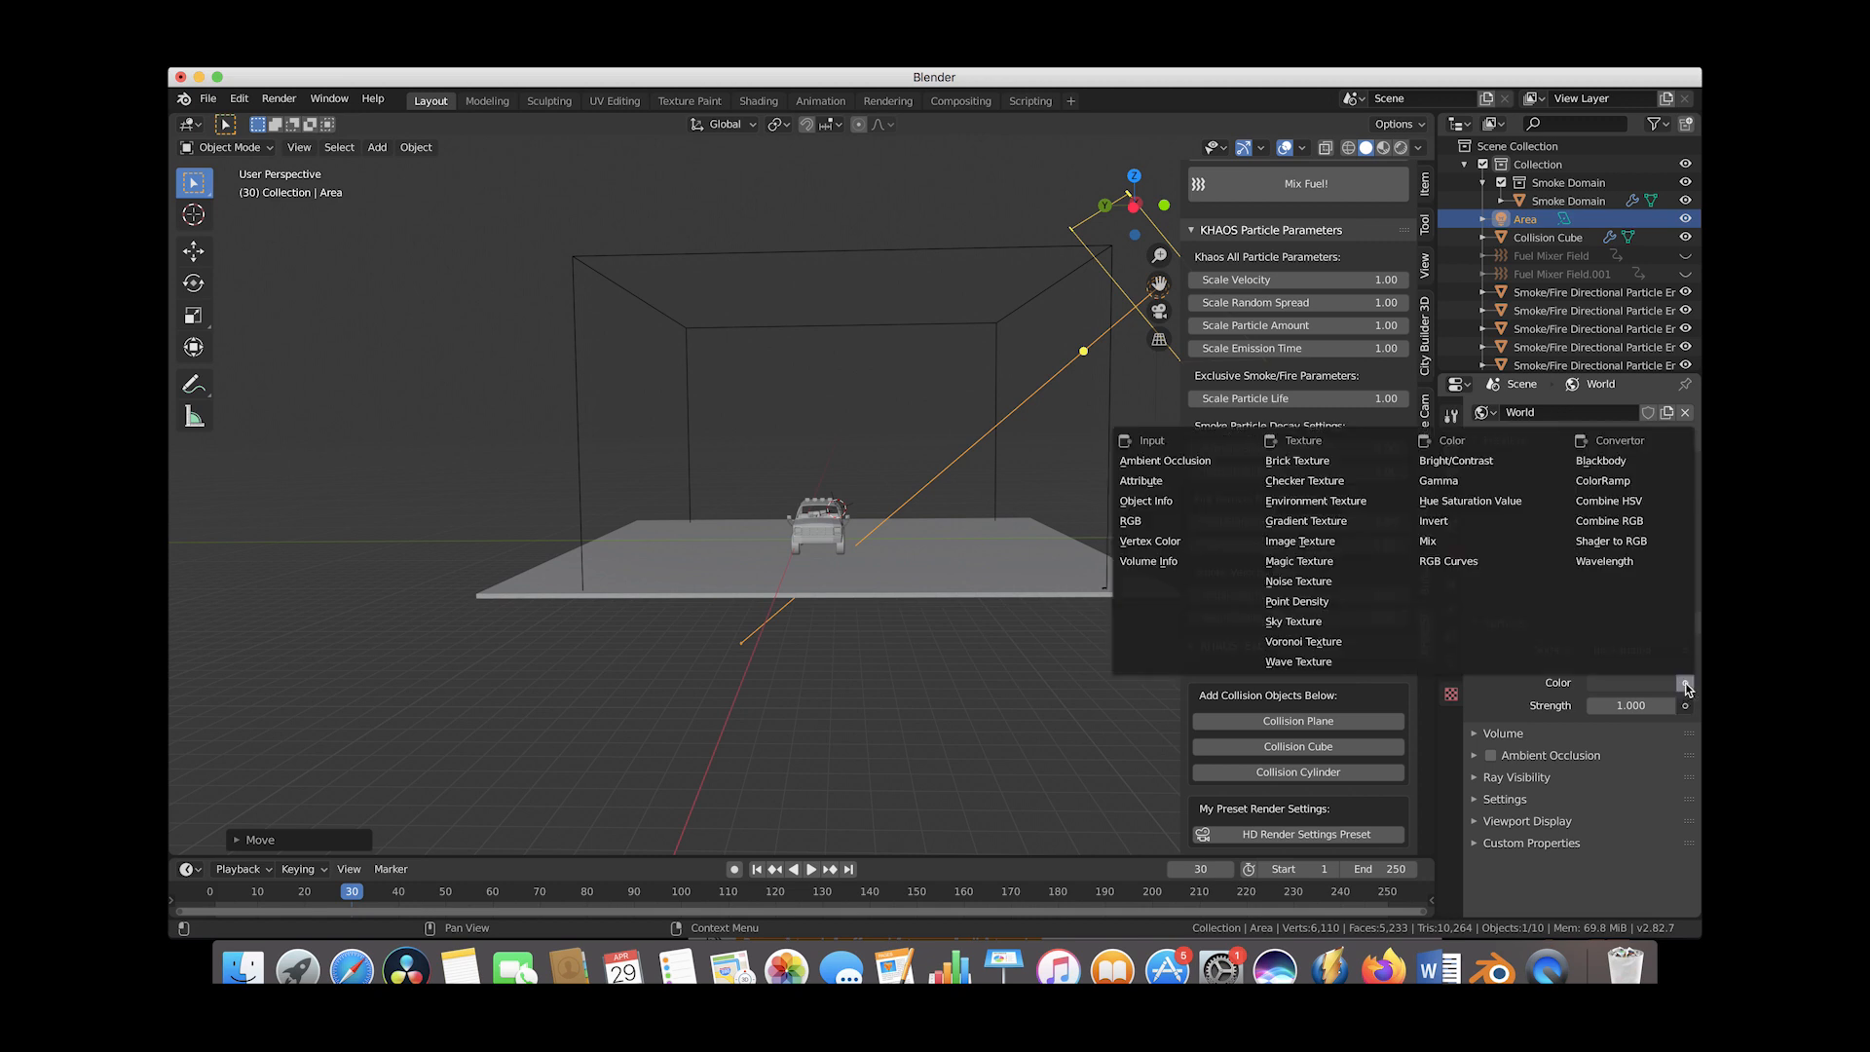
left_click(1296, 625)
mouse_move(857, 368)
middle_mouse_down()
mouse_move(743, 476)
mouse_move(863, 394)
middle_mouse_up()
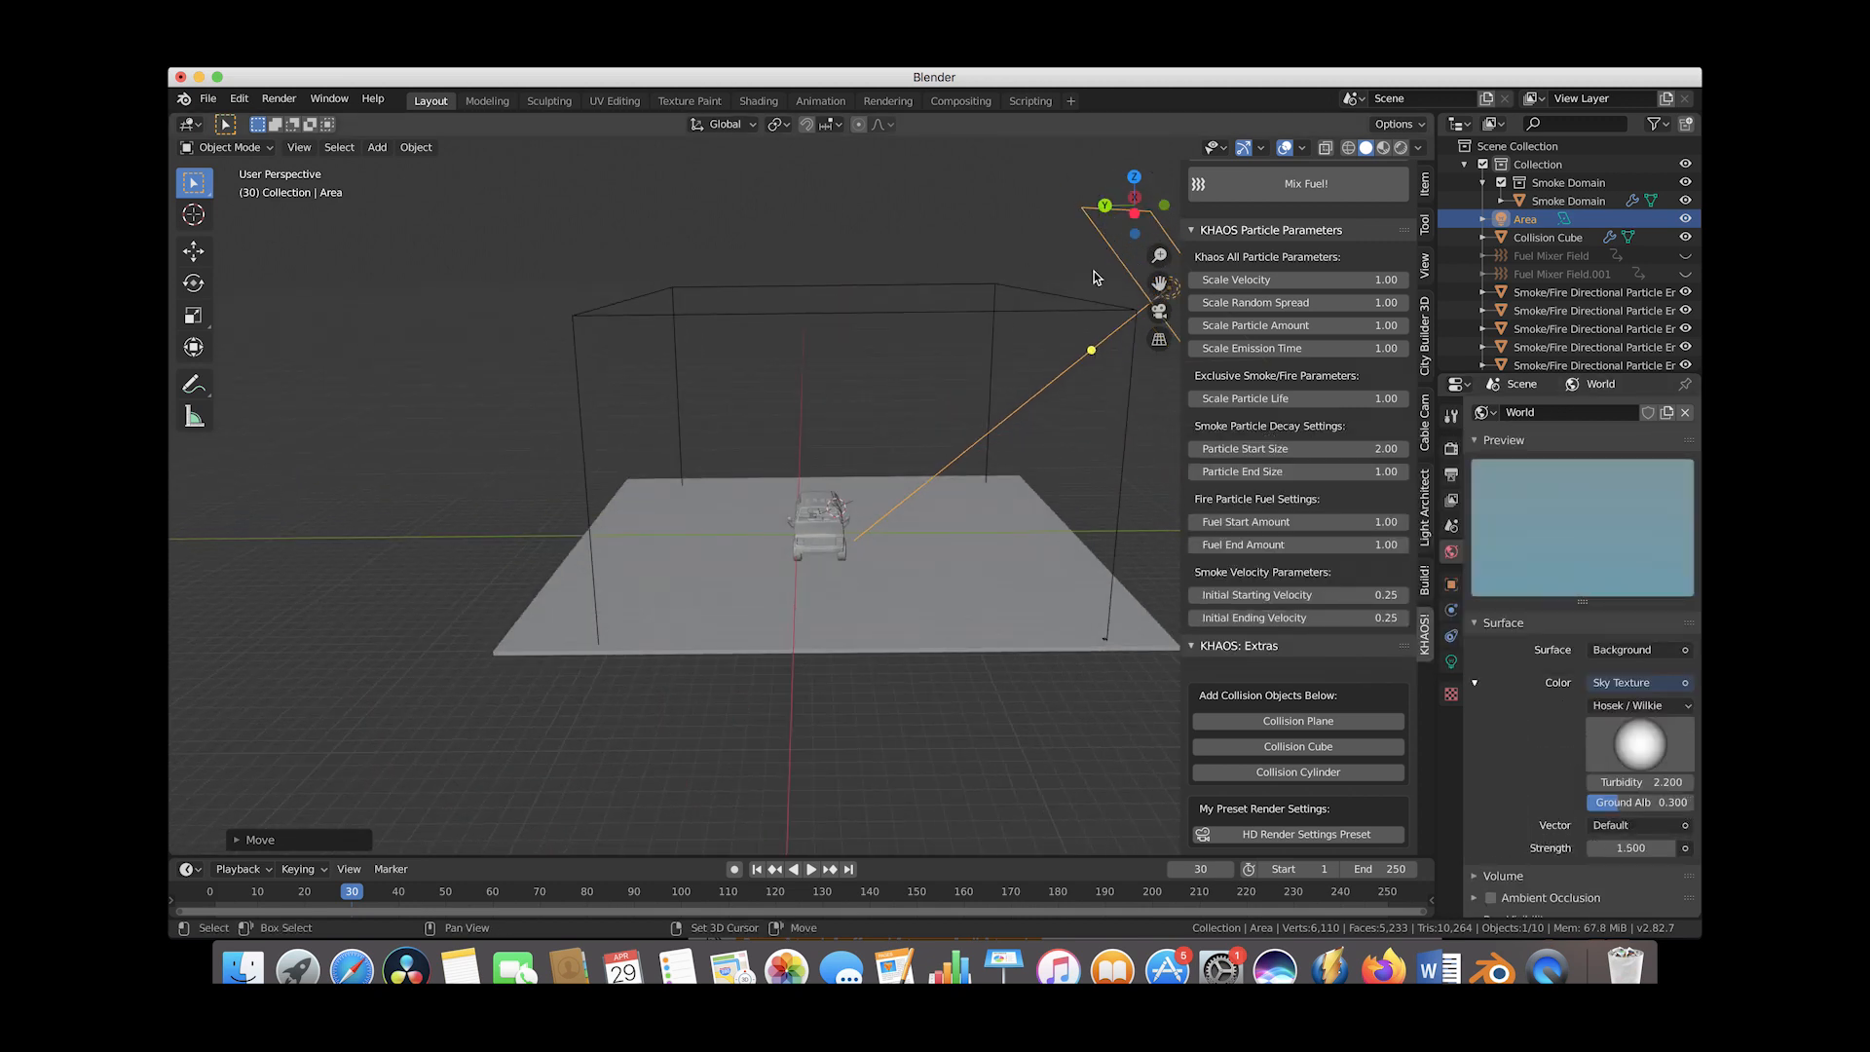
Set the area light's power to 10000 W
middle_click_drag(1036, 343, 902, 379, "shift")
left_click(1451, 661)
left_click(1637, 532)
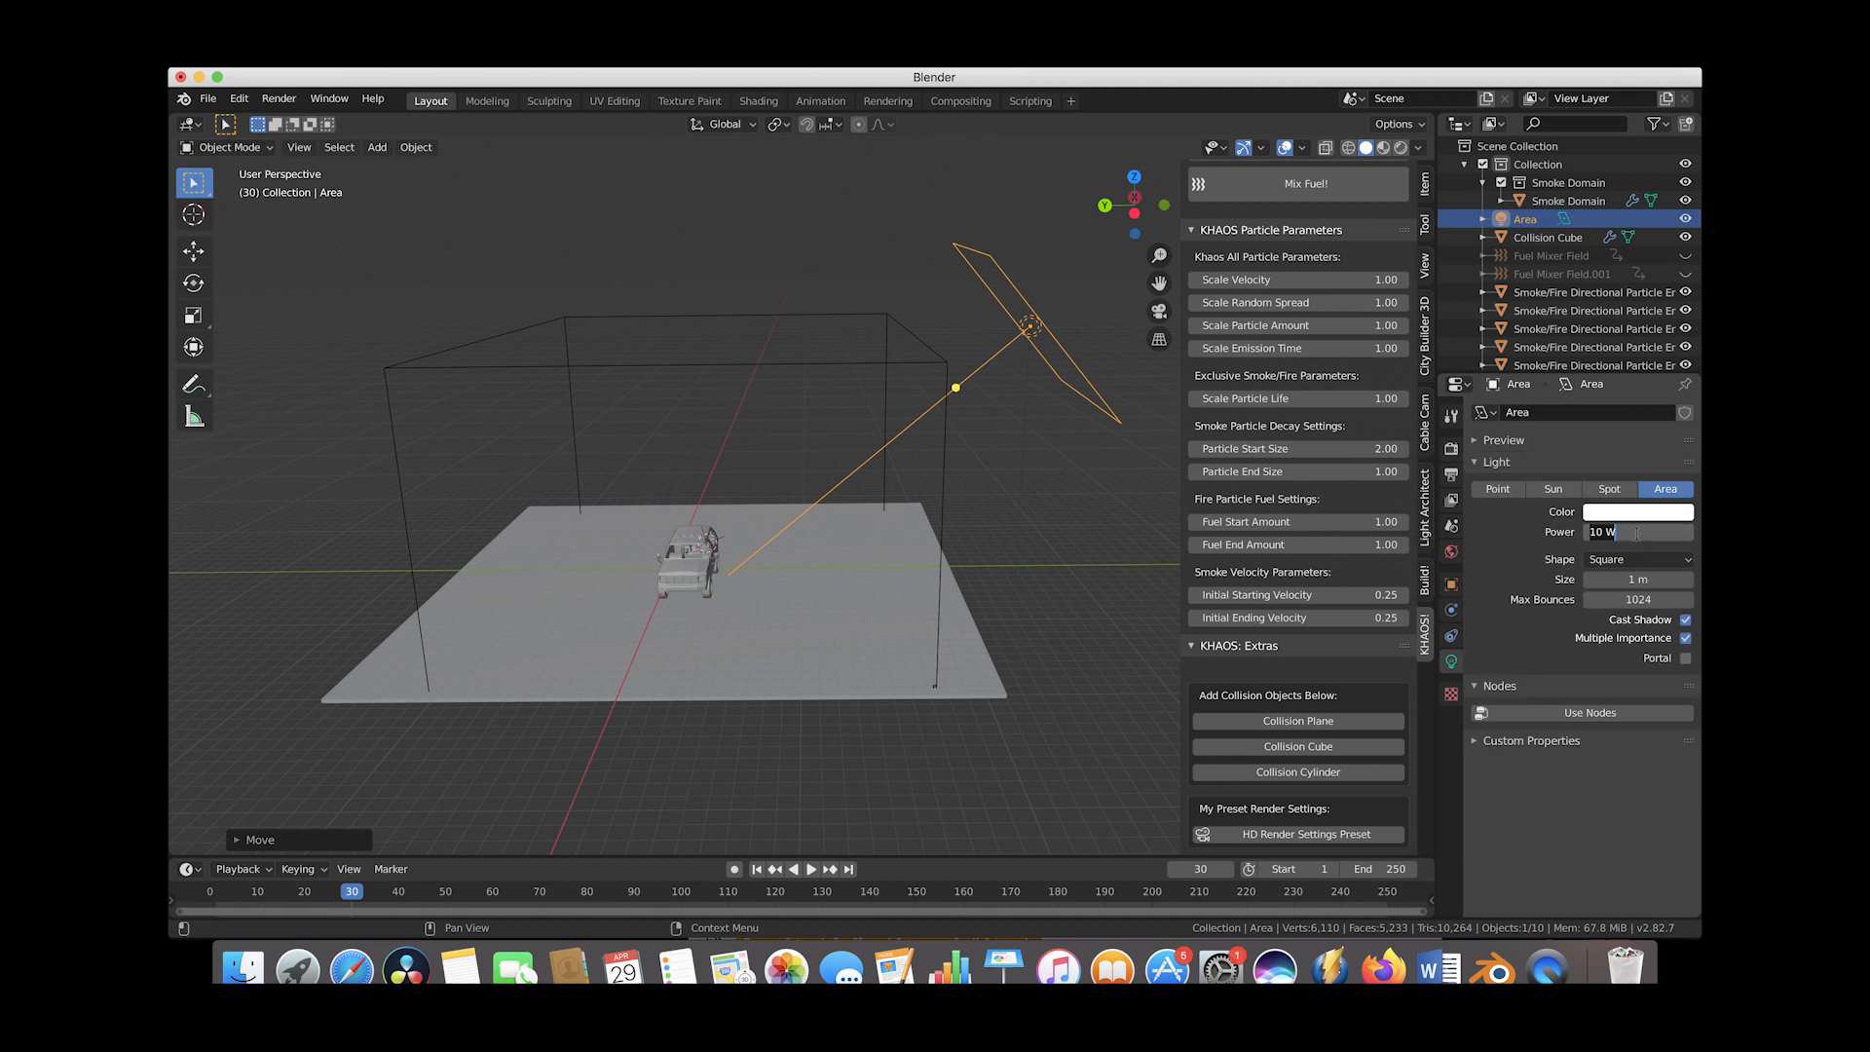
type("1000")
type("0")
key("Return")
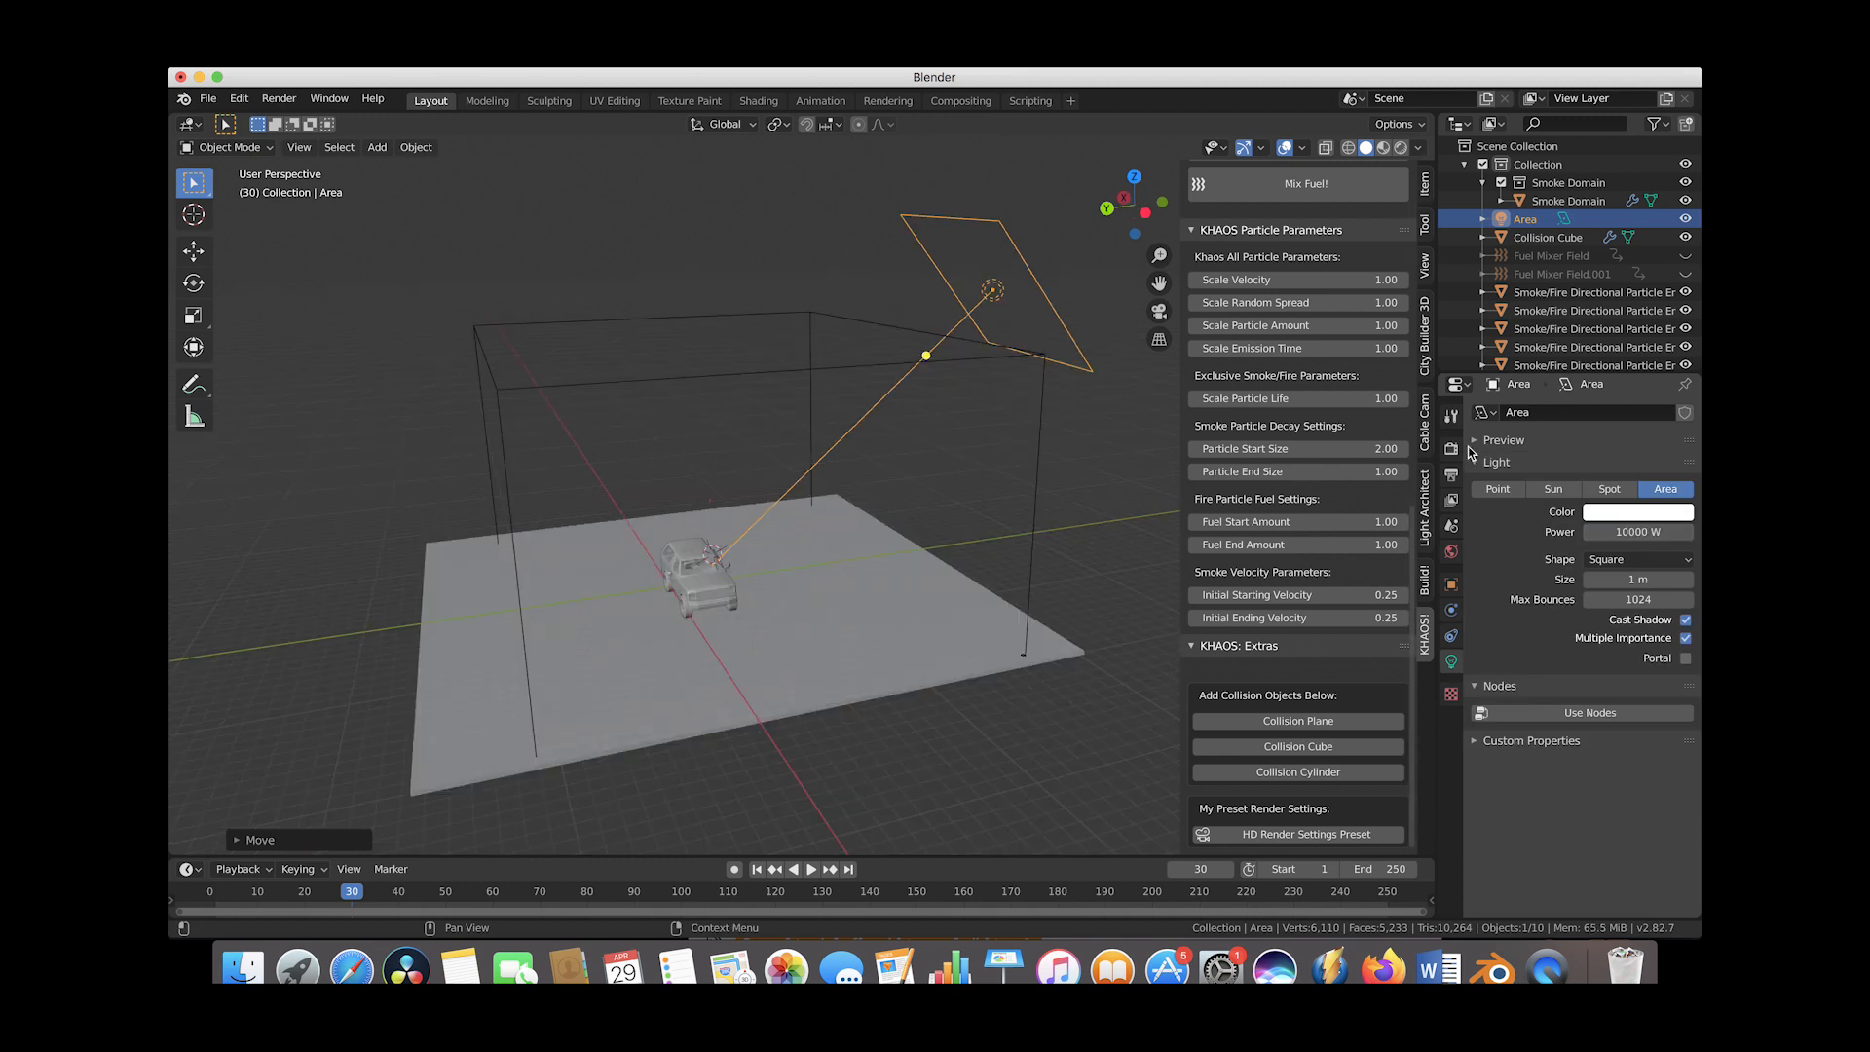
Enable a transparent film background in the Cycles render settings
left_click(1450, 450)
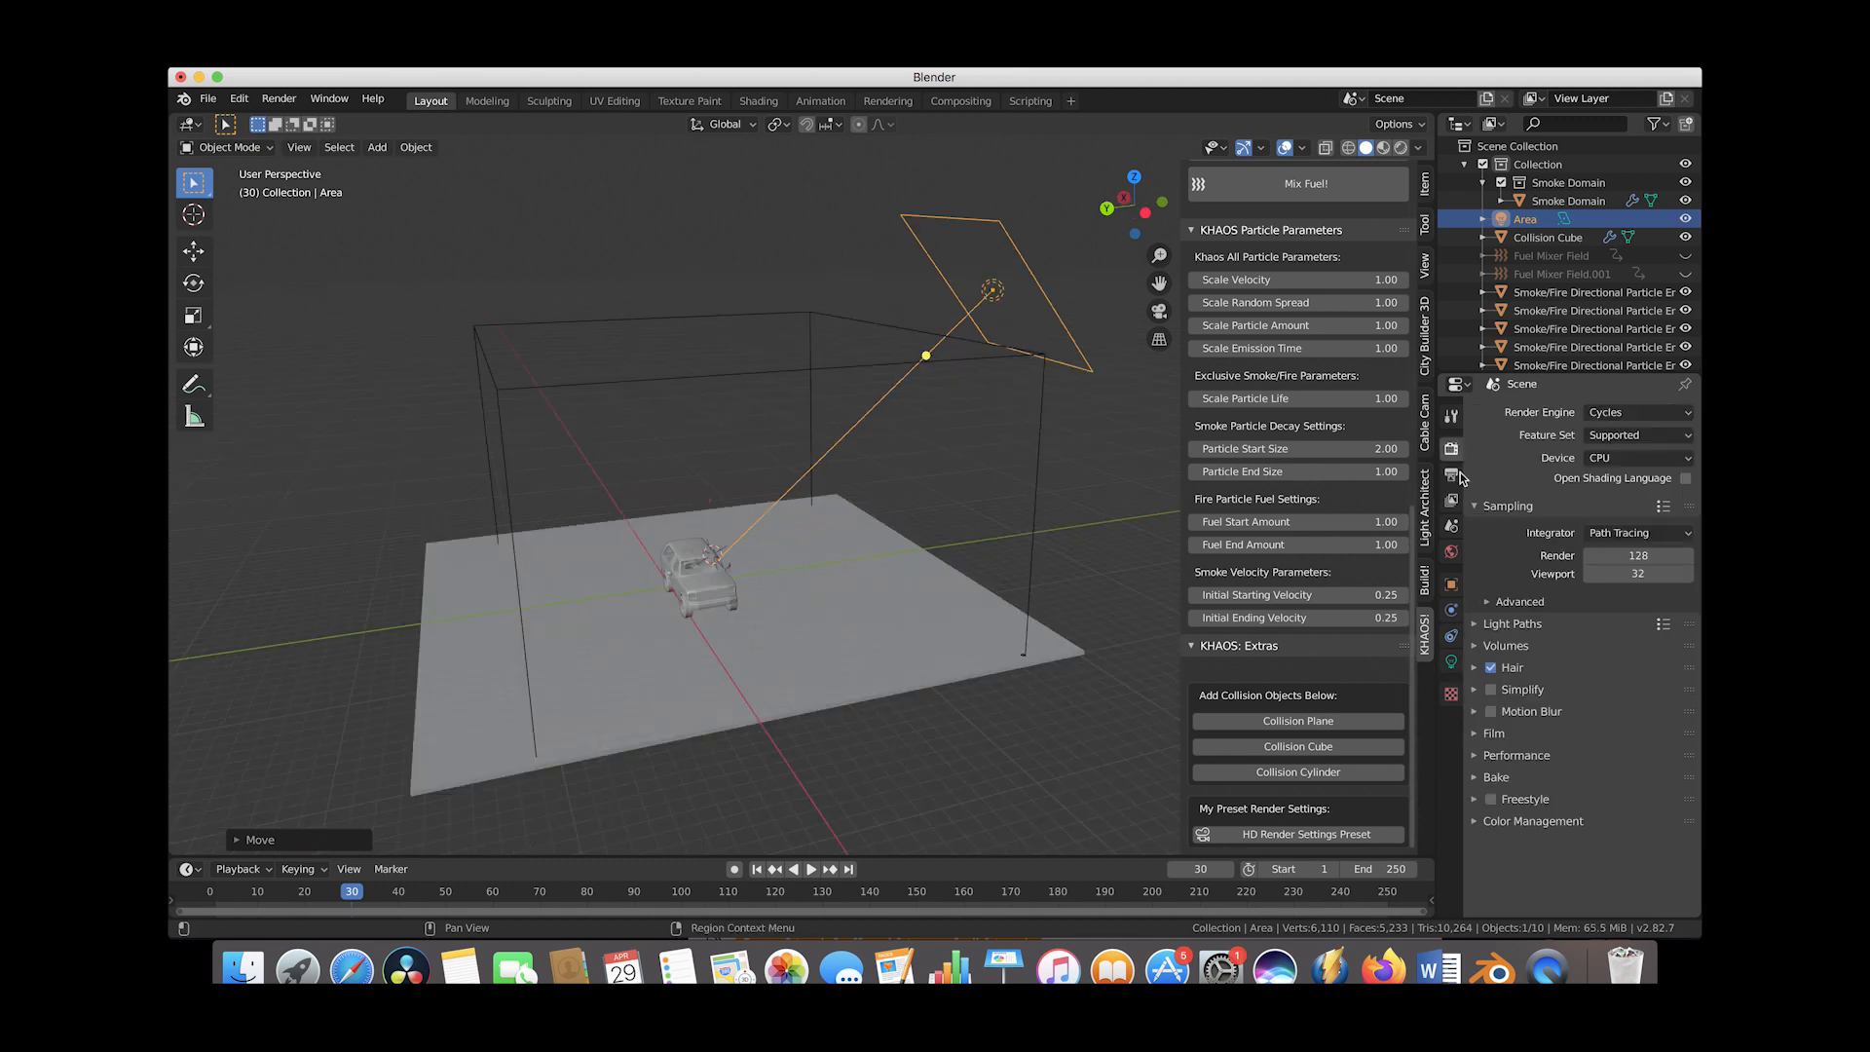
left_click(1475, 733)
scroll(1474, 736, "down", 2)
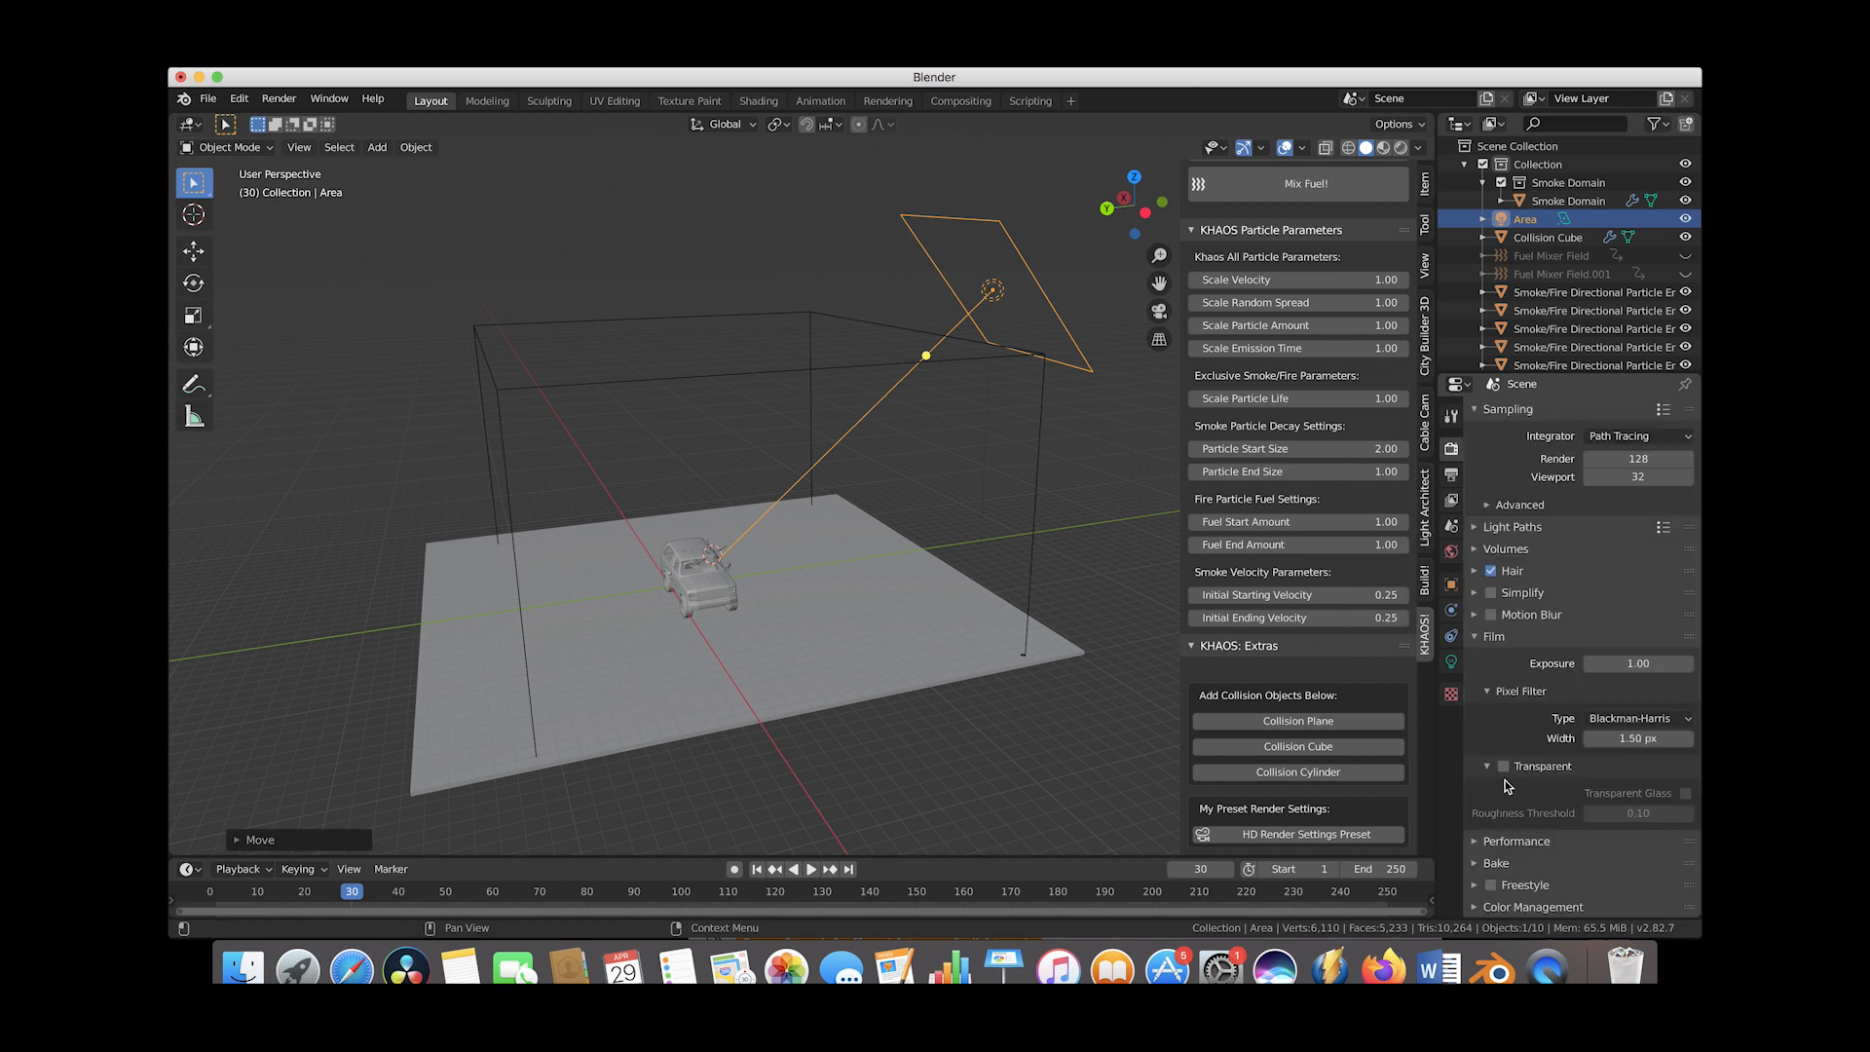
left_click(1504, 767)
Set the Cycles volume step size to 0.05 m and the maximum volume steps to 260
left_click(1474, 551)
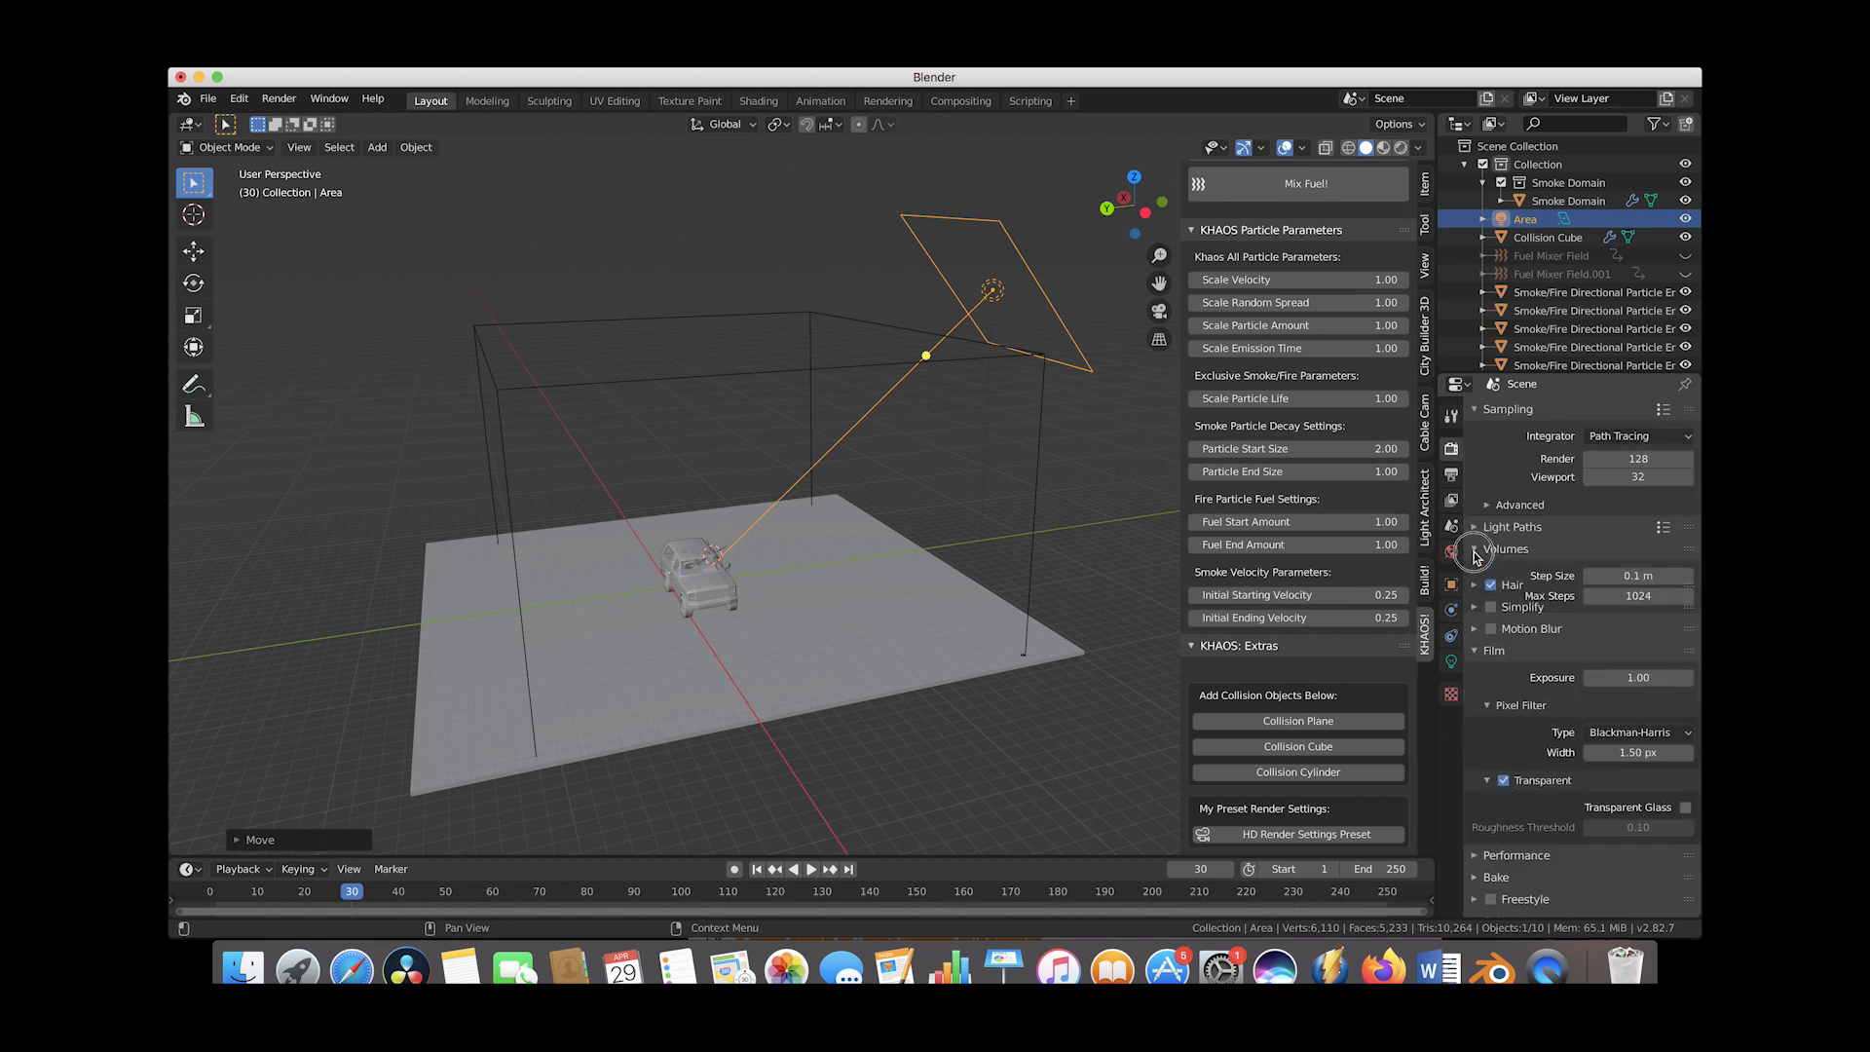
left_click(1633, 575)
type("0.05")
key("Return")
left_click(1635, 597)
type("260")
key("Return")
Set the maximum volume light bounces to 5
left_click(1476, 527)
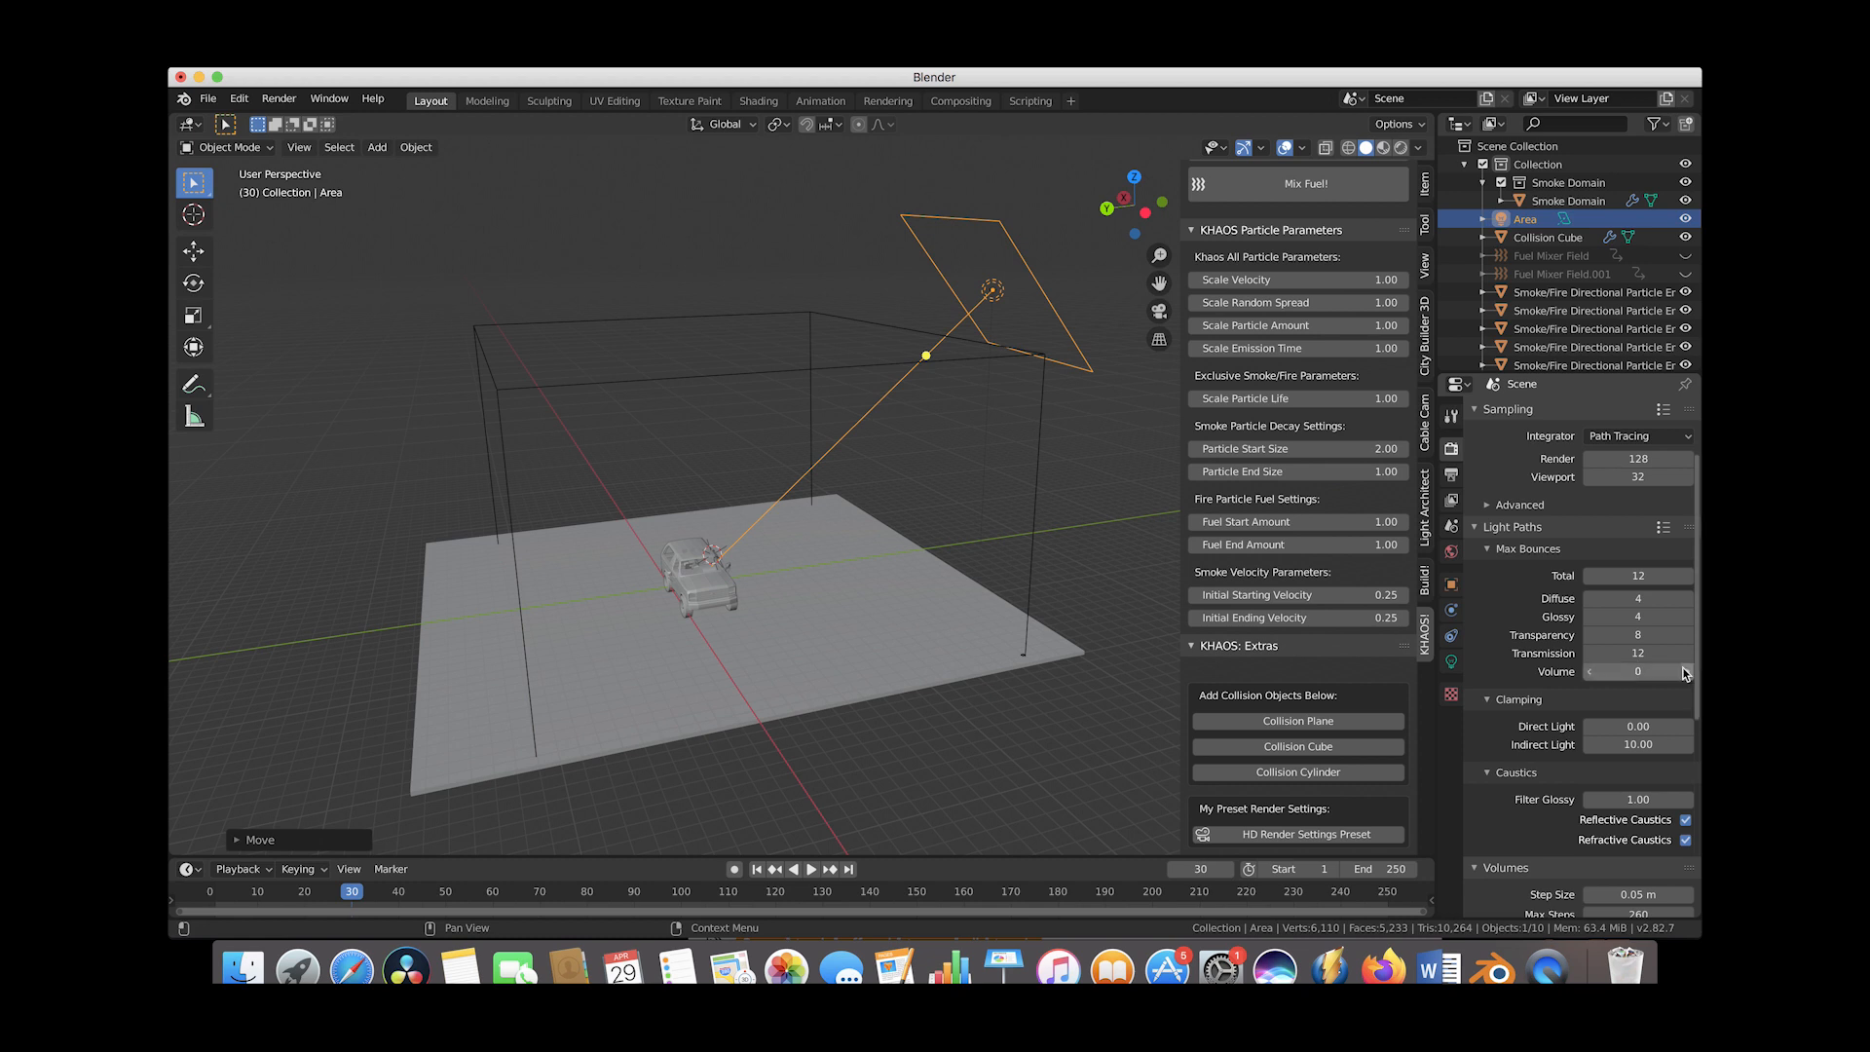
left_click(1645, 671)
type("5")
key("Return")
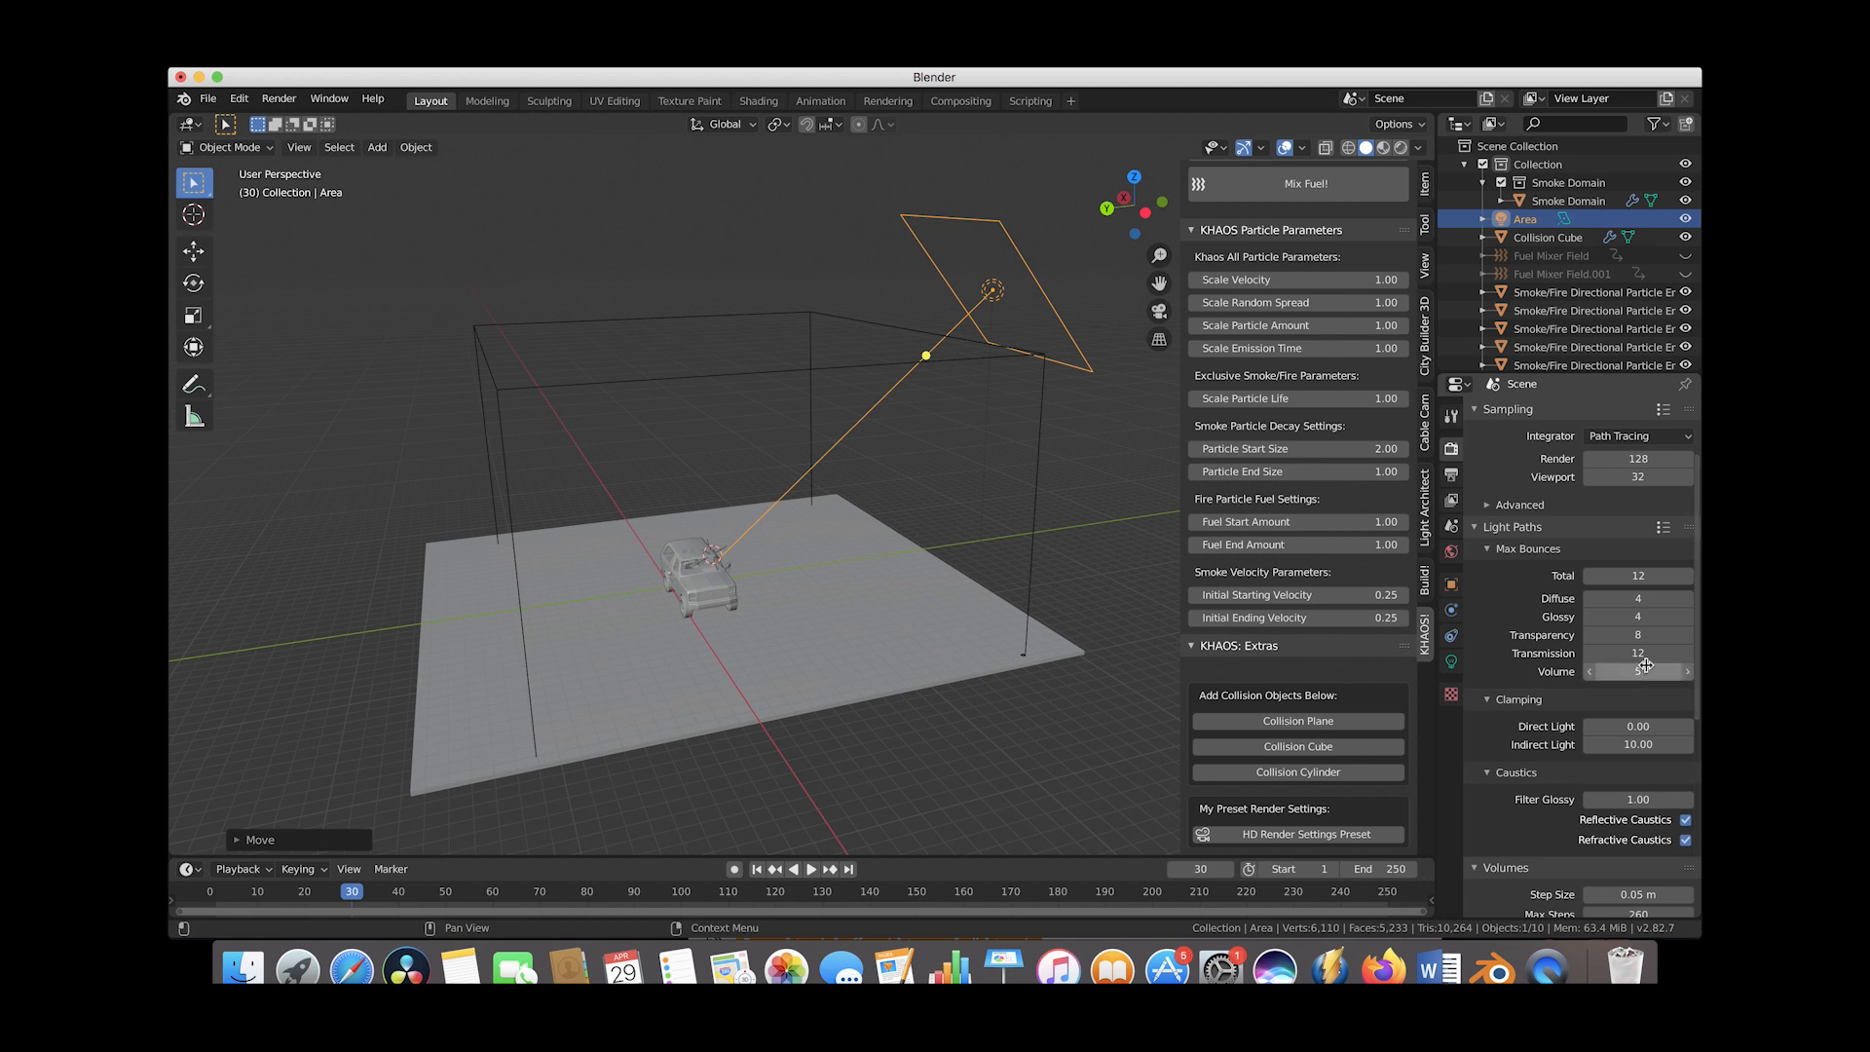
left_click(1525, 548)
Set the Cycles render samples to 30
left_click(1639, 556)
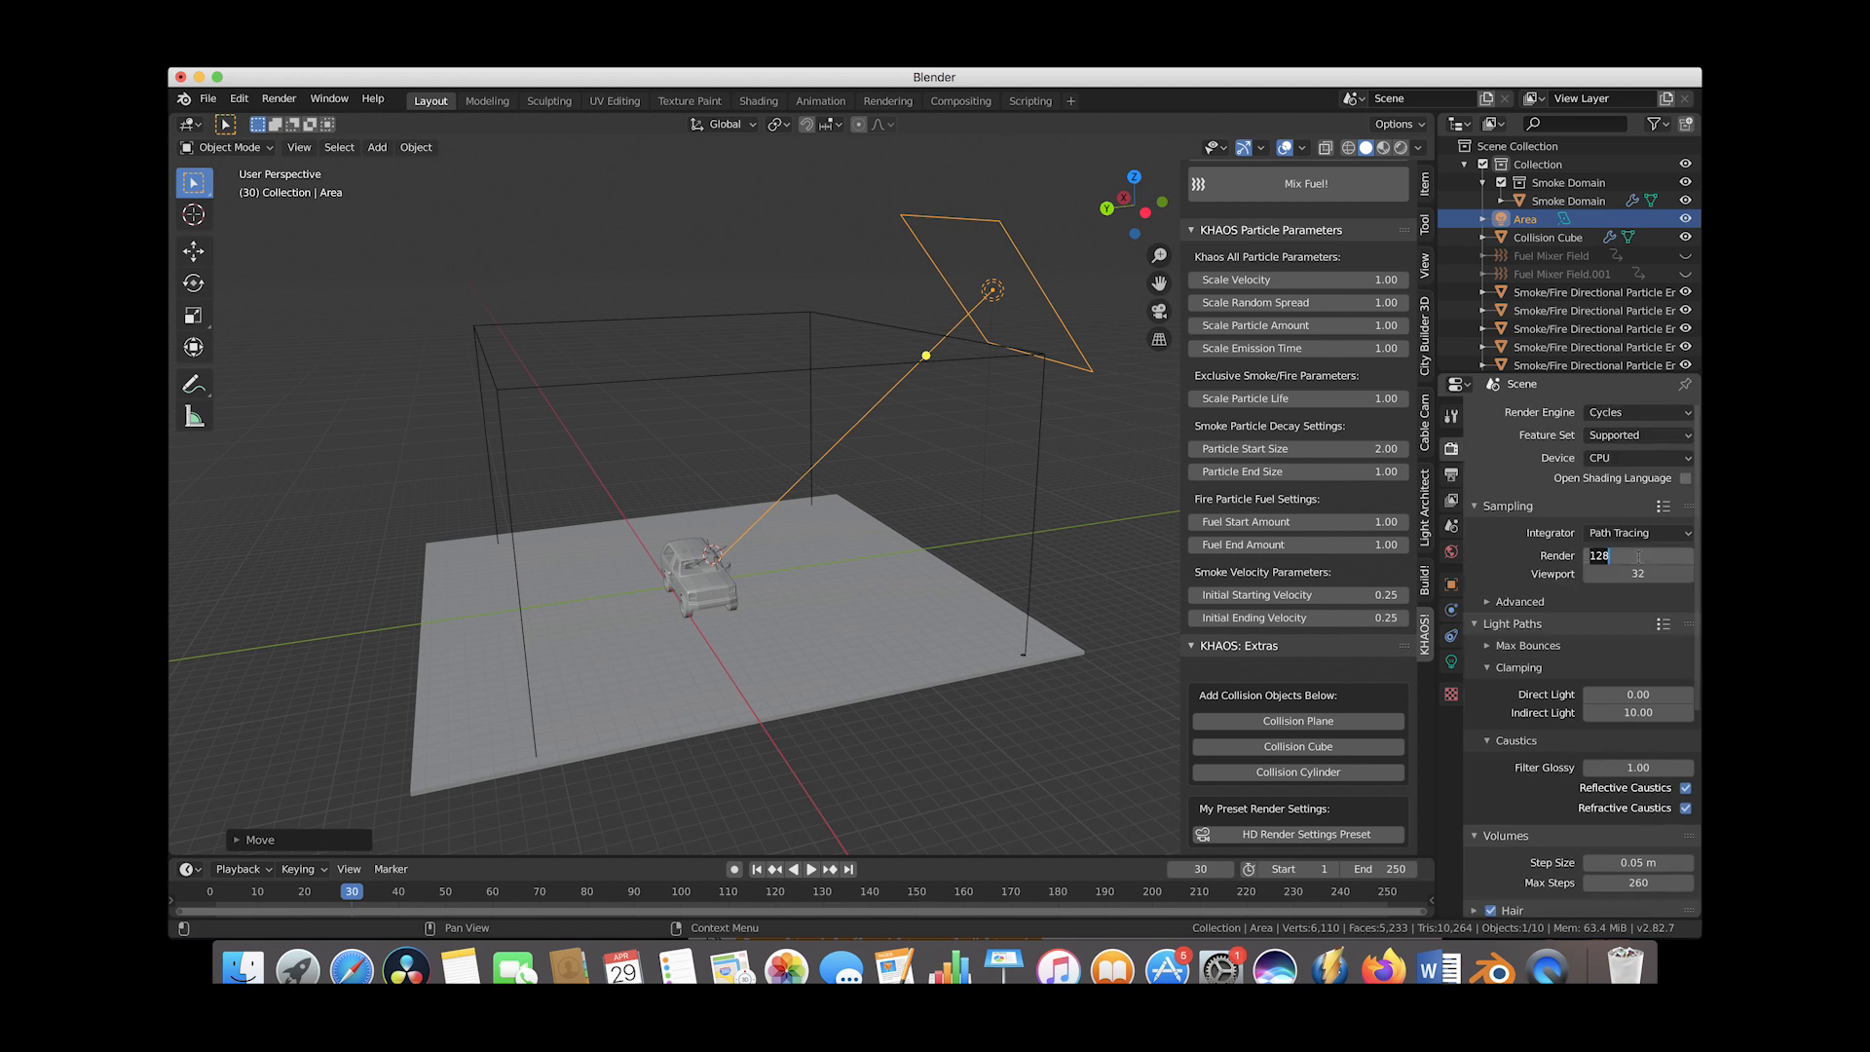
type("30")
key("Return")
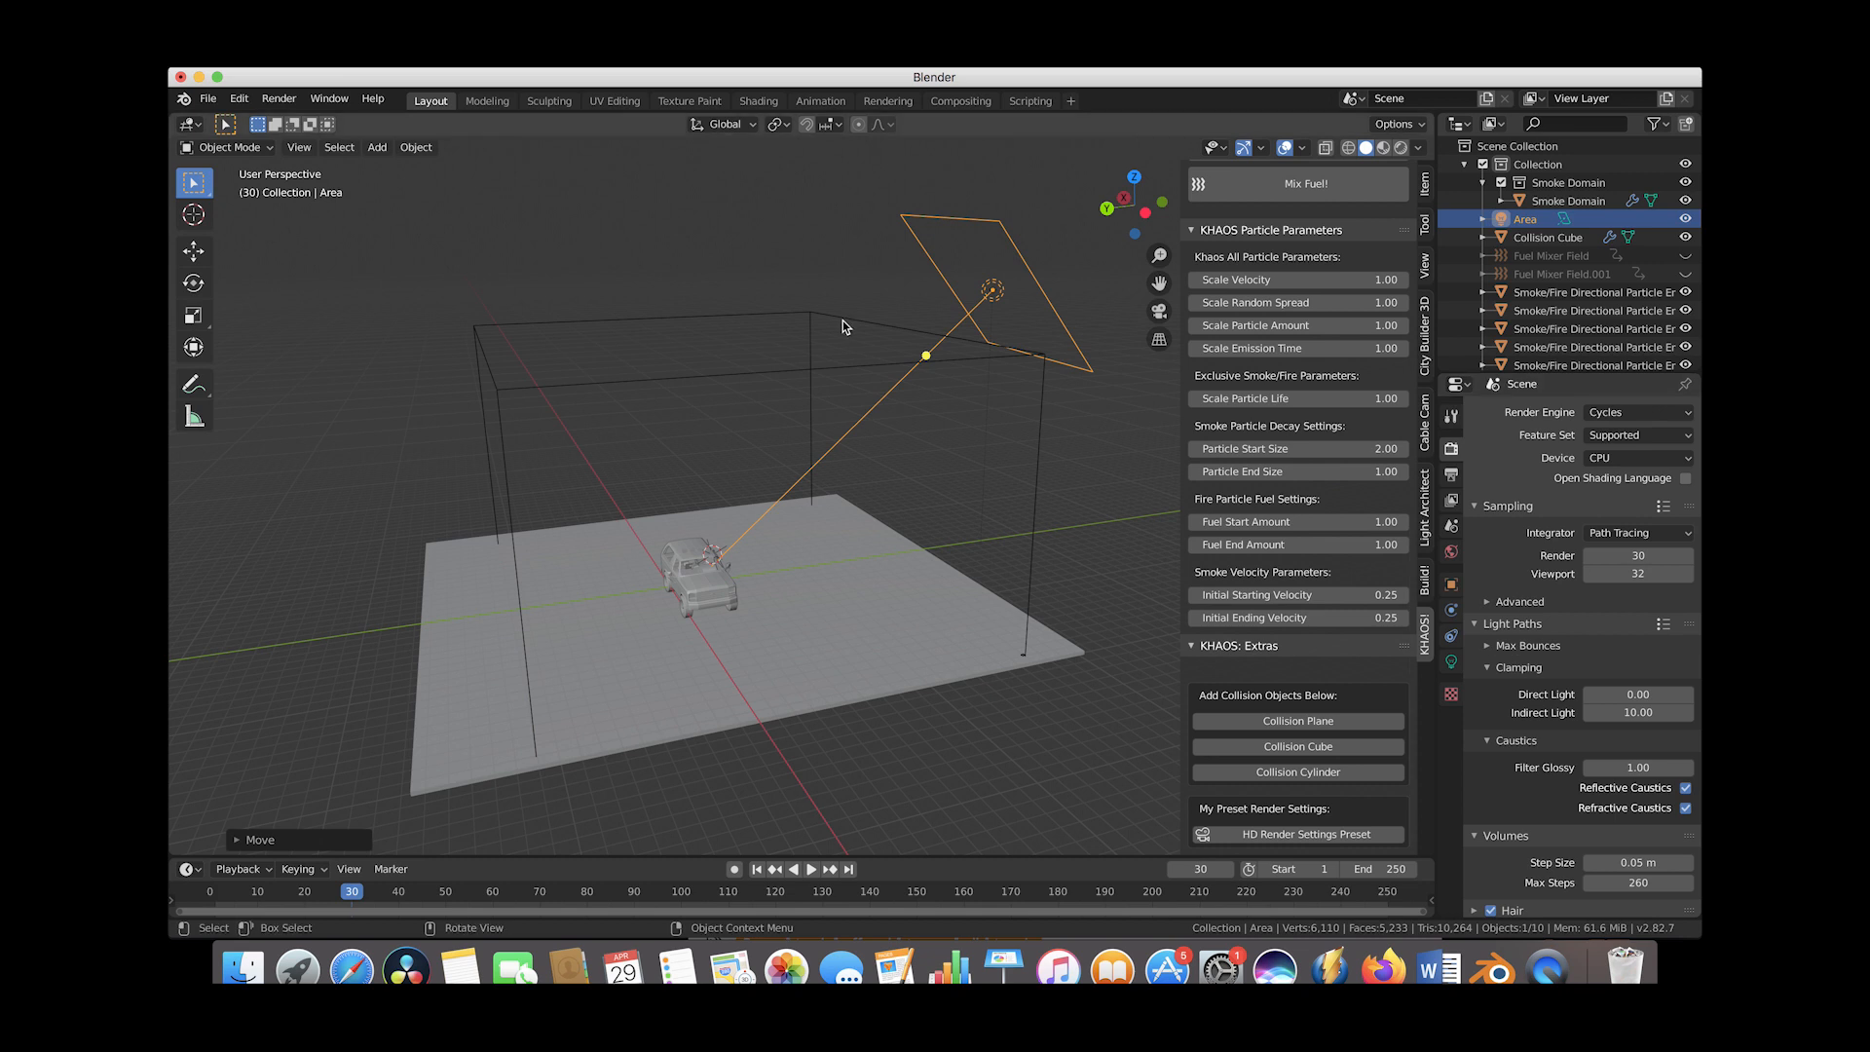
Select the smoke domain and set its fluid resolution divisions to 256
left_click(560, 325)
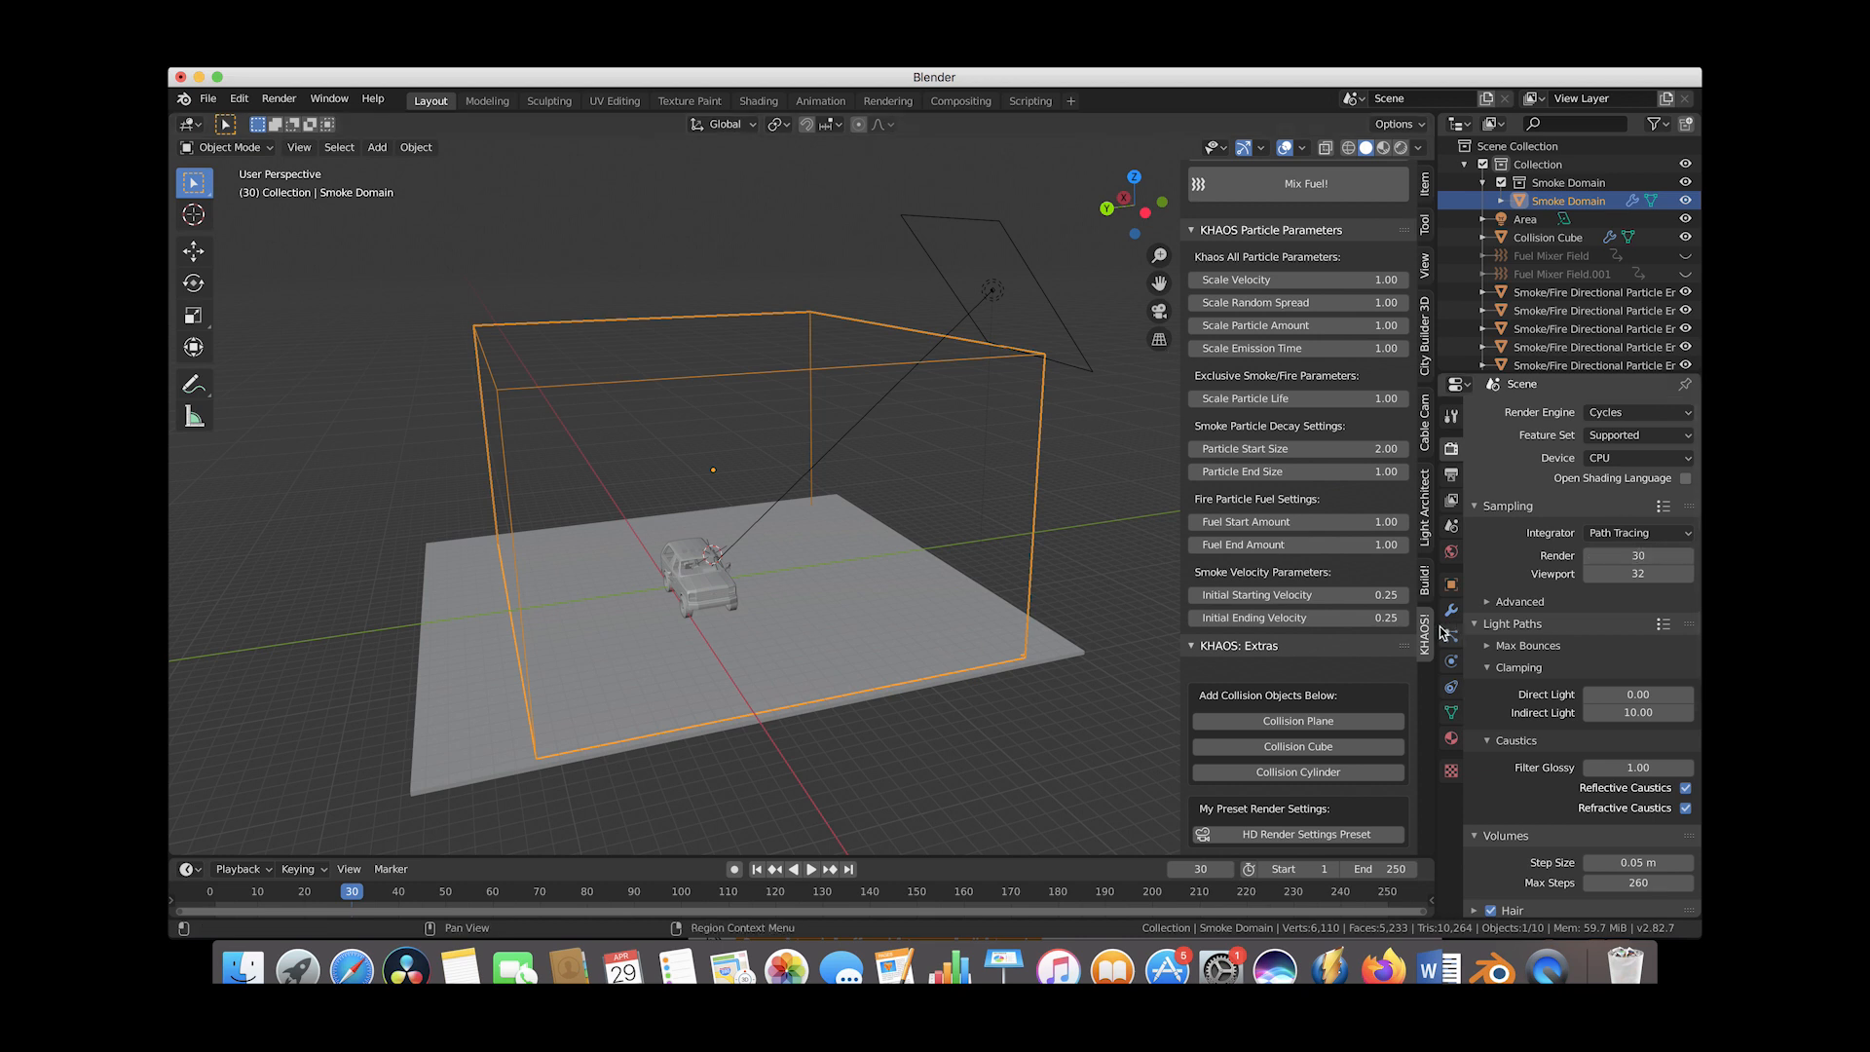
left_click(1451, 662)
scroll(1533, 746, "down", 2)
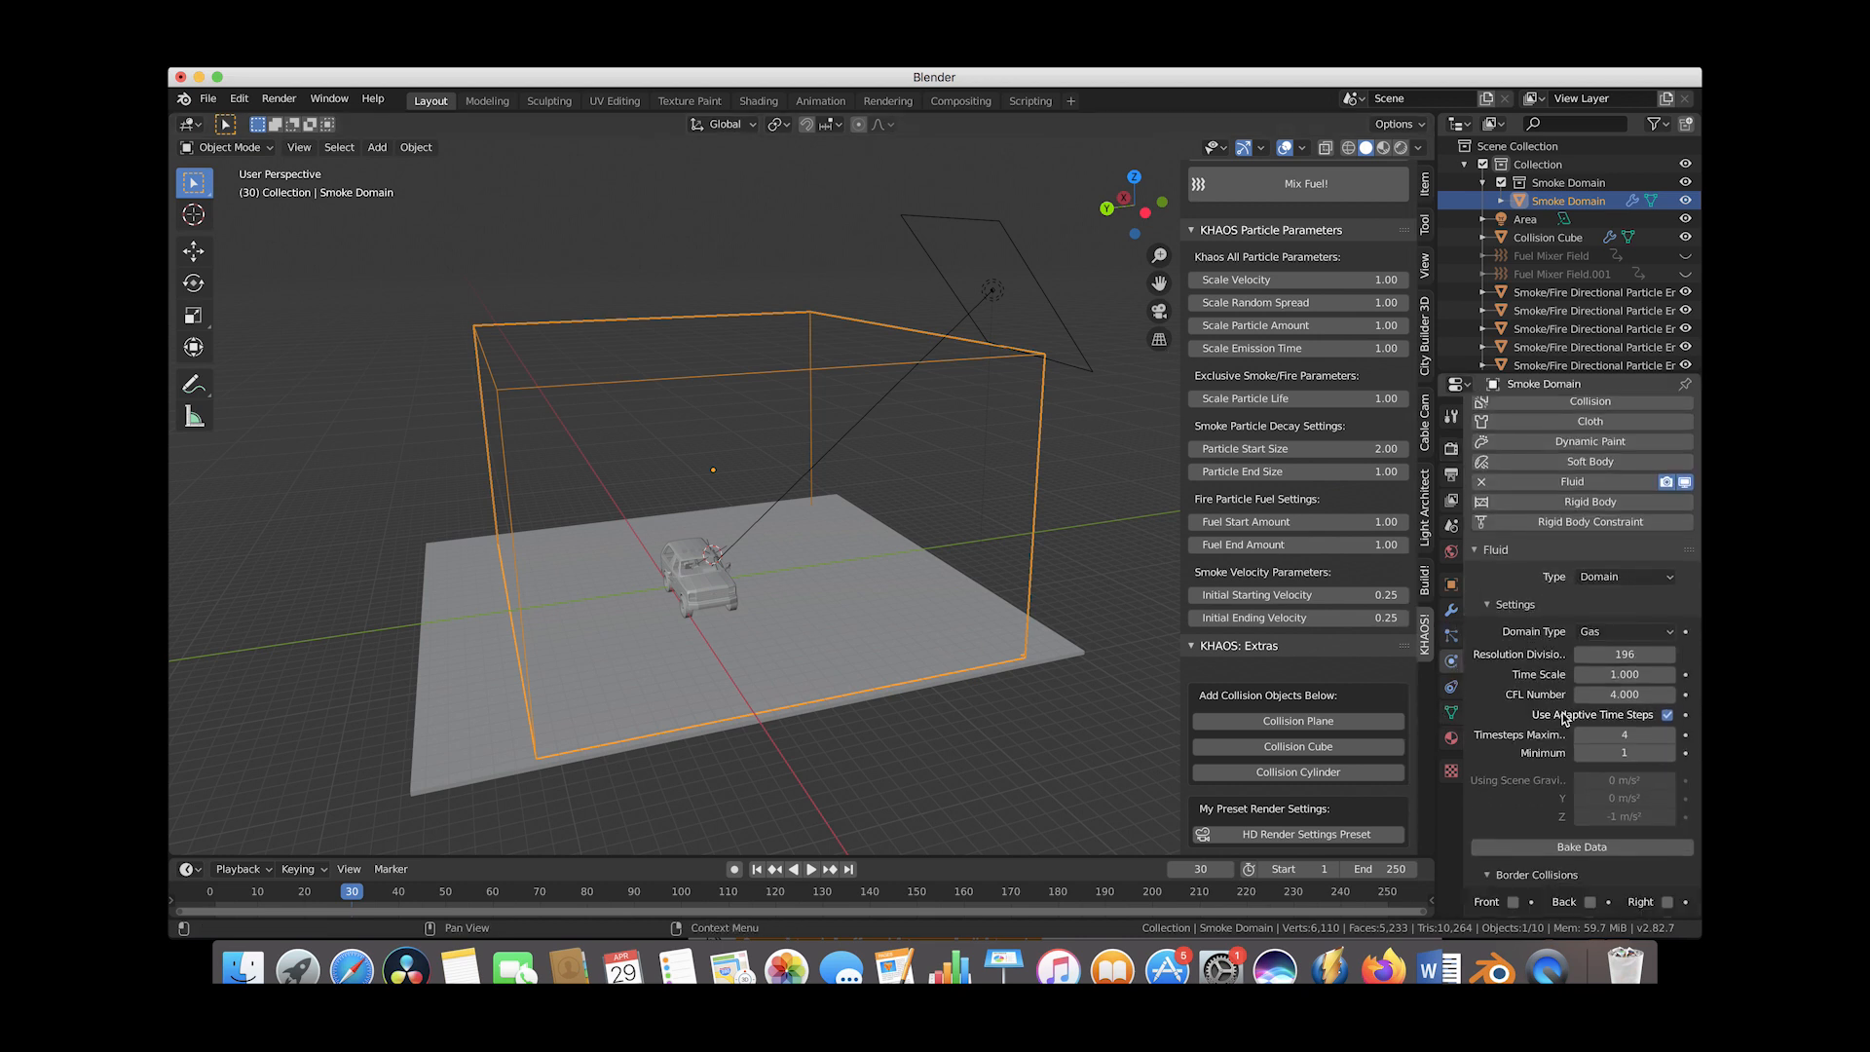
left_click(1615, 655)
type("2")
key("Return")
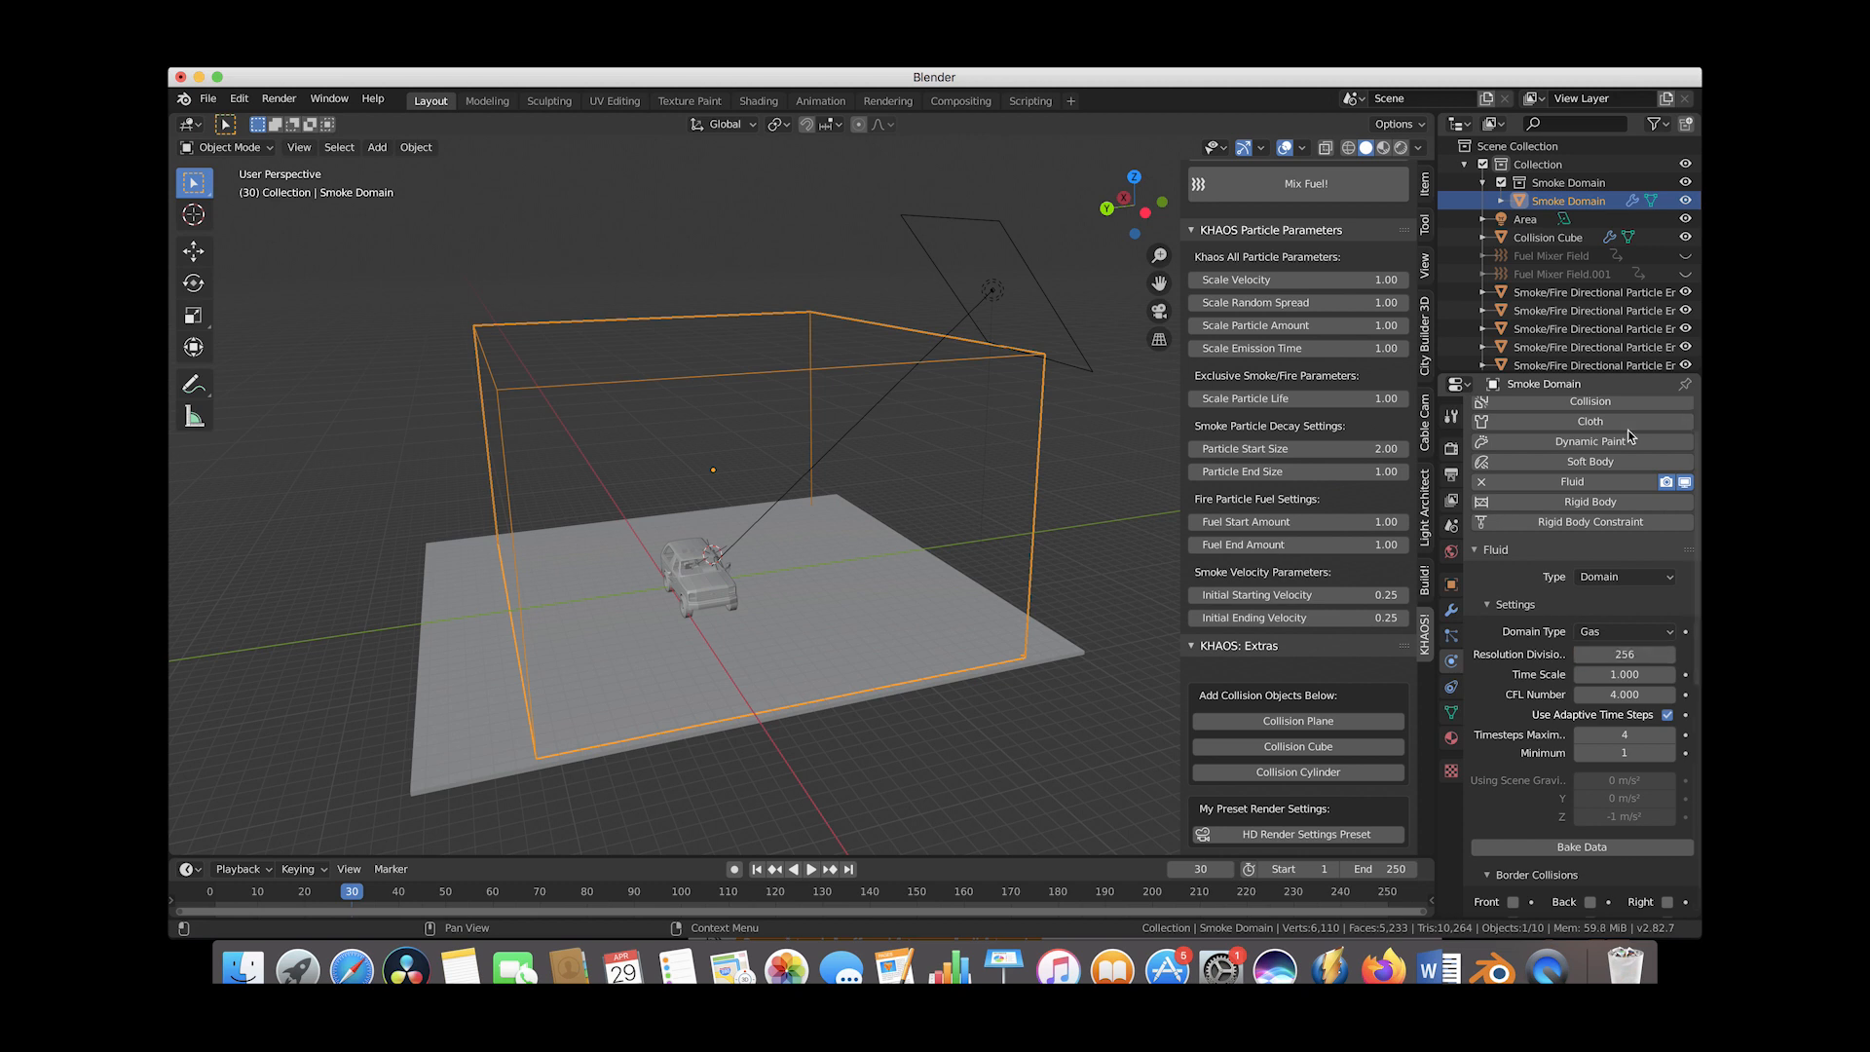
Review the smoke domain's time step, border collision and smoke settings
scroll(1505, 801, "down", 5)
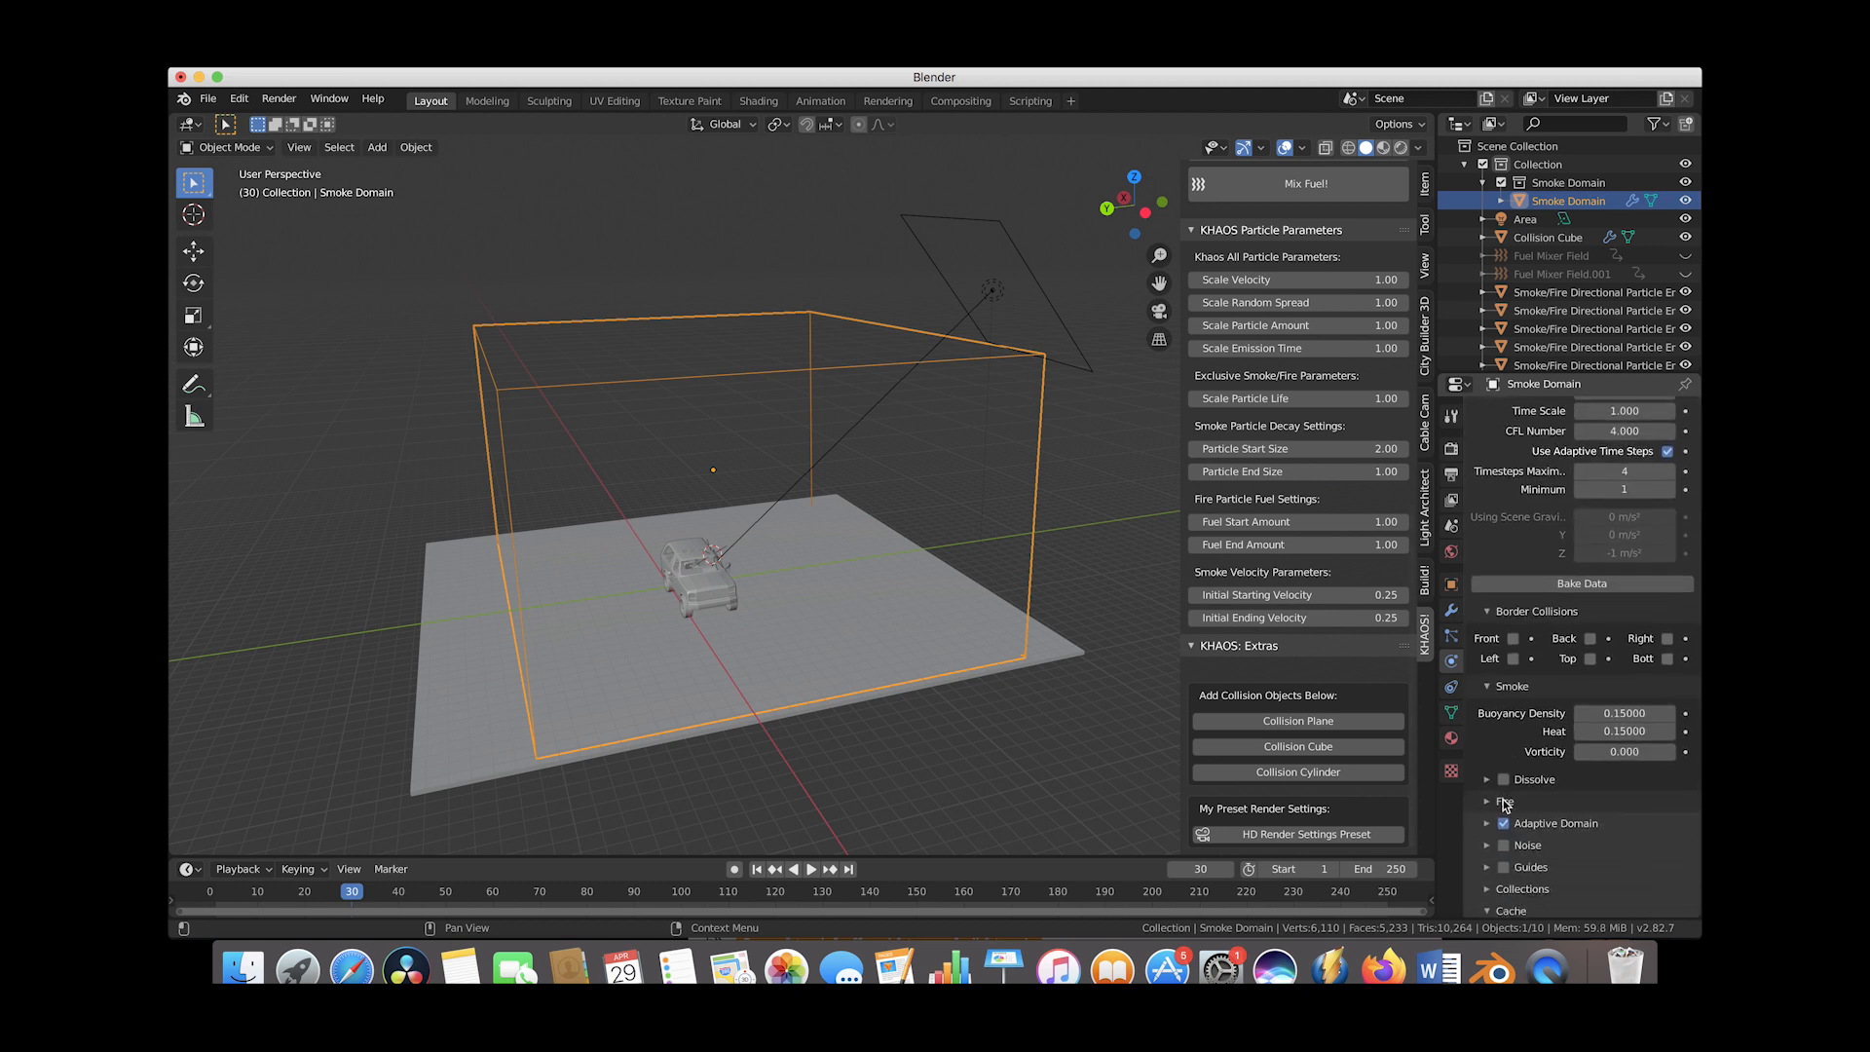
scroll(1578, 584, "up", 2)
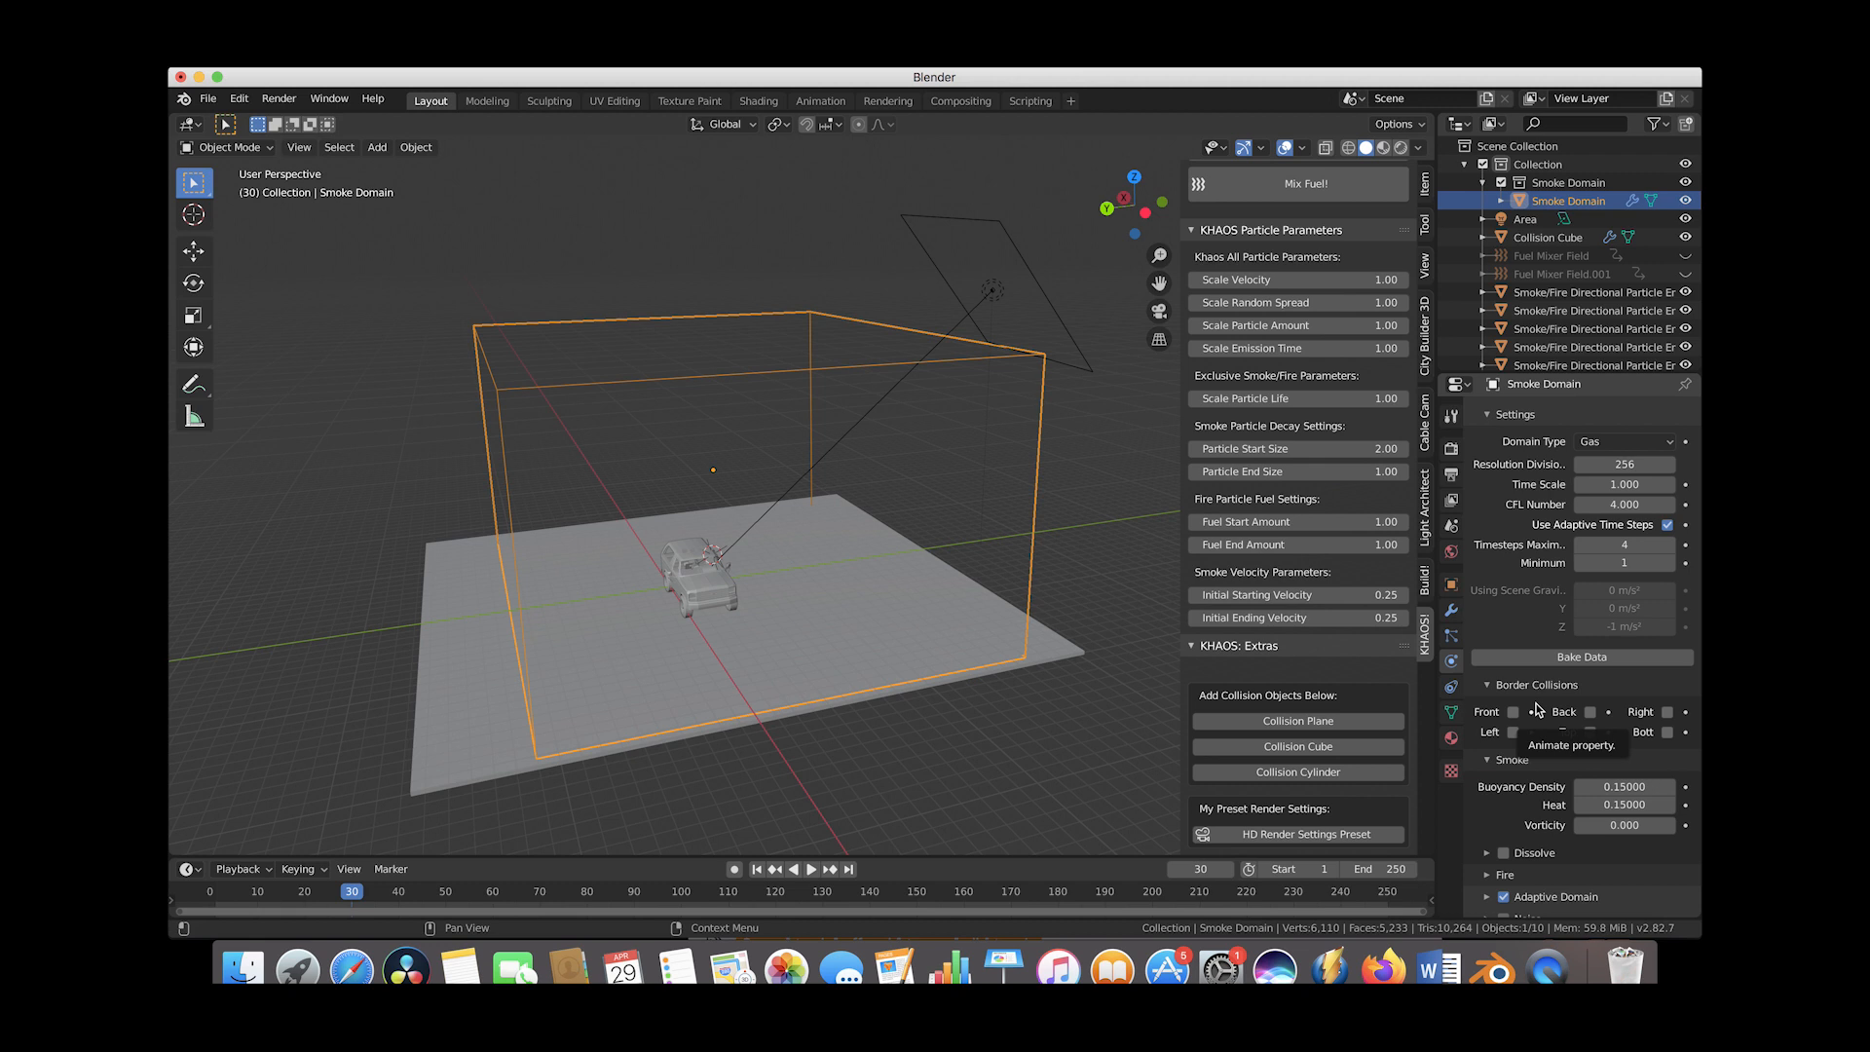
scroll(1537, 709, "down", 3)
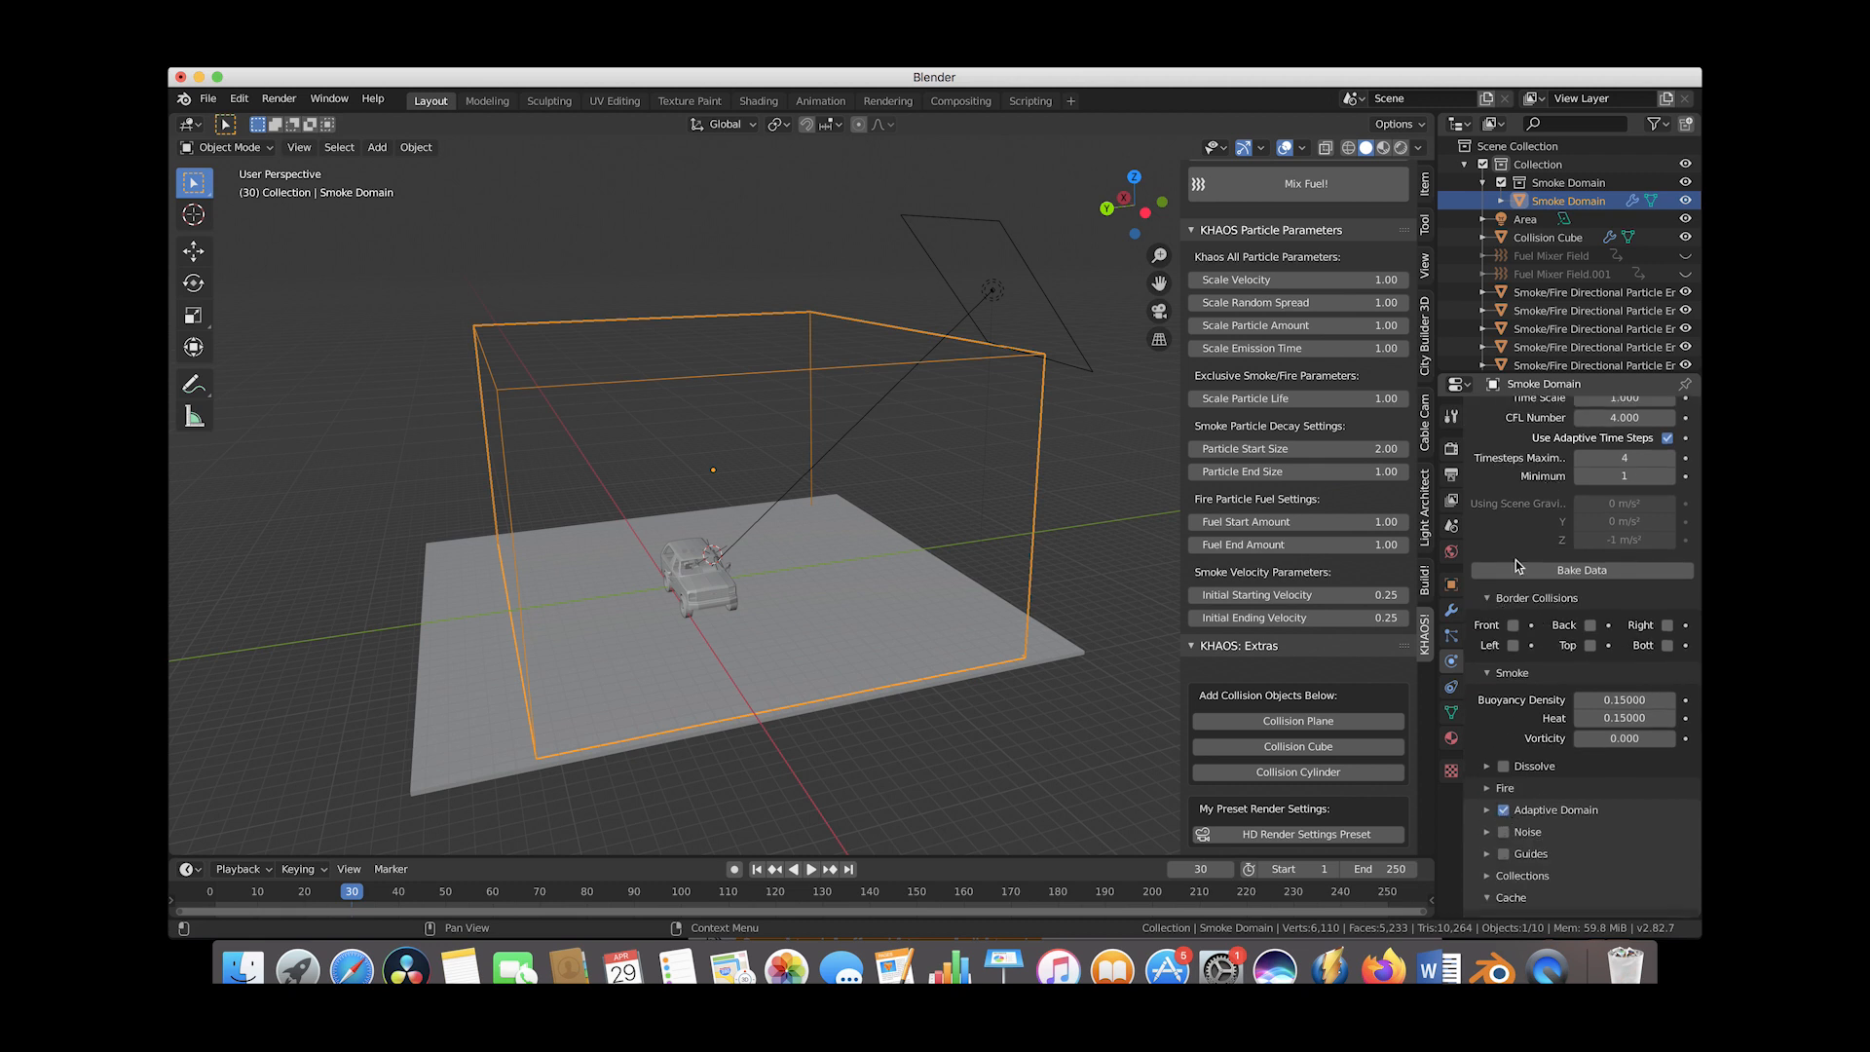
scroll(1536, 618, "up", 5)
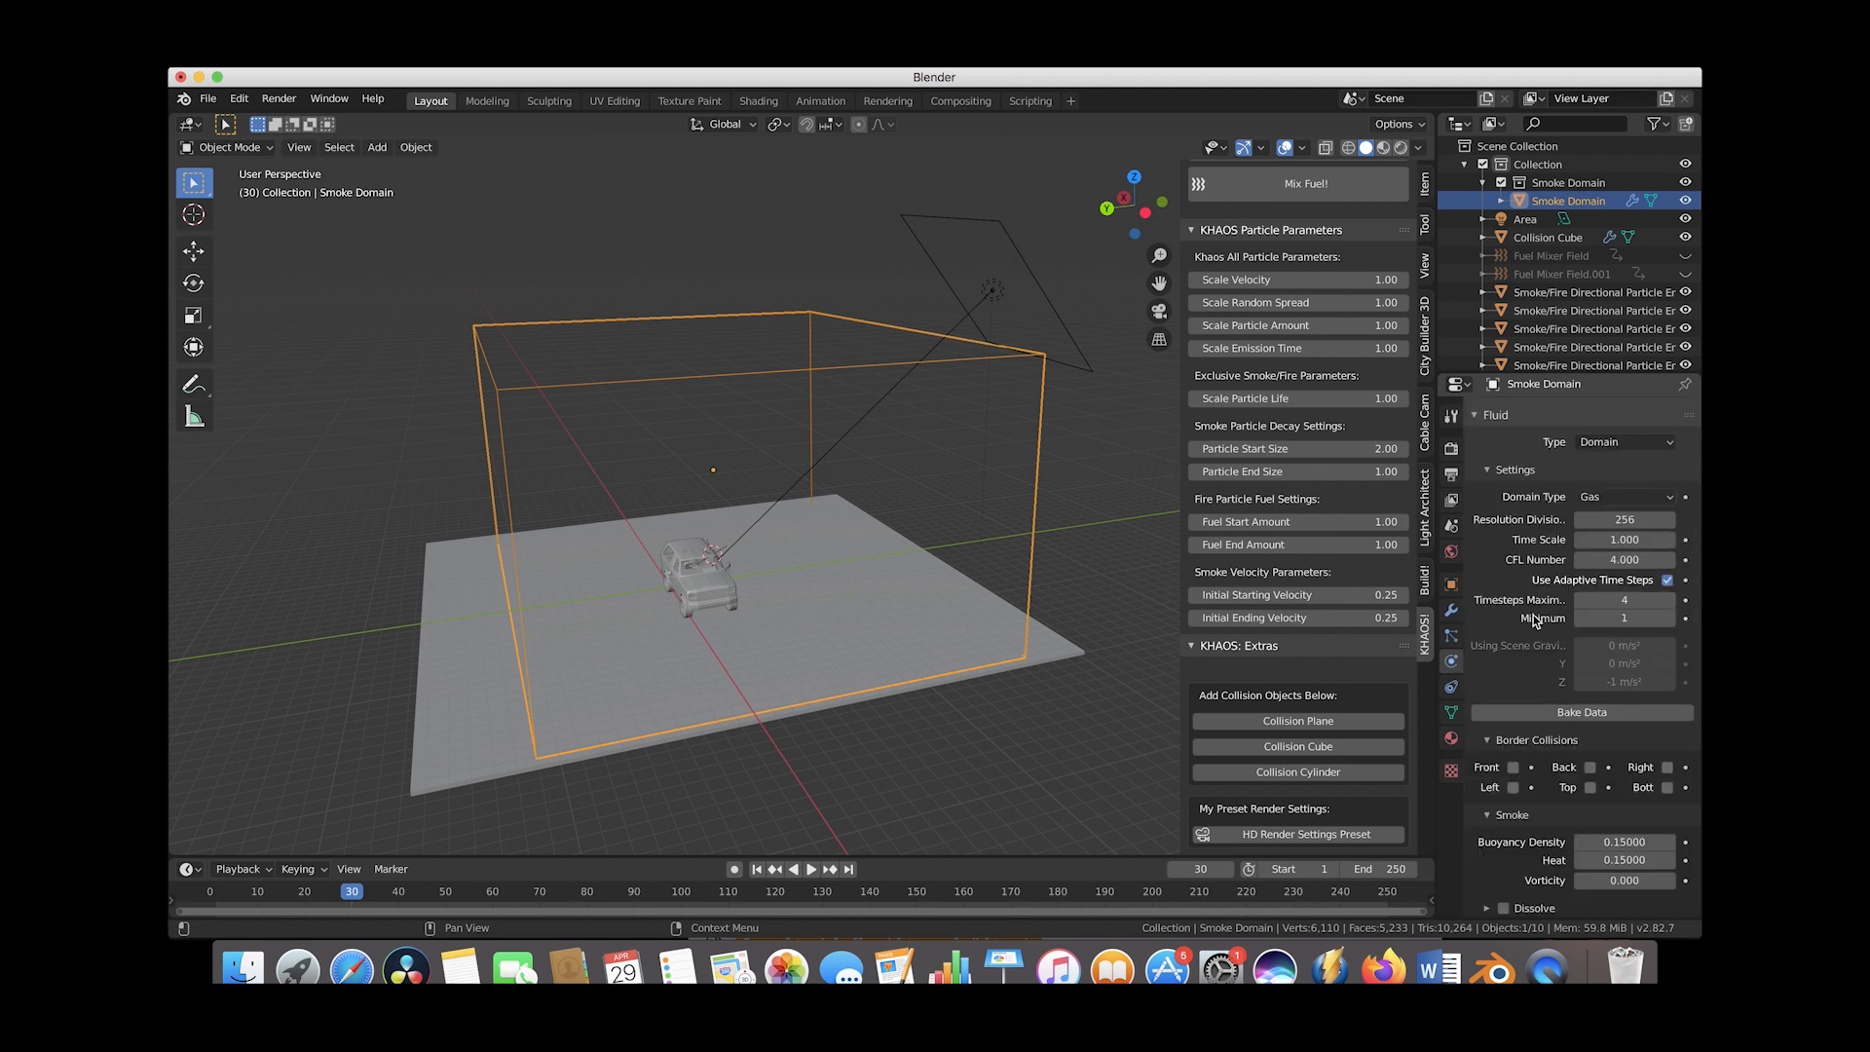
scroll(1532, 618, "up", 3)
scroll(1531, 699, "down", 4)
scroll(1527, 698, "up", 1)
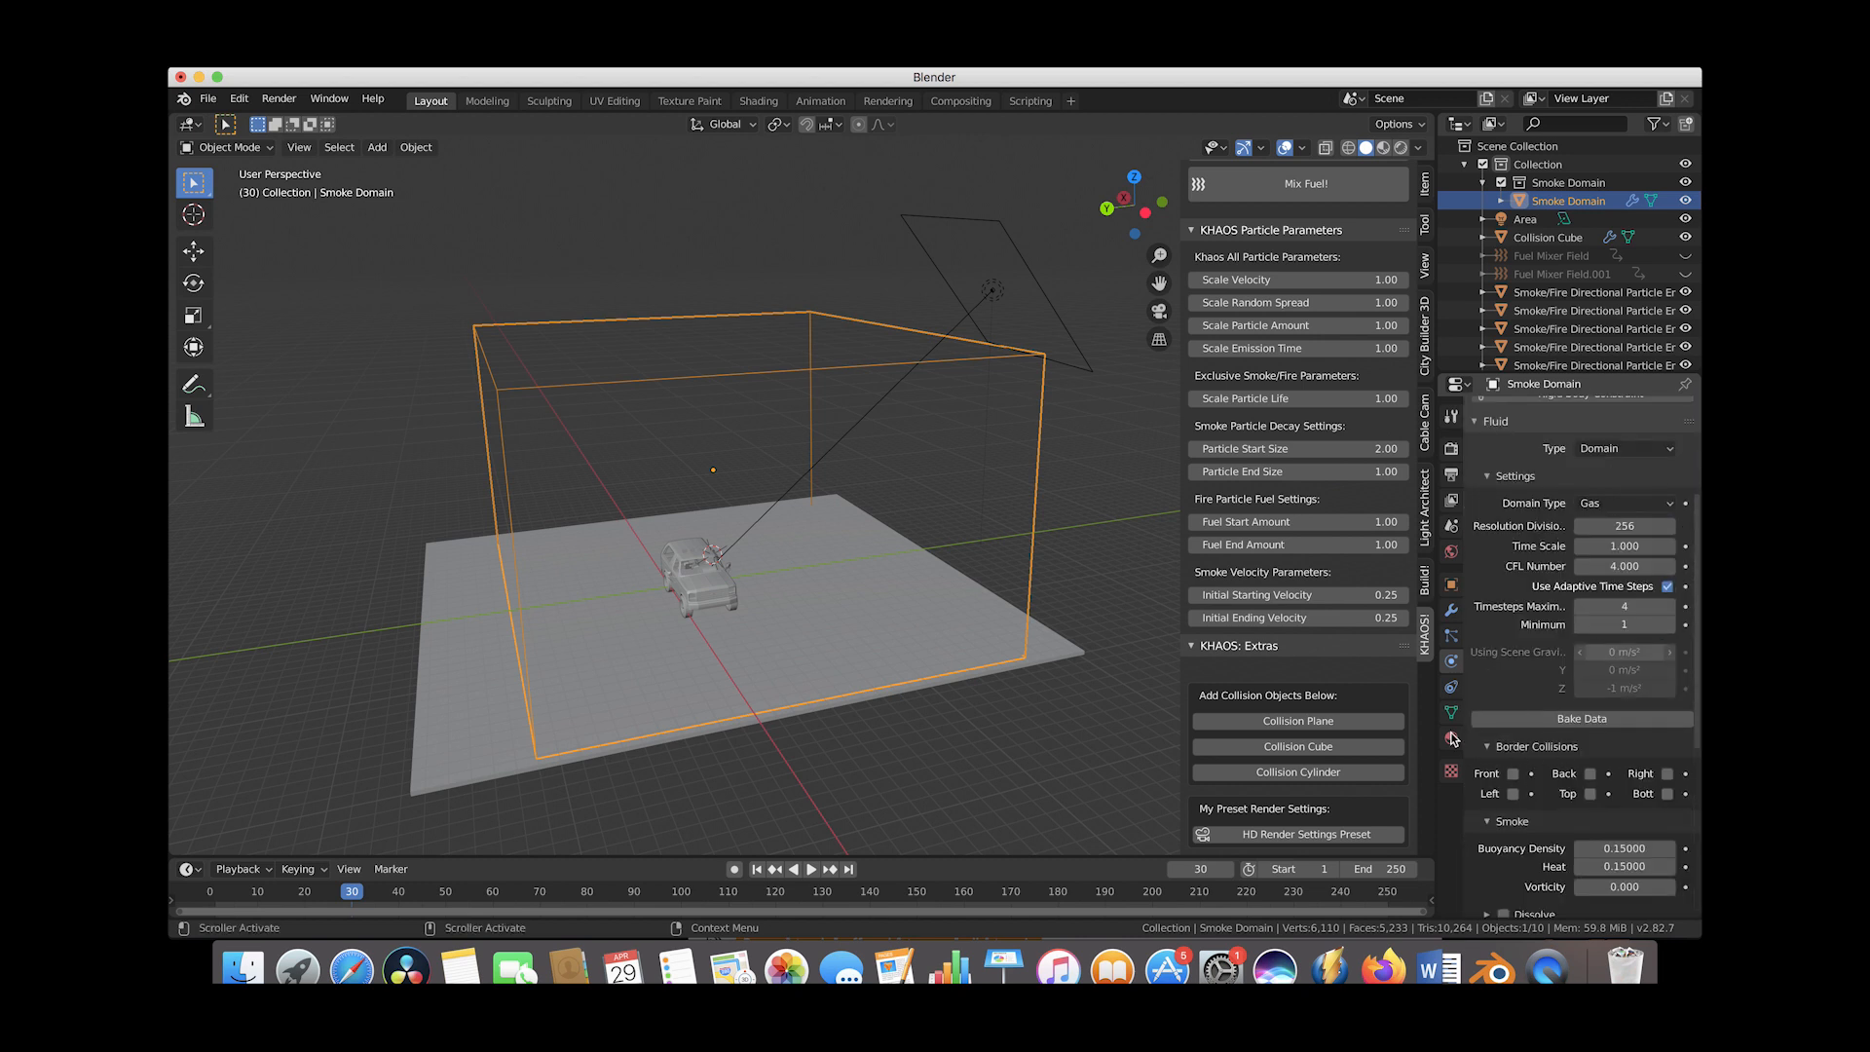
Set the smoke domain's fire reaction speed to 0.2
scroll(1607, 797, "down", 4)
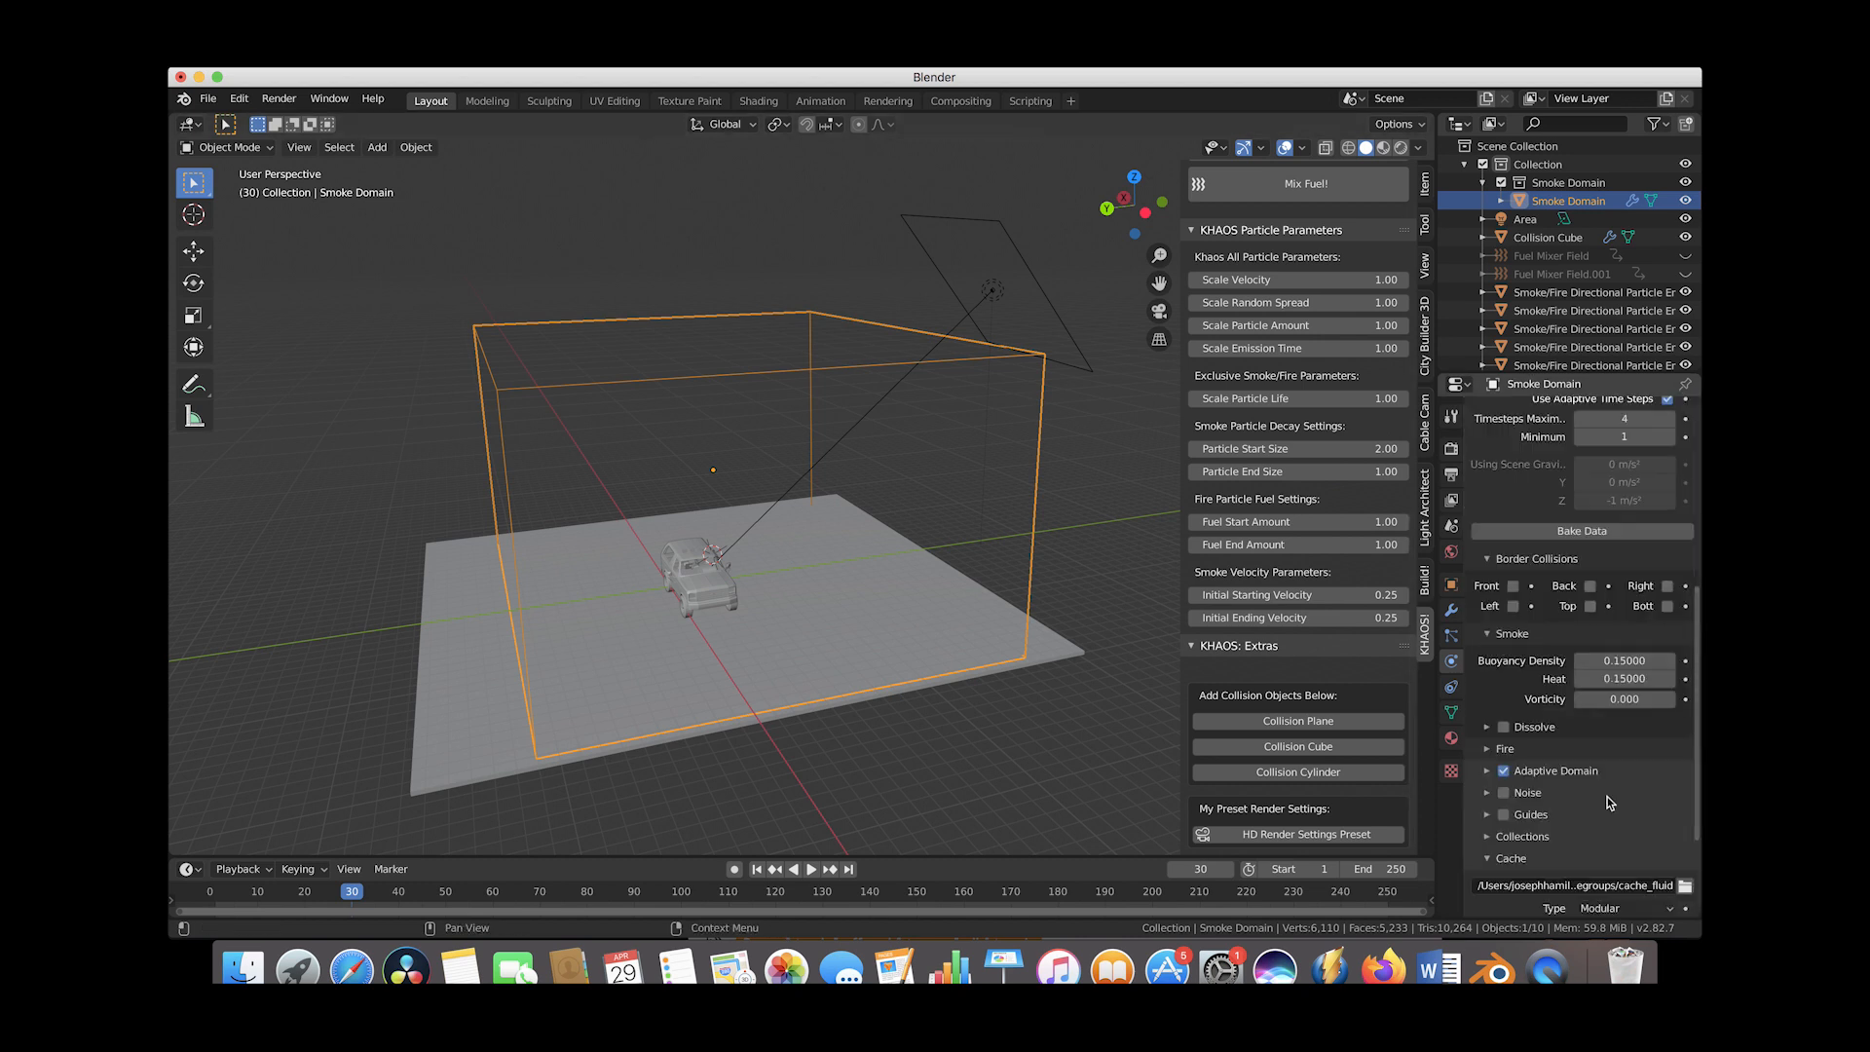
left_click(1487, 750)
scroll(1488, 752, "down", 1)
left_click(1624, 714)
key("BackSpace")
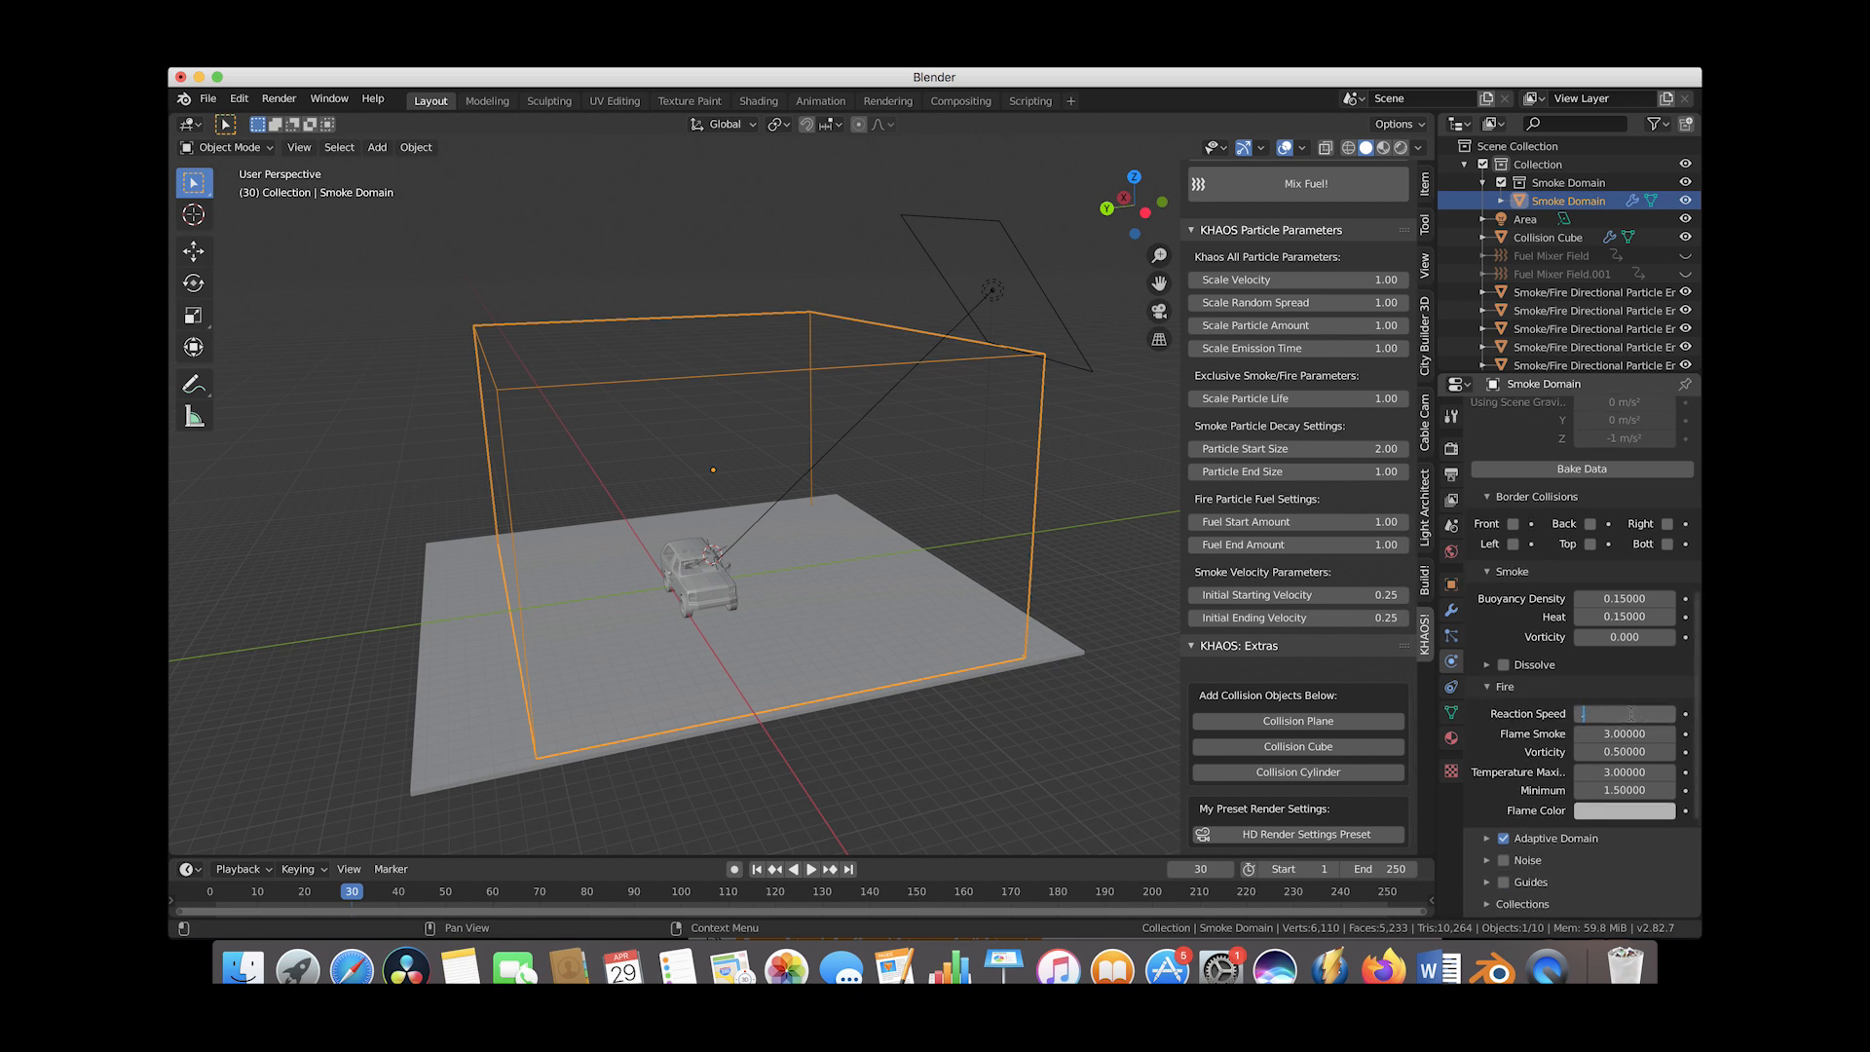
type(".2")
key("Return")
scroll(1528, 675, "down", 4)
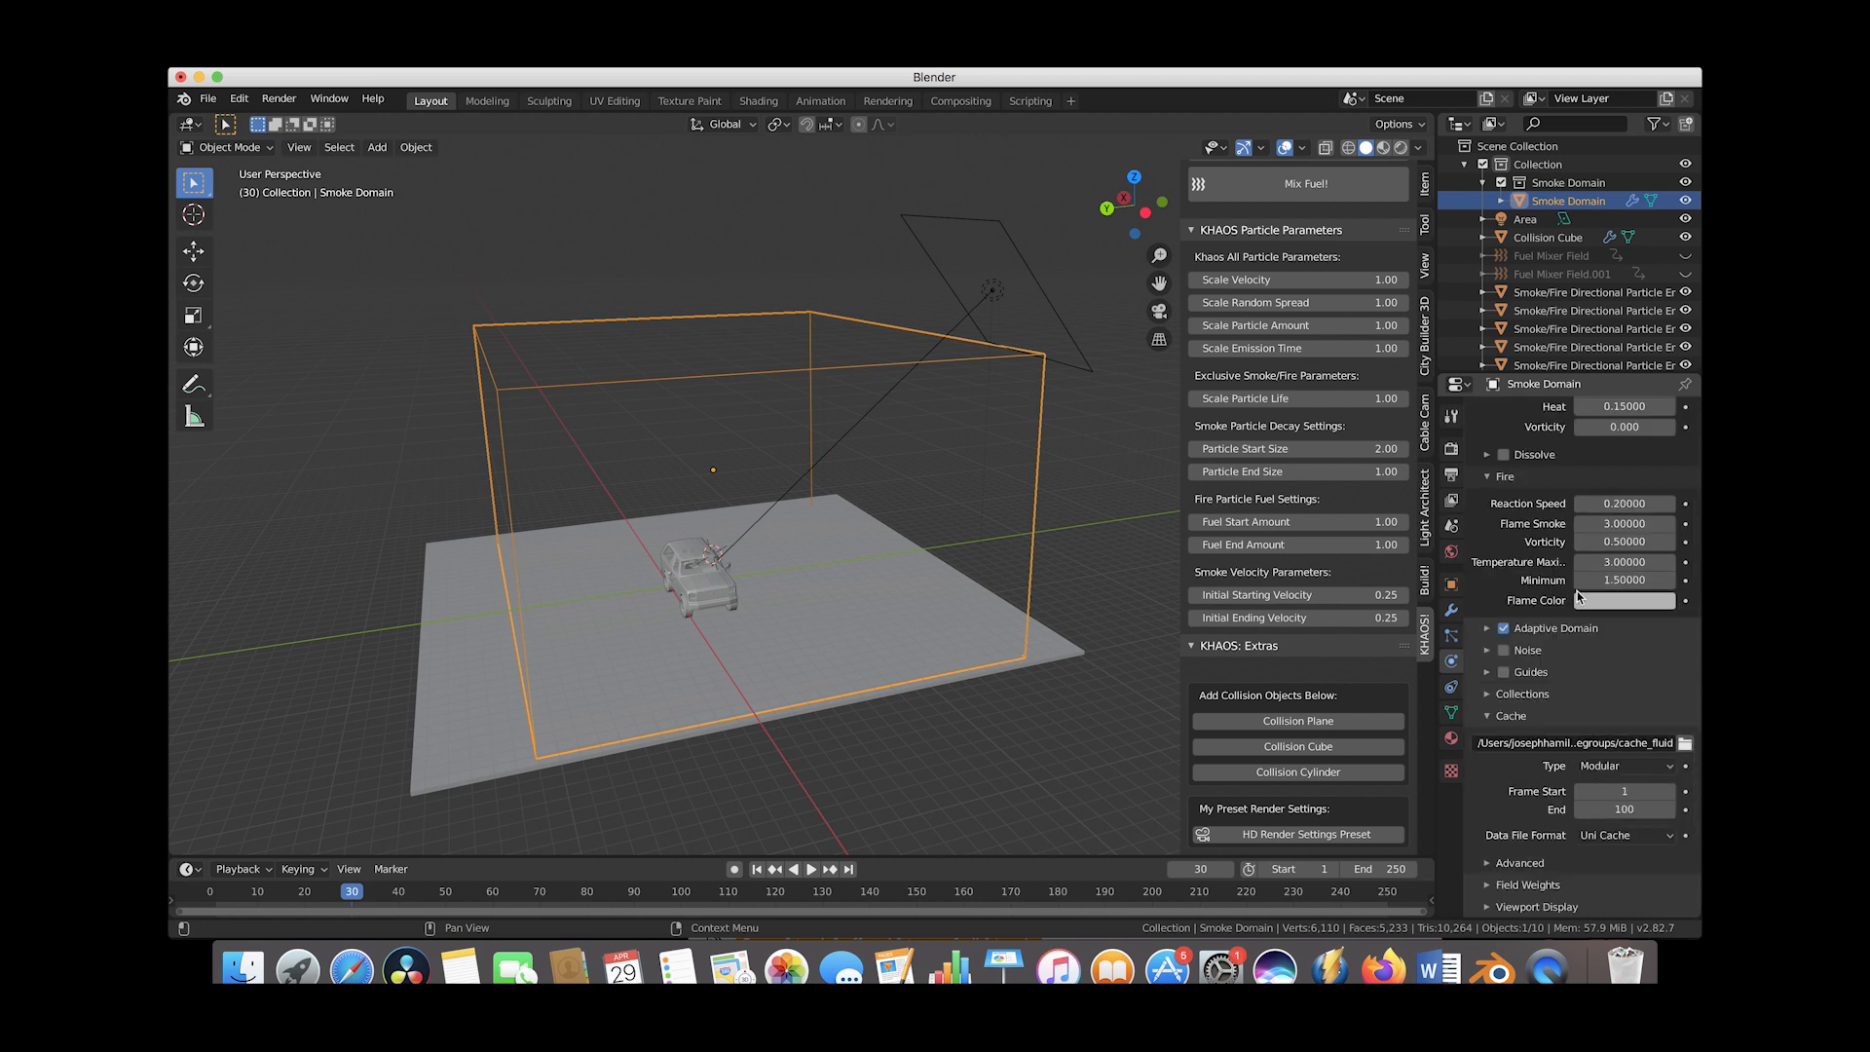
Start saving the project under a new location and create a folder named "Truck explosion tutorial" for it
left_click(211, 99)
left_click(252, 239)
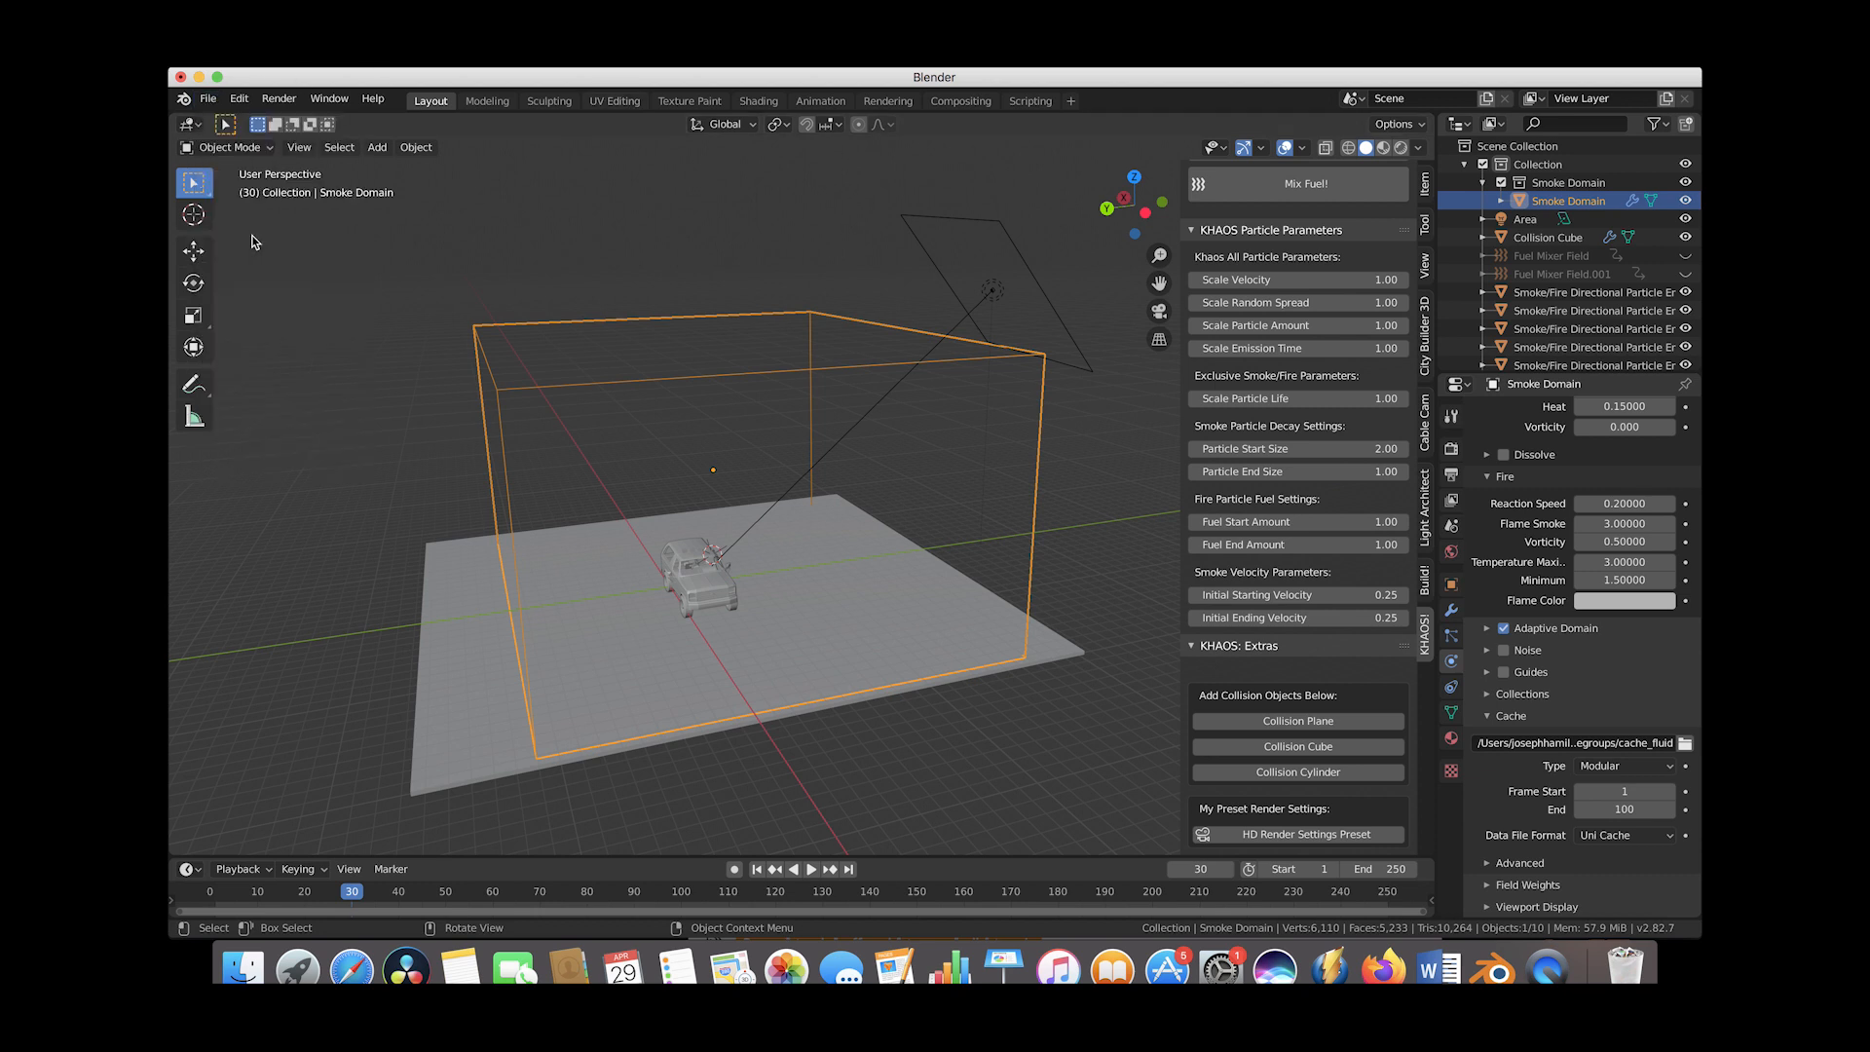
left_click(810, 260)
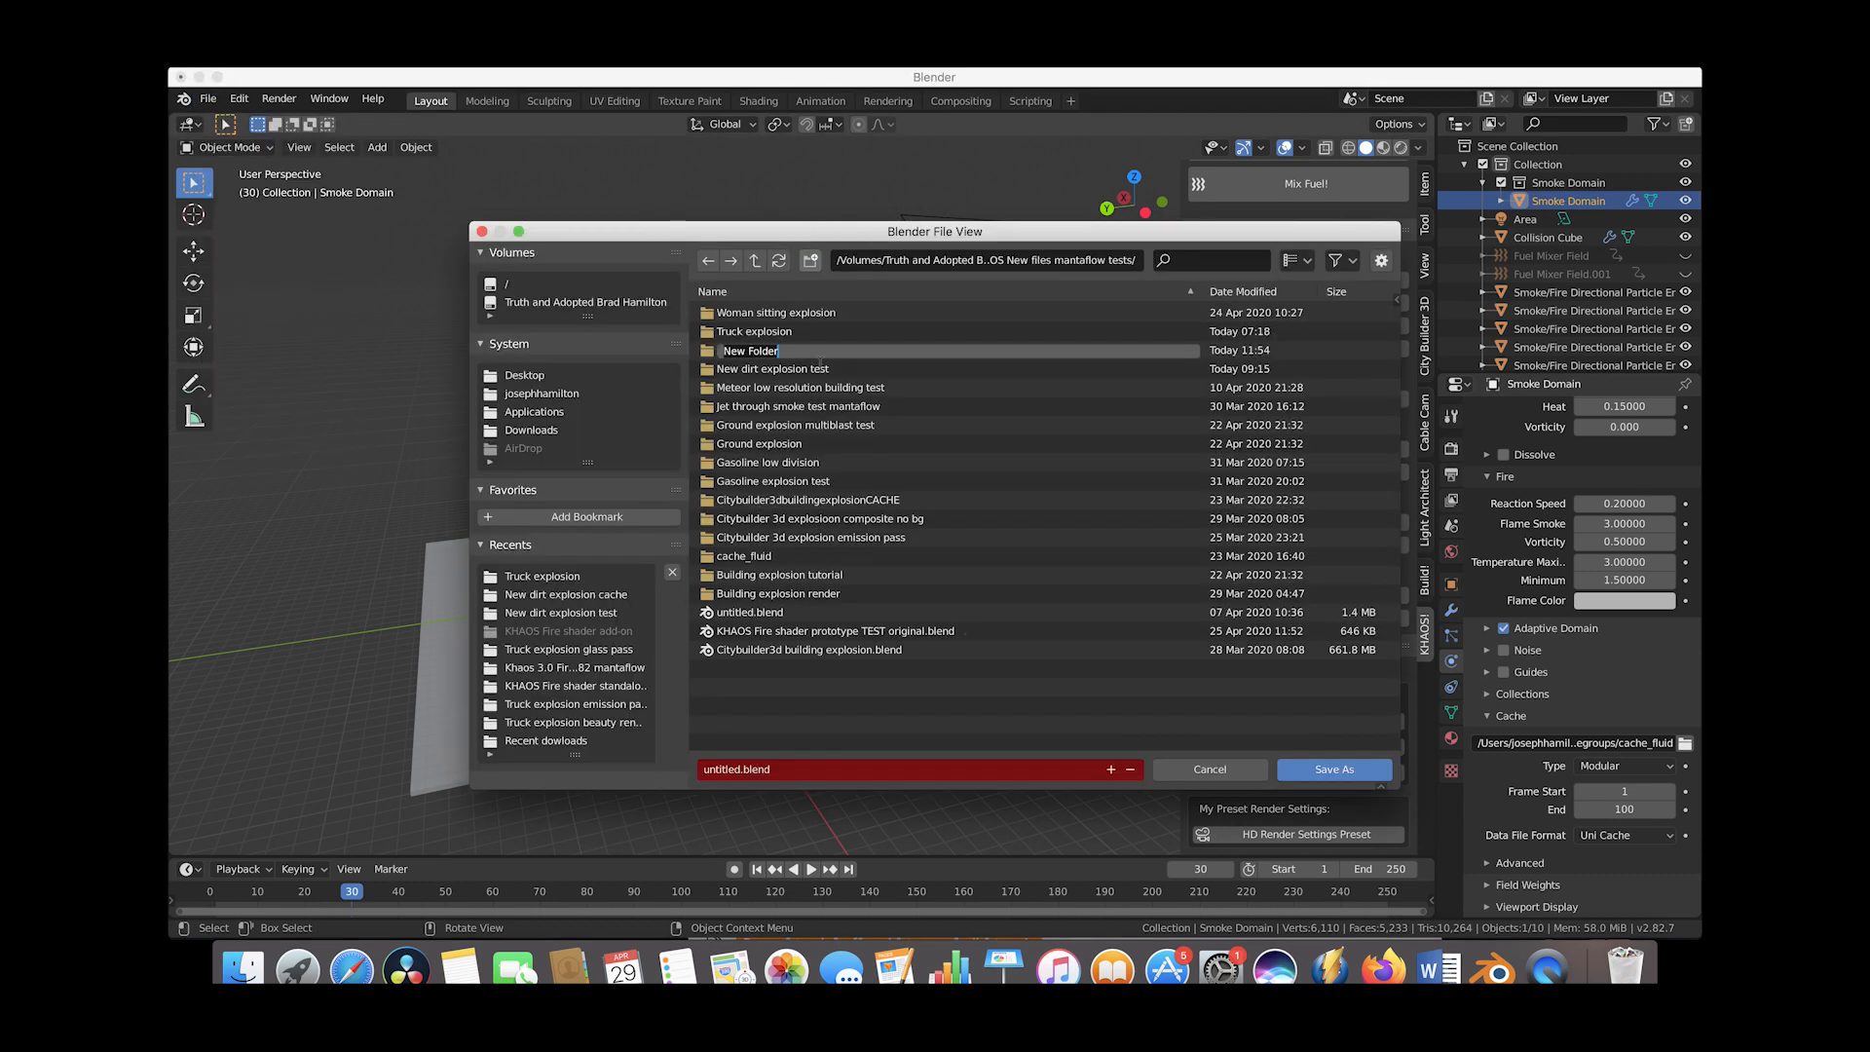
type("Truck")
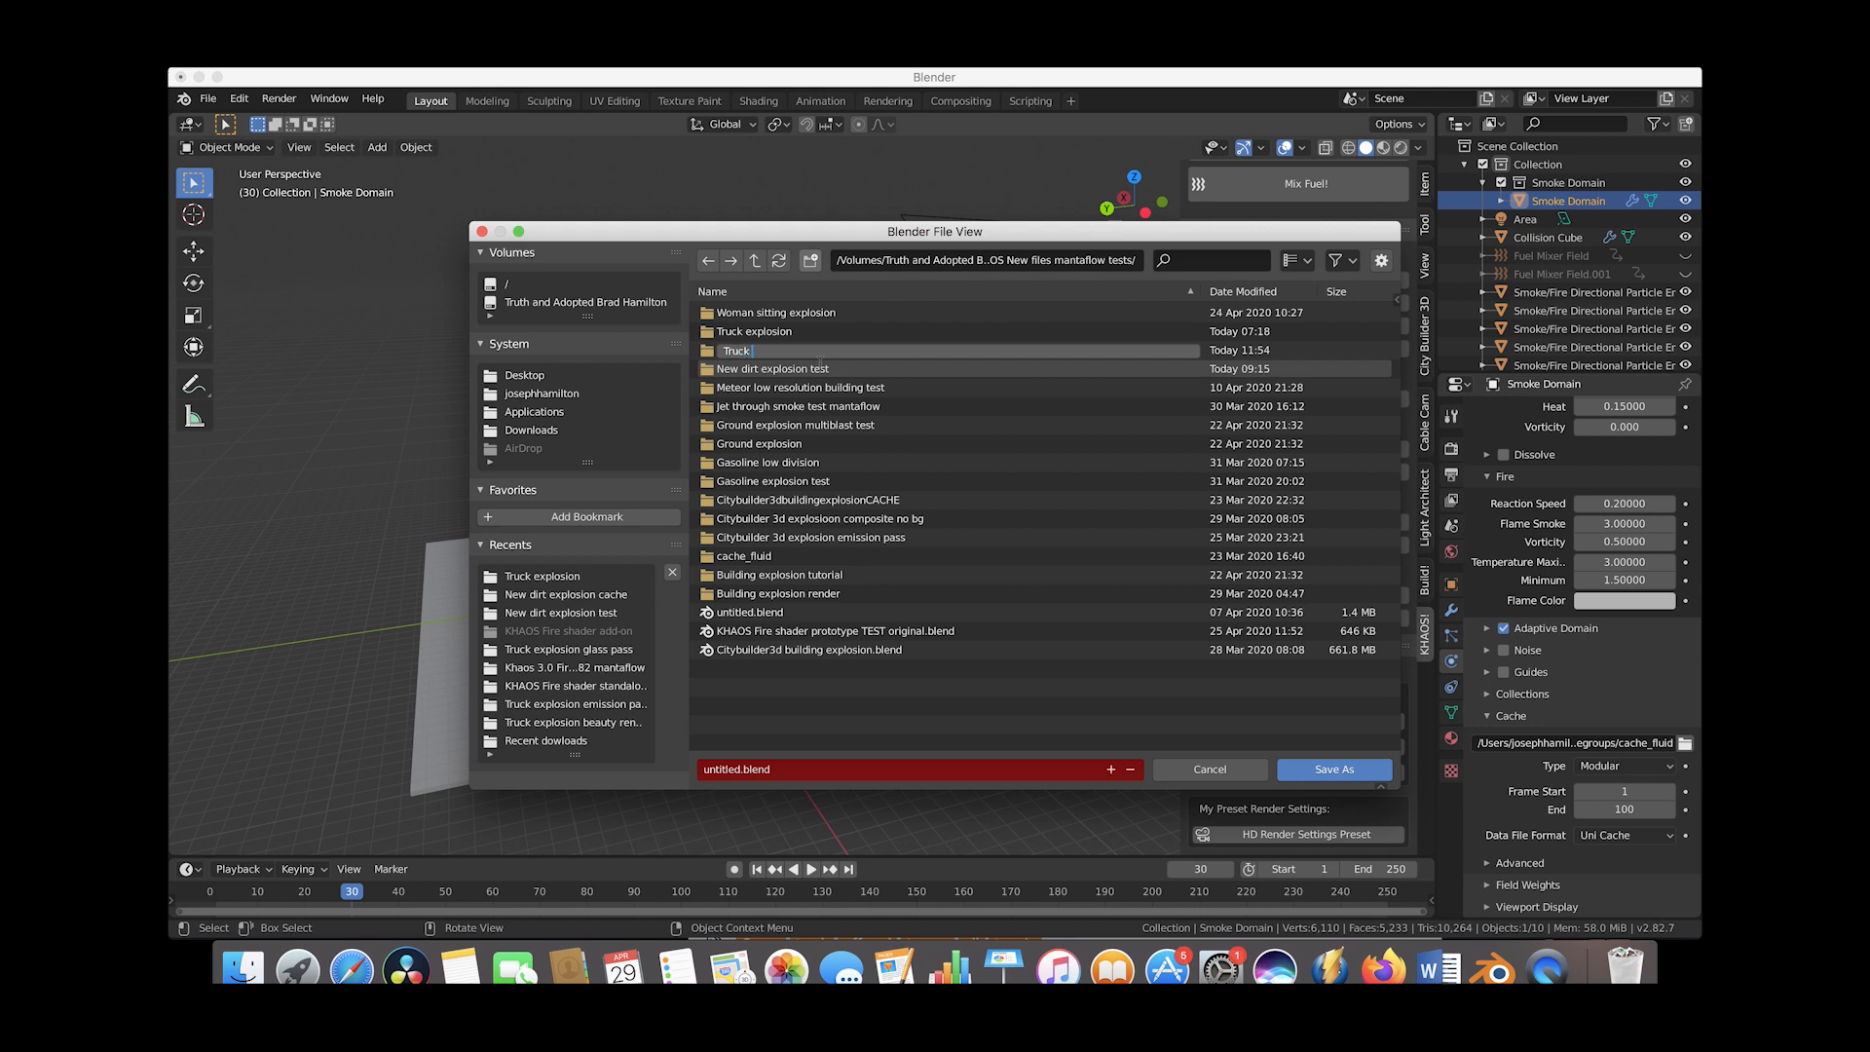
type(" explosion tutorial")
key("Return")
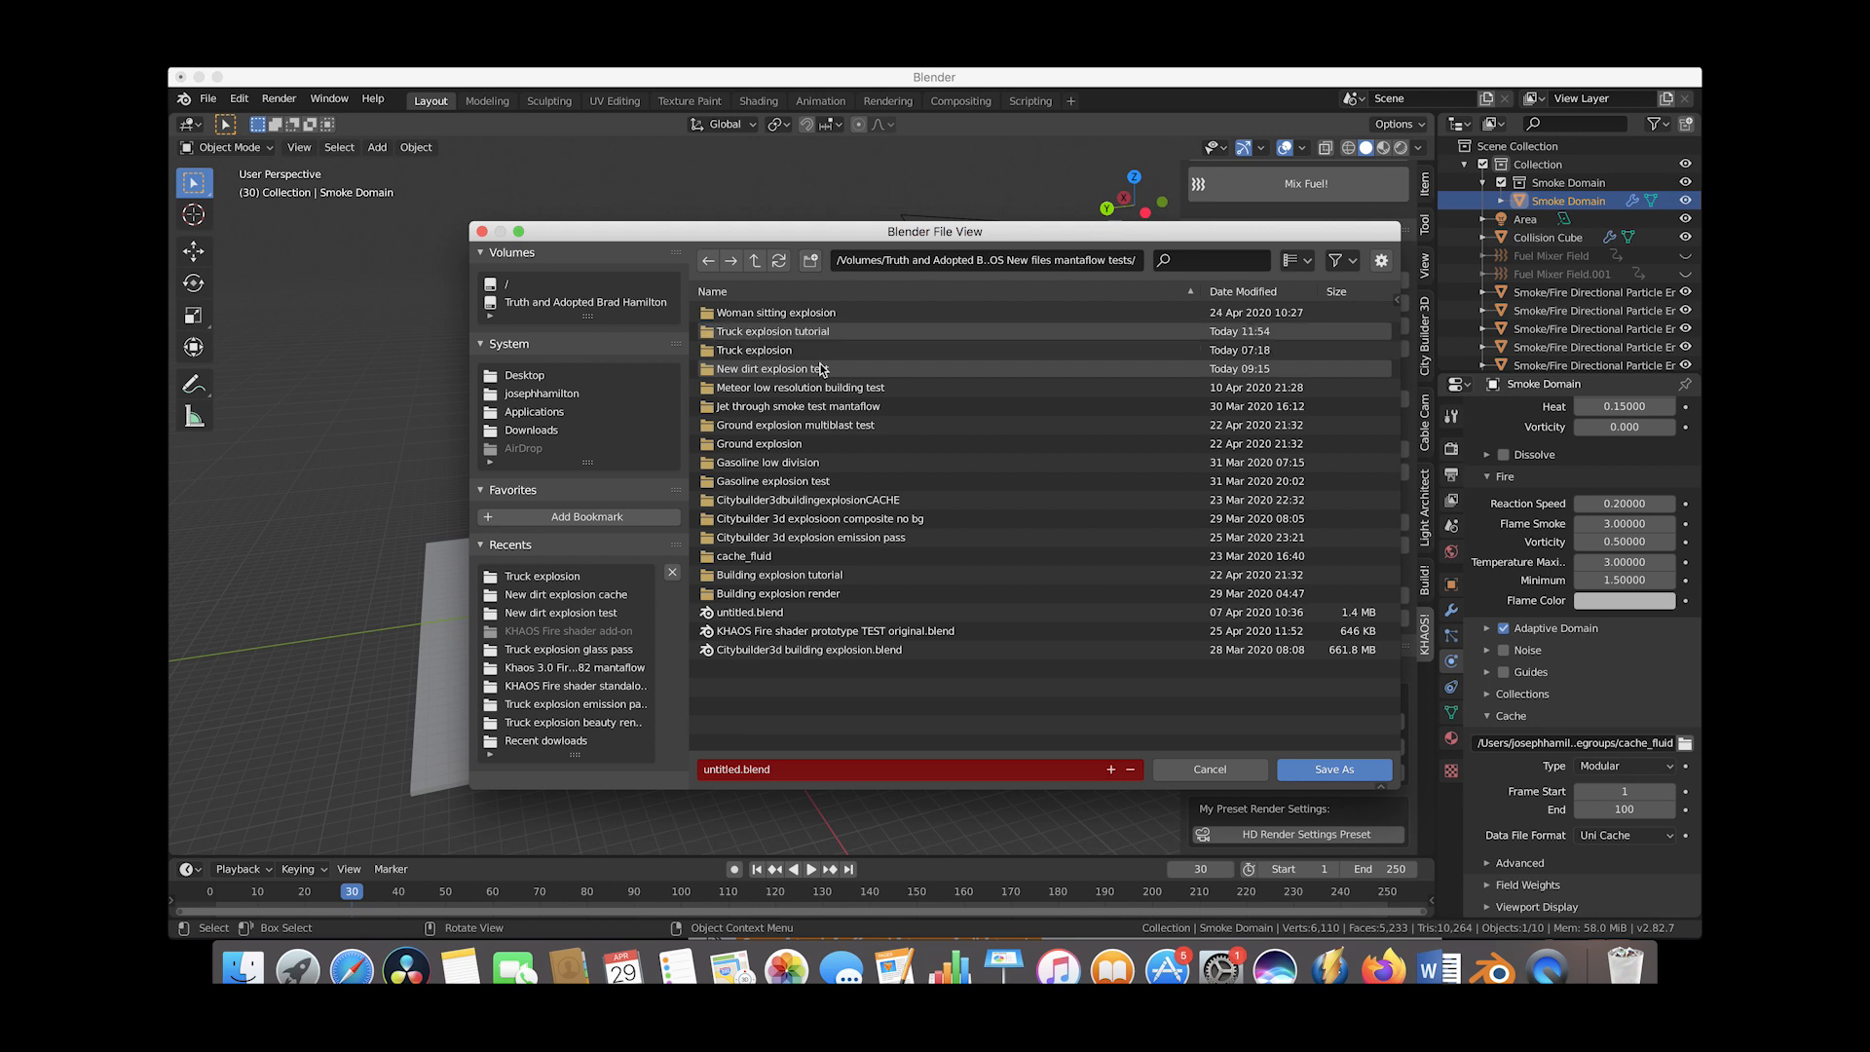
Save the project as "Truck explosion tutorial.blend" inside the "Truck explosion tutorial" folder
double_click(784, 332)
left_click(730, 769)
type("Truck e")
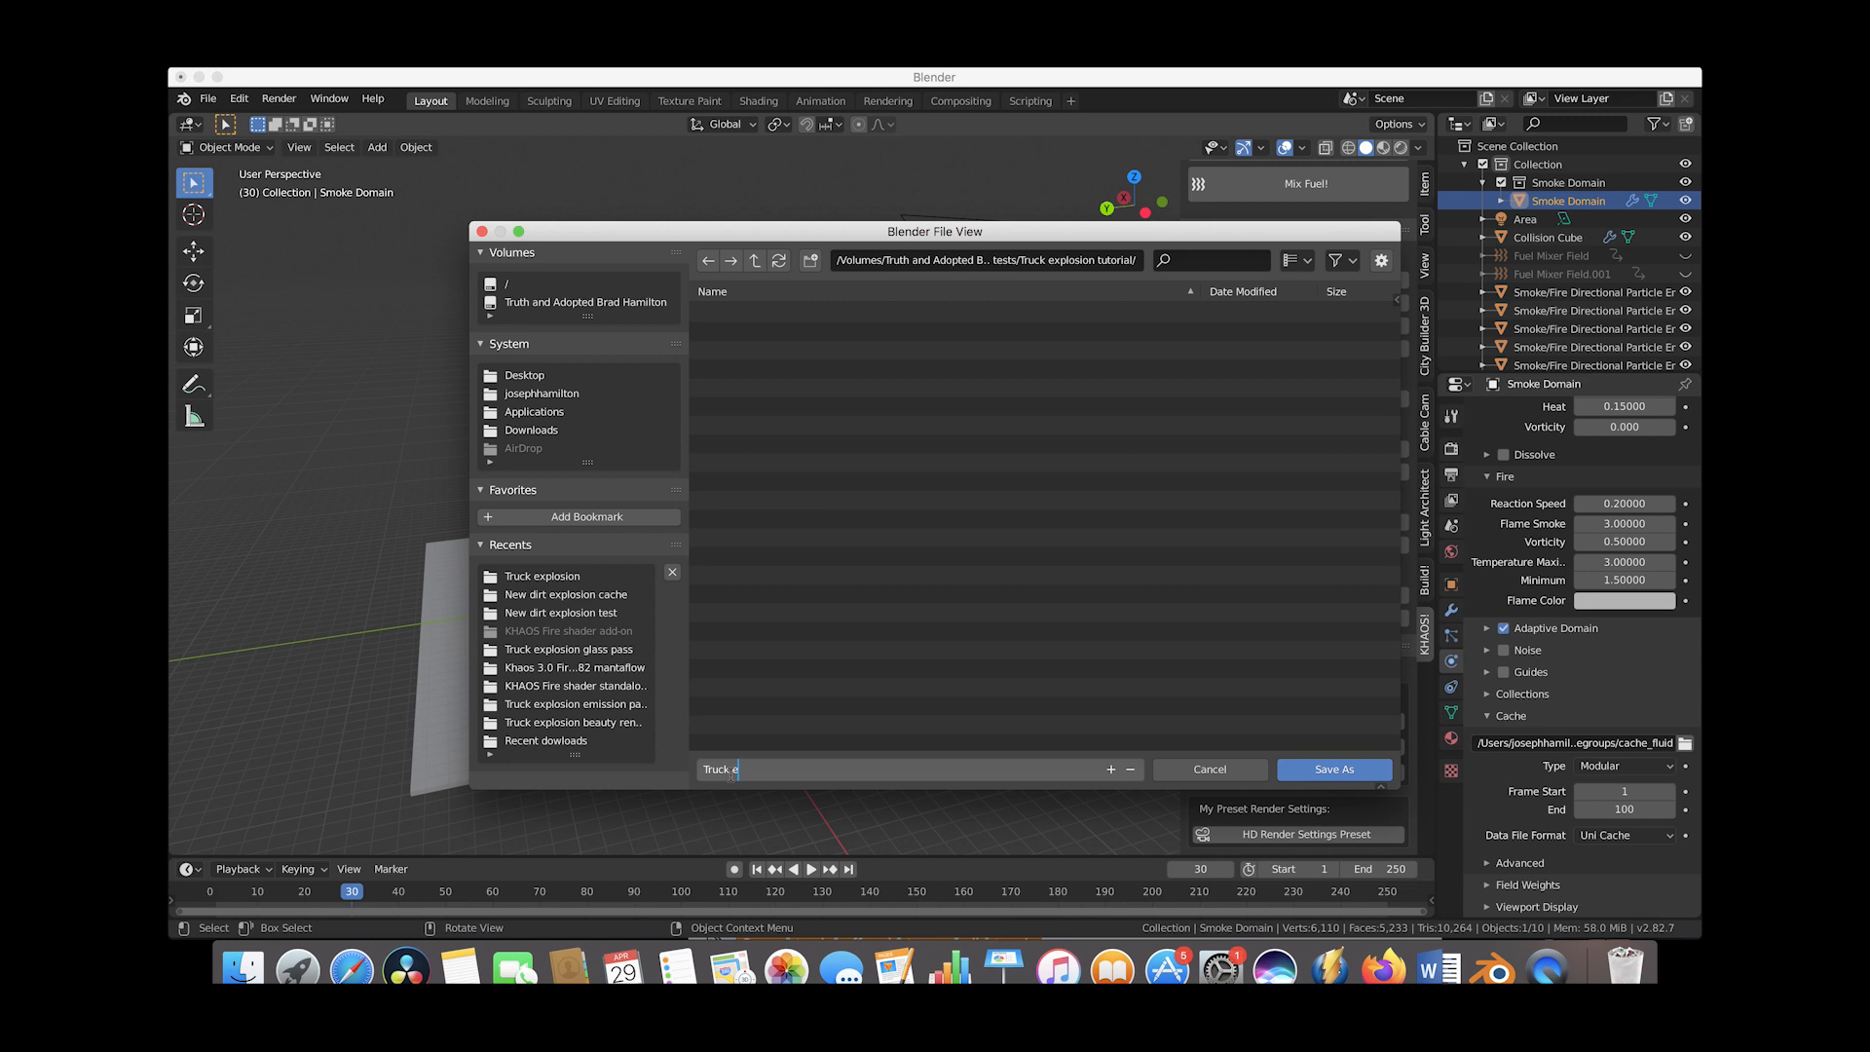
type("xplosion tutorial")
key("Return")
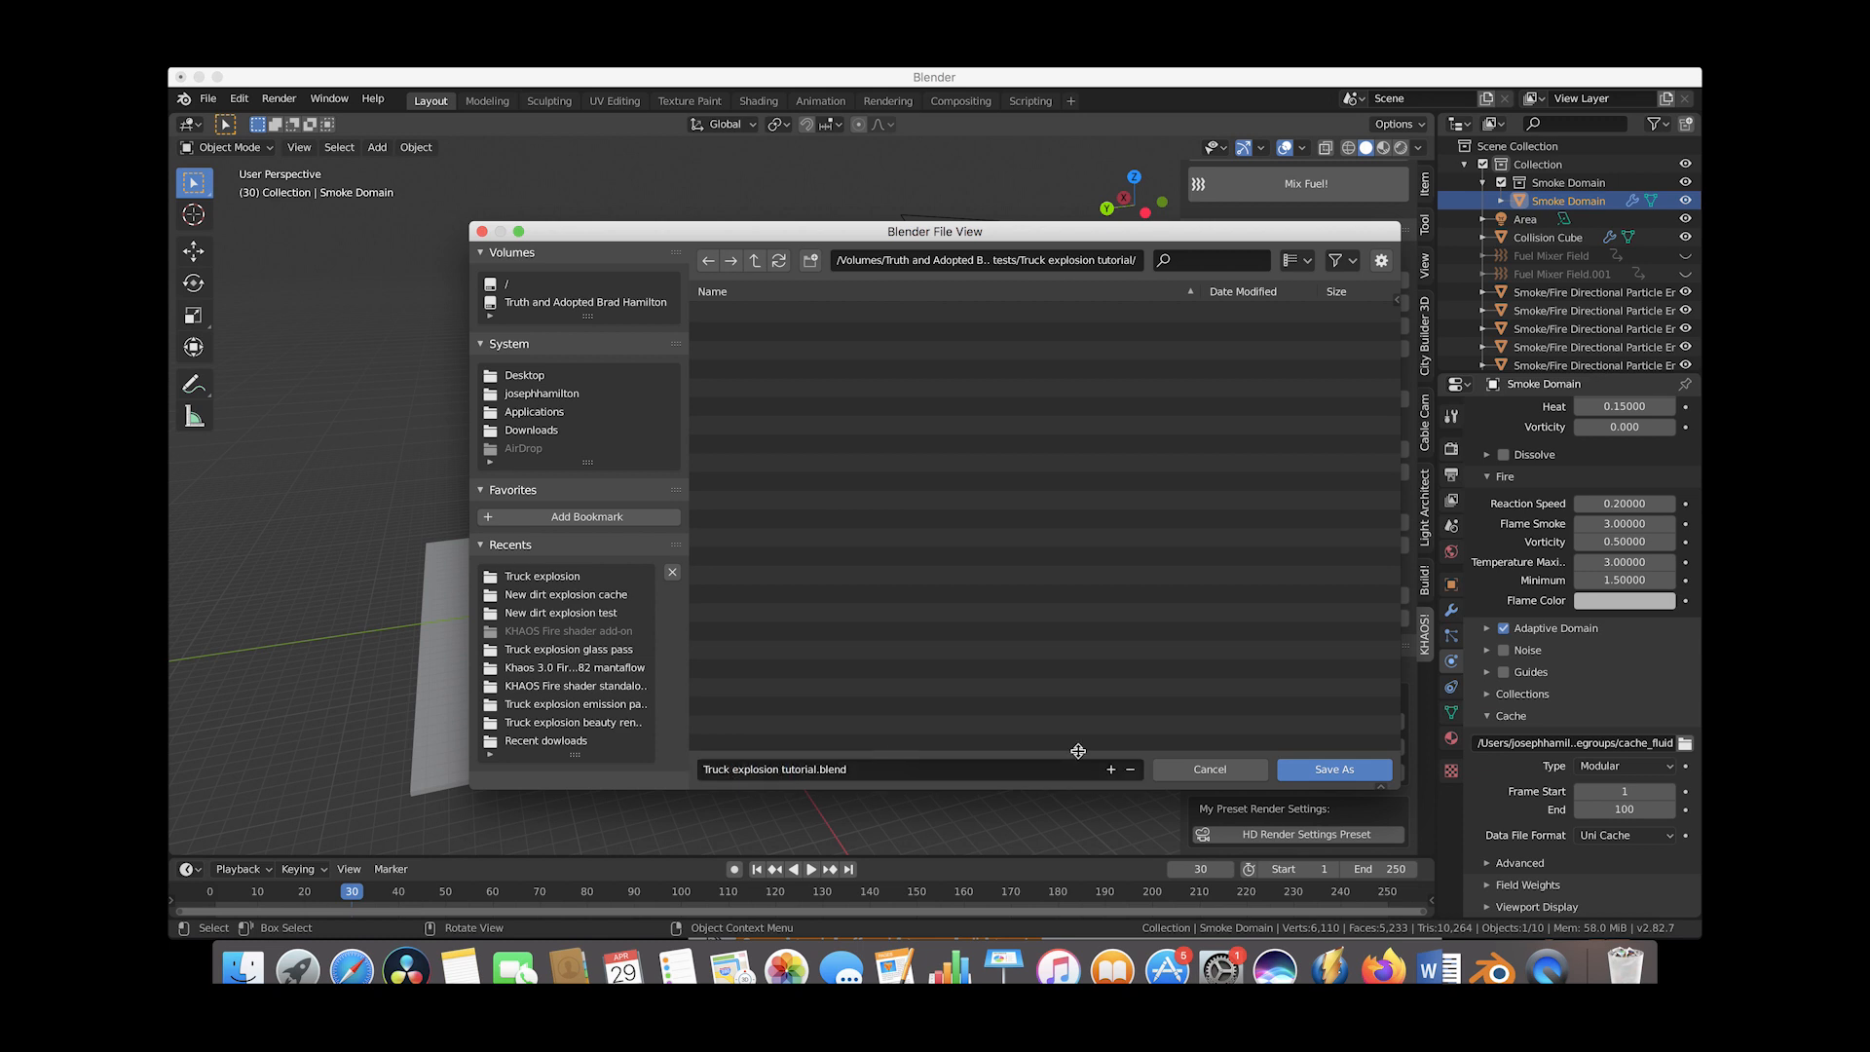
left_click(1303, 771)
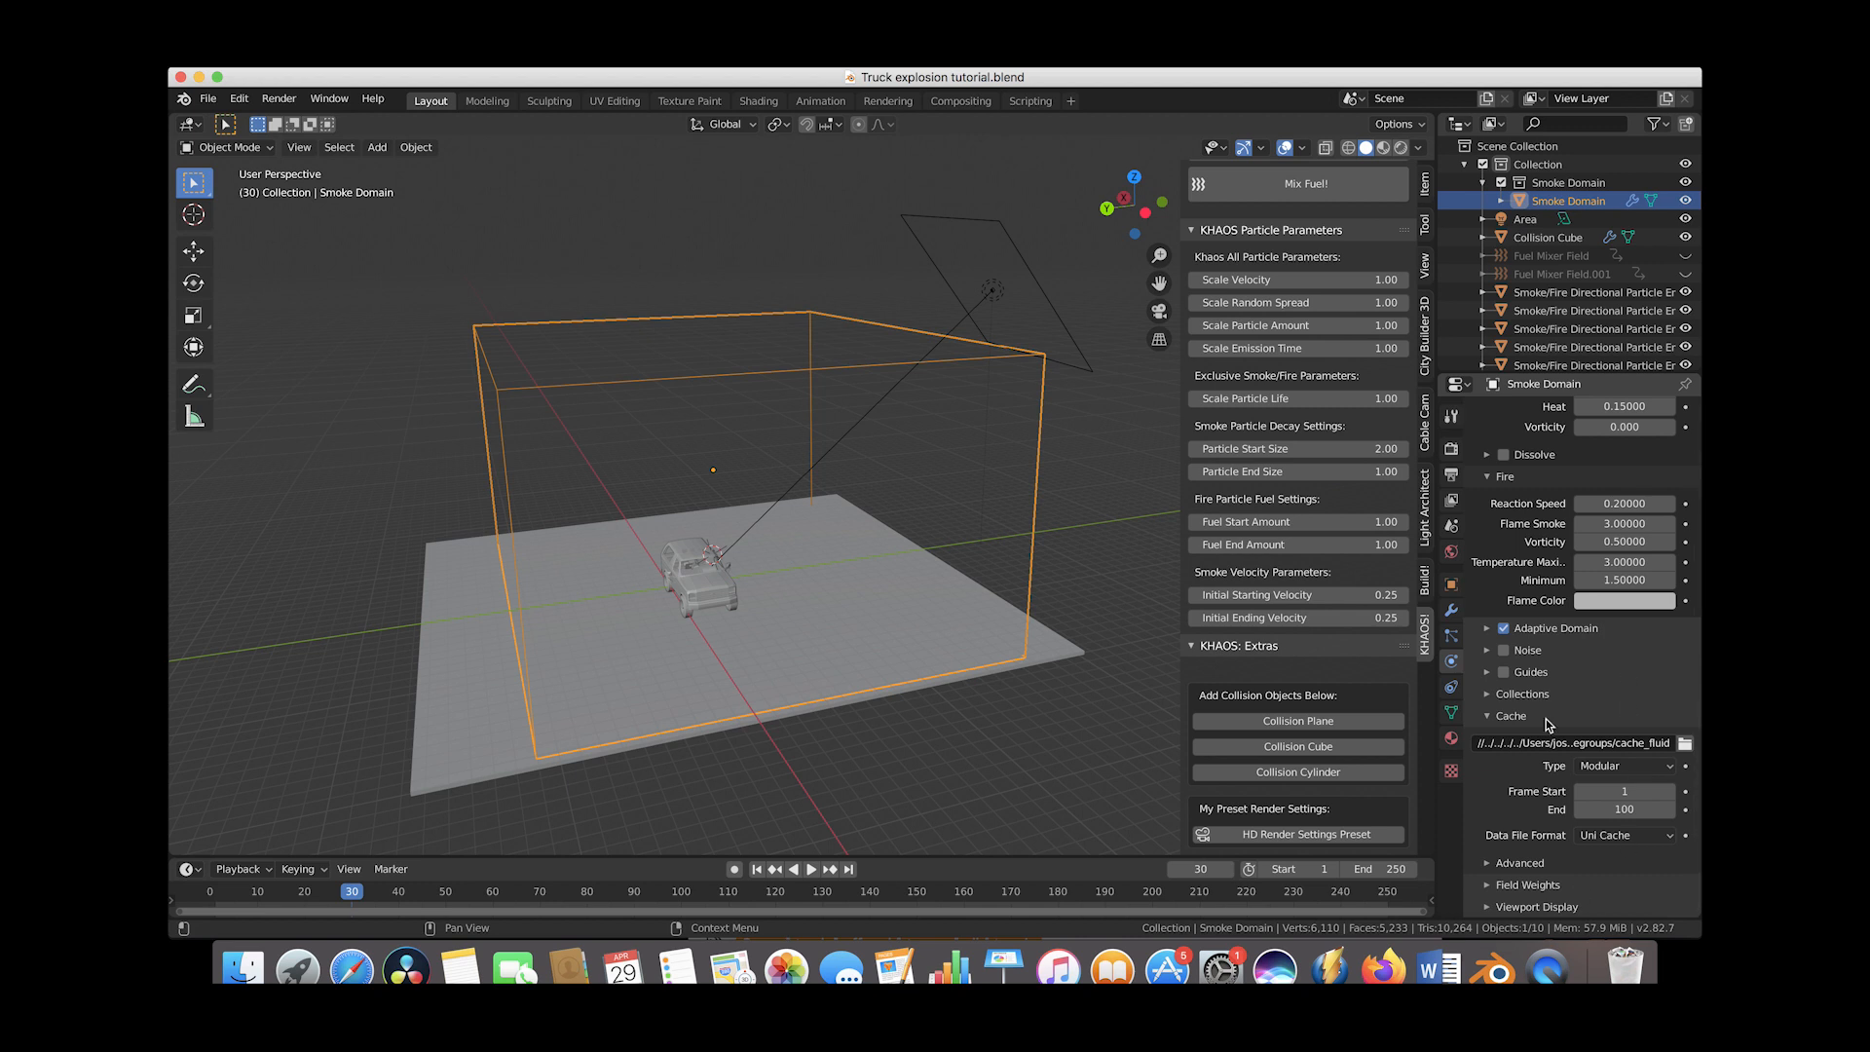
Create a new folder named "Smoke simulation cache" and set it as the smoke domain's cache directory
scroll(1594, 701, "up", 1)
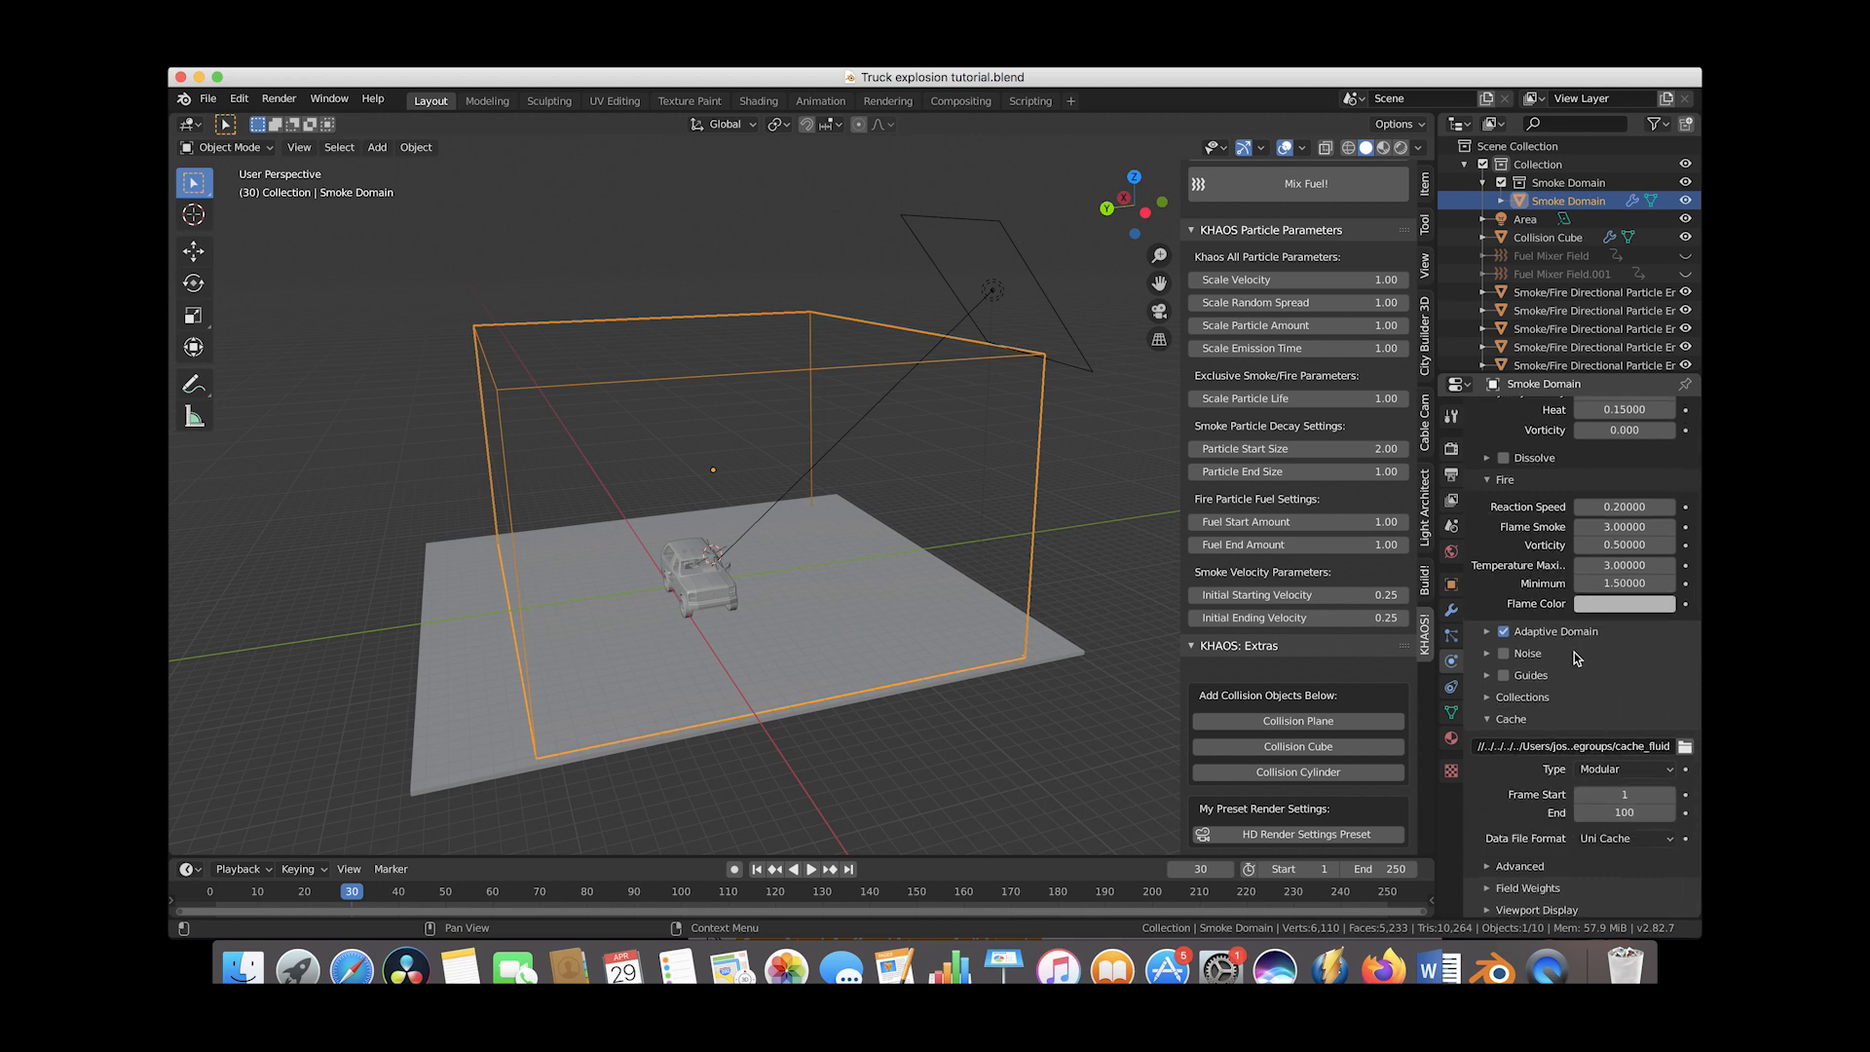
left_click(1684, 747)
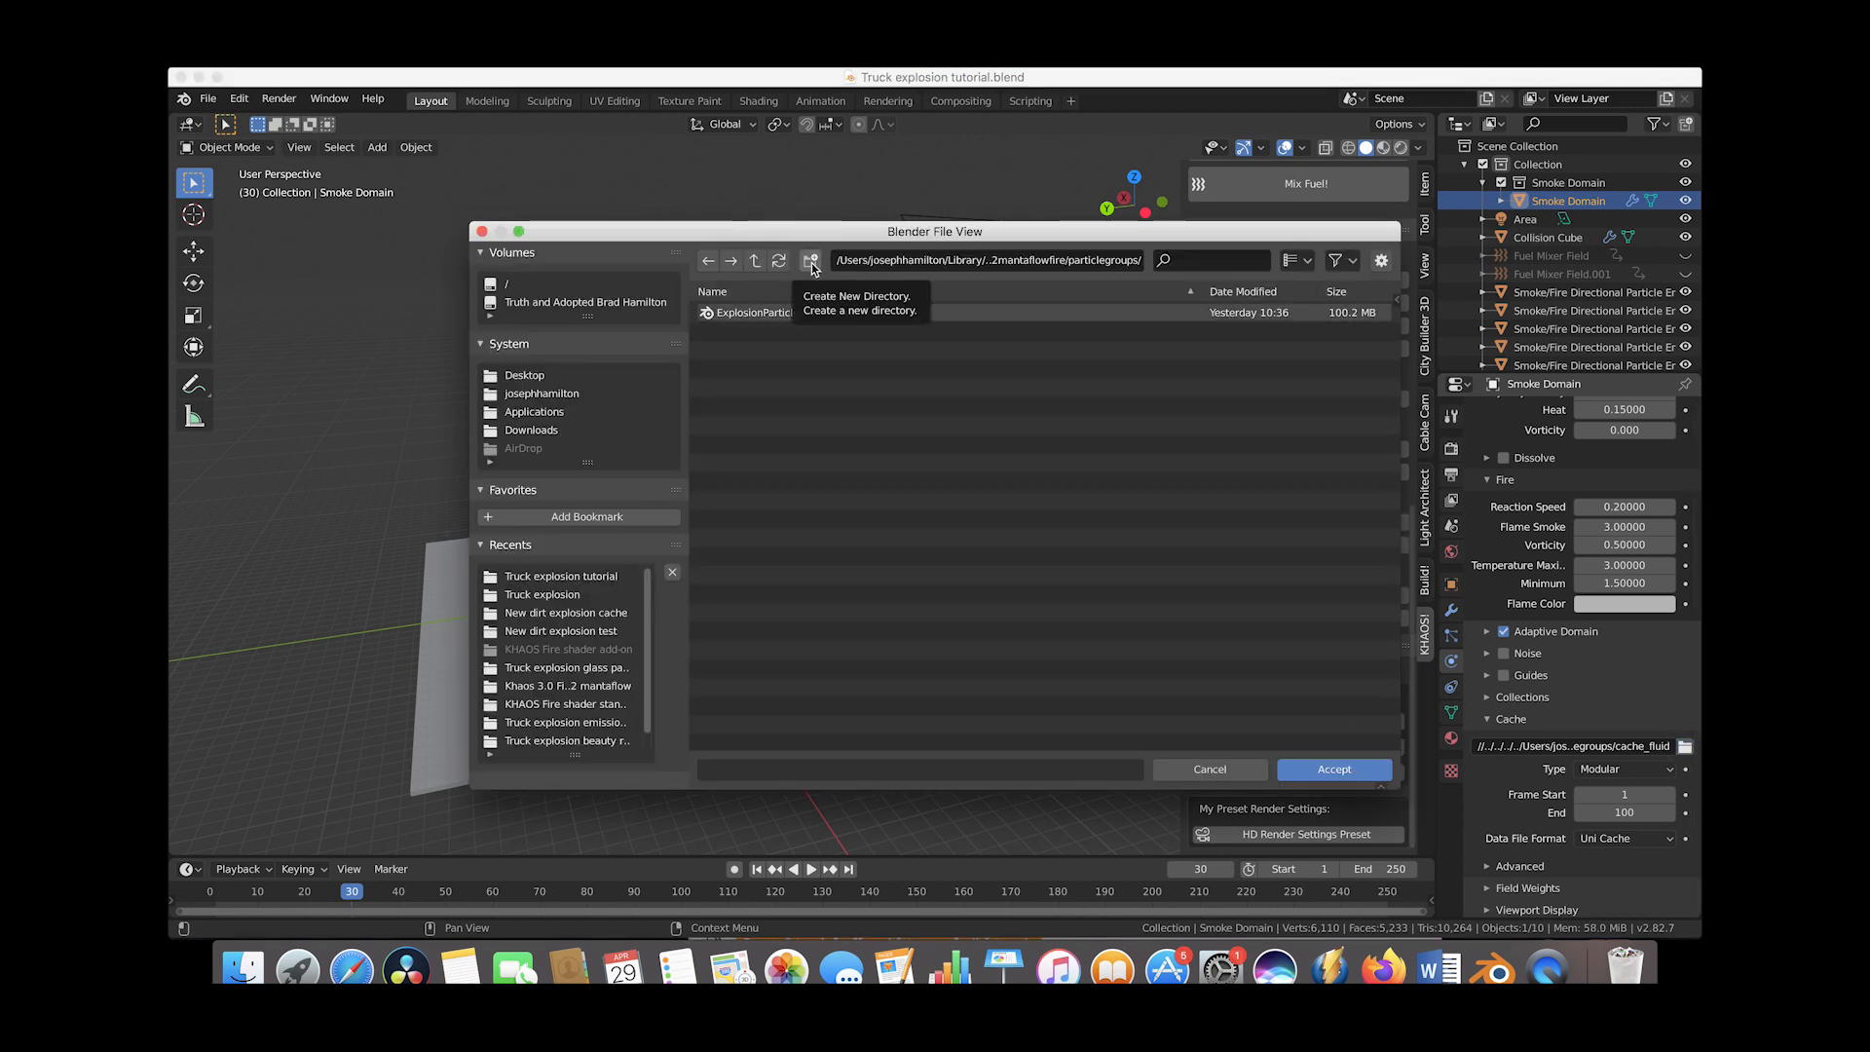
left_click(811, 261)
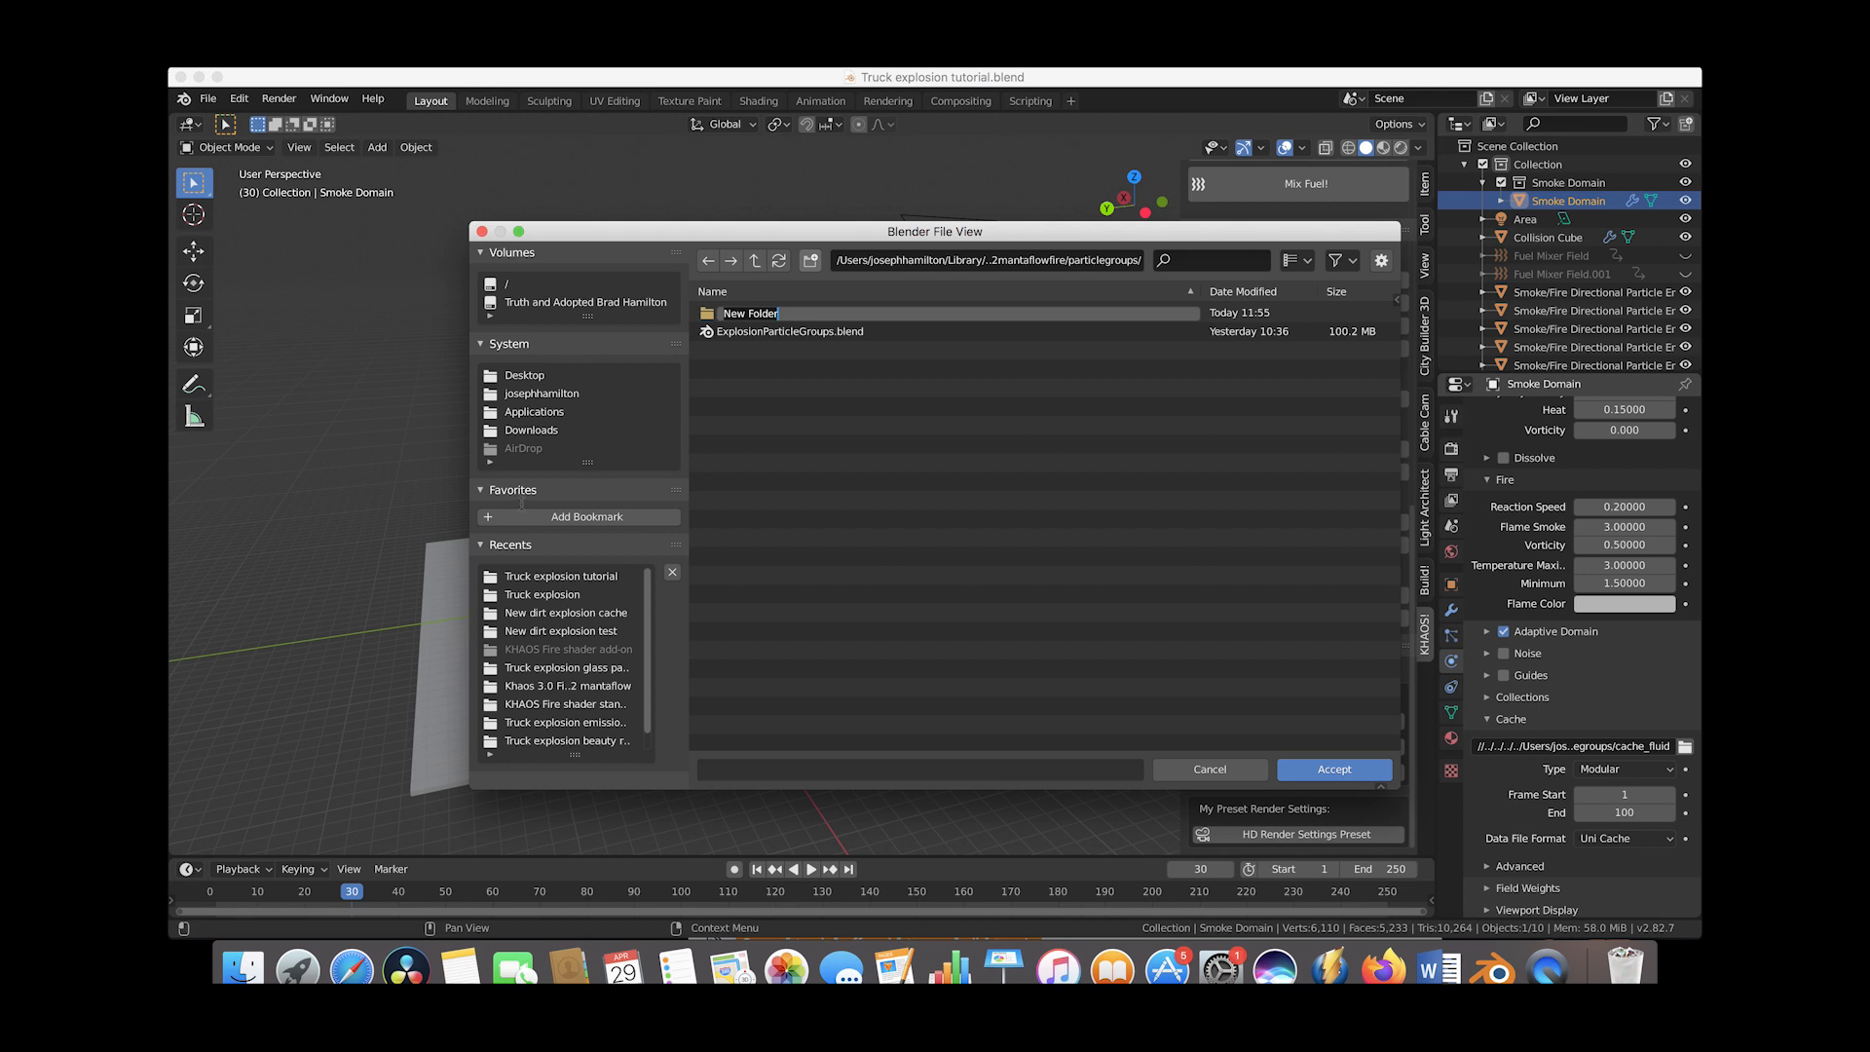
type("Smoke simulation")
key("Return")
double_click(714, 313)
left_click(1325, 768)
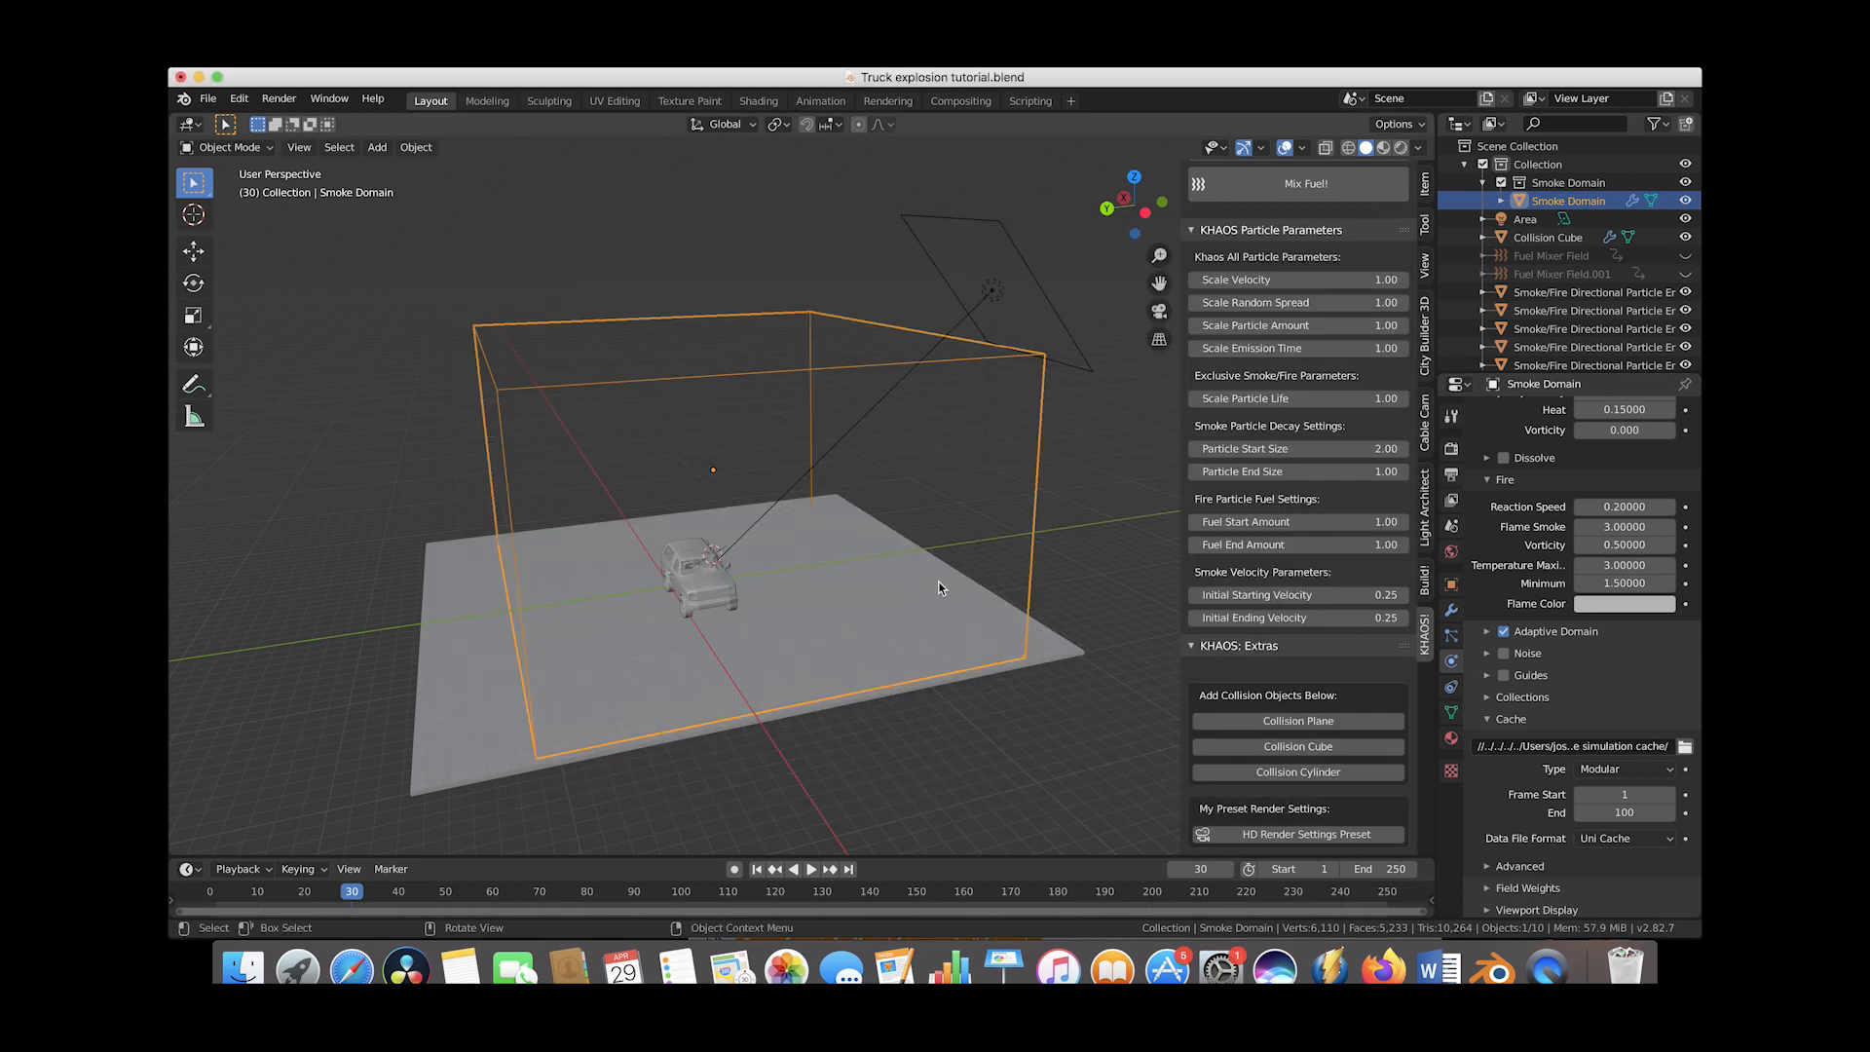
Set the end frame of the smoke domain's cache to 130
middle_click_drag(861, 555, 736, 479)
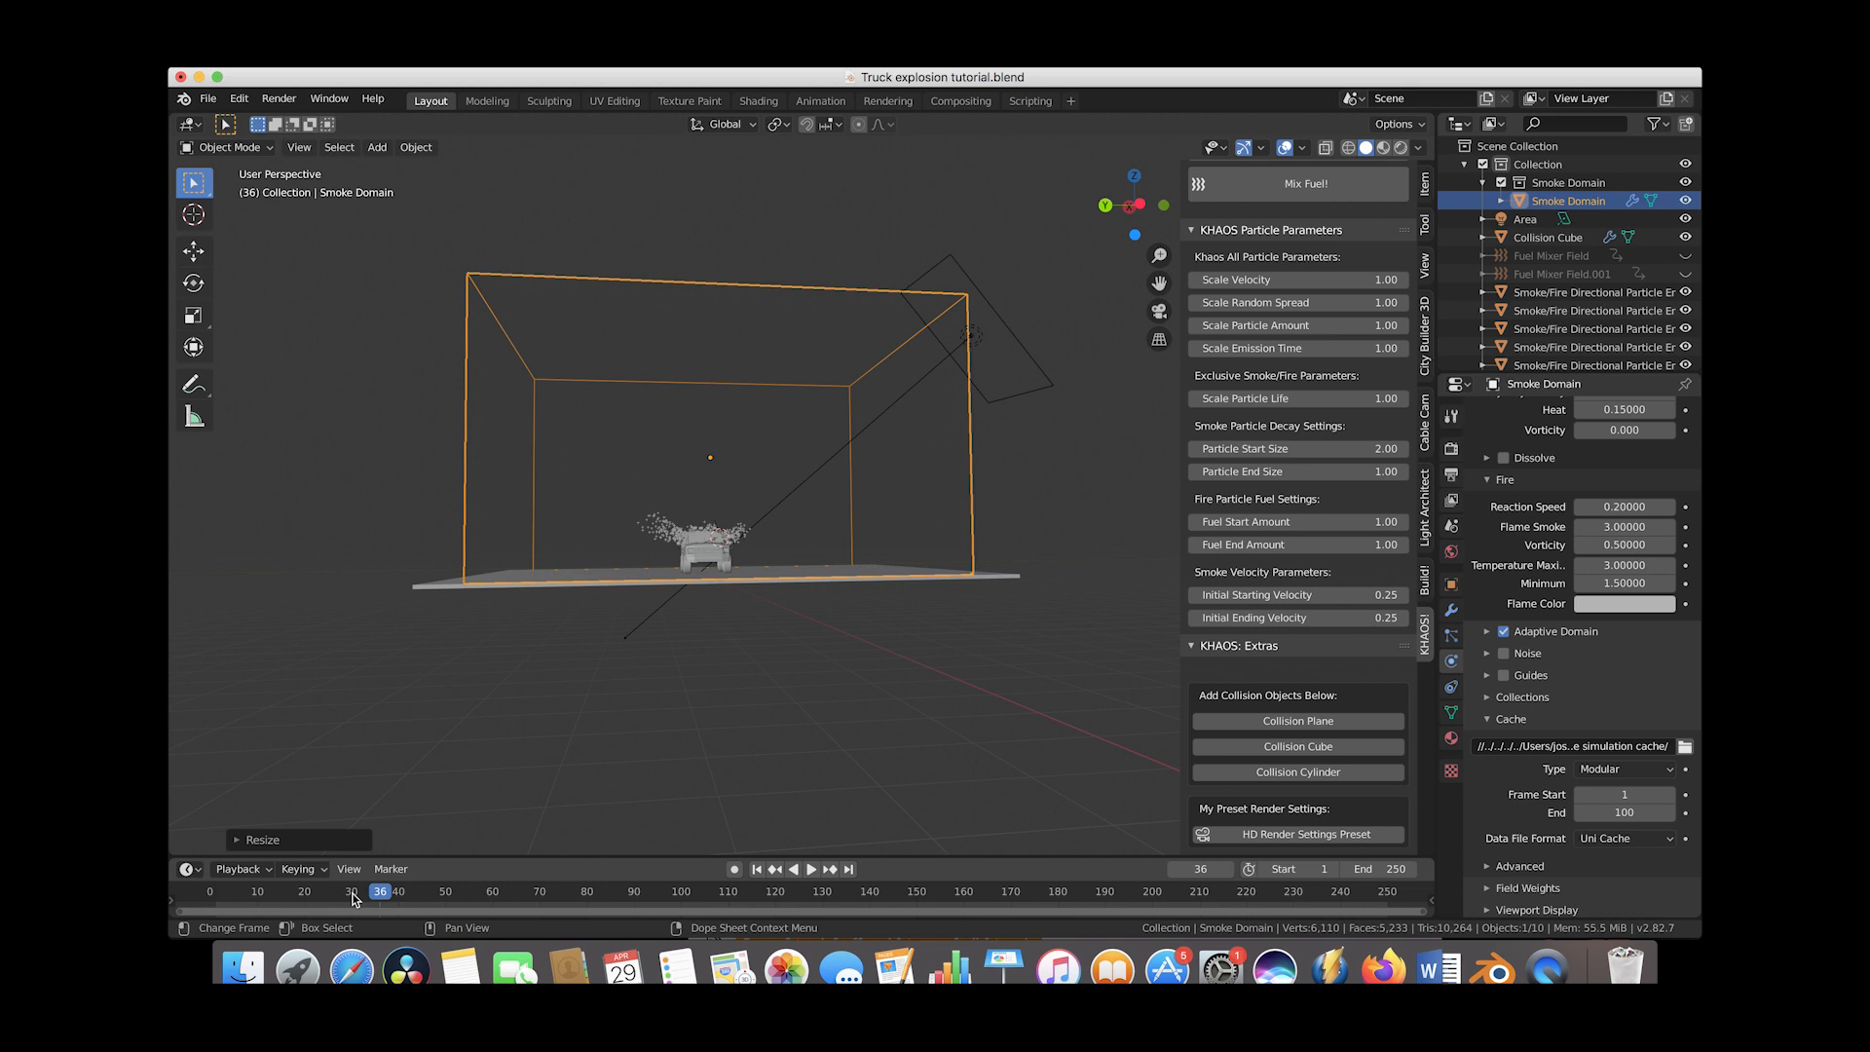
left_click(1625, 812)
type("130")
key("Return")
scroll(1541, 624, "up", 1)
scroll(1514, 513, "down", 1)
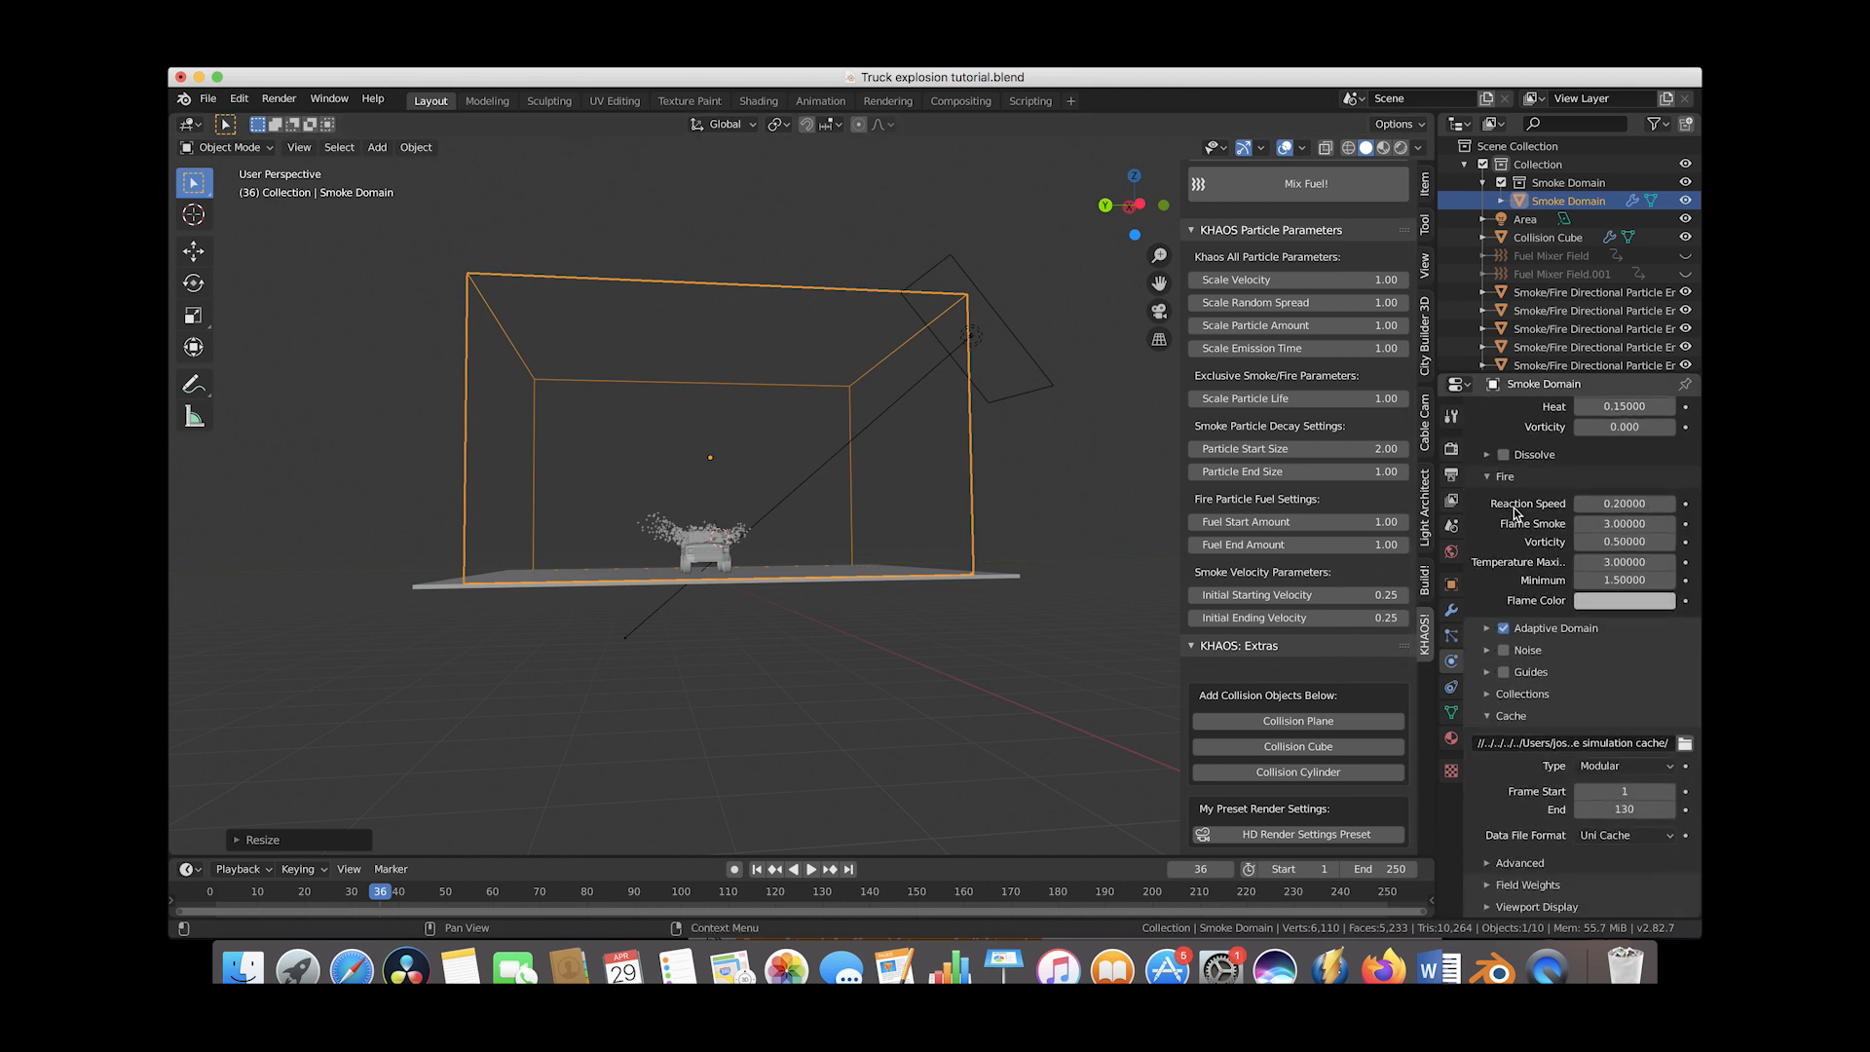
Enable Dissolve for the domain's smoke and expand its settings
scroll(1536, 555, "up", 4)
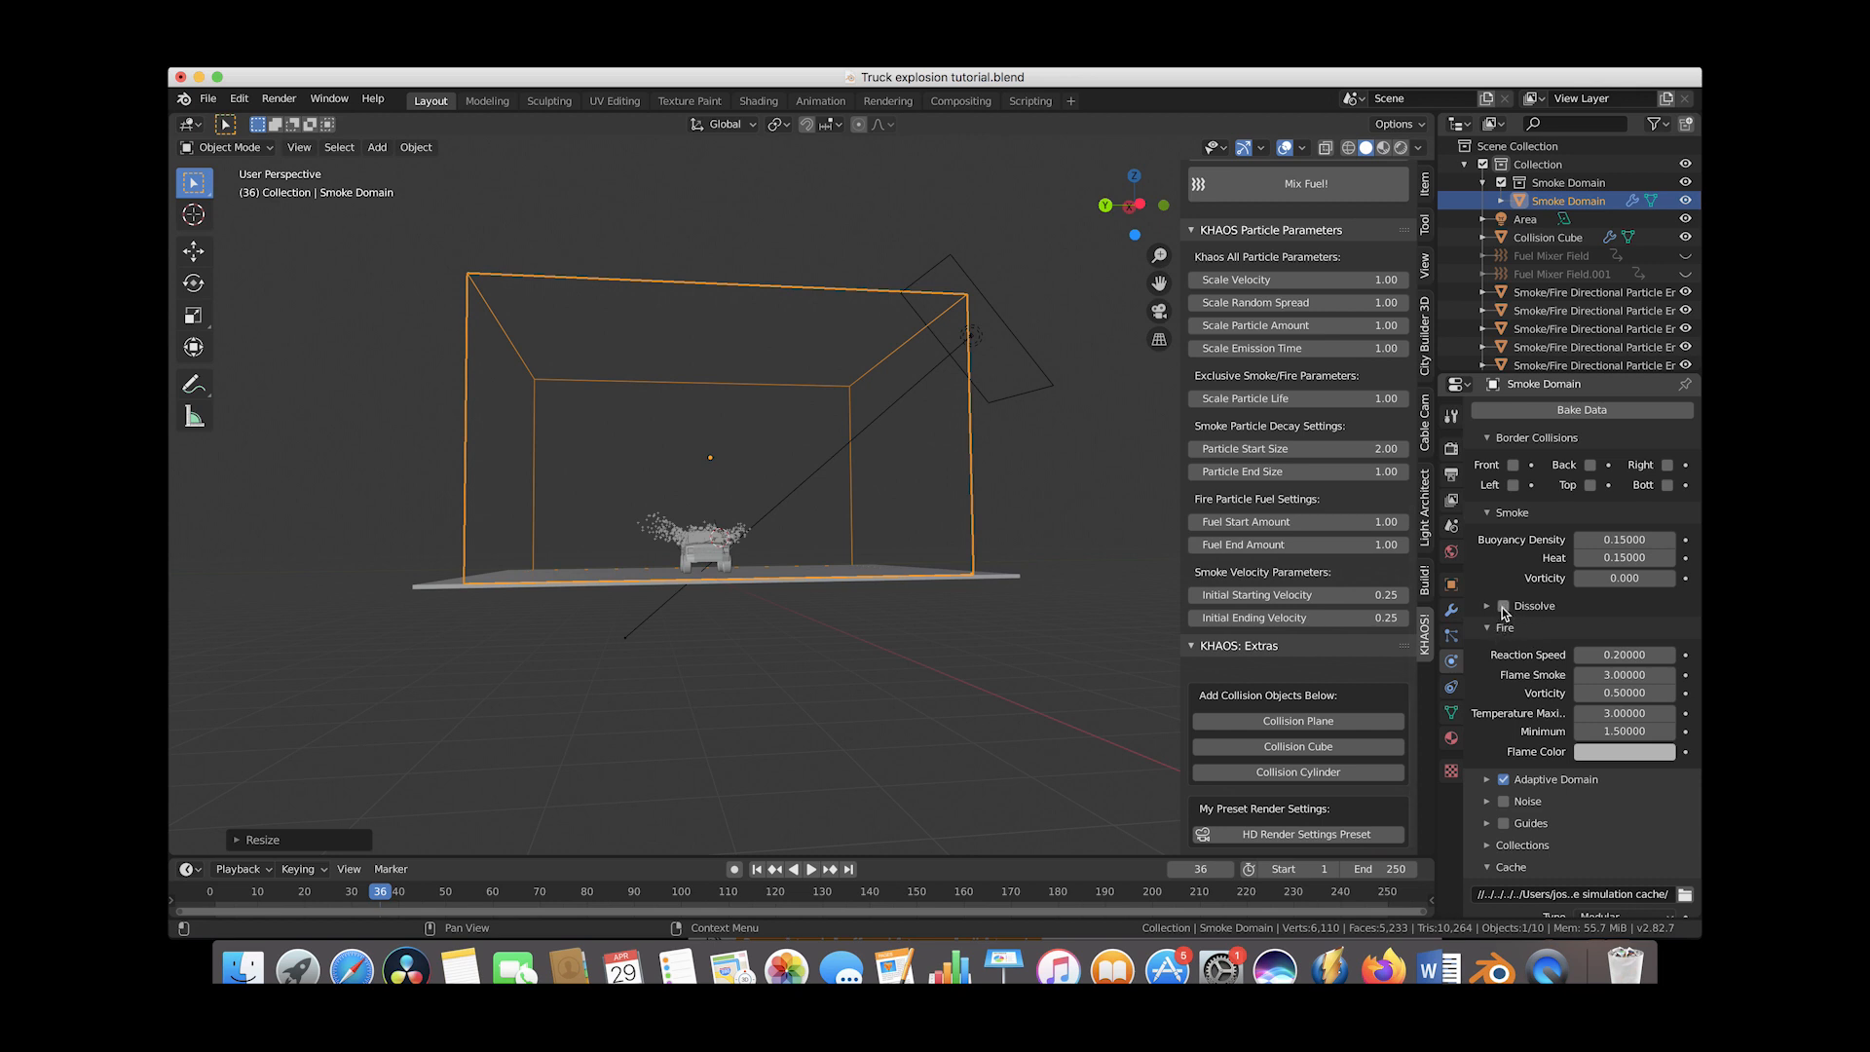
left_click(1502, 605)
left_click(1487, 606)
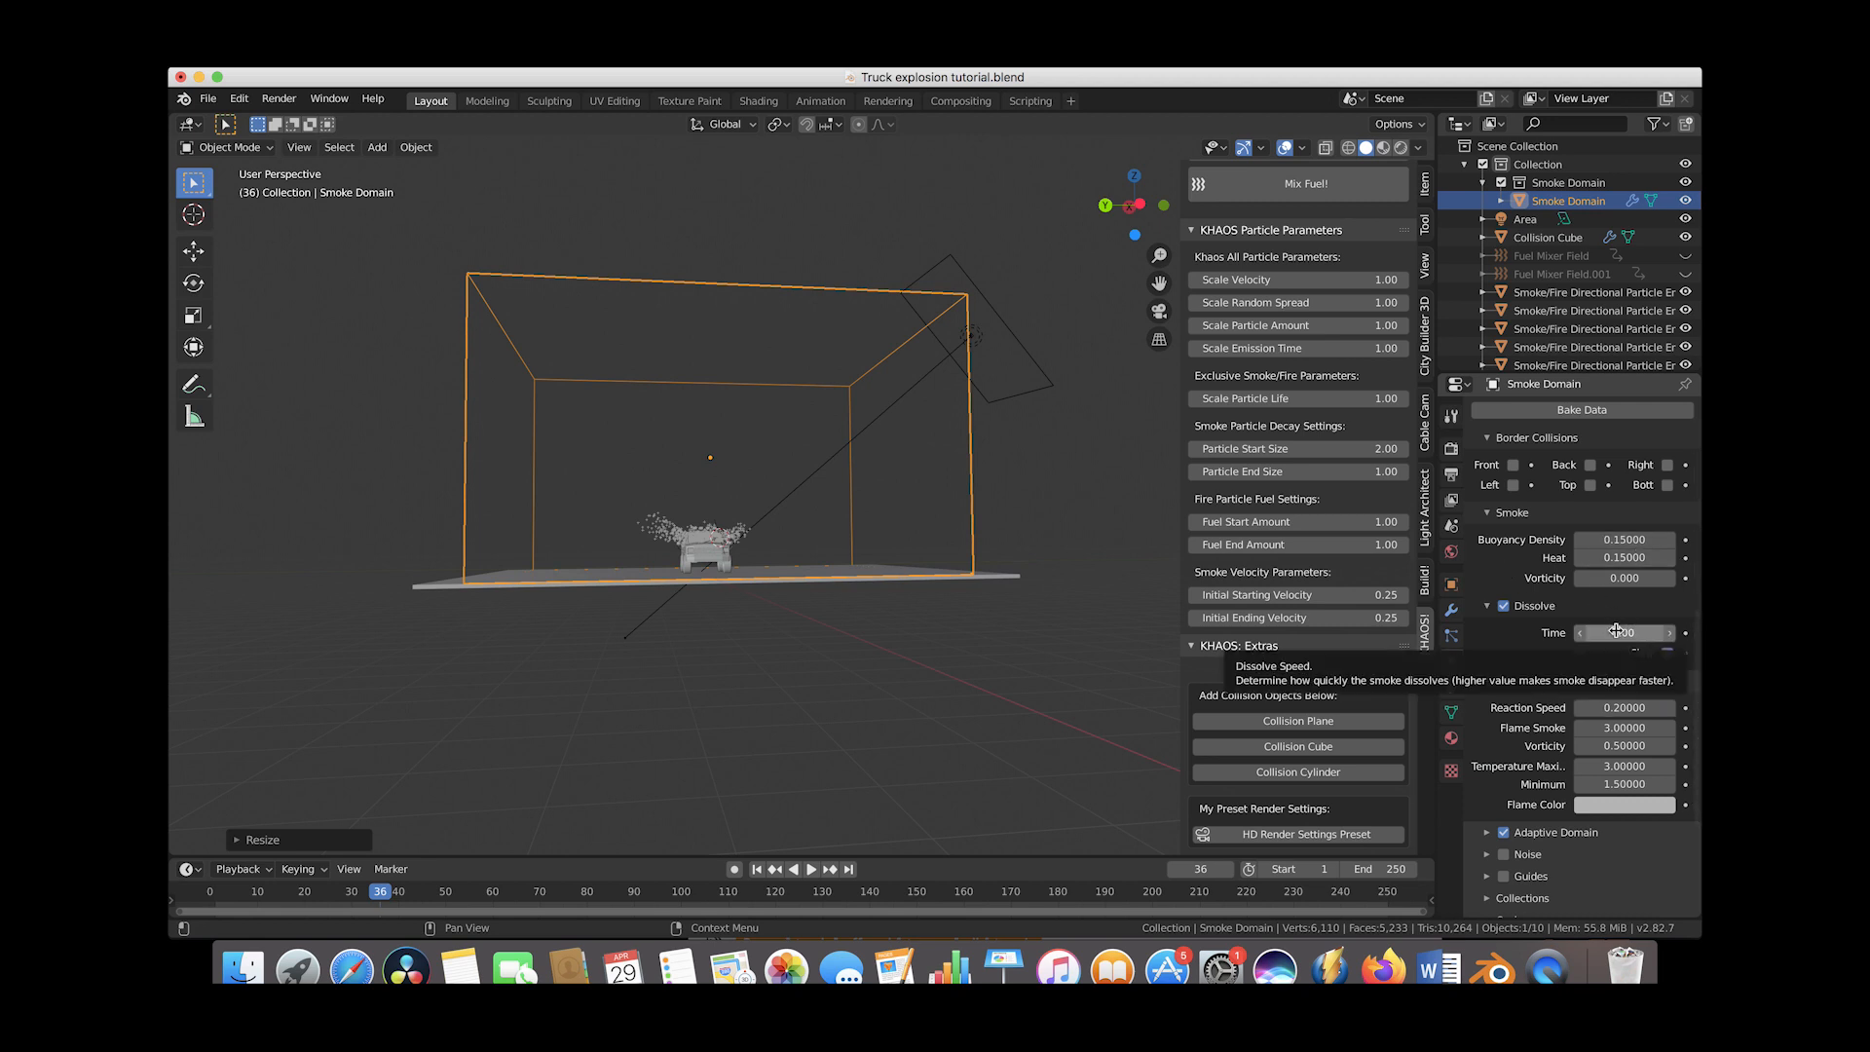
scroll(1527, 748, "up", 5)
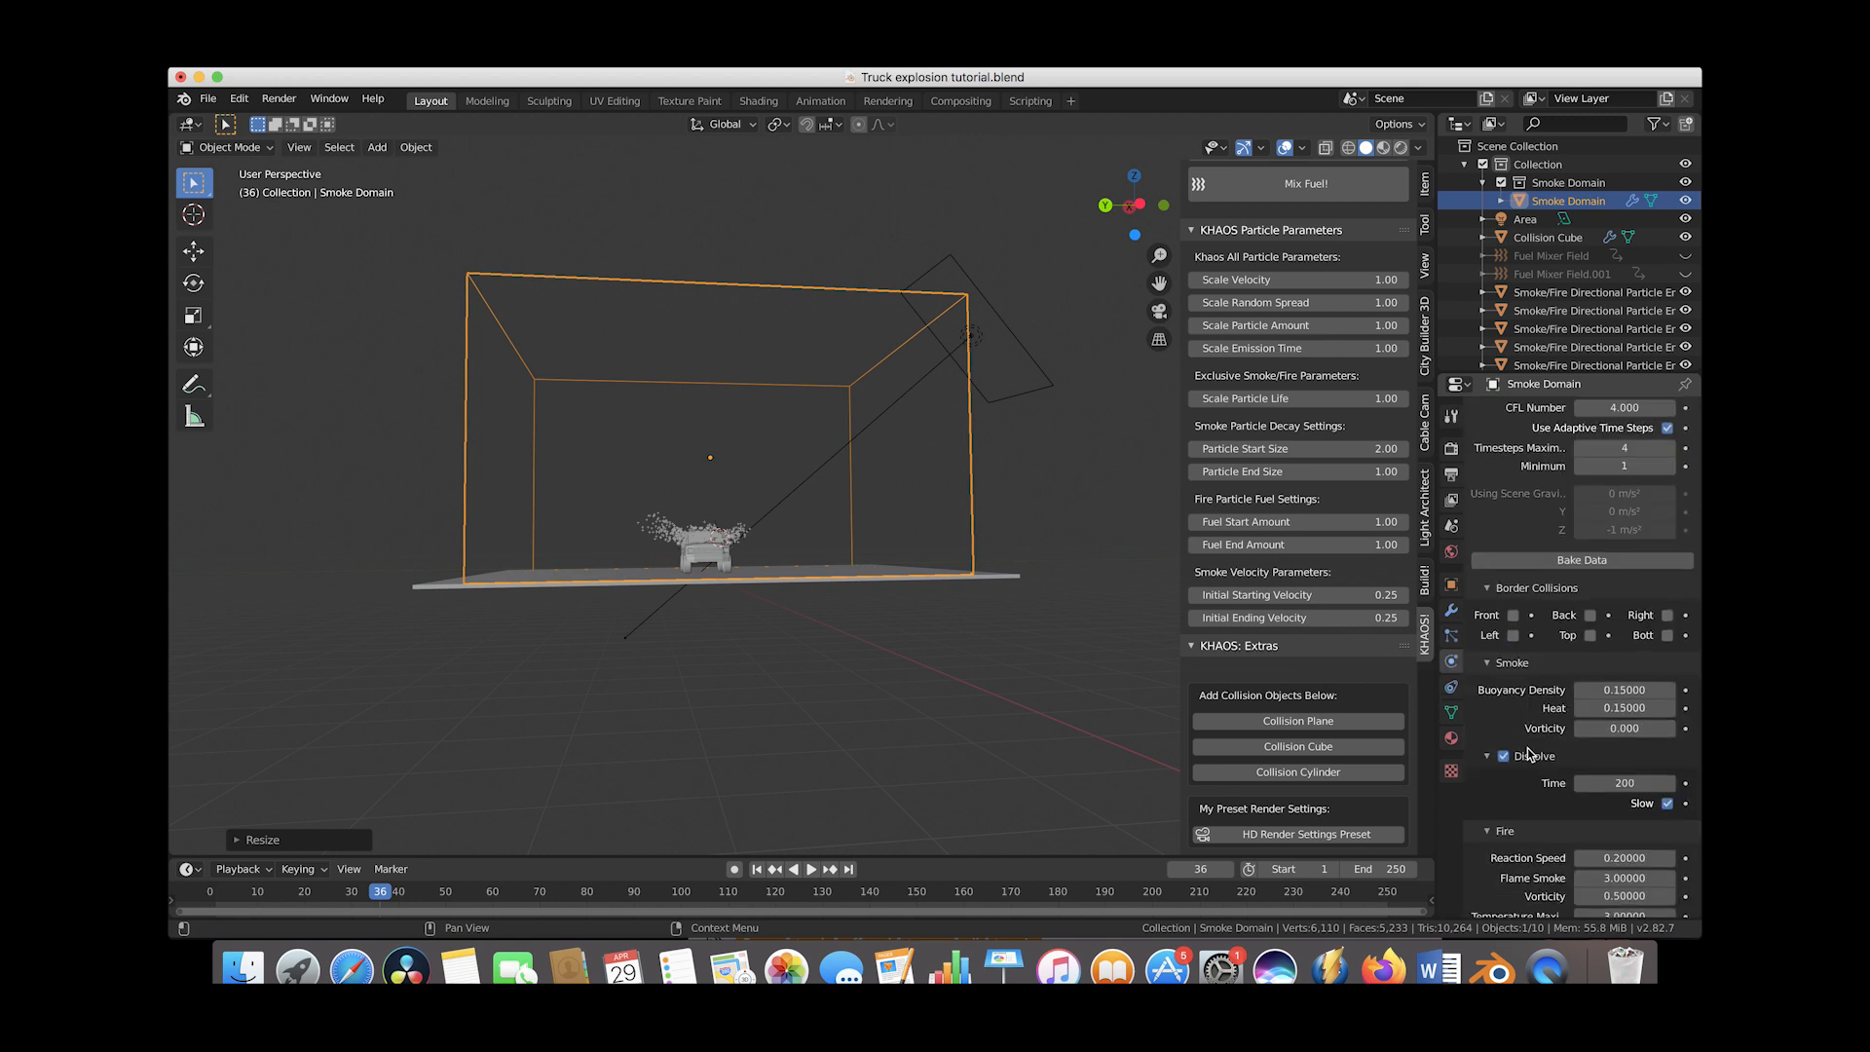
Save the project file and bake the smoke domain's fluid data
scroll(1531, 748, "up", 3)
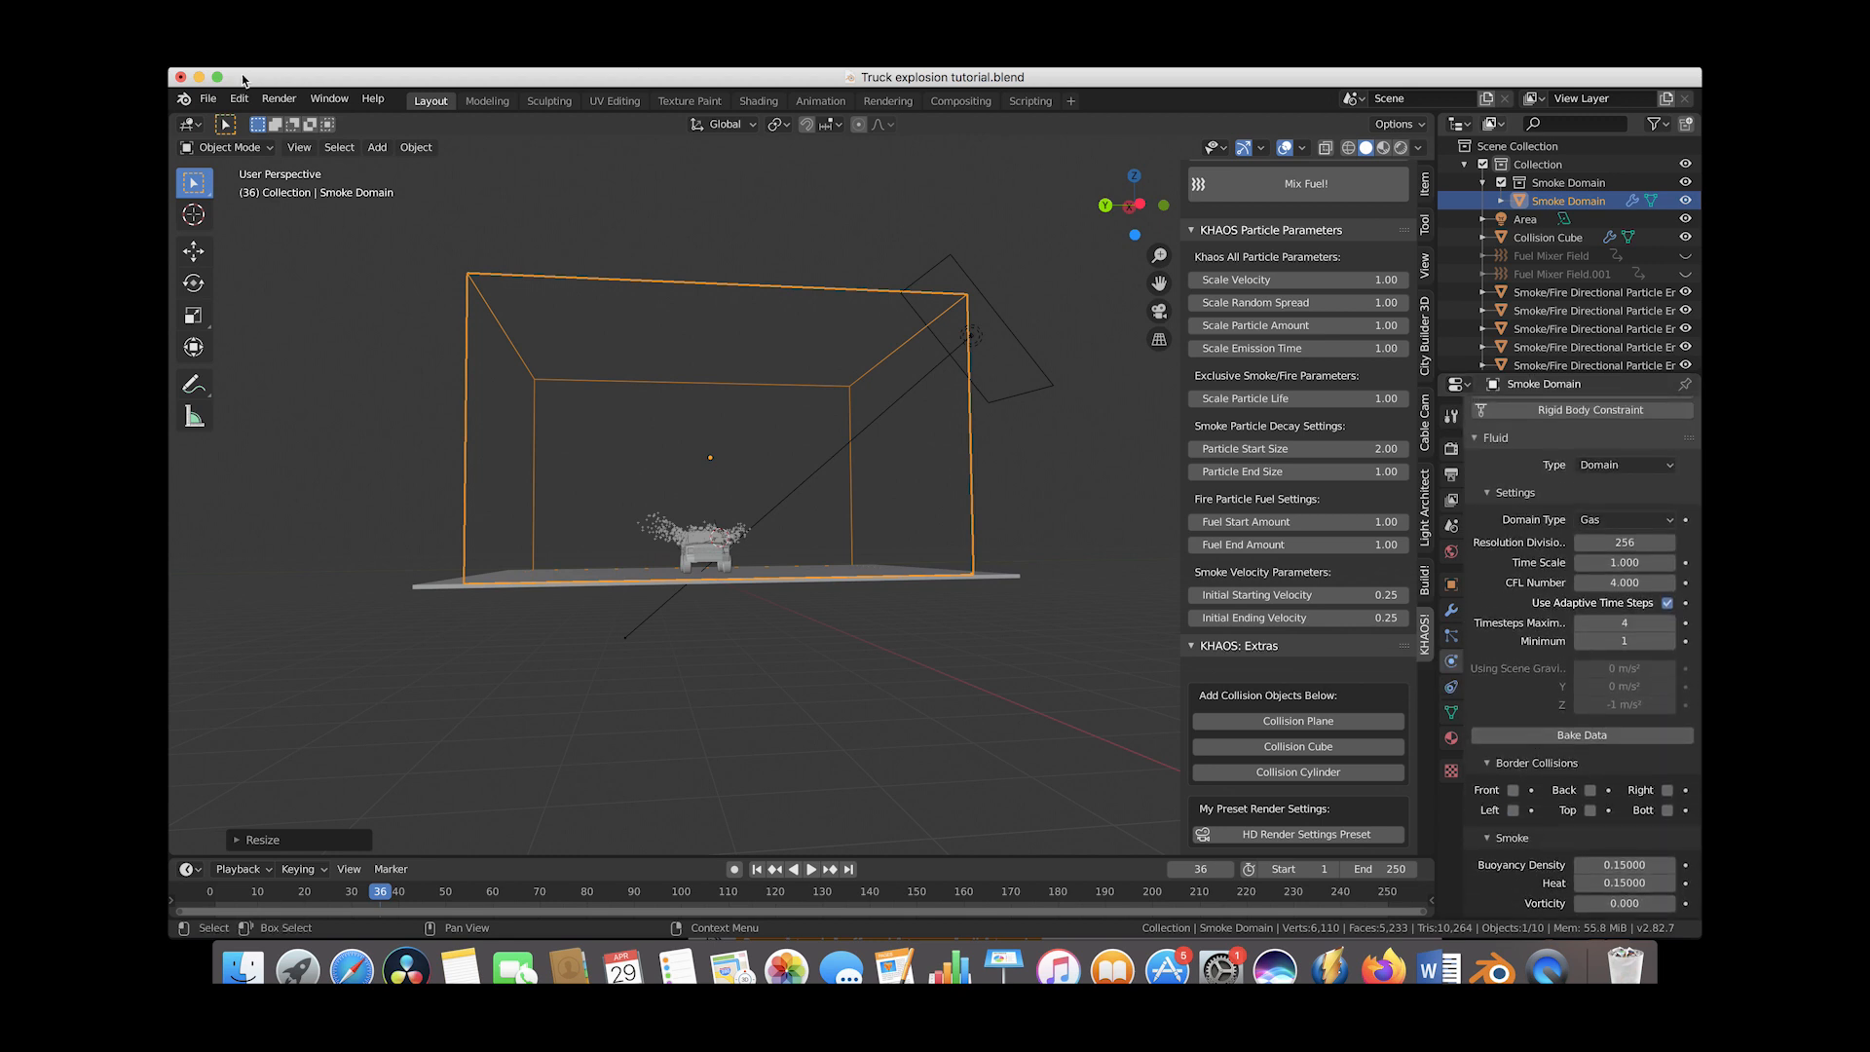
left_click(209, 99)
left_click(208, 98)
left_click(209, 99)
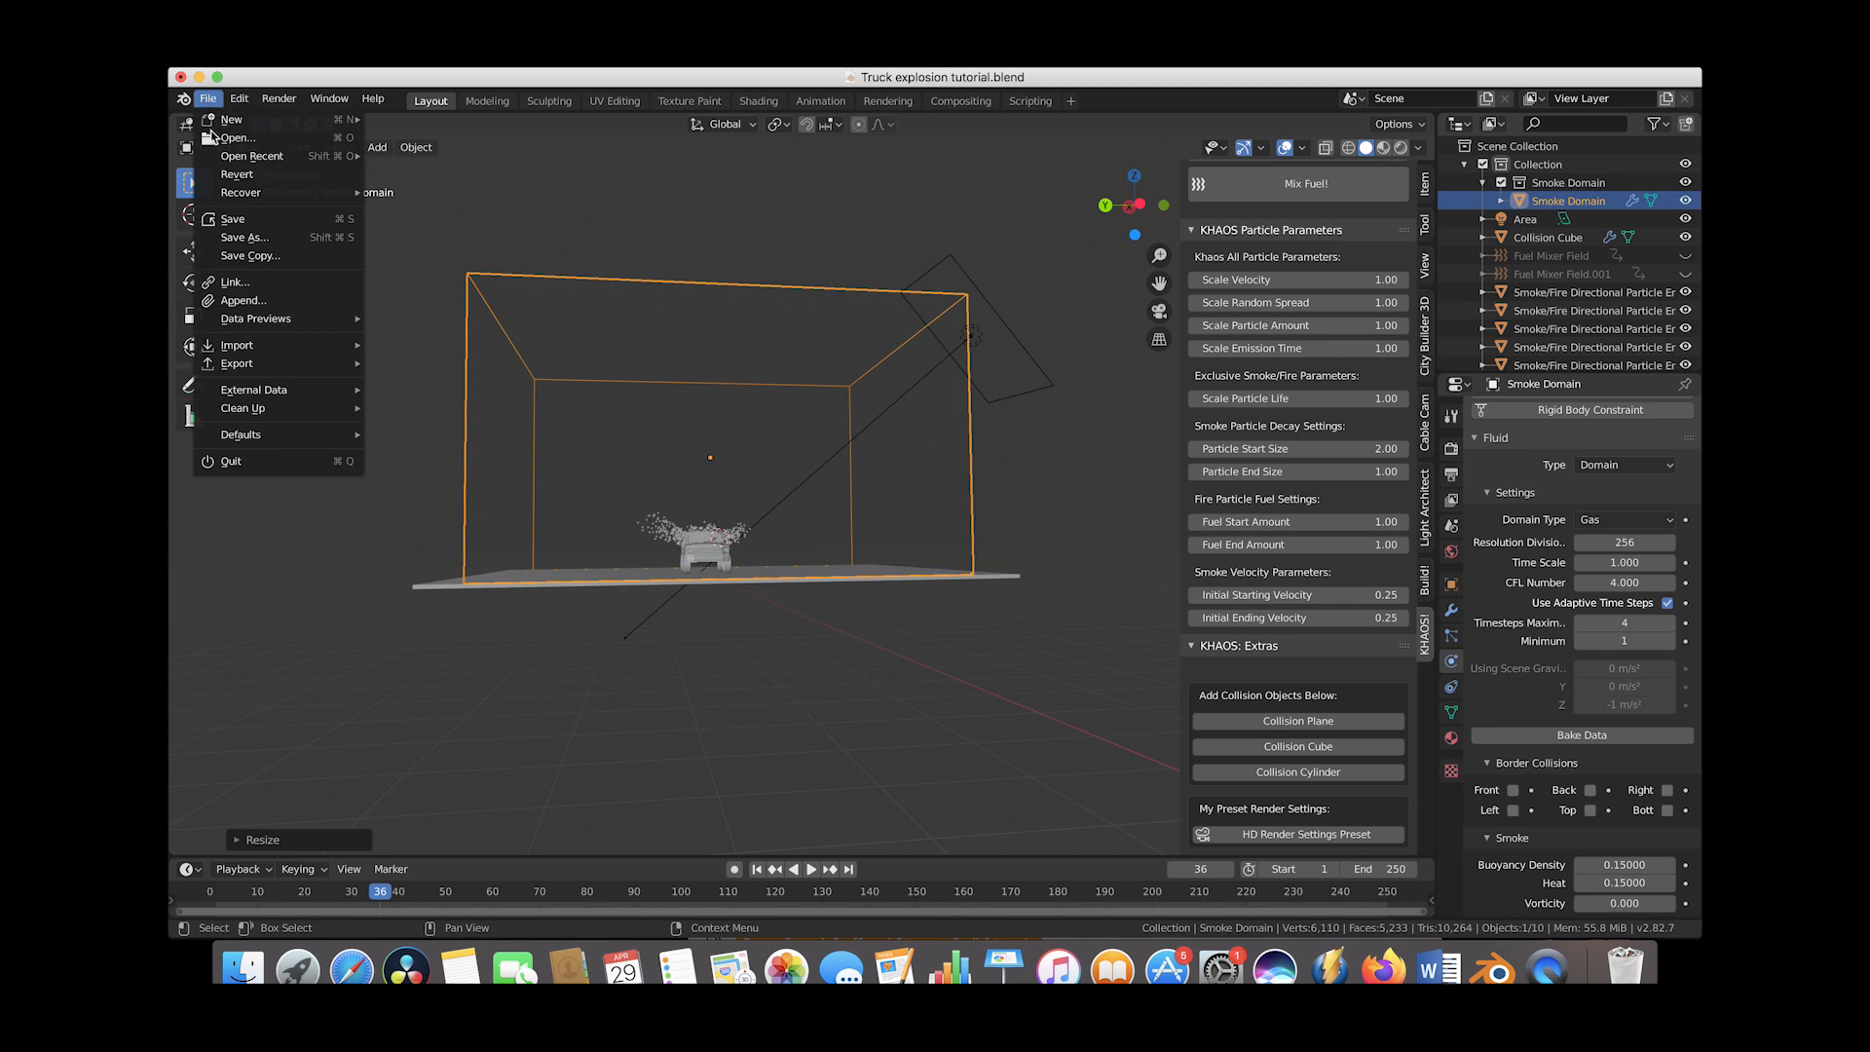
left_click(228, 222)
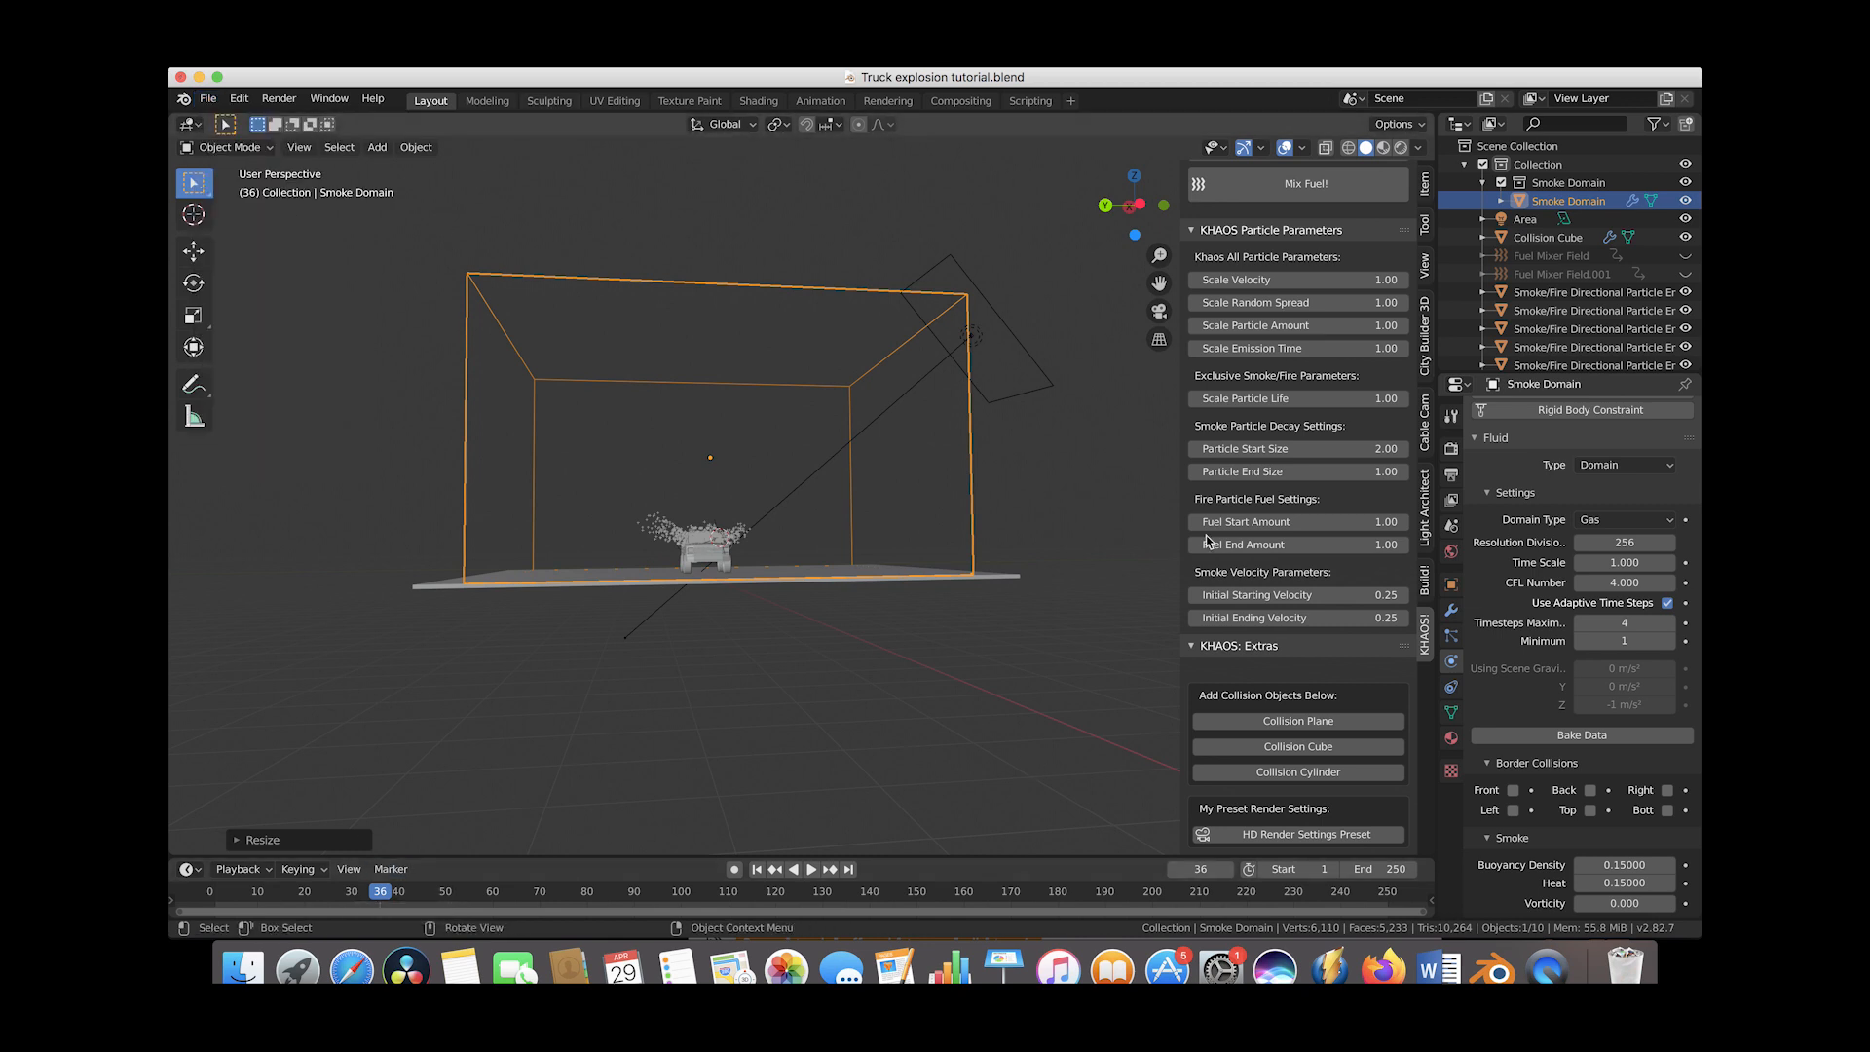
left_click(1582, 737)
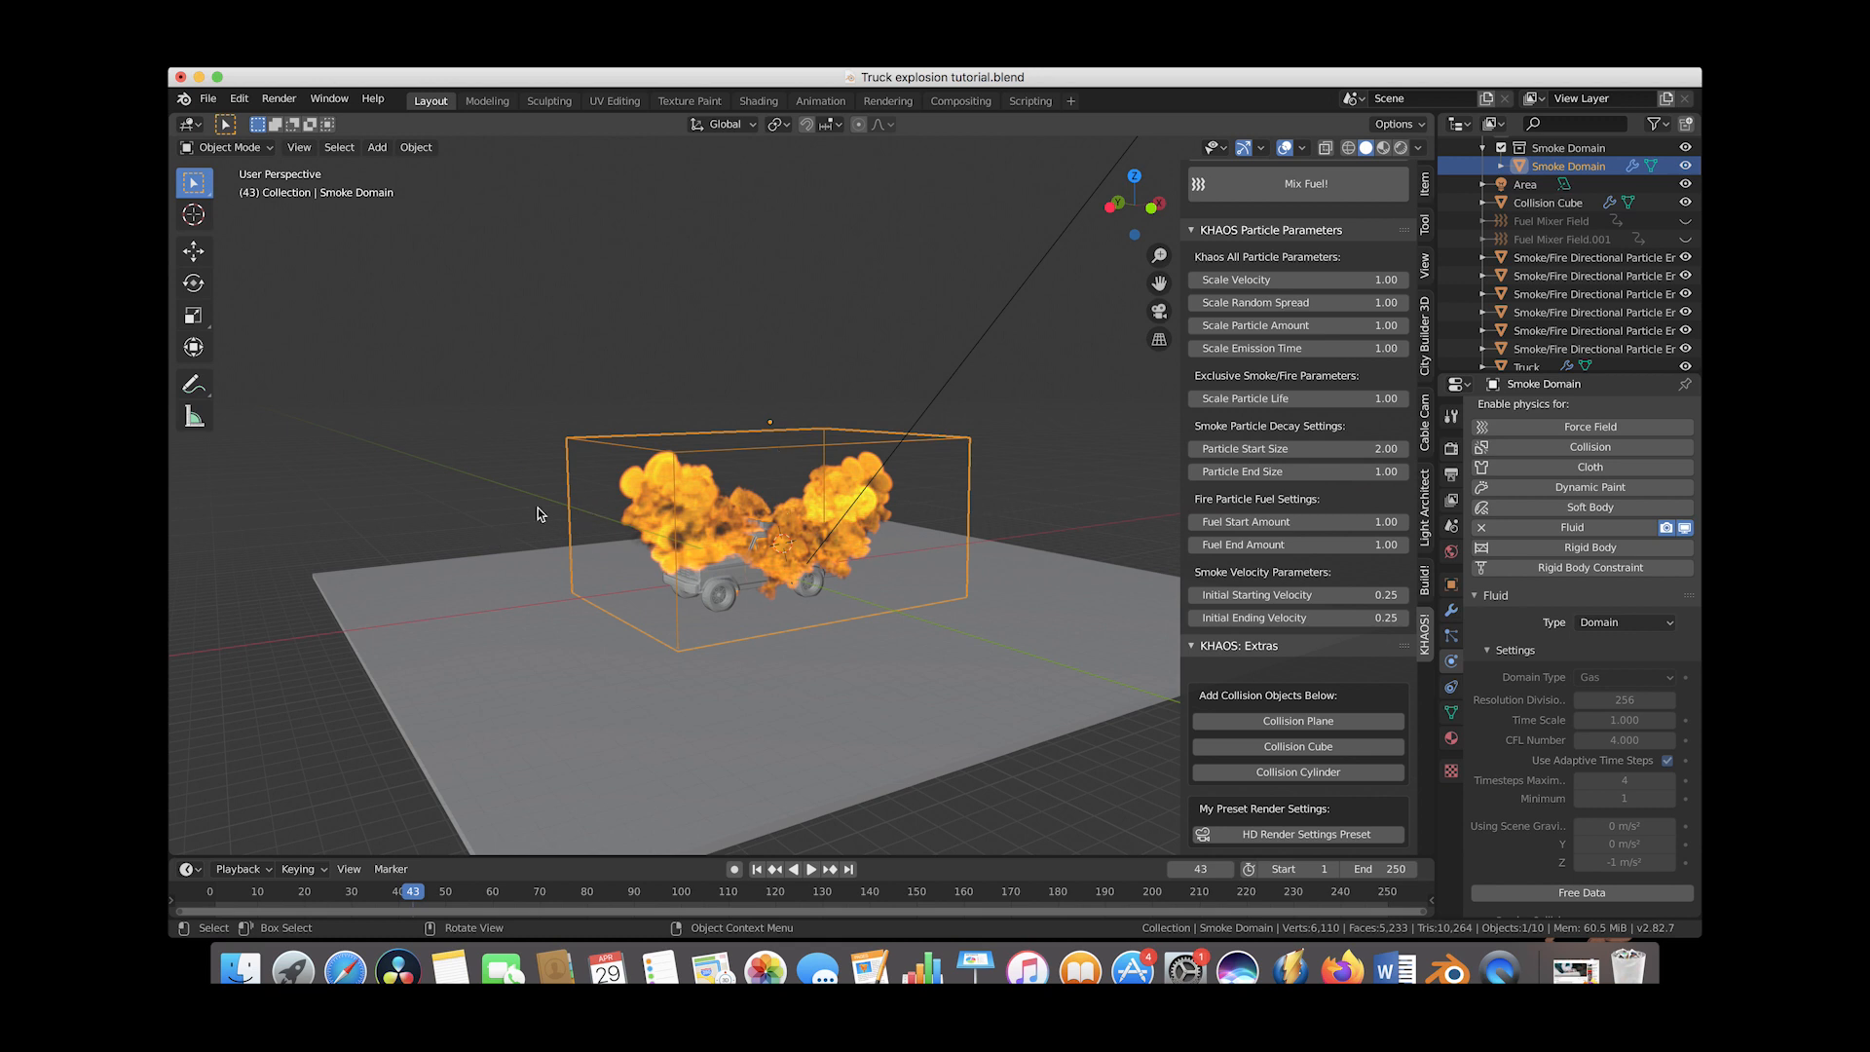
Inspect the baked explosion around the truck from several angles and hide the viewport's sidebar
scroll(388, 507, "right", 10)
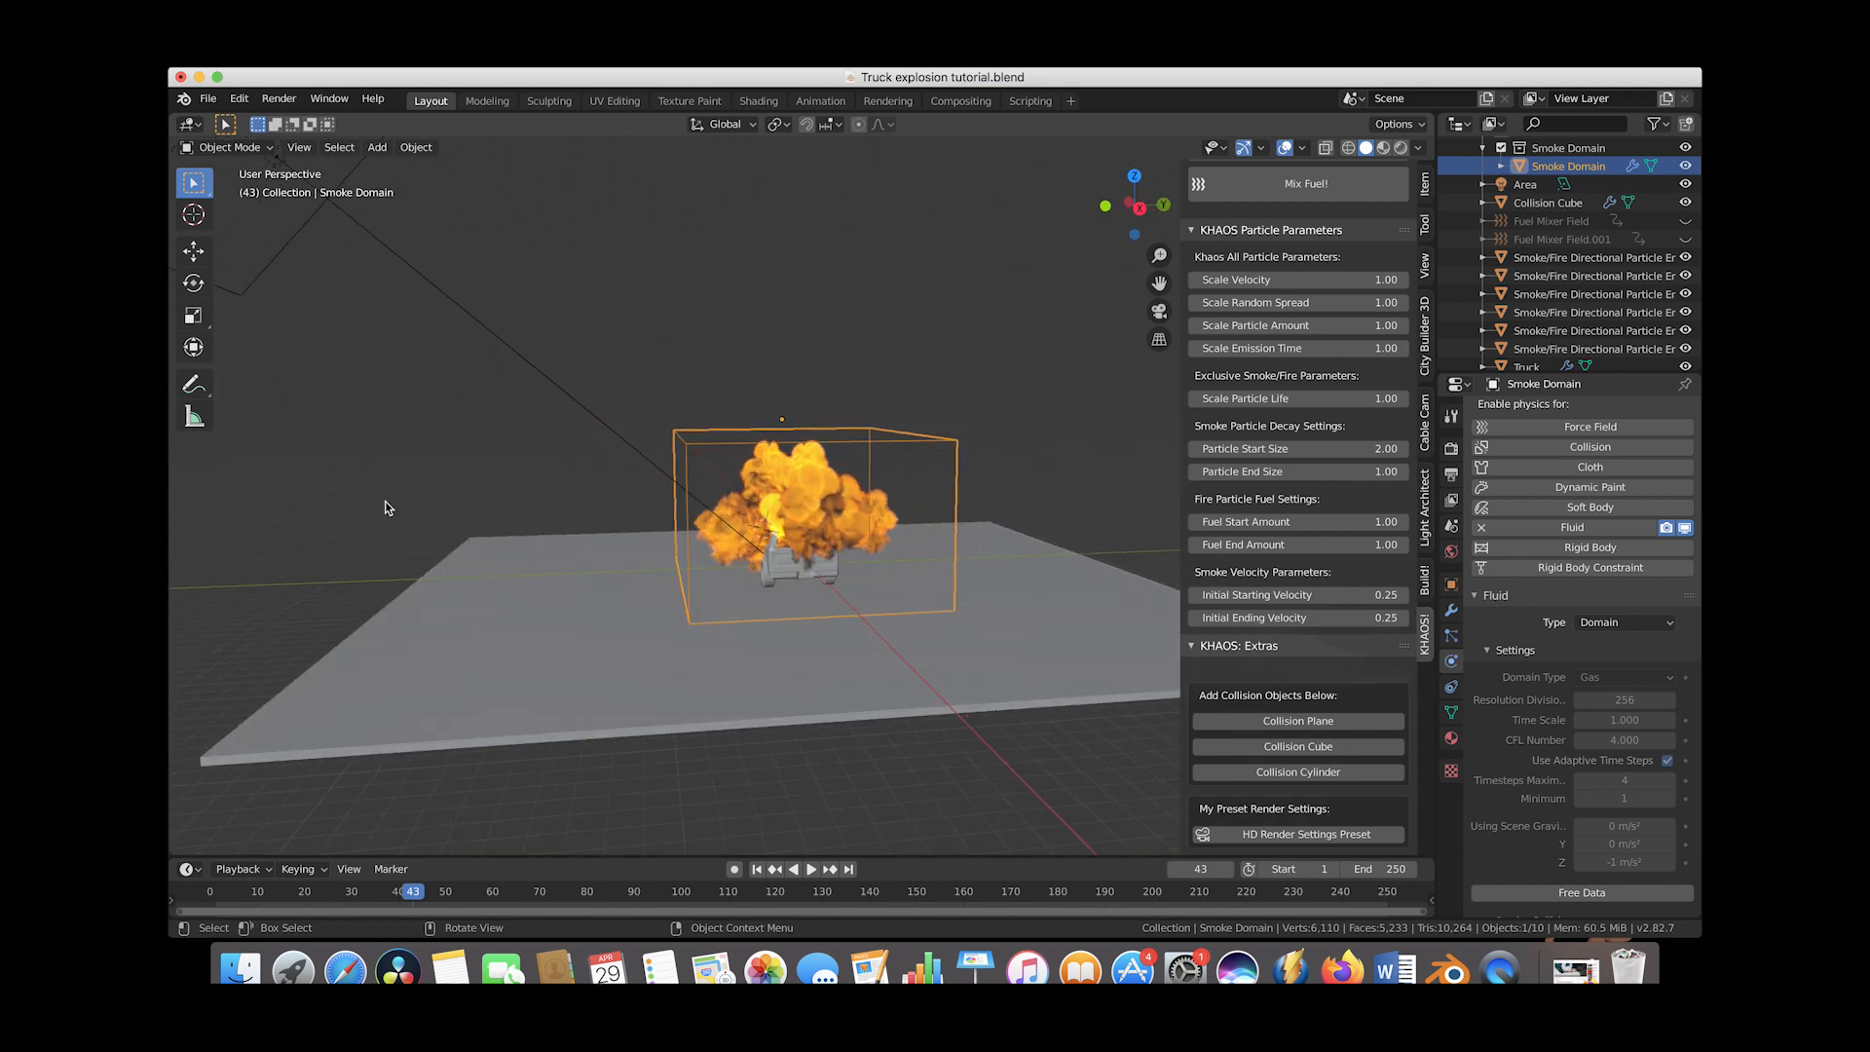
scroll(387, 507, "right", 10)
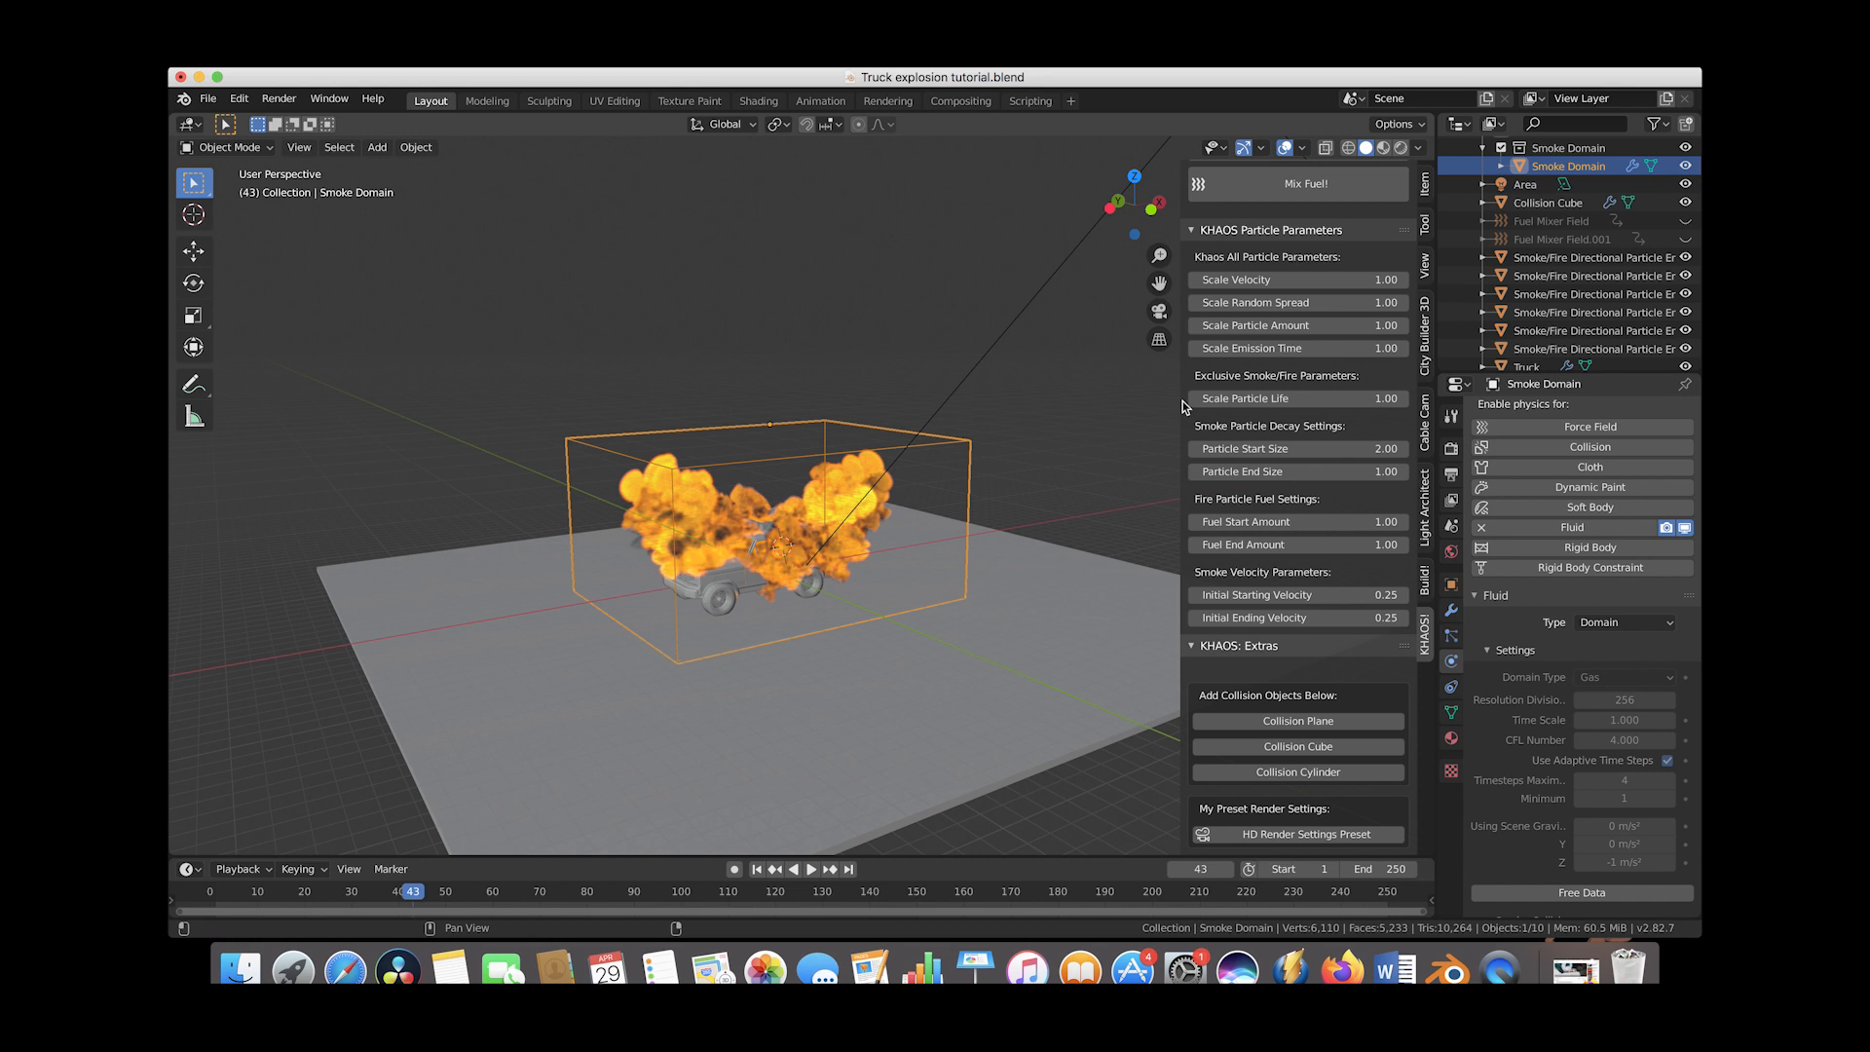
left_click_drag(1181, 401, 1423, 407)
scroll(423, 406, "down", 5)
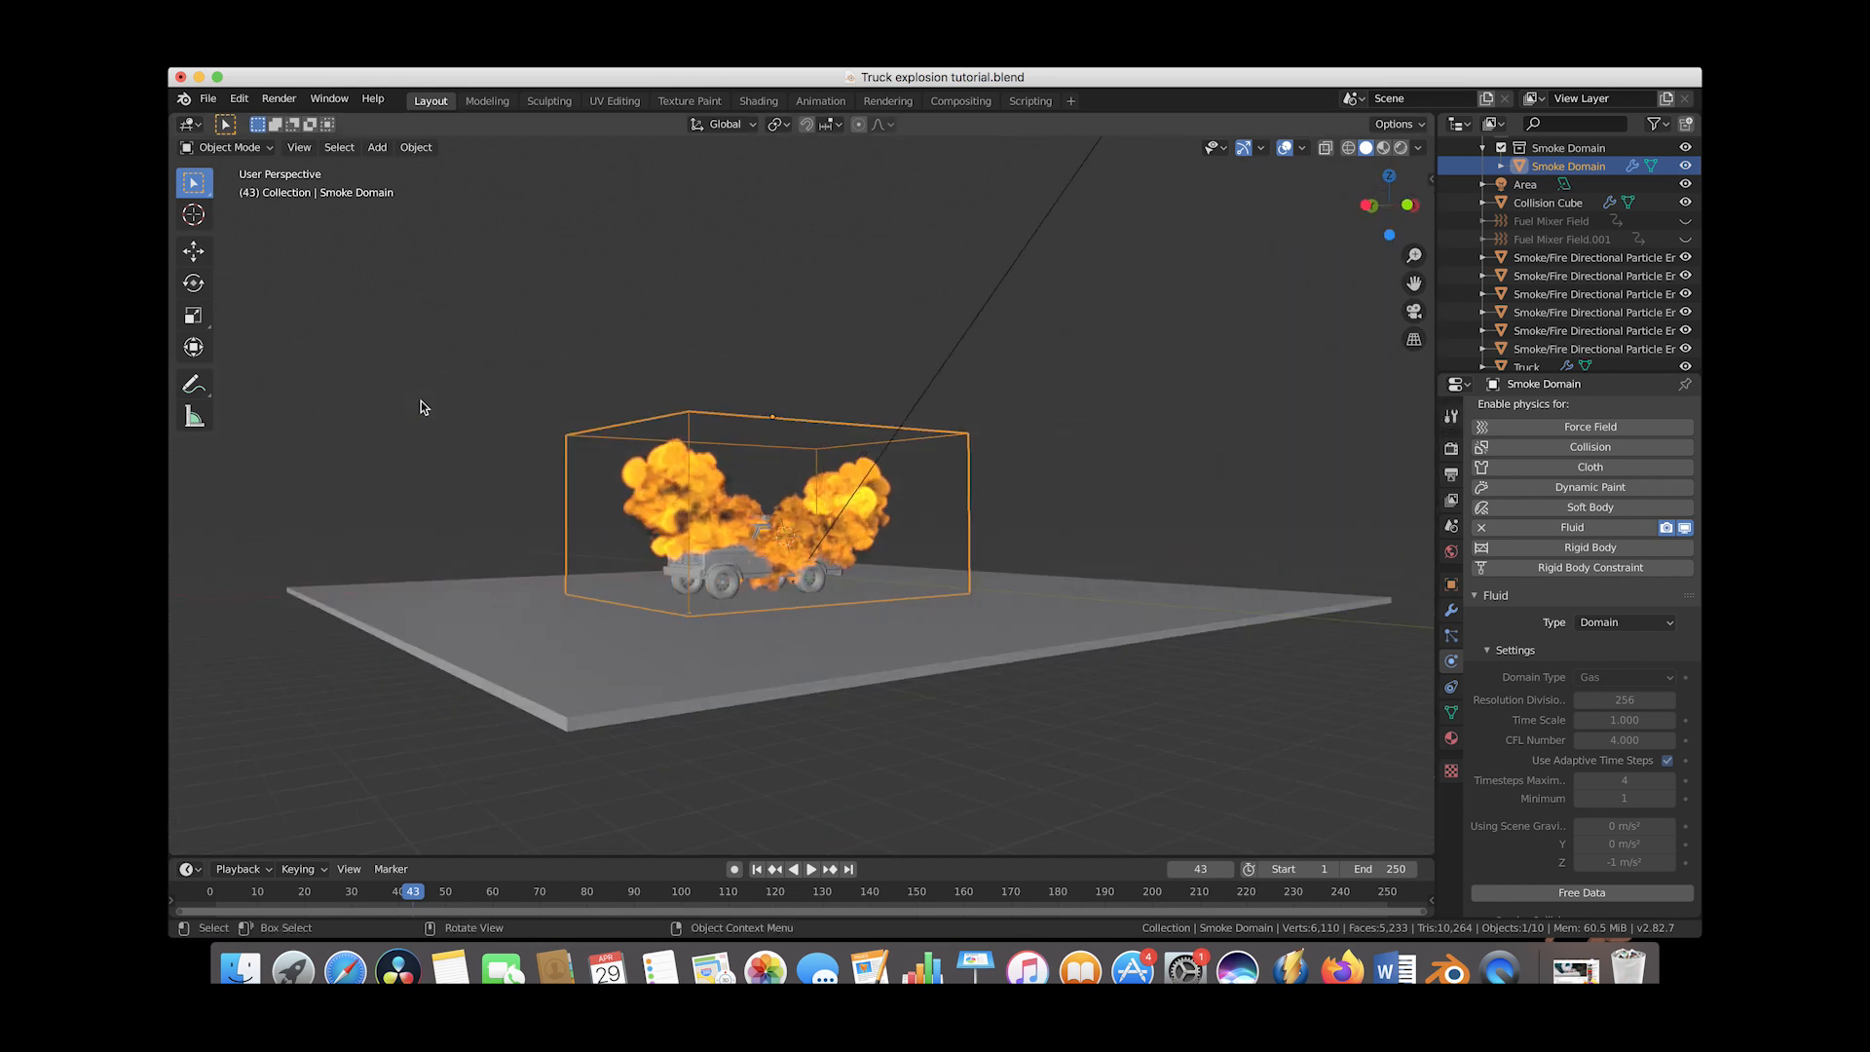
scroll(421, 401, "up", 5)
scroll(698, 428, "down", 5)
scroll(697, 428, "up", 3)
Add a camera and move it away from the truck to the outer edge of the ground plane
key("shift+a")
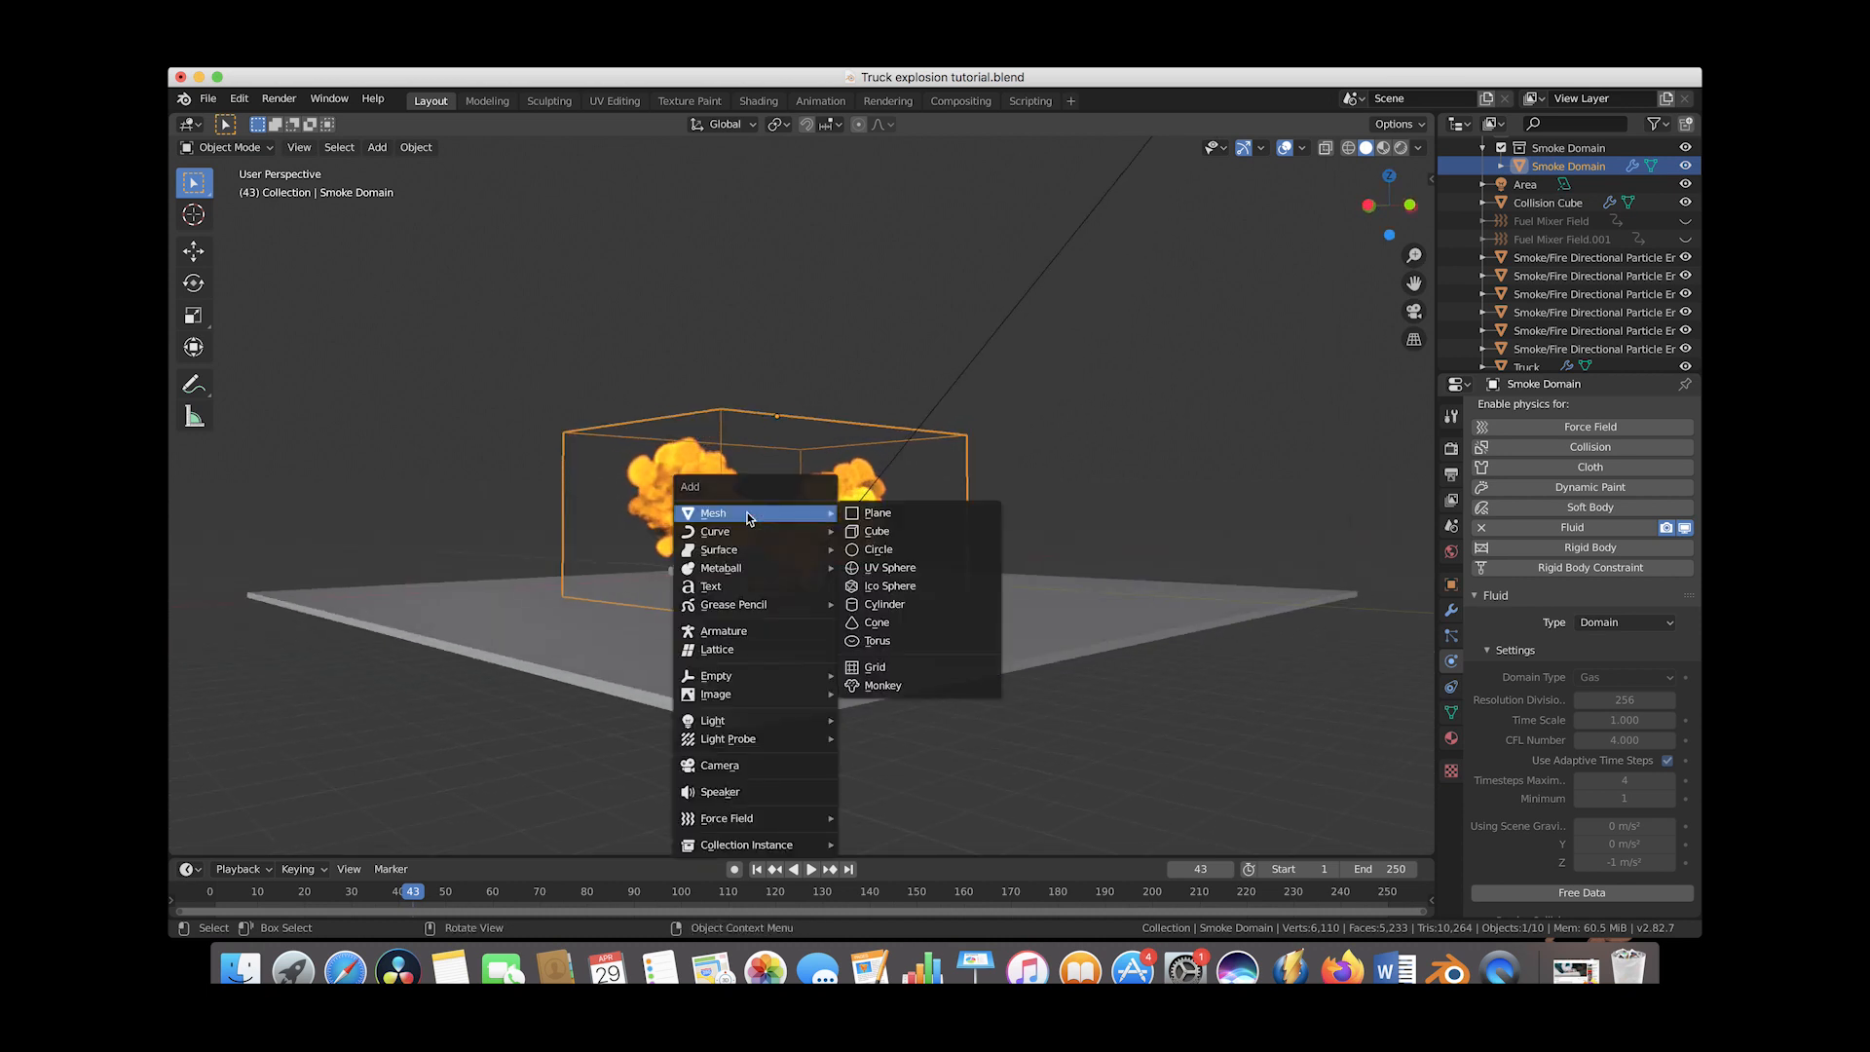
left_click(715, 762)
scroll(833, 516, "up", 5)
key("g")
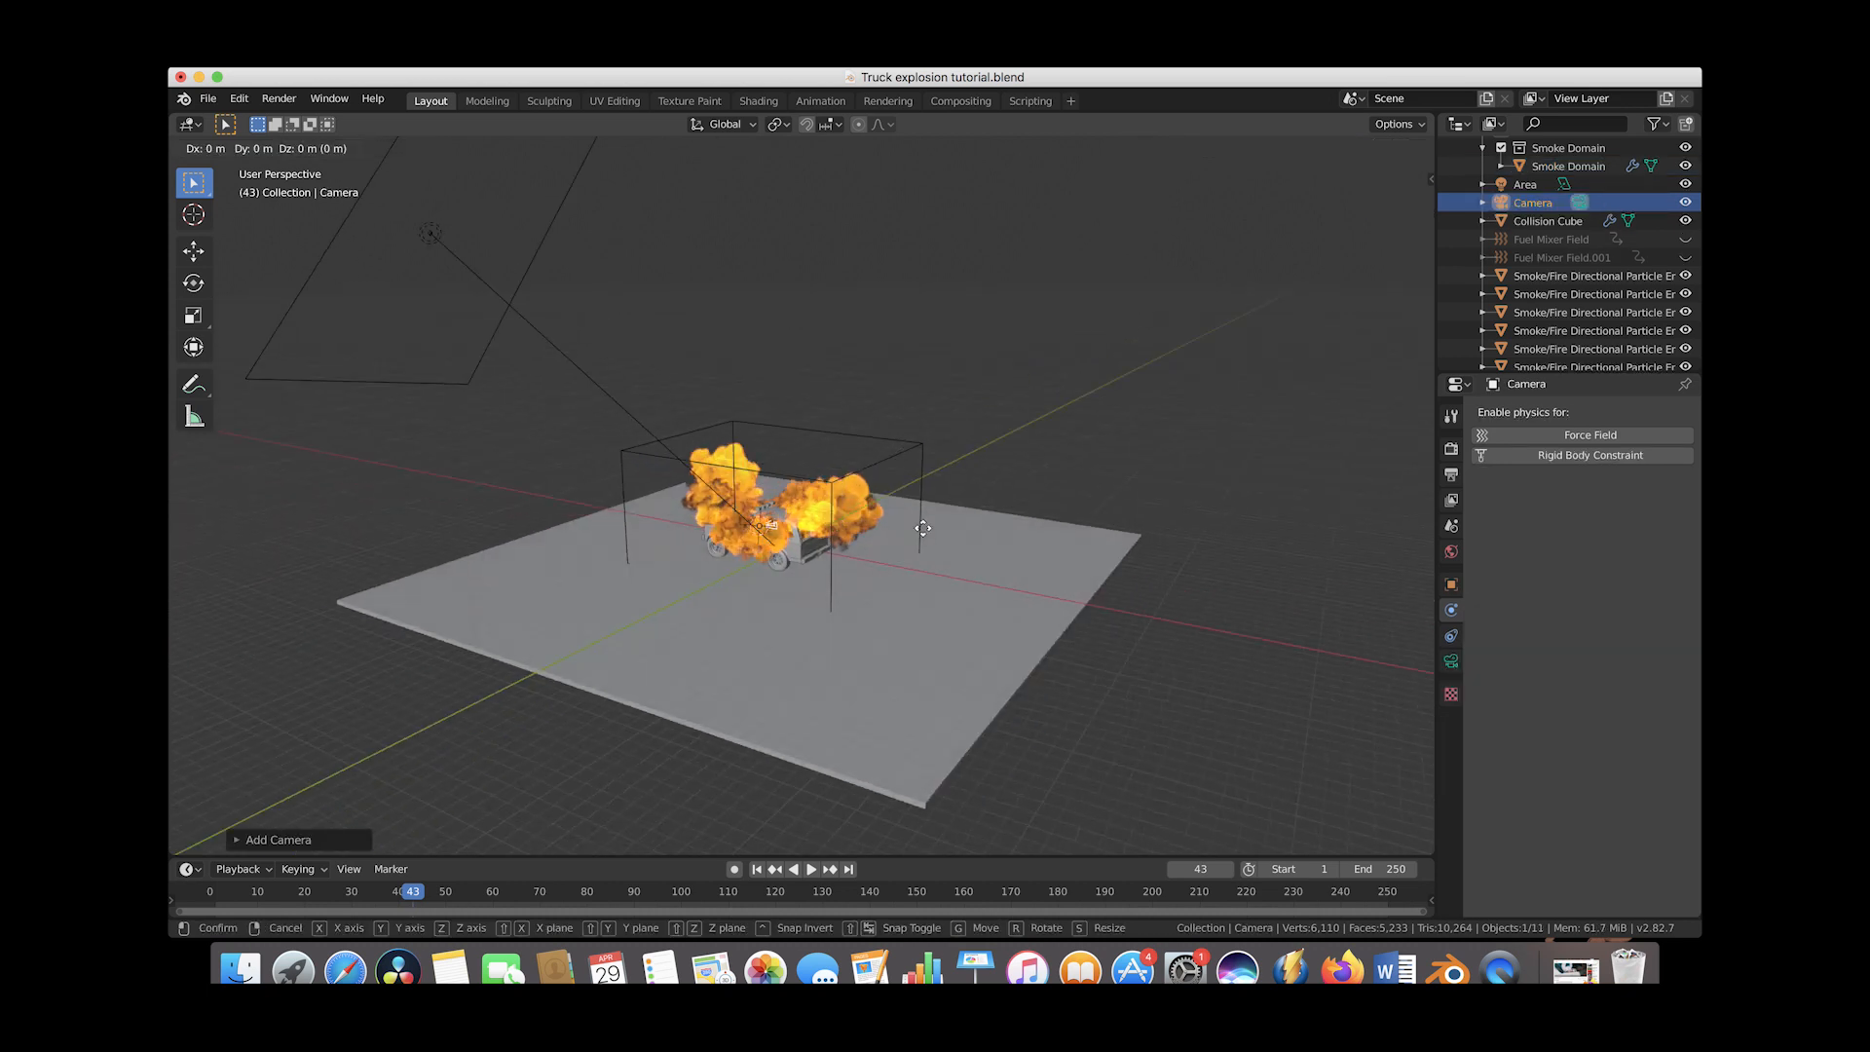
left_click(514, 845)
Look through the new camera and rotate it freely to frame the truck and the explosion
left_click(299, 147)
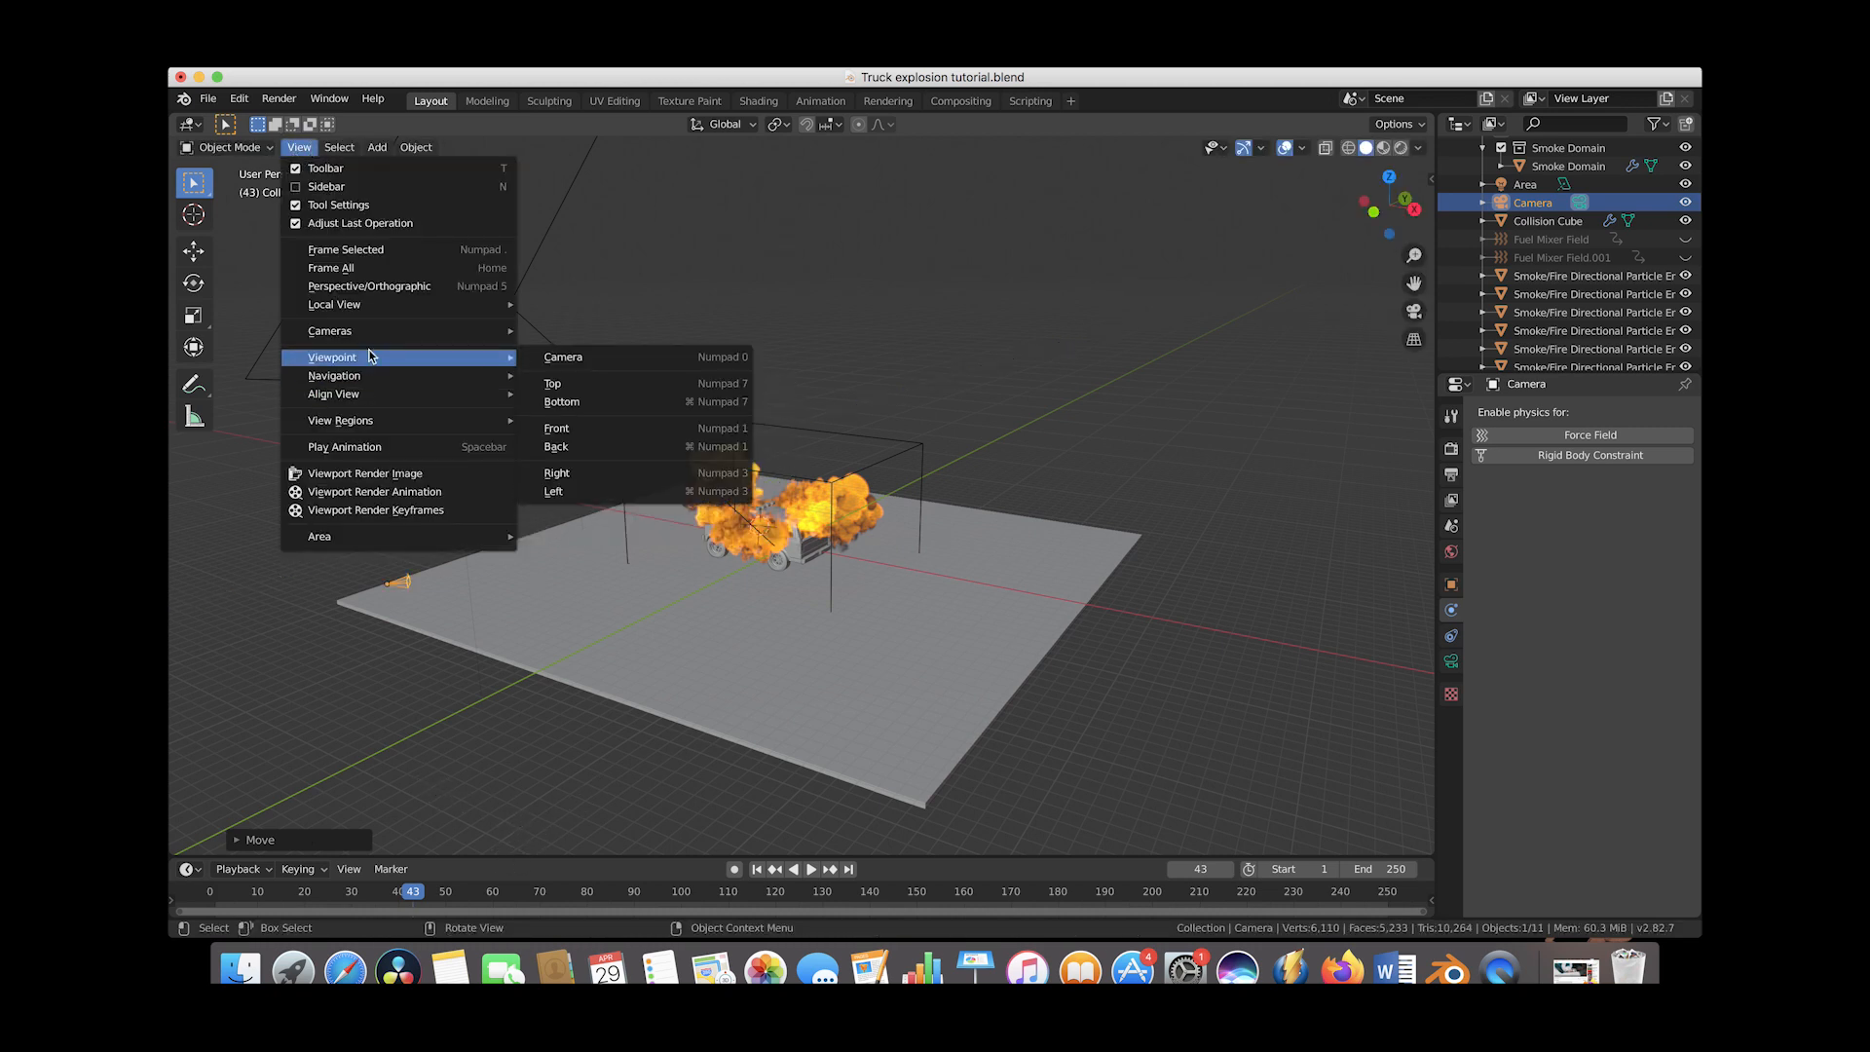
left_click(555, 359)
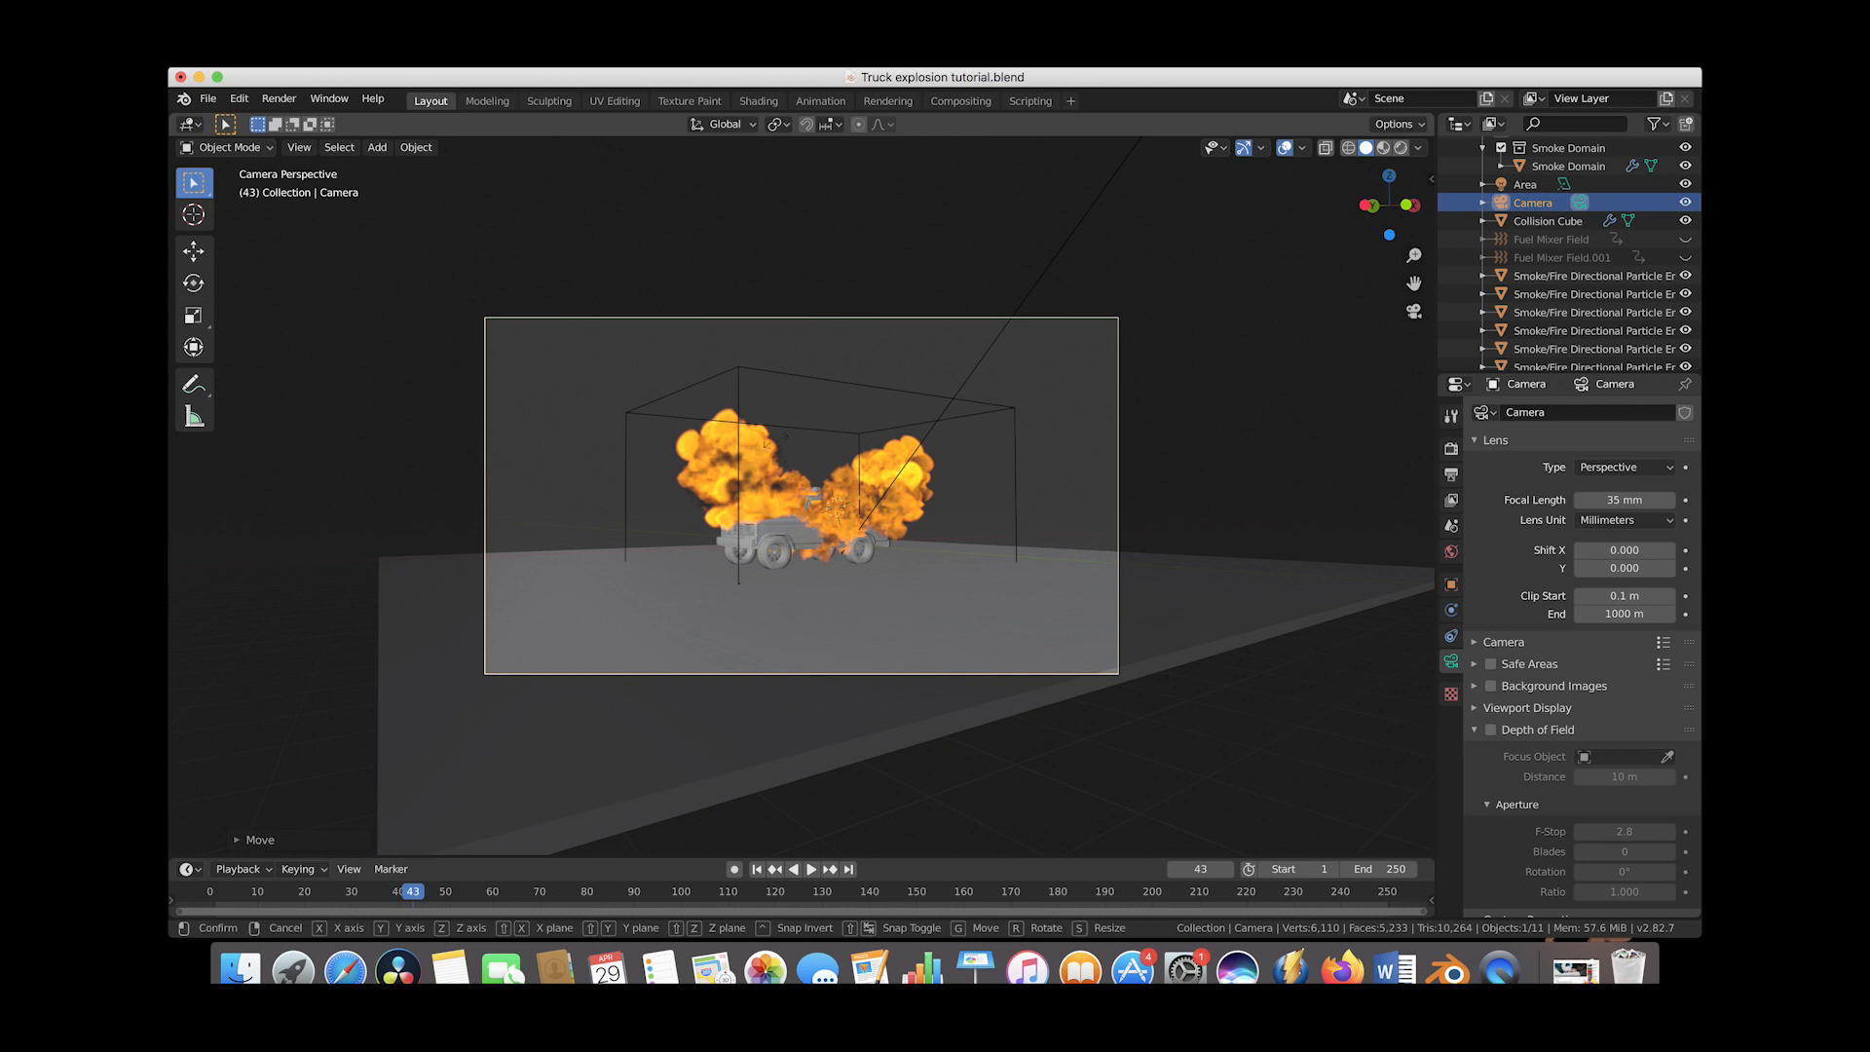
key("r")
key("r")
left_click(777, 448)
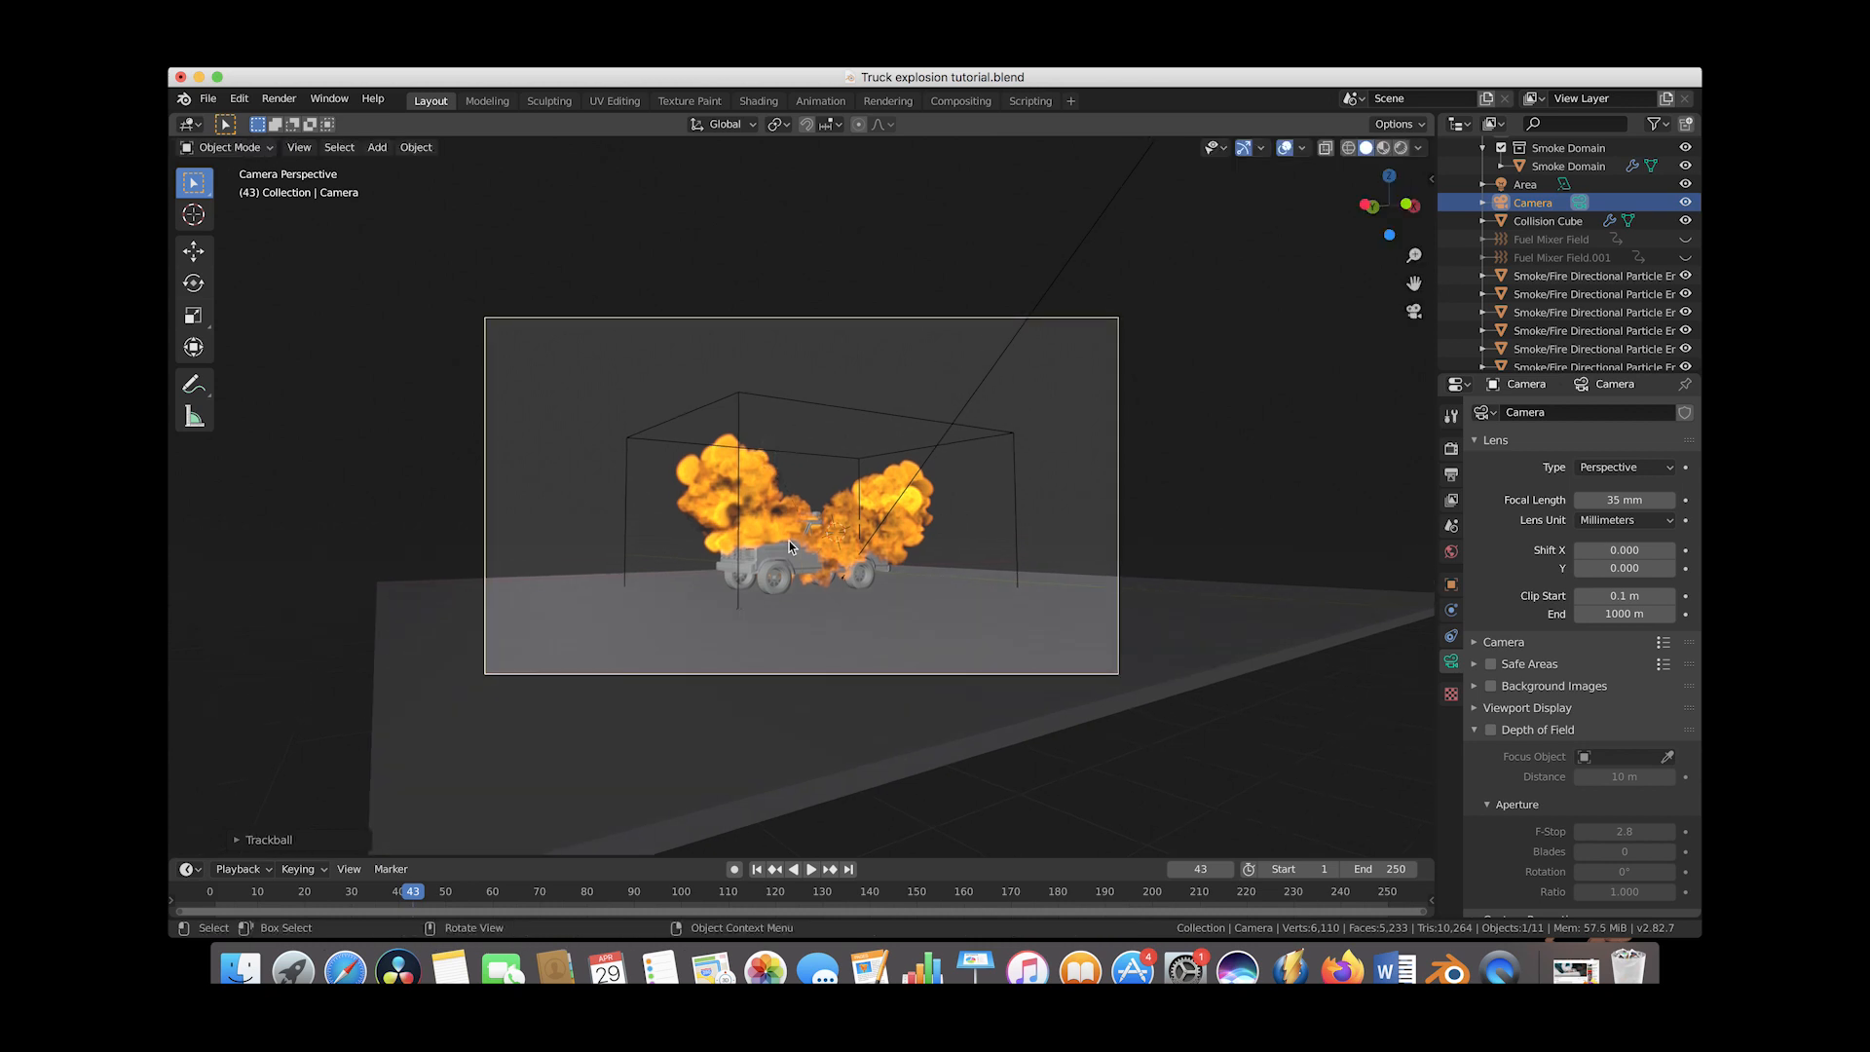
Set the scene's end frame to 130
left_click(277, 99)
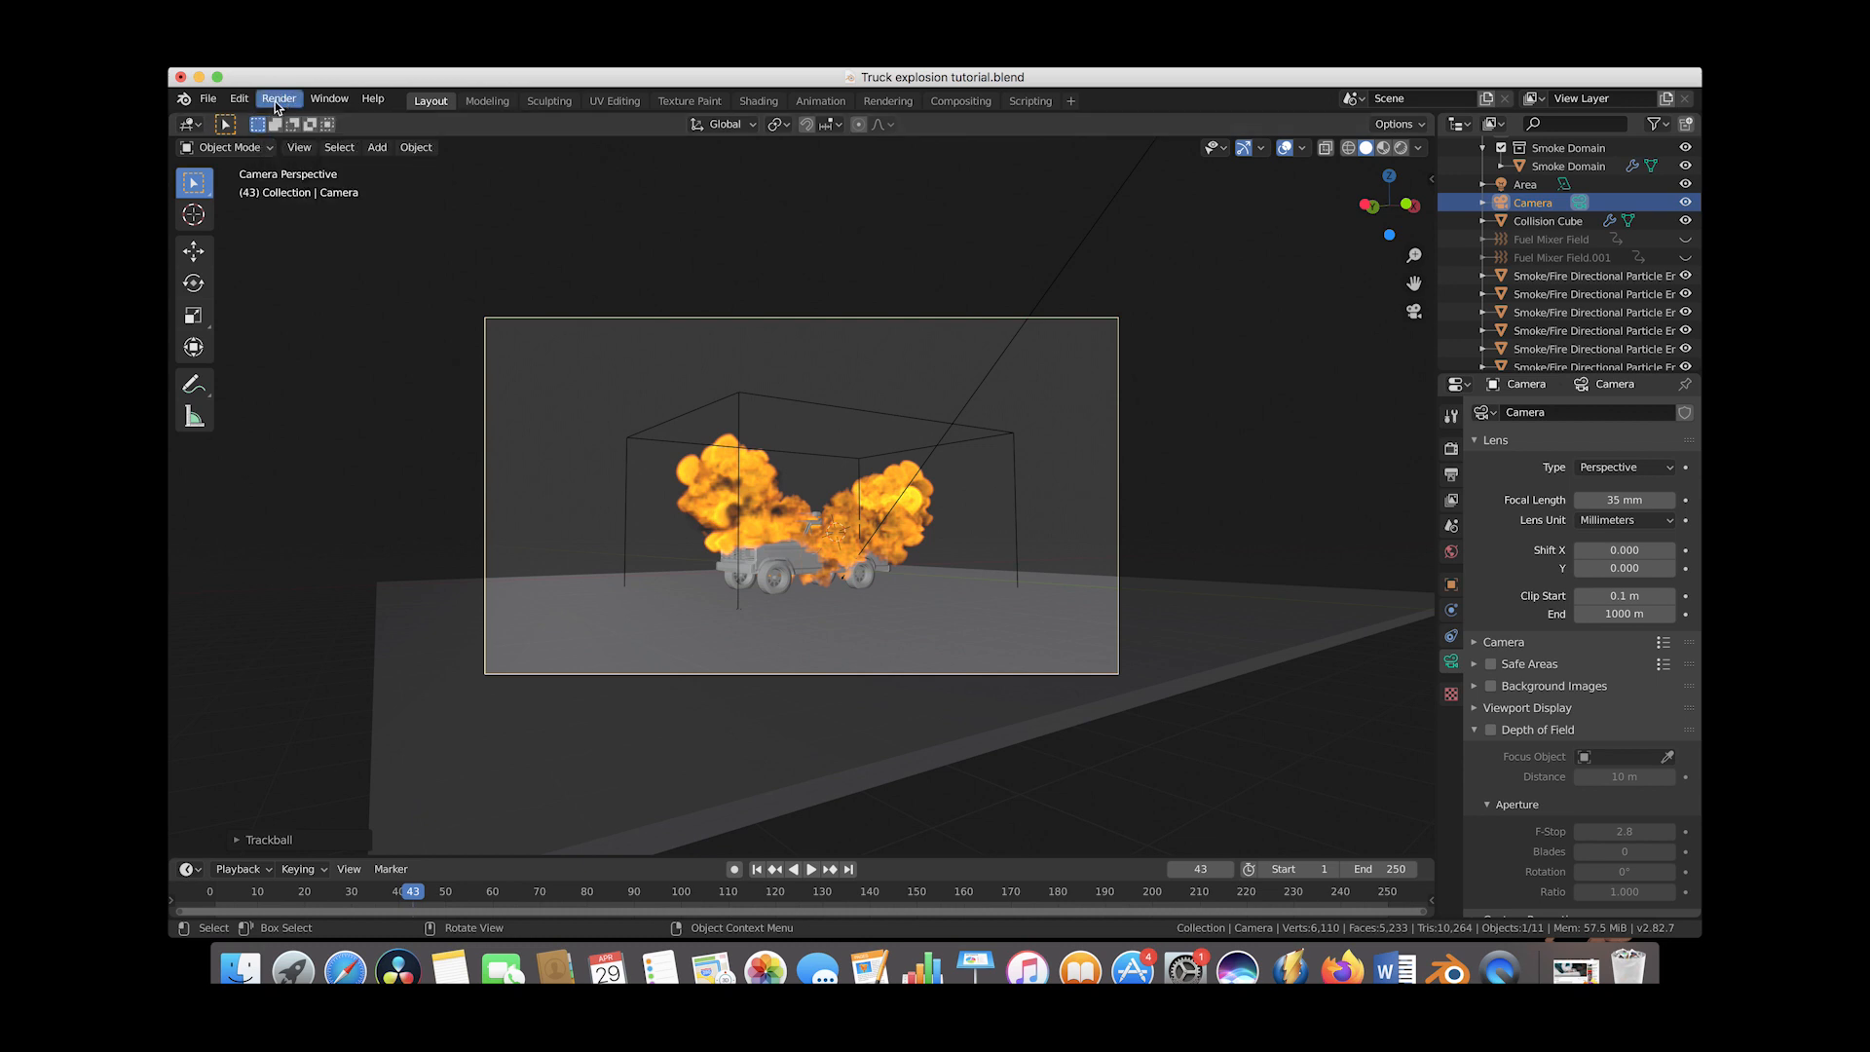
left_click(299, 147)
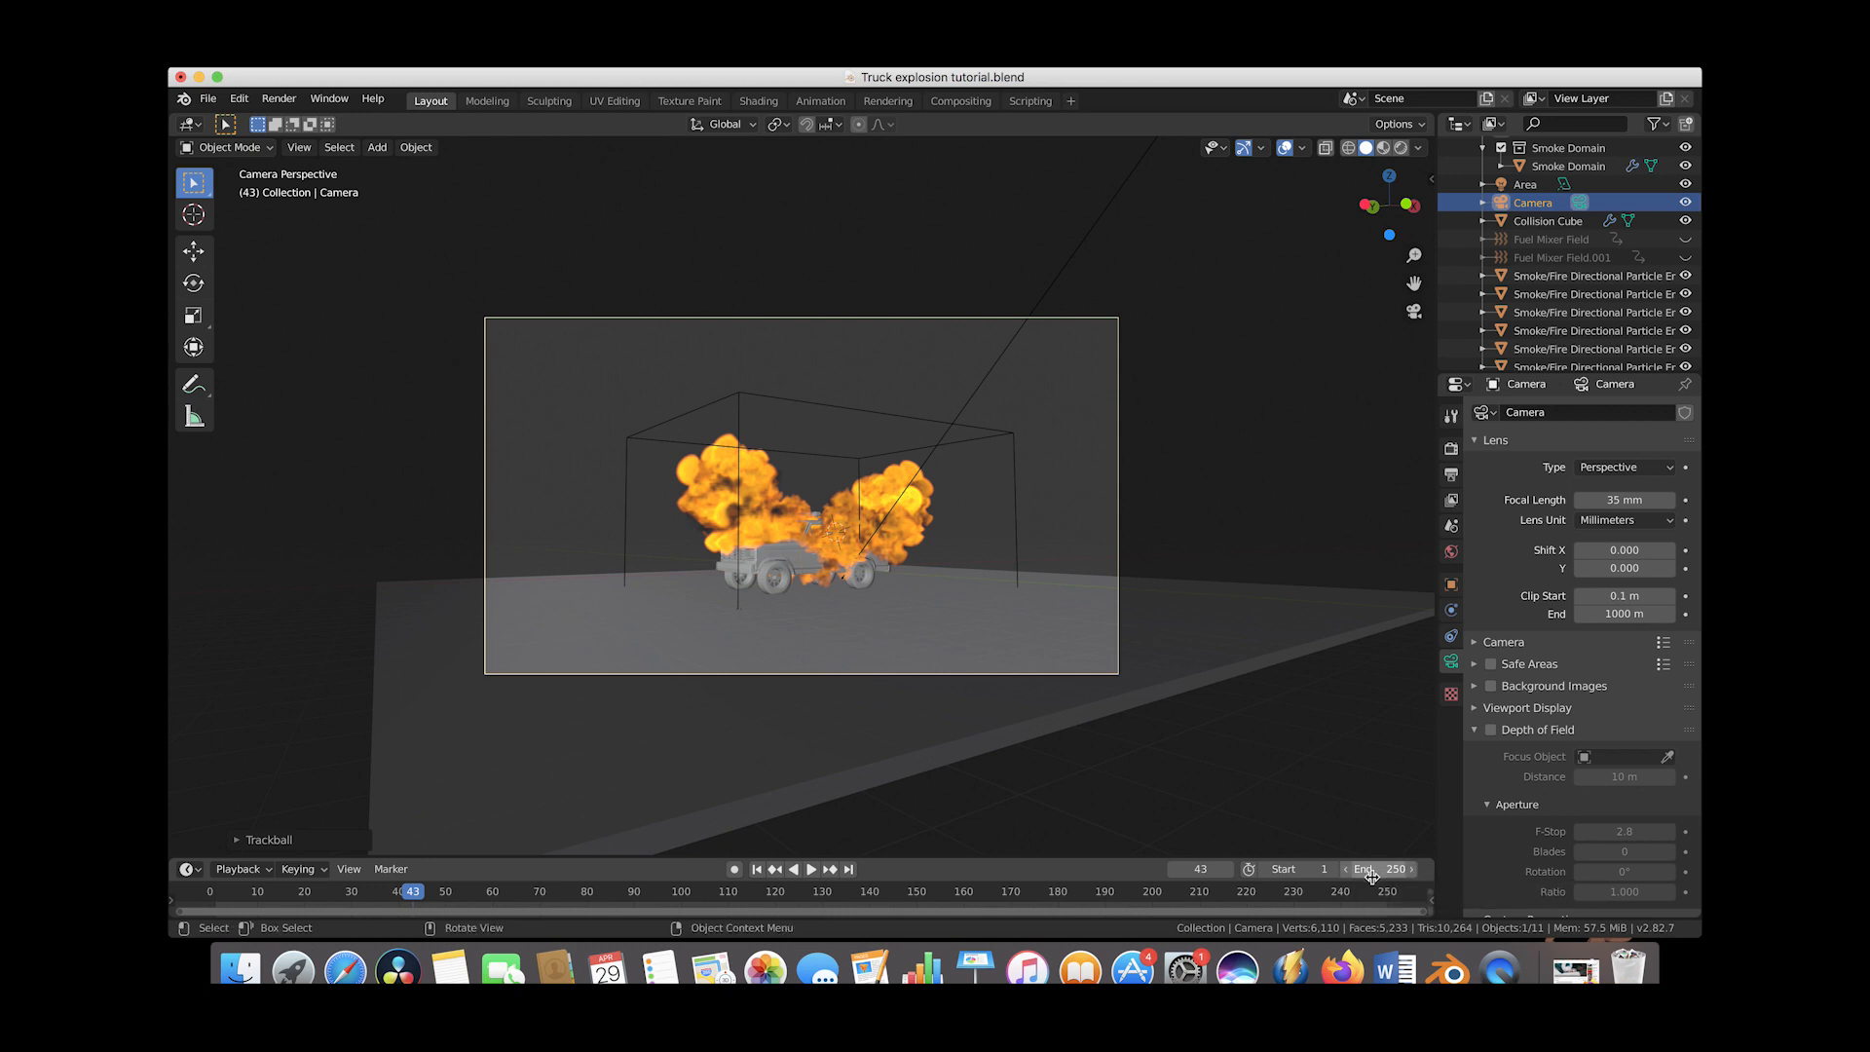
left_click(1375, 871)
type("1")
key("Return")
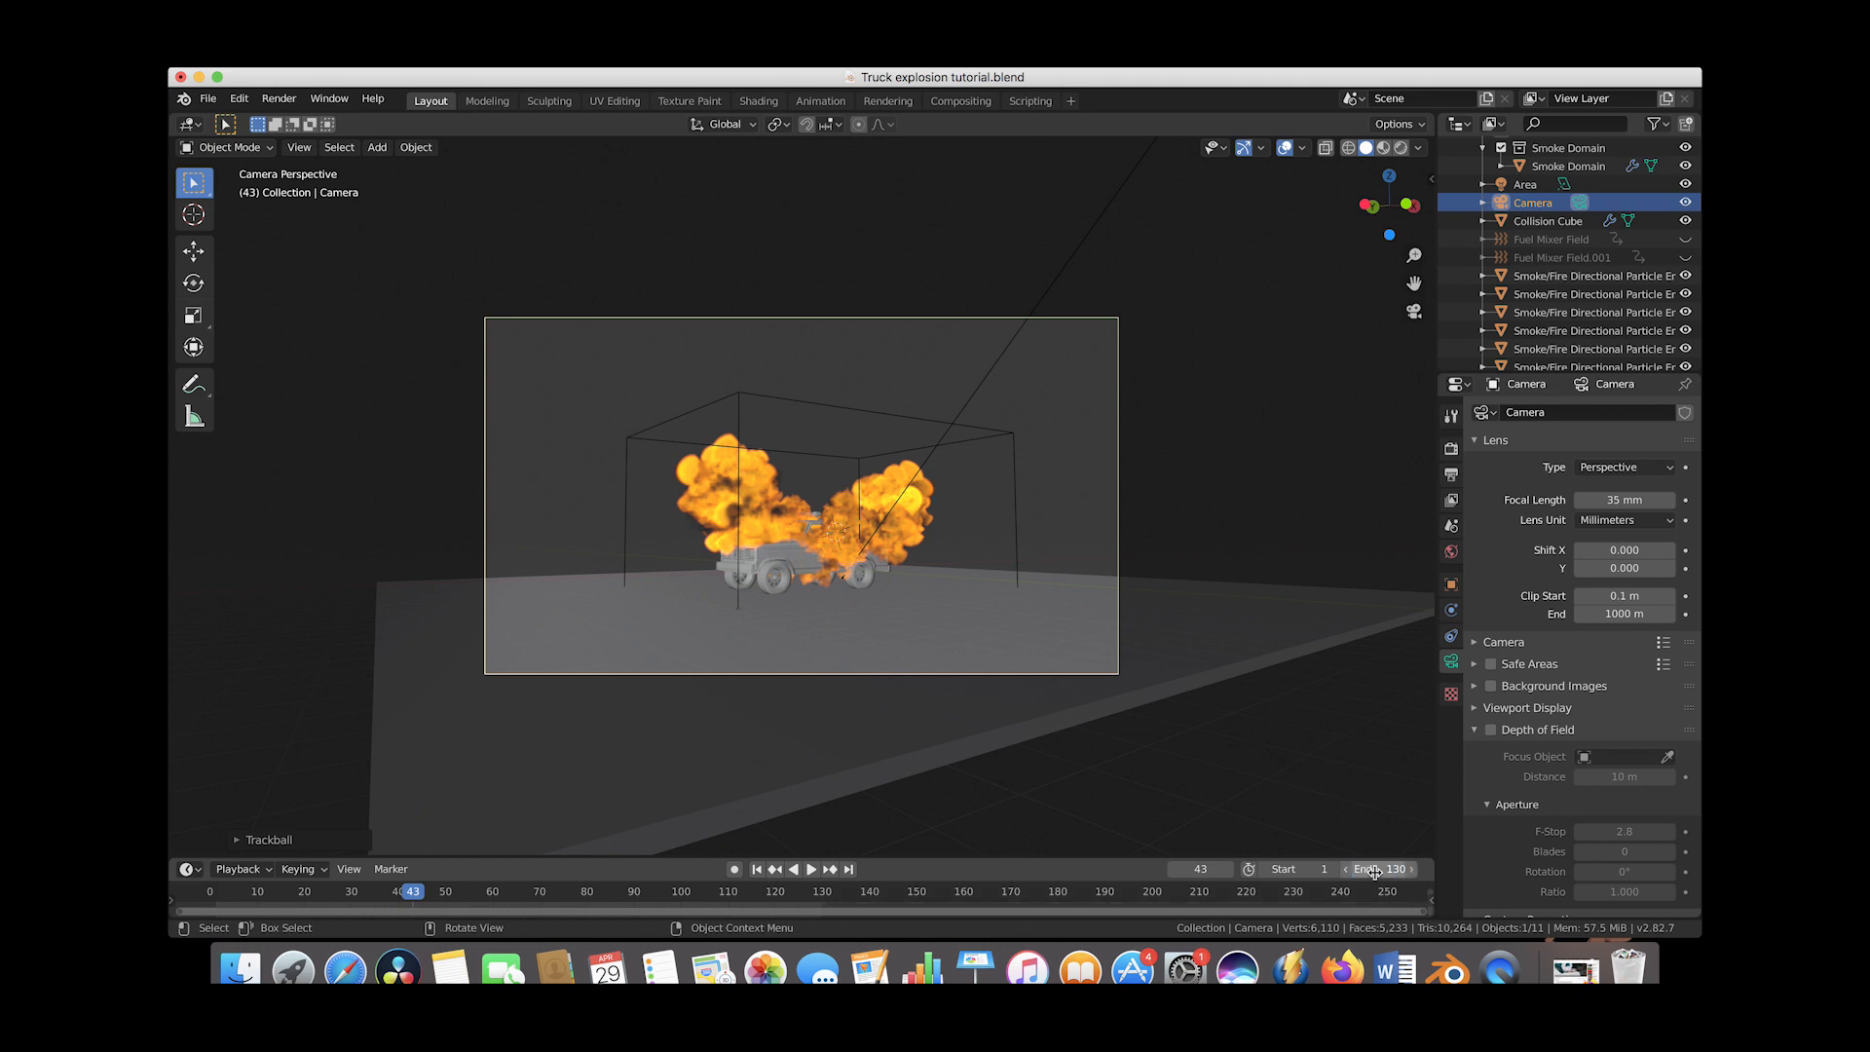
Render the animation from the viewport and close the render window
left_click(299, 147)
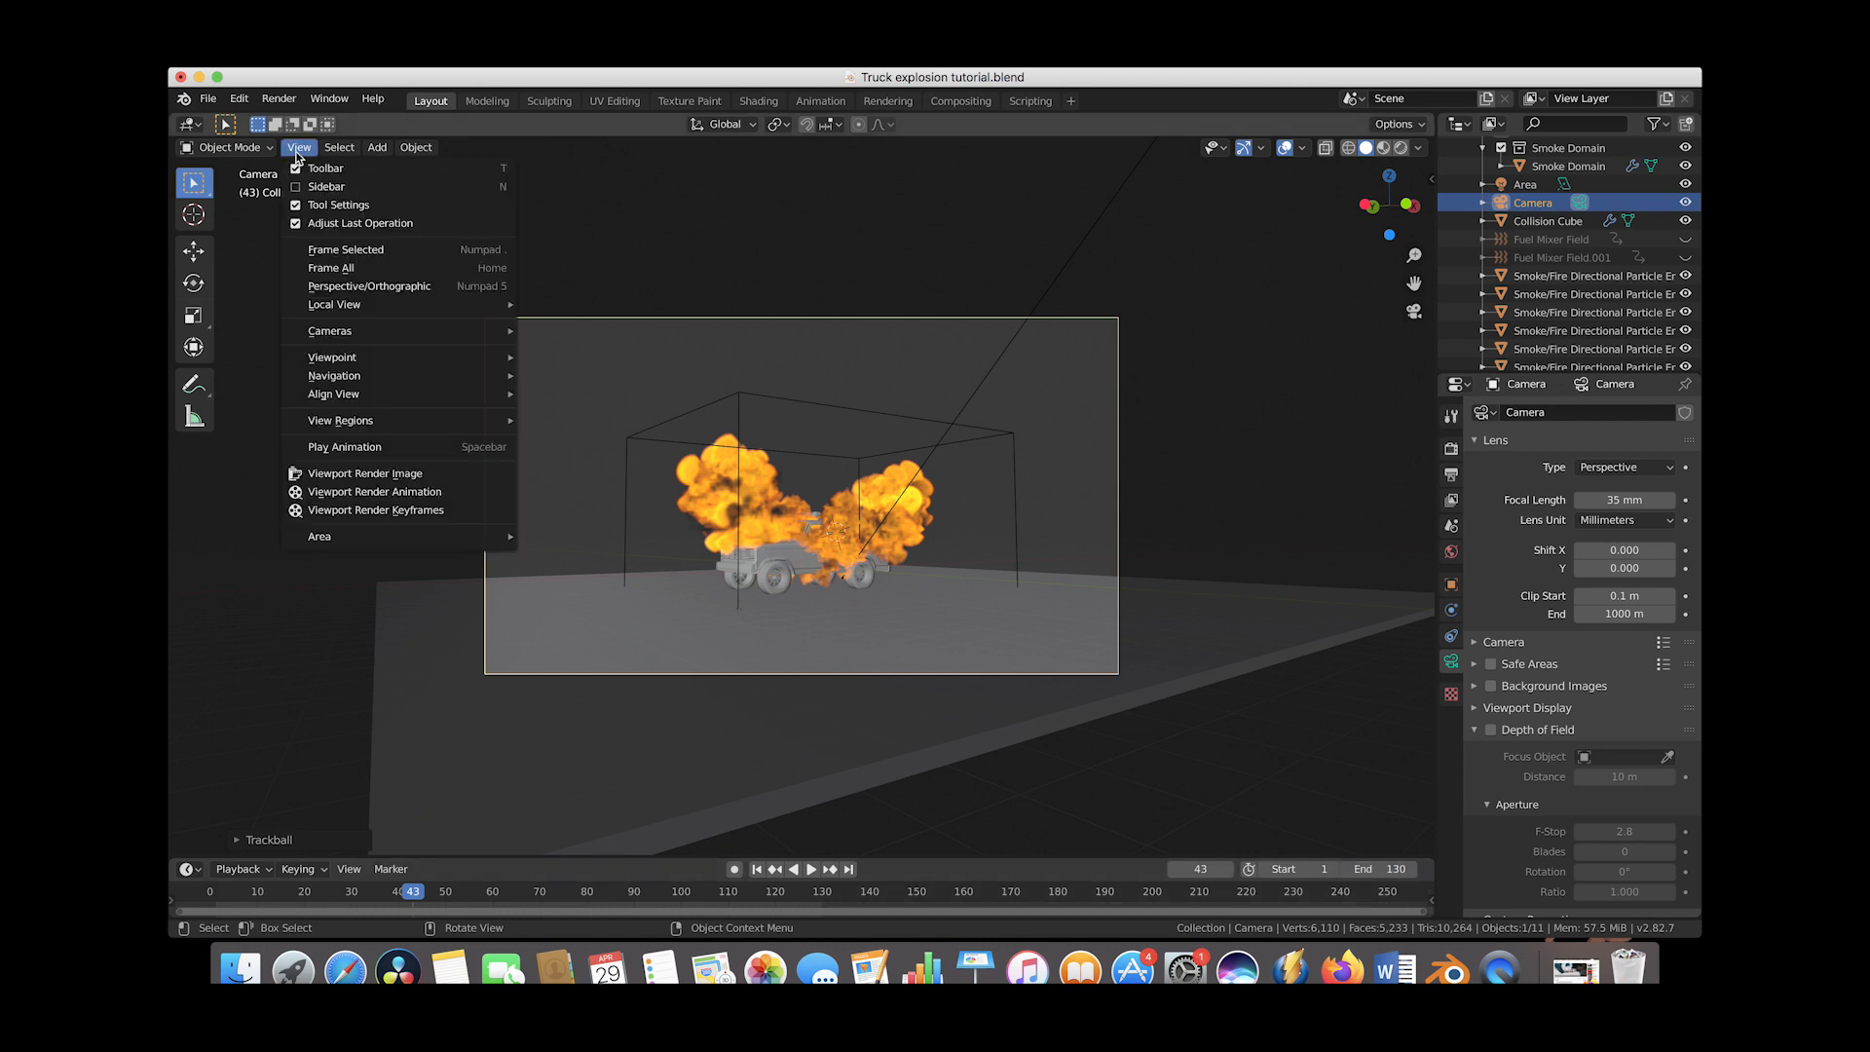
left_click(343, 492)
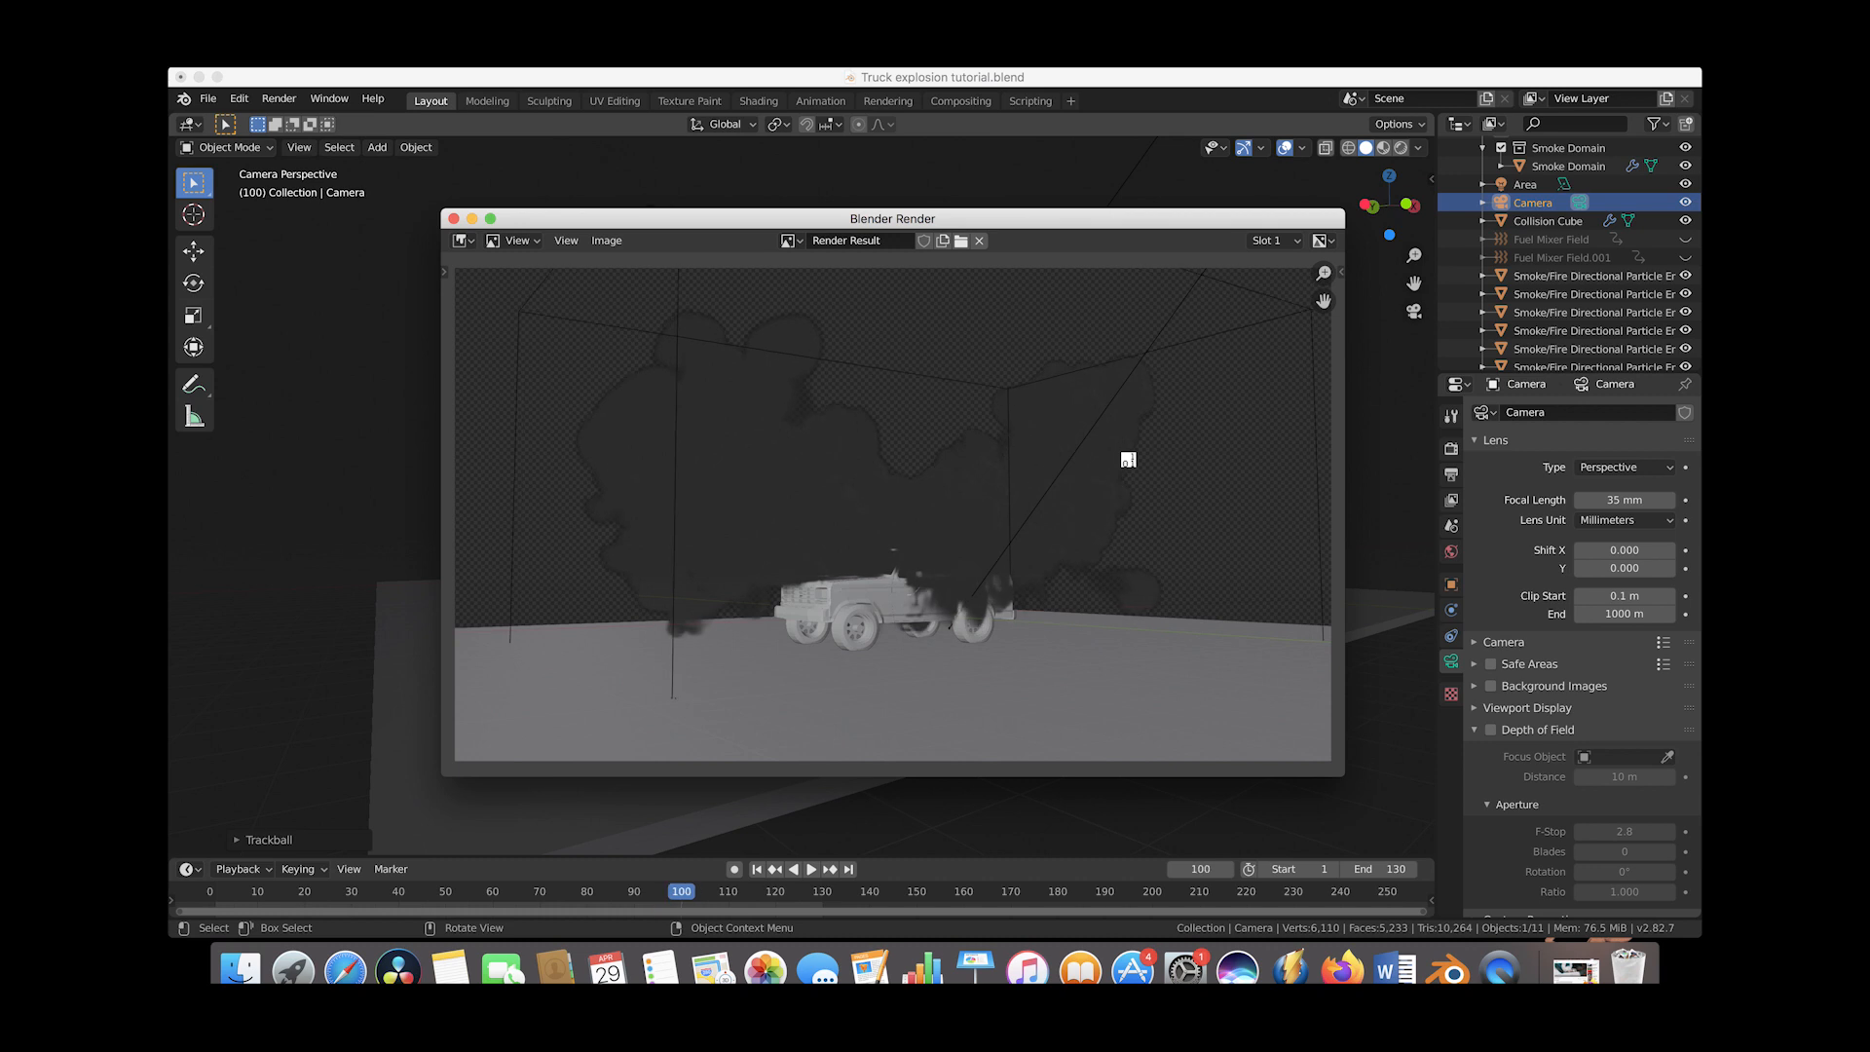
left_click(454, 219)
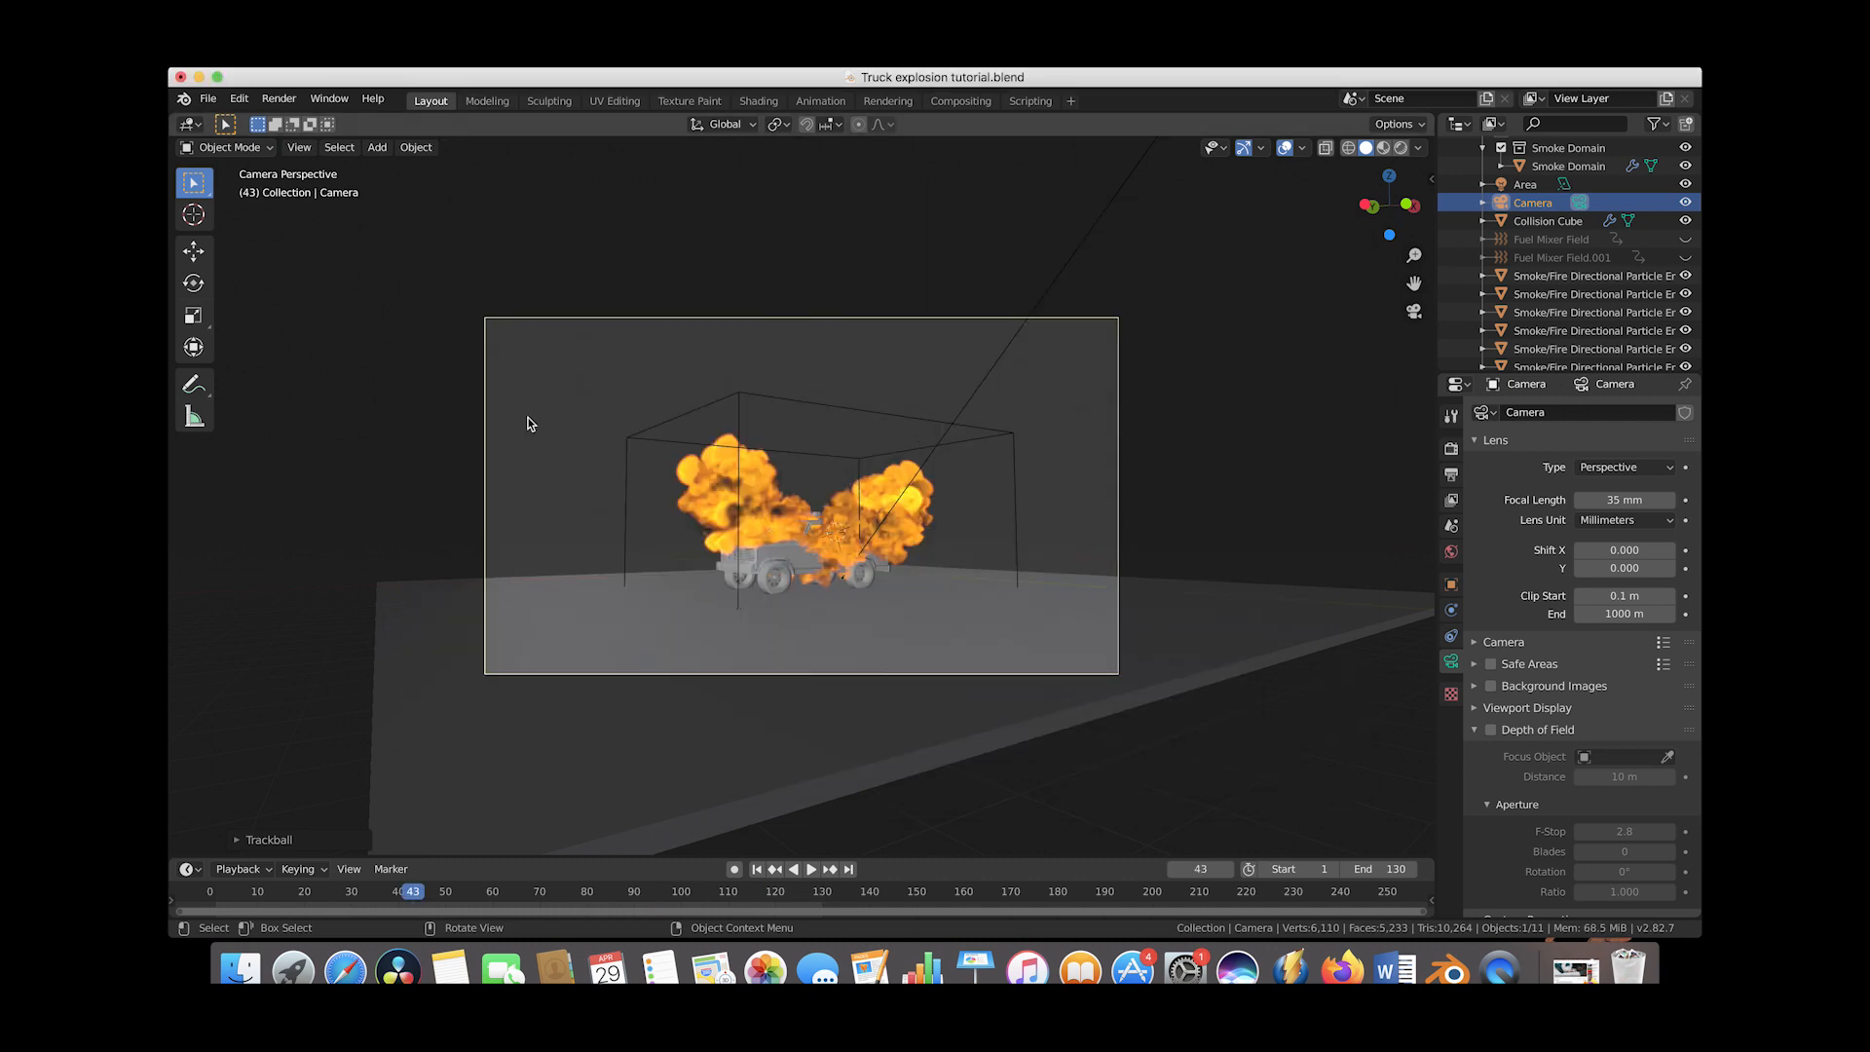
Play back the rendered animation in the separate player window and close it
left_click(276, 97)
left_click(302, 208)
left_click_drag(736, 86, 983, 82)
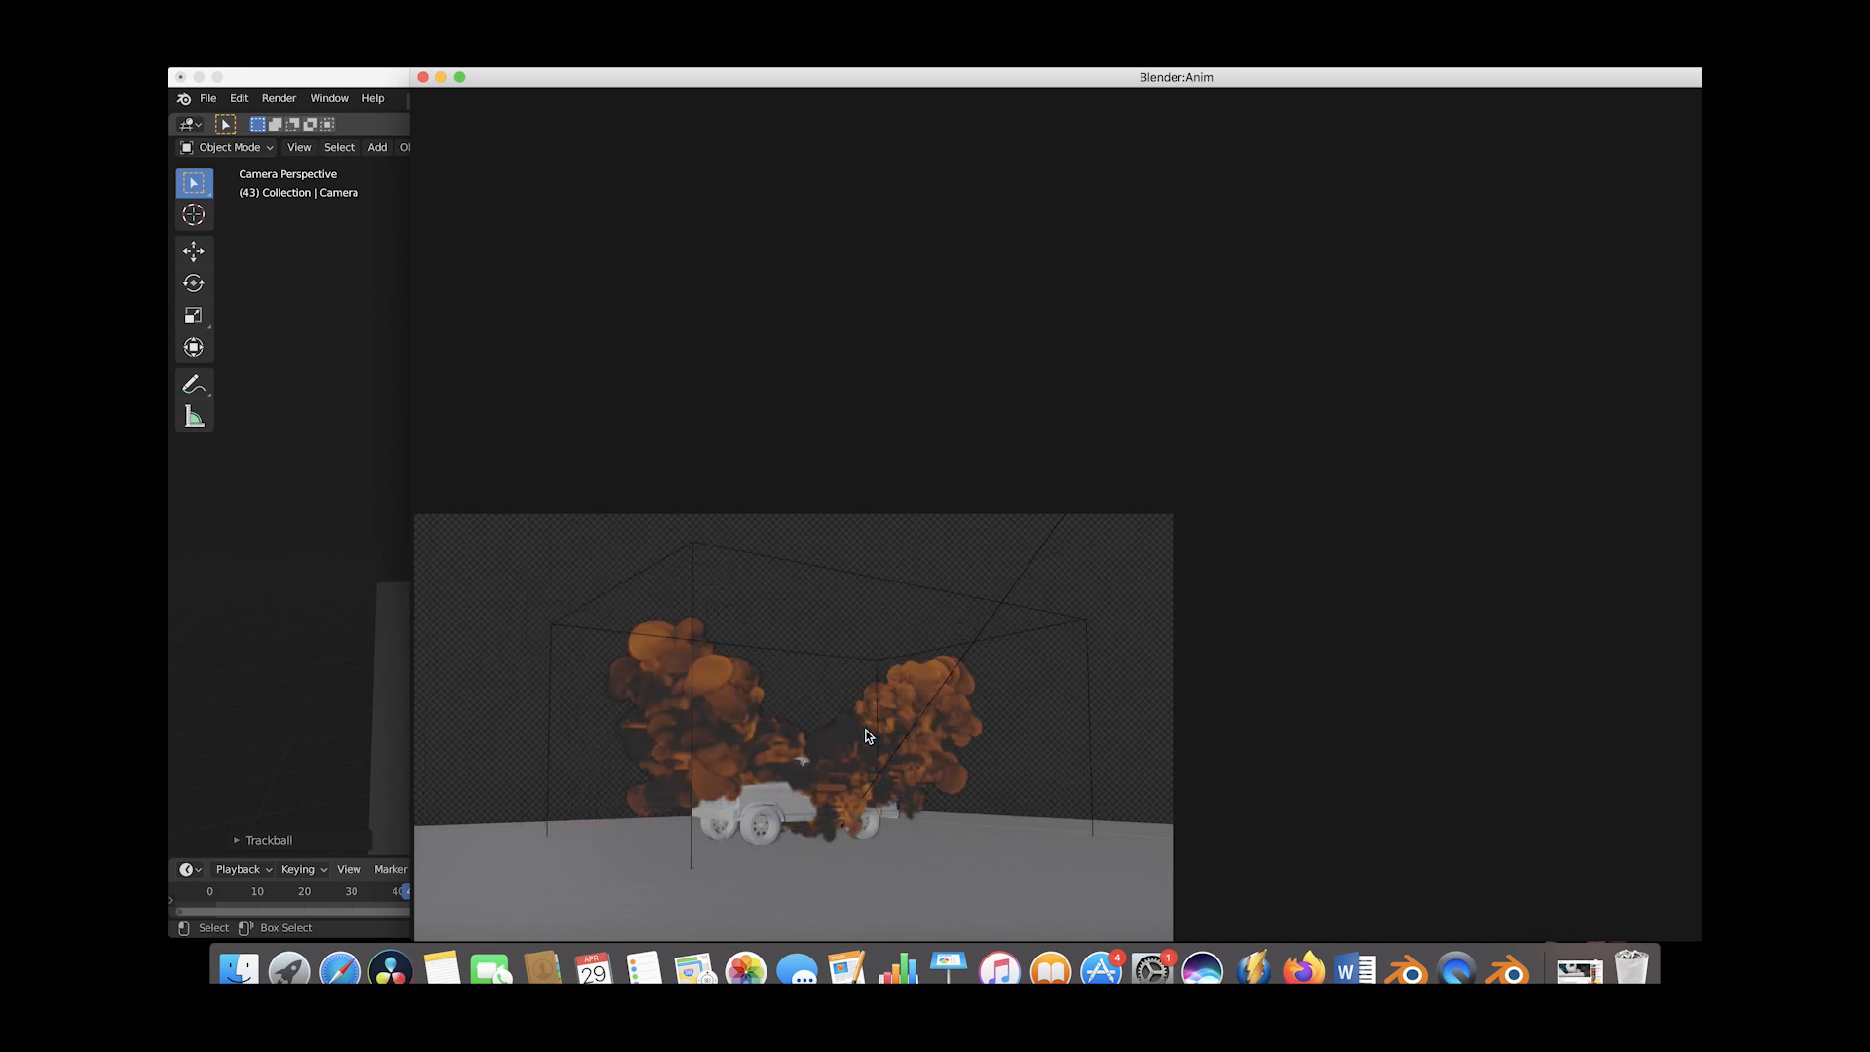
left_click(423, 77)
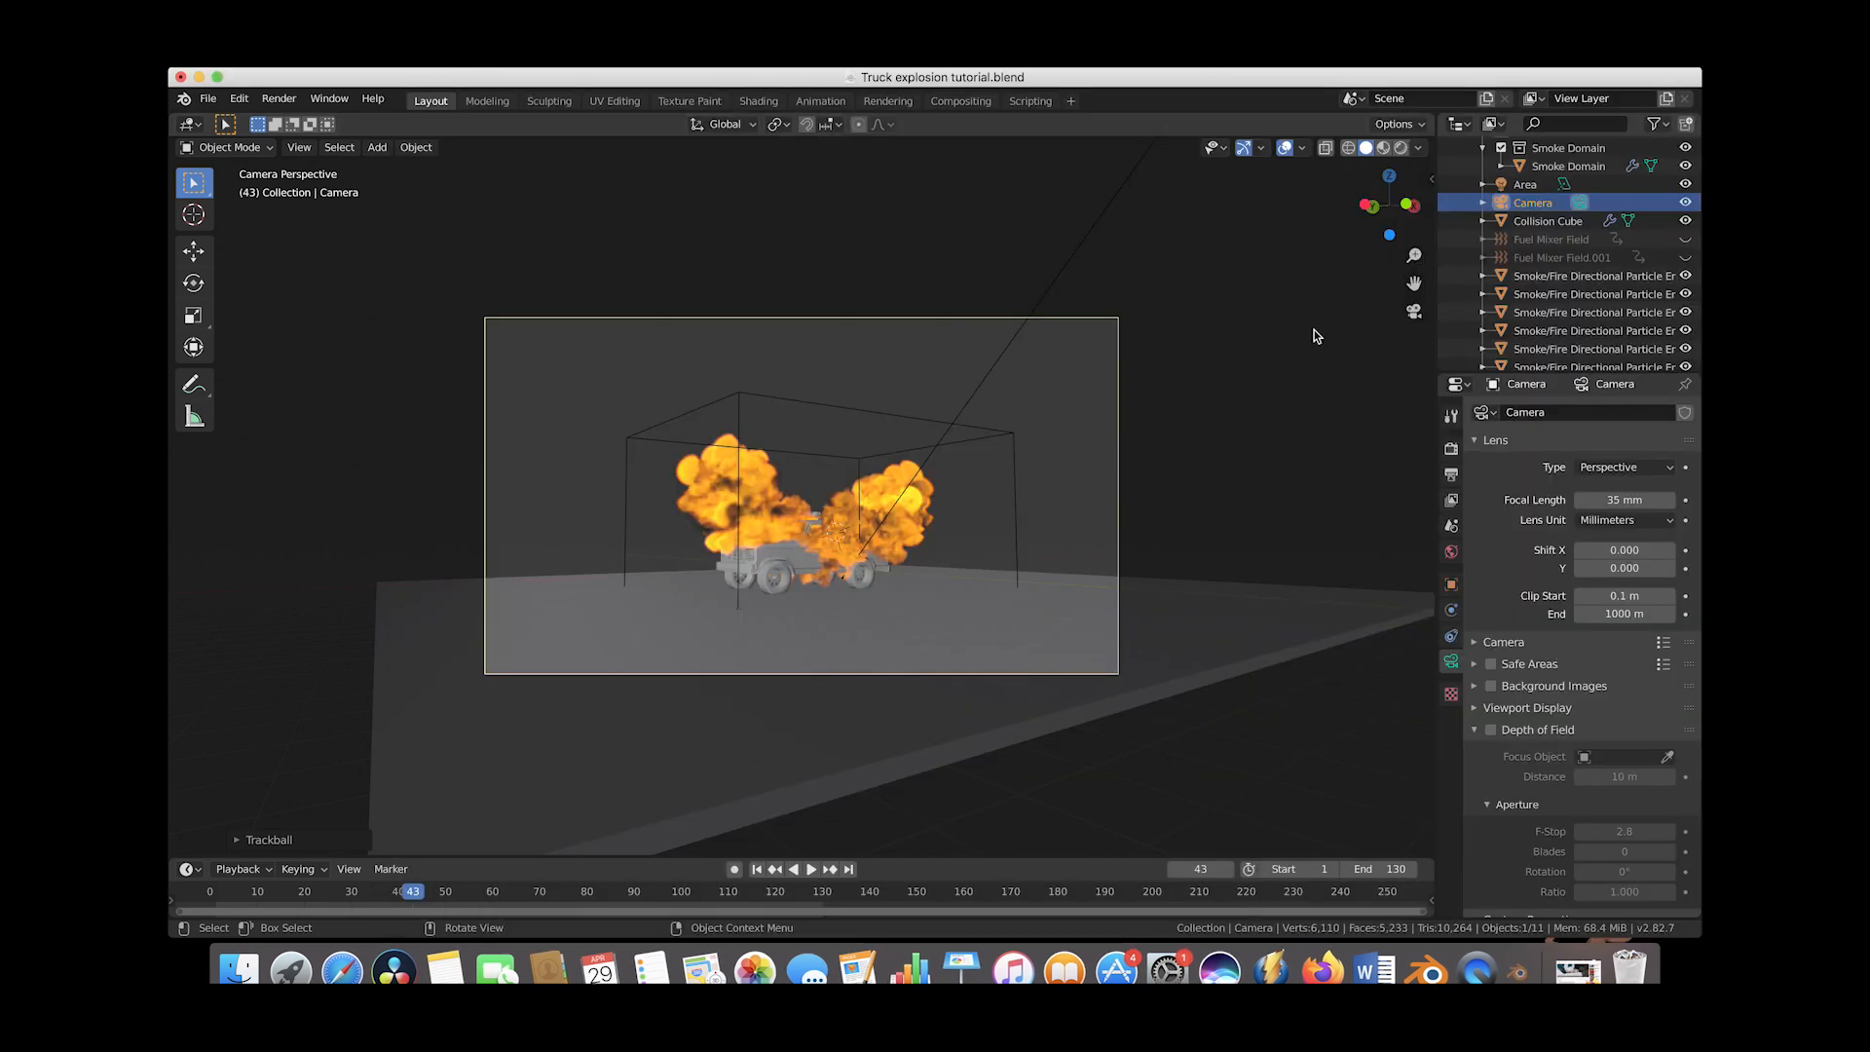
Select the smoke domain, switch the viewport to rendered shading and view the explosion from outside the camera
left_click(913, 417)
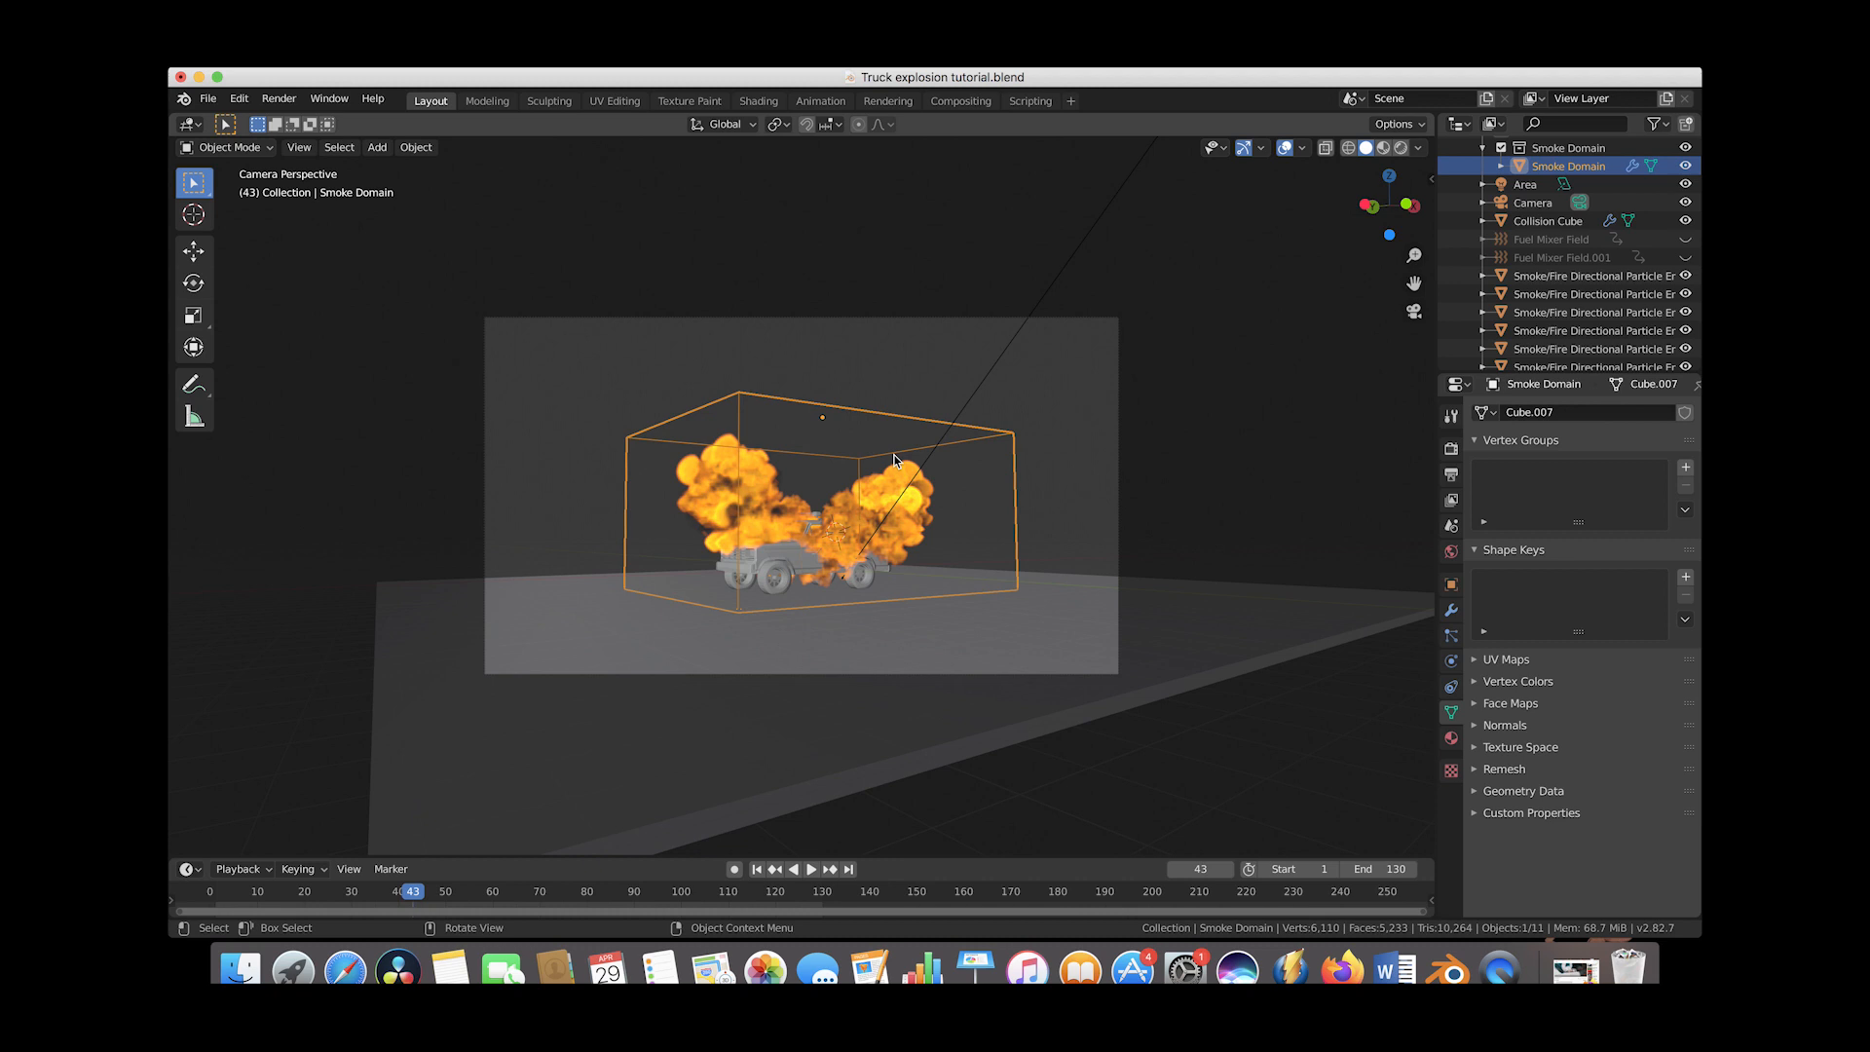
key("z")
left_click(896, 356)
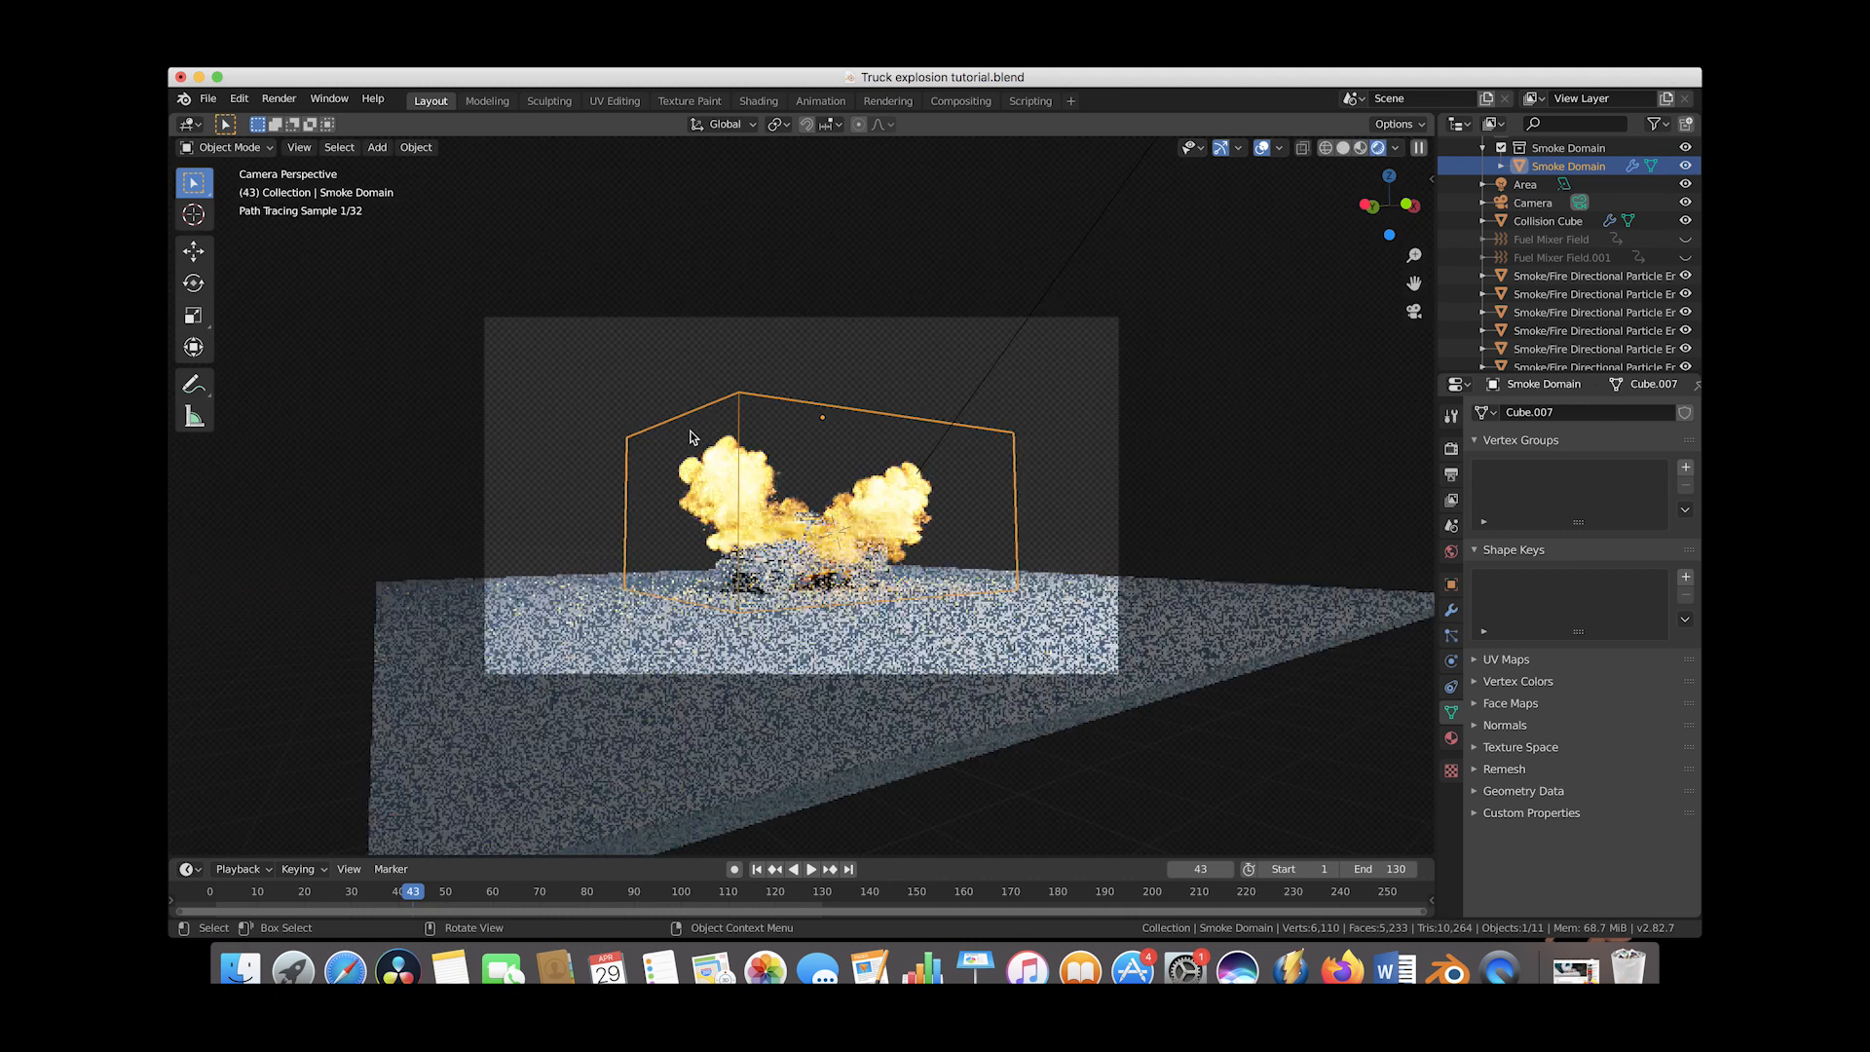
middle_click_drag(855, 588, 954, 497)
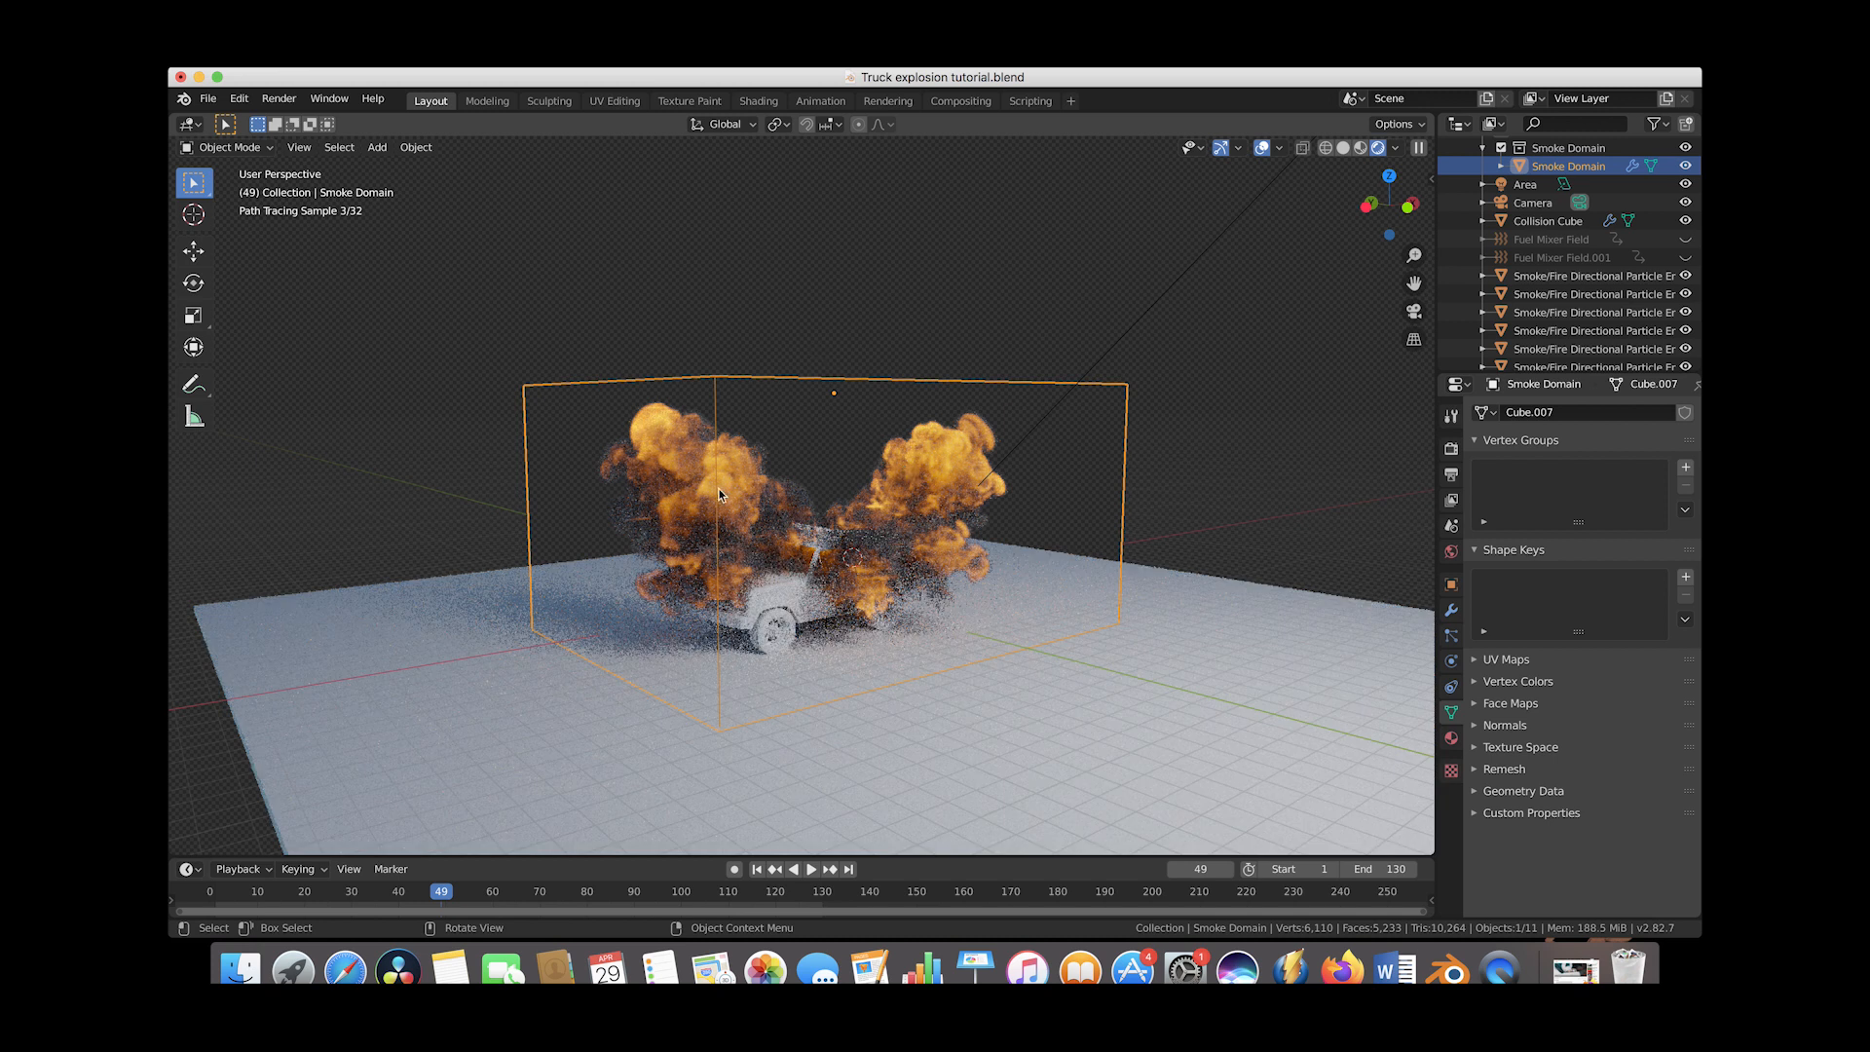
Open the Shading workspace and select the smoke domain to examine its fire and smoke material nodes
left_click(759, 101)
scroll(923, 440, "down", 8)
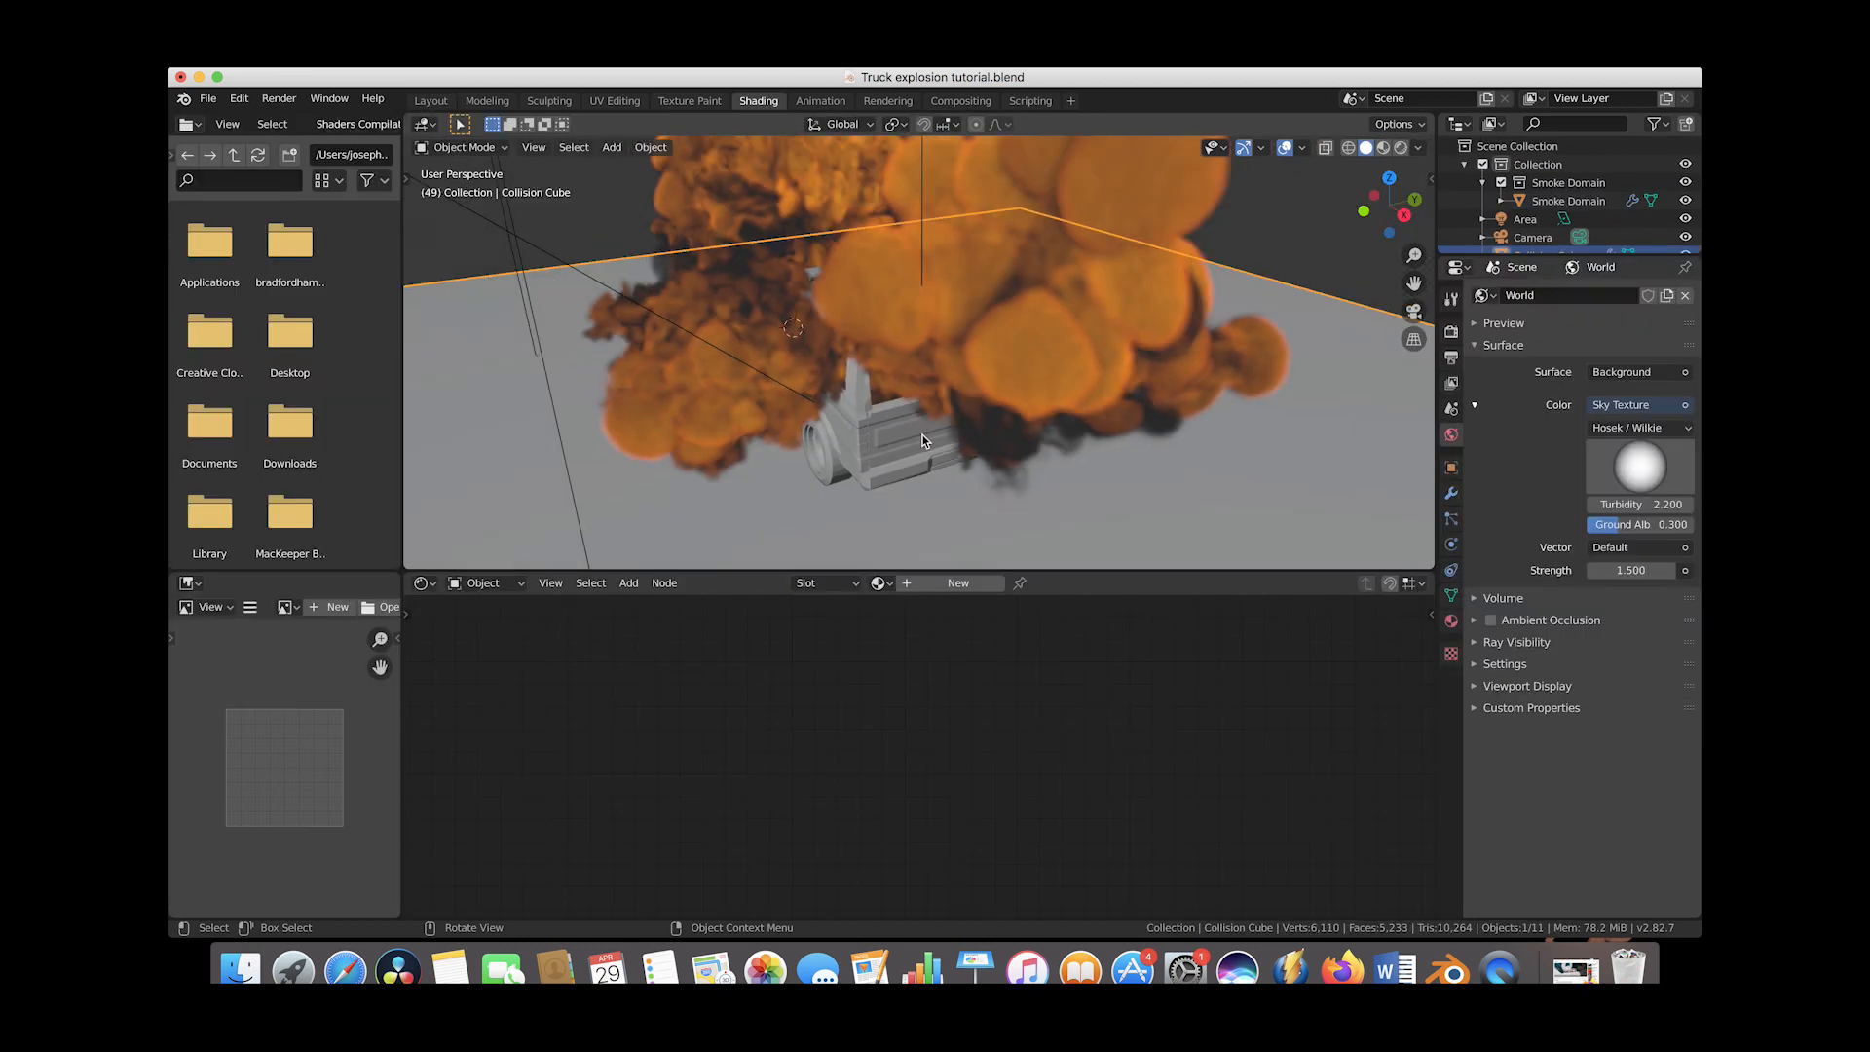
left_click(990, 212)
key("Home")
scroll(809, 849, "up", 3)
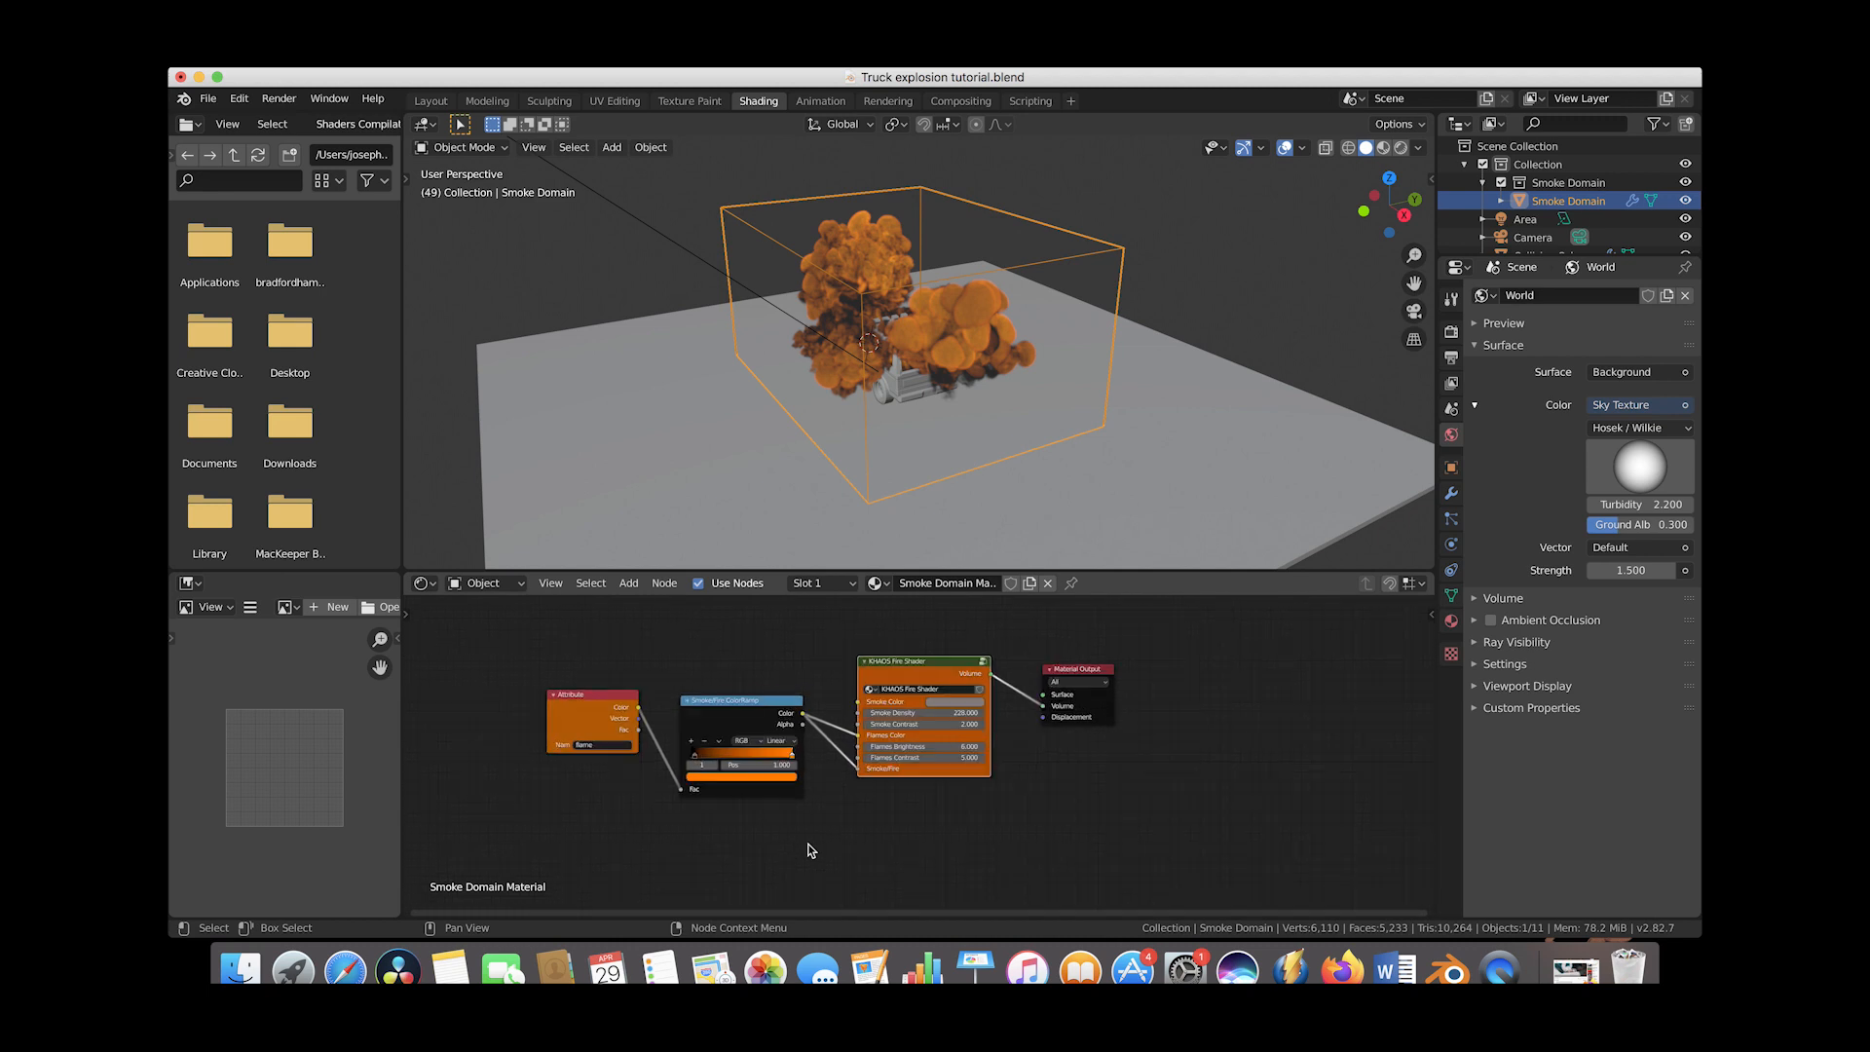
scroll(746, 683, "down", 1)
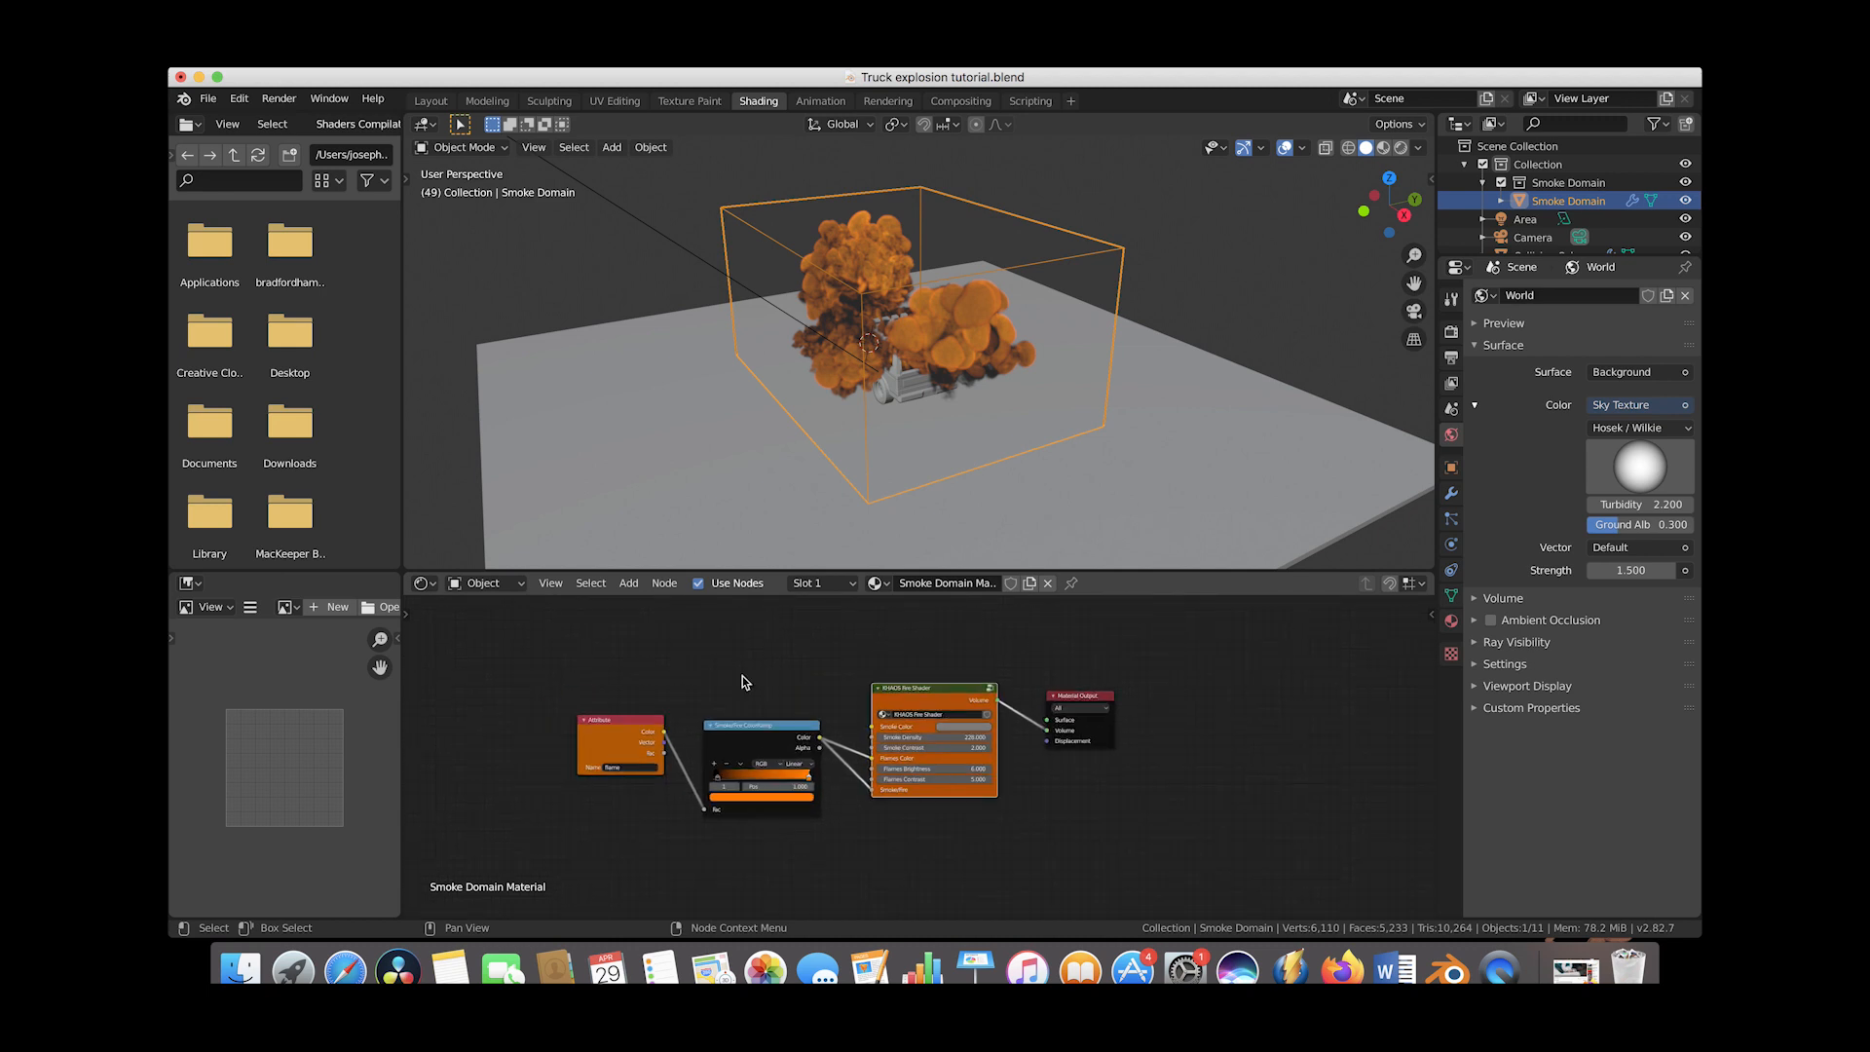
scroll(803, 750, "up", 1)
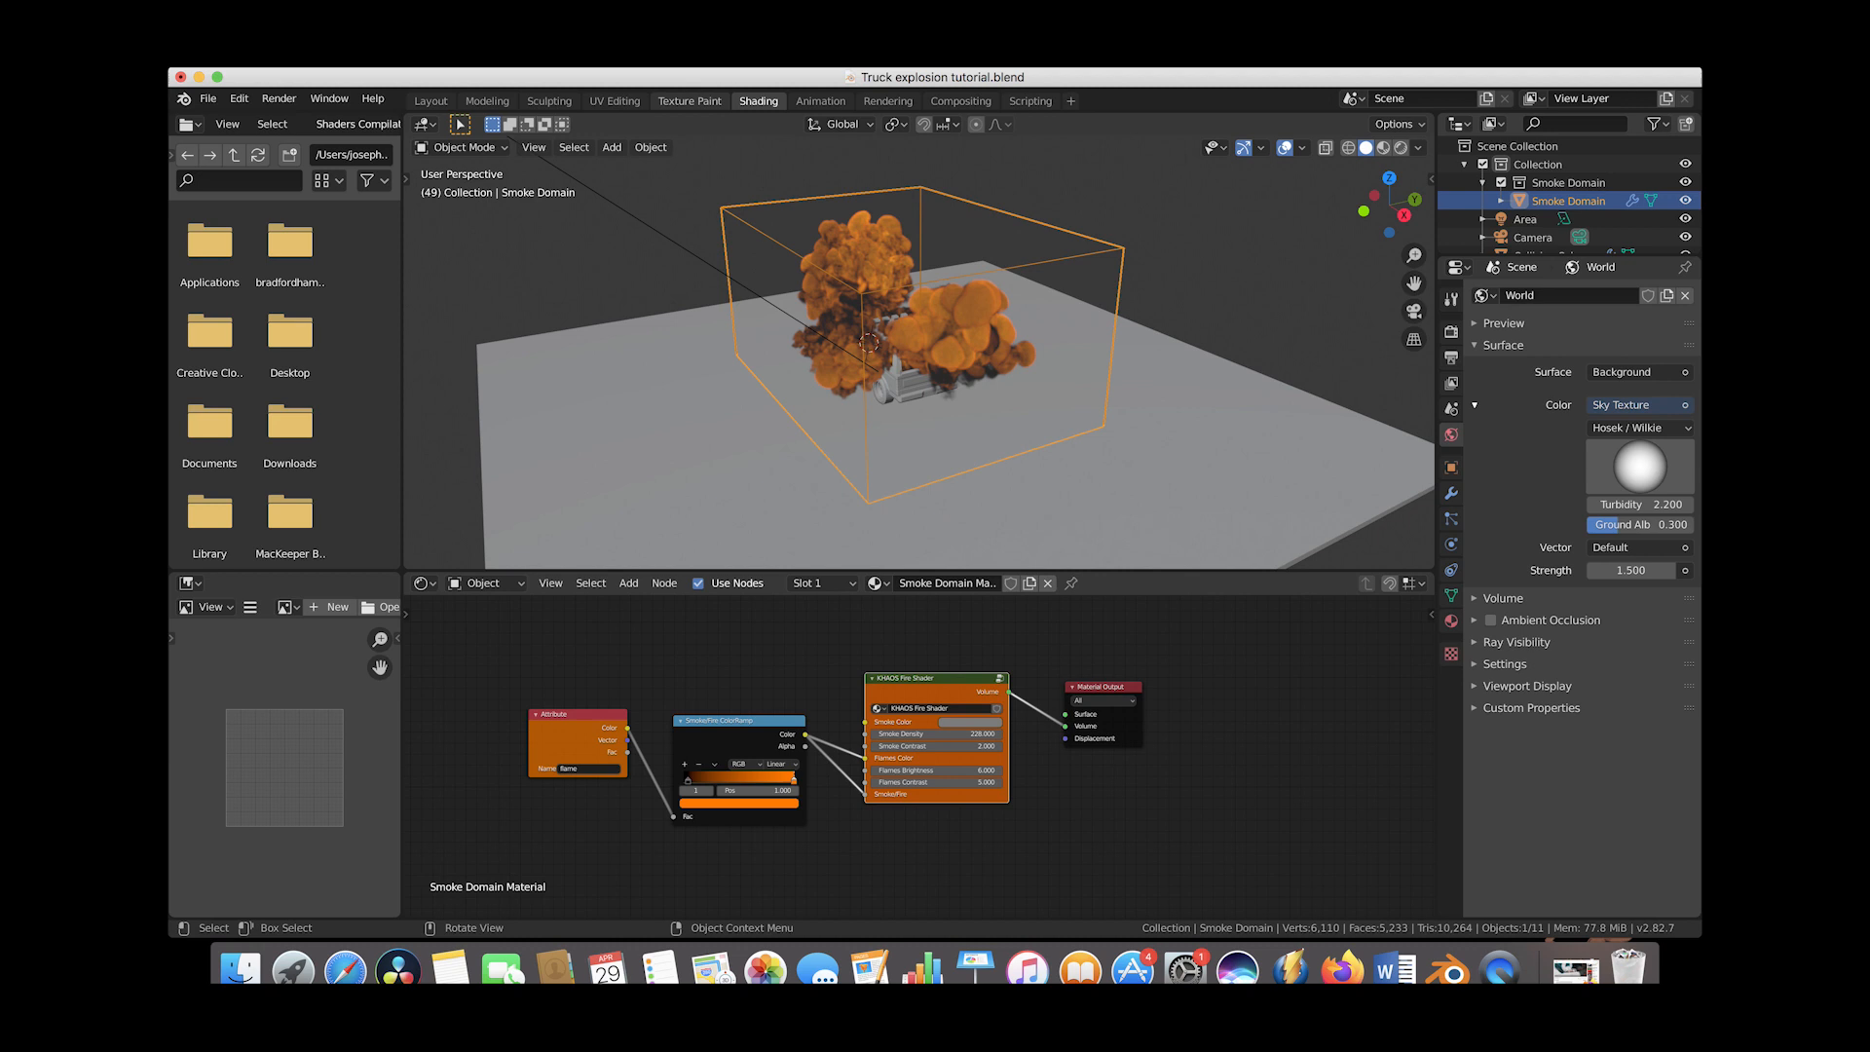
Return to the Layout workspace and enable Noise in the smoke domain's fluid physics settings
left_click(429, 101)
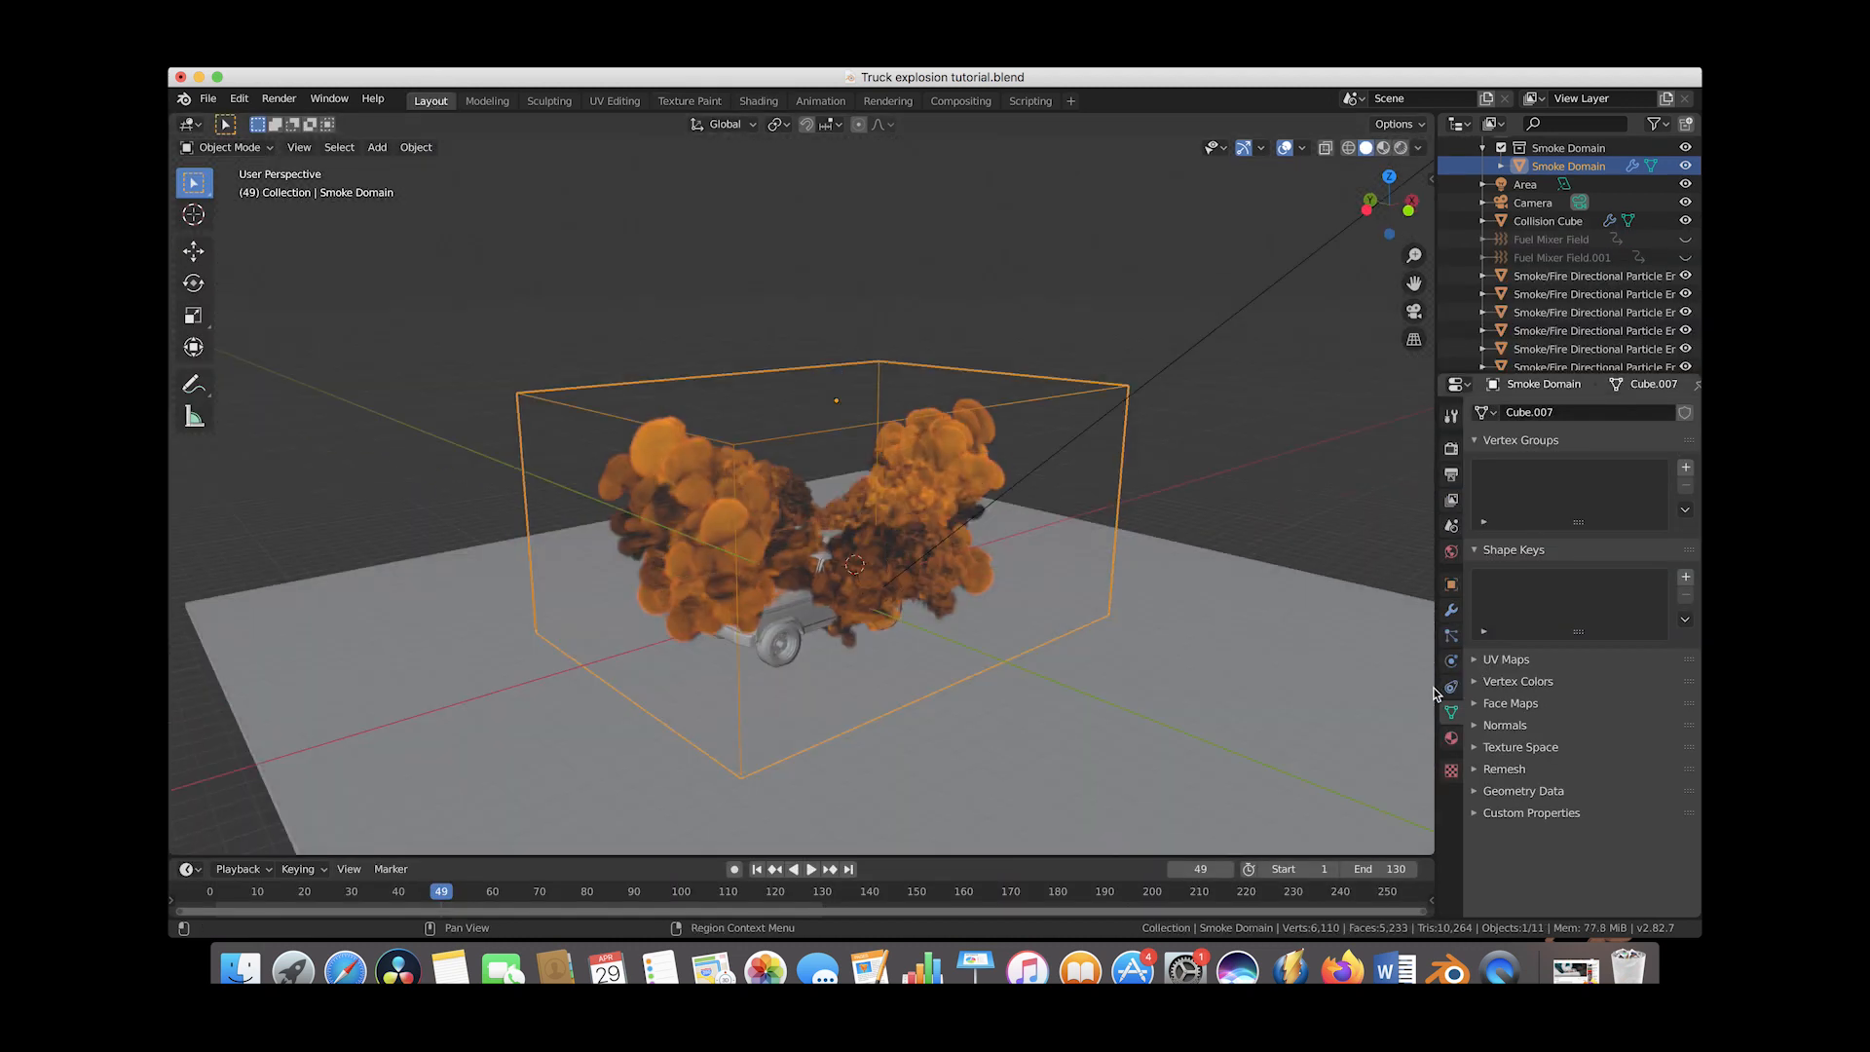
left_click(1451, 661)
scroll(1549, 544, "down", 5)
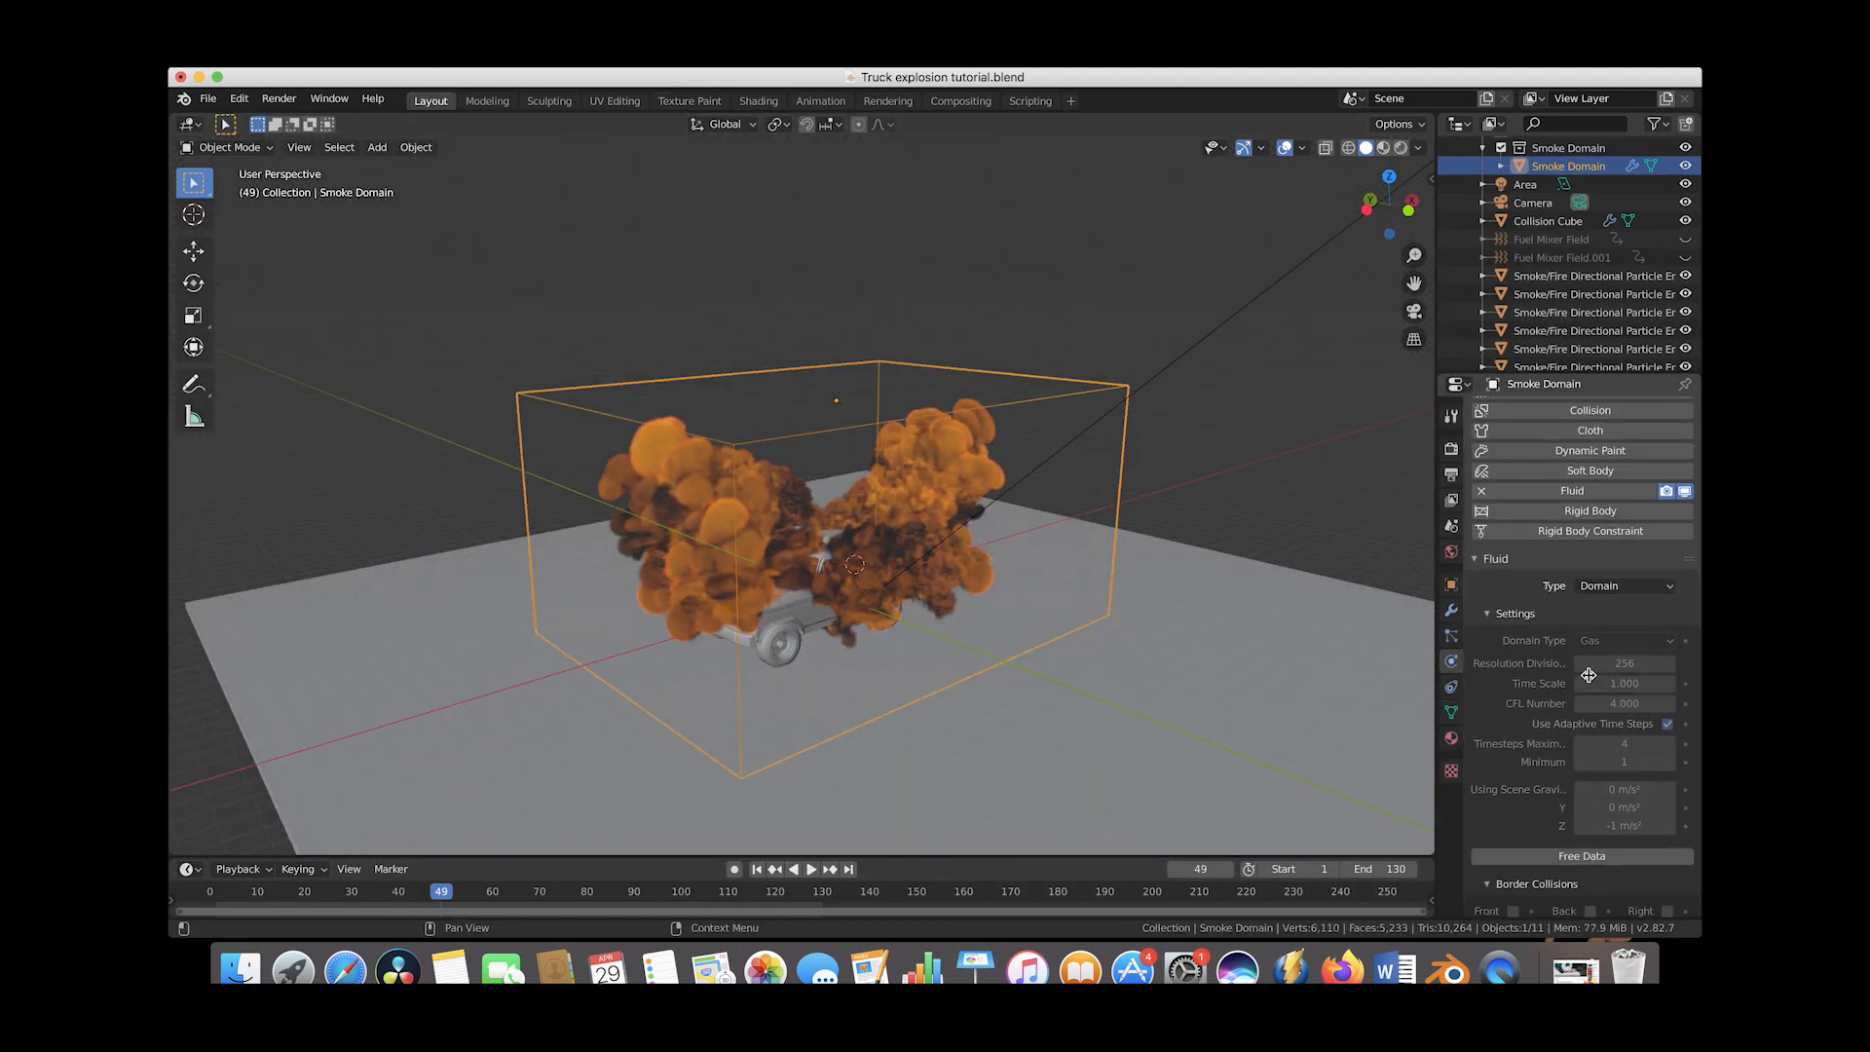
scroll(1548, 543, "down", 12)
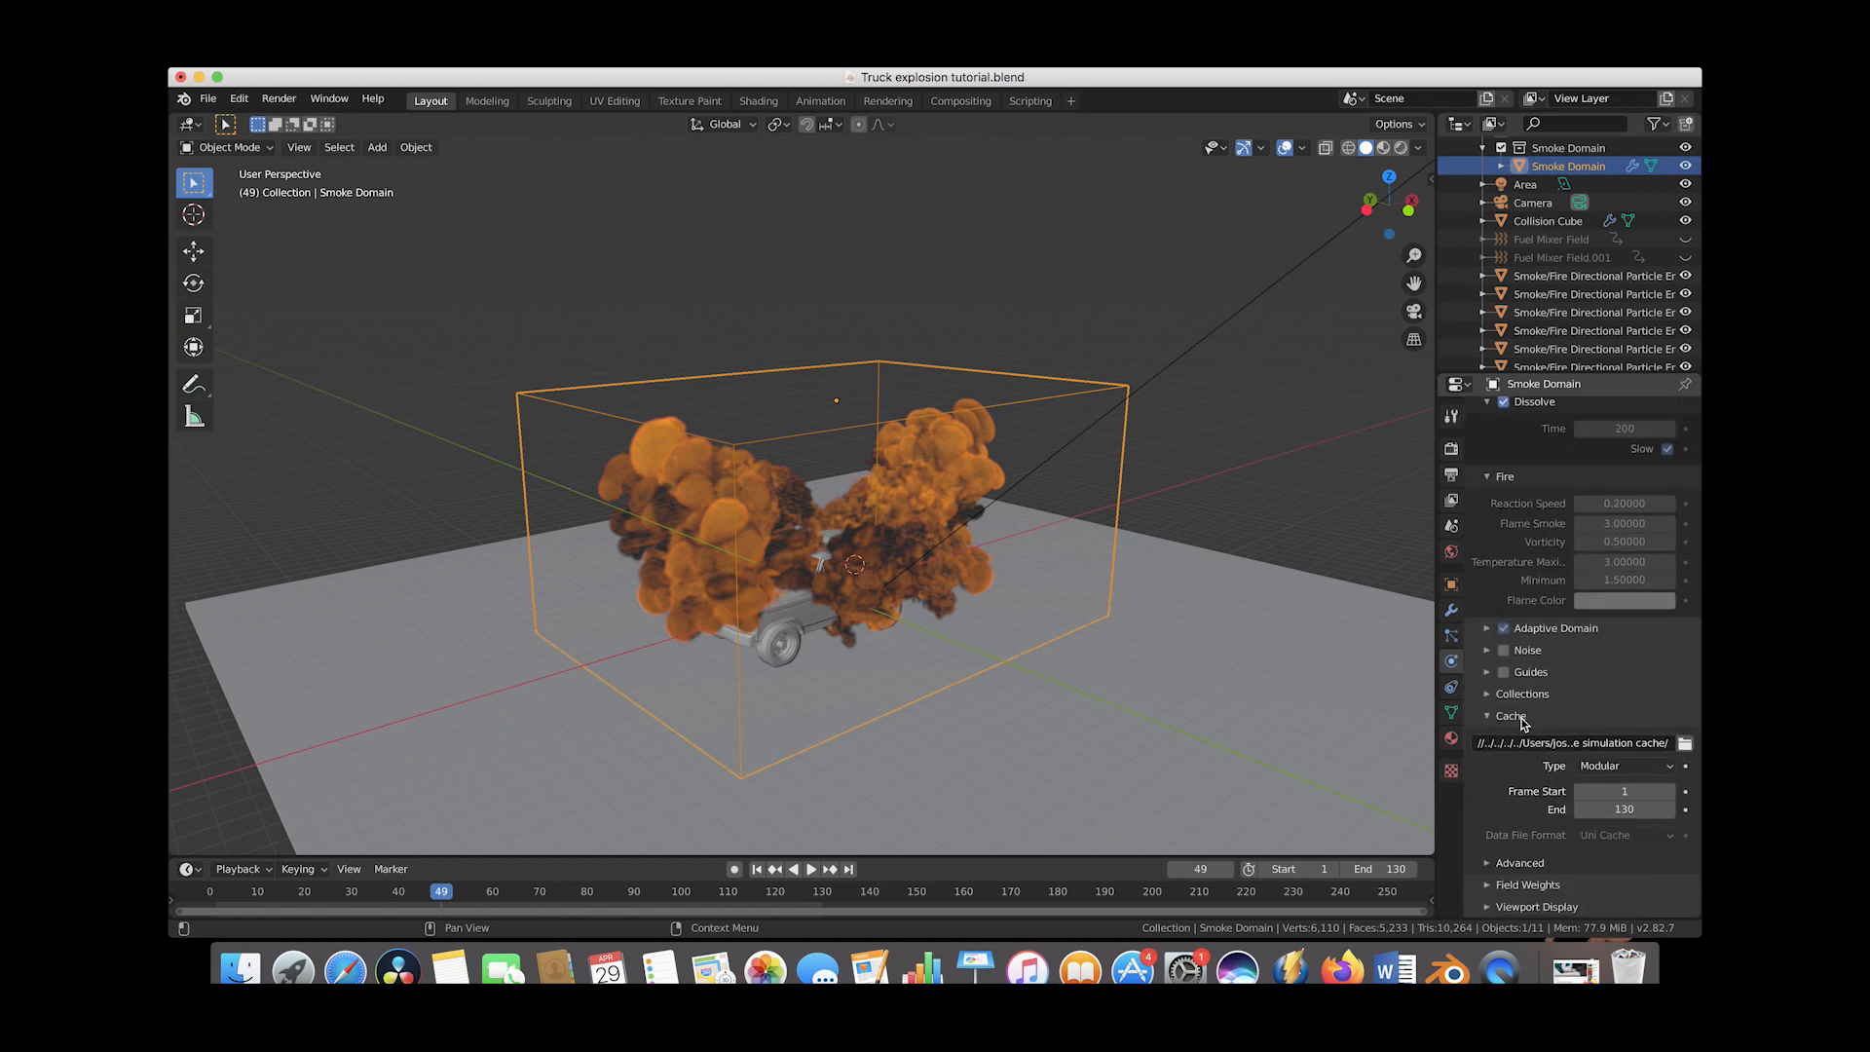
left_click(1505, 650)
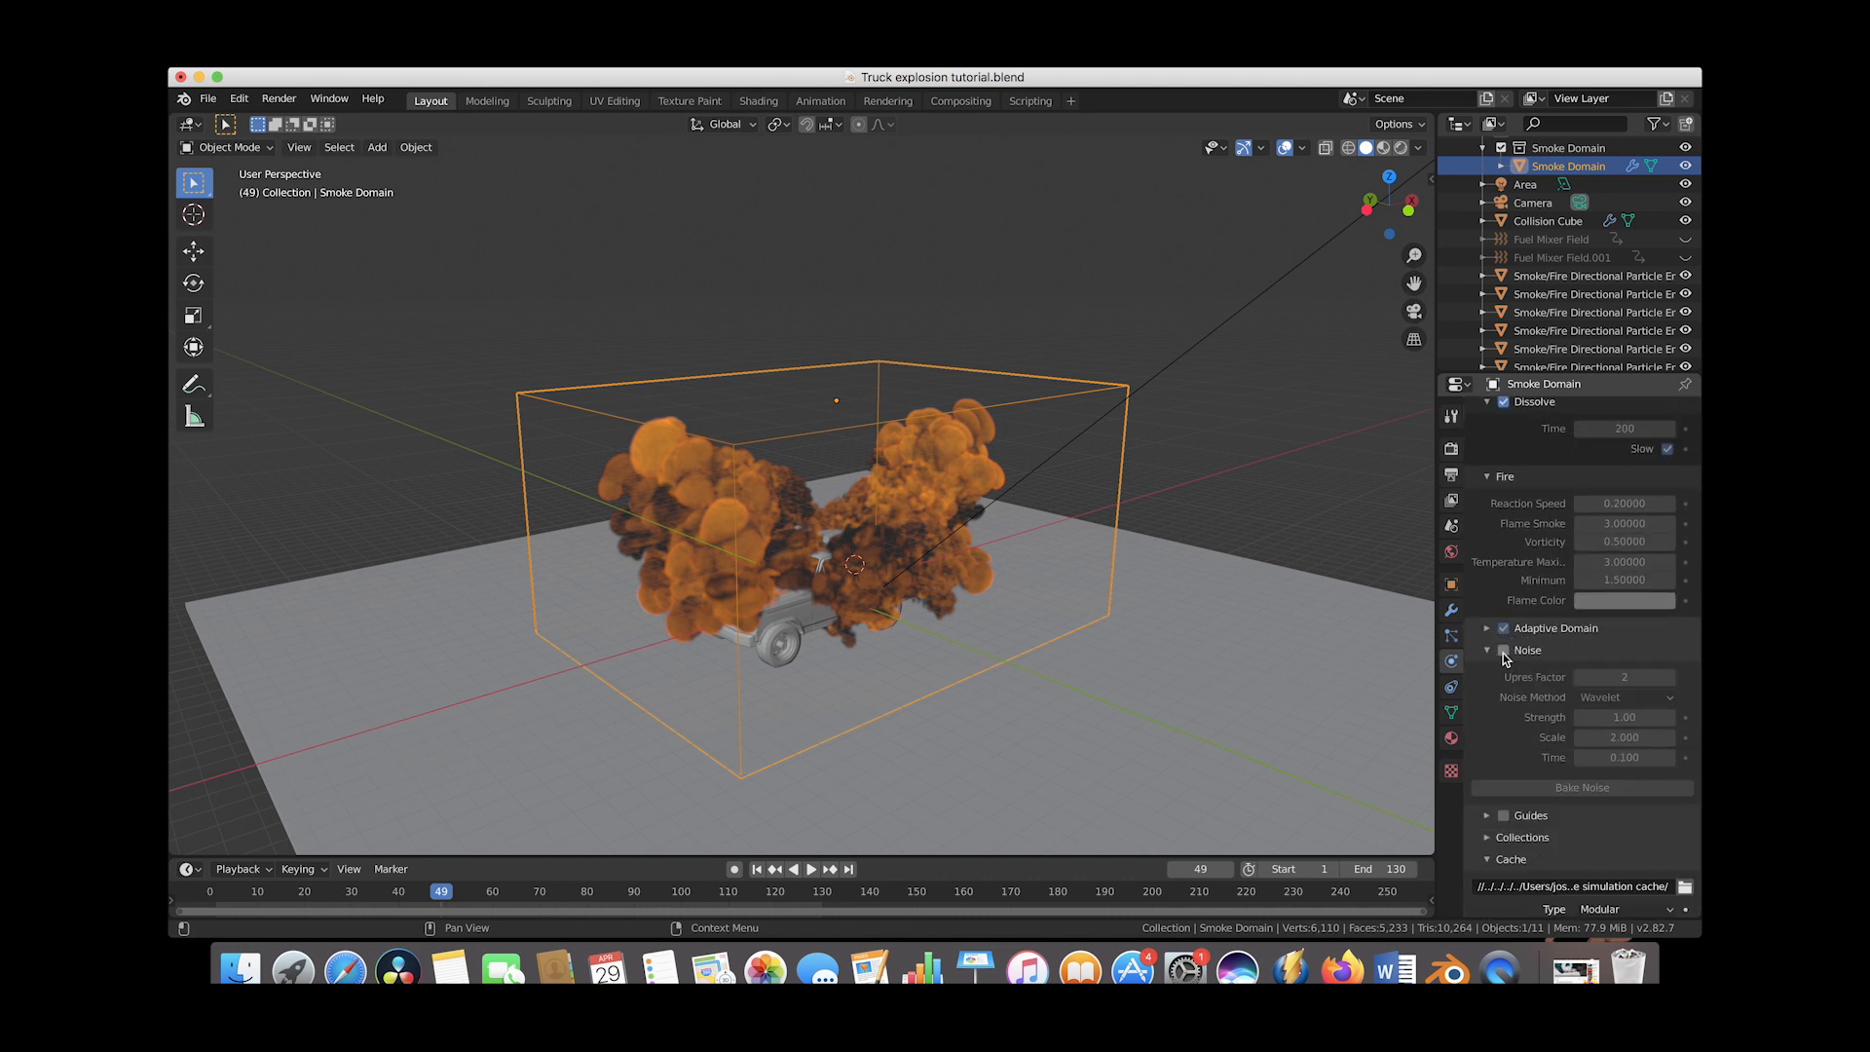
left_click(1504, 652)
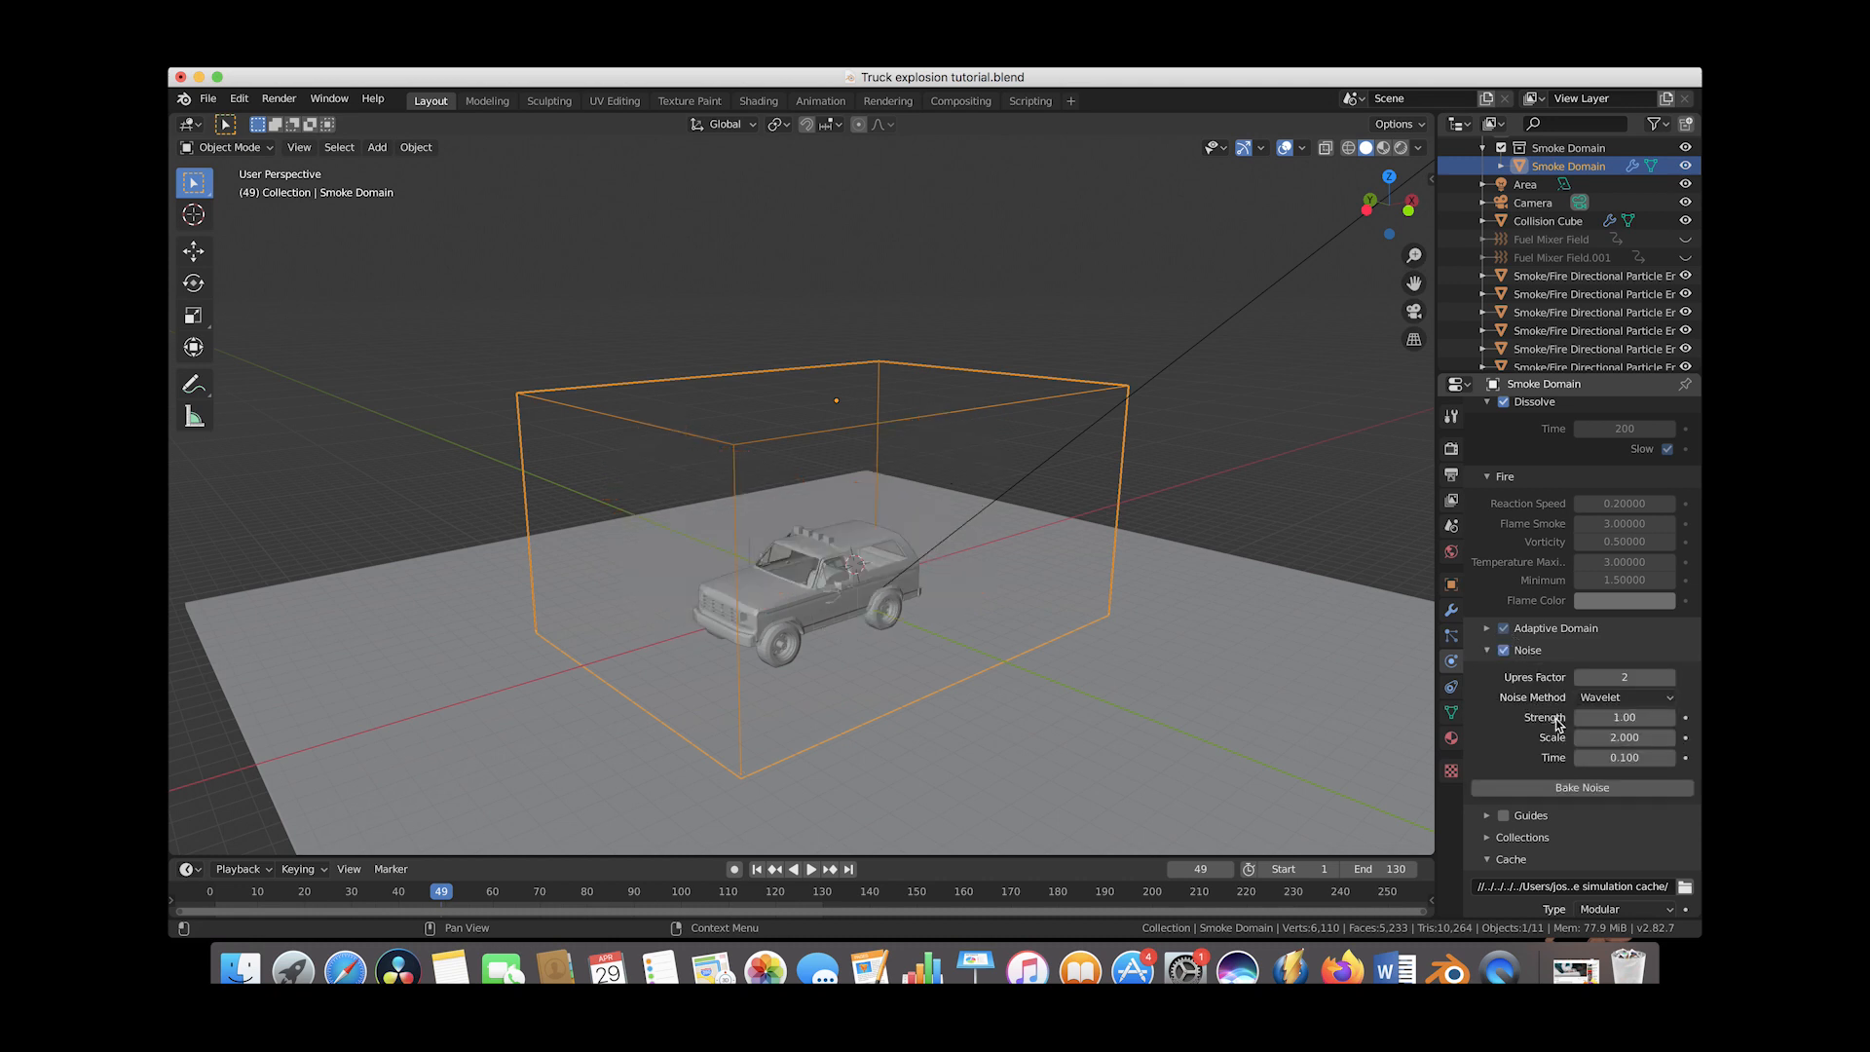
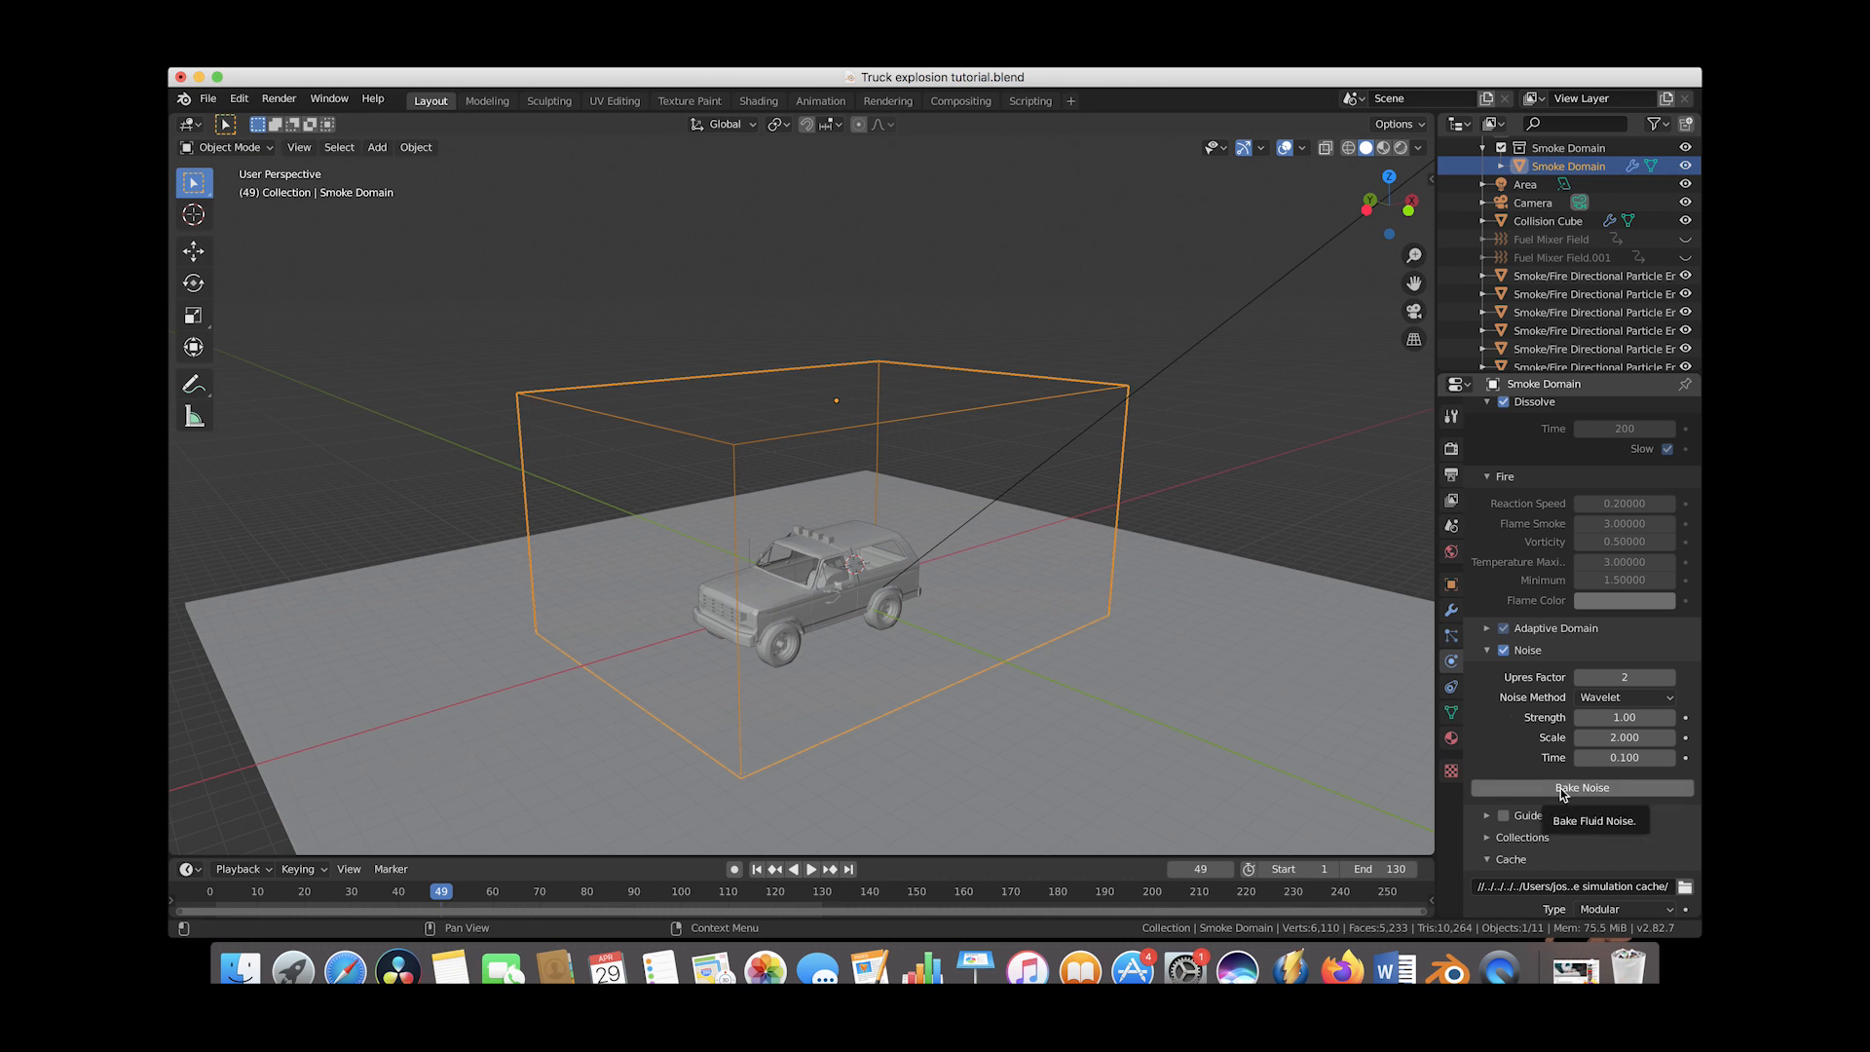
Save the blend file and bake the smoke domain's noise
left_click(209, 98)
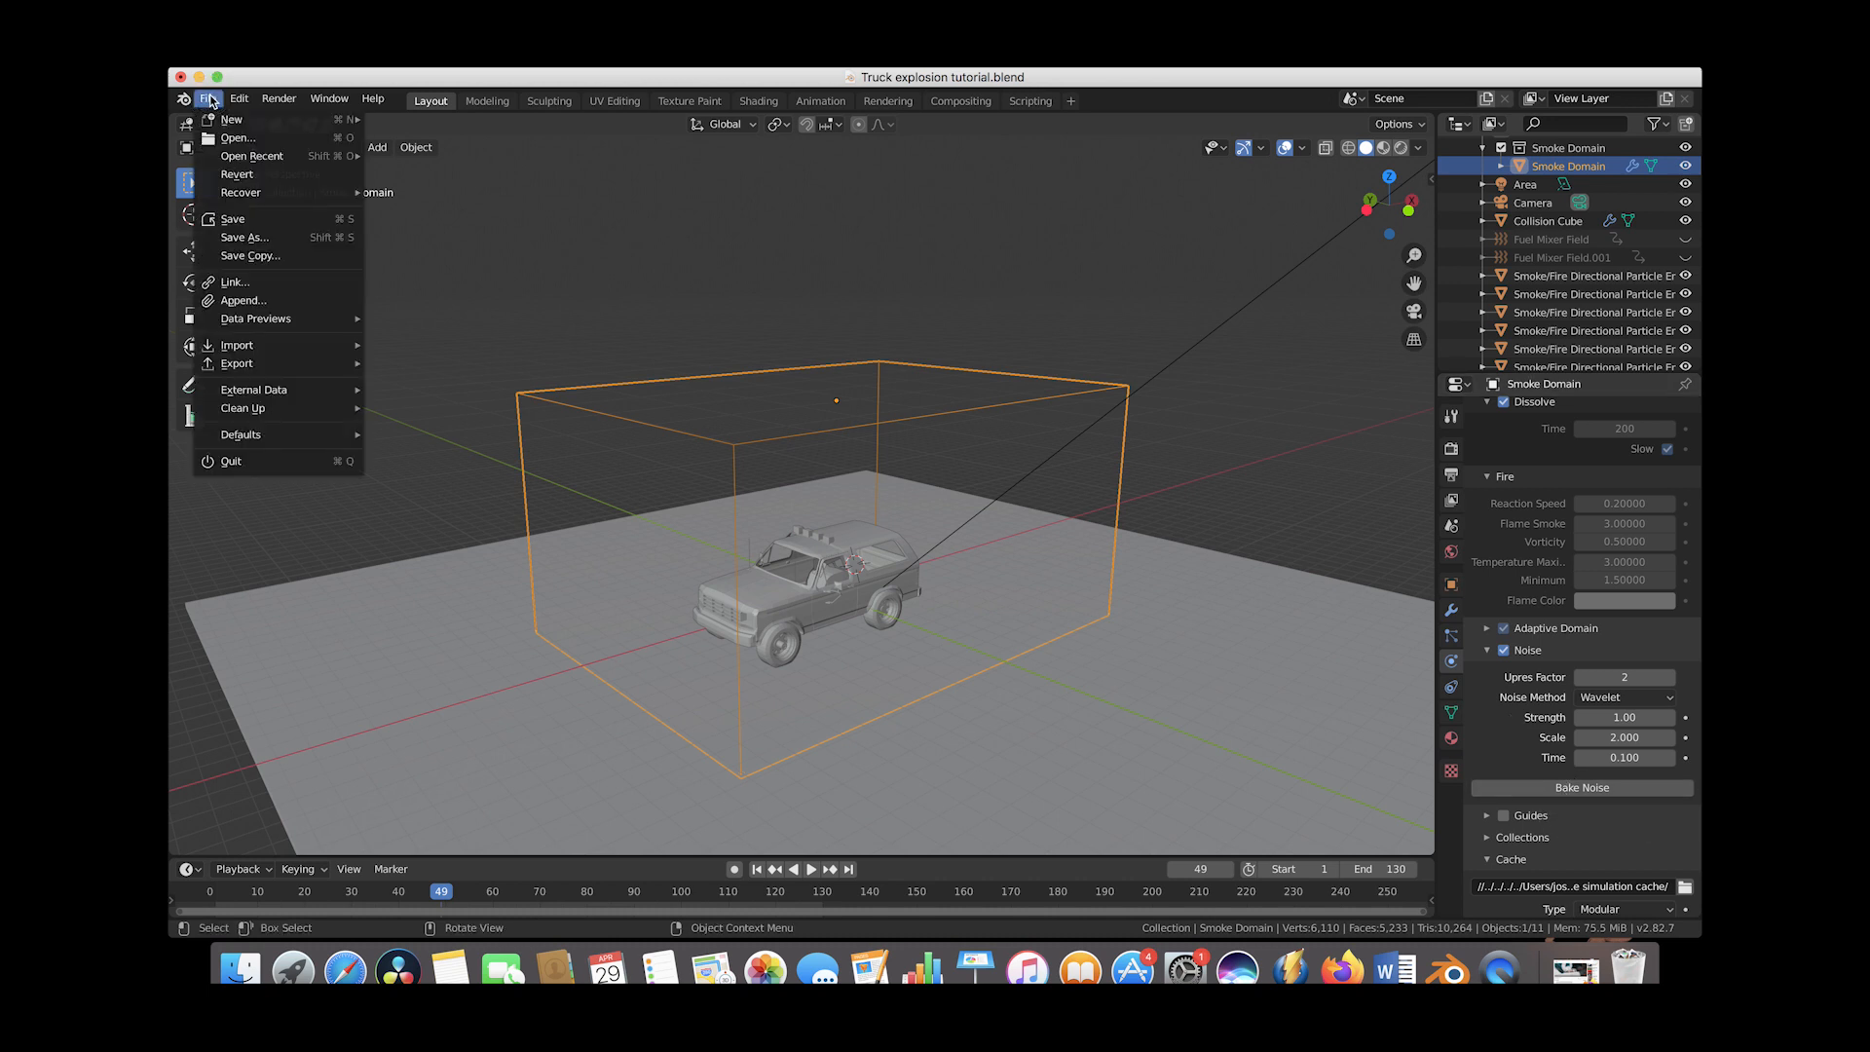
left_click(232, 219)
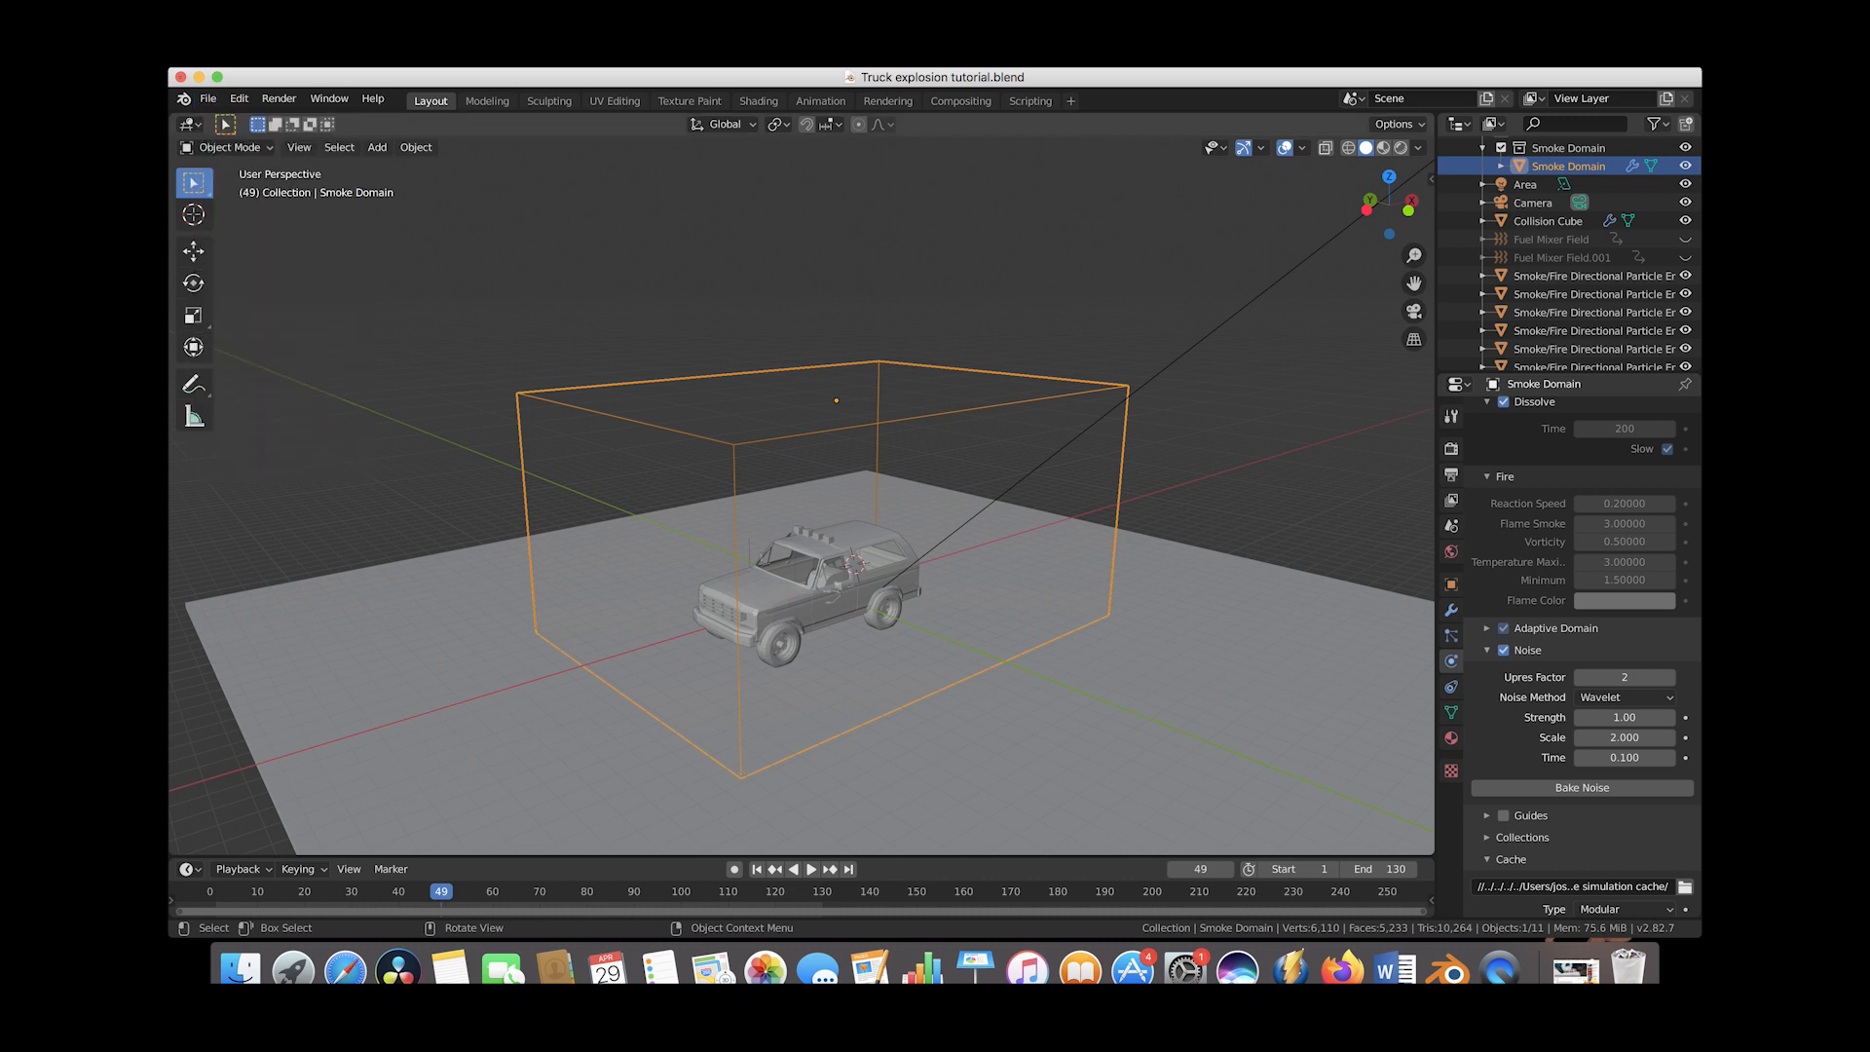
left_click(1581, 788)
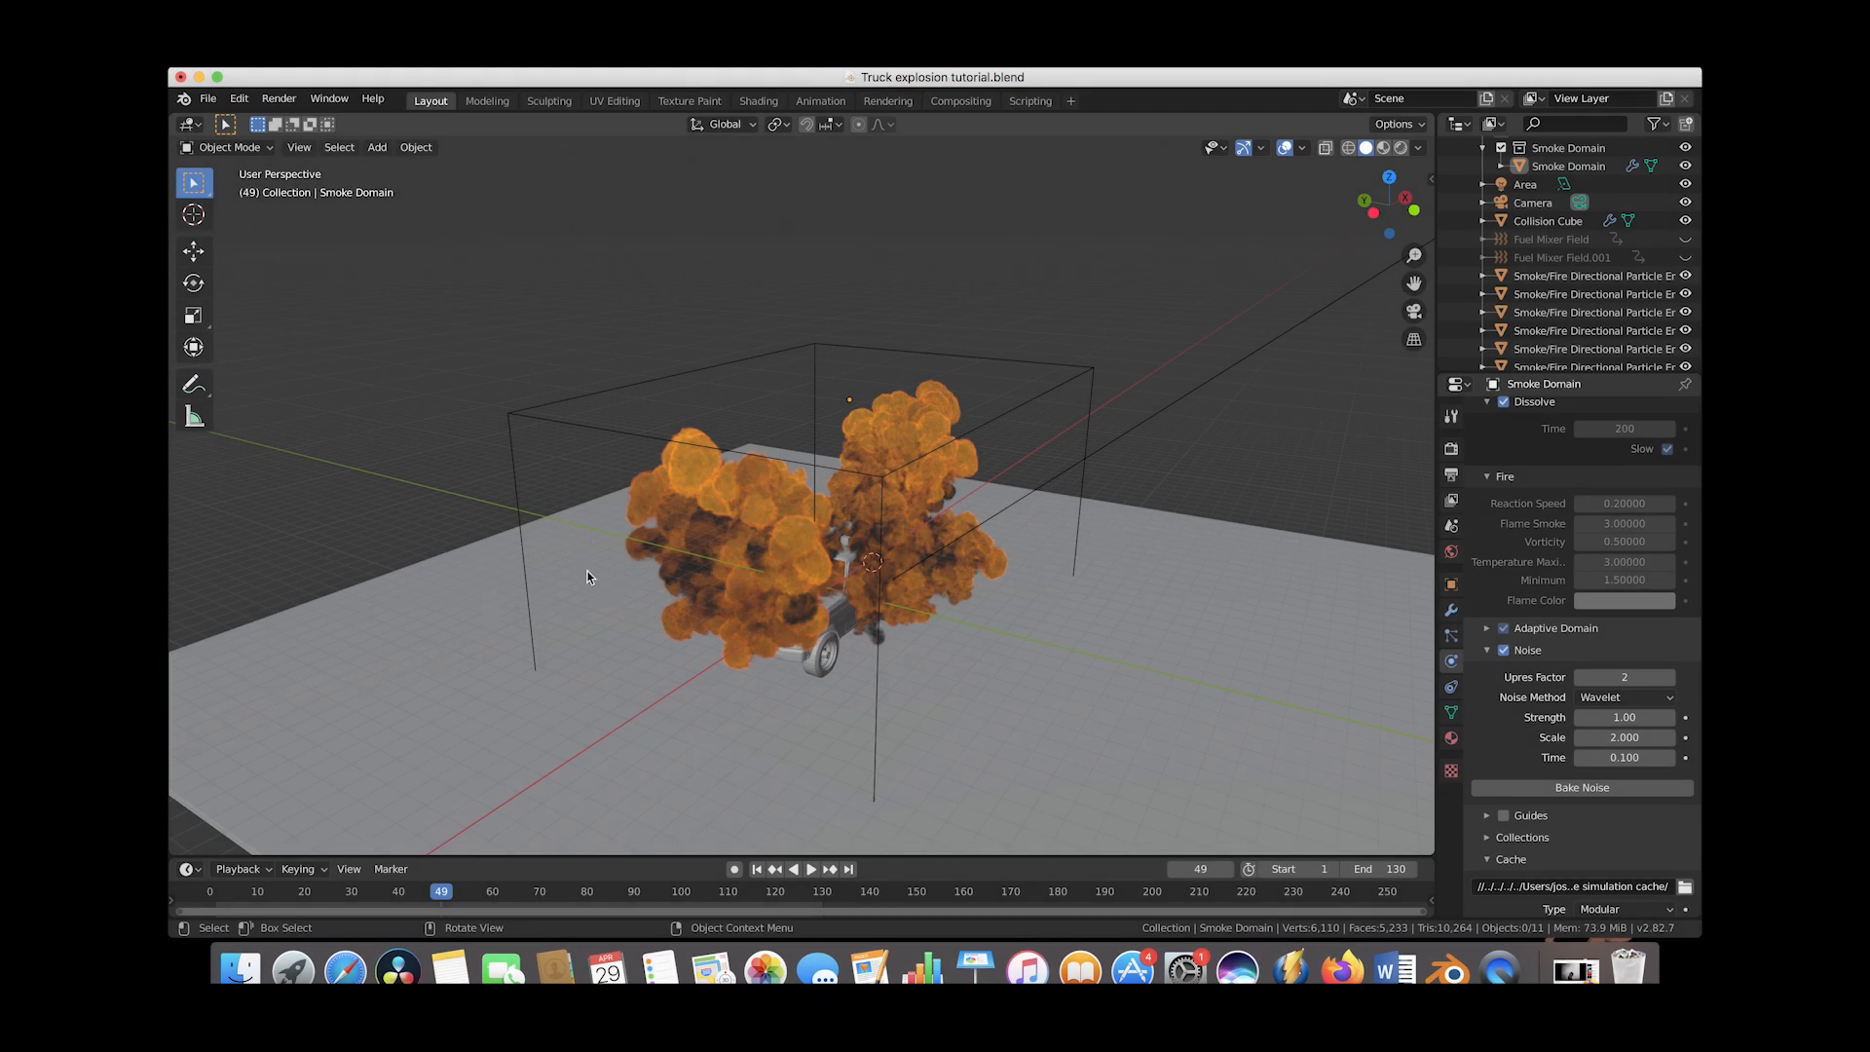
Examine the noise-baked explosion around the truck from several angles
scroll(588, 578, "right", 10)
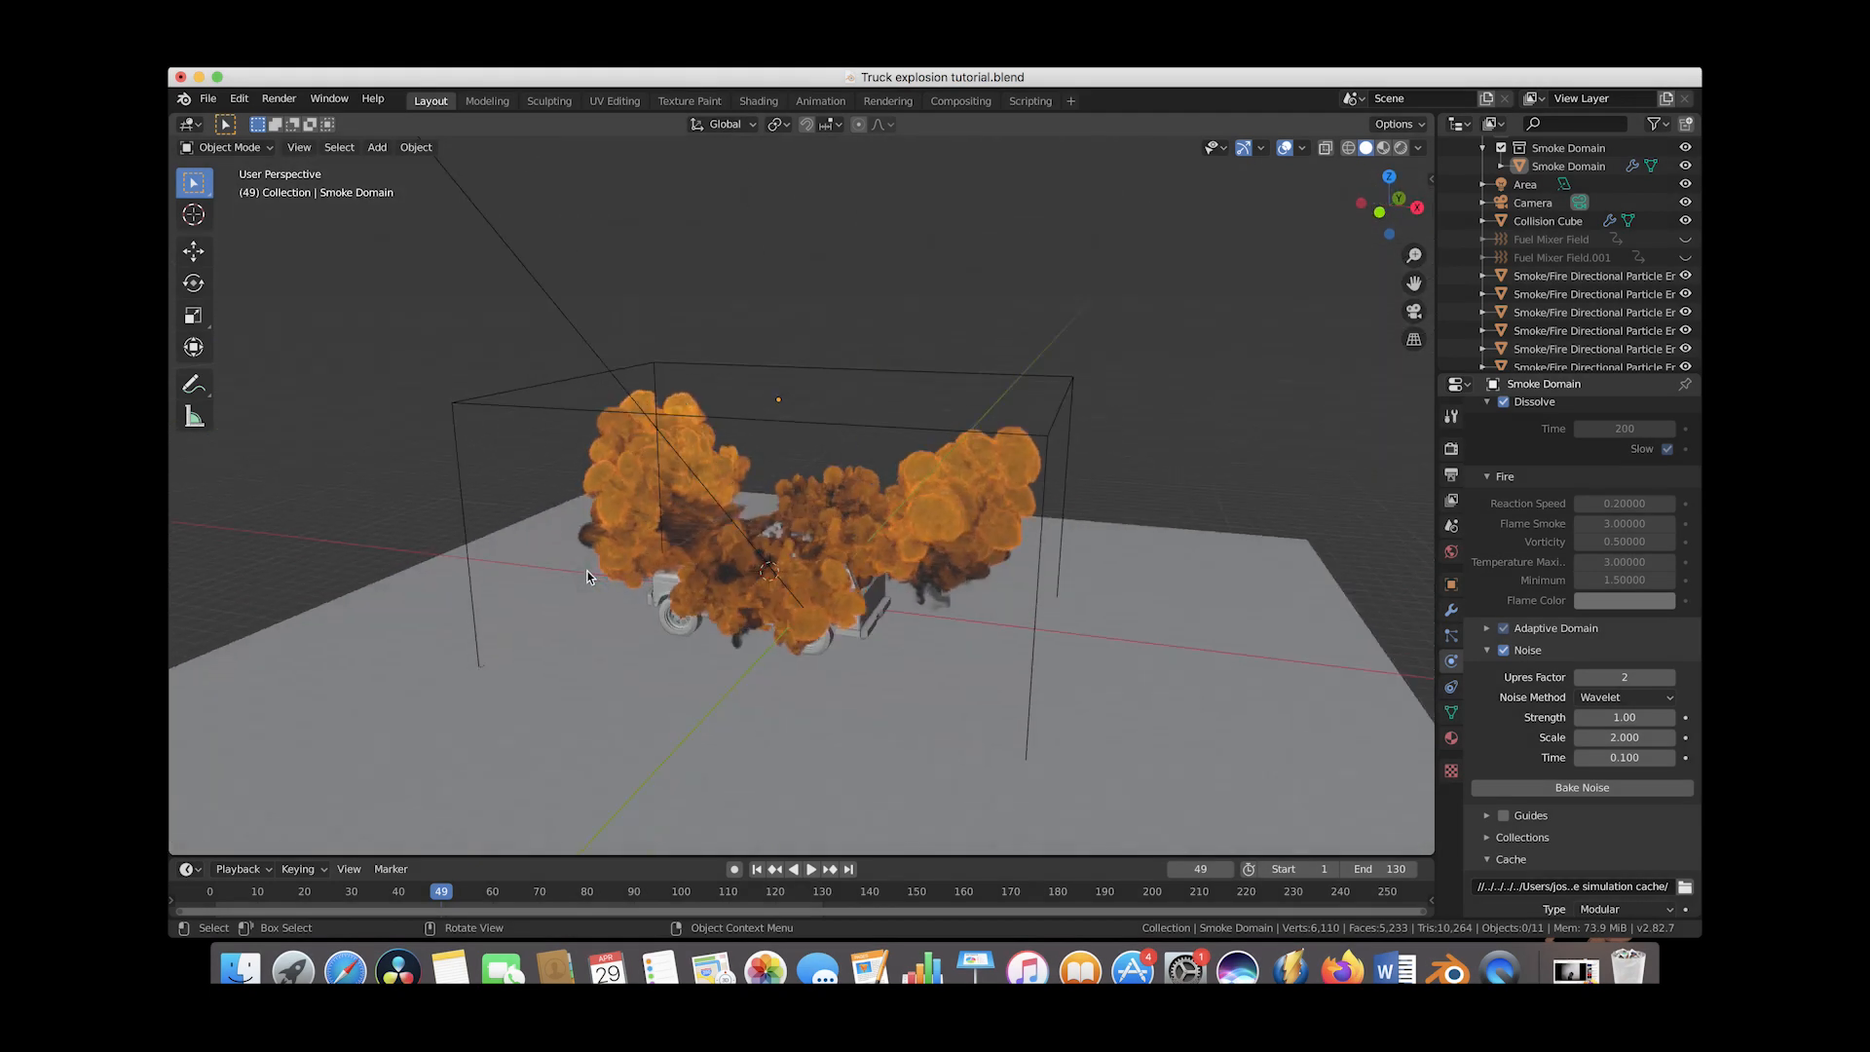
scroll(588, 577, "right", 5)
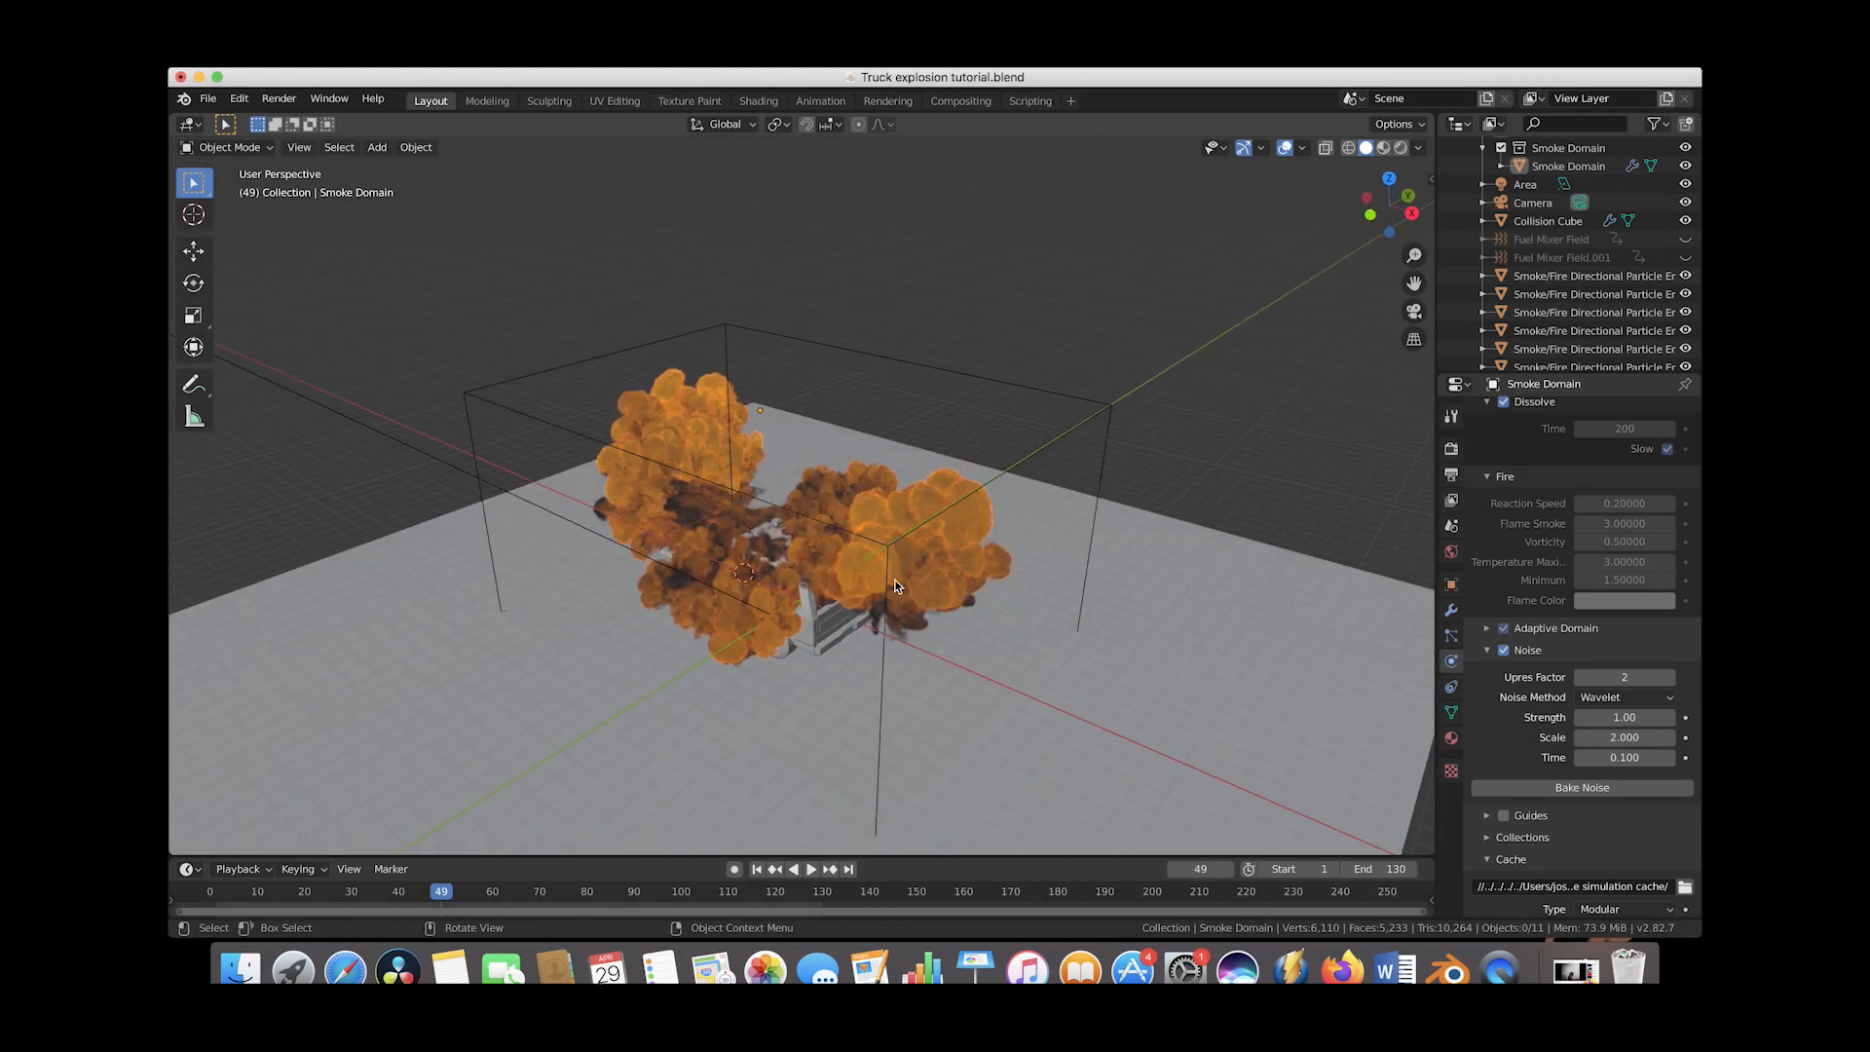
scroll(931, 581, "right", 10)
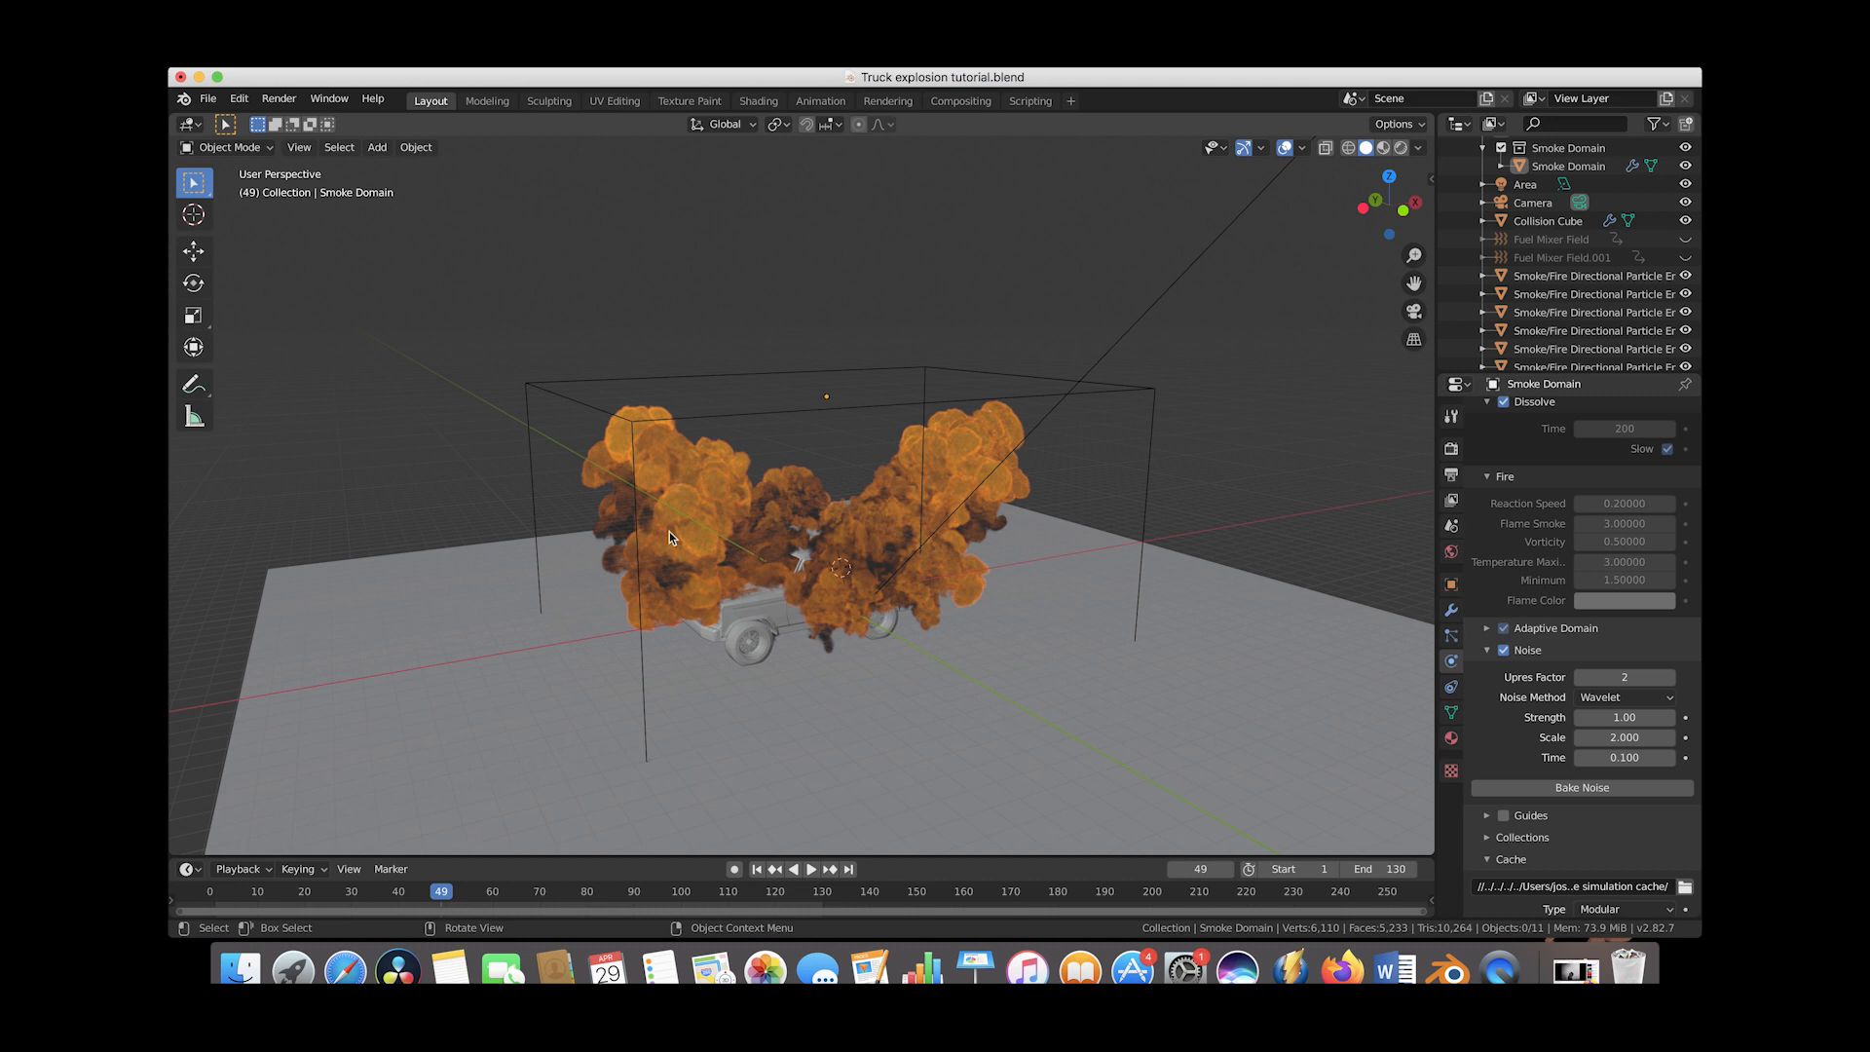
key("n")
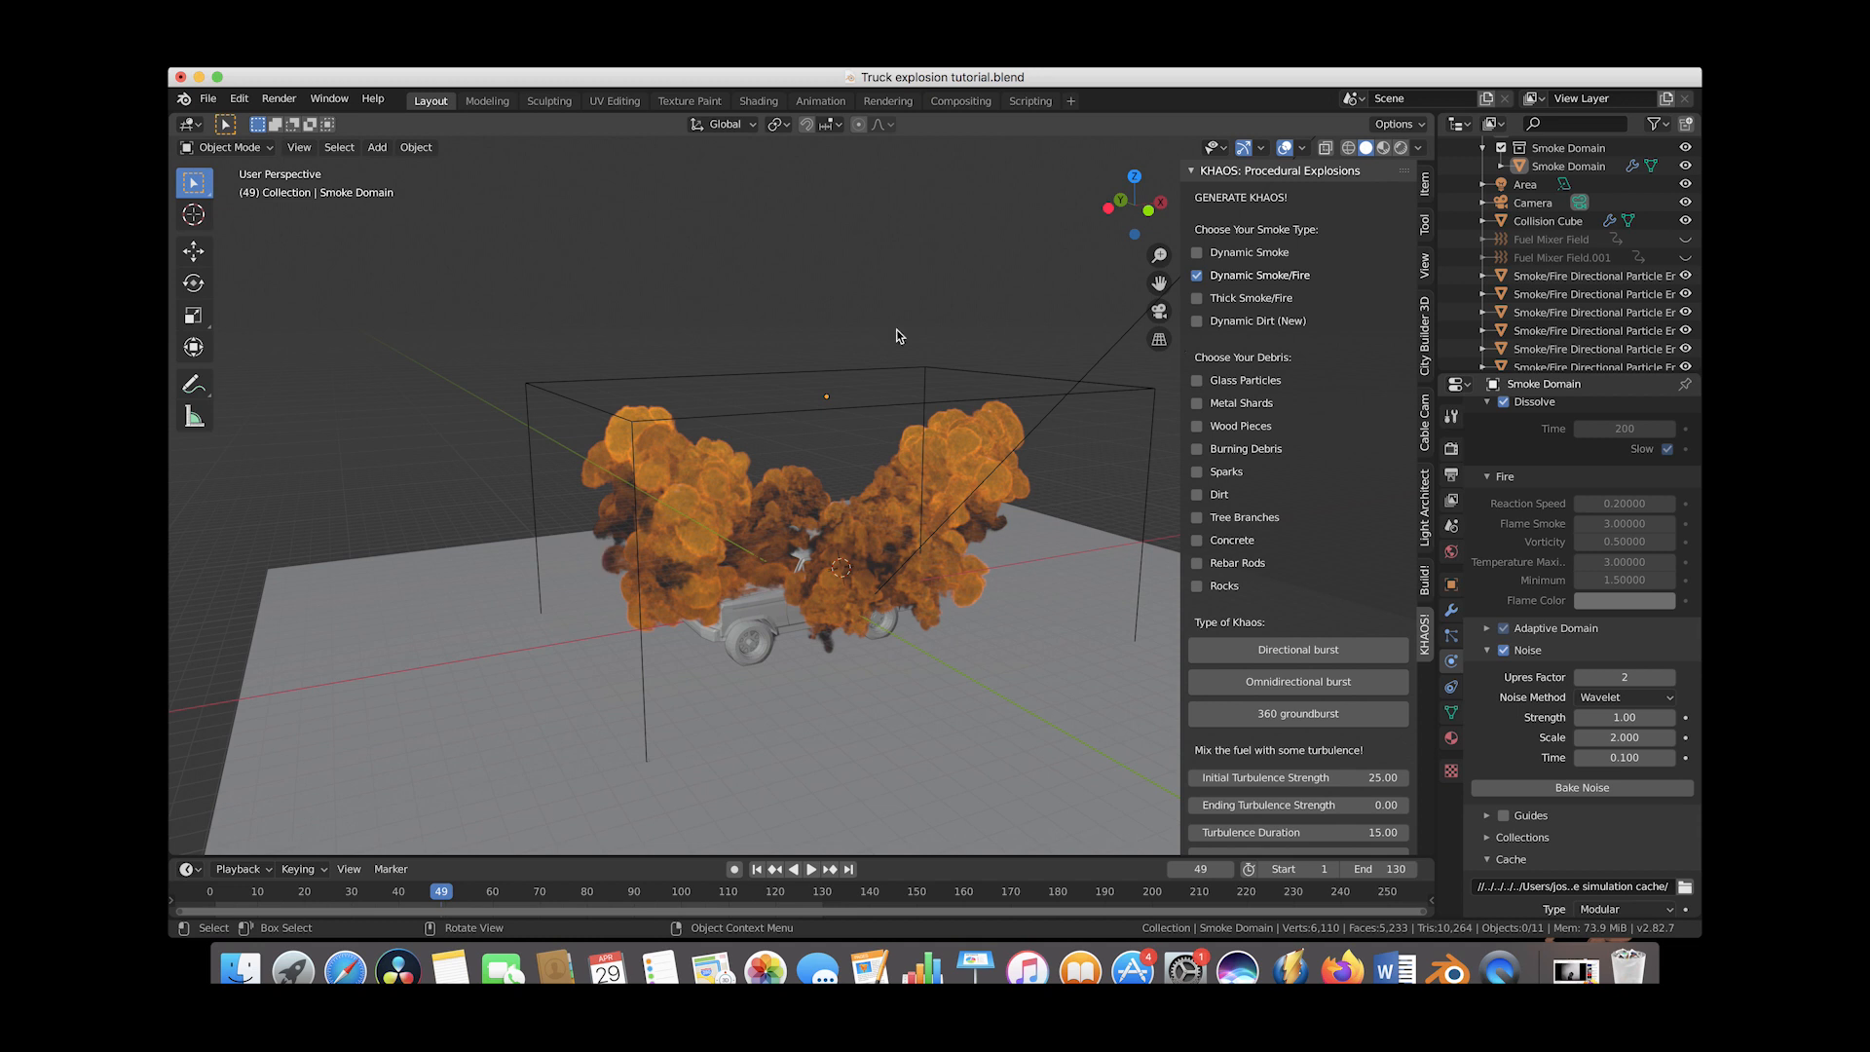
key("n")
Select the smoke domain and preview it through the camera with rendered shading in the Shading workspace
left_click(841, 374)
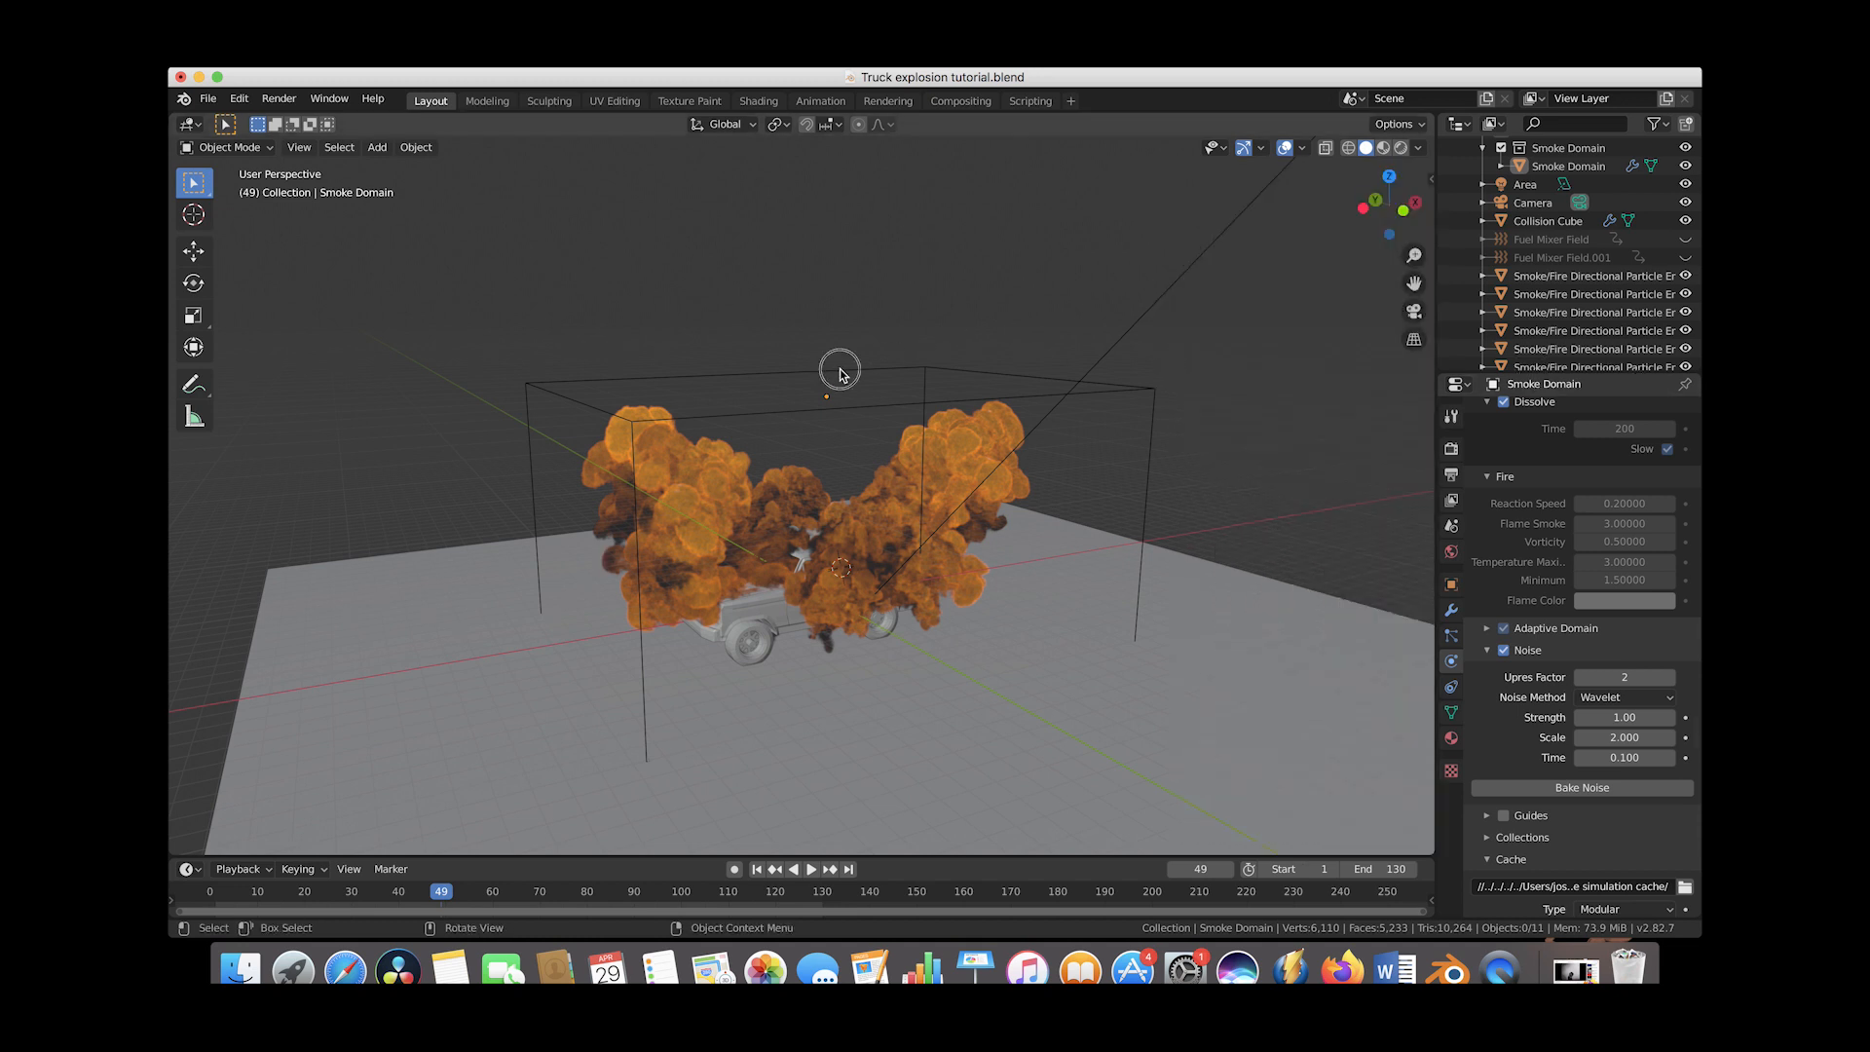
left_click(756, 100)
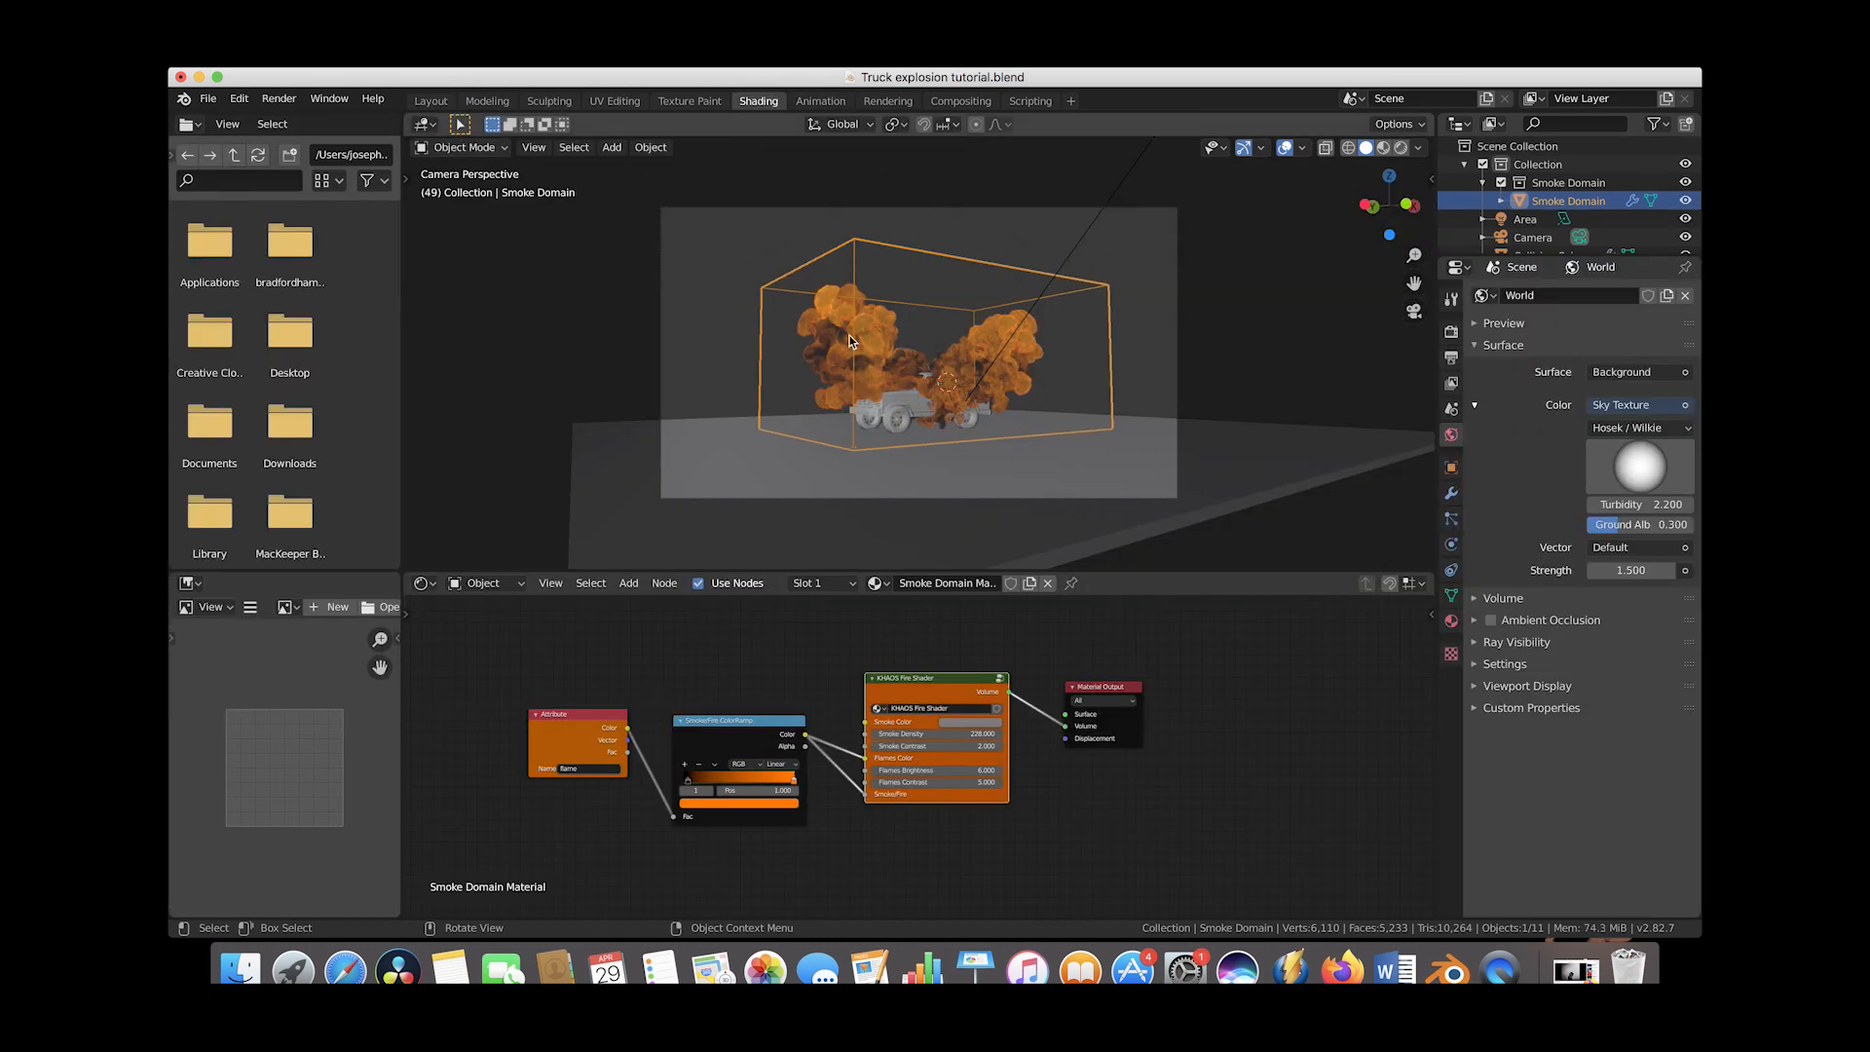
key("z")
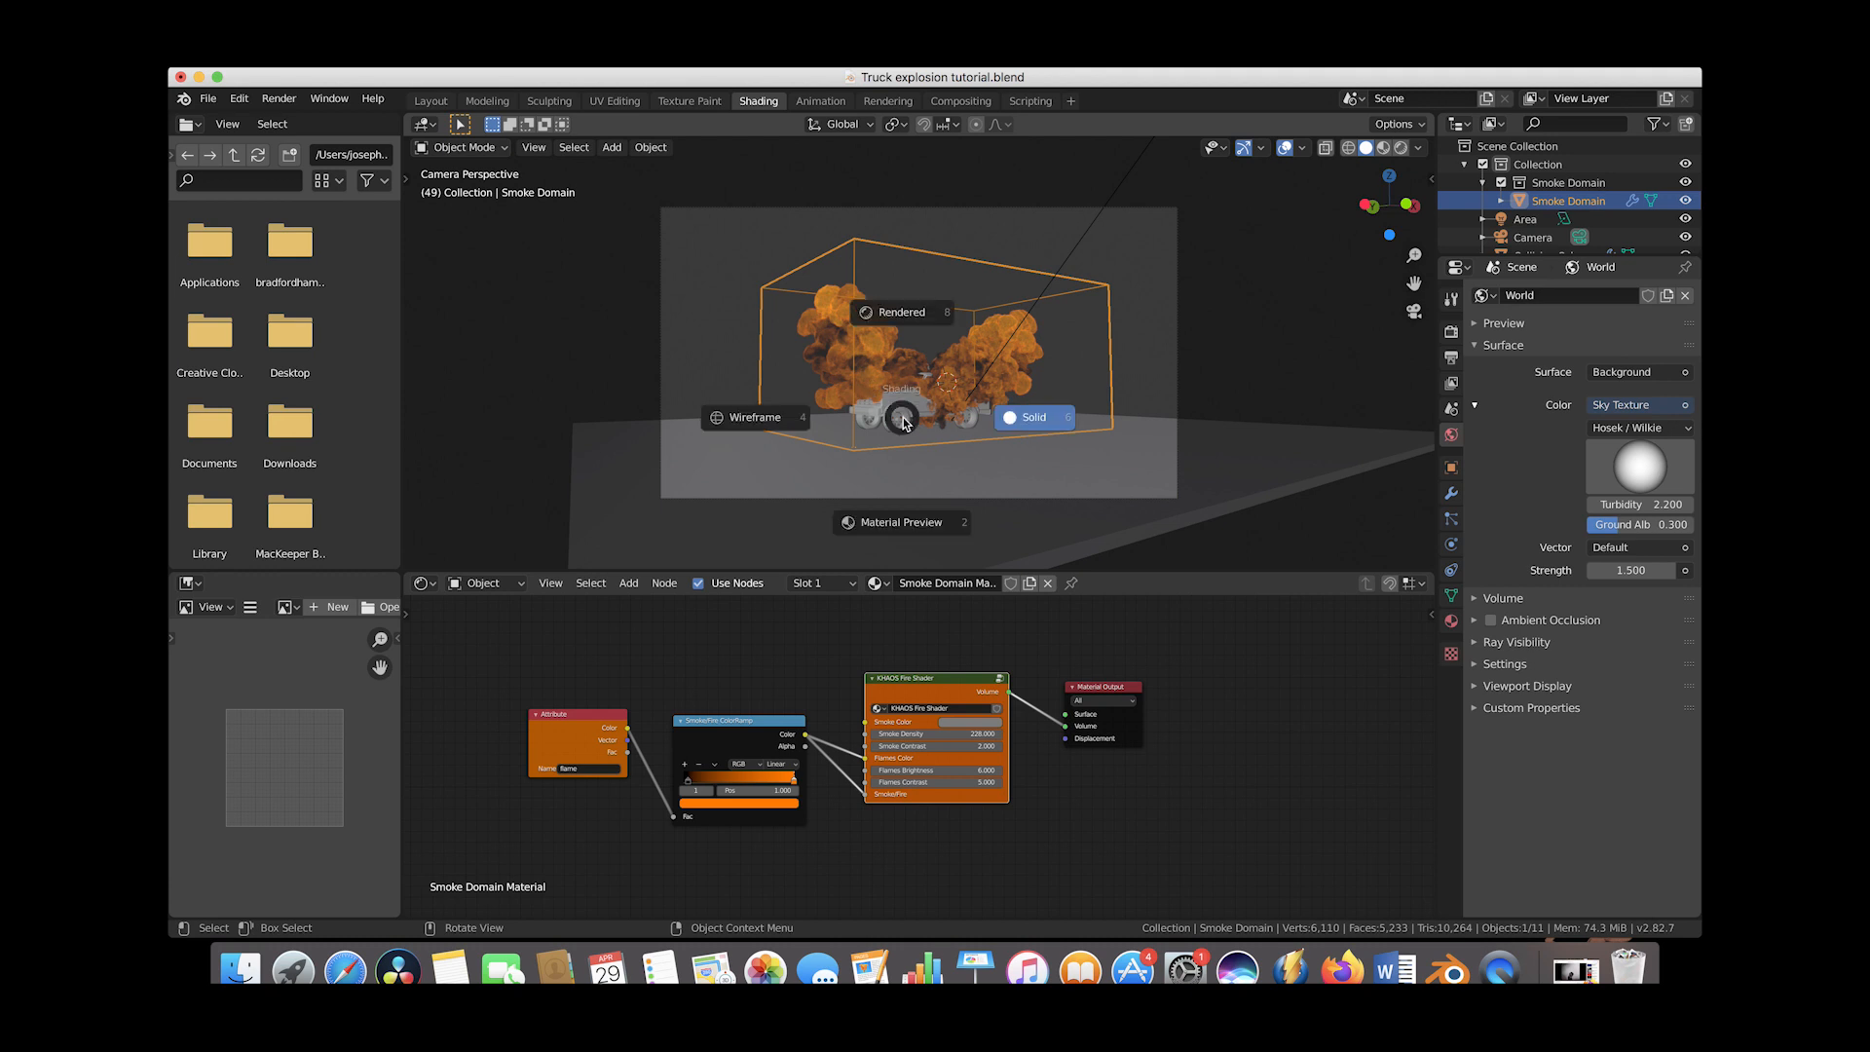
left_click(910, 321)
scroll(1166, 483, "up", 1)
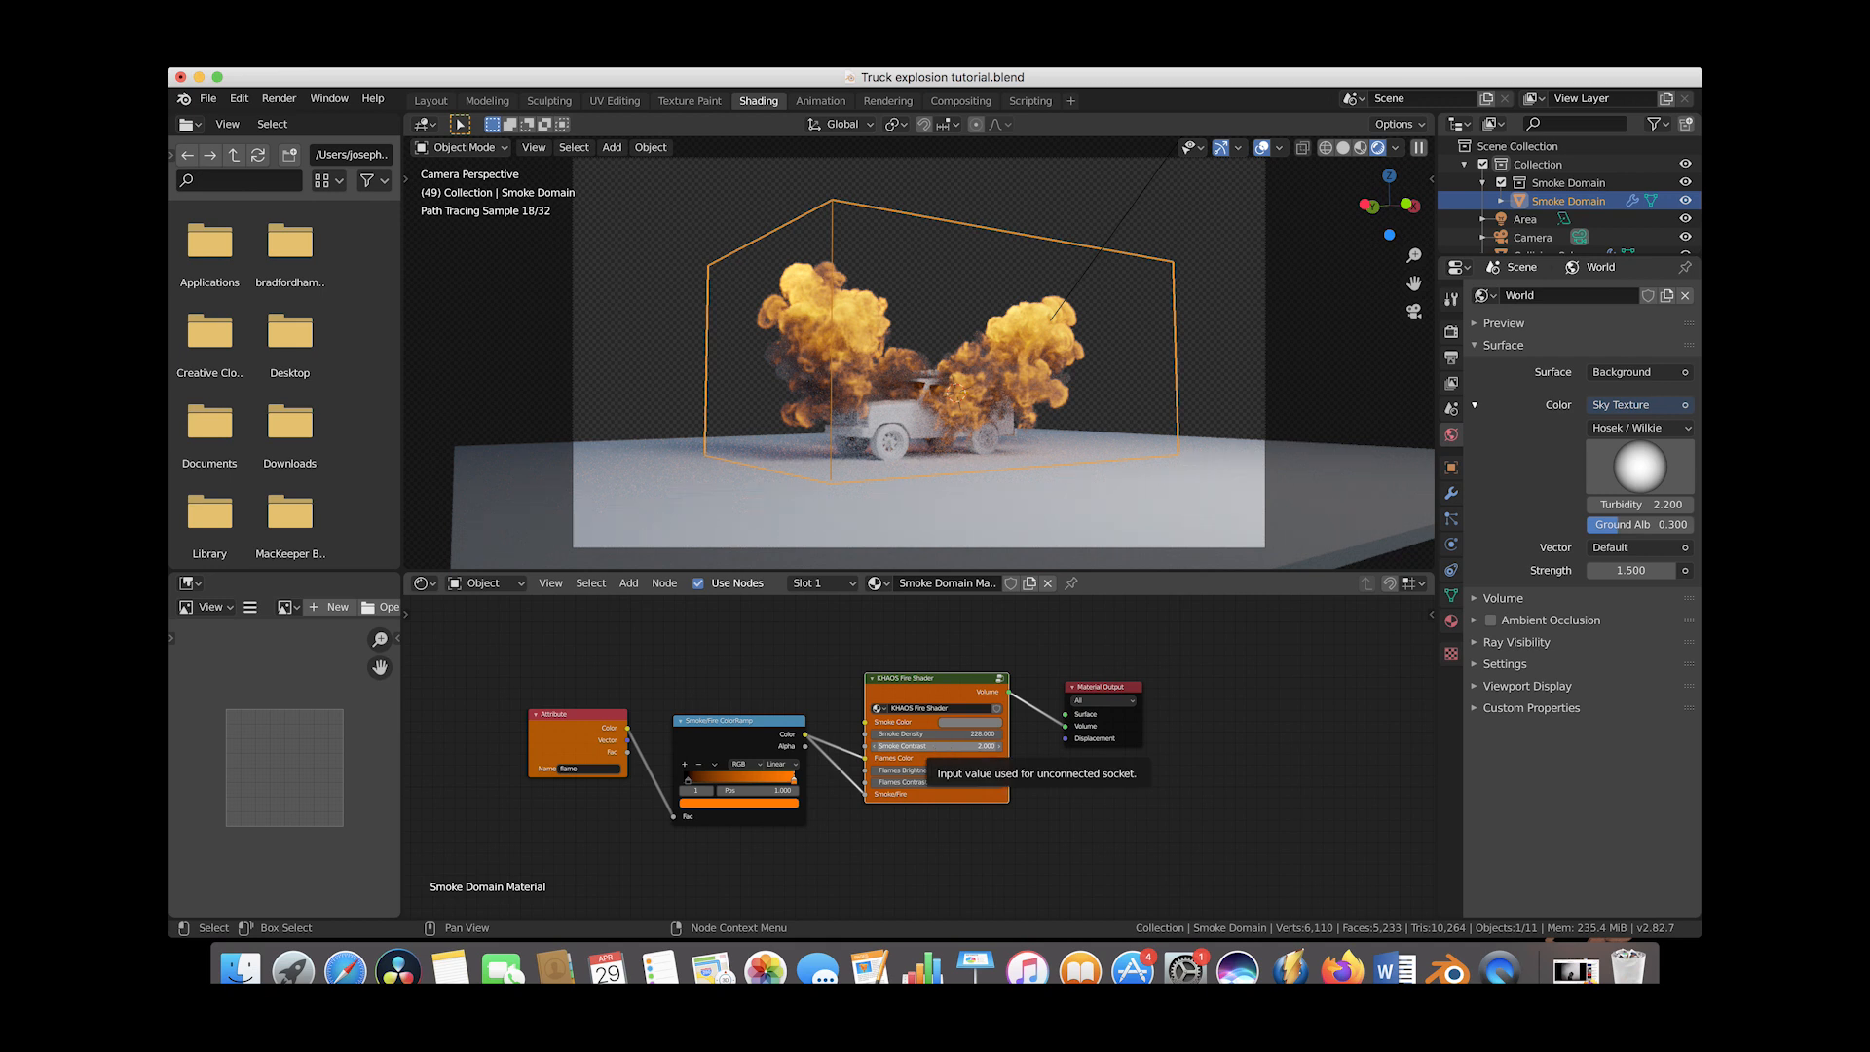
Set both Smoke Contrast and Flames Contrast to 10 on the KHAOS Fire Shader node
left_click(935, 746)
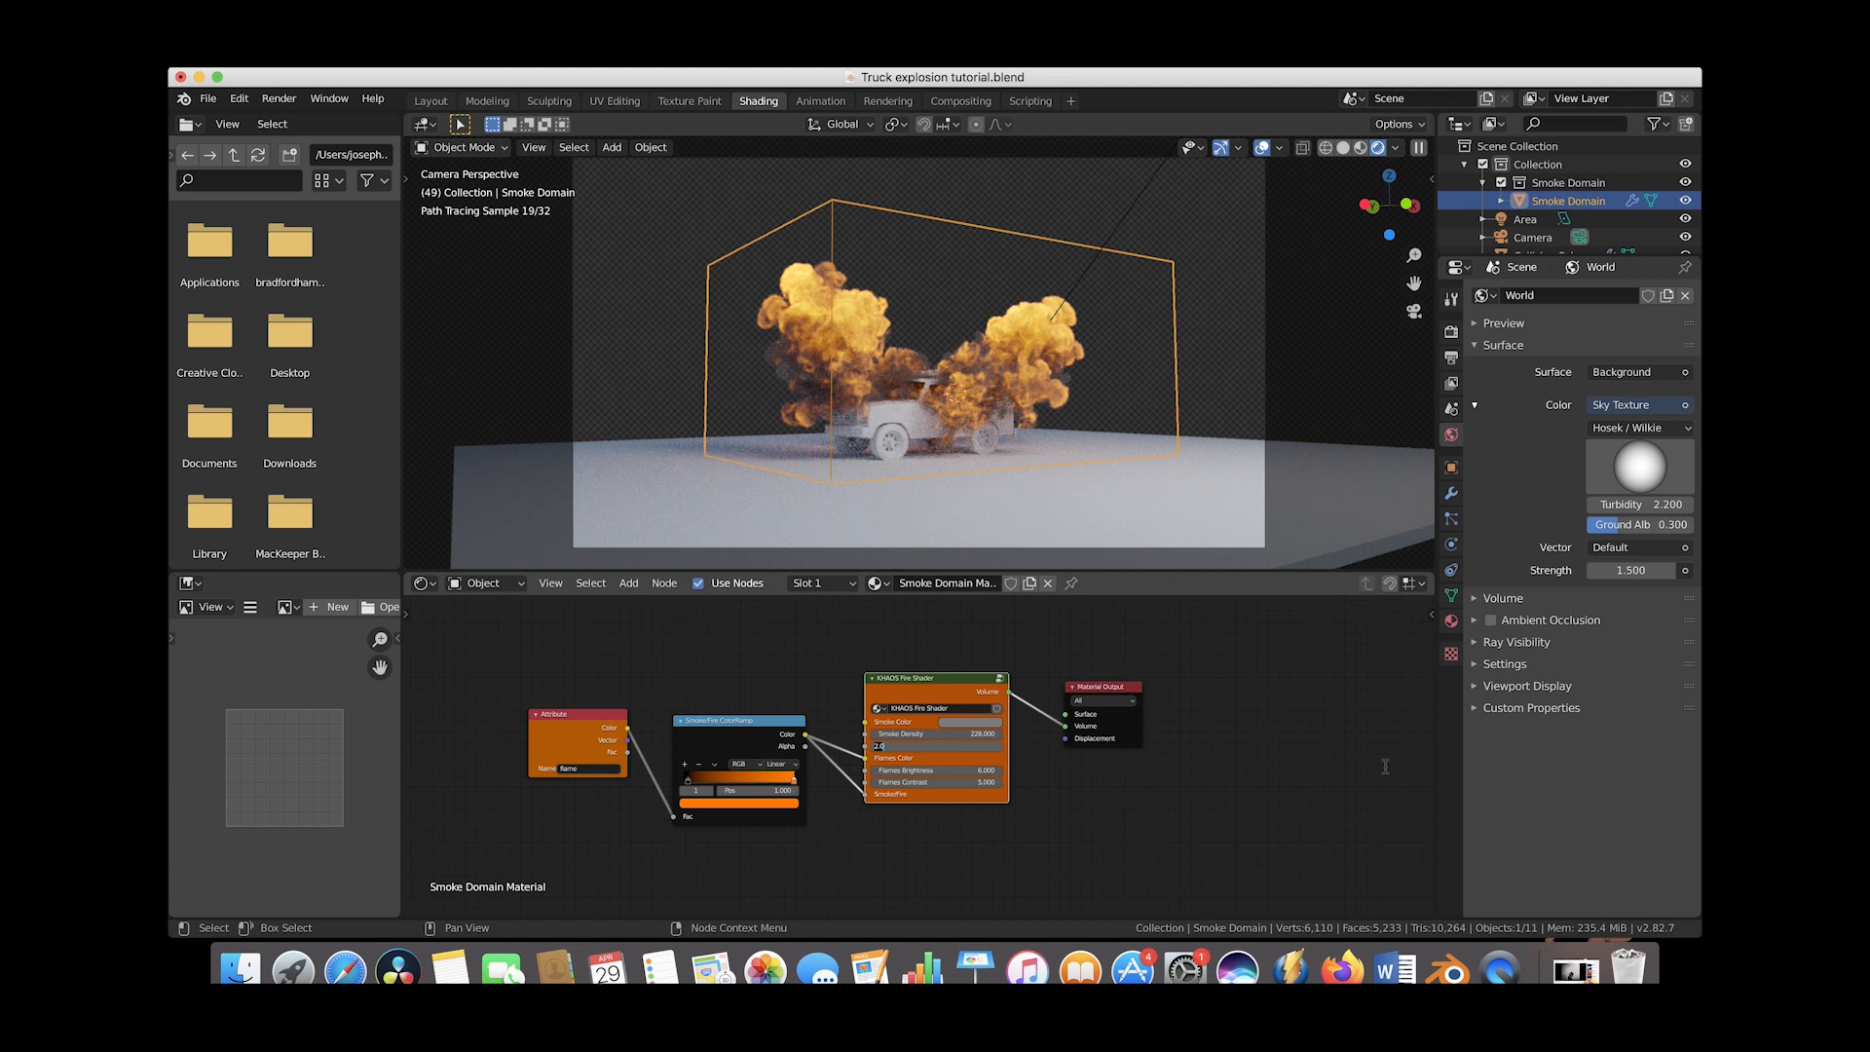
key("Return")
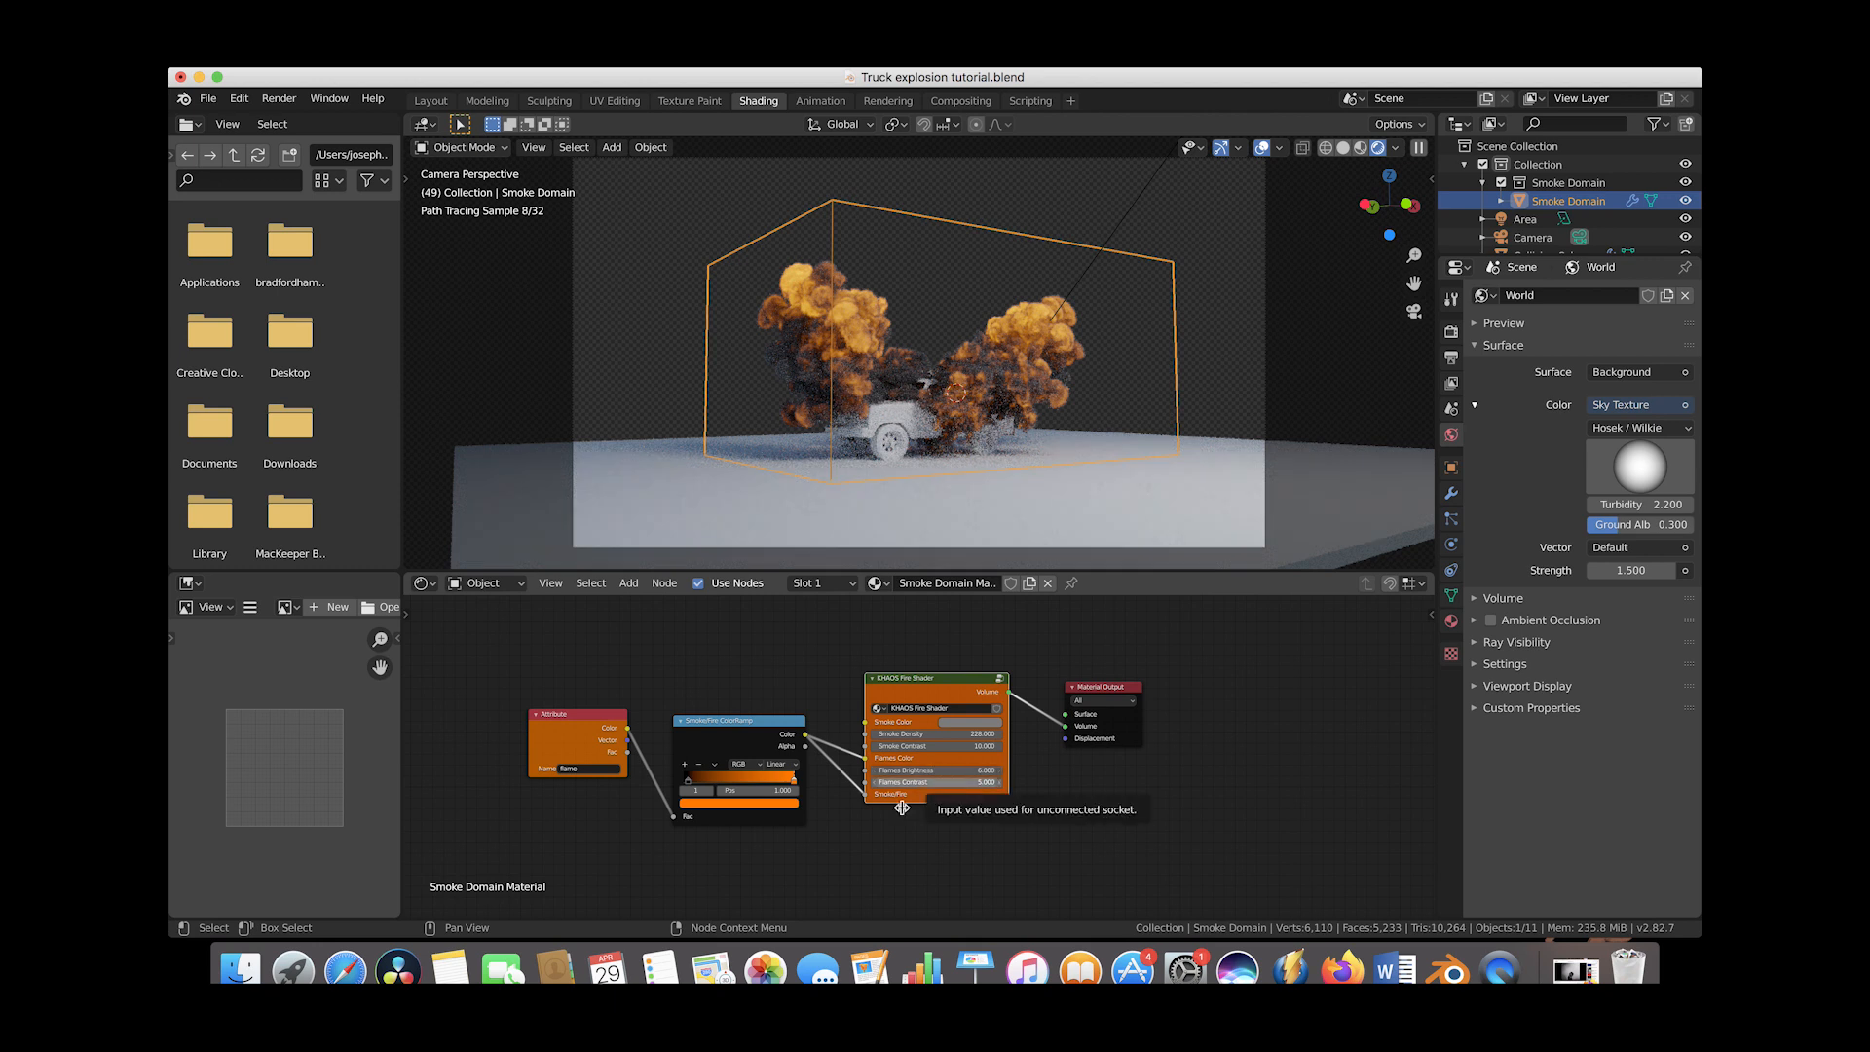
left_click(945, 783)
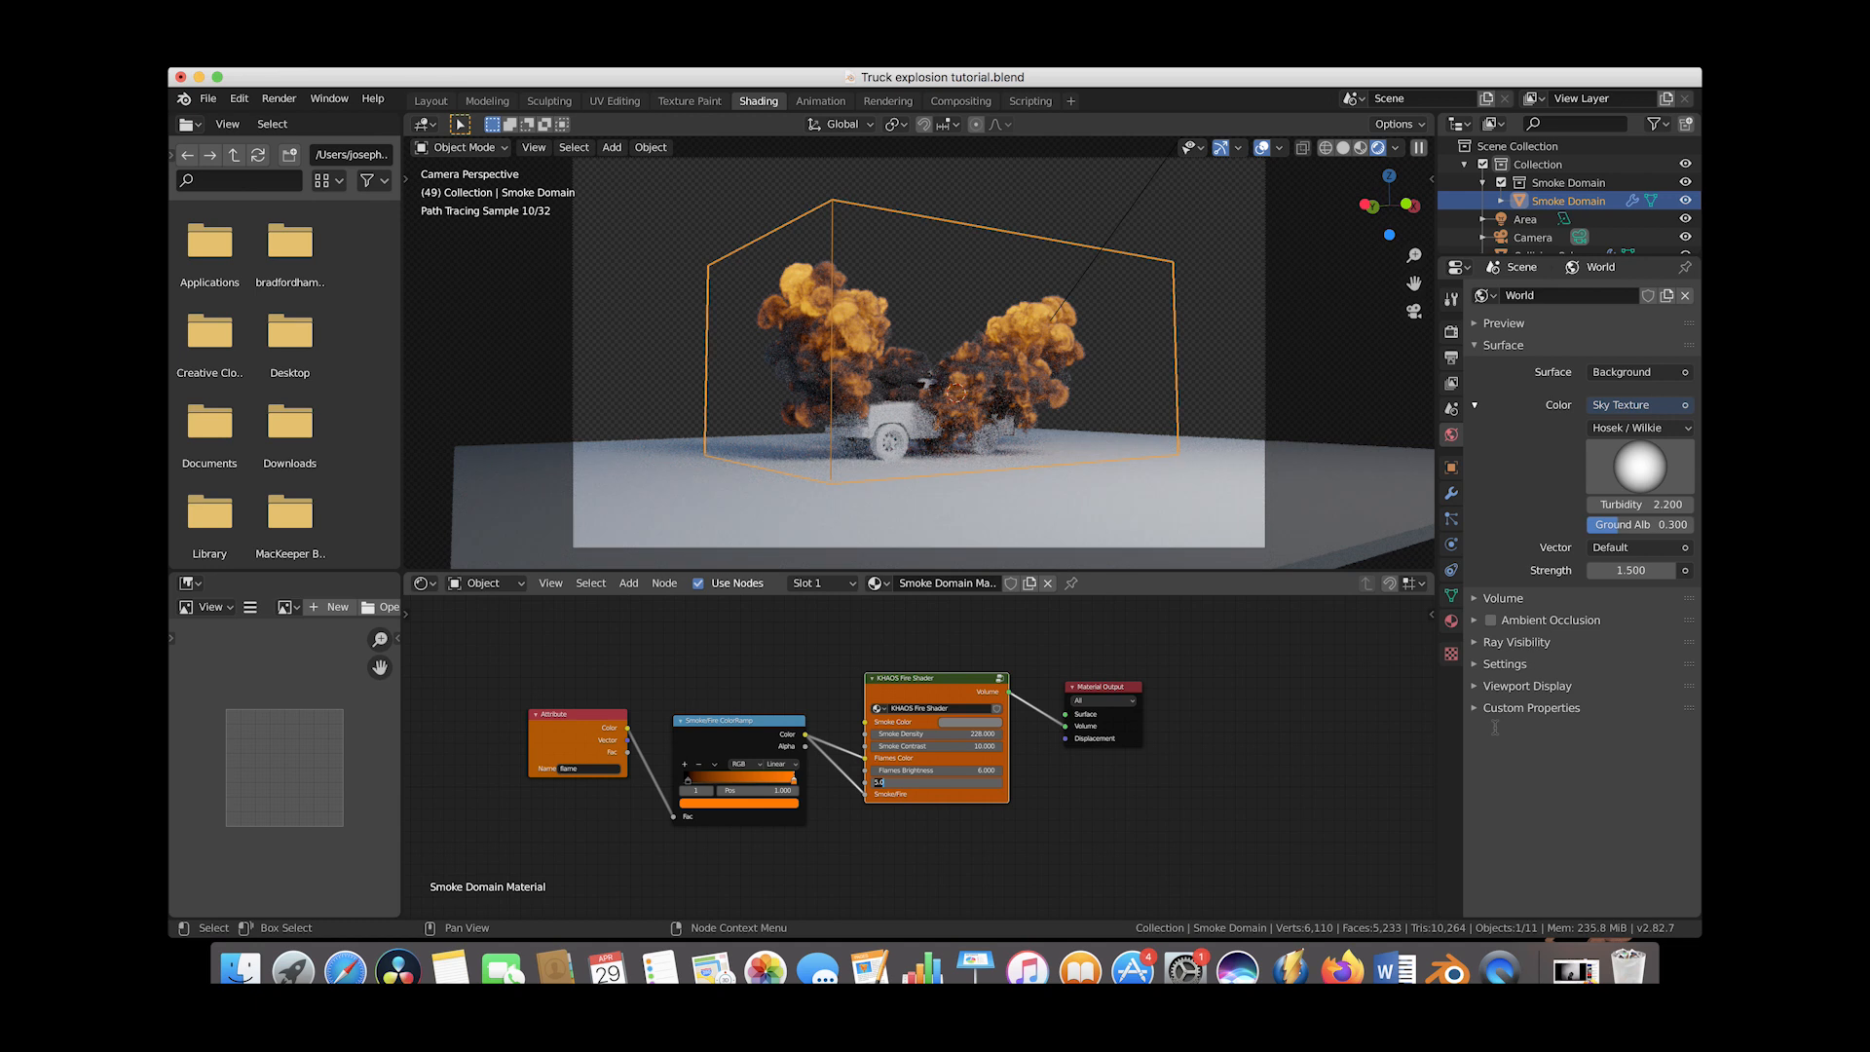
key("Return")
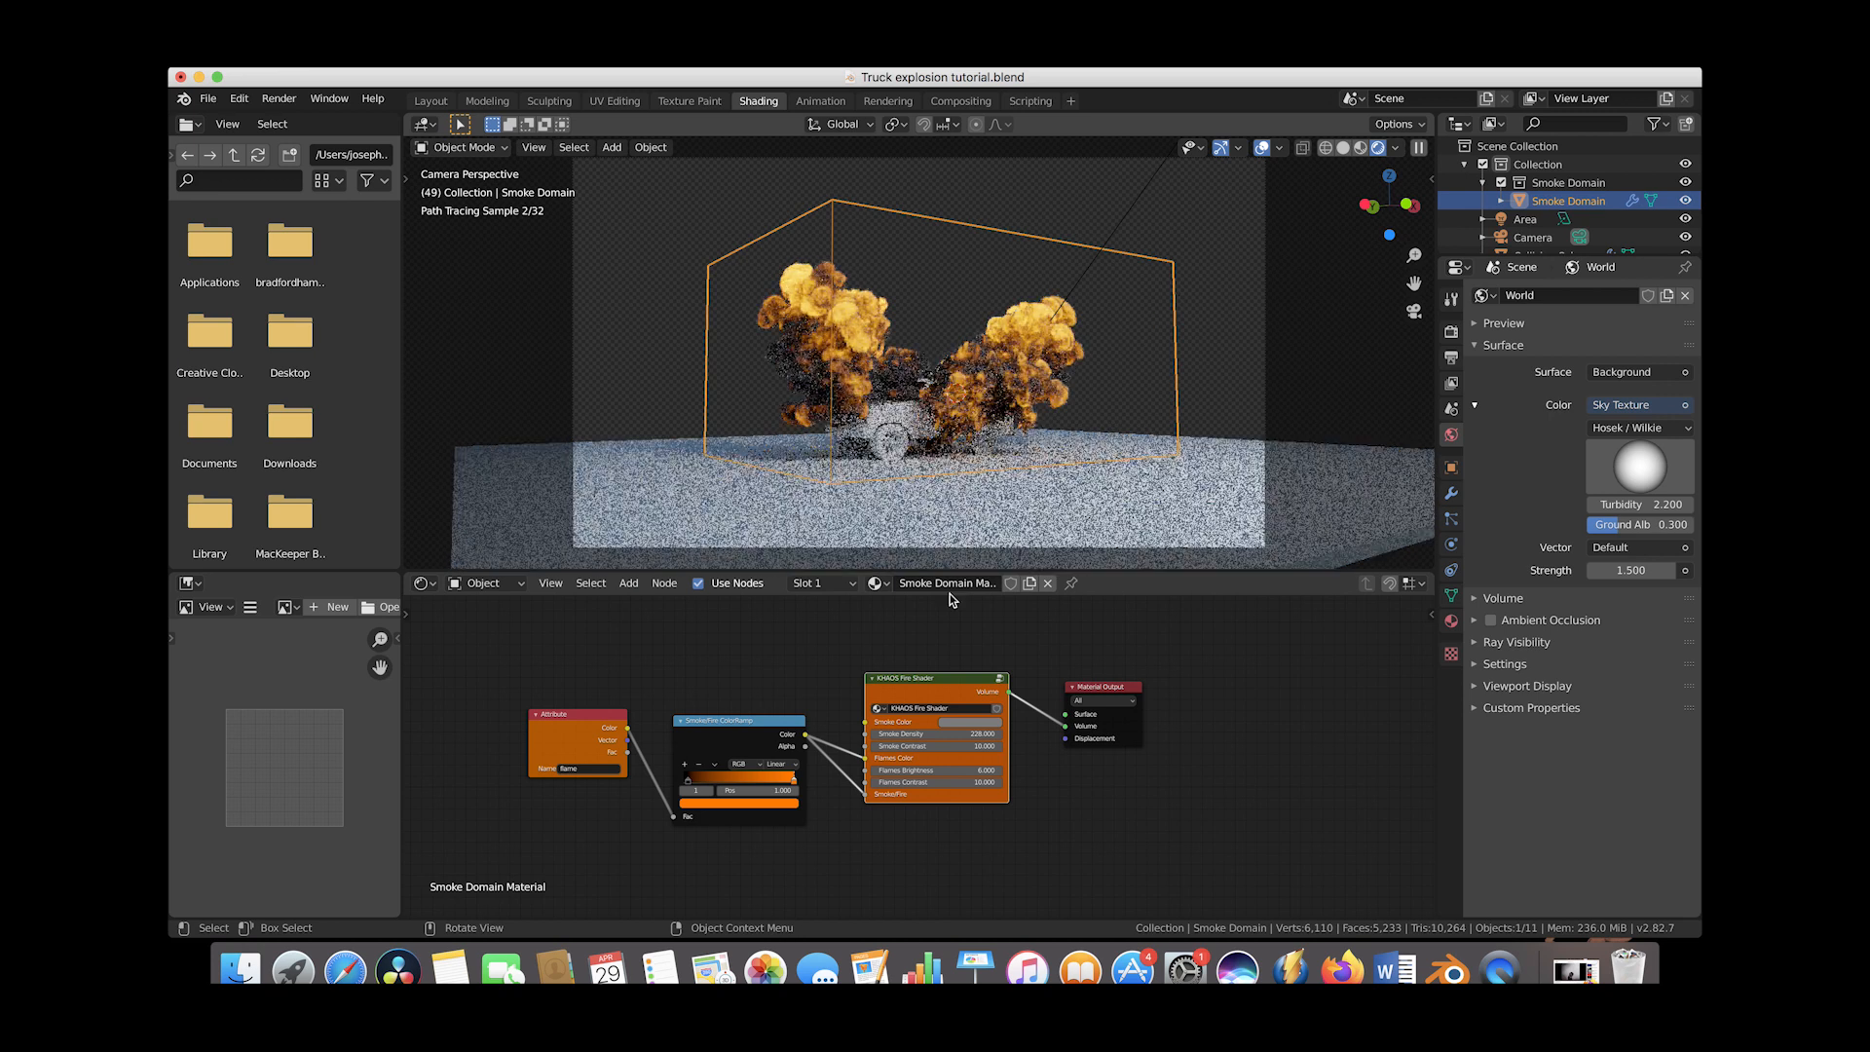
Set the KHAOS Fire Shader's Smoke Density to 260 and its Smoke Contrast to 40
left_click(949, 734)
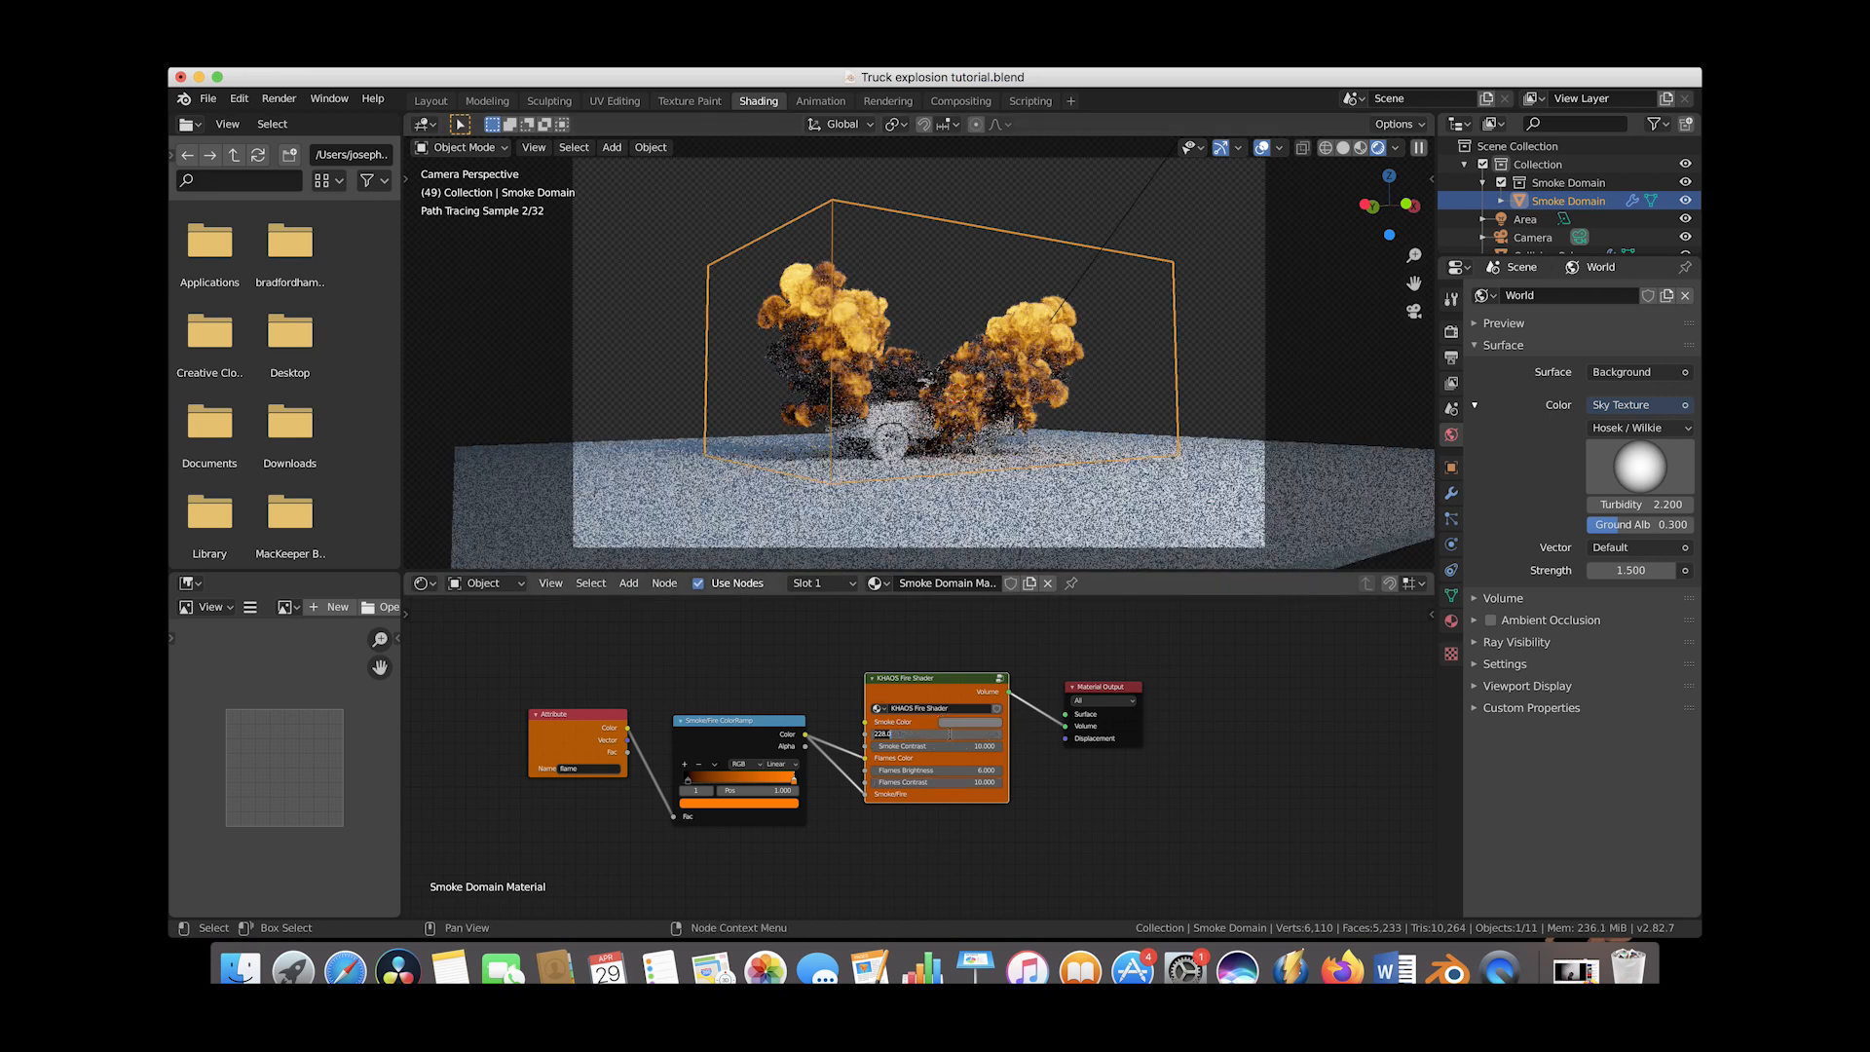
type("260")
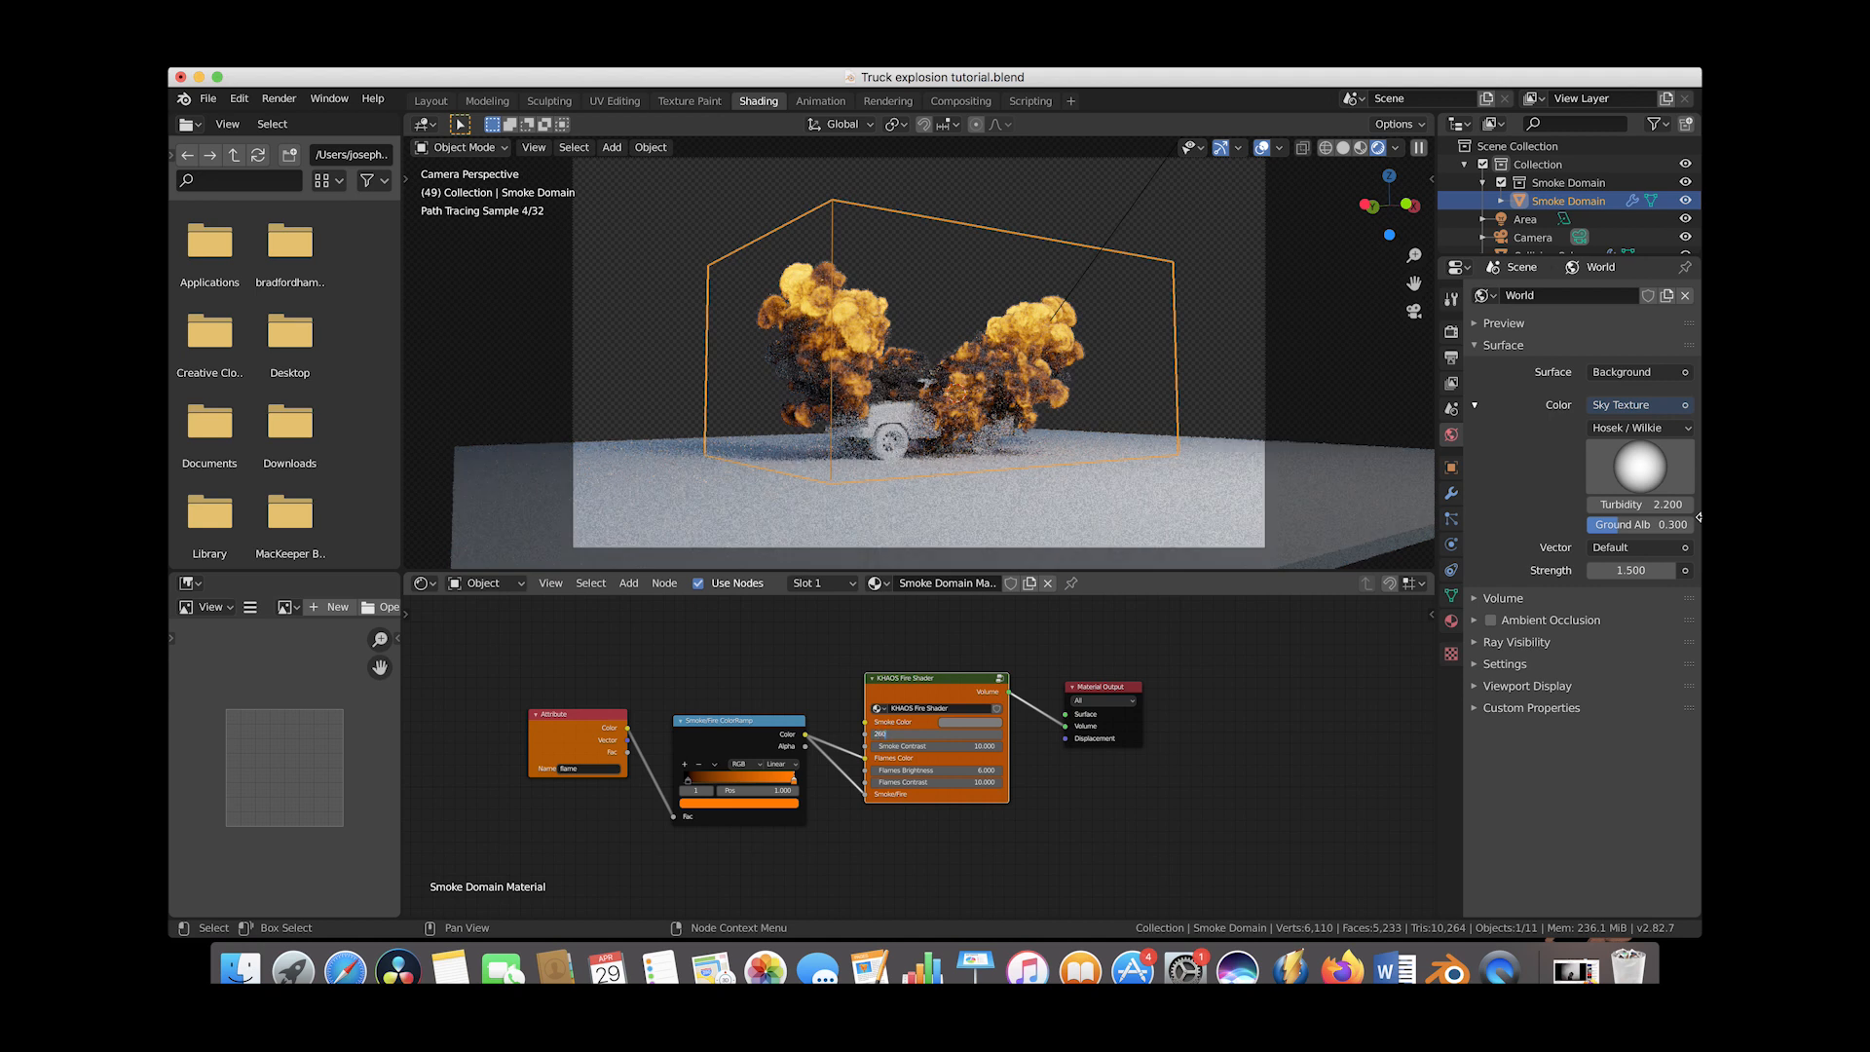
left_click(953, 746)
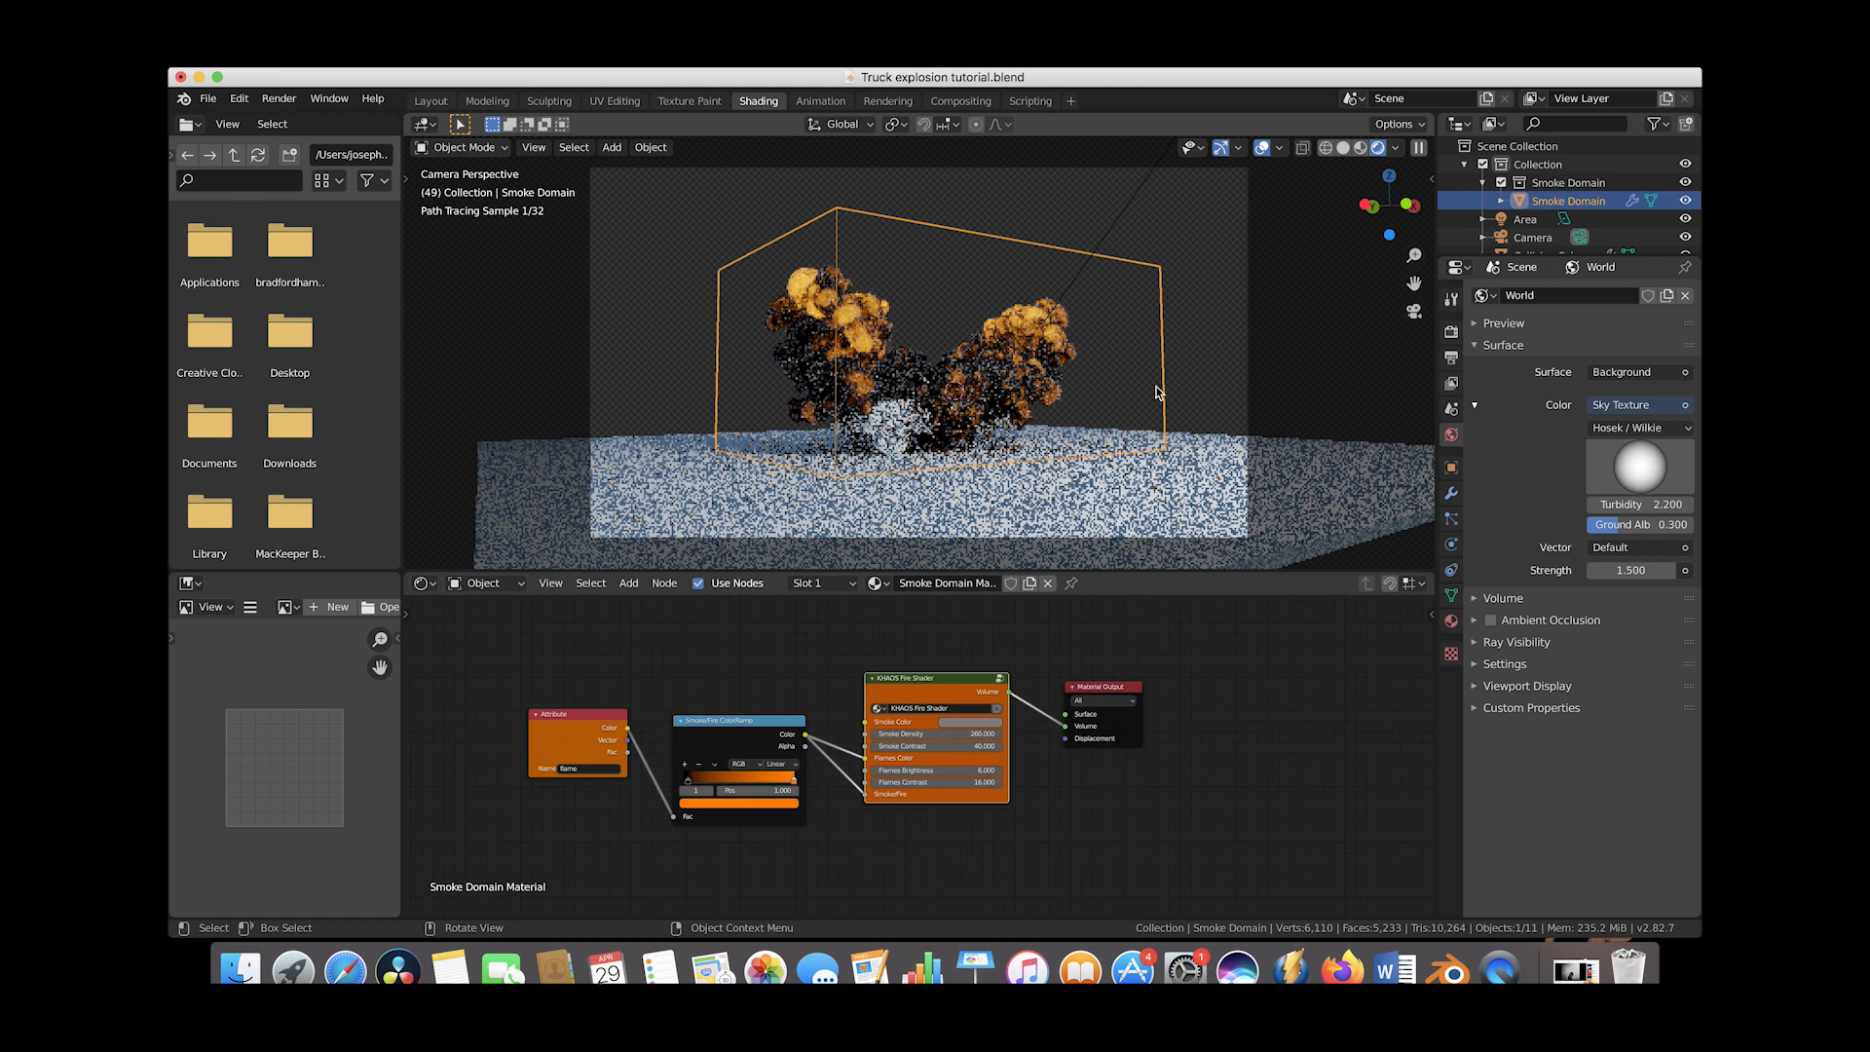
Step through the frames around 49 up to frame 51 to check the rendered explosion, and pick the color ramp's end stop
key("Left")
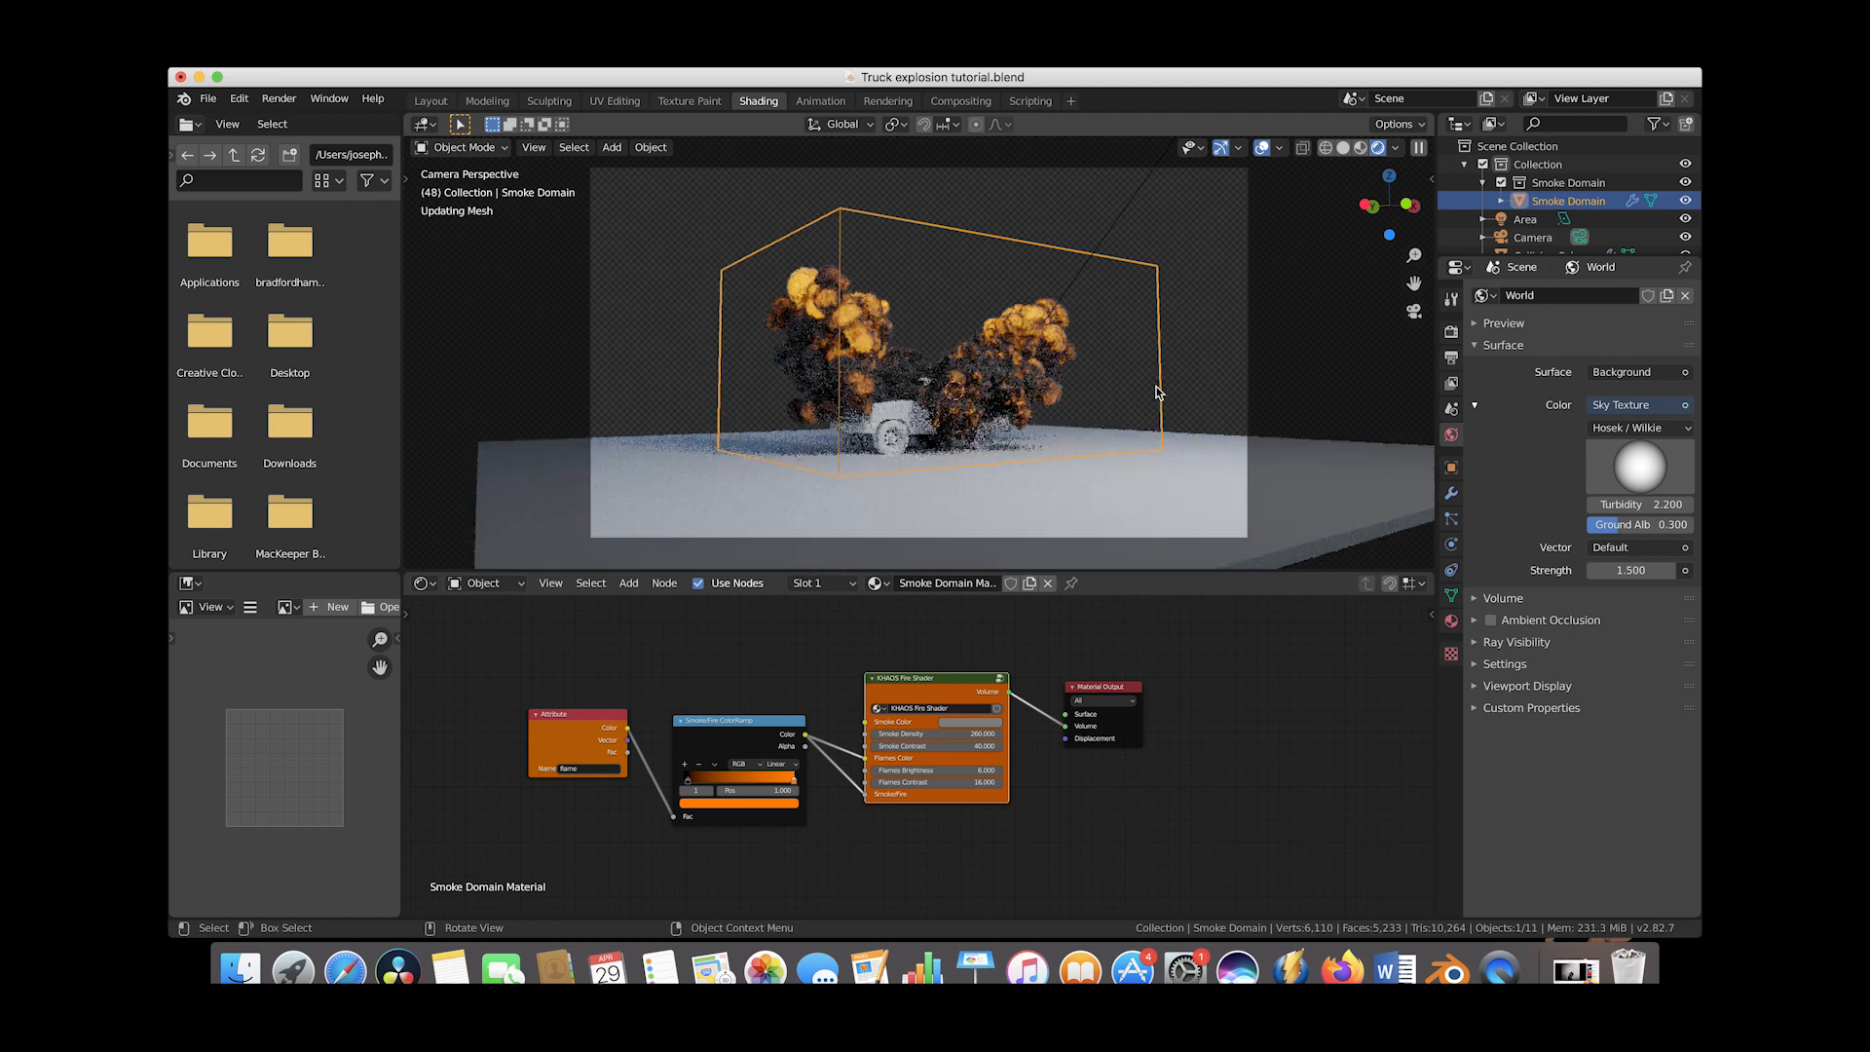
key("Right")
key("Right")
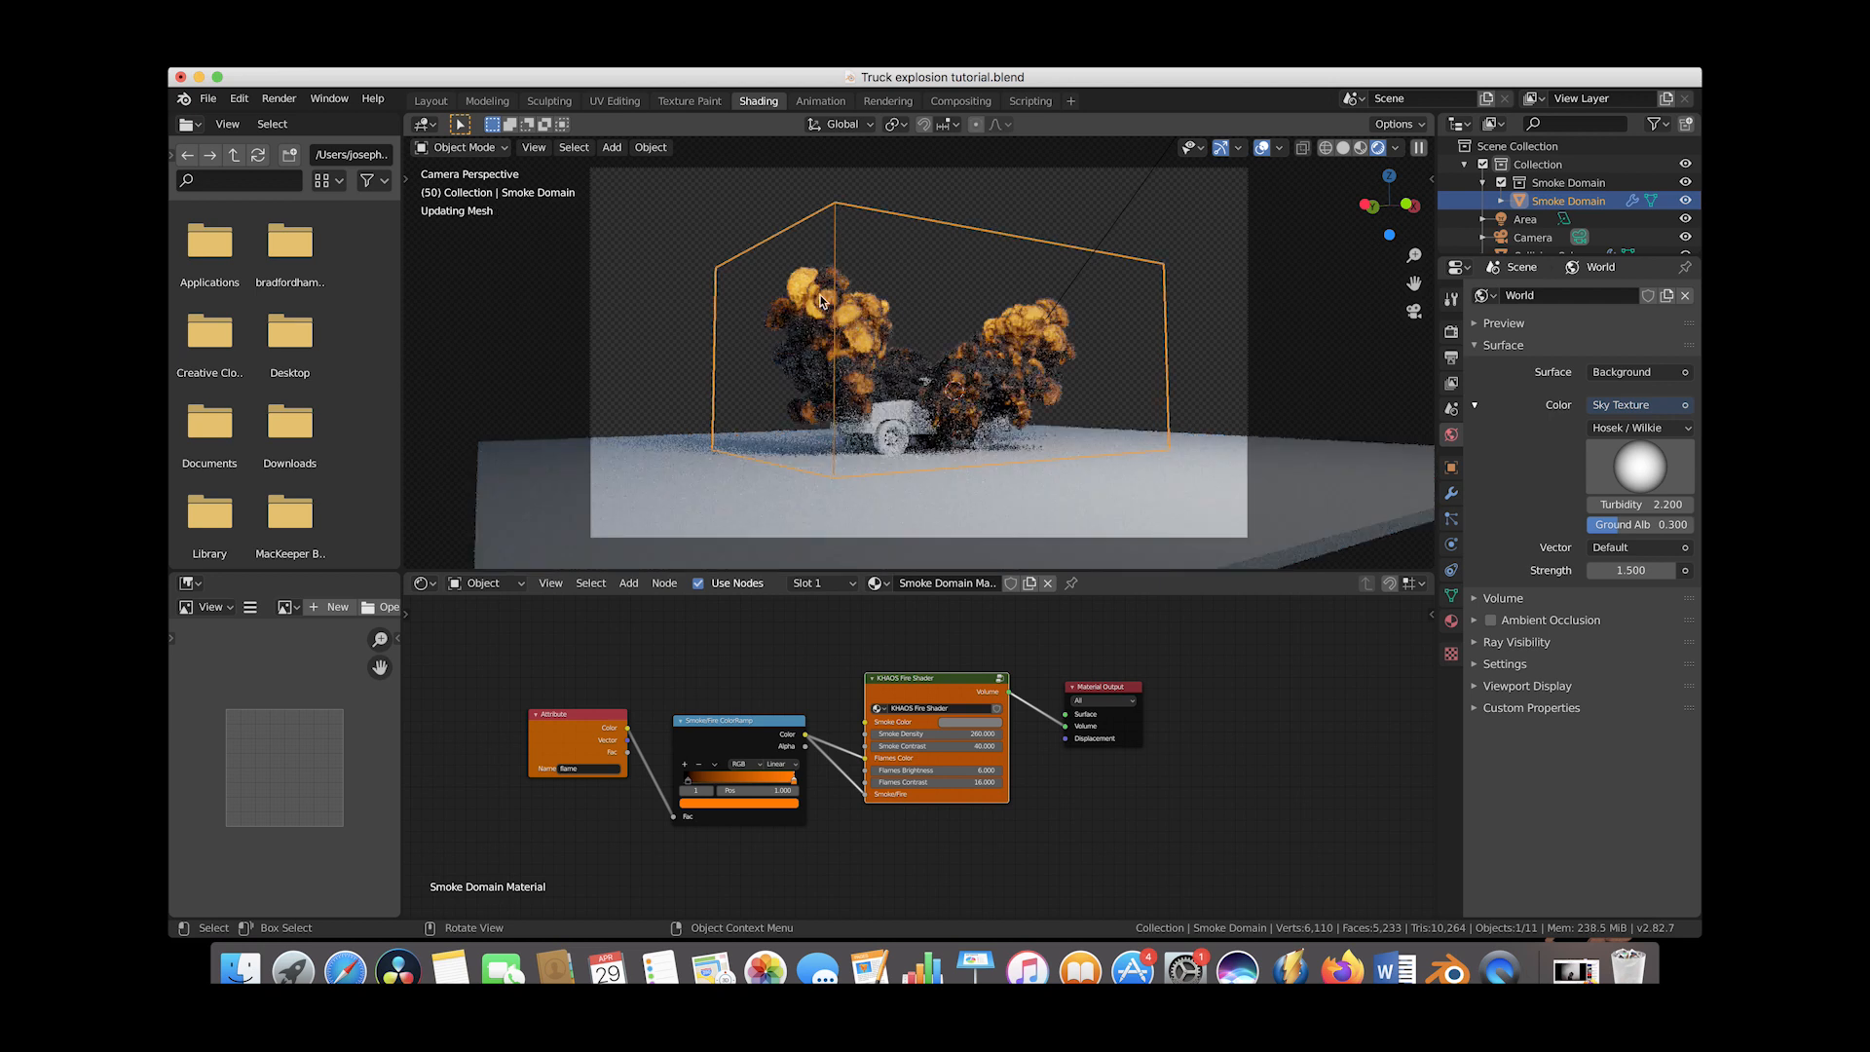
key("Right")
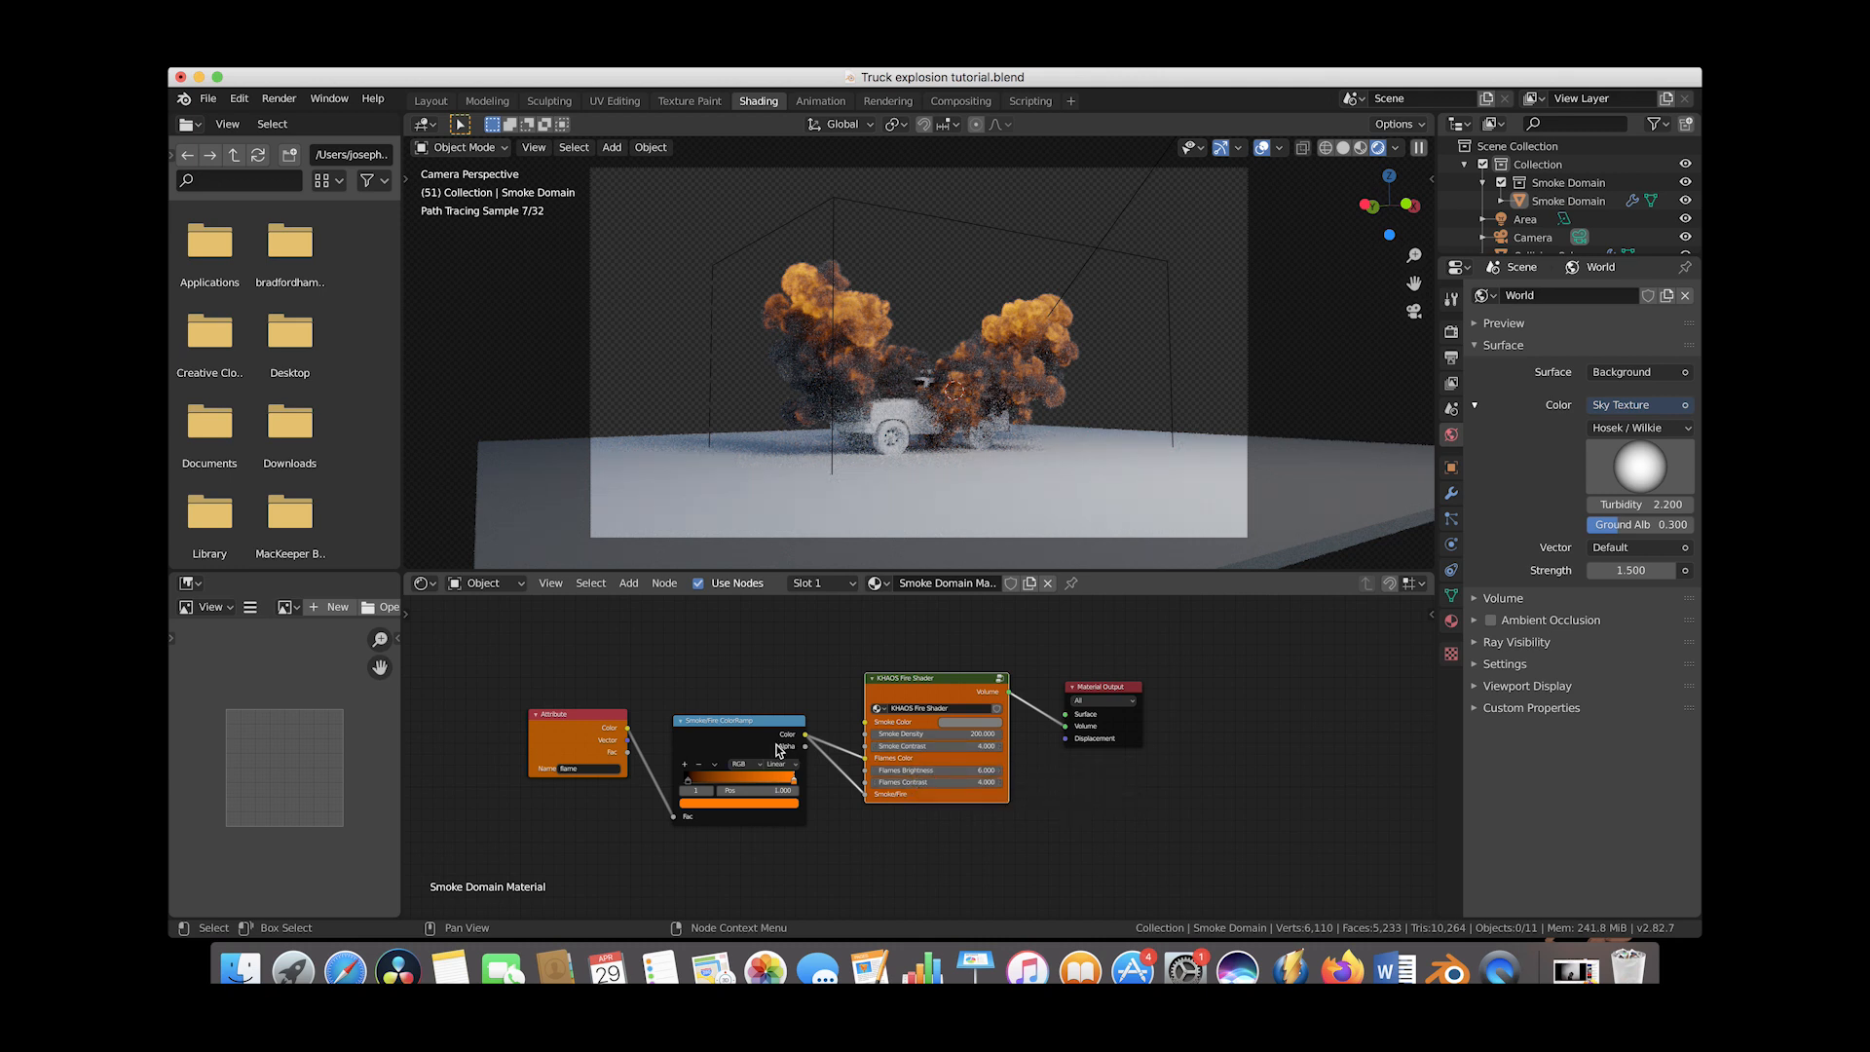
left_click(795, 781)
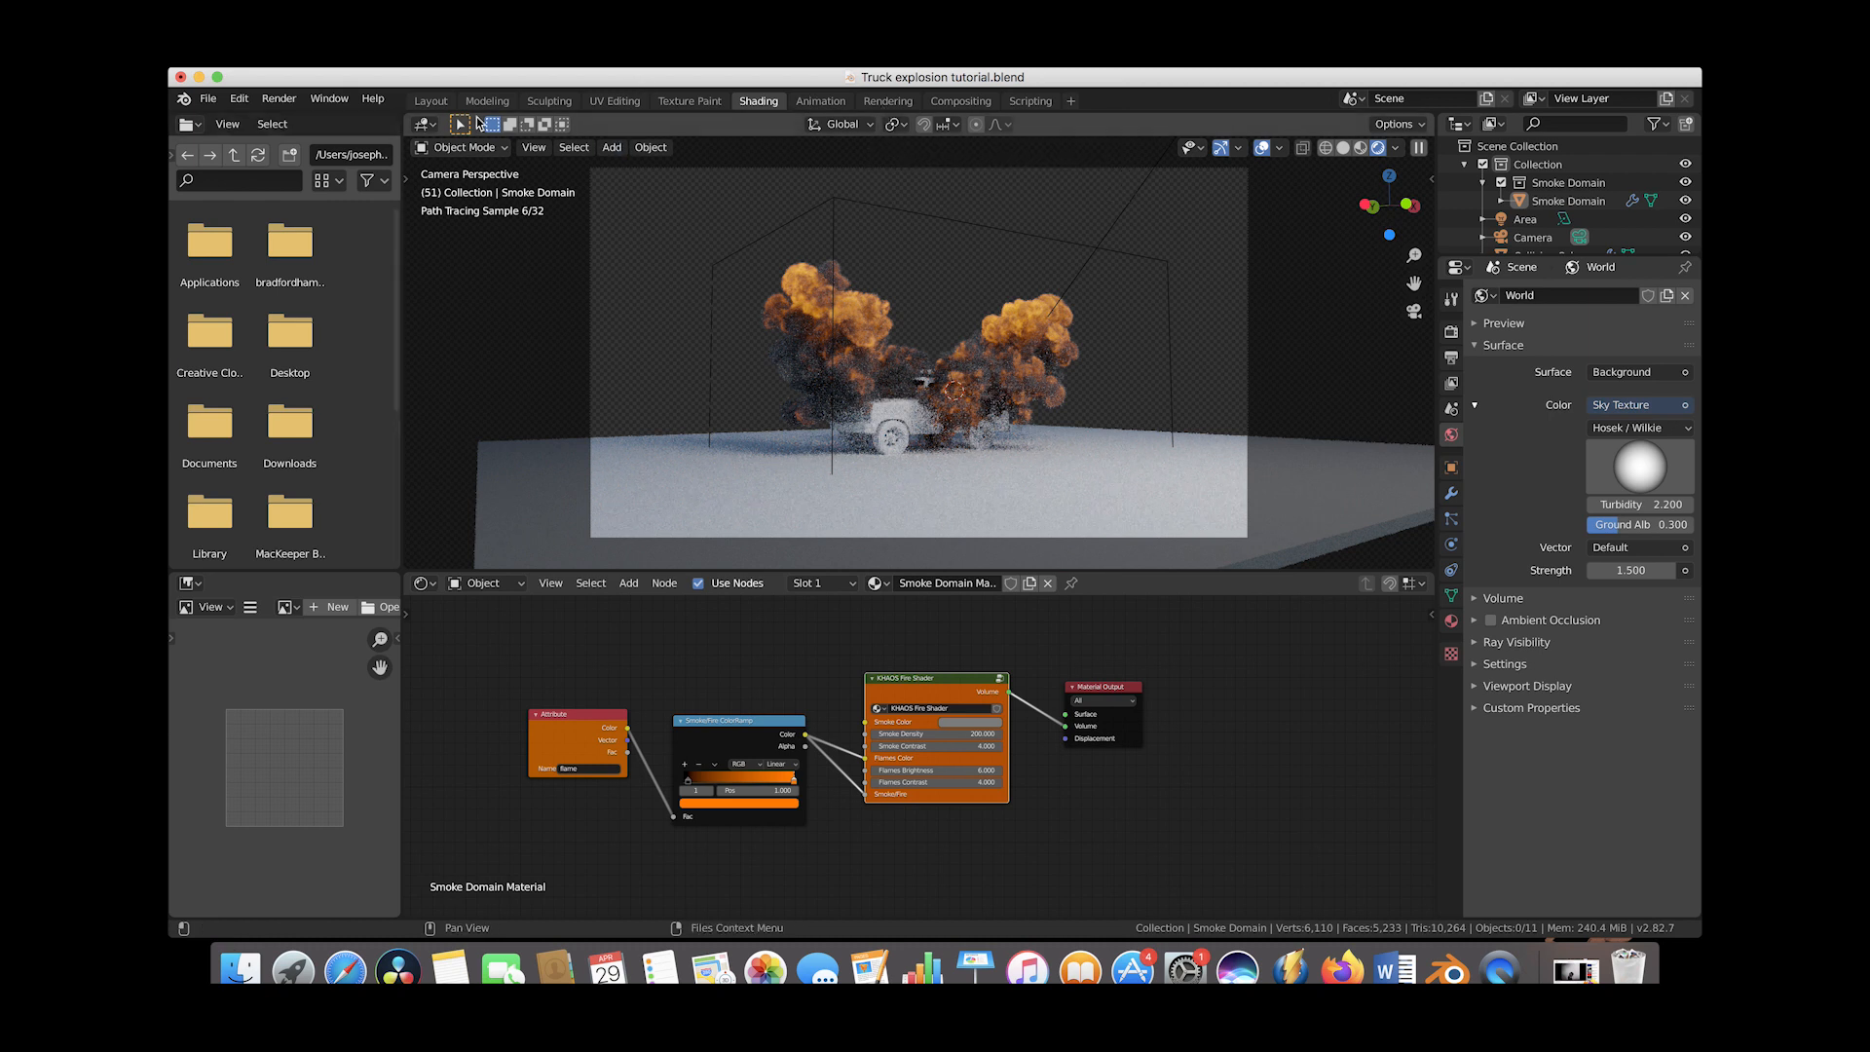
Go back to the Layout workspace and select the smoke domain around the truck
left_click(435, 107)
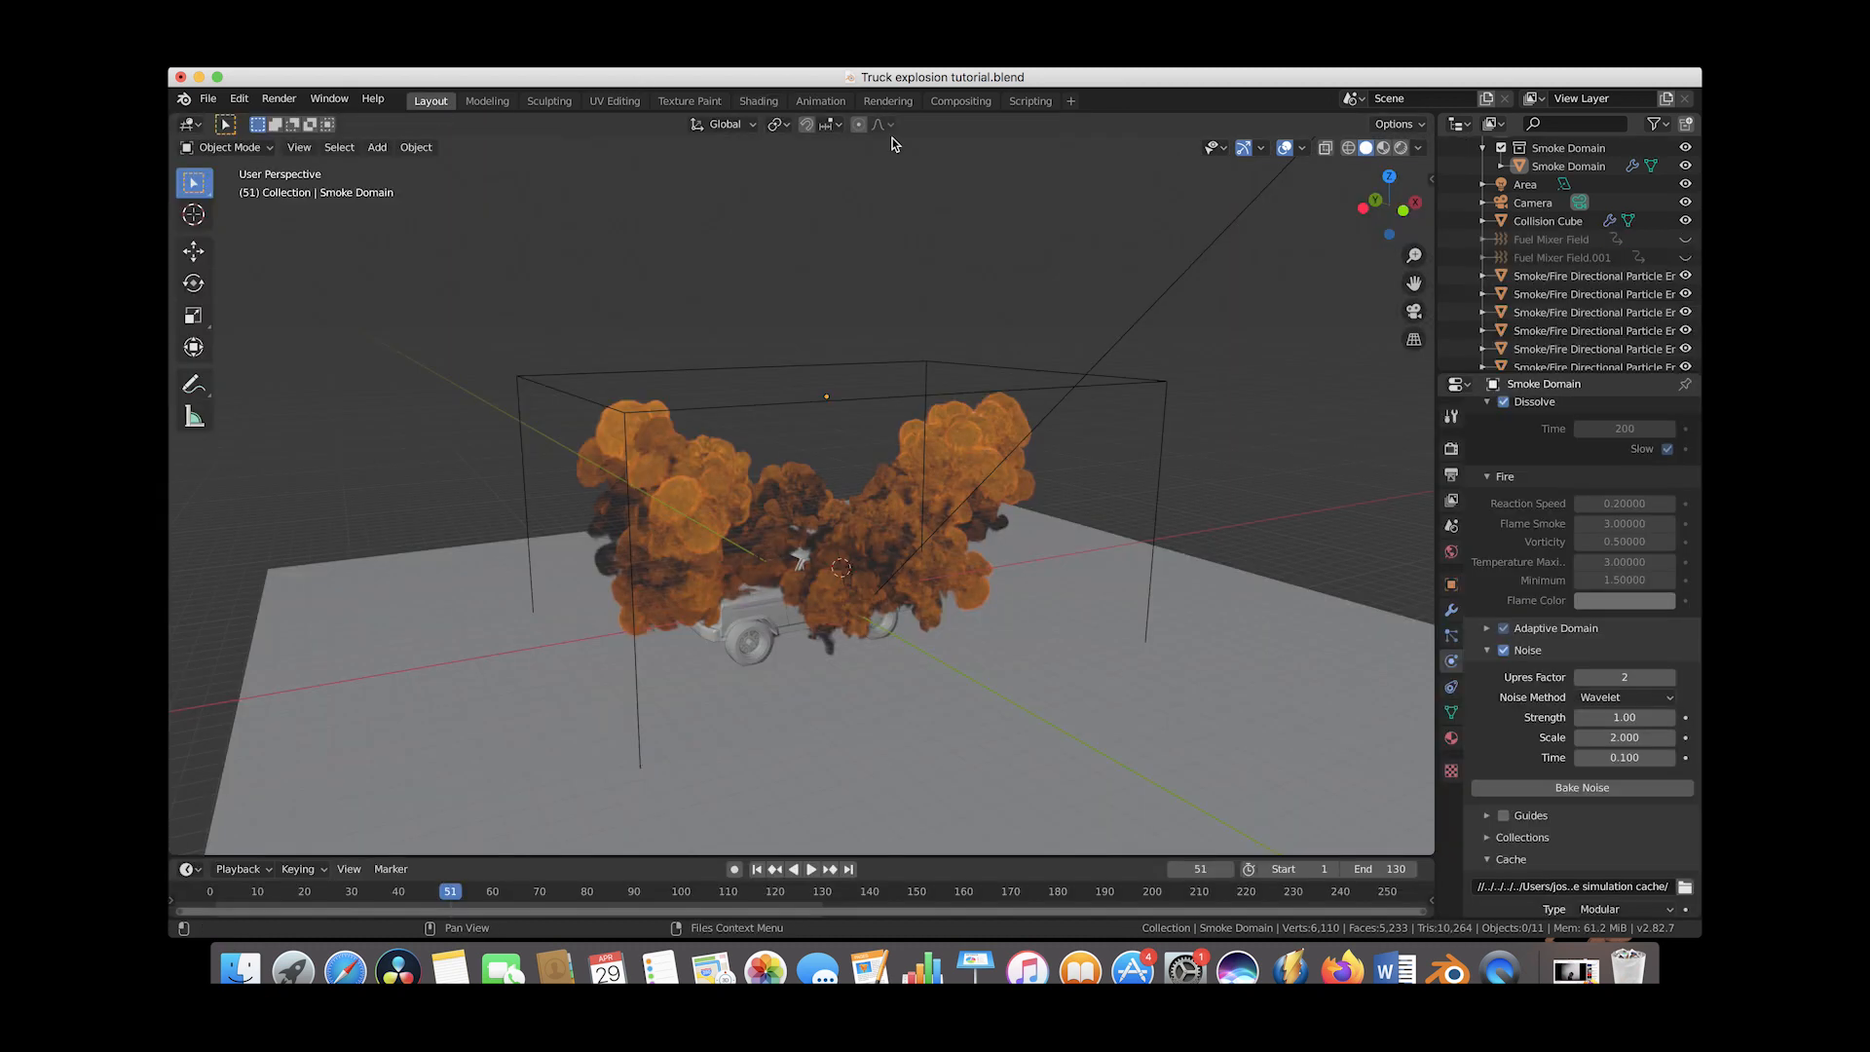
key("z")
left_click(1013, 223)
scroll(1089, 317, "down", 3)
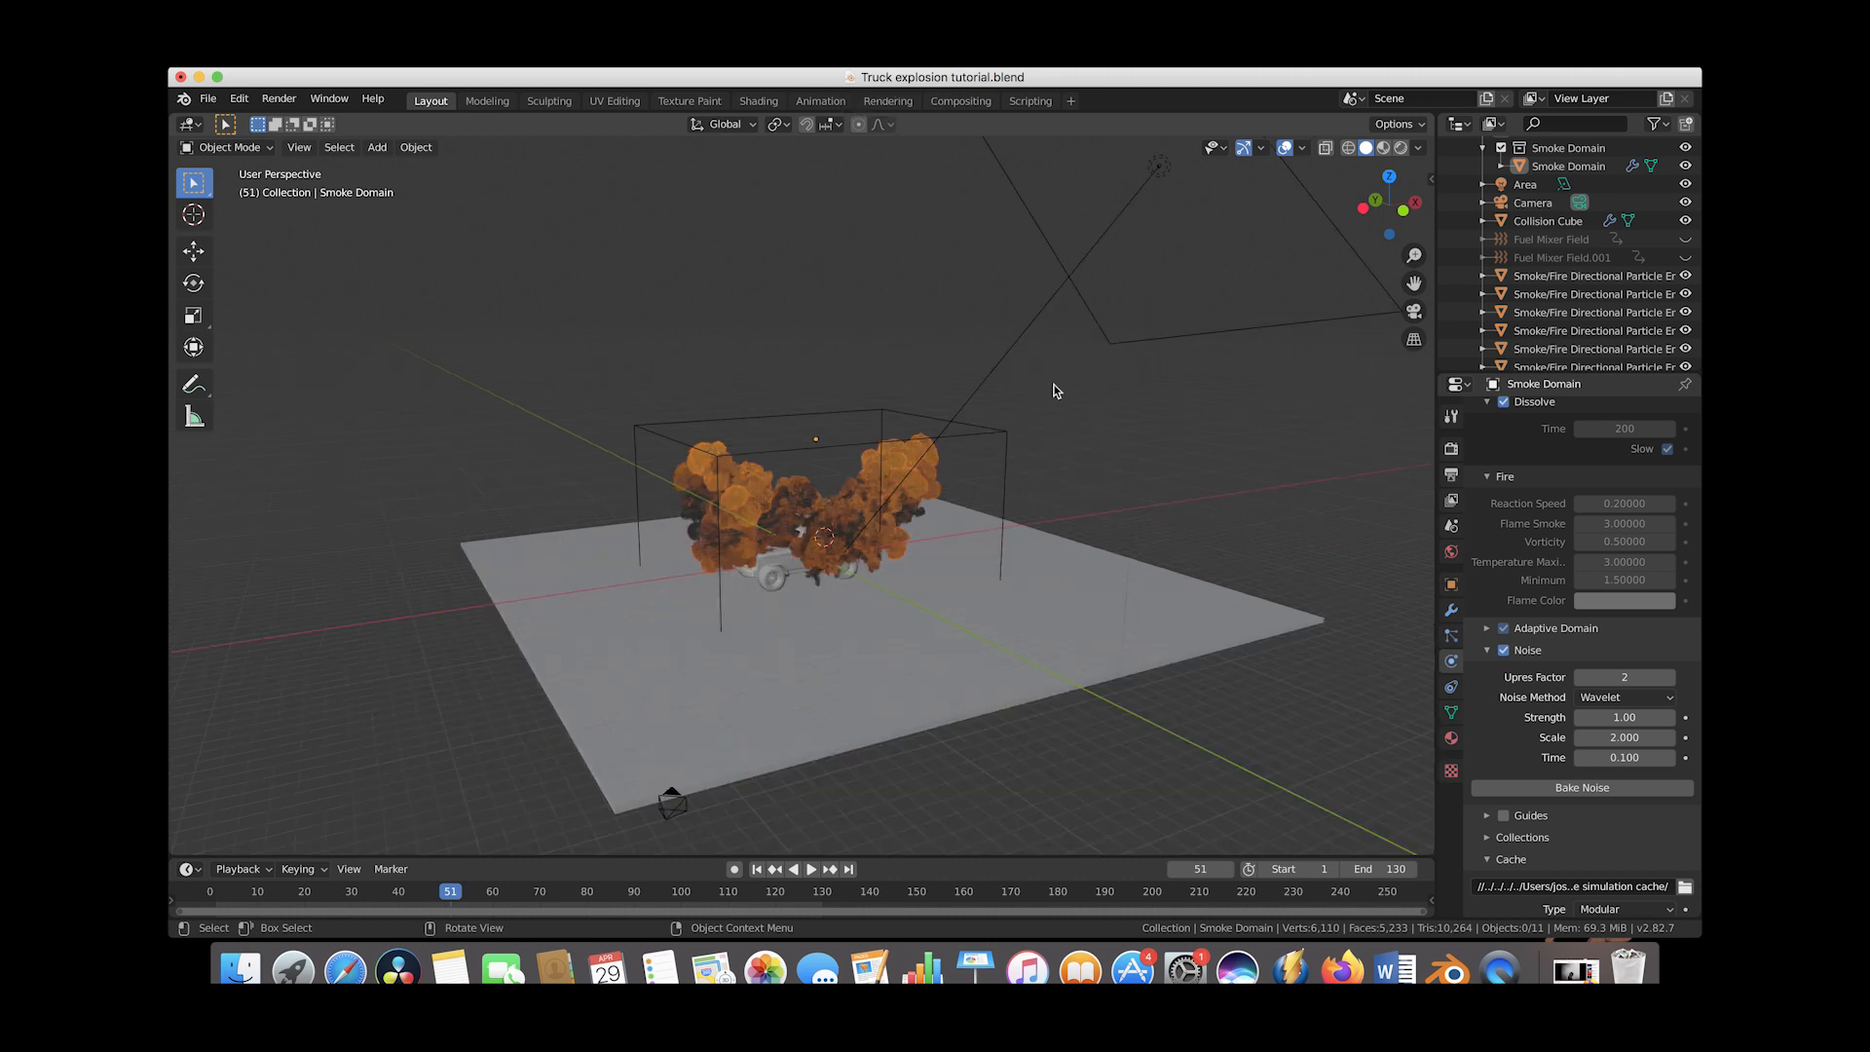
left_click(873, 411)
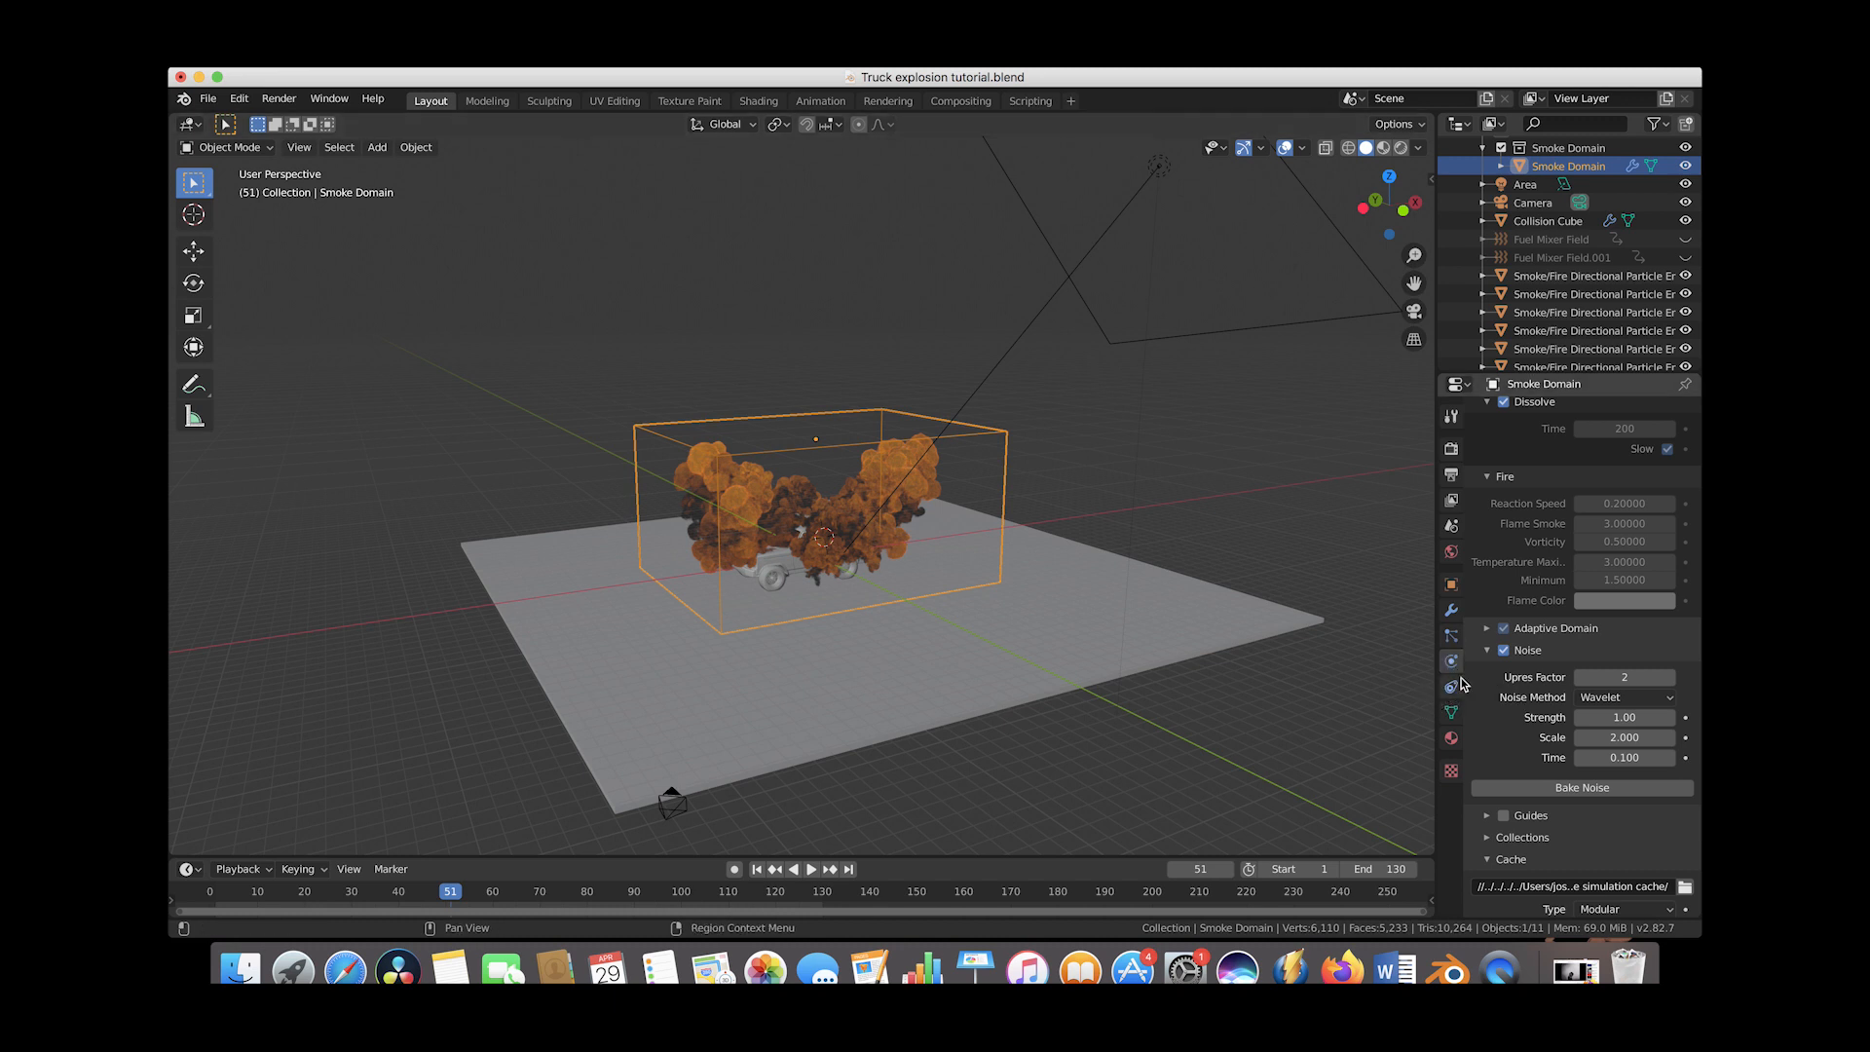
Turn off the viewport display of the smoke domain's Fluid physics and go to frame 20
scroll(1531, 659, "up", 10)
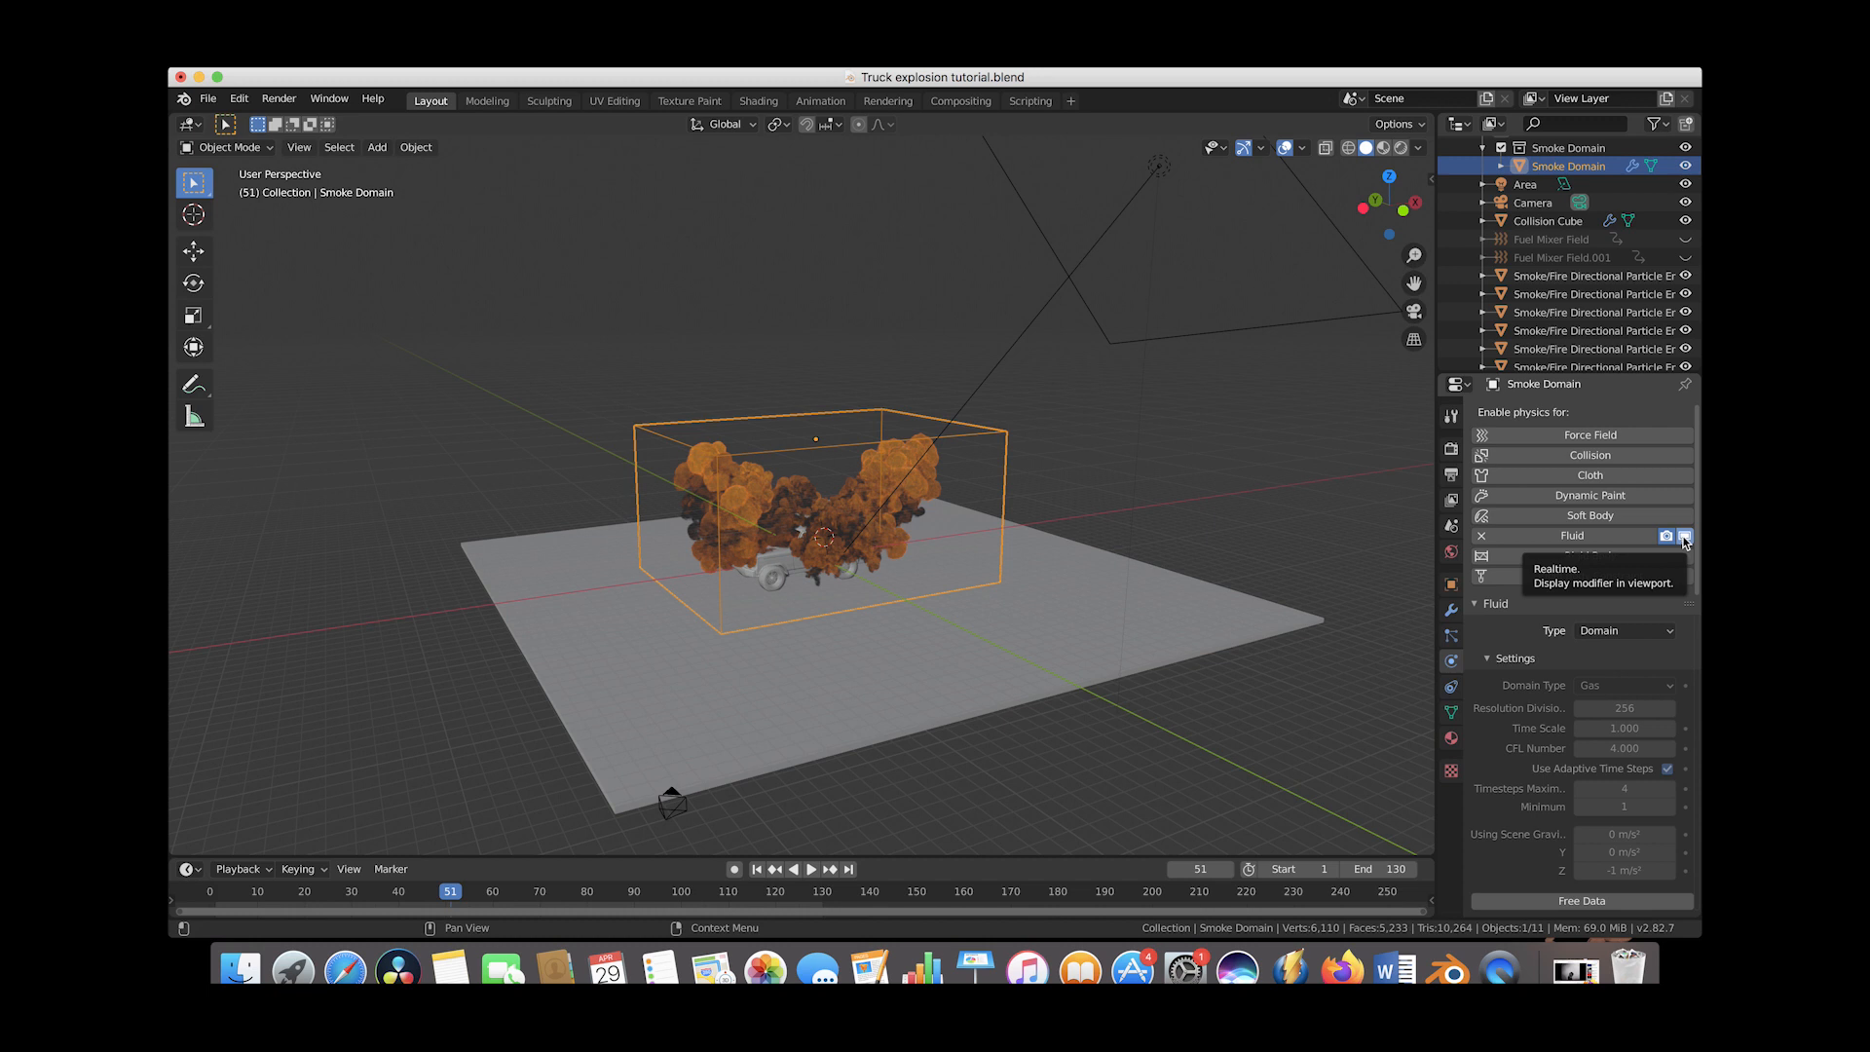
left_click(1685, 537)
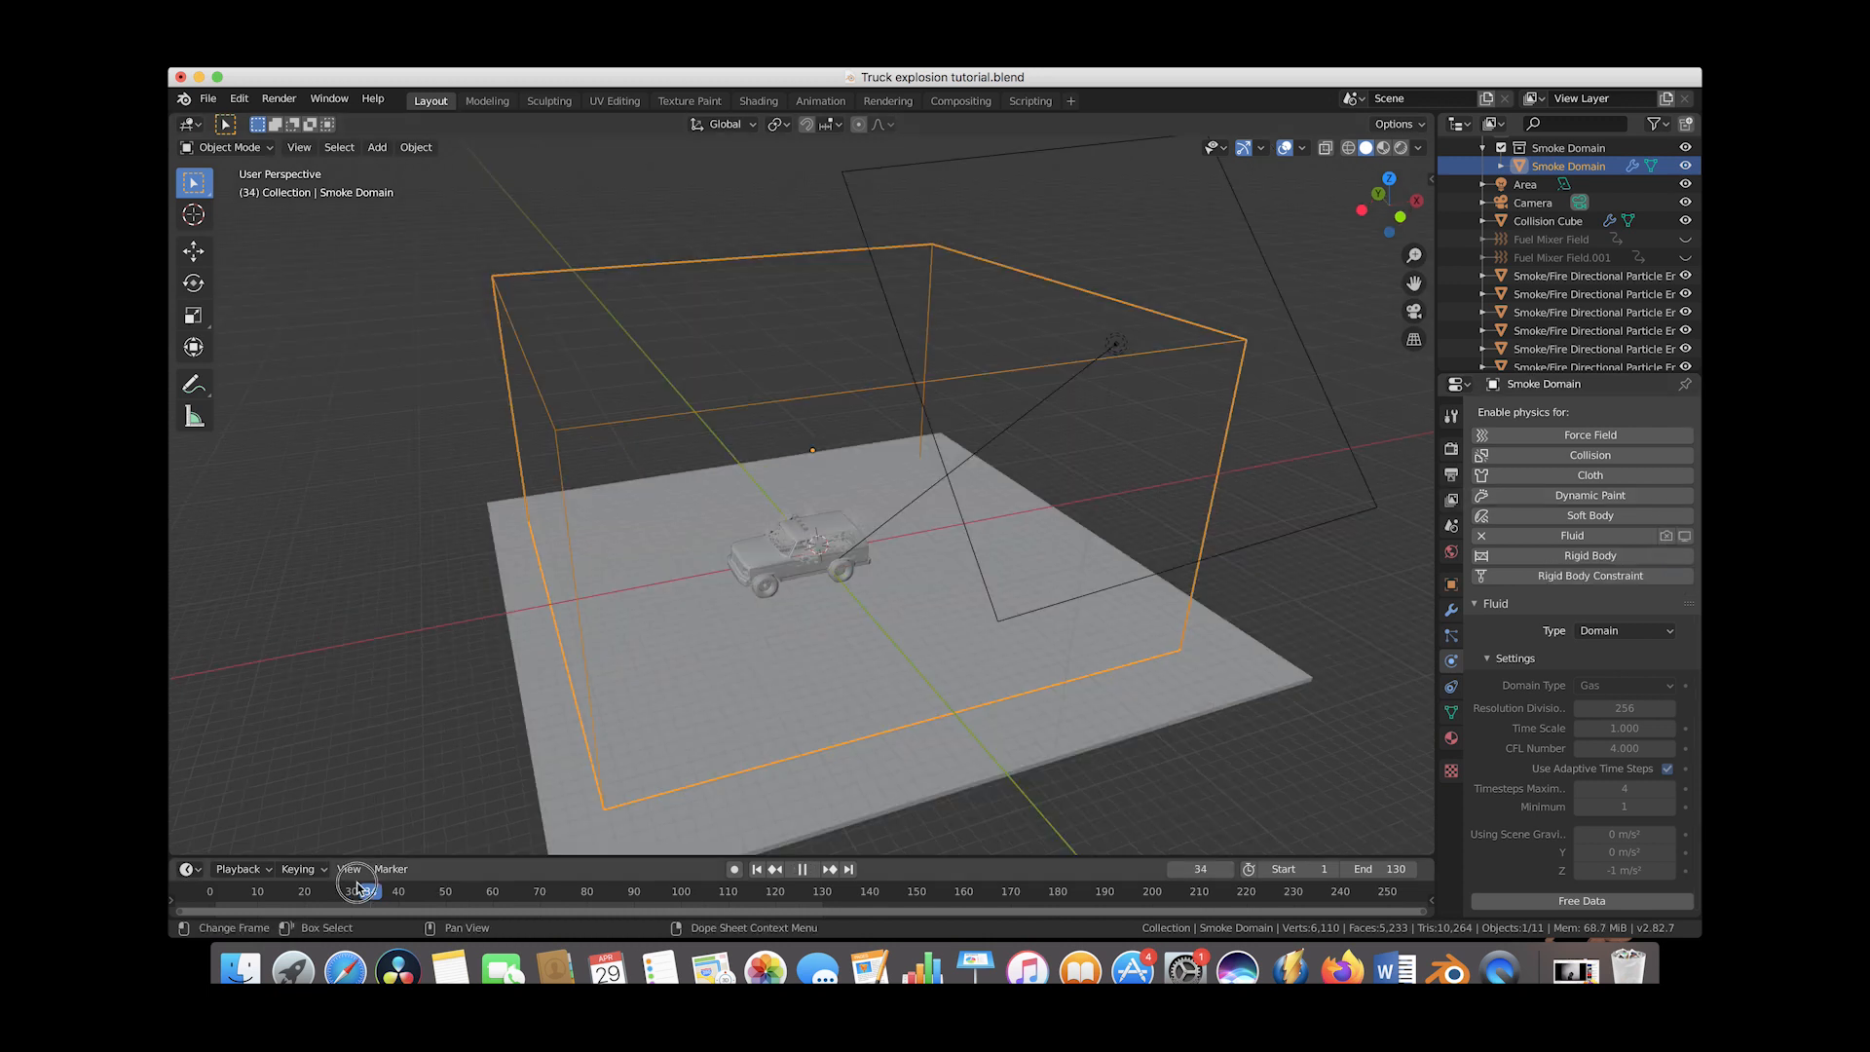
left_click_drag(379, 894, 281, 894)
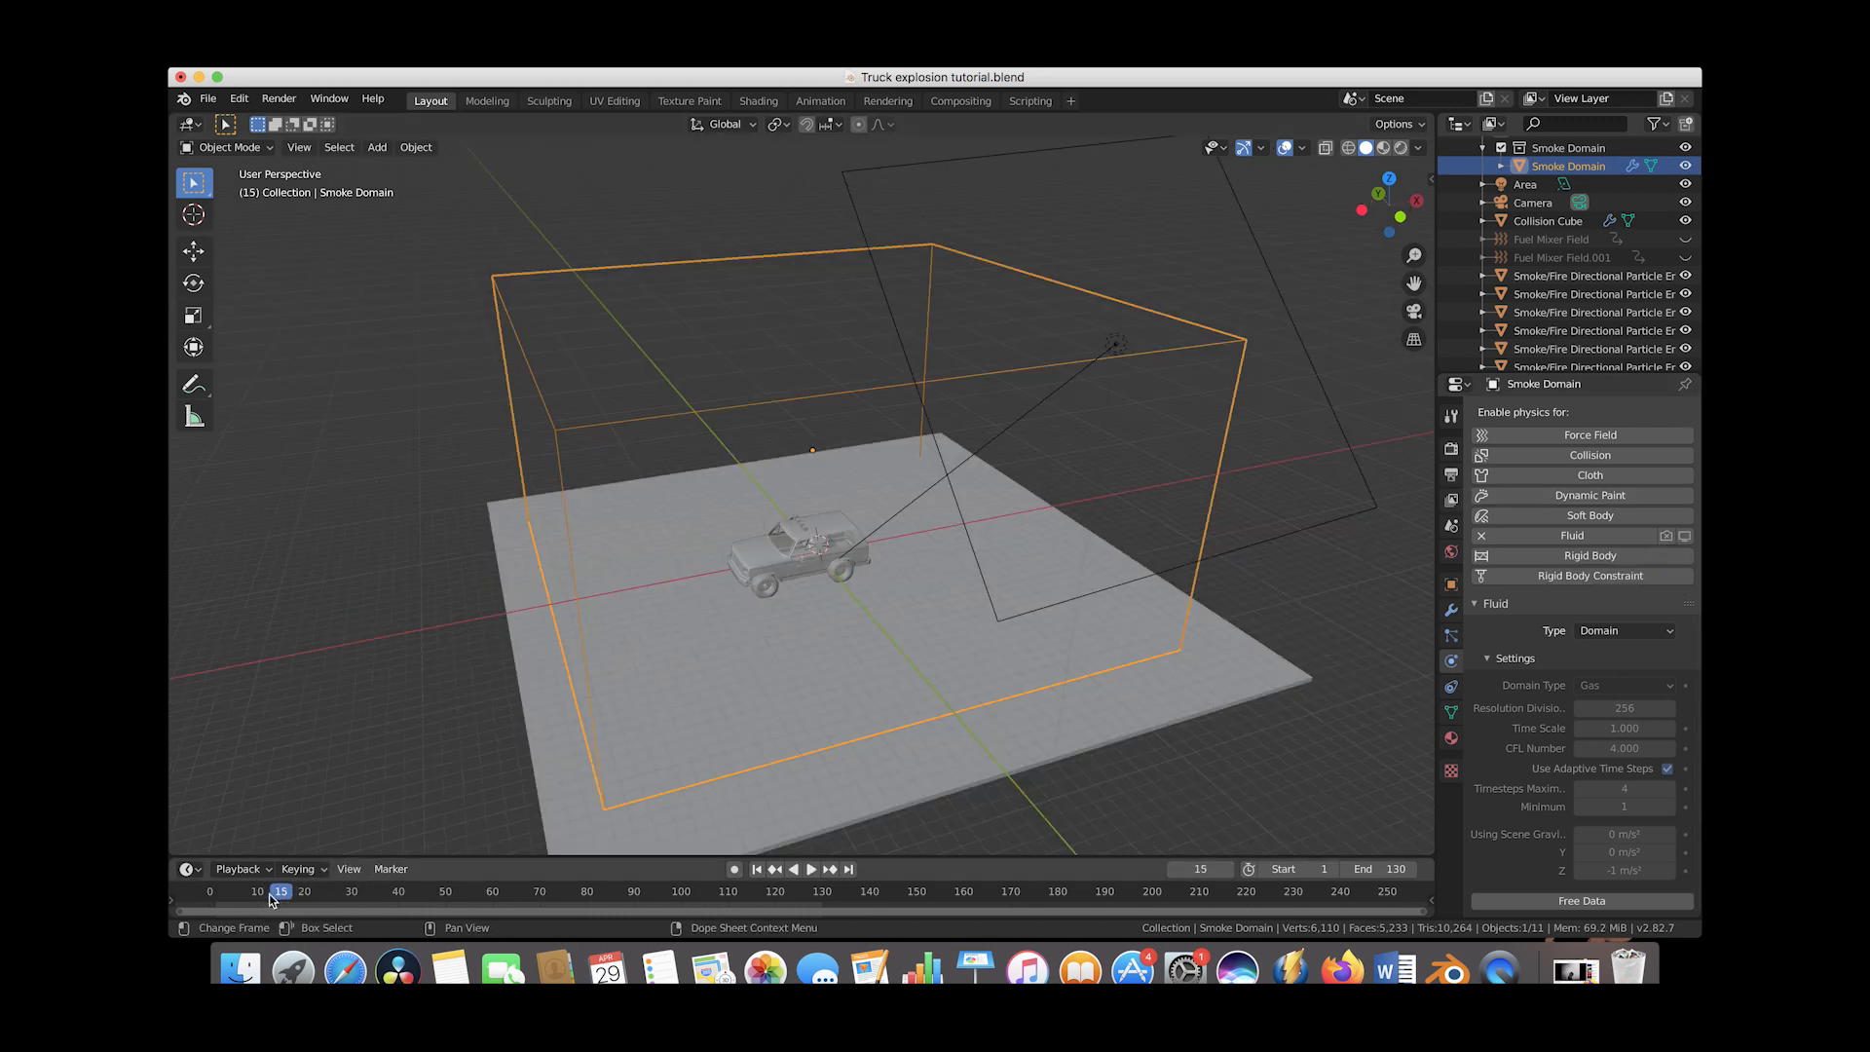
left_click(304, 894)
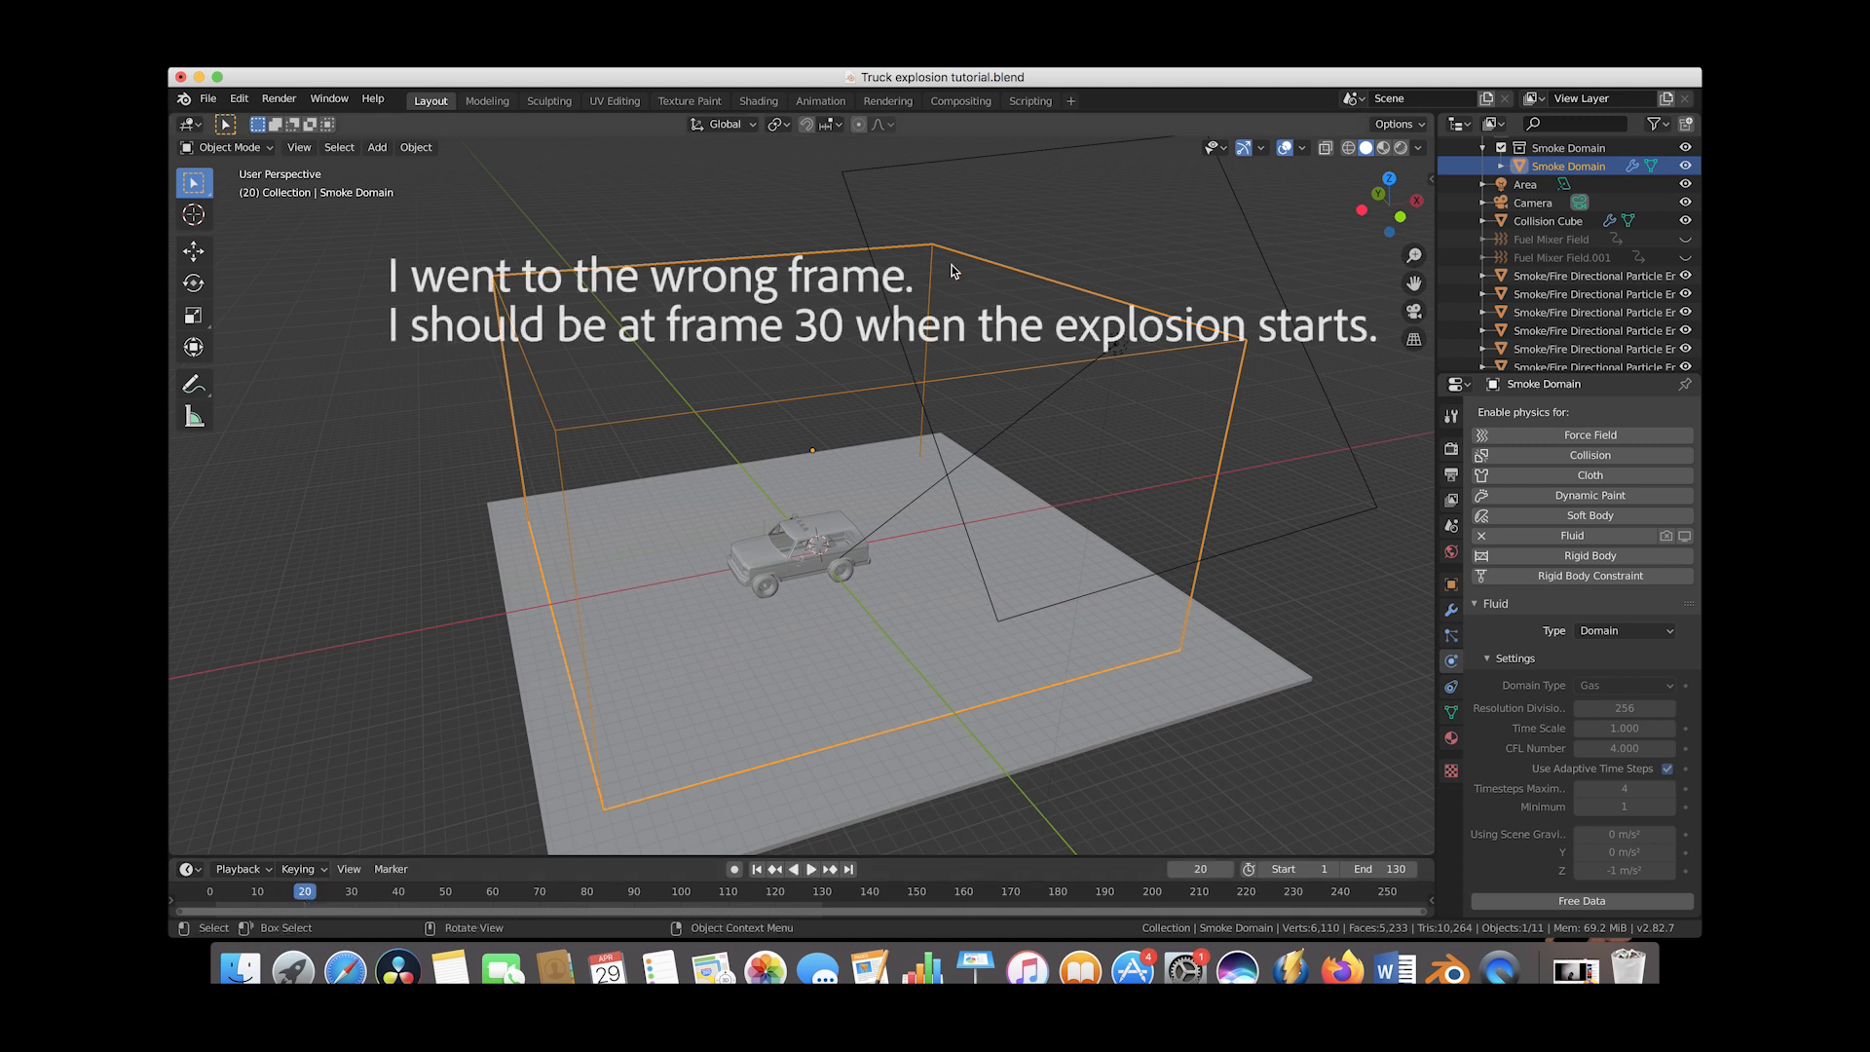
Activate the 3D Cursor tool around the truck and generate an omnidirectional KHAOS burst with only Glass Particles as debris
scroll(793, 491, "up", 3)
middle_click_drag(769, 592, 825, 568)
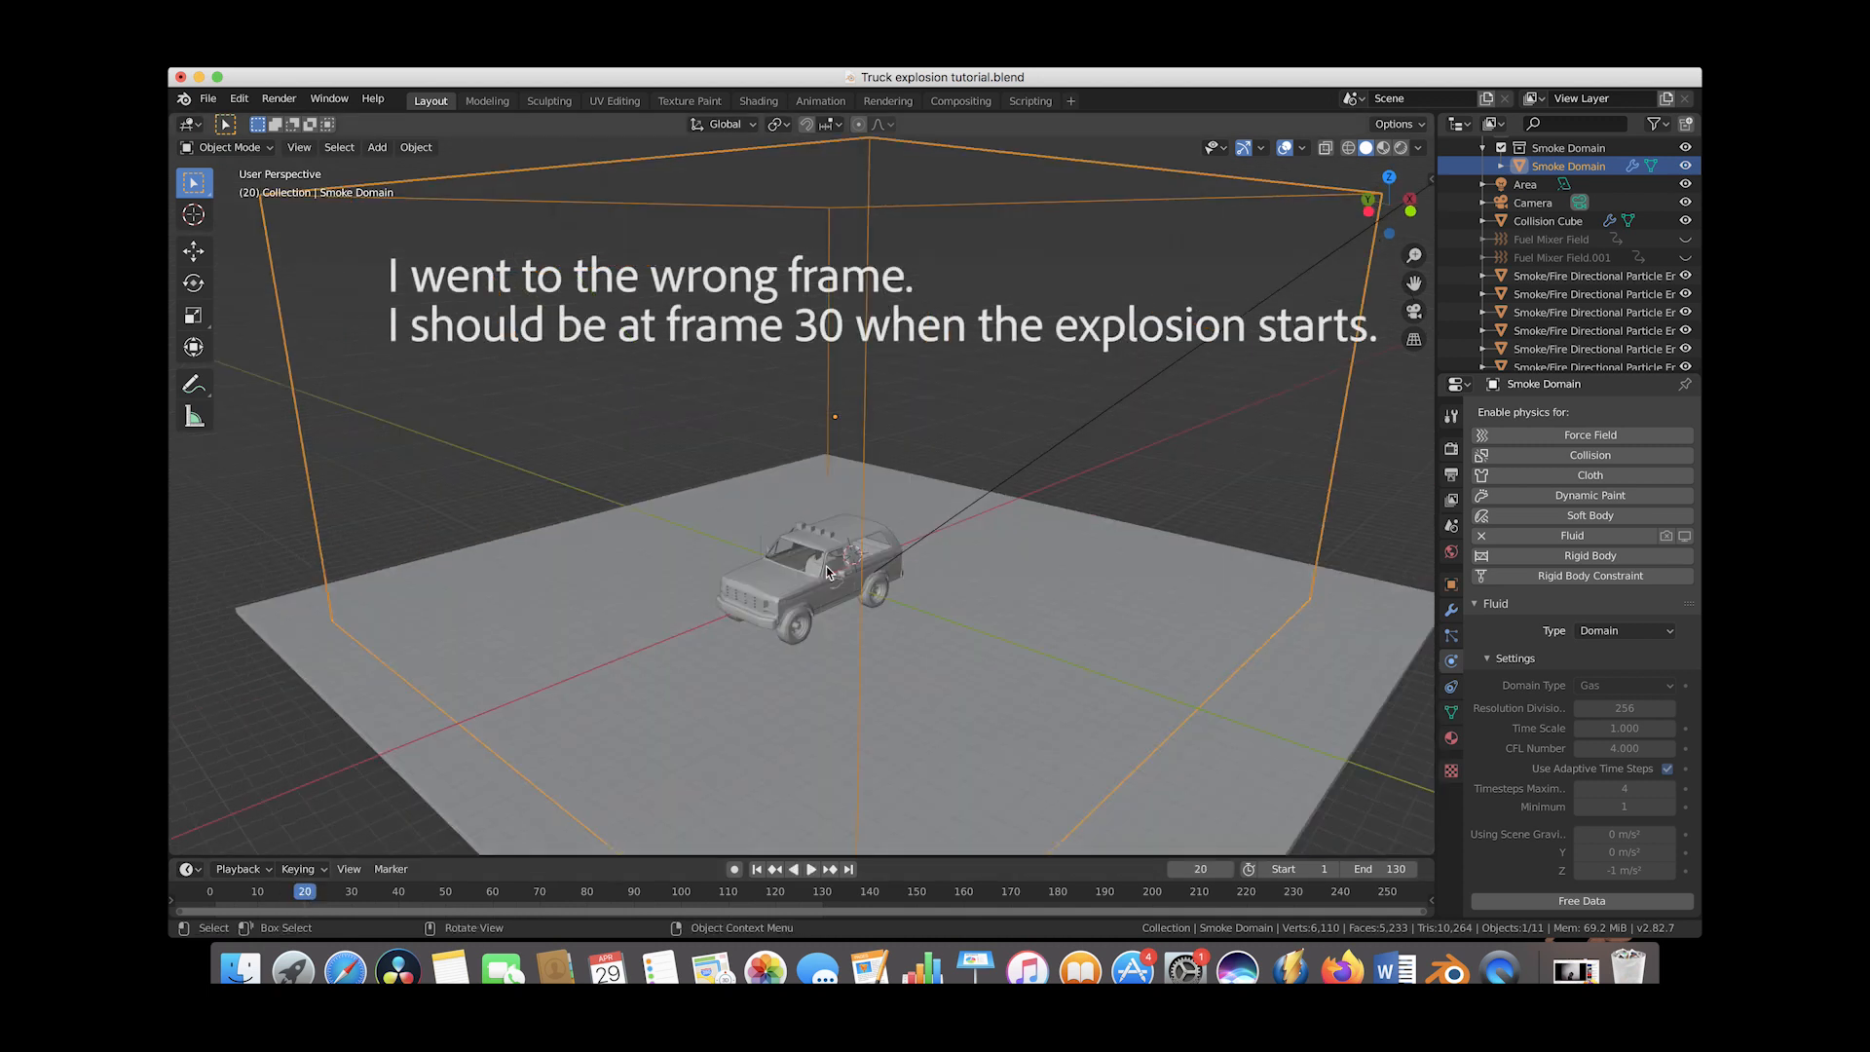
left_click(186, 217)
middle_click_drag(832, 504, 790, 510)
middle_click_drag(861, 621, 857, 622)
left_click(1430, 185)
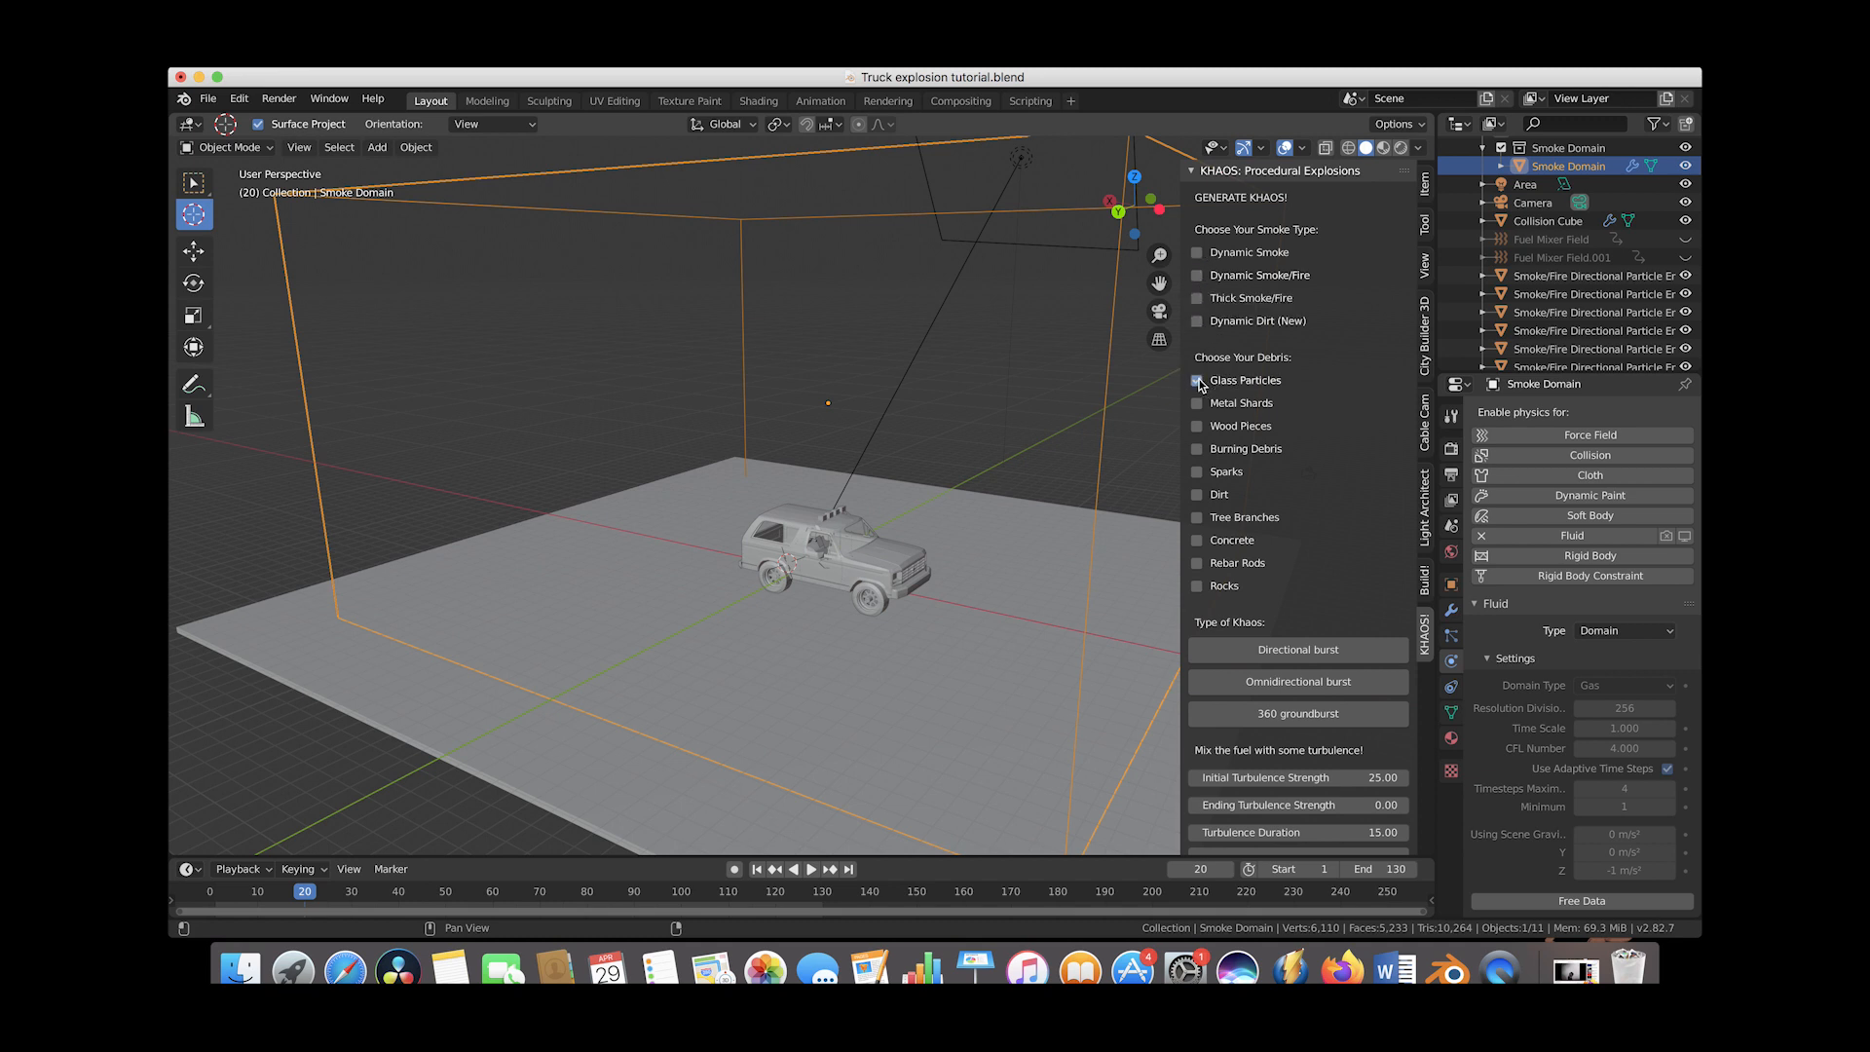
scroll(1378, 453, "down", 5)
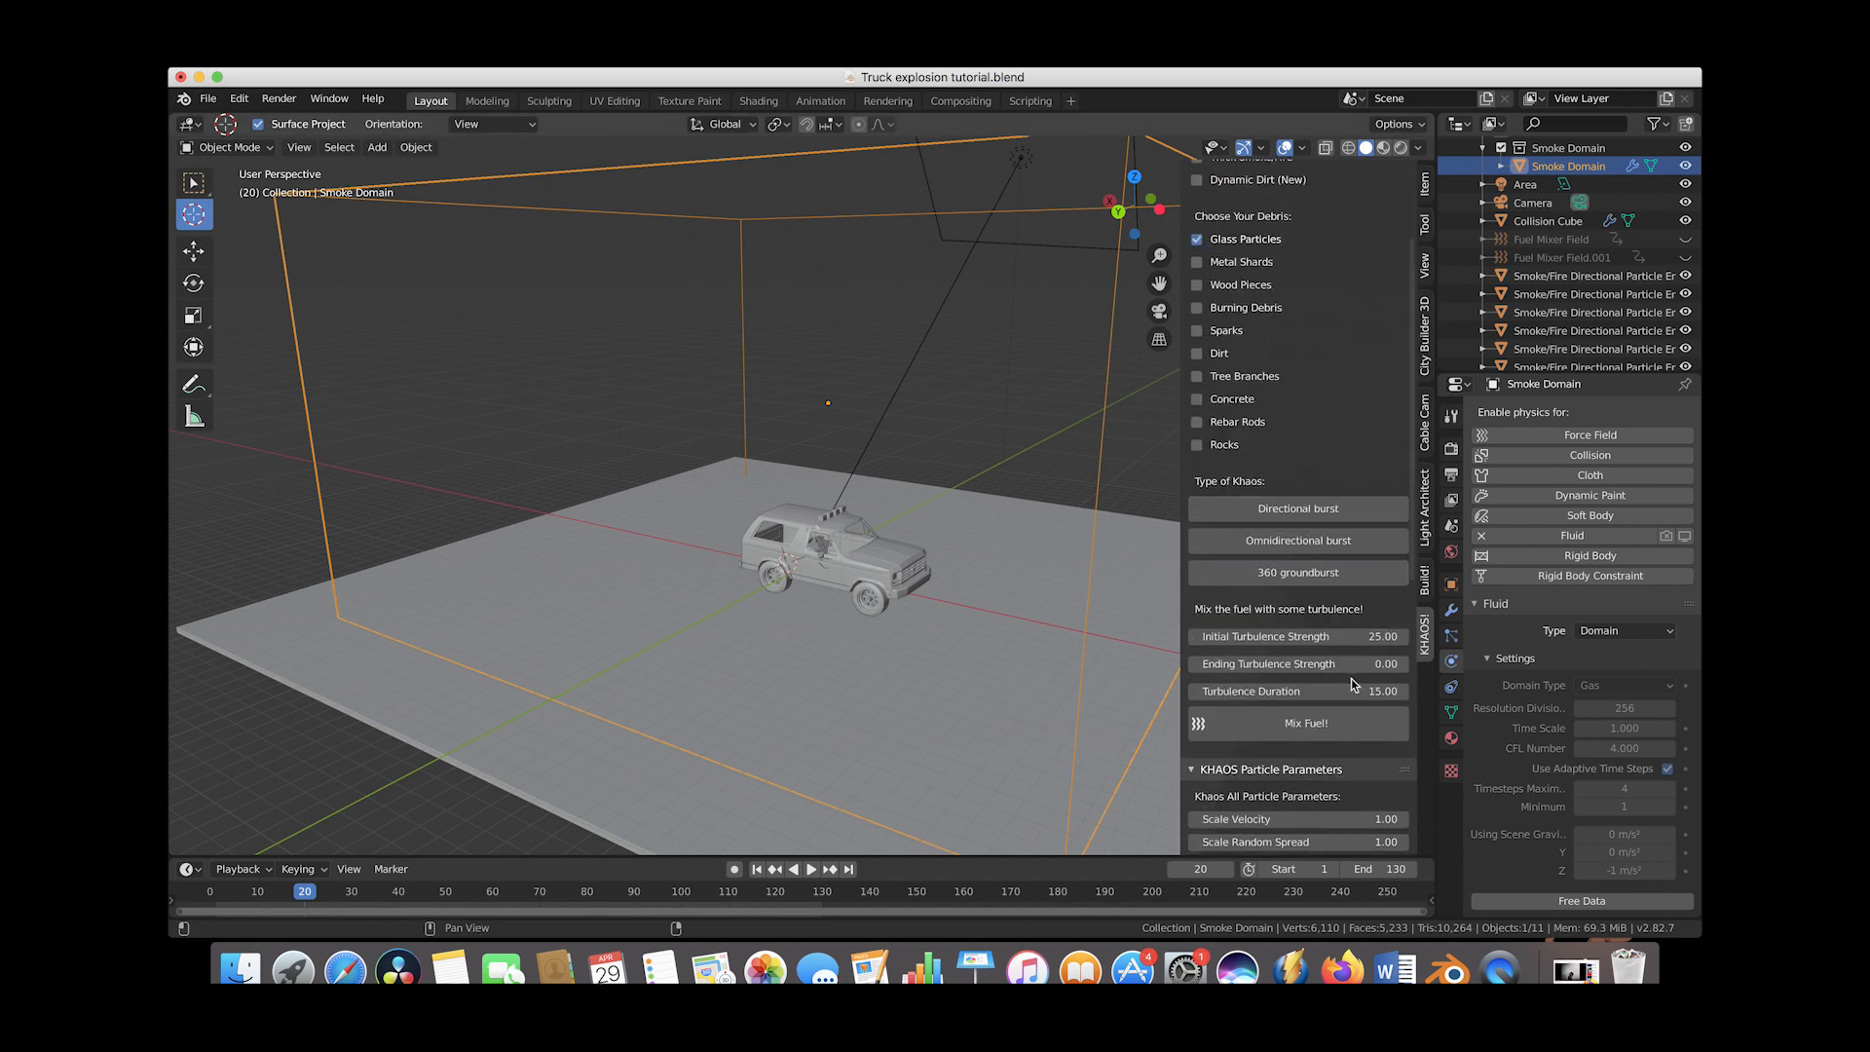
scroll(1350, 684, "down", 8)
scroll(1344, 497, "up", 10)
scroll(1343, 495, "down", 1)
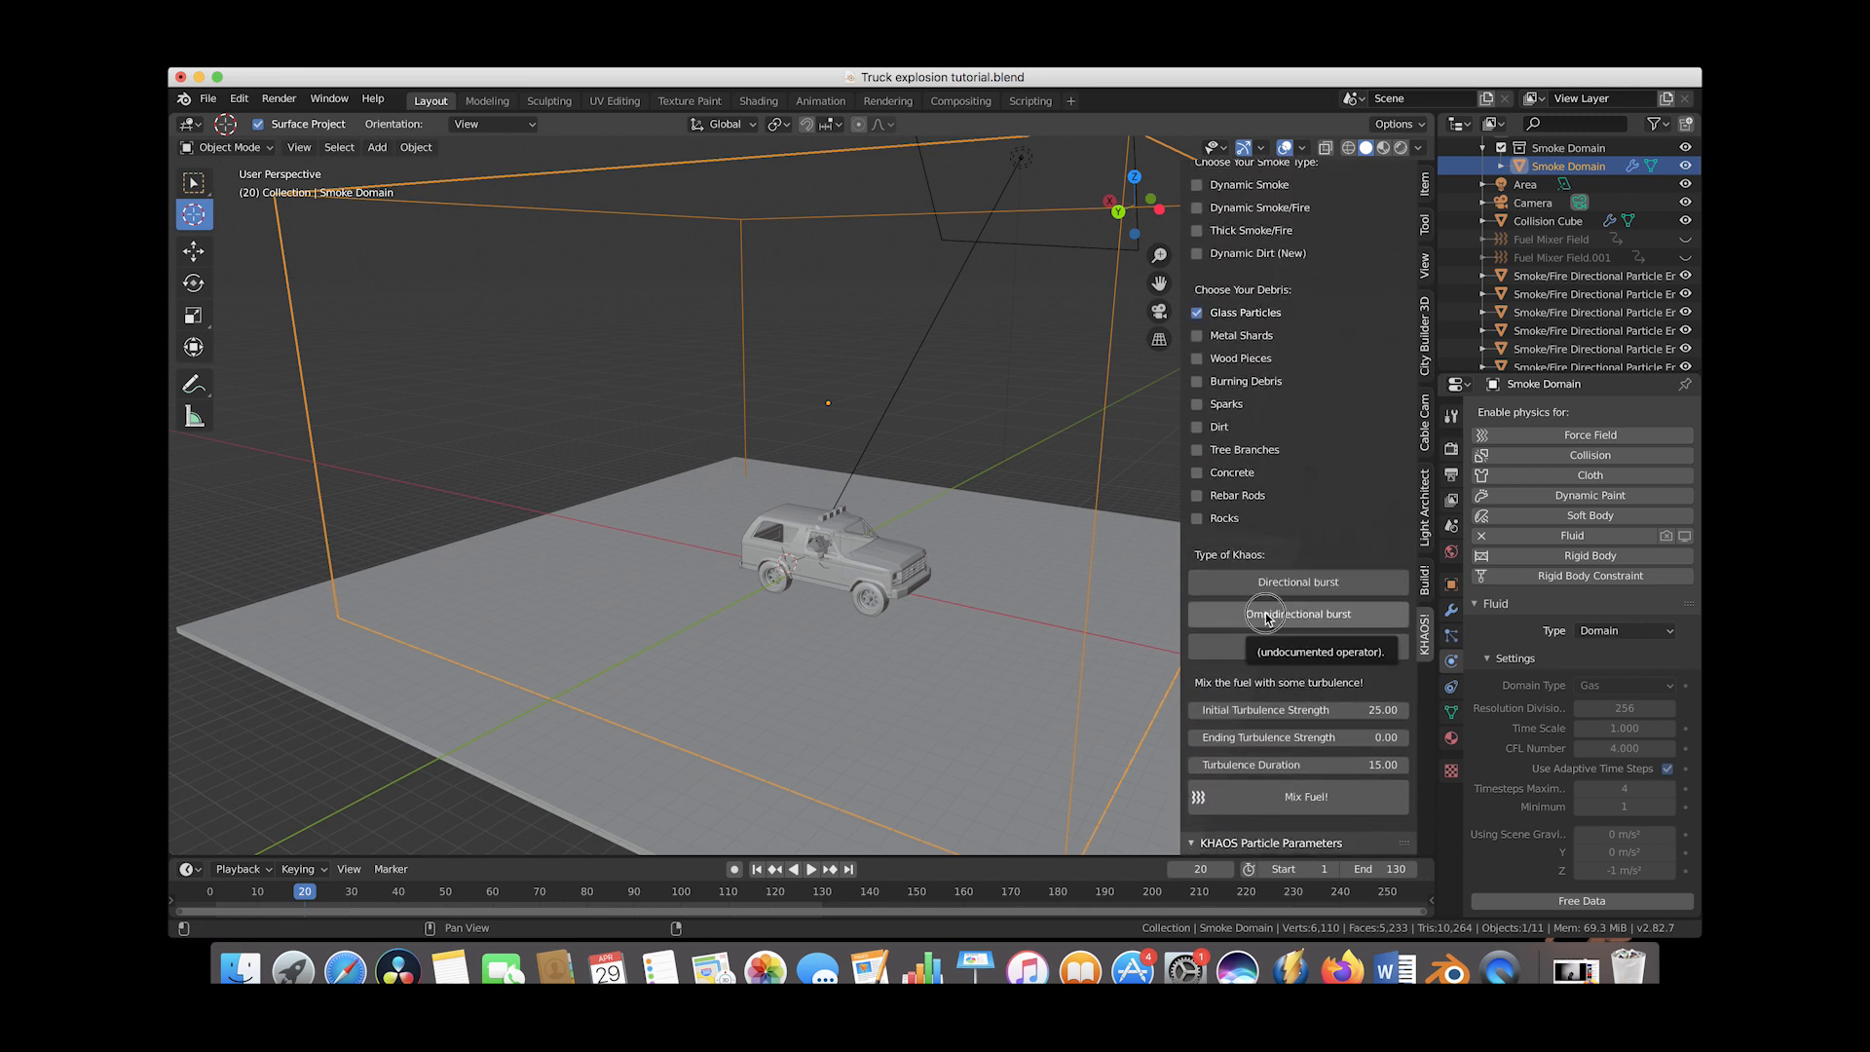
left_click(1268, 616)
Move the glass particle emitter into the middle of the truck's cabin, checking it from the front and the side
key("g")
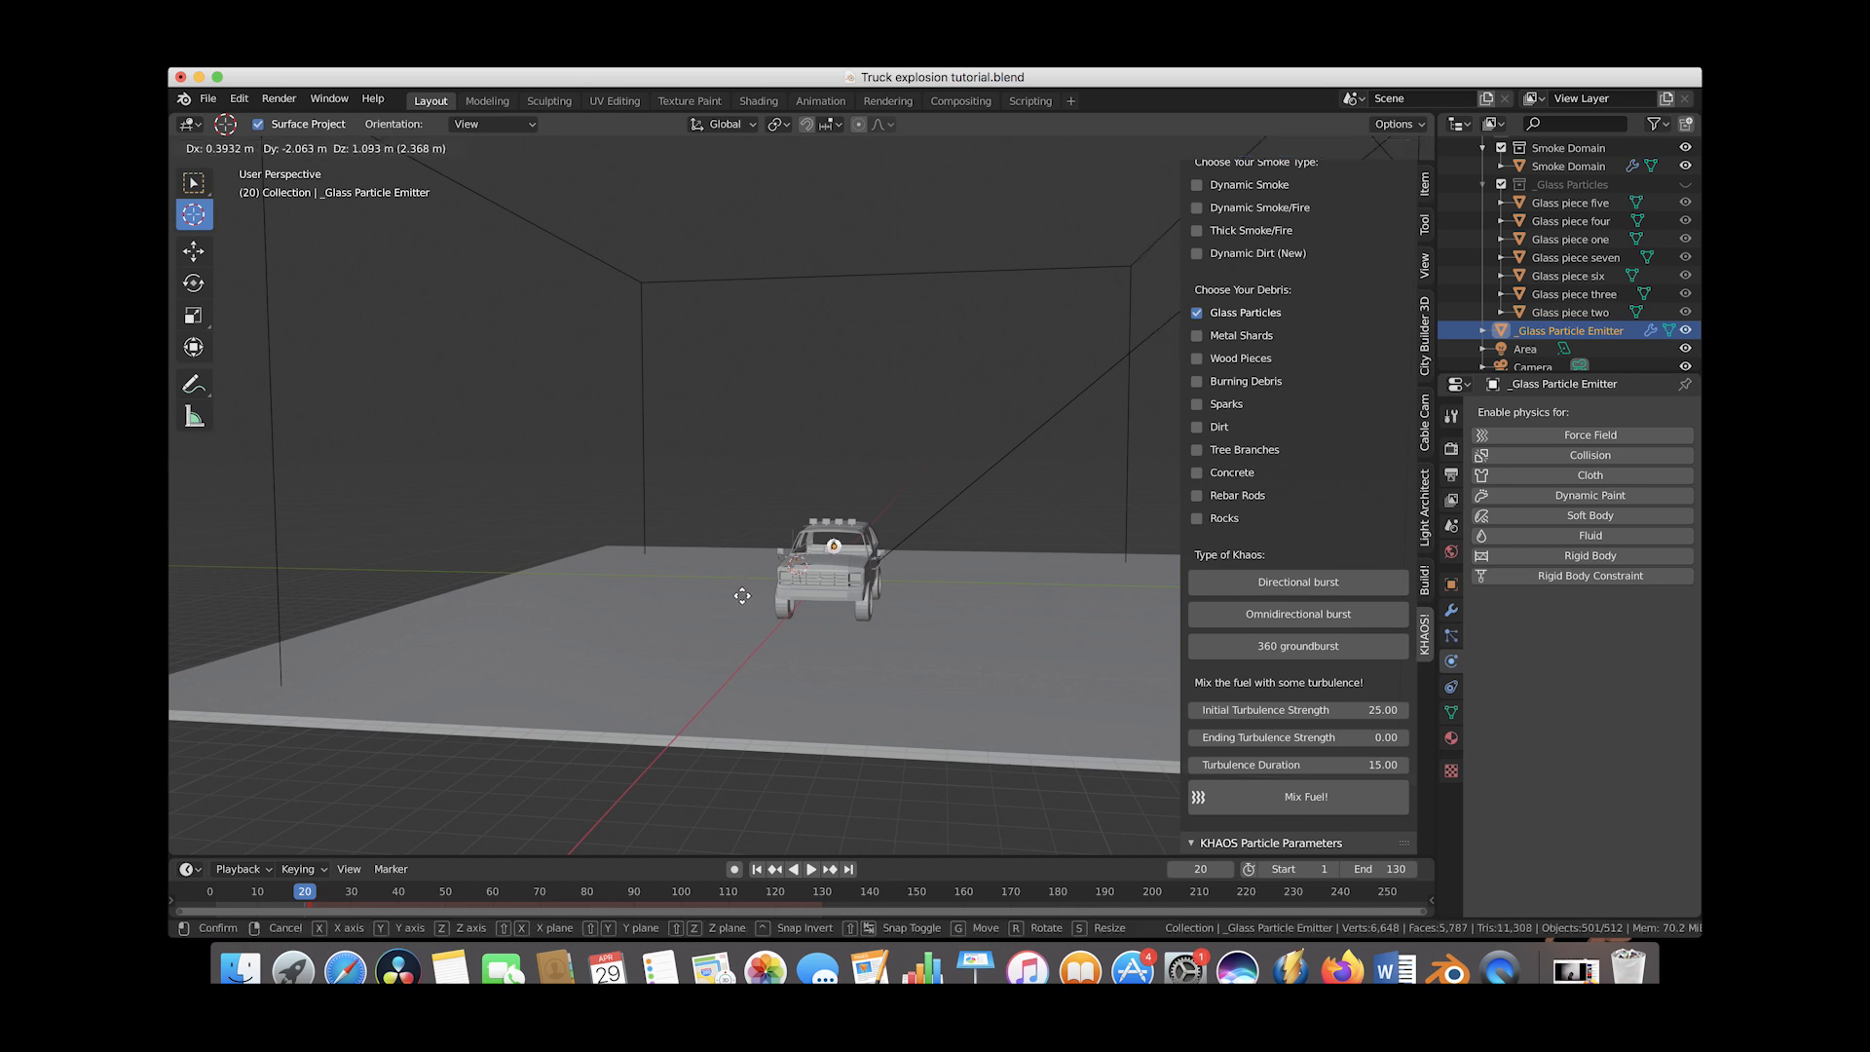
left_click(742, 595)
scroll(742, 595, "right", 10)
key("g")
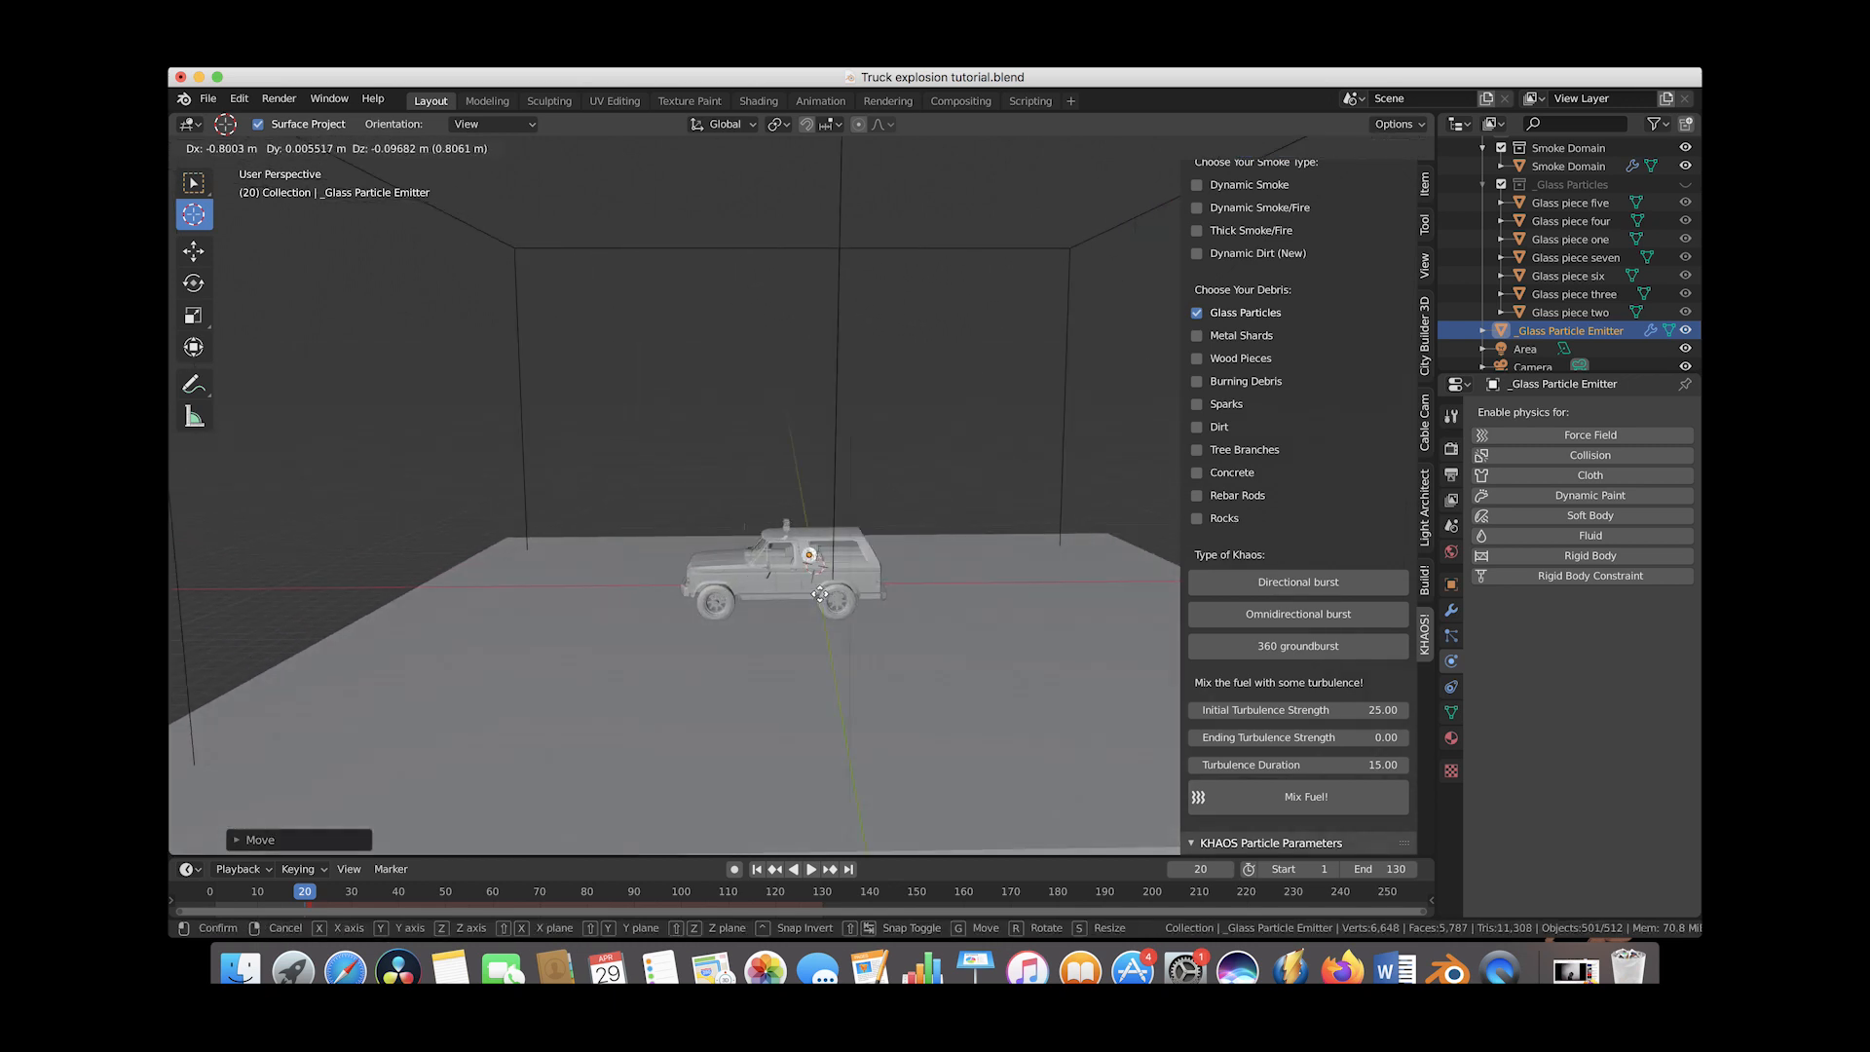
left_click(821, 596)
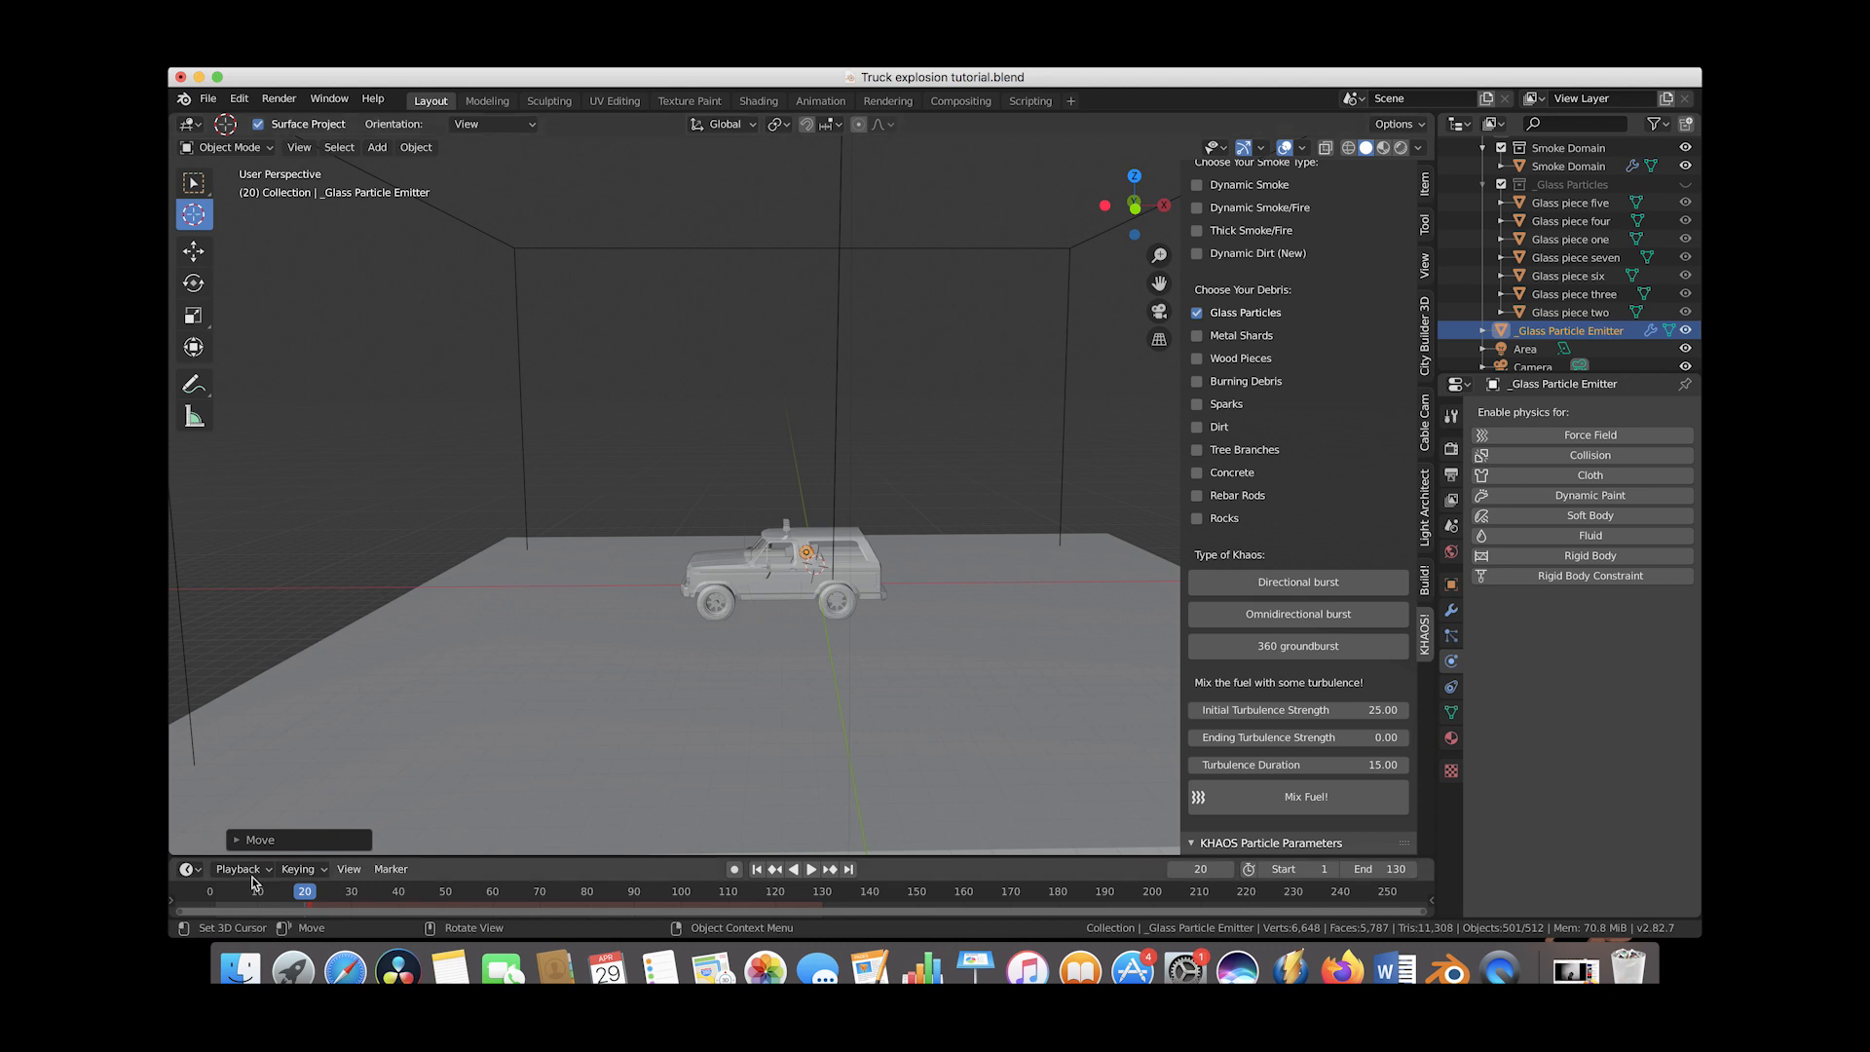
Play the animation from frame 1 to frame 38 and examine the glass burst around the truck from several sides
left_click(756, 869)
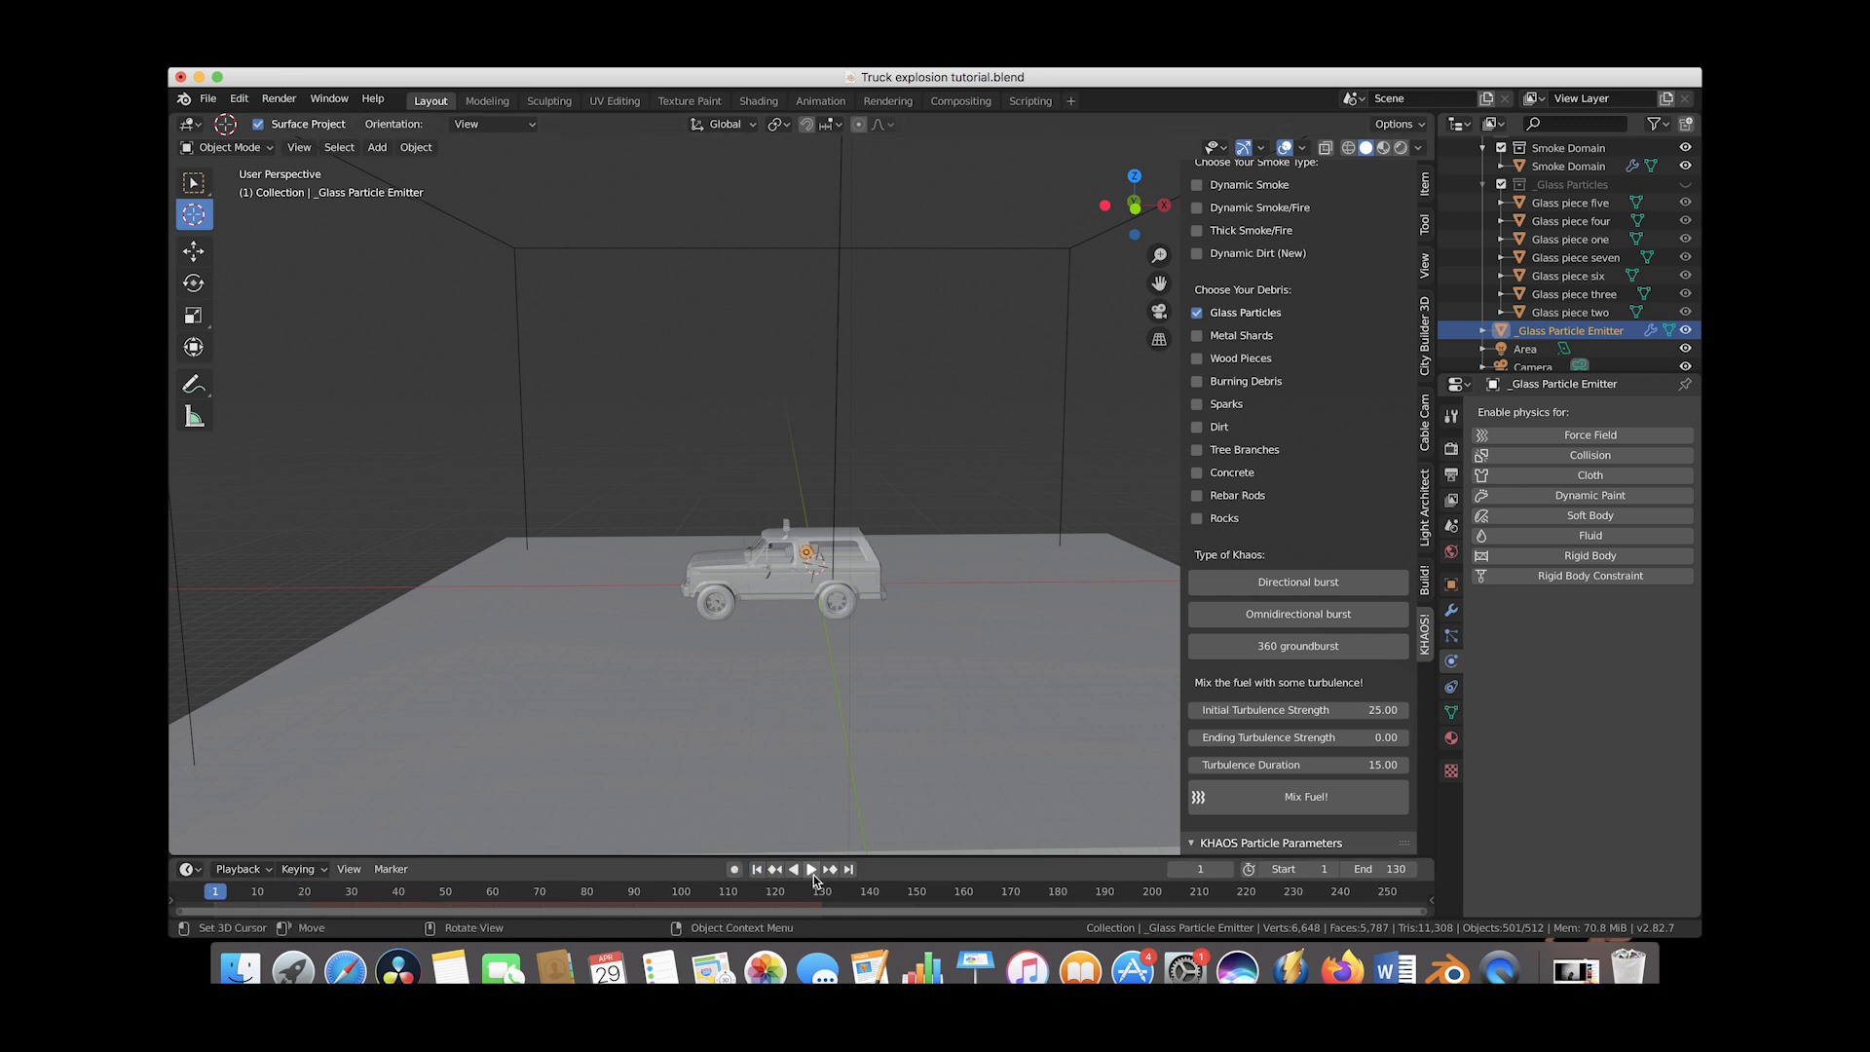
left_click(812, 872)
left_click(811, 873)
scroll(875, 627, "left", 10)
scroll(875, 627, "up", 5)
scroll(875, 628, "up", 5)
scroll(874, 628, "left", 8)
left_click(1009, 347)
scroll(1008, 347, "right", 6)
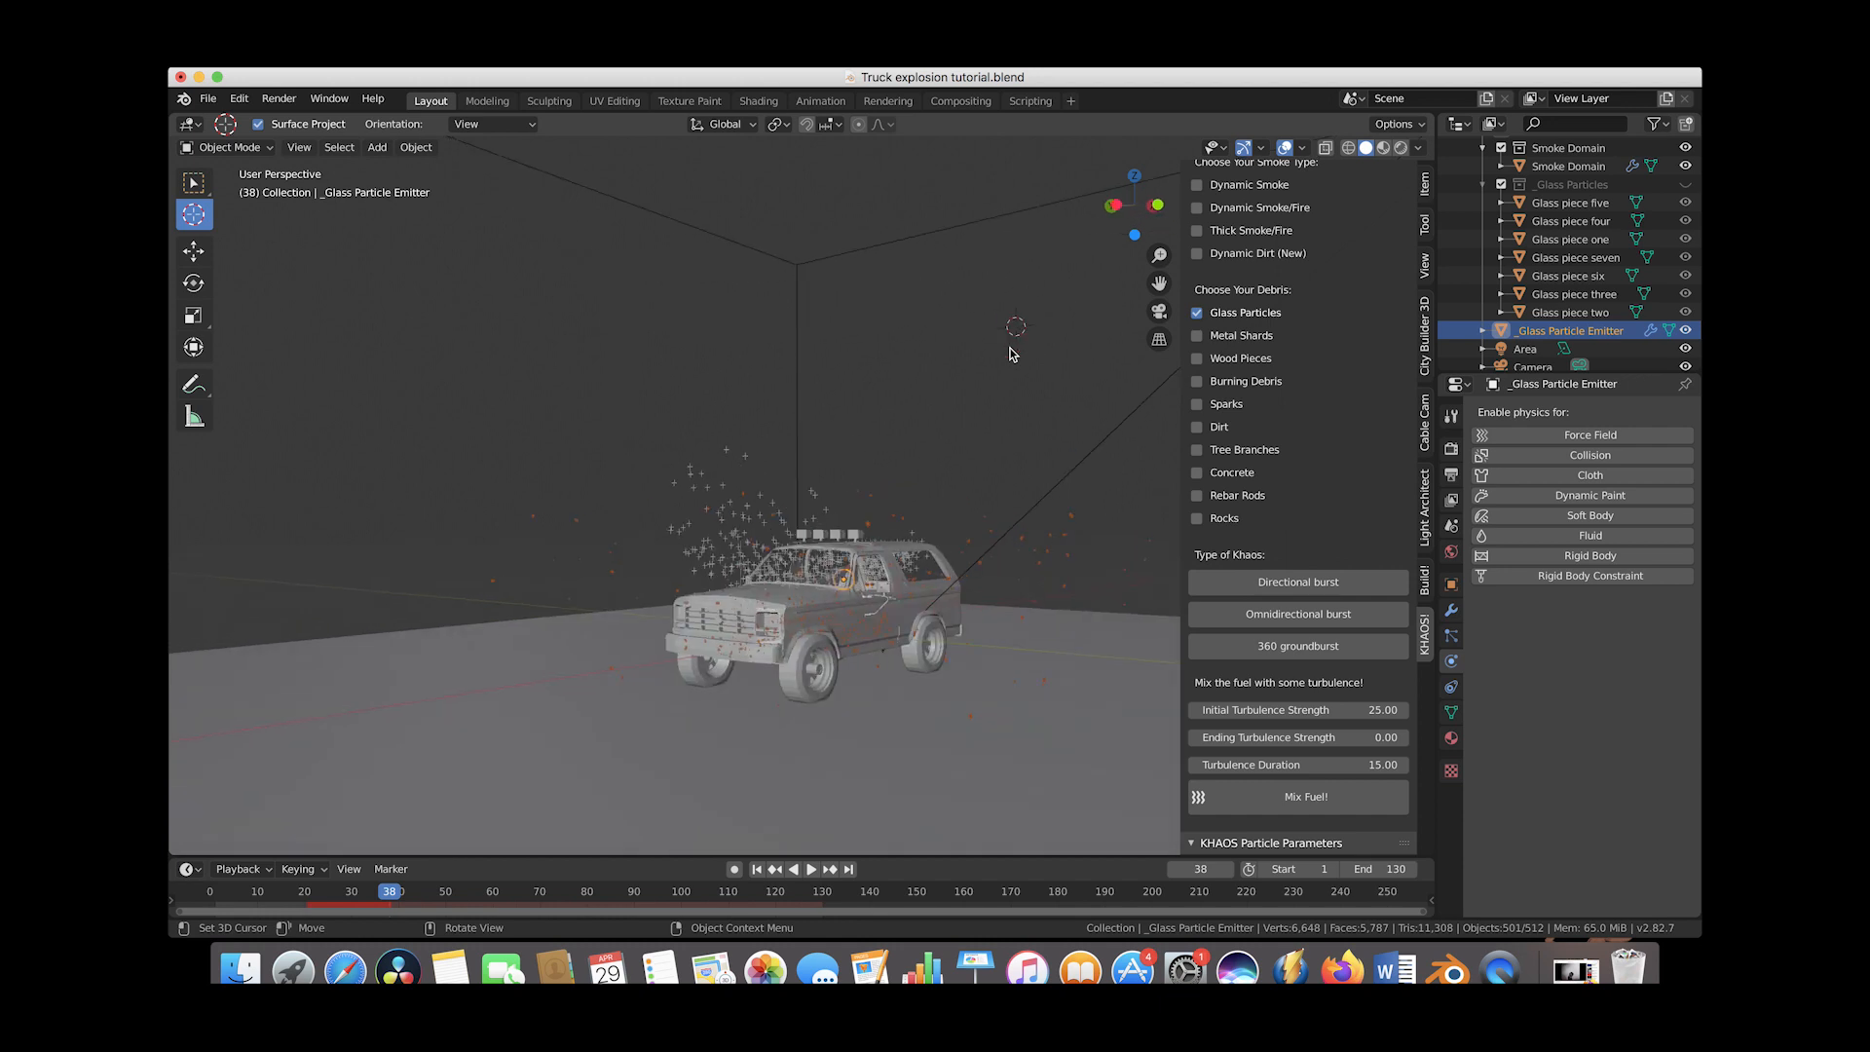
scroll(1009, 348, "right", 5)
scroll(1071, 536, "right", 6)
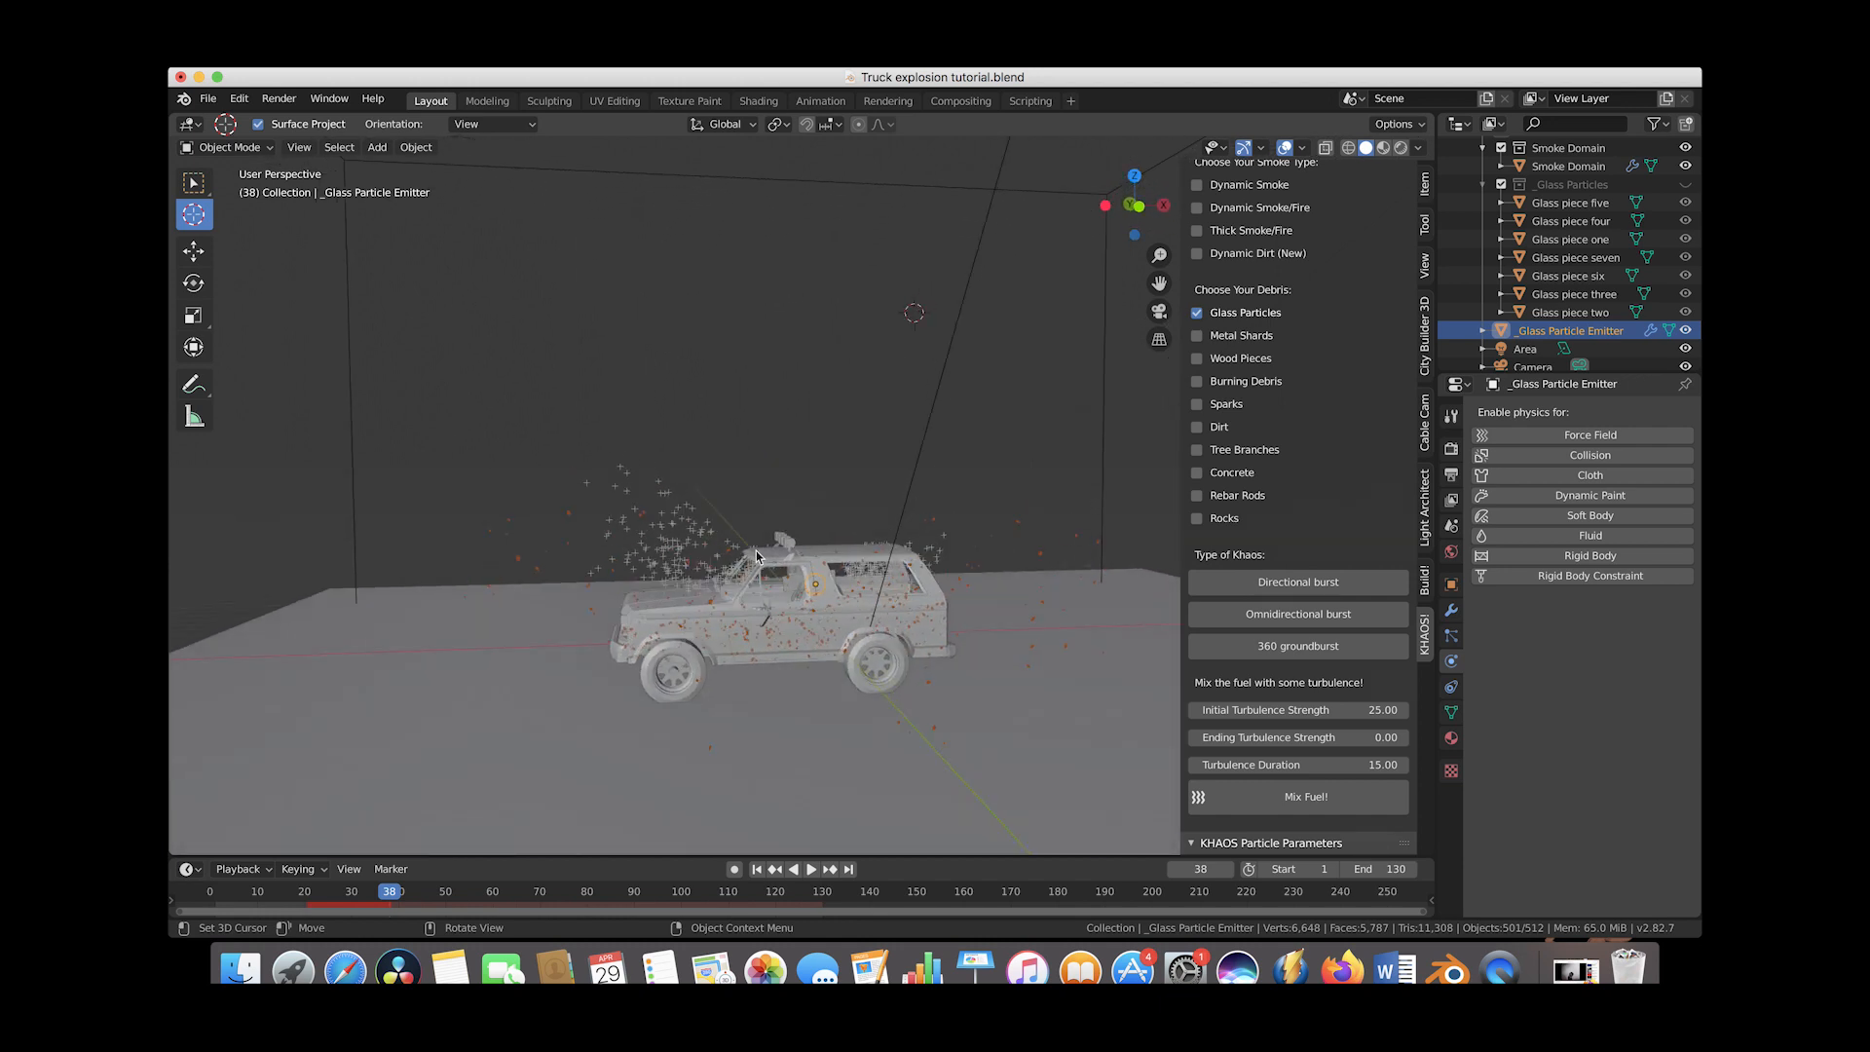
scroll(755, 551, "down", 3)
scroll(755, 551, "right", 8)
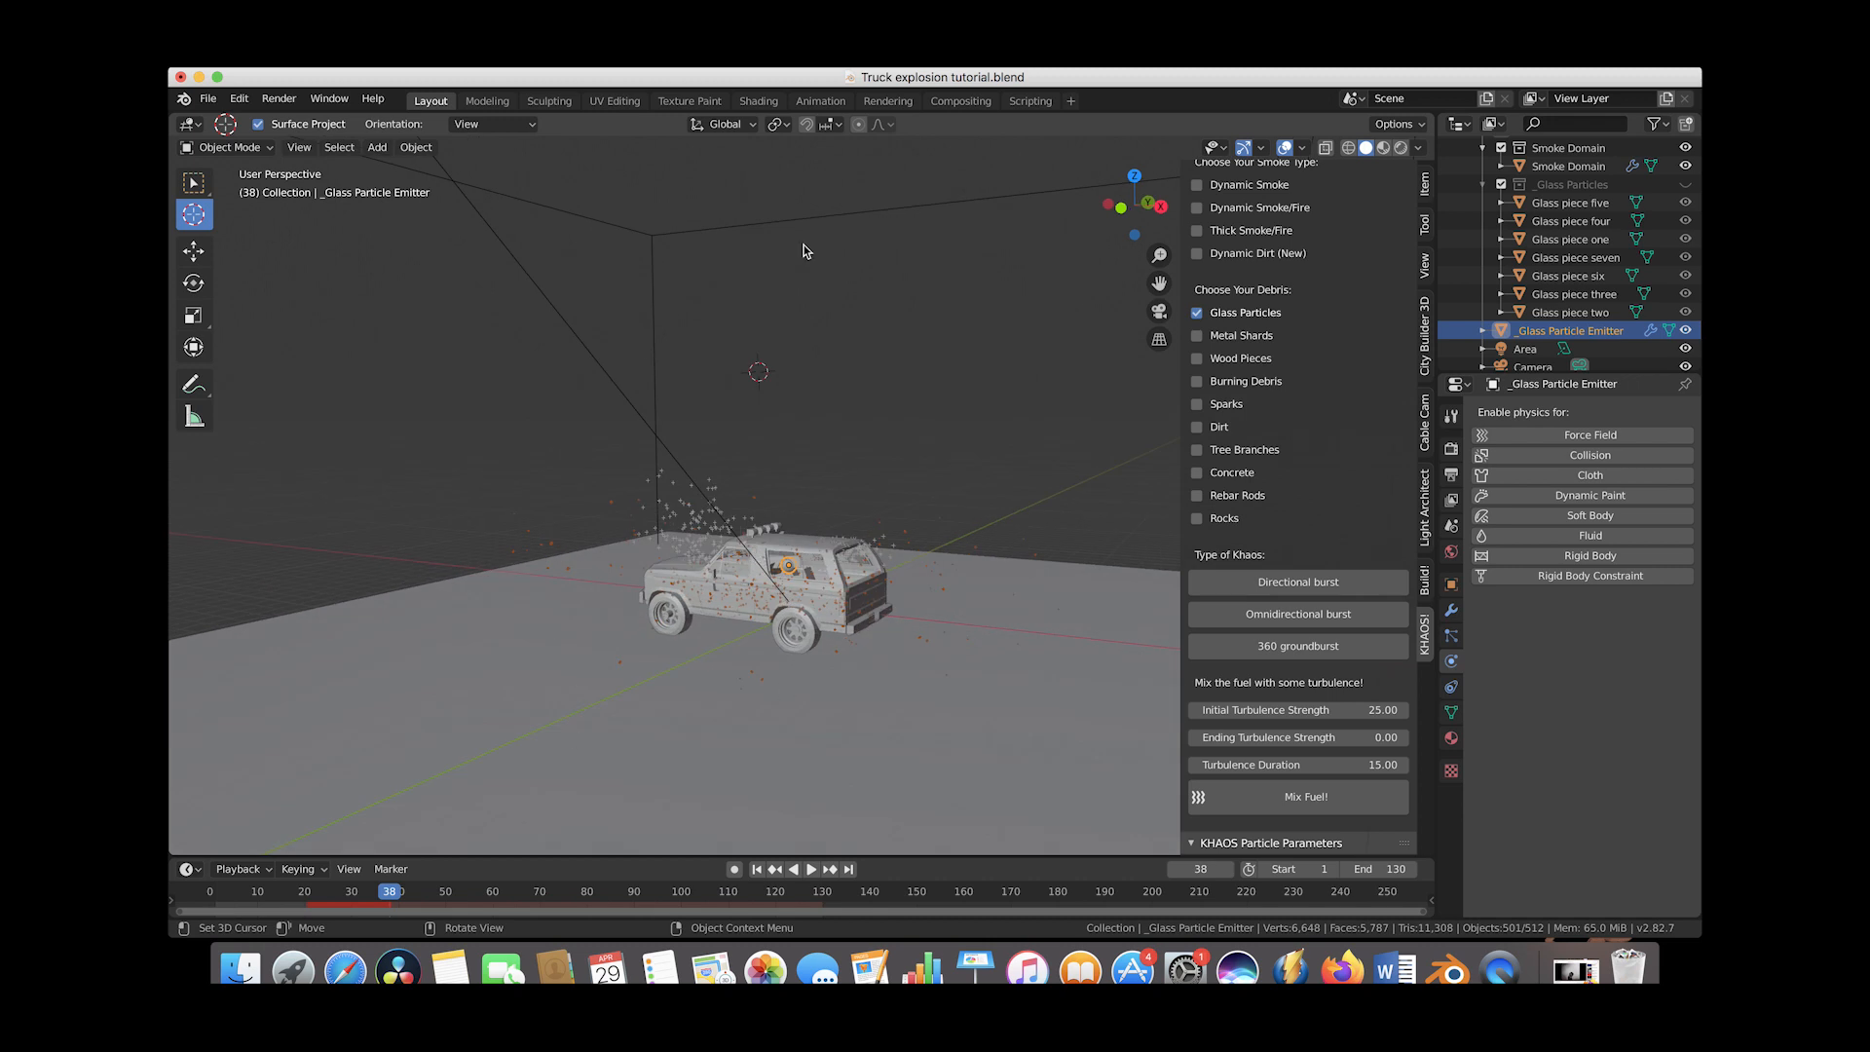
Scrub the timeline to frame 35 and check the glass particles around the rear of the truck
left_click_drag(261, 894, 375, 892)
scroll(602, 603, "right", 6)
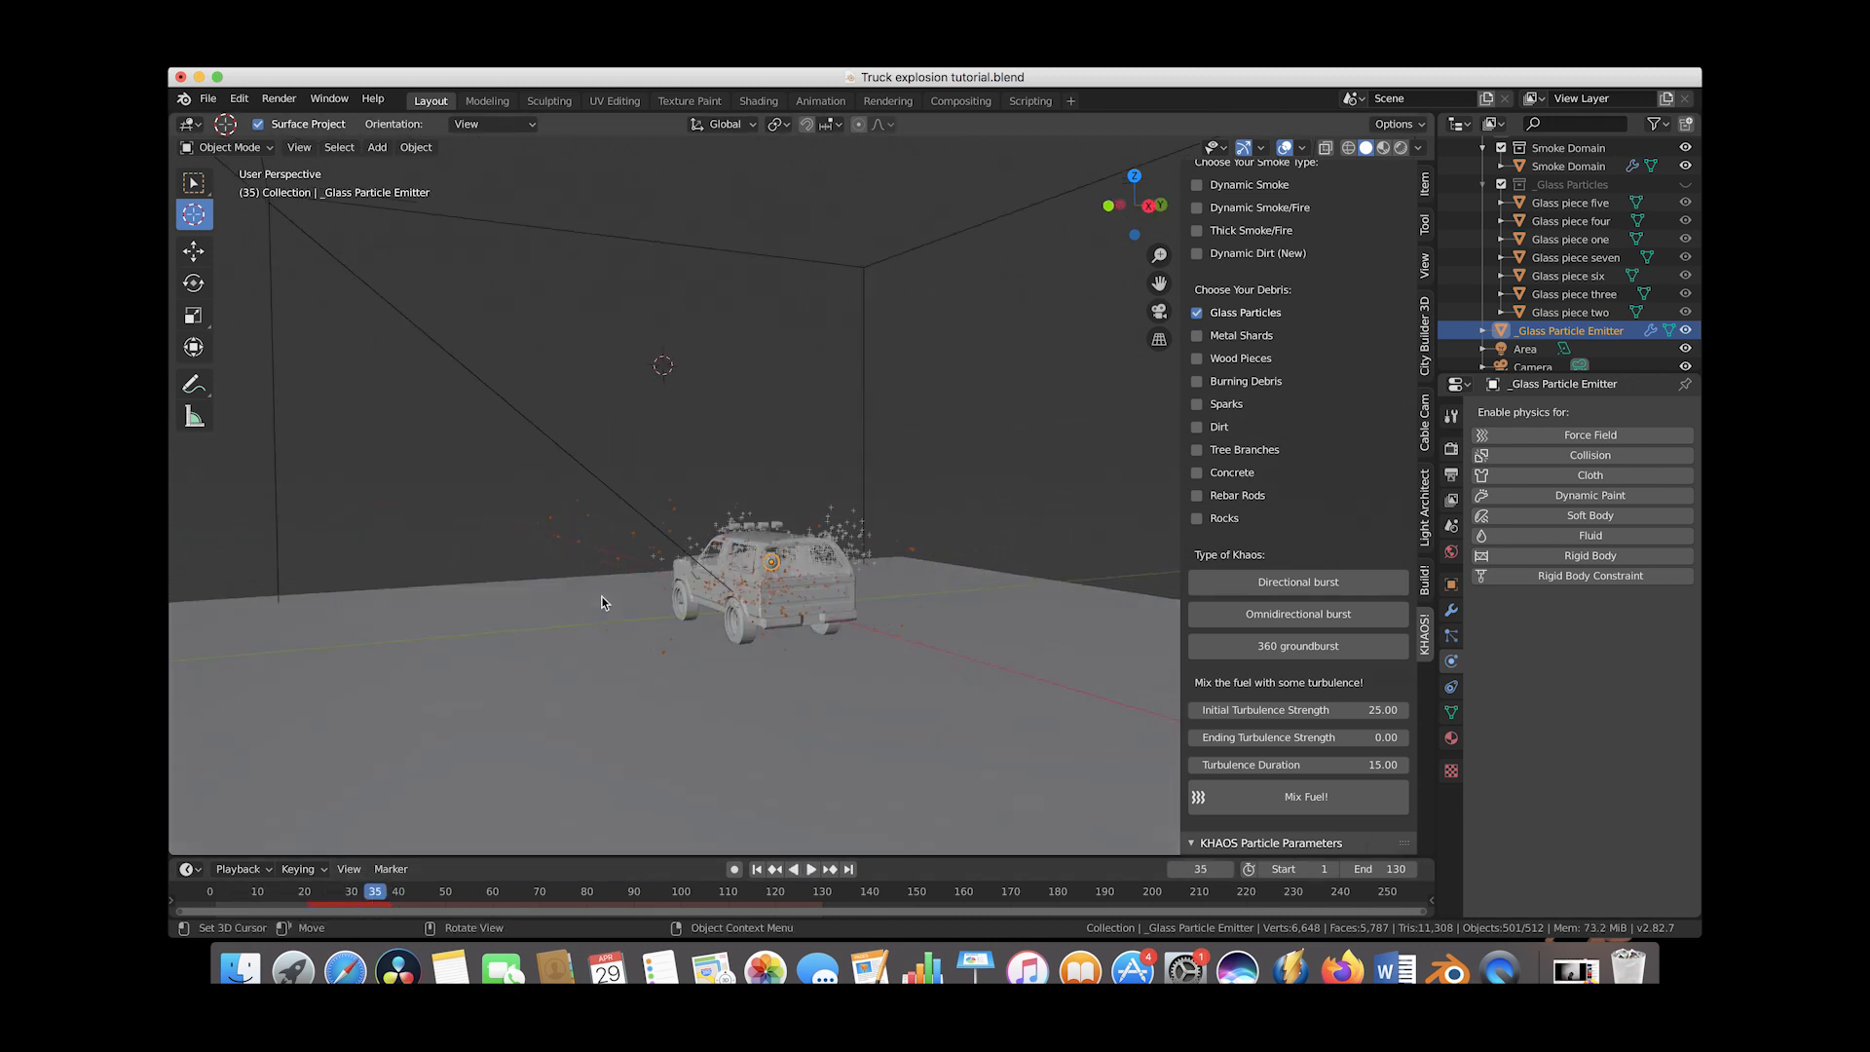
scroll(669, 568, "right", 10)
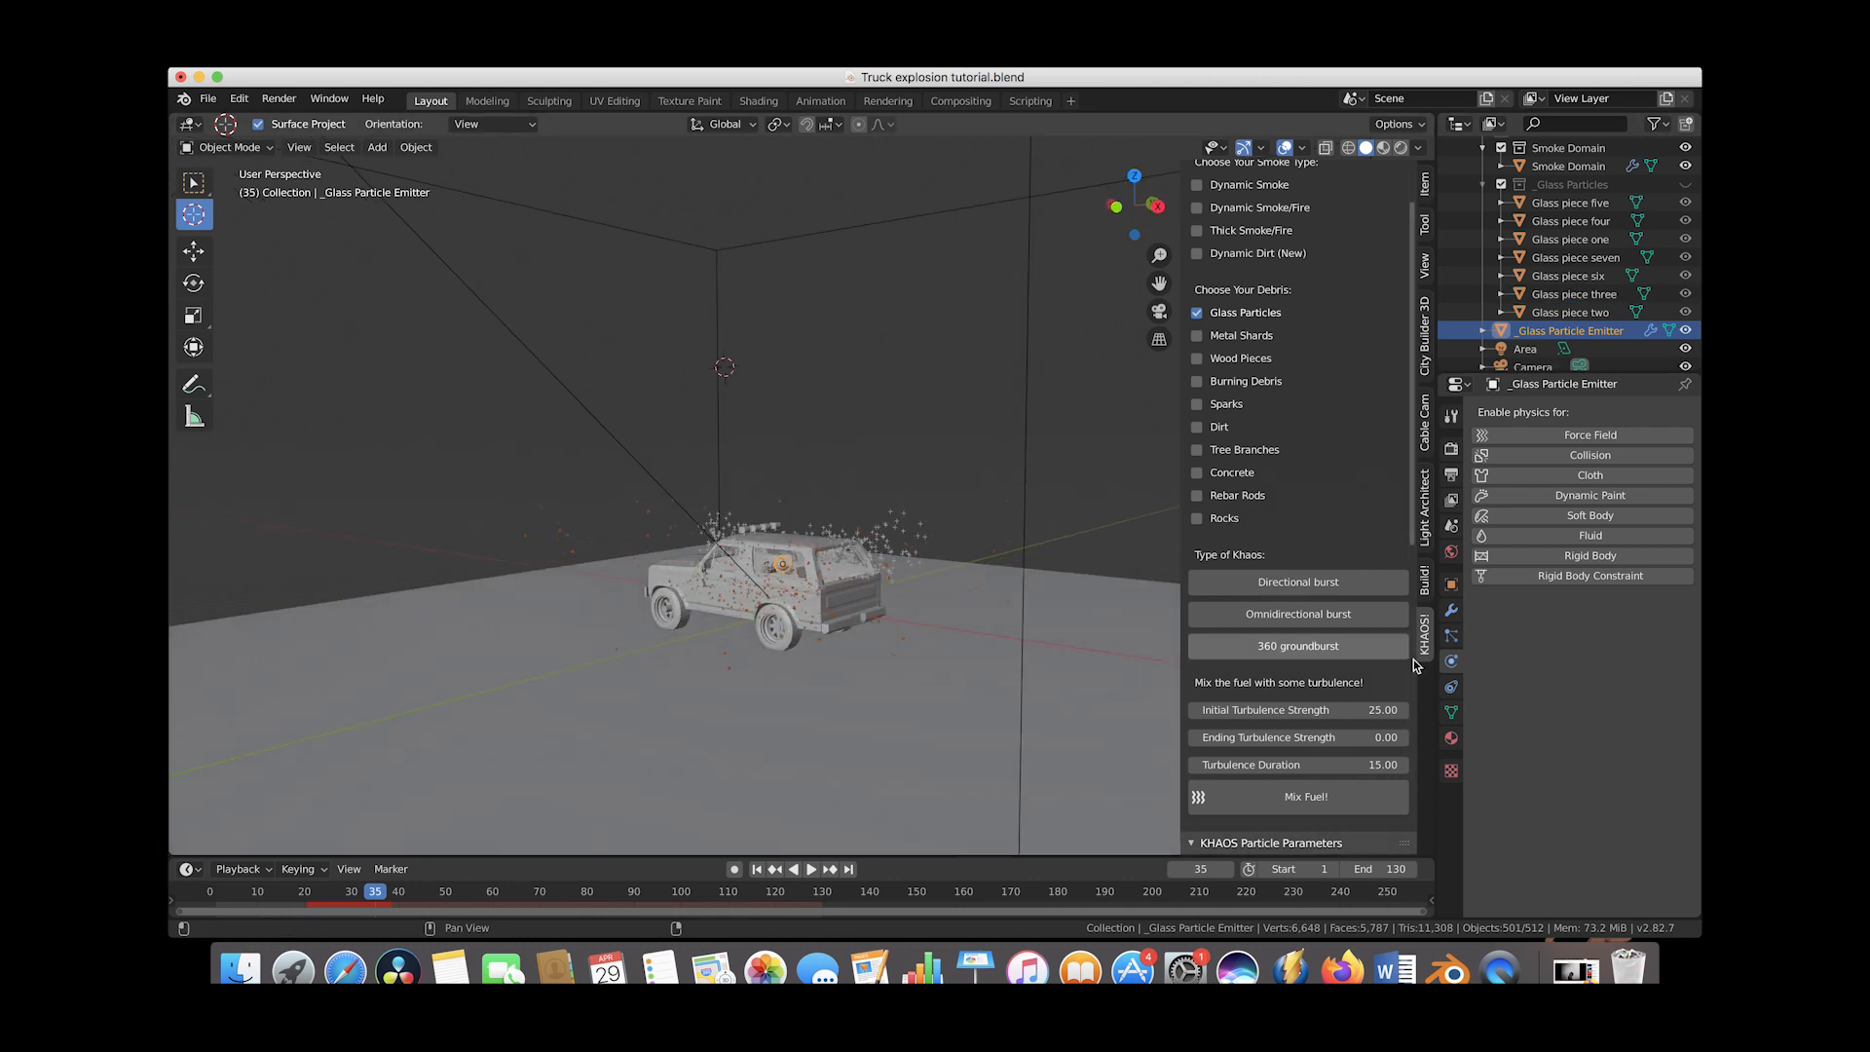
Open the glass emitter's particle settings and set the emission Number to 2000
left_click(1451, 635)
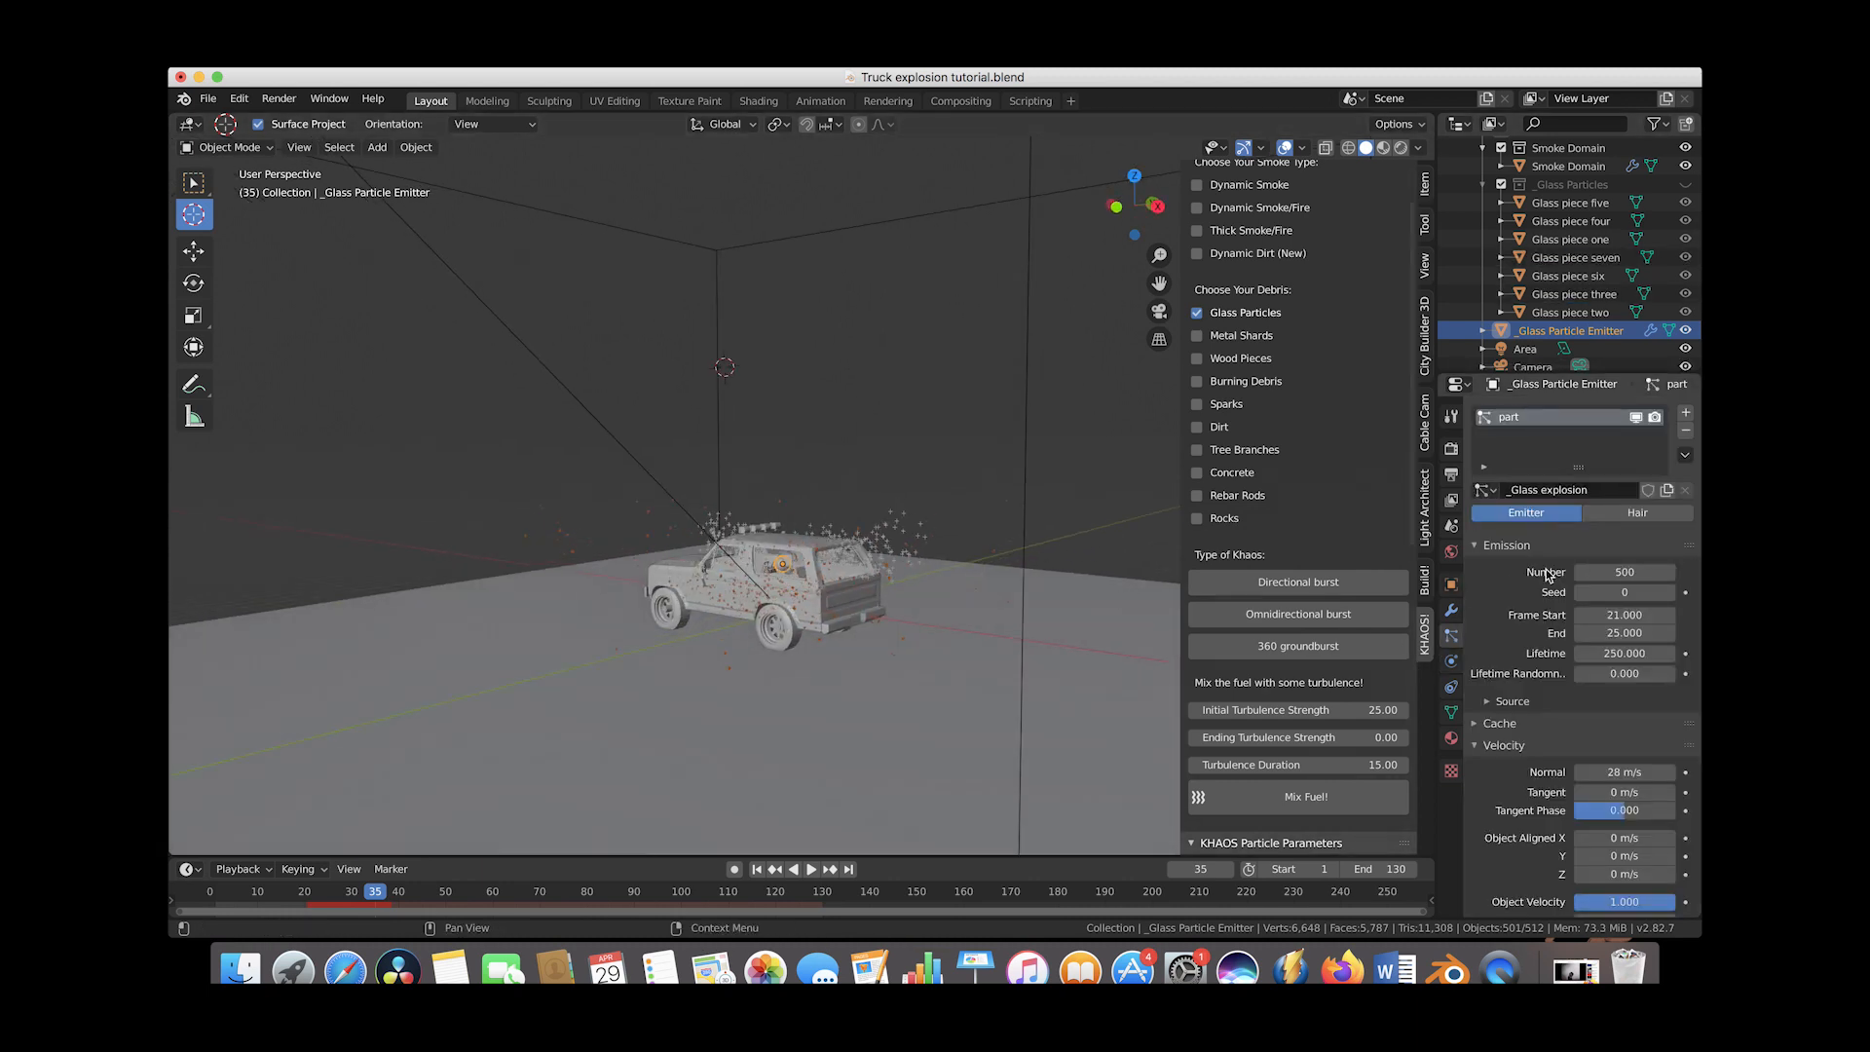
left_click(1624, 571)
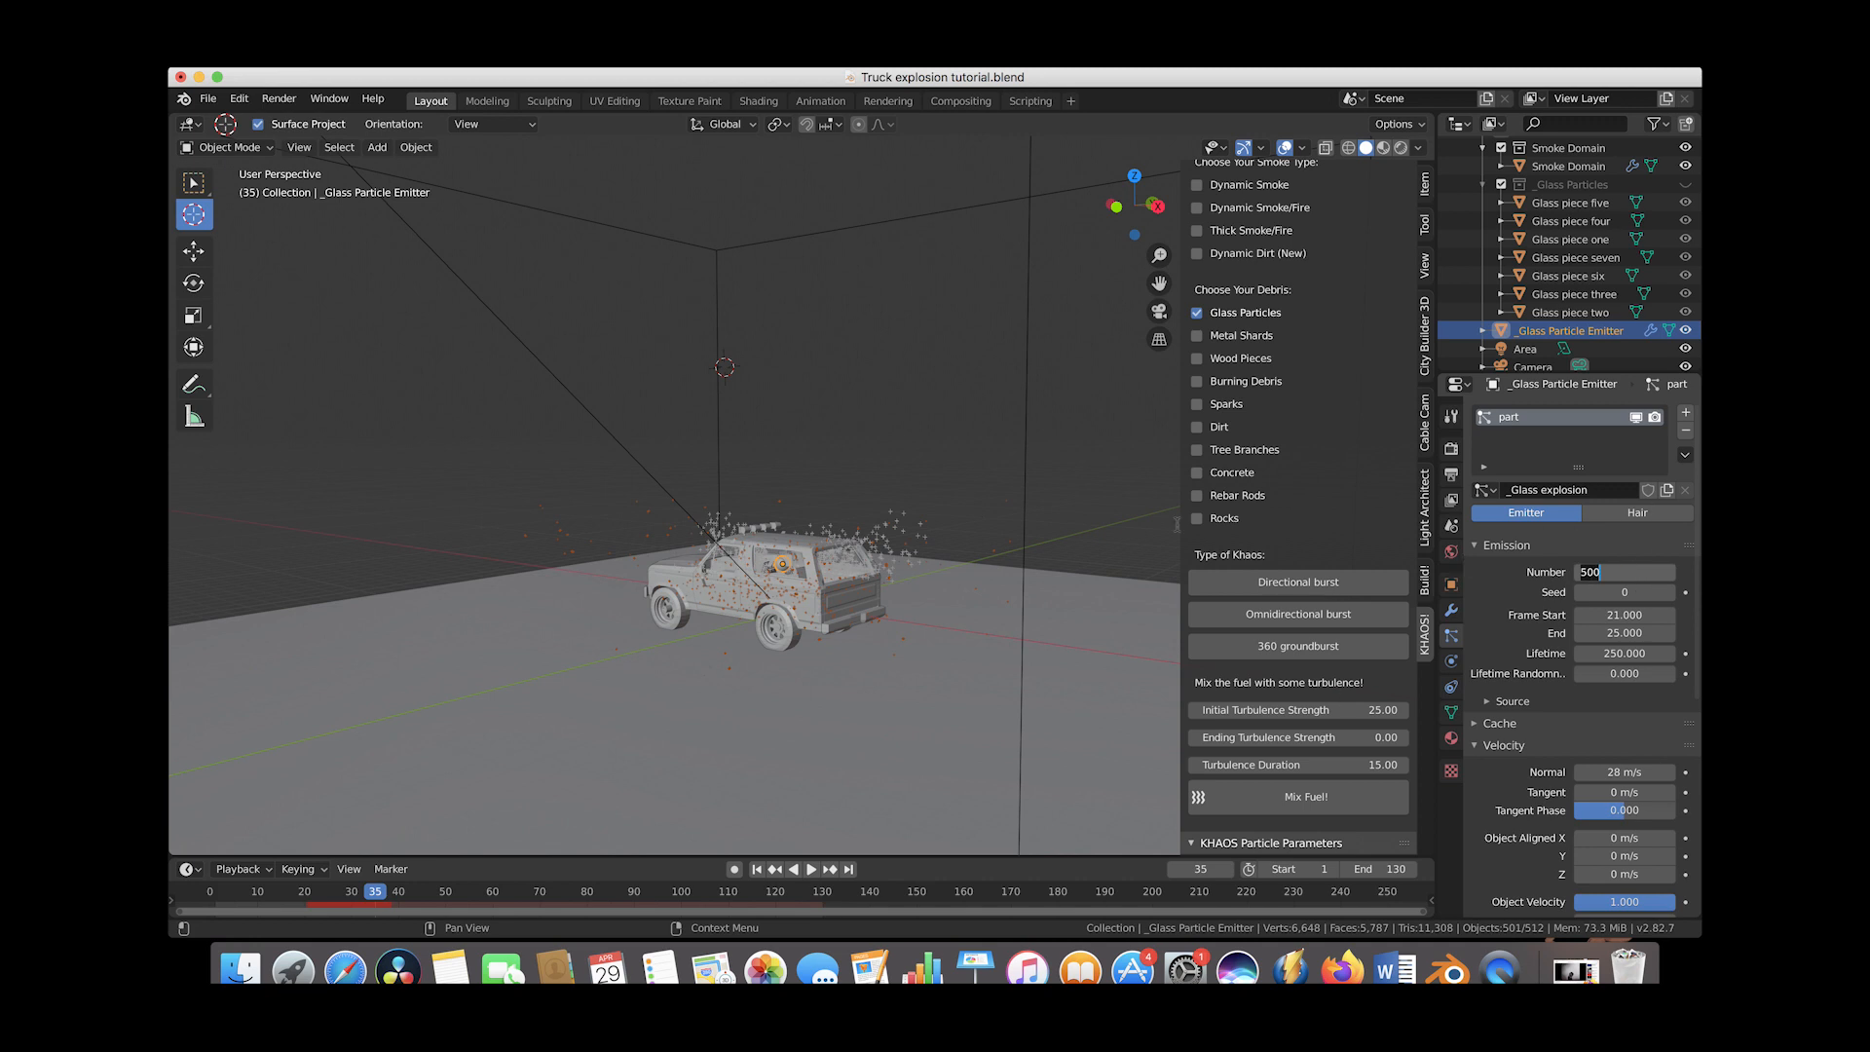
type("2000")
key("Return")
Replay the animation from the start to frame 41 and inspect the density of the glass particles around the truck
left_click(757, 869)
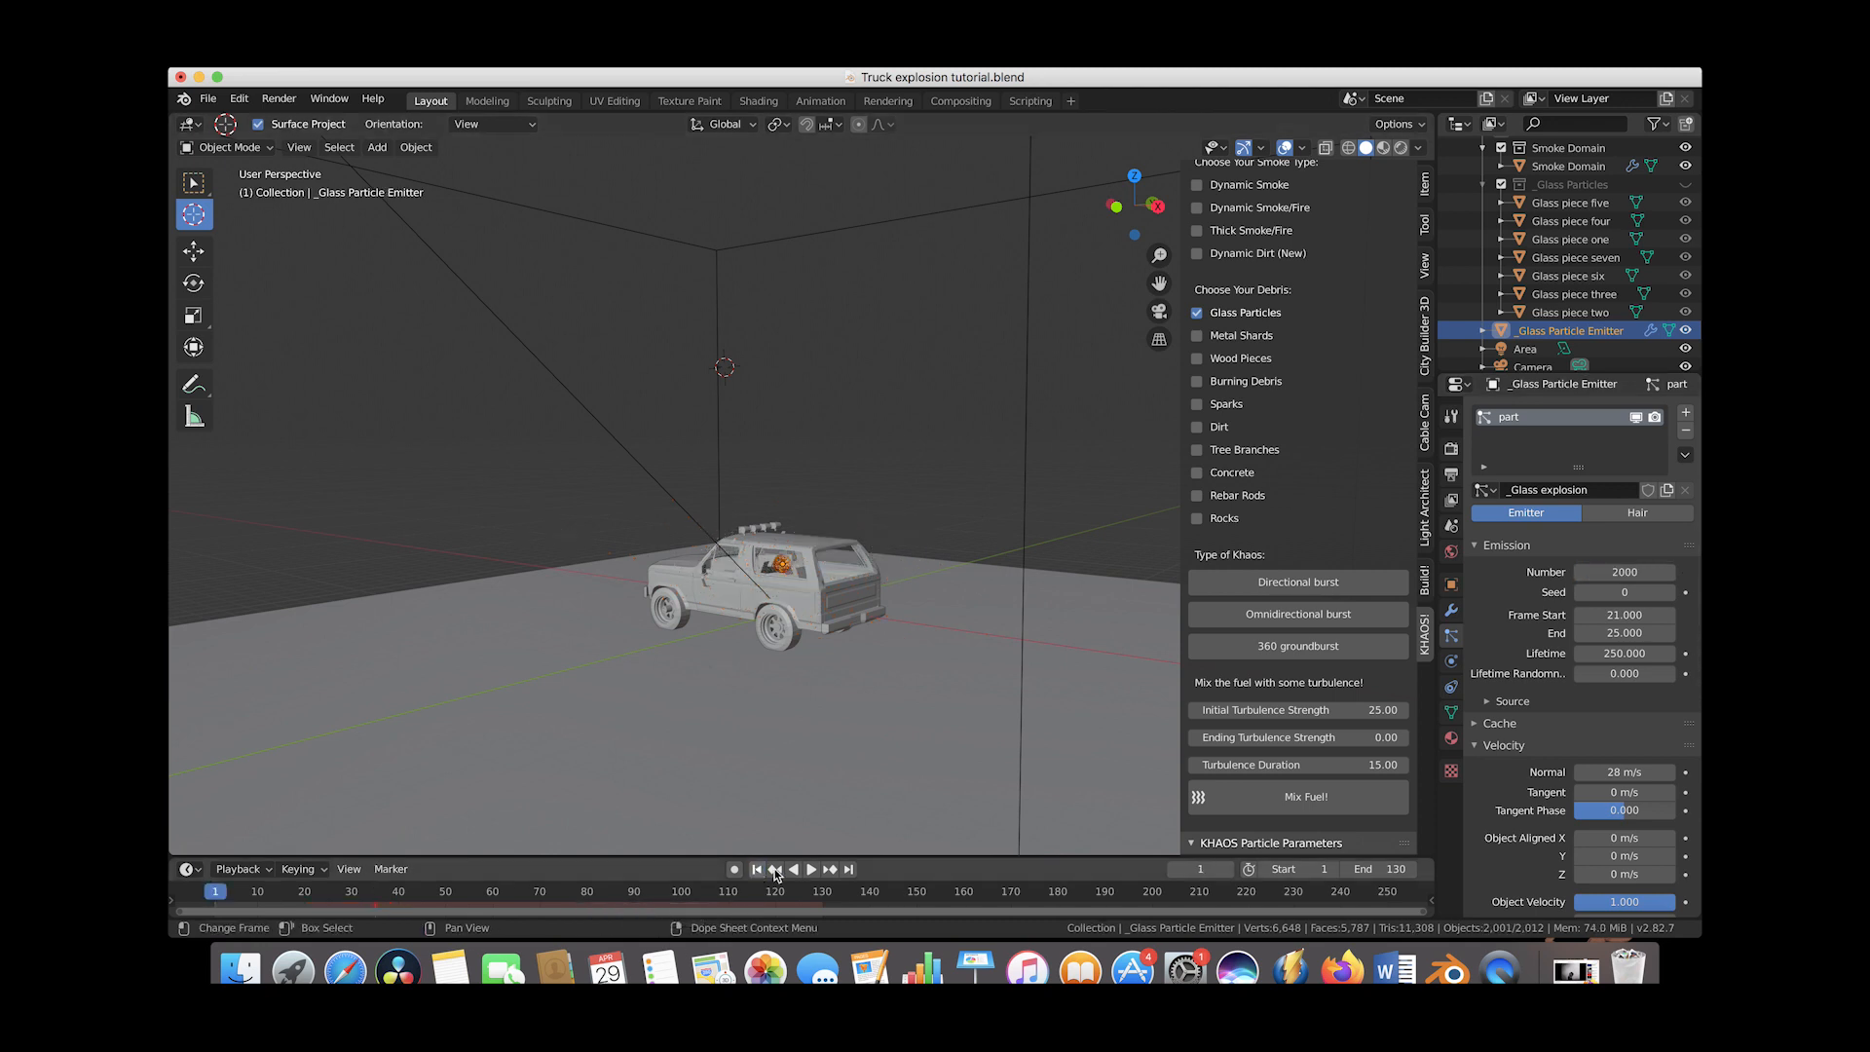
left_click(810, 869)
middle_click_drag(769, 507, 804, 499)
scroll(804, 500, "left", 10)
scroll(804, 499, "right", 8)
scroll(804, 499, "up", 5)
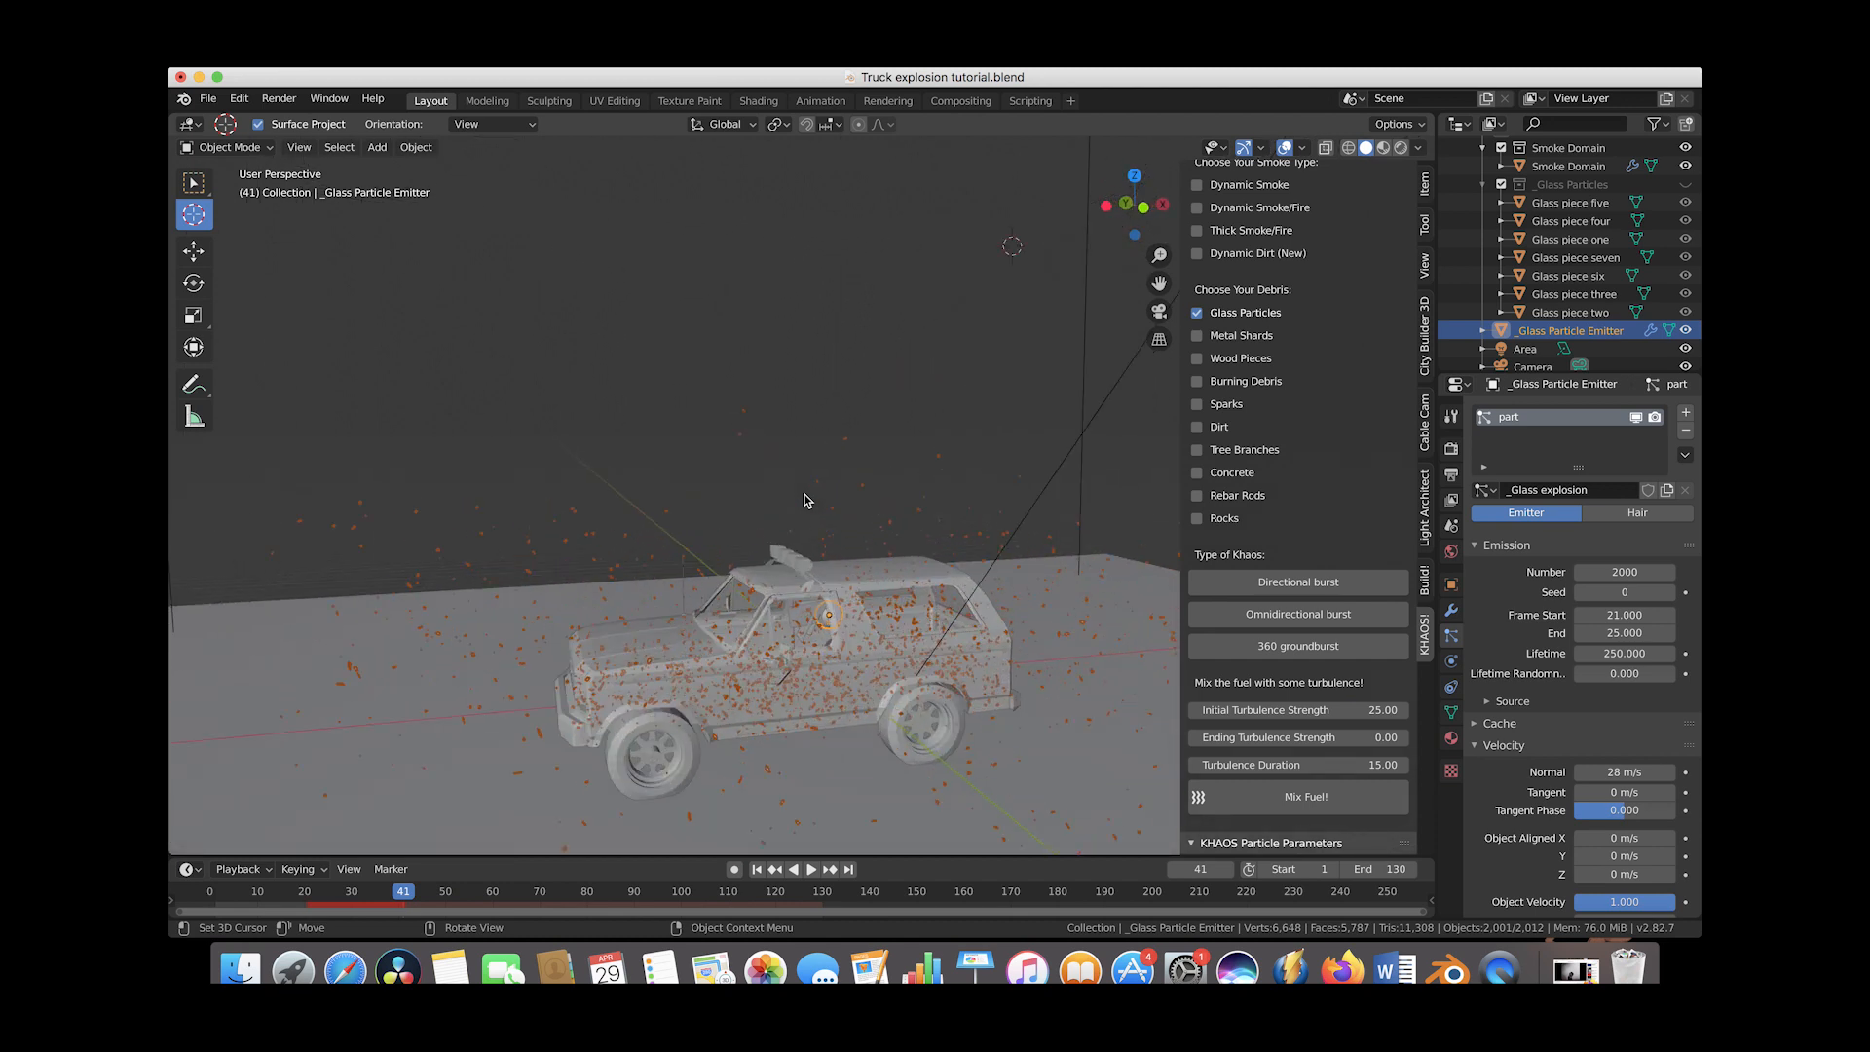
scroll(805, 500, "left", 8)
scroll(804, 500, "right", 12)
scroll(804, 500, "down", 6)
Set the glass emitter's particle Number to 2400 and its velocity Randomize to 28
left_click(1613, 571)
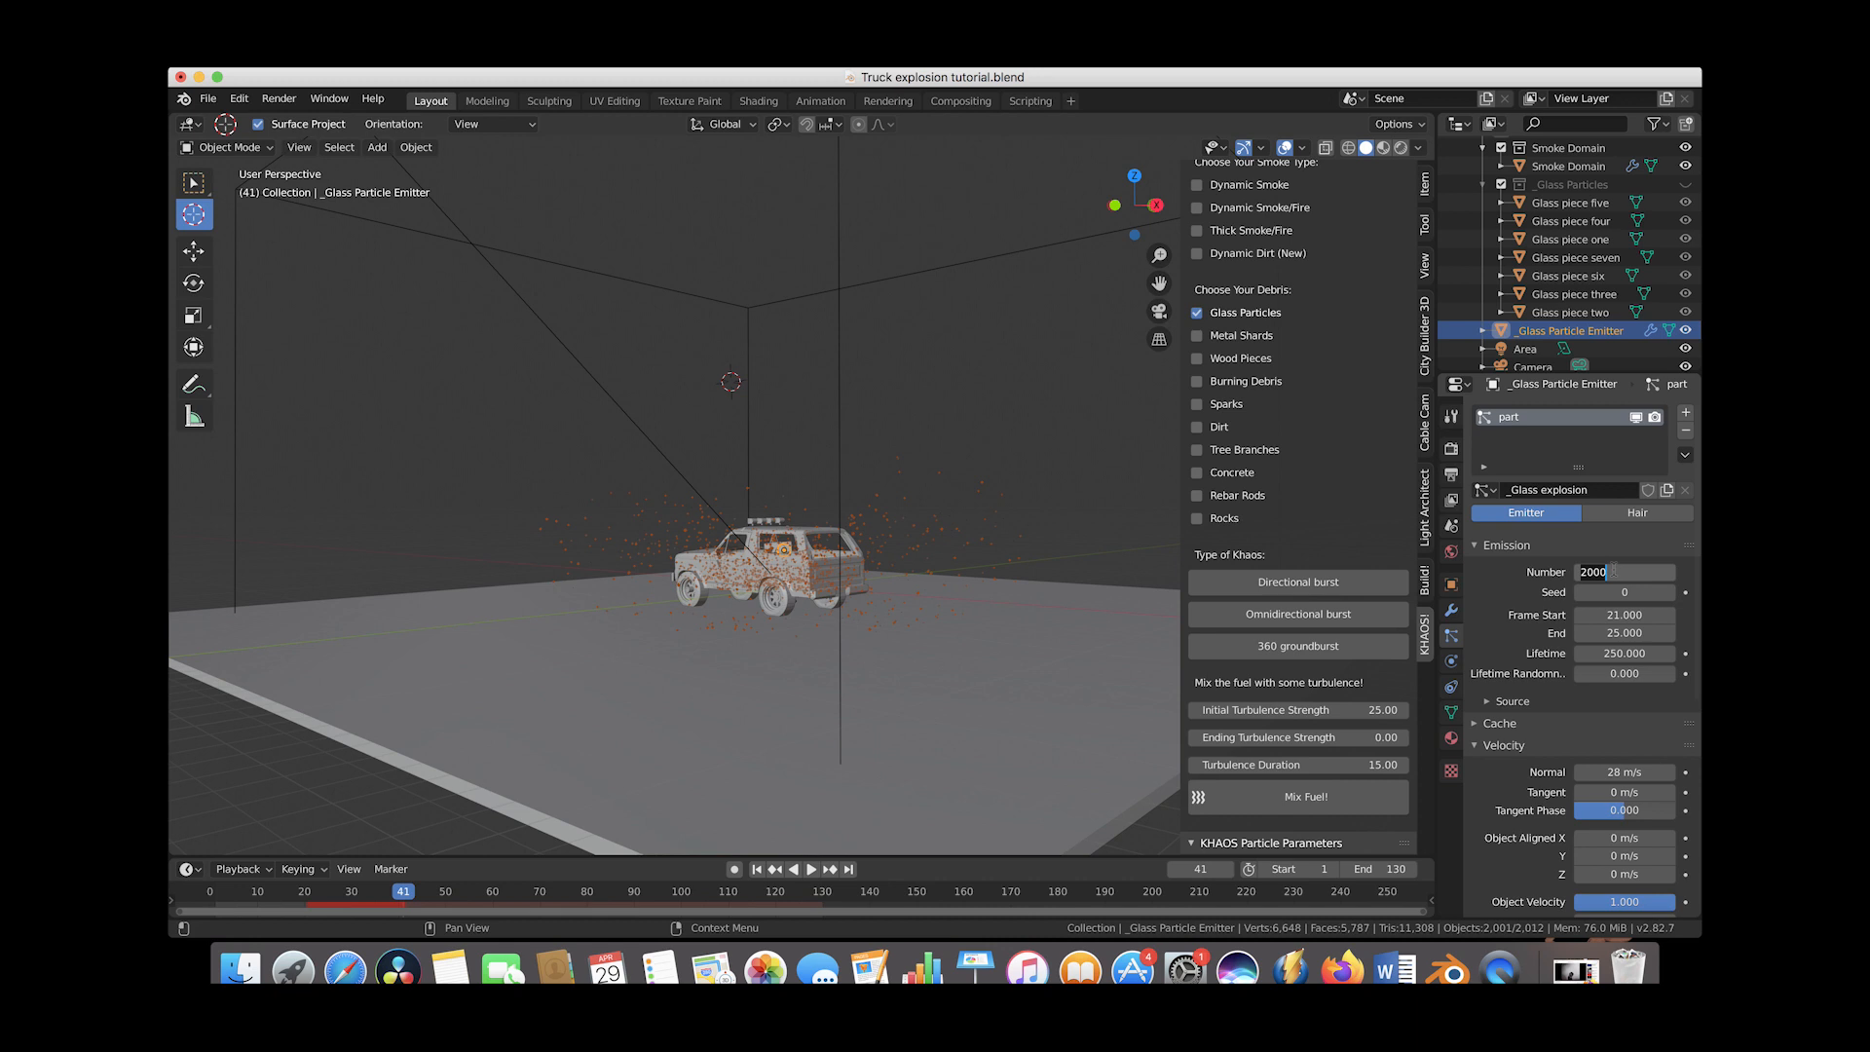
type("2400")
key("Return")
scroll(1589, 789, "down", 4)
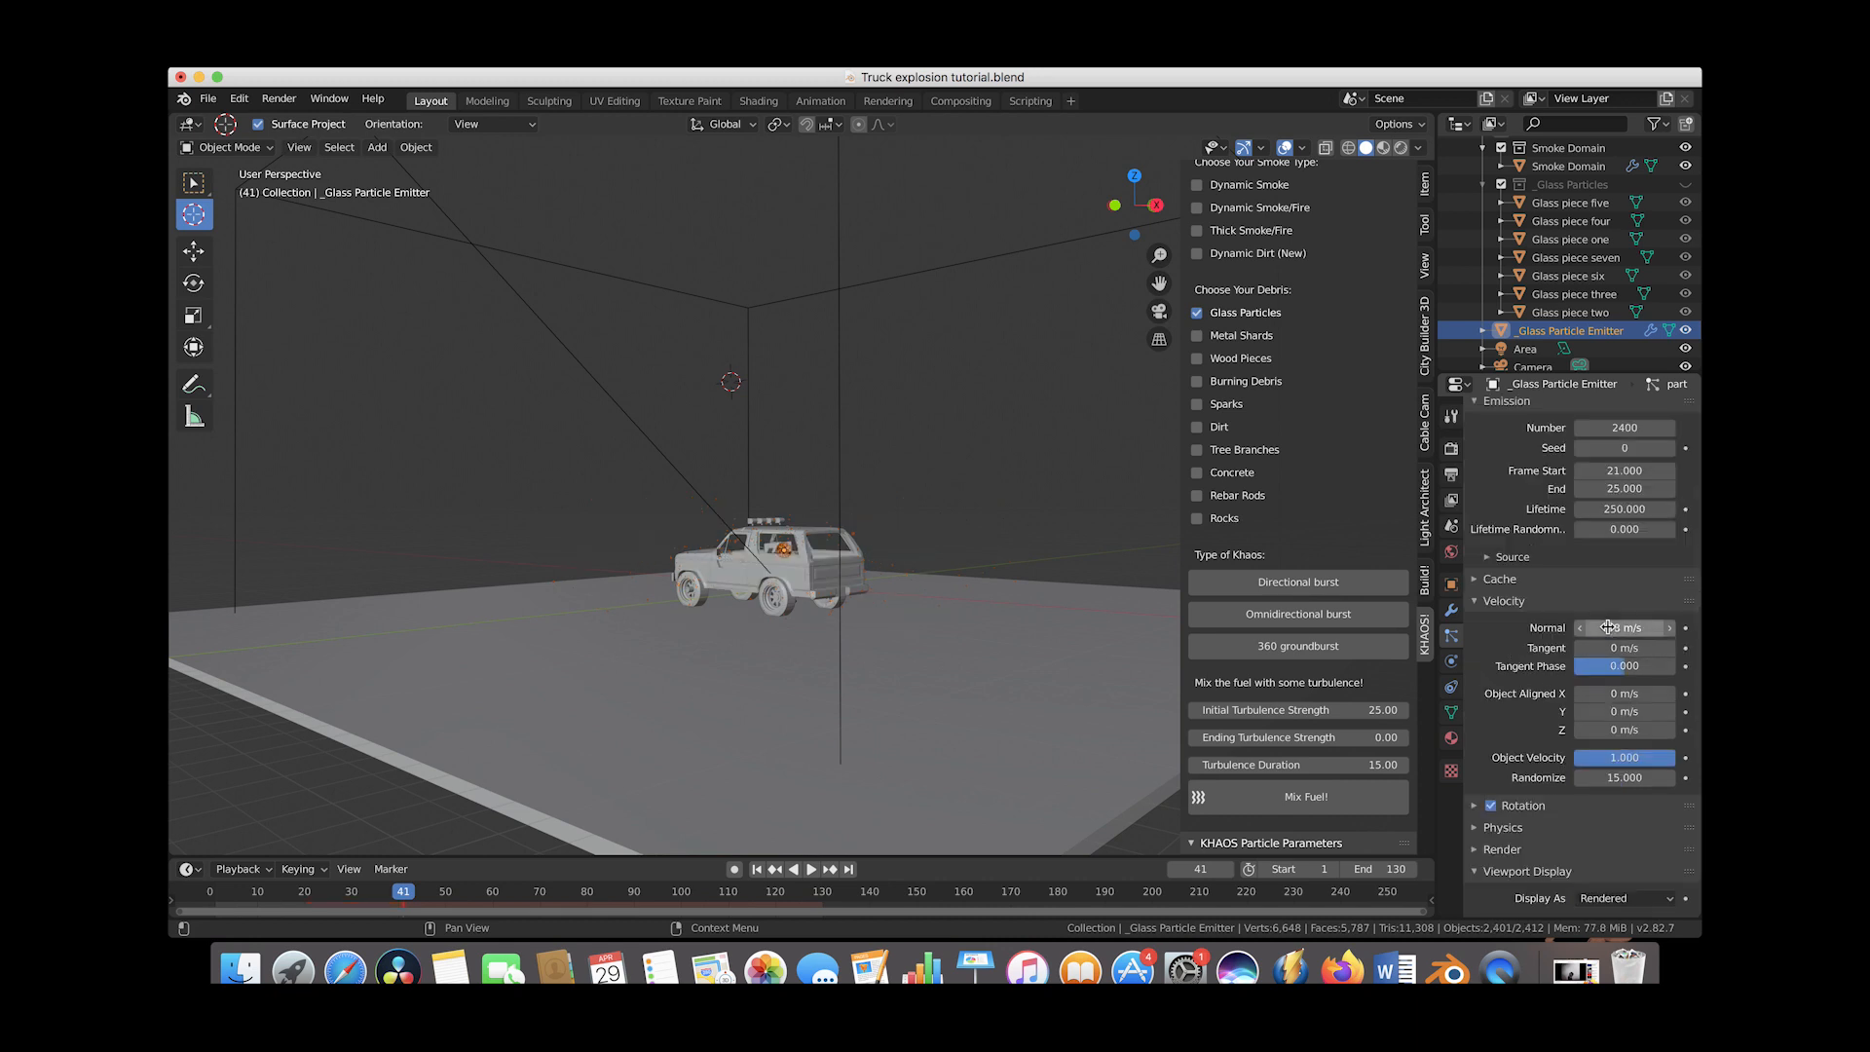
left_click(1621, 778)
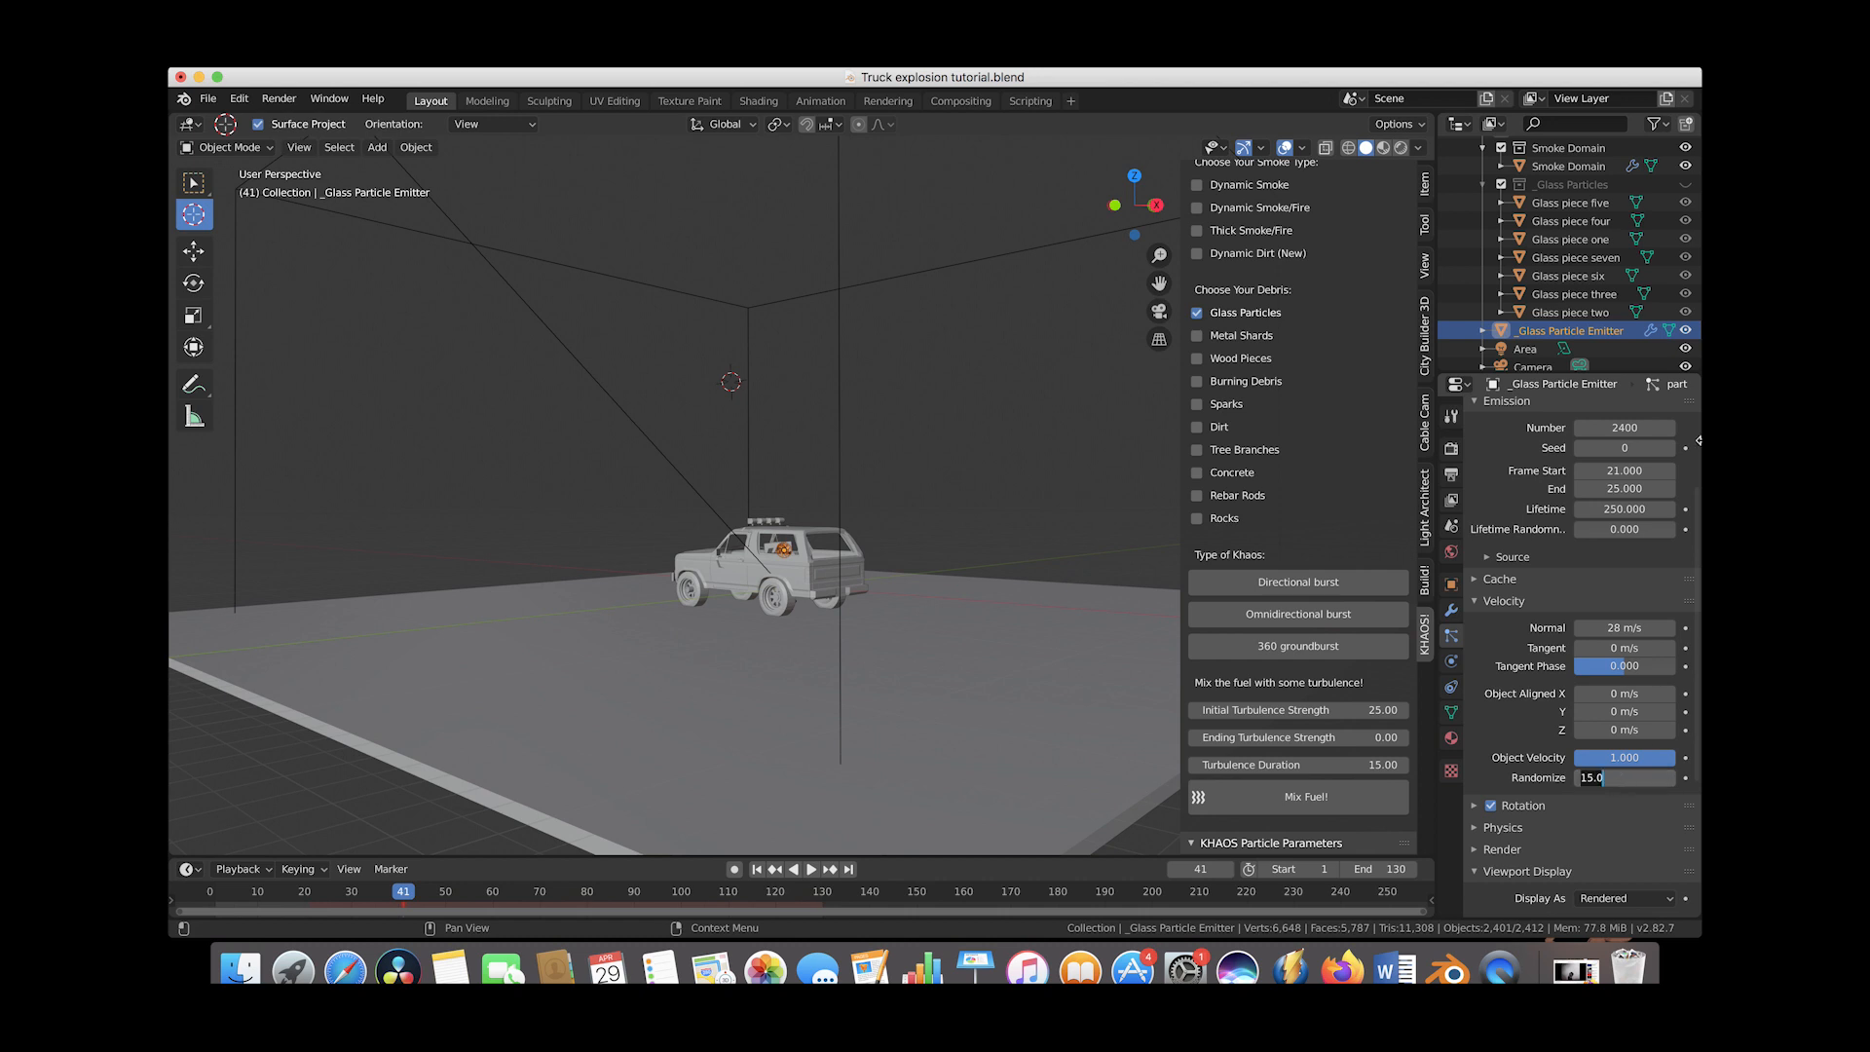
type("28")
key("Return")
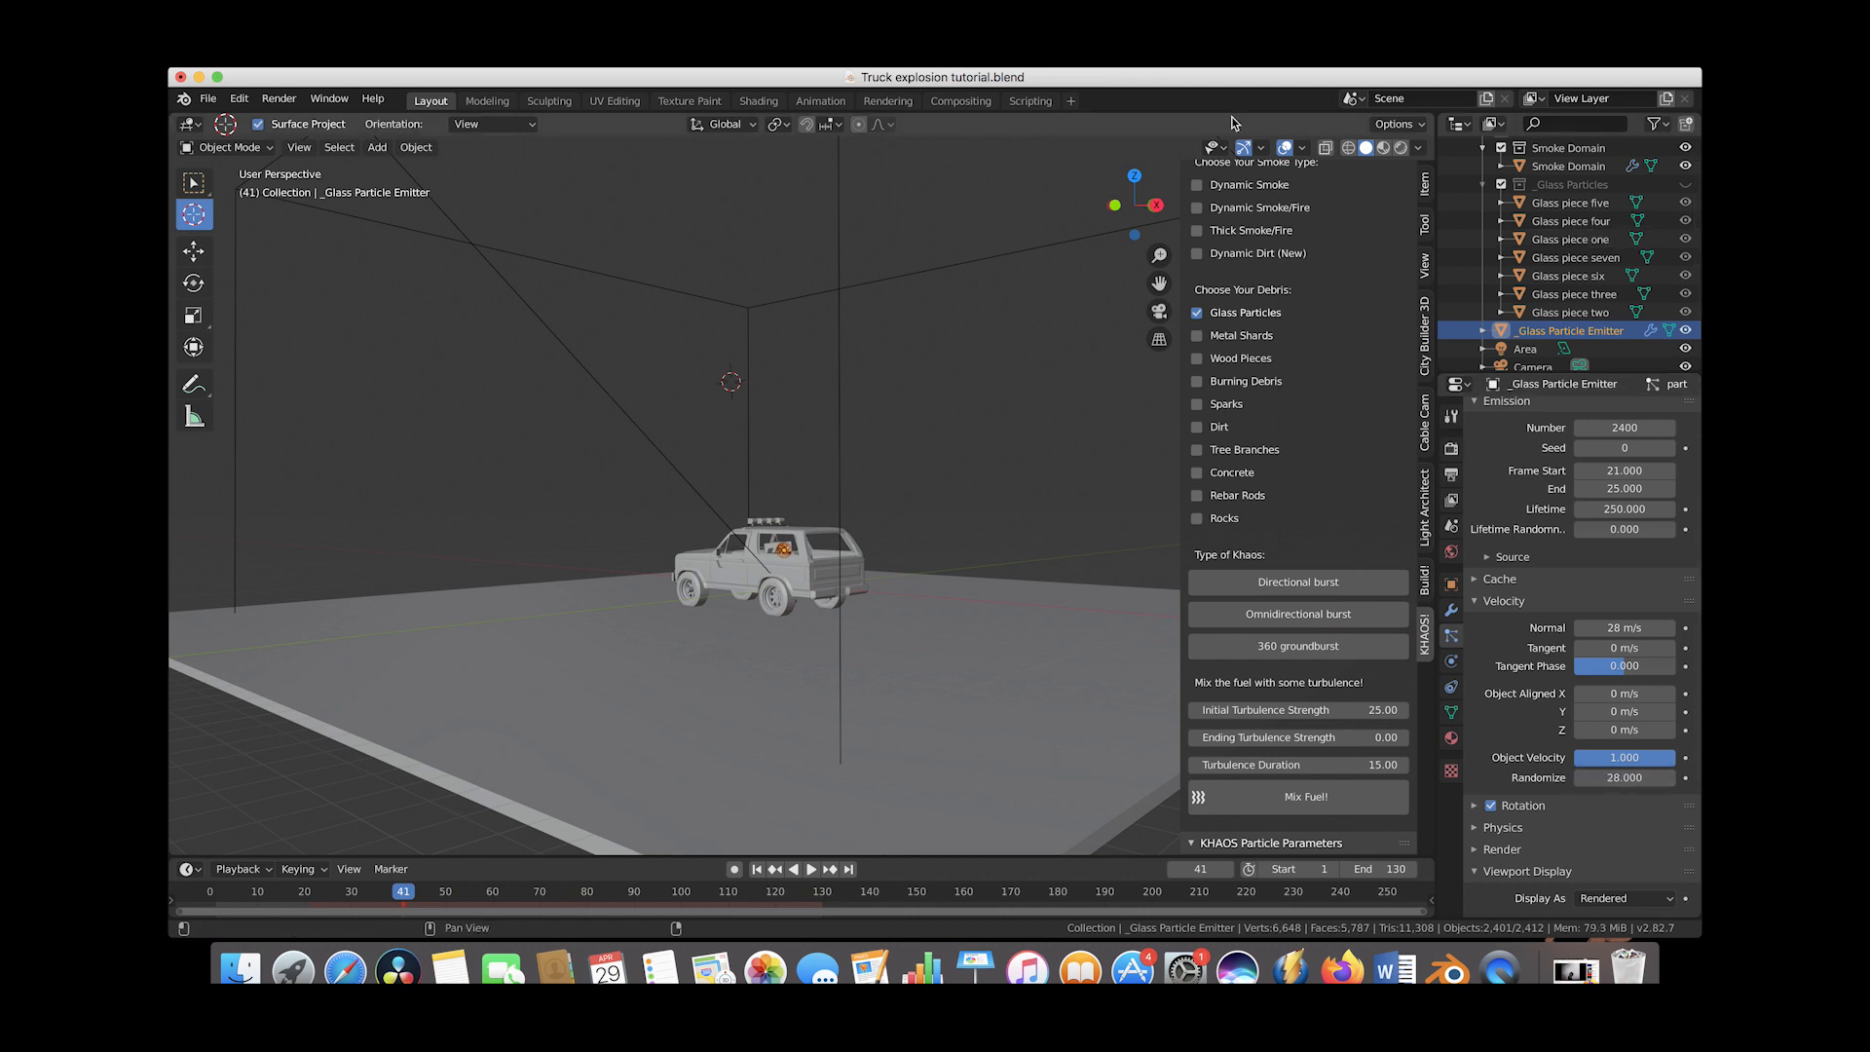
Scrub back through the burst to frame 35 and check how the glass spreads around the truck
scroll(783, 405, "left", 5)
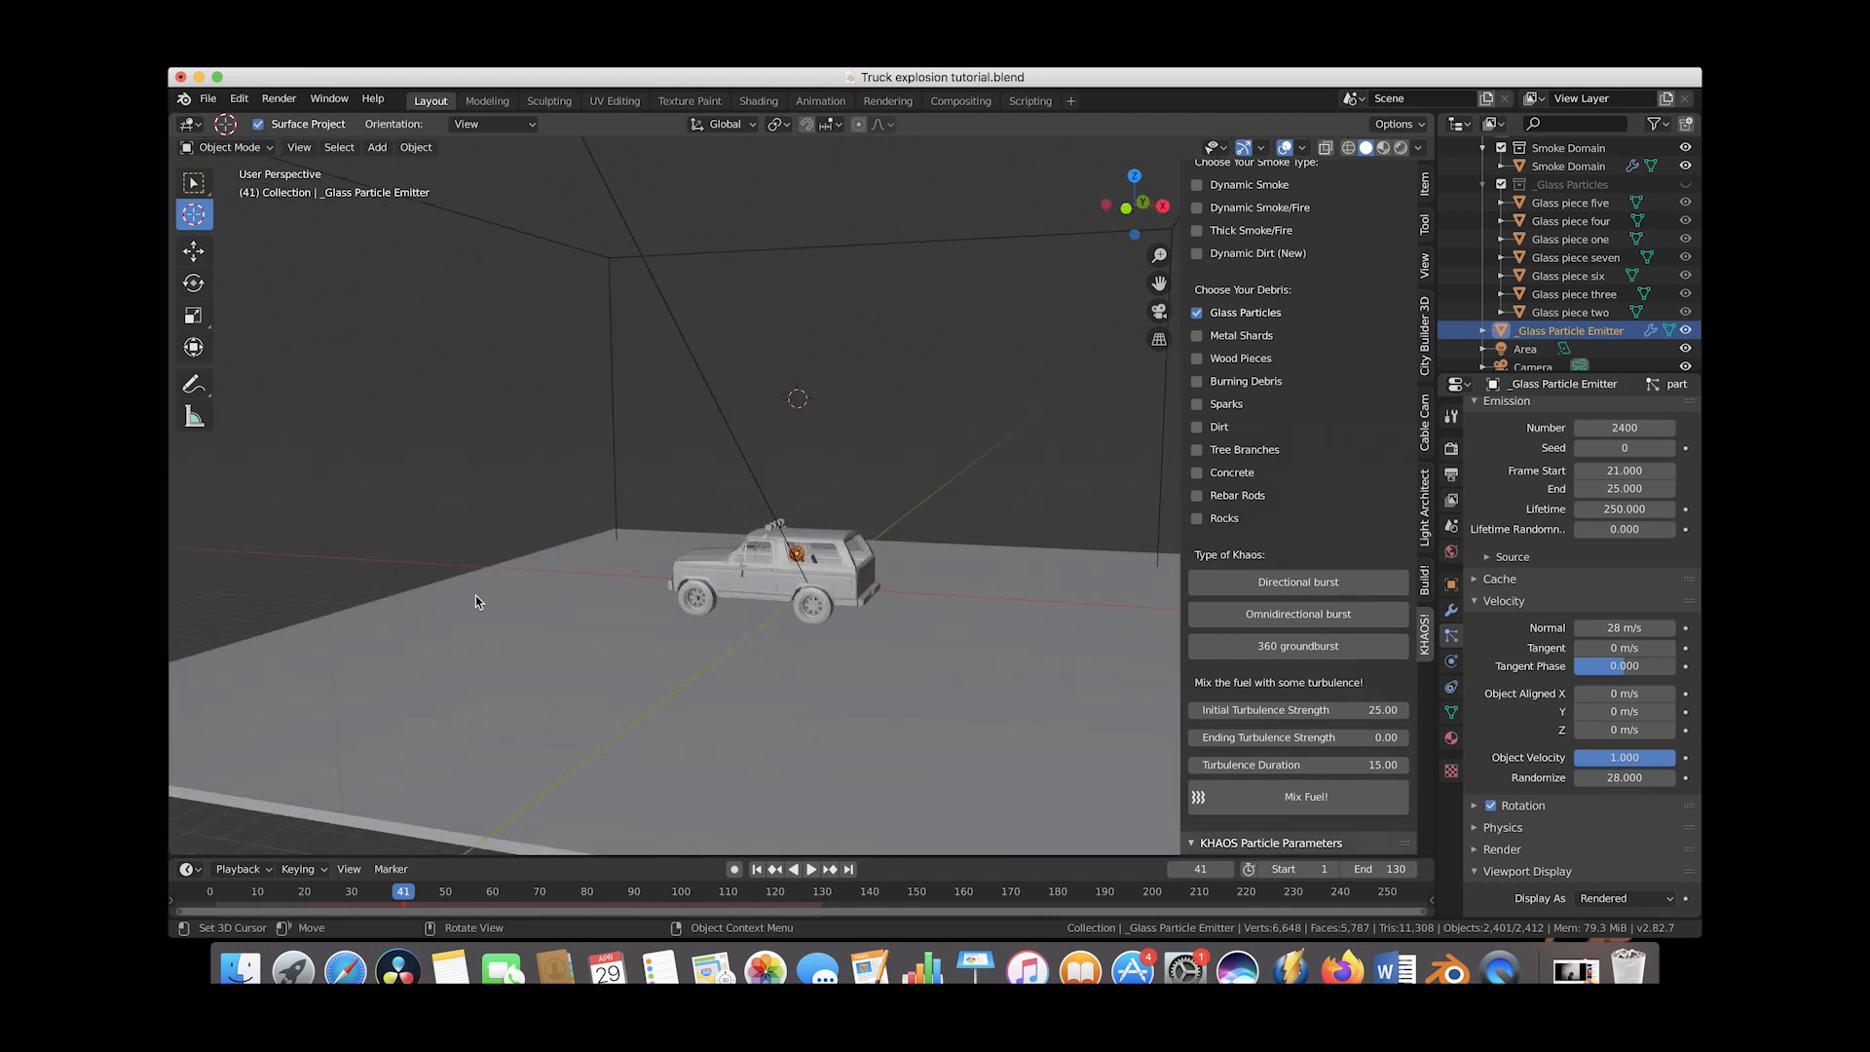
middle_click_drag(555, 345, 733, 646)
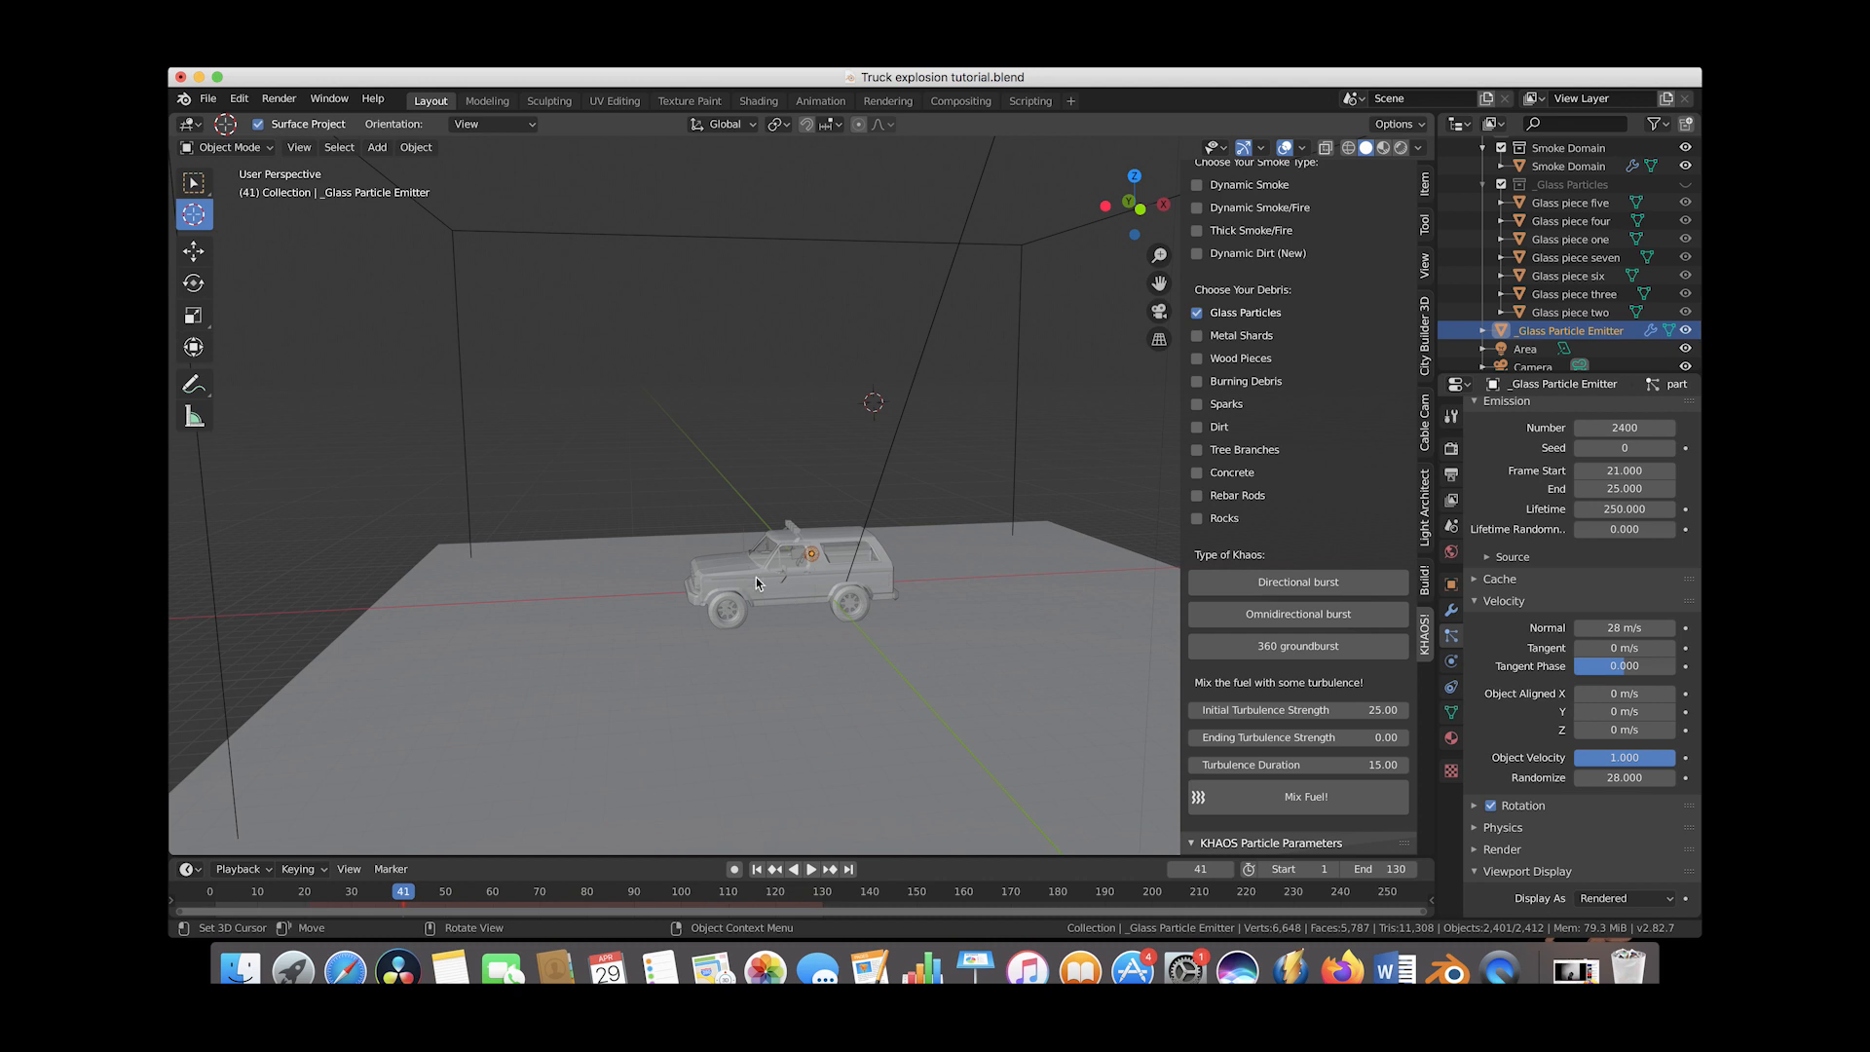
middle_click_drag(755, 576, 779, 582)
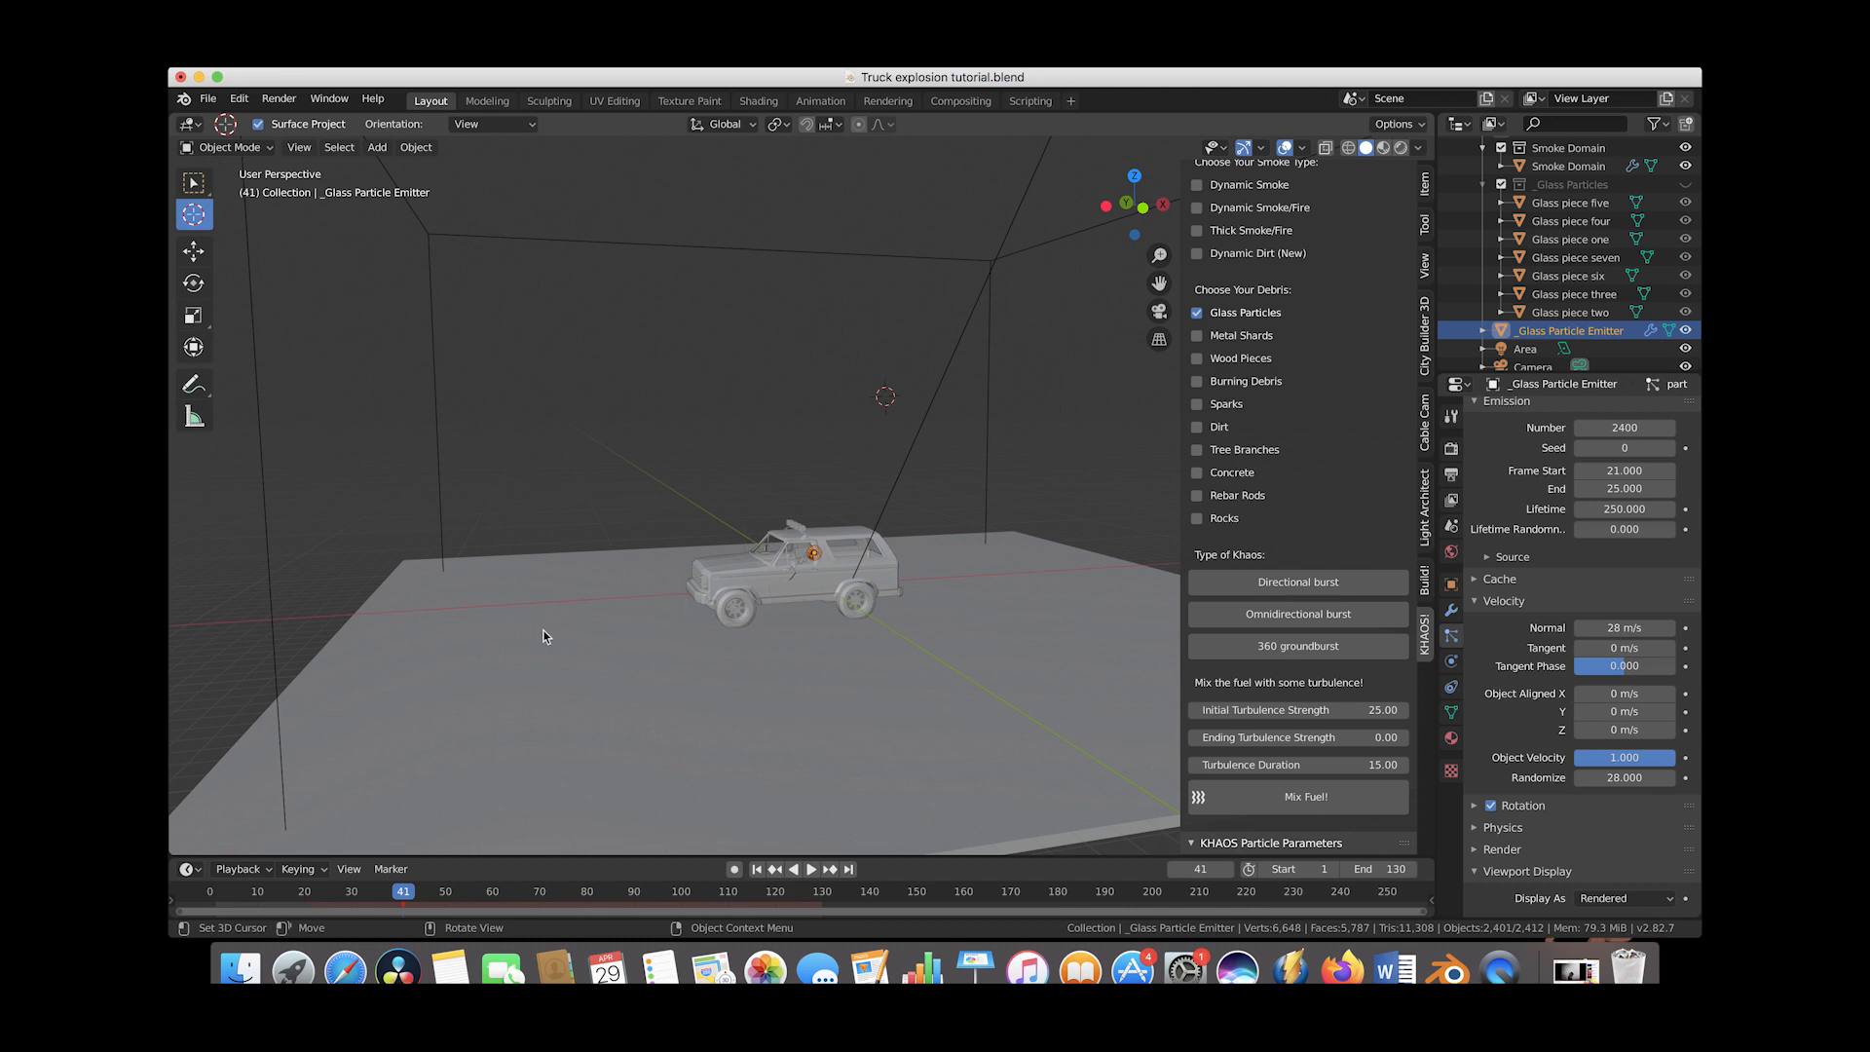
left_click_drag(260, 892, 375, 892)
scroll(757, 672, "right", 10)
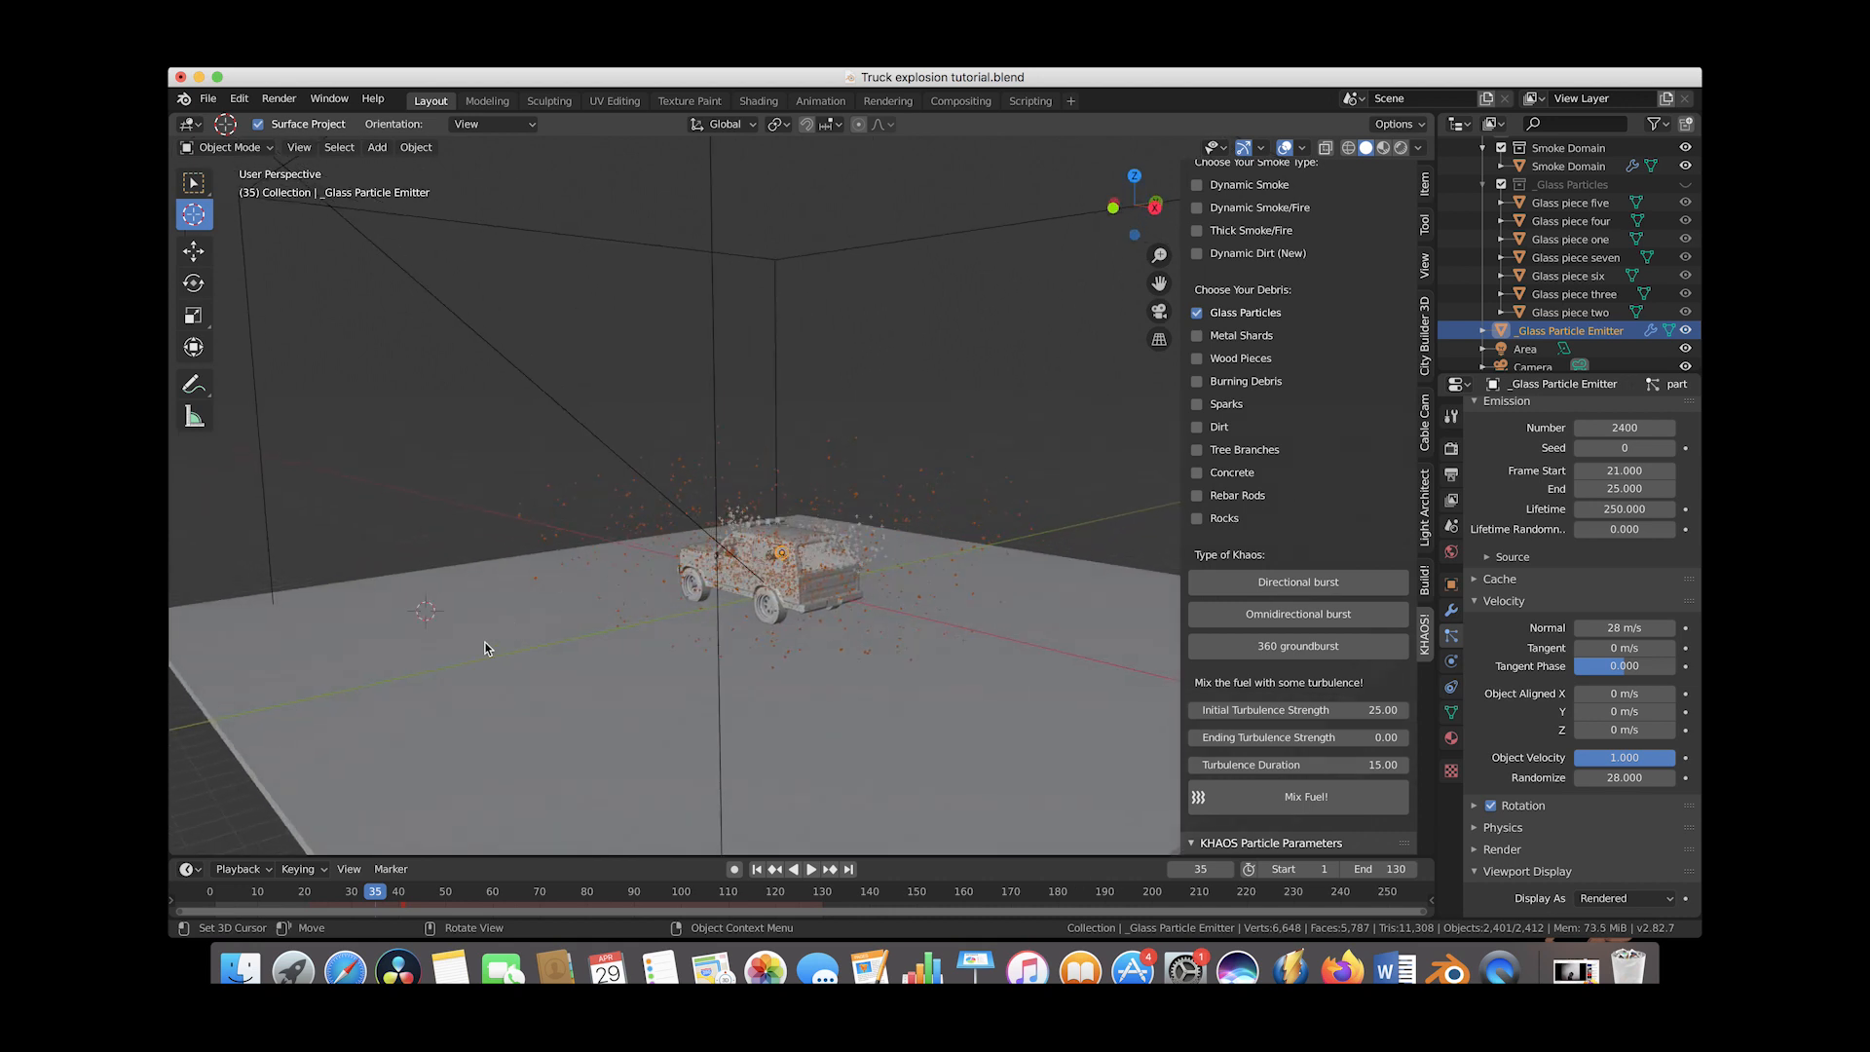
scroll(735, 633, "left", 6)
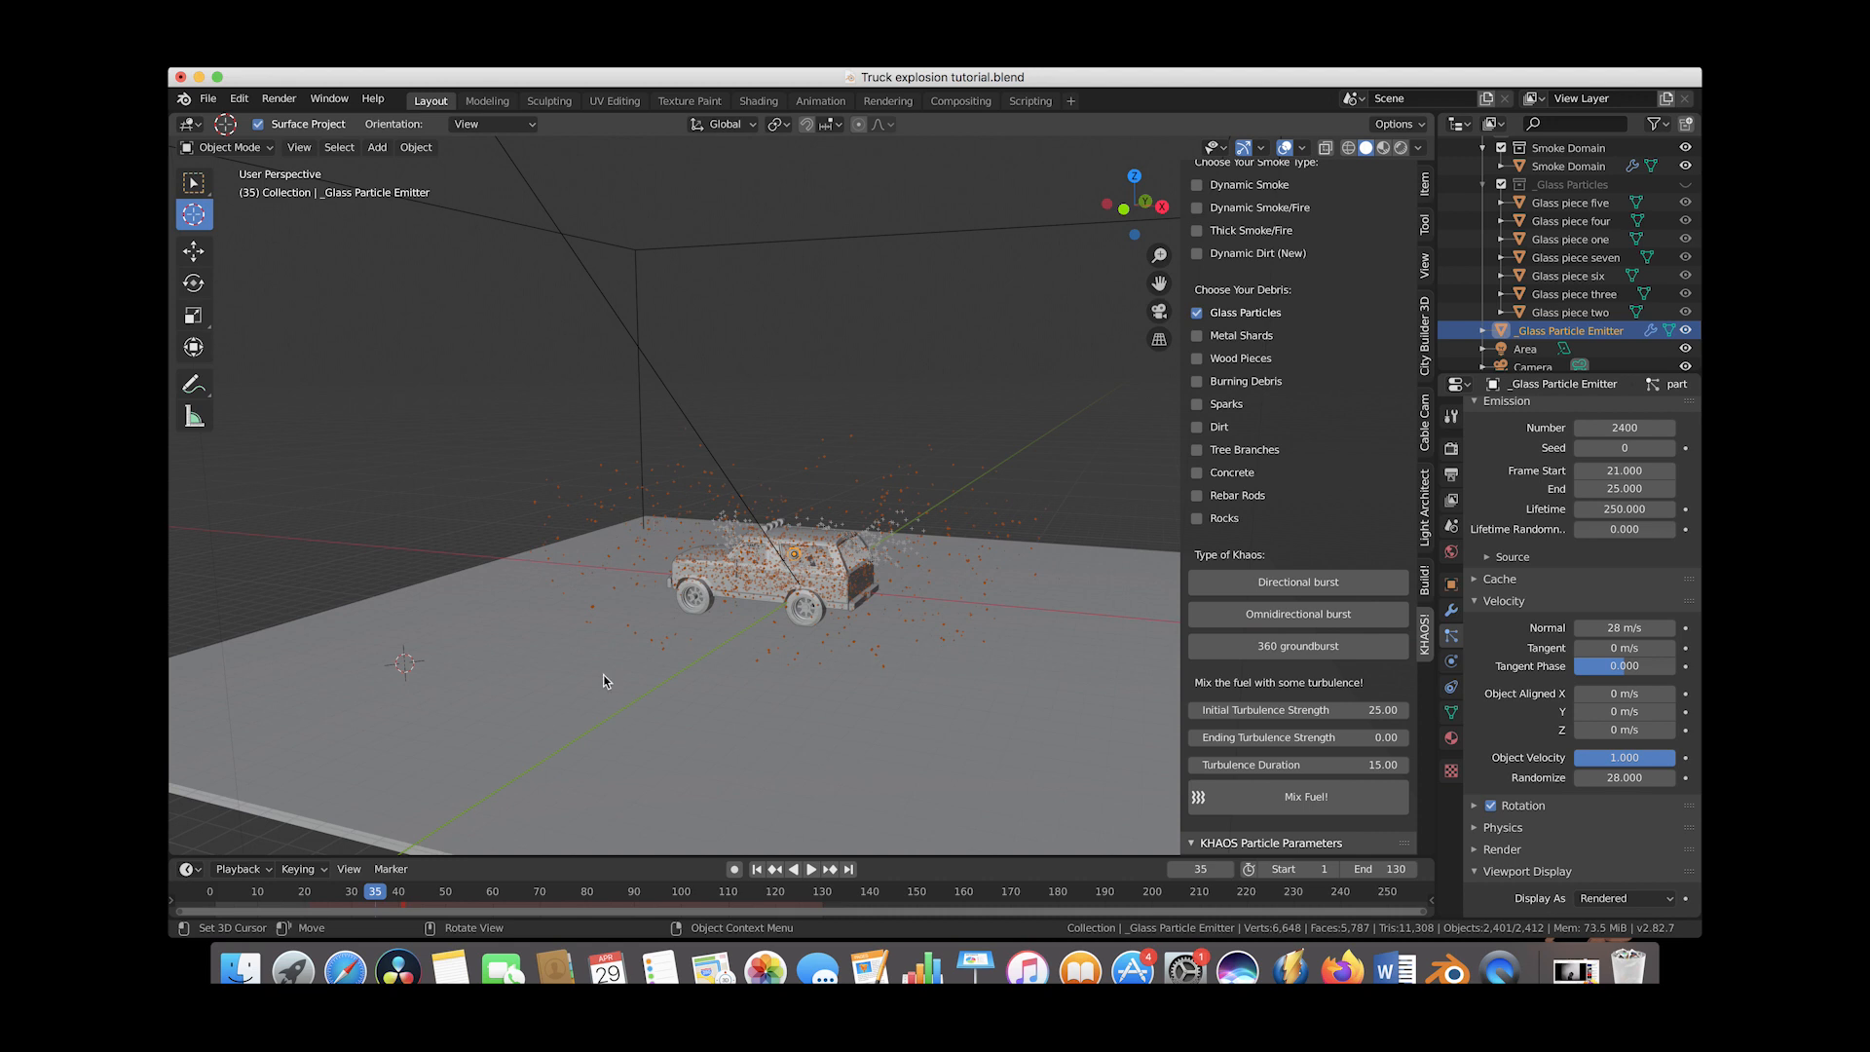
scroll(895, 513, "left", 5)
Set the render Scale of the glass particles to 0.1 and check their size around the truck
scroll(1558, 681, "down", 4)
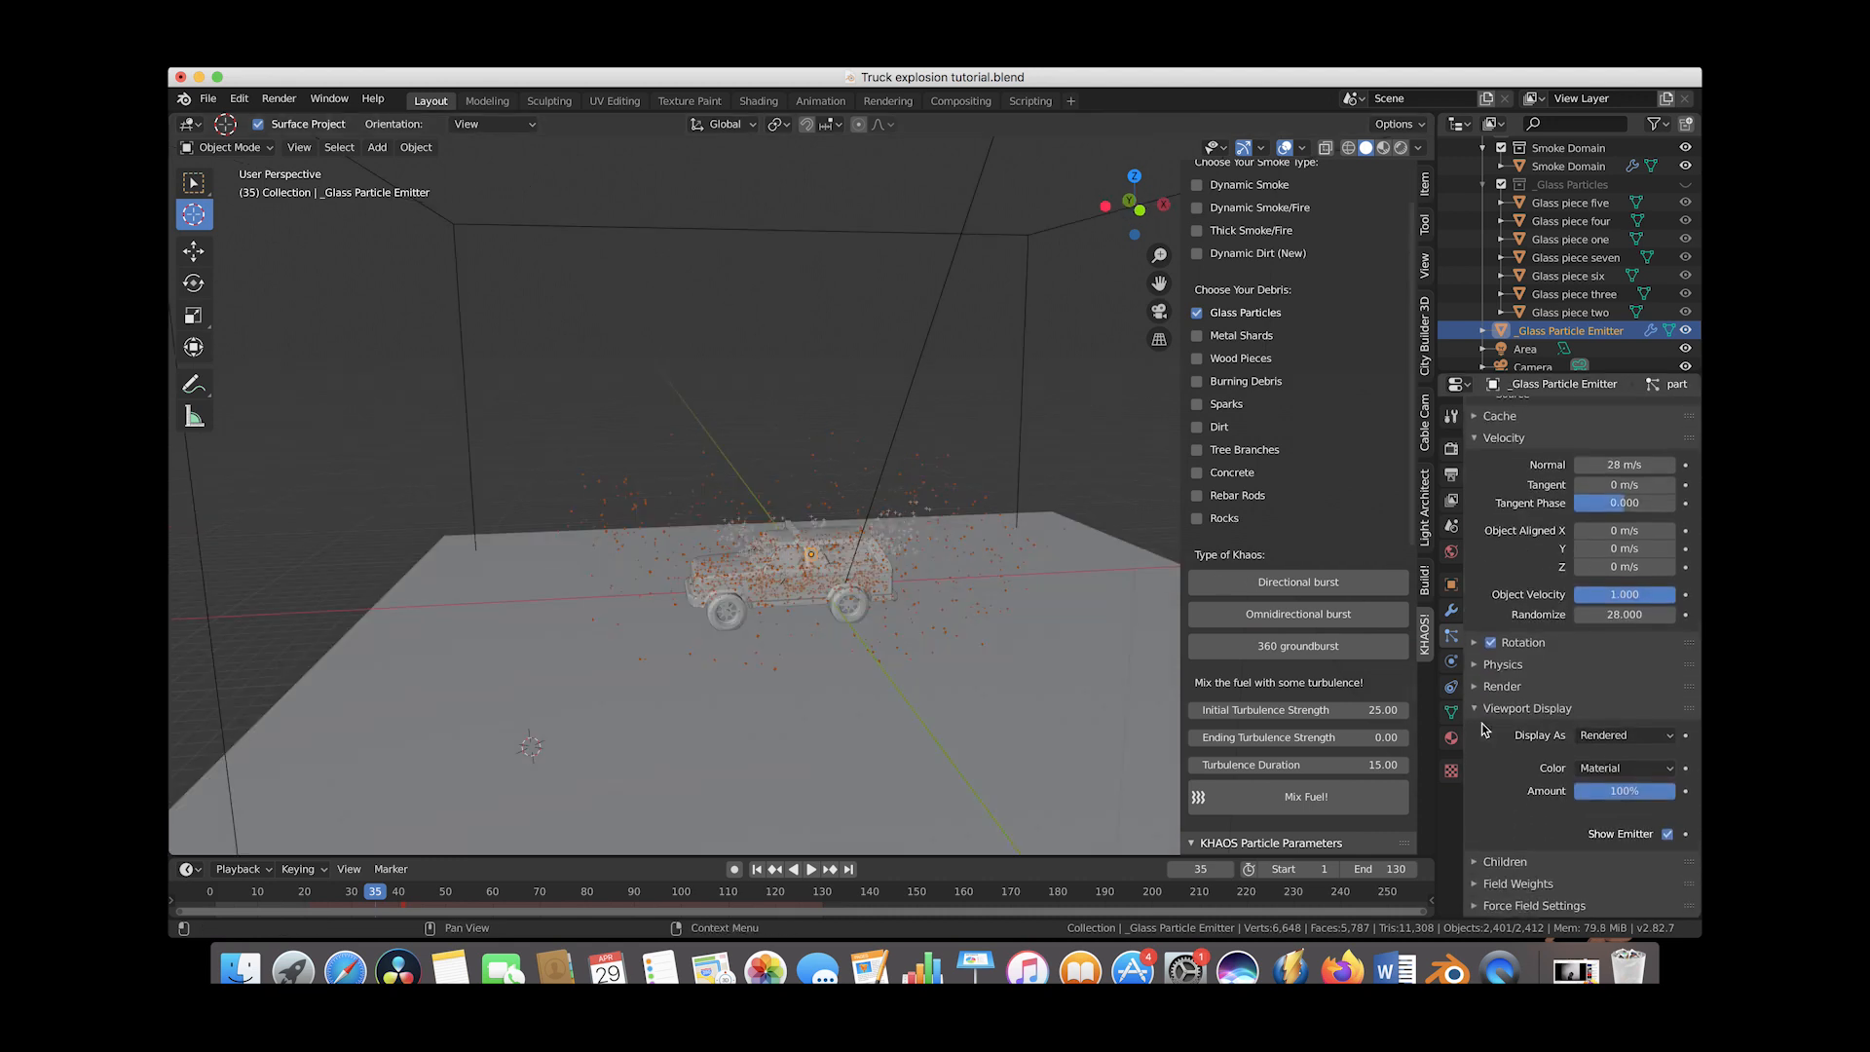
left_click(1473, 681)
scroll(1472, 685, "up", 3)
left_click(1480, 754)
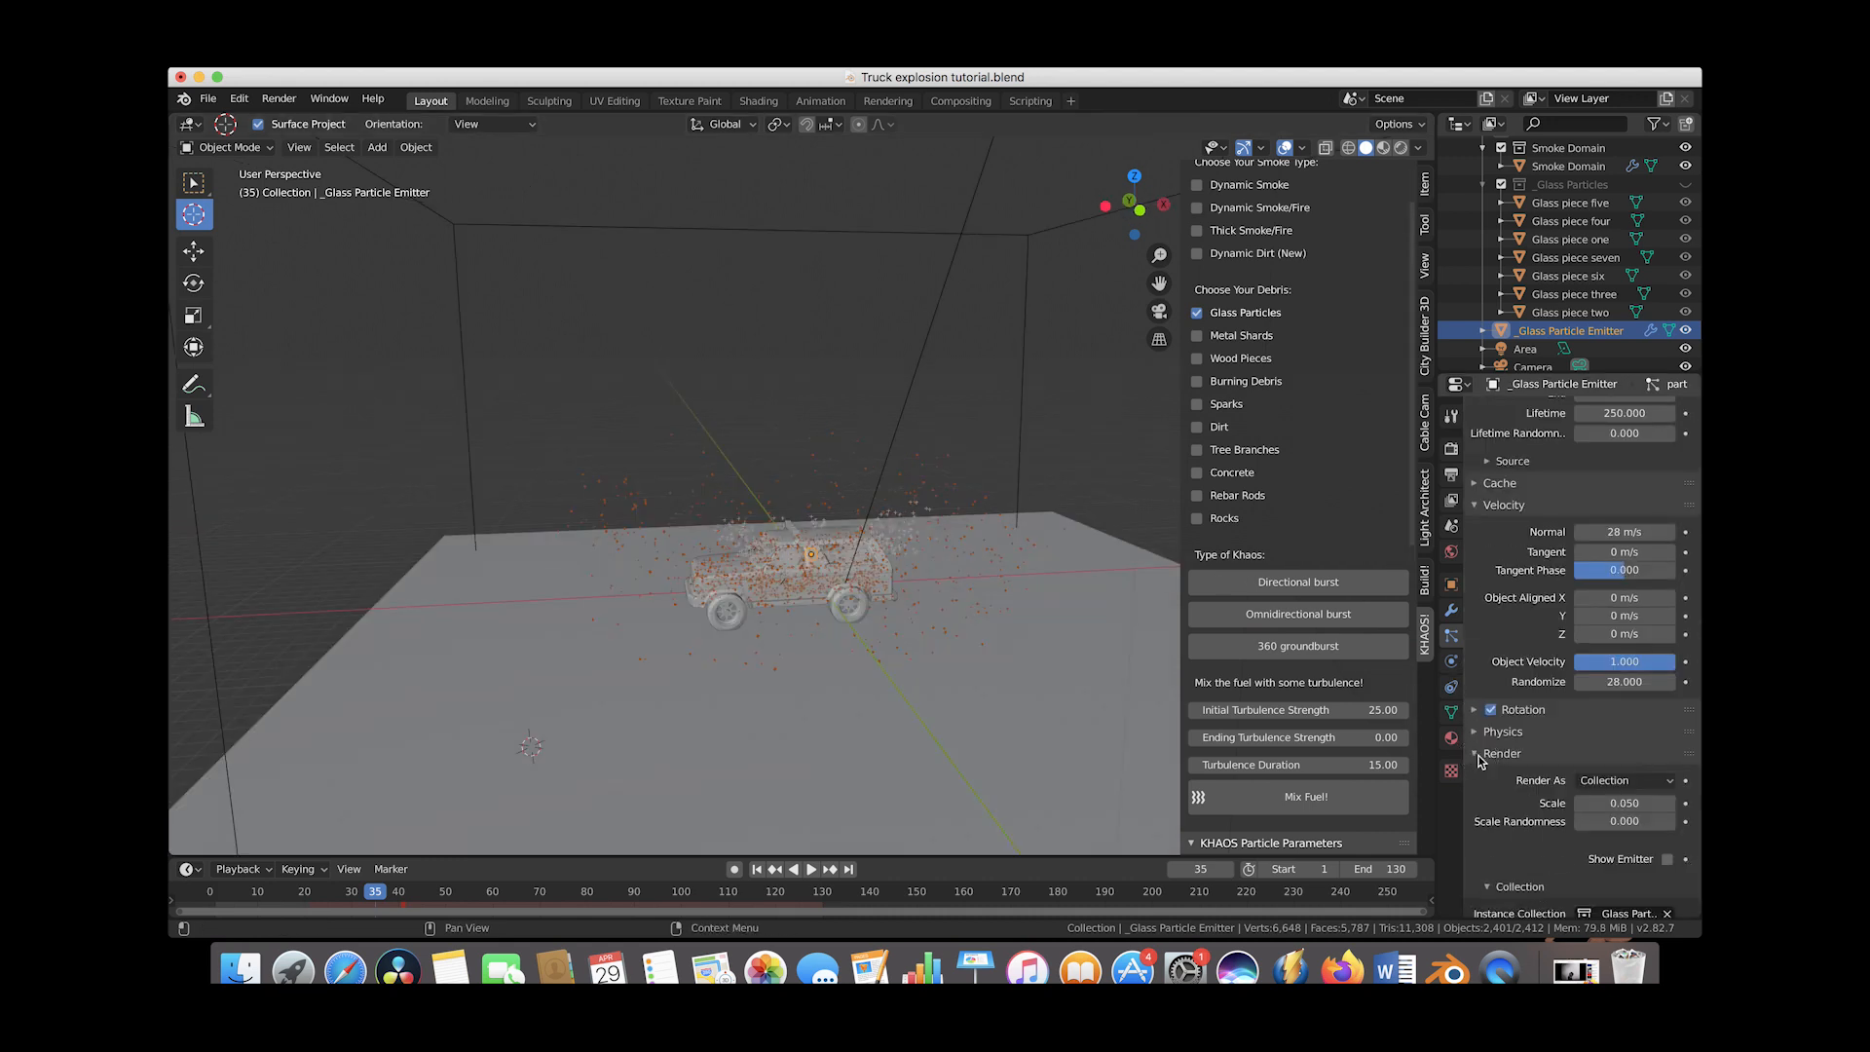
scroll(1596, 770, "down", 3)
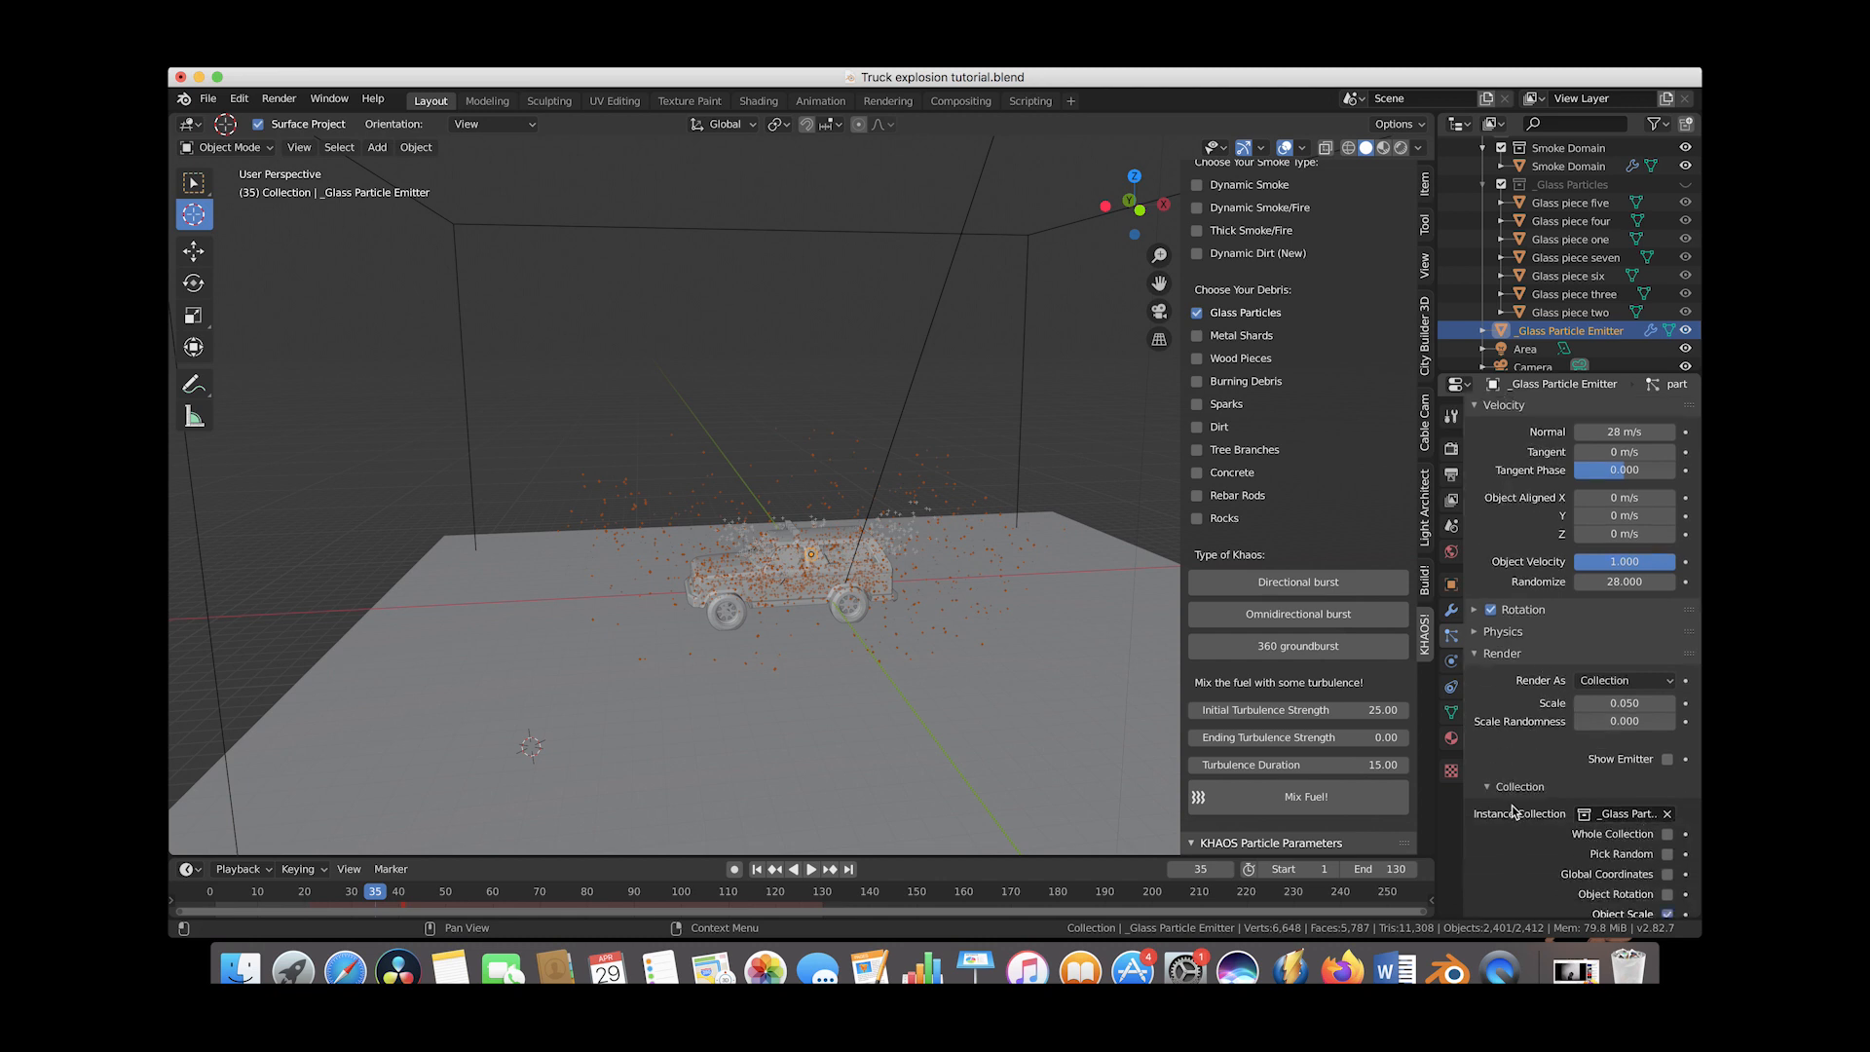
scroll(1506, 734, "down", 2, "ctrl")
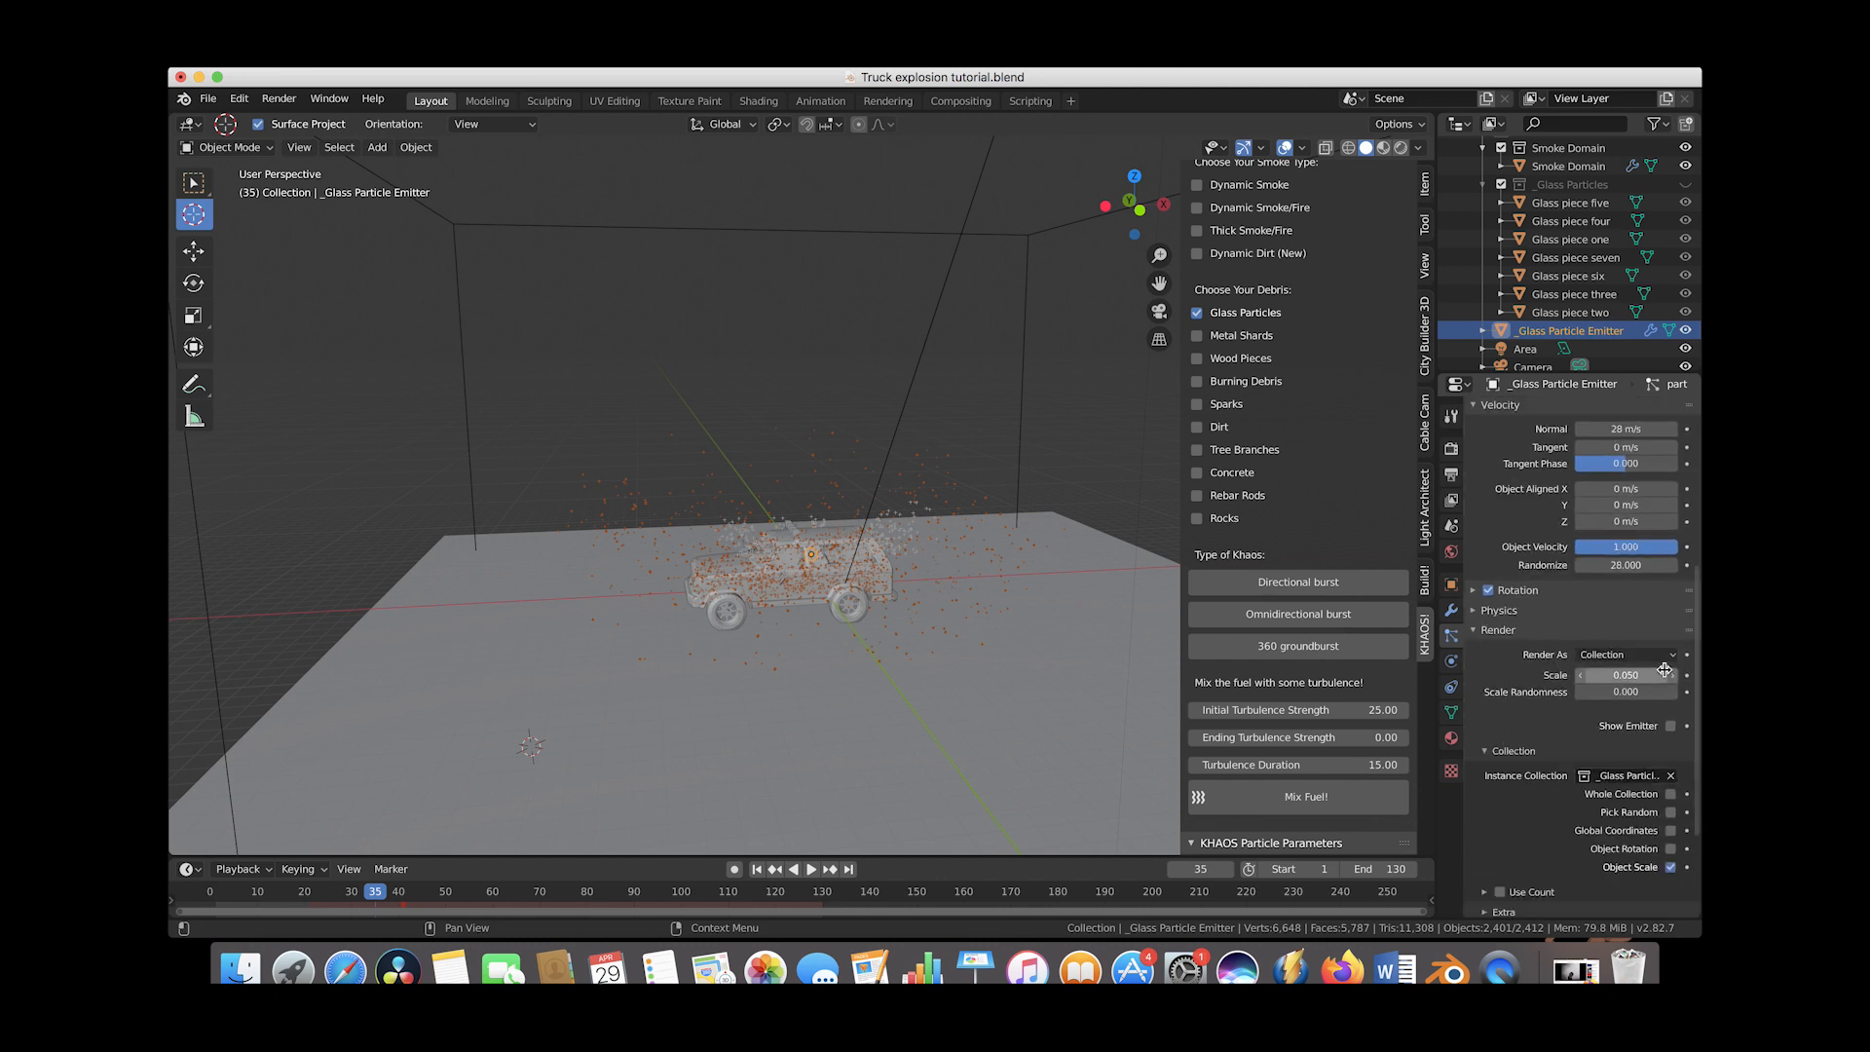
left_click(1636, 675)
type("0.1")
key("Return")
middle_click_drag(905, 734, 664, 444)
middle_click_drag(715, 382, 672, 594)
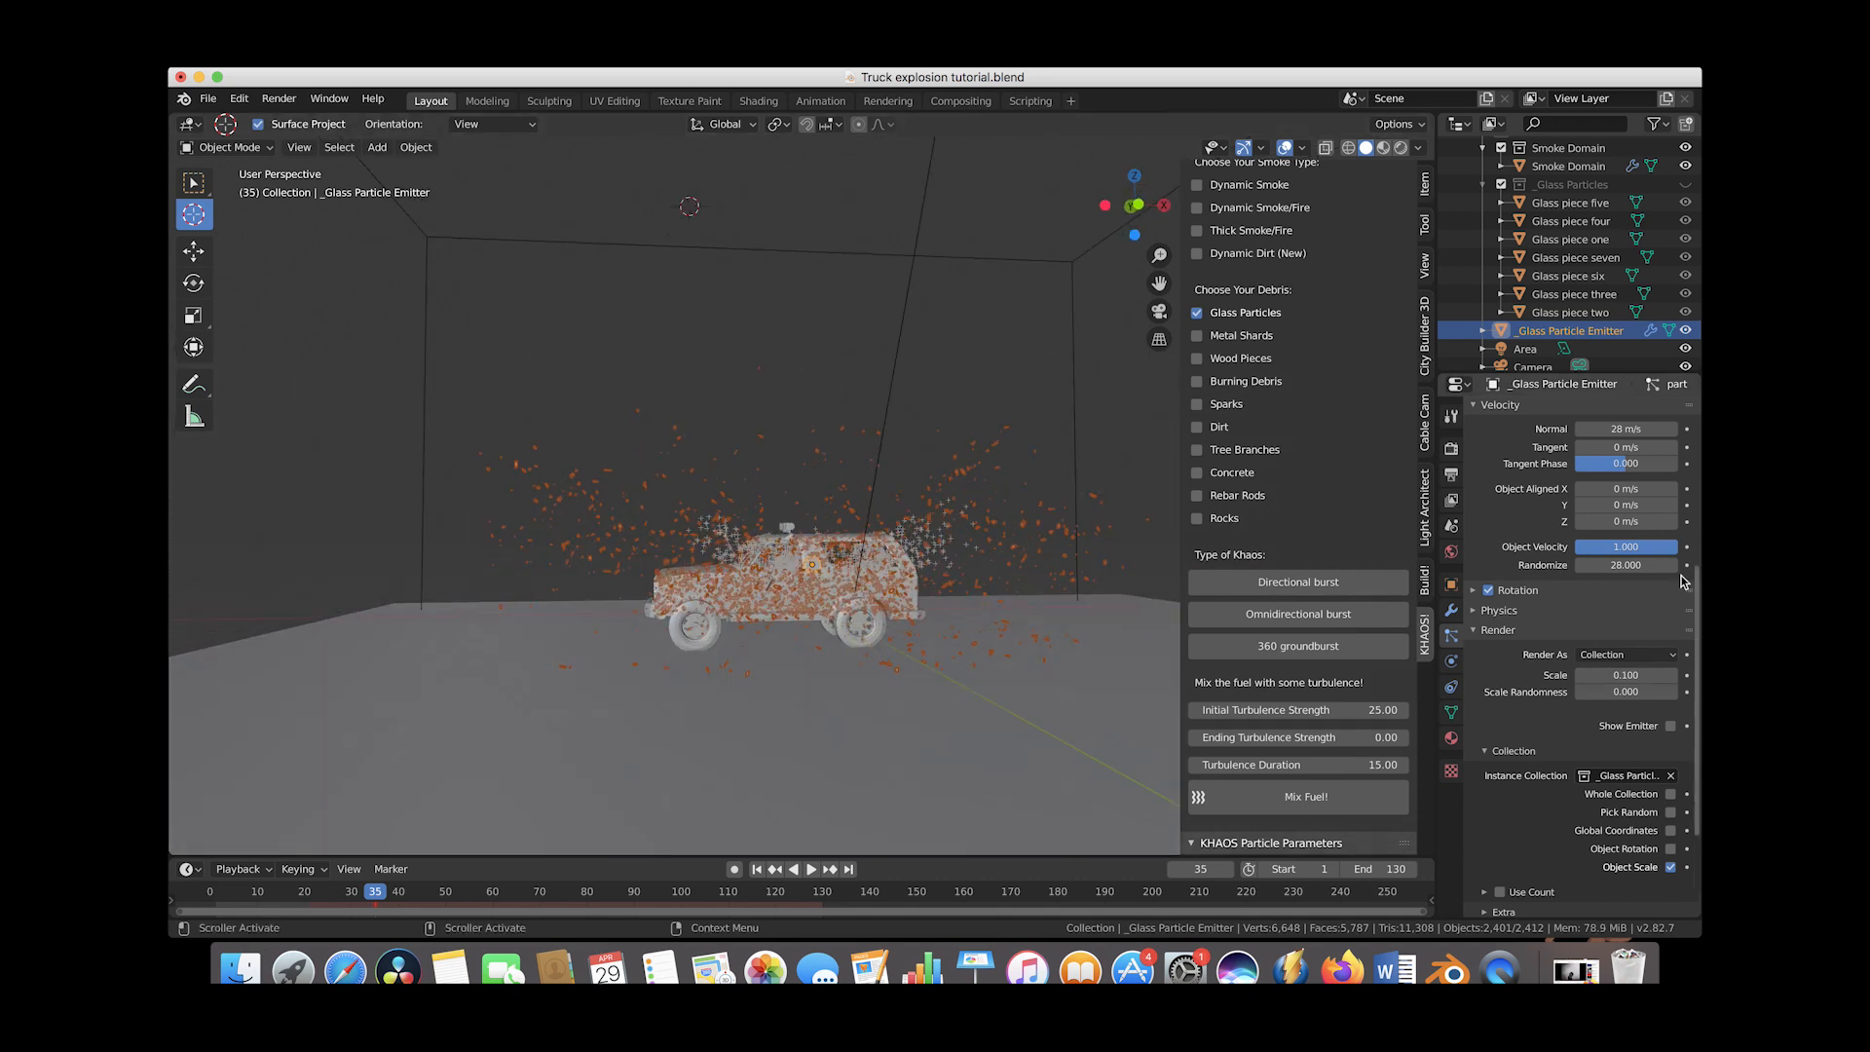
Set the glass particles' render Scale Randomness to 0.6 and replay the burst from the start to frame 75
left_click(1624, 692)
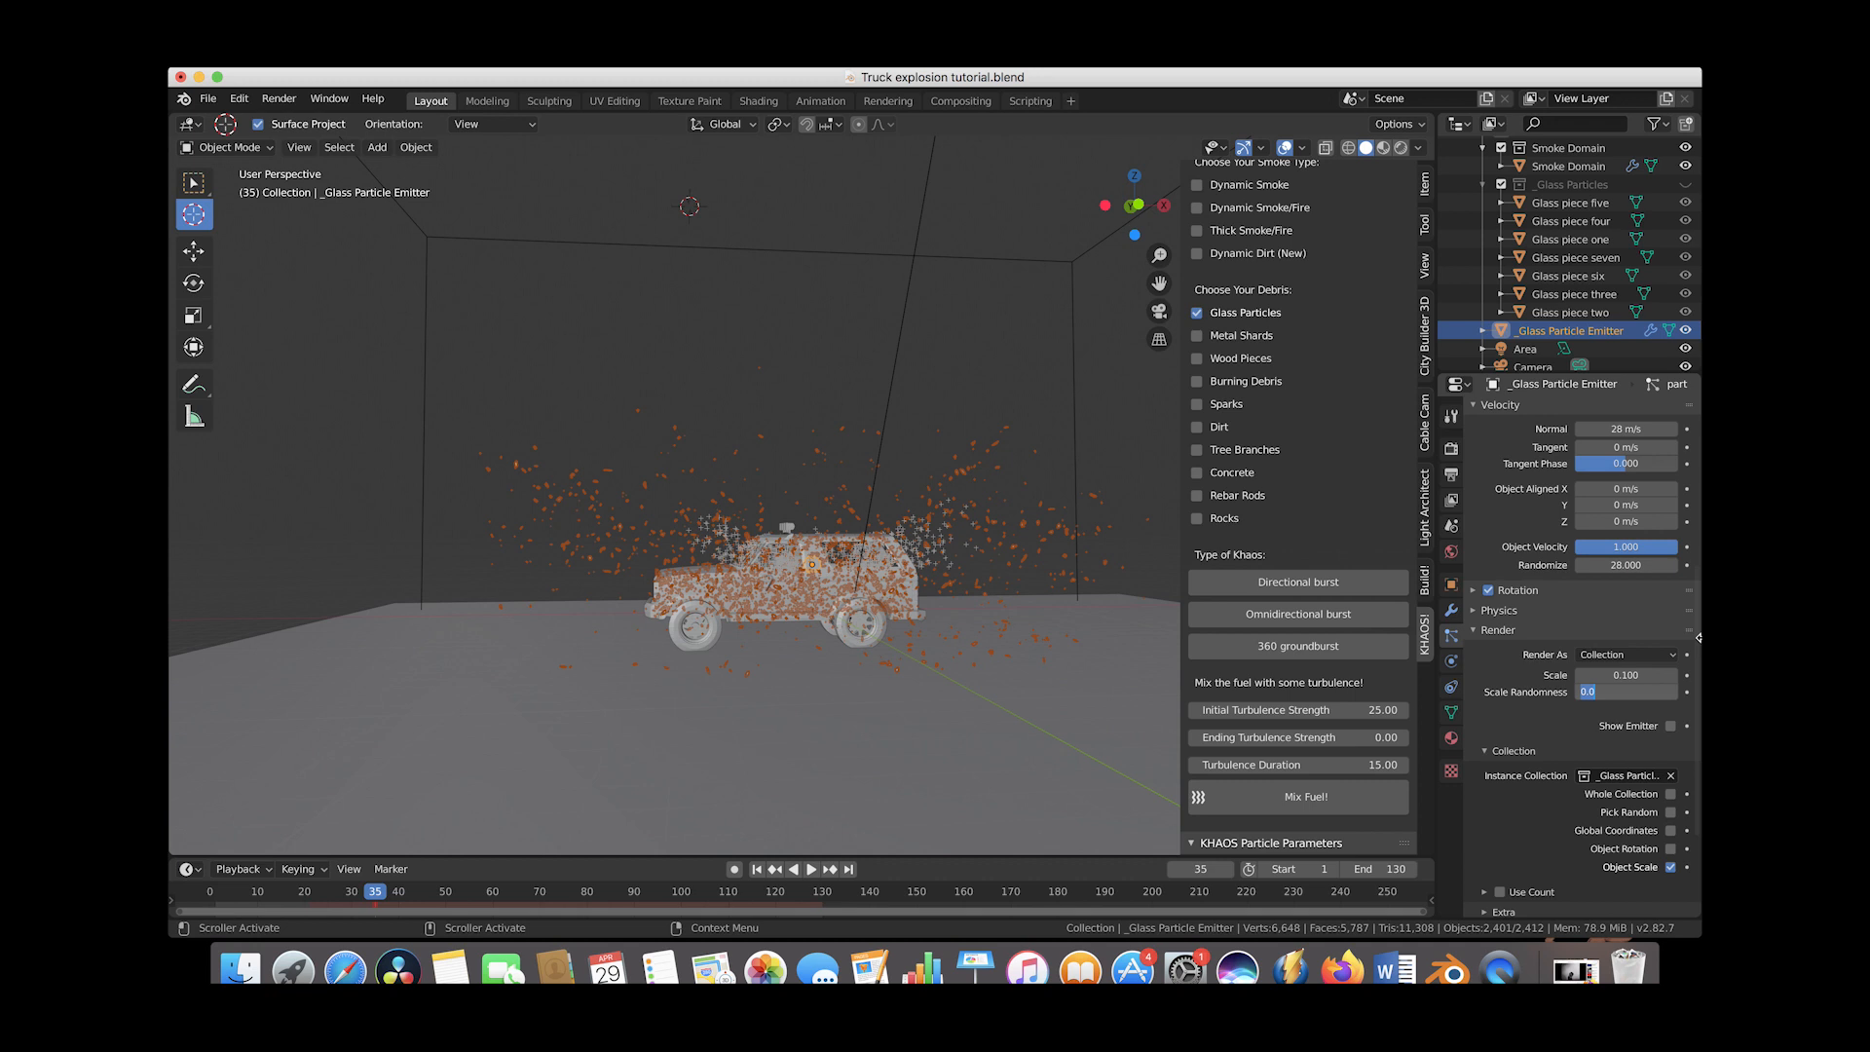
type("0.6")
key("Return")
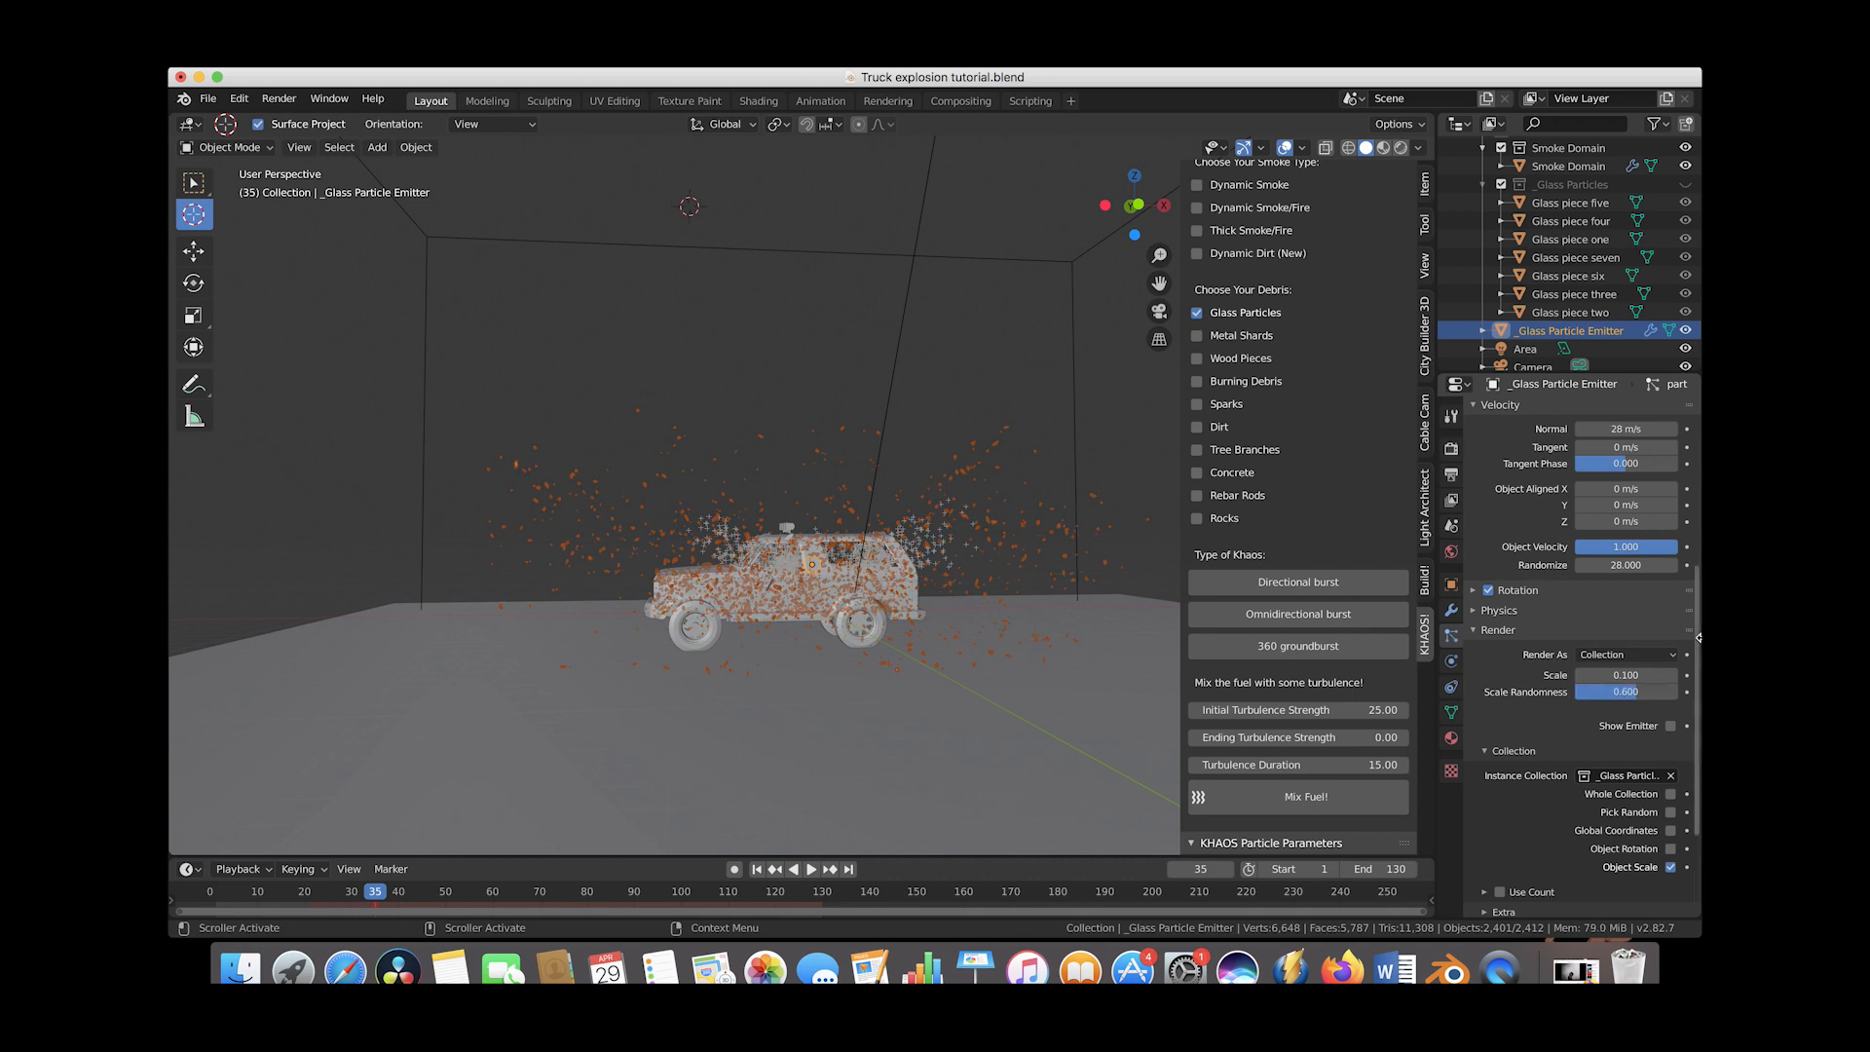
left_click(756, 869)
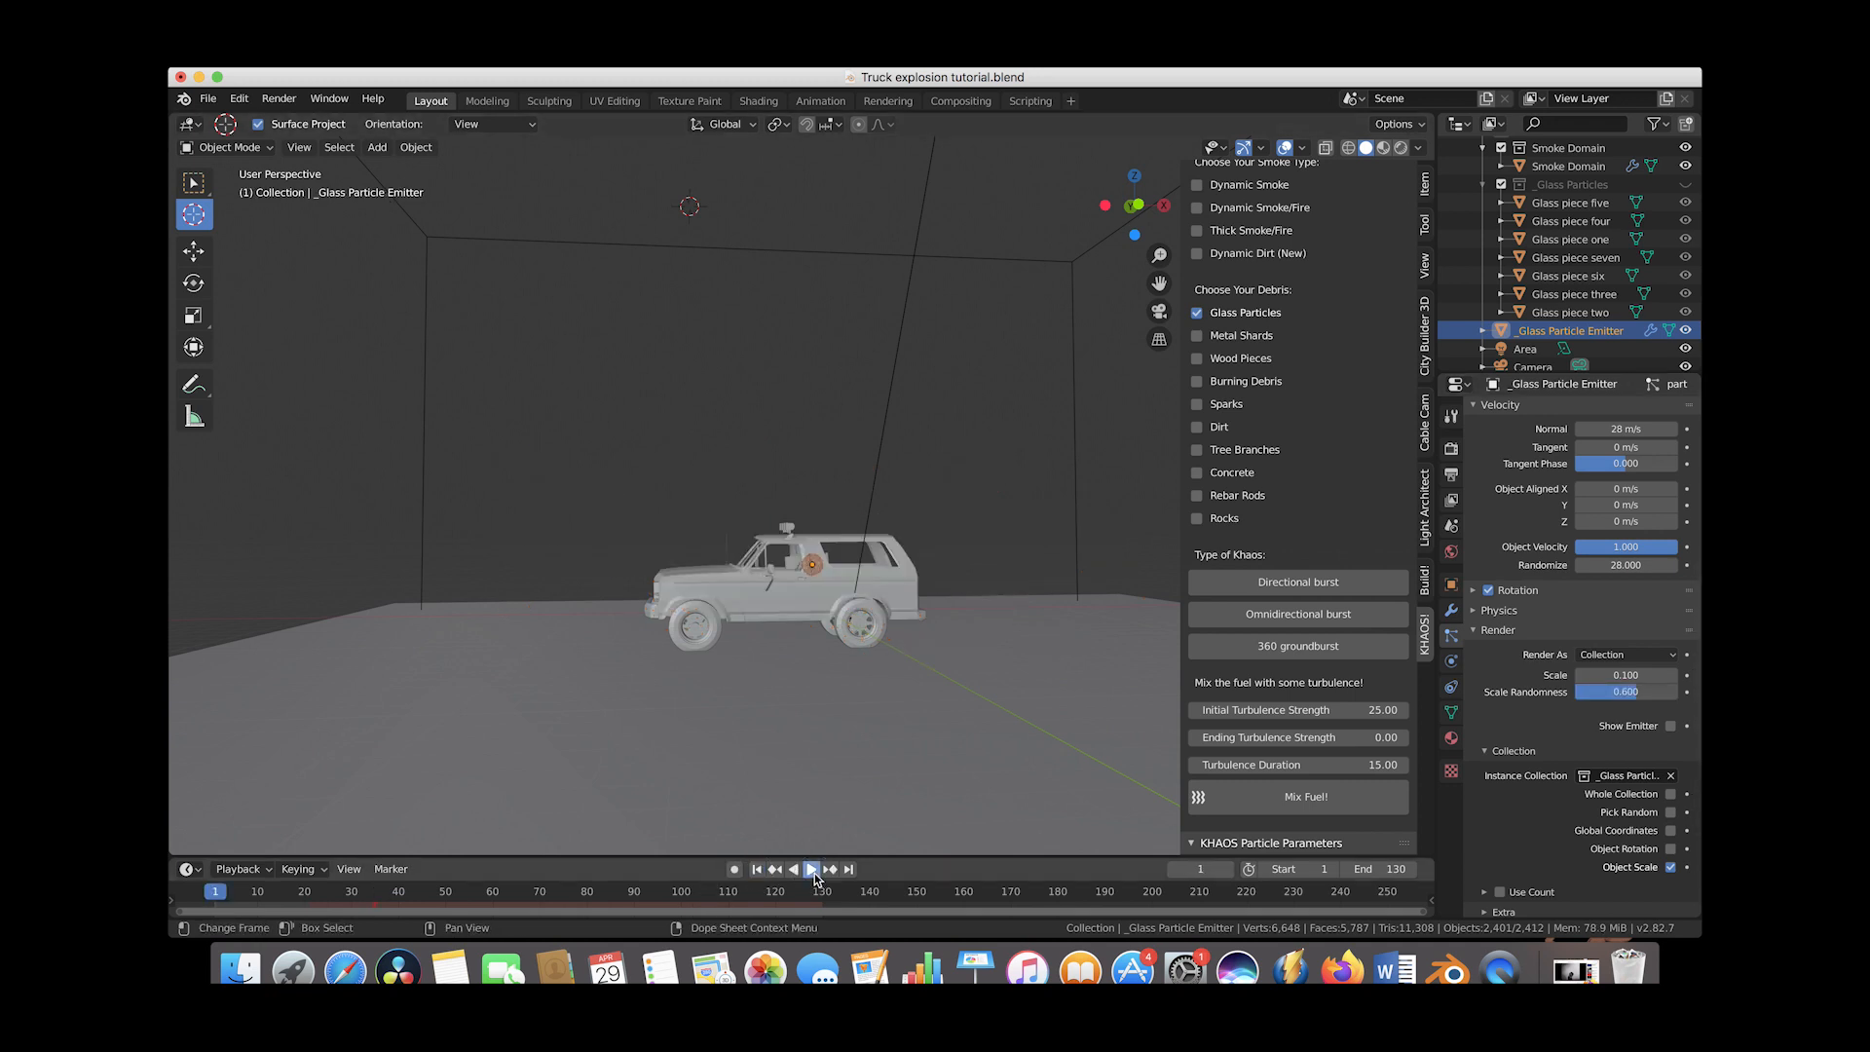
left_click(812, 868)
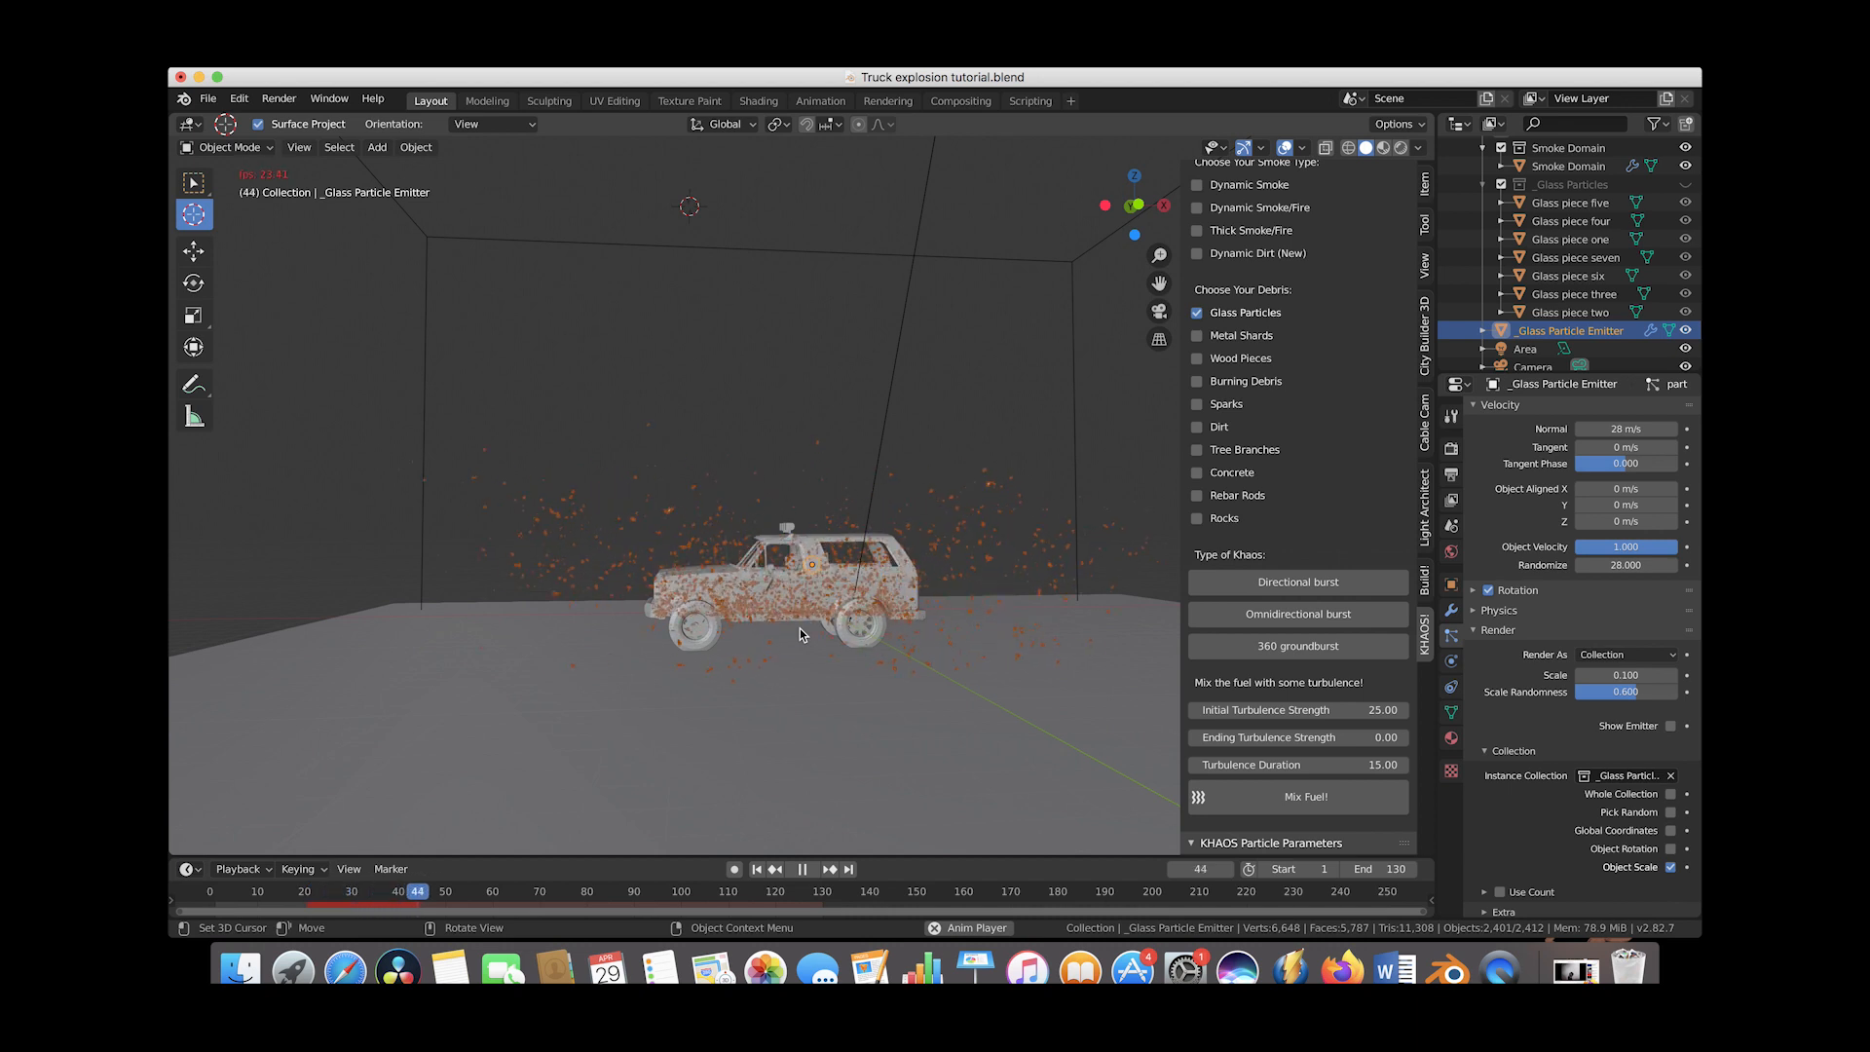
left_click(804, 871)
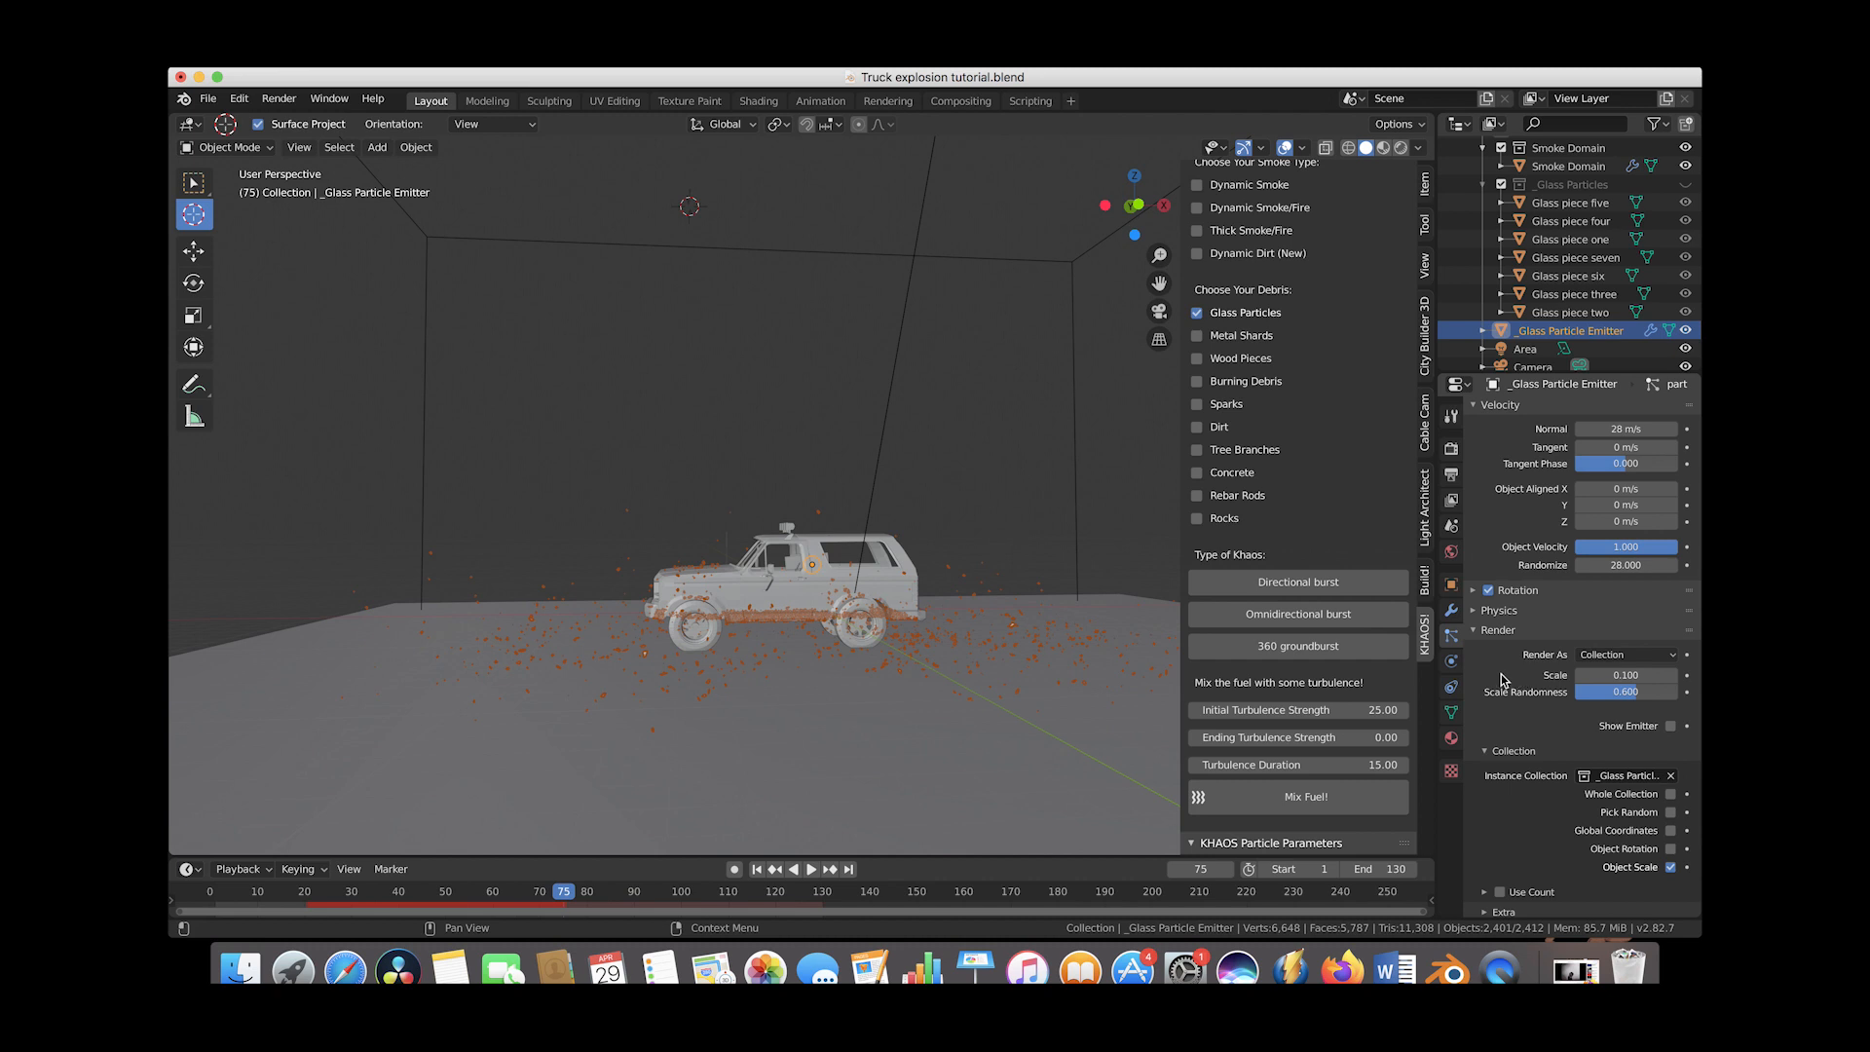
Set the glass particles' physics Drag to 0.5 and Damp to 0.02, and replay the burst from the start
left_click(1481, 633)
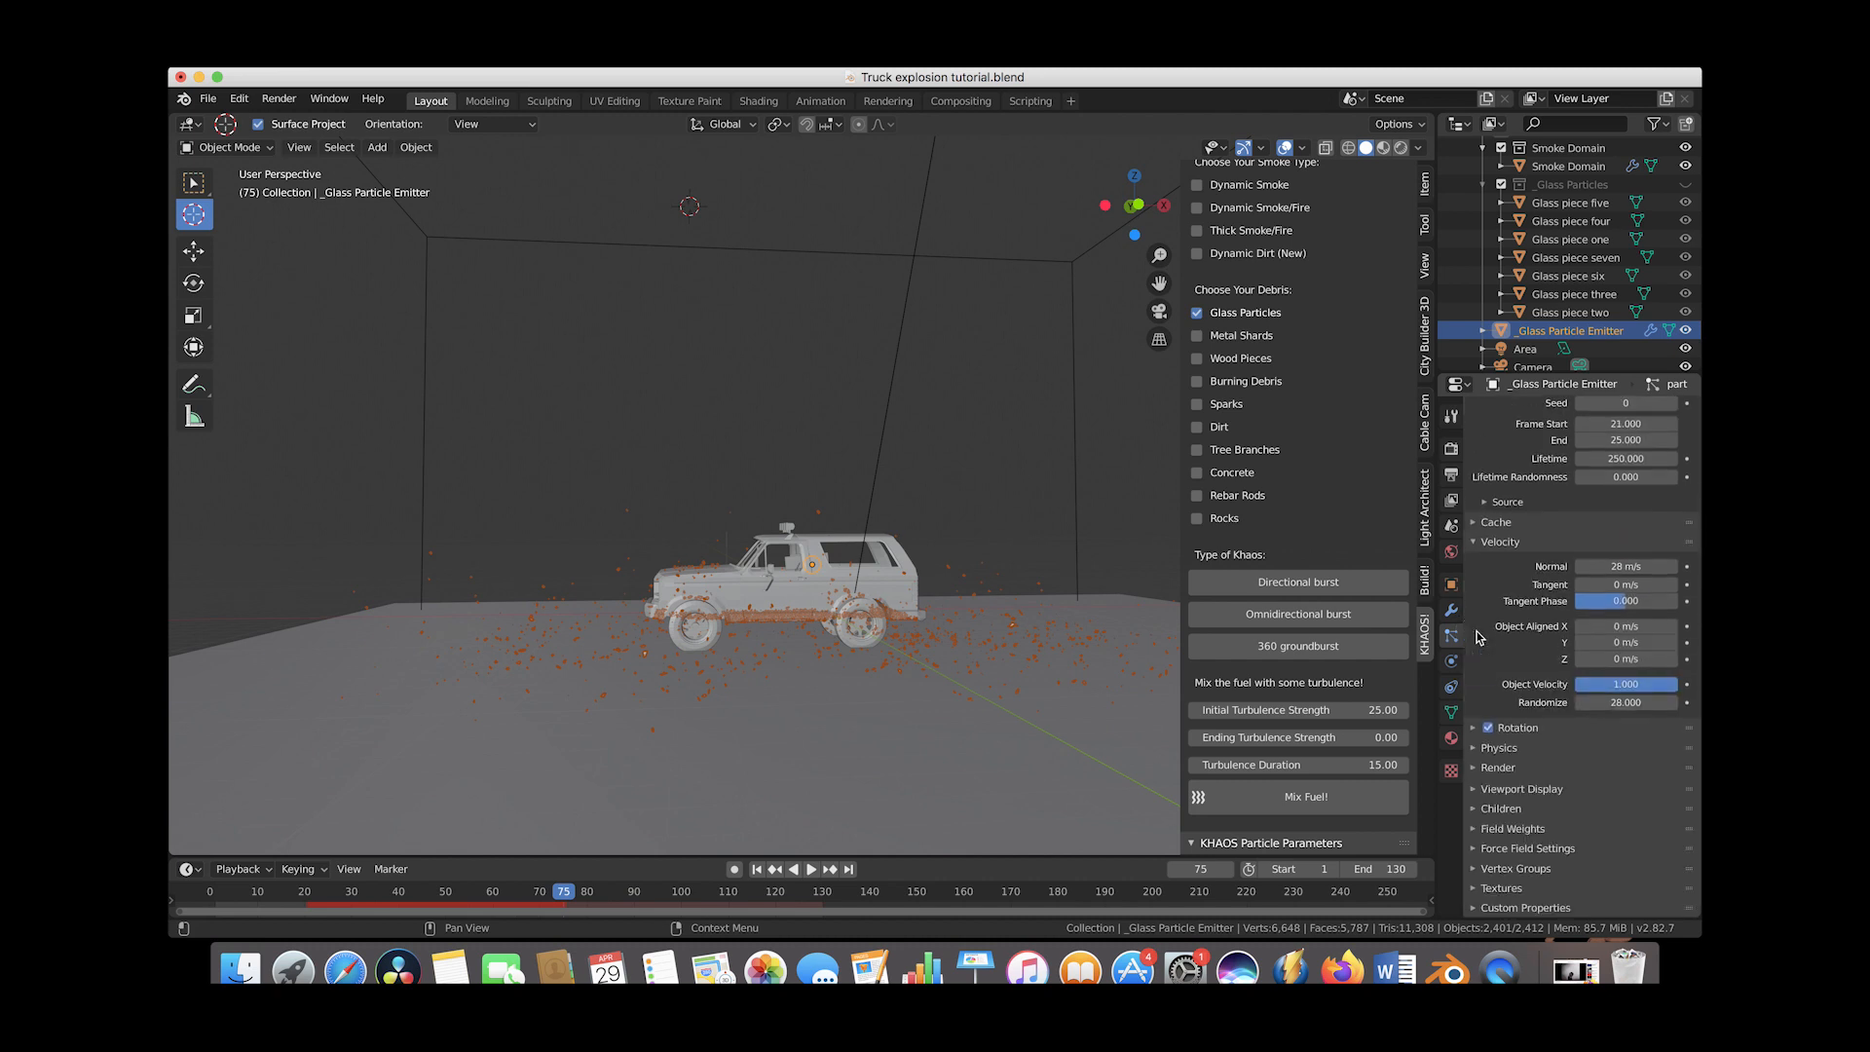
left_click(1475, 748)
scroll(1538, 847, "down", 4)
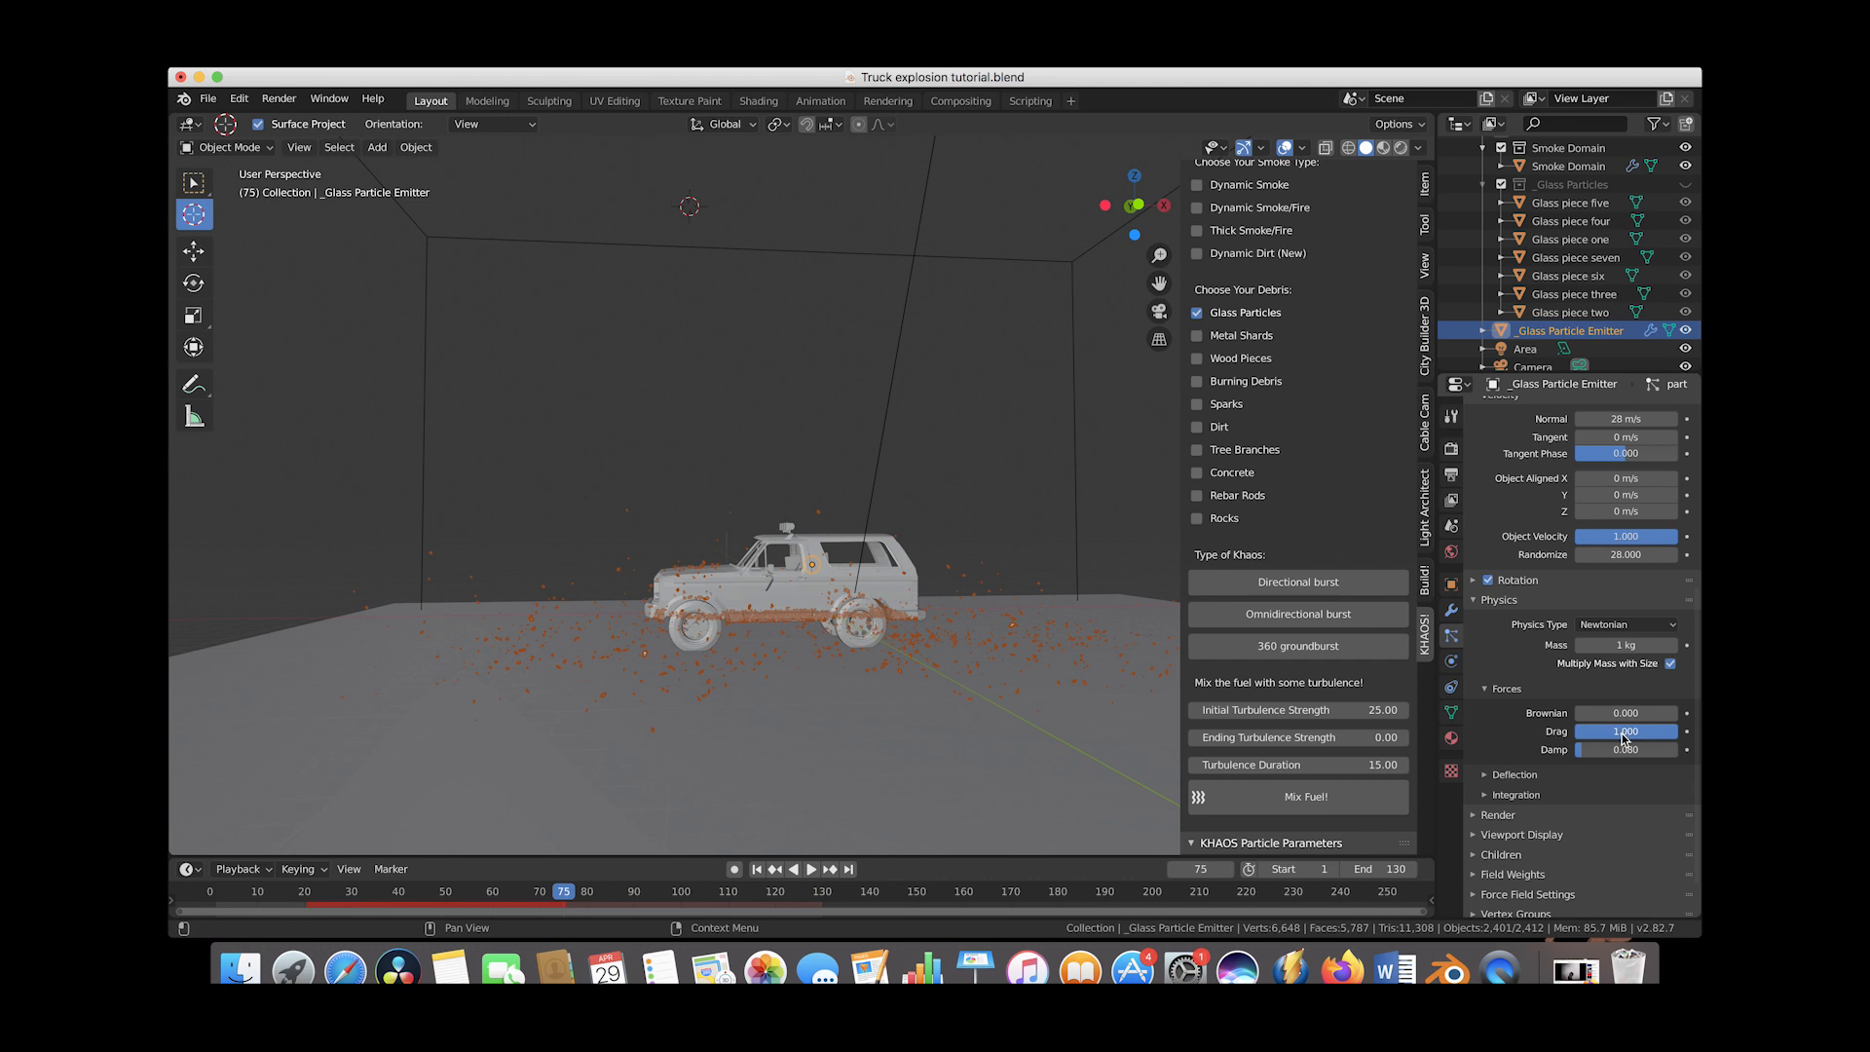
left_click(1620, 730)
type("0.5")
key("Return")
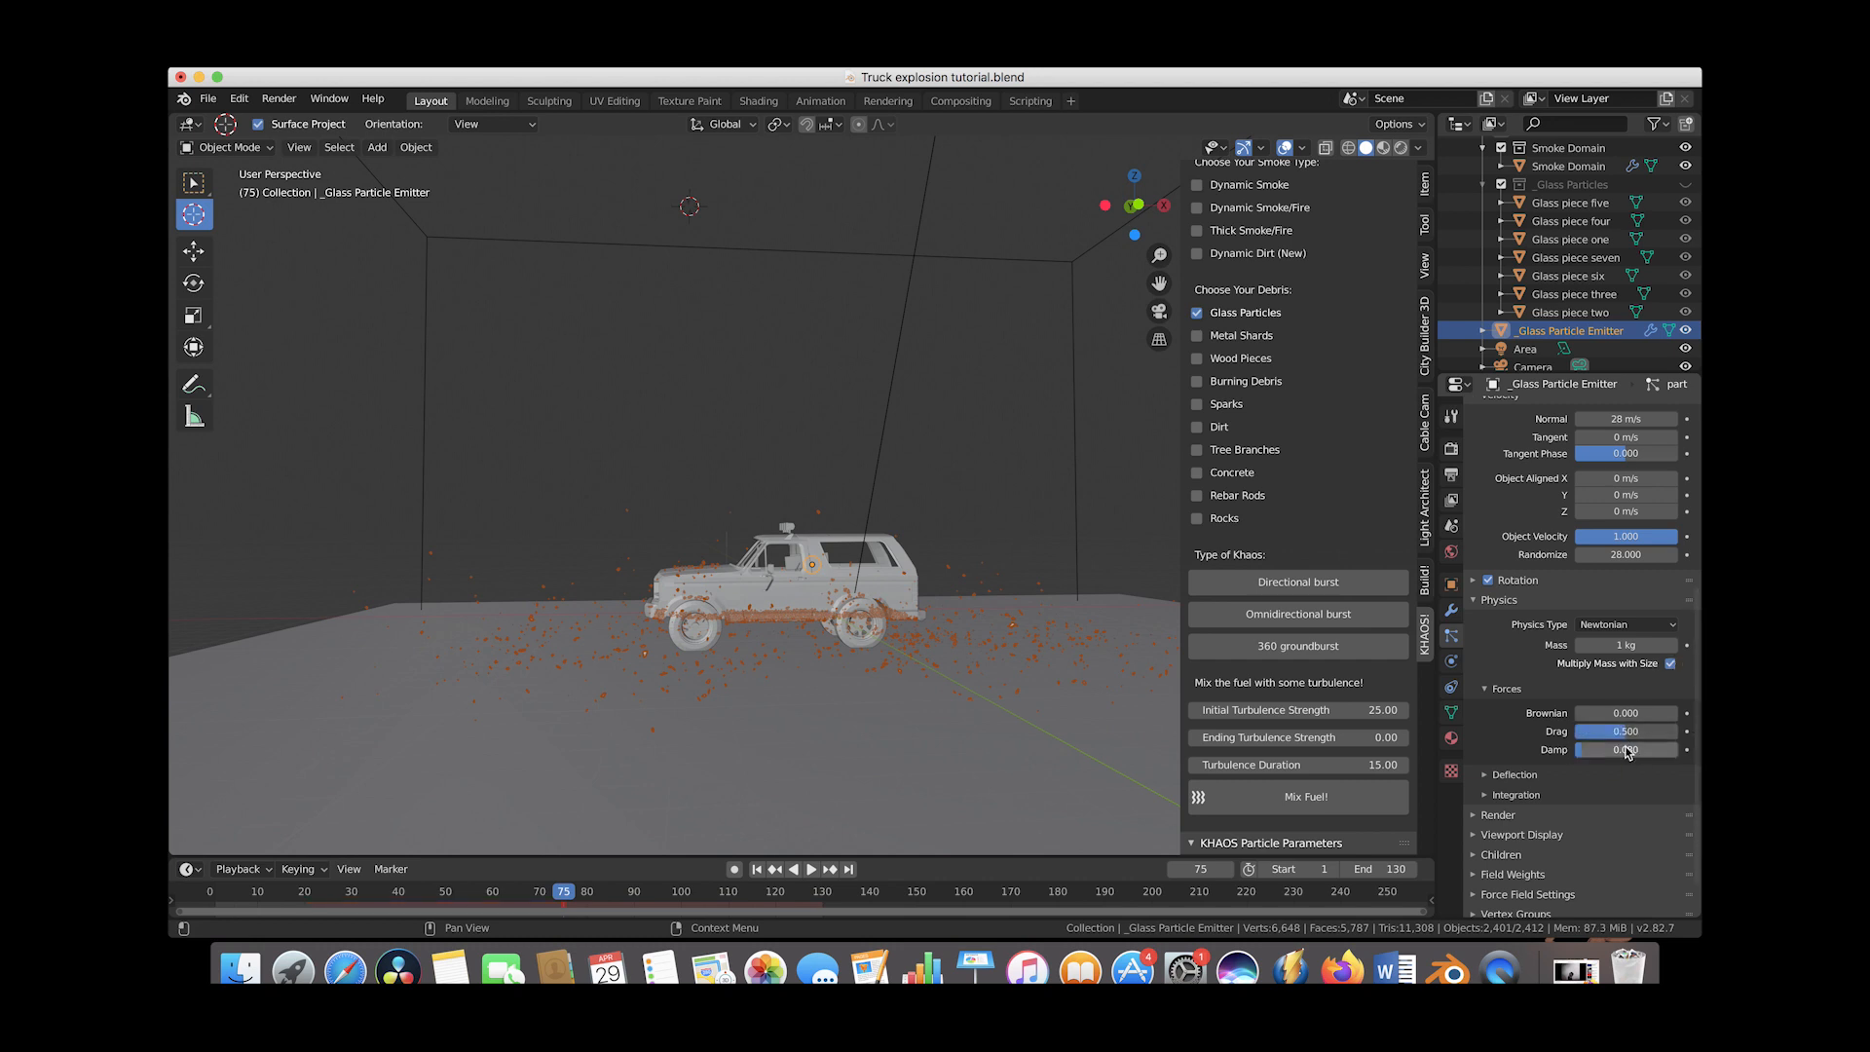
left_click(1623, 751)
type("0.02")
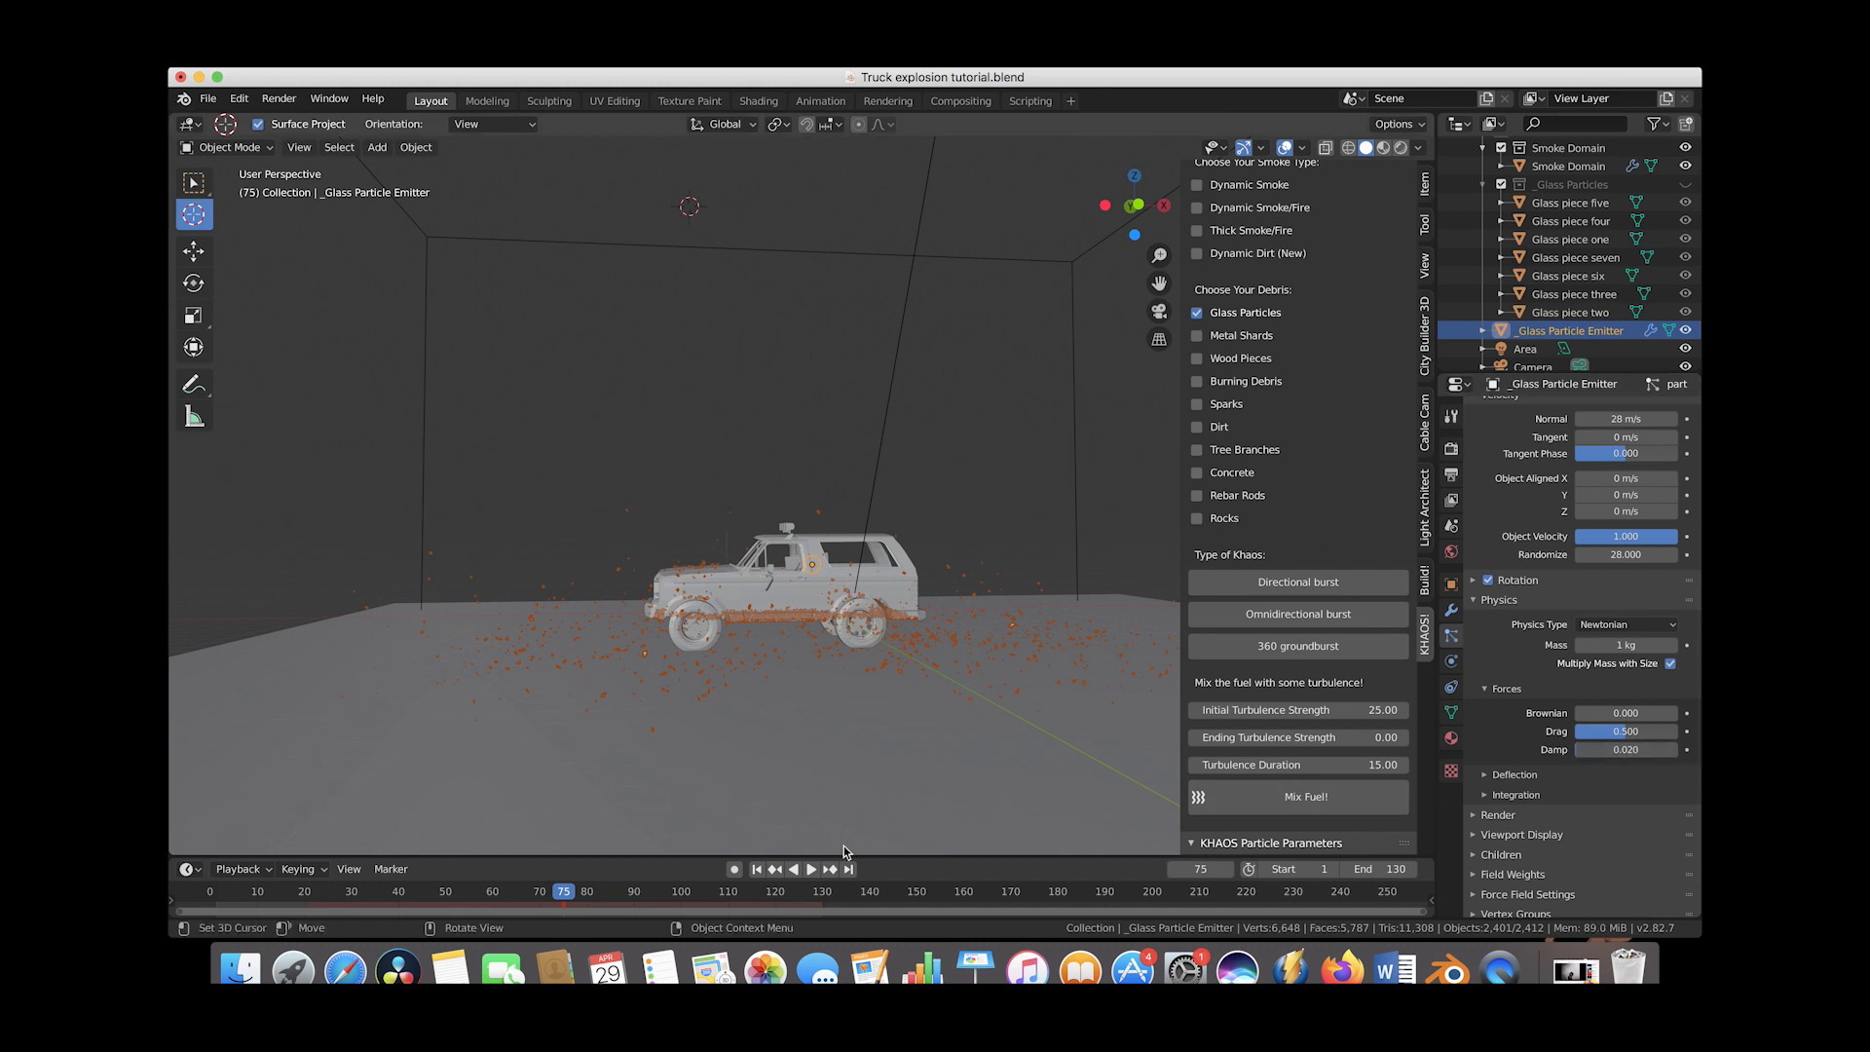
key("Return")
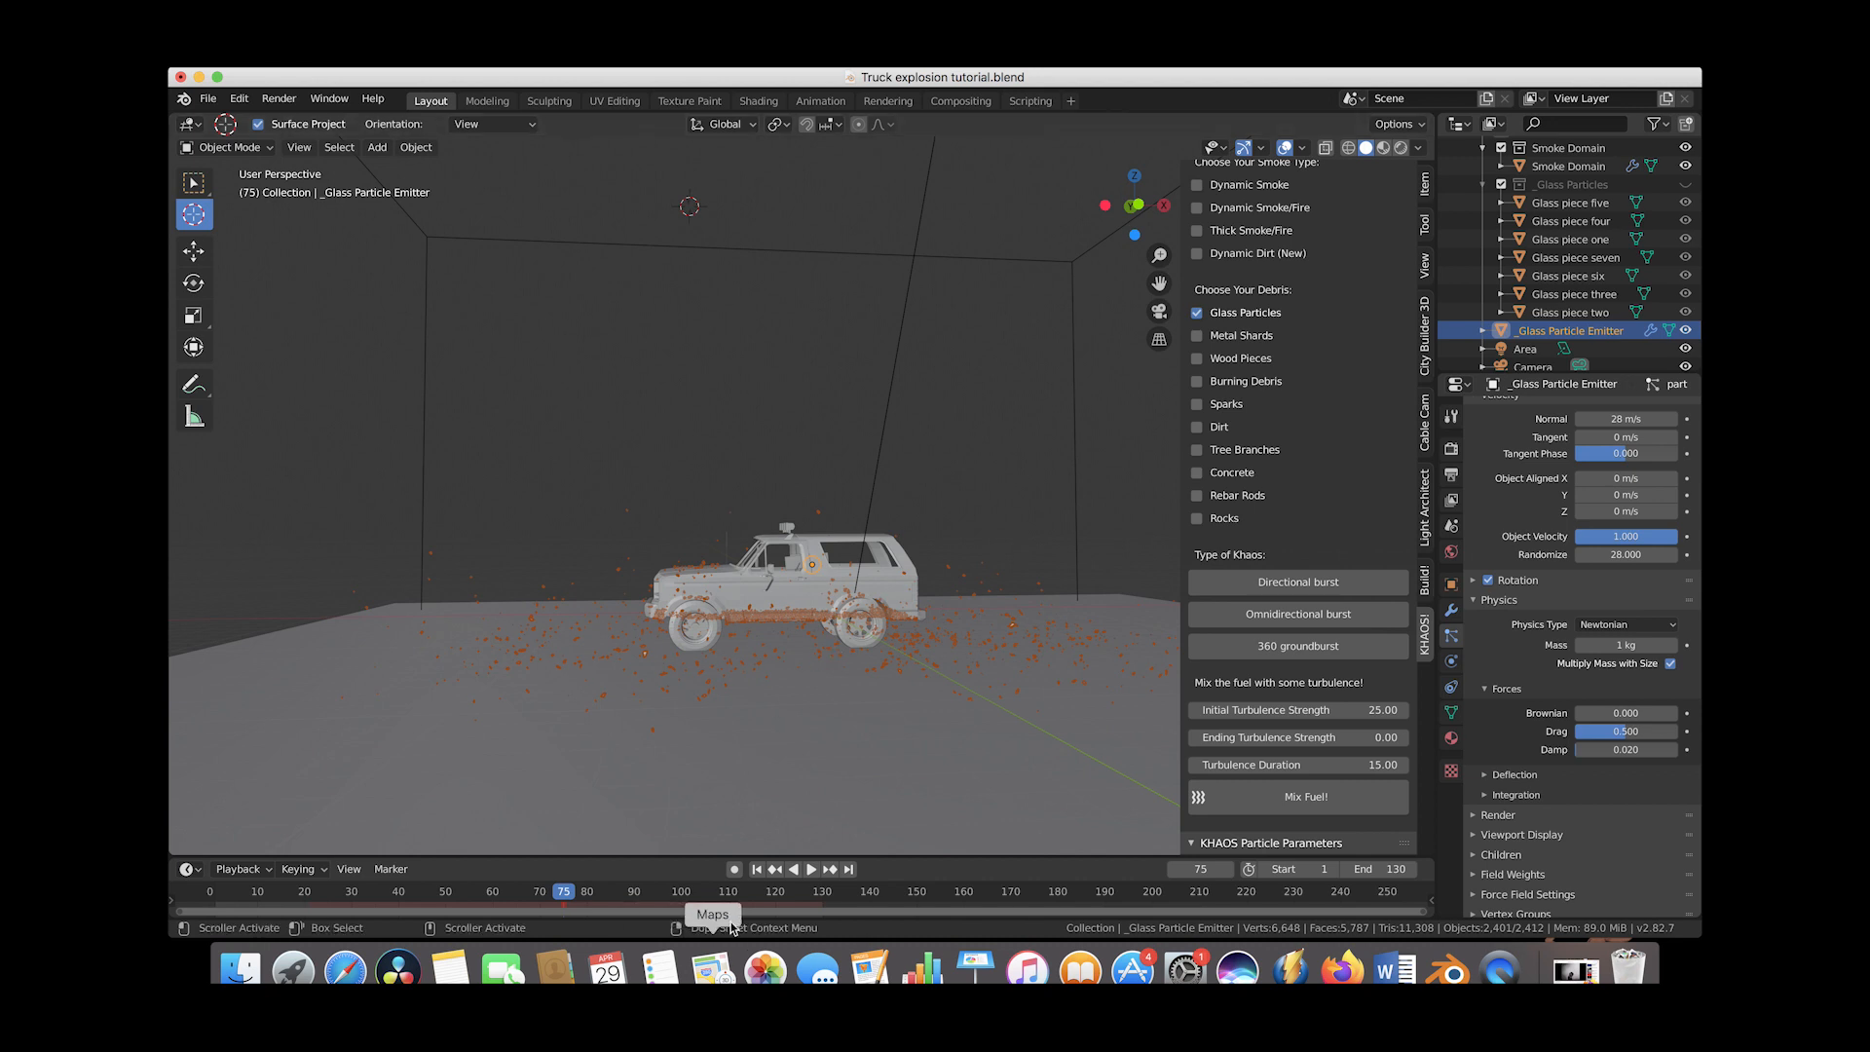
left_click(757, 869)
left_click(810, 869)
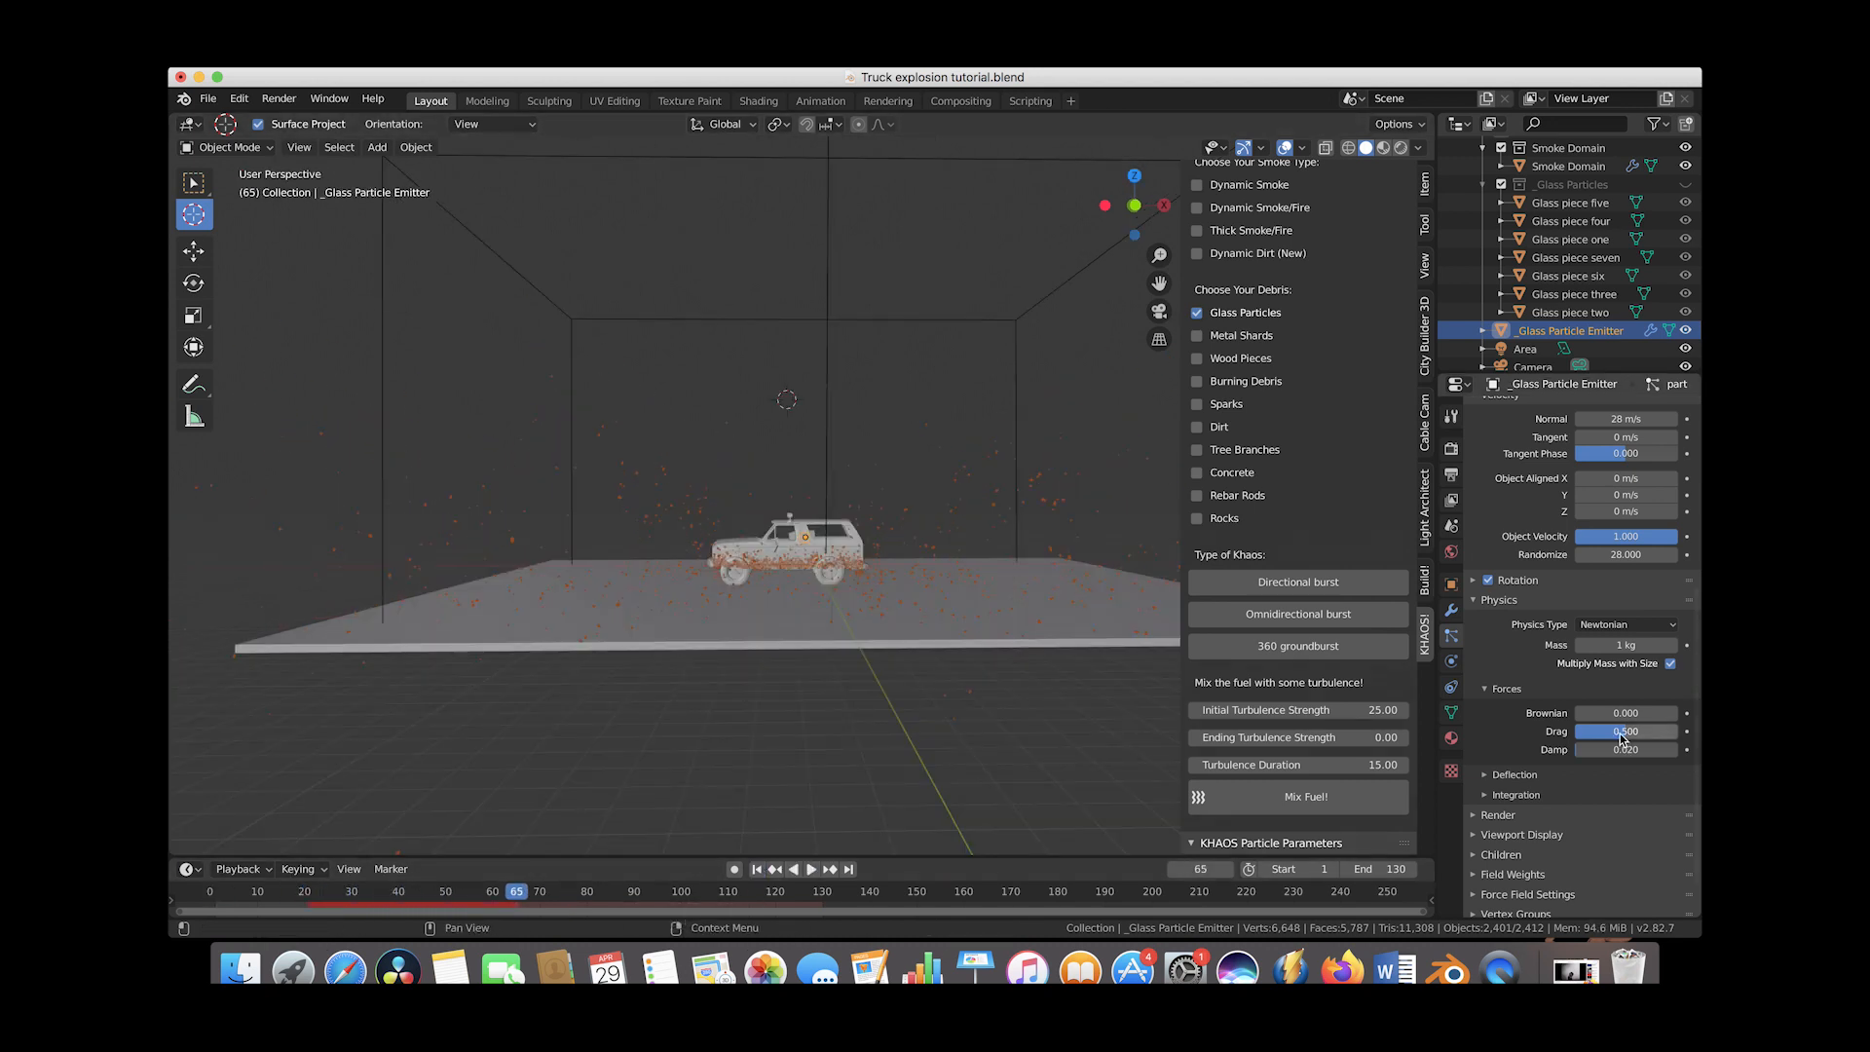
Set the glass particles' Drag to 0.8 and check how the pieces spread around the truck at frame 72
left_click(1622, 738)
type(".")
type("8")
key("Return")
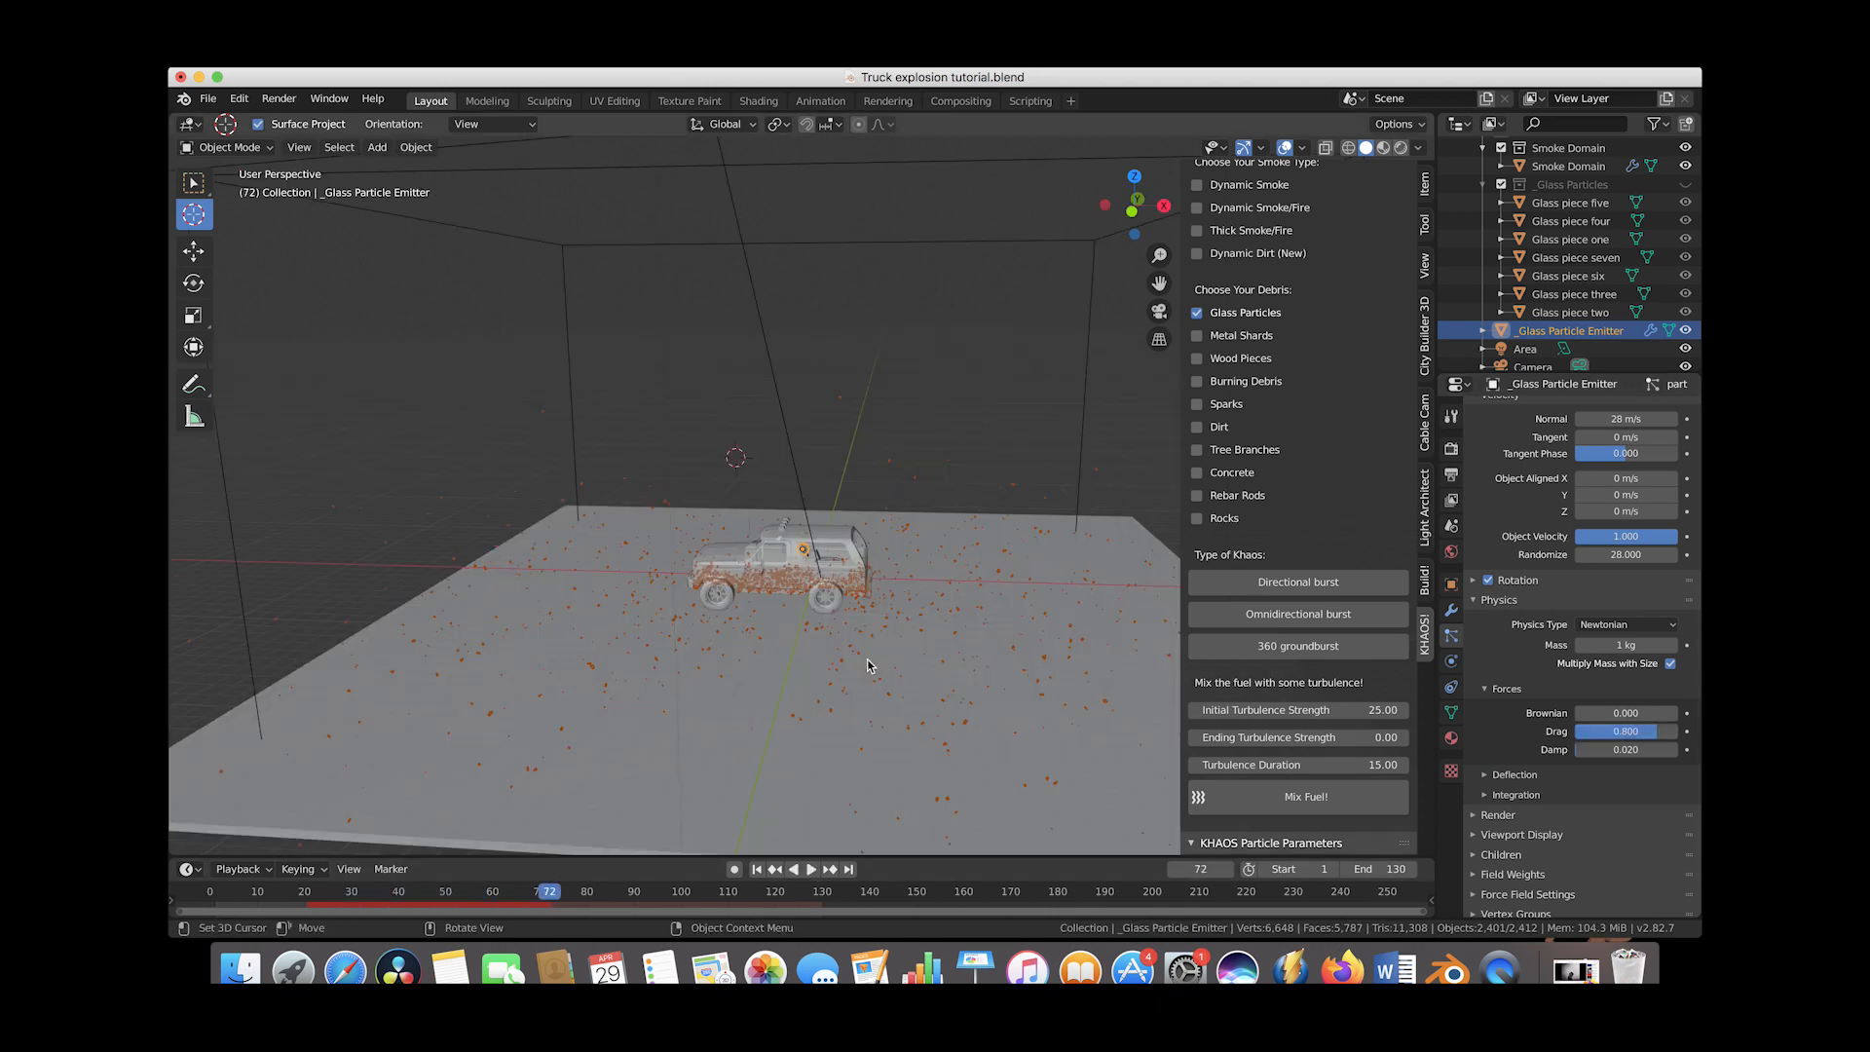
scroll(904, 514, "left", 5)
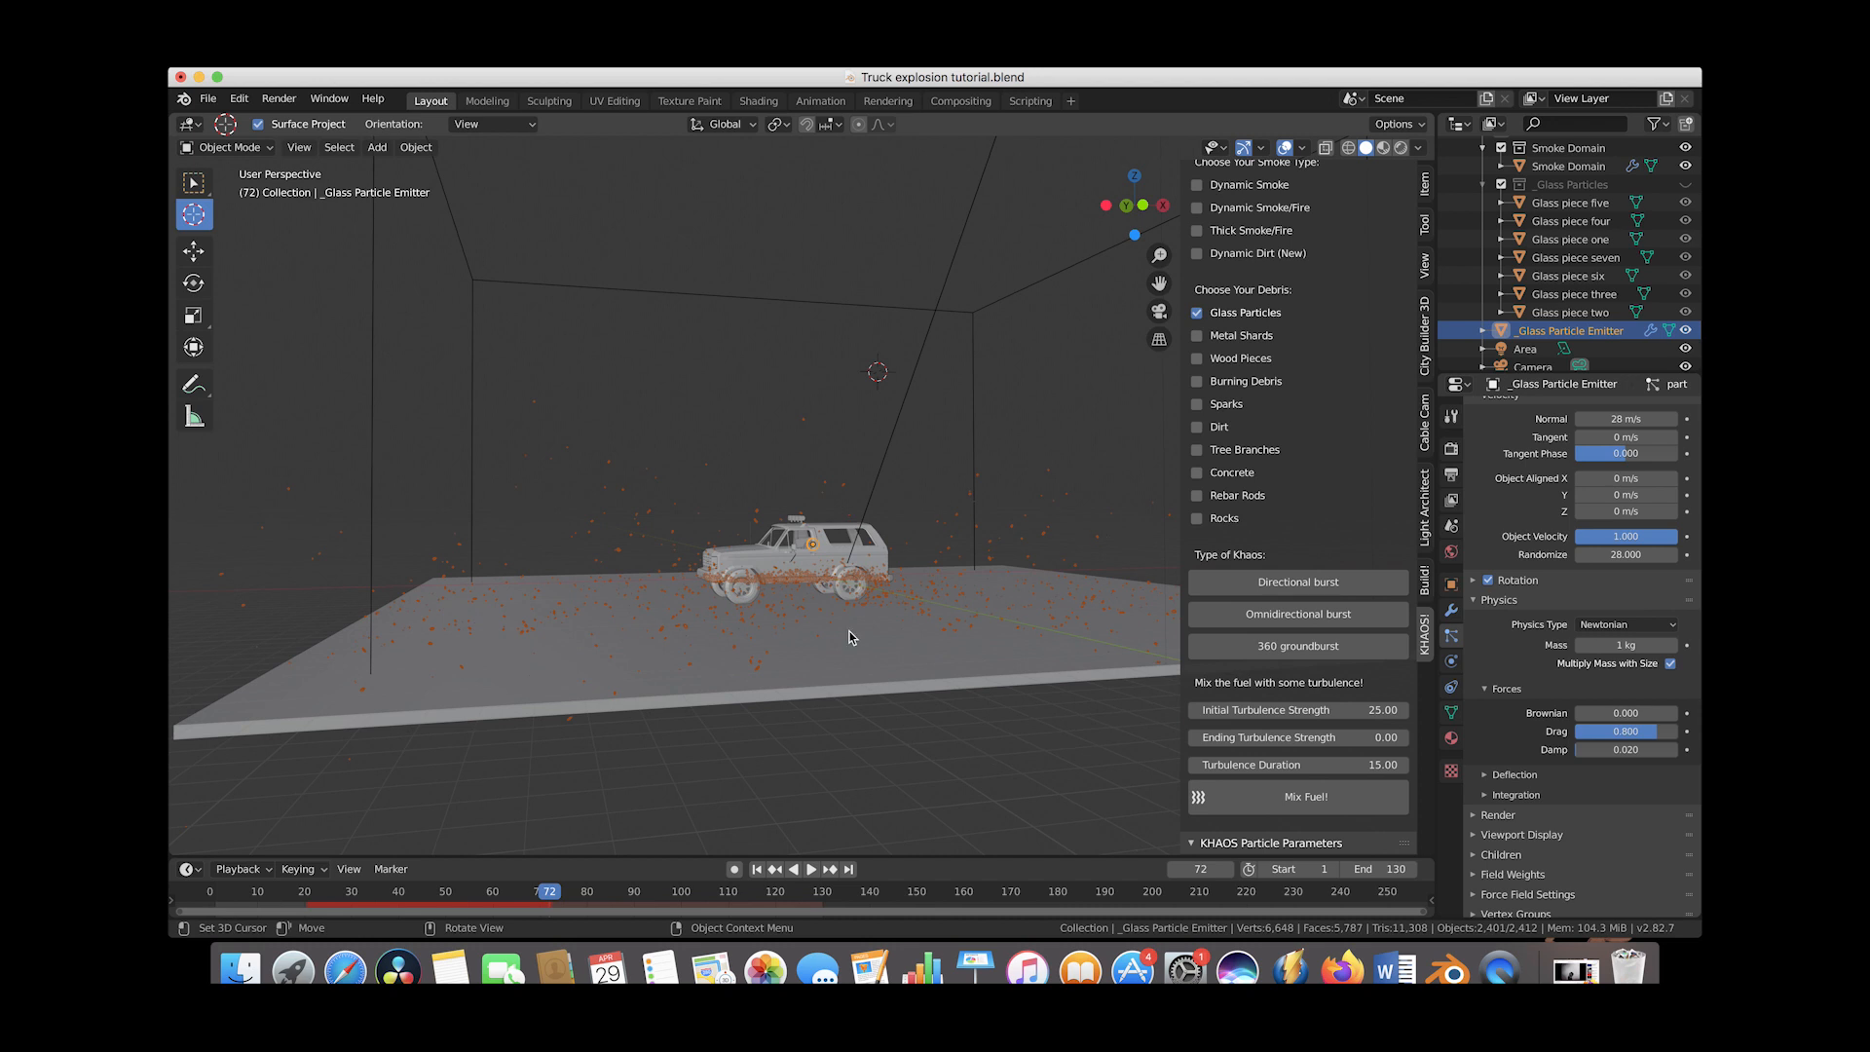
scroll(739, 672, "up", 1)
scroll(668, 559, "right", 5)
scroll(668, 559, "up", 1)
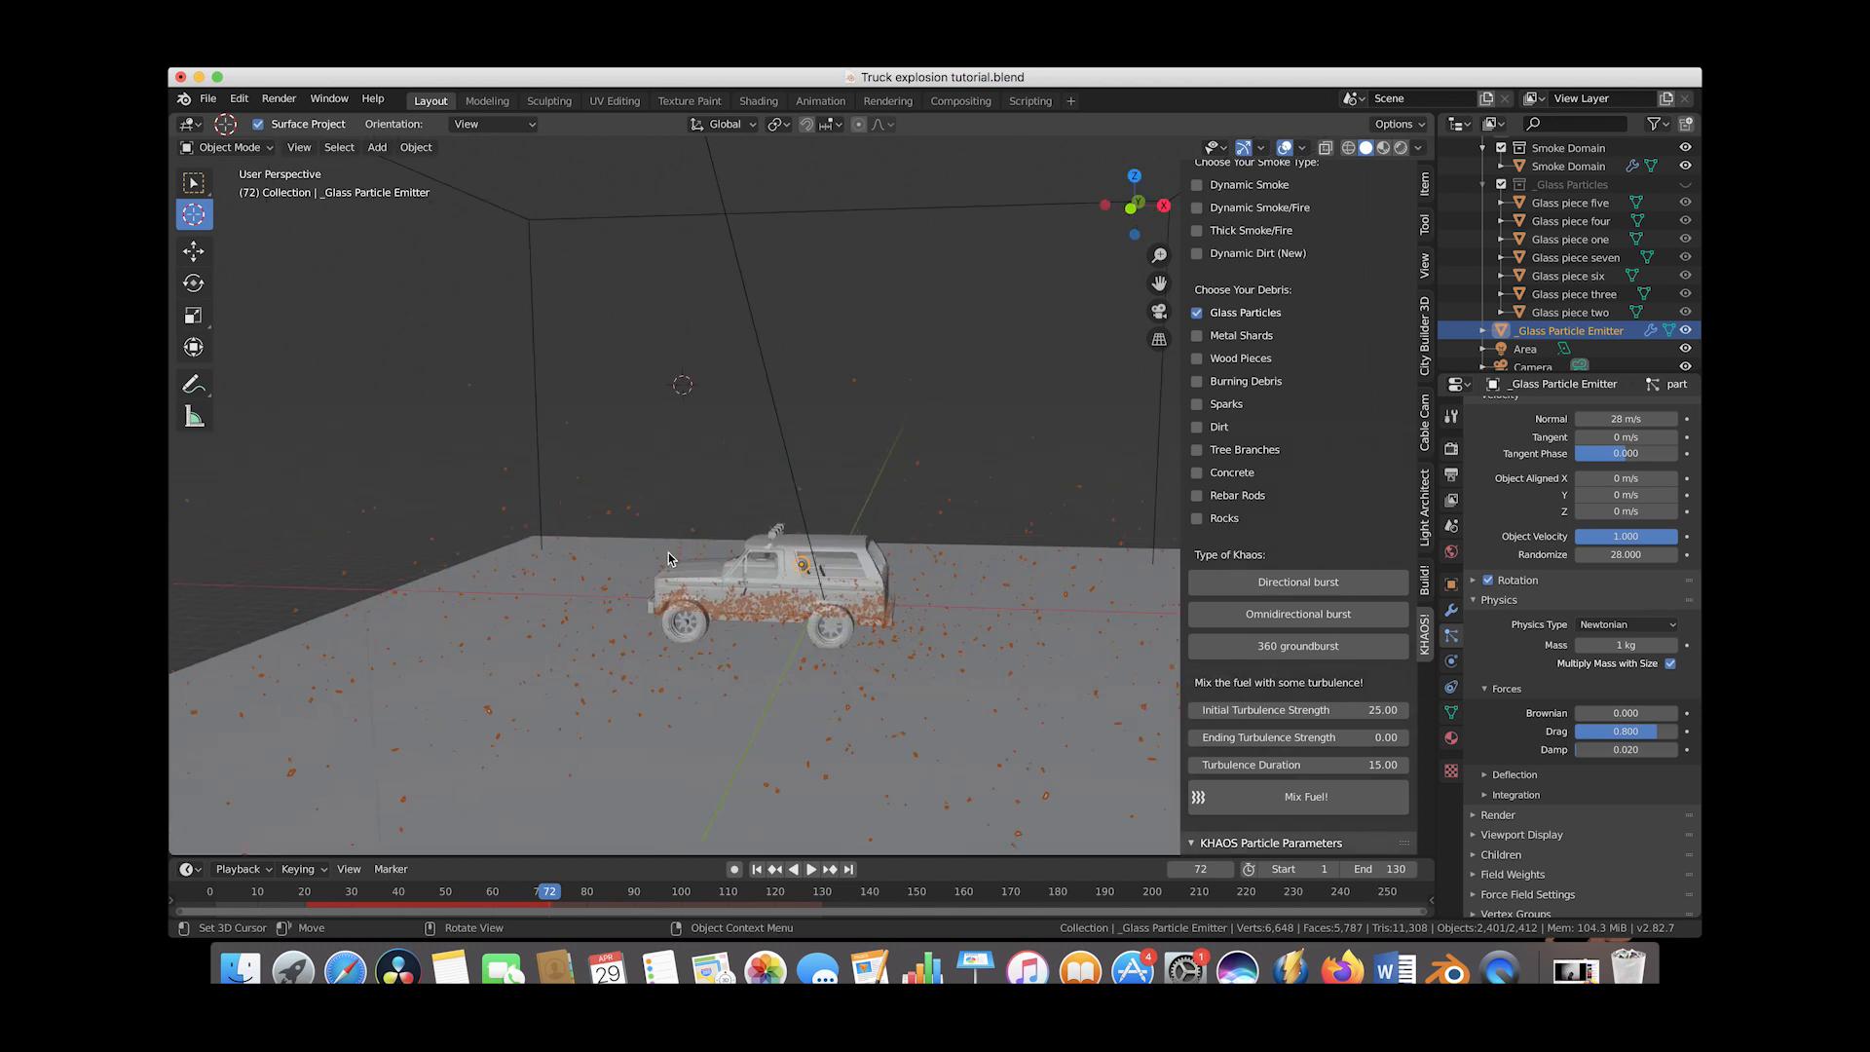
scroll(668, 559, "left", 5)
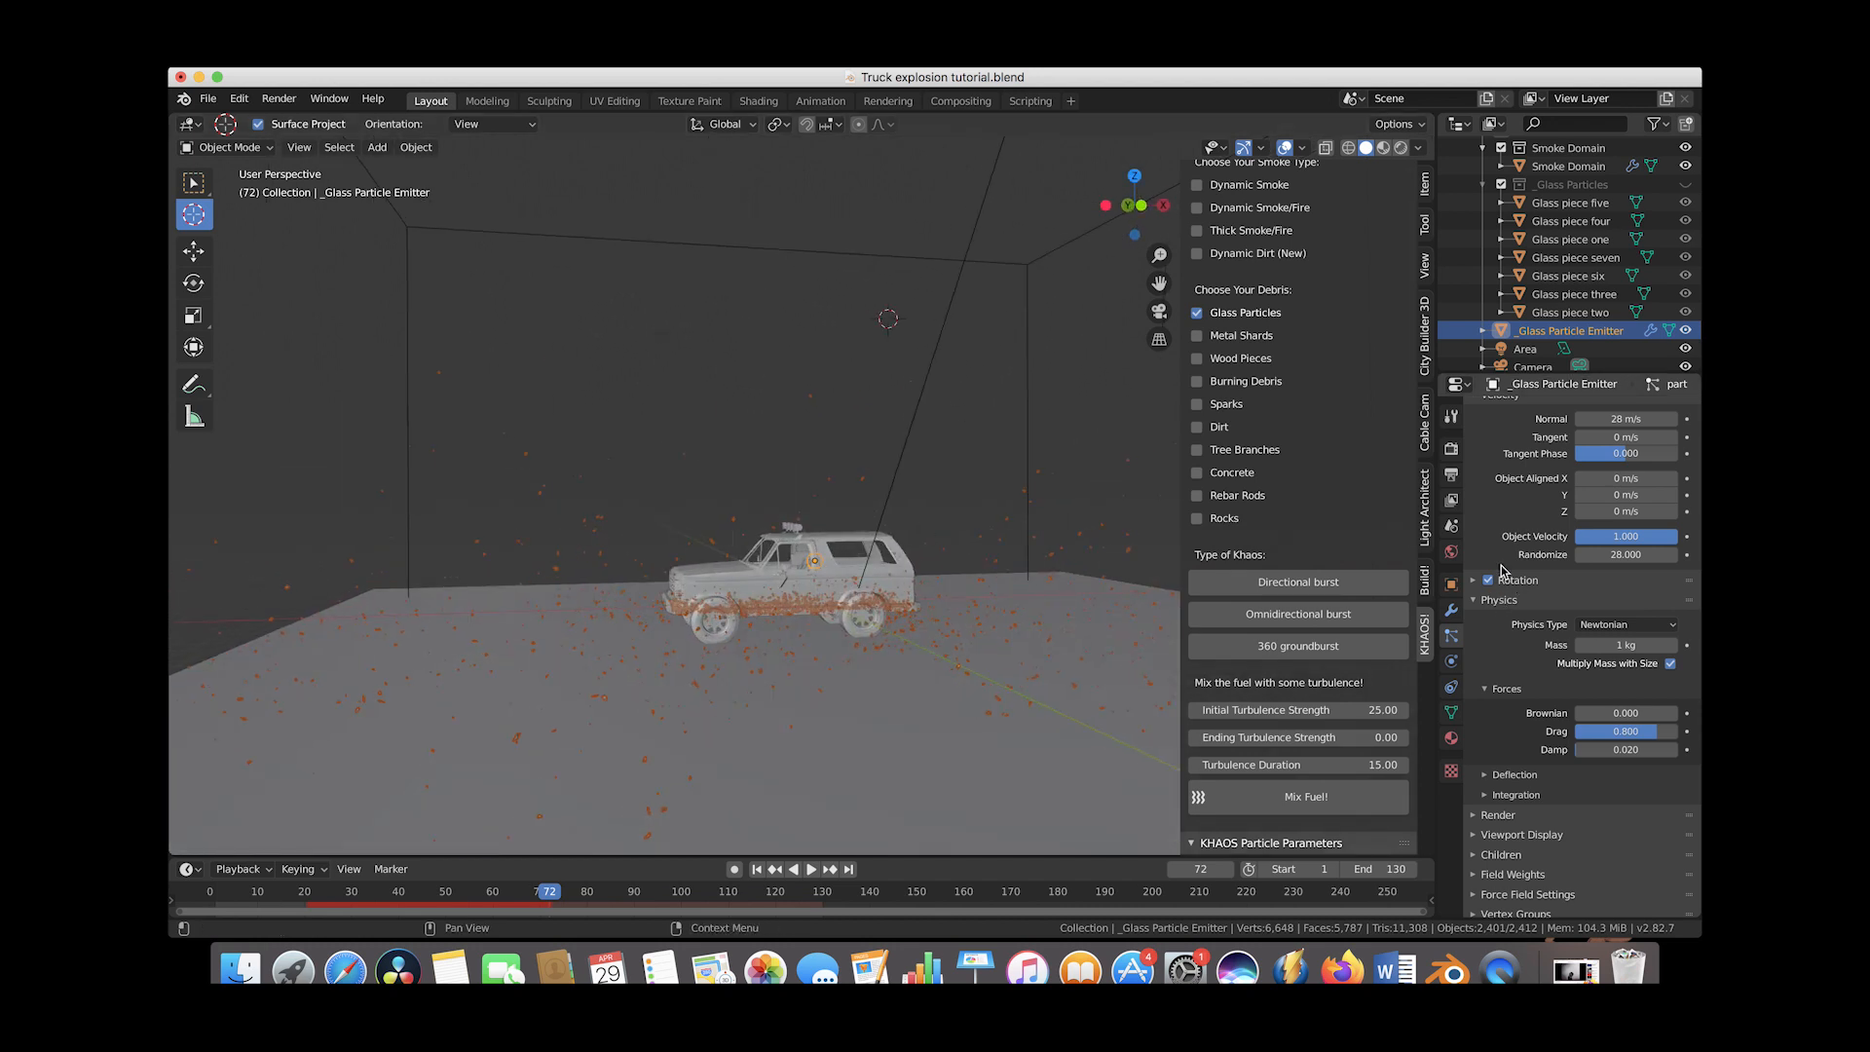
Set the Angular Velocity Amount in the glass particles' rotation settings to 2
scroll(1477, 608, "up", 4)
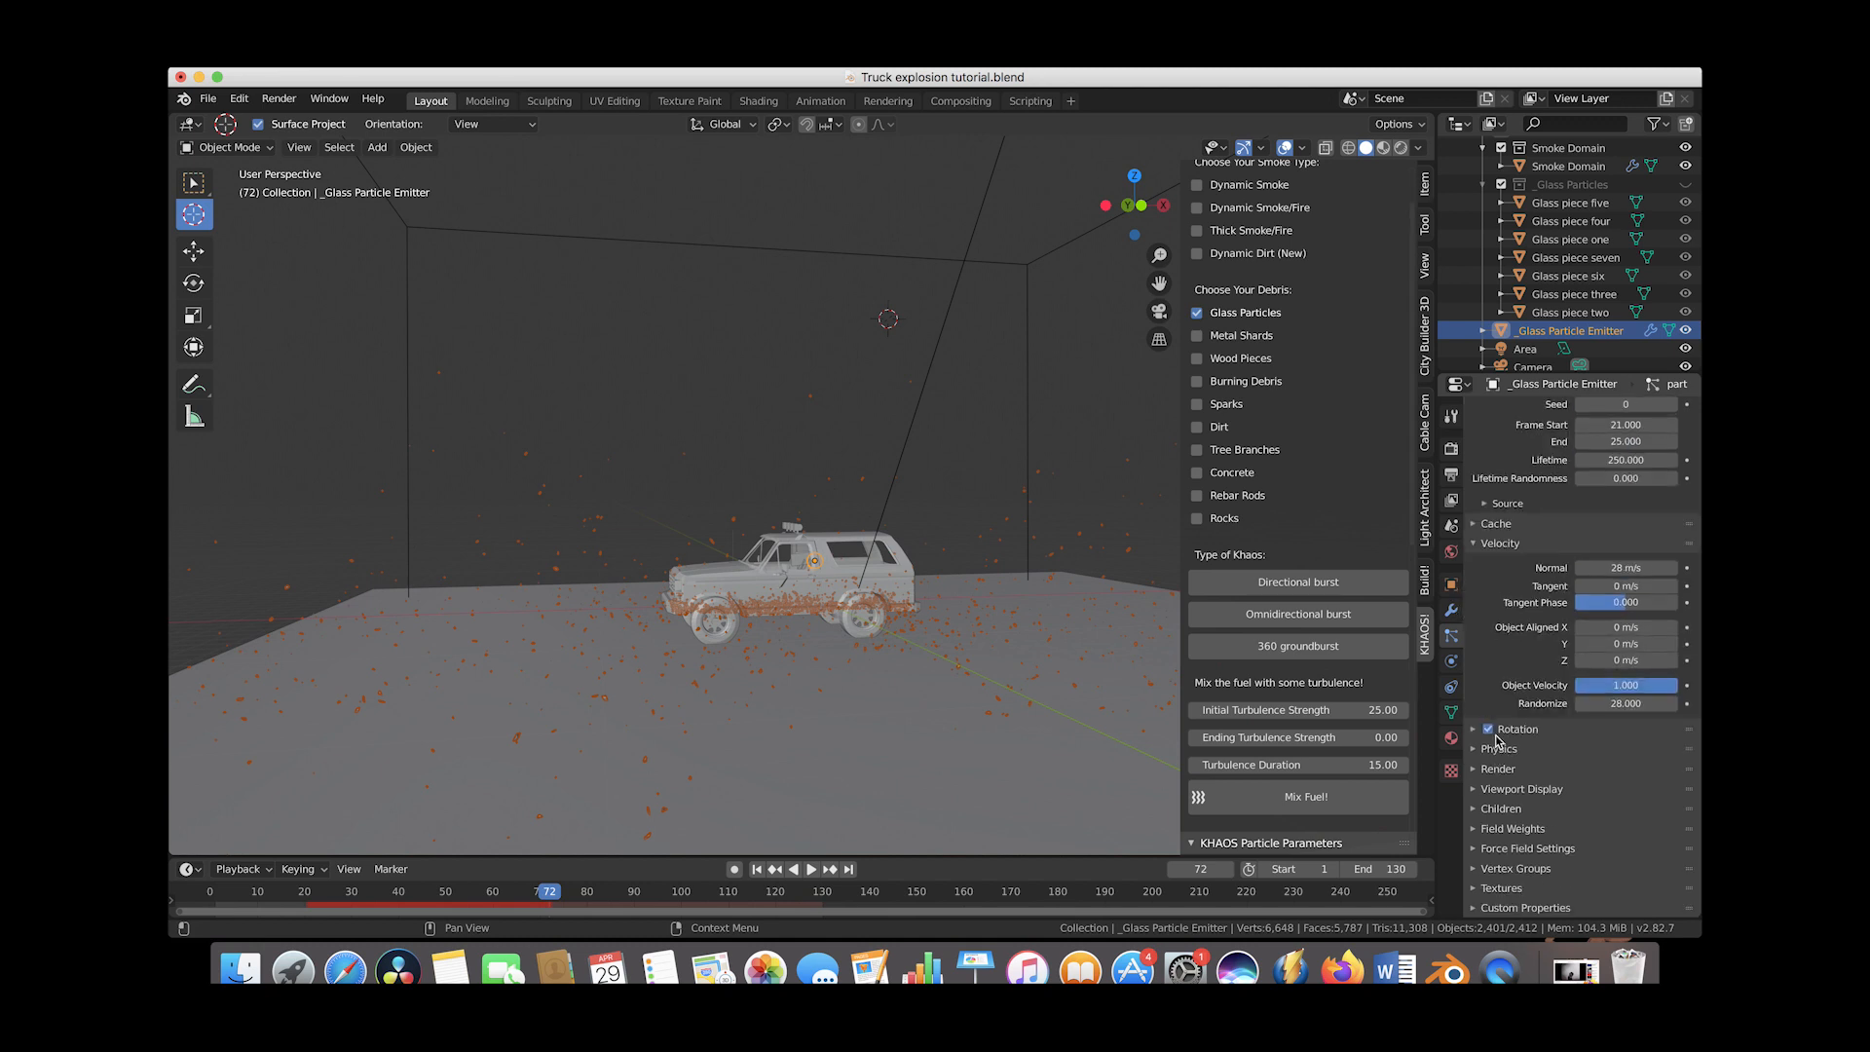
left_click(1473, 731)
scroll(1475, 737, "down", 2)
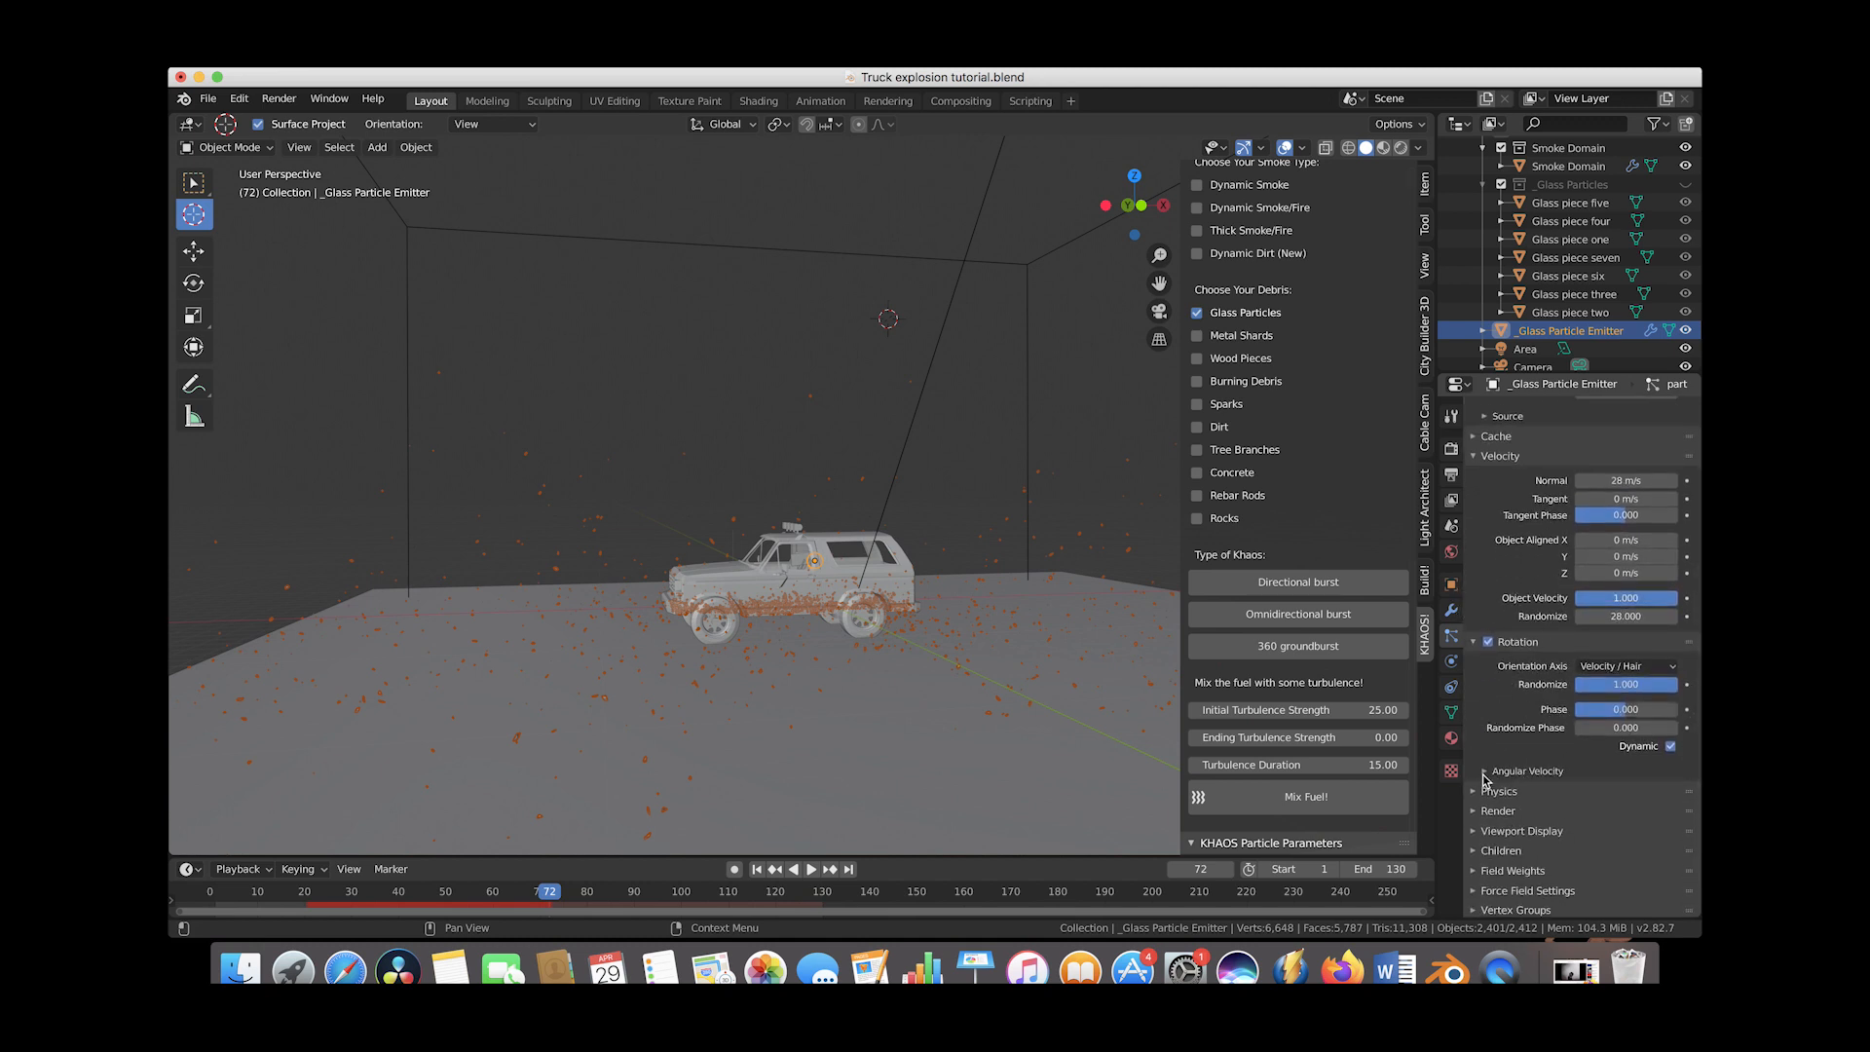
left_click(1485, 770)
scroll(1532, 824, "down", 2)
left_click(1621, 744)
type("2")
key("Return")
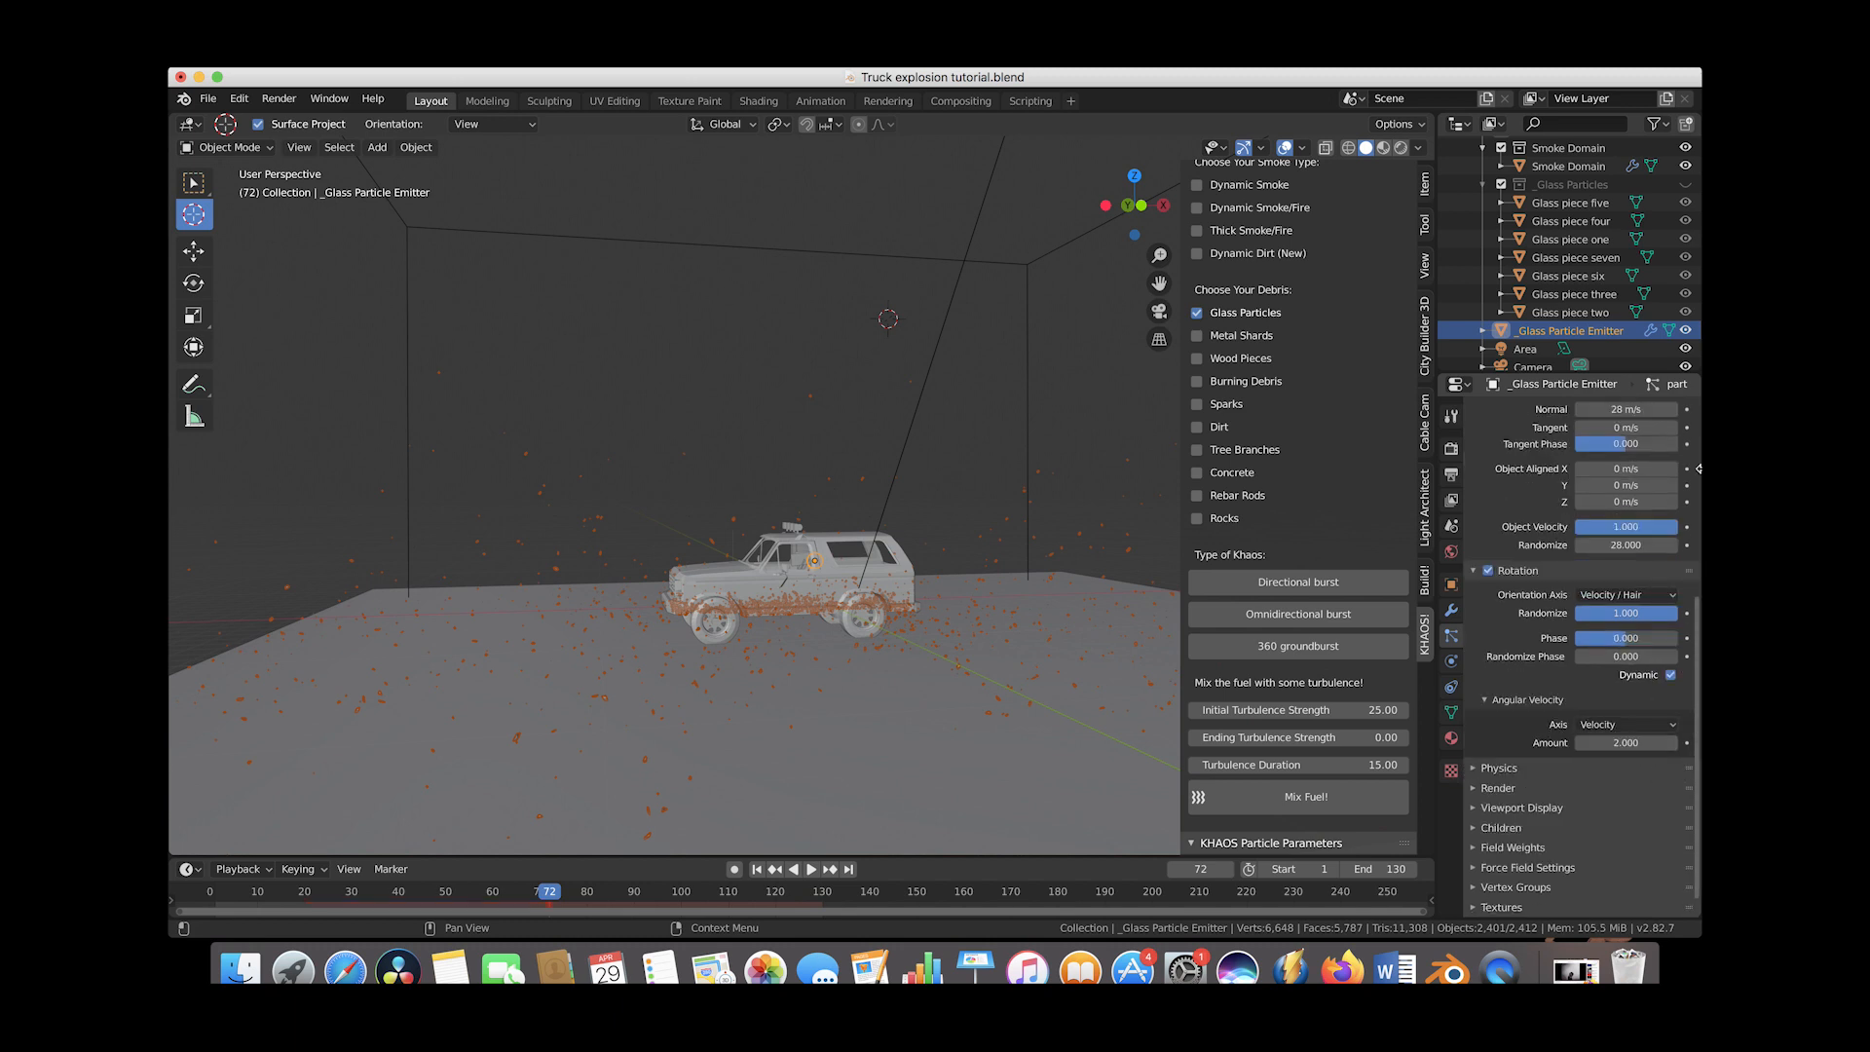
Play the animation to frame 128 and inspect the glass scattered around the truck from several angles
middle_click_drag(861, 682, 883, 650)
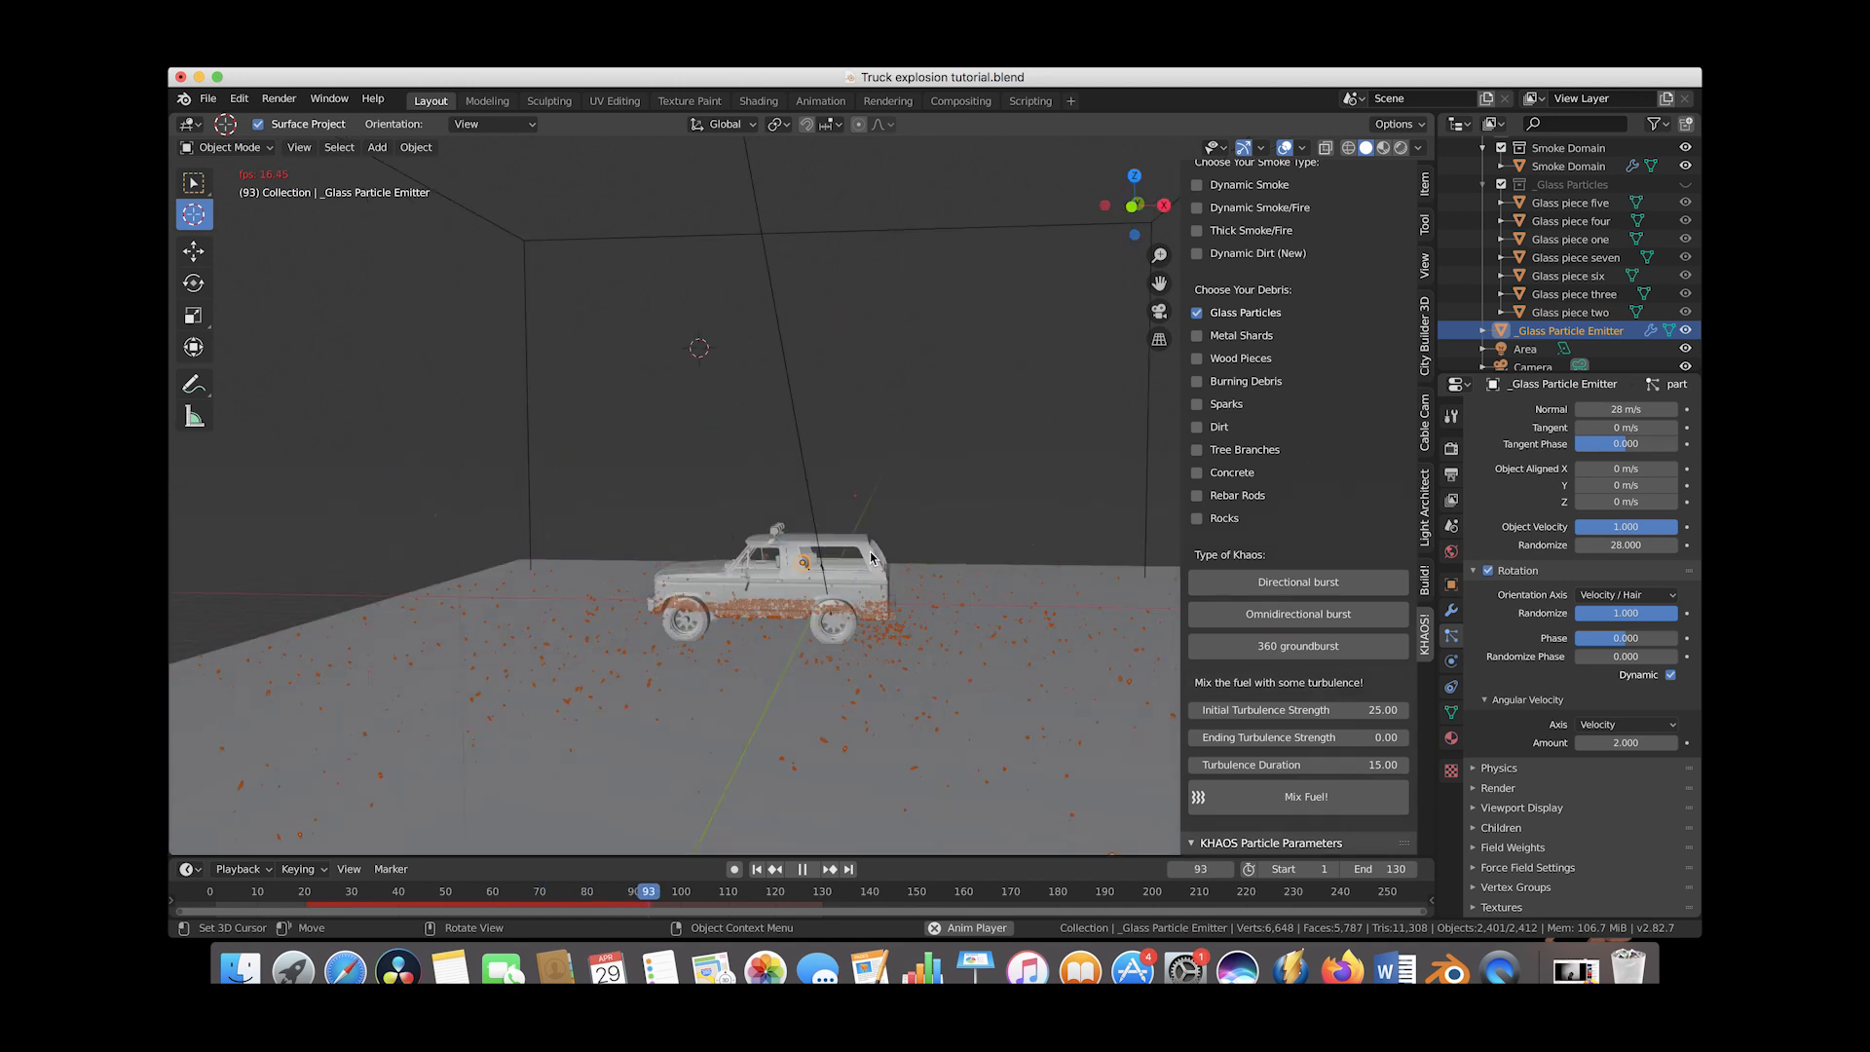
middle_click_drag(711, 520, 785, 827)
left_click(799, 868)
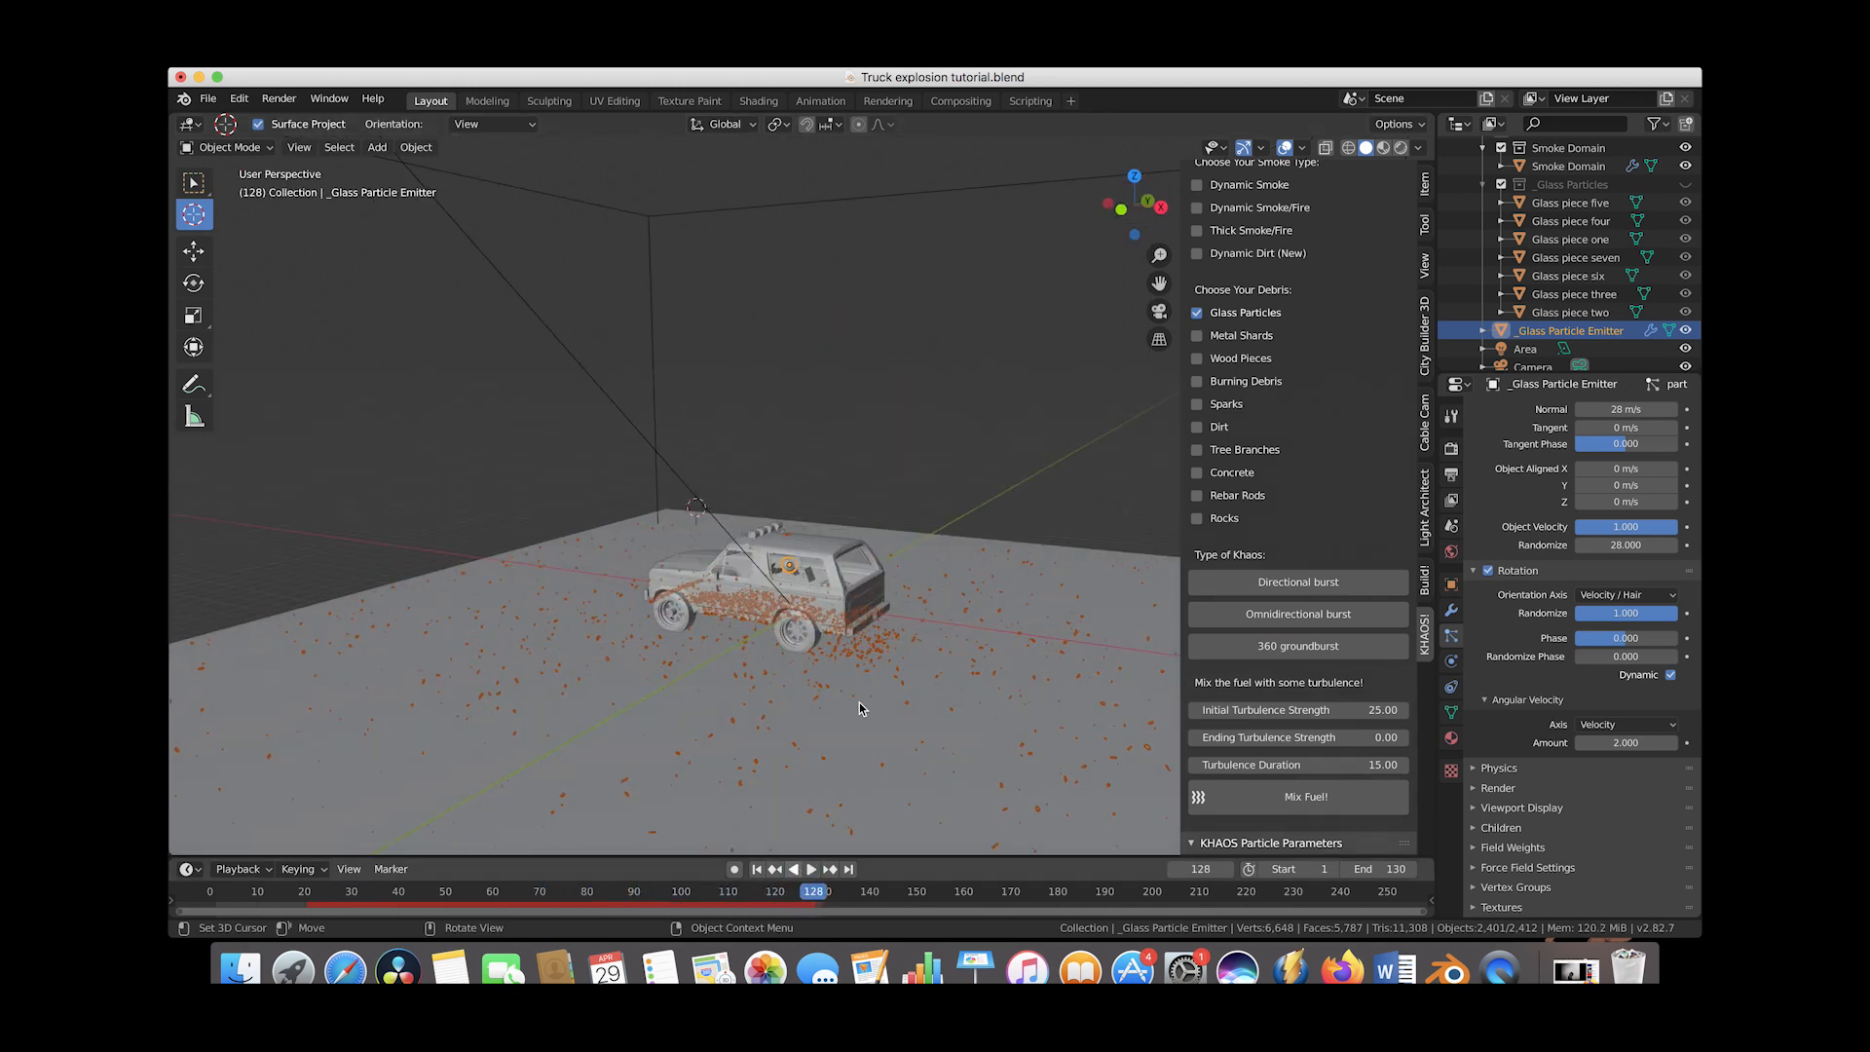
middle_click_drag(1091, 308, 487, 677)
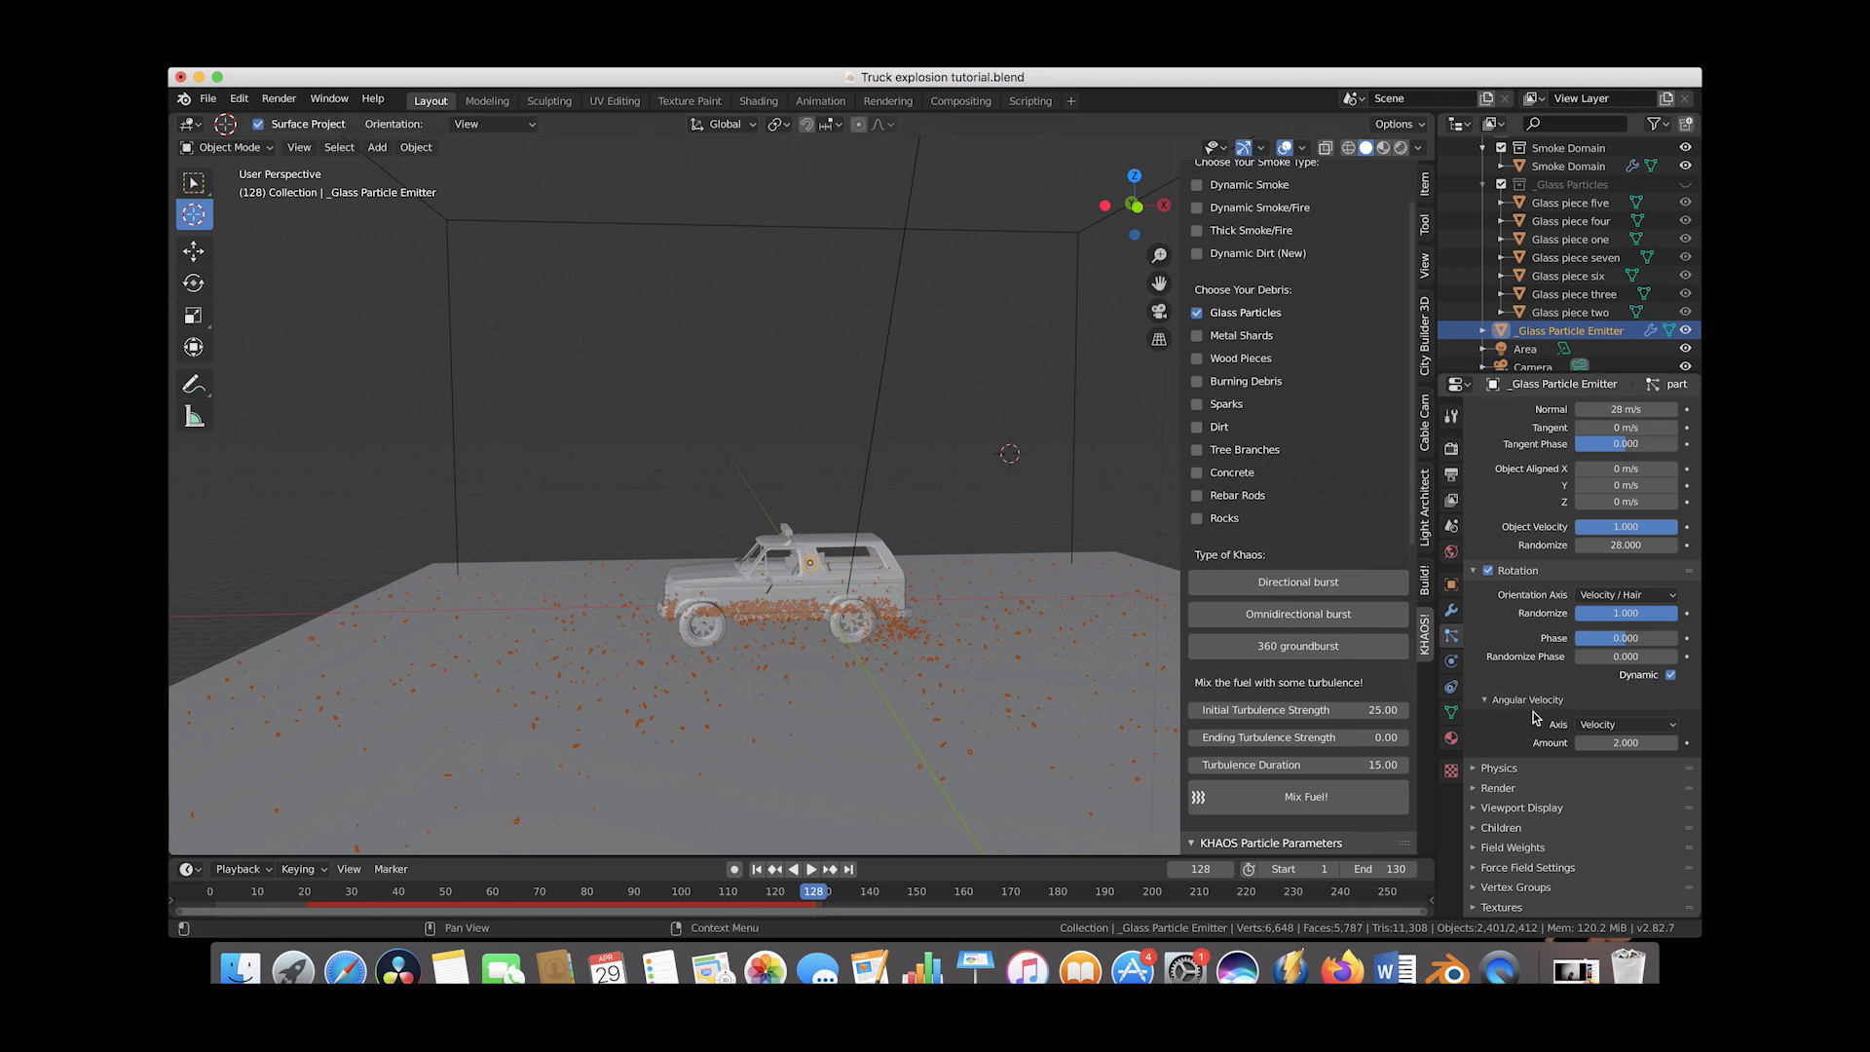
Bake the particle cache of the glass emitter
scroll(1556, 757, "down", 1)
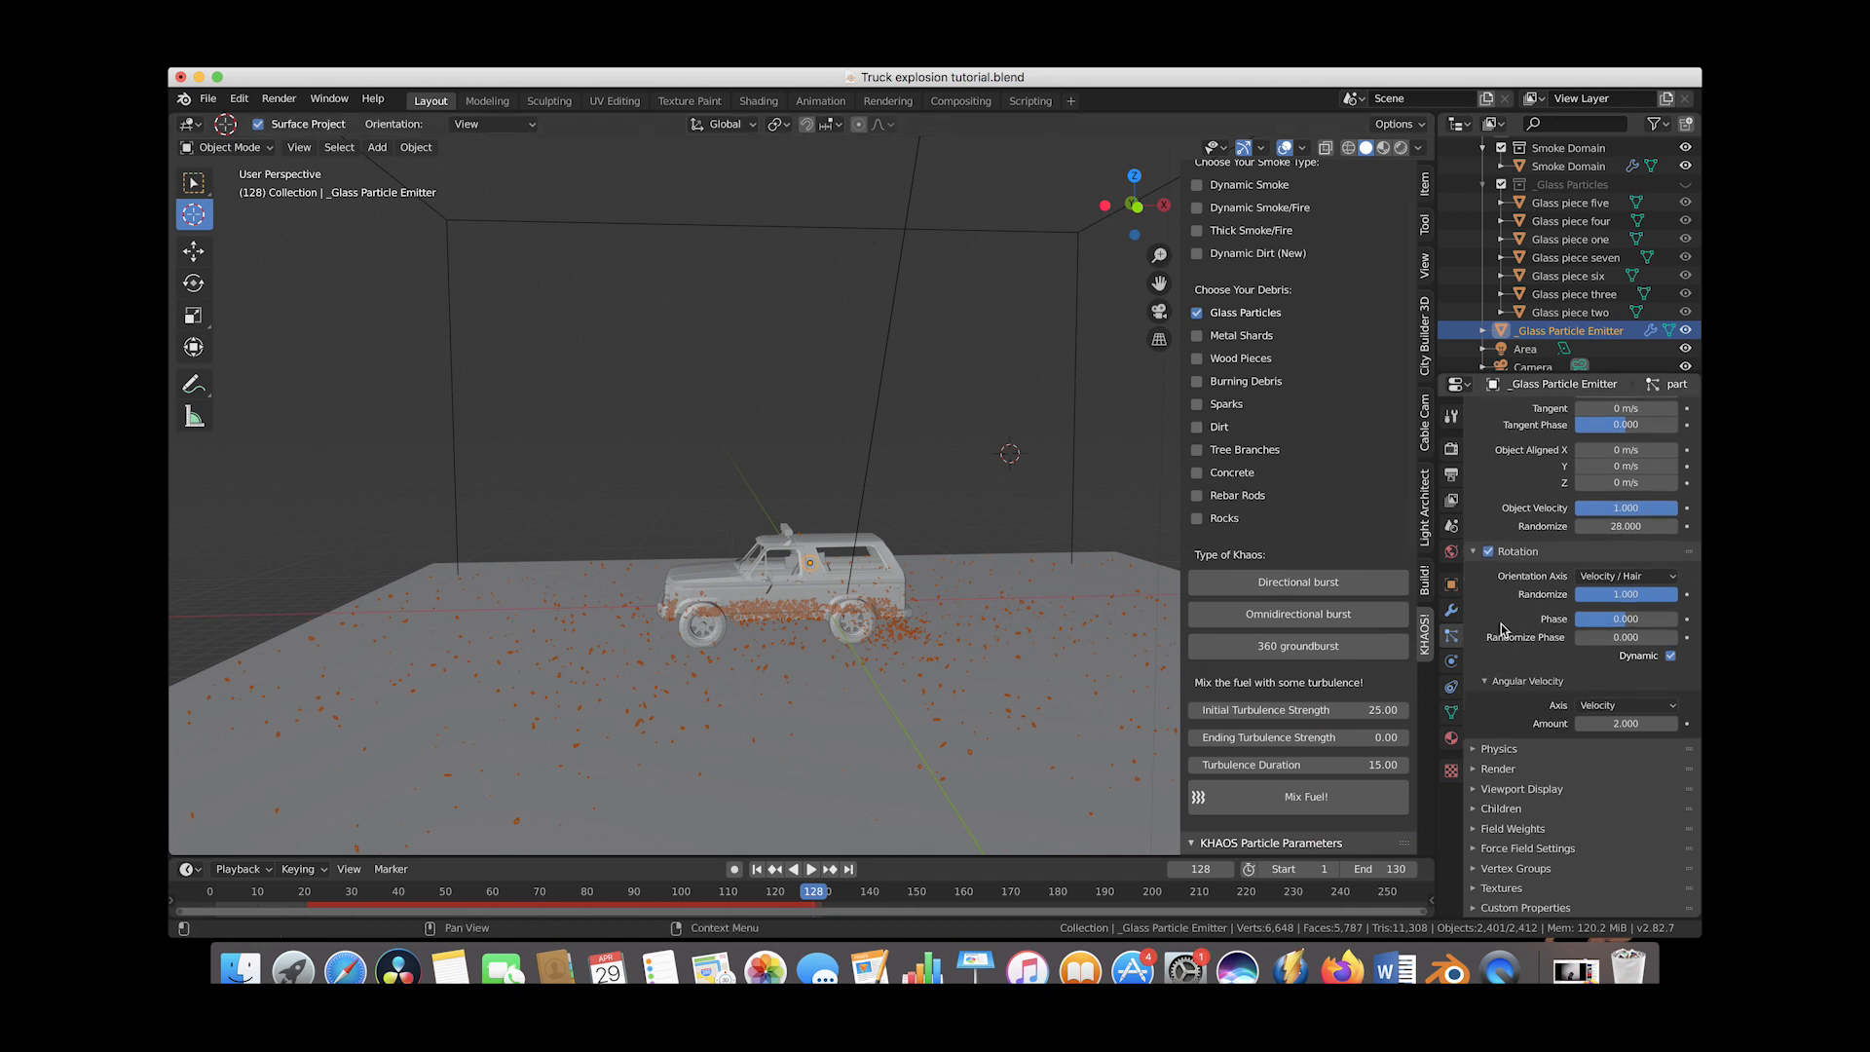
scroll(1500, 630, "up", 10)
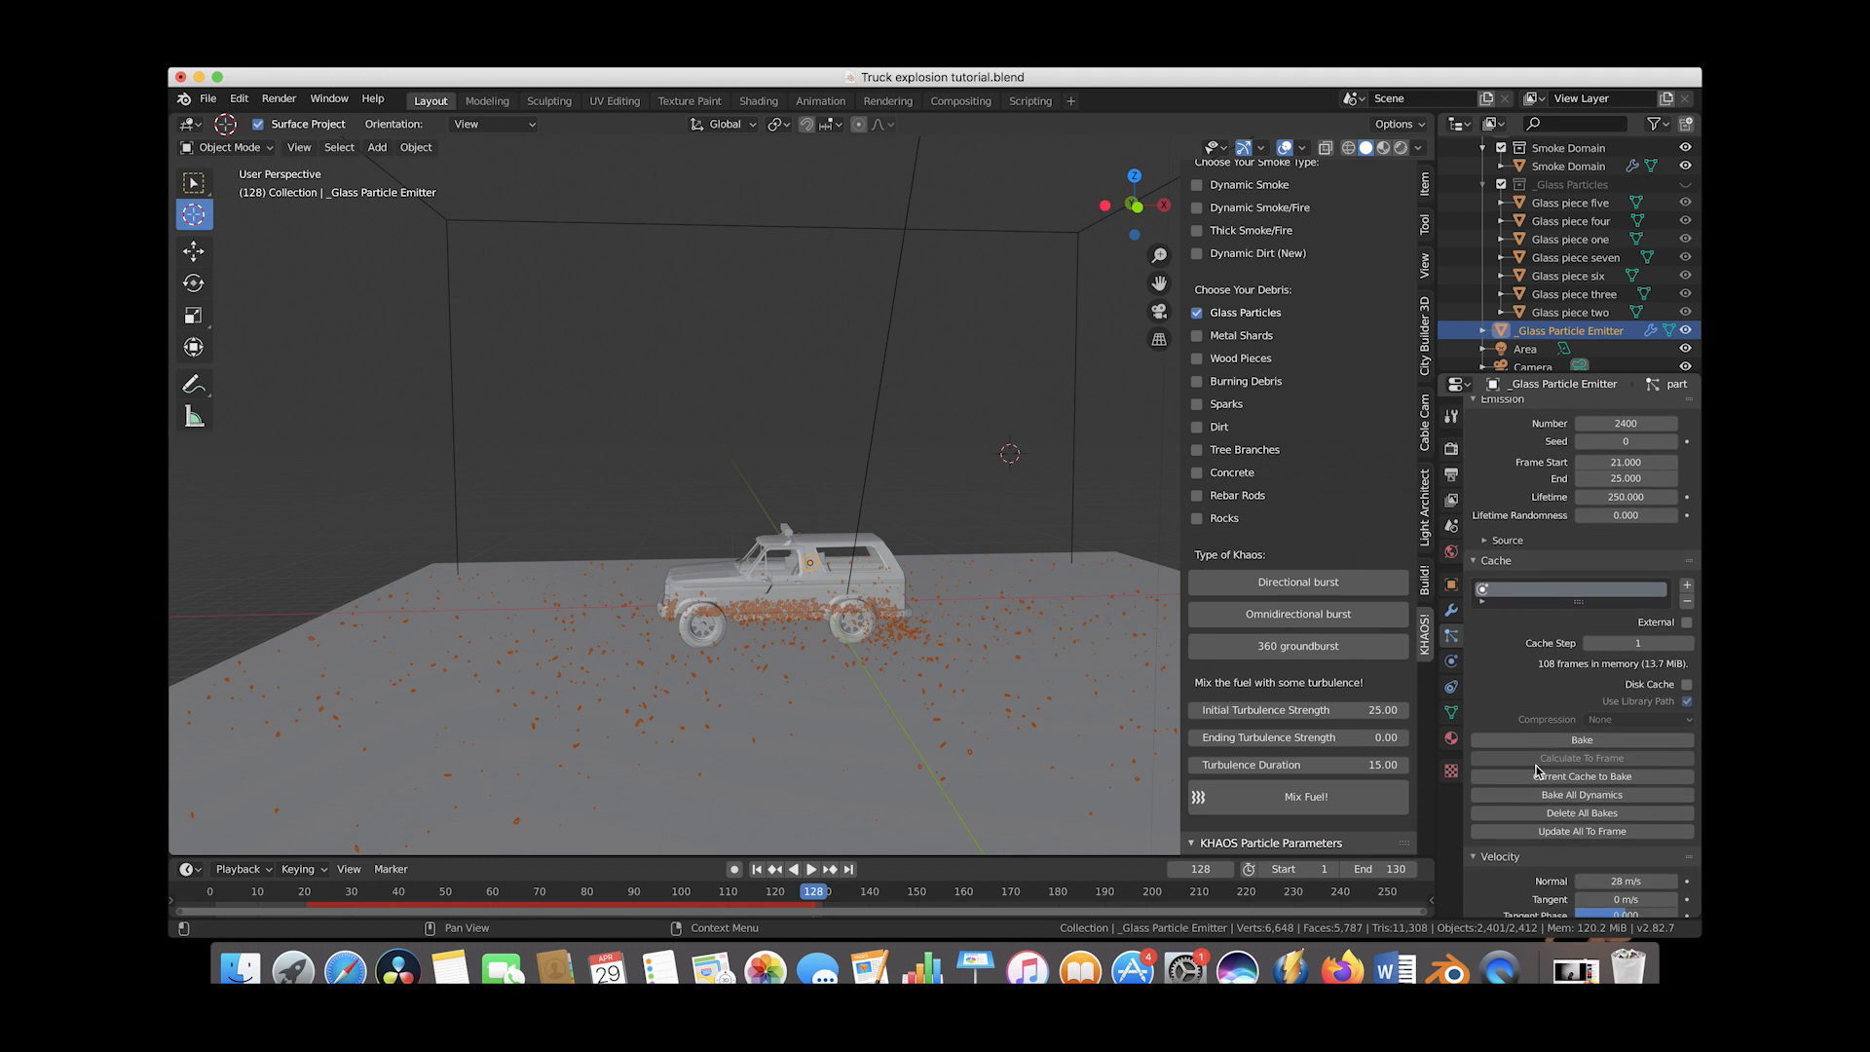
left_click(1558, 740)
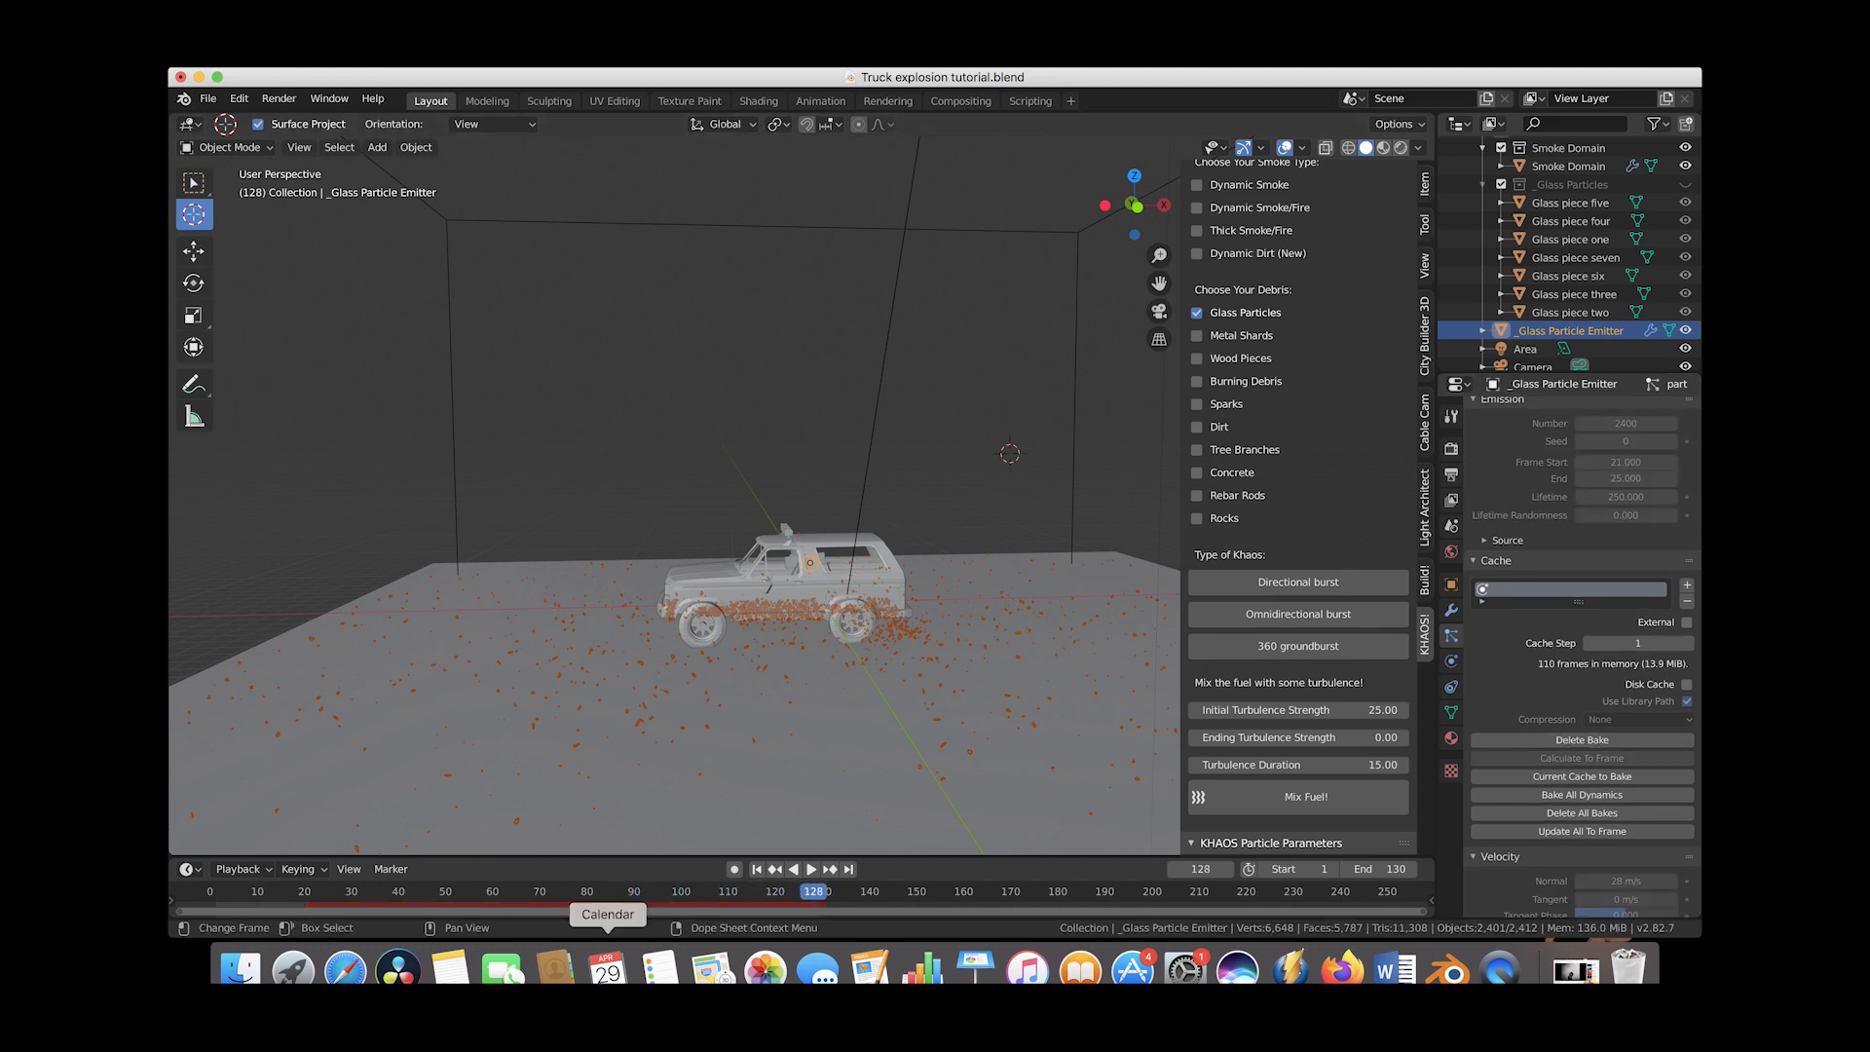
Play back the baked glass particles and scrub back to the start of the burst to check their motion
left_click(811, 868)
left_click(738, 894)
left_click_drag(737, 894, 297, 890)
key("space")
middle_click_drag(696, 633, 826, 640)
Turn on the Smoke Domain's fluid simulation to compare the fire's timing with the glass through frame 36, and turn it off again
key("w")
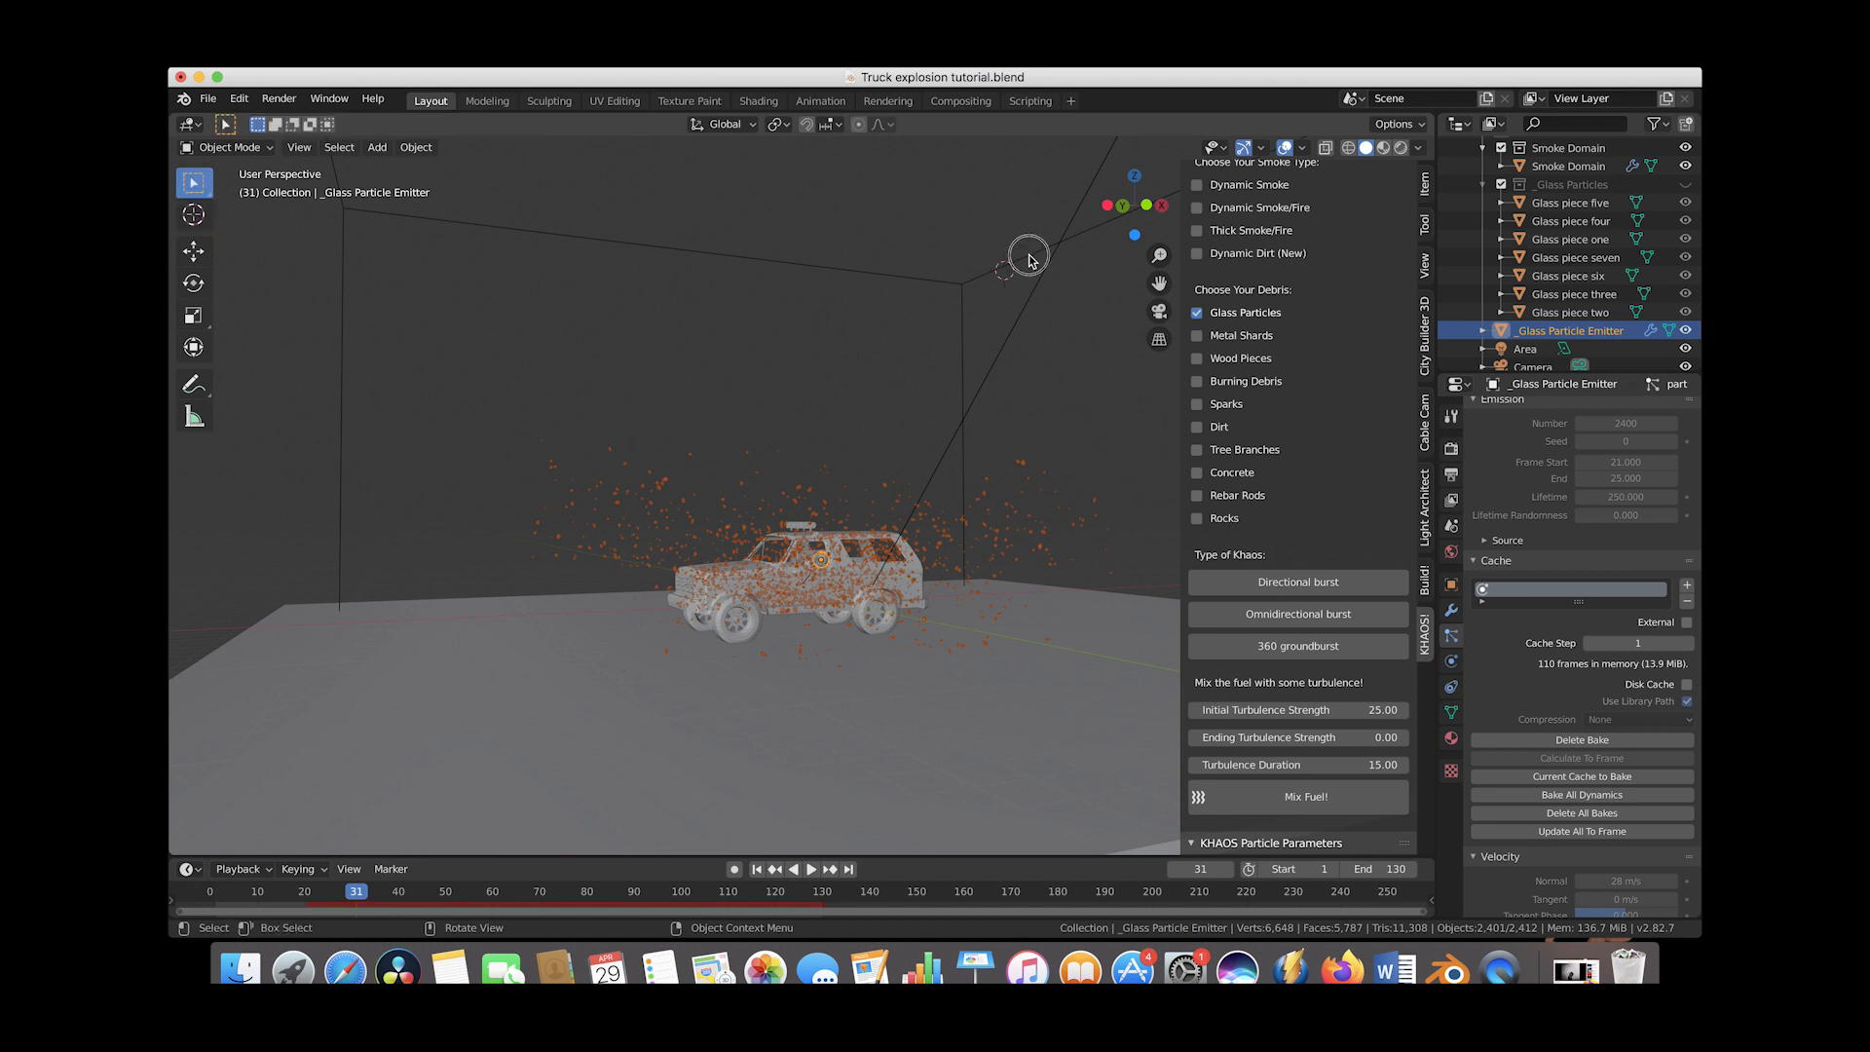
left_click(1022, 255)
left_click(1451, 661)
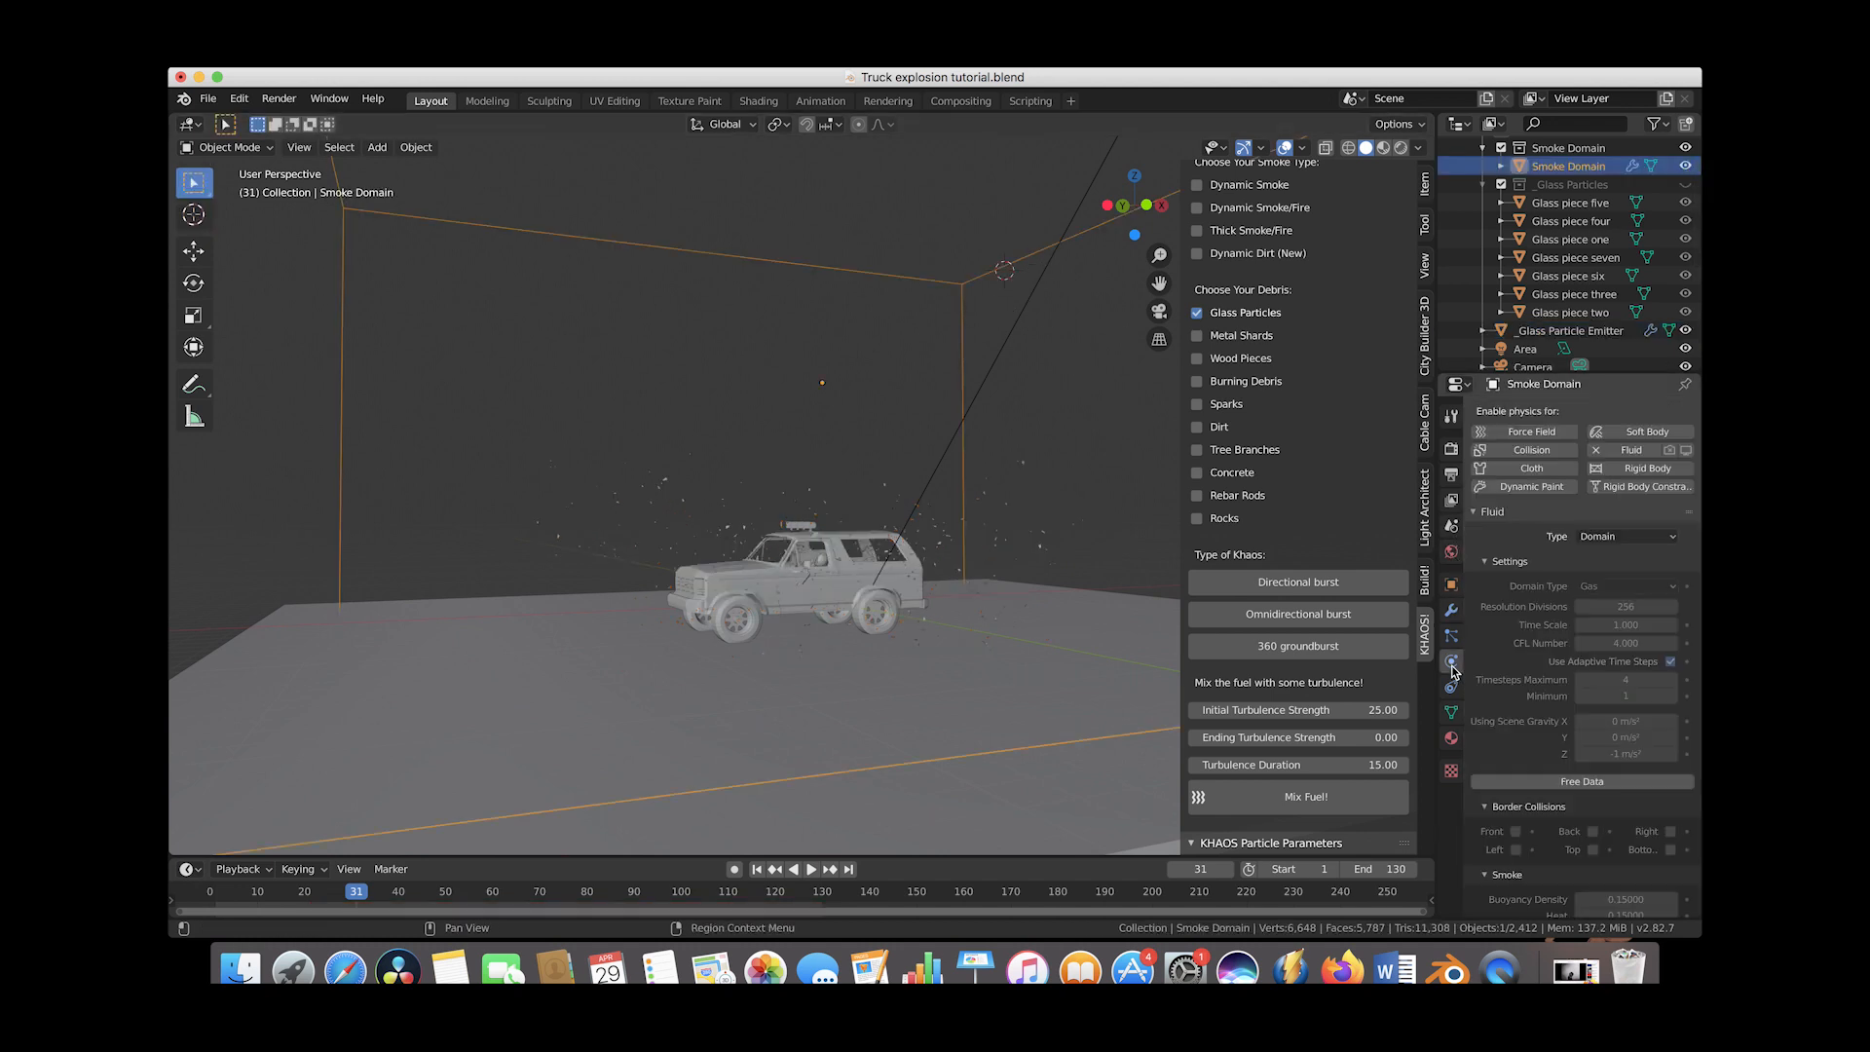
left_click(1668, 451)
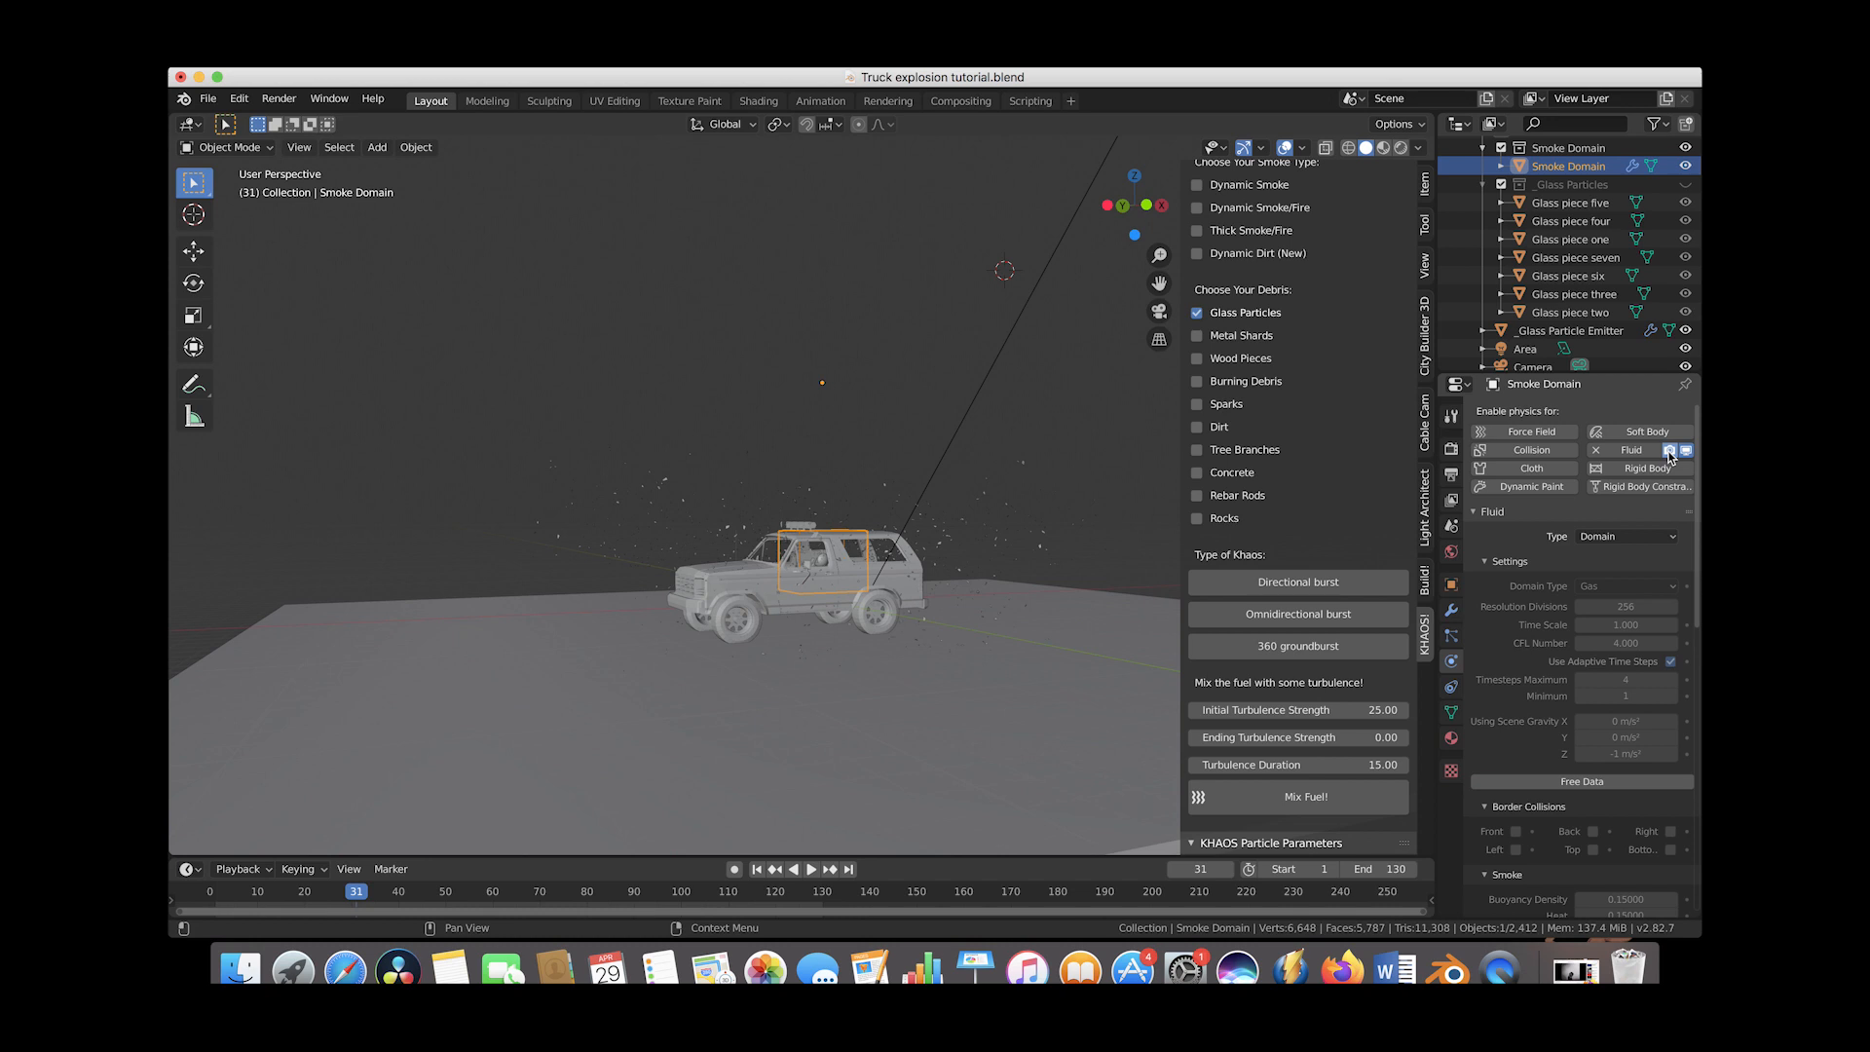
left_click_drag(310, 892, 376, 886)
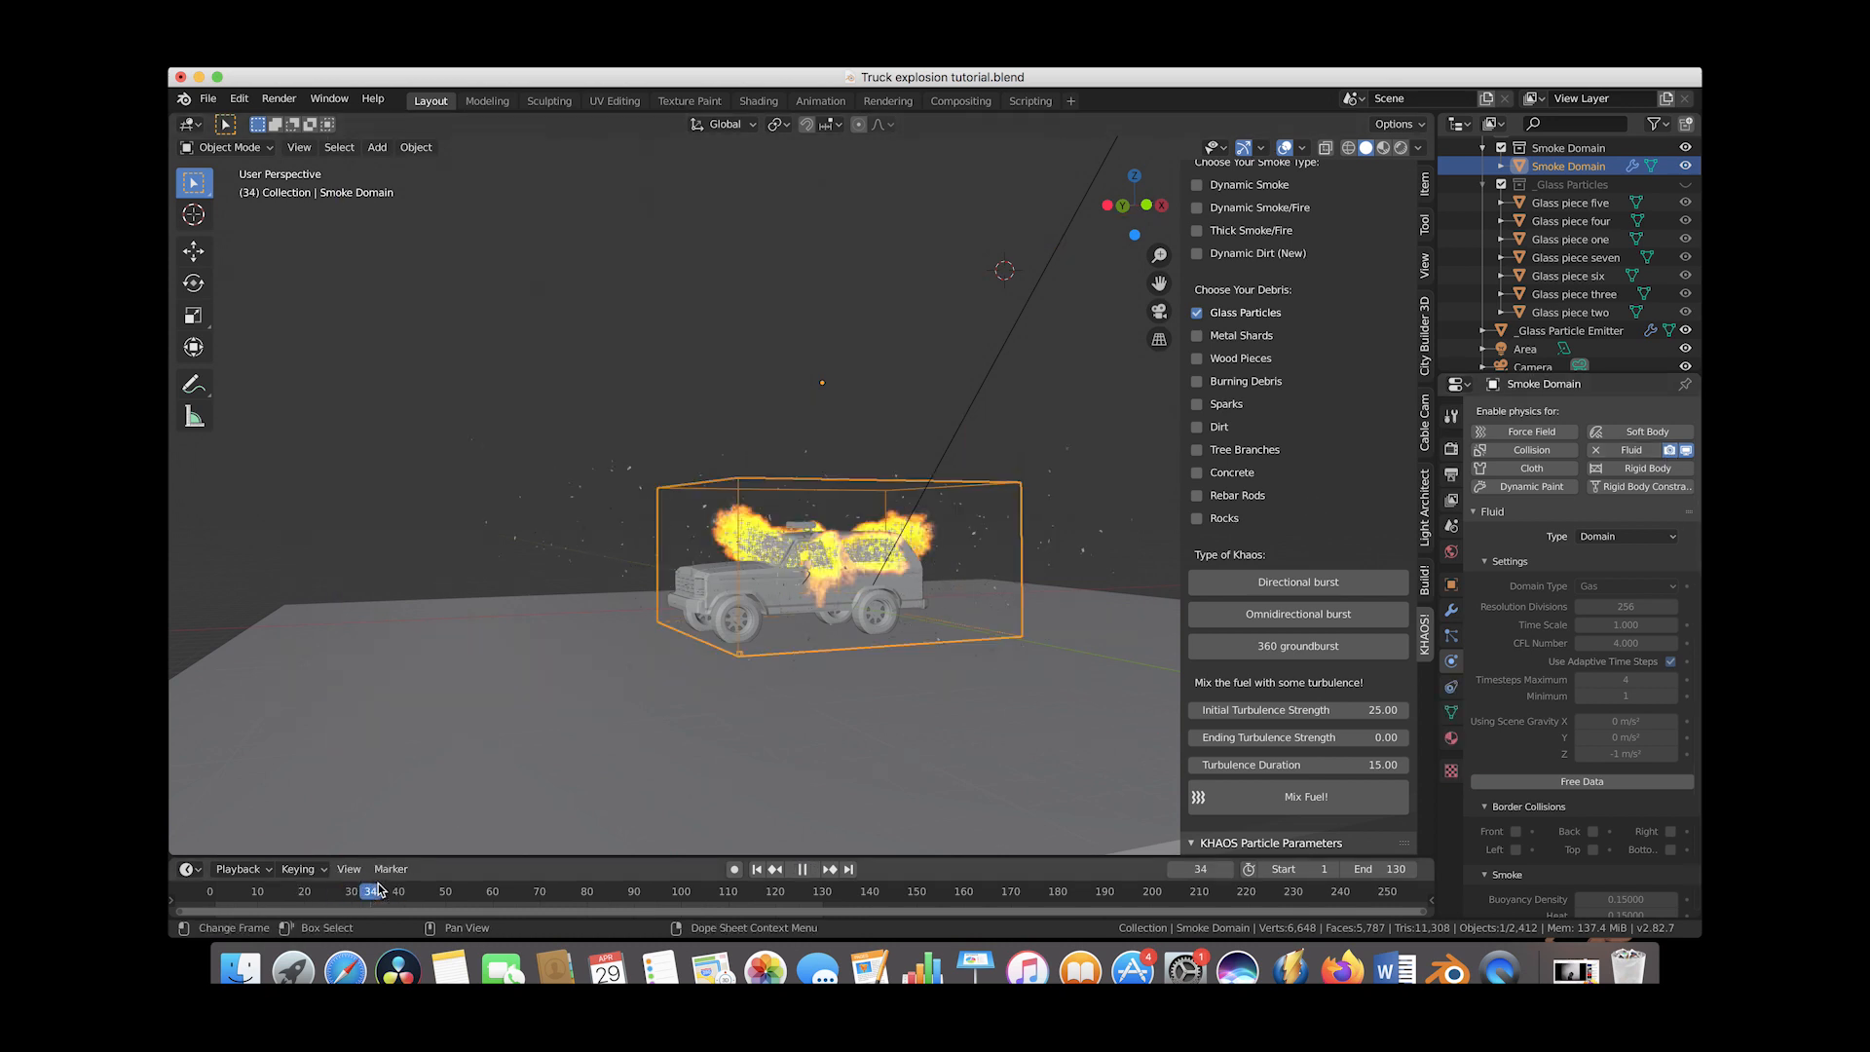
key("space")
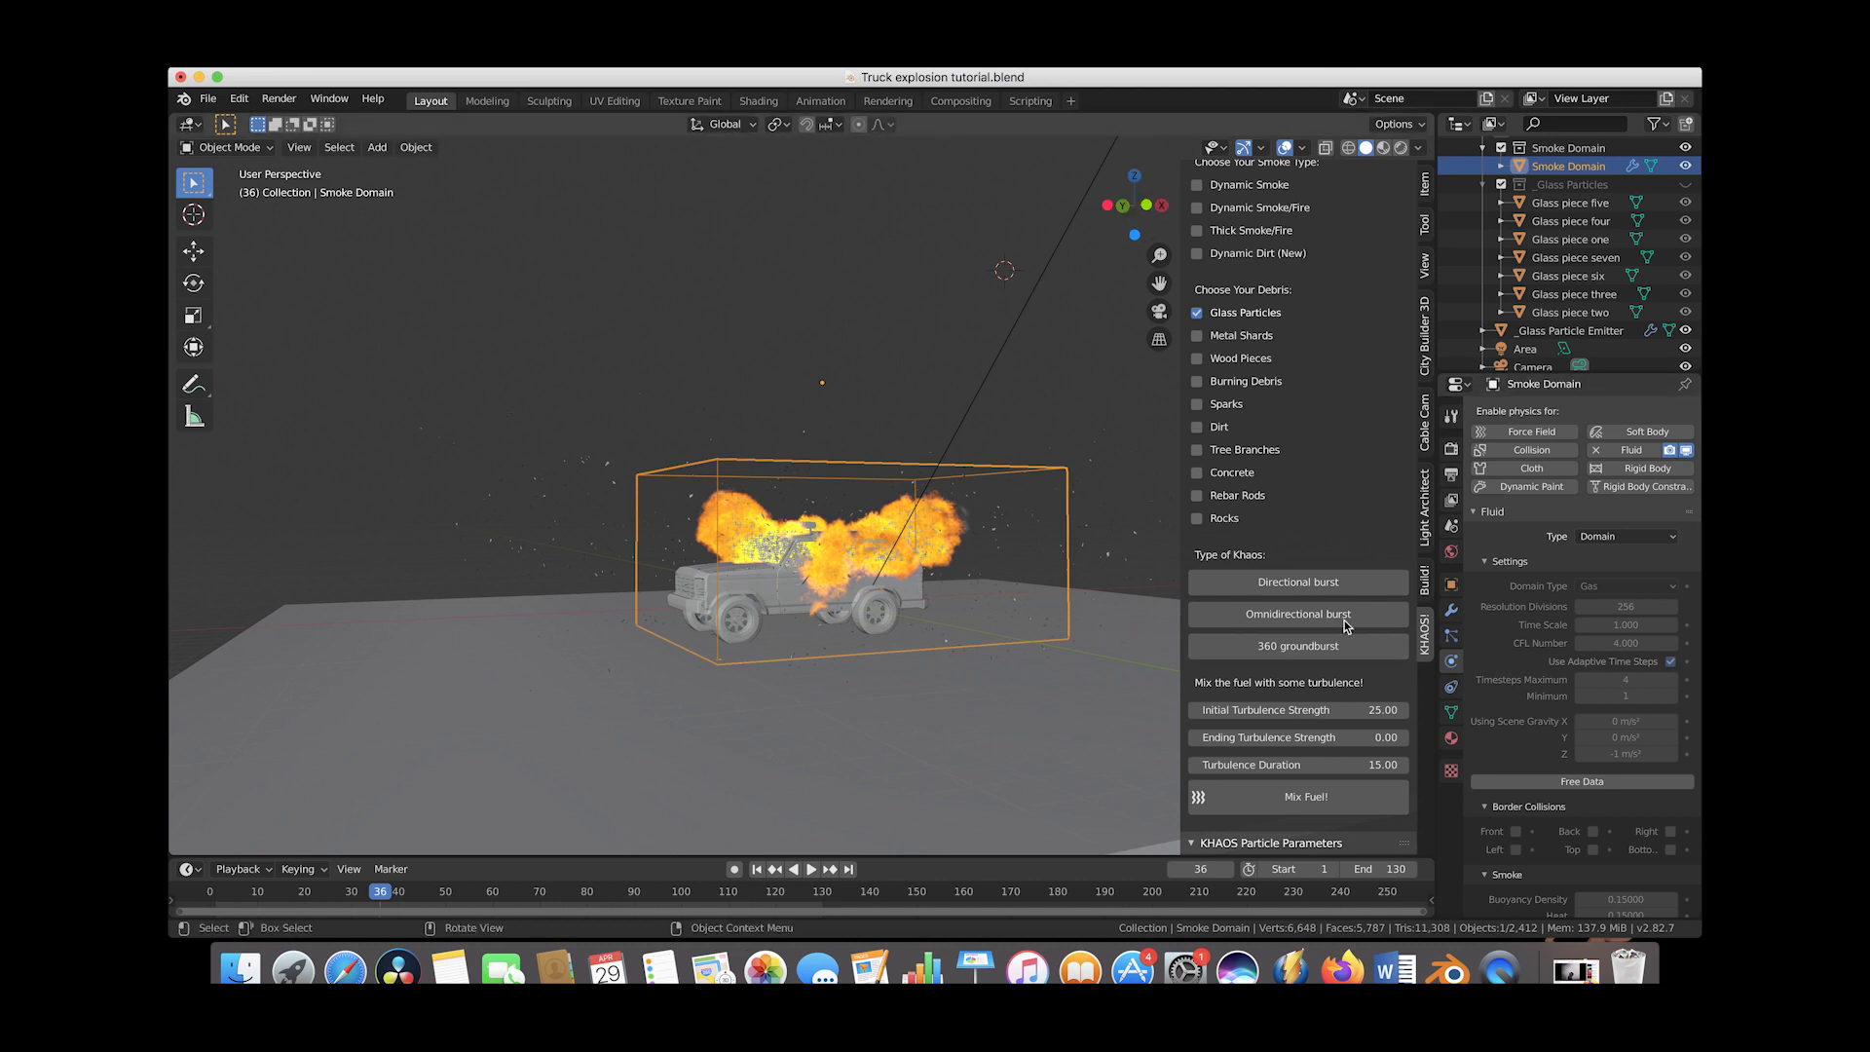
left_click(1690, 454)
left_click(1672, 451)
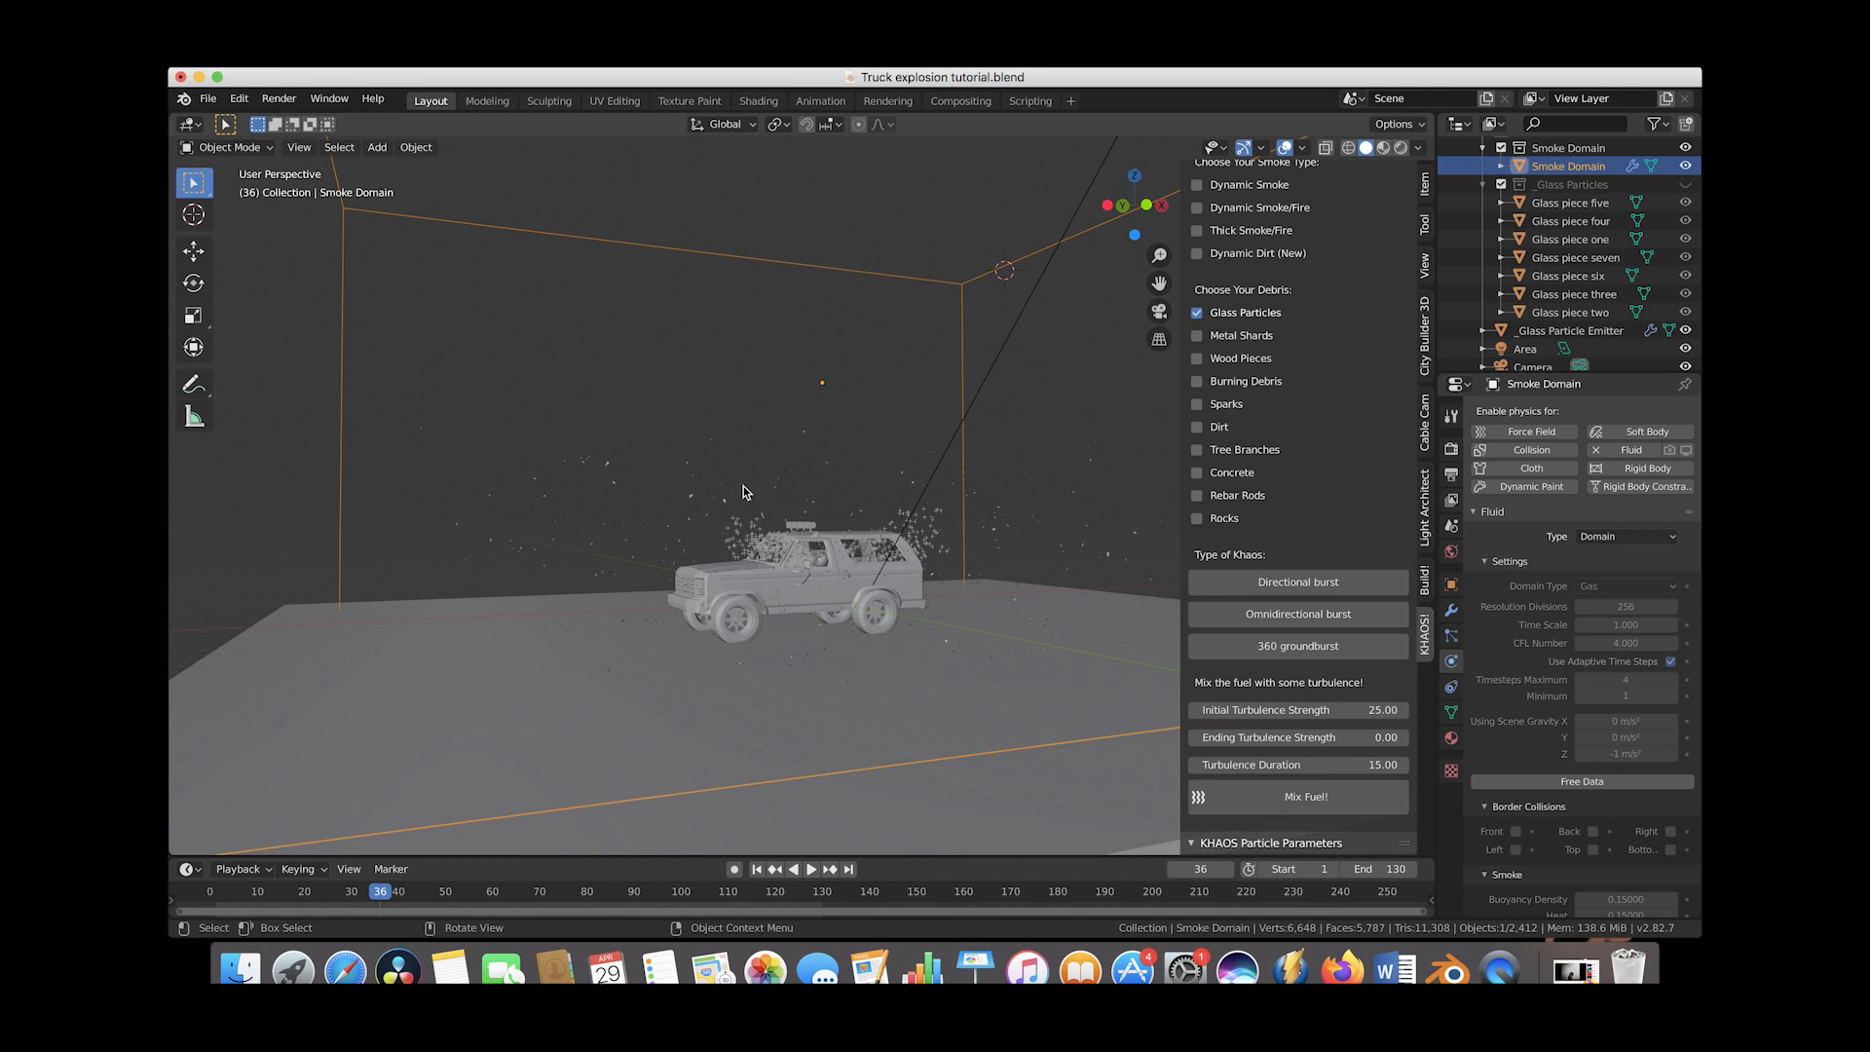
Select the glass particle emitter and delete the bake of its particle cache
left_click(608, 464)
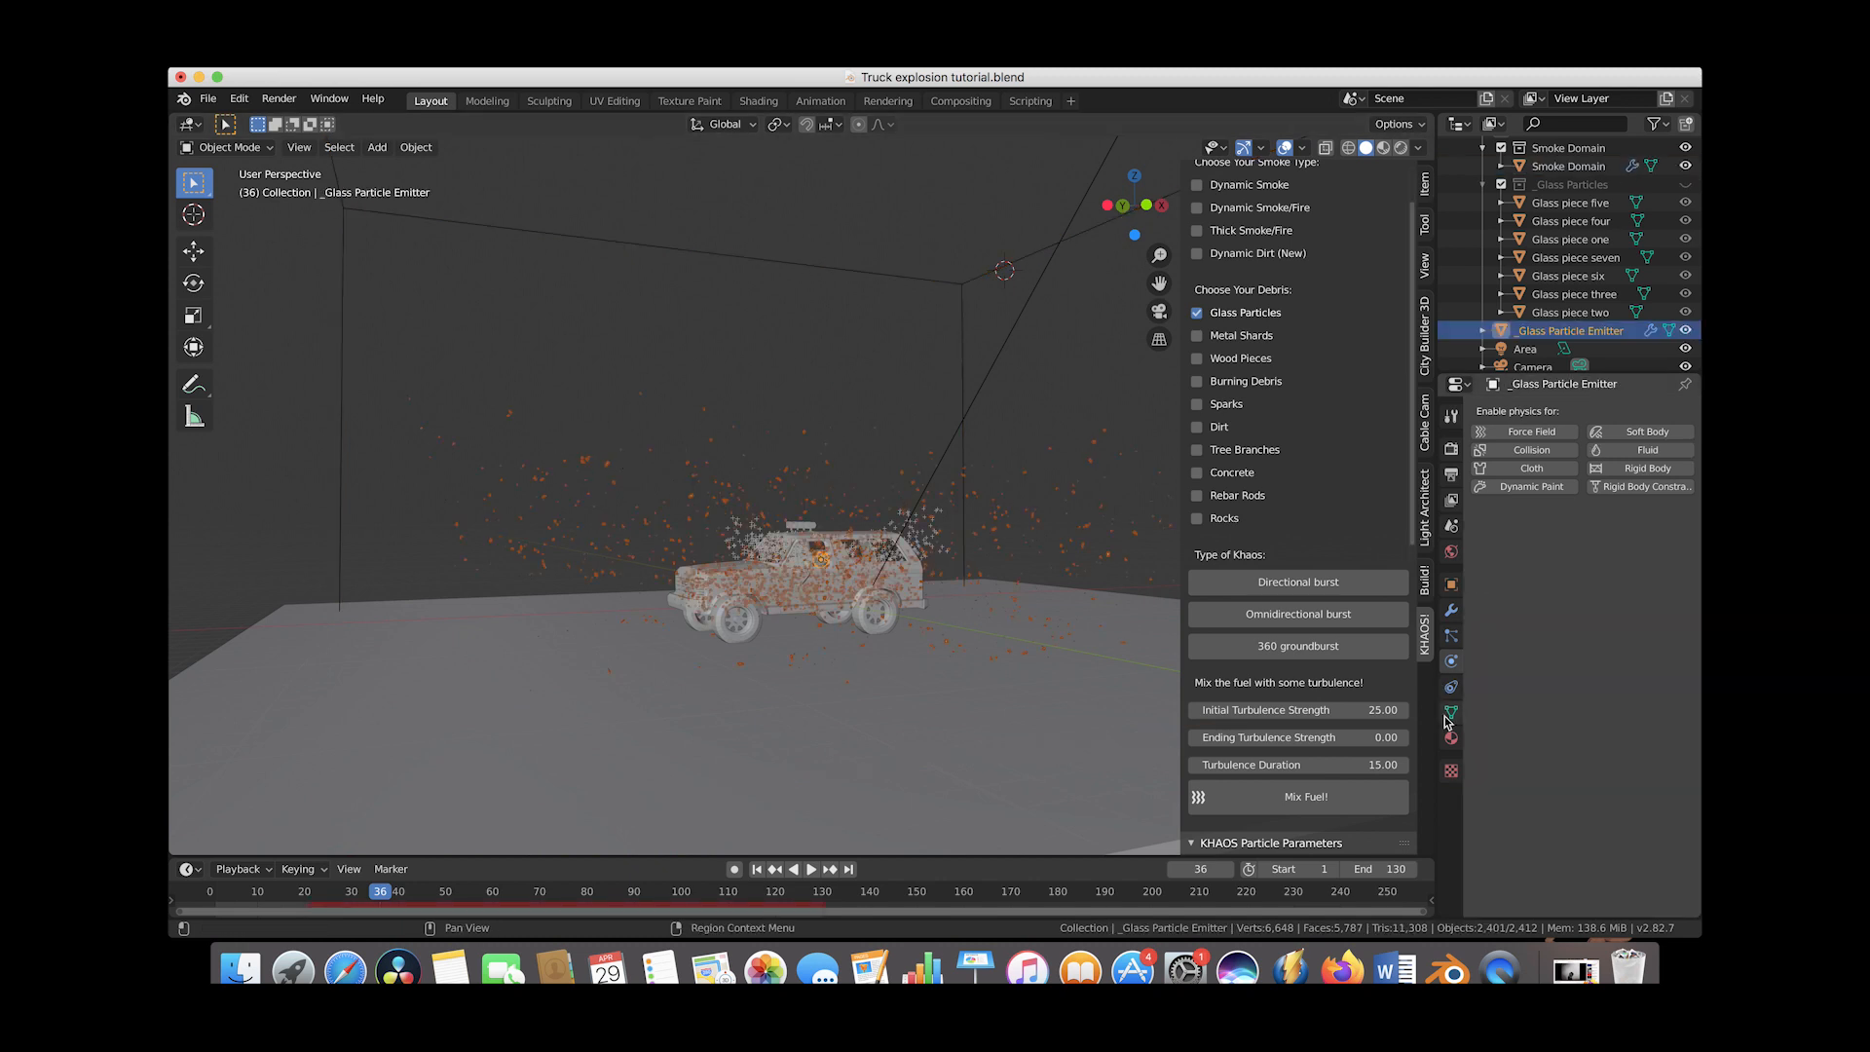
left_click(1451, 638)
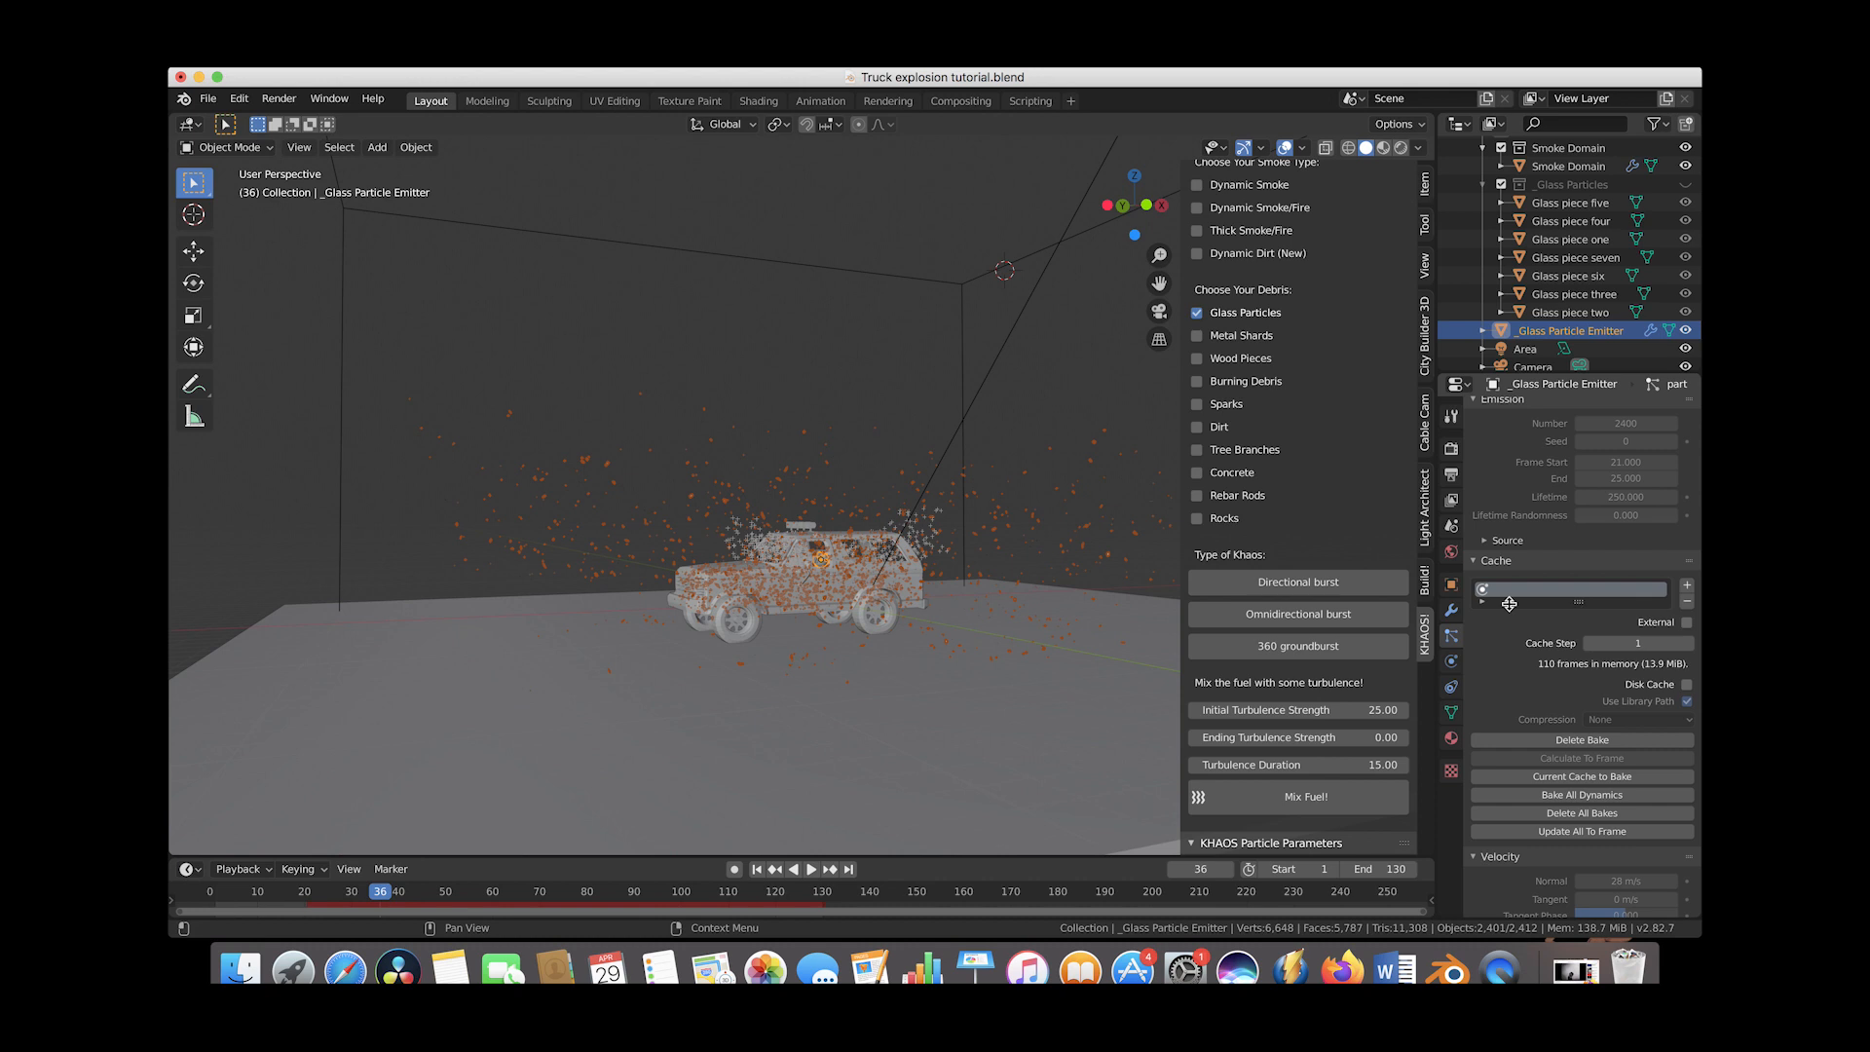
scroll(1548, 511, "up", 2)
scroll(1585, 838, "down", 2)
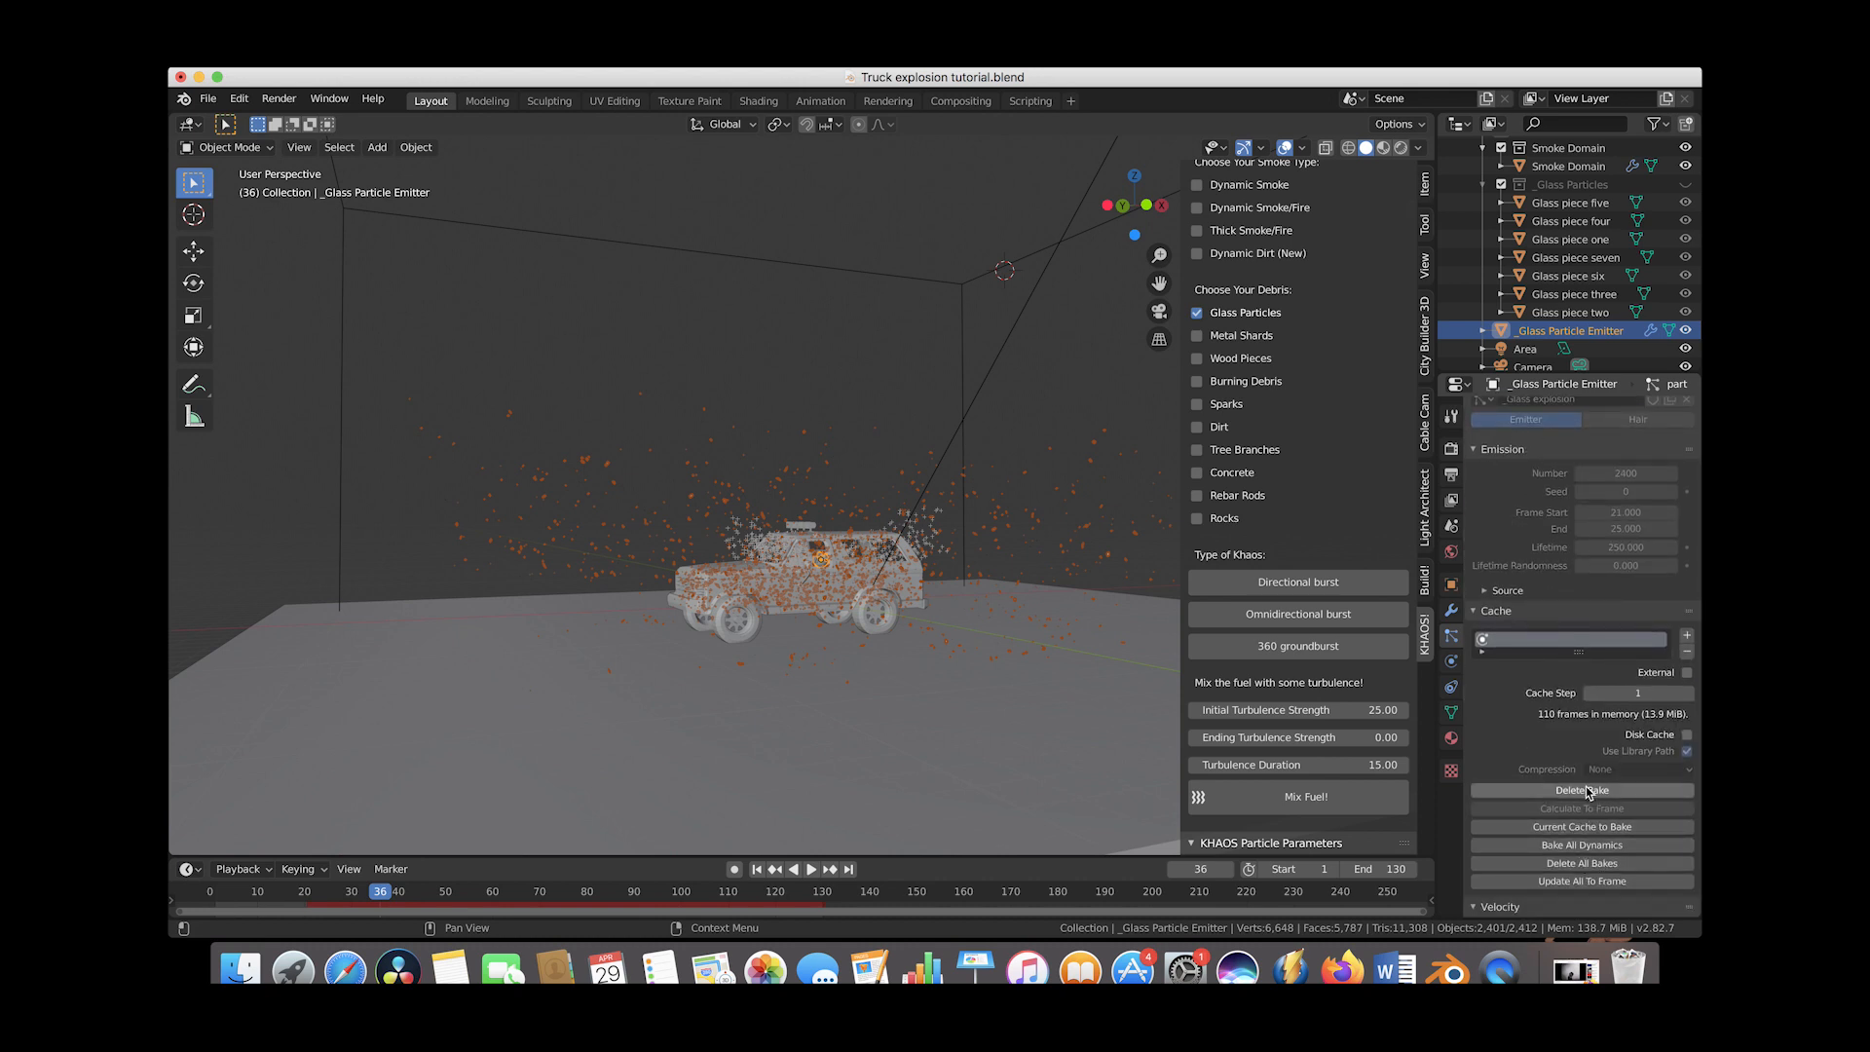
left_click(1587, 789)
Set the glass emitter's emission Frame Start to 31 and End to 34
scroll(1587, 789, "up", 2)
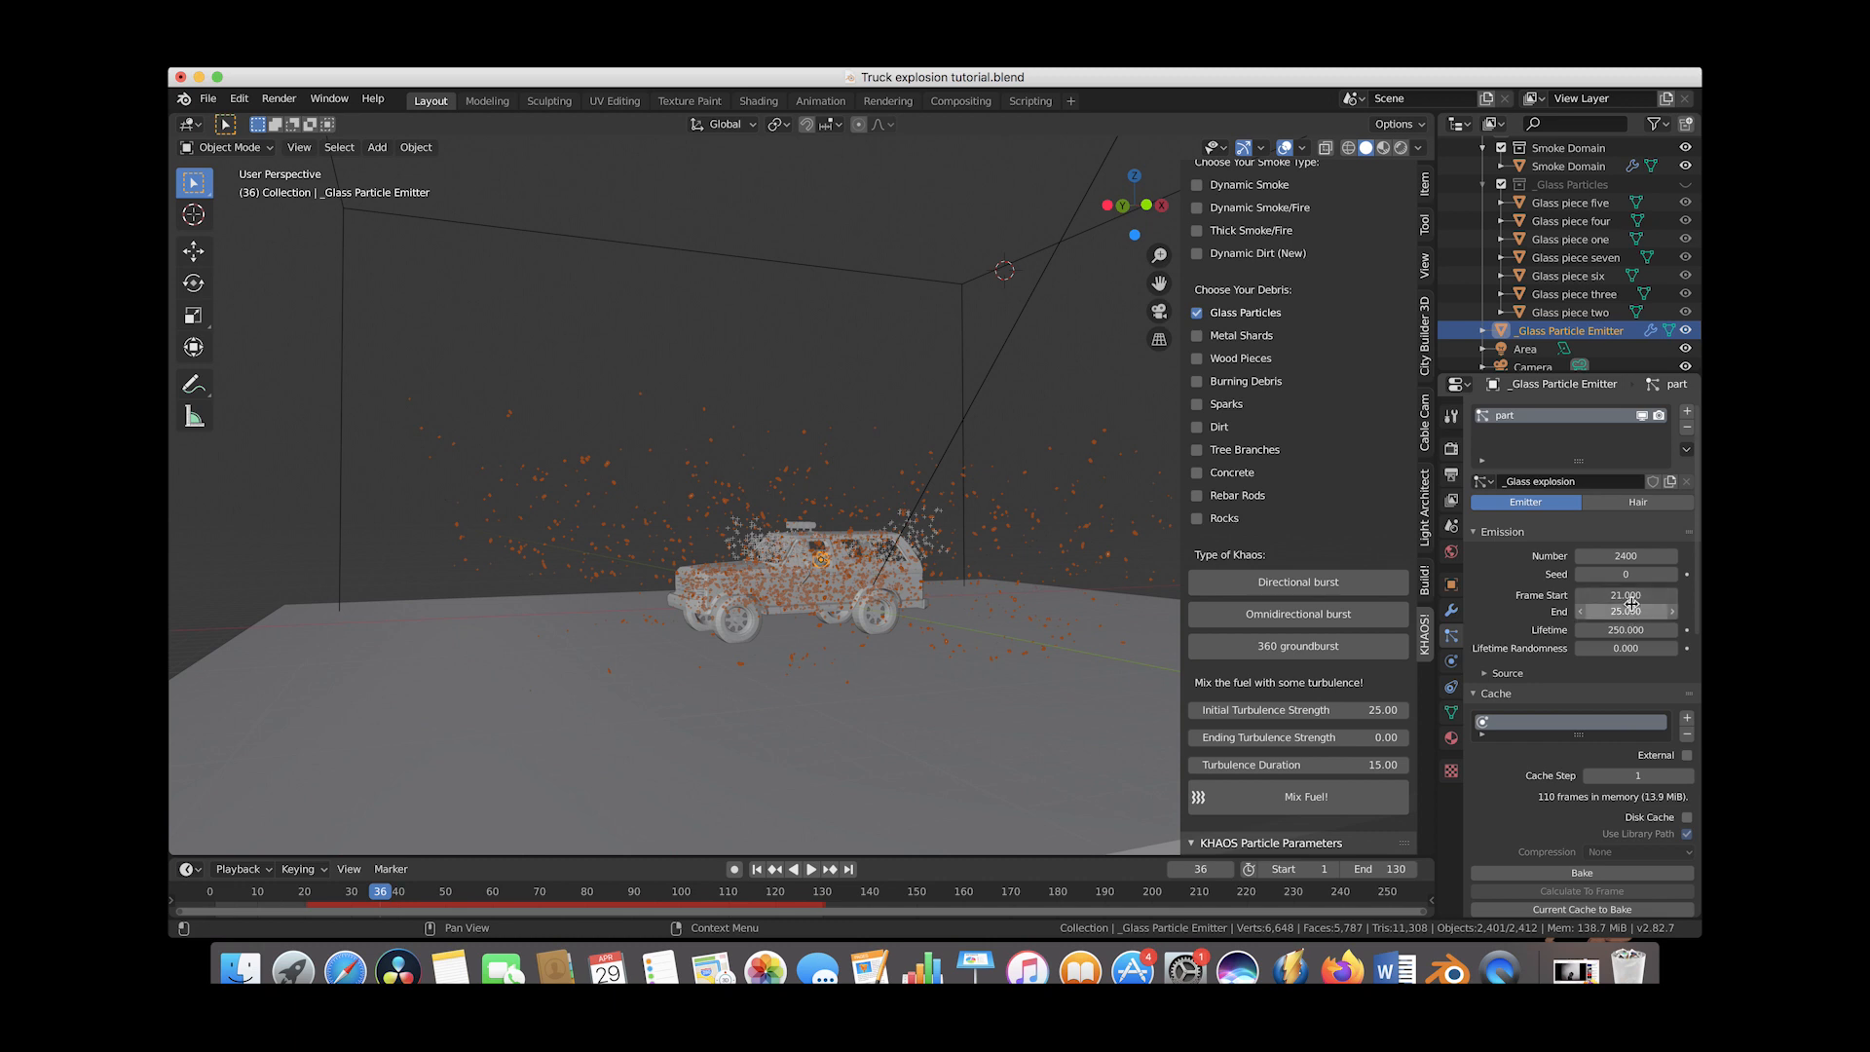
left_click(1625, 612)
type("34")
key("Return")
left_click(1629, 595)
type("31")
key("Return")
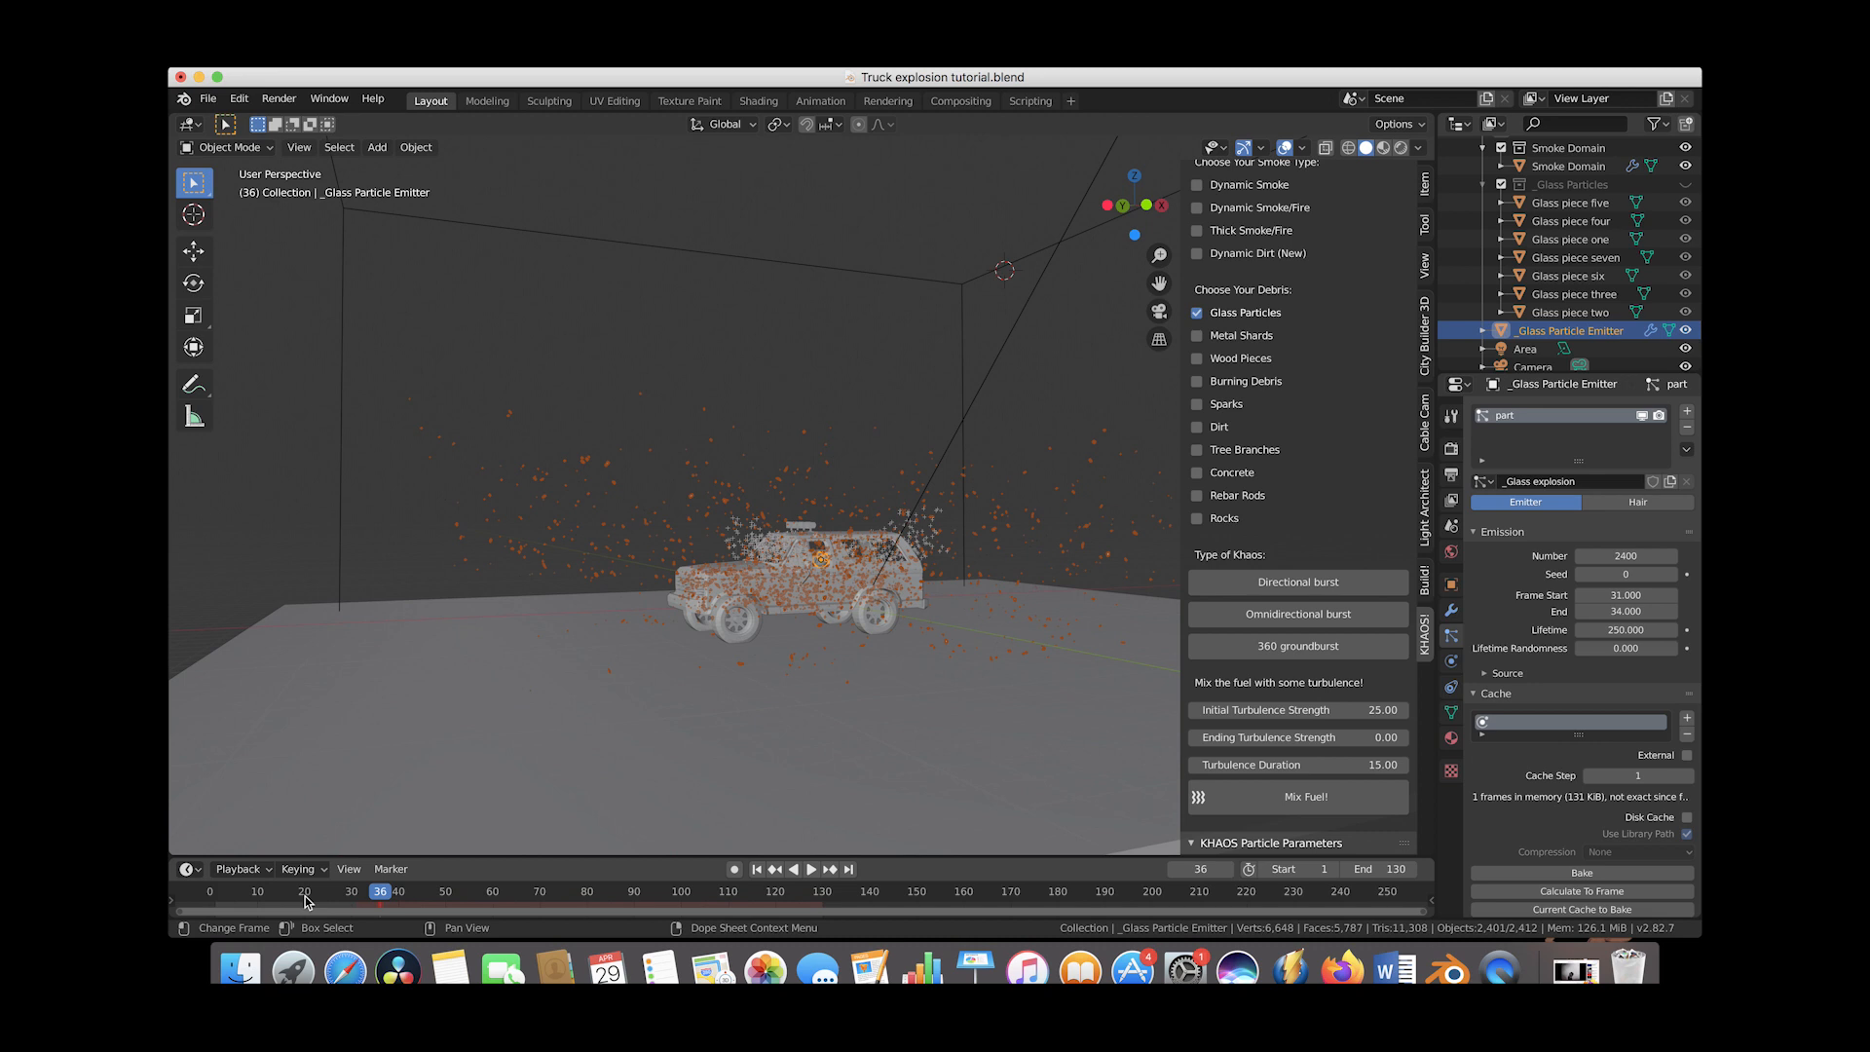
Bake the glass particle emitter's cache with its updated emission frames
scroll(1558, 507, "down", 2)
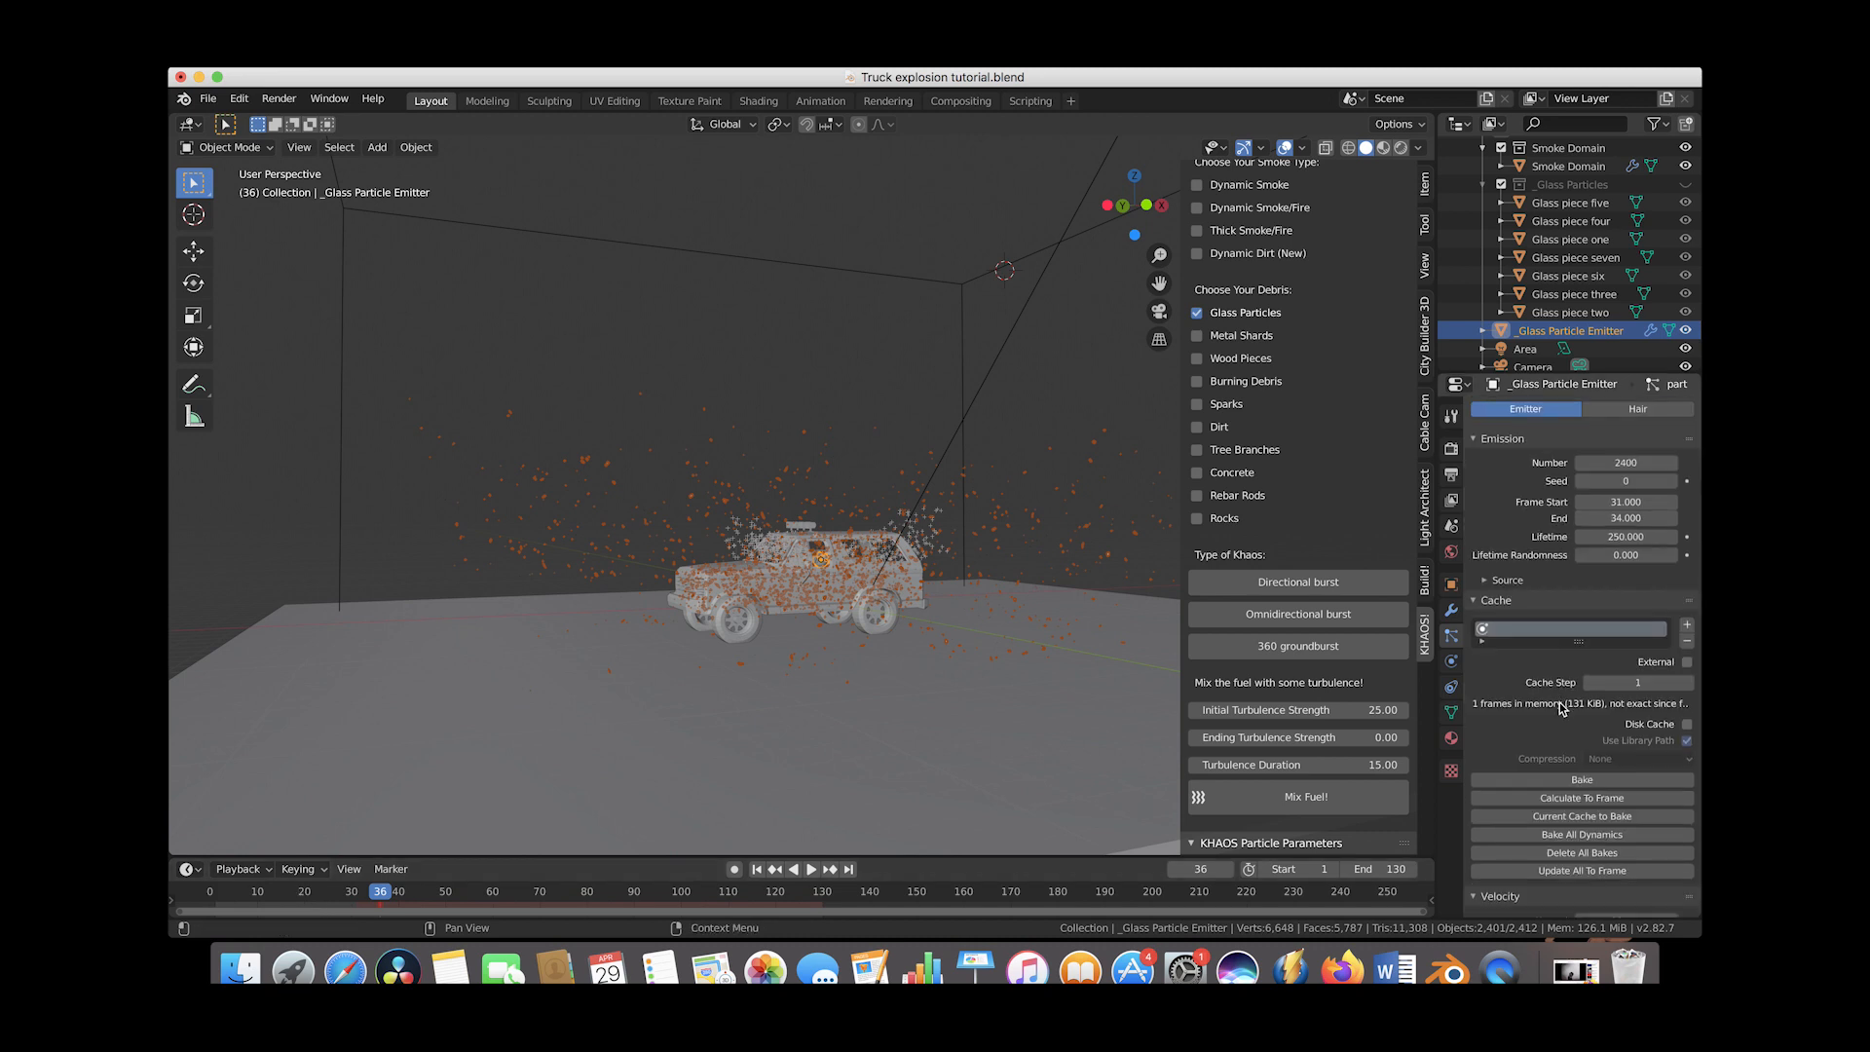
scroll(1568, 730, "down", 2)
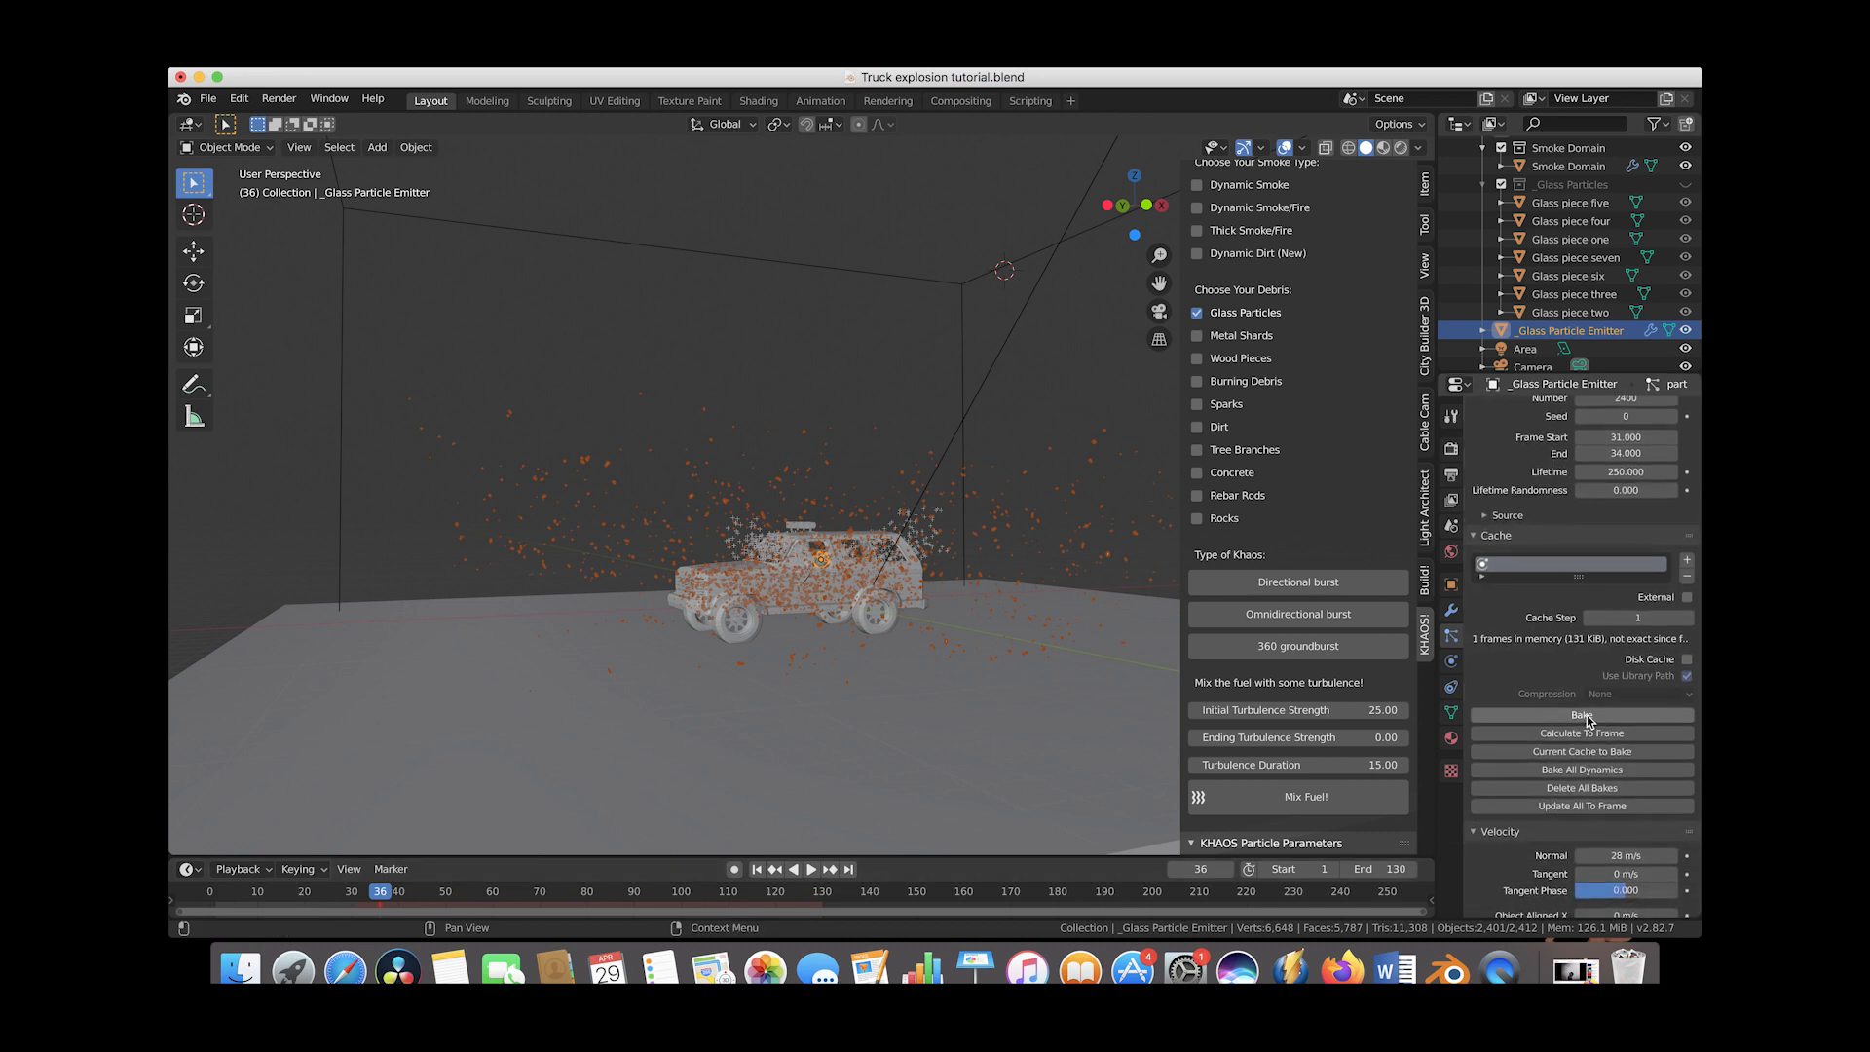
left_click(1582, 716)
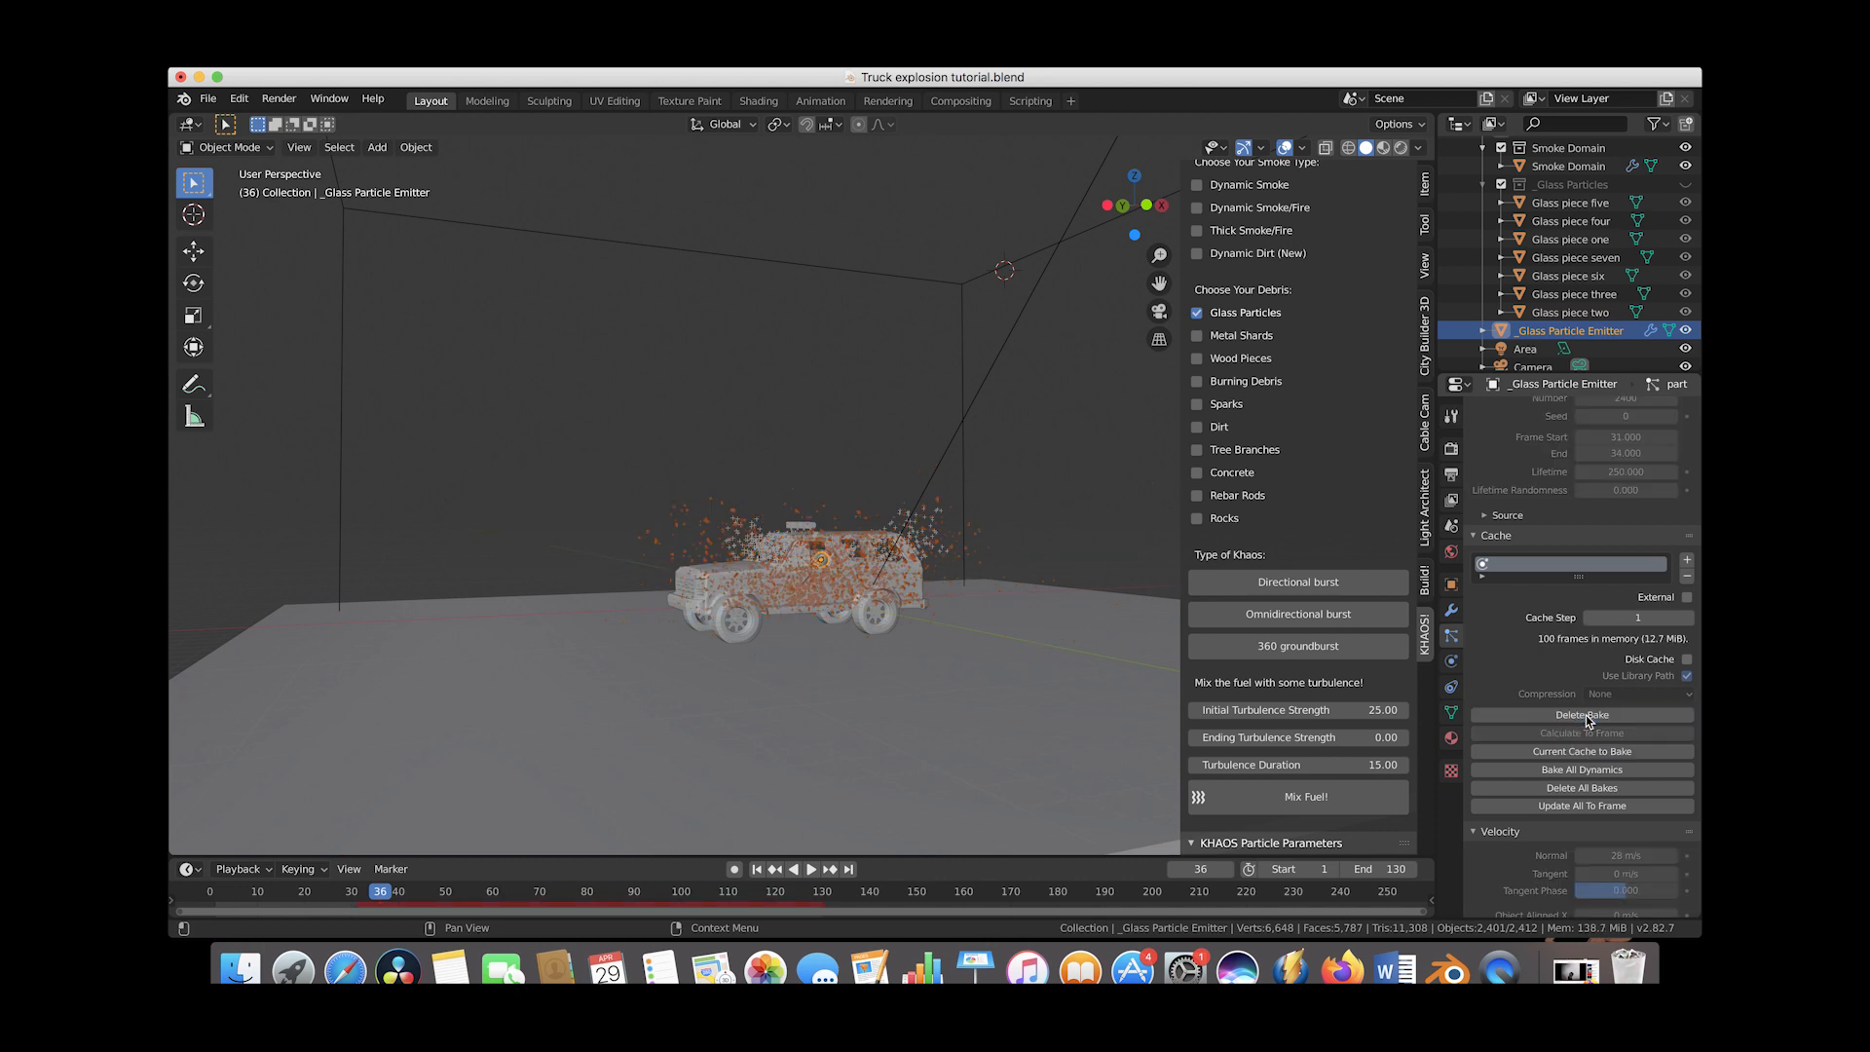
Turn the Smoke Domain's fluid simulation back on and check the blast against the glass at frame 40 through the camera
left_click(962, 331)
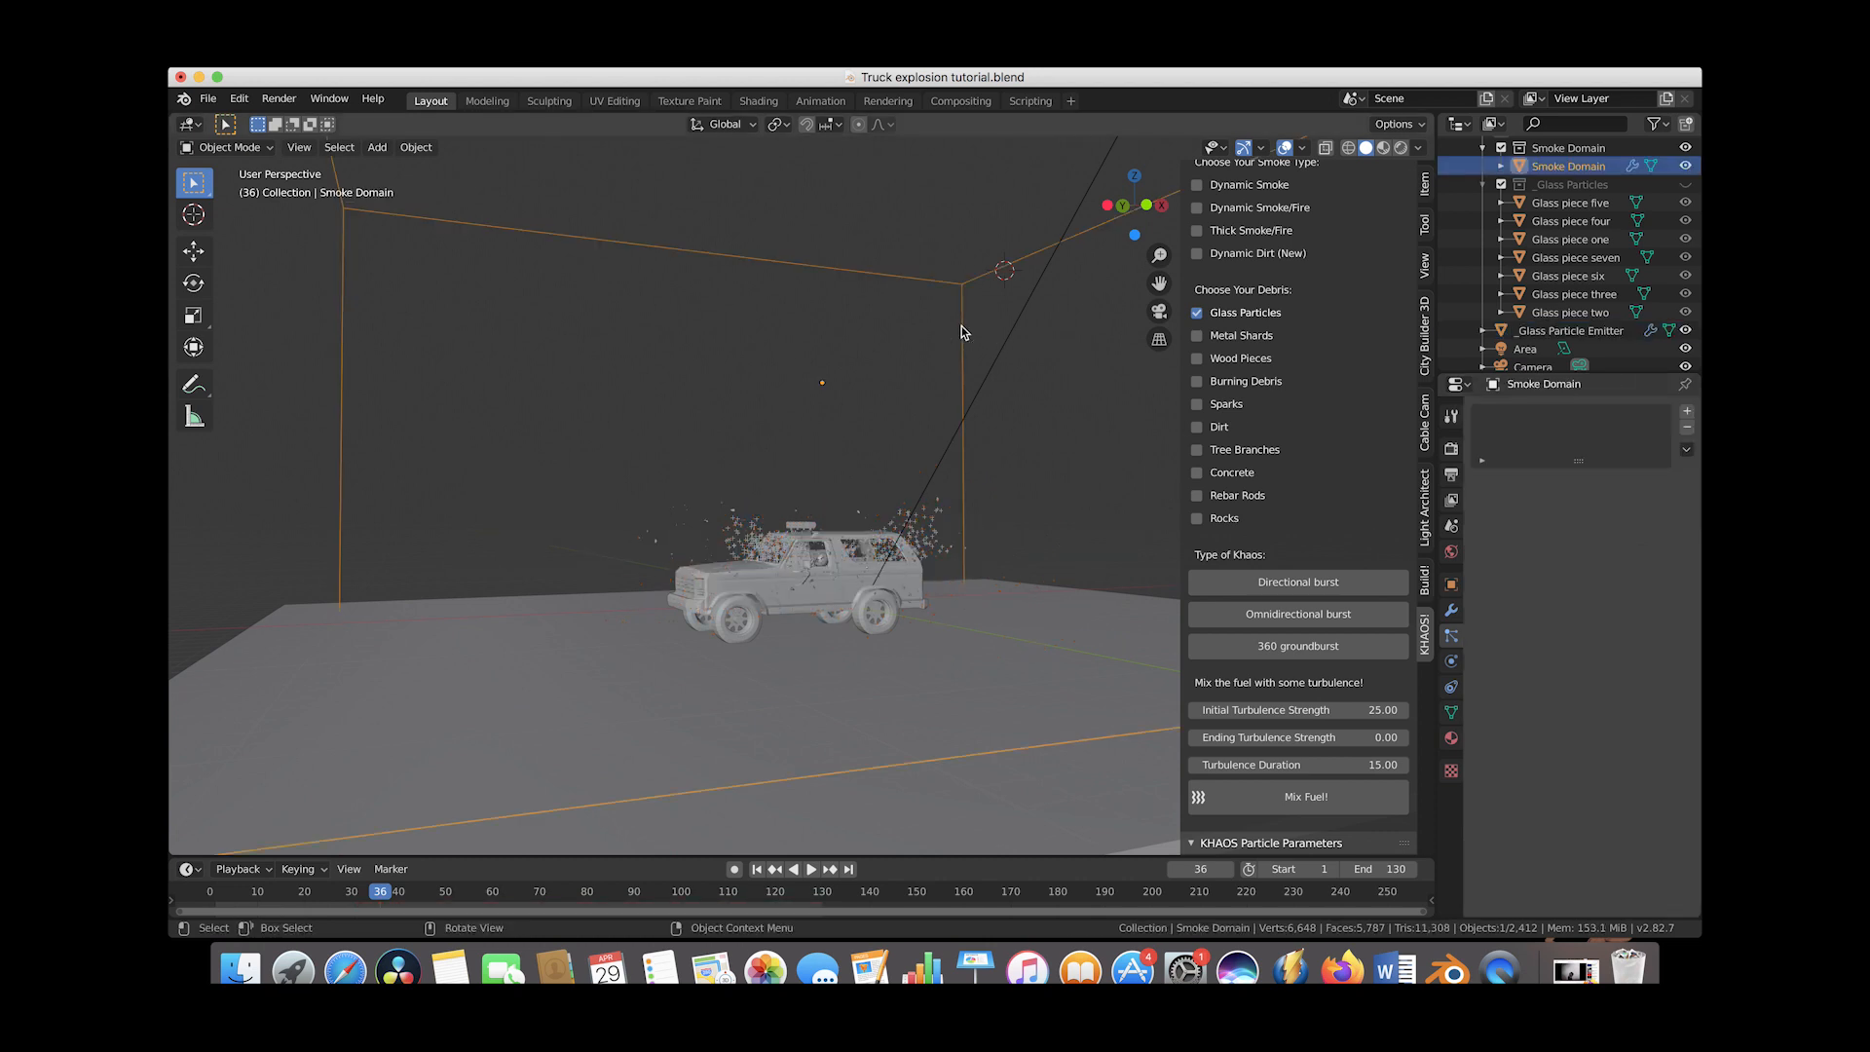
left_click(1451, 661)
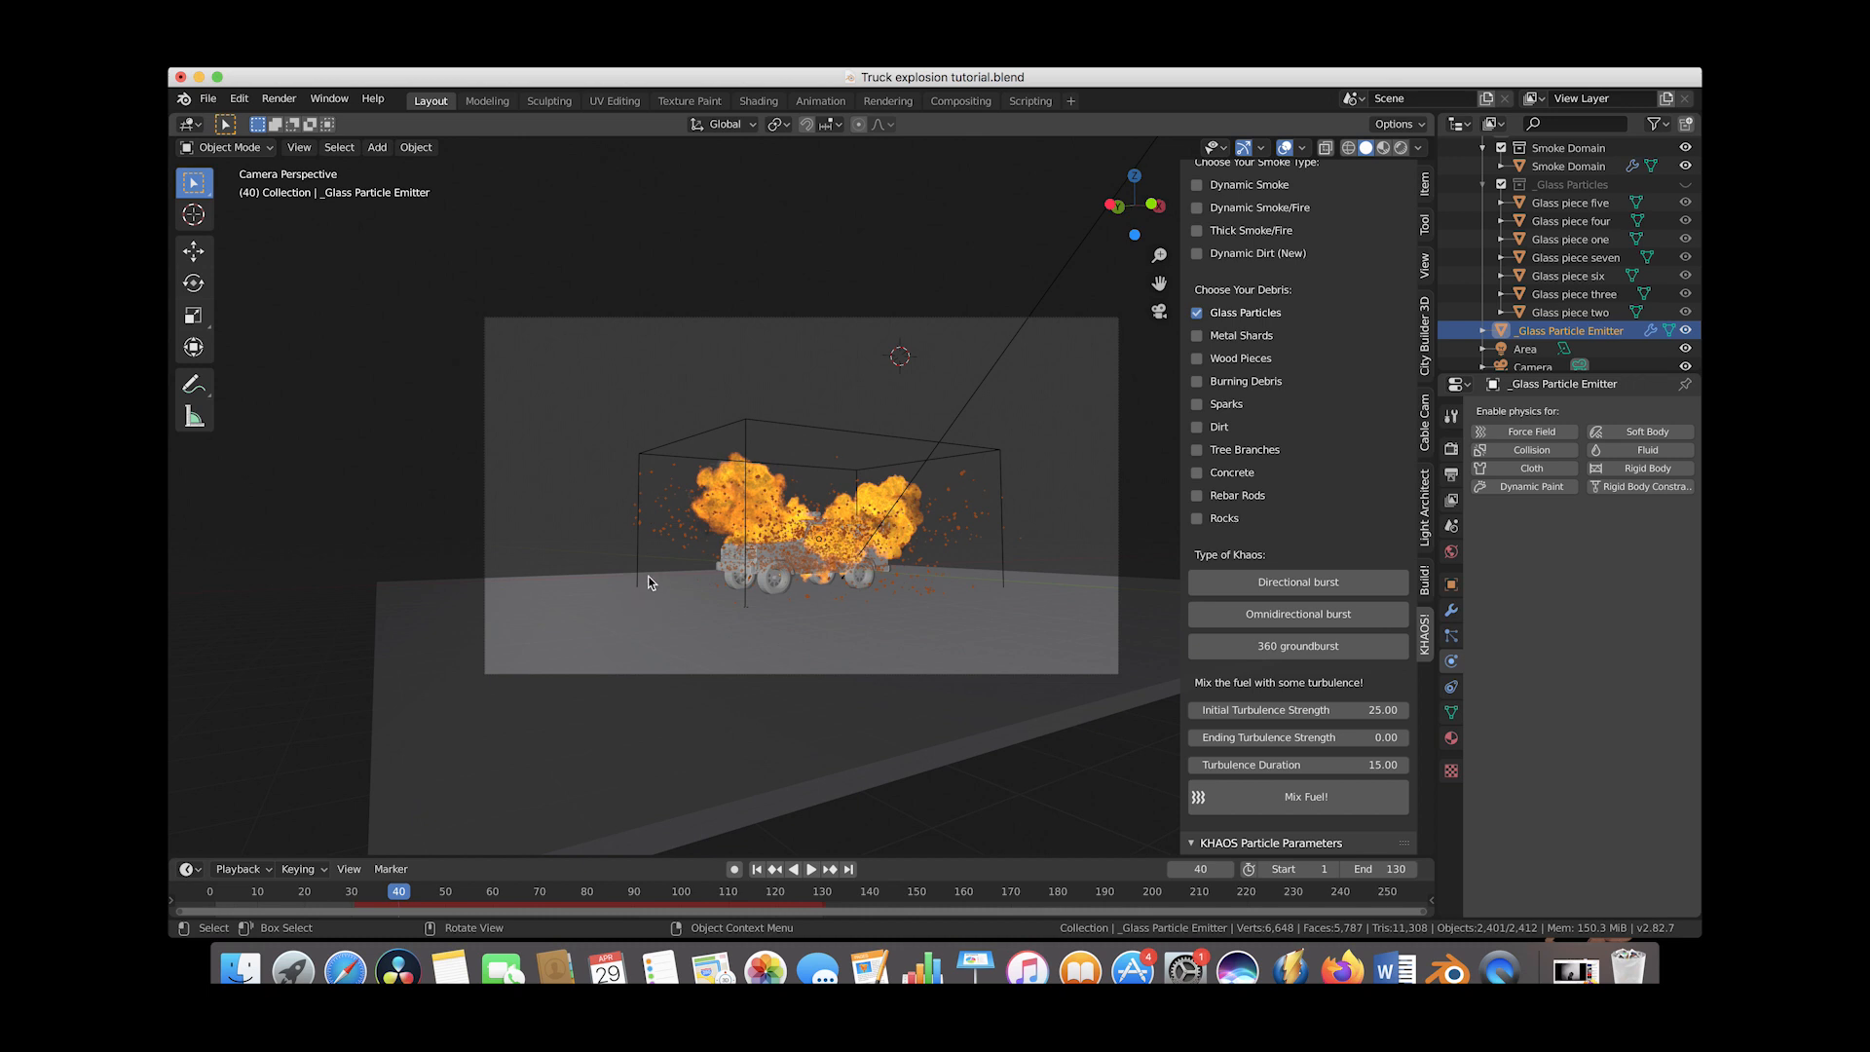
Enable the Transparent film option in the scene's render settings
left_click(1451, 449)
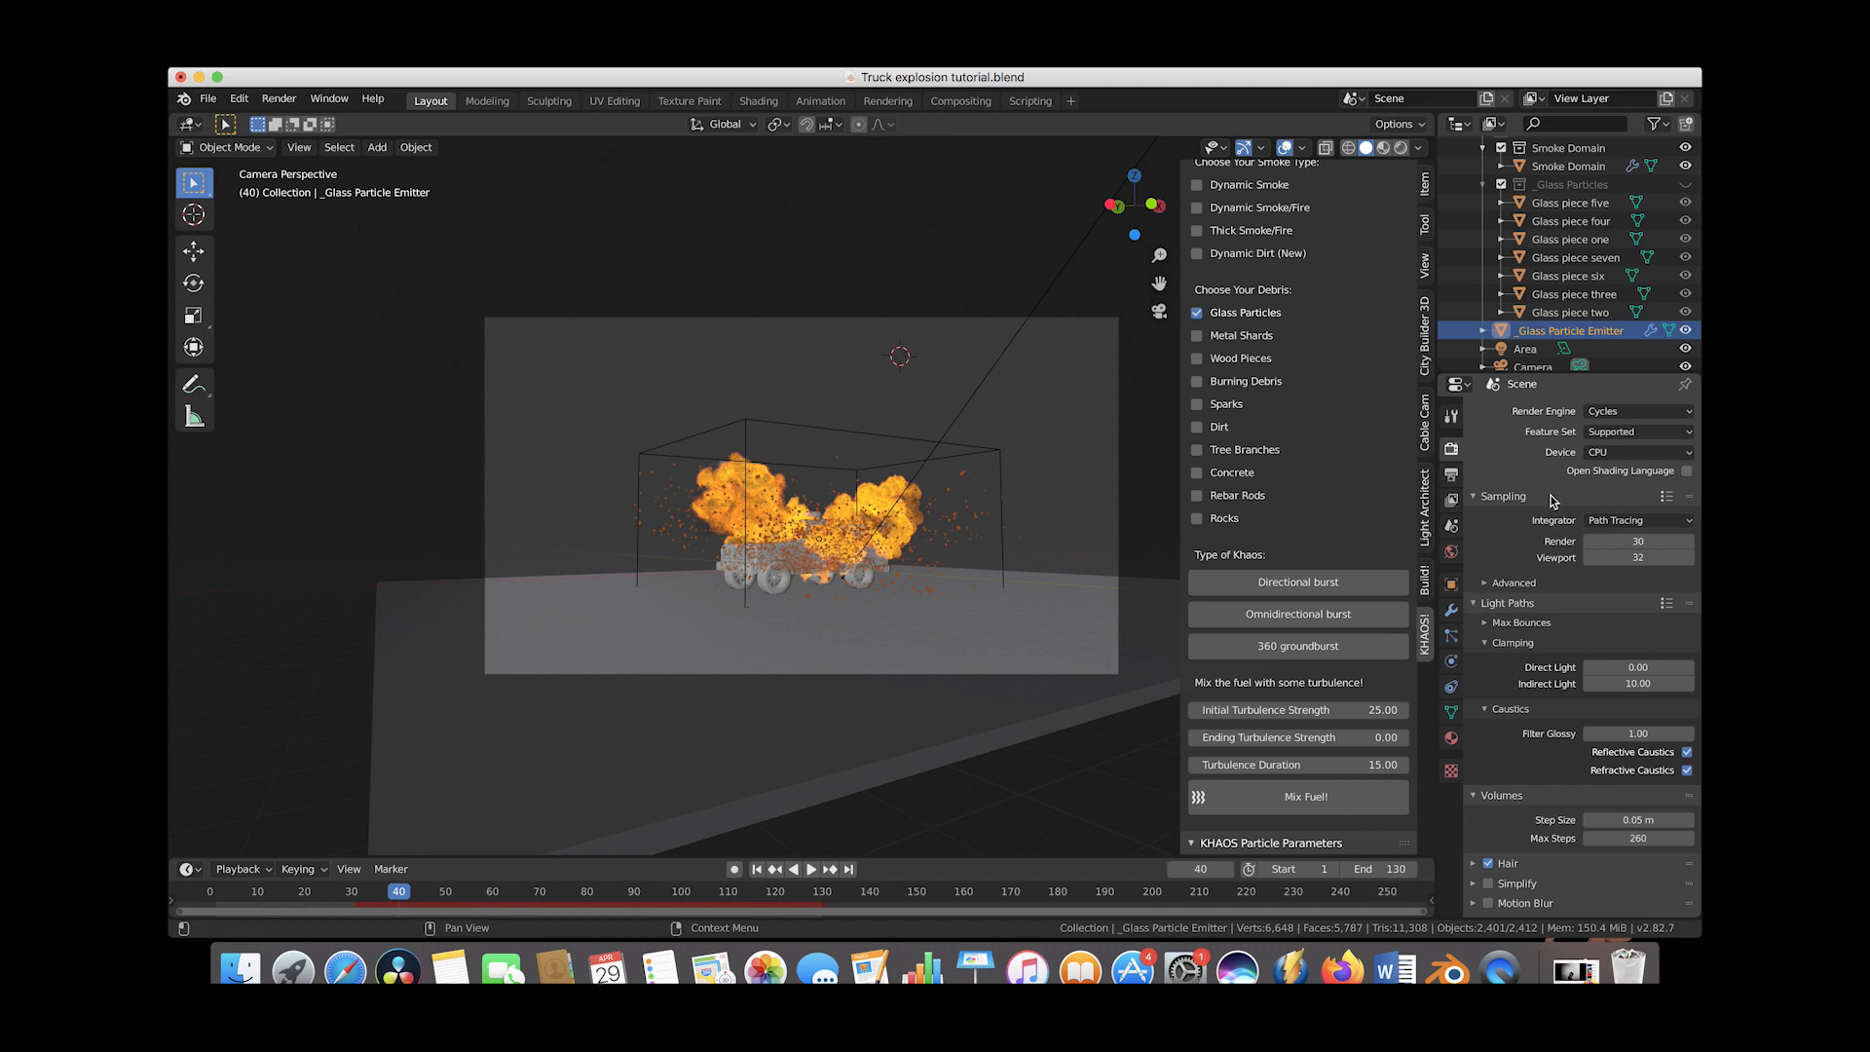
scroll(1552, 500, "down", 7)
left_click(1499, 781)
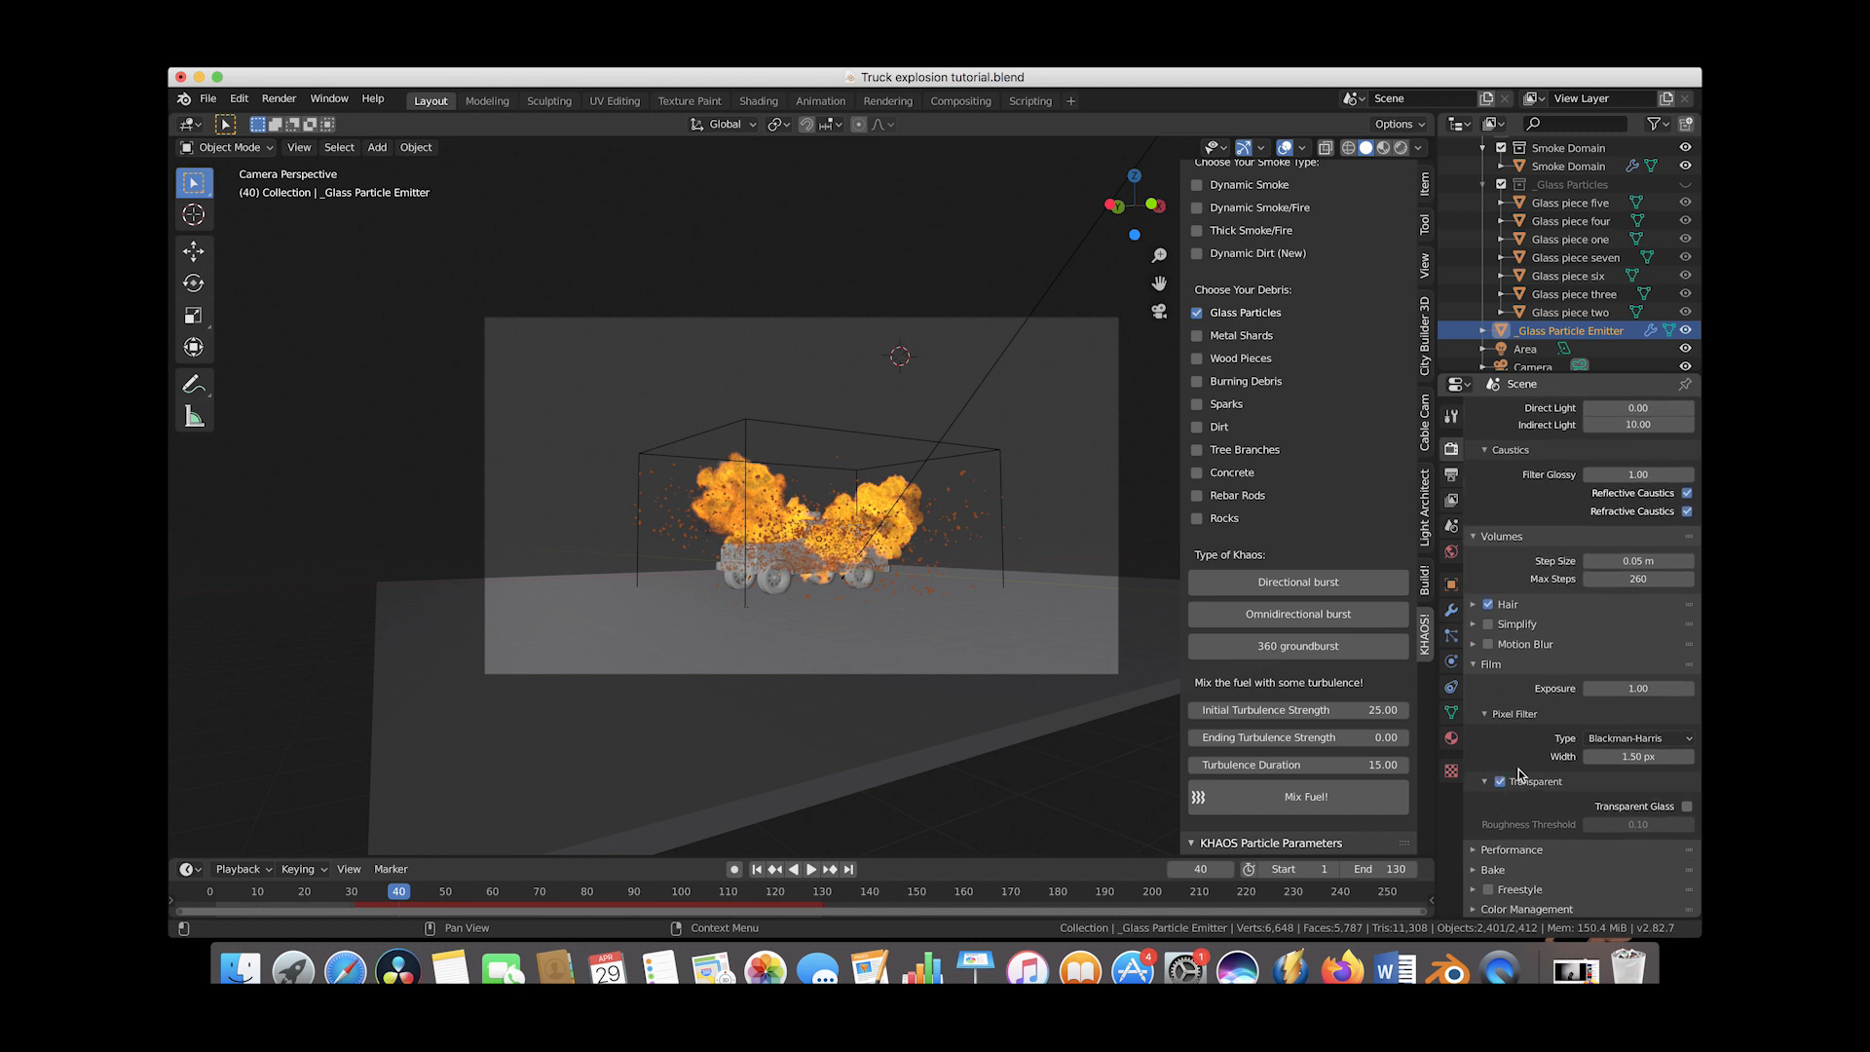
Select the Collision Cube ground and make it a shadow catcher in its object visibility settings
left_click(569, 634)
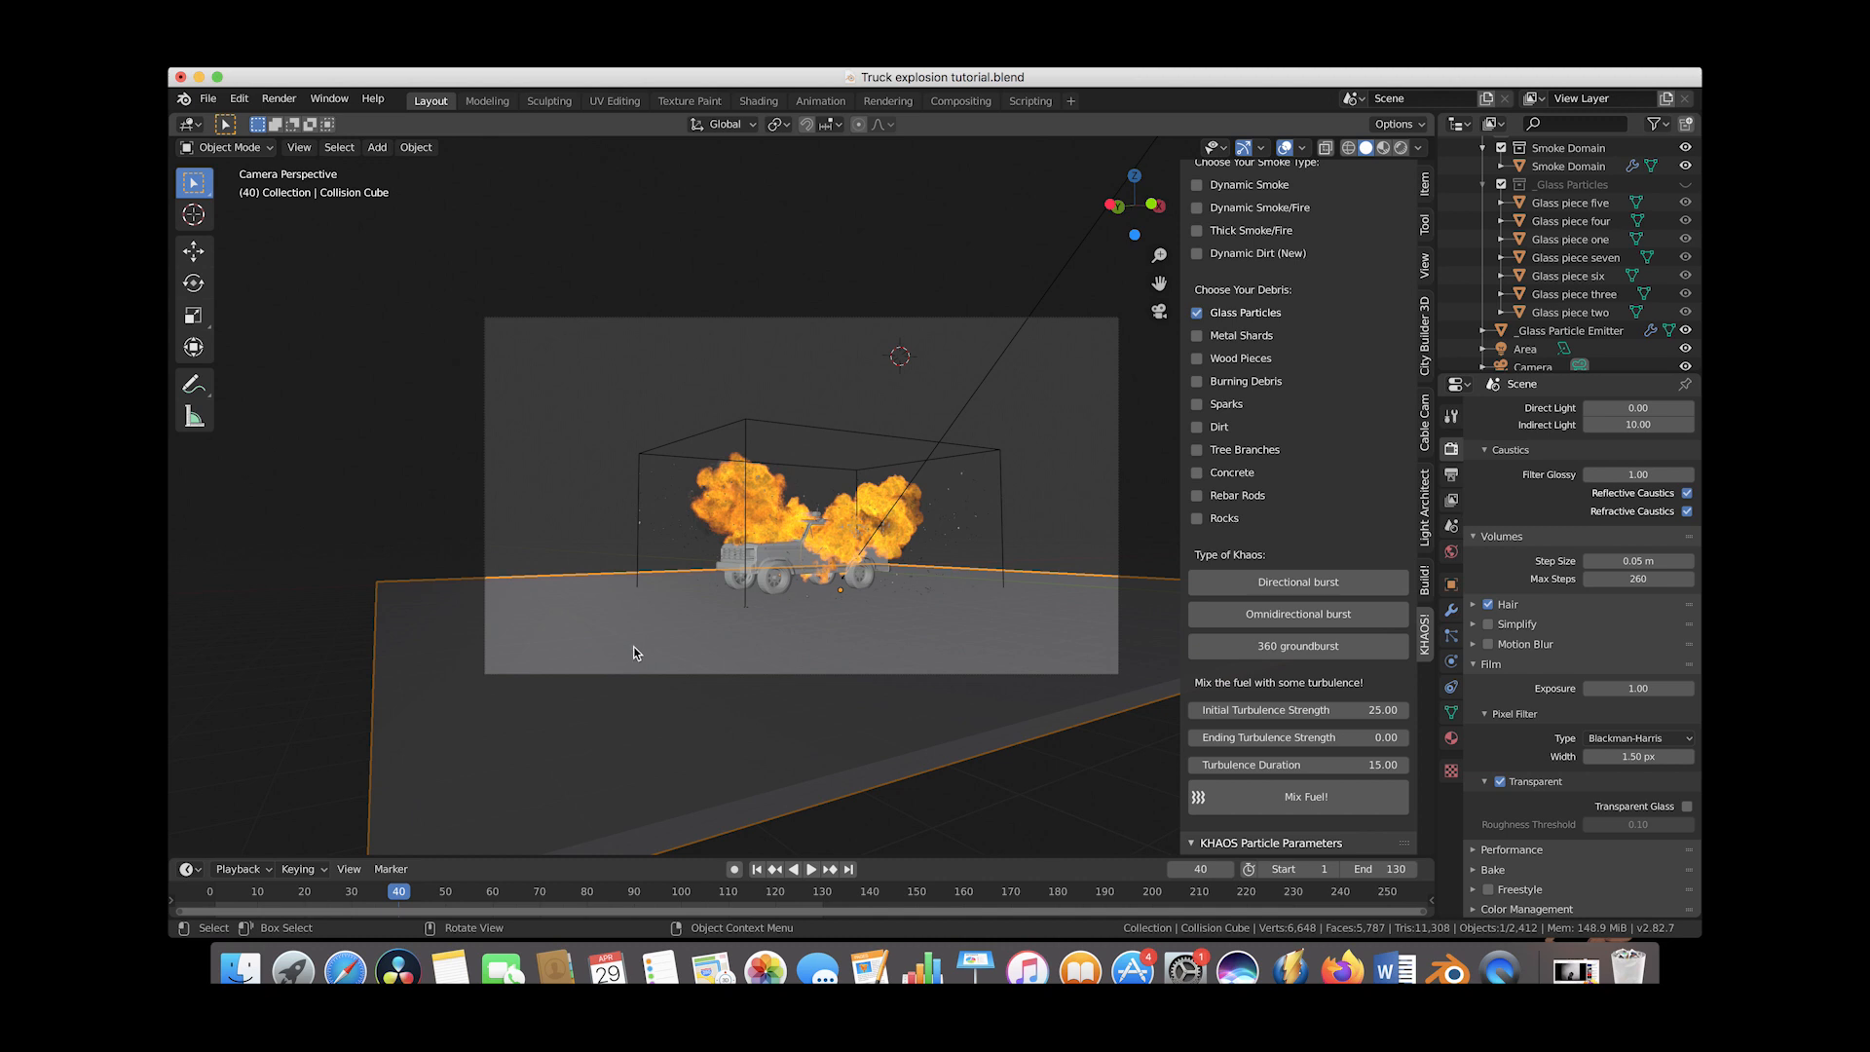
left_click(1451, 585)
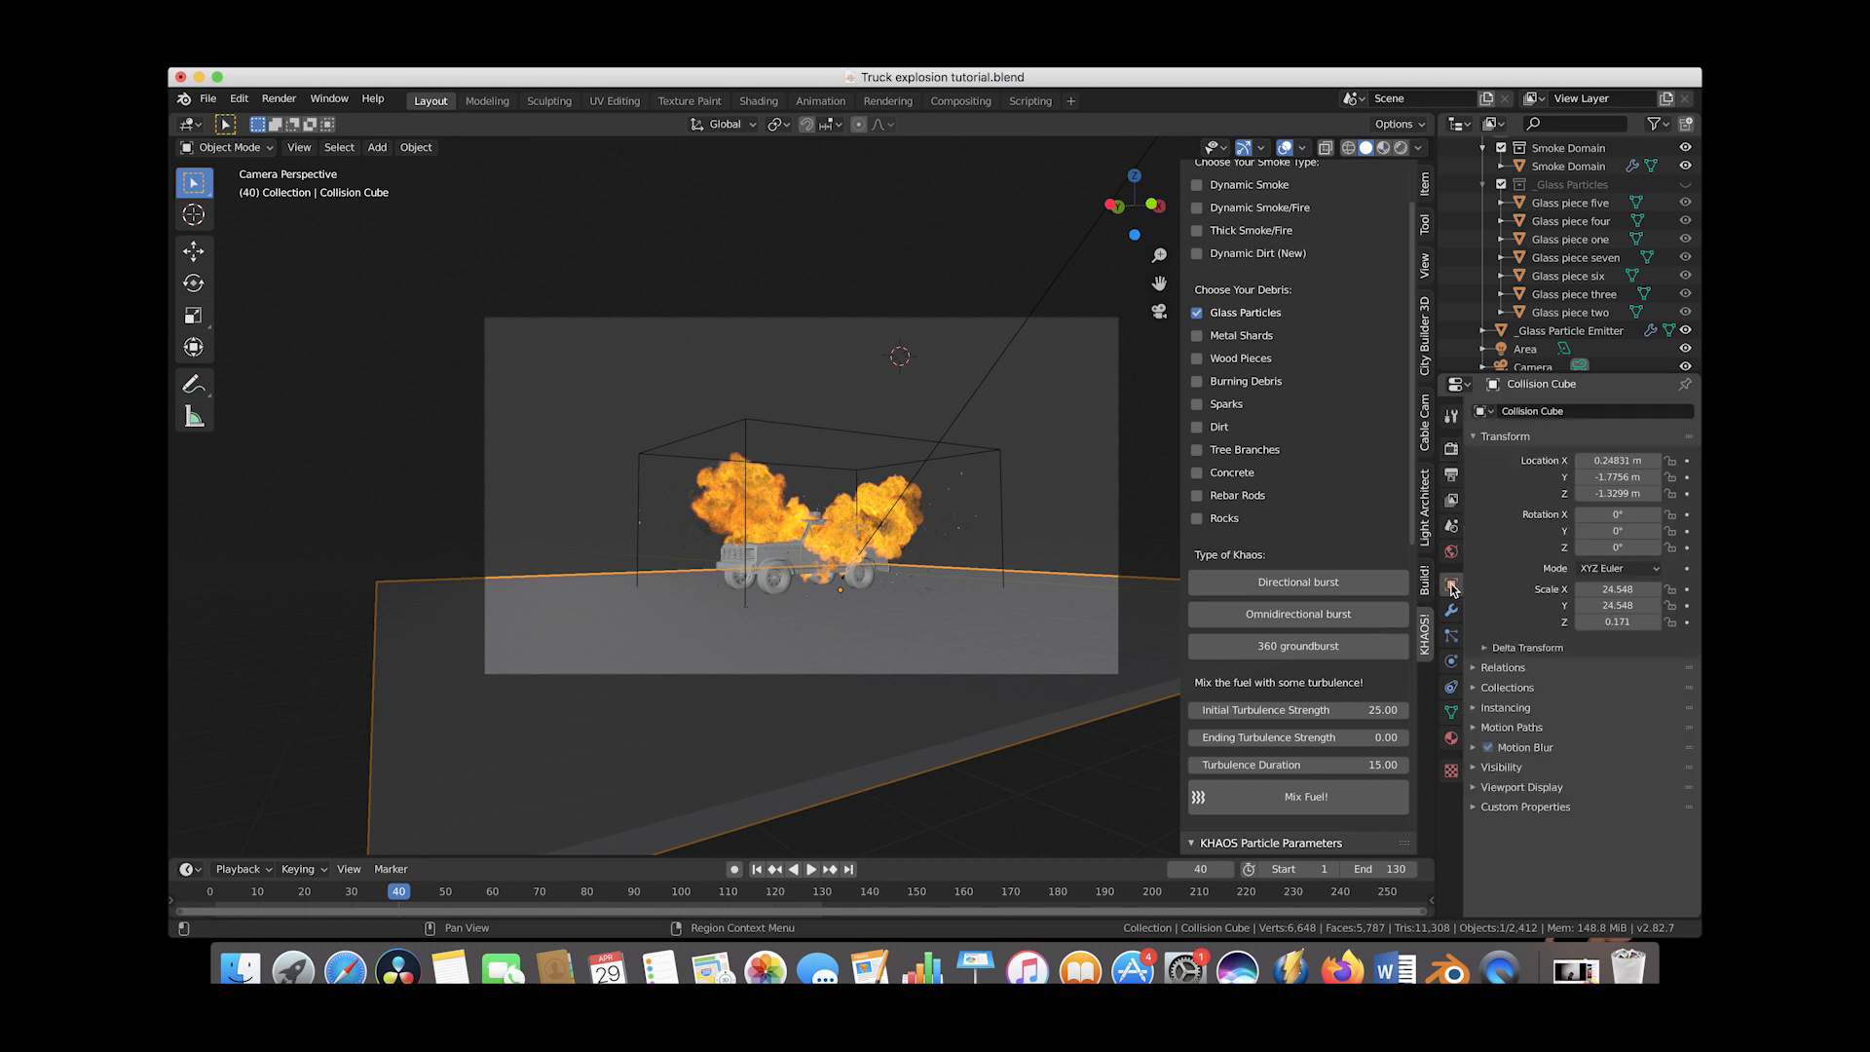
left_click(1474, 767)
left_click(1474, 769)
left_click(1474, 770)
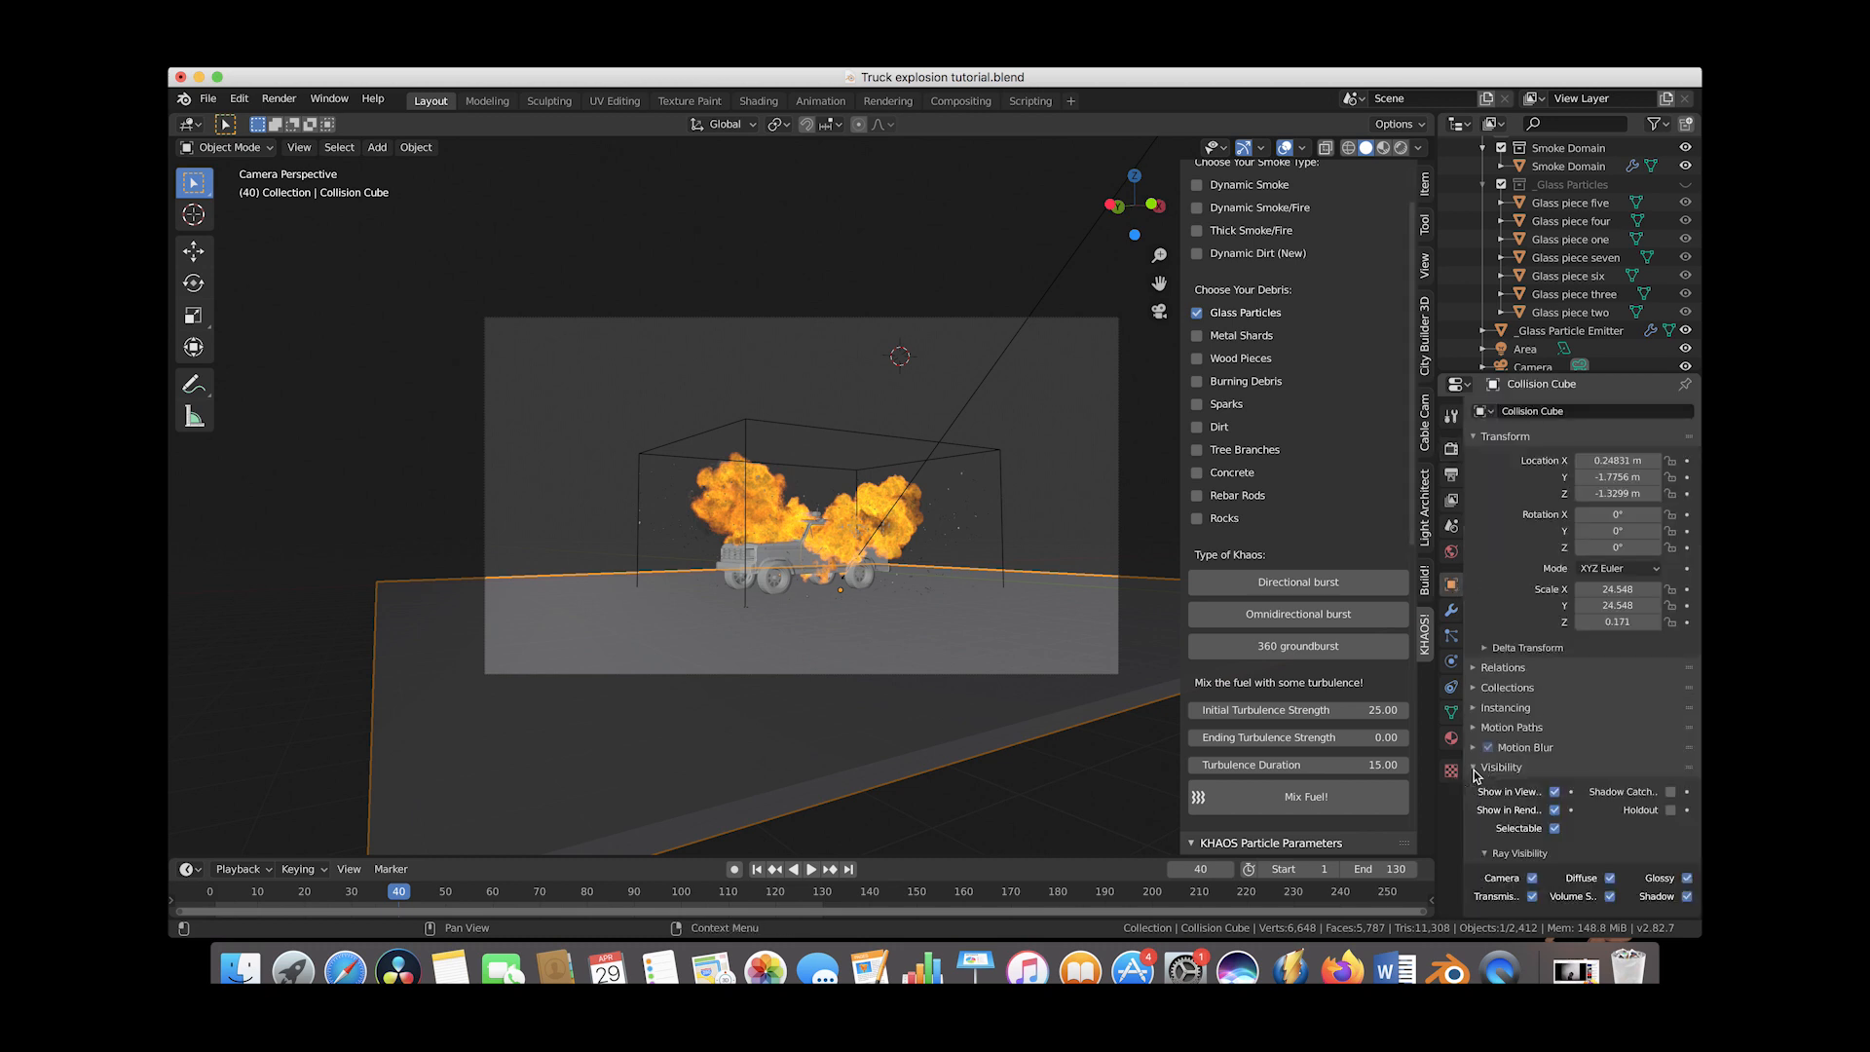
left_click(1671, 793)
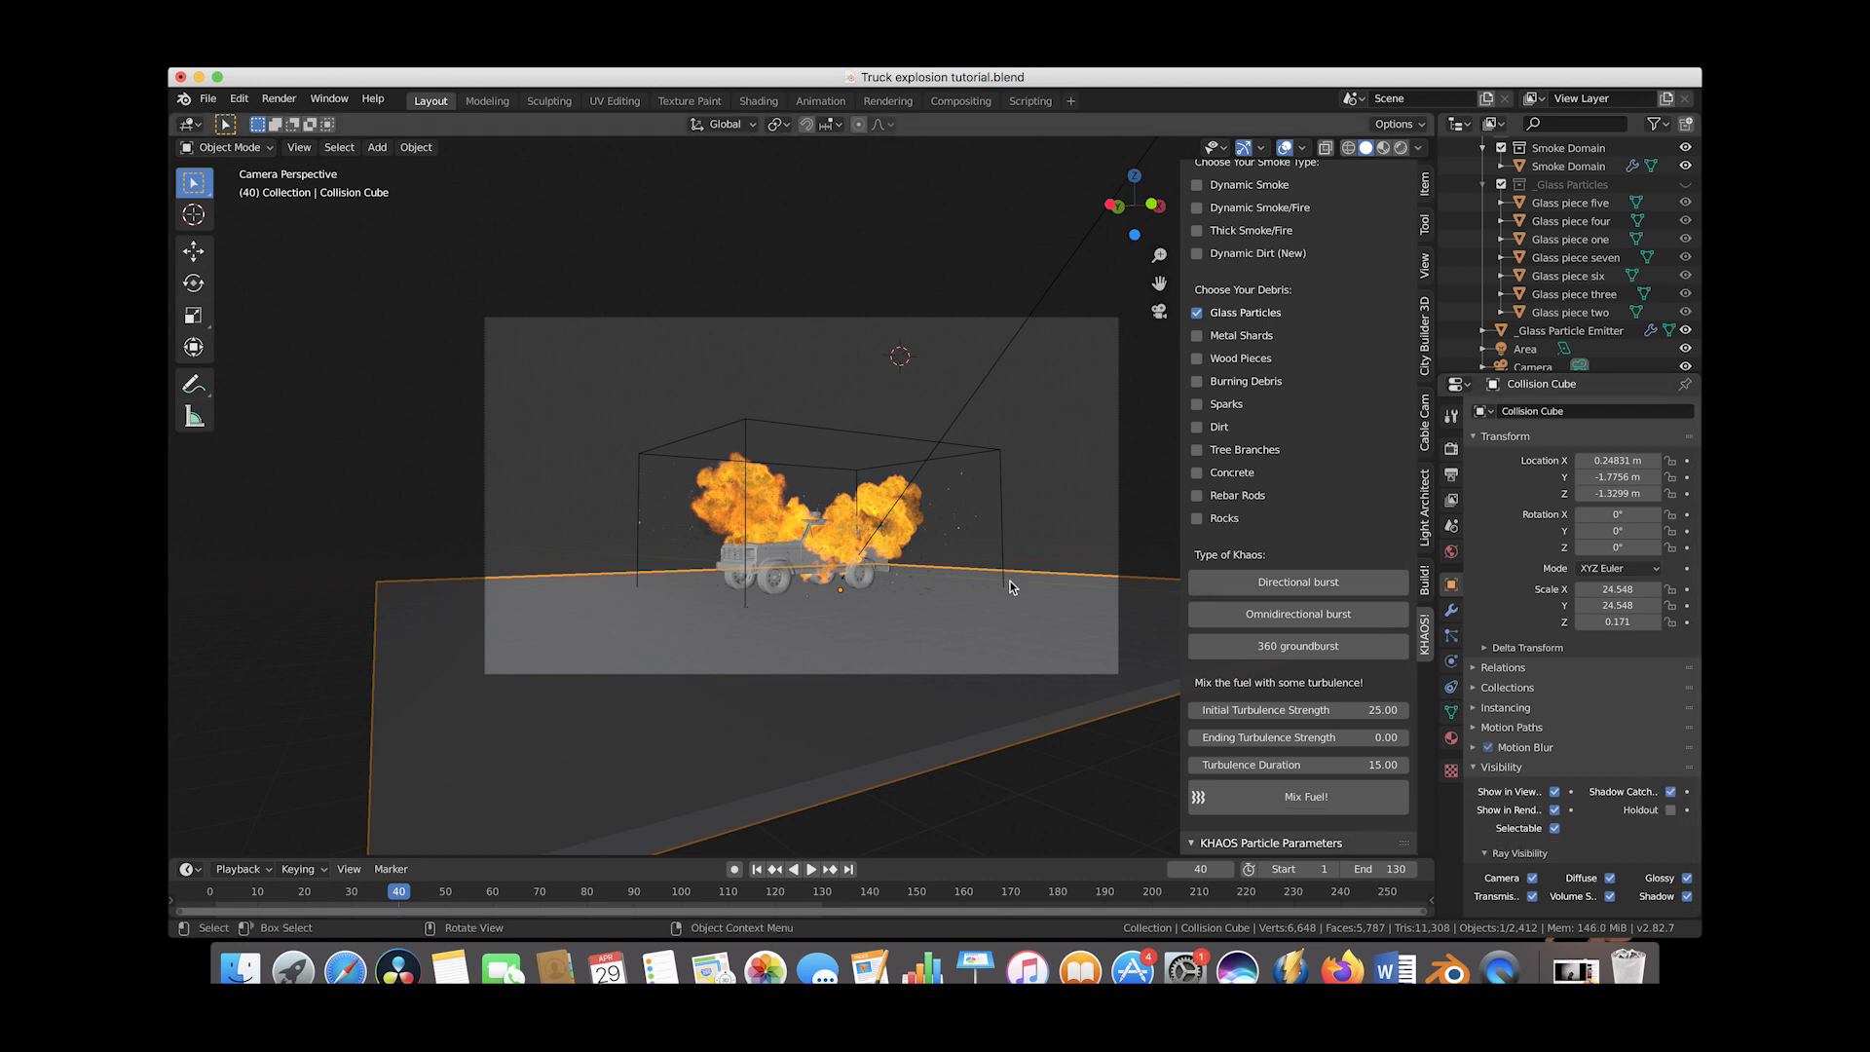
Give the Collision Cube a new material with a darker grey base color
left_click(1452, 739)
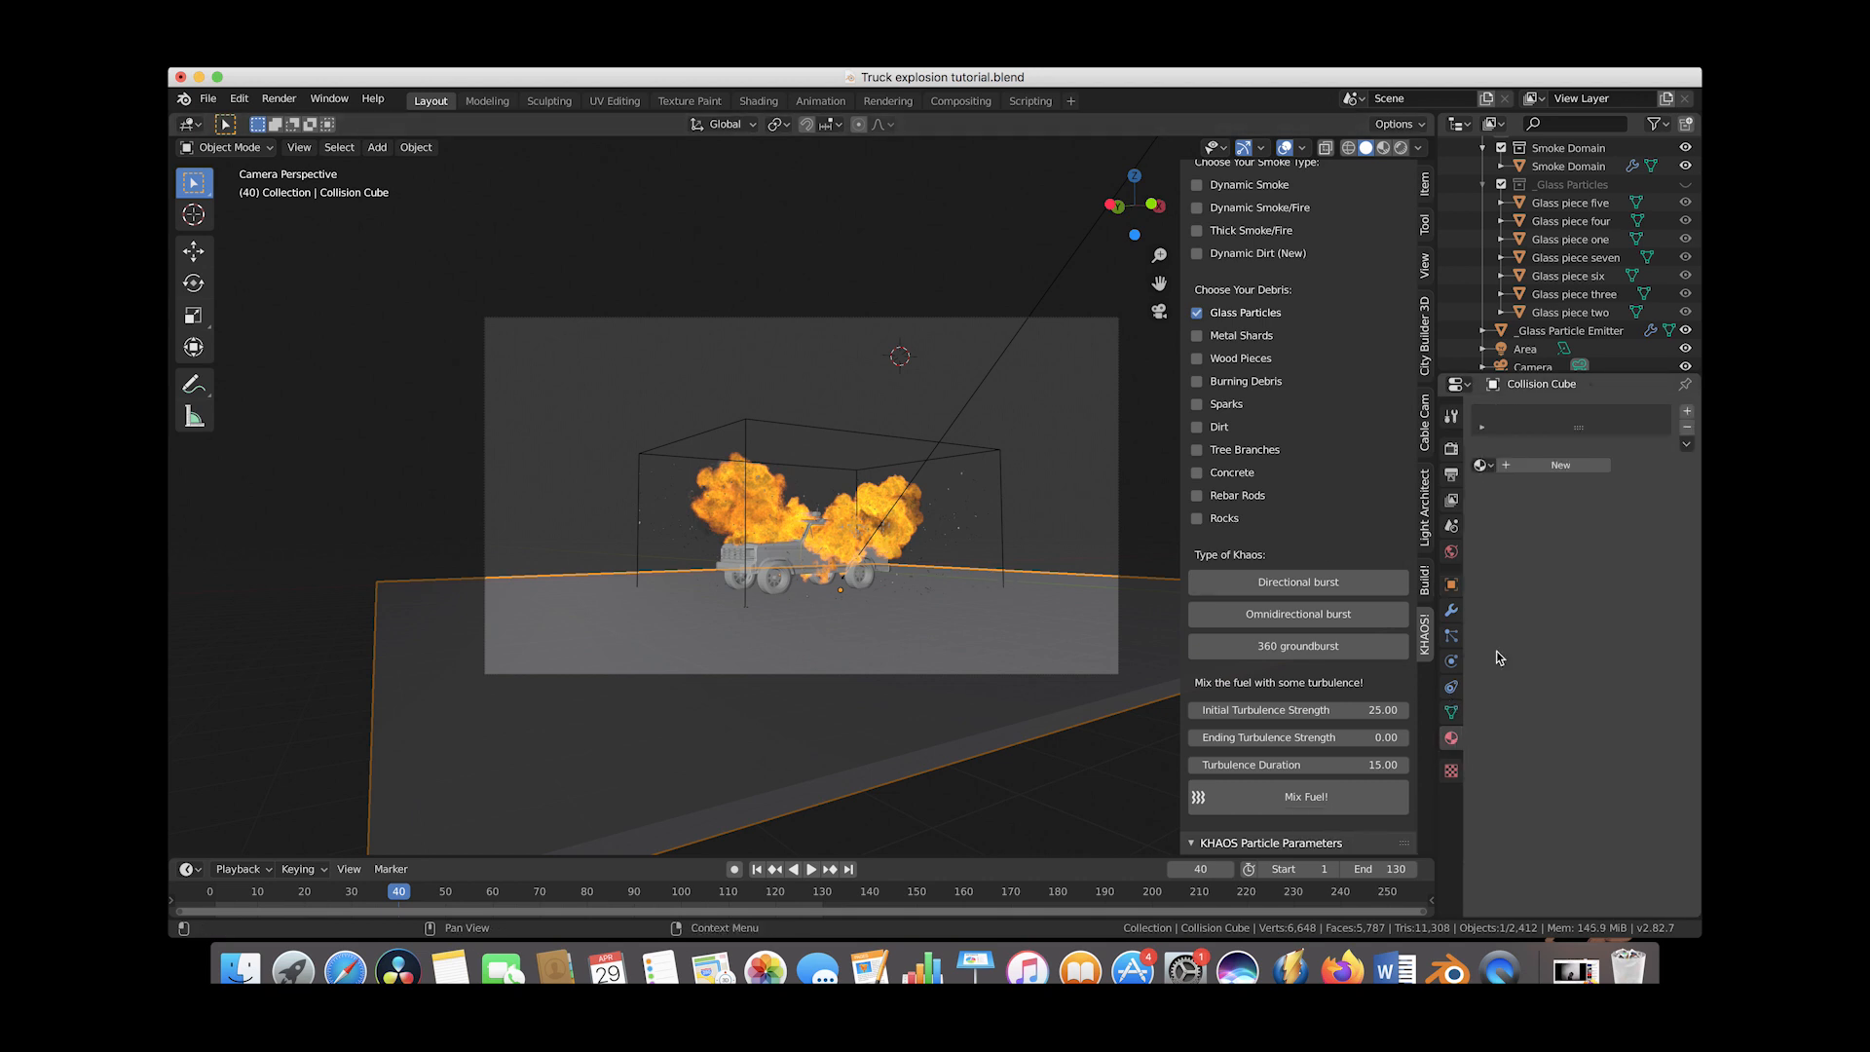
left_click(1562, 467)
left_click(1654, 605)
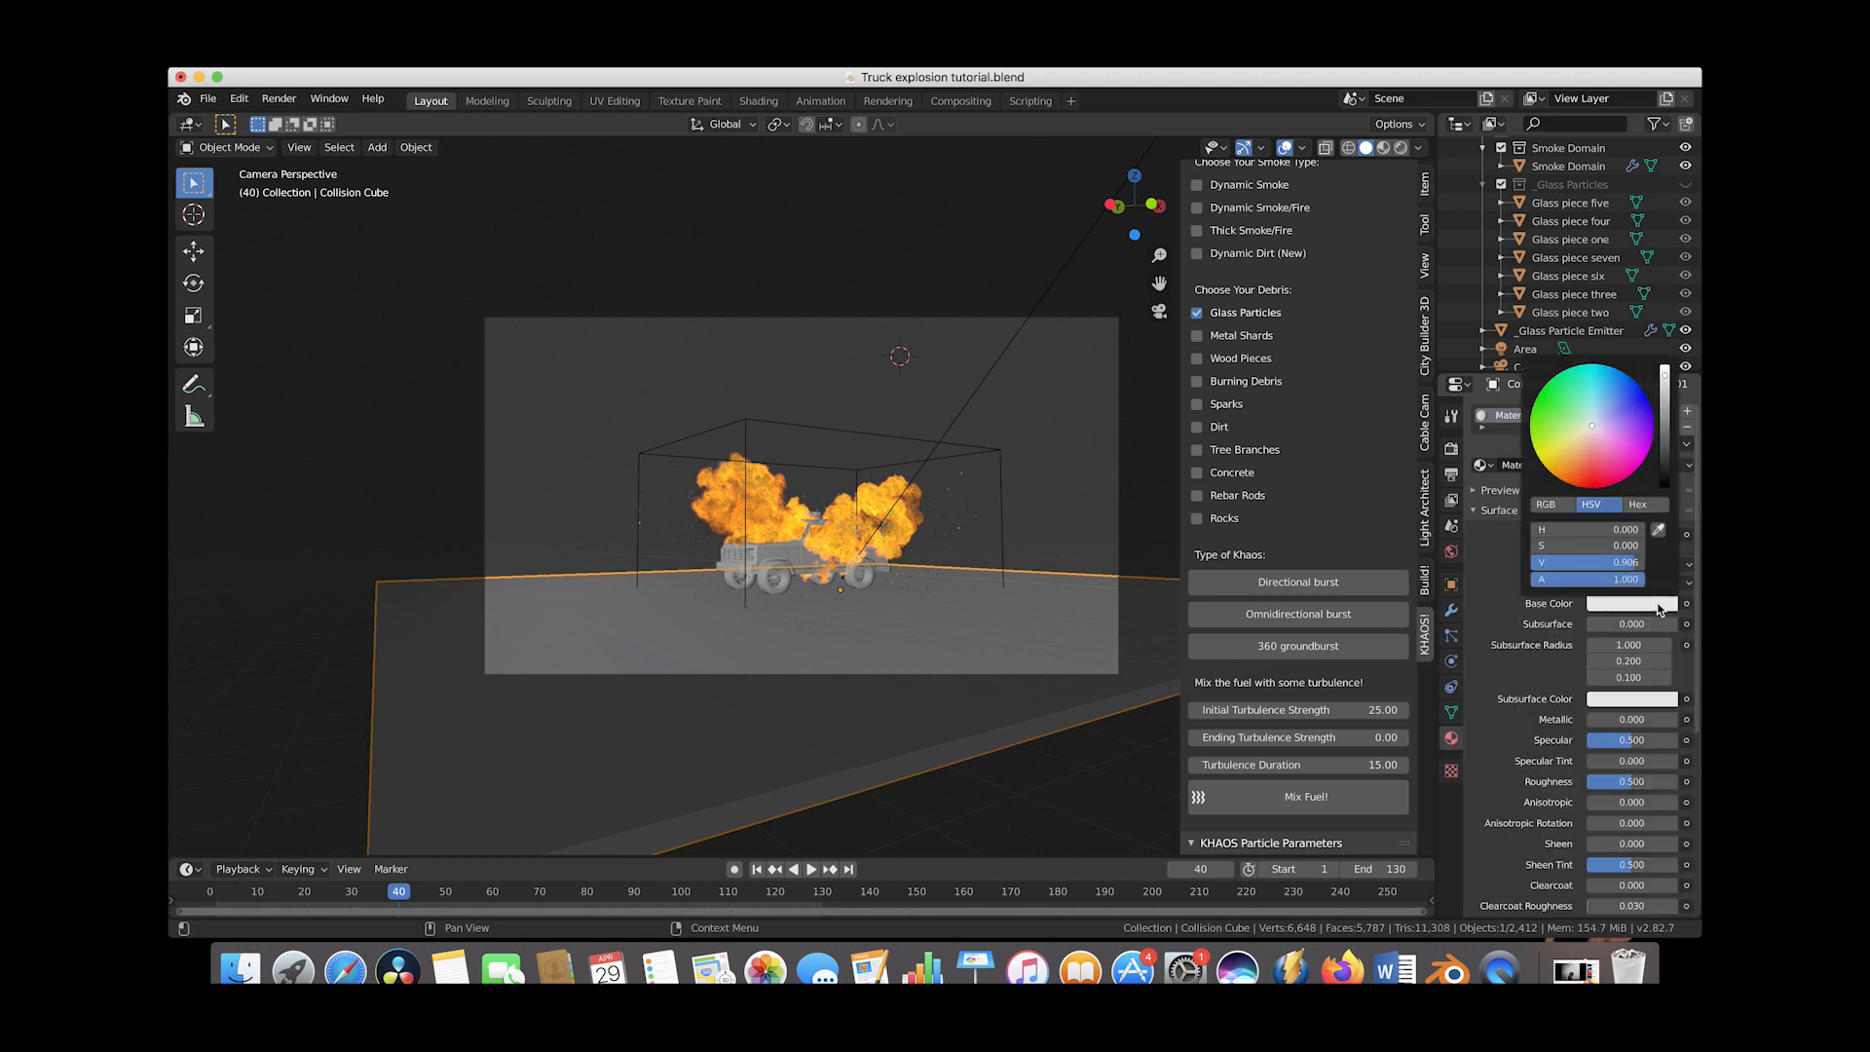
left_click(1665, 425)
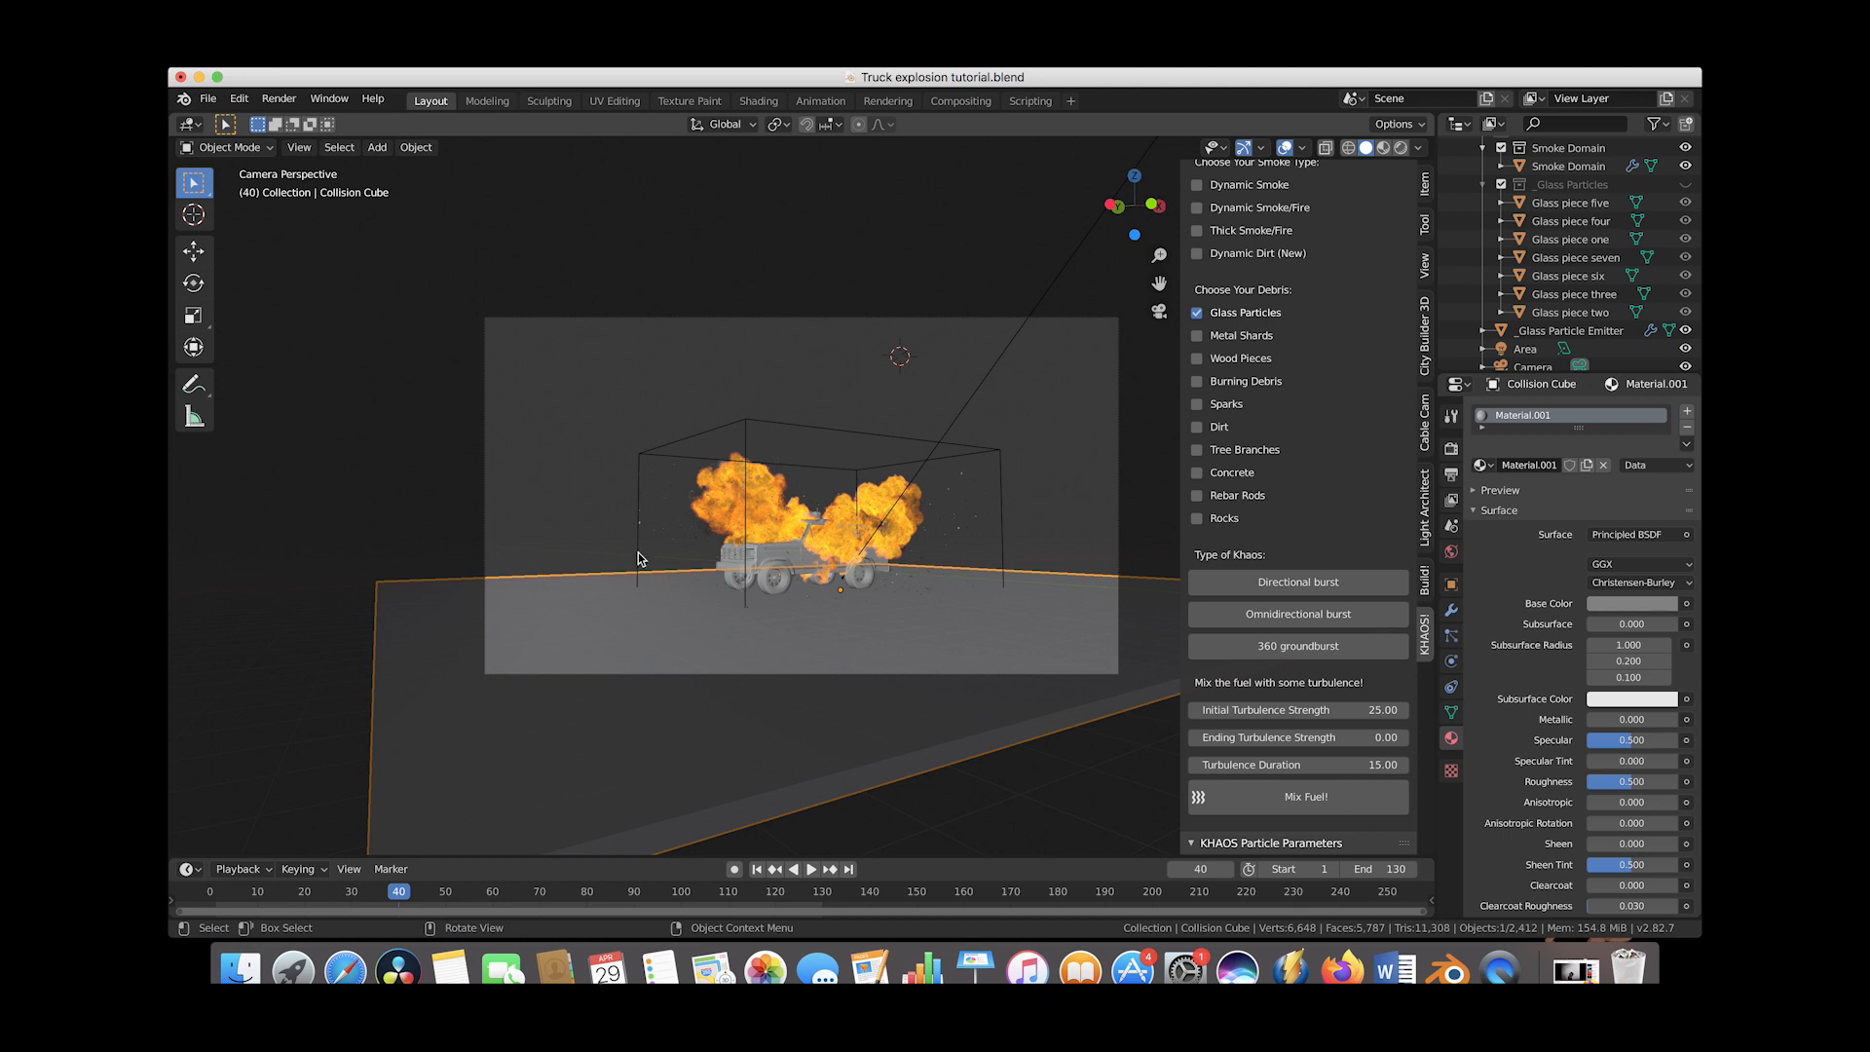
Set the render output file format to OpenEXR
left_click(1451, 475)
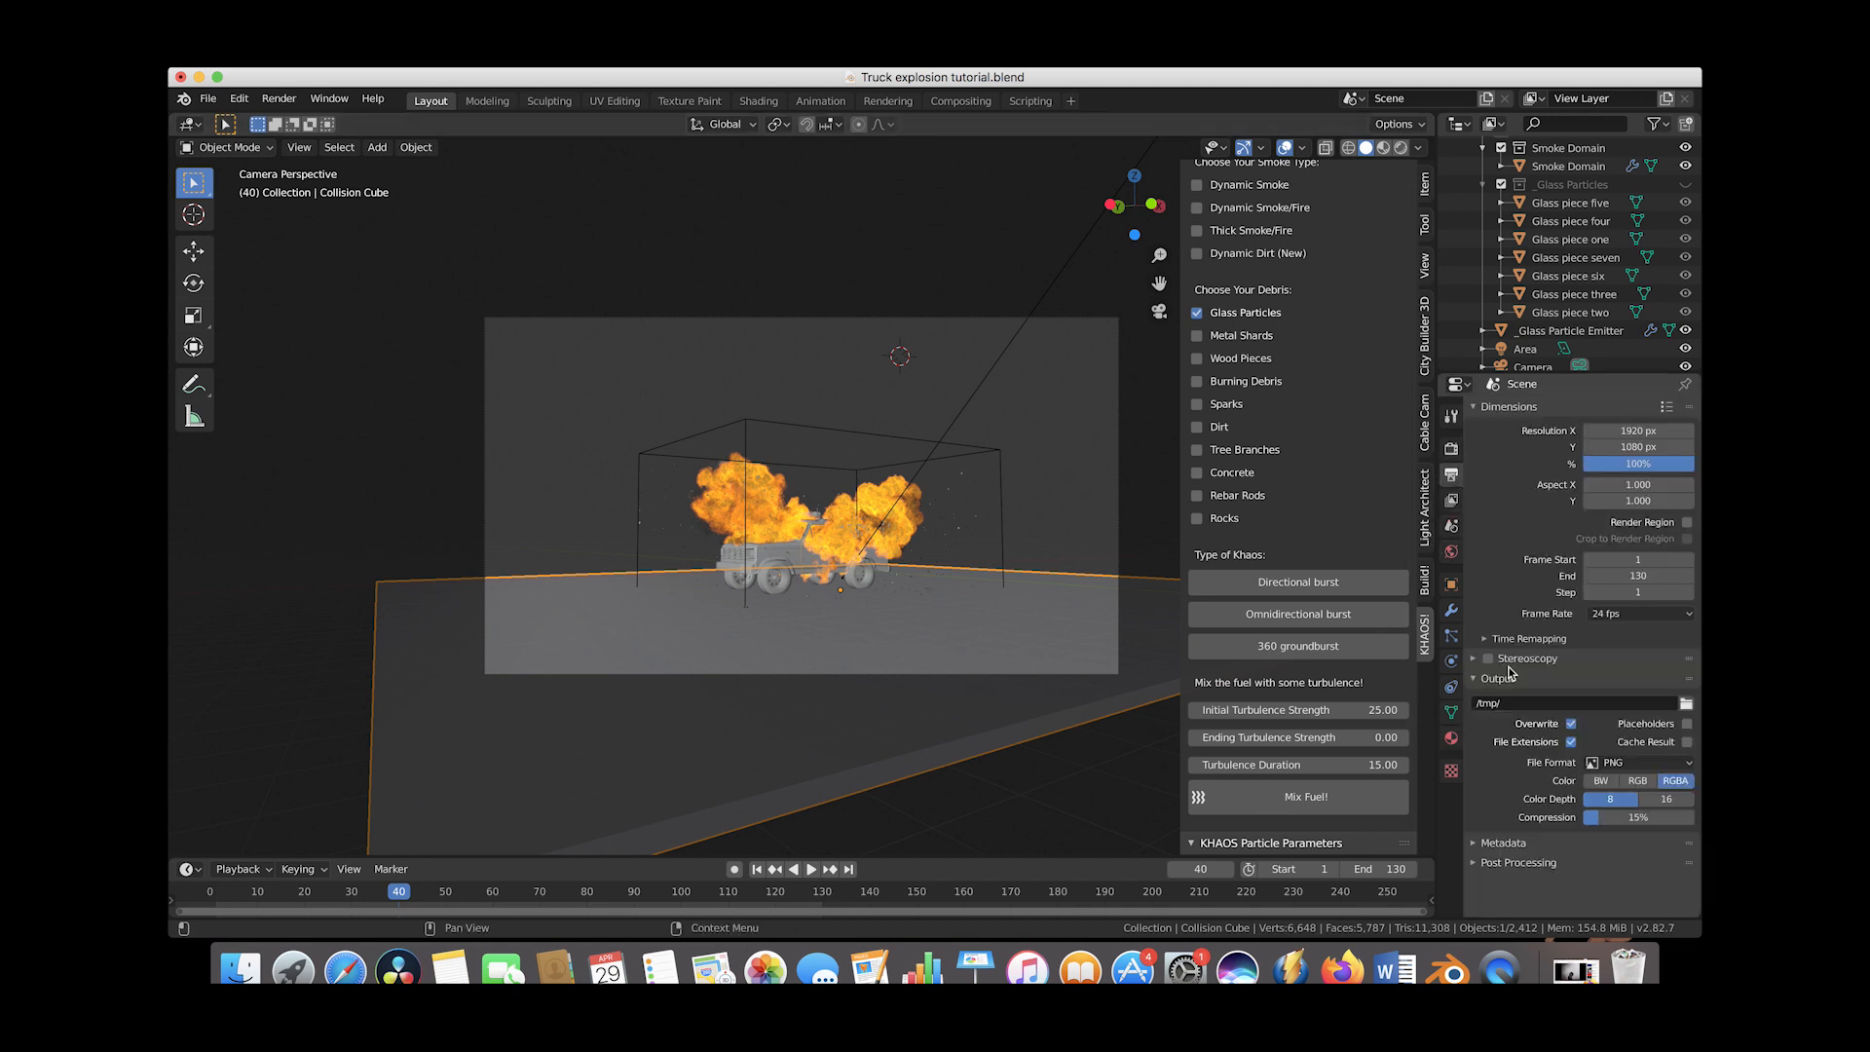
left_click(1633, 764)
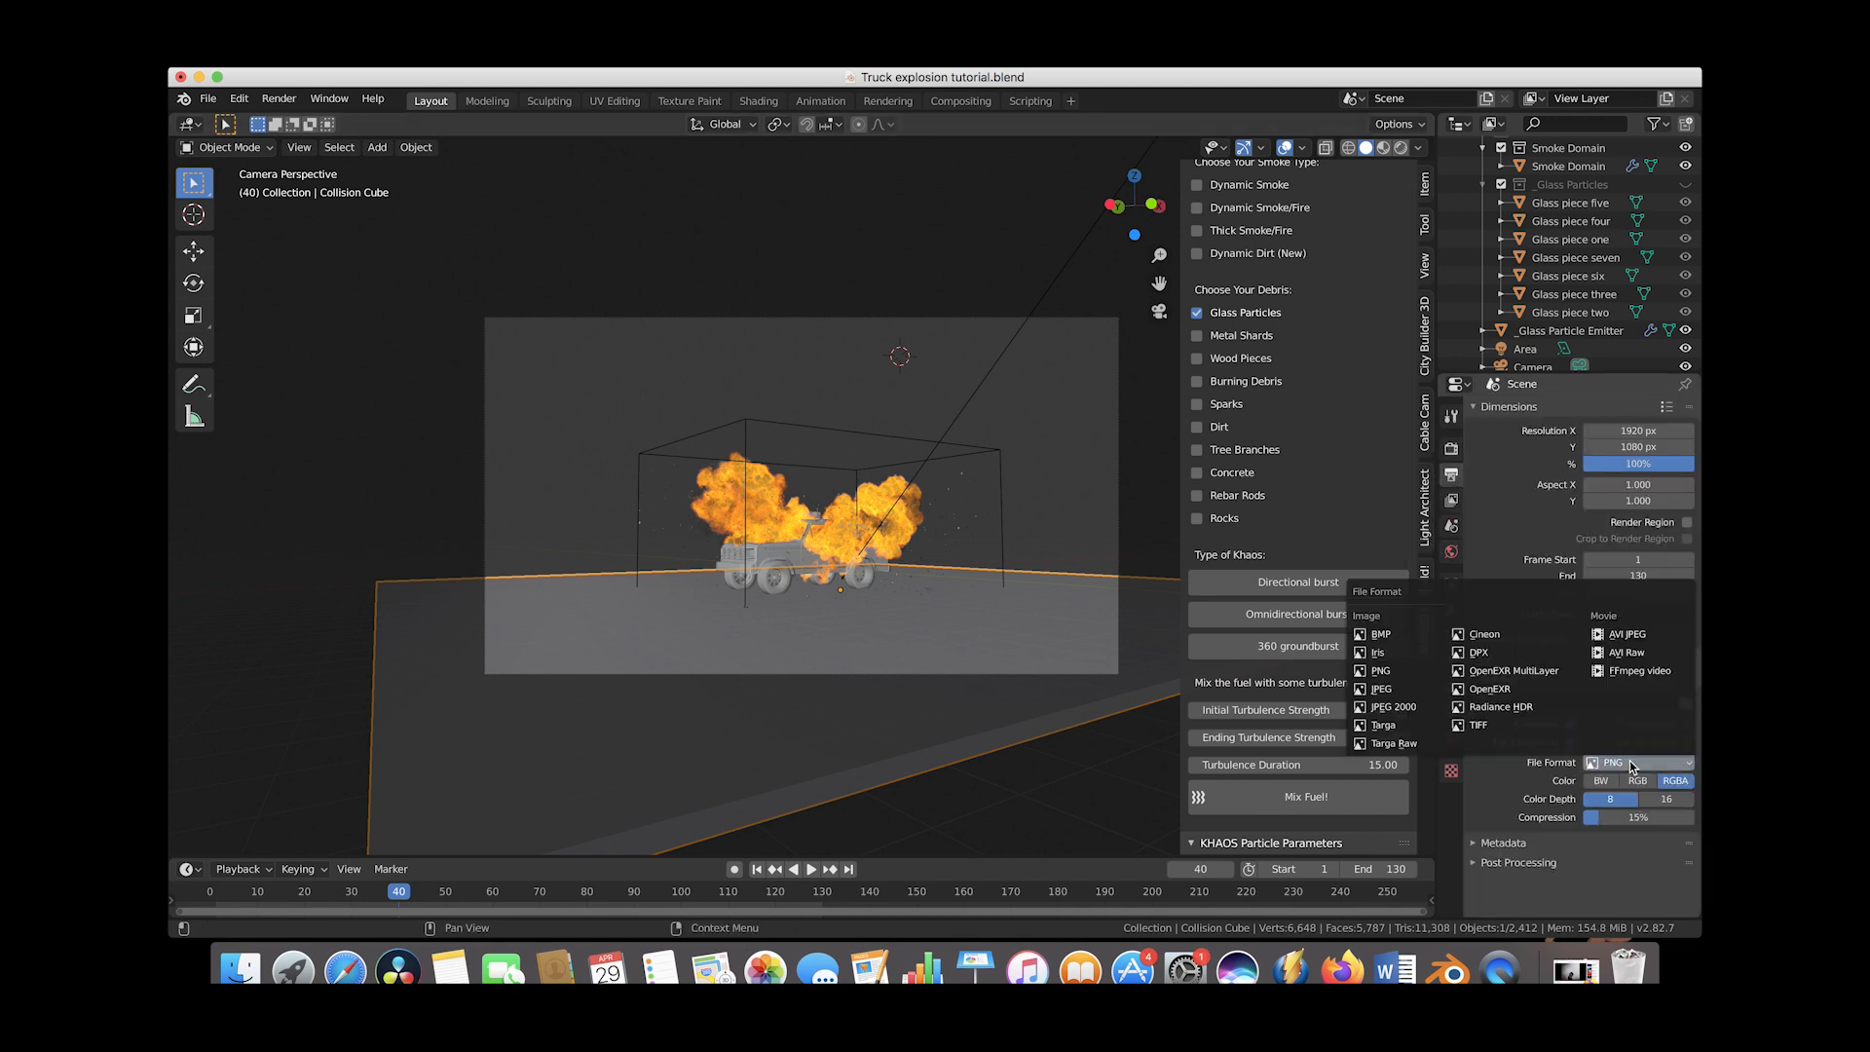
left_click(1491, 690)
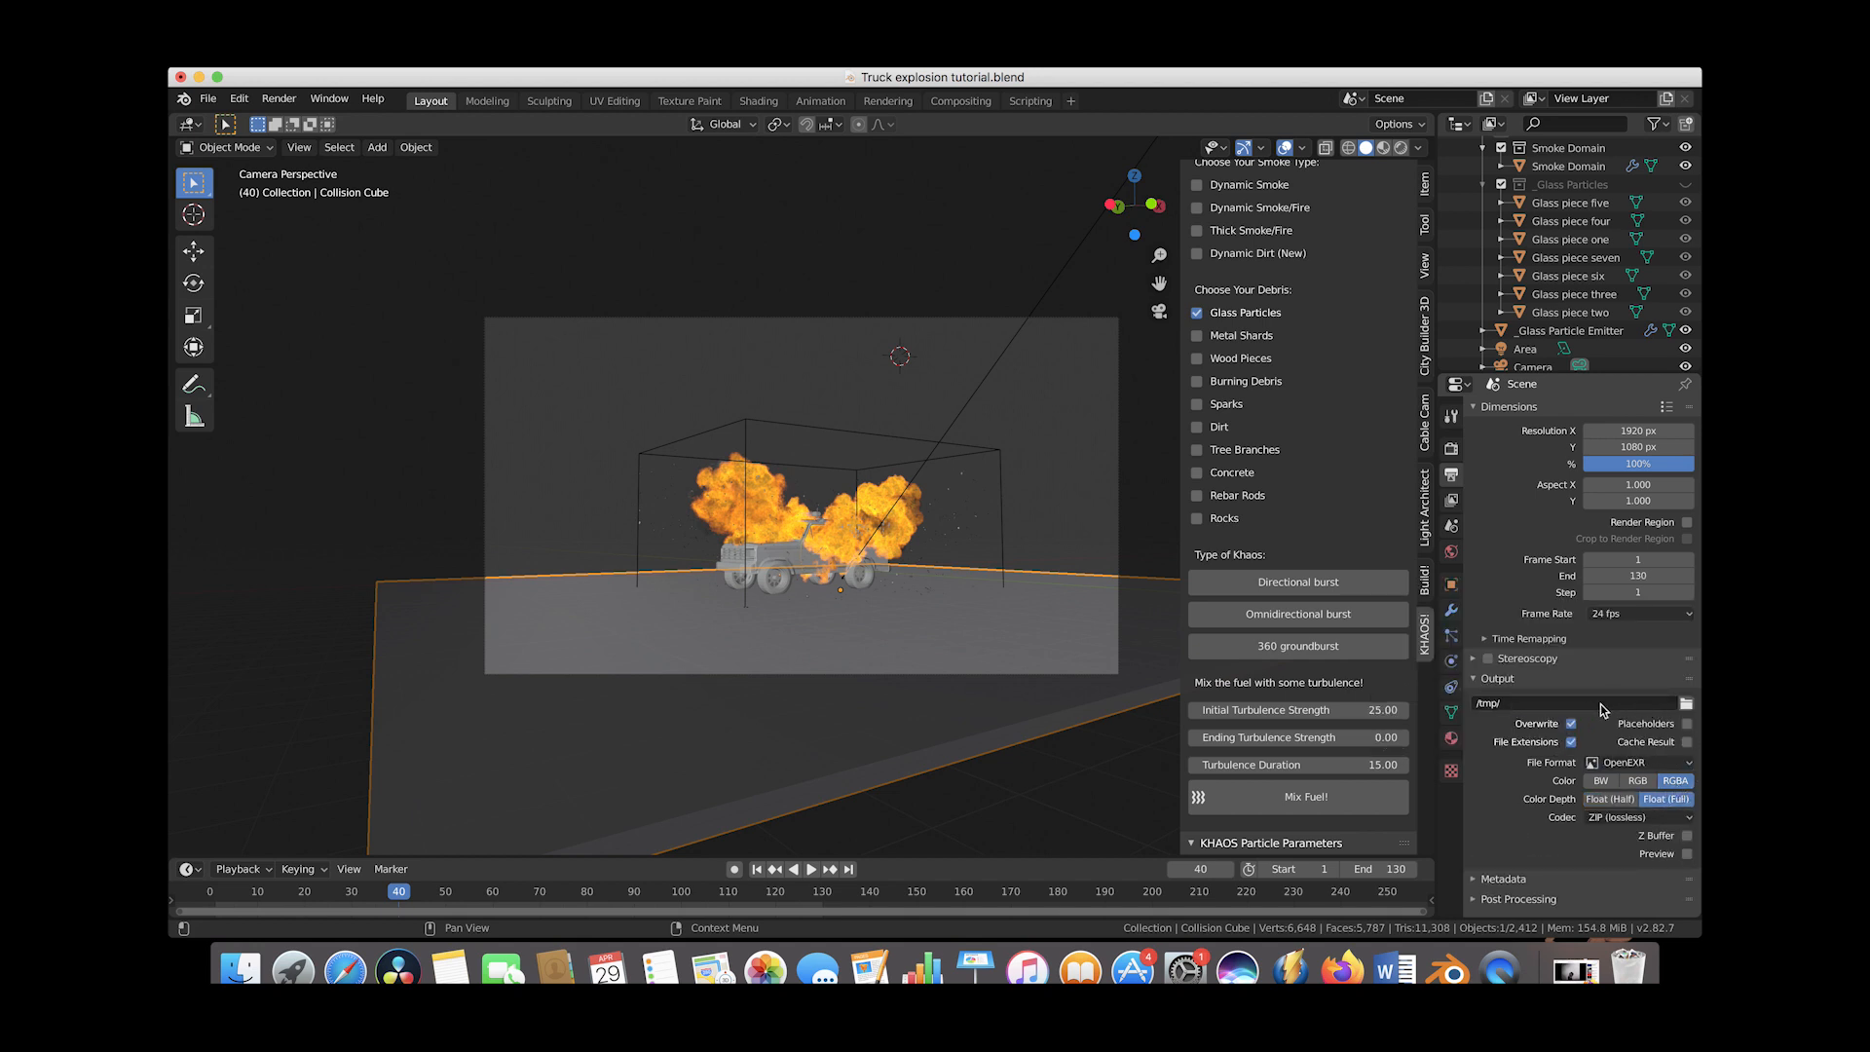
Set the output location to the truck explosion render folder and name the files "Truck explosion render"
left_click(1685, 703)
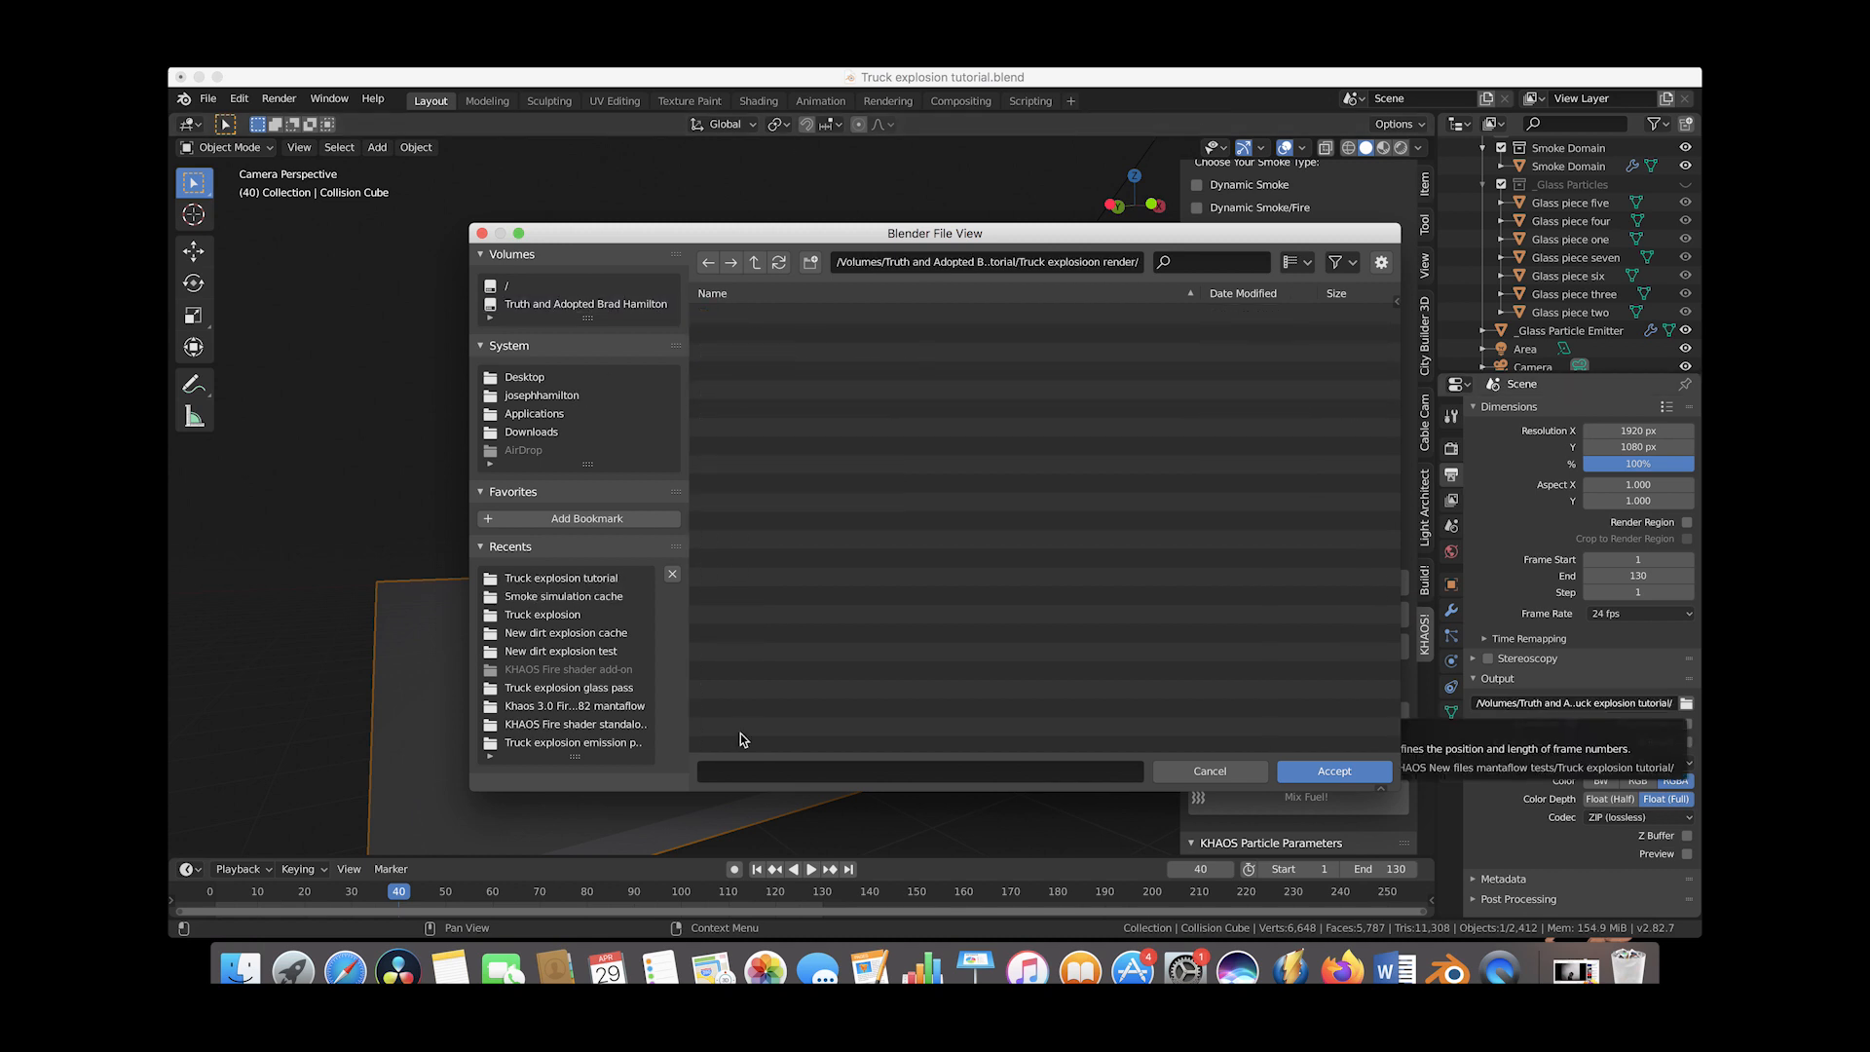
left_click(743, 767)
type("Truck explosiono")
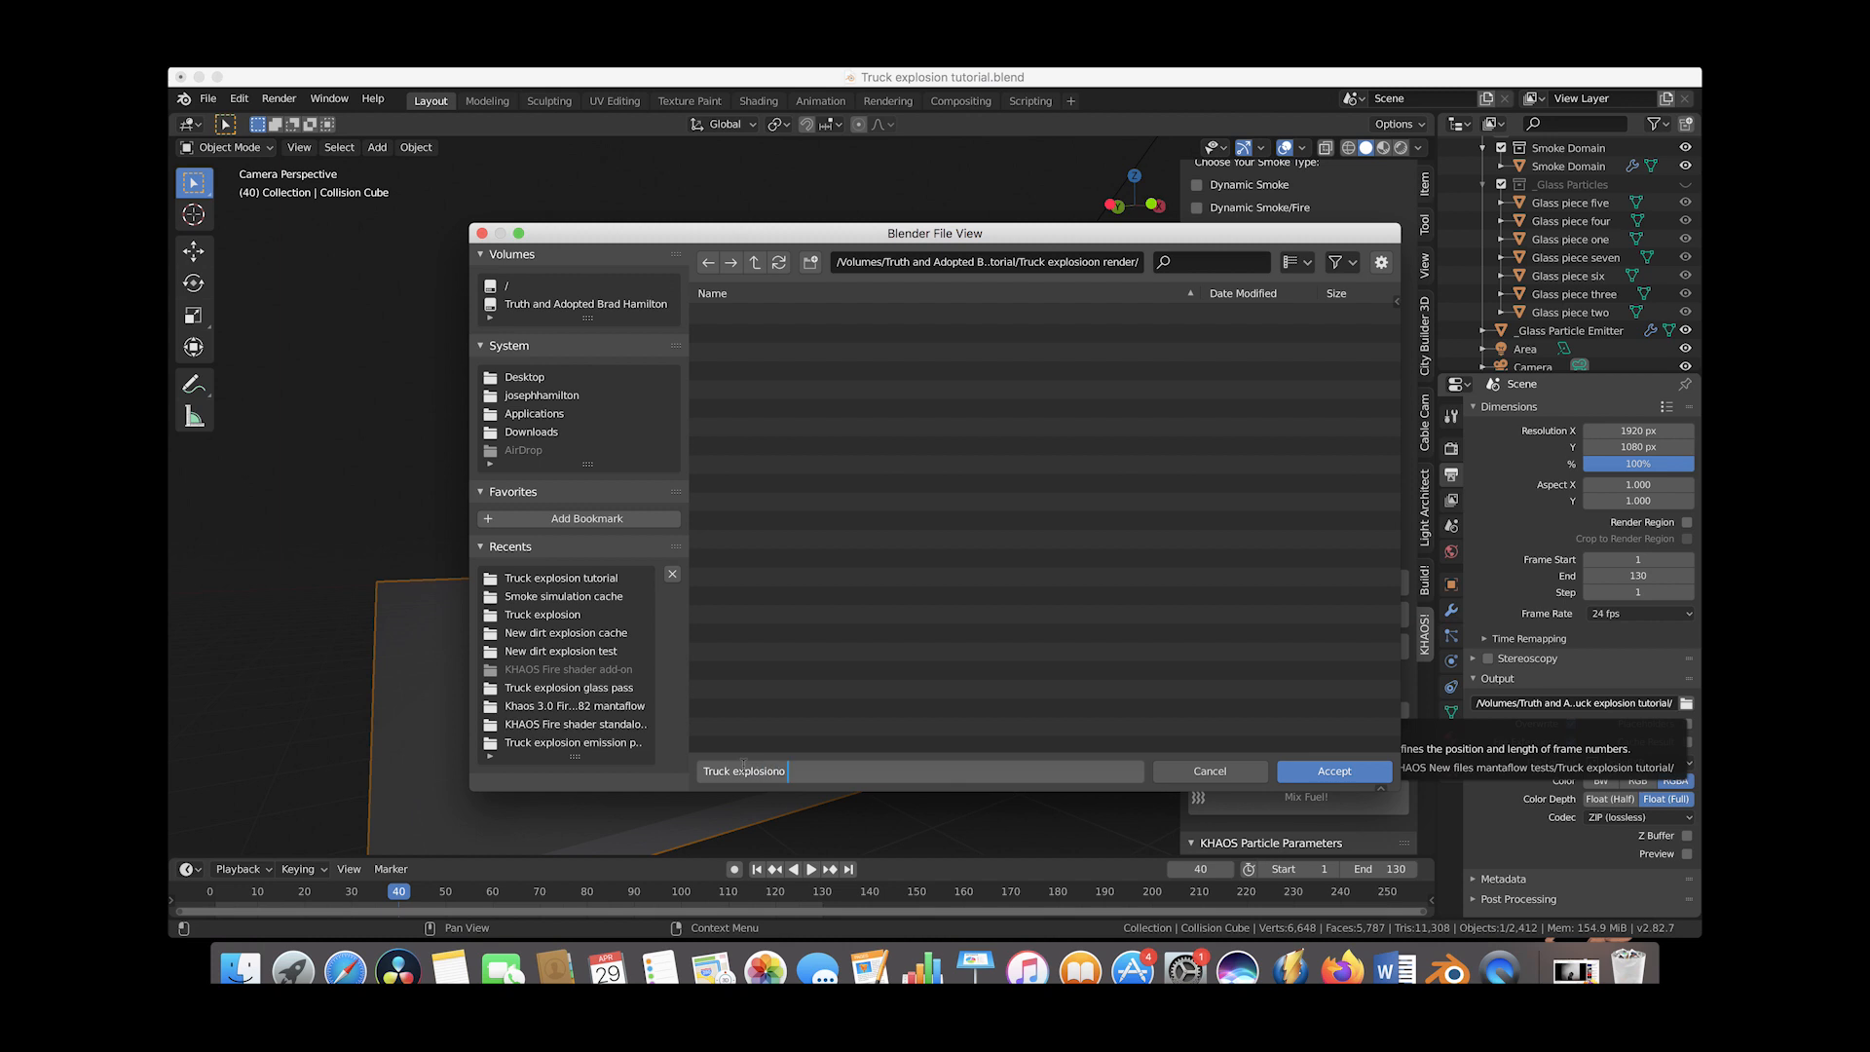
key("Return")
left_click(1332, 771)
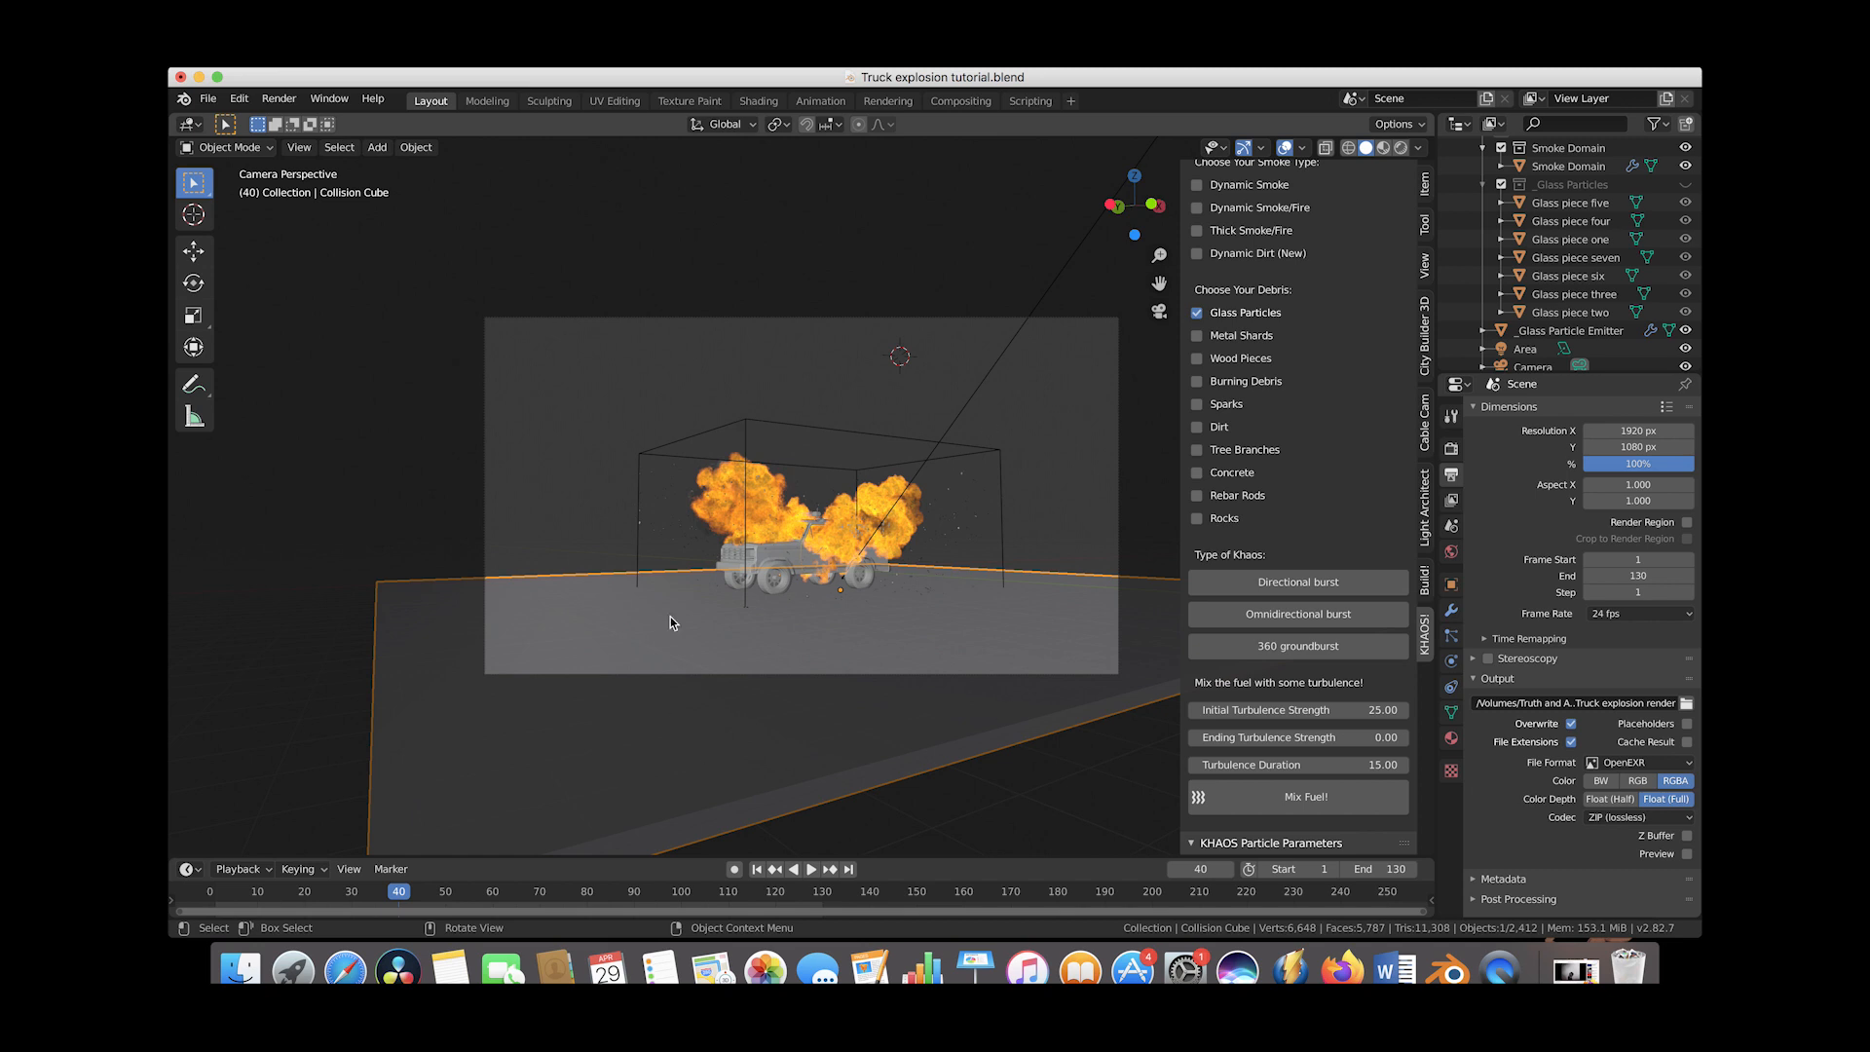
Render a still image of frame 44 and inspect the fire, truck shadow and glass debris up close
left_click(431, 894)
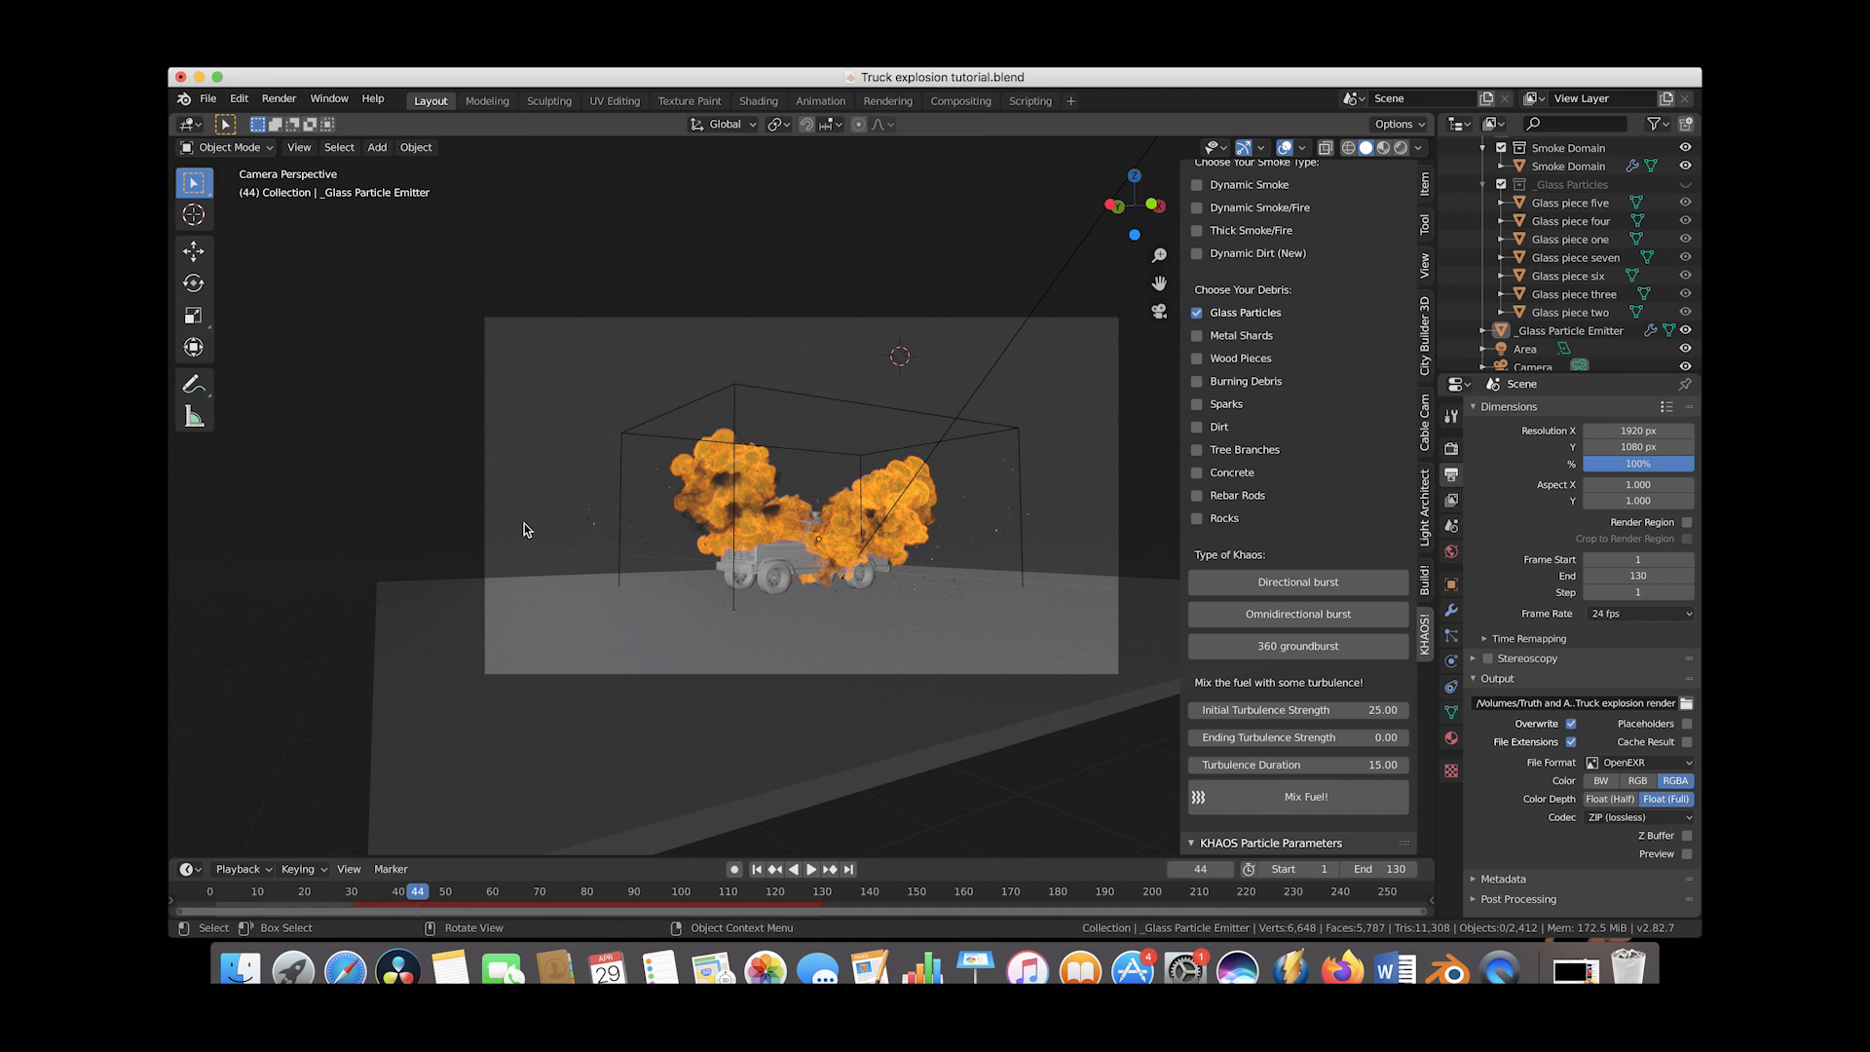
left_click(280, 99)
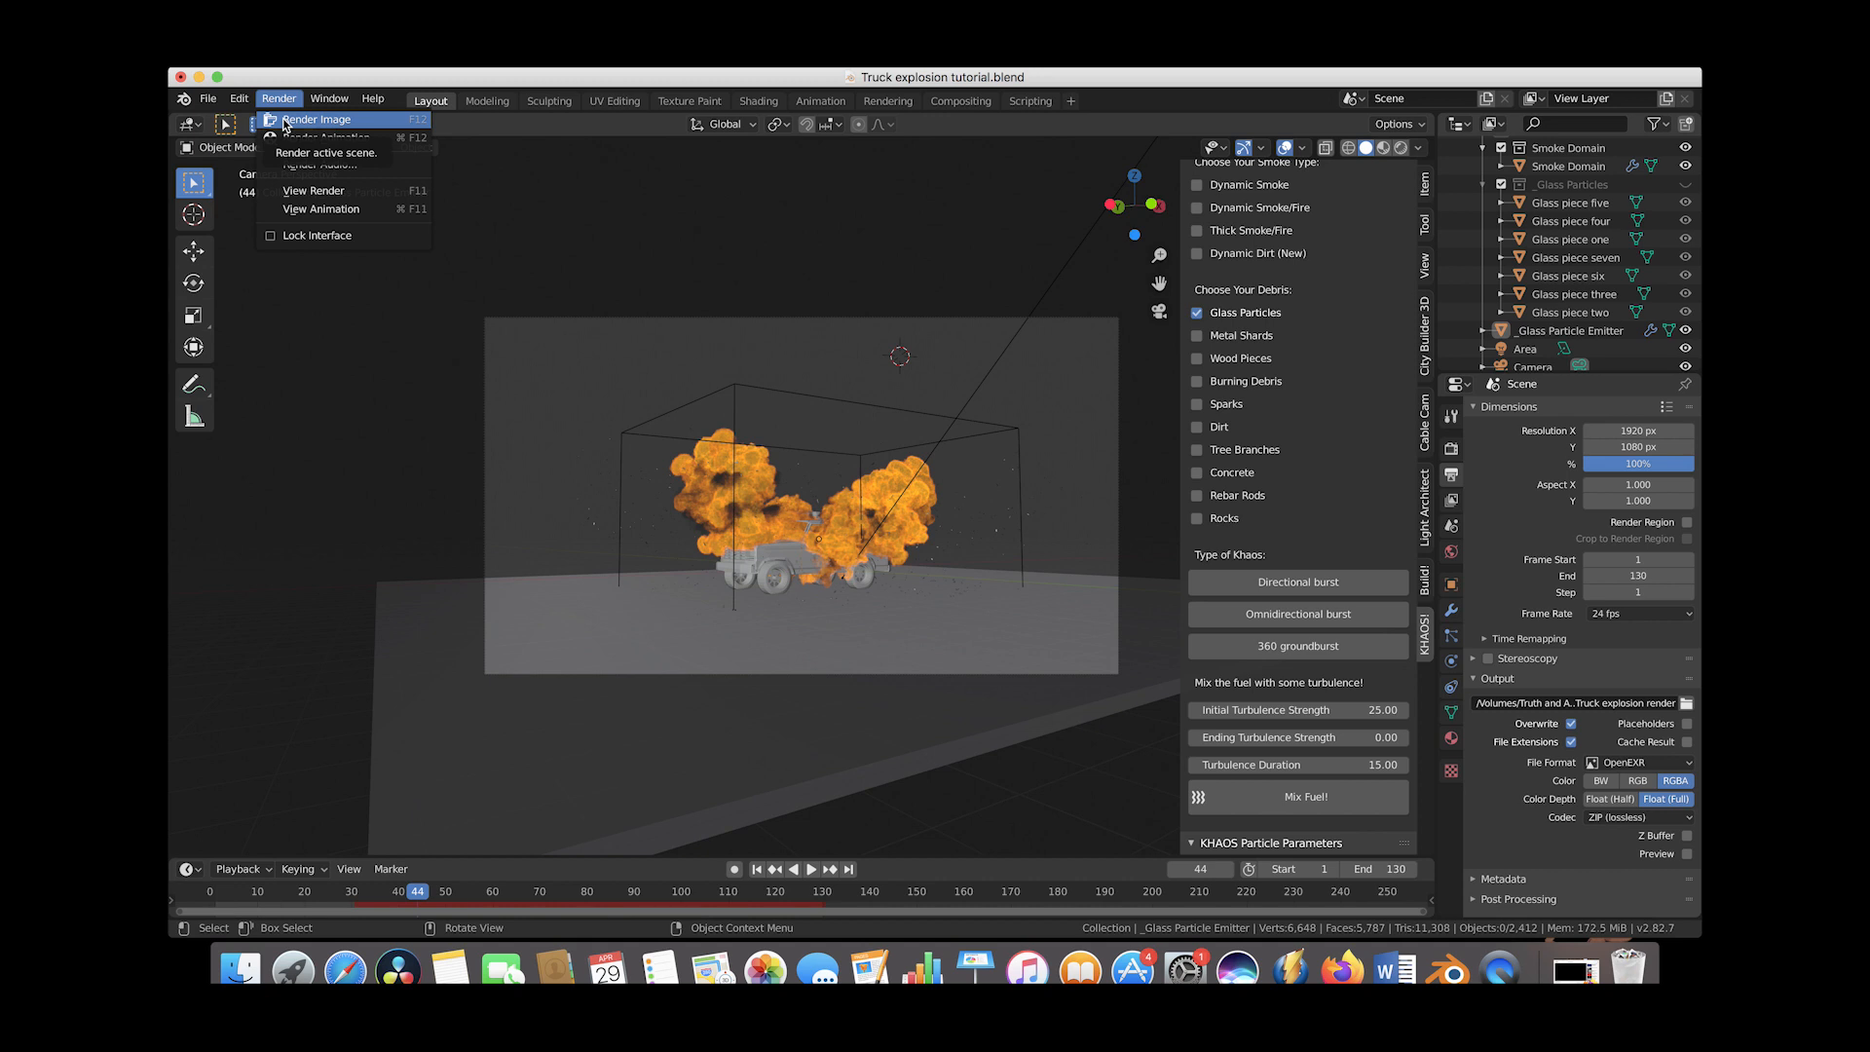
left_click(286, 122)
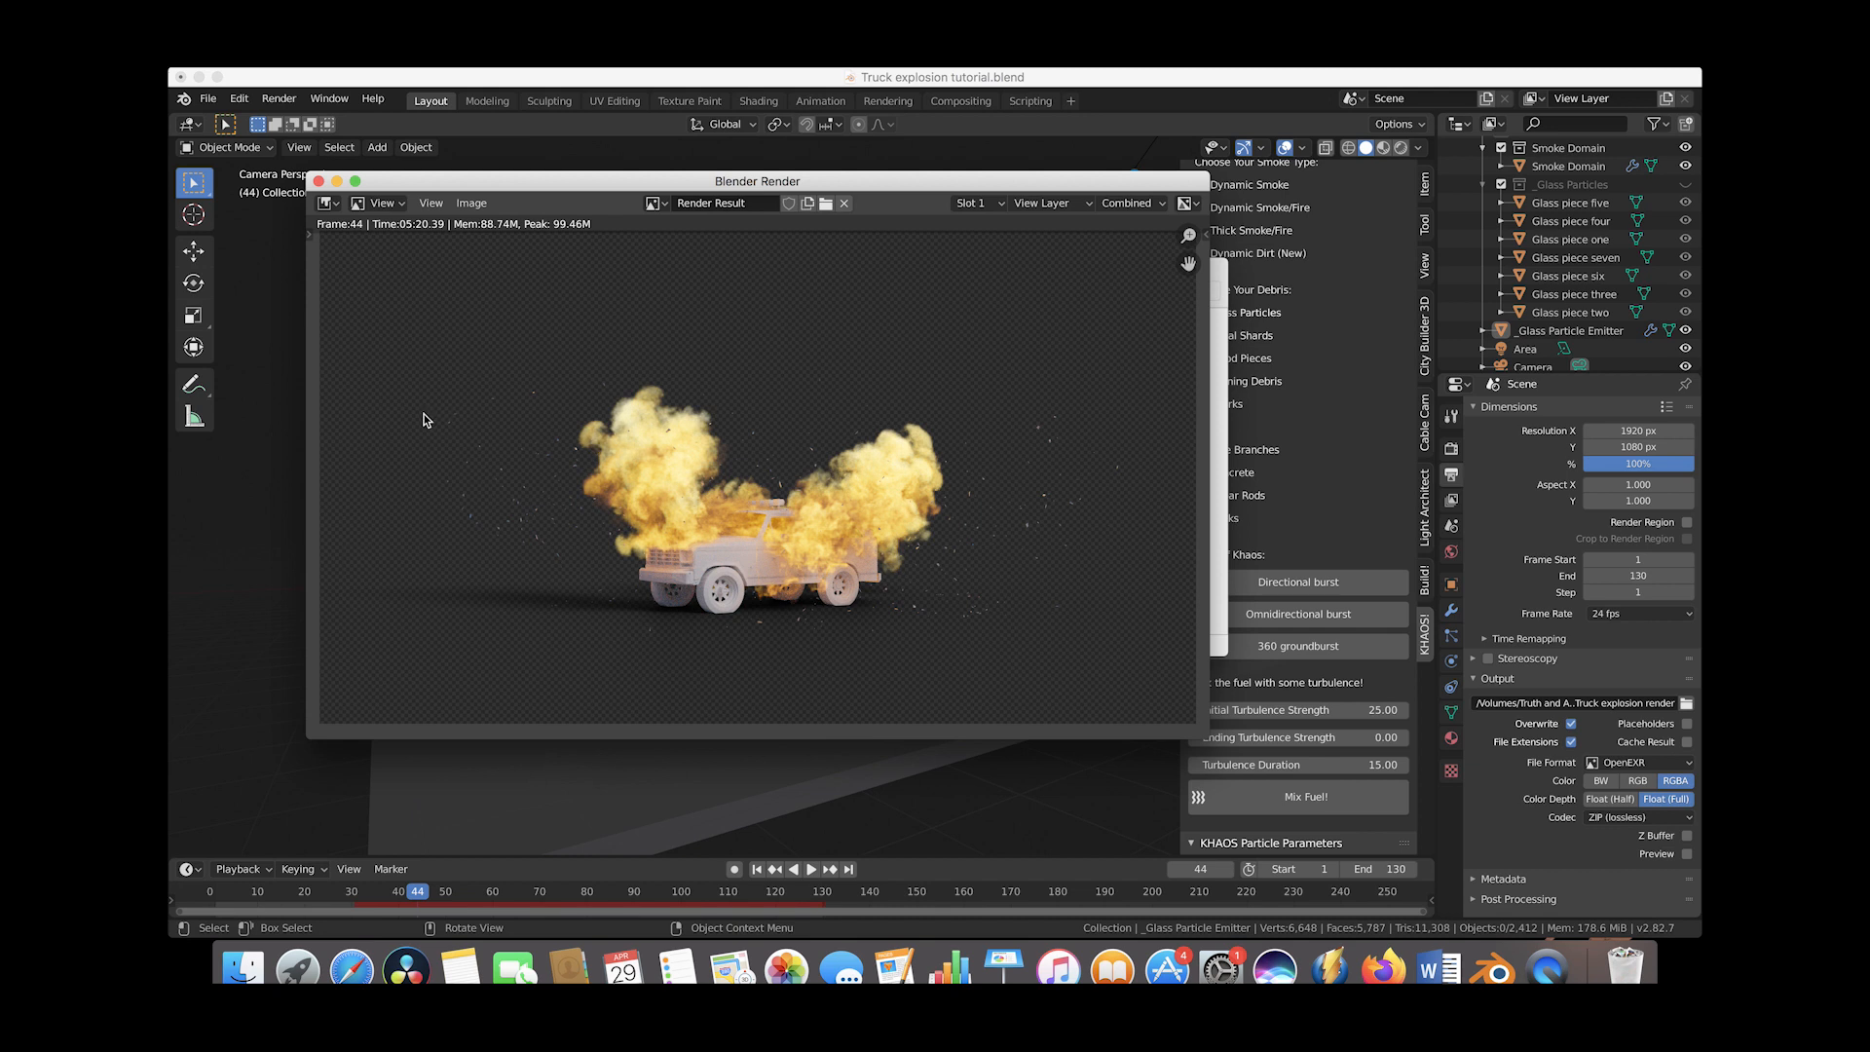
scroll(511, 468, "up", 2)
scroll(452, 511, "left", 3)
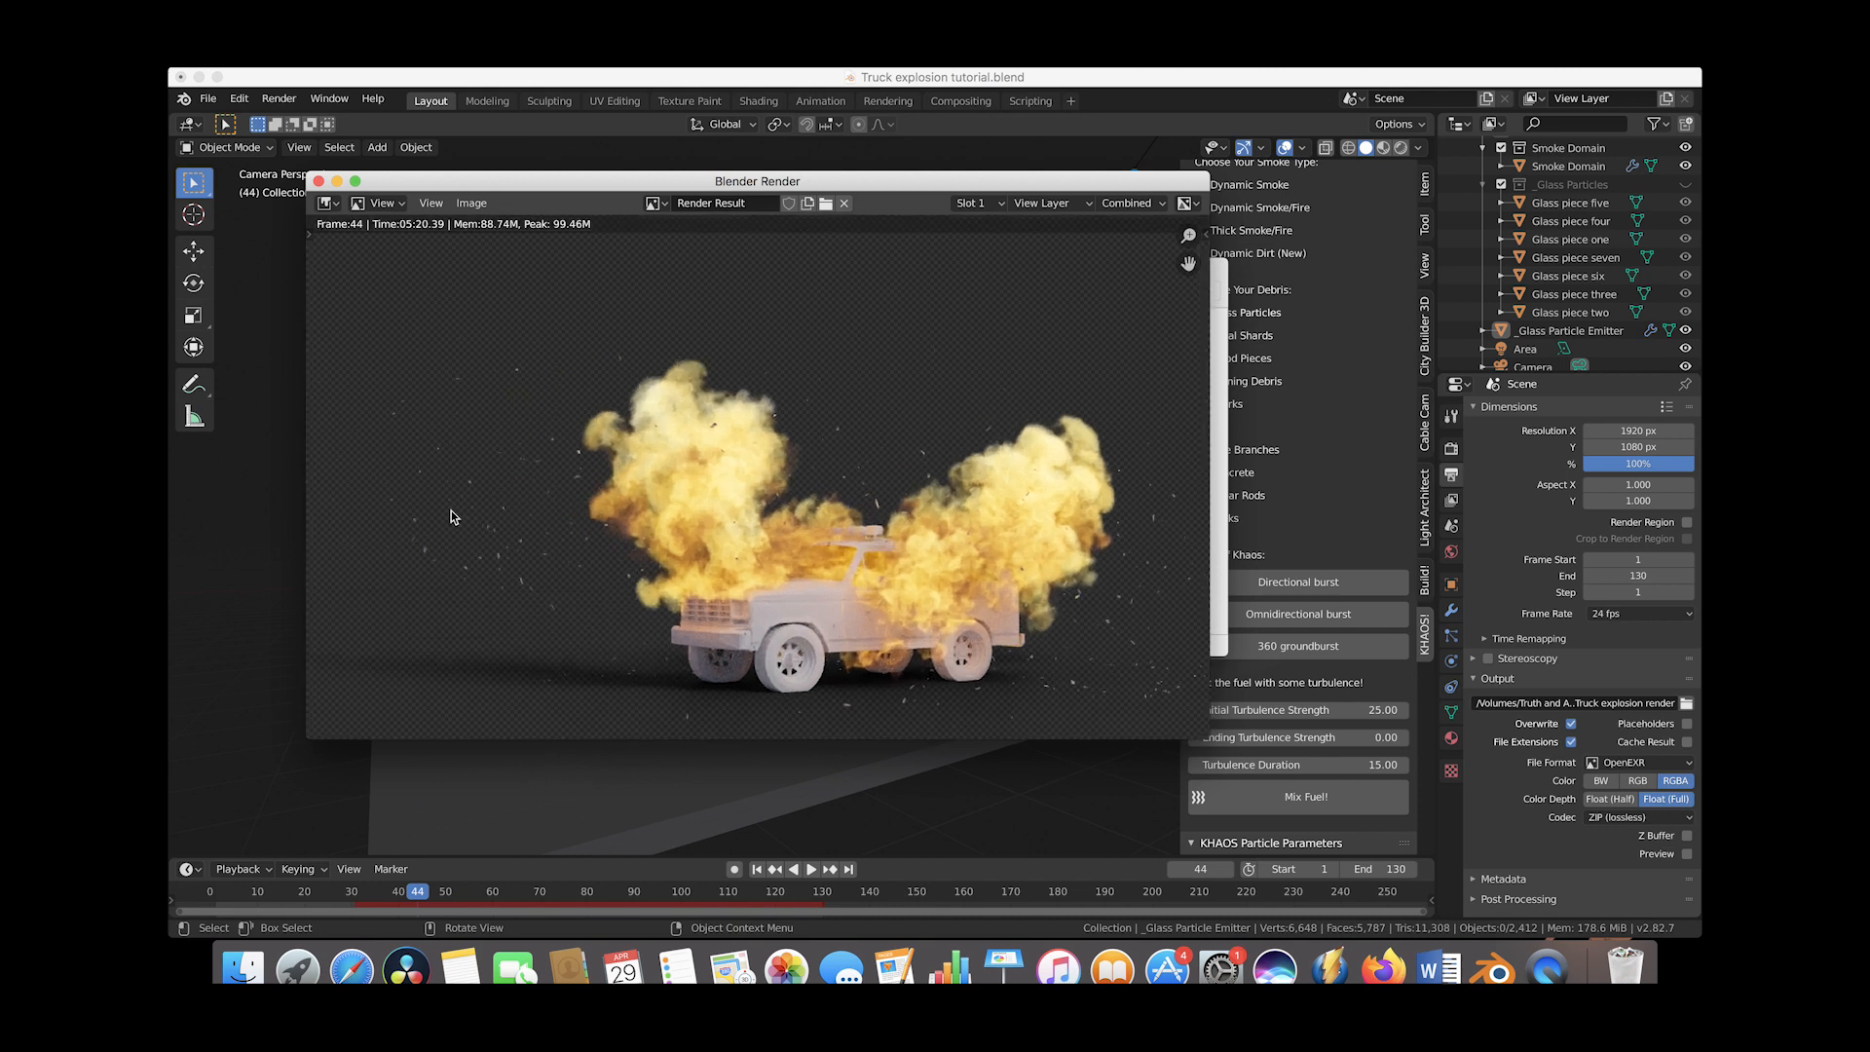
scroll(1036, 533, "right", 3)
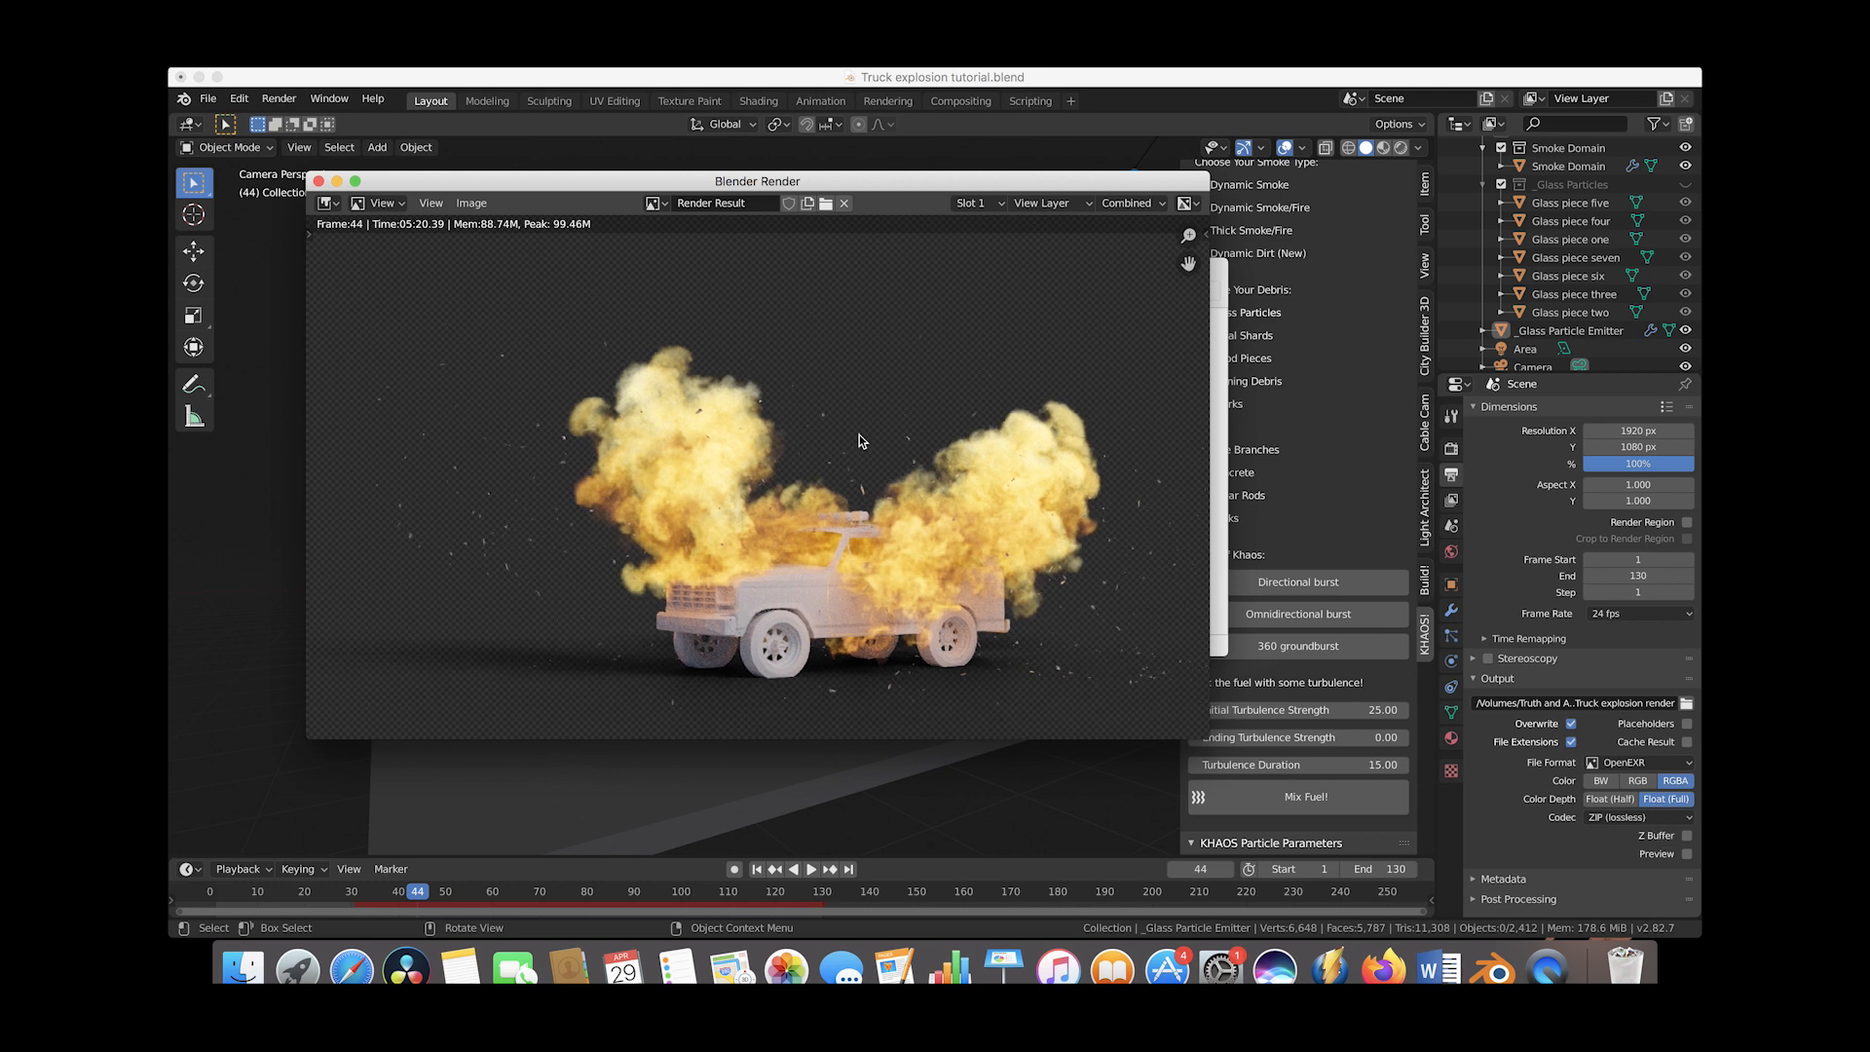
scroll(859, 440, "down", 2)
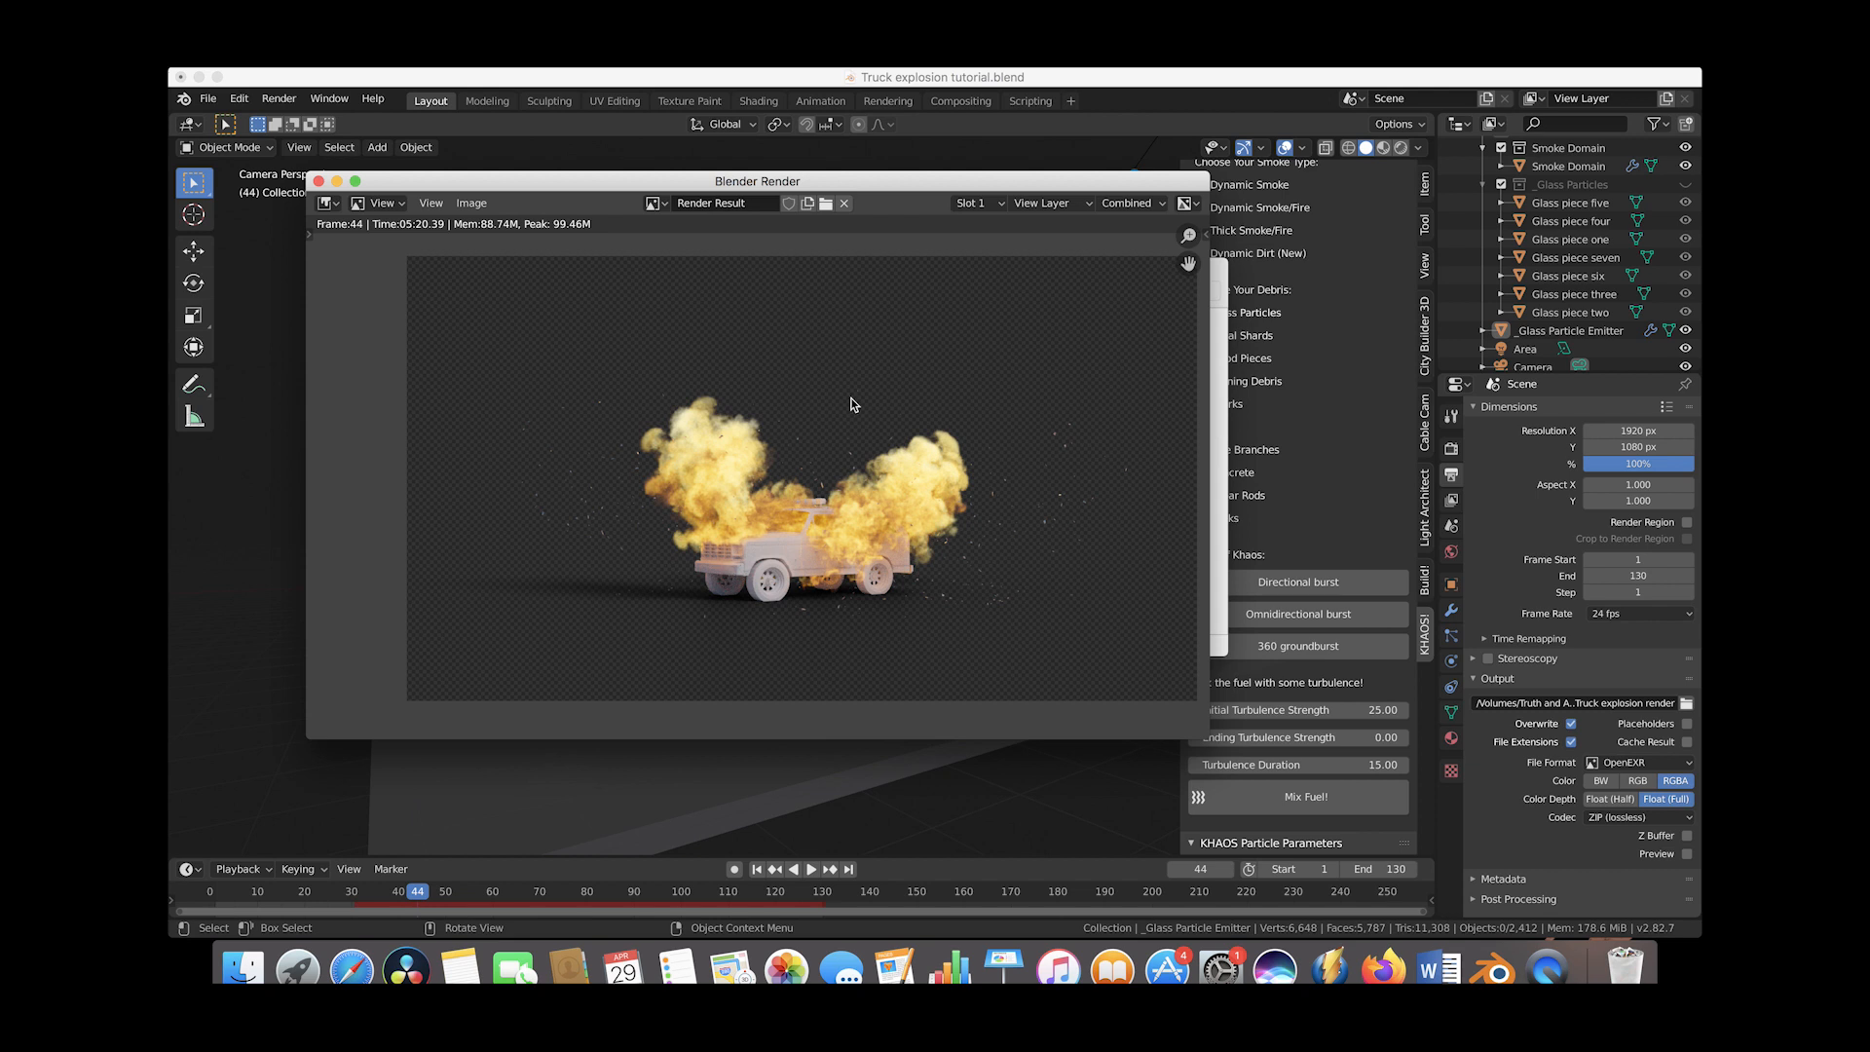
scroll(848, 406, "right", 2)
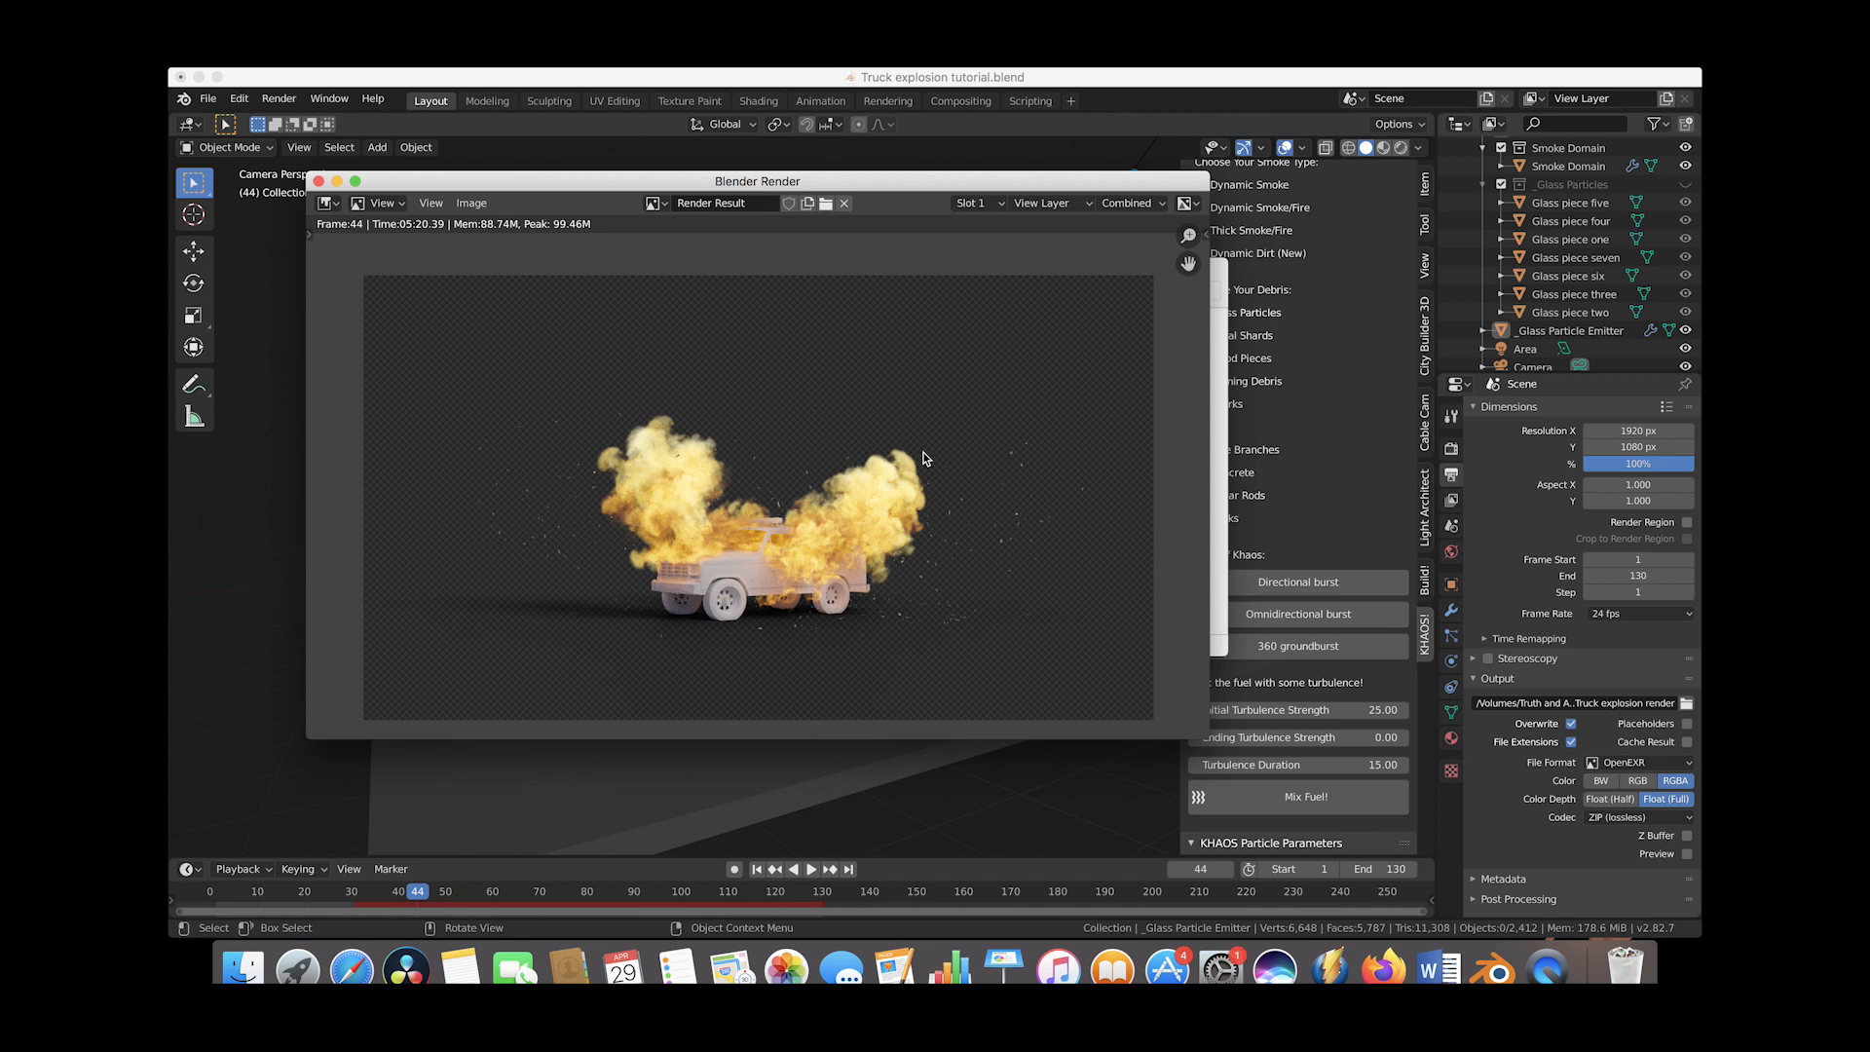
scroll(871, 519, "down", 2)
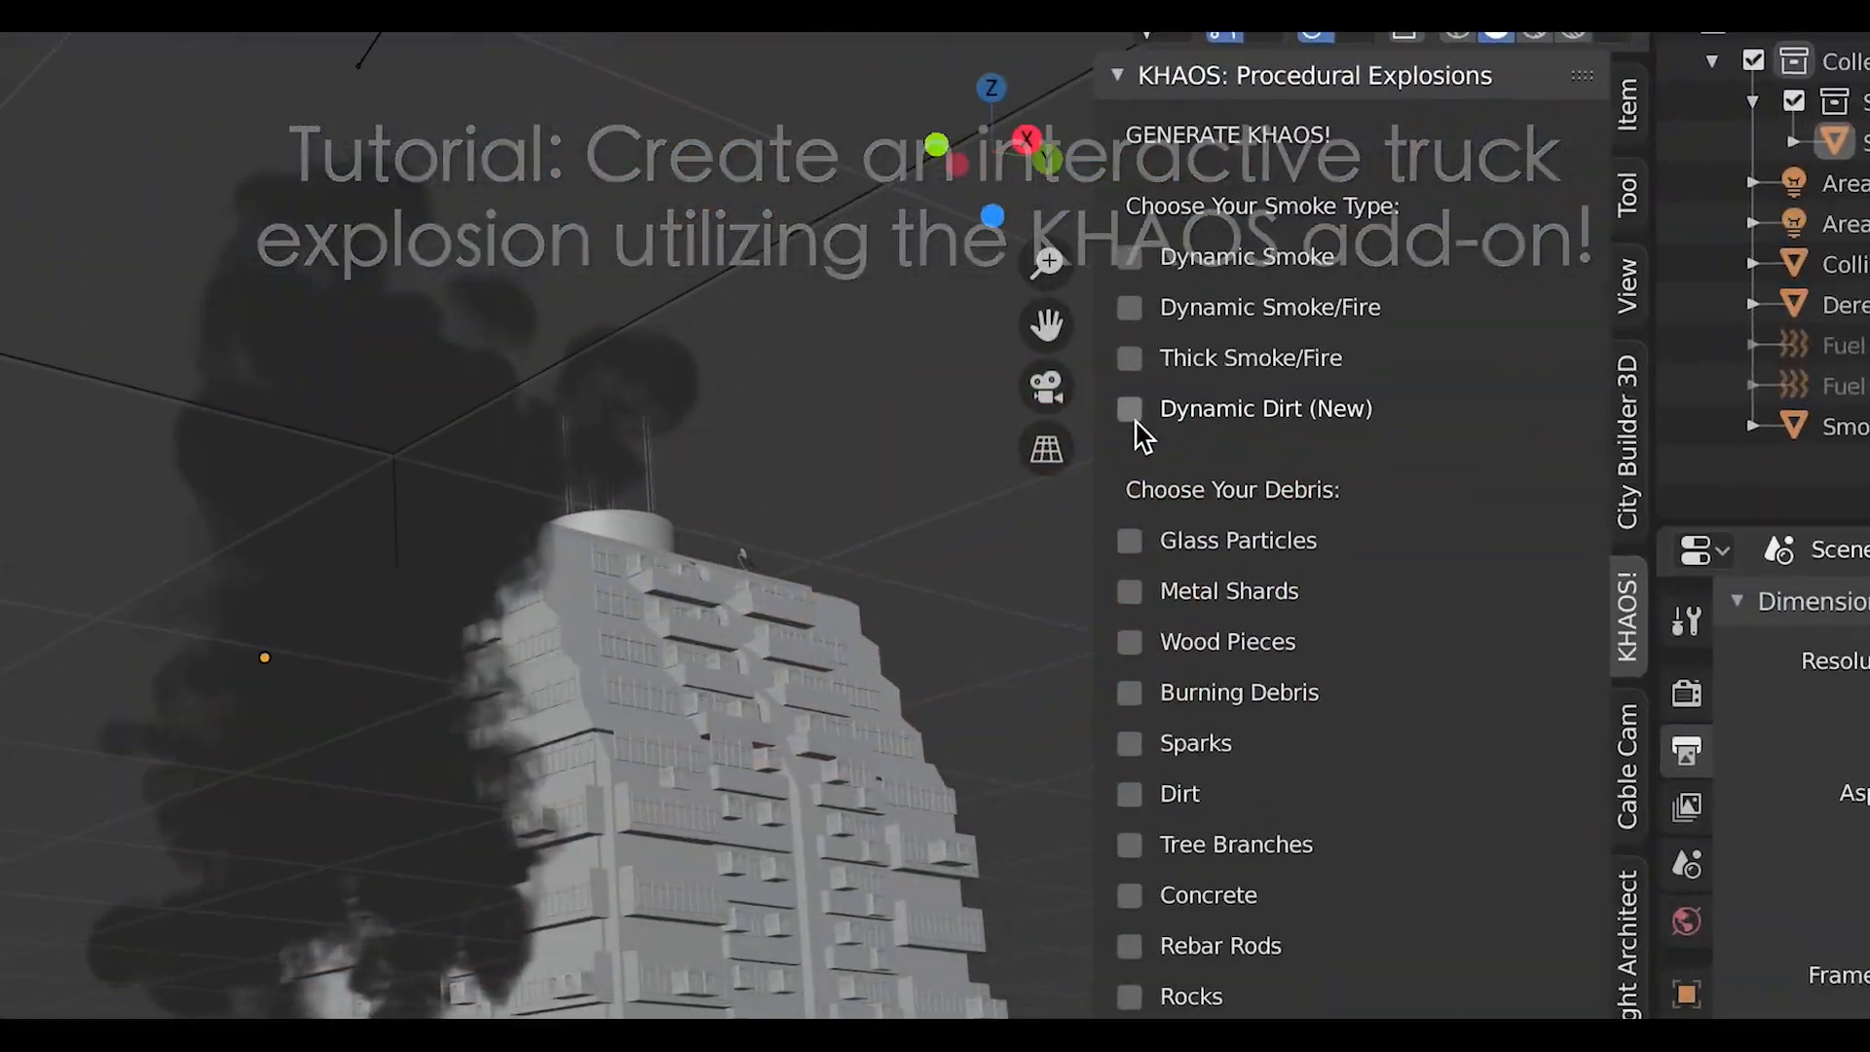
left_click(1132, 416)
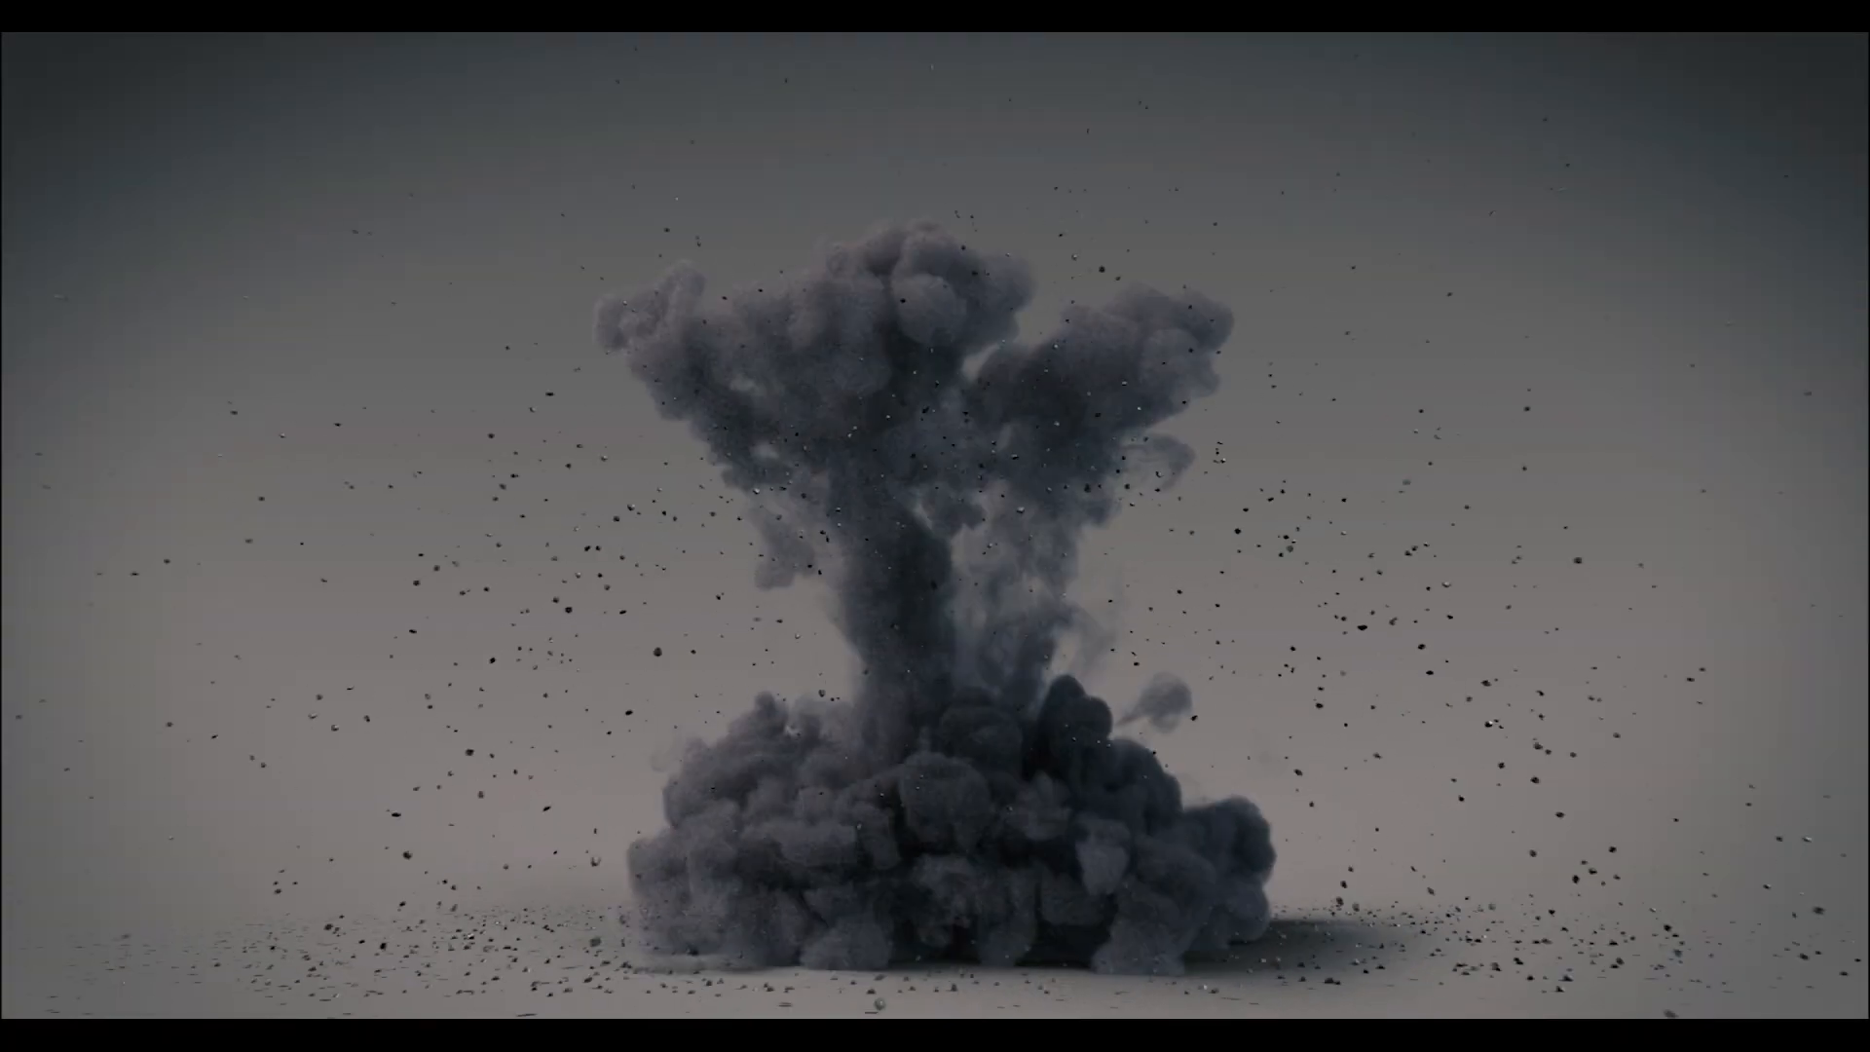